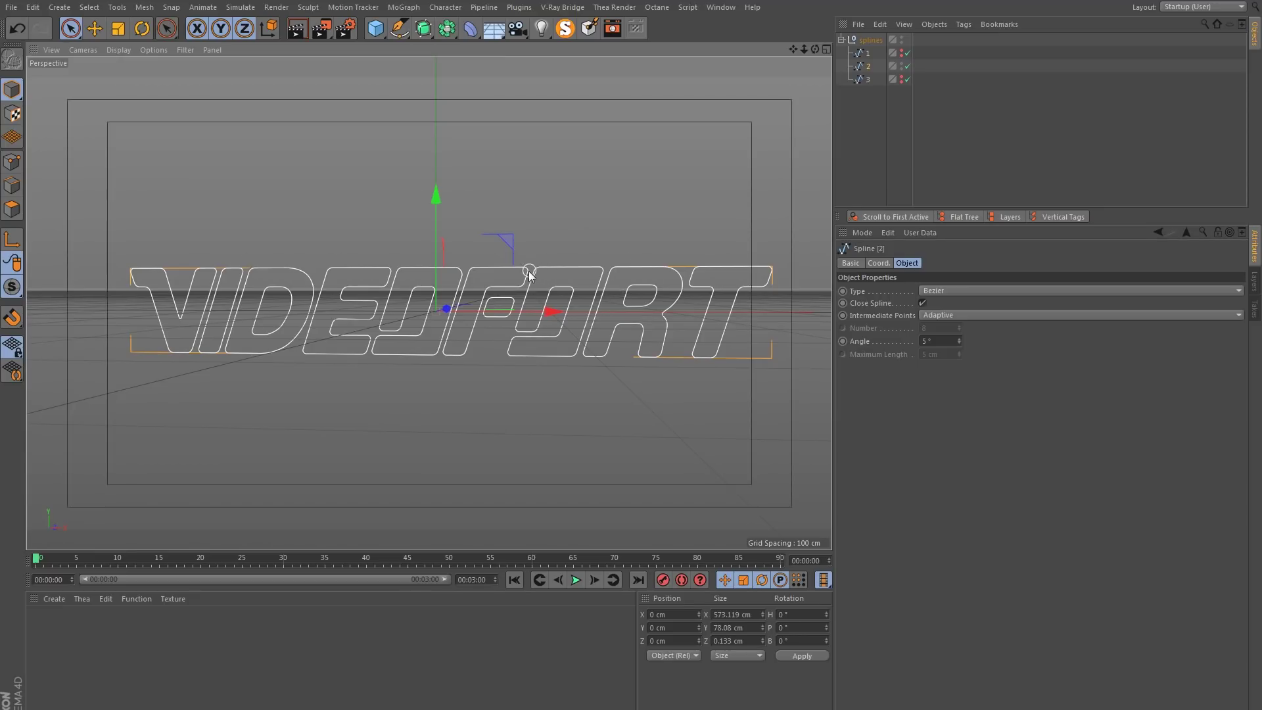
Show spline 3 and examine its letter gaps and depth from several angles, comparing them with the neon sign footage in After Effects.
{"action": "left_click", "coordinate": [898, 79]}
{"action": "left_click_drag", "start_coordinate": [335, 333], "coordinate": [436, 268], "text": "alt"}
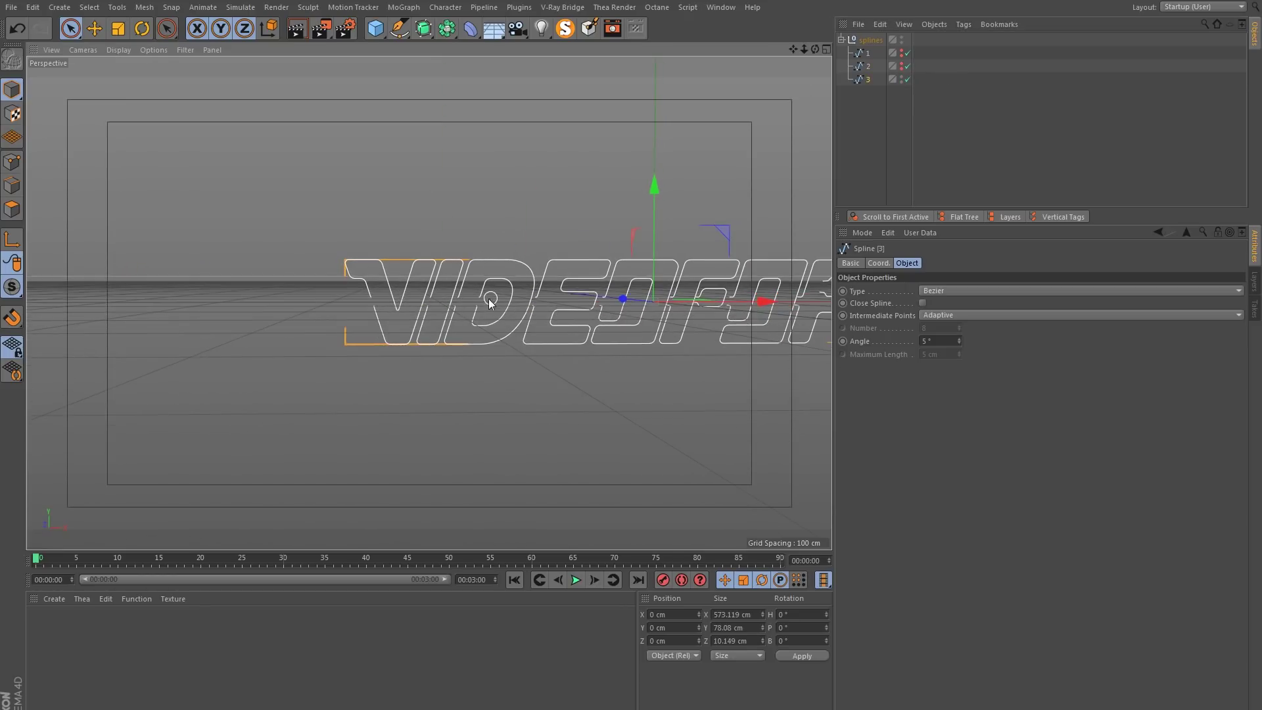
{"action": "right_click_drag", "start_coordinate": [374, 301], "coordinate": [498, 300], "text": "alt"}
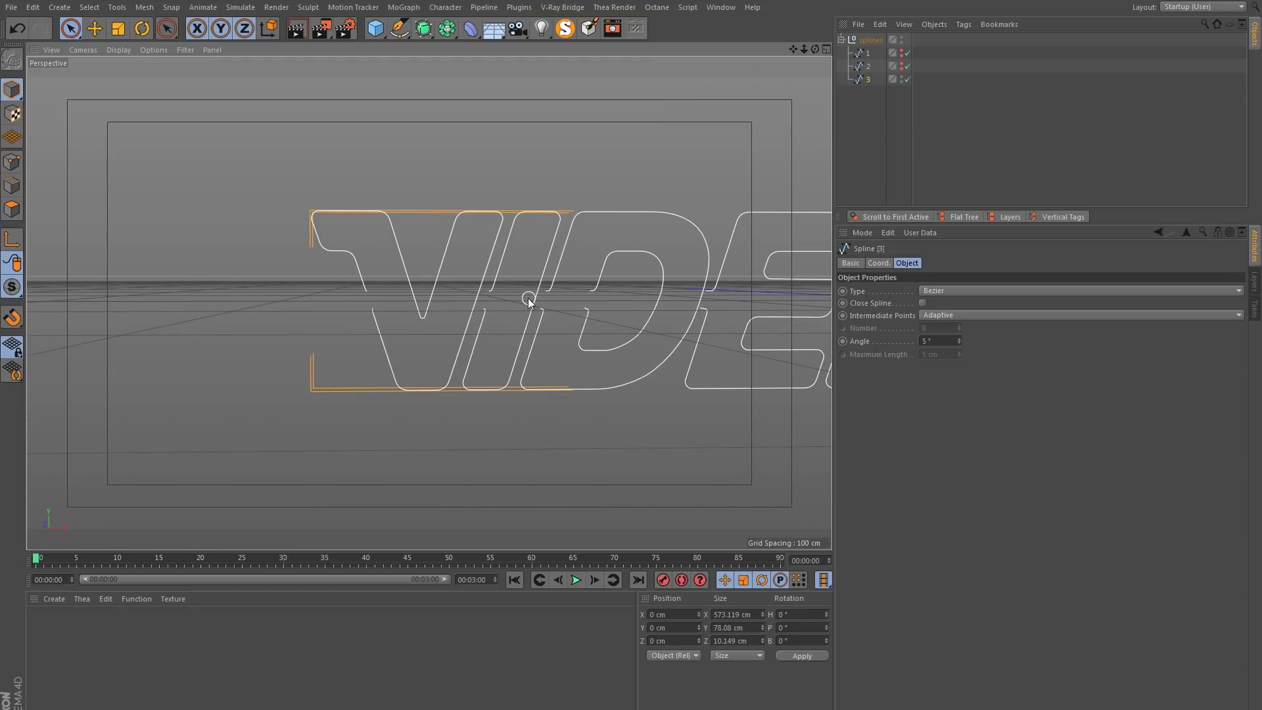
{"action": "mouse_move", "coordinate": [372, 295]}
{"action": "left_mouse_down", "text": "alt"}
{"action": "mouse_move", "coordinate": [517, 301]}
{"action": "mouse_move", "coordinate": [374, 293]}
{"action": "left_mouse_up", "text": "alt"}
{"action": "right_click_drag", "start_coordinate": [374, 292], "coordinate": [403, 255], "text": "alt"}
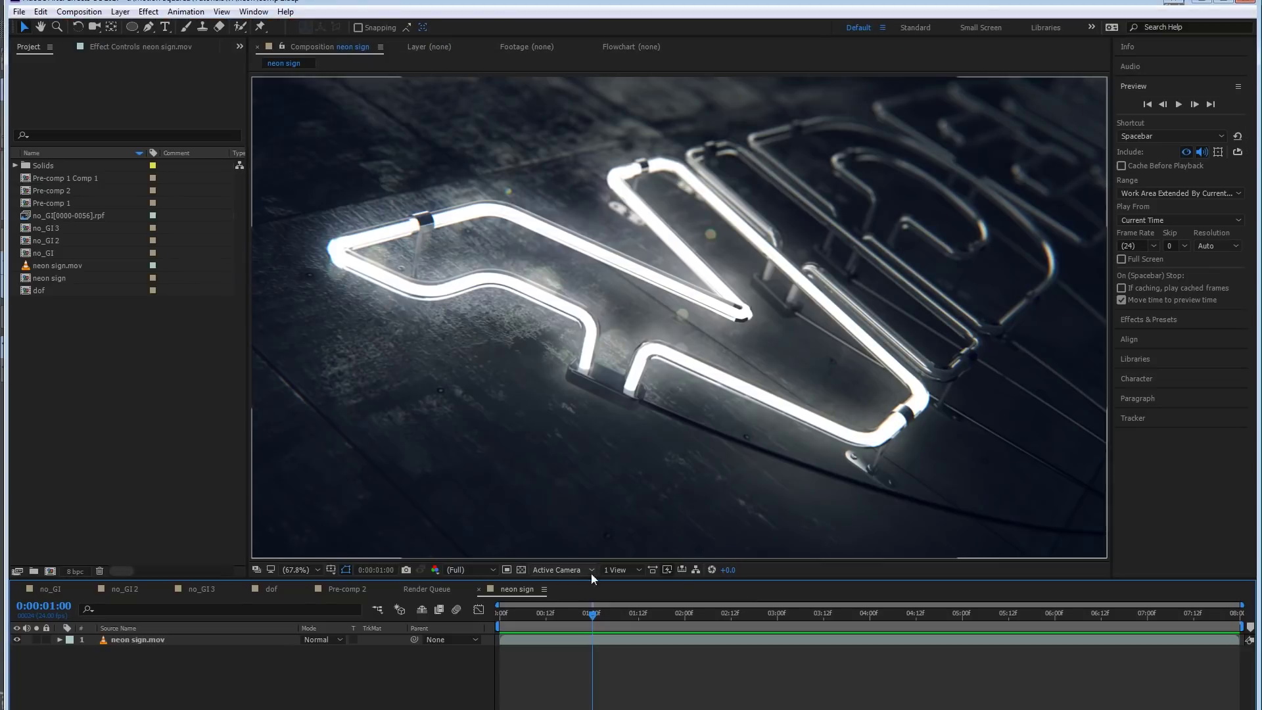
{"action": "mouse_move", "coordinate": [591, 614]}
{"action": "left_mouse_down"}
{"action": "mouse_move", "coordinate": [581, 615]}
{"action": "mouse_move", "coordinate": [694, 615]}
{"action": "mouse_move", "coordinate": [603, 614]}
{"action": "left_mouse_up"}
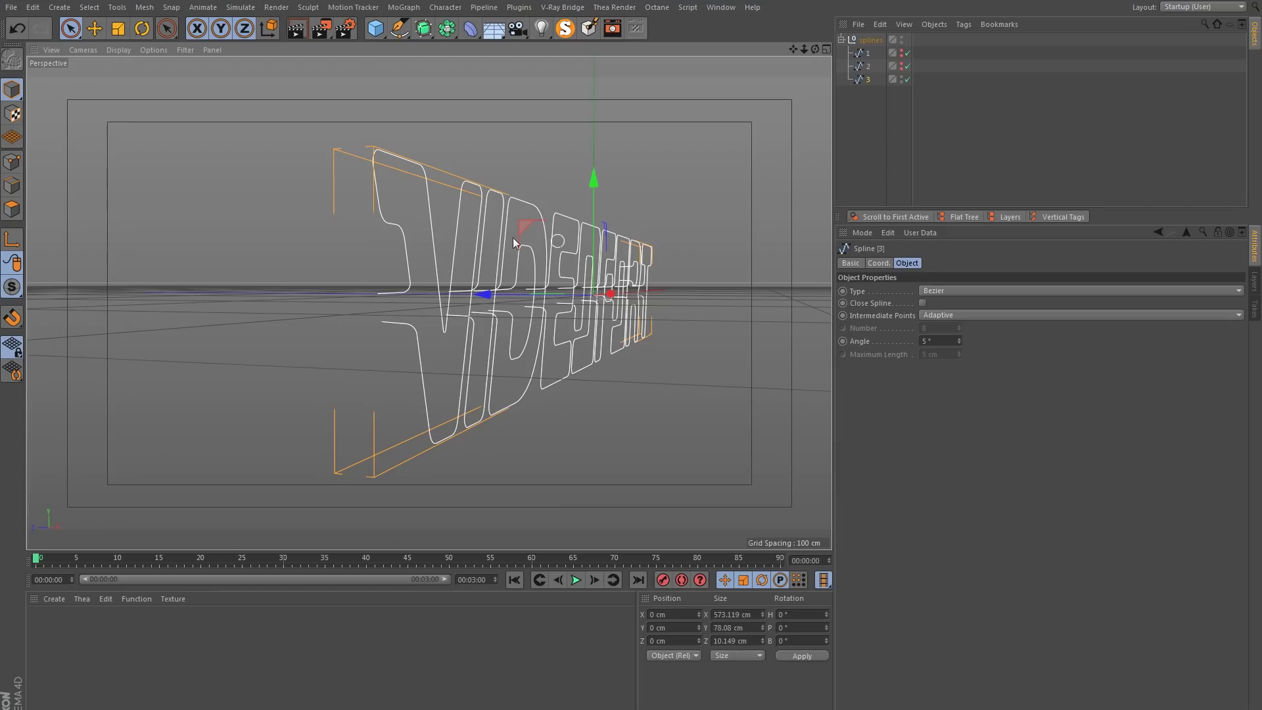
{"action": "left_click_drag", "start_coordinate": [472, 294], "coordinate": [716, 140], "text": "alt"}
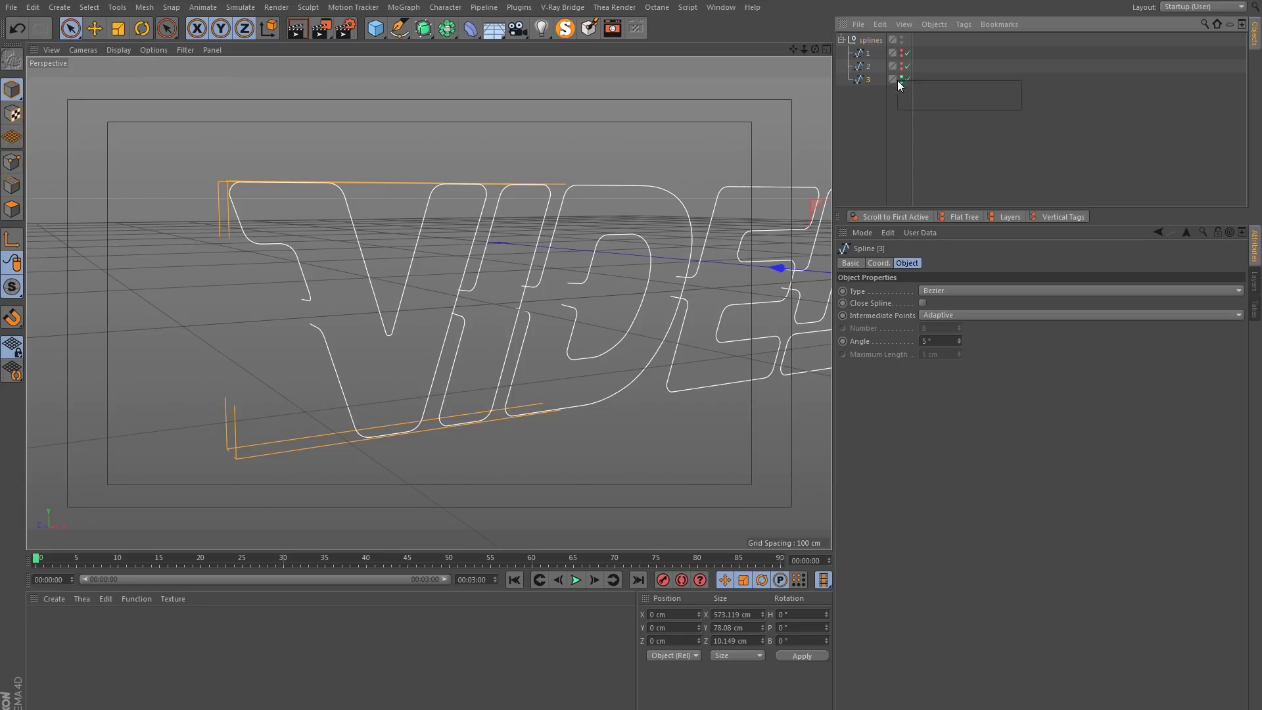
Select spline 1, leave it as the only visible spline, and switch to point editing.
{"action": "left_click", "coordinate": [859, 53]}
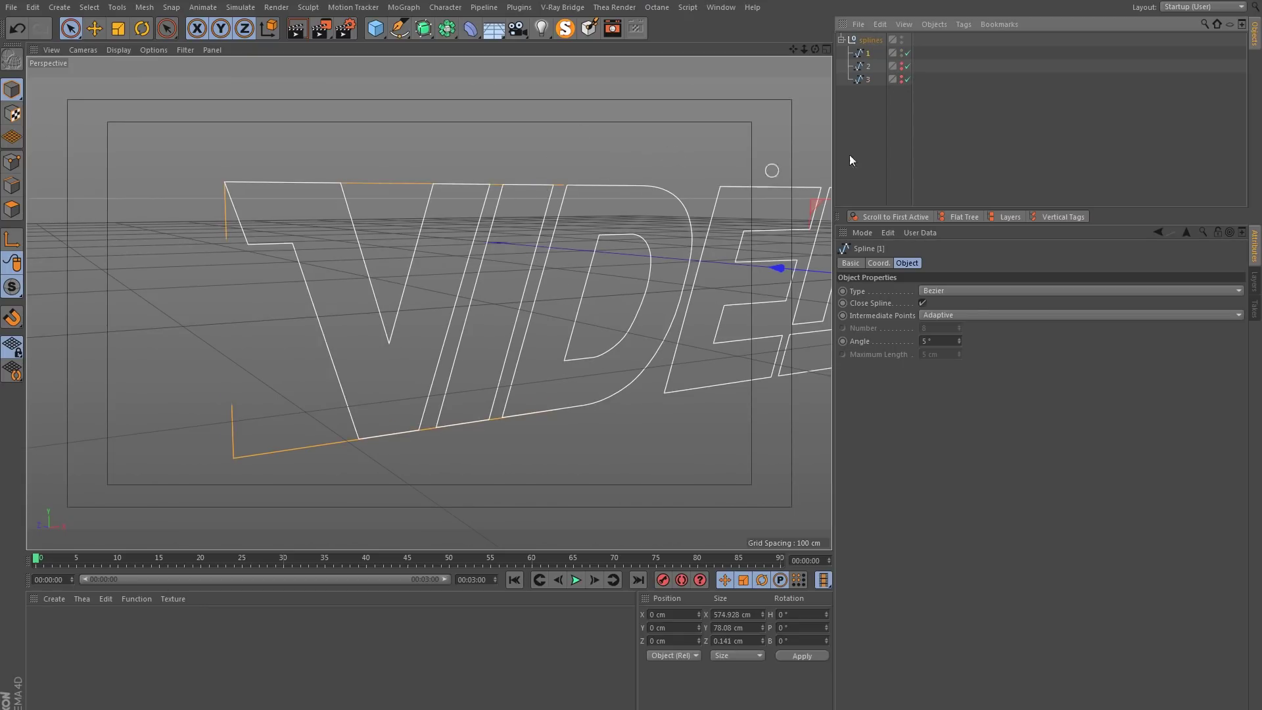
{"action": "left_click_drag", "start_coordinate": [901, 51], "coordinate": [902, 79]}
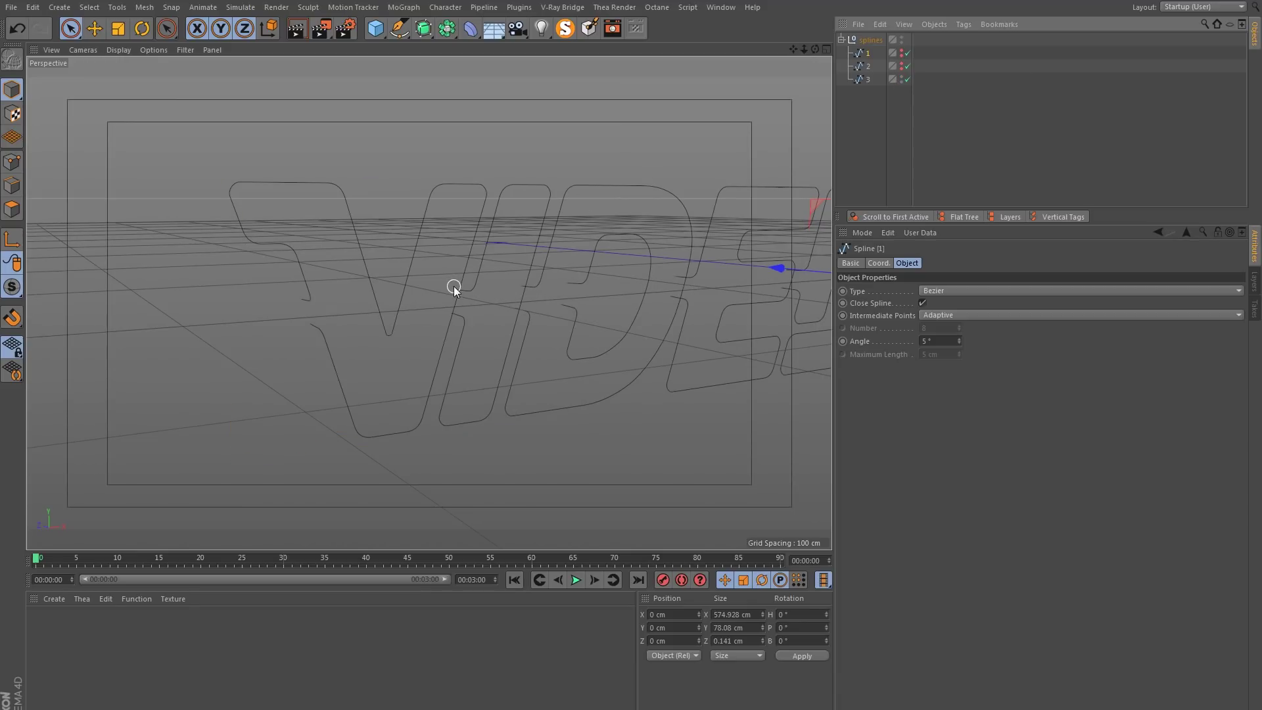
{"action": "double_click", "coordinate": [902, 79], "text": "alt"}
{"action": "left_click", "coordinate": [901, 54]}
{"action": "left_click_drag", "start_coordinate": [299, 245], "coordinate": [353, 252], "text": "alt"}
{"action": "left_click", "coordinate": [15, 164]}
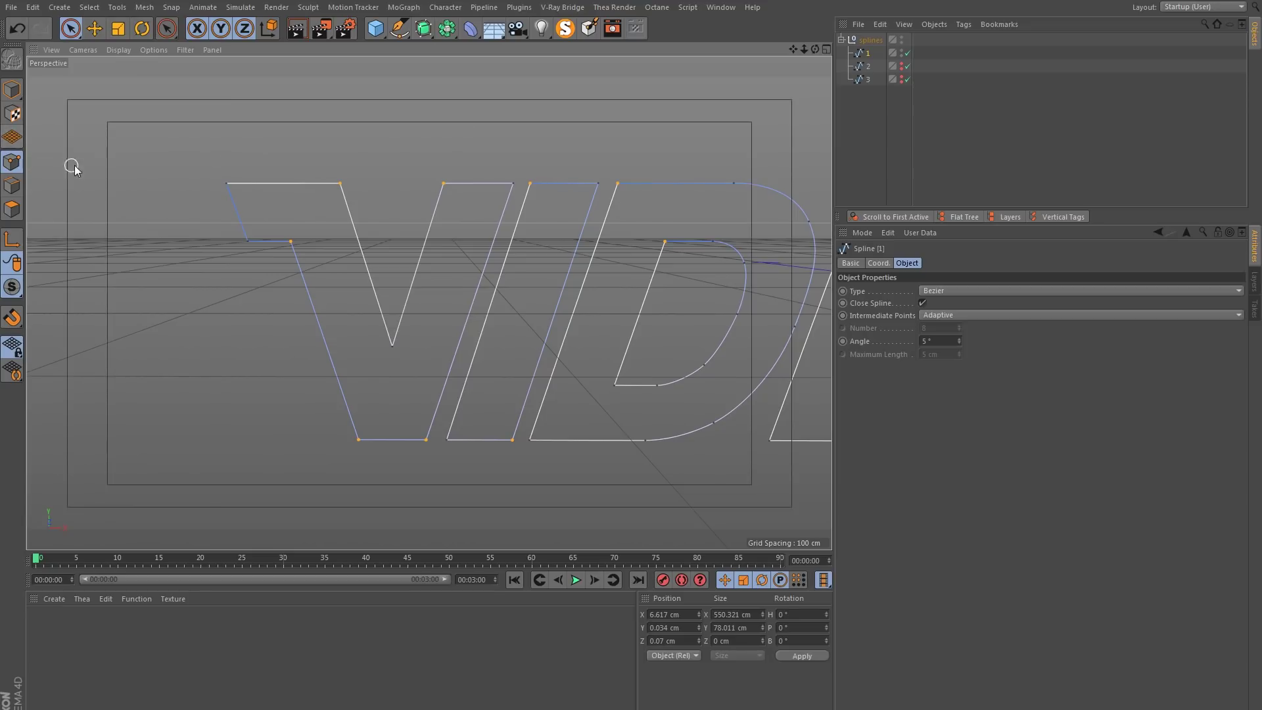
Try chamfering all corner points of the letter V at once with one shared radius, and undo it.
{"action": "left_click", "coordinate": [406, 204]}
{"action": "right_click_drag", "start_coordinate": [385, 189], "coordinate": [399, 184], "text": "alt"}
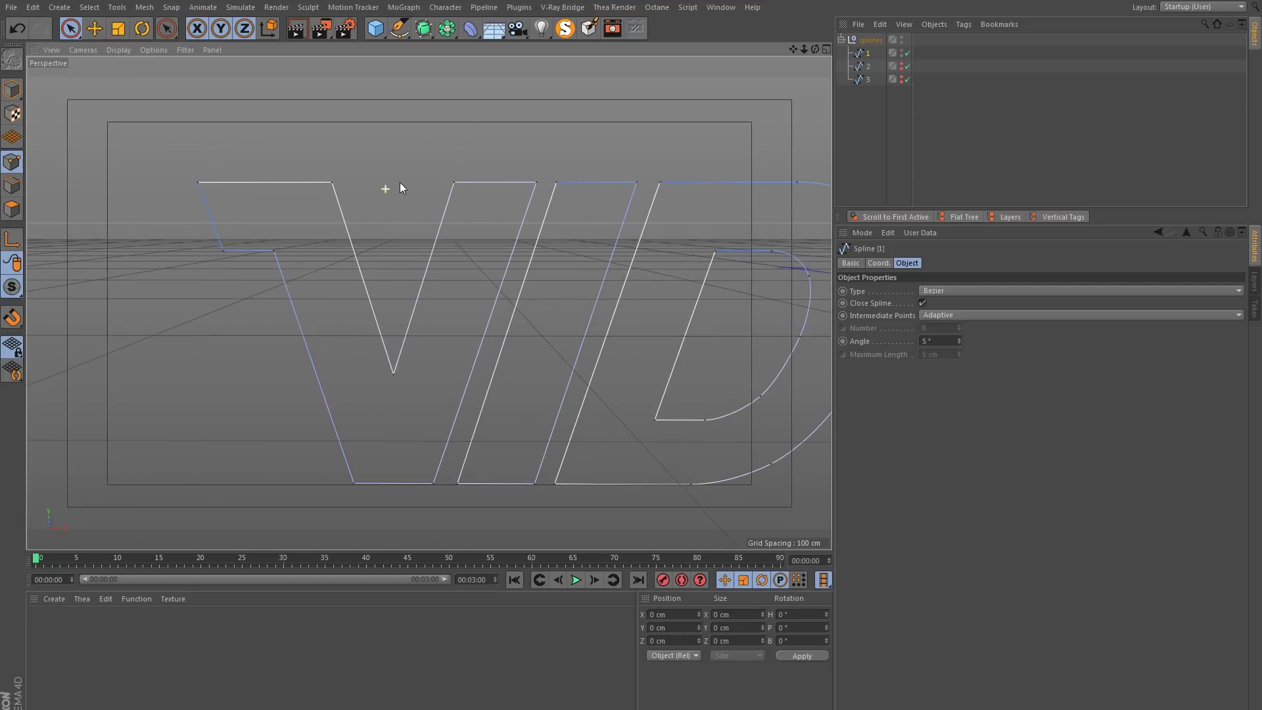
{"action": "left_click", "coordinate": [453, 184]}
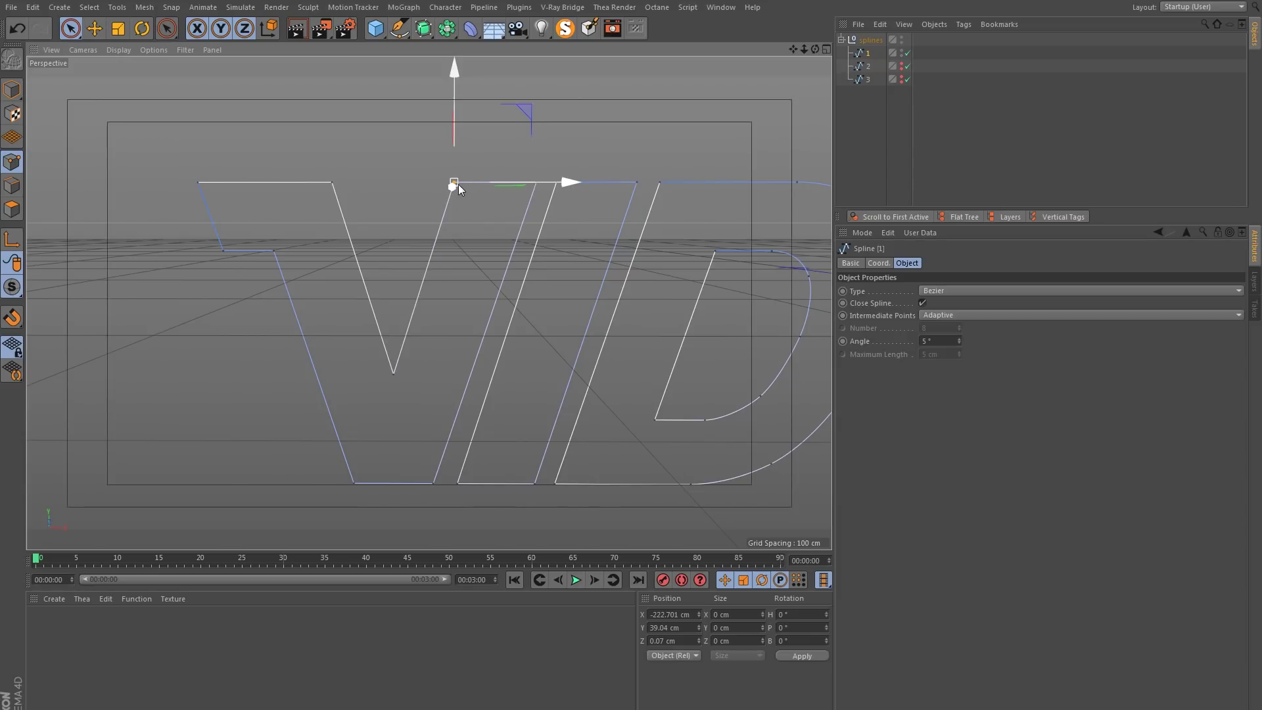
{"action": "key", "text": "ctrl+a"}
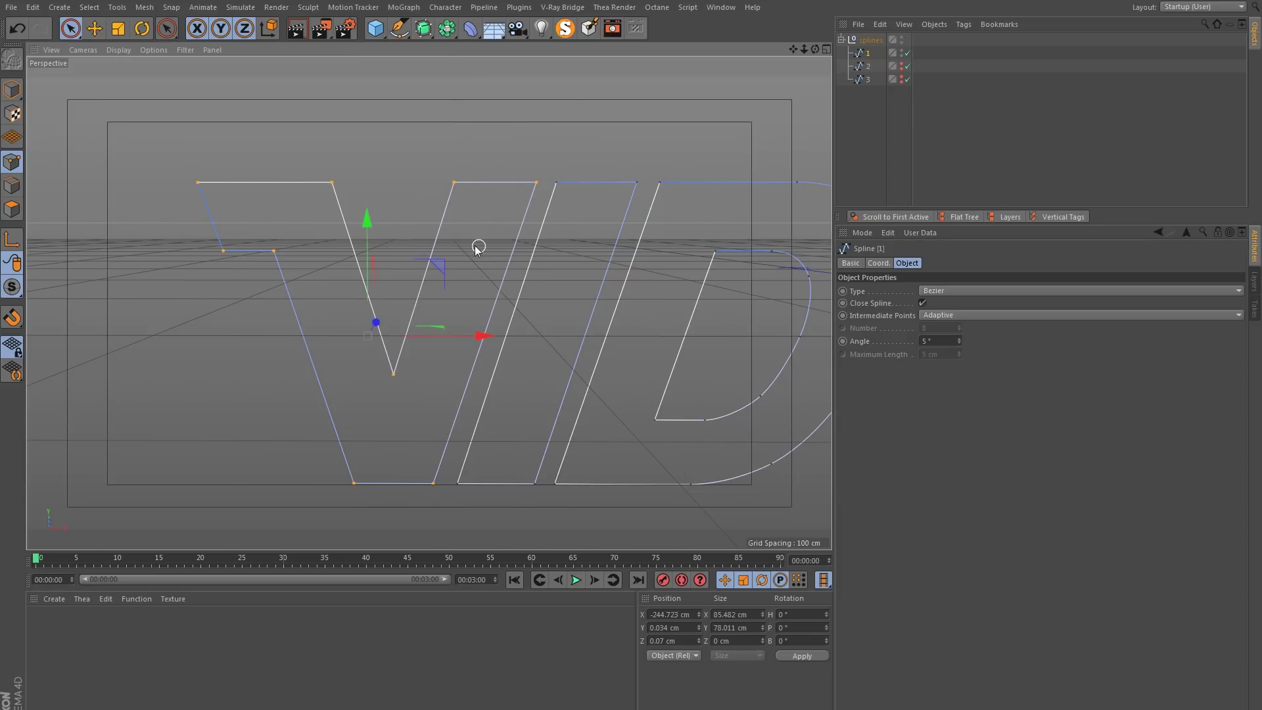
{"action": "left_click_drag", "start_coordinate": [462, 335], "coordinate": [428, 330]}
{"action": "key", "text": "ctrl+z"}
{"action": "right_click", "coordinate": [446, 212]}
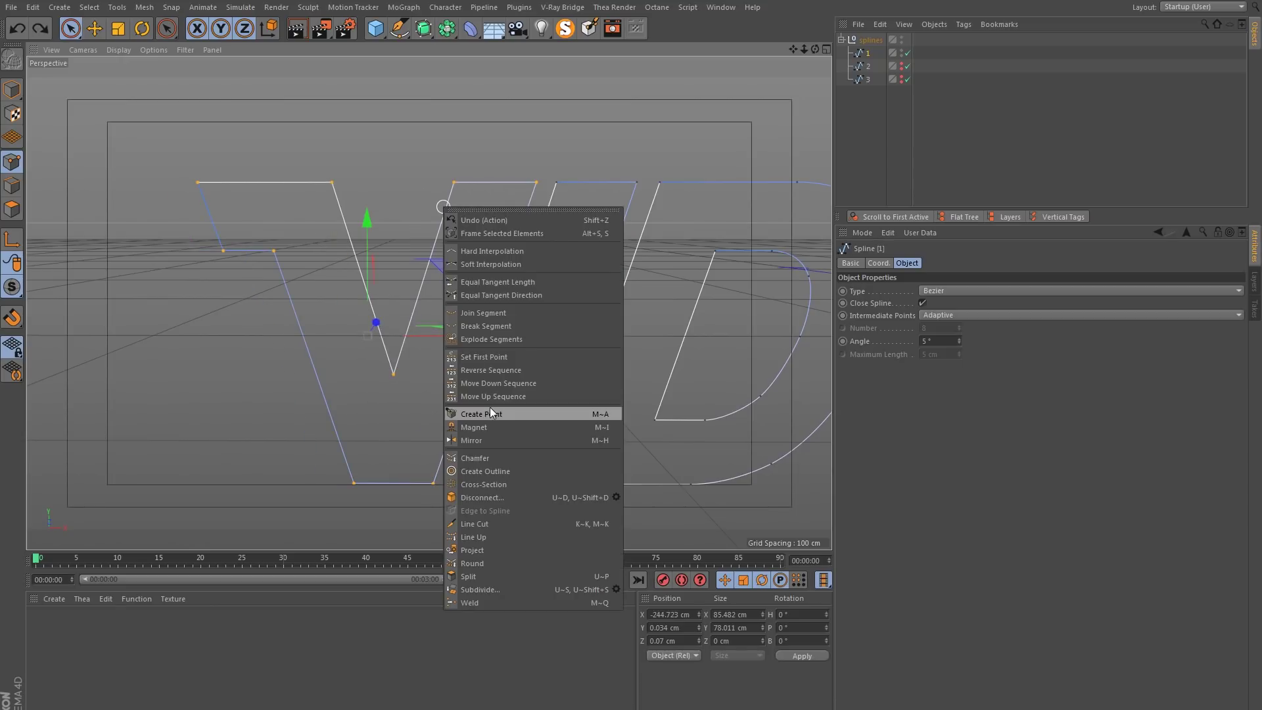
{"action": "left_click", "coordinate": [486, 457]}
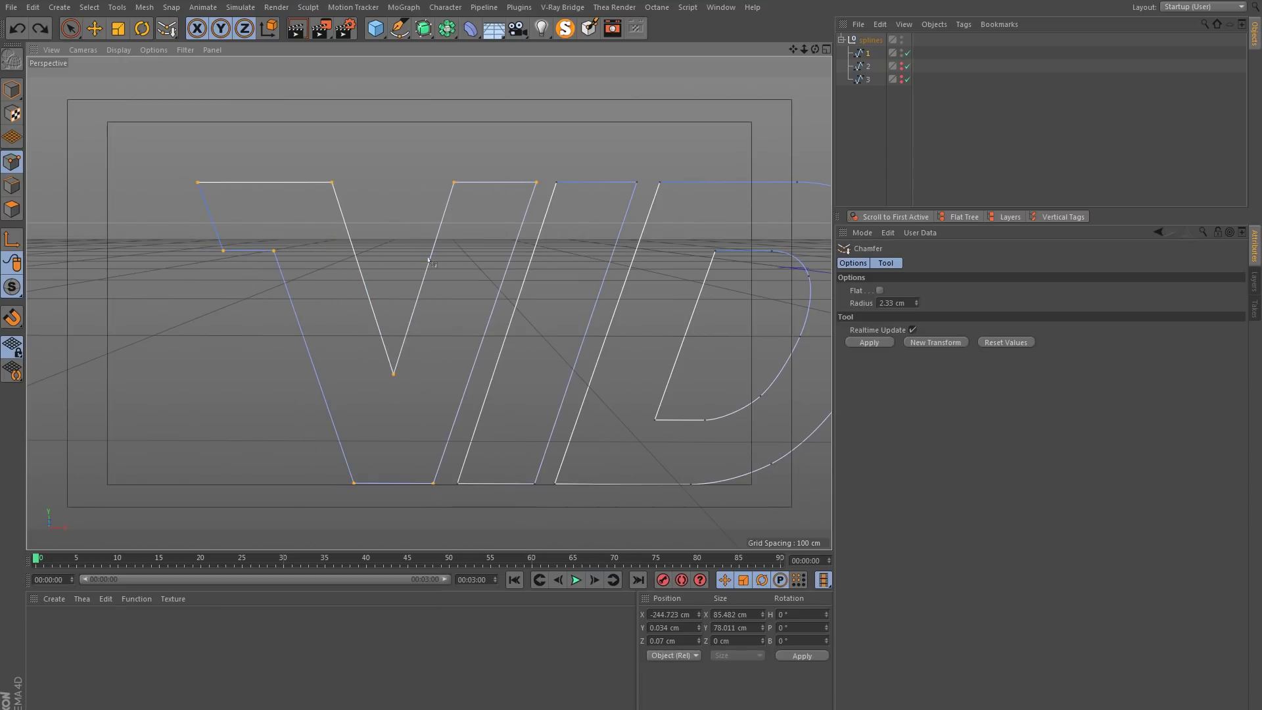
{"action": "left_click_drag", "start_coordinate": [380, 276], "coordinate": [423, 276]}
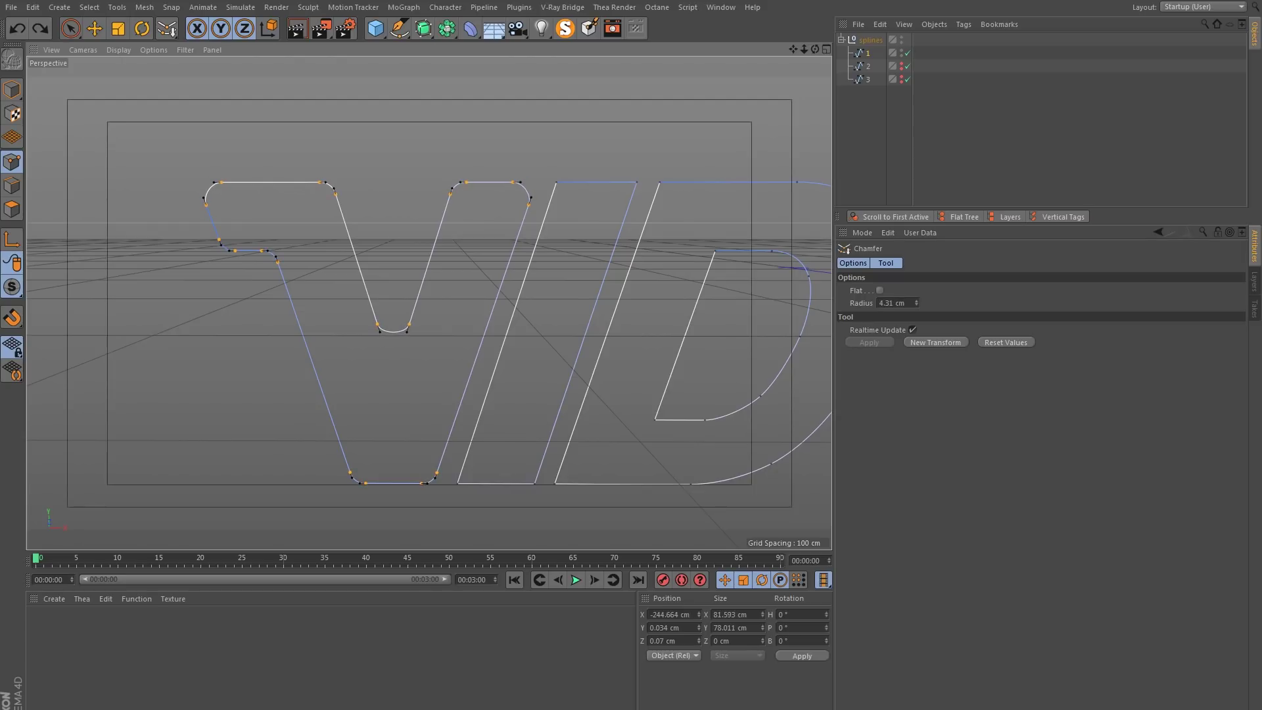
{"action": "left_click_drag", "start_coordinate": [423, 276], "coordinate": [386, 276]}
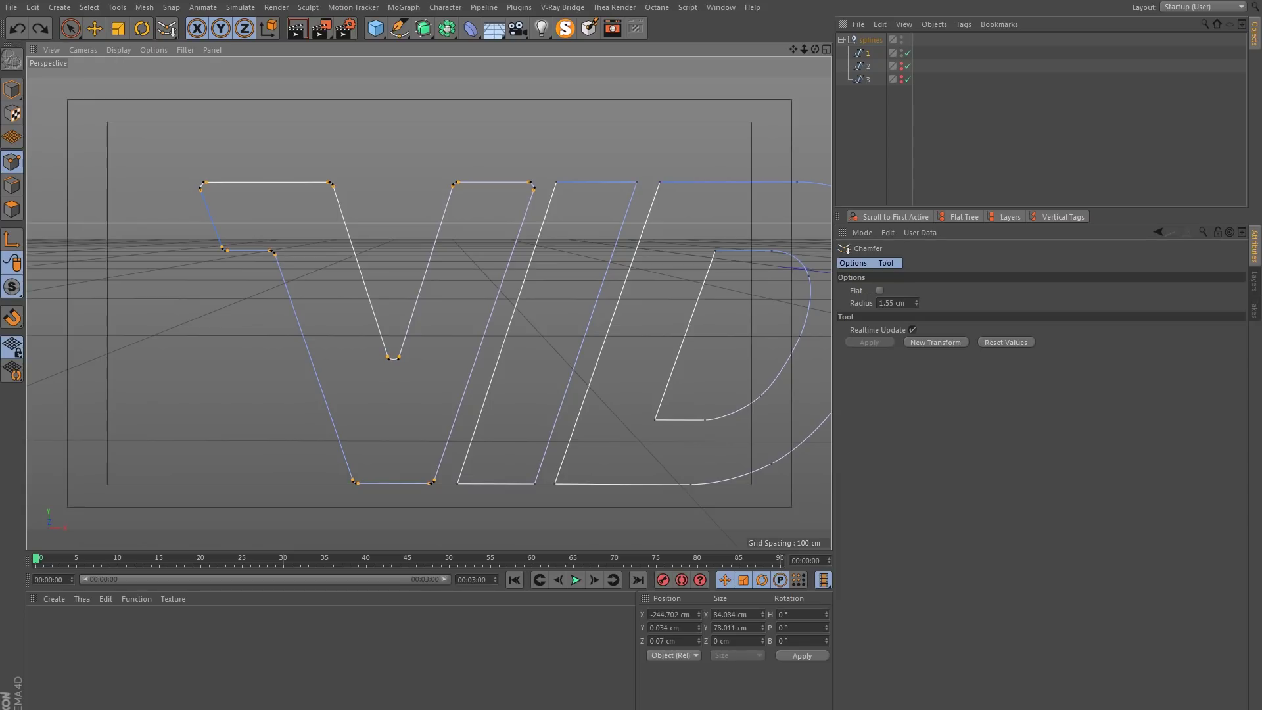
{"action": "key", "text": "ctrl+z"}
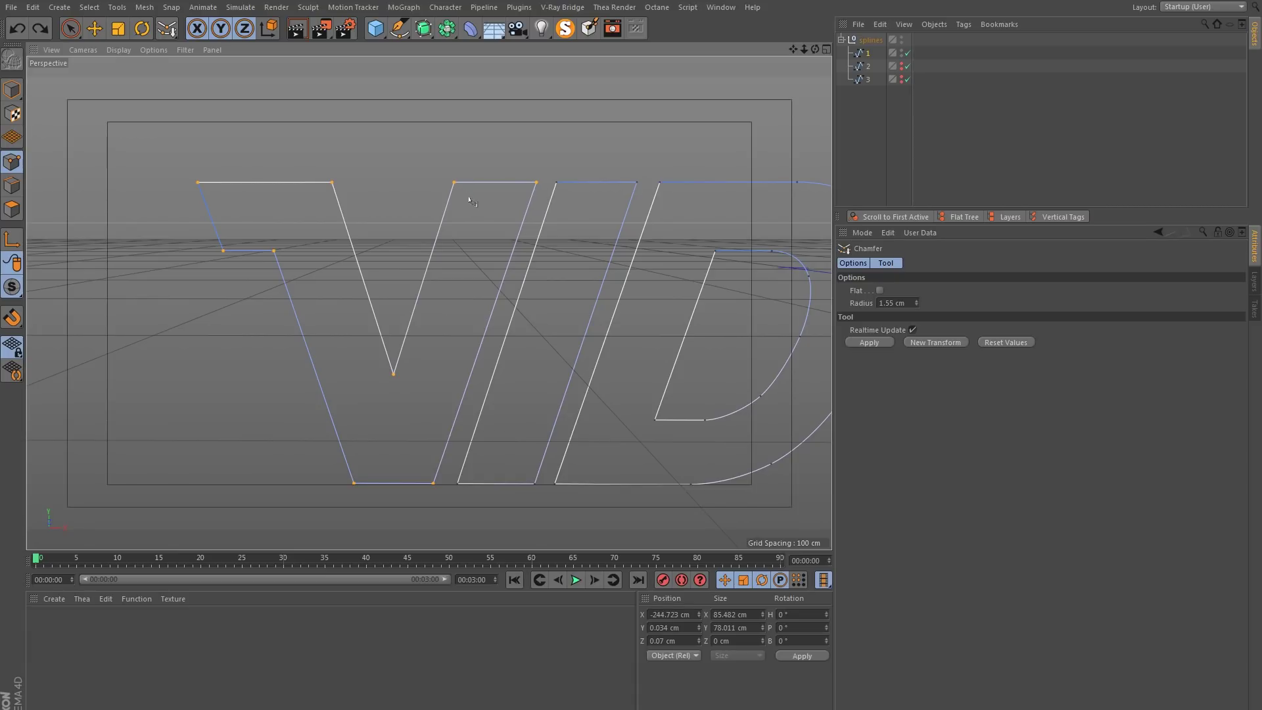
Chamfer the two outer top corners of the letter V with a 3 cm radius.
{"action": "key", "text": "space"}
{"action": "left_click", "coordinate": [525, 182]}
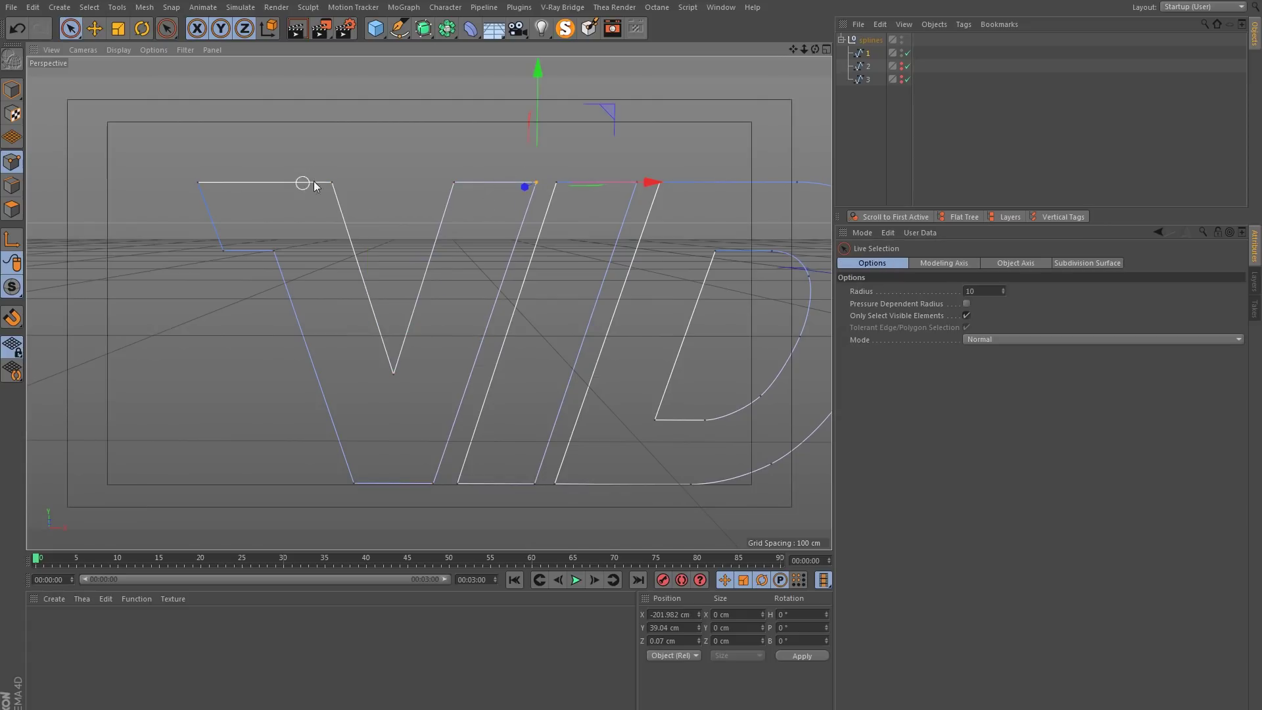
{"action": "left_click", "coordinate": [198, 182], "text": "shift"}
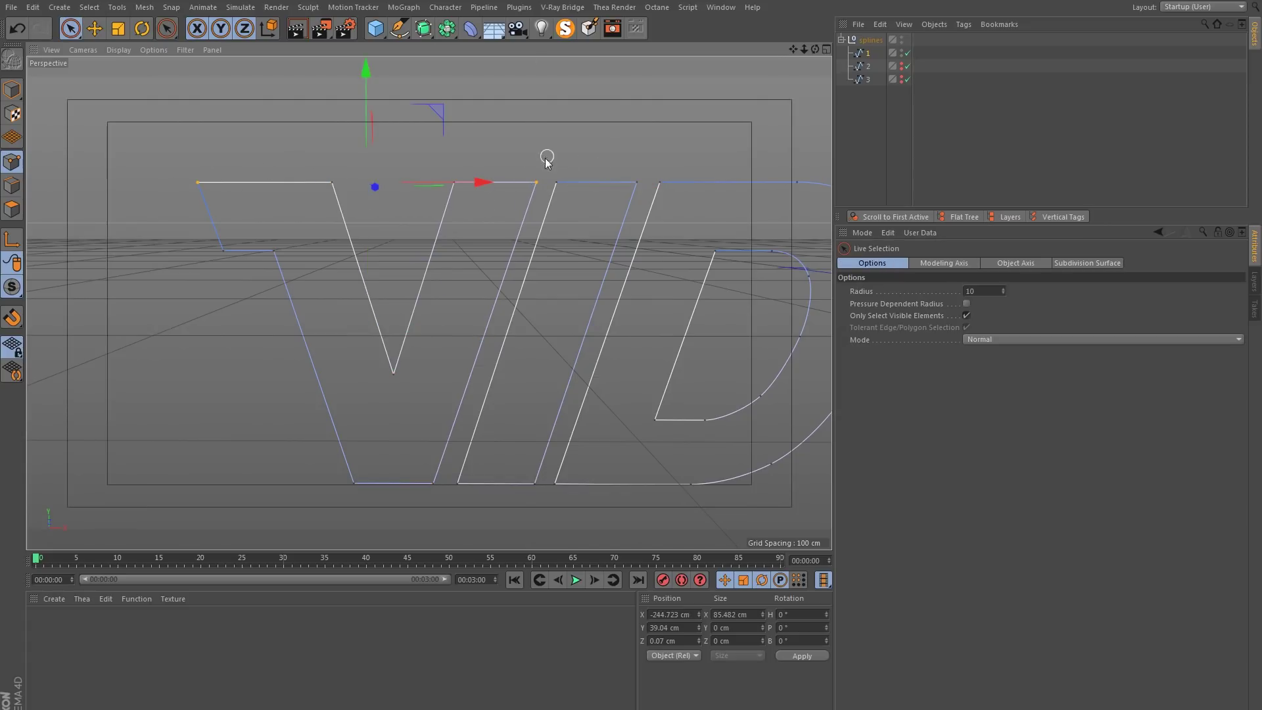
{"action": "right_click", "coordinate": [527, 169]}
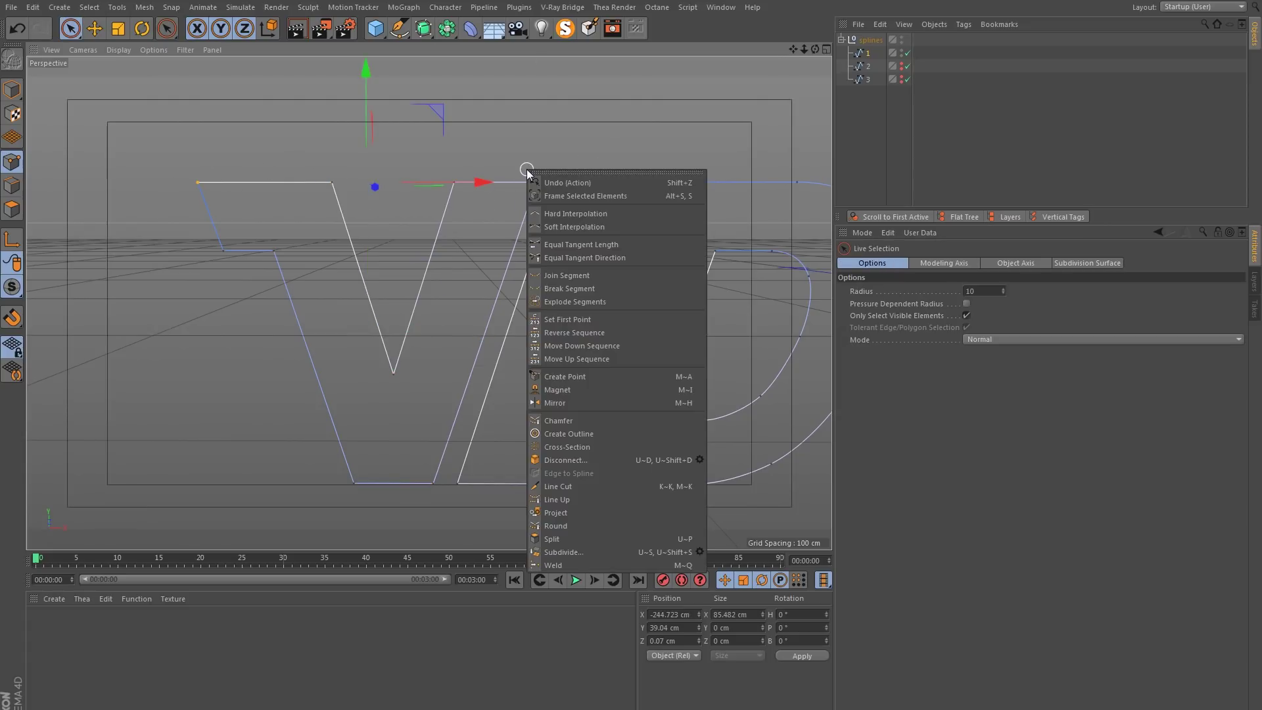
{"action": "left_click", "coordinate": [565, 420]}
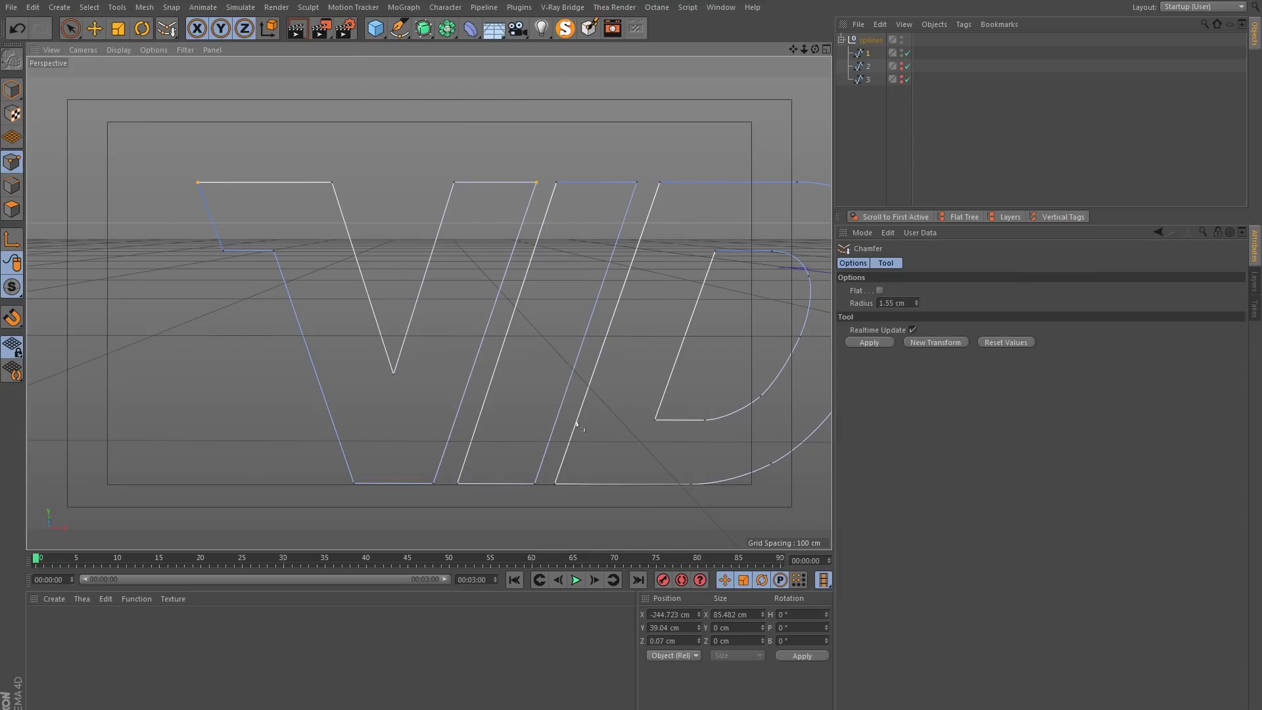
{"action": "left_click", "coordinate": [906, 300]}
{"action": "type", "text": "3"}
{"action": "key", "text": "Return"}
{"action": "key", "text": "space"}
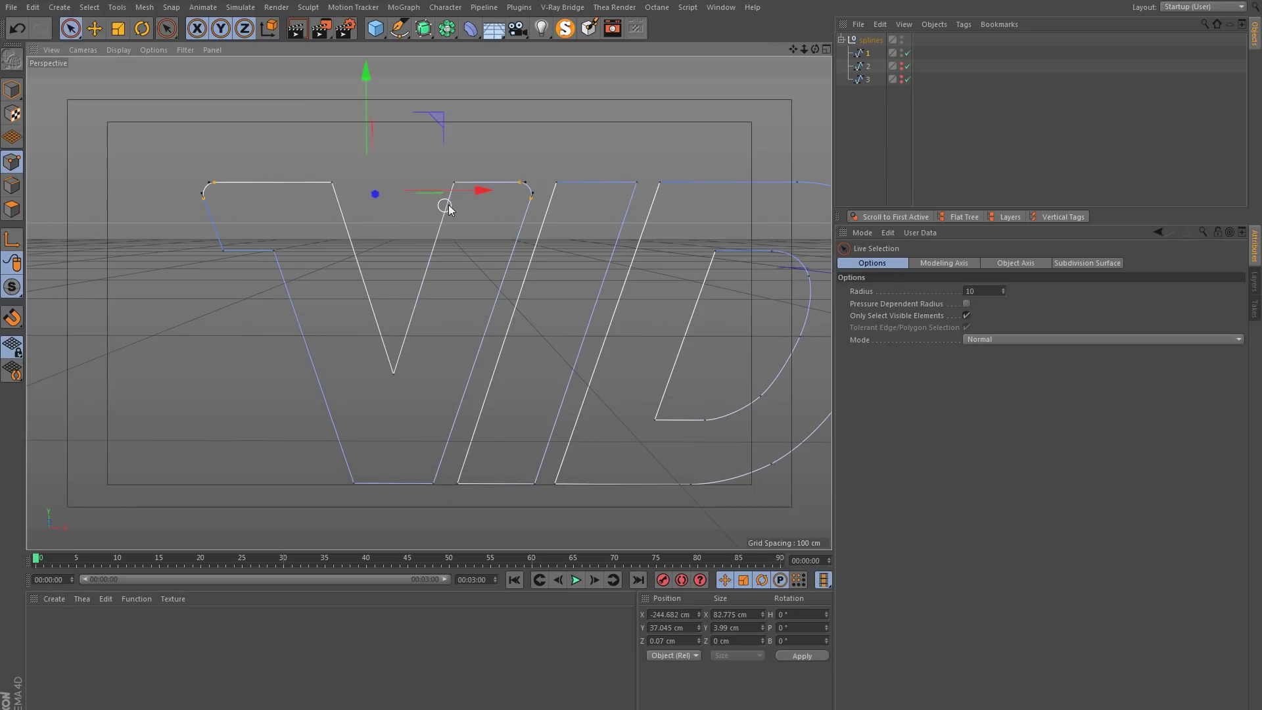
Chamfer the two inner top corners of the letter V with a 6 cm radius.
{"action": "right_click", "coordinate": [342, 183]}
{"action": "left_click", "coordinate": [422, 436]}
{"action": "left_click_drag", "start_coordinate": [901, 303], "coordinate": [879, 303]}
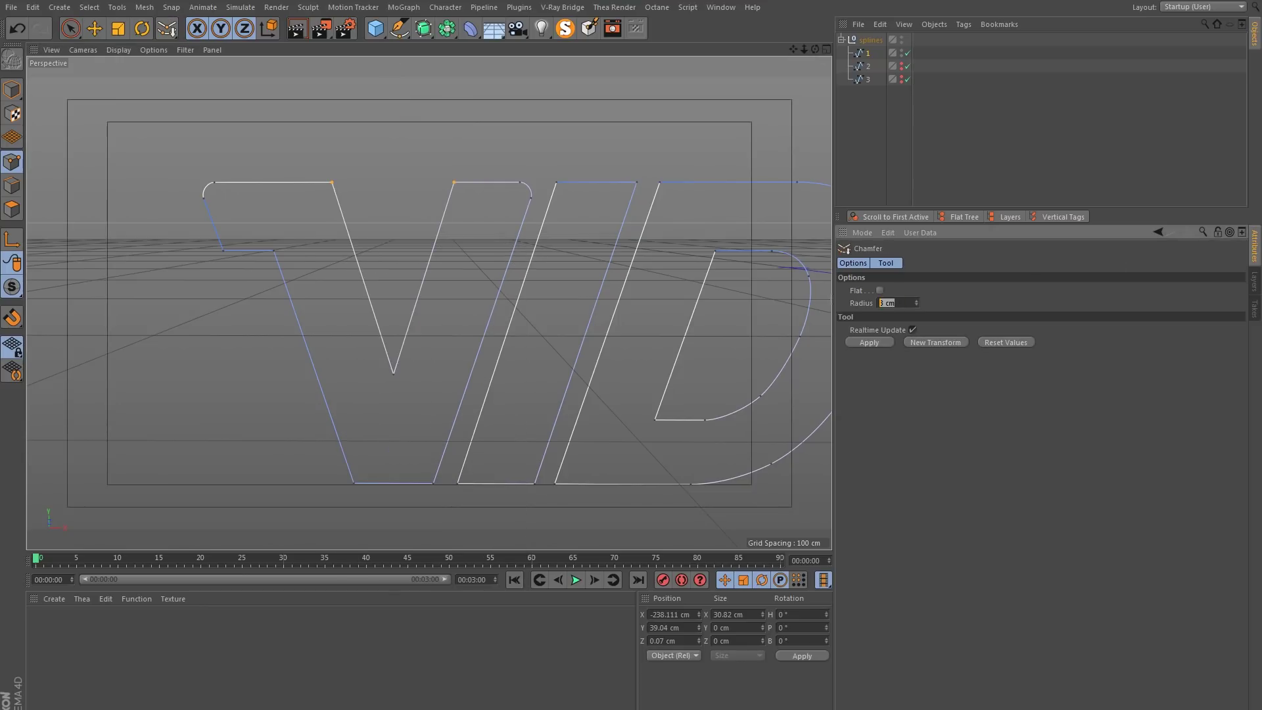
{"action": "key", "text": "Return"}
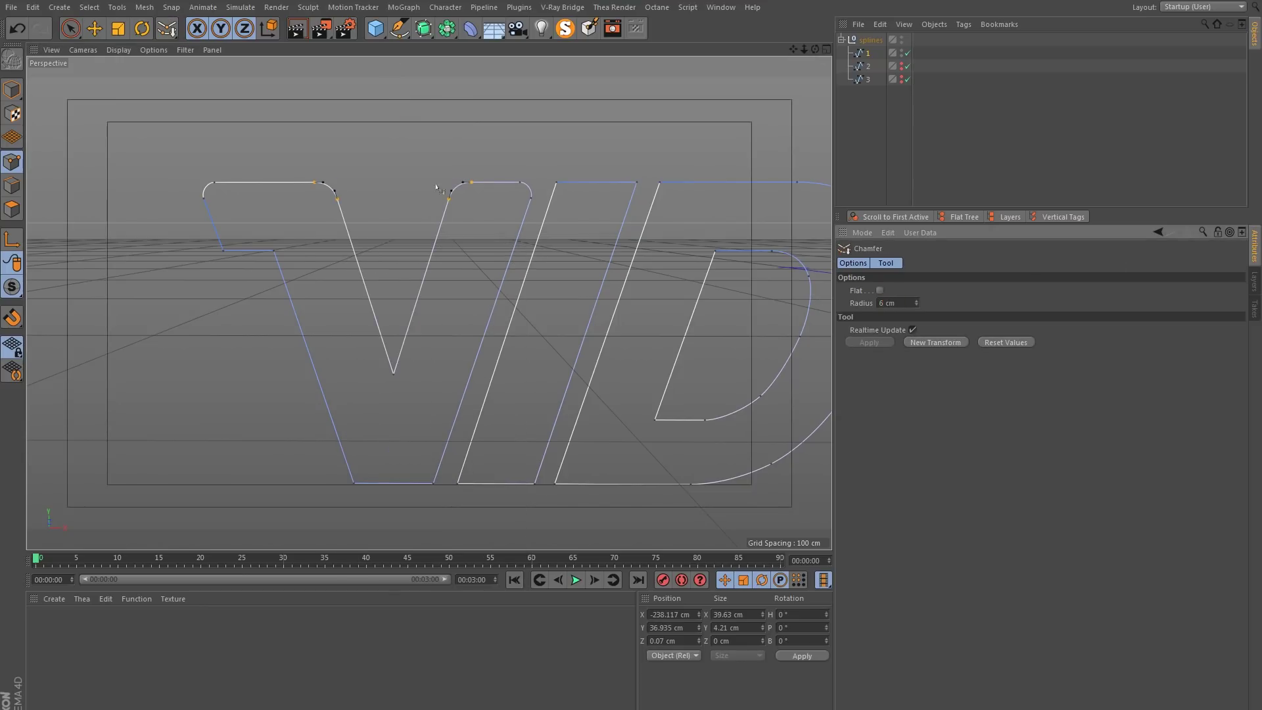
{"action": "key", "text": "space"}
Chamfer the V's two bottom corners and the two corners of its left-hand notch with a 6 cm radius.
{"action": "scroll", "coordinate": [522, 184], "scroll_direction": "up", "scroll_amount": 4}
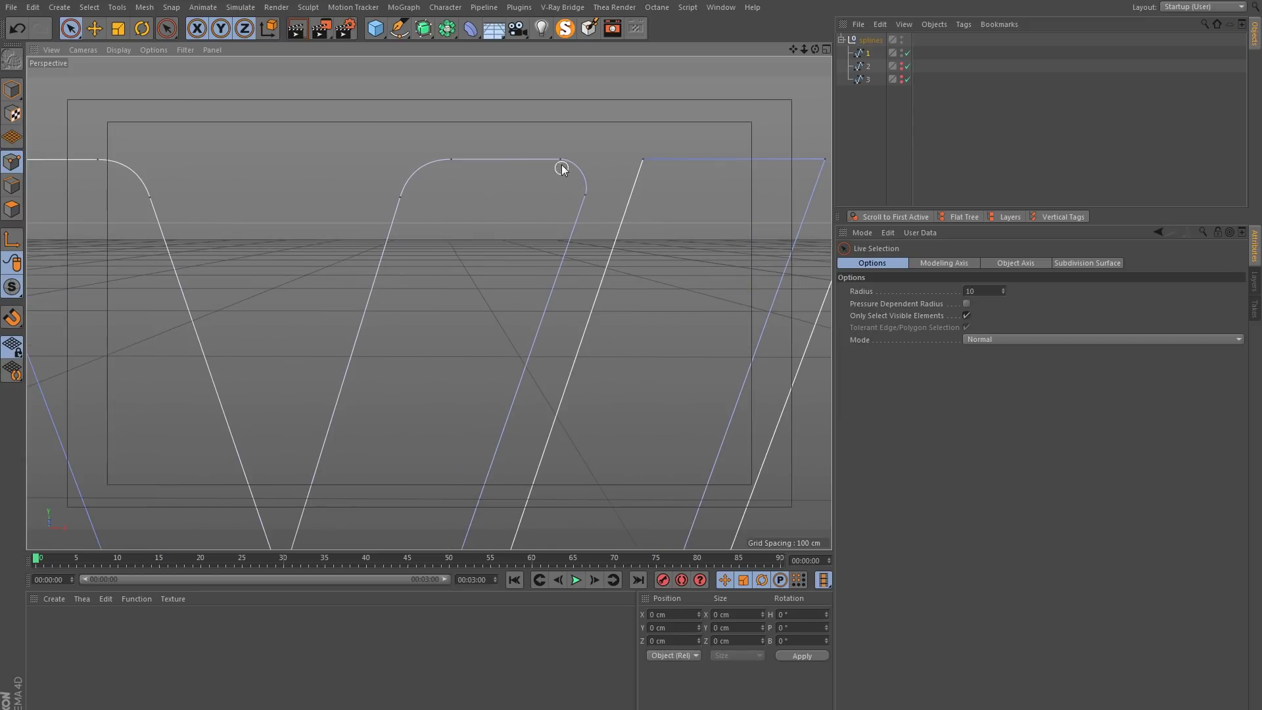
{"action": "scroll", "coordinate": [478, 269], "scroll_direction": "down", "scroll_amount": 4}
{"action": "scroll", "coordinate": [479, 271], "scroll_direction": "up", "scroll_amount": 3}
{"action": "left_click_drag", "start_coordinate": [476, 440], "coordinate": [364, 447]}
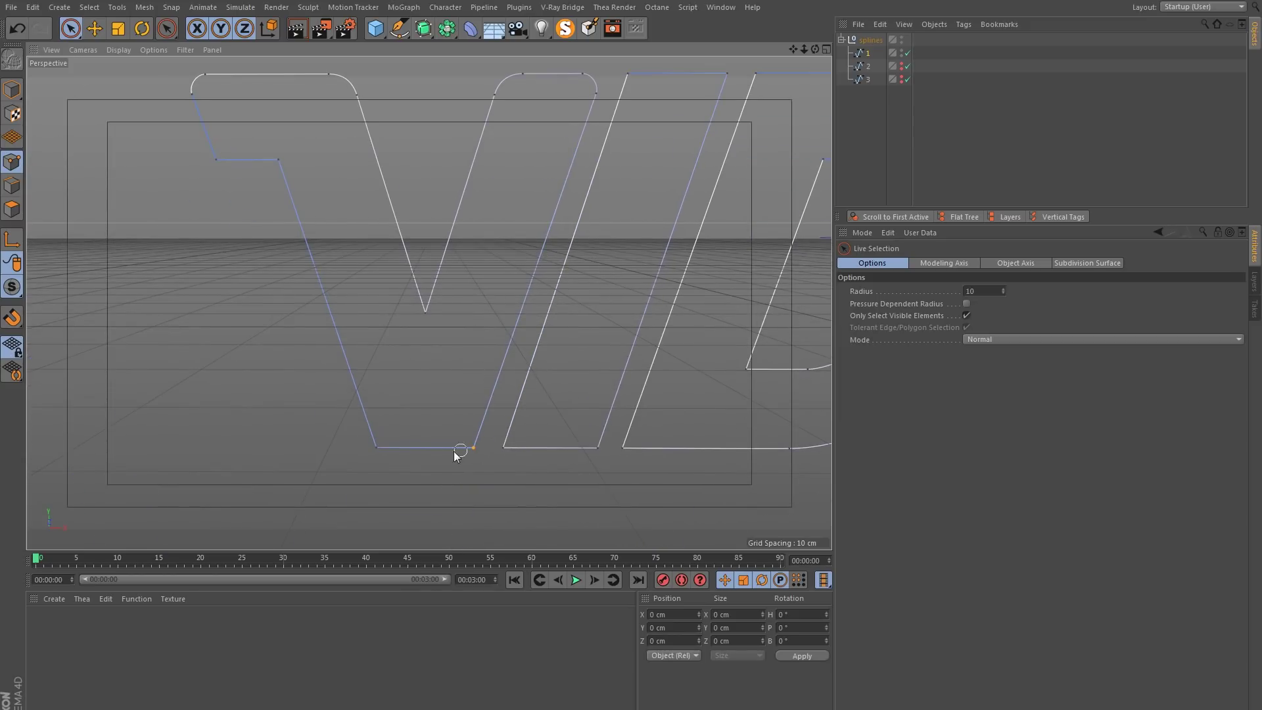
{"action": "left_click_drag", "start_coordinate": [249, 157], "coordinate": [259, 279], "text": "shift"}
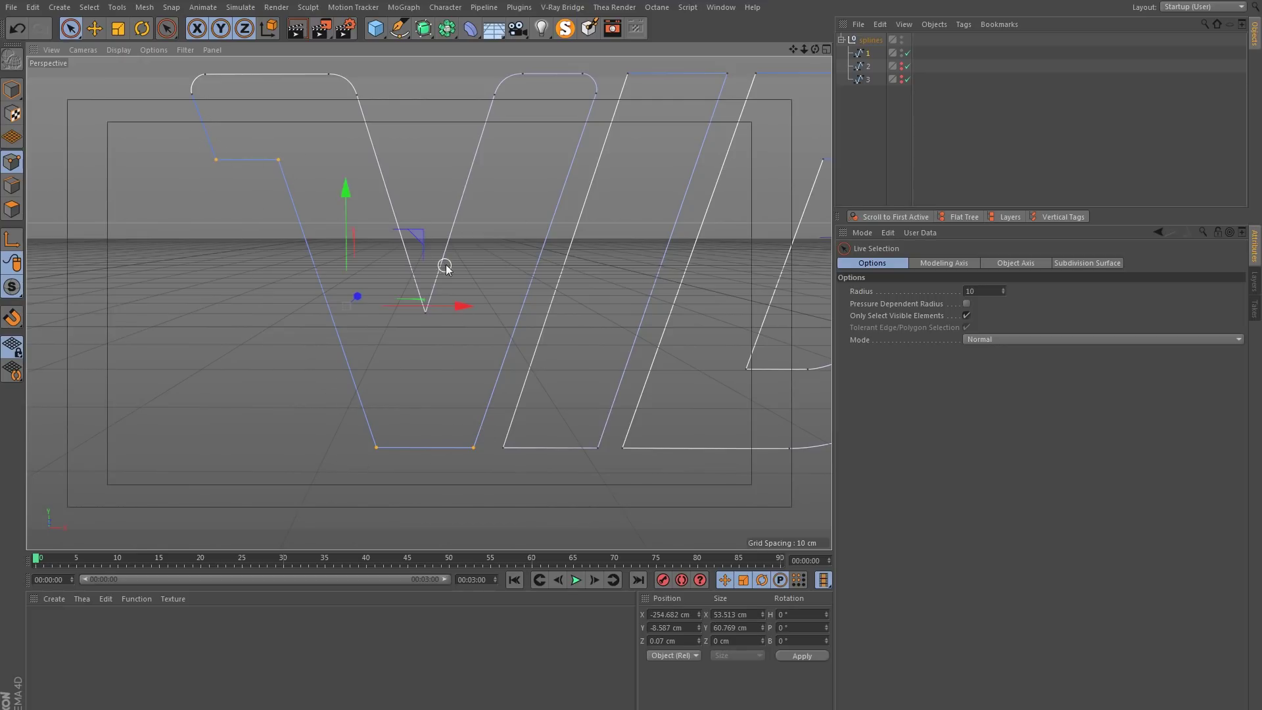
{"action": "right_click", "coordinate": [466, 407]}
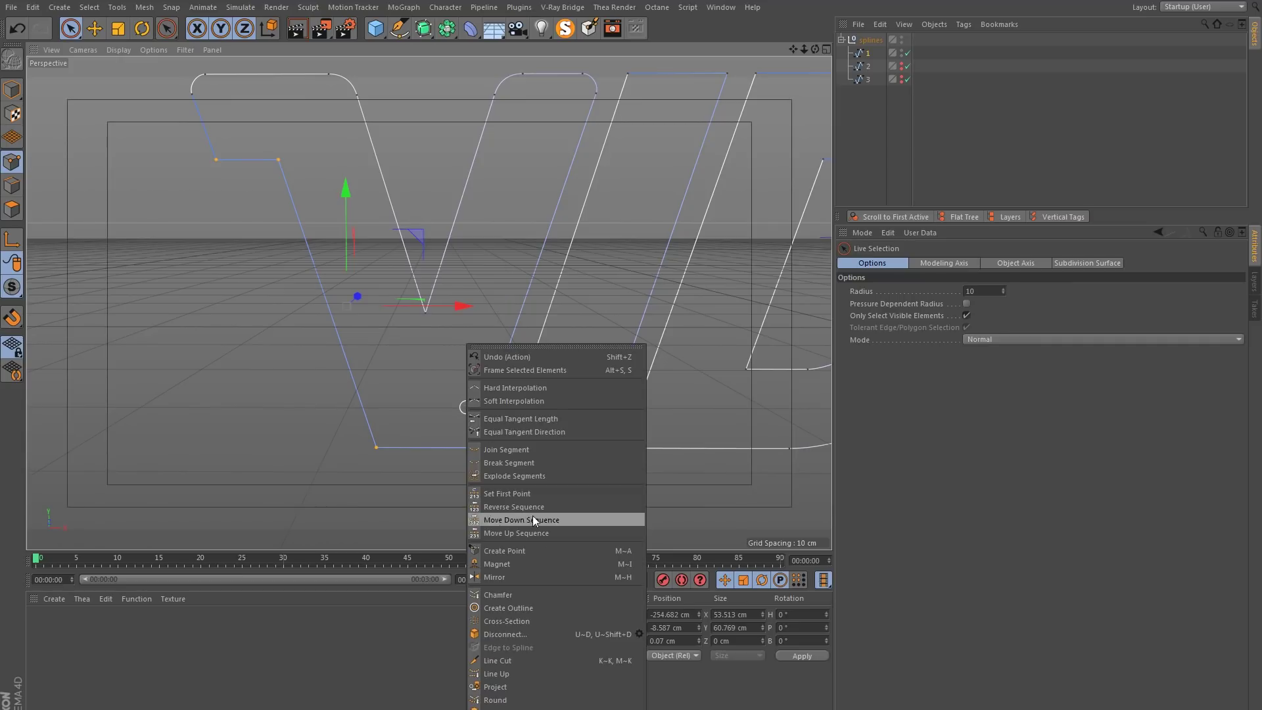
{"action": "left_click", "coordinate": [530, 594]}
{"action": "left_click", "coordinate": [867, 343]}
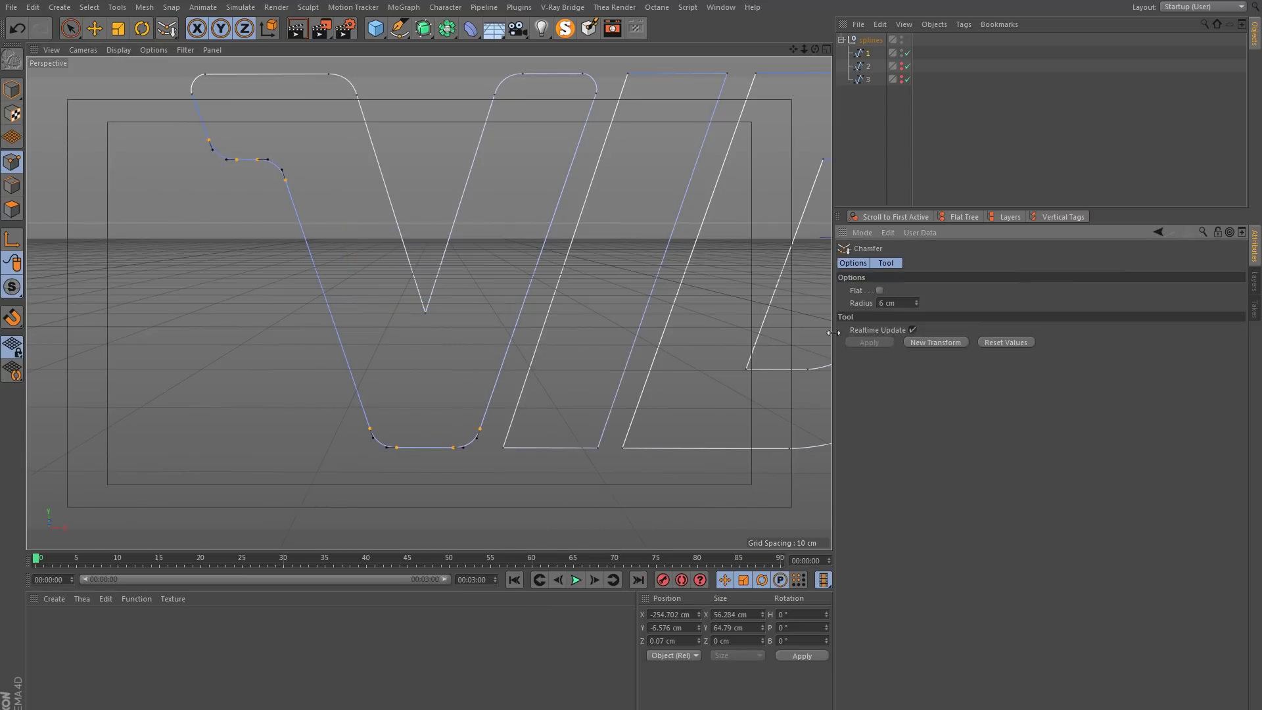
{"action": "key", "text": "space"}
Chamfer the inner tip point of the letter V with a 1 cm radius.
{"action": "right_click_drag", "start_coordinate": [437, 180], "coordinate": [434, 307], "text": "alt"}
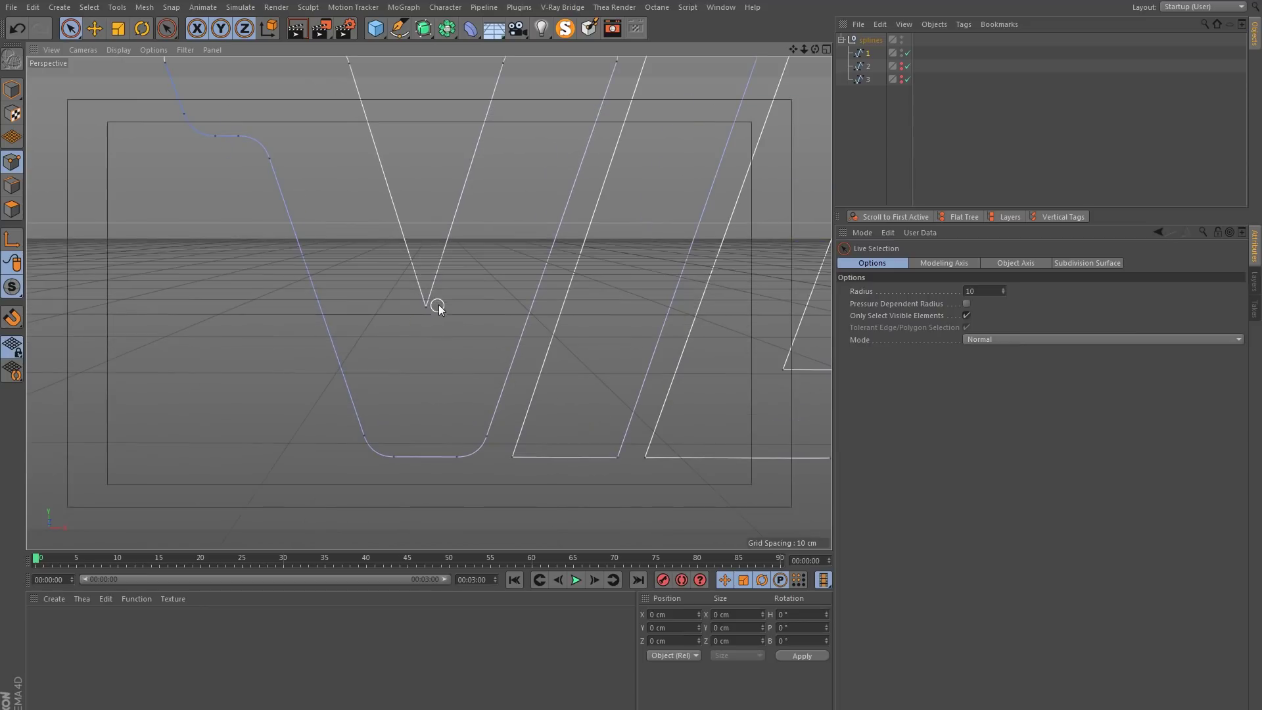
{"action": "left_click", "coordinate": [426, 305]}
{"action": "right_click", "coordinate": [430, 315]}
{"action": "left_click", "coordinate": [477, 567]}
{"action": "double_click", "coordinate": [909, 303]}
{"action": "type", "text": "1"}
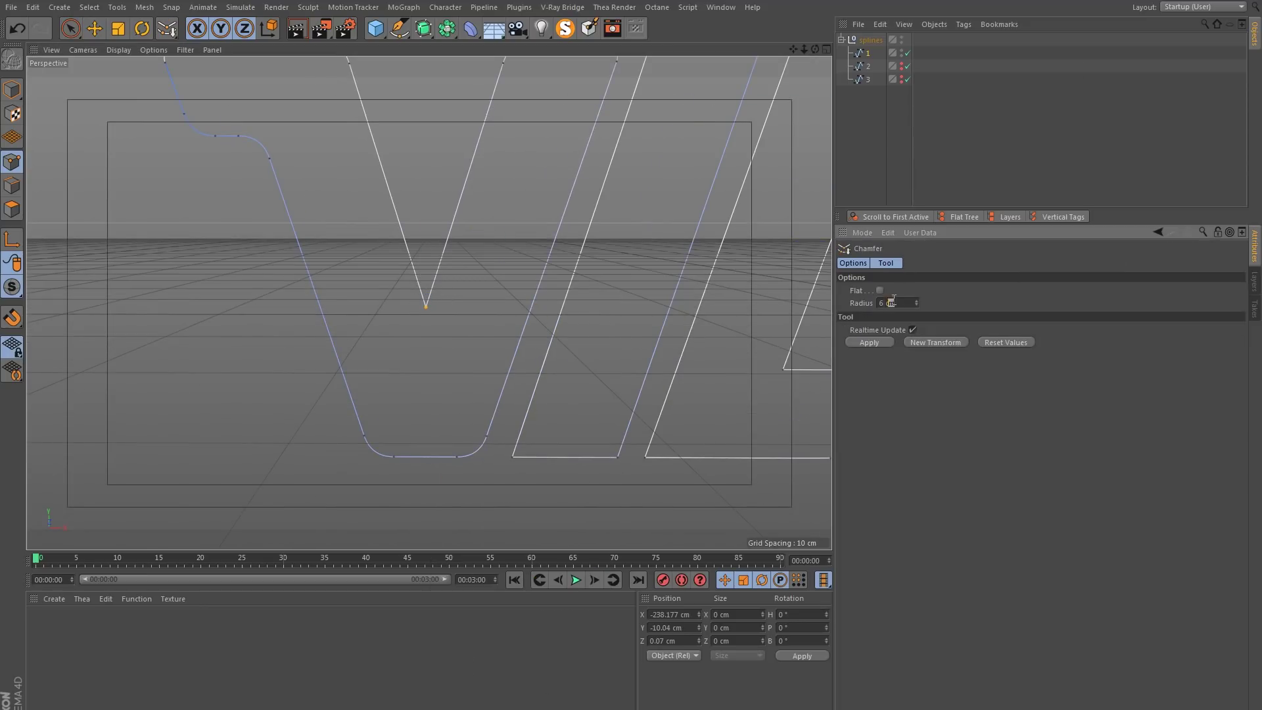
{"action": "left_click", "coordinate": [869, 342]}
{"action": "key", "text": "space"}
Chamfer the upper-left and lower-right corners of the letter I with a larger radius than the V's inner tip.
{"action": "scroll", "coordinate": [443, 275], "scroll_direction": "down", "scroll_amount": 3}
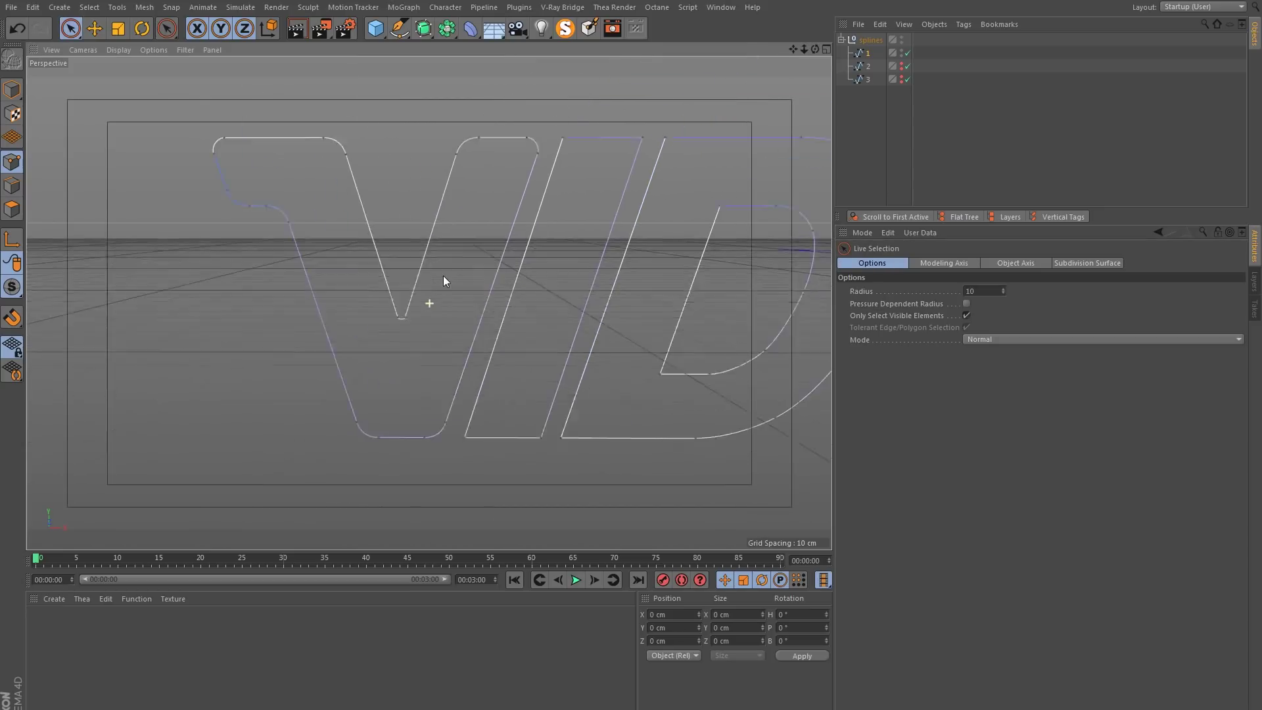
{"action": "middle_click_drag", "start_coordinate": [443, 276], "coordinate": [445, 204], "text": "alt"}
{"action": "left_click", "coordinate": [466, 130]}
{"action": "left_click", "coordinate": [460, 215]}
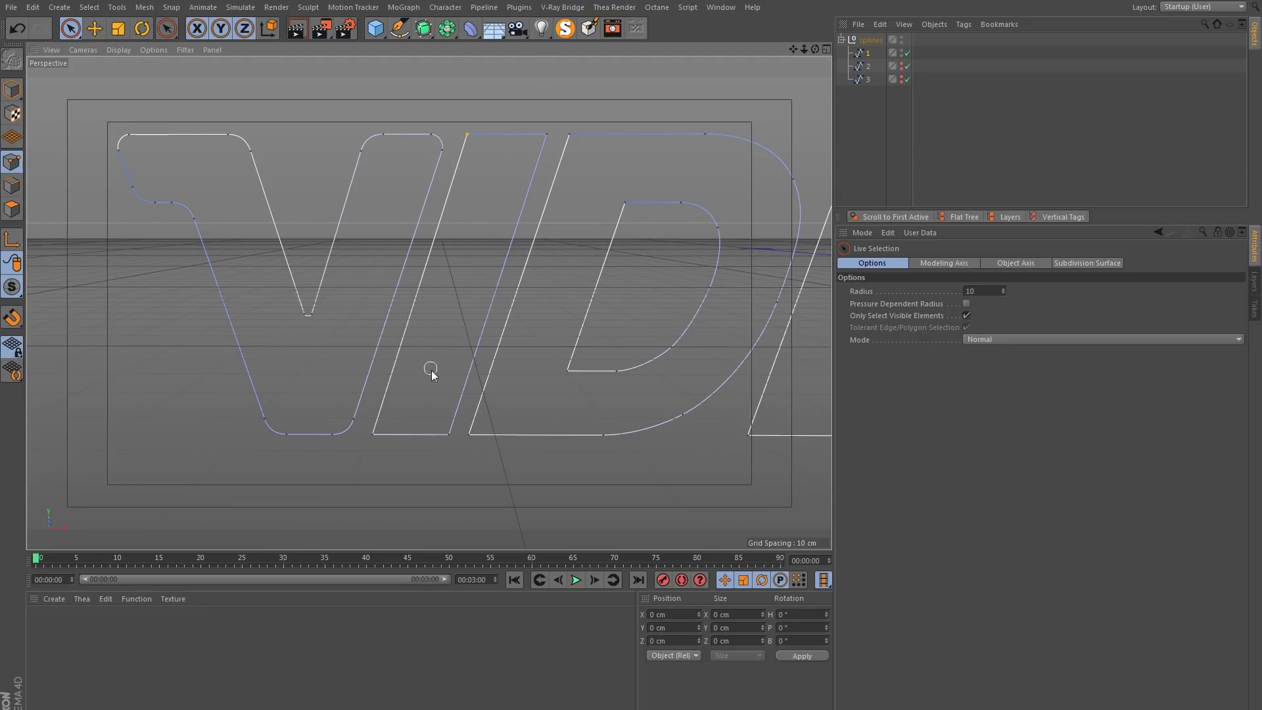
{"action": "left_click", "coordinate": [452, 437]}
{"action": "right_click", "coordinate": [453, 438]}
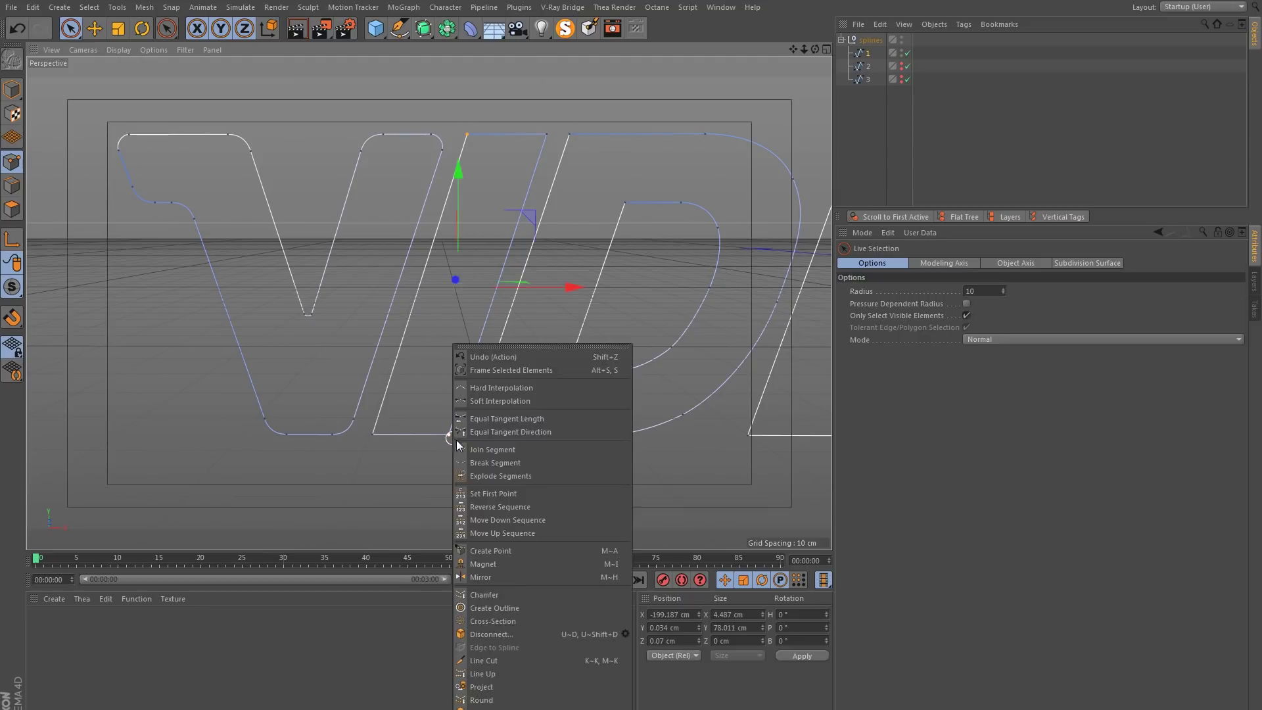
{"action": "left_click", "coordinate": [503, 595]}
{"action": "left_click", "coordinate": [887, 302]}
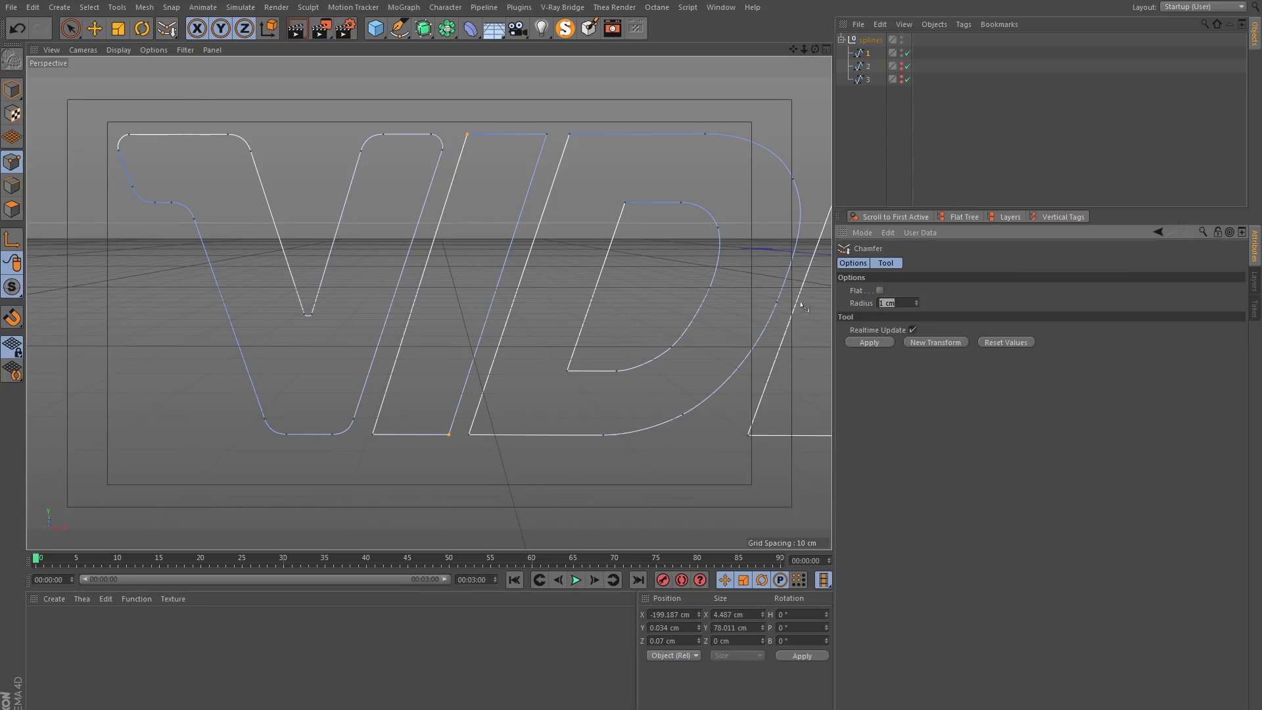
{"action": "key", "text": "Return"}
{"action": "key", "text": "space"}
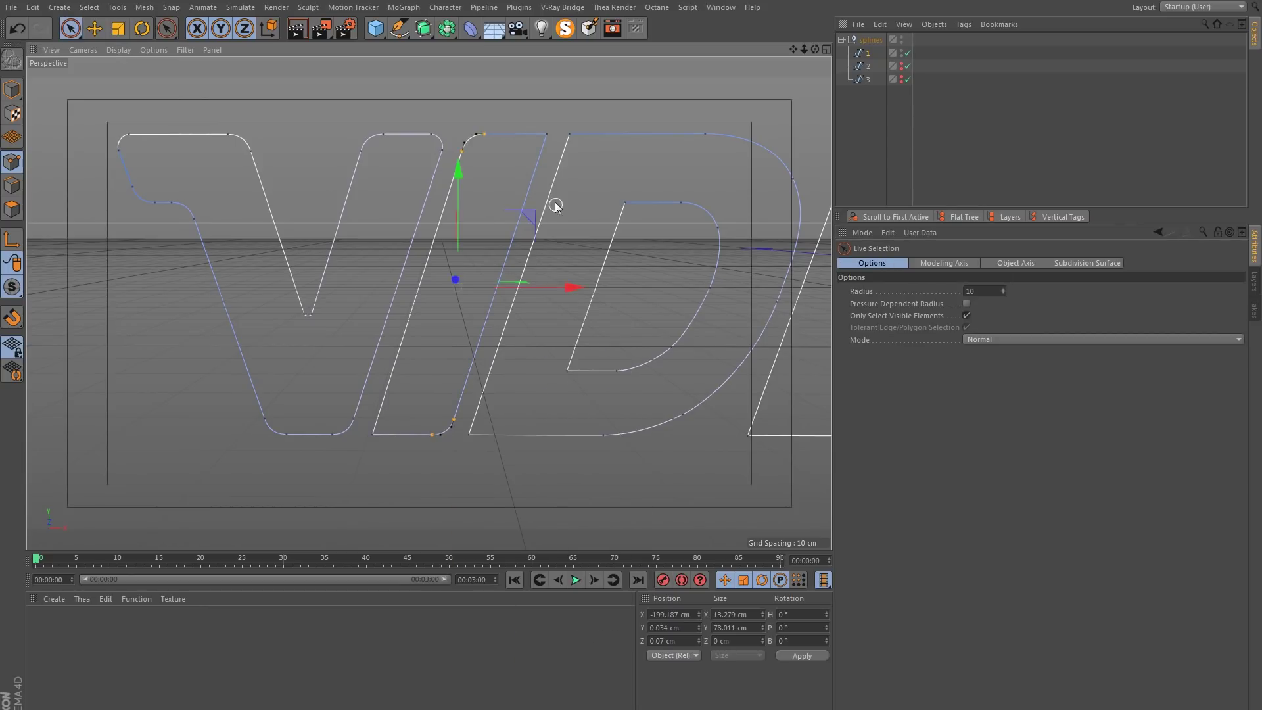
Chamfer the upper-right and lower-left corners of the letter I with a 3 cm radius.
{"action": "left_click", "coordinate": [546, 135]}
{"action": "left_click", "coordinate": [372, 434], "text": "shift"}
{"action": "scroll", "coordinate": [532, 136], "scroll_direction": "up", "scroll_amount": 2}
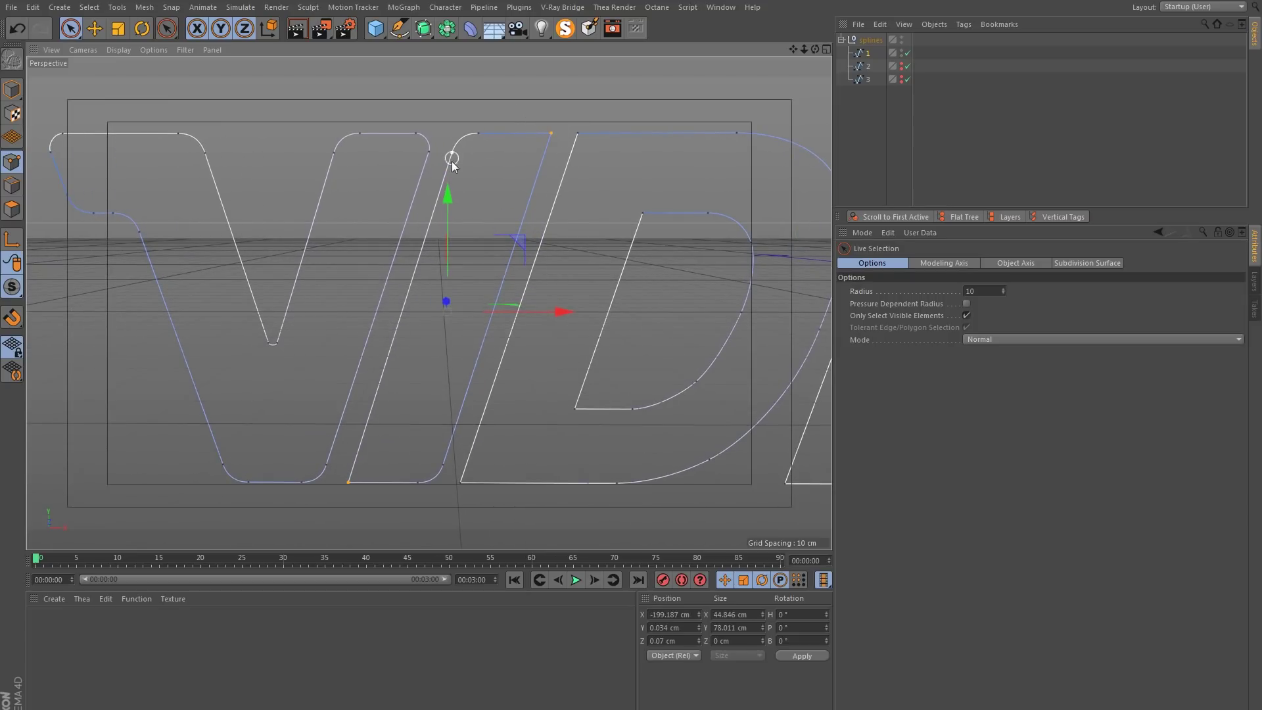
{"action": "right_click", "coordinate": [539, 140]}
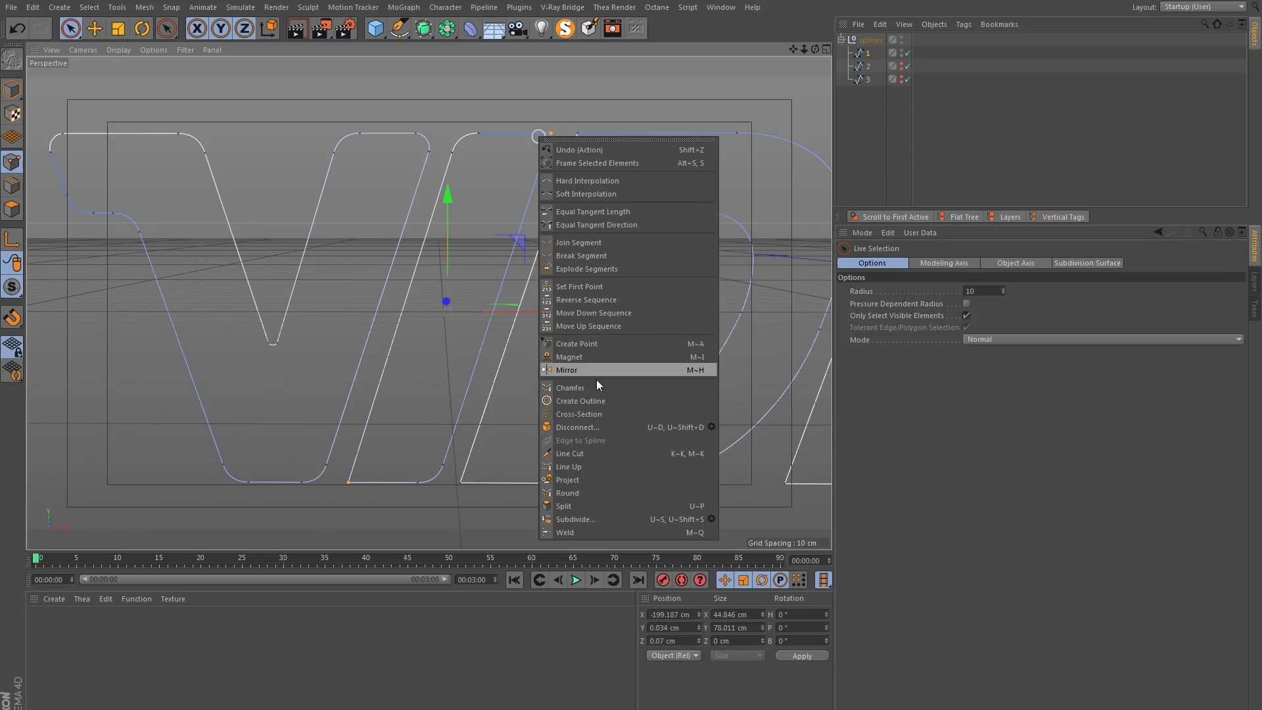
{"action": "left_click", "coordinate": [590, 388]}
{"action": "left_click", "coordinate": [900, 304]}
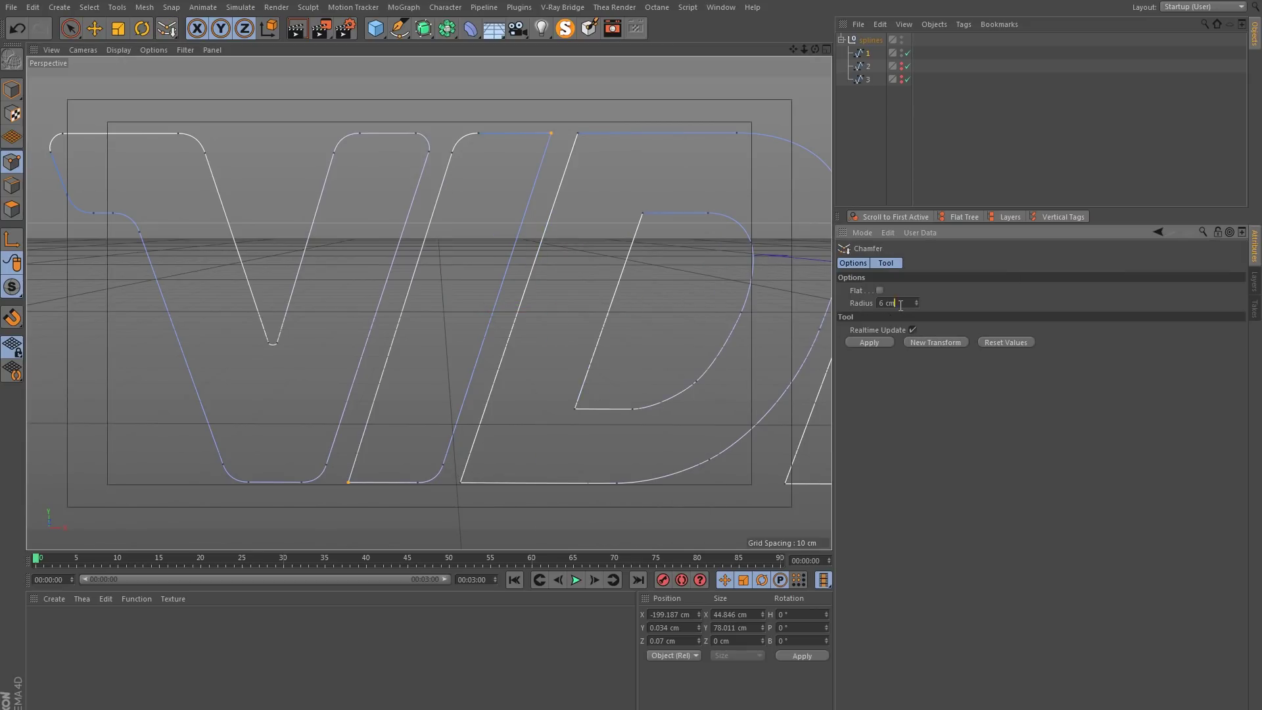
{"action": "type", "text": "3"}
{"action": "left_click", "coordinate": [869, 342]}
{"action": "key", "text": "space"}
{"action": "left_click", "coordinate": [570, 172]}
{"action": "scroll", "coordinate": [529, 134], "scroll_direction": "up", "scroll_amount": 2}
{"action": "scroll", "coordinate": [605, 118], "scroll_direction": "up", "scroll_amount": 2}
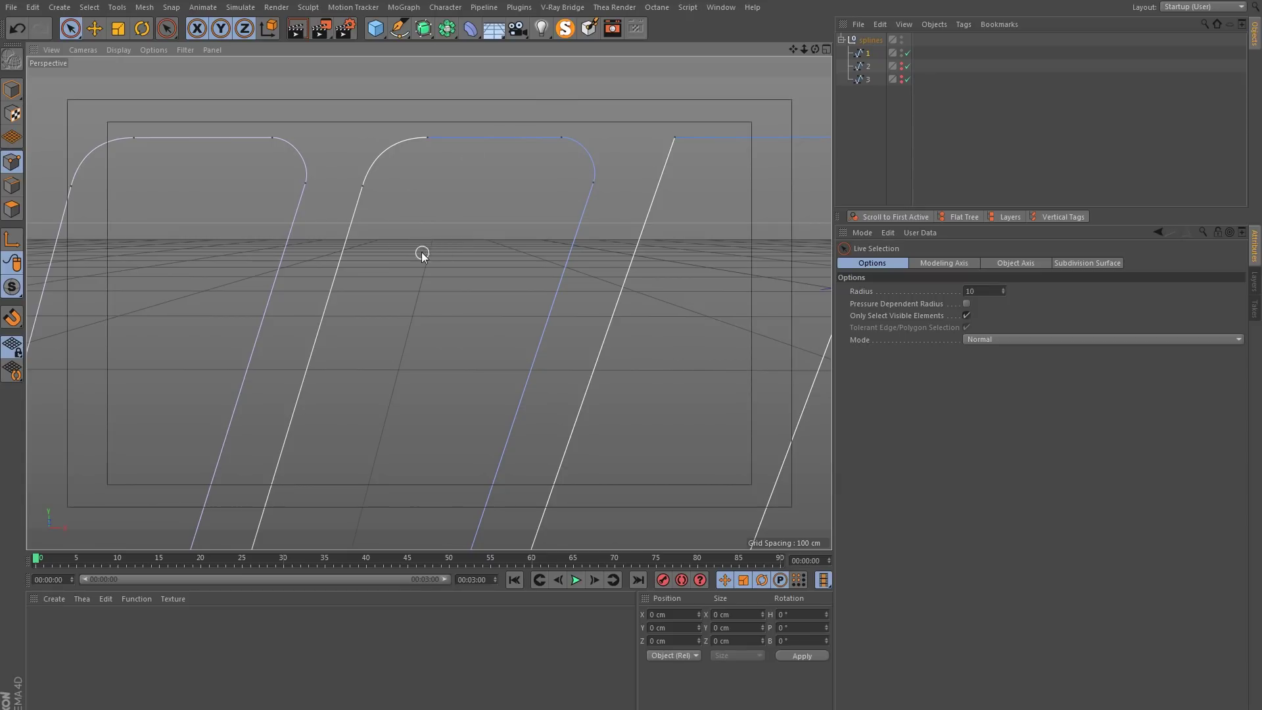
{"action": "scroll", "coordinate": [393, 264], "scroll_direction": "down", "scroll_amount": 2}
{"action": "scroll", "coordinate": [392, 264], "scroll_direction": "down", "scroll_amount": 2}
{"action": "scroll", "coordinate": [425, 248], "scroll_direction": "down", "scroll_amount": 2}
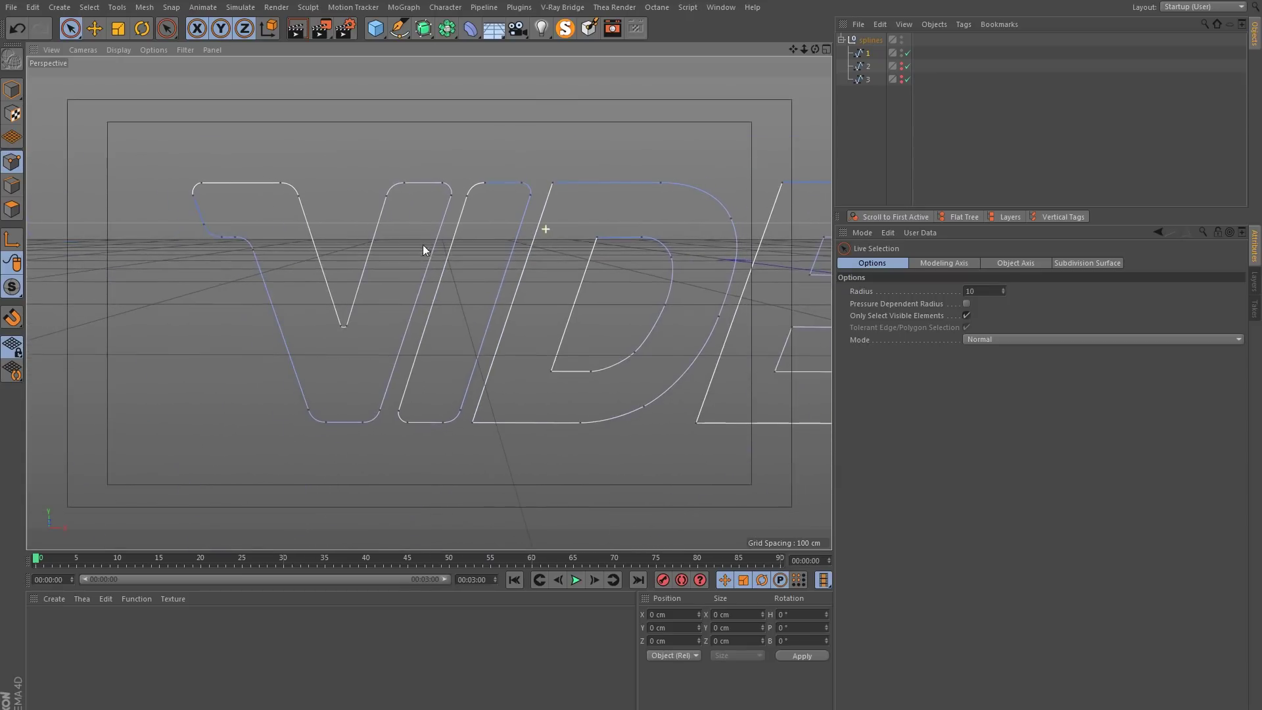
Try to chamfer the sharp notch point where the R's bowl meets its leg, and undo the chamfer.
{"action": "middle_click_drag", "start_coordinate": [577, 224], "coordinate": [424, 219], "text": "alt"}
{"action": "left_click_drag", "start_coordinate": [680, 209], "coordinate": [403, 246], "text": "alt"}
{"action": "scroll", "coordinate": [403, 279], "scroll_direction": "up", "scroll_amount": 4}
{"action": "middle_click_drag", "start_coordinate": [335, 225], "coordinate": [408, 245], "text": "alt"}
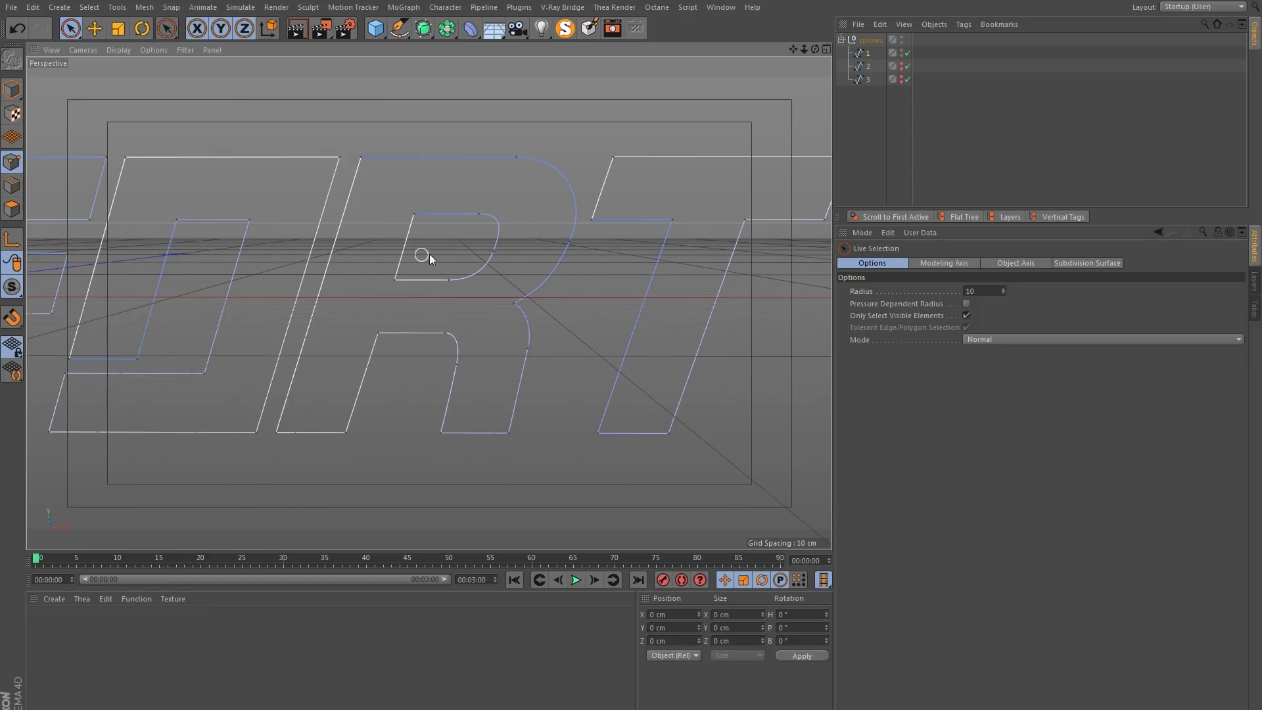
{"action": "left_click", "coordinate": [867, 52]}
{"action": "scroll", "coordinate": [526, 293], "scroll_direction": "up", "scroll_amount": 5}
{"action": "right_click", "coordinate": [537, 304]}
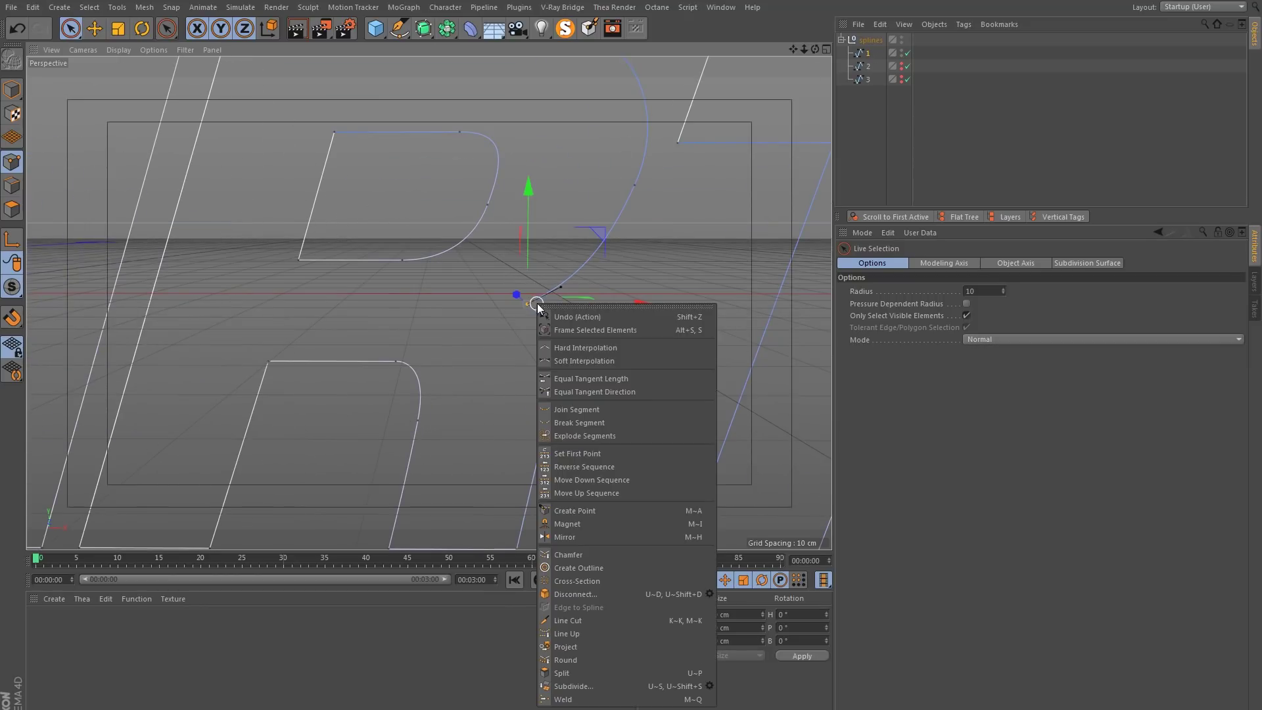
{"action": "left_click", "coordinate": [569, 553]}
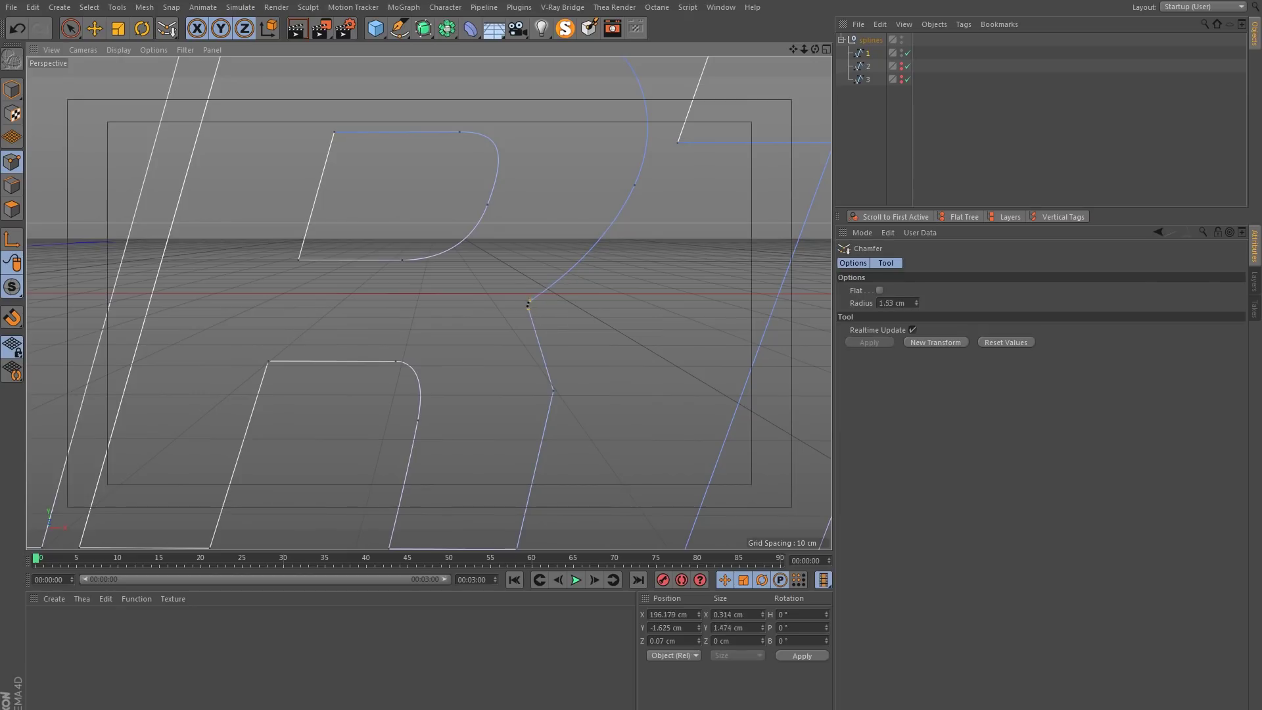
{"action": "mouse_move", "coordinate": [528, 324]}
{"action": "left_mouse_down"}
{"action": "mouse_move", "coordinate": [490, 333]}
{"action": "mouse_move", "coordinate": [524, 327]}
{"action": "left_mouse_up"}
{"action": "key", "text": "ctrl+z"}
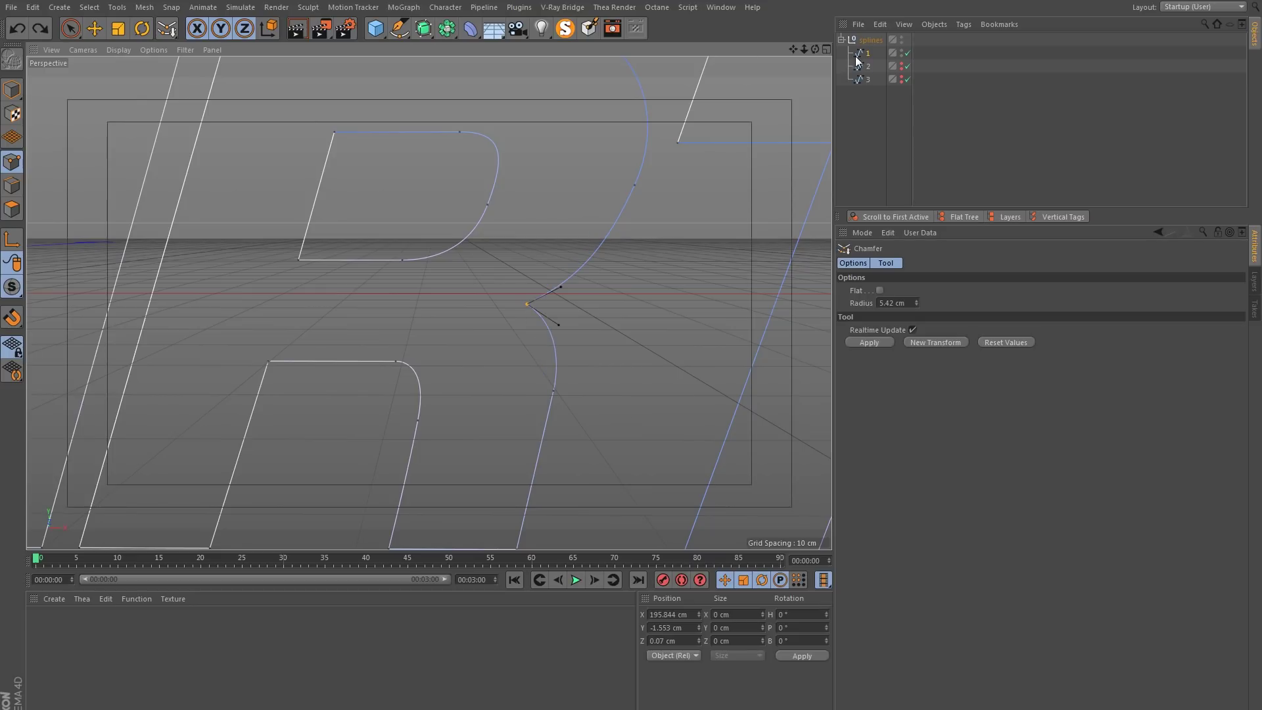
Duplicate spline 1 and chamfer the sharp notch point of the R on the copy in the maximized Front view.
{"action": "left_click_drag", "start_coordinate": [870, 52], "coordinate": [877, 65], "text": "ctrl"}
{"action": "left_click", "coordinate": [827, 48]}
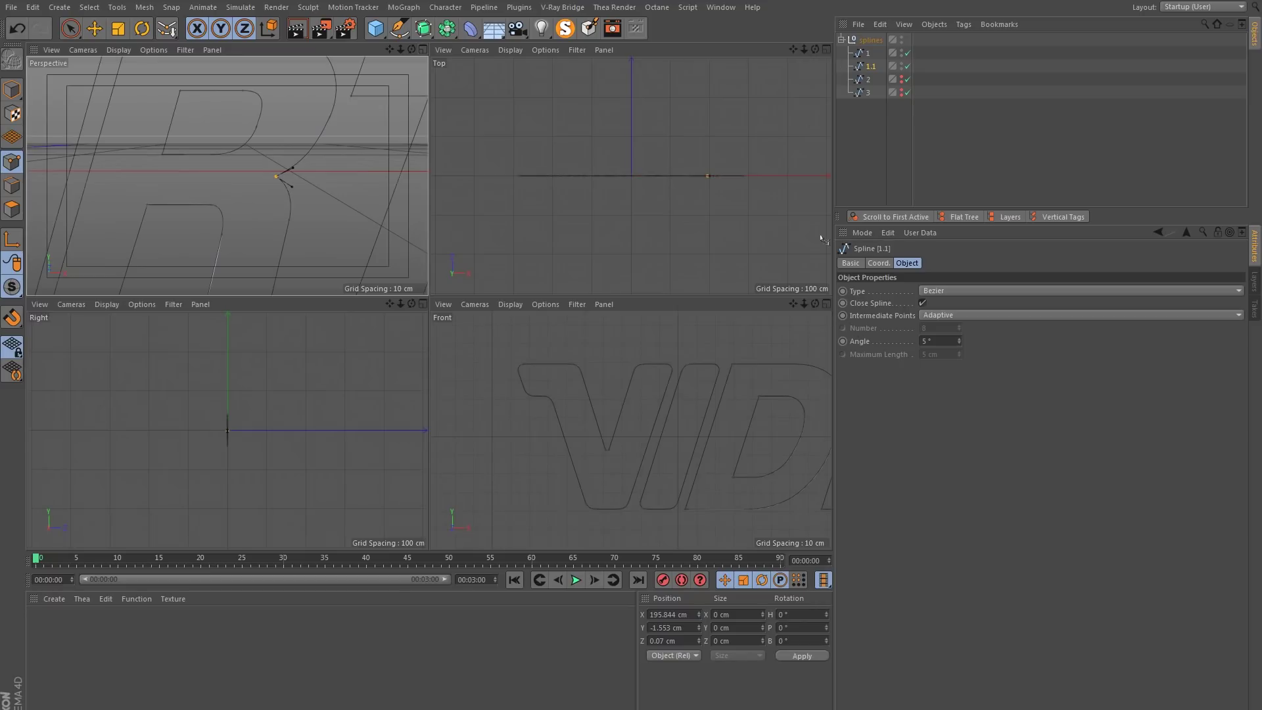
{"action": "left_click", "coordinate": [826, 304]}
{"action": "scroll", "coordinate": [670, 274], "scroll_direction": "down", "scroll_amount": 3}
{"action": "scroll", "coordinate": [429, 302], "scroll_direction": "up", "scroll_amount": 2}
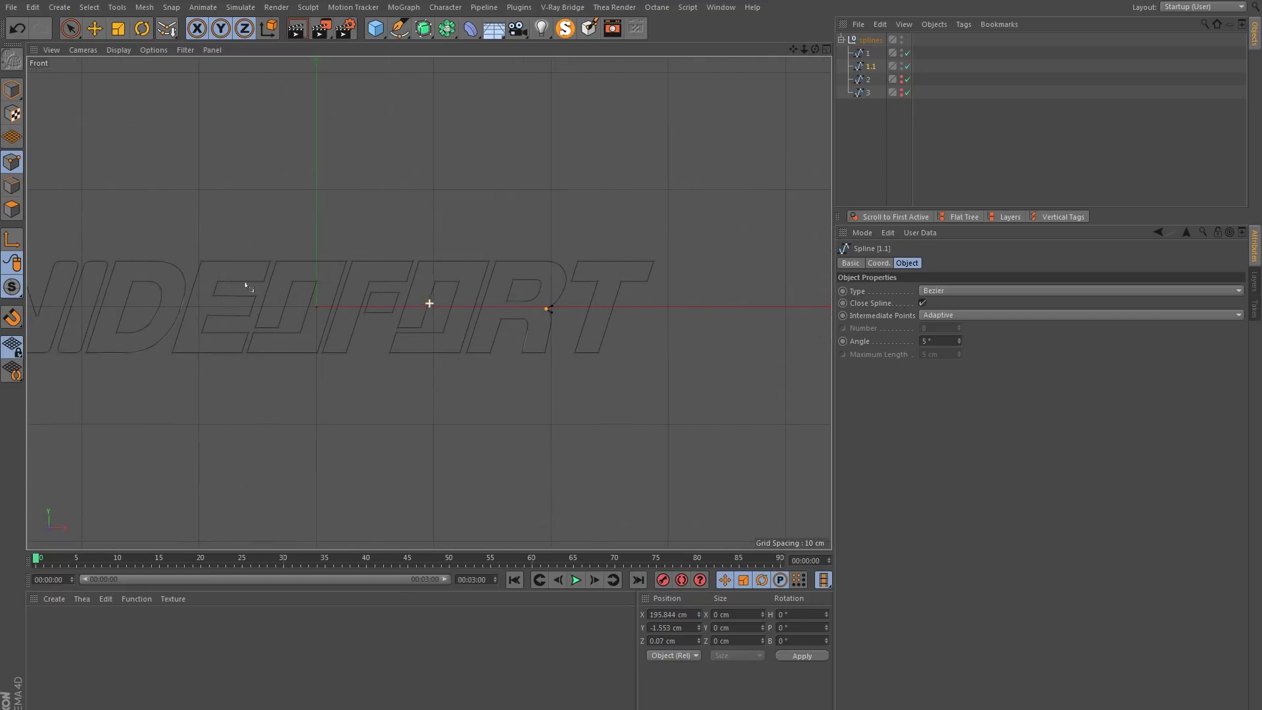
{"action": "scroll", "coordinate": [619, 304], "scroll_direction": "up", "scroll_amount": 10}
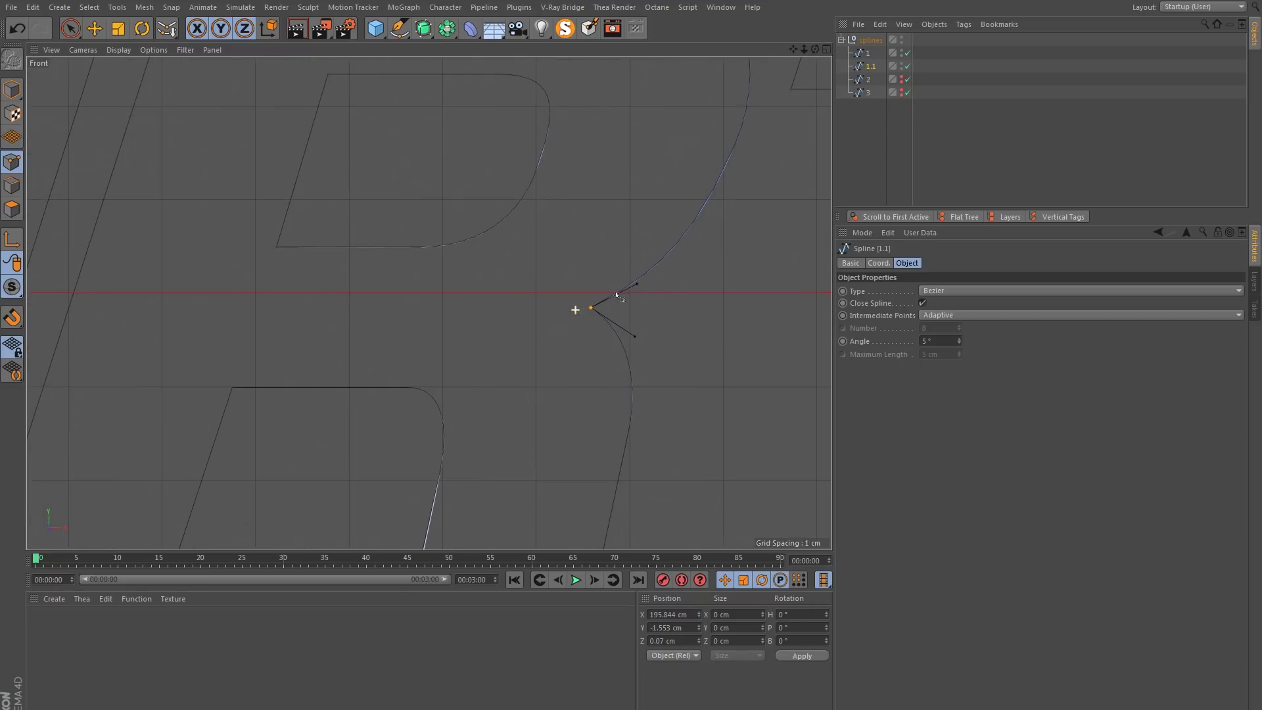
{"action": "left_click_drag", "start_coordinate": [588, 307], "coordinate": [605, 307]}
Select both chamfer points at the R's notch and apply Hard Interpolation followed by Soft Interpolation.
{"action": "key", "text": "9"}
{"action": "left_click", "coordinate": [601, 332]}
{"action": "scroll", "coordinate": [610, 320], "scroll_direction": "up", "scroll_amount": 2}
{"action": "left_click", "coordinate": [595, 326]}
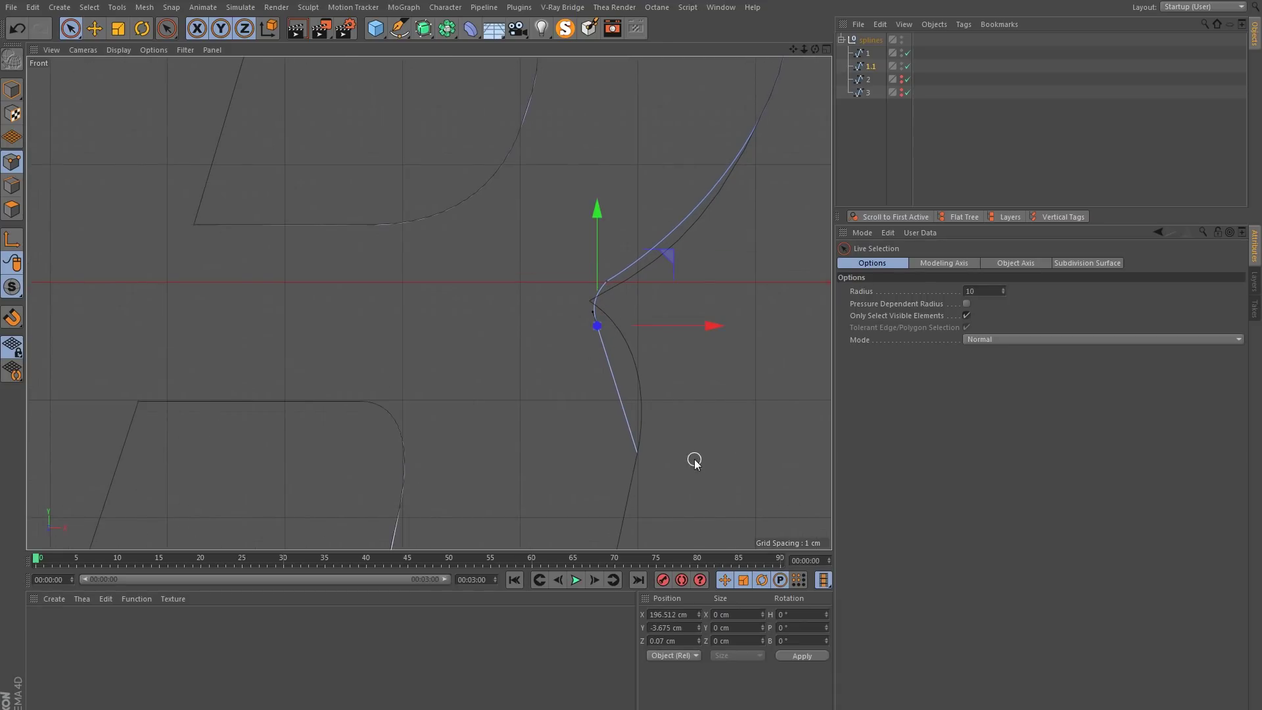
{"action": "middle_click_drag", "start_coordinate": [715, 219], "coordinate": [576, 289]}
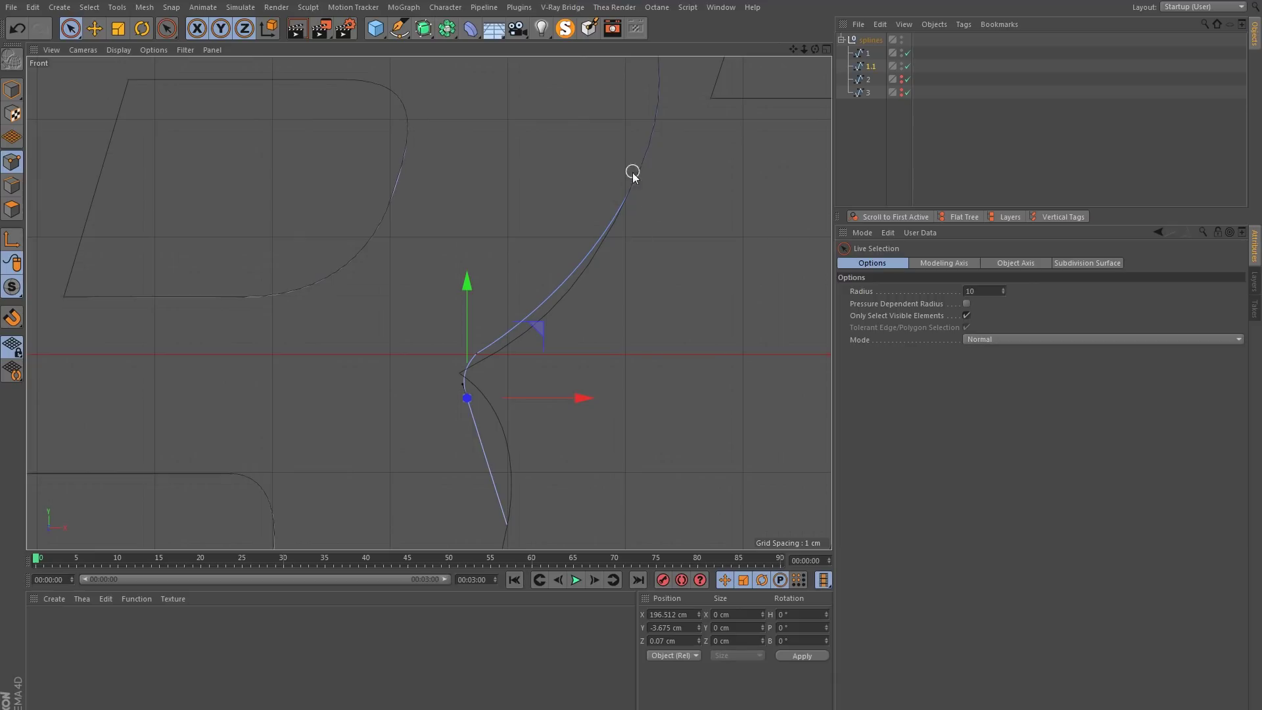
{"action": "middle_click_drag", "start_coordinate": [470, 421], "coordinate": [517, 382]}
{"action": "left_click", "coordinate": [505, 385]}
{"action": "left_click_drag", "start_coordinate": [524, 313], "coordinate": [514, 372]}
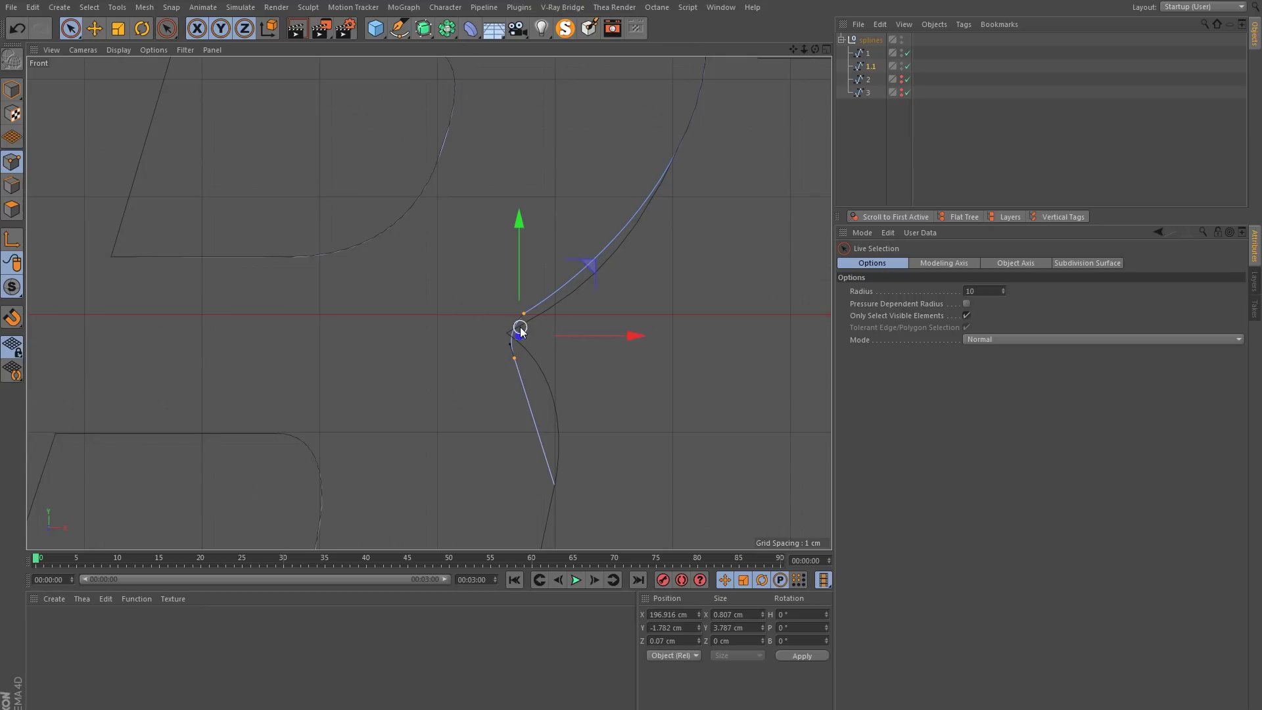
{"action": "right_click", "coordinate": [533, 320]}
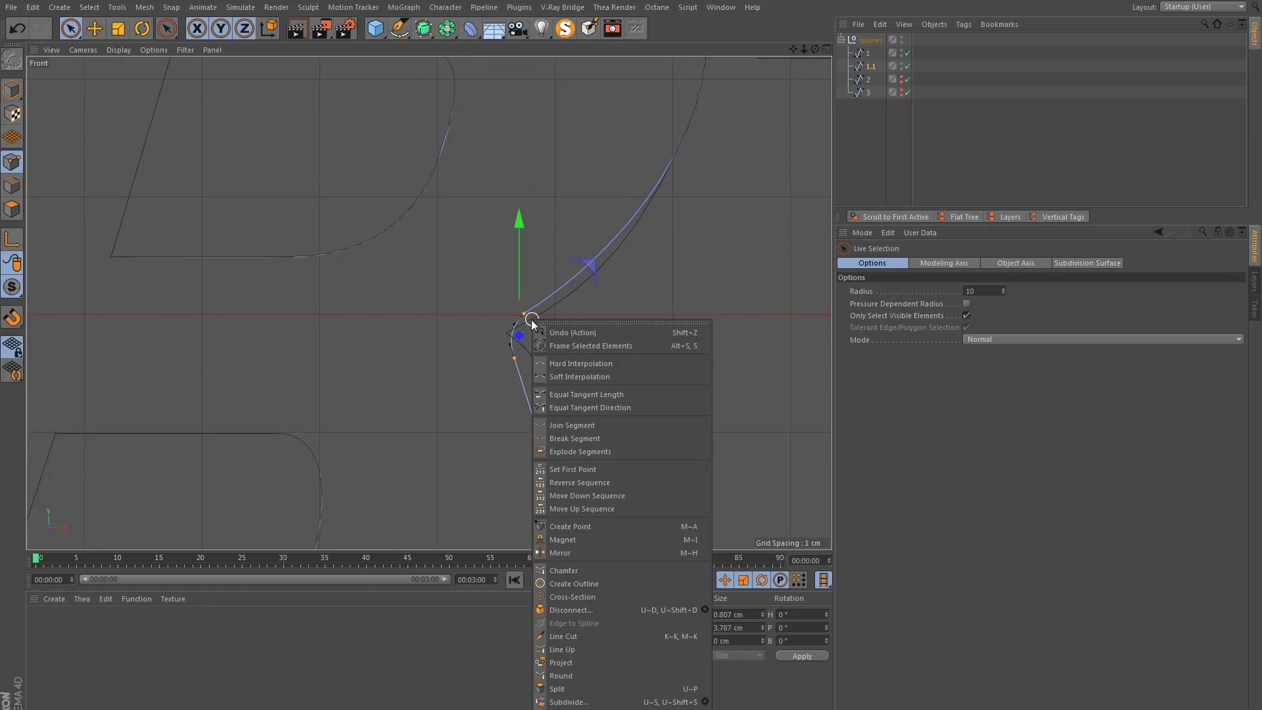
{"action": "left_click", "coordinate": [559, 364]}
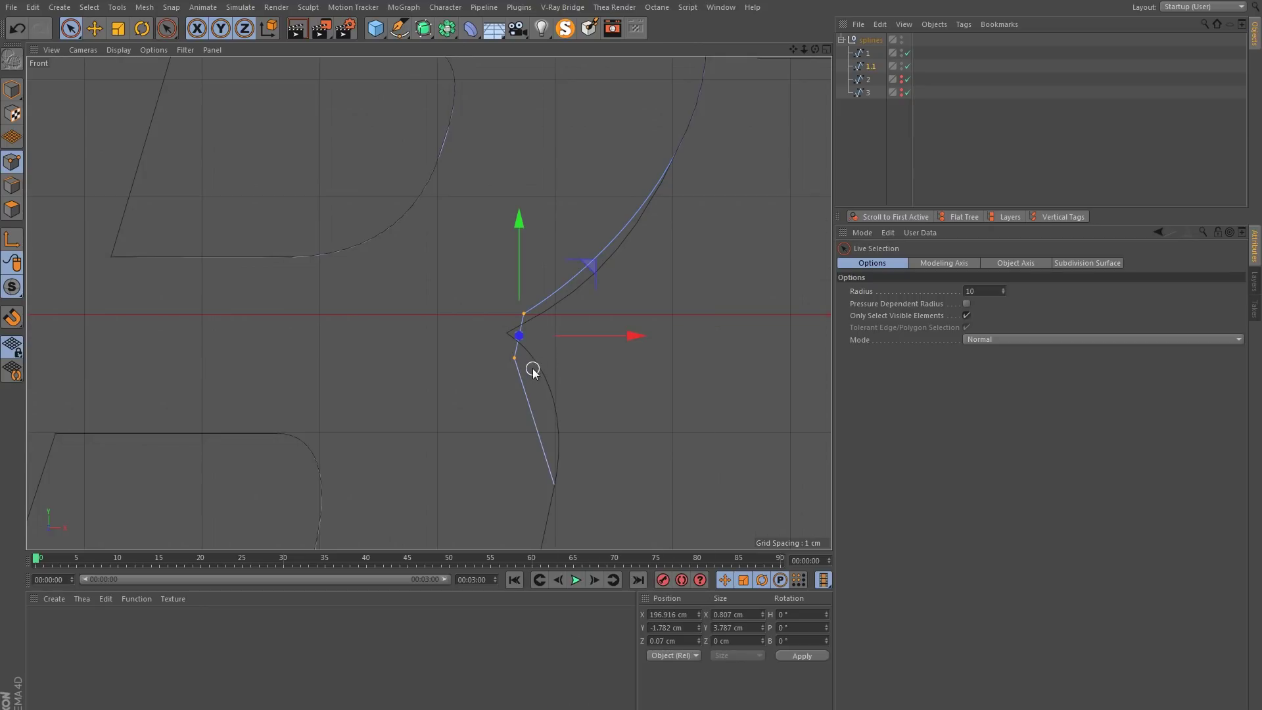
{"action": "right_click", "coordinate": [526, 352]}
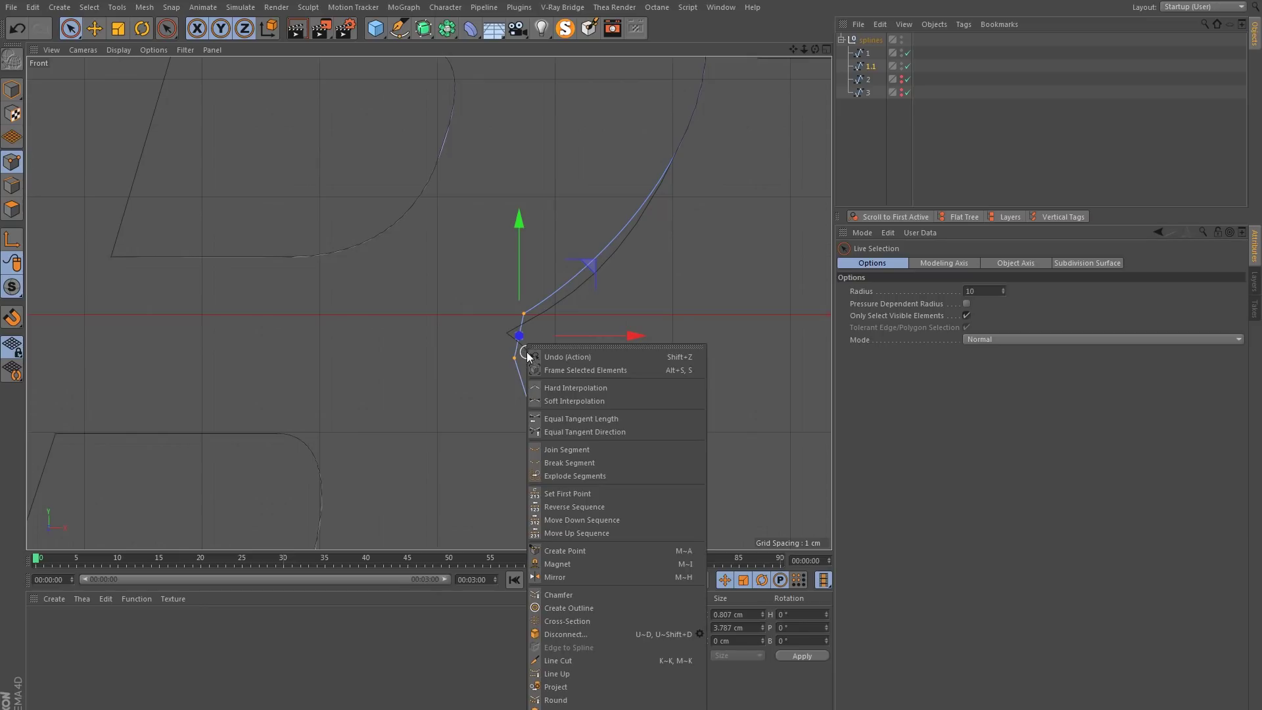
{"action": "left_click", "coordinate": [549, 402]}
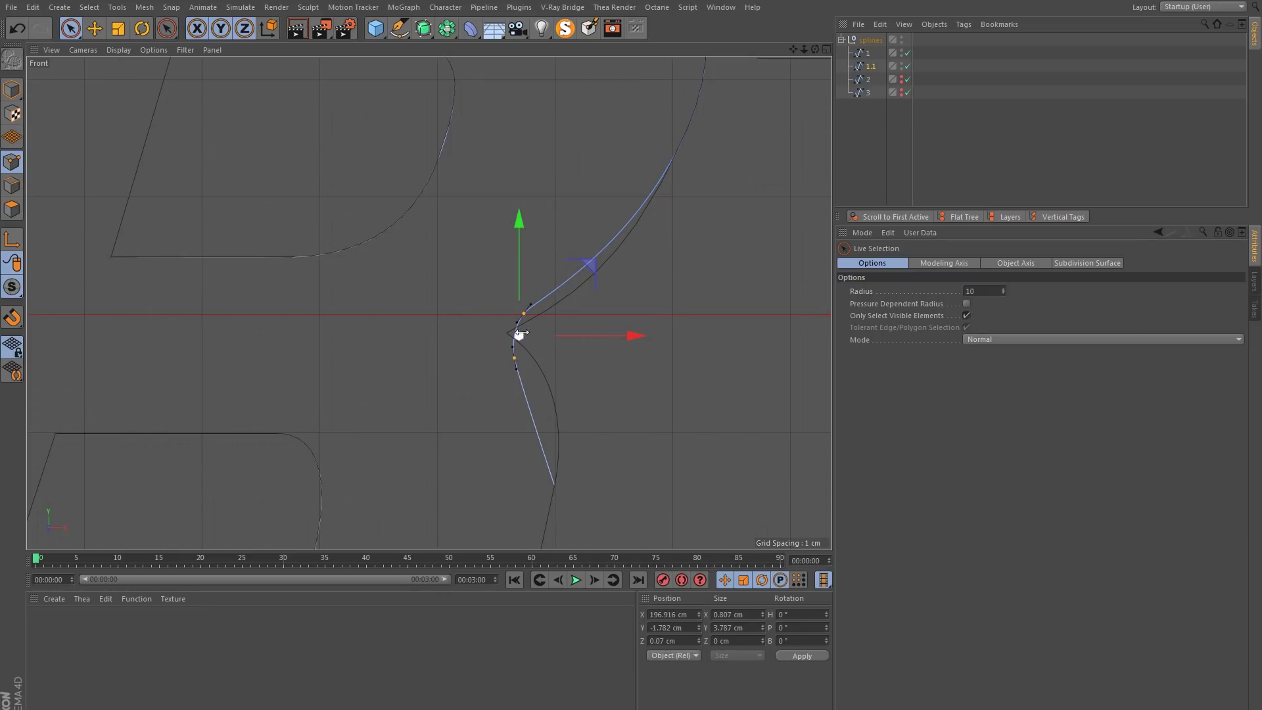
{"action": "left_click", "coordinate": [543, 368]}
Move the upper chamfer point of the R's notch onto the original outline and align its tangent with the bowl curve.
{"action": "scroll", "coordinate": [522, 336], "scroll_direction": "up", "scroll_amount": 3}
{"action": "left_click", "coordinate": [526, 301]}
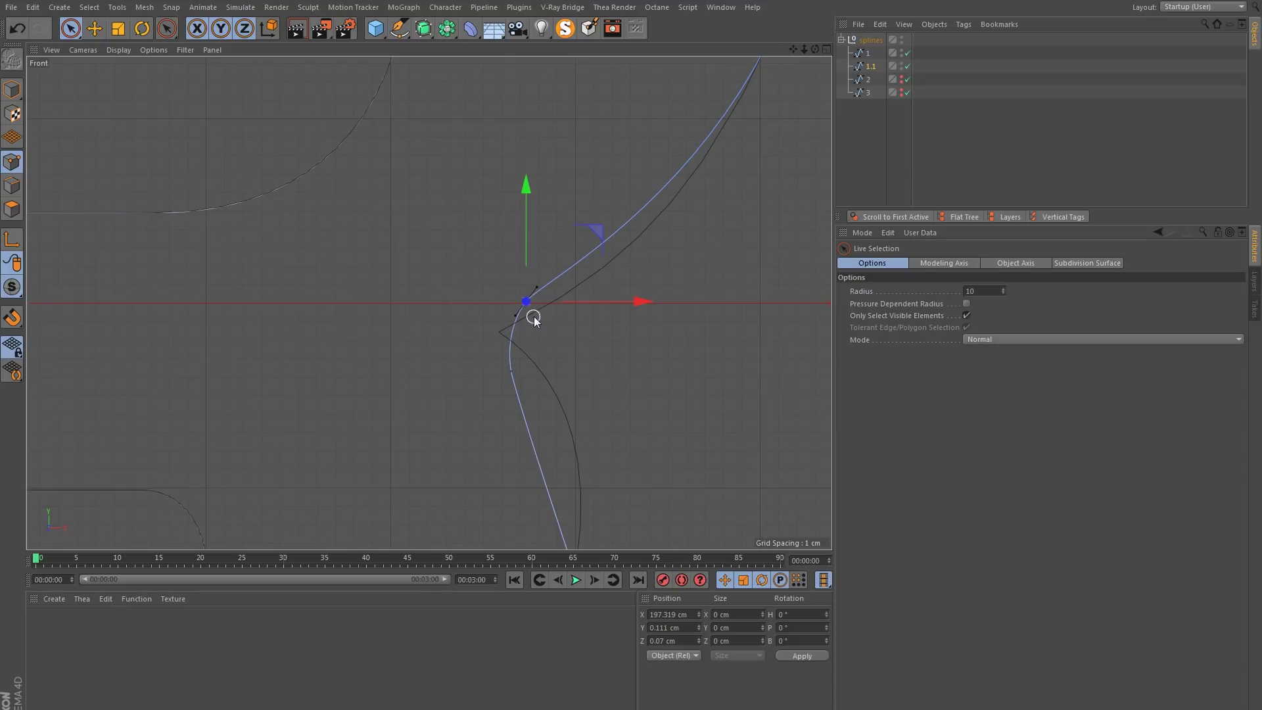
{"action": "left_click_drag", "start_coordinate": [589, 228], "coordinate": [600, 244]}
{"action": "left_click_drag", "start_coordinate": [533, 382], "coordinate": [489, 362]}
{"action": "left_click_drag", "start_coordinate": [579, 303], "coordinate": [519, 308]}
{"action": "left_click_drag", "start_coordinate": [597, 261], "coordinate": [598, 248]}
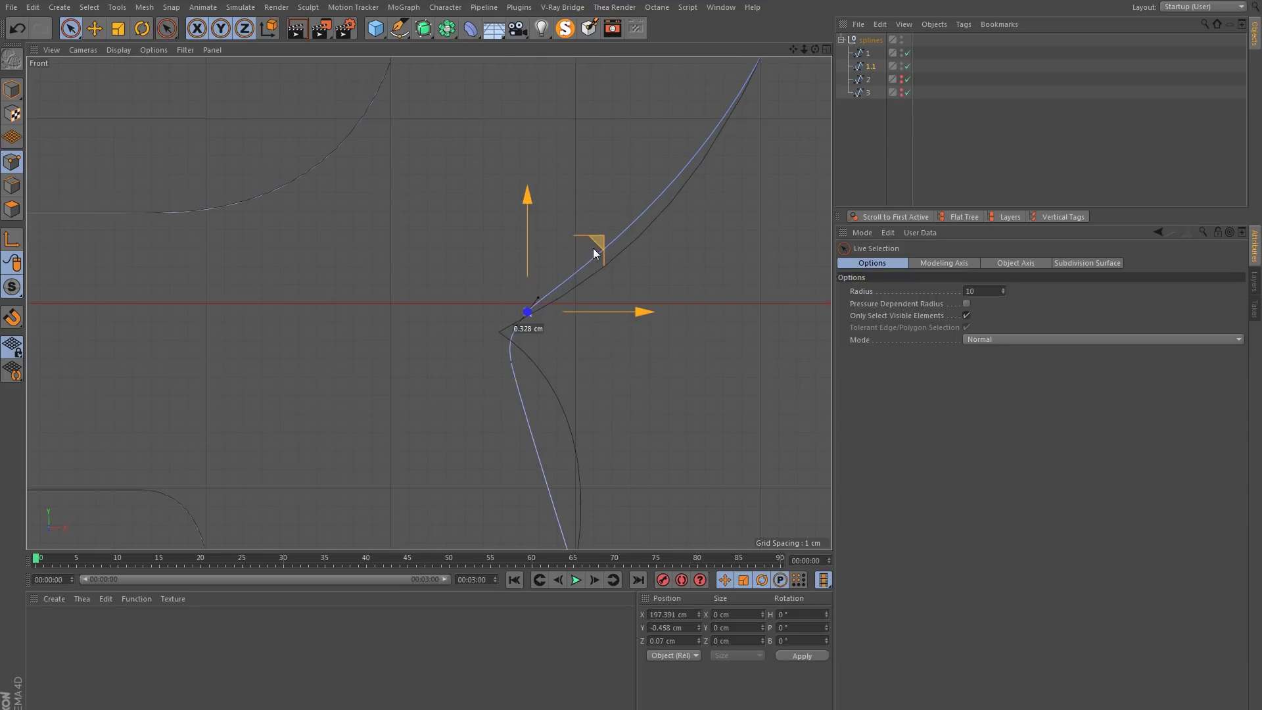
{"action": "key", "text": "e"}
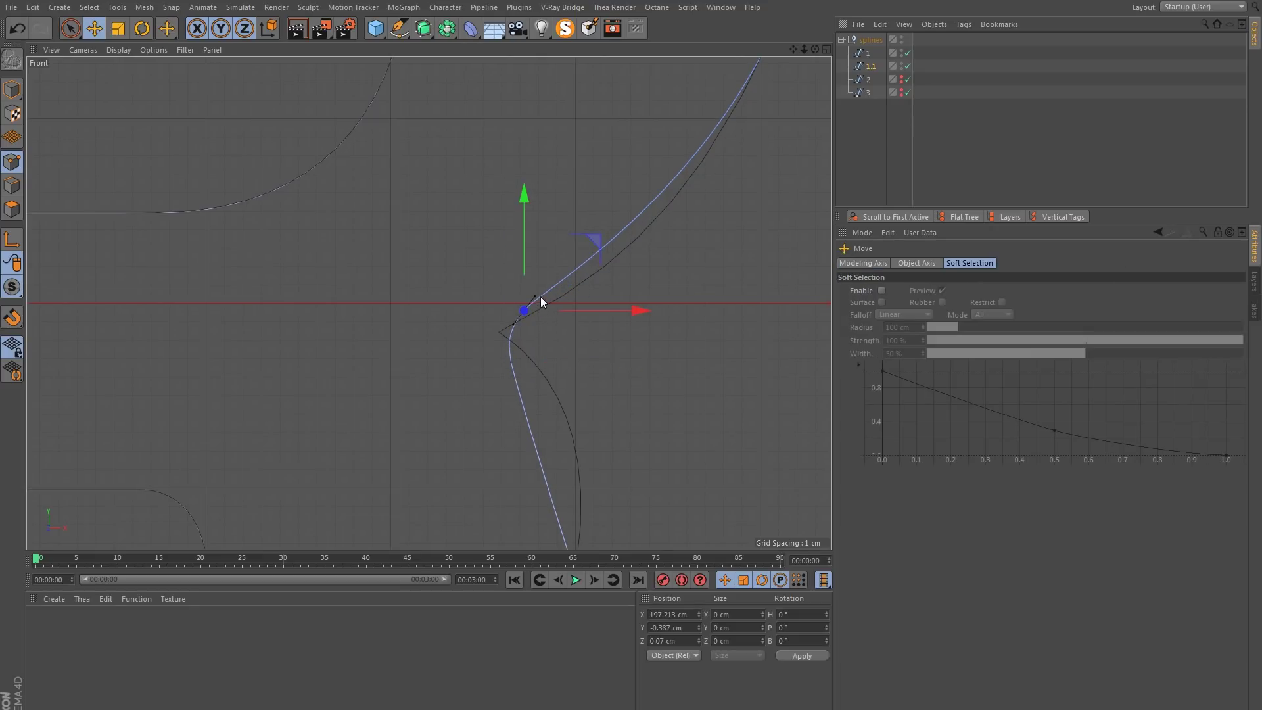
{"action": "left_click_drag", "start_coordinate": [534, 295], "coordinate": [542, 302]}
{"action": "left_click_drag", "start_coordinate": [526, 248], "coordinate": [526, 251]}
Adjust the lower chamfer point of the R's notch and its tangent to follow the original leg curve.
{"action": "key", "text": "space"}
{"action": "left_click_drag", "start_coordinate": [537, 358], "coordinate": [513, 362]}
{"action": "middle_click_drag", "start_coordinate": [497, 409], "coordinate": [489, 347], "text": "alt"}
{"action": "key", "text": "e"}
{"action": "left_click_drag", "start_coordinate": [503, 317], "coordinate": [520, 315]}
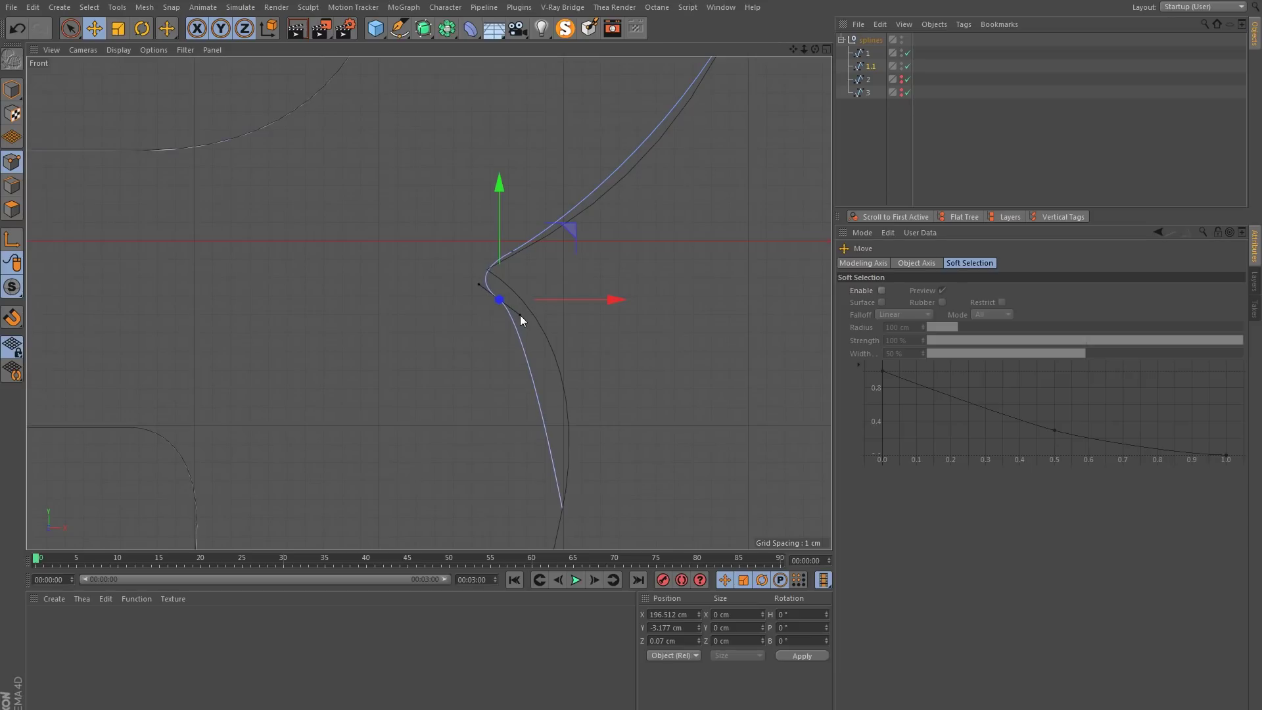
{"action": "left_click_drag", "start_coordinate": [566, 235], "coordinate": [577, 235]}
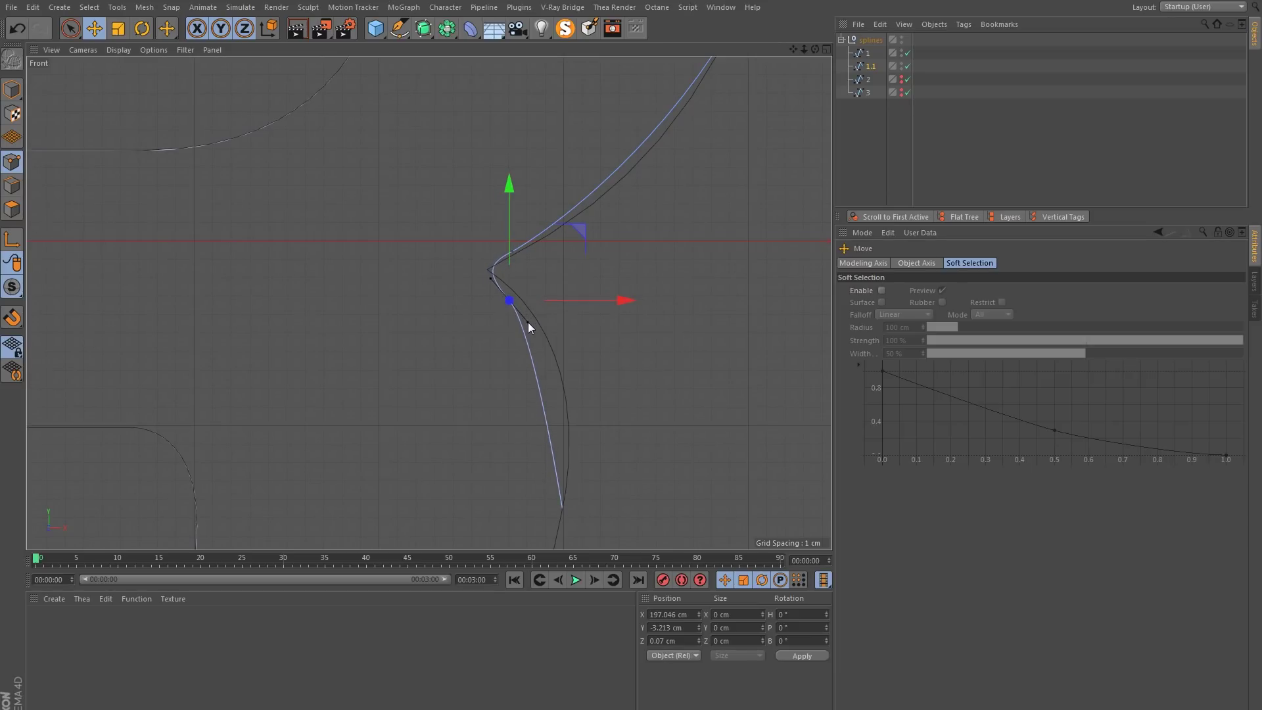
Apply Soft Interpolation to the point below the notch on the R's leg and refine the leg curve.
{"action": "key", "text": "space"}
{"action": "left_click", "coordinate": [600, 493]}
{"action": "left_click", "coordinate": [562, 507]}
{"action": "middle_click_drag", "start_coordinate": [562, 507], "coordinate": [575, 470], "text": "alt"}
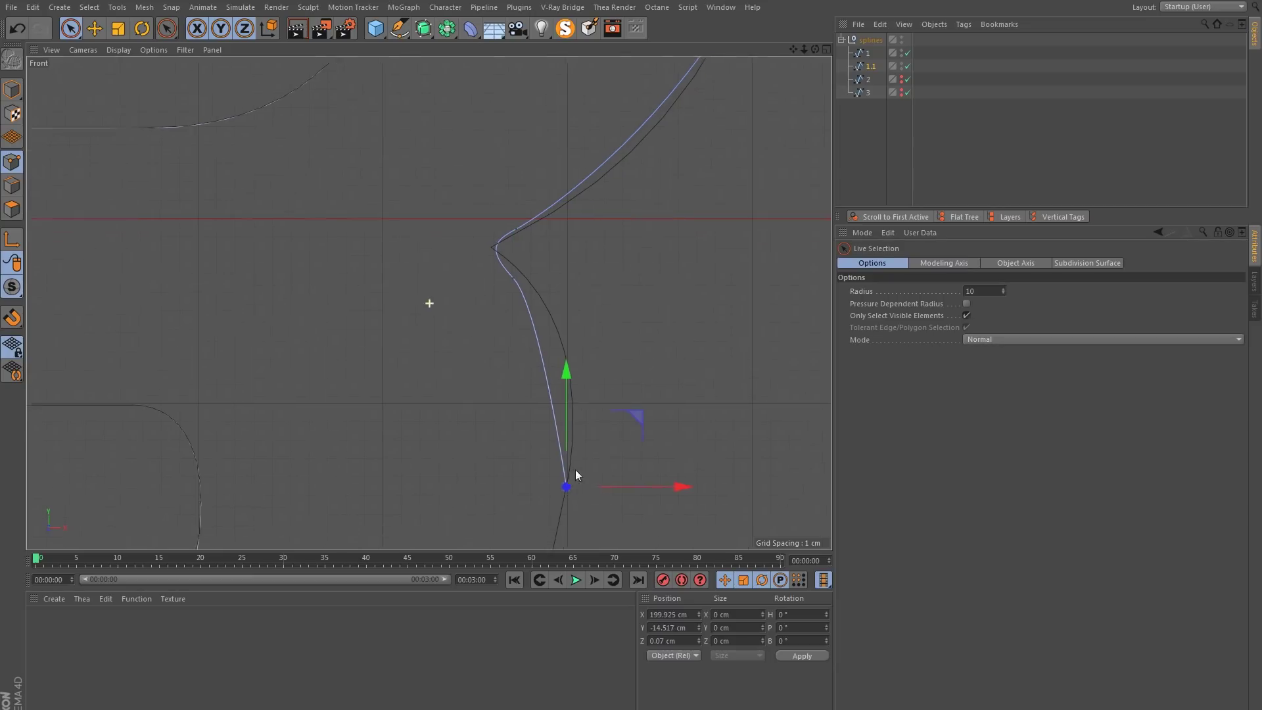
{"action": "right_click", "coordinate": [583, 467]}
{"action": "left_click", "coordinate": [634, 405]}
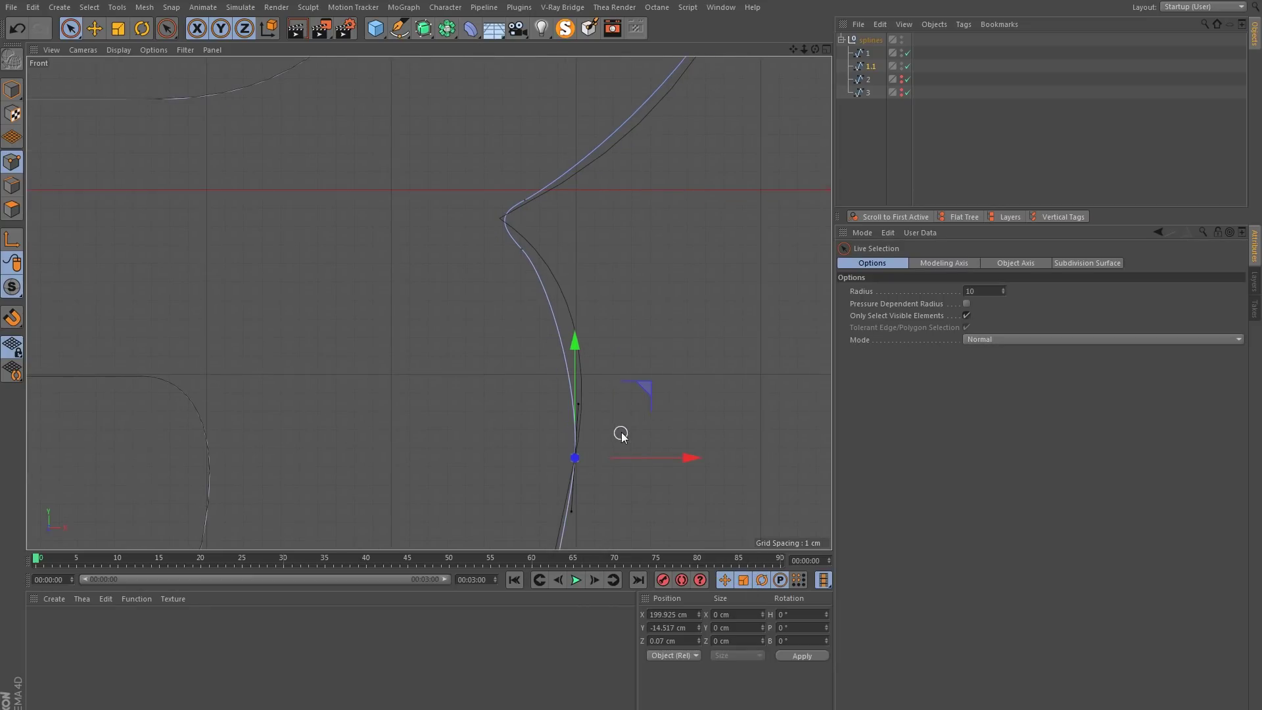
{"action": "scroll", "coordinate": [578, 334], "scroll_direction": "down", "scroll_amount": 2}
{"action": "middle_click_drag", "start_coordinate": [579, 333], "coordinate": [542, 393], "text": "alt"}
{"action": "scroll", "coordinate": [586, 350], "scroll_direction": "up", "scroll_amount": 3}
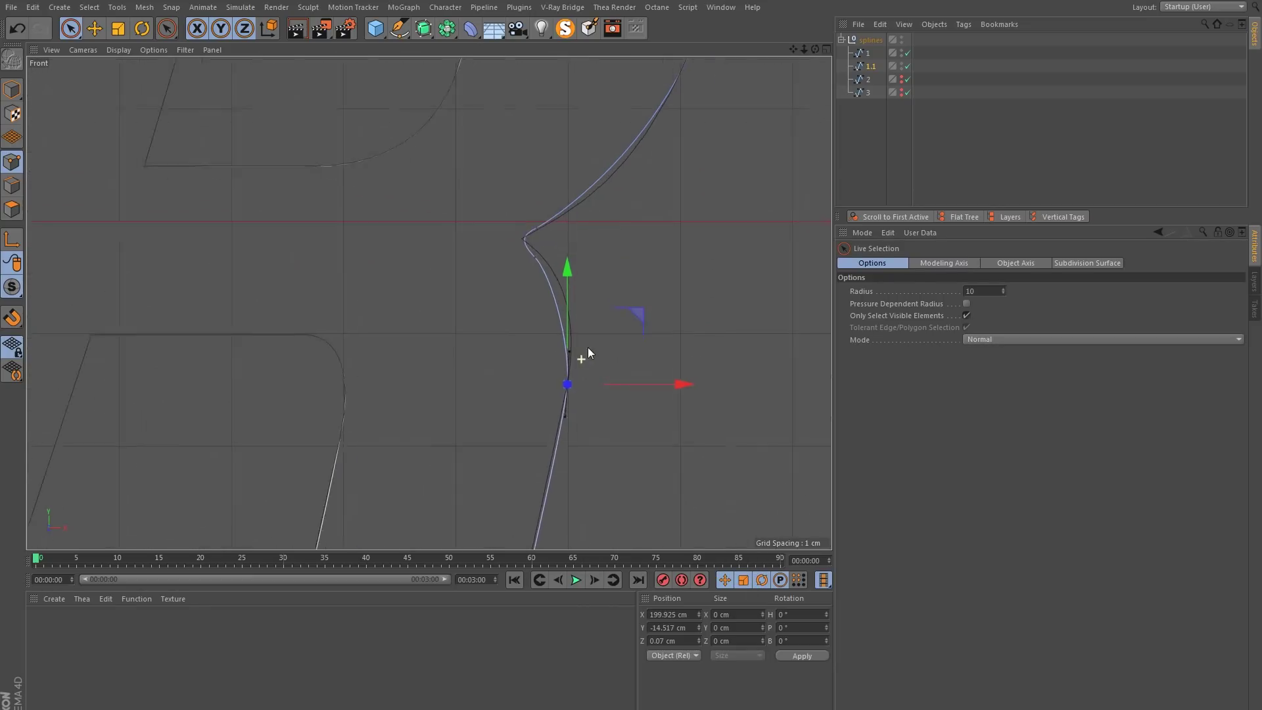
{"action": "left_click_drag", "start_coordinate": [632, 333], "coordinate": [638, 278]}
{"action": "left_click", "coordinate": [622, 431]}
{"action": "scroll", "coordinate": [550, 275], "scroll_direction": "down", "scroll_amount": 5}
{"action": "middle_click_drag", "start_coordinate": [563, 274], "coordinate": [562, 388], "text": "alt"}
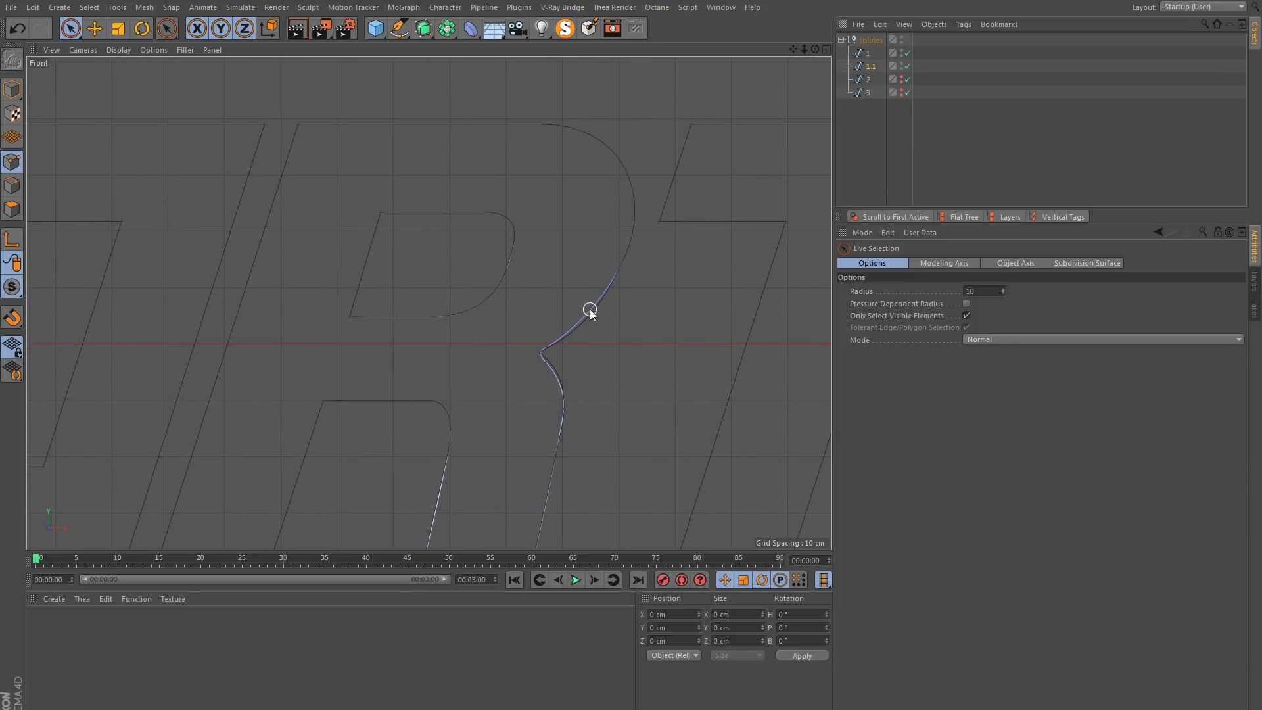
Return to the maximized Perspective view and delete the duplicate spline 1.1.
{"action": "left_click", "coordinate": [825, 49]}
{"action": "left_click", "coordinate": [423, 49]}
{"action": "scroll", "coordinate": [416, 283], "scroll_direction": "down", "scroll_amount": 3}
{"action": "scroll", "coordinate": [513, 332], "scroll_direction": "up", "scroll_amount": 1}
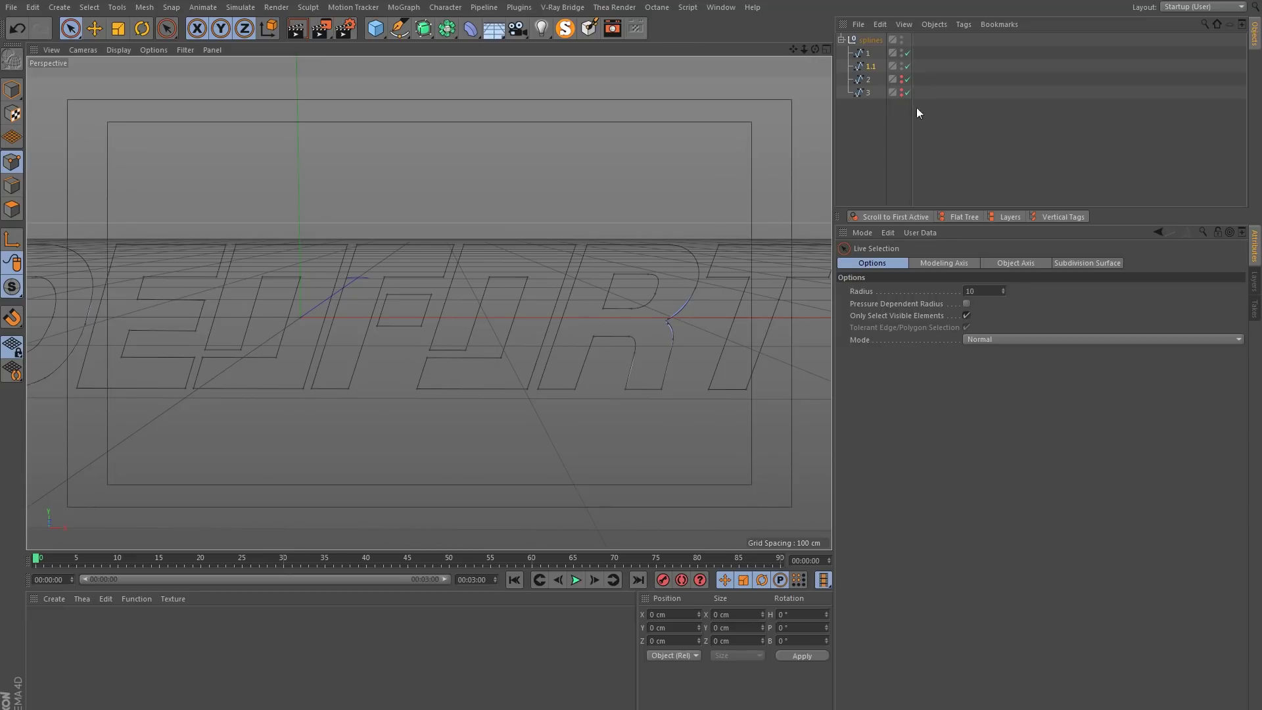
{"action": "left_click", "coordinate": [877, 66]}
{"action": "key", "text": "Delete"}
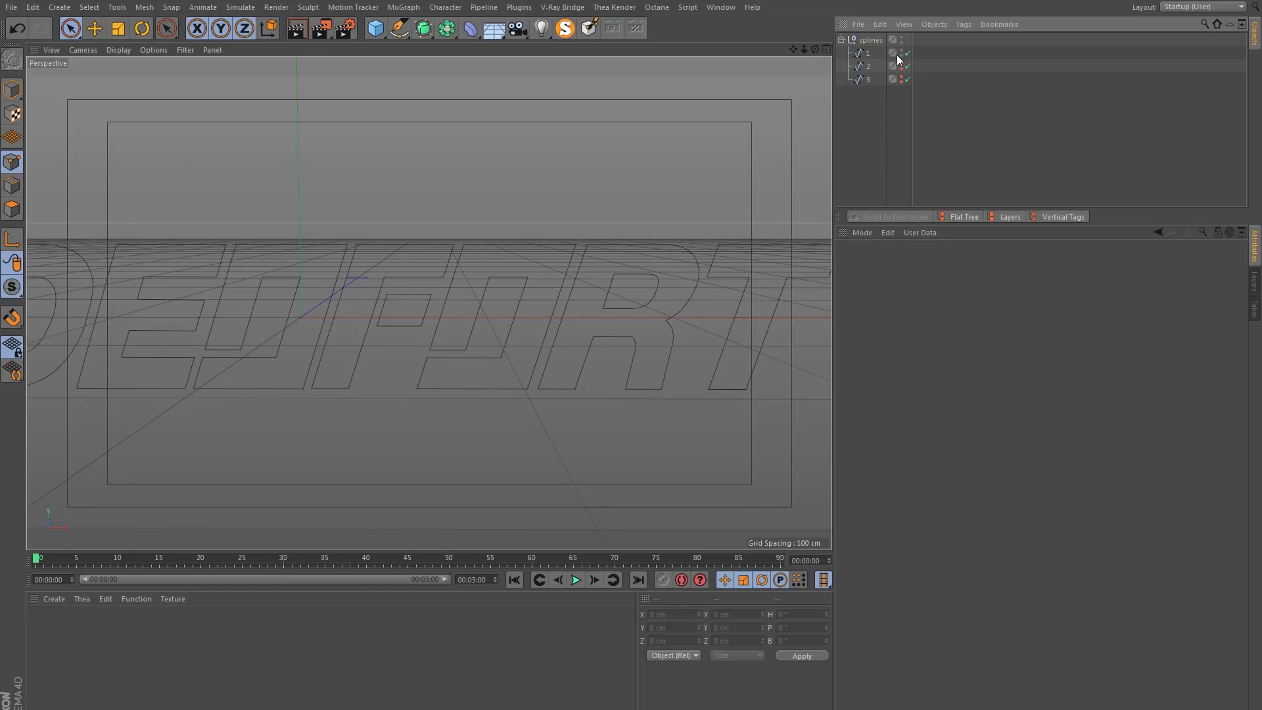
Hide spline 1 and show the rounded spline 2 with the whole VIDEOFORT logo in view.
{"action": "double_click", "coordinate": [901, 53], "text": "alt"}
{"action": "left_click", "coordinate": [901, 67], "text": "alt"}
{"action": "right_click_drag", "start_coordinate": [559, 223], "coordinate": [366, 285], "text": "alt"}
{"action": "mouse_move", "coordinate": [427, 292]}
{"action": "left_mouse_down", "text": "alt"}
{"action": "mouse_move", "coordinate": [472, 288]}
{"action": "mouse_move", "coordinate": [370, 284]}
{"action": "mouse_move", "coordinate": [413, 284]}
{"action": "left_mouse_up", "text": "alt"}
{"action": "scroll", "coordinate": [413, 284], "scroll_direction": "up", "scroll_amount": 2}
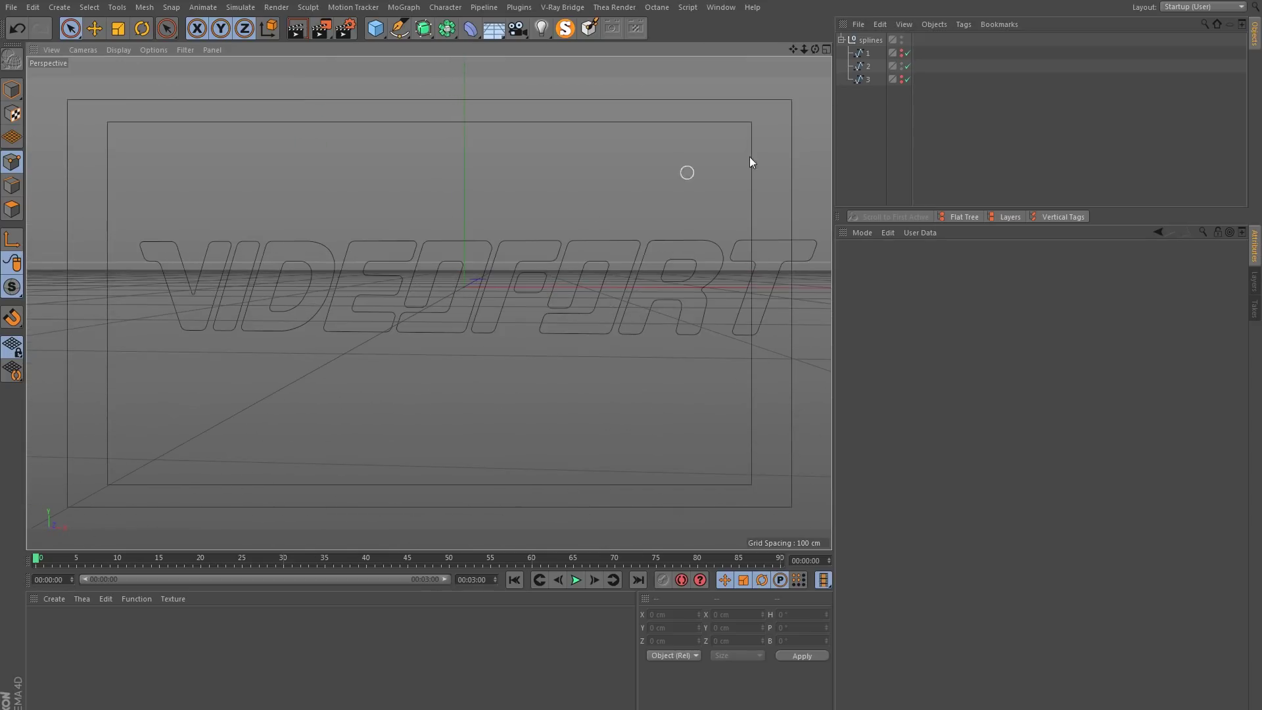
{"action": "key", "text": "super"}
{"action": "key", "text": "super"}
Hide spline 2, show and select spline 3, and examine its open segments from an angle.
{"action": "left_click", "coordinate": [902, 67], "text": "alt"}
{"action": "left_click", "coordinate": [902, 80], "text": "alt"}
{"action": "left_click", "coordinate": [868, 80]}
{"action": "middle_click_drag", "start_coordinate": [209, 357], "coordinate": [364, 370], "text": "alt"}
{"action": "left_click_drag", "start_coordinate": [366, 320], "coordinate": [1016, 128], "text": "alt"}
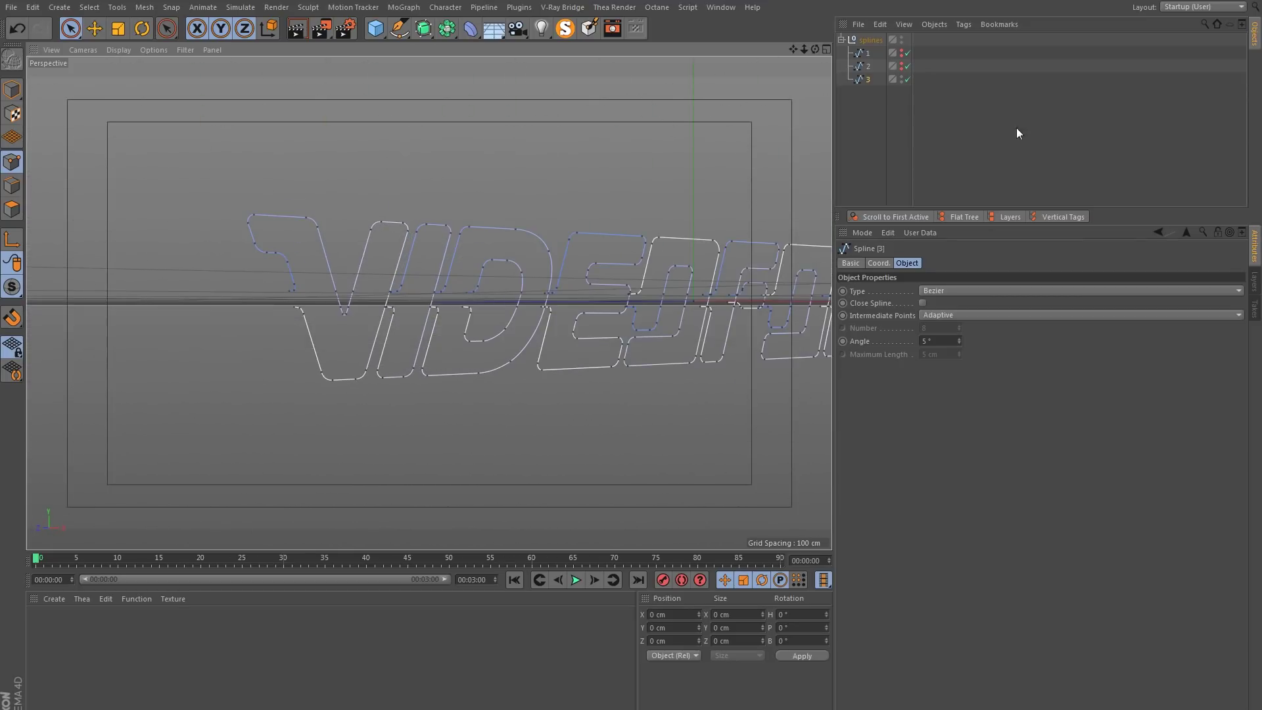
Disable and hide spline 3, and select spline 2 in Model mode.
{"action": "left_click", "coordinate": [907, 80]}
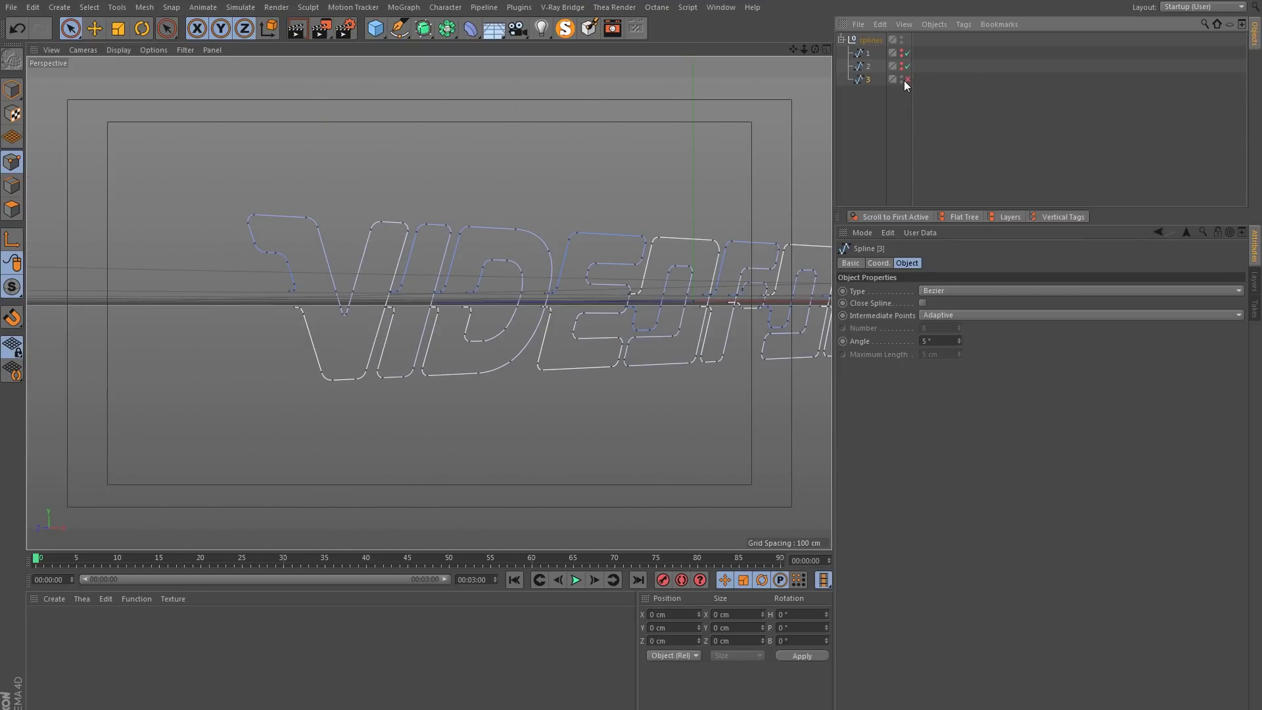
{"action": "left_click", "coordinate": [902, 80]}
{"action": "left_click", "coordinate": [855, 67]}
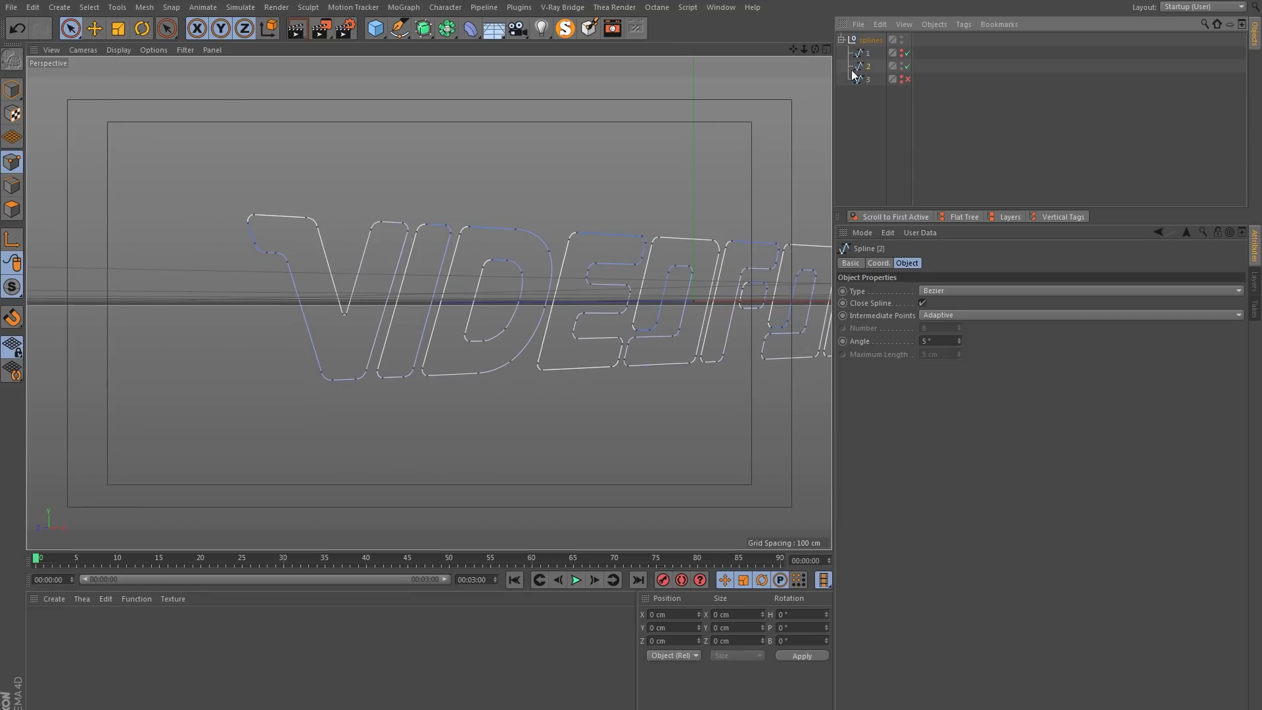
{"action": "left_click_drag", "start_coordinate": [623, 287], "coordinate": [471, 317], "text": "alt"}
{"action": "left_click", "coordinate": [12, 89]}
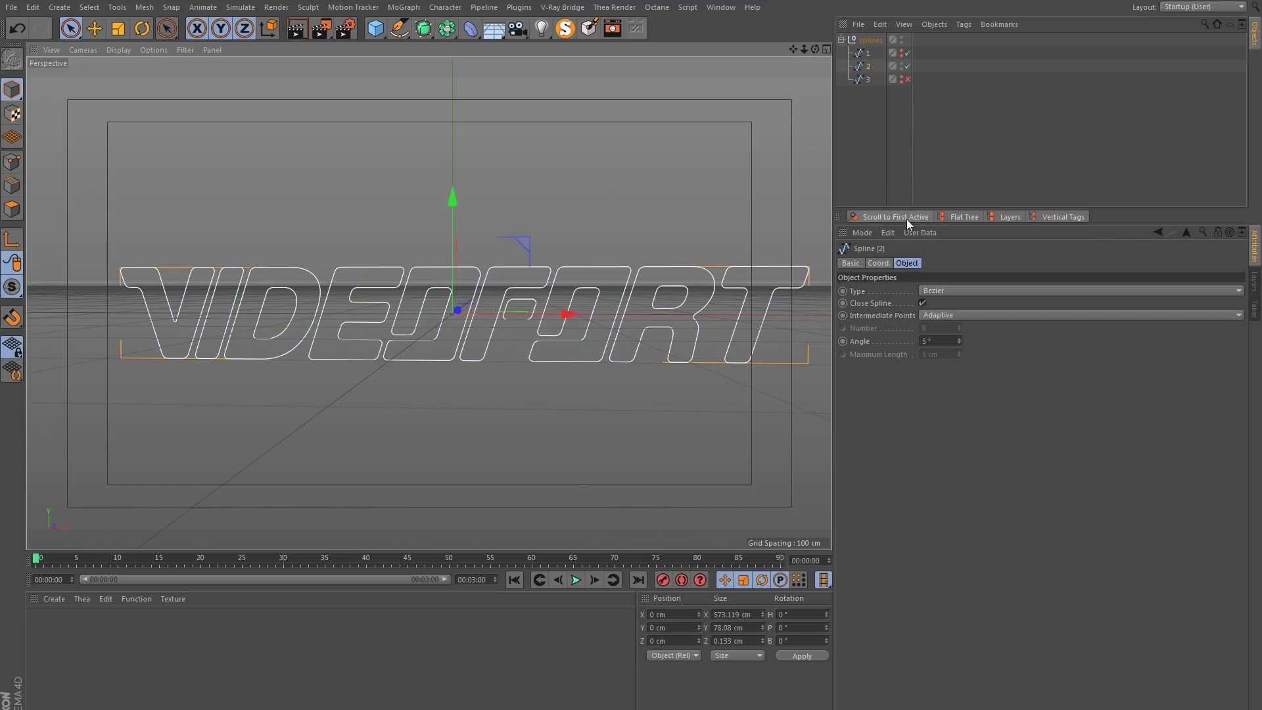
Center the axis of spline 2 on all its points with Axis Center.
{"action": "left_click", "coordinate": [143, 9]}
{"action": "mouse_move", "coordinate": [156, 129]}
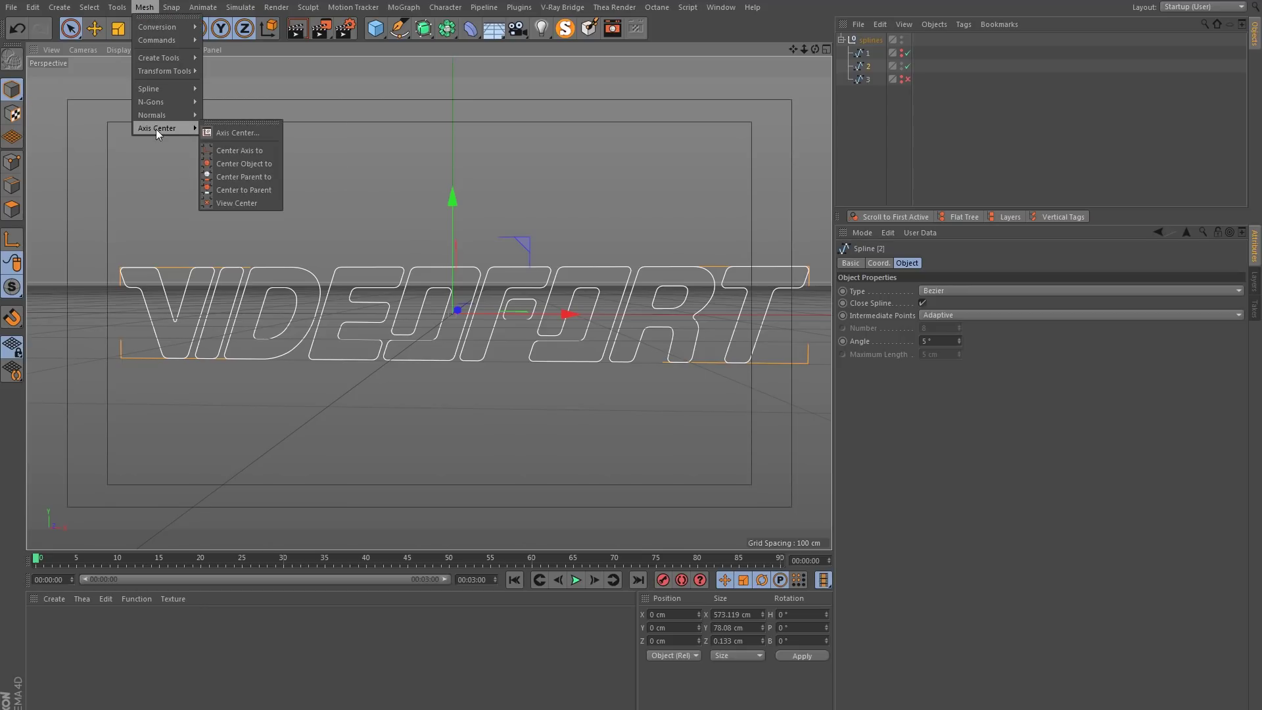
{"action": "left_click", "coordinate": [227, 132]}
{"action": "left_click", "coordinate": [207, 218]}
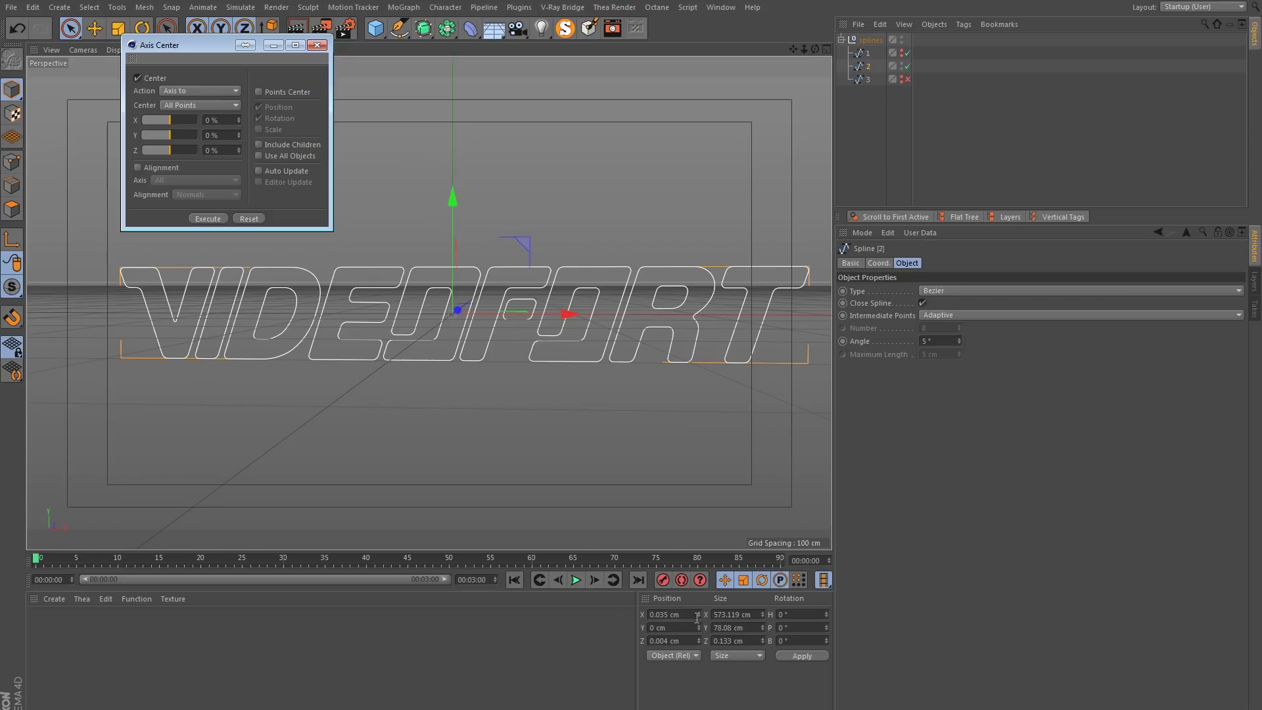
Set spline 2's X and Z position to 0 cm and deselect it.
{"action": "left_click", "coordinate": [661, 615]}
{"action": "key", "text": "BackSpace"}
{"action": "left_click", "coordinate": [688, 640]}
{"action": "type", "text": "0"}
{"action": "key", "text": "Return"}
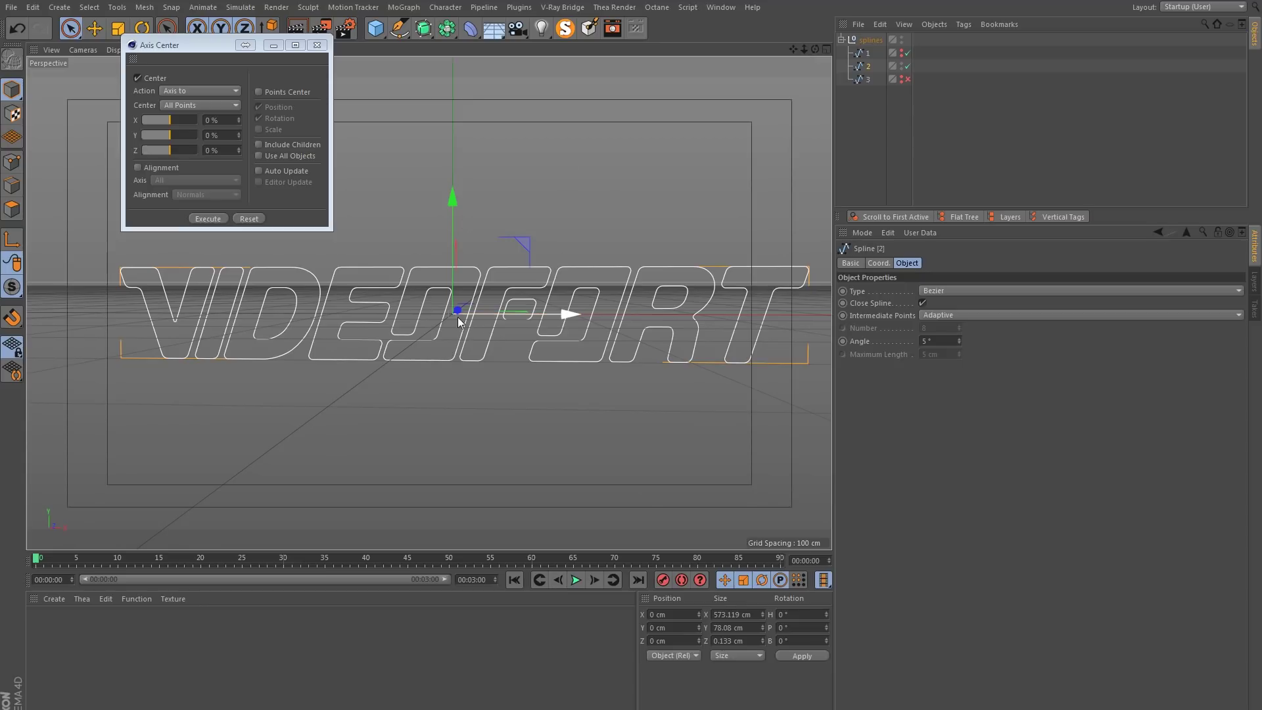
{"action": "left_click", "coordinate": [459, 254]}
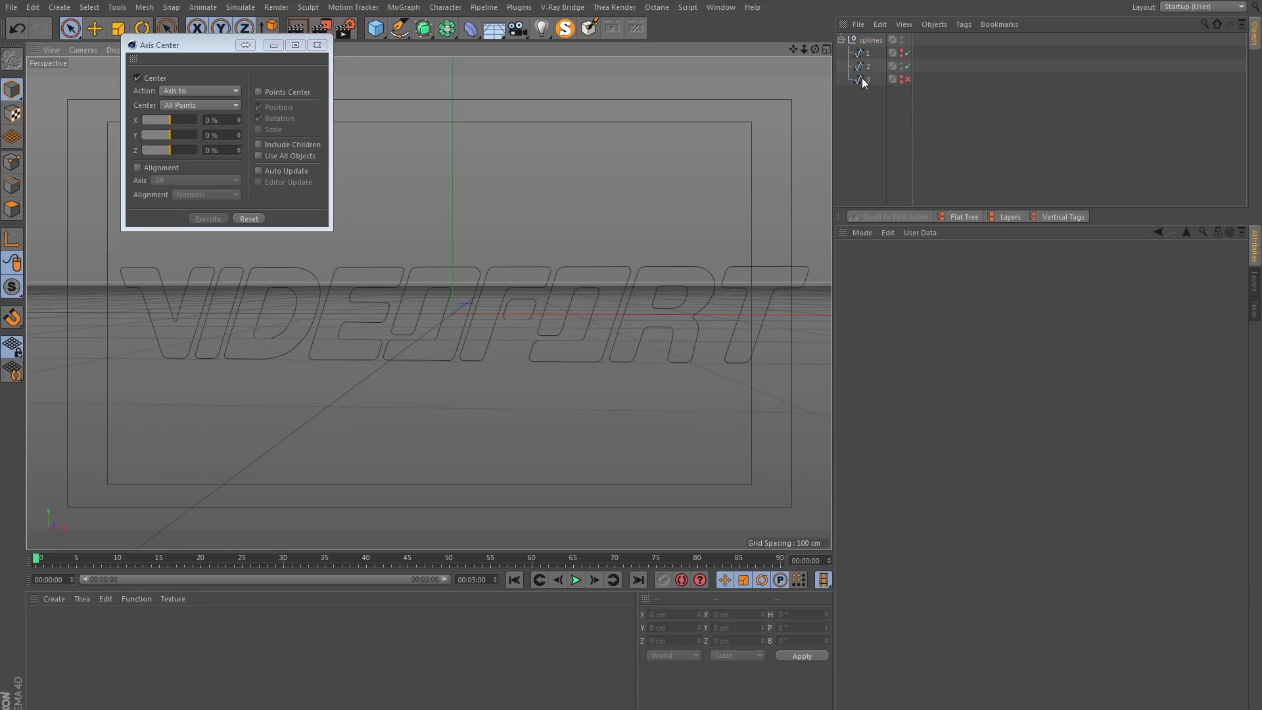
Maximize the Front view with the whole logo in frame, close Axis Center, and select spline 2.
{"action": "left_click", "coordinate": [825, 49]}
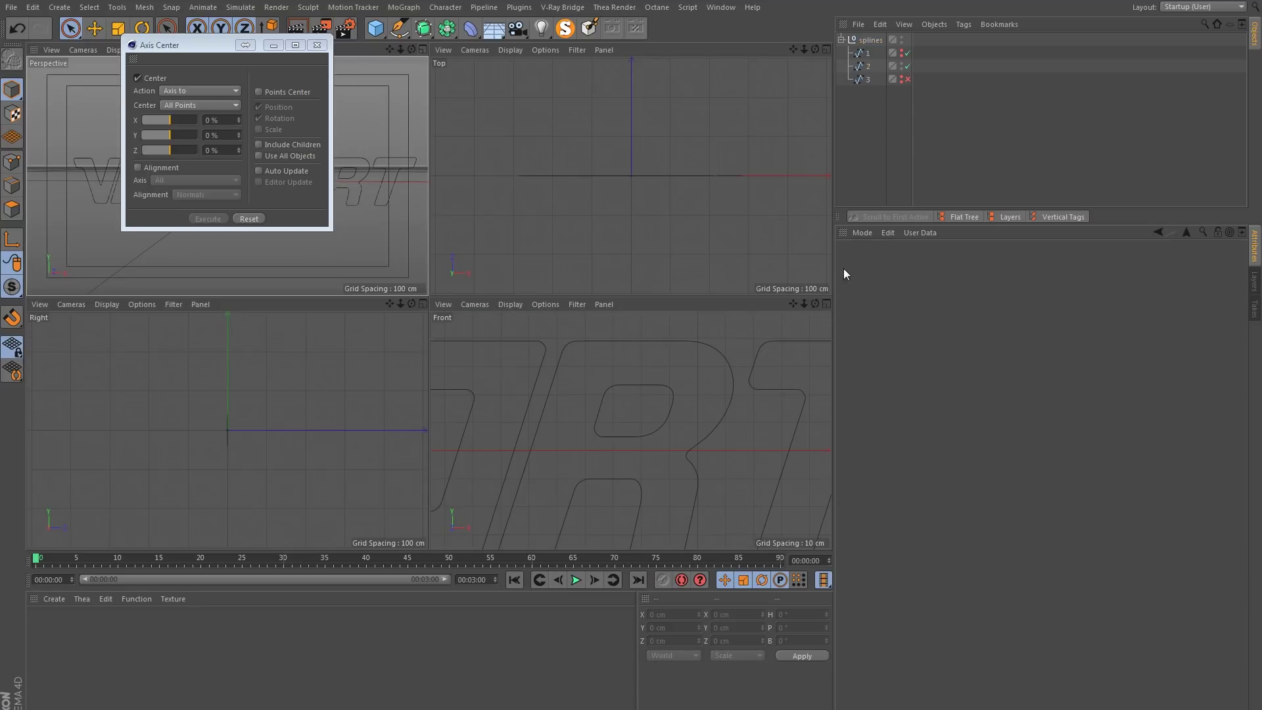
{"action": "left_click", "coordinate": [827, 303]}
{"action": "right_click_drag", "start_coordinate": [541, 298], "coordinate": [421, 321], "text": "alt"}
{"action": "middle_click_drag", "start_coordinate": [374, 304], "coordinate": [513, 352], "text": "alt"}
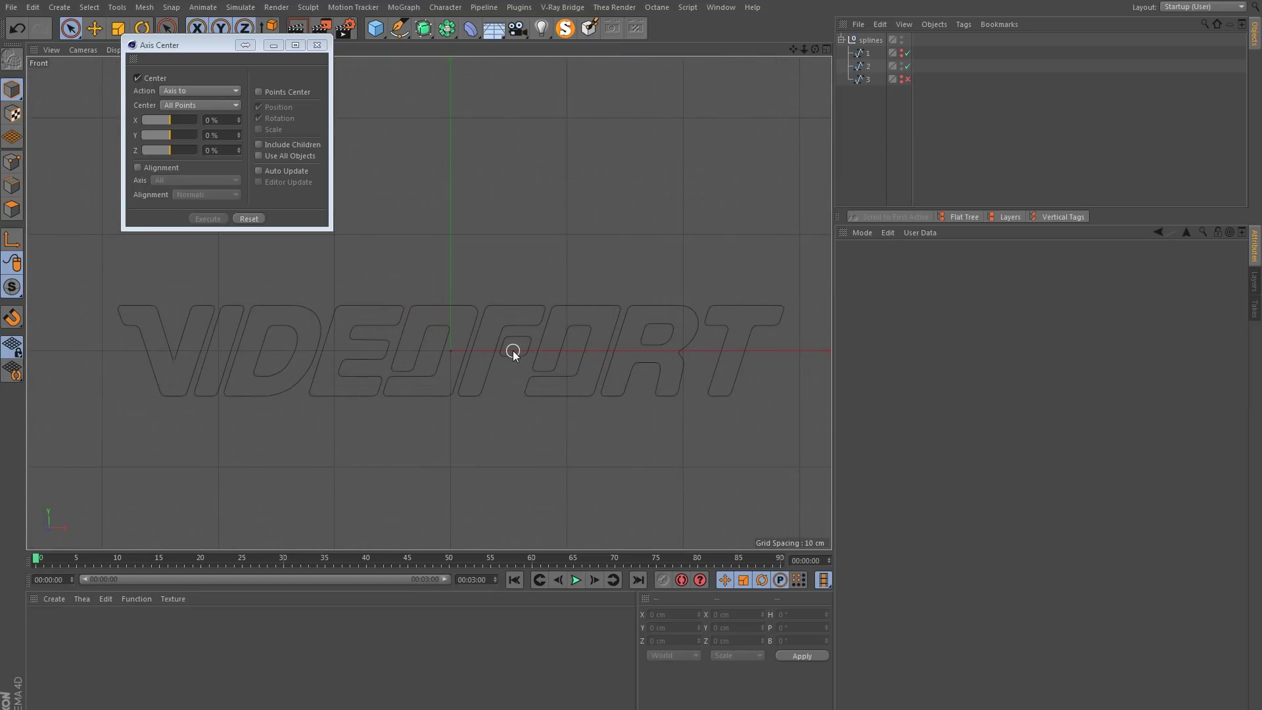
{"action": "left_click", "coordinate": [317, 44]}
{"action": "left_click", "coordinate": [867, 66]}
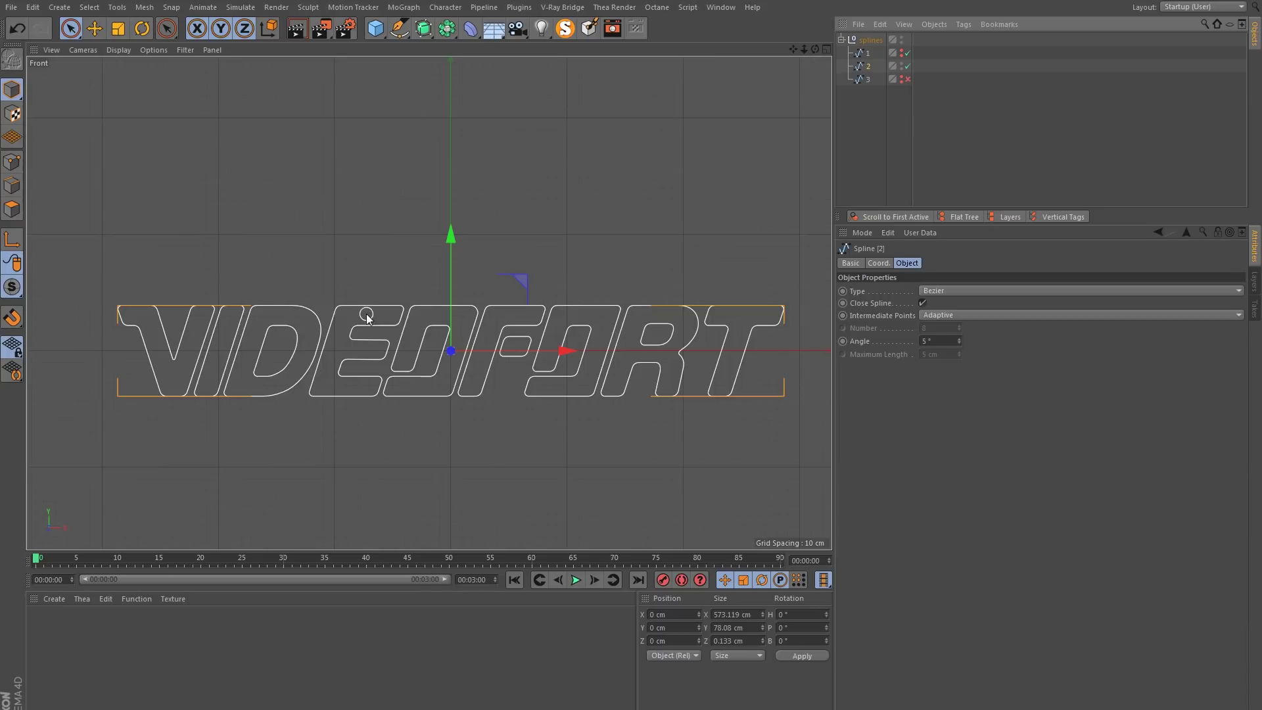
In Points mode, cut spline 2 across all letters with two nearly horizontal Line Cuts around mid-height, one slightly below the other.
{"action": "left_click", "coordinate": [12, 163]}
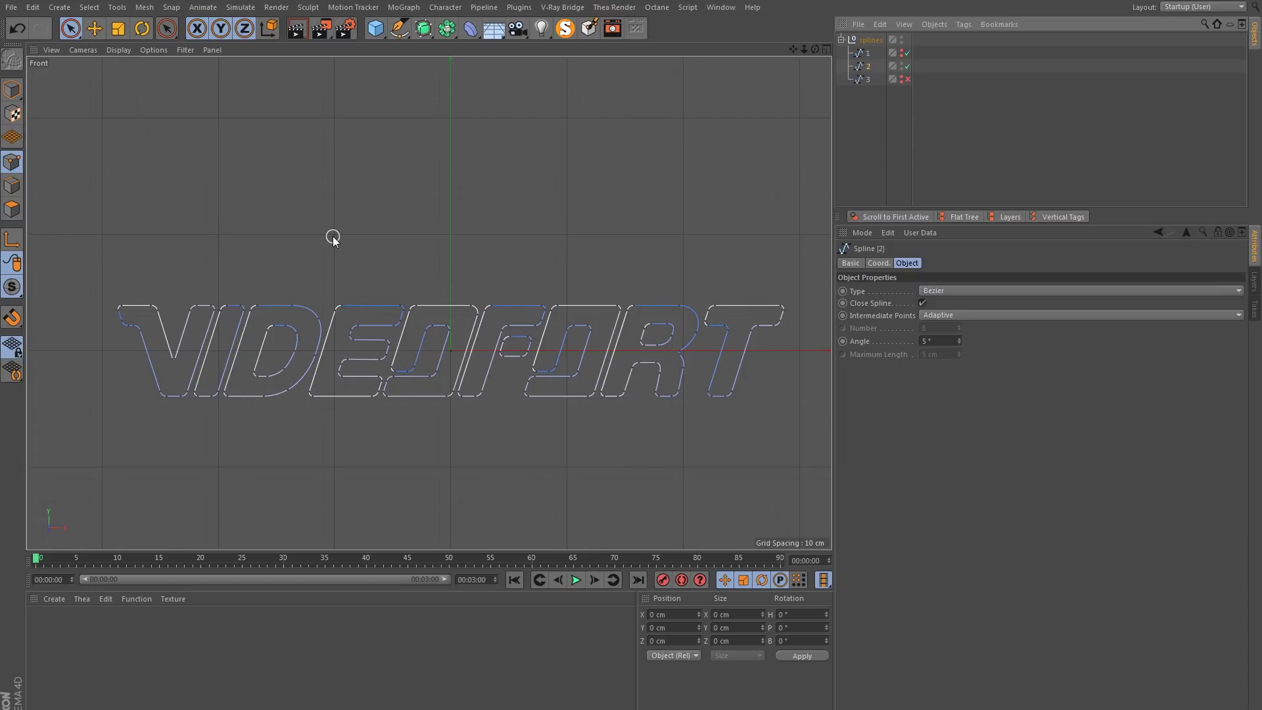
{"action": "key", "text": "k"}
{"action": "key", "text": "k"}
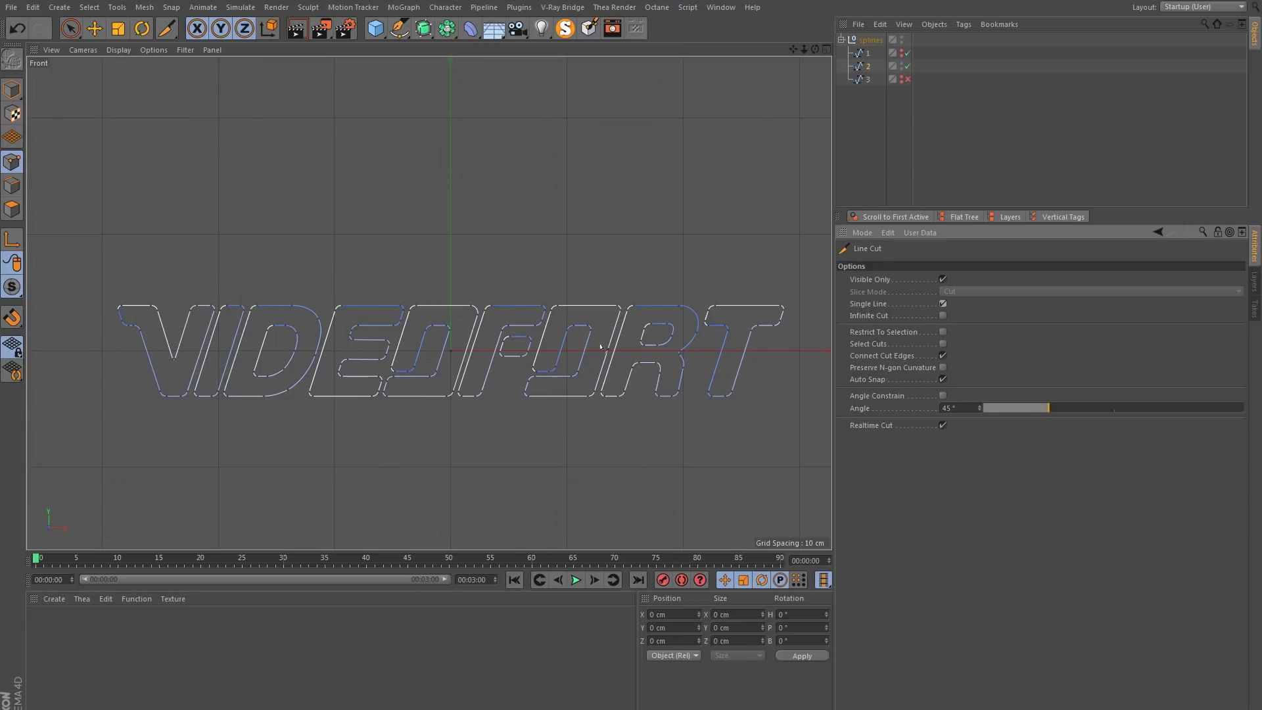
{"action": "scroll", "coordinate": [639, 349], "scroll_direction": "up", "scroll_amount": 2}
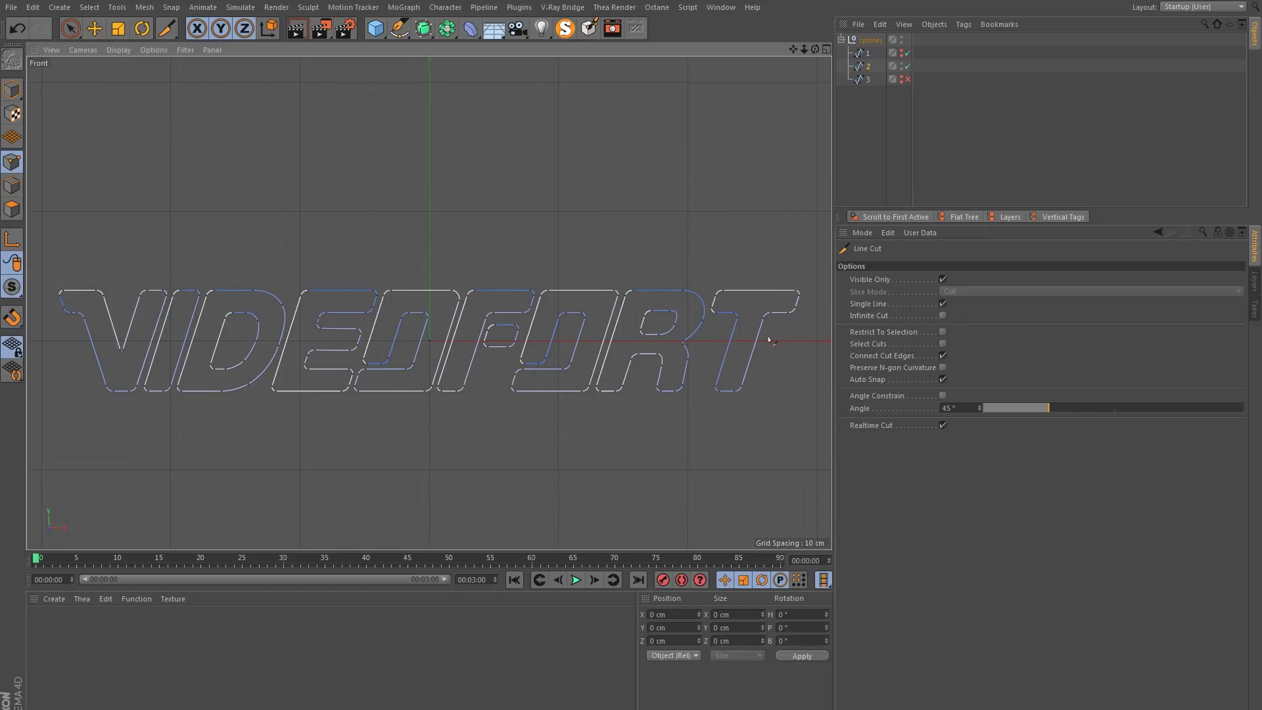
{"action": "left_click_drag", "start_coordinate": [768, 337], "coordinate": [38, 337]}
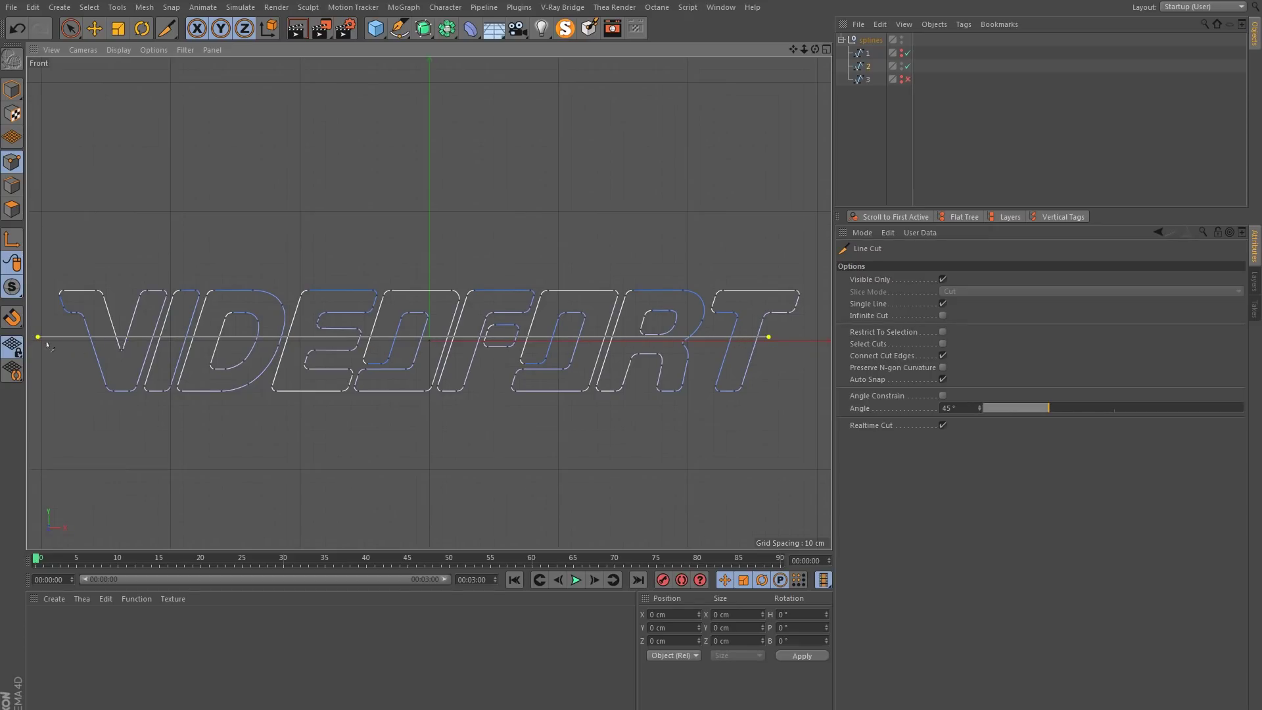
{"action": "key", "text": "Escape"}
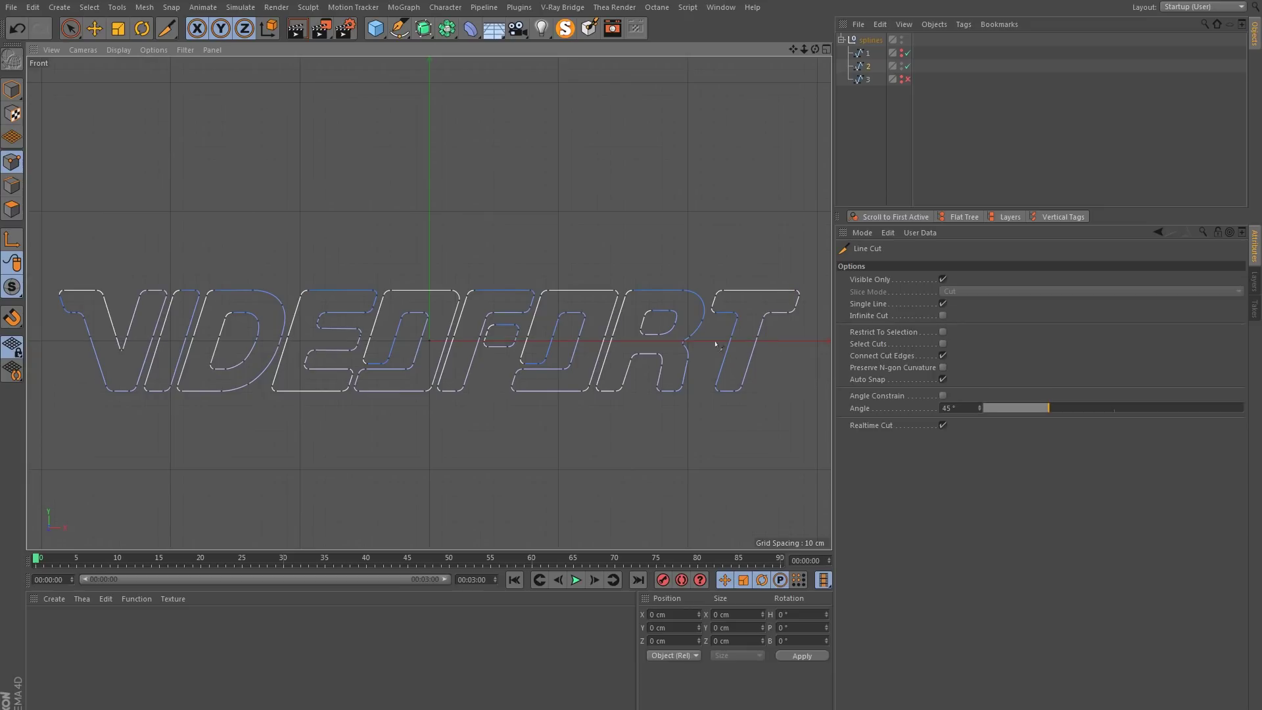
{"action": "left_click_drag", "start_coordinate": [764, 346], "coordinate": [23, 367]}
{"action": "key", "text": "Escape"}
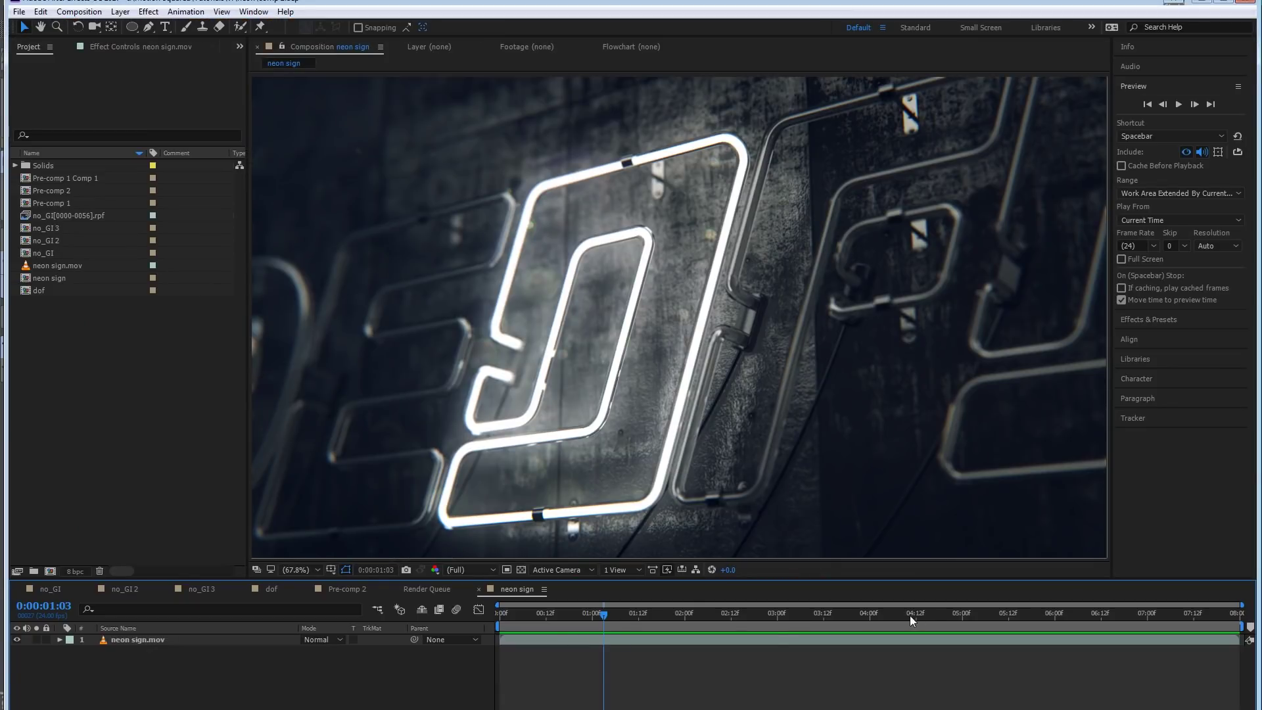
Switch to After Effects and check the neon sign composition at other points of its timeline.
{"action": "left_click", "coordinate": [832, 613]}
{"action": "left_click", "coordinate": [1085, 613]}
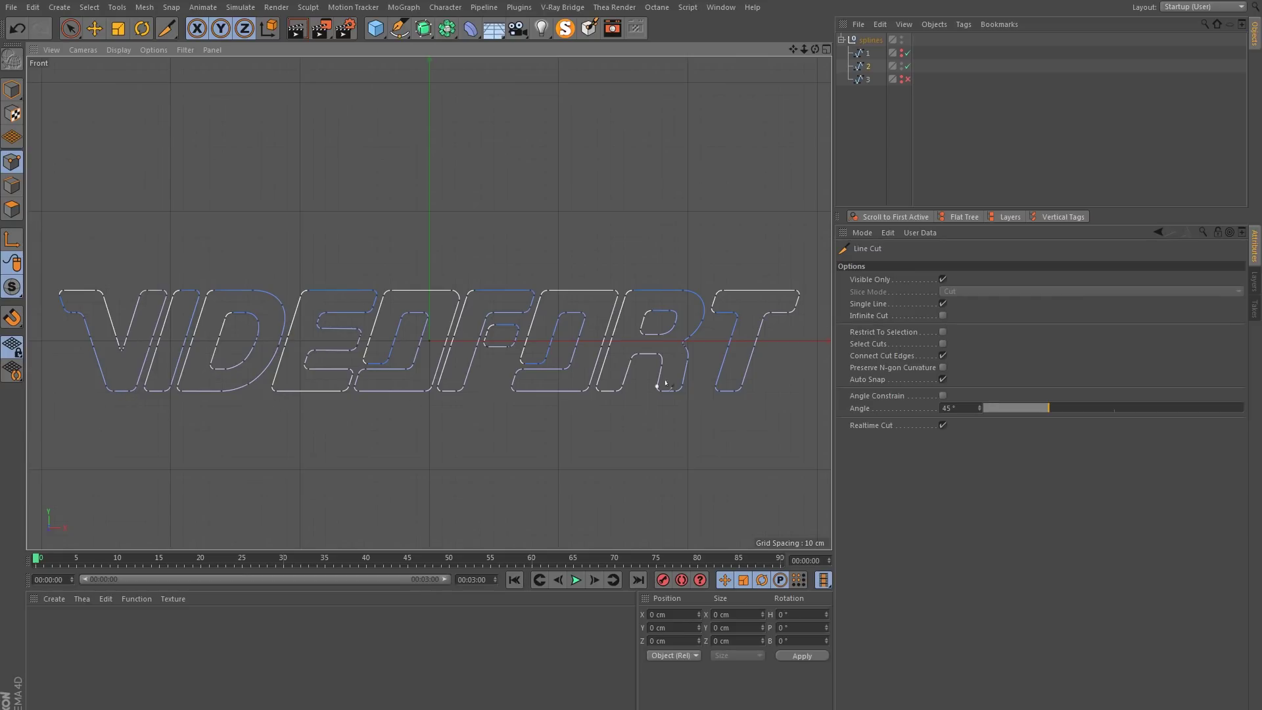
Switch back to Cinema 4D, maximize the Perspective view, and turn off Close Spline for spline 2.
{"action": "left_click", "coordinate": [826, 49]}
{"action": "left_click", "coordinate": [422, 49]}
{"action": "scroll", "coordinate": [418, 262], "scroll_direction": "up", "scroll_amount": 3}
{"action": "scroll", "coordinate": [330, 301], "scroll_direction": "up", "scroll_amount": 10}
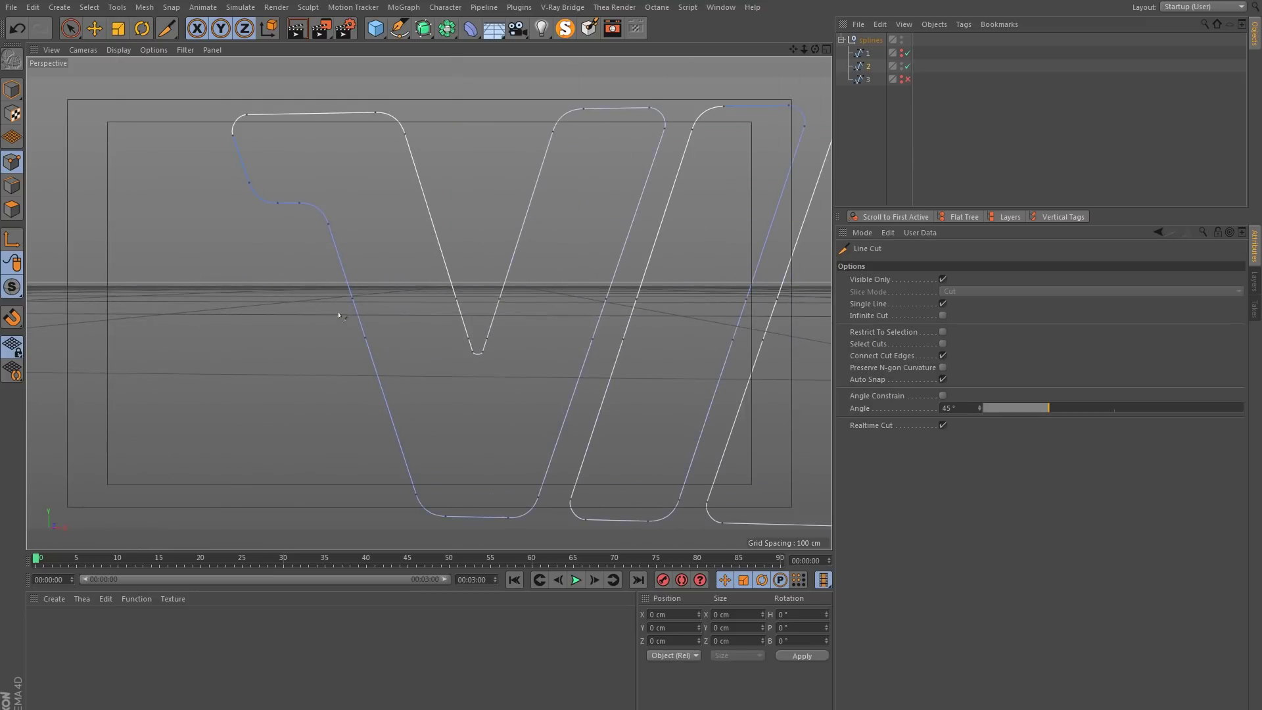
{"action": "scroll", "coordinate": [429, 303], "scroll_direction": "up", "scroll_amount": 1}
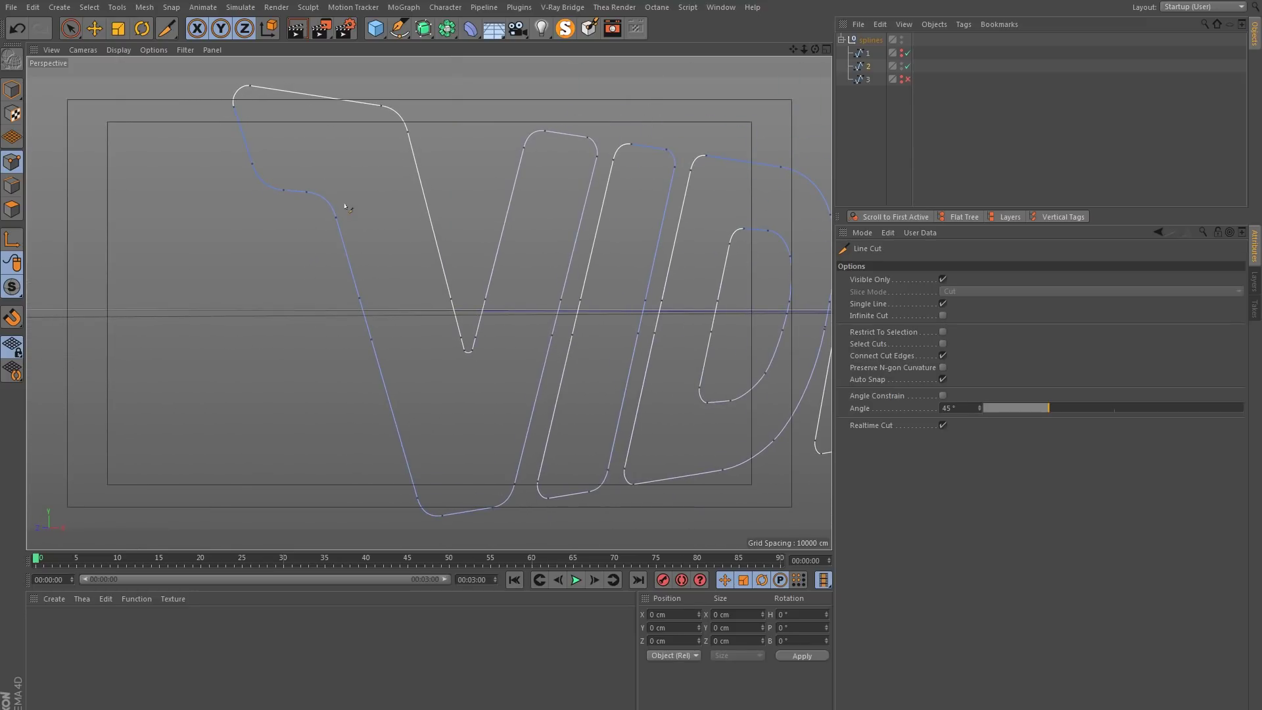
{"action": "left_click", "coordinate": [869, 67]}
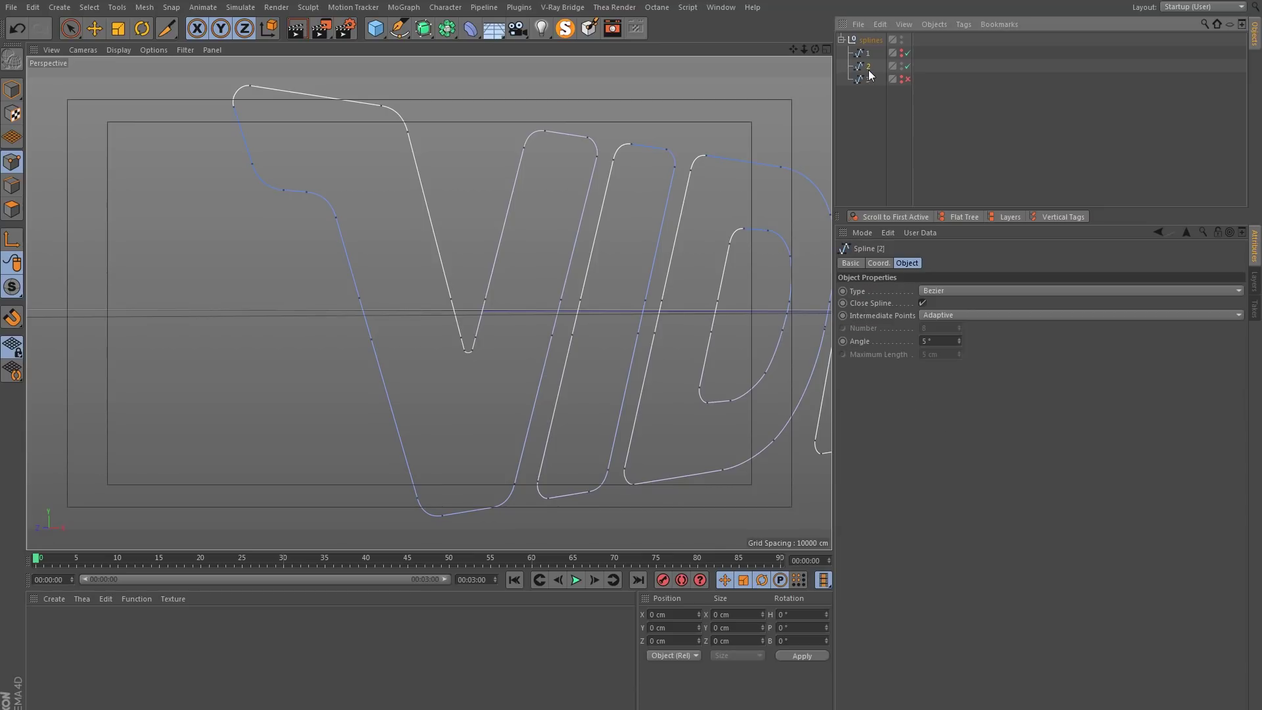
{"action": "left_click", "coordinate": [921, 303]}
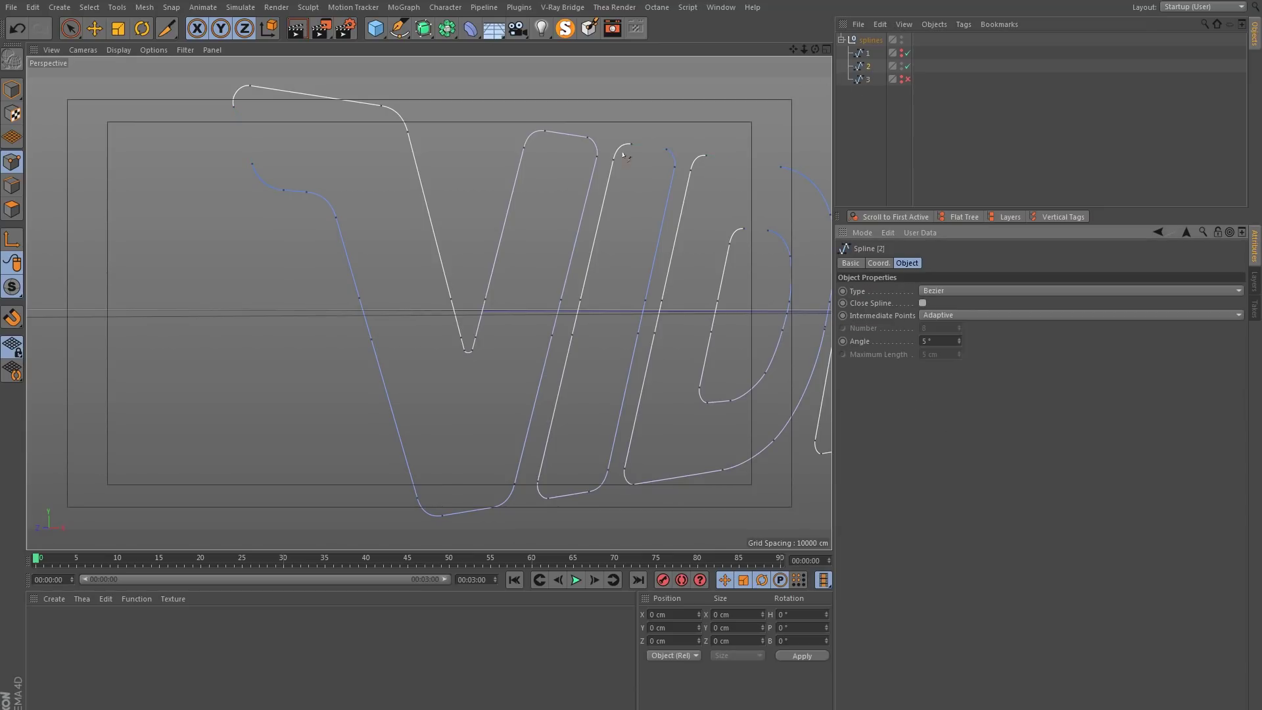
Examine where the letter outlines of spline 2 are open along the logo, from V to the second half.
{"action": "scroll", "coordinate": [429, 302], "scroll_direction": "up", "scroll_amount": 5}
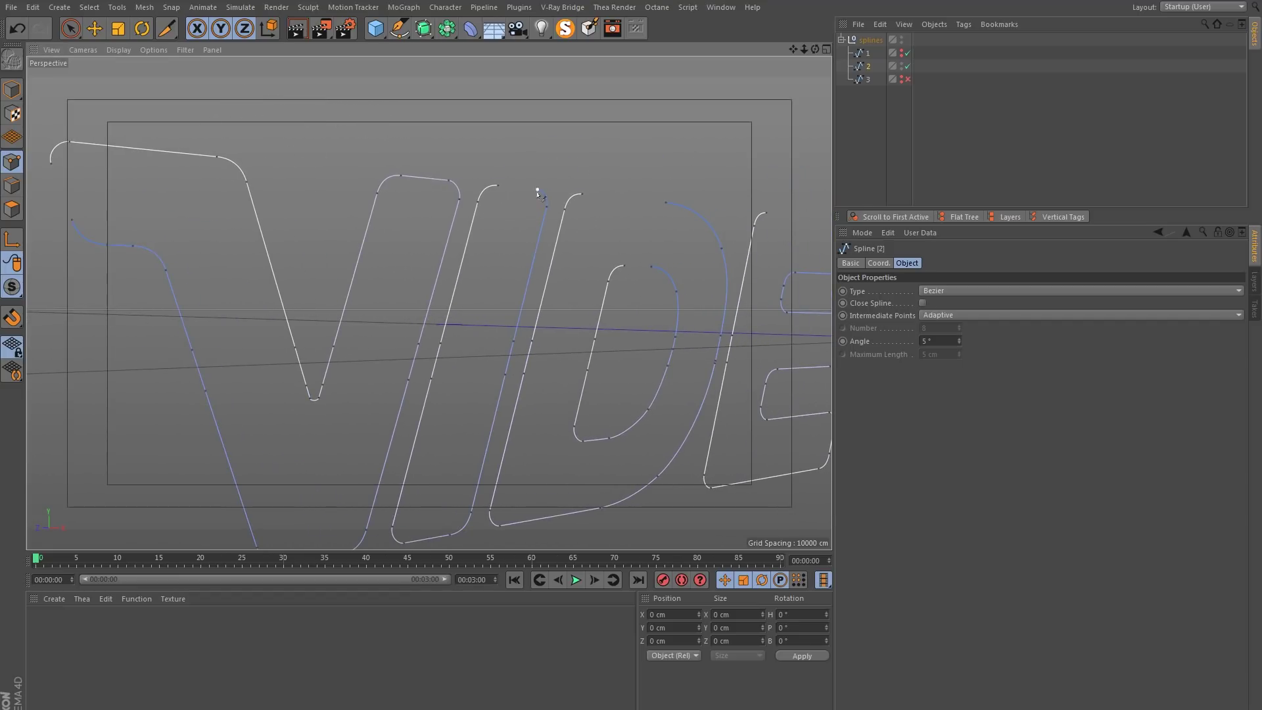
{"action": "middle_click_drag", "start_coordinate": [429, 299], "coordinate": [416, 275], "text": "alt"}
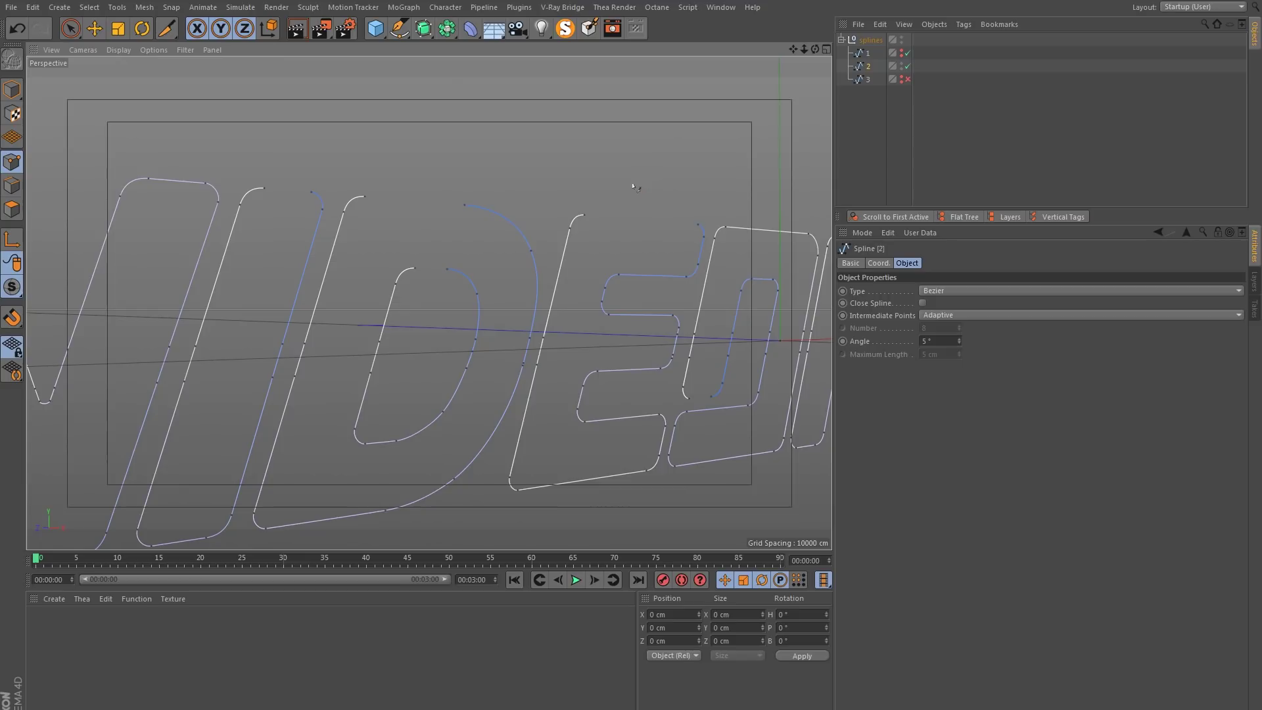
{"action": "left_click_drag", "start_coordinate": [685, 220], "coordinate": [240, 281], "text": "alt"}
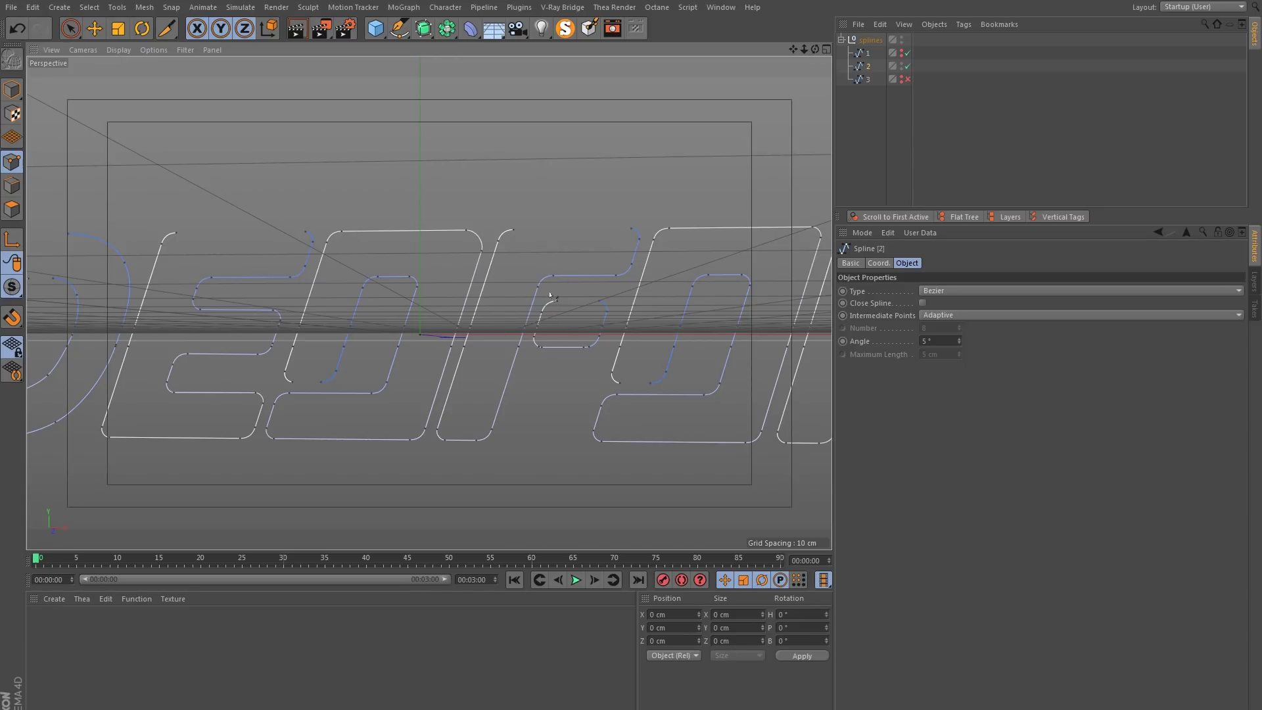
{"action": "left_click_drag", "start_coordinate": [545, 262], "coordinate": [558, 249], "text": "alt"}
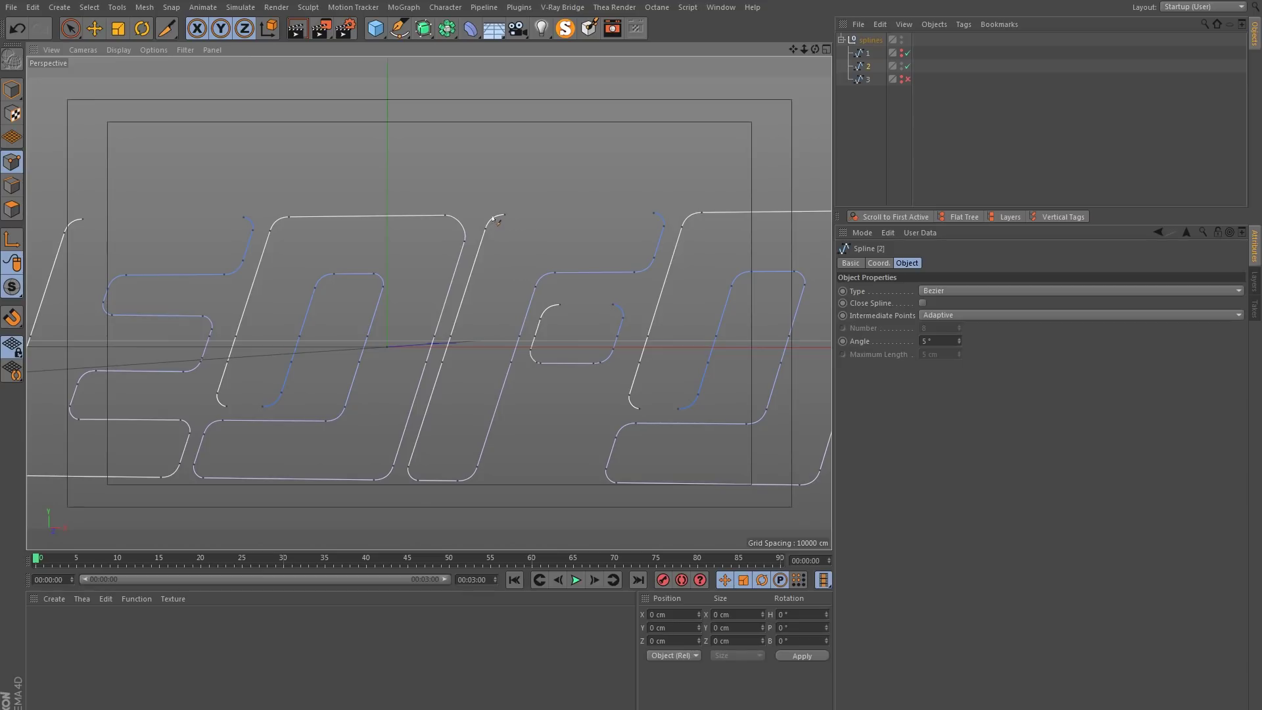
{"action": "right_click_drag", "start_coordinate": [623, 272], "coordinate": [559, 290], "text": "alt"}
{"action": "middle_click_drag", "start_coordinate": [276, 289], "coordinate": [592, 309], "text": "alt"}
{"action": "right_click_drag", "start_coordinate": [459, 313], "coordinate": [520, 284], "text": "alt"}
{"action": "left_click_drag", "start_coordinate": [520, 285], "coordinate": [486, 358], "text": "alt"}
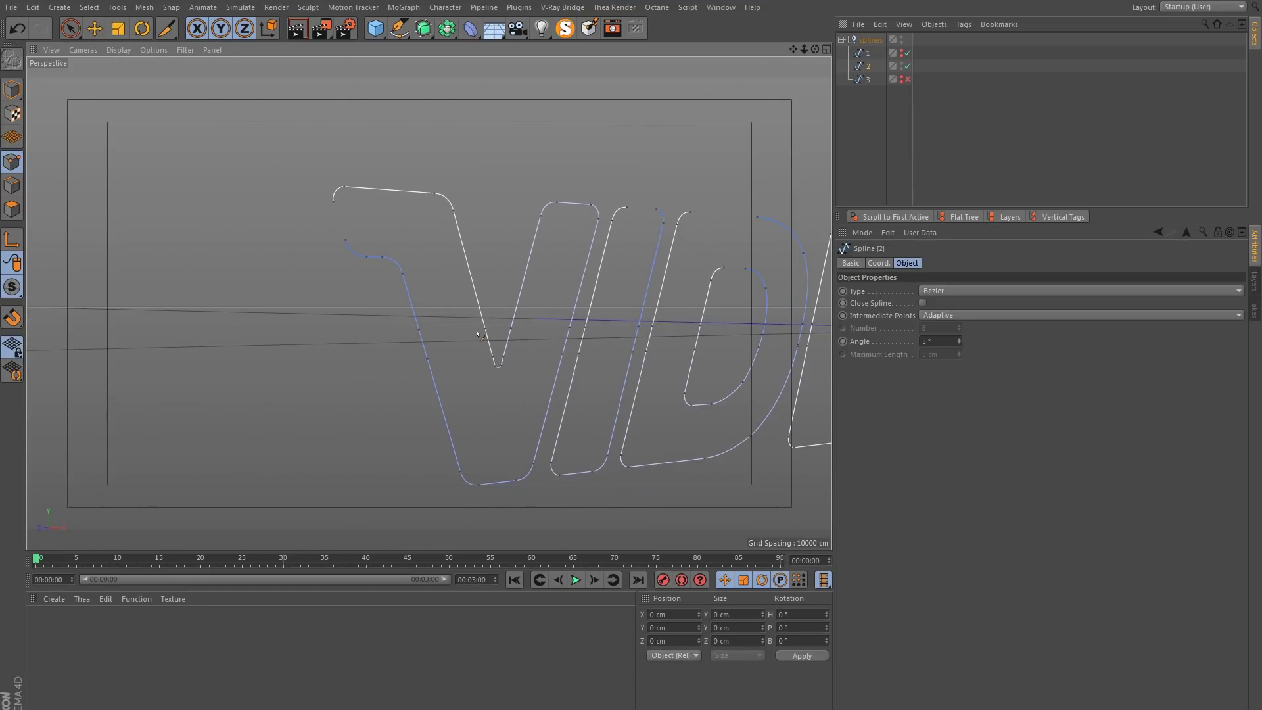
Try making the lower cut point on the V's outer left stroke the first point, using Live Selection.
{"action": "scroll", "coordinate": [447, 344], "scroll_direction": "up", "scroll_amount": 2}
{"action": "key", "text": "9"}
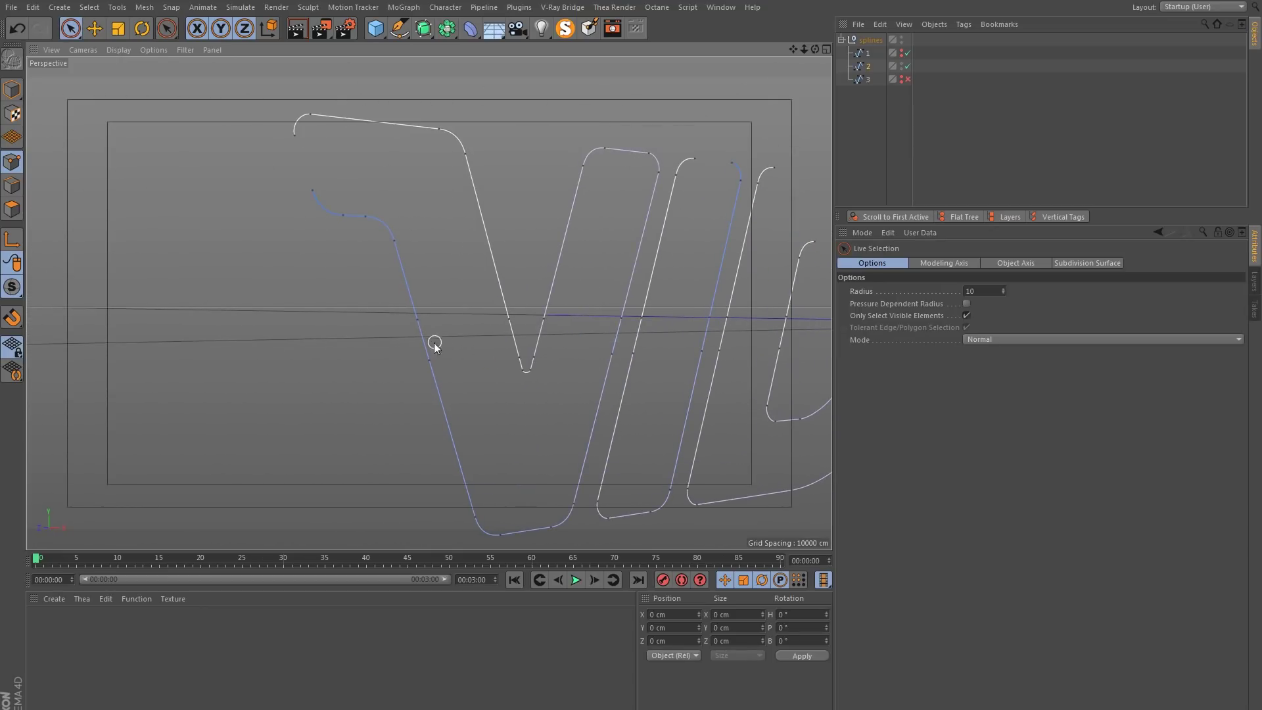
{"action": "left_click", "coordinate": [430, 360]}
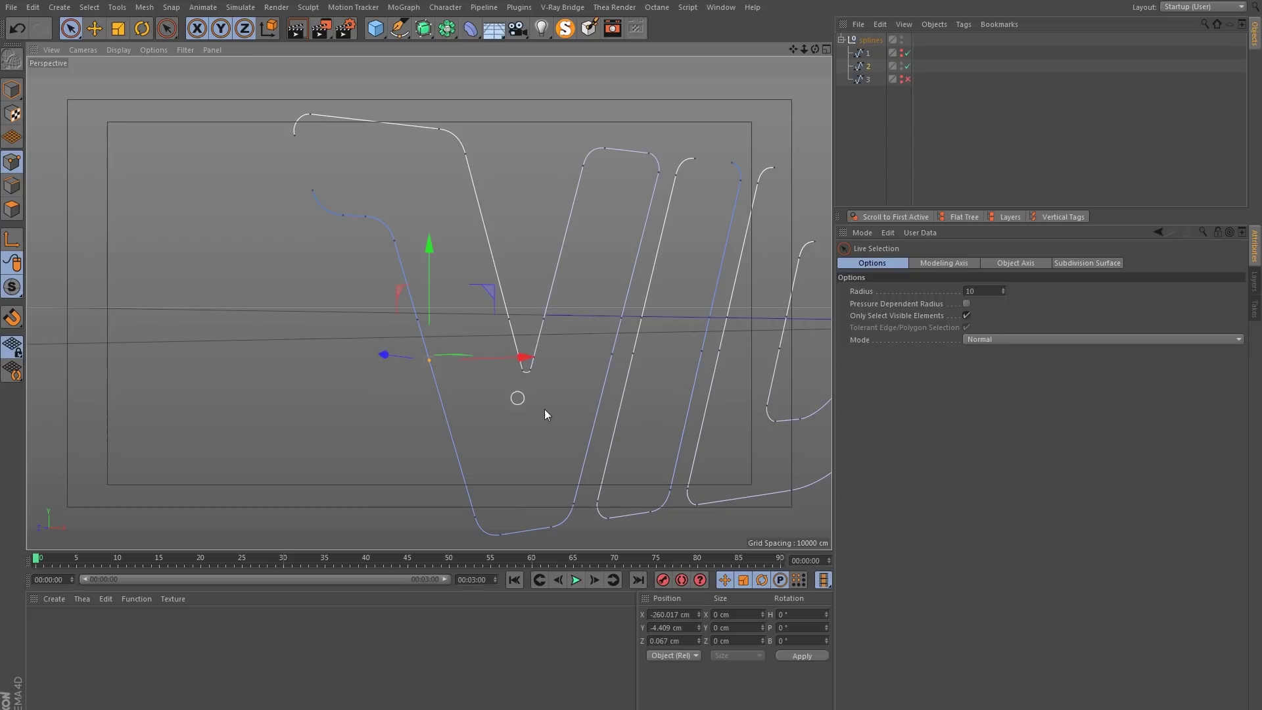
{"action": "right_click", "coordinate": [430, 367]}
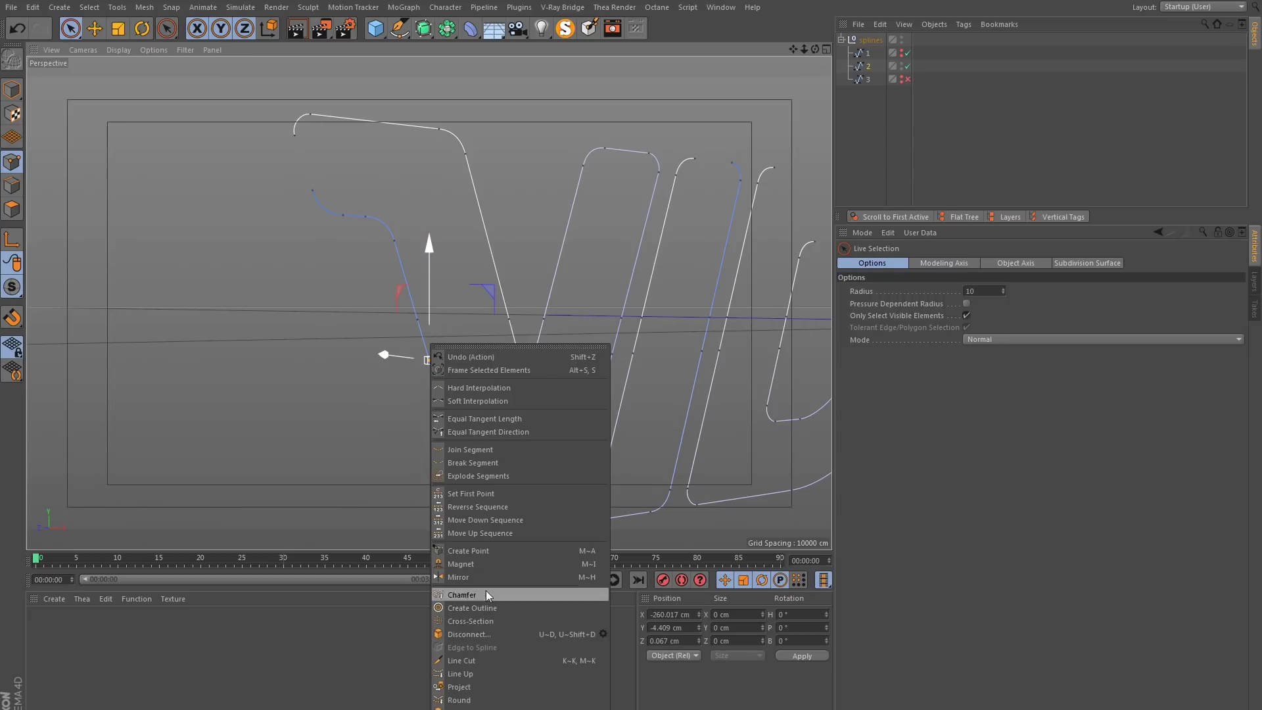
{"action": "left_click", "coordinate": [486, 494]}
{"action": "left_click", "coordinate": [477, 447]}
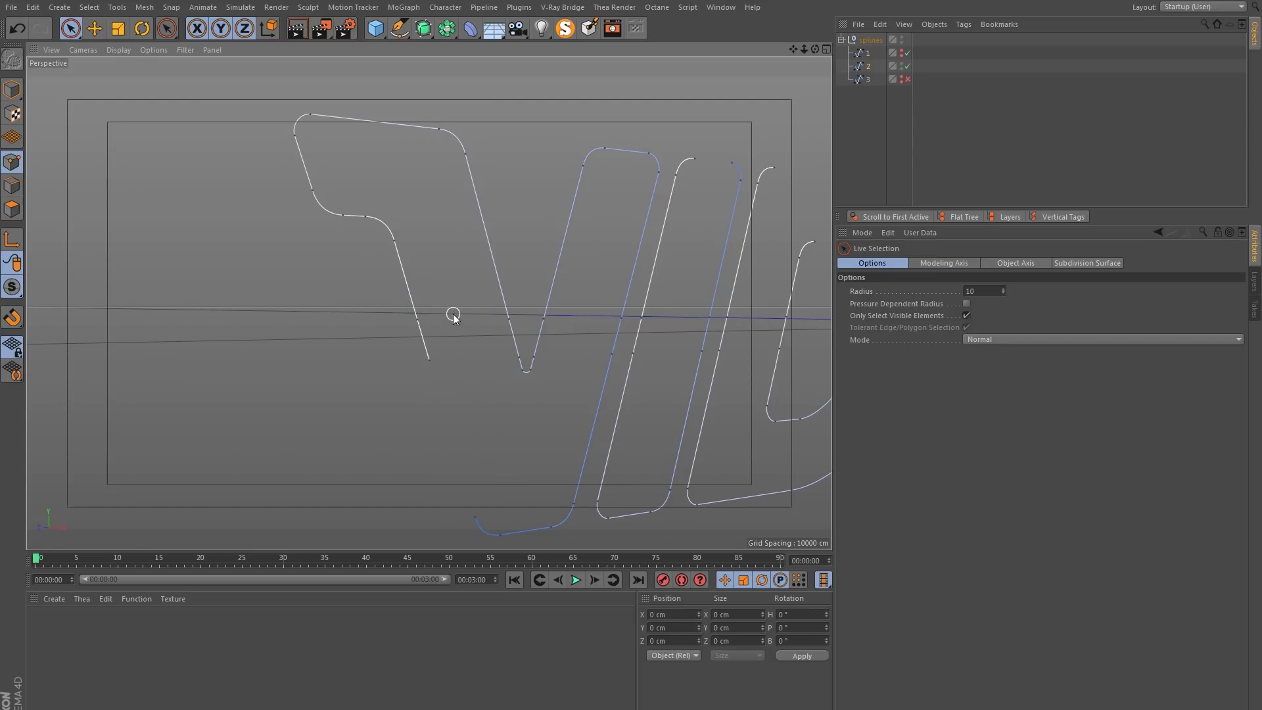
Set the upper cut point on the V's outer left stroke as the first point of its outline.
{"action": "left_click", "coordinate": [416, 319]}
{"action": "right_click", "coordinate": [419, 320]}
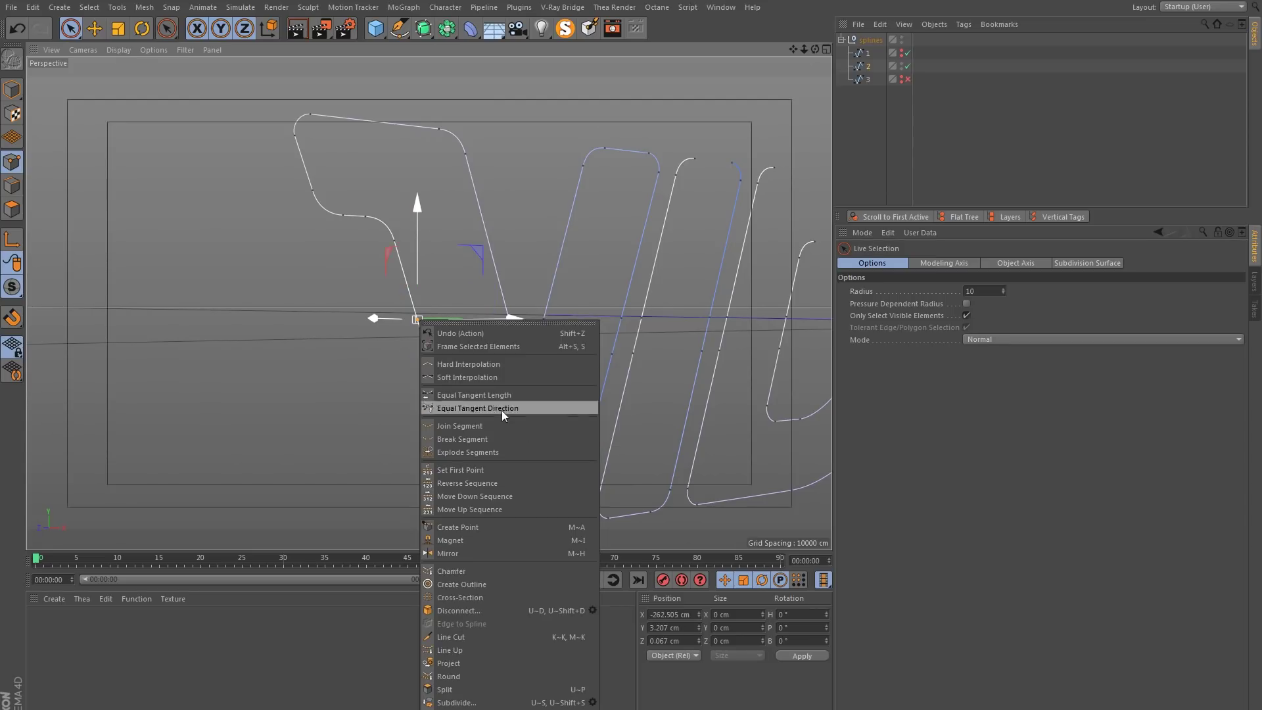
{"action": "left_click", "coordinate": [510, 471]}
{"action": "left_click", "coordinate": [462, 411]}
Set the lower cut point on the left stroke of the letter I as the first point of its outline.
{"action": "left_click_drag", "start_coordinate": [372, 362], "coordinate": [377, 358], "text": "alt"}
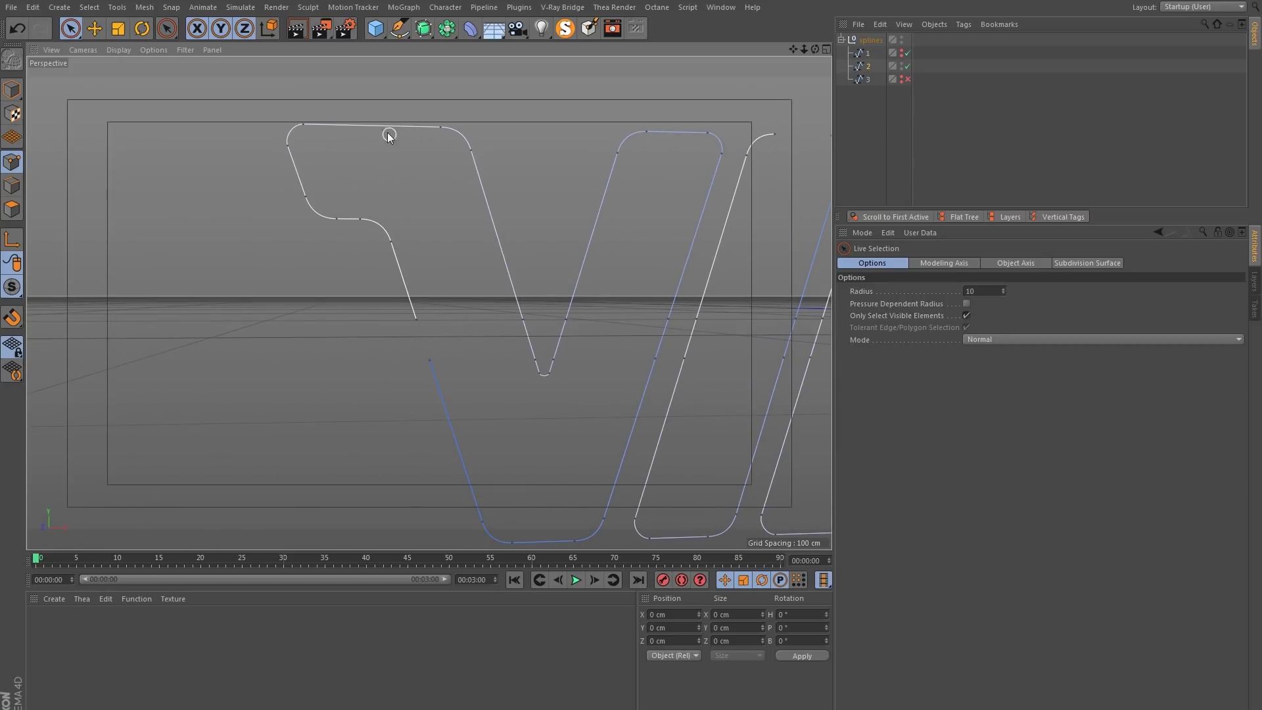
{"action": "left_click_drag", "start_coordinate": [519, 383], "coordinate": [455, 307], "text": "alt"}
{"action": "middle_click_drag", "start_coordinate": [507, 265], "coordinate": [503, 271], "text": "alt"}
{"action": "left_click", "coordinate": [455, 349]}
{"action": "right_click", "coordinate": [473, 351]}
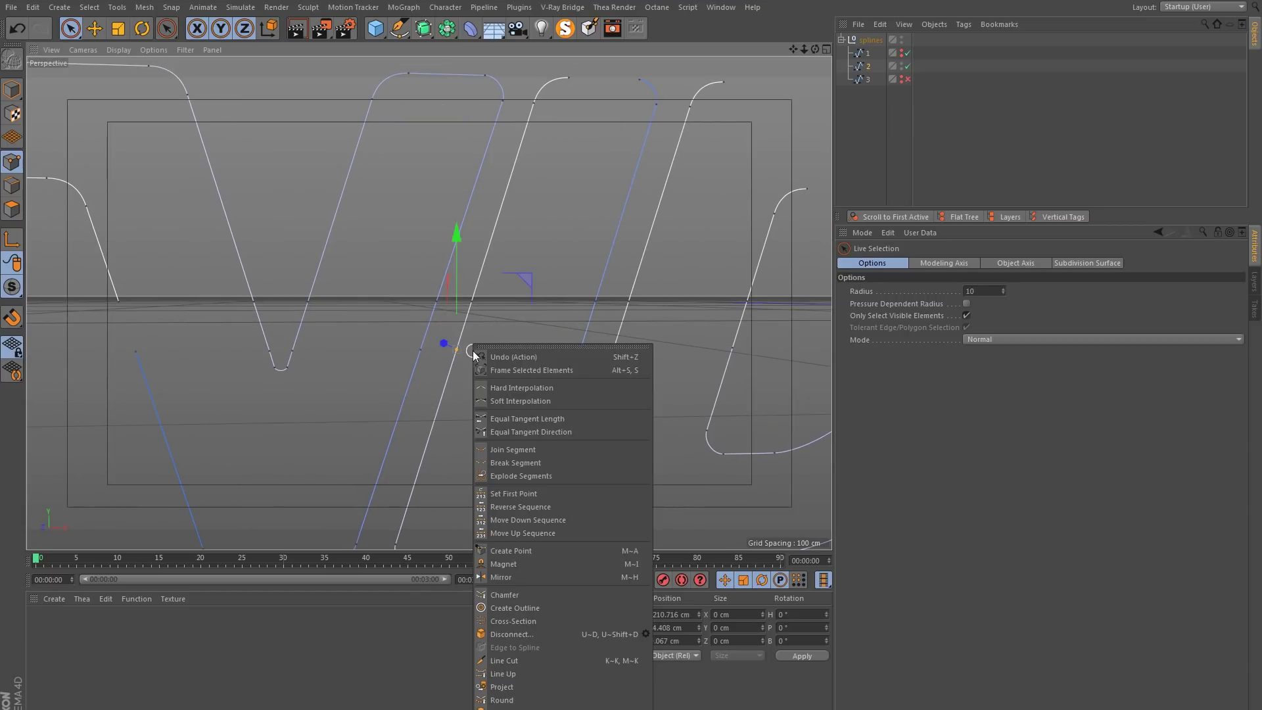
{"action": "left_click", "coordinate": [523, 495]}
{"action": "left_click", "coordinate": [505, 408]}
Set the lower cut point on the D's outer left stroke as the first point of its outline.
{"action": "scroll", "coordinate": [506, 396], "scroll_direction": "down", "scroll_amount": 4}
{"action": "left_click_drag", "start_coordinate": [504, 396], "coordinate": [449, 355], "text": "alt"}
{"action": "left_click", "coordinate": [401, 361]}
{"action": "right_click", "coordinate": [407, 362]}
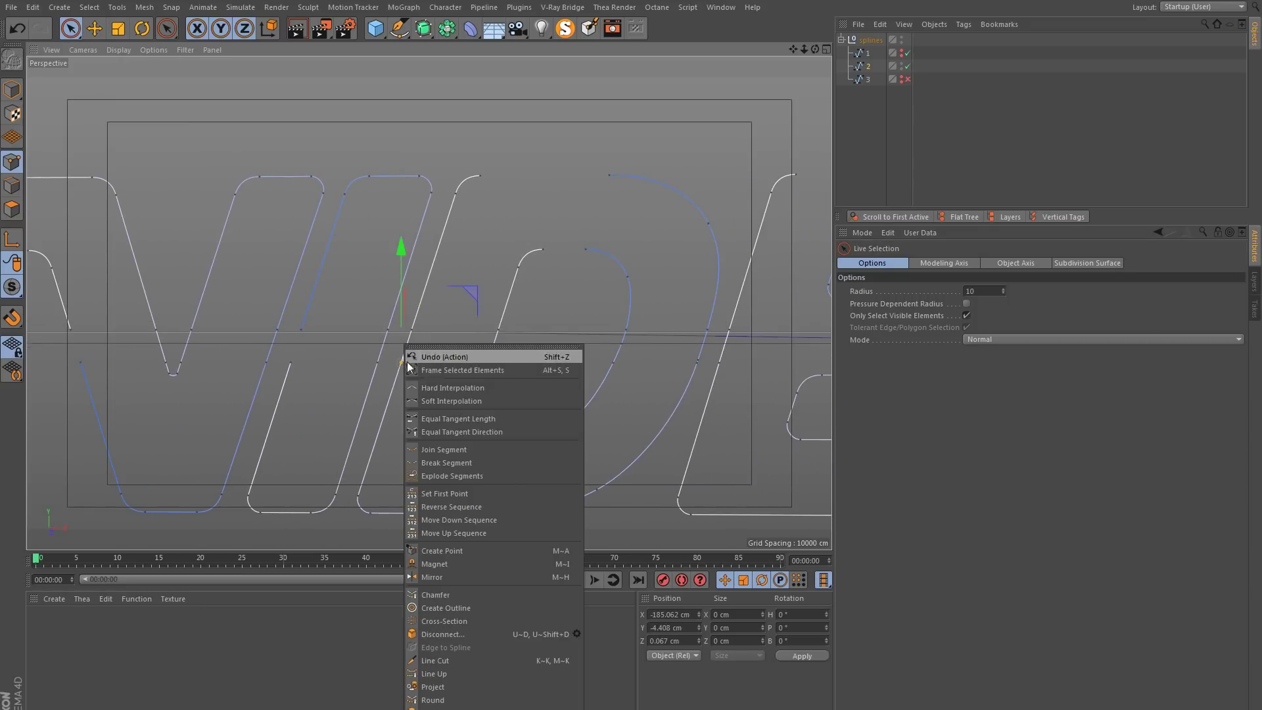
{"action": "left_click", "coordinate": [480, 493]}
{"action": "left_click", "coordinate": [820, 500]}
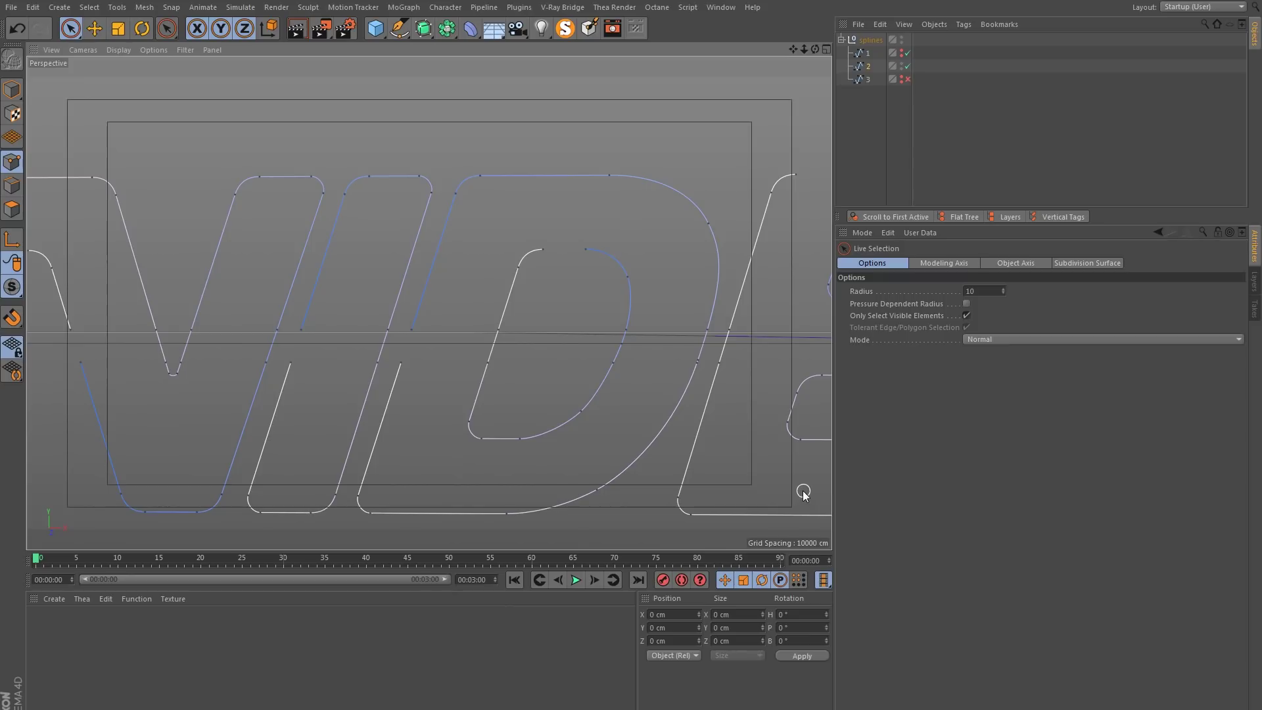
Set the lower cut point on the left side of the D's inner outline as its first point.
{"action": "left_click", "coordinate": [484, 360]}
{"action": "right_click", "coordinate": [508, 348]}
{"action": "left_click", "coordinate": [585, 492]}
{"action": "left_click", "coordinate": [522, 362]}
Cut the V's outline with Line Cut close to both open ends of the mid-height gap in its outer left stroke.
{"action": "middle_click_drag", "start_coordinate": [204, 344], "coordinate": [573, 343]}
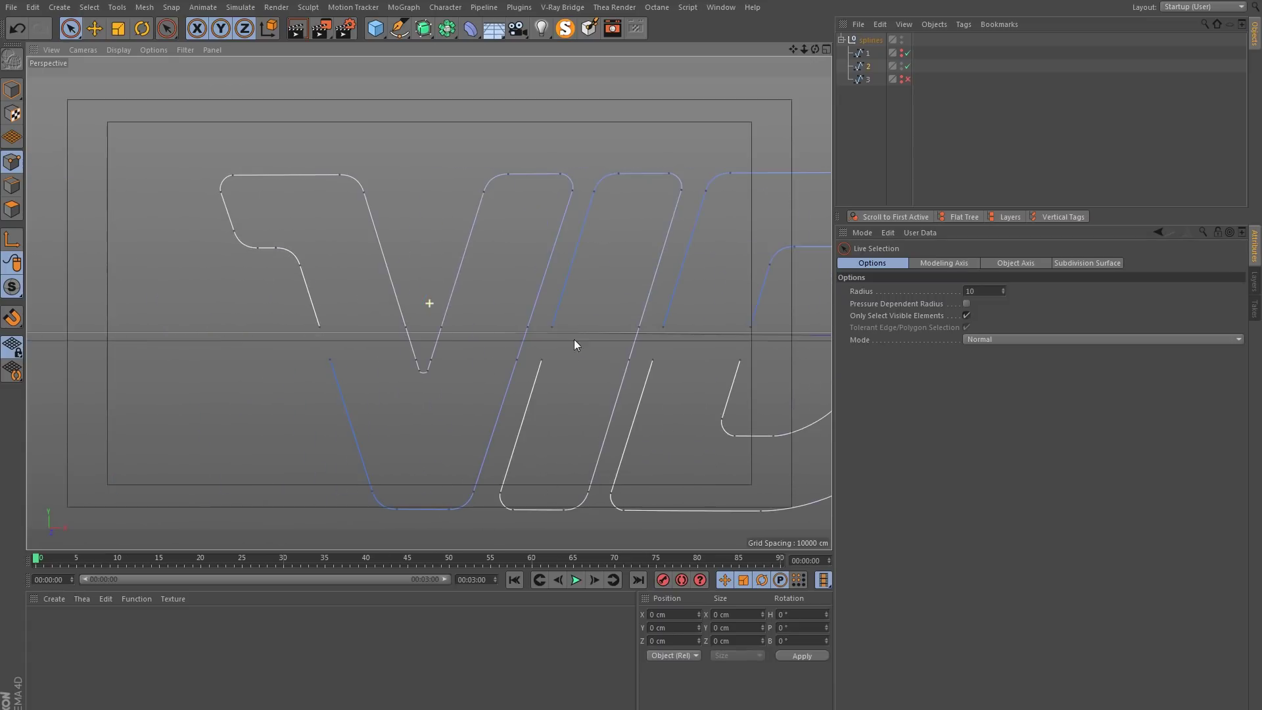
{"action": "left_click_drag", "start_coordinate": [328, 346], "coordinate": [426, 329], "text": "alt"}
{"action": "middle_click_drag", "start_coordinate": [181, 360], "coordinate": [304, 355], "text": "alt"}
{"action": "right_click_drag", "start_coordinate": [209, 337], "coordinate": [255, 327], "text": "alt"}
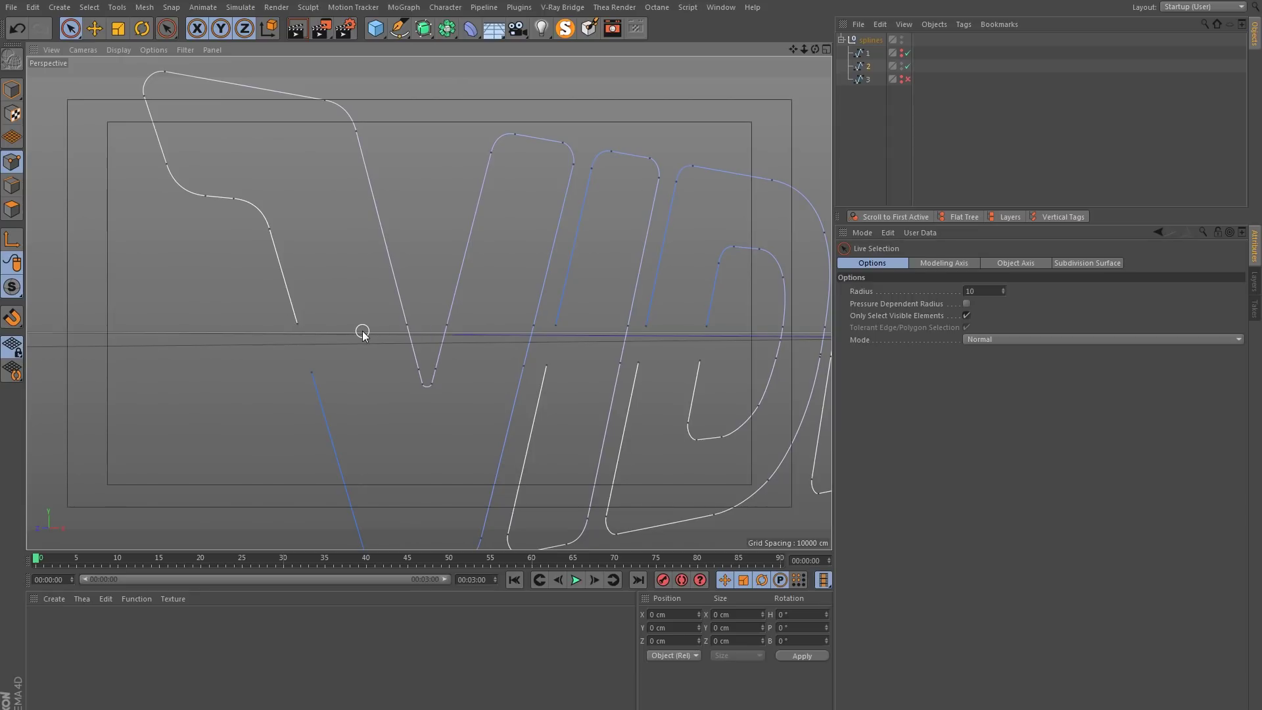
{"action": "key", "text": "k"}
{"action": "key", "text": "k"}
{"action": "scroll", "coordinate": [309, 374], "scroll_direction": "up", "scroll_amount": 10}
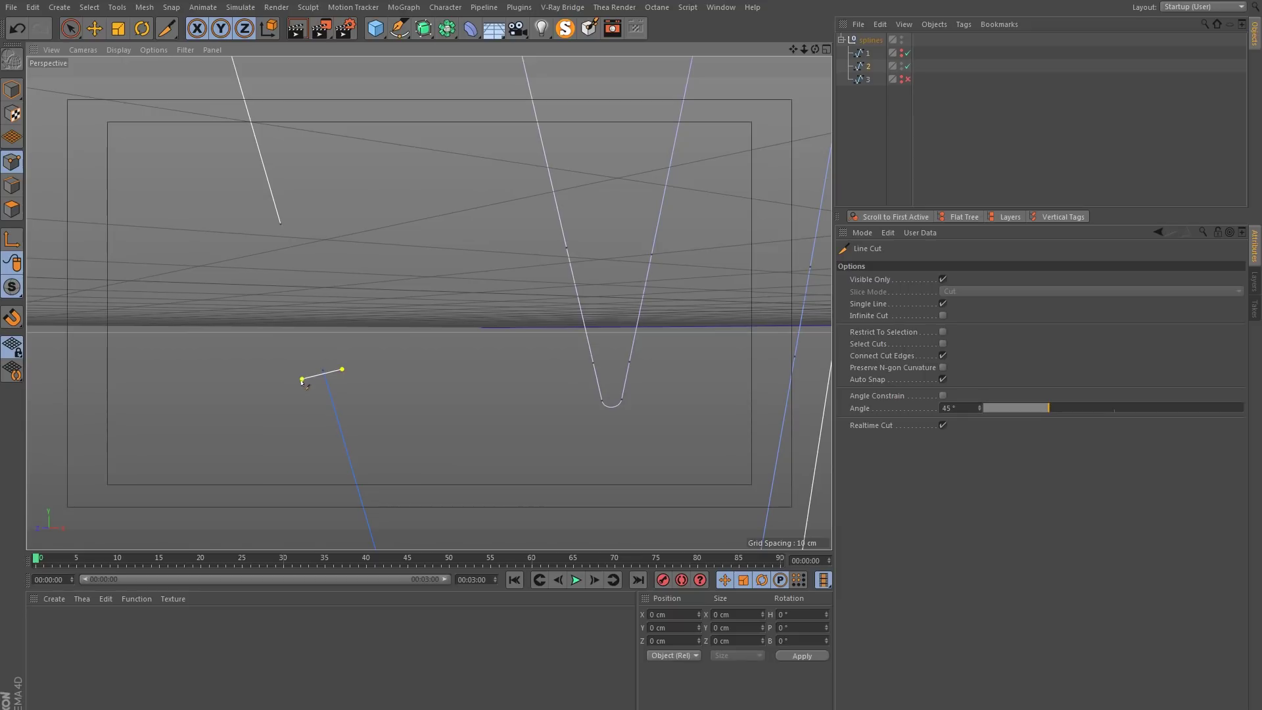
{"action": "scroll", "coordinate": [276, 221], "scroll_direction": "up", "scroll_amount": 2}
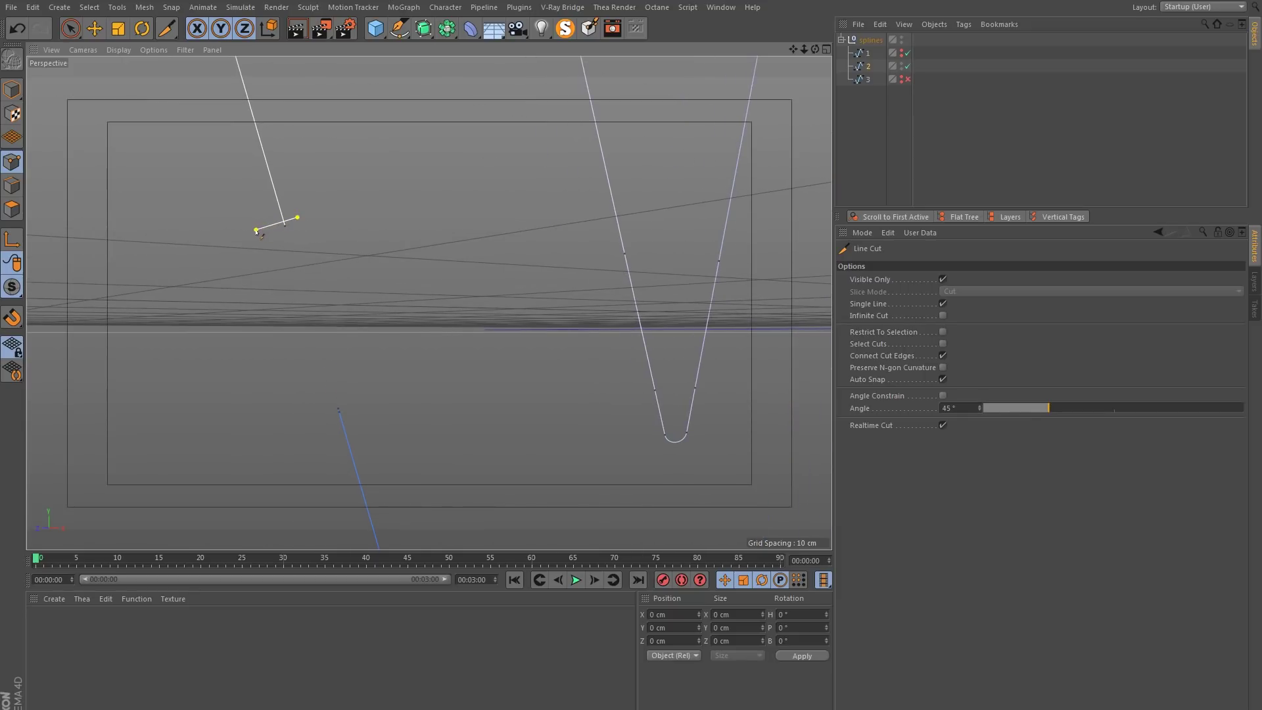
{"action": "key", "text": "space"}
Select the V's two open end points at the gap and set their Z position to 10 cm.
{"action": "left_click_drag", "start_coordinate": [306, 399], "coordinate": [319, 403], "text": "alt"}
{"action": "mouse_move", "coordinate": [281, 197]}
{"action": "left_mouse_down"}
{"action": "mouse_move", "coordinate": [318, 302]}
{"action": "mouse_move", "coordinate": [346, 458]}
{"action": "left_mouse_up"}
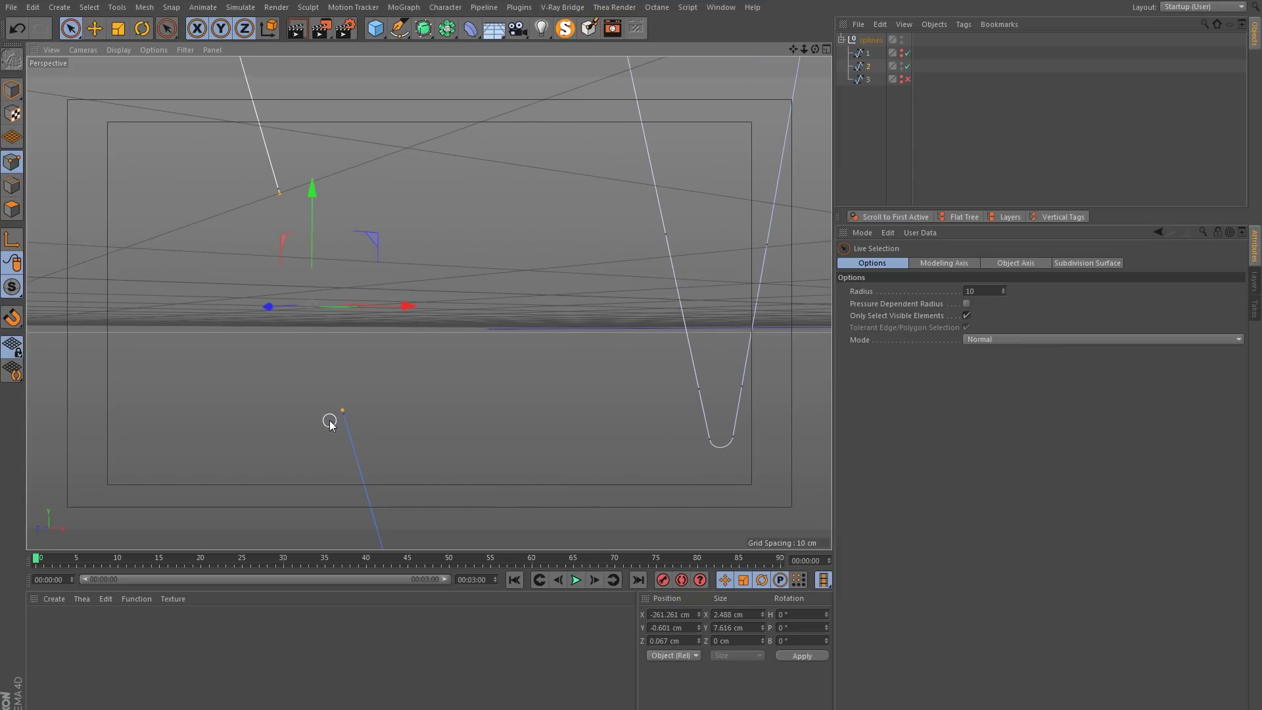
{"action": "mouse_move", "coordinate": [400, 352]}
{"action": "left_mouse_down", "text": "alt"}
{"action": "mouse_move", "coordinate": [347, 381]}
{"action": "mouse_move", "coordinate": [338, 361]}
{"action": "mouse_move", "coordinate": [408, 366]}
{"action": "mouse_move", "coordinate": [329, 369]}
{"action": "mouse_move", "coordinate": [392, 355]}
{"action": "mouse_move", "coordinate": [397, 332]}
{"action": "left_mouse_up", "text": "alt"}
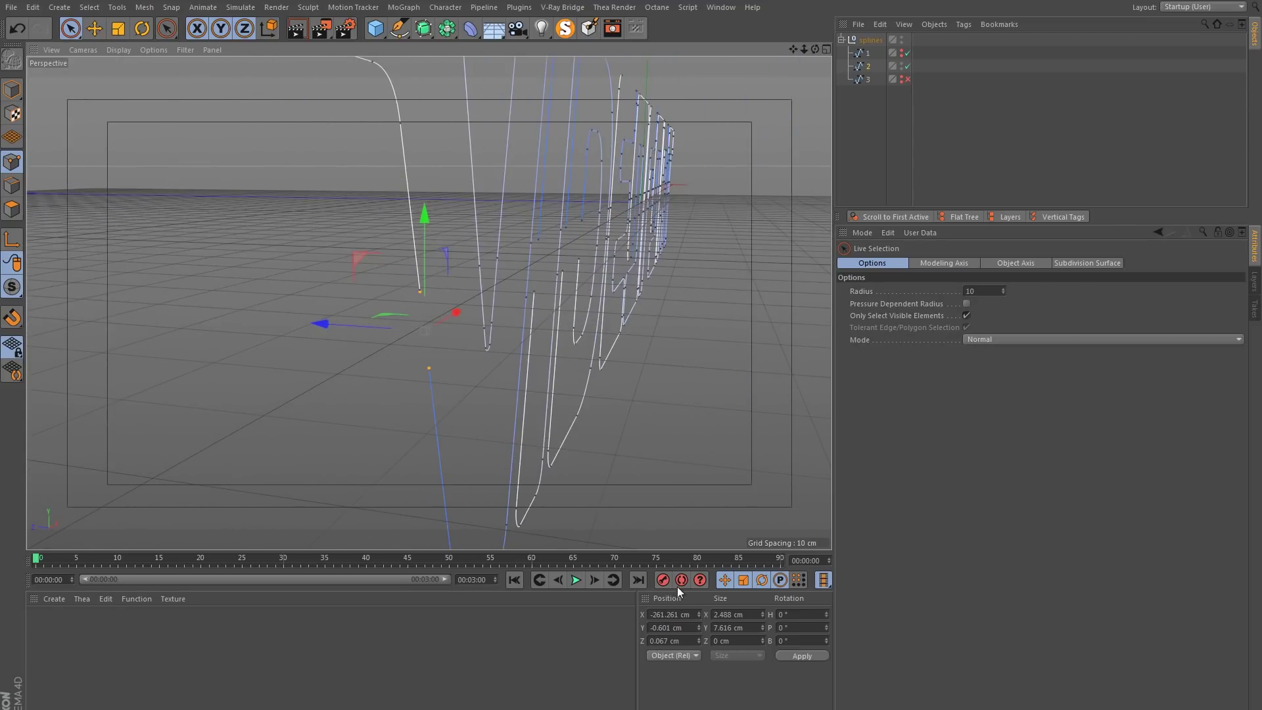
{"action": "left_click", "coordinate": [688, 640]}
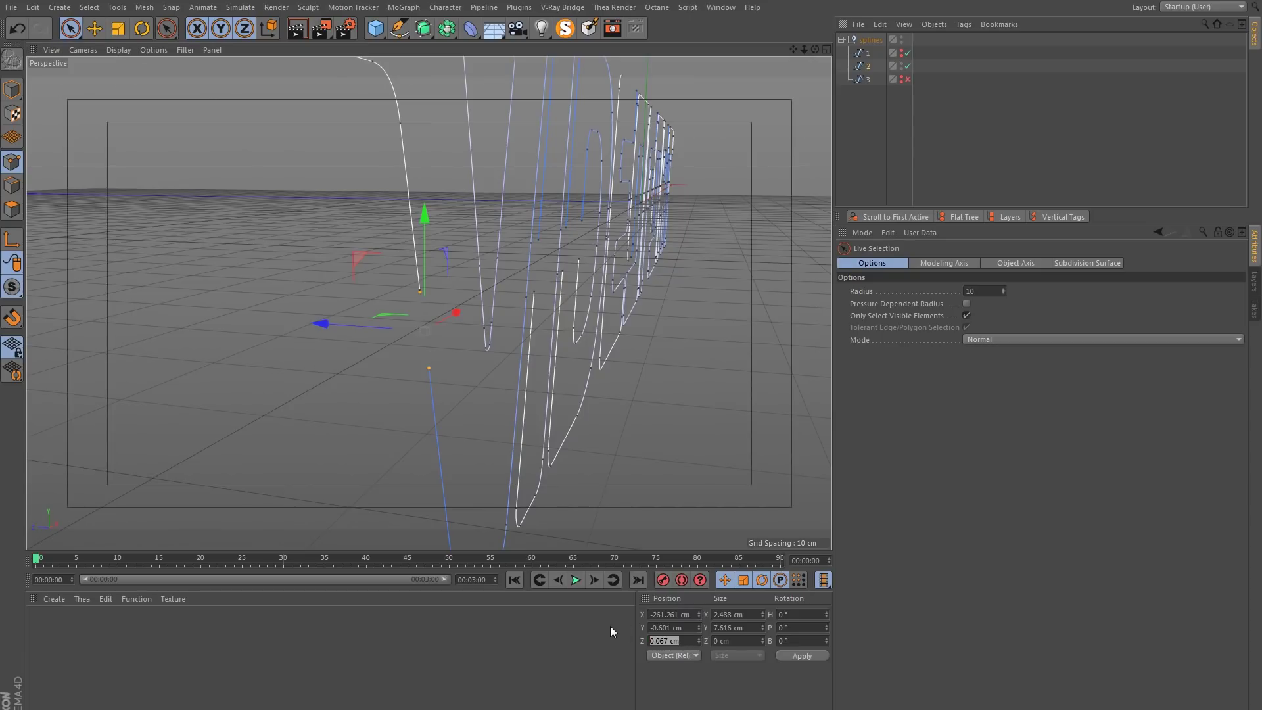
{"action": "type", "text": "10"}
{"action": "key", "text": "Return"}
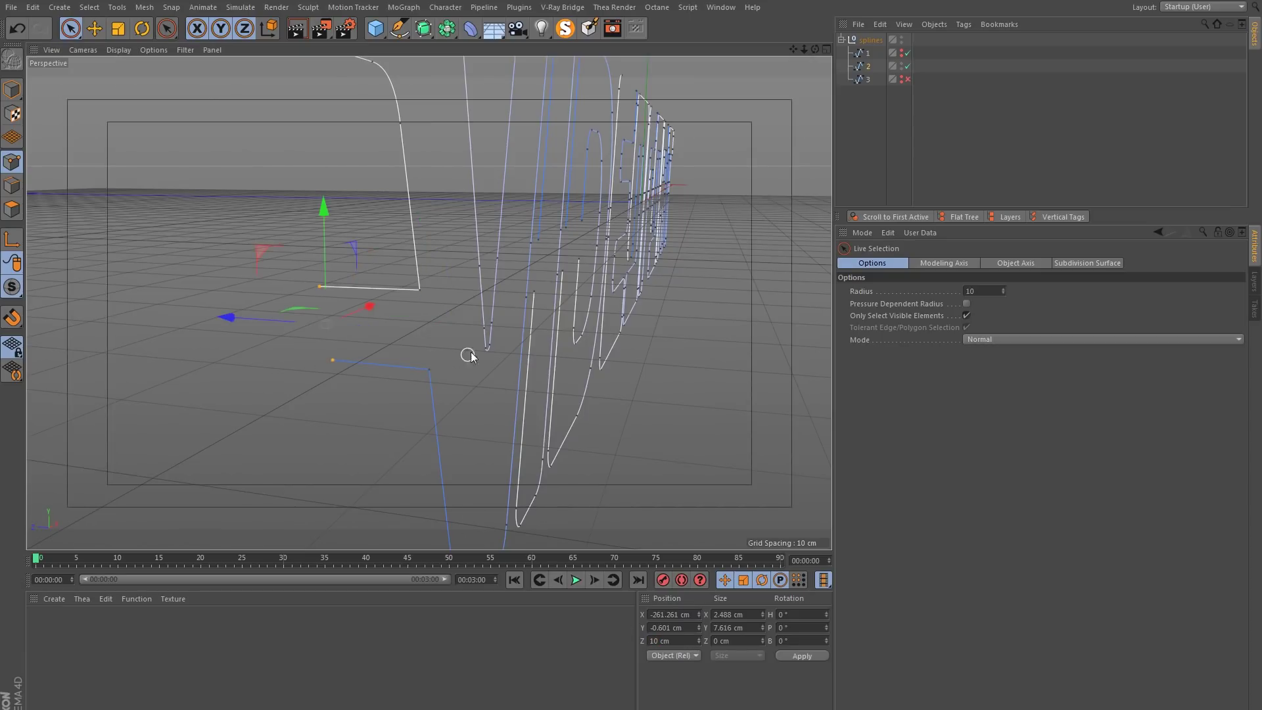
Chamfer the V's two corner points beside the gap with a radius of 4 cm and clear the selection.
{"action": "left_click_drag", "start_coordinate": [441, 353], "coordinate": [422, 403], "text": "alt"}
{"action": "scroll", "coordinate": [434, 369], "scroll_direction": "up", "scroll_amount": 5}
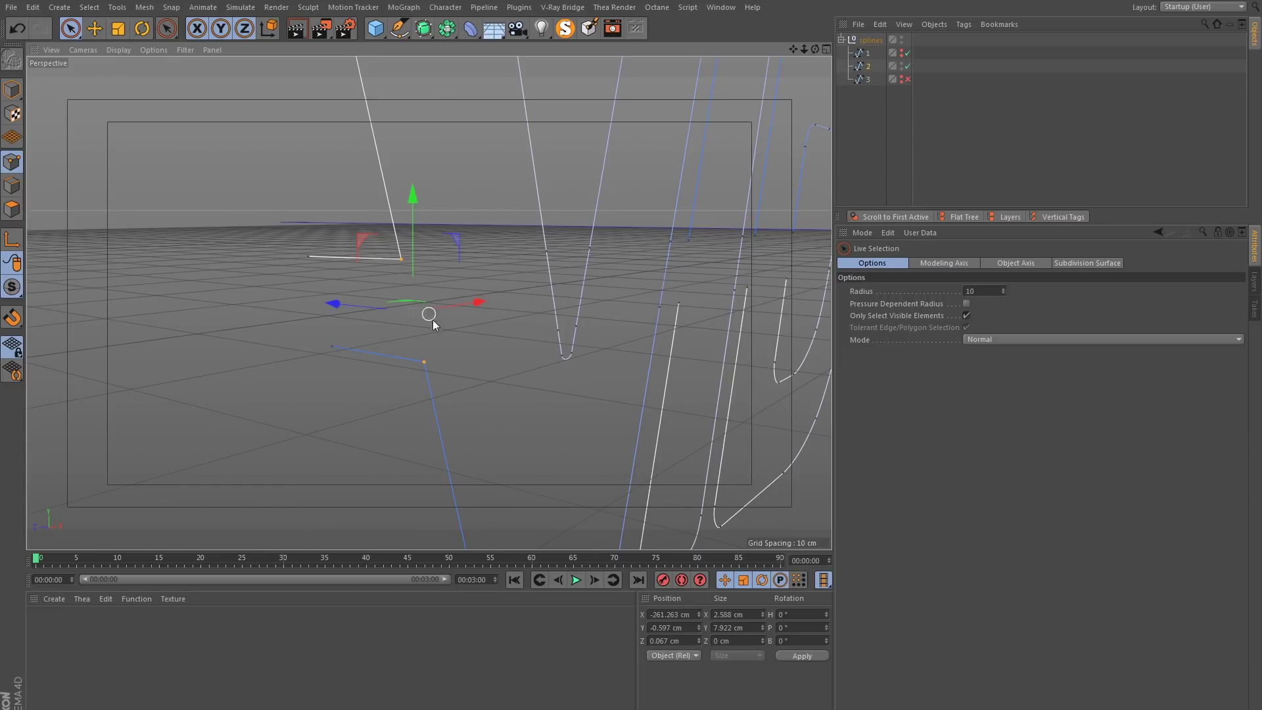
{"action": "right_click", "coordinate": [434, 371]}
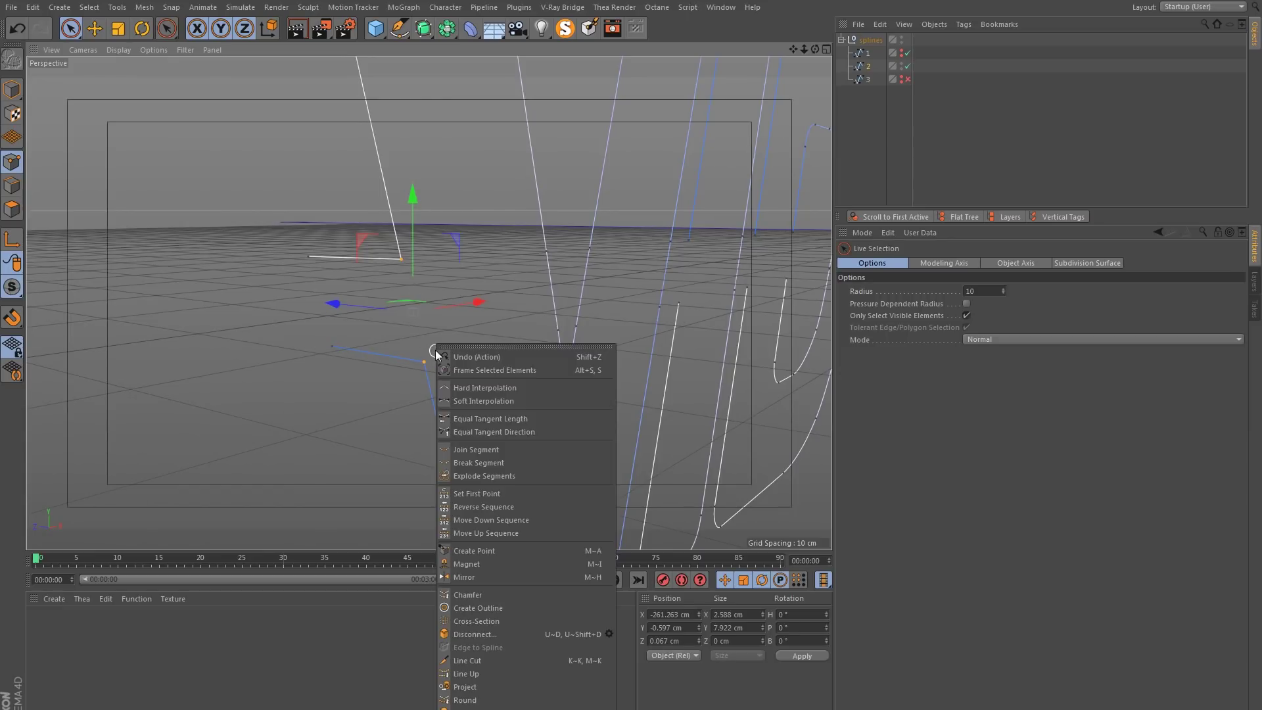
{"action": "left_click", "coordinate": [502, 595]}
{"action": "left_click_drag", "start_coordinate": [424, 394], "coordinate": [477, 391], "text": "alt"}
{"action": "left_click_drag", "start_coordinate": [477, 391], "coordinate": [572, 391]}
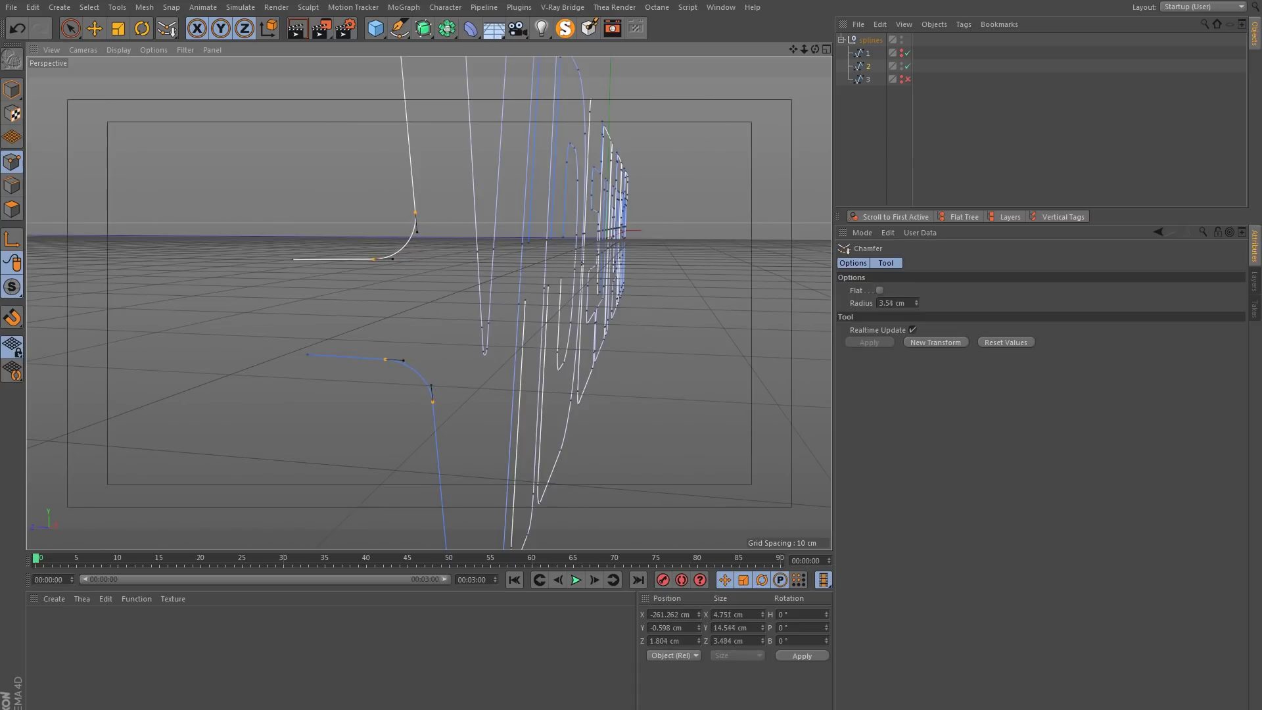
{"action": "left_click_drag", "start_coordinate": [914, 303], "coordinate": [839, 293]}
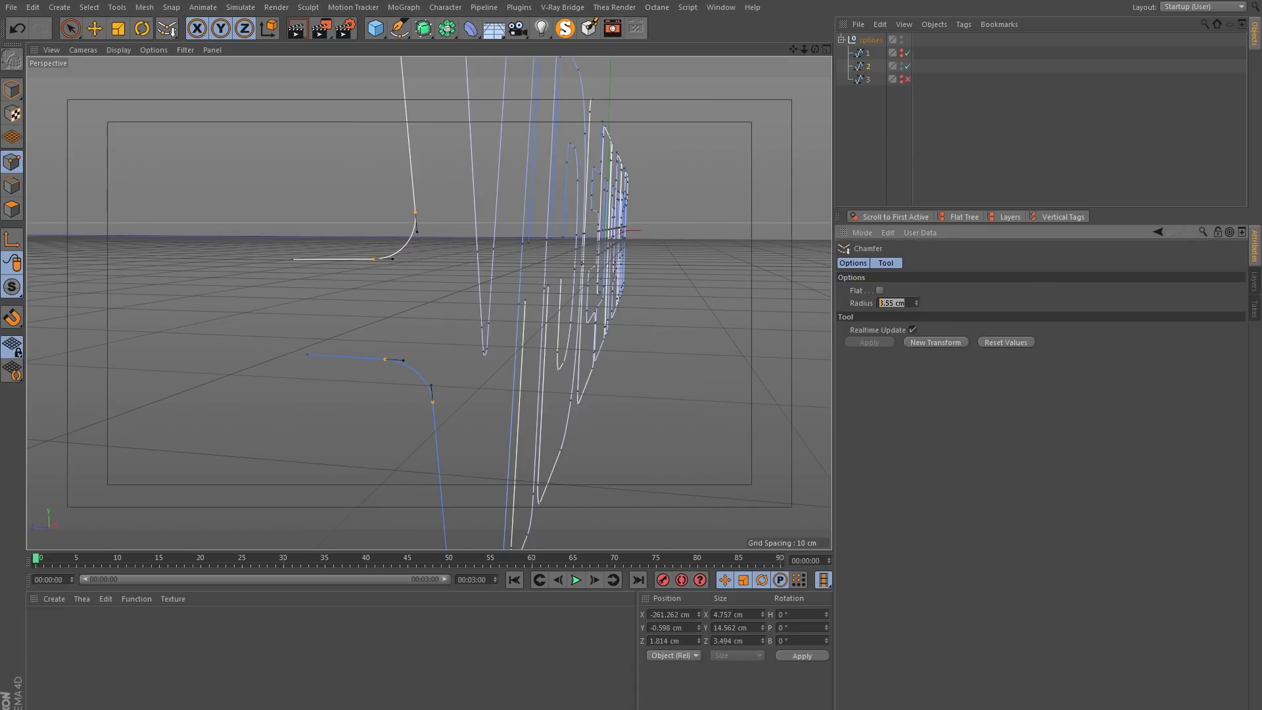
{"action": "type", "text": "4"}
{"action": "key", "text": "Return"}
{"action": "key", "text": "space"}
{"action": "left_click", "coordinate": [408, 309]}
Cut the I, outer D and inner D outlines with Line Cut close to both open ends of their gaps.
{"action": "left_click_drag", "start_coordinate": [408, 310], "coordinate": [355, 261], "text": "alt"}
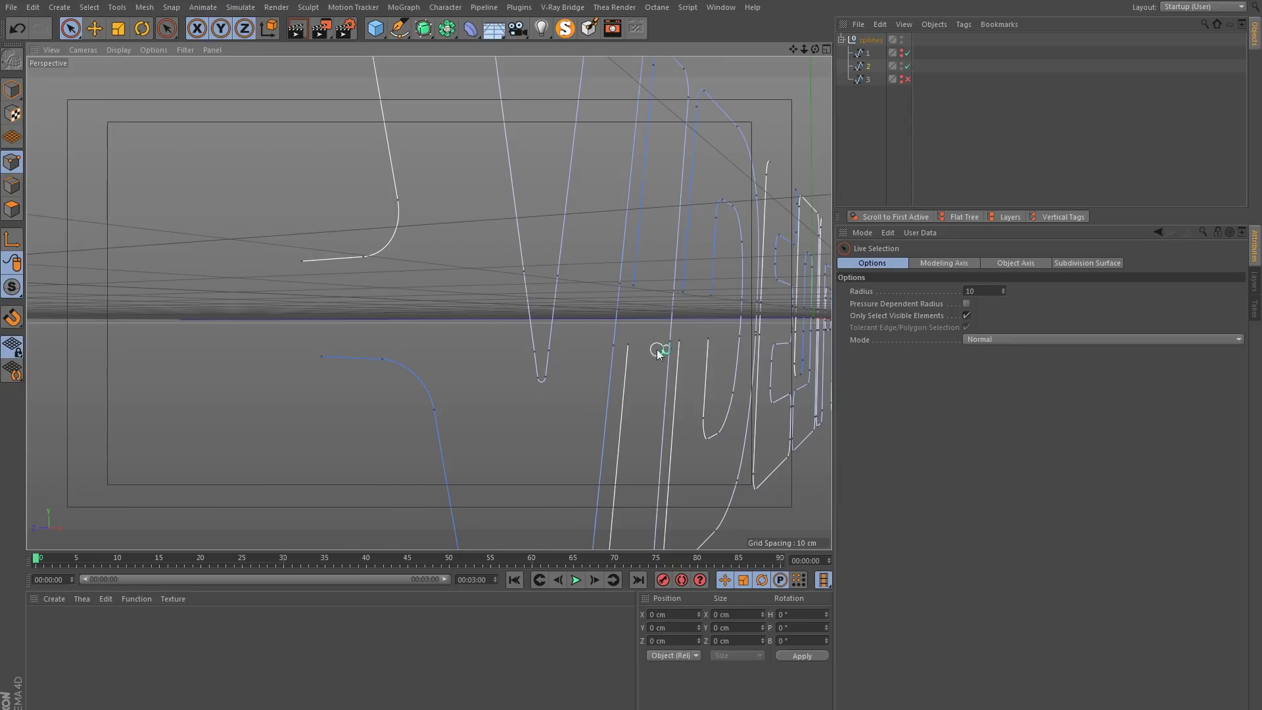
{"action": "left_click_drag", "start_coordinate": [653, 279], "coordinate": [439, 321], "text": "alt"}
{"action": "key", "text": "k"}
{"action": "key", "text": "k"}
{"action": "right_click_drag", "start_coordinate": [510, 376], "coordinate": [631, 336], "text": "alt"}
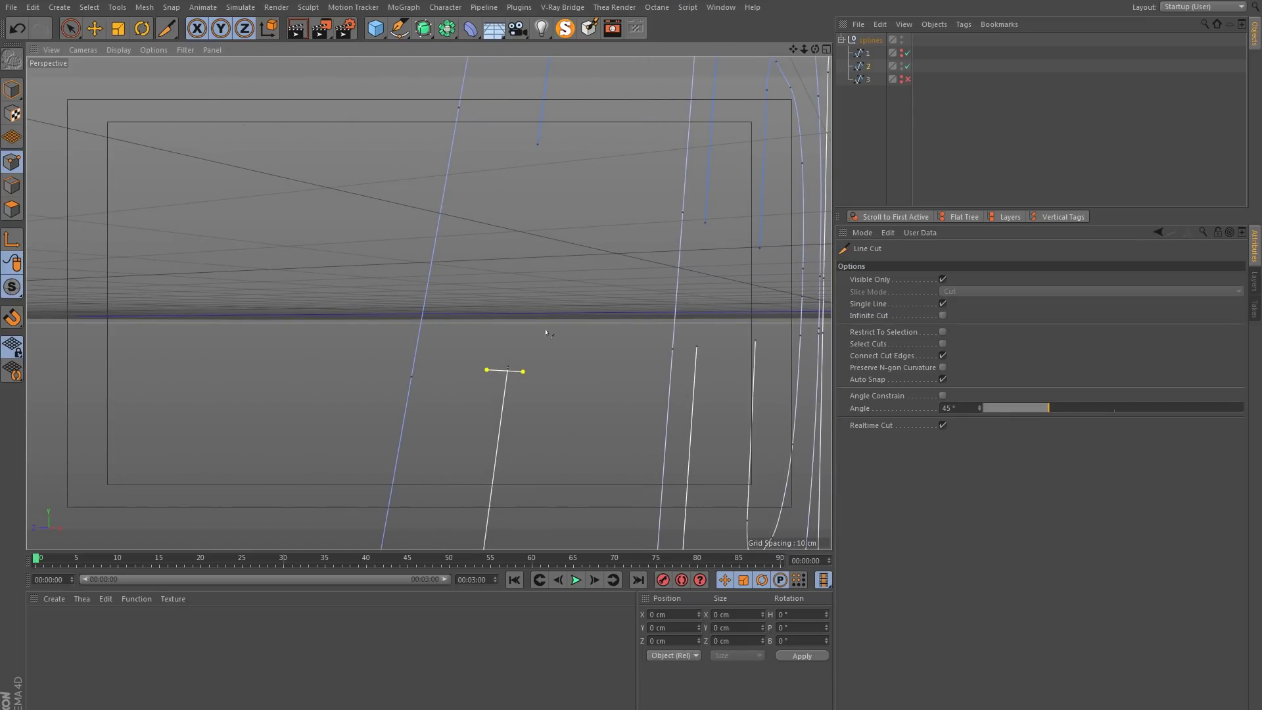
{"action": "scroll", "coordinate": [542, 203], "scroll_direction": "down", "scroll_amount": 10}
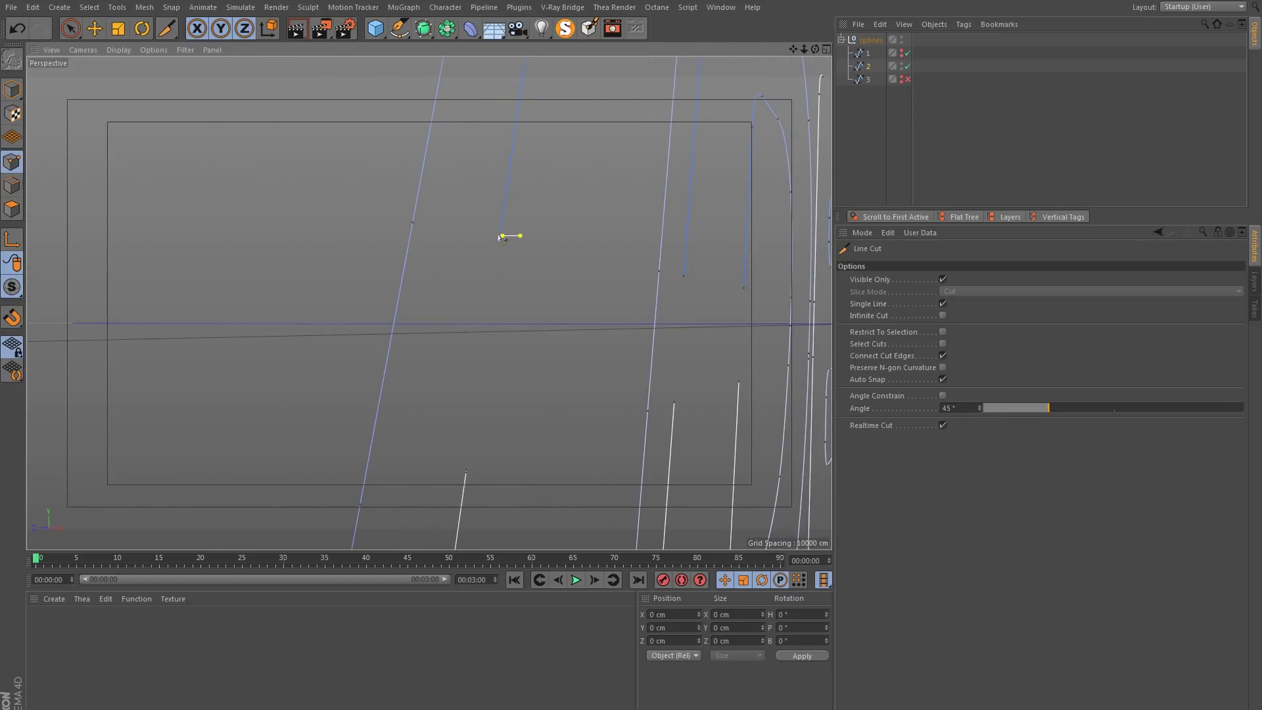
{"action": "scroll", "coordinate": [688, 383], "scroll_direction": "up", "scroll_amount": 10}
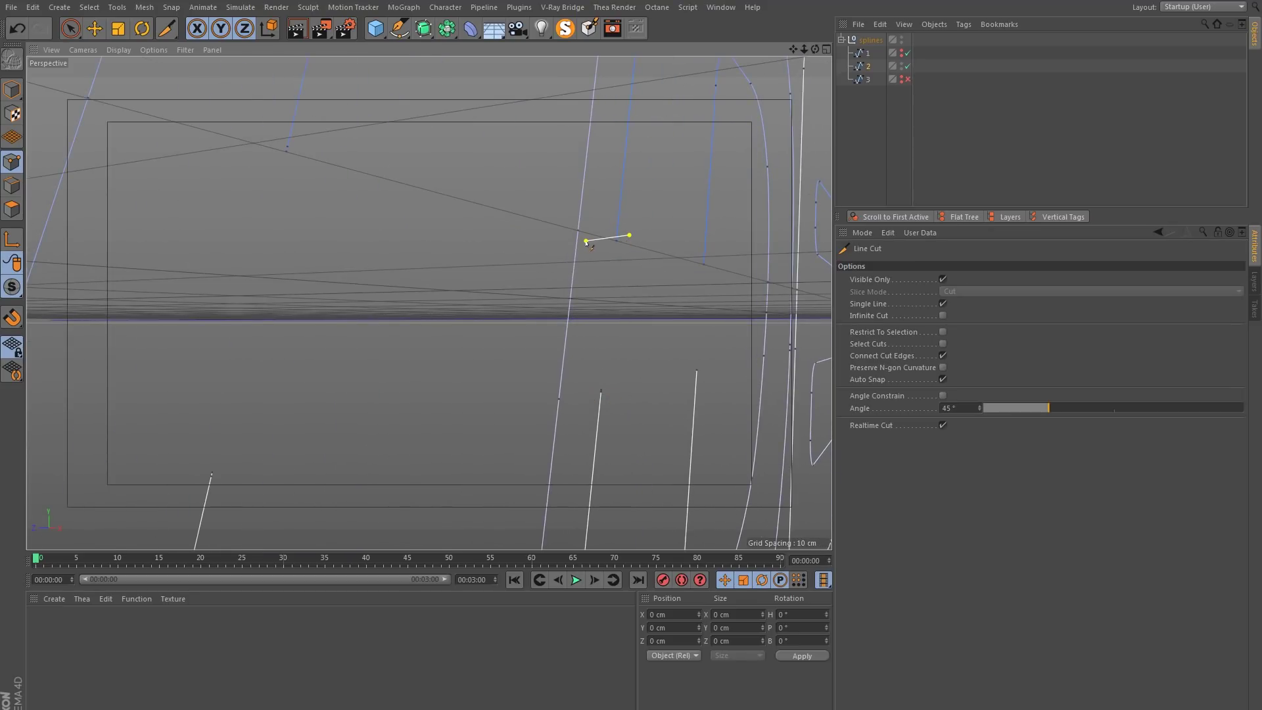
{"action": "middle_click_drag", "start_coordinate": [721, 384], "coordinate": [670, 370], "text": "alt"}
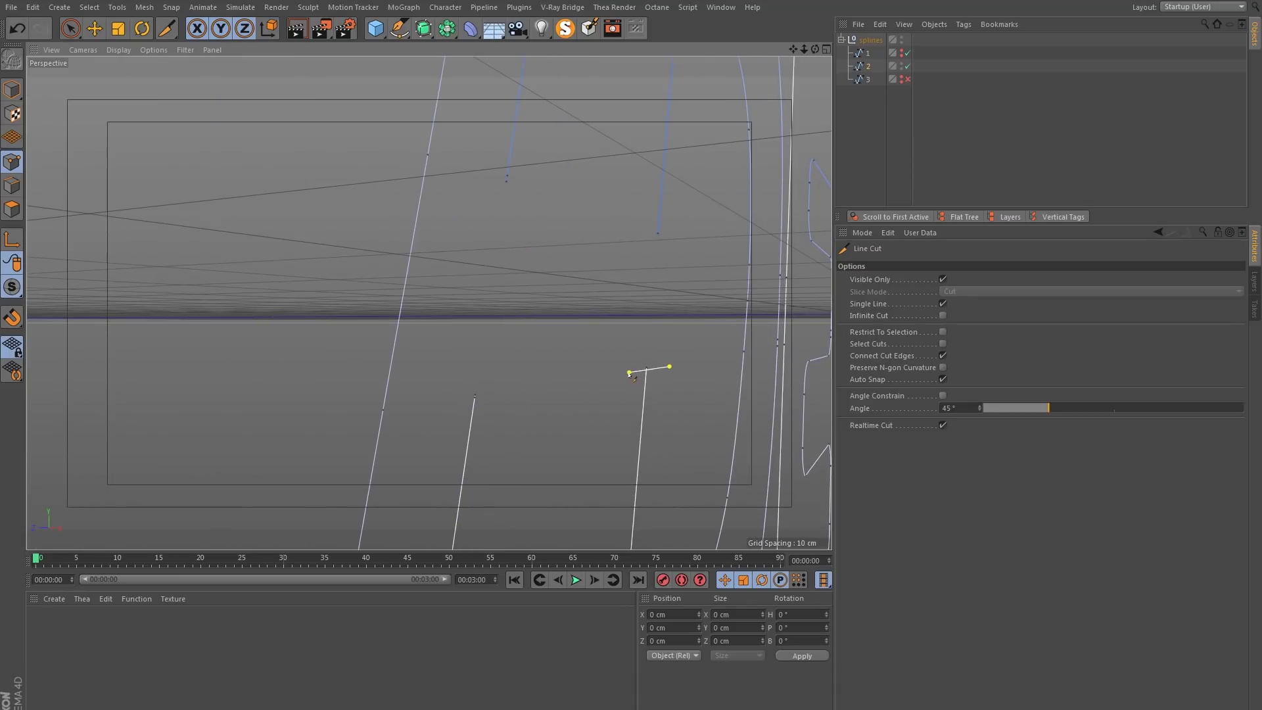
{"action": "left_click_drag", "start_coordinate": [679, 228], "coordinate": [641, 230]}
Select the six open end points of the I, outer D and inner D and set their Z position to 10 cm.
{"action": "key", "text": "space"}
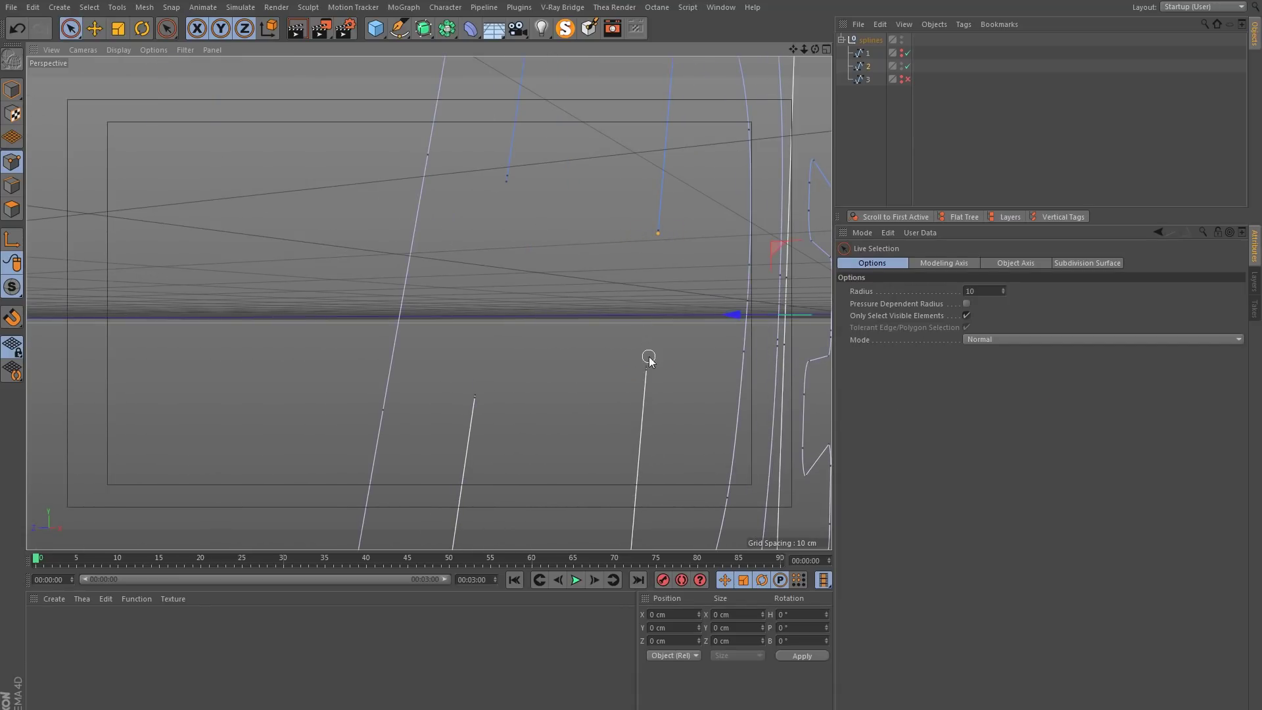
{"action": "left_click", "coordinate": [650, 366], "text": "shift"}
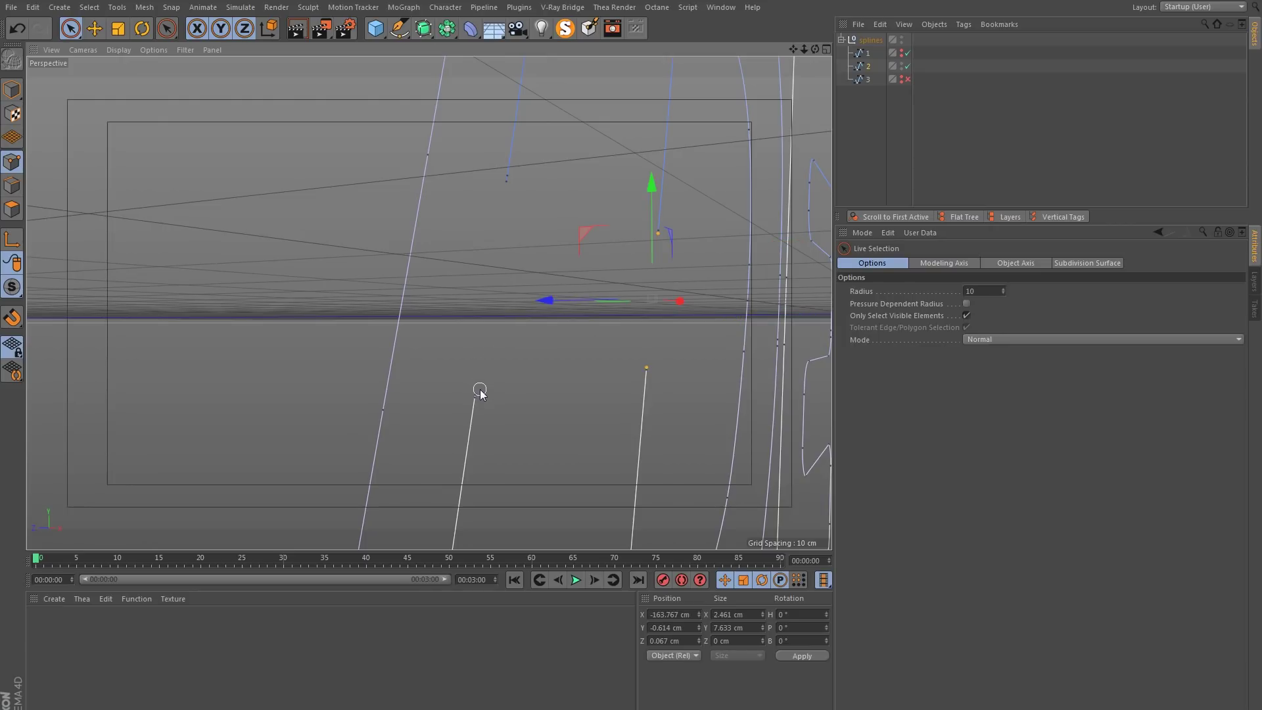
{"action": "mouse_move", "coordinate": [479, 394]}
{"action": "left_mouse_down", "text": "shift"}
{"action": "mouse_move", "coordinate": [519, 239]}
{"action": "mouse_move", "coordinate": [507, 184]}
{"action": "left_mouse_up", "text": "shift"}
{"action": "scroll", "coordinate": [520, 227], "scroll_direction": "down", "scroll_amount": 5}
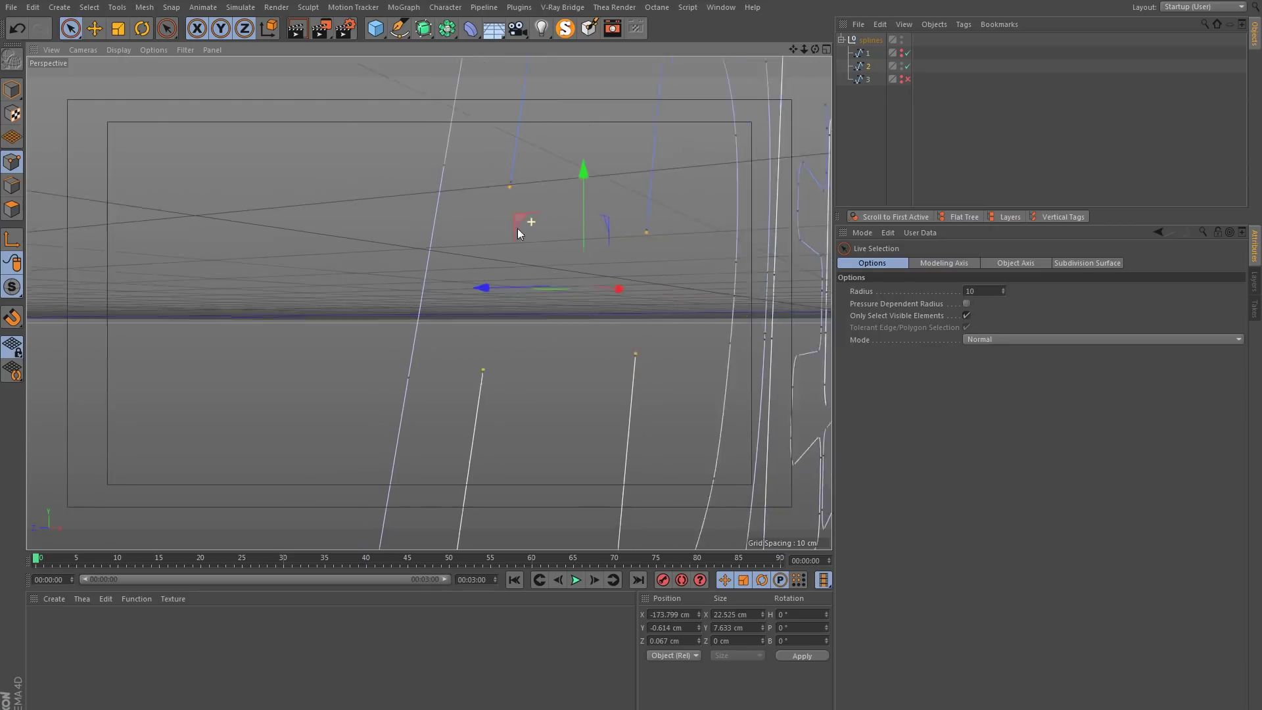
{"action": "scroll", "coordinate": [398, 270], "scroll_direction": "up", "scroll_amount": 5}
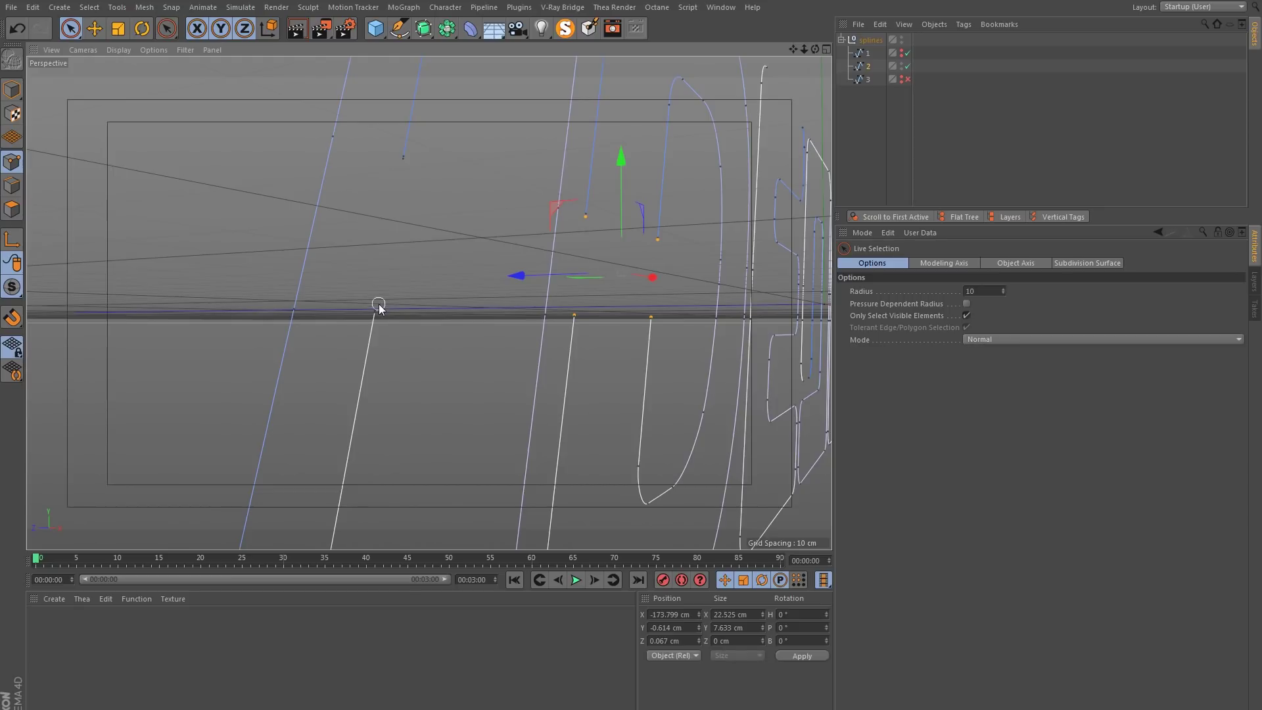
{"action": "left_click", "coordinate": [403, 160], "text": "shift"}
{"action": "left_click", "coordinate": [691, 640]}
{"action": "type", "text": "10"}
{"action": "key", "text": "Return"}
Chamfer the six corner points beside the gaps of the I, outer D and inner D outlines.
{"action": "left_click_drag", "start_coordinate": [515, 277], "coordinate": [442, 337], "text": "alt"}
{"action": "left_click", "coordinate": [351, 277]}
{"action": "left_click", "coordinate": [331, 359], "text": "shift"}
{"action": "left_click", "coordinate": [524, 260], "text": "shift"}
{"action": "left_click", "coordinate": [508, 328], "text": "shift"}
{"action": "left_click", "coordinate": [622, 250], "text": "shift"}
{"action": "left_click", "coordinate": [606, 312], "text": "shift"}
{"action": "left_click_drag", "start_coordinate": [606, 311], "coordinate": [599, 360], "text": "alt"}
{"action": "right_click", "coordinate": [598, 360]}
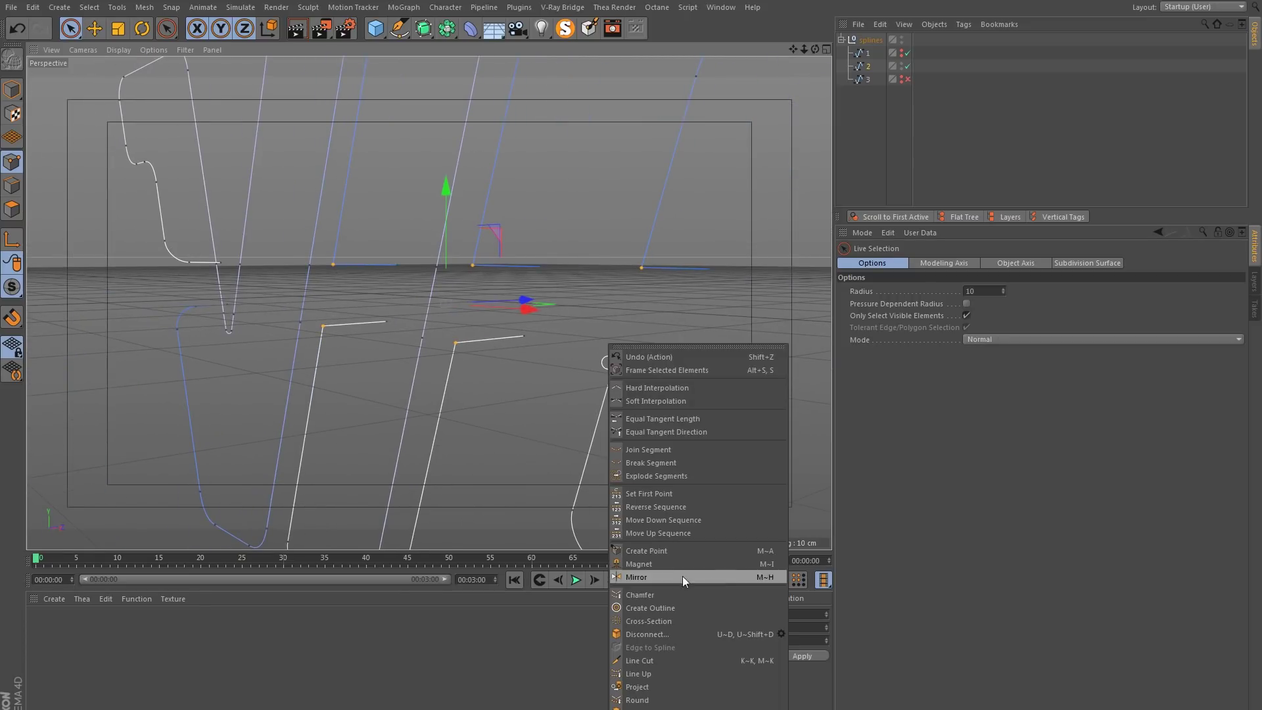
{"action": "left_click", "coordinate": [663, 593]}
{"action": "left_click", "coordinate": [869, 342]}
{"action": "key", "text": "space"}
Hide spline 2, show spline 3 in its place and select spline 3.
{"action": "mouse_move", "coordinate": [581, 293]}
{"action": "left_mouse_down", "text": "alt"}
{"action": "mouse_move", "coordinate": [487, 303]}
{"action": "mouse_move", "coordinate": [586, 304]}
{"action": "left_mouse_up", "text": "alt"}
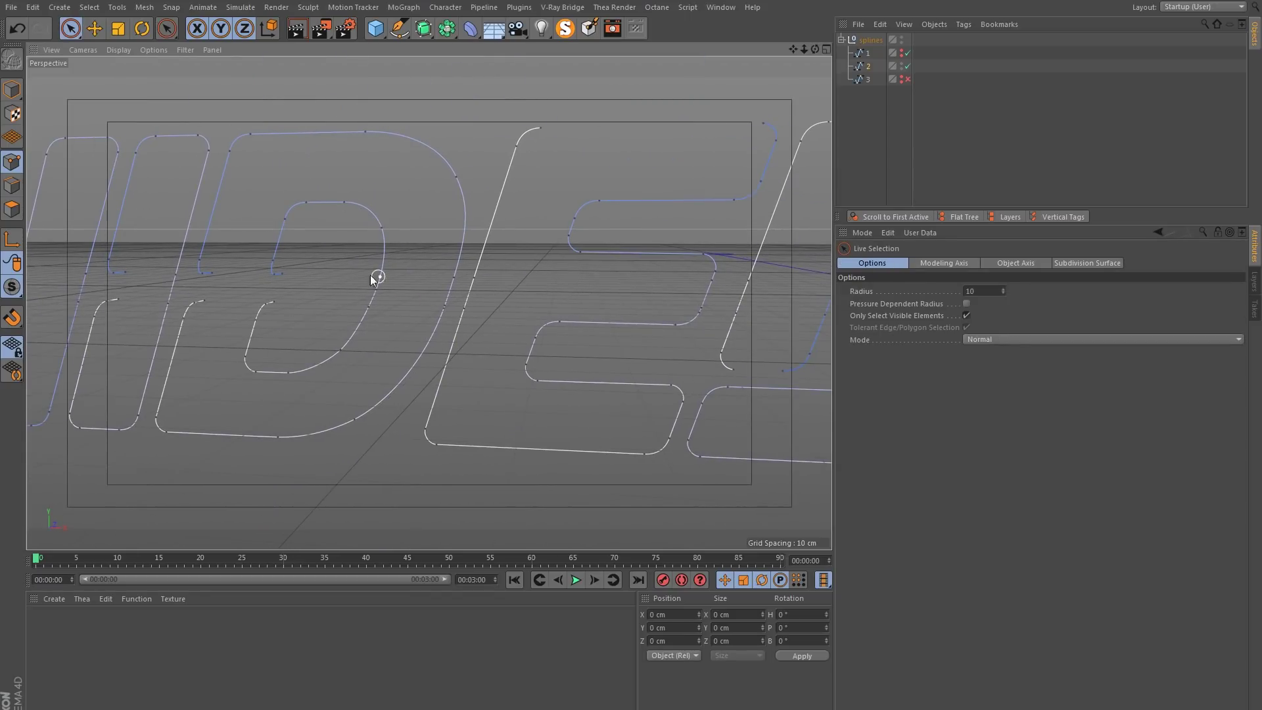
{"action": "left_click_drag", "start_coordinate": [345, 267], "coordinate": [367, 290], "text": "alt"}
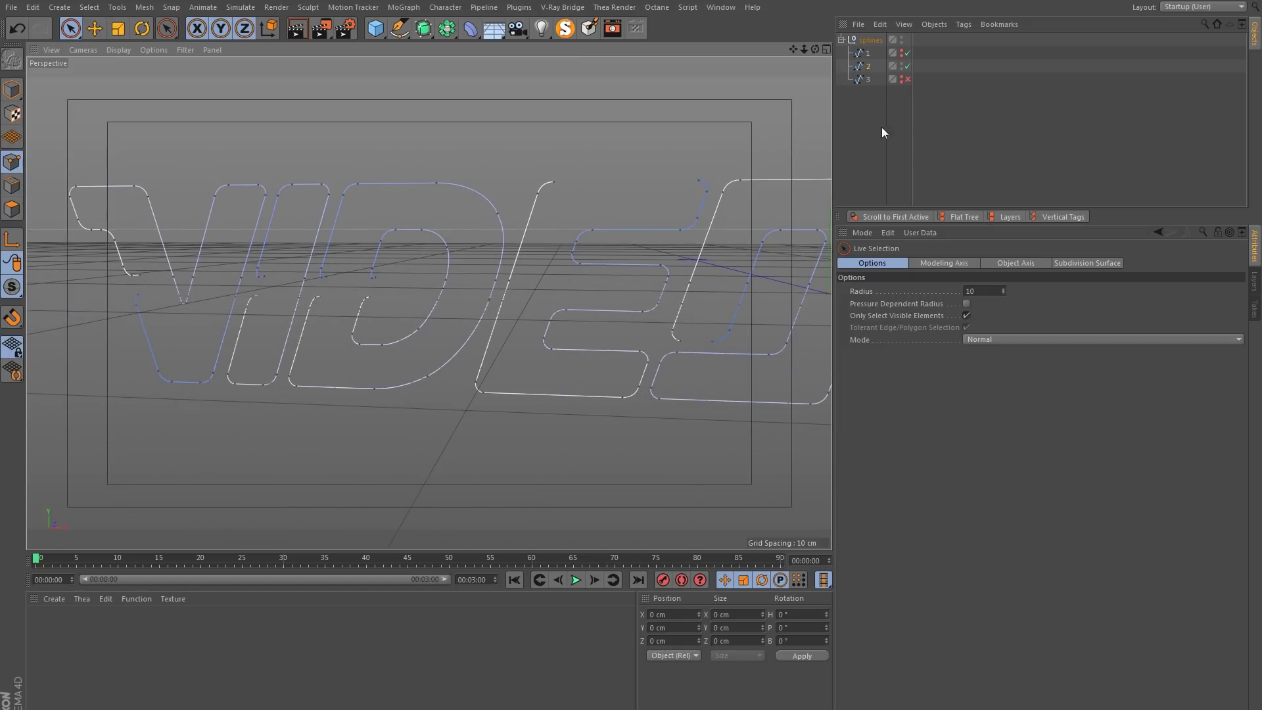
{"action": "left_click", "coordinate": [901, 64]}
{"action": "left_click", "coordinate": [902, 77]}
{"action": "left_click", "coordinate": [867, 79]}
{"action": "left_click_drag", "start_coordinate": [361, 309], "coordinate": [567, 314], "text": "alt"}
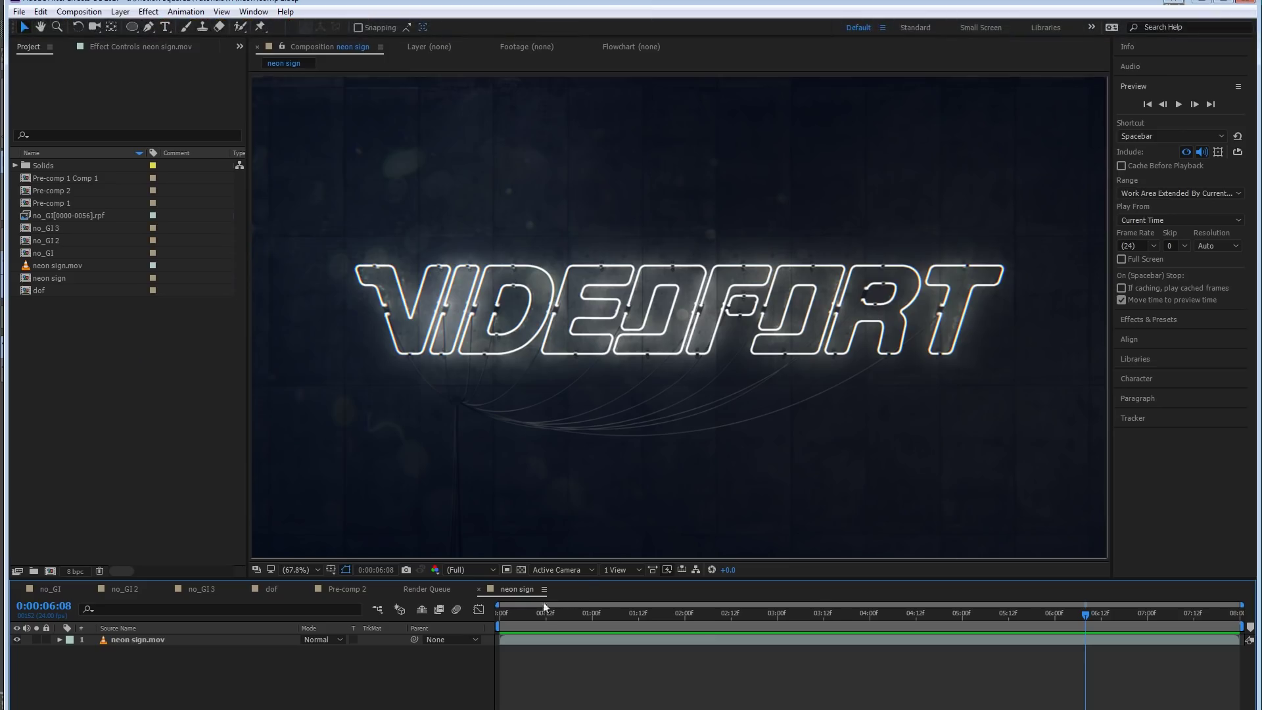
Switch to After Effects and scrub through the neon sign composition to examine the rendered tubes and their bent ends.
{"action": "mouse_move", "coordinate": [544, 607]}
{"action": "left_mouse_down"}
{"action": "mouse_move", "coordinate": [499, 617]}
{"action": "mouse_move", "coordinate": [674, 600]}
{"action": "mouse_move", "coordinate": [621, 599]}
{"action": "mouse_move", "coordinate": [740, 605]}
{"action": "mouse_move", "coordinate": [545, 590]}
{"action": "left_mouse_up"}
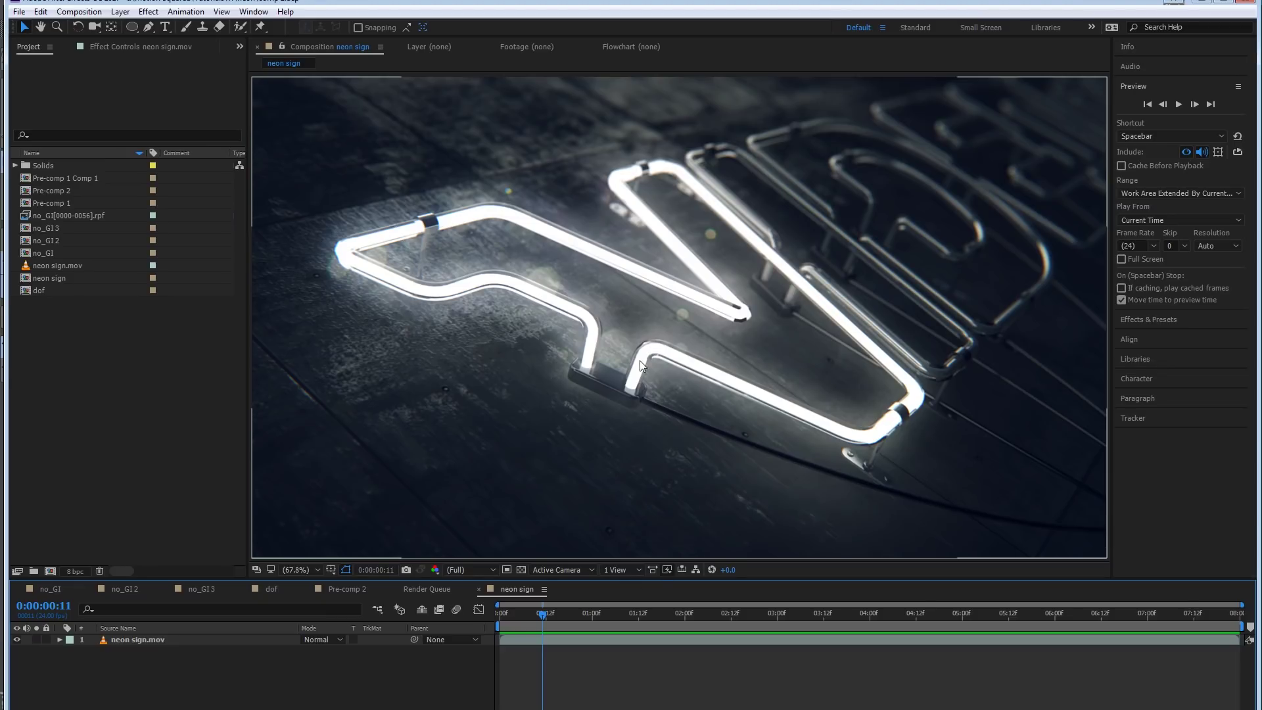
{"action": "left_click_drag", "start_coordinate": [543, 613], "coordinate": [759, 618]}
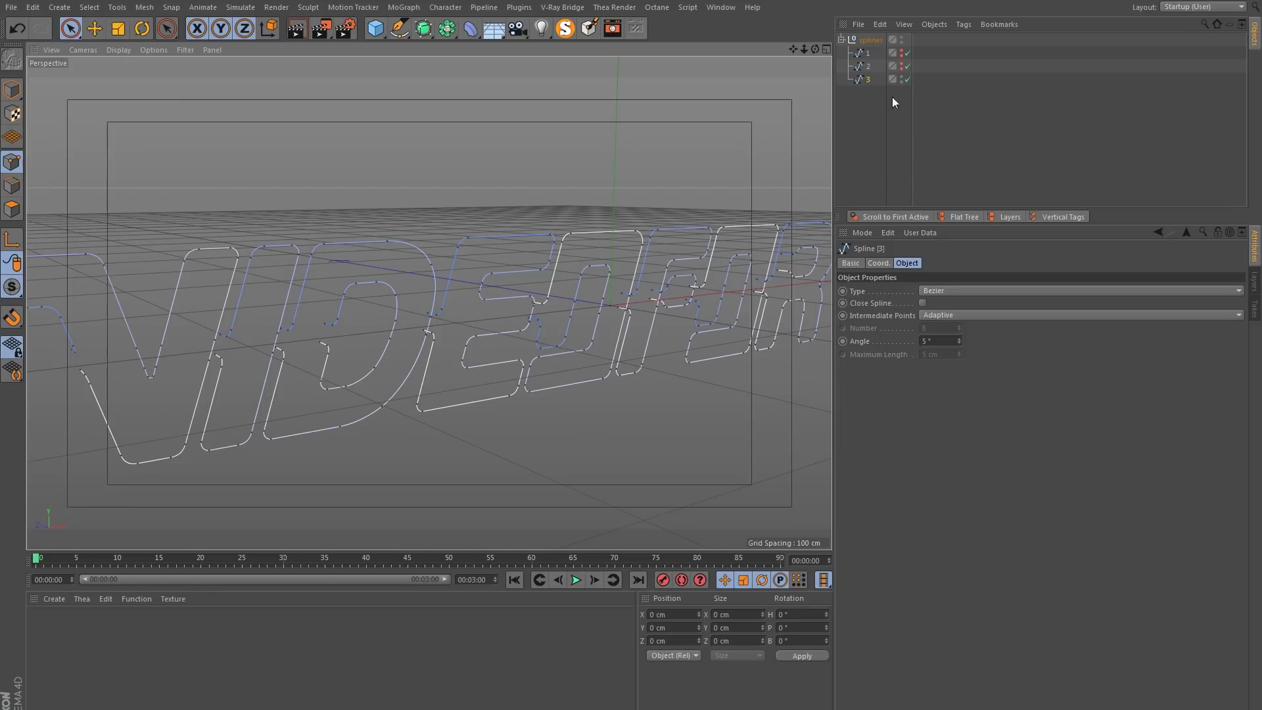
Back in Cinema 4D, duplicate spline 3 outside the splines group, rename the copy "final all" and hide the original.
{"action": "left_click_drag", "start_coordinate": [866, 79], "coordinate": [863, 93], "text": "ctrl"}
{"action": "double_click", "coordinate": [863, 93]}
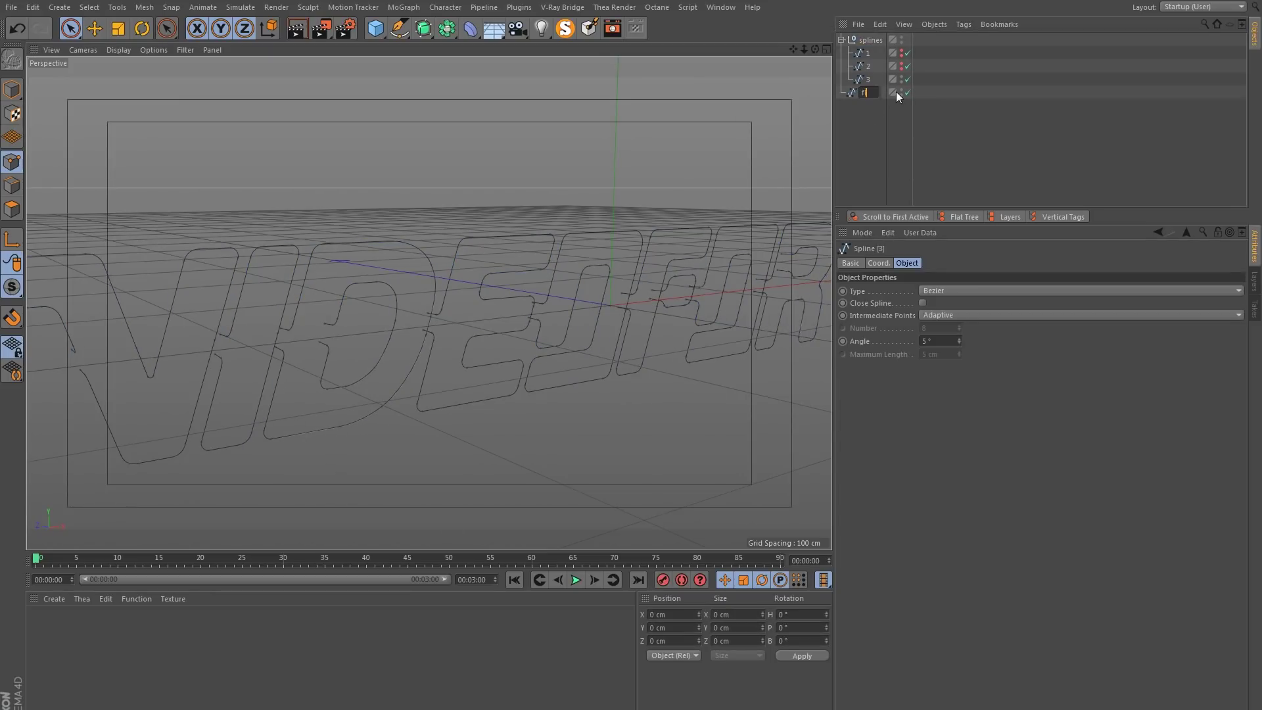
{"action": "type", "text": "final all"}
{"action": "key", "text": "Return"}
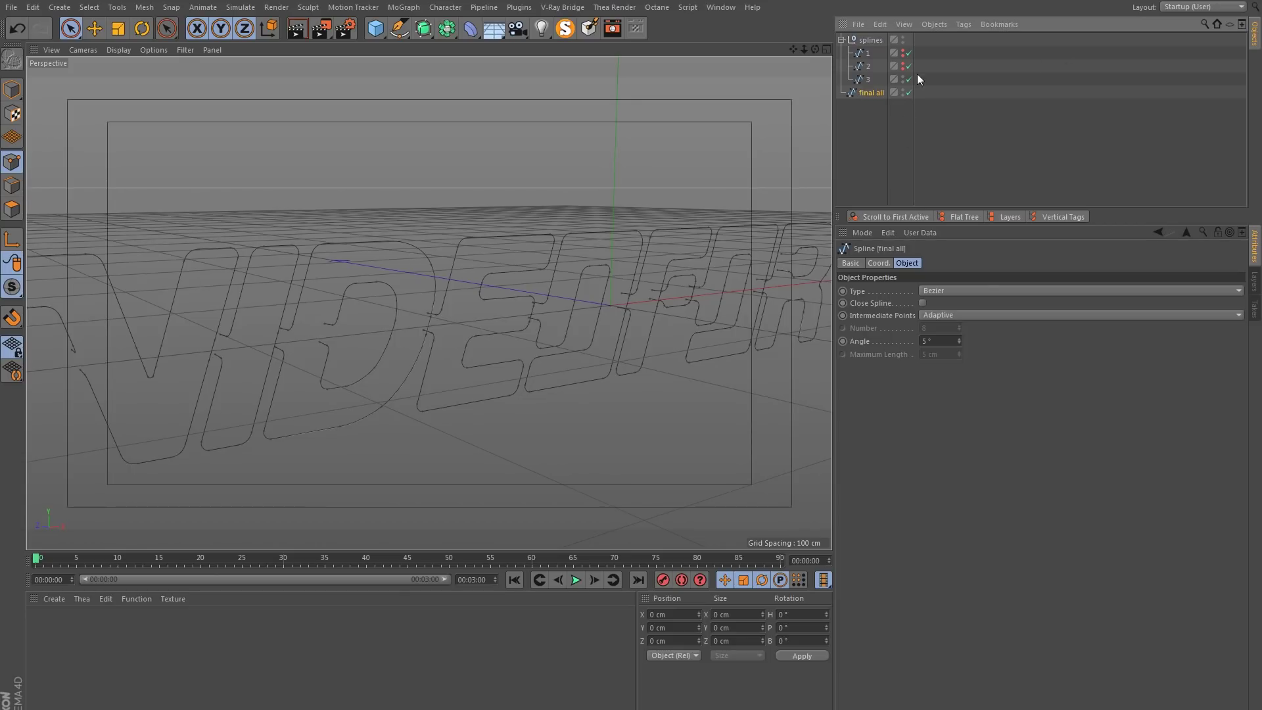
{"action": "left_click", "coordinate": [905, 80]}
Select all points of the V outline in the final all spline and split them into a separate spline.
{"action": "left_click_drag", "start_coordinate": [572, 158], "coordinate": [317, 211], "text": "alt"}
{"action": "left_click_drag", "start_coordinate": [207, 271], "coordinate": [316, 239], "text": "alt"}
{"action": "left_click", "coordinate": [282, 238]}
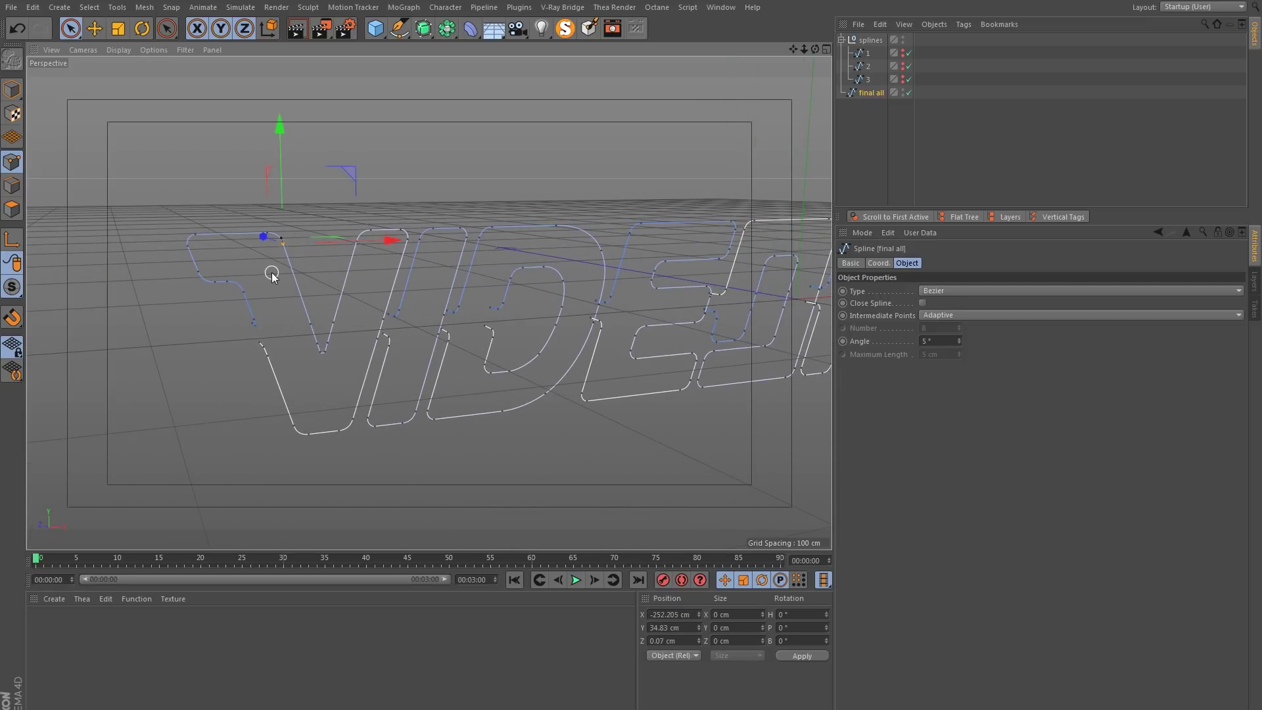
{"action": "key", "text": "ctrl+a"}
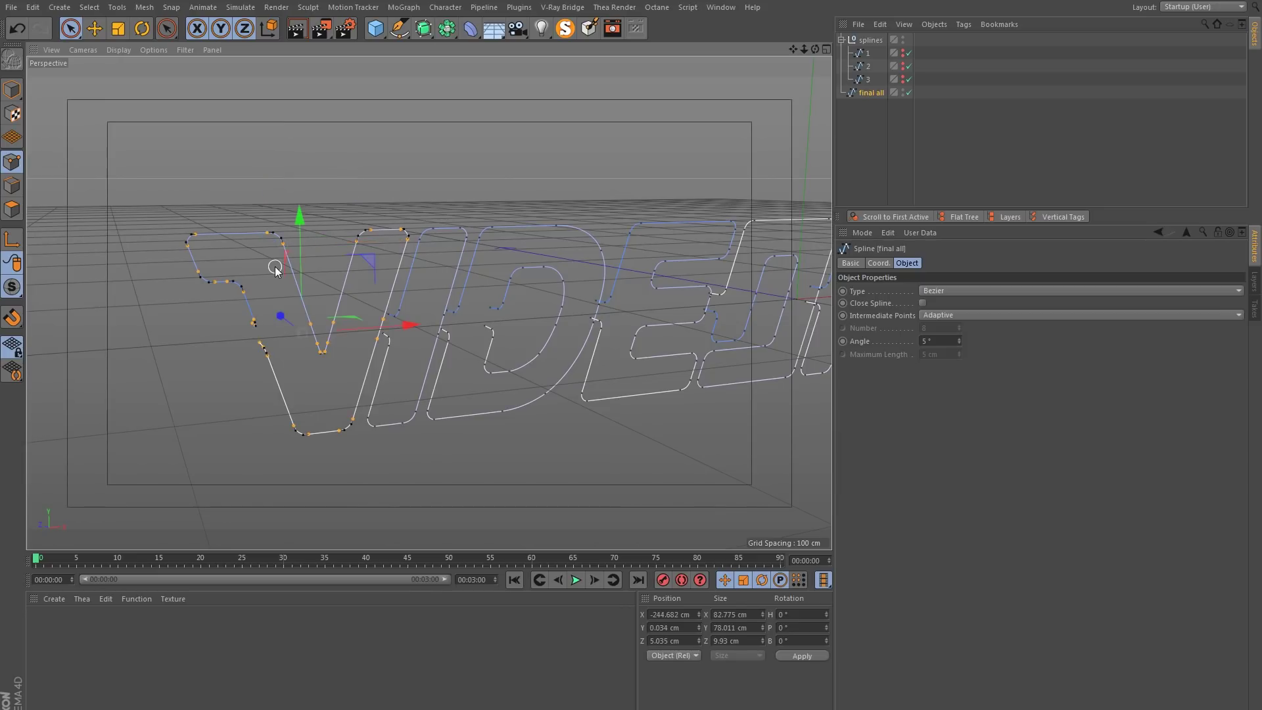
{"action": "left_click_drag", "start_coordinate": [408, 324], "coordinate": [388, 328]}
{"action": "key", "text": "ctrl+z"}
{"action": "right_click", "coordinate": [343, 238]}
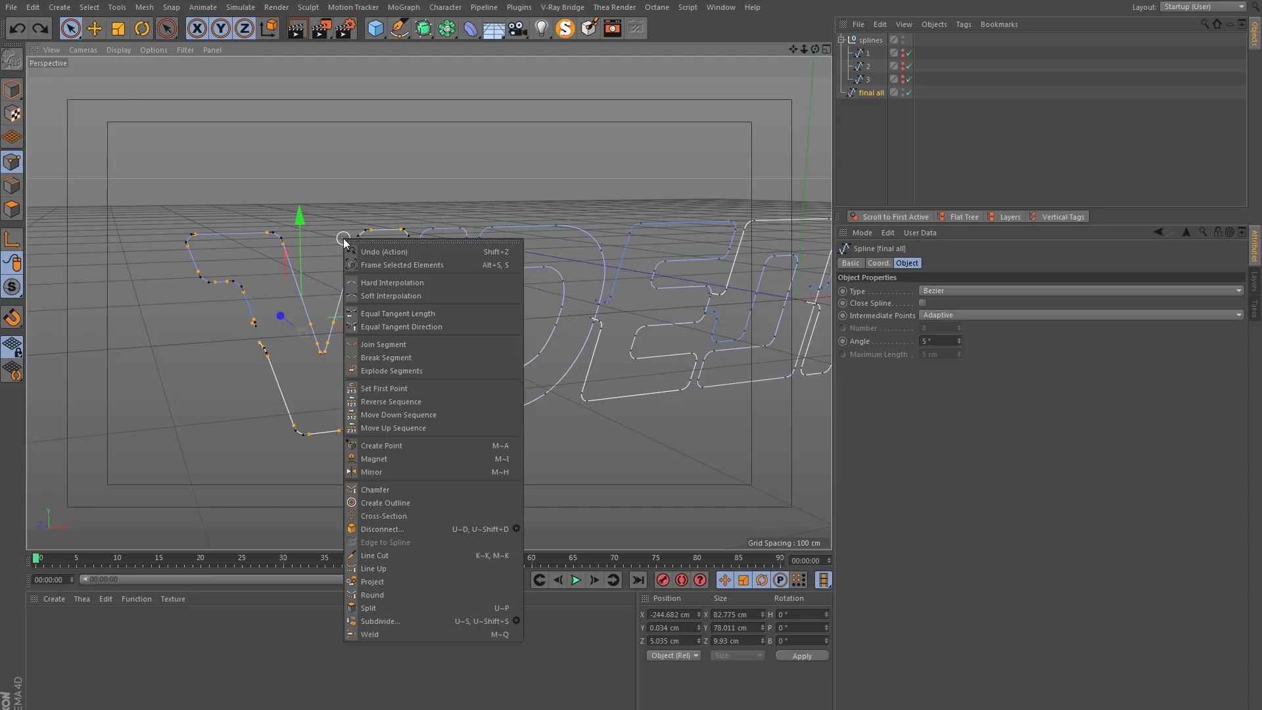
{"action": "left_click", "coordinate": [385, 608]}
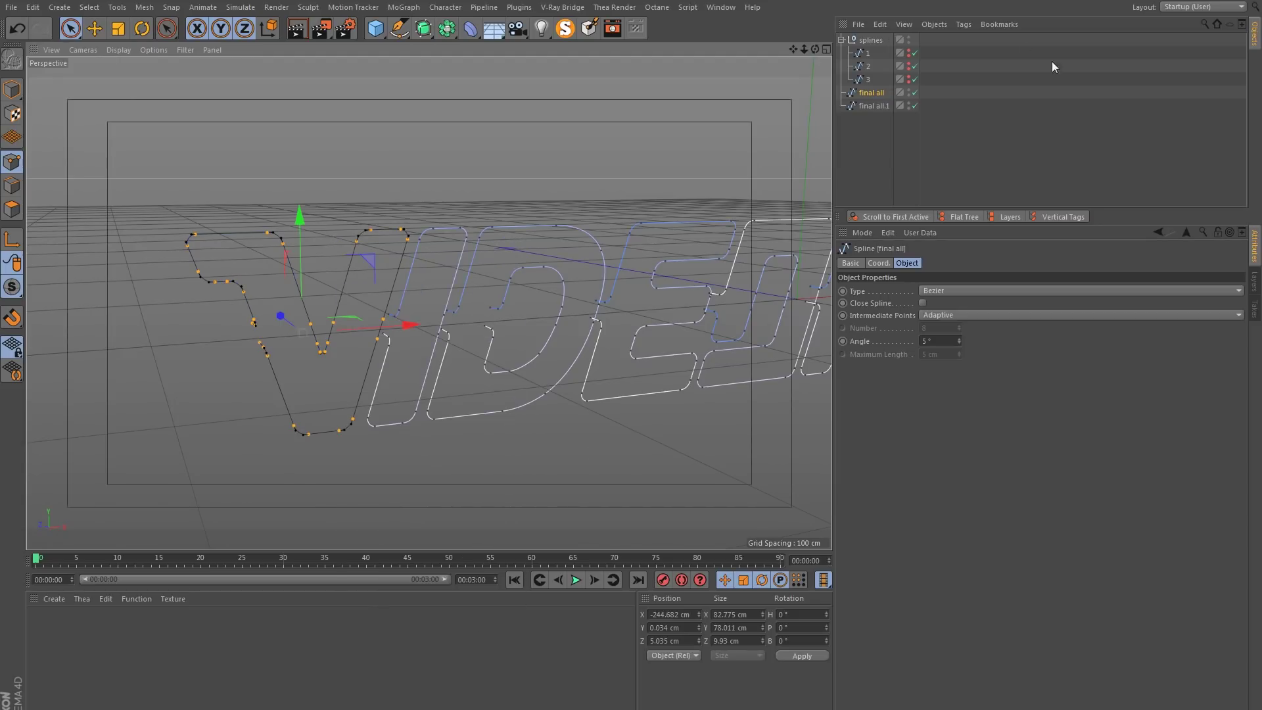
Try moving the split V spline as a whole object, undo the move, and return to point editing on final all.
{"action": "left_click", "coordinate": [860, 108]}
{"action": "left_click", "coordinate": [12, 89]}
{"action": "left_click_drag", "start_coordinate": [801, 204], "coordinate": [777, 146]}
{"action": "key", "text": "ctrl+z"}
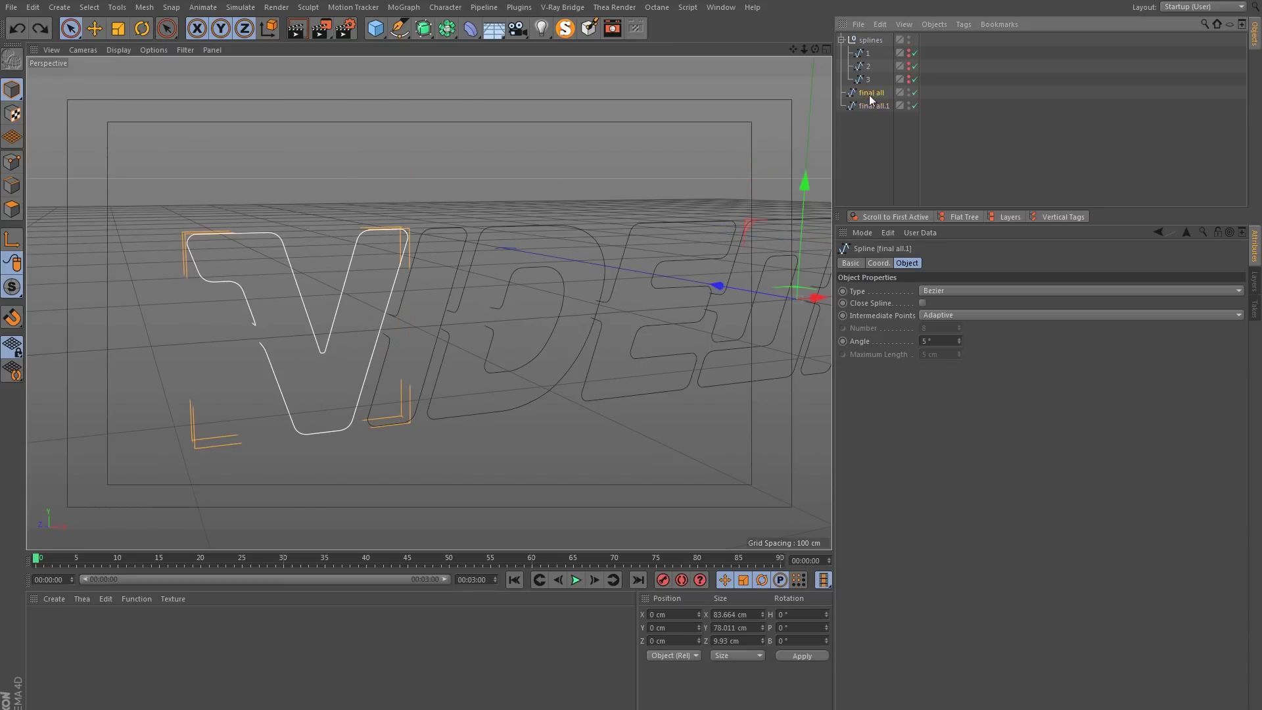
{"action": "left_click", "coordinate": [472, 301]}
{"action": "left_click", "coordinate": [12, 161]}
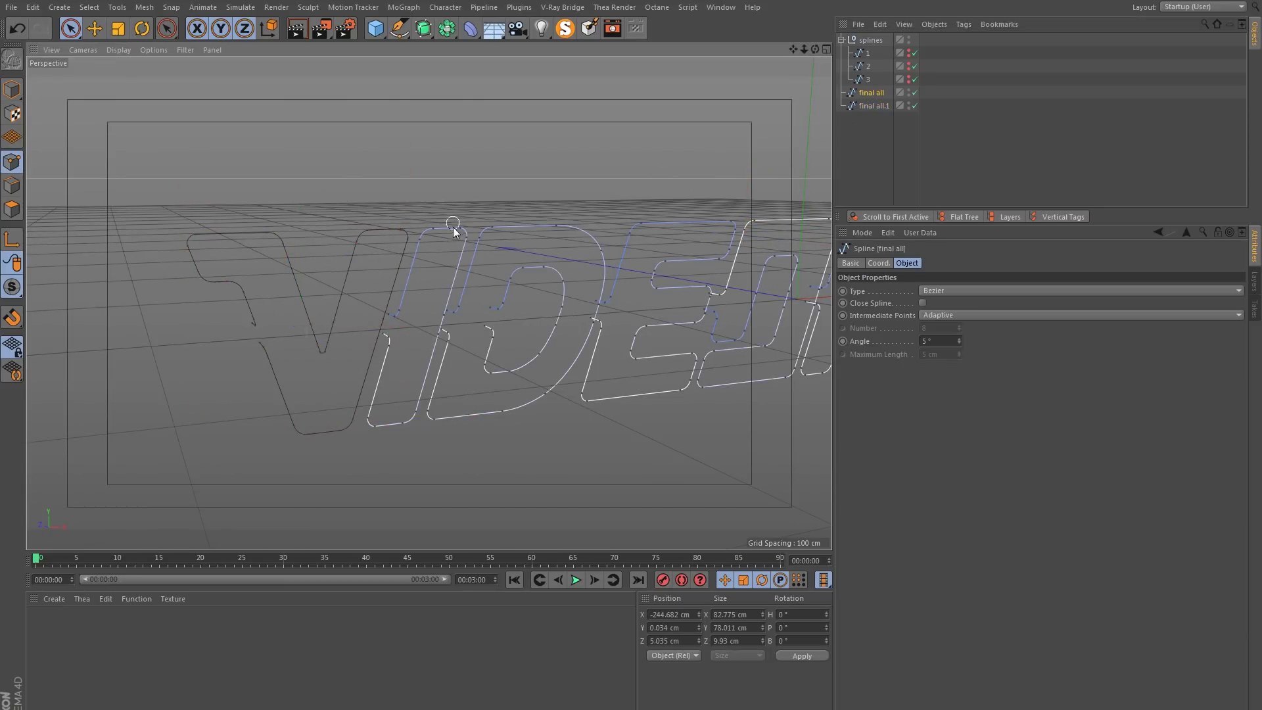
Select all points of the I outline in the final all spline and split them into a separate spline.
{"action": "left_click", "coordinate": [458, 229]}
{"action": "double_click", "coordinate": [459, 214]}
{"action": "right_click", "coordinate": [459, 223]}
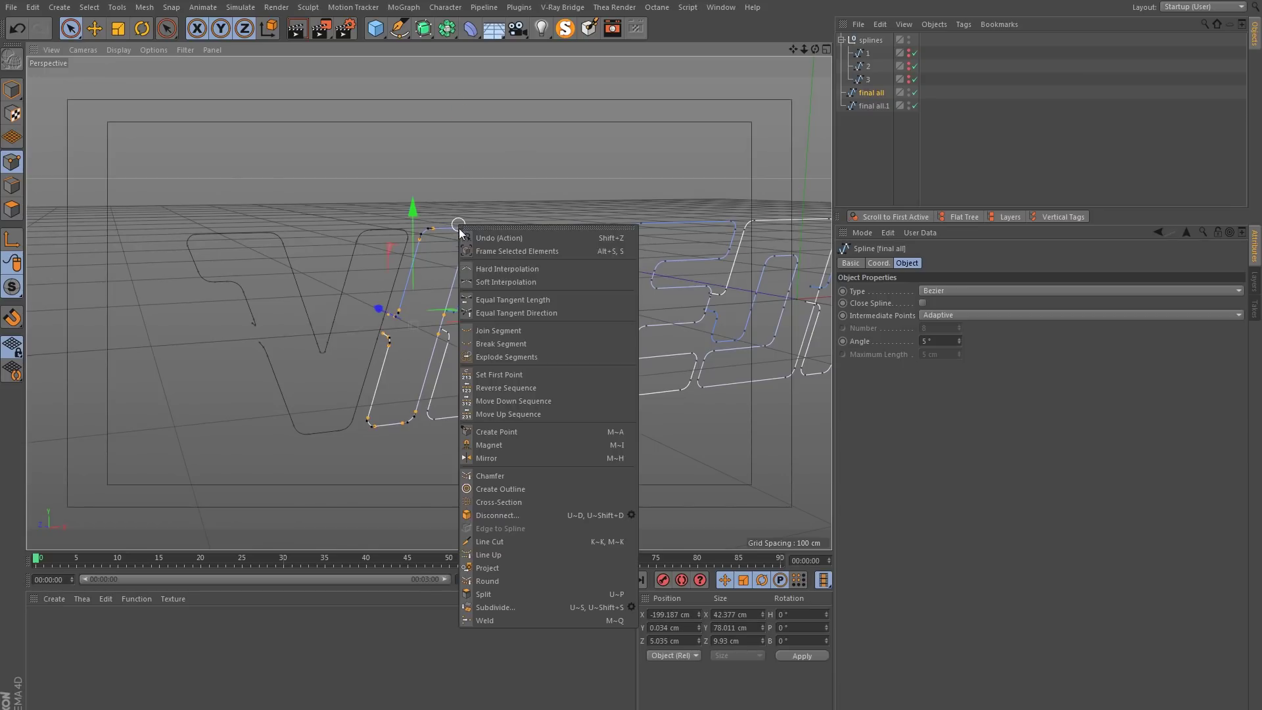
{"action": "left_click", "coordinate": [497, 593]}
Select both the outer and inner D outlines in final all and split them together into one separate spline.
{"action": "left_click", "coordinate": [543, 265]}
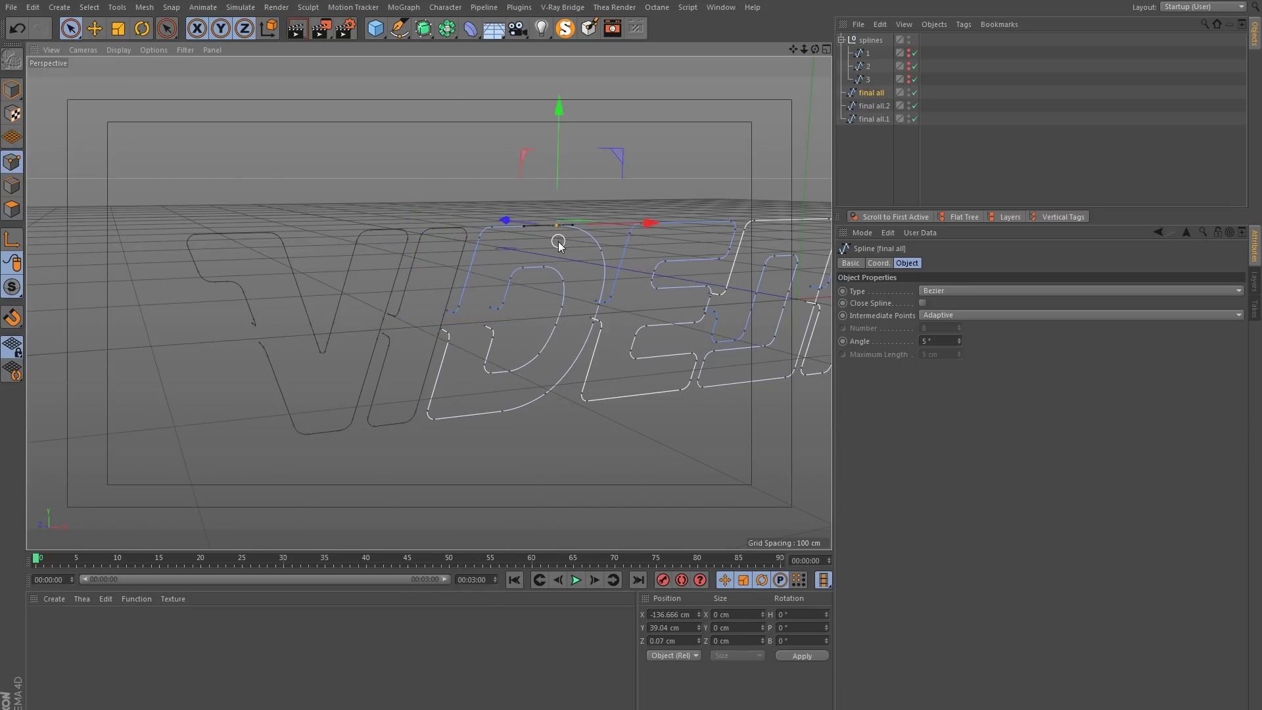
{"action": "left_click", "coordinate": [555, 235], "text": "shift"}
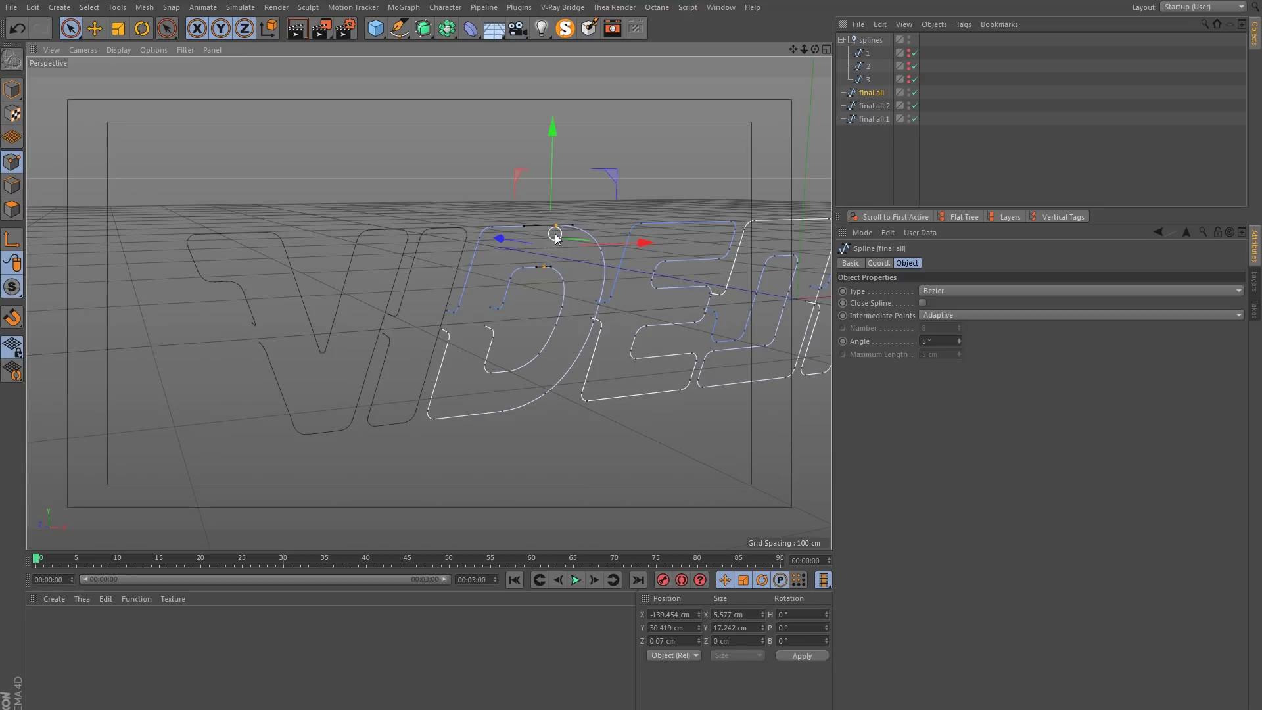
{"action": "right_click", "coordinate": [555, 225]}
{"action": "left_click", "coordinate": [618, 596]}
Delete the D points from final all and split the outlines of the remaining letters E, O, F, O, R and T into separate splines.
{"action": "middle_click_drag", "start_coordinate": [681, 355], "coordinate": [502, 388], "text": "alt"}
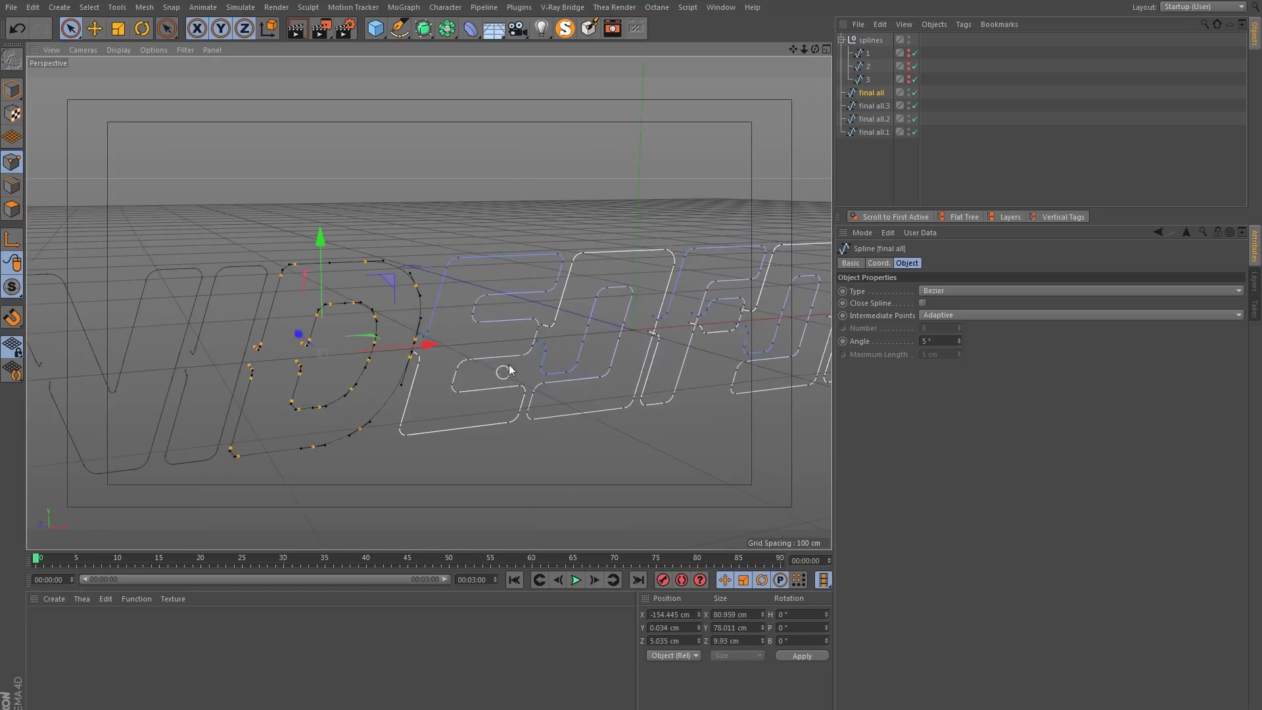
{"action": "left_click_drag", "start_coordinate": [502, 388], "coordinate": [502, 257], "text": "alt"}
{"action": "key", "text": "Delete"}
{"action": "left_click", "coordinate": [481, 296]}
{"action": "right_click", "coordinate": [483, 297]}
{"action": "left_click", "coordinate": [537, 666]}
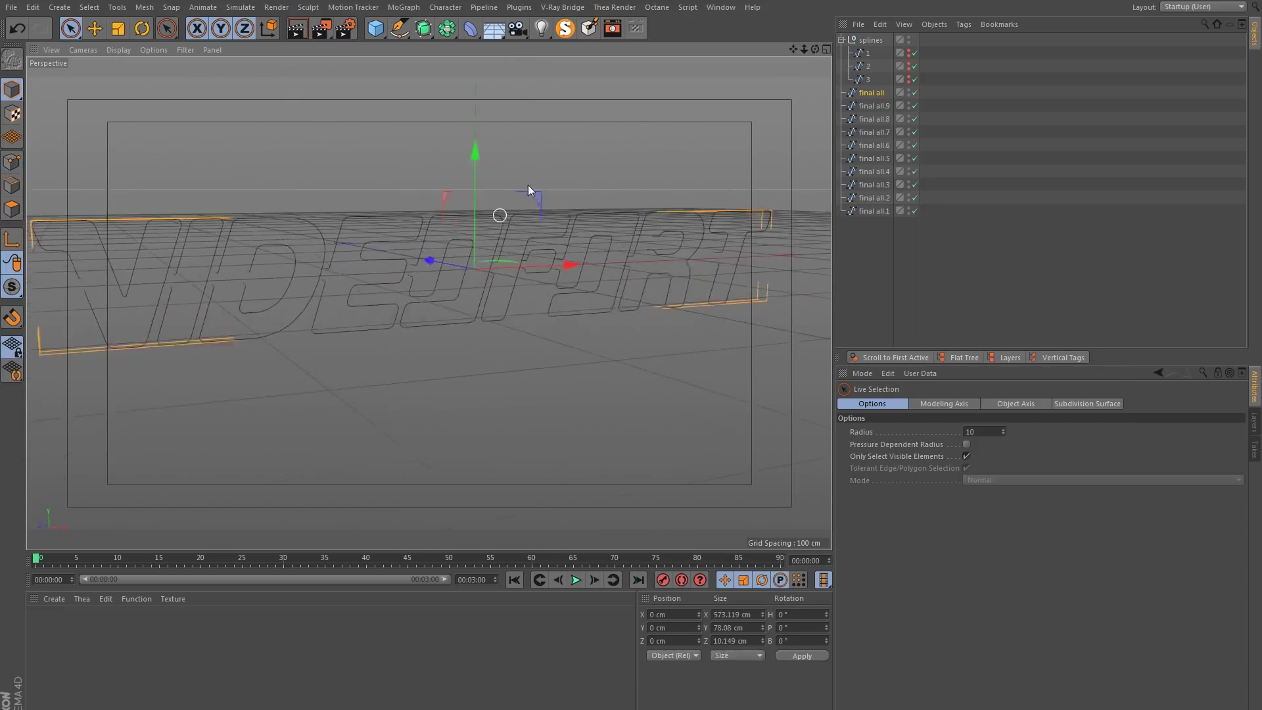
Raise the final all spline about 105 cm above the separated letters.
{"action": "left_click_drag", "start_coordinate": [527, 184], "coordinate": [539, 333], "text": "alt"}
{"action": "left_click", "coordinate": [839, 89]}
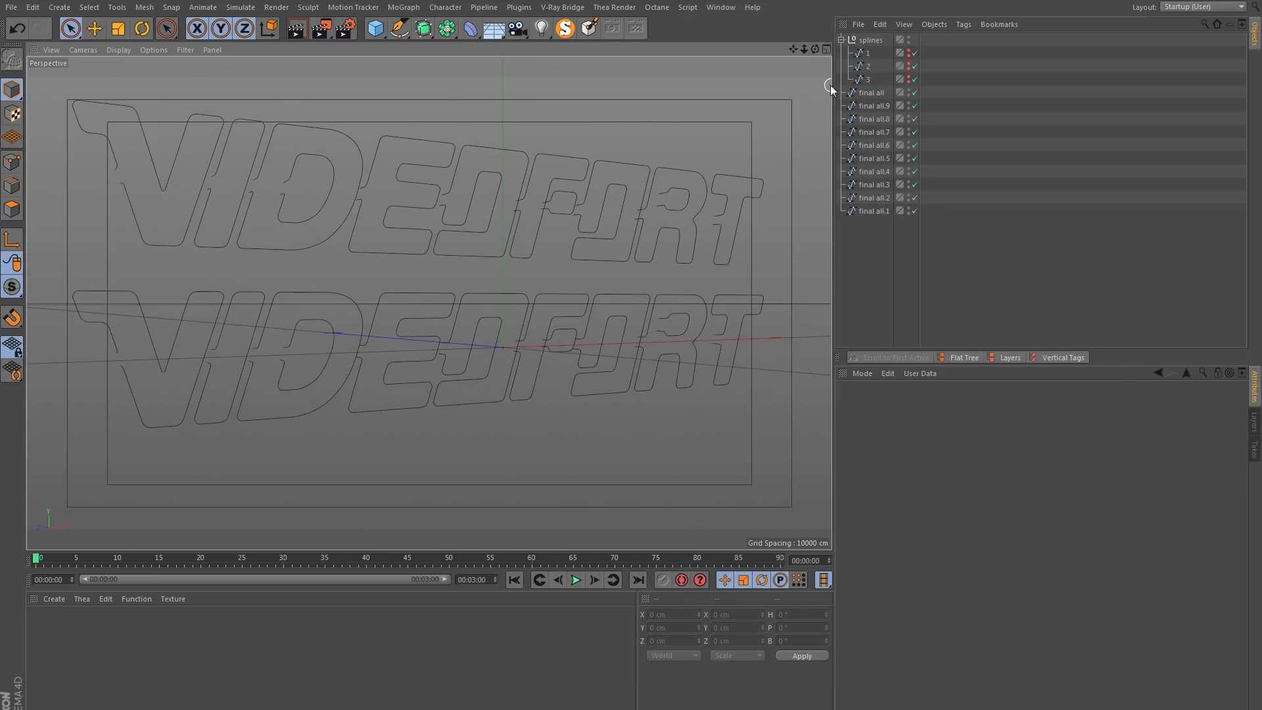
{"action": "left_click", "coordinate": [877, 96]}
{"action": "mouse_move", "coordinate": [501, 135]}
{"action": "left_mouse_down"}
{"action": "mouse_move", "coordinate": [494, 146]}
{"action": "mouse_move", "coordinate": [487, 133]}
{"action": "mouse_move", "coordinate": [474, 171]}
{"action": "mouse_move", "coordinate": [479, 133]}
{"action": "left_mouse_up"}
Go through the split splines from final all.9 to final all.2 to identify the letter each one contains.
{"action": "left_click", "coordinate": [869, 105]}
{"action": "left_click", "coordinate": [872, 119]}
{"action": "left_click", "coordinate": [872, 132]}
{"action": "left_click", "coordinate": [873, 145]}
{"action": "left_click", "coordinate": [874, 159]}
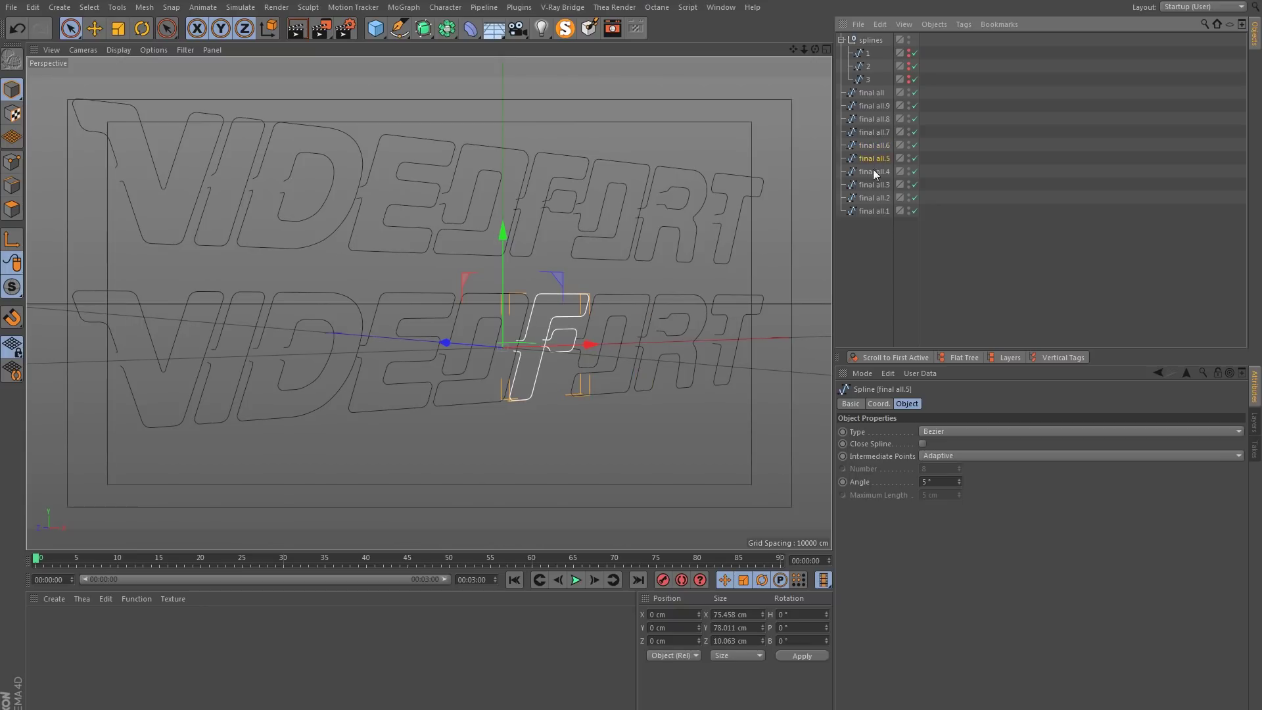
{"action": "left_click", "coordinate": [873, 173]}
{"action": "left_click", "coordinate": [874, 184]}
{"action": "left_click", "coordinate": [870, 197]}
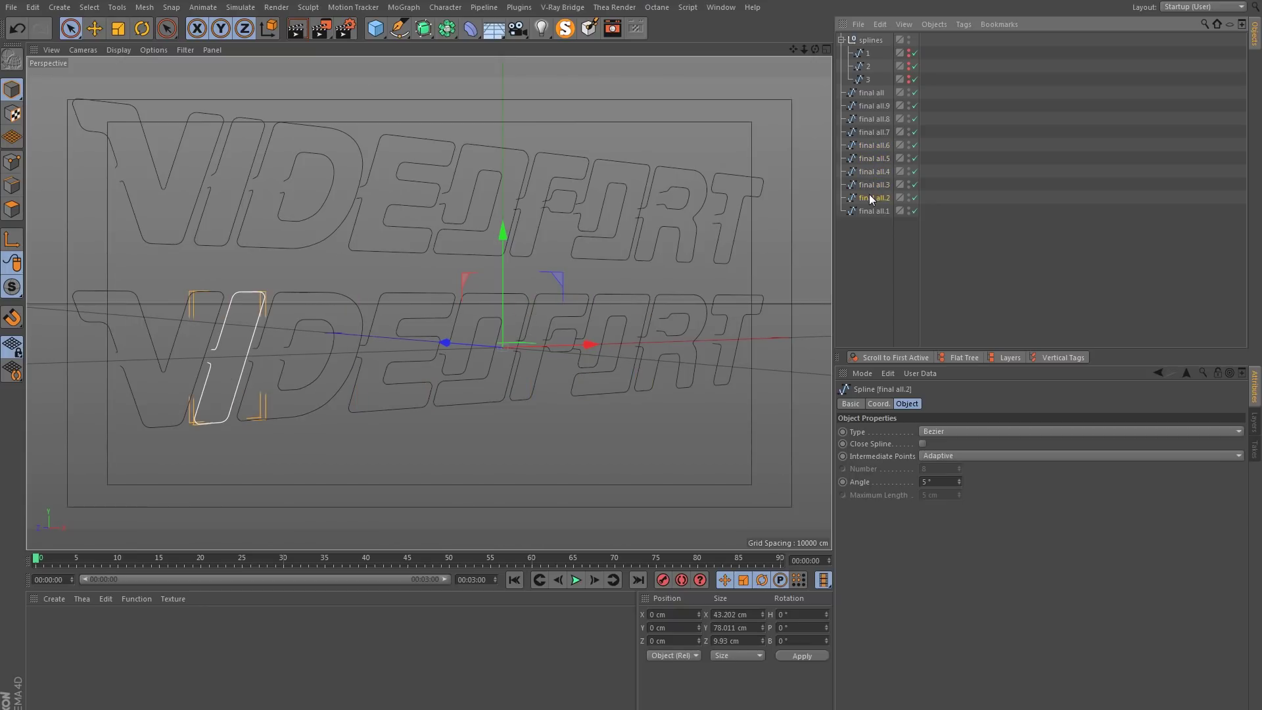
Rename the V outline's spline as v and the I outline's spline as i.
{"action": "double_click", "coordinate": [870, 209]}
{"action": "type", "text": "v"}
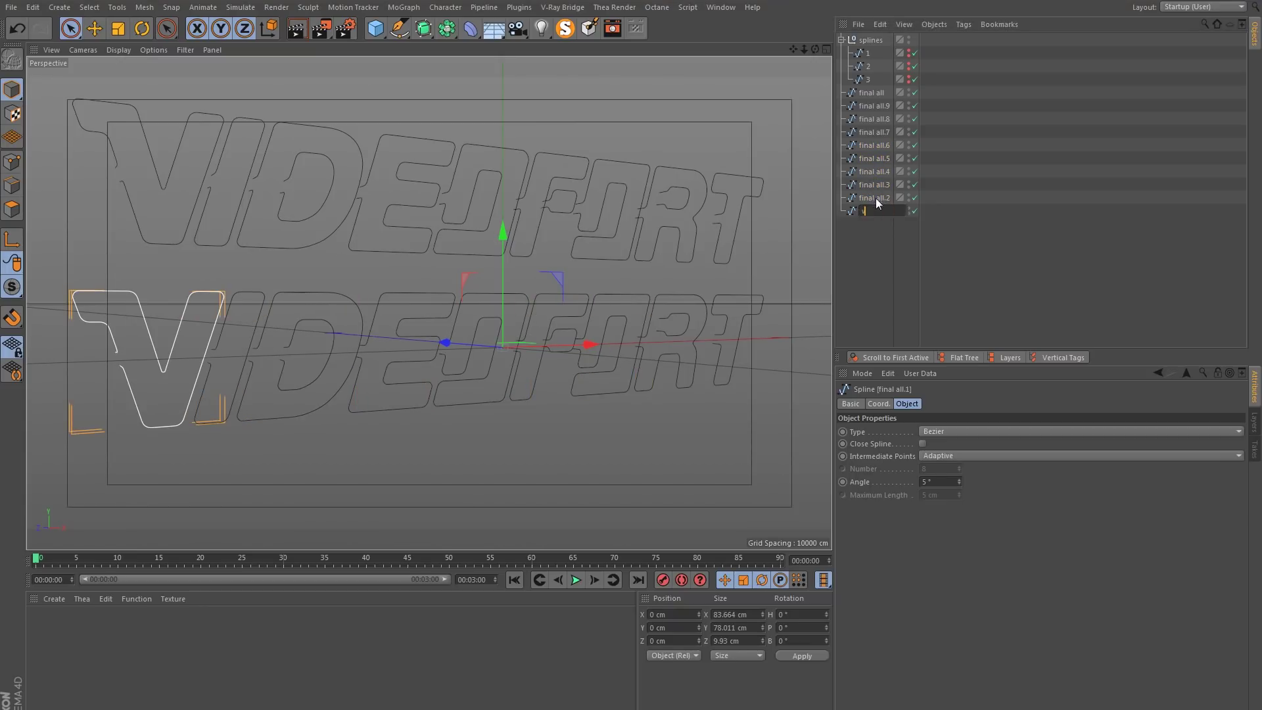
{"action": "key", "text": "Return"}
{"action": "left_click", "coordinate": [877, 196]}
{"action": "double_click", "coordinate": [876, 196]}
{"action": "type", "text": "i"}
{"action": "key", "text": "Return"}
Rename the D outline's spline as d and the first O outline's spline as o.
{"action": "left_click", "coordinate": [882, 184]}
{"action": "double_click", "coordinate": [882, 184]}
{"action": "type", "text": "d"}
{"action": "key", "text": "Return"}
{"action": "left_click", "coordinate": [881, 171]}
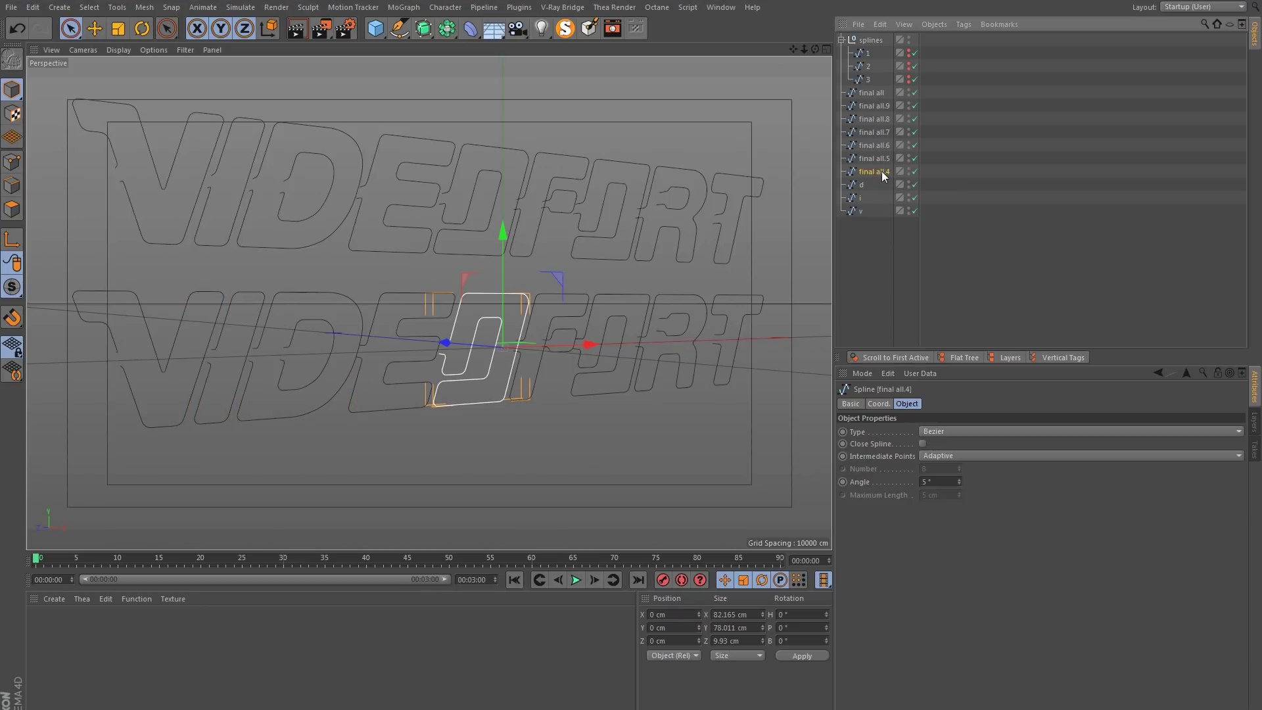
{"action": "double_click", "coordinate": [882, 171]}
{"action": "type", "text": "o"}
{"action": "key", "text": "Return"}
Name the remaining letter splines f, o, r, t and e, and reorder all letters below final all to spell videofort.
{"action": "left_click", "coordinate": [882, 159]}
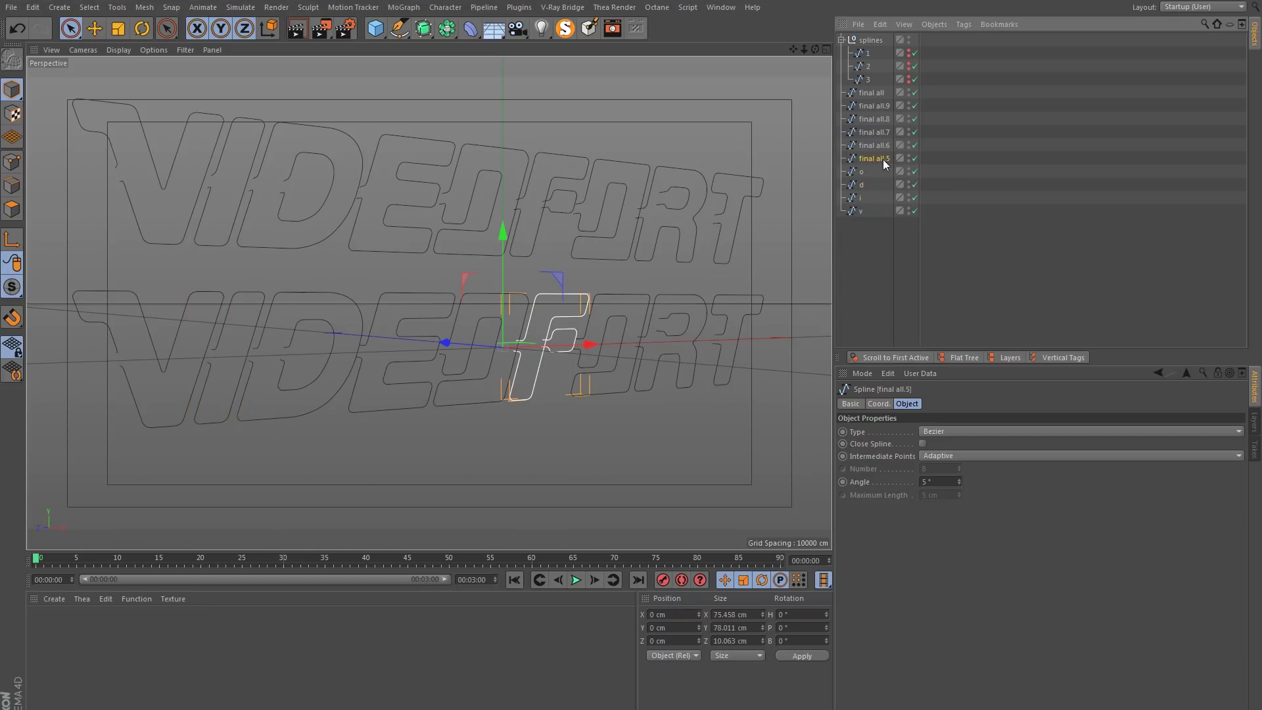
{"action": "left_click", "coordinate": [882, 144]}
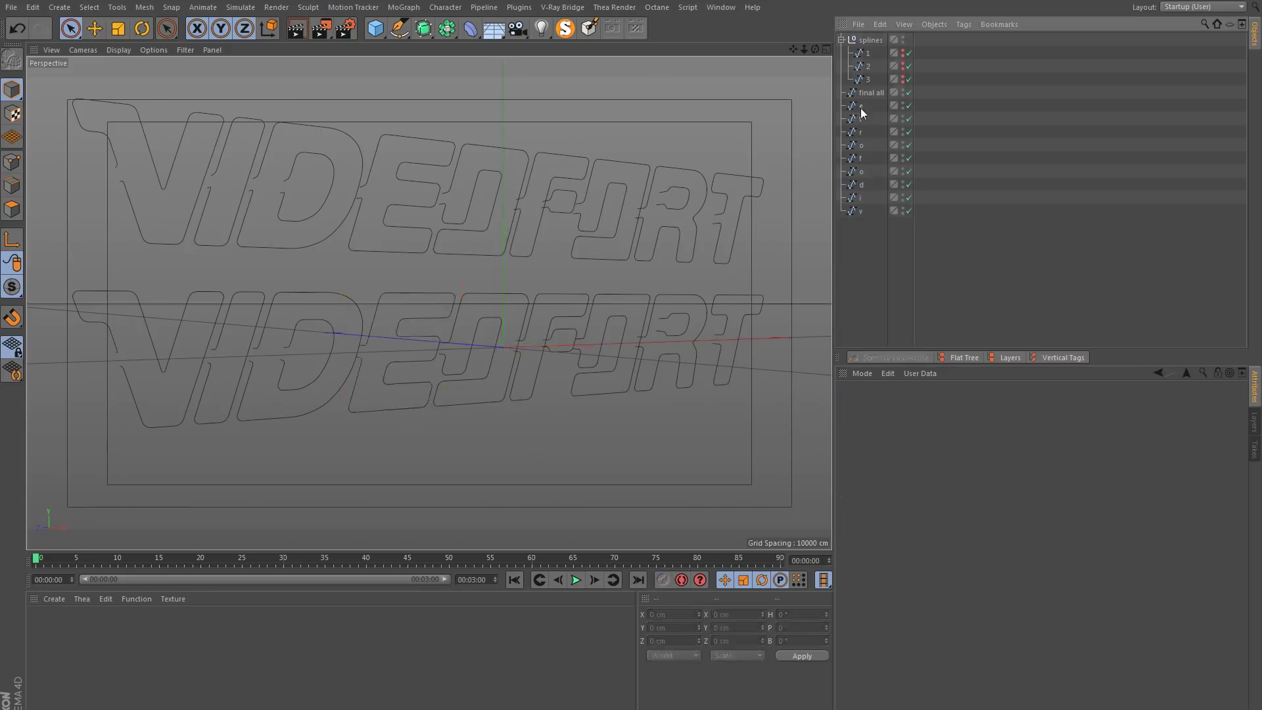
{"action": "left_click", "coordinate": [858, 216]}
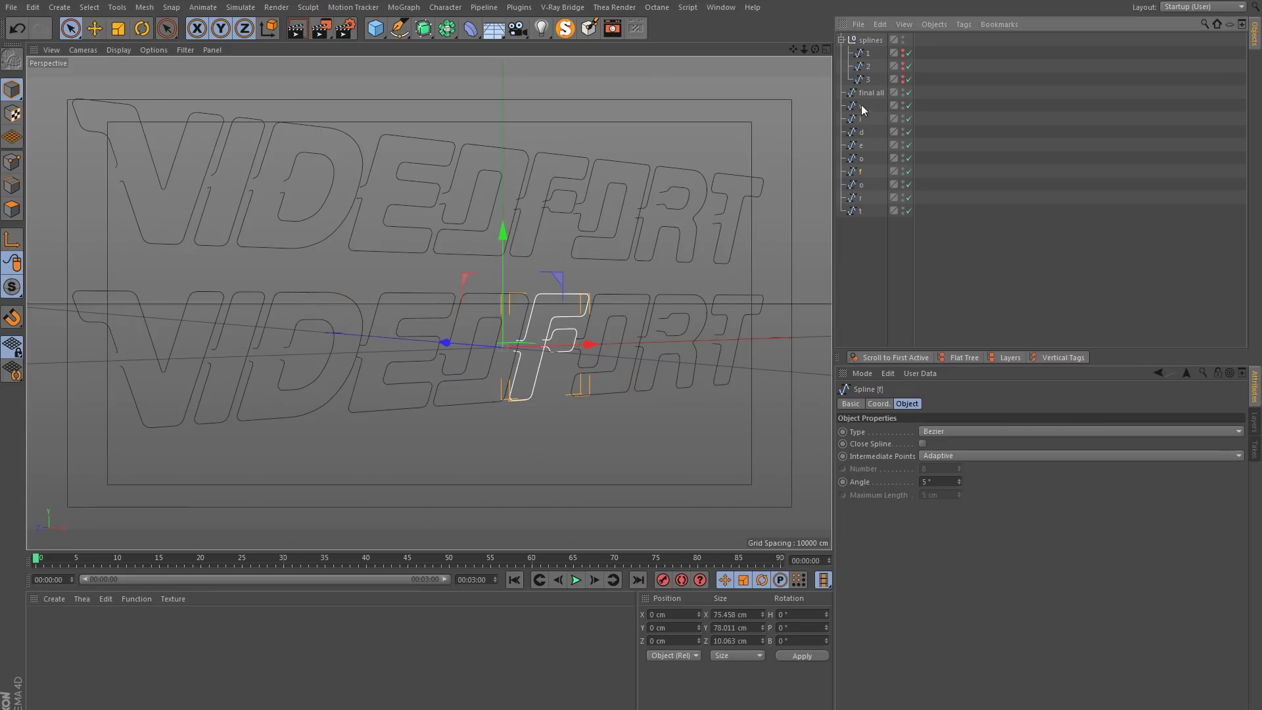
Select the letter splines one after another down to t to check their names and order.
{"action": "left_click", "coordinate": [860, 120]}
{"action": "left_click", "coordinate": [861, 132]}
{"action": "left_click", "coordinate": [861, 159]}
{"action": "left_click", "coordinate": [862, 171]}
{"action": "left_click", "coordinate": [859, 184]}
{"action": "left_click", "coordinate": [860, 198]}
{"action": "left_click", "coordinate": [860, 210]}
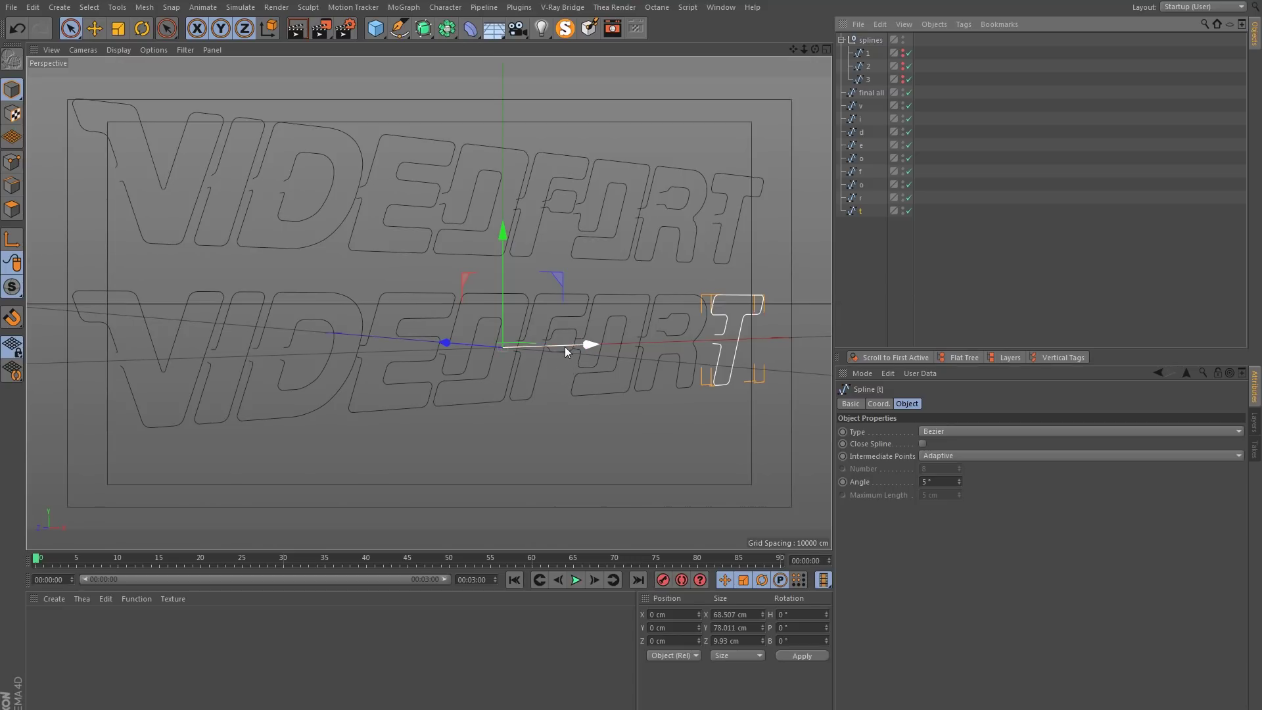
Set the Y position of the final all spline to 0 cm.
{"action": "left_click", "coordinate": [869, 93]}
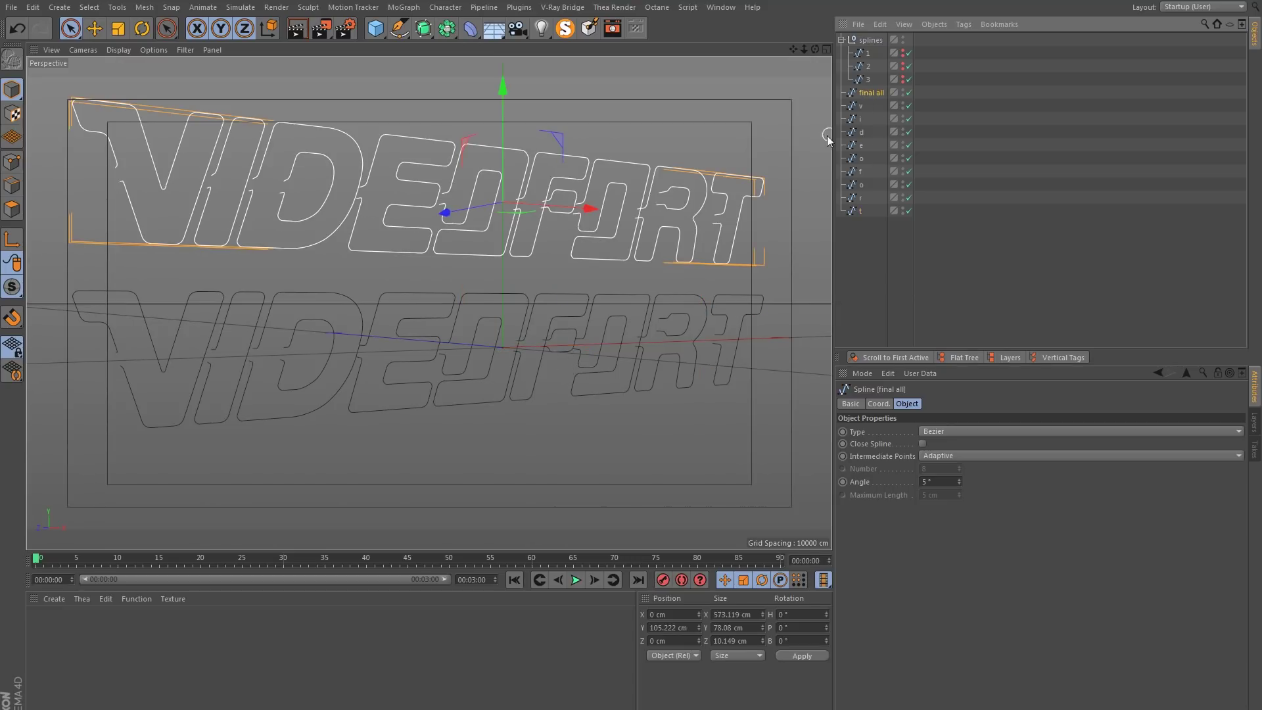
{"action": "double_click", "coordinate": [670, 628]}
{"action": "type", "text": "0"}
{"action": "key", "text": "Return"}
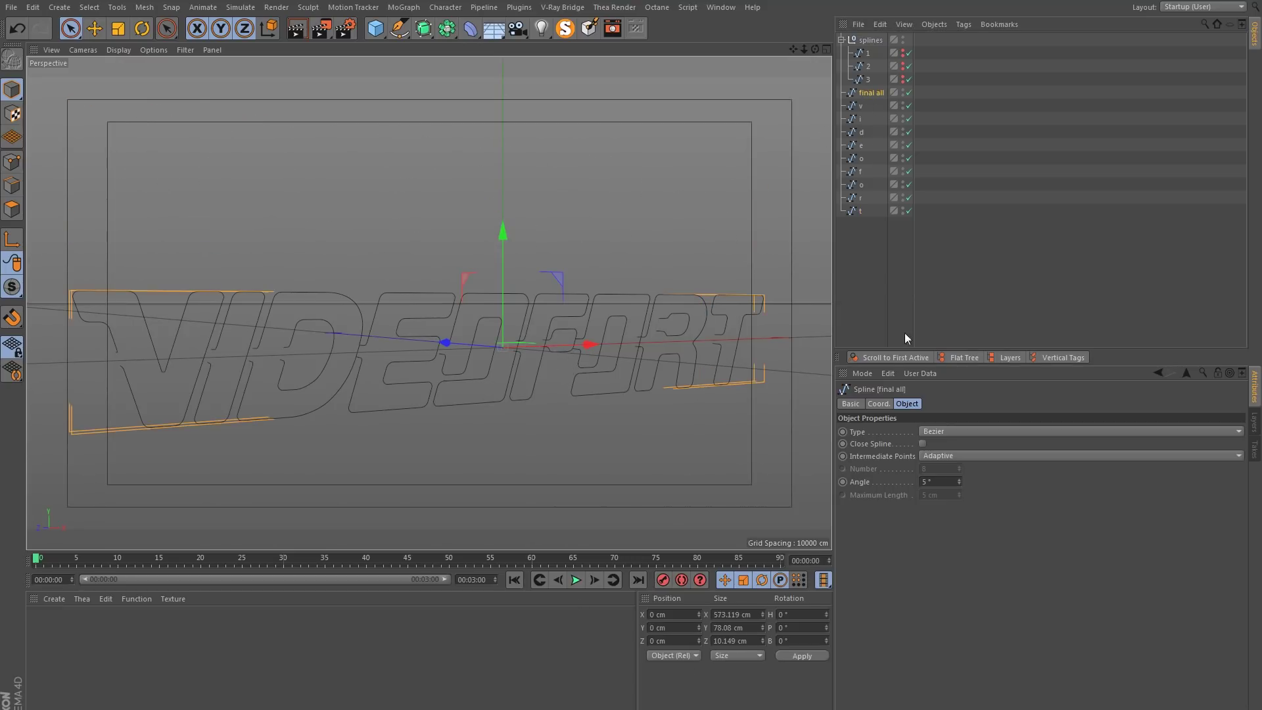
Create a null object and place the final all spline and all the letter splines inside it.
{"action": "left_click", "coordinate": [59, 7]}
{"action": "mouse_move", "coordinate": [92, 32]}
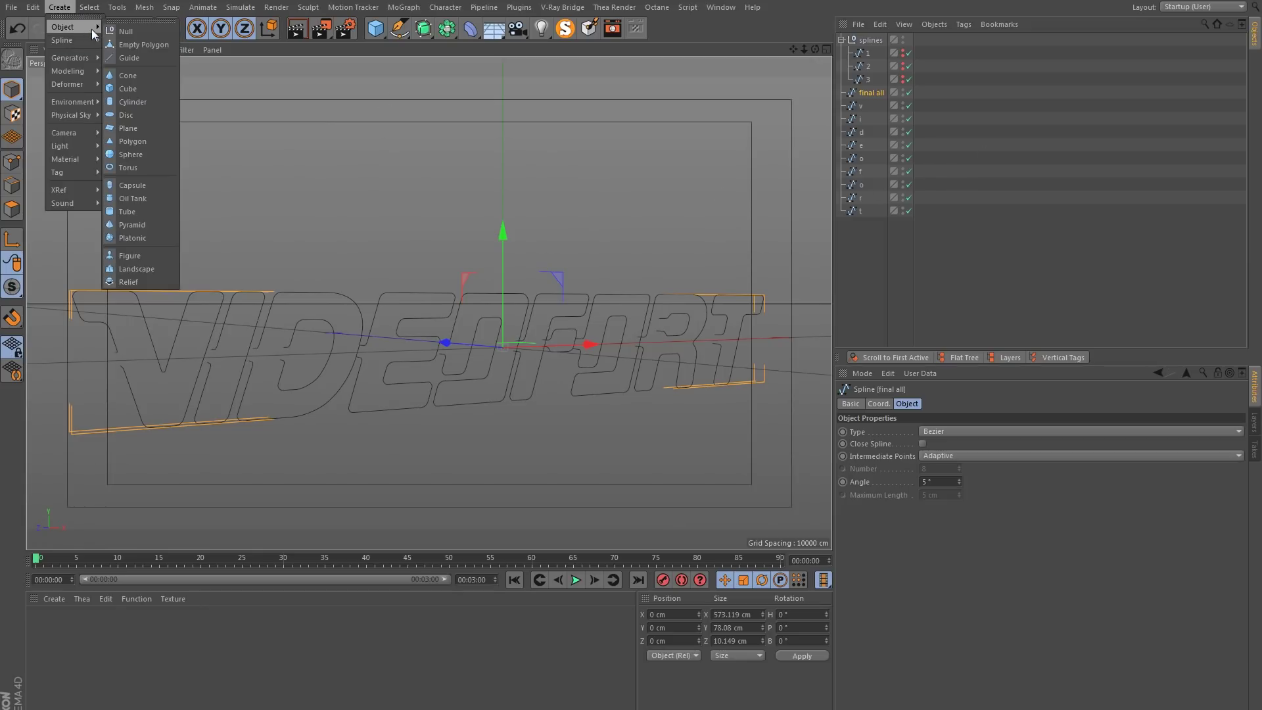
{"action": "left_click", "coordinate": [148, 31]}
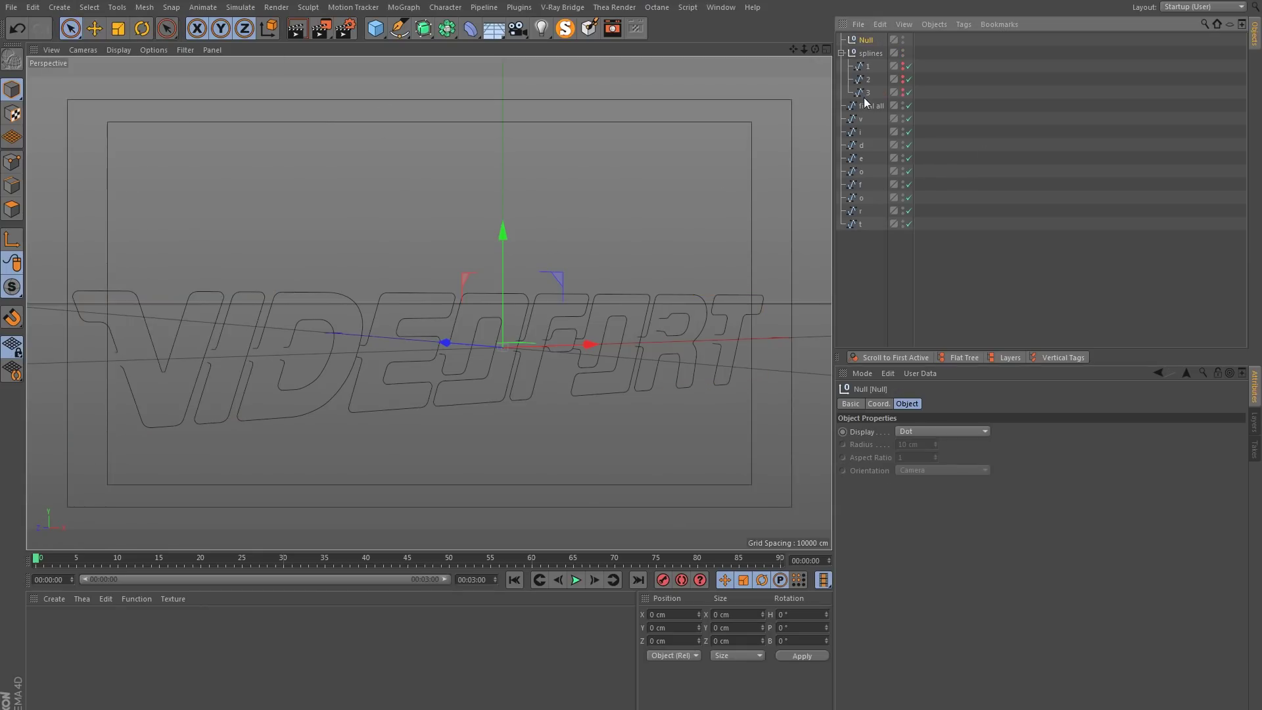
{"action": "left_click_drag", "start_coordinate": [868, 51], "coordinate": [858, 106]}
{"action": "left_click_drag", "start_coordinate": [858, 237], "coordinate": [849, 92]}
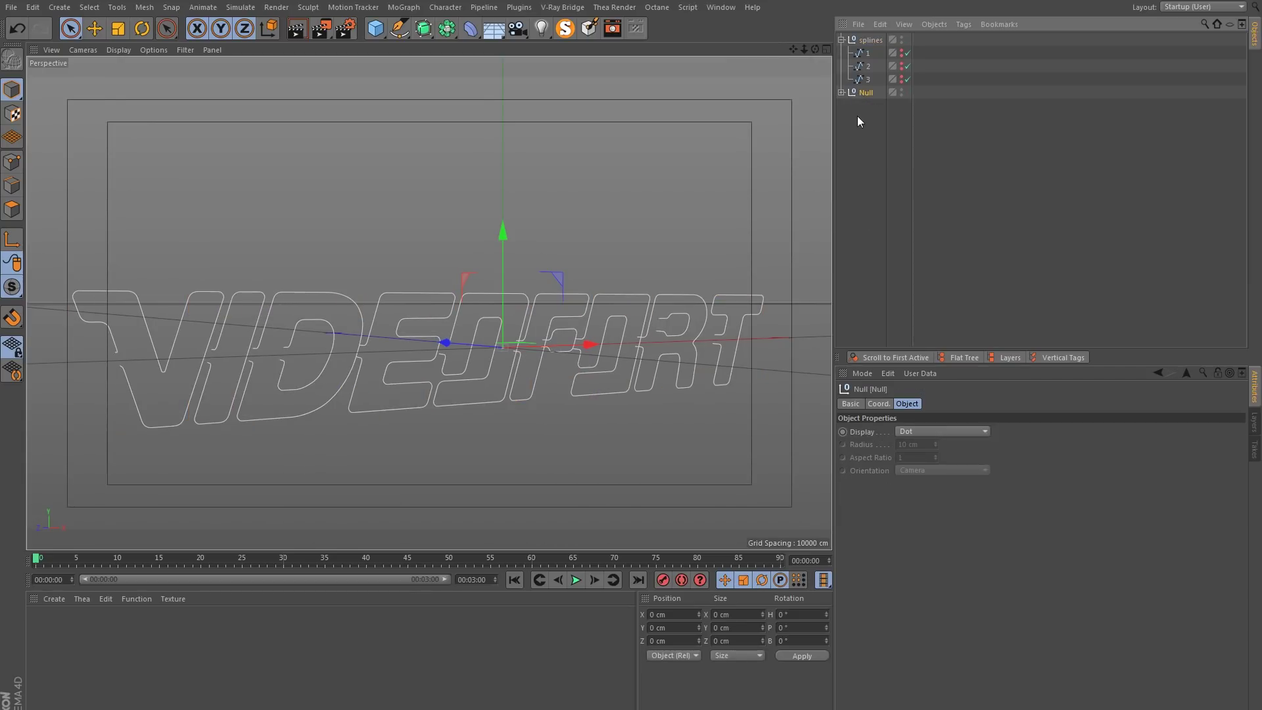
Rename the new null as splines and expand it to show the splines inside.
{"action": "double_click", "coordinate": [866, 93]}
{"action": "type", "text": "spl"}
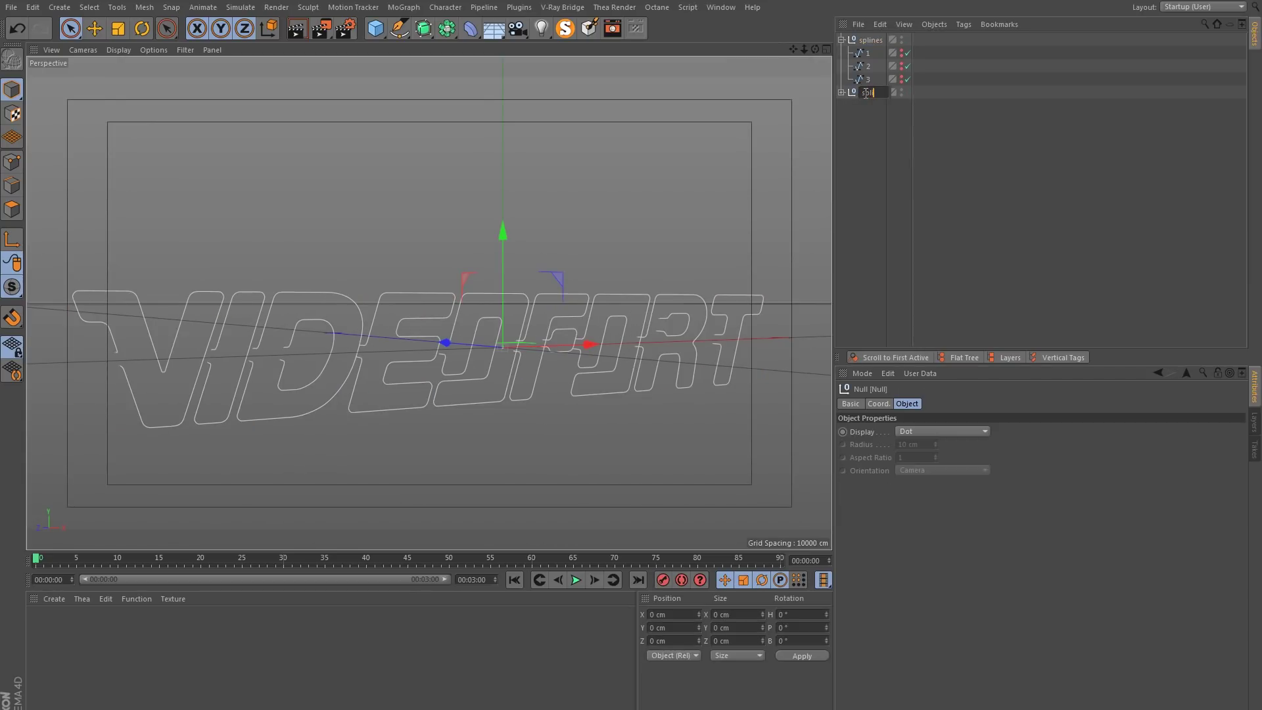
{"action": "type", "text": "ines"}
{"action": "key", "text": "Return"}
{"action": "left_click", "coordinate": [841, 92]}
{"action": "left_click", "coordinate": [938, 160]}
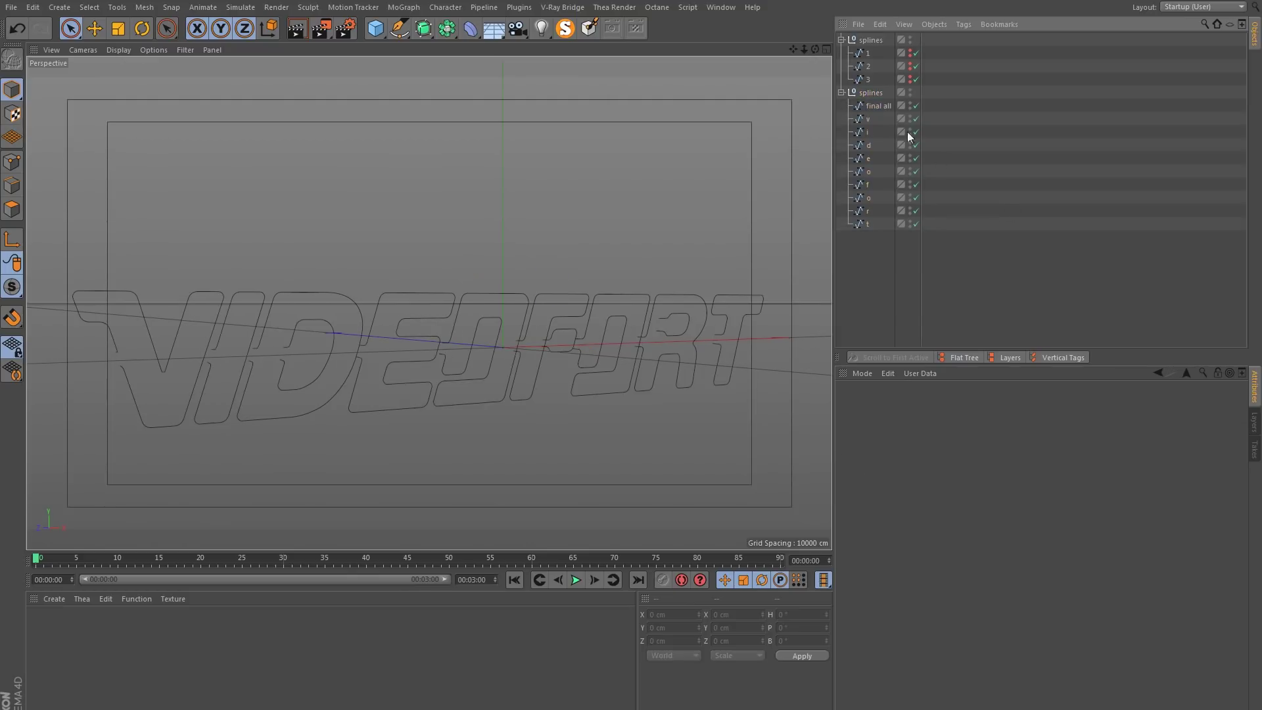
Add a Sweep object and a Circle spline, move the circle into the letters' splines group and set its radius to 1.5 cm.
{"action": "left_click", "coordinate": [884, 103]}
{"action": "left_click_drag", "start_coordinate": [421, 315], "coordinate": [500, 329], "text": "alt"}
{"action": "left_click_drag", "start_coordinate": [424, 28], "coordinate": [514, 95]}
{"action": "left_click_drag", "start_coordinate": [424, 29], "coordinate": [529, 76]}
{"action": "left_click_drag", "start_coordinate": [863, 38], "coordinate": [874, 127]}
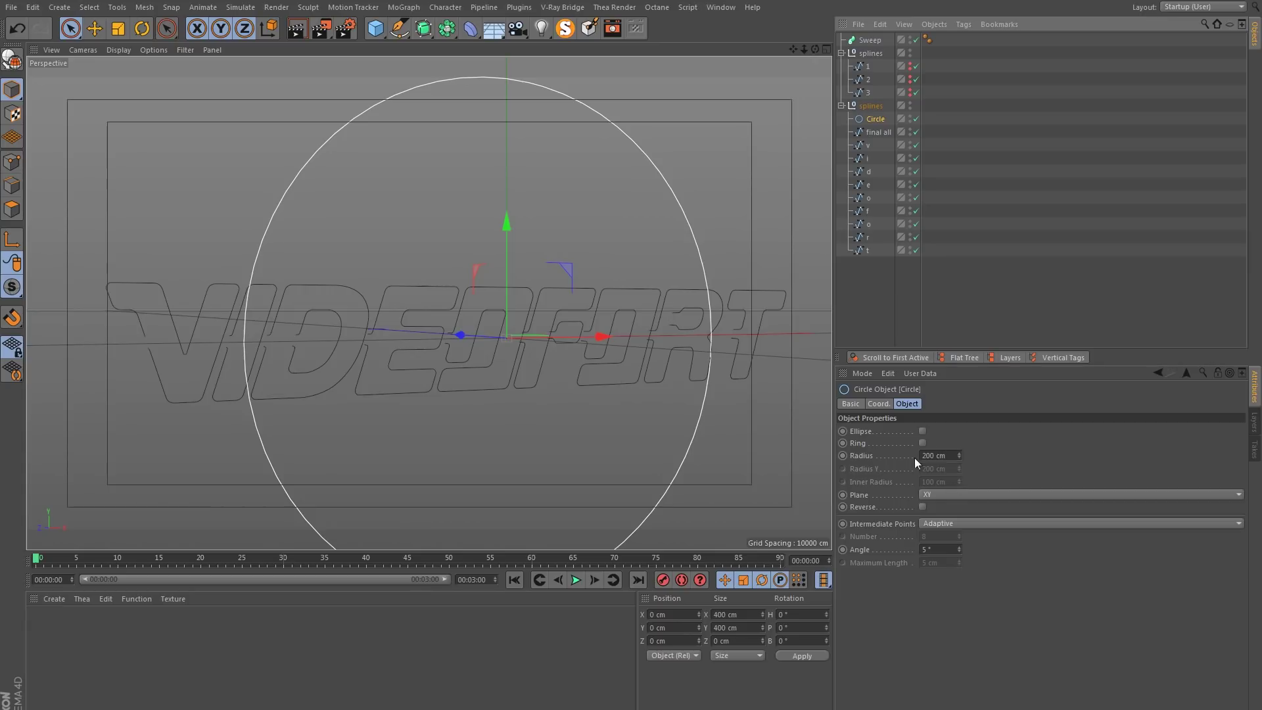
{"action": "double_click", "coordinate": [954, 452]}
{"action": "type", "text": "1.5"}
{"action": "key", "text": "Return"}
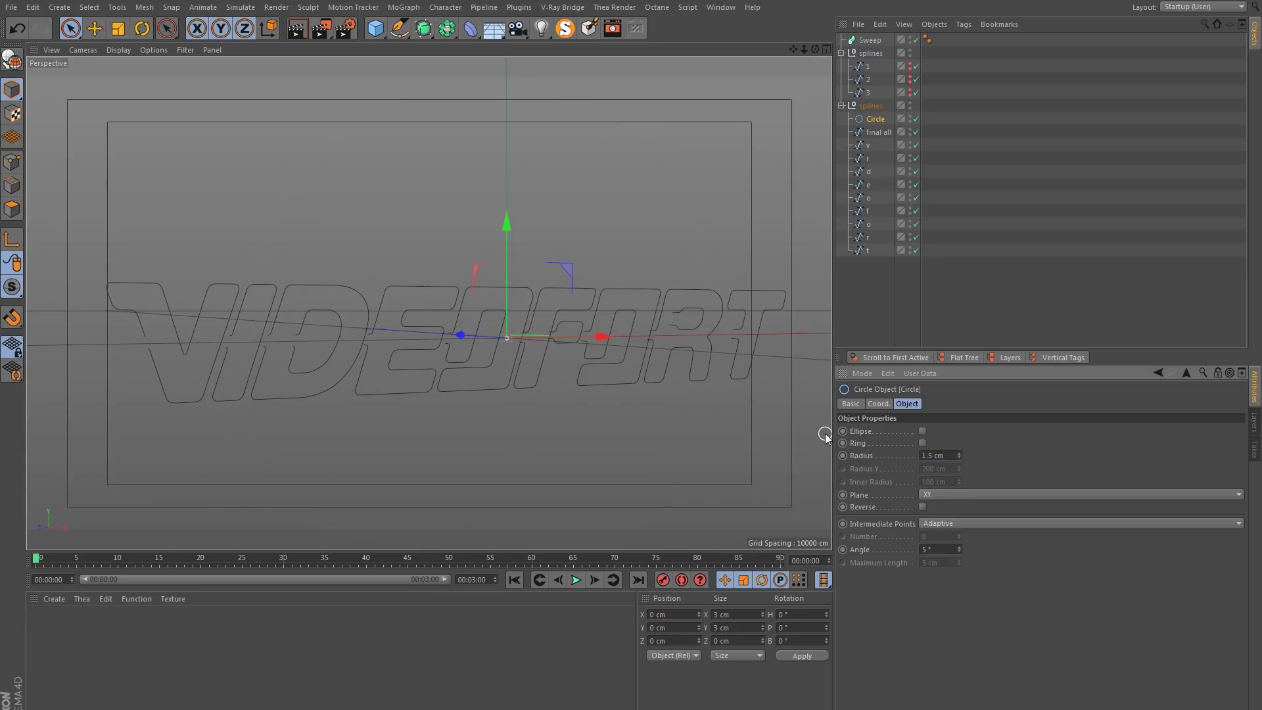
Add a second Sweep object to the letters' splines group and place the circle and final all spline inside it.
{"action": "left_click_drag", "start_coordinate": [423, 28], "coordinate": [471, 95]}
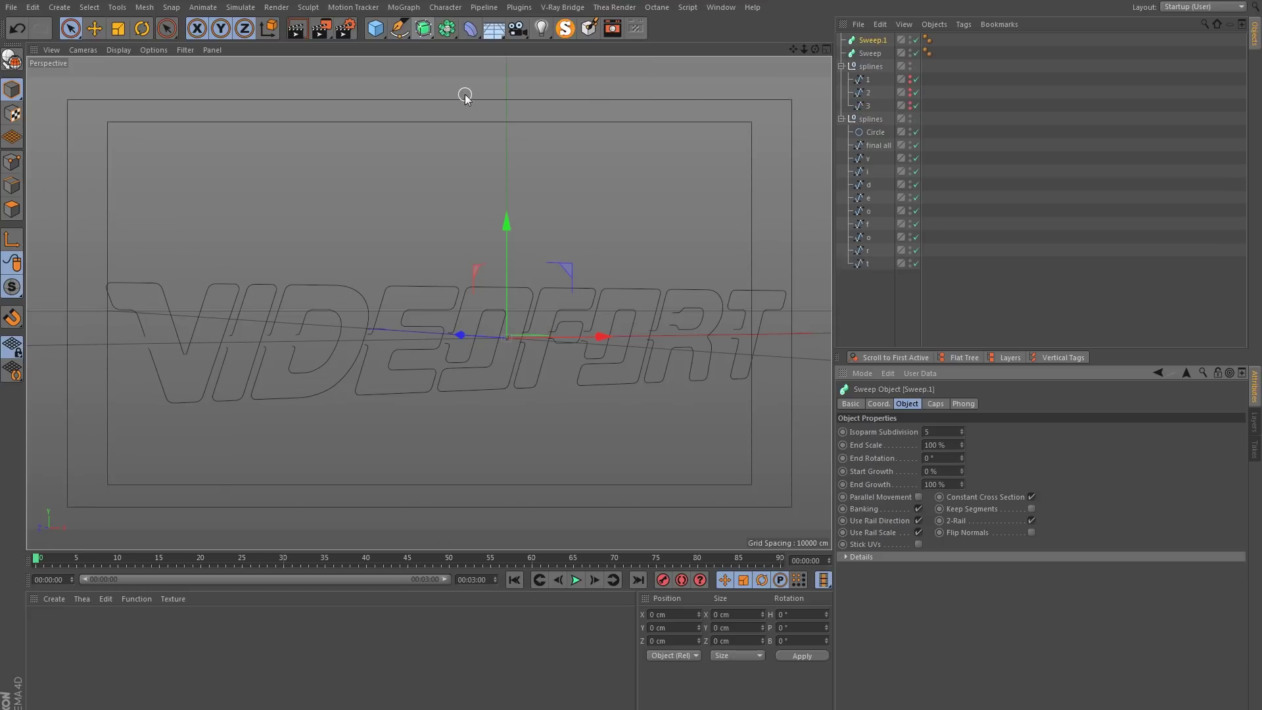
{"action": "left_click_drag", "start_coordinate": [866, 39], "coordinate": [875, 126]}
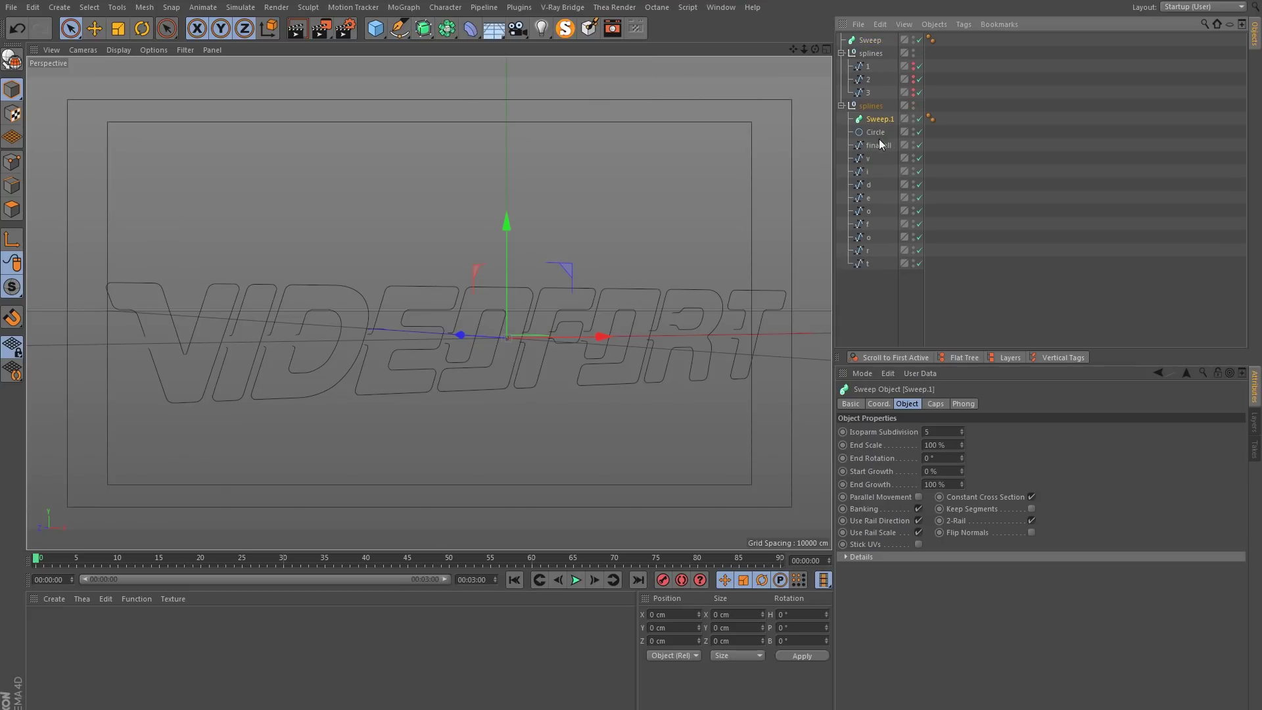
{"action": "left_click", "coordinate": [875, 142]}
{"action": "left_click", "coordinate": [873, 133], "text": "ctrl"}
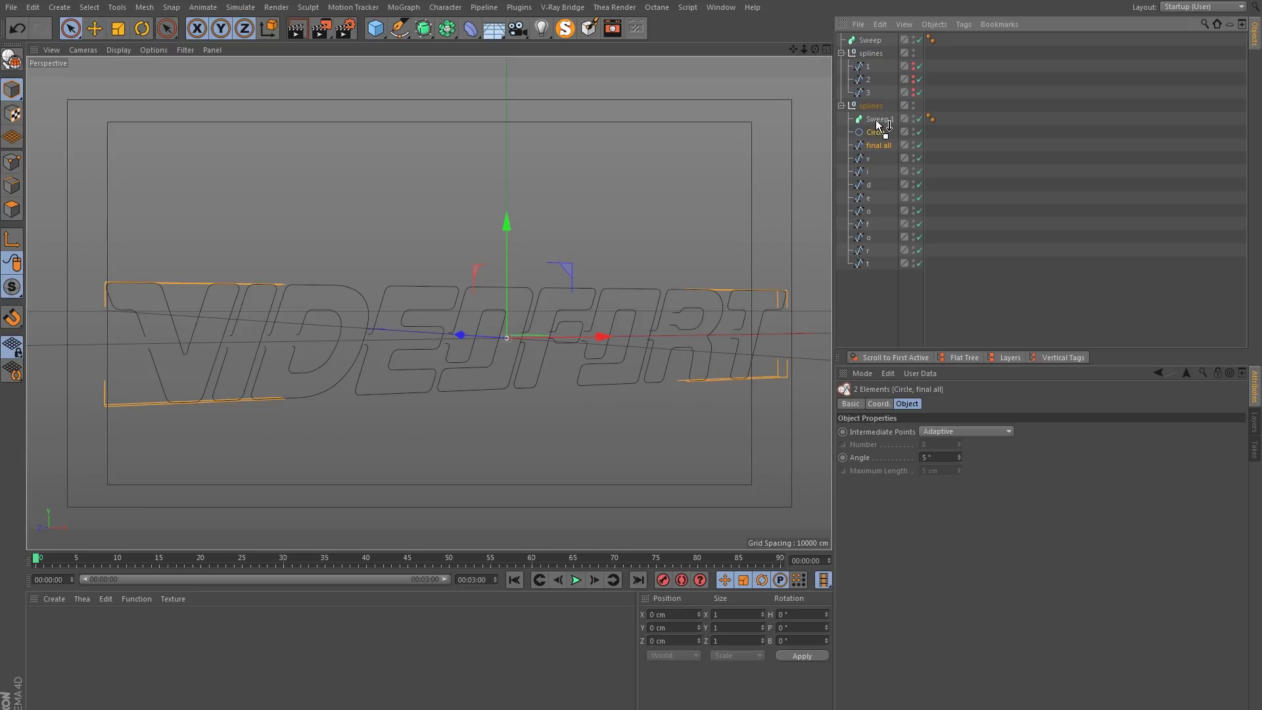
{"action": "left_click_drag", "start_coordinate": [876, 118], "coordinate": [875, 118]}
{"action": "left_click", "coordinate": [879, 119]}
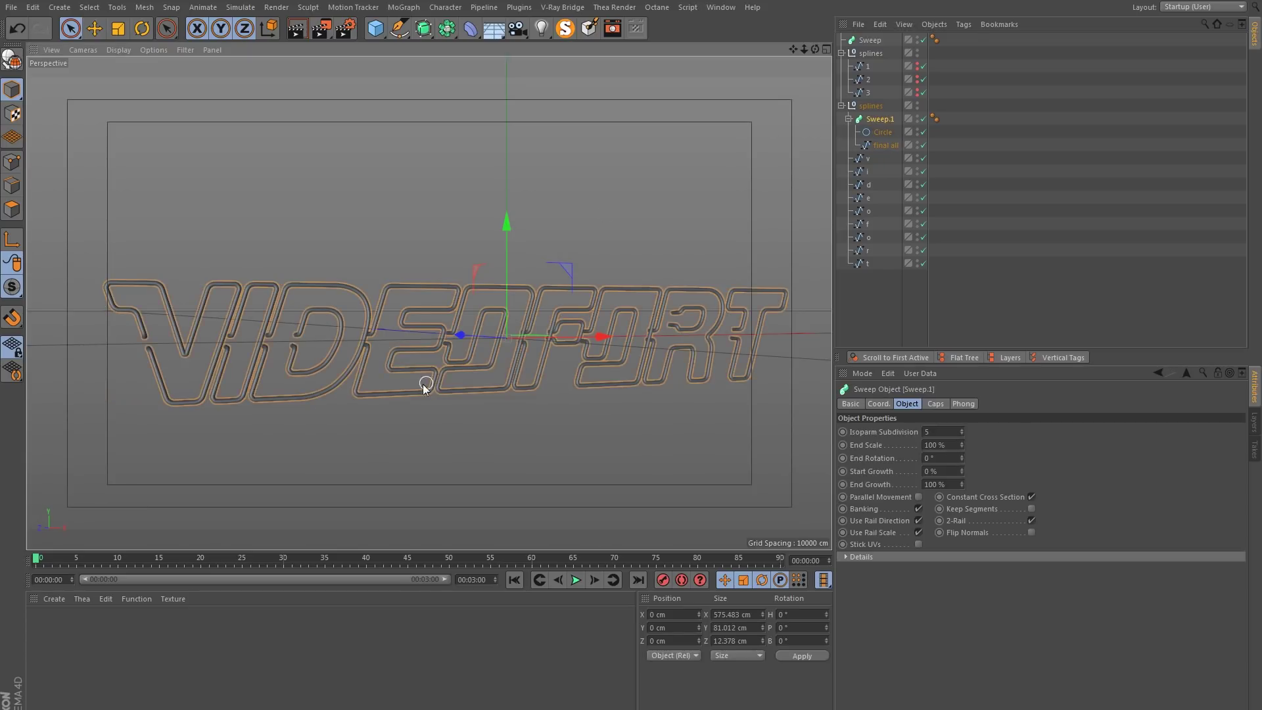
Create a new material with the Transparency channel enabled and apply it to the sweep containing final all.
{"action": "scroll", "coordinate": [394, 359], "scroll_direction": "up", "scroll_amount": 6}
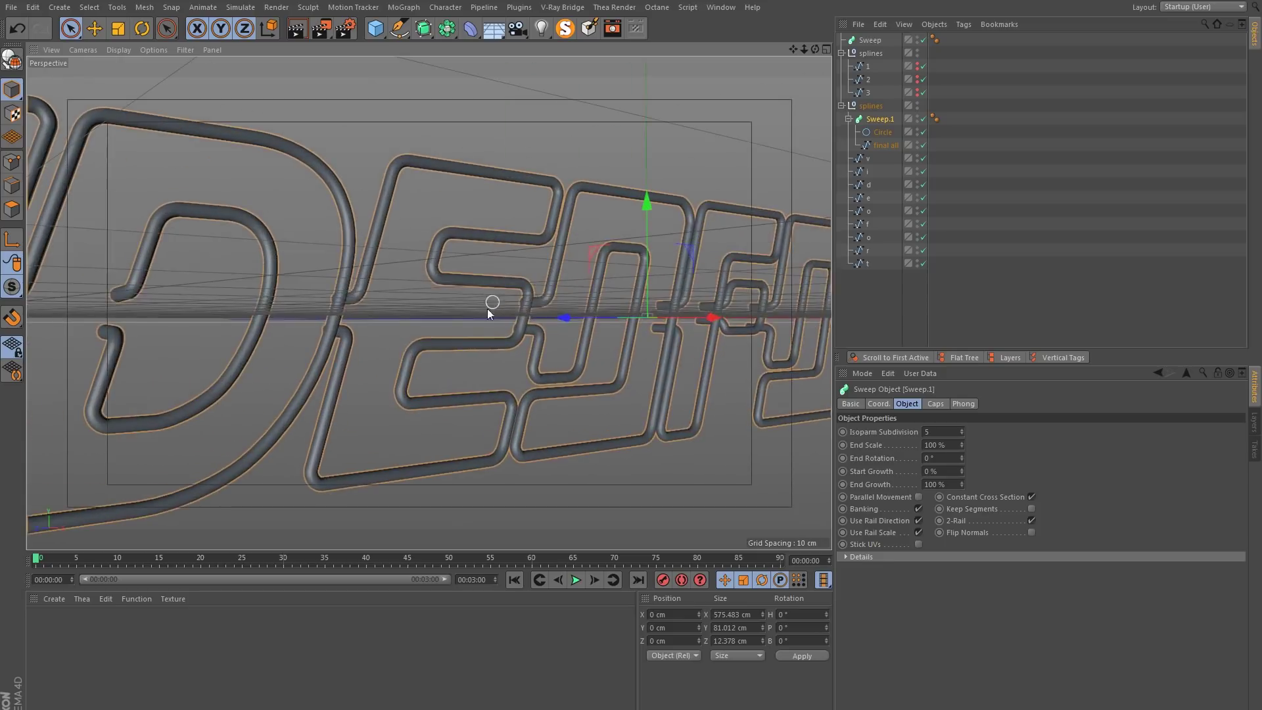
{"action": "scroll", "coordinate": [401, 349], "scroll_direction": "down", "scroll_amount": 4}
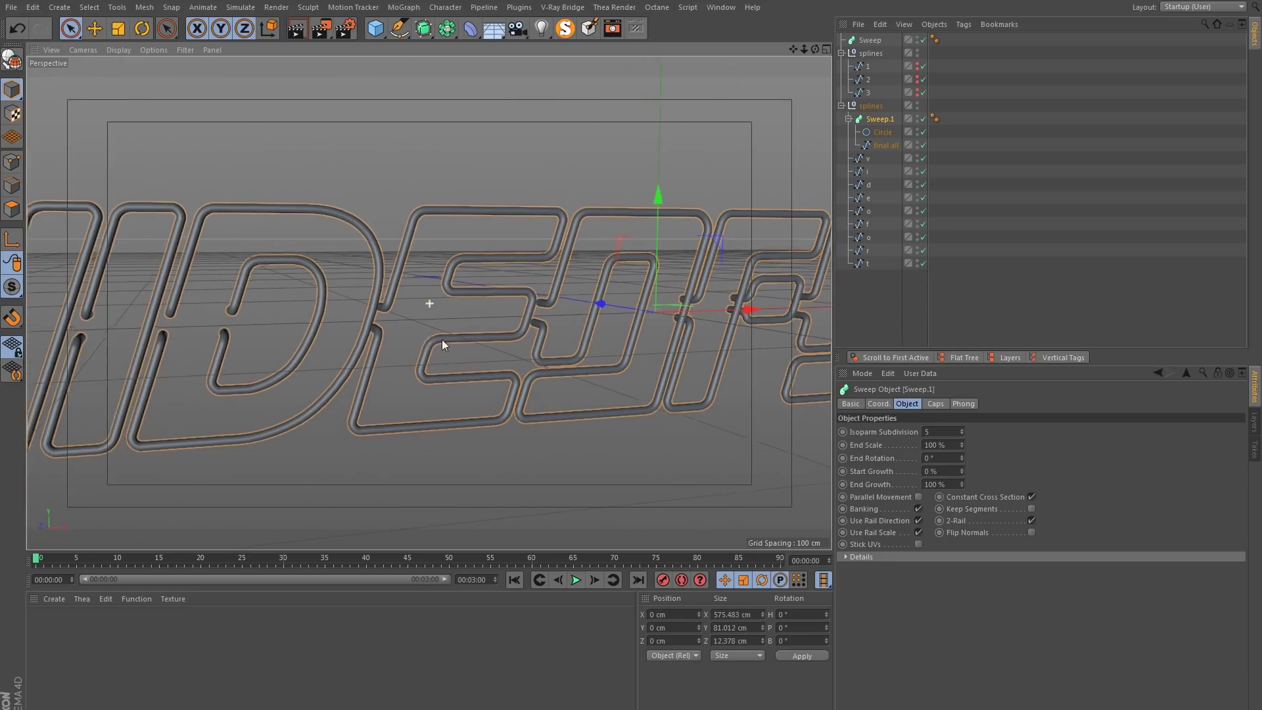
{"action": "scroll", "coordinate": [416, 329], "scroll_direction": "down", "scroll_amount": 3}
{"action": "left_click_drag", "start_coordinate": [491, 327], "coordinate": [464, 365], "text": "alt"}
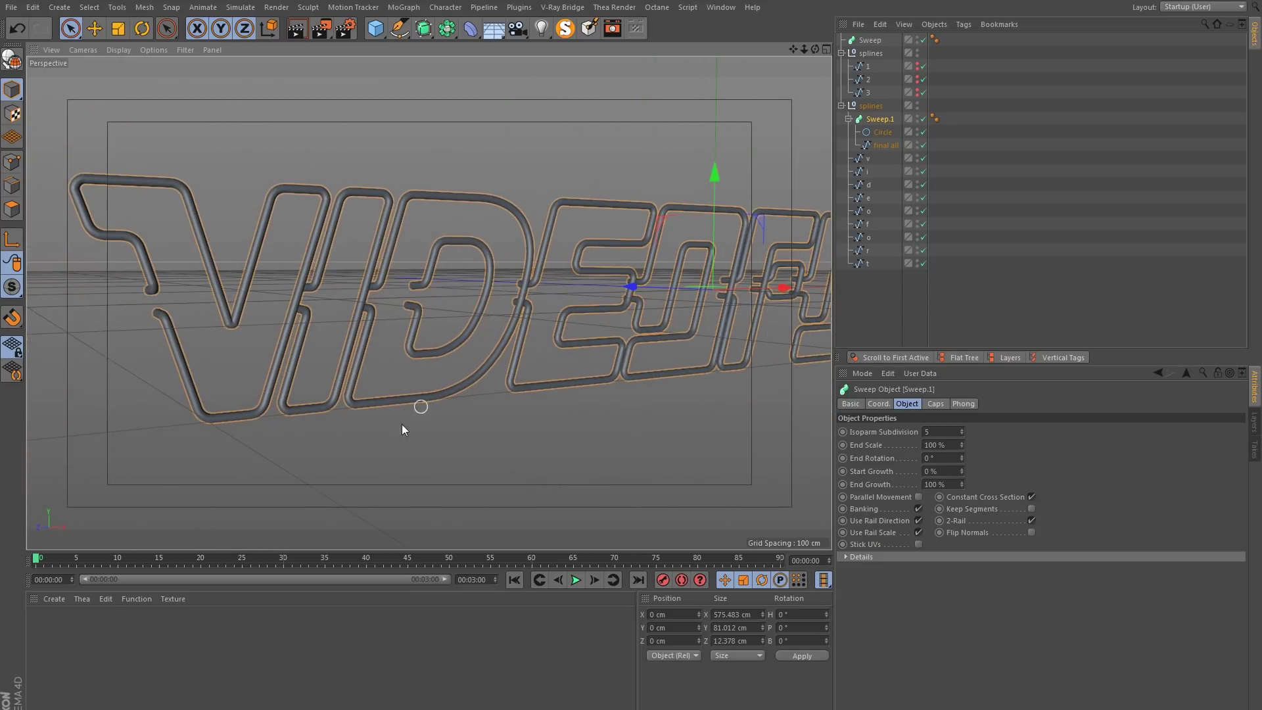
{"action": "left_click", "coordinate": [99, 646]}
{"action": "double_click", "coordinate": [99, 645]}
{"action": "double_click", "coordinate": [40, 621]}
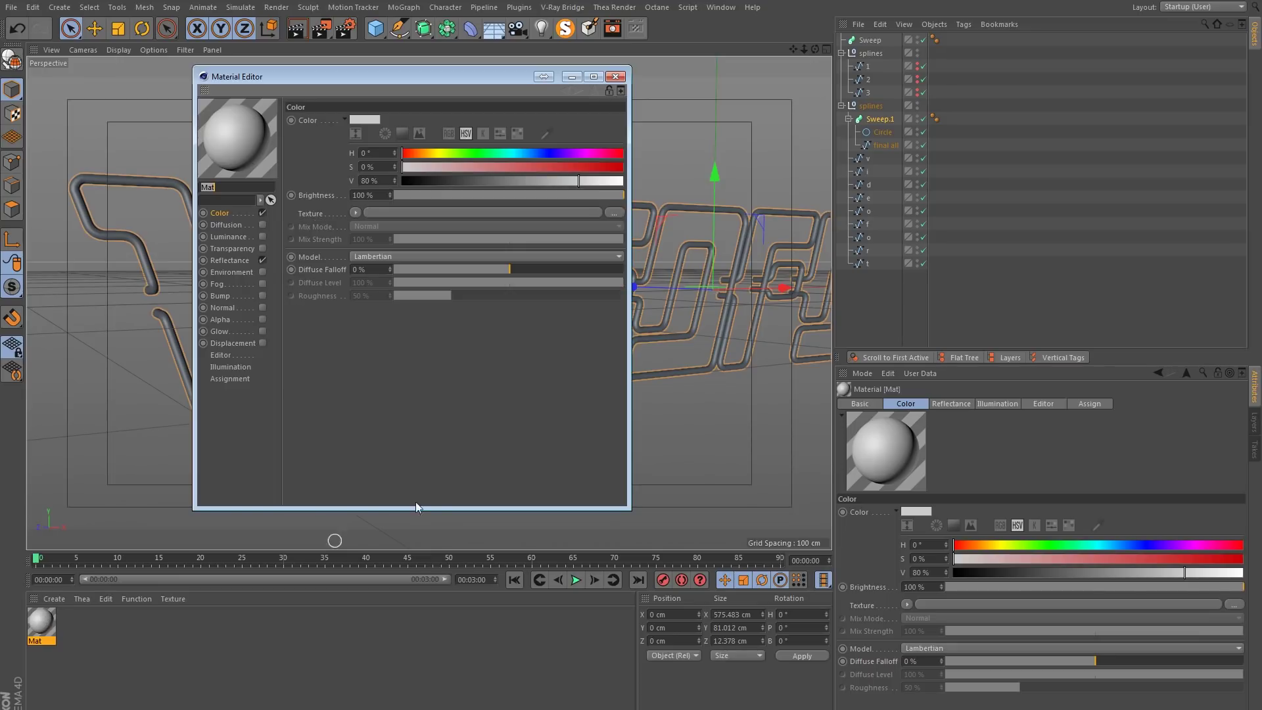
{"action": "left_click", "coordinate": [263, 249]}
{"action": "left_click", "coordinate": [615, 76]}
{"action": "left_click_drag", "start_coordinate": [46, 623], "coordinate": [874, 118]}
{"action": "left_click", "coordinate": [954, 152]}
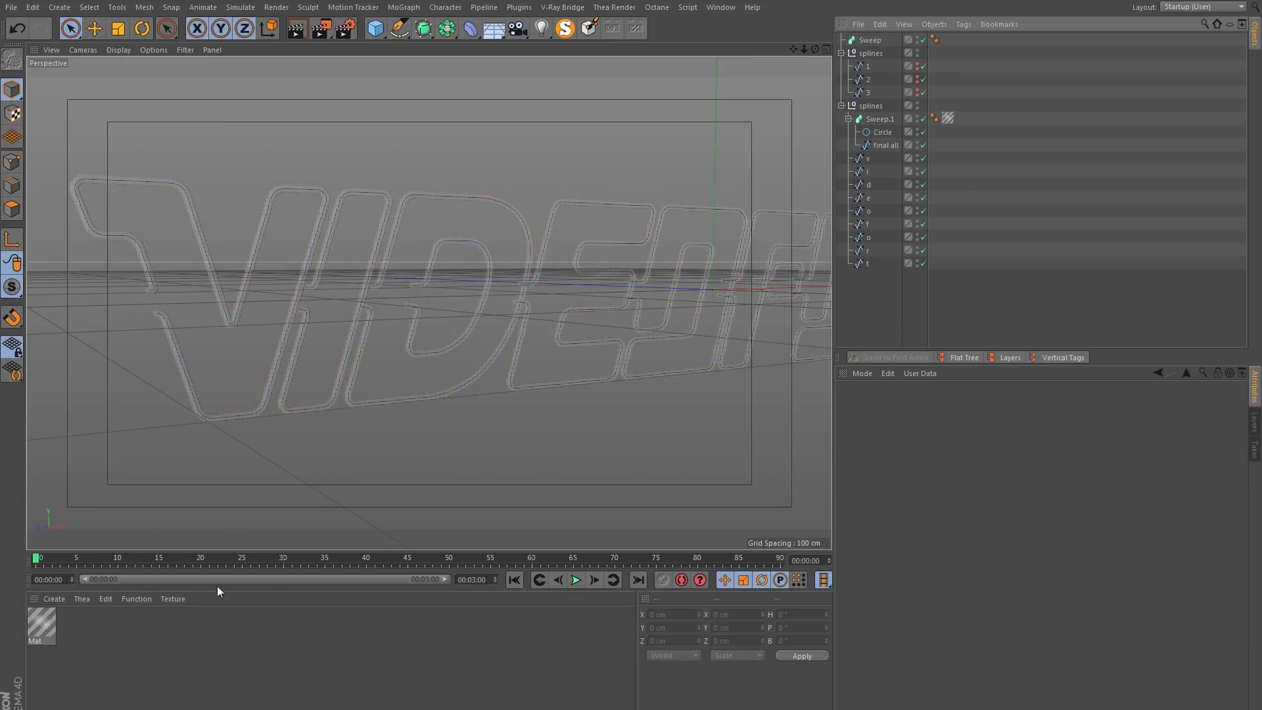
Duplicate the transparent sweep that contains final all and remove the material from the copy.
{"action": "left_click", "coordinate": [853, 120]}
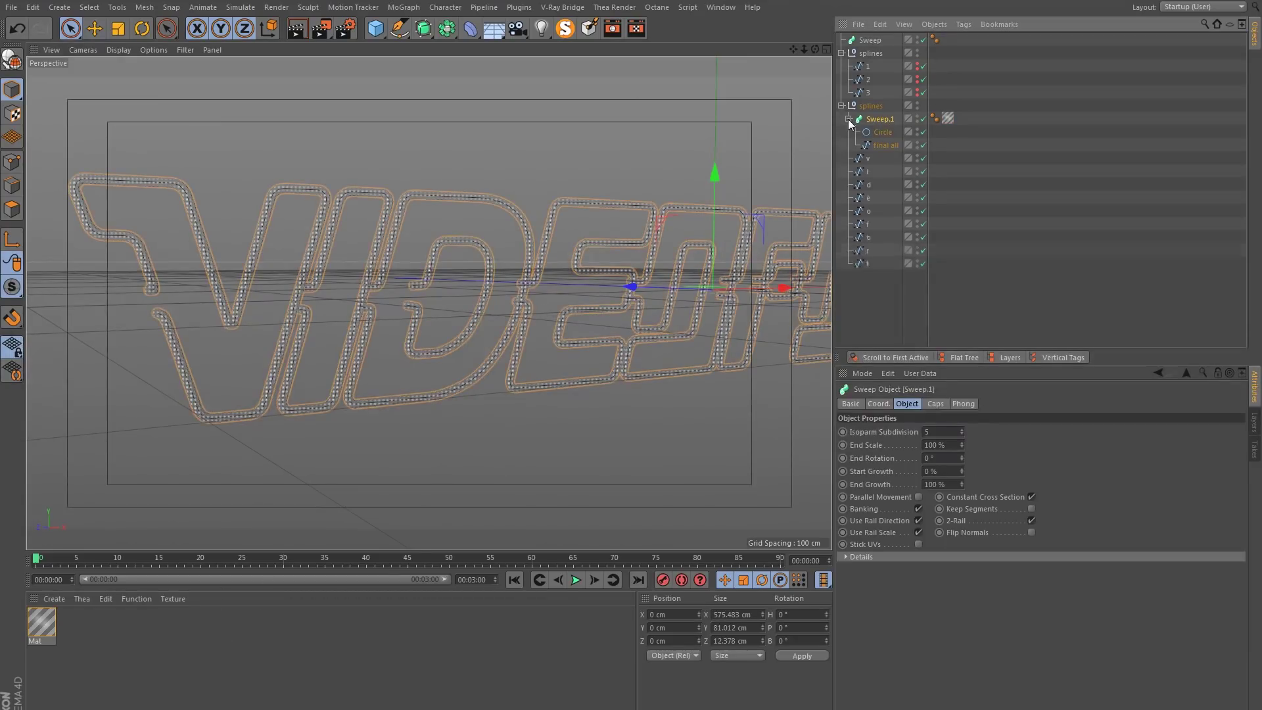
{"action": "left_click", "coordinate": [848, 119]}
{"action": "left_click_drag", "start_coordinate": [870, 120], "coordinate": [868, 125], "text": "ctrl"}
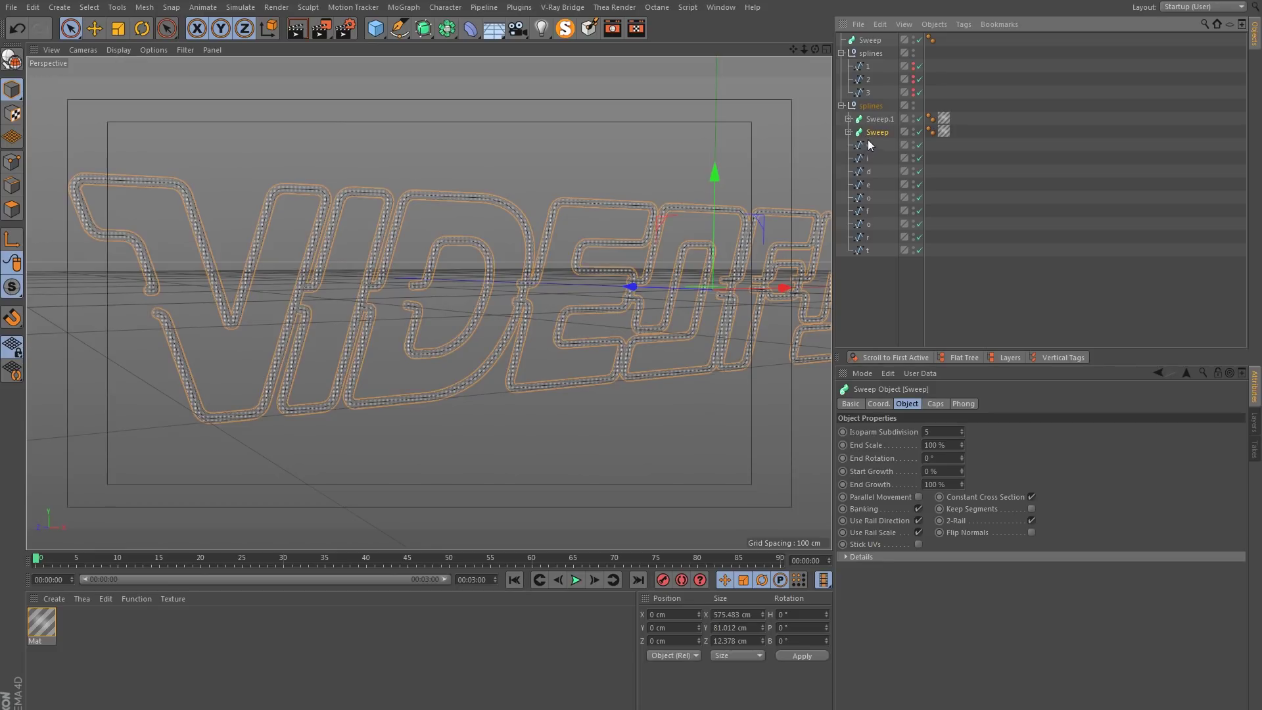
{"action": "left_click", "coordinate": [944, 131]}
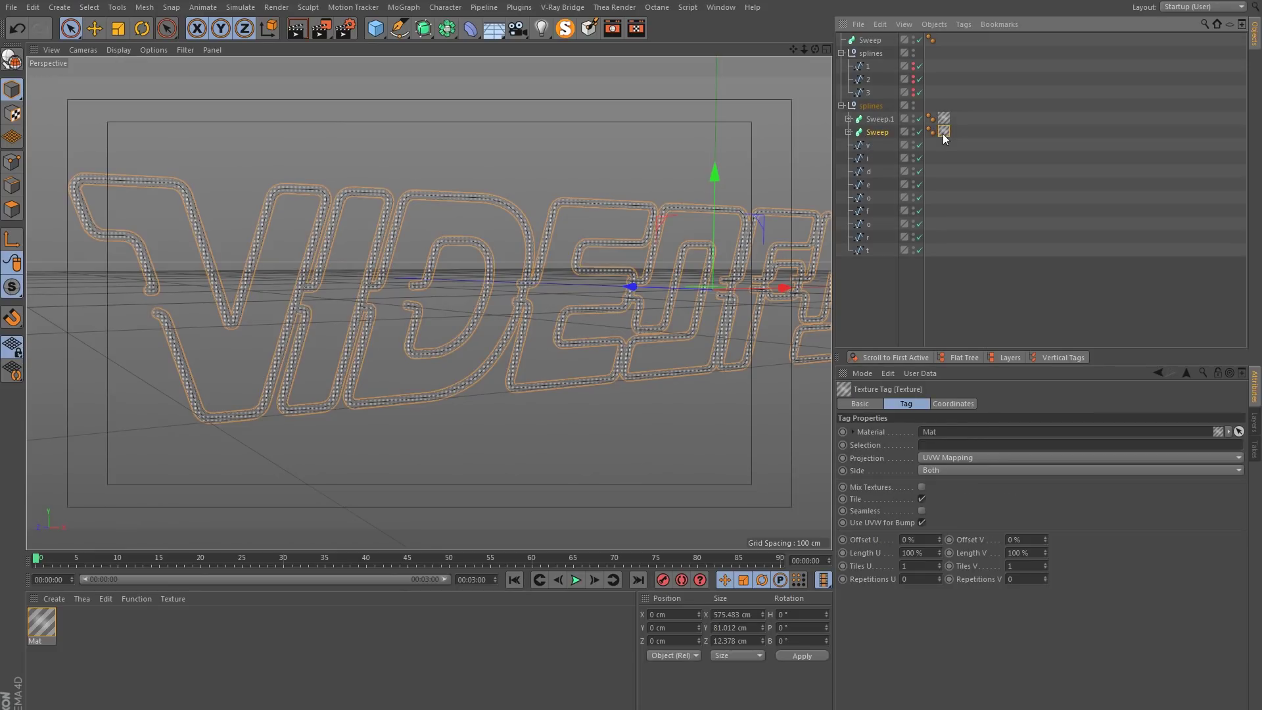
{"action": "key", "text": "Delete"}
Set the radius of the circle inside the duplicated sweep to 0.5 cm.
{"action": "left_click", "coordinate": [849, 132]}
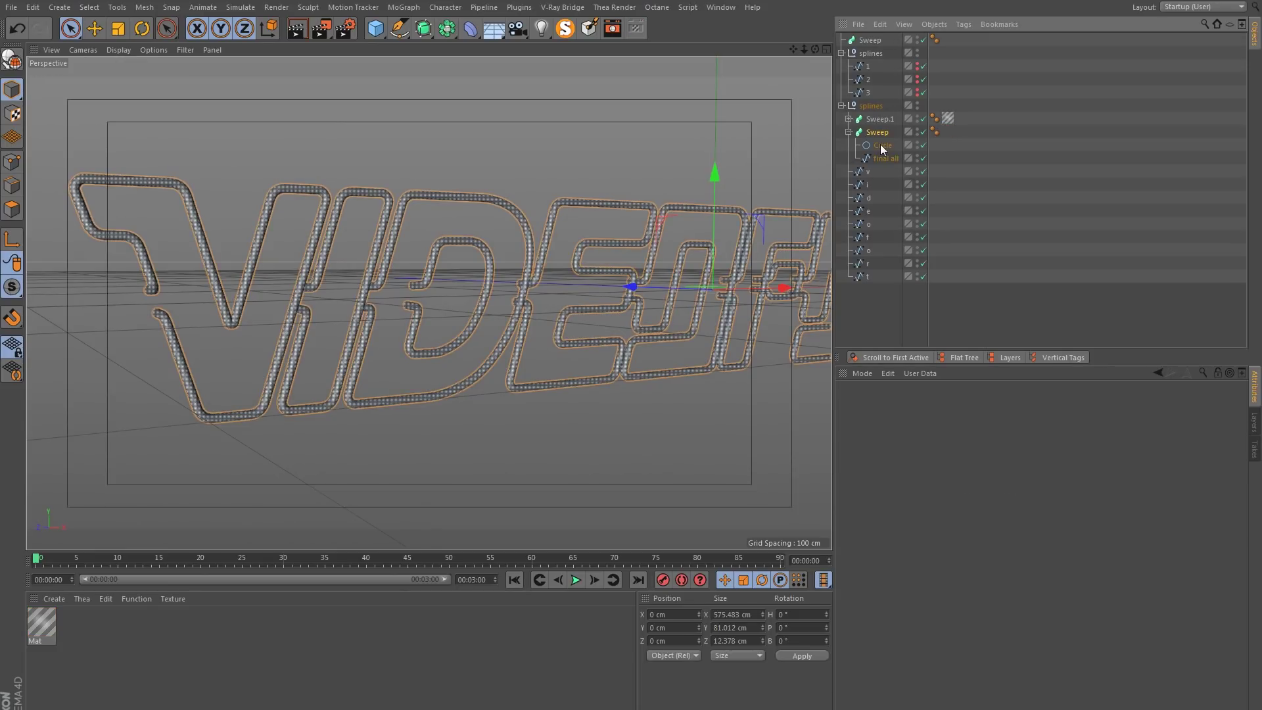
{"action": "left_click", "coordinate": [883, 146]}
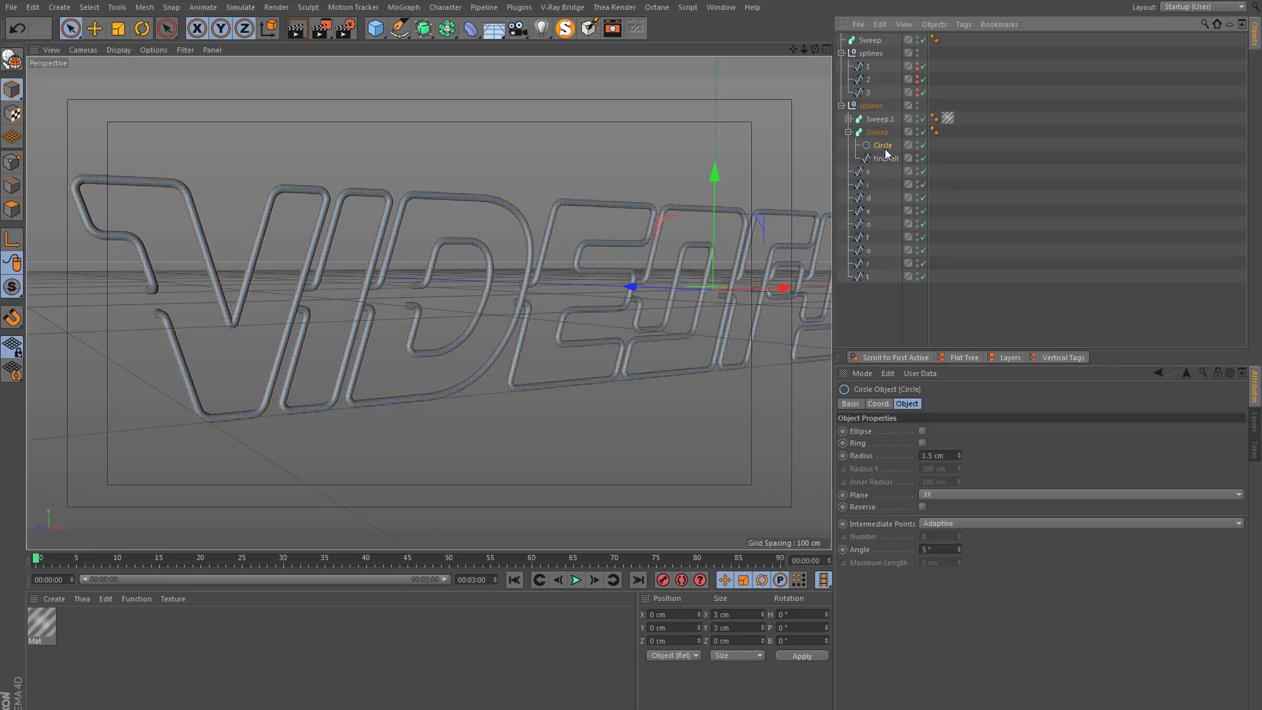
{"action": "double_click", "coordinate": [936, 456]}
{"action": "type", "text": "0.5"}
{"action": "key", "text": "Return"}
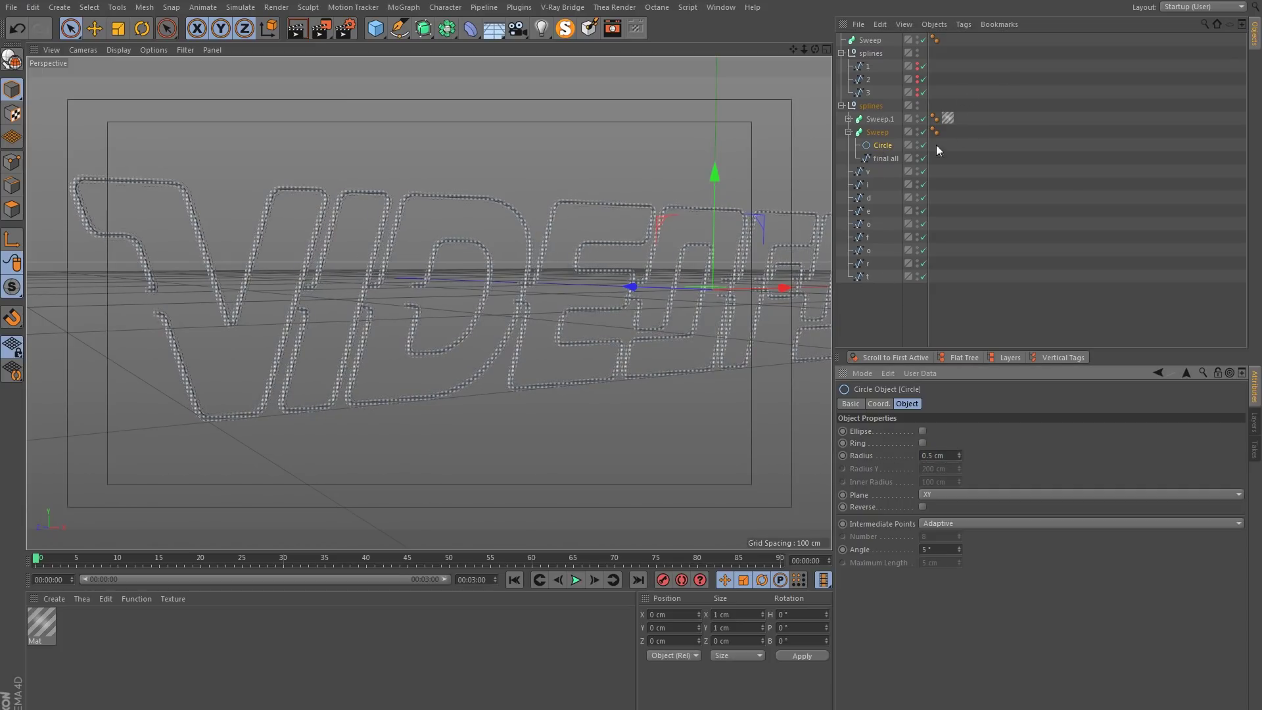
Replace final all with the v spline inside the thin sweep and duplicate that sweep.
{"action": "left_click", "coordinate": [886, 158]}
{"action": "key", "text": "Delete"}
{"action": "left_click_drag", "start_coordinate": [869, 165], "coordinate": [869, 140]}
{"action": "left_click", "coordinate": [849, 132]}
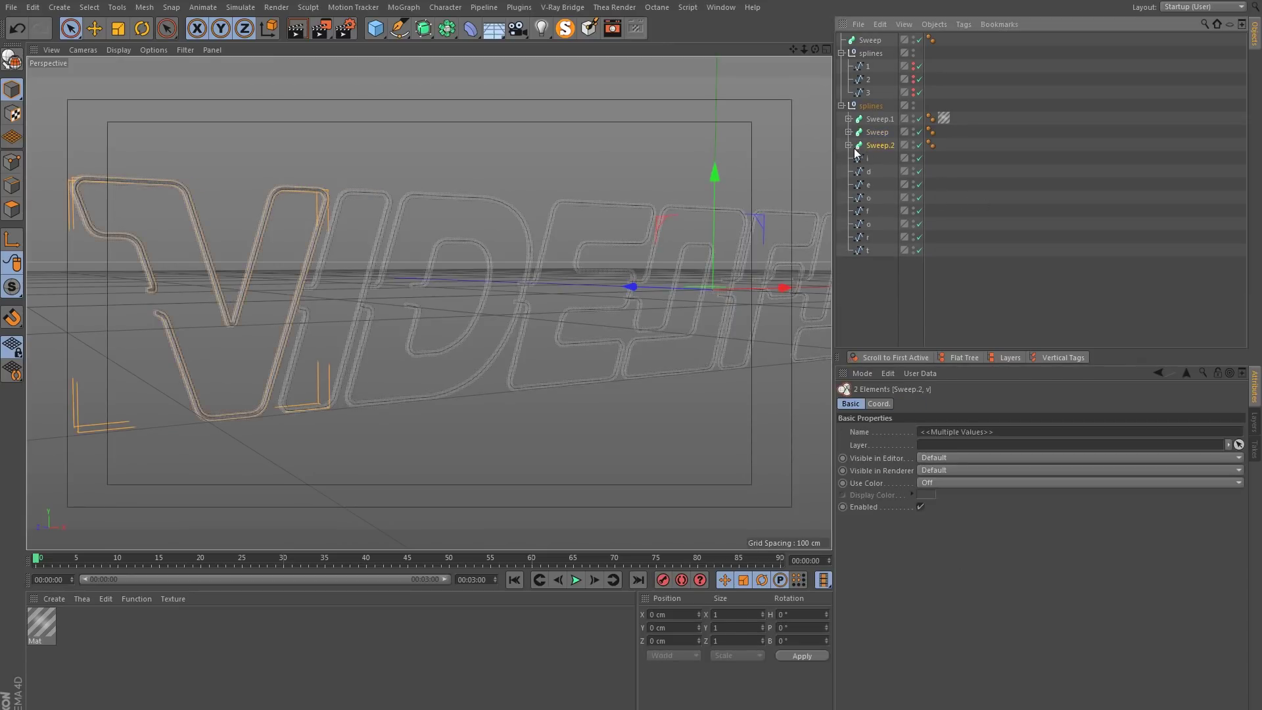
Give each remaining letter spline, i through t, its own copy of the thin sweep in place of v.
{"action": "left_click", "coordinate": [849, 145]}
{"action": "left_click", "coordinate": [884, 171]}
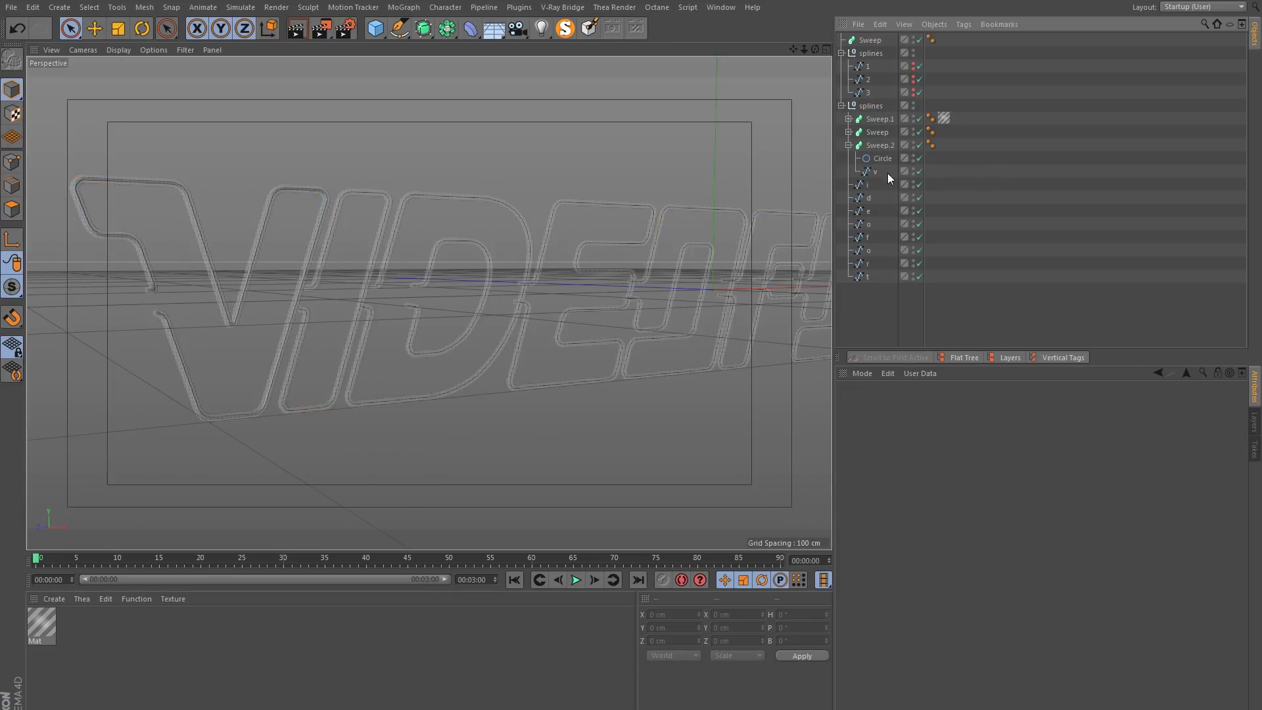
{"action": "left_click", "coordinate": [877, 133]}
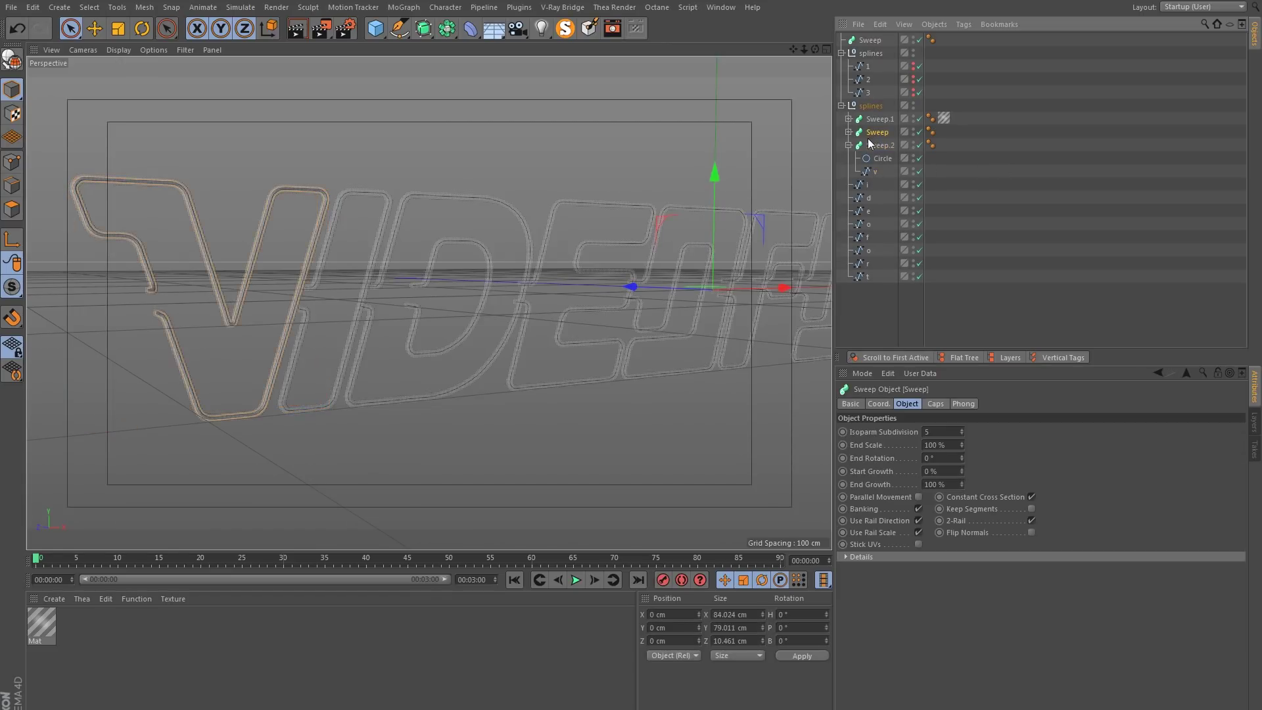
{"action": "key", "text": "ctrl+z"}
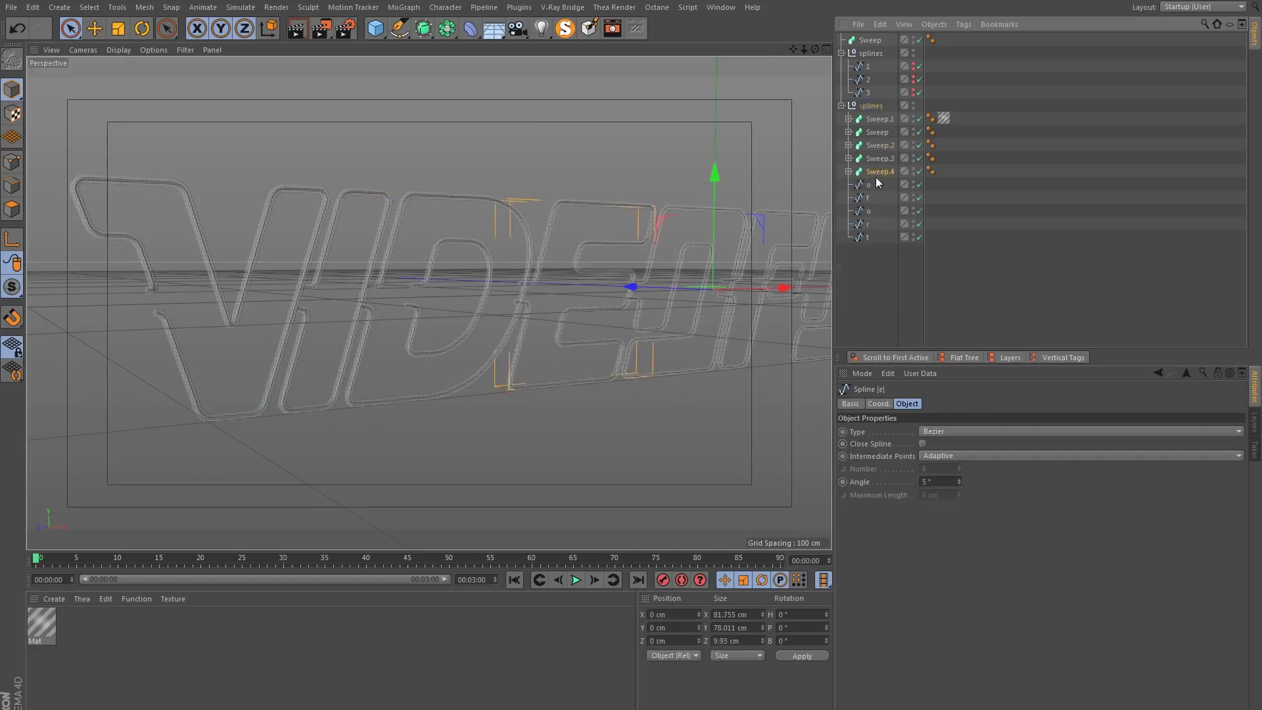
{"action": "left_click", "coordinate": [874, 236]}
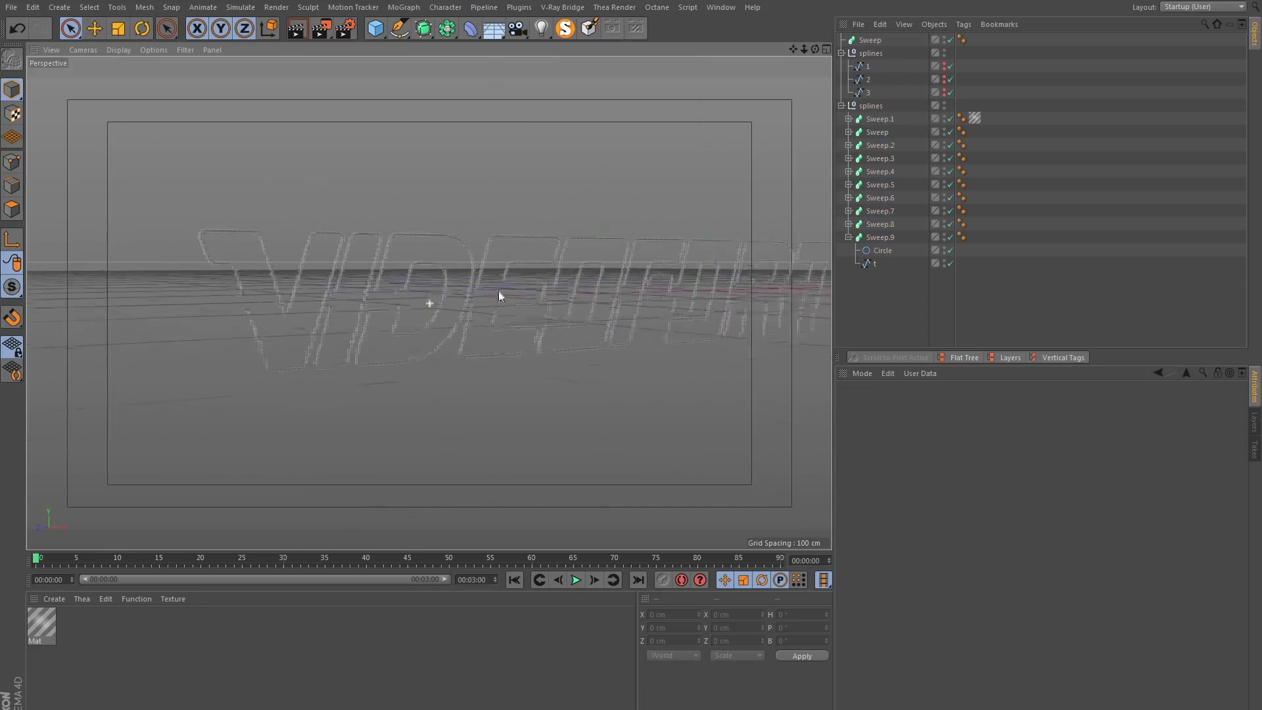
Create a second material with the Luminance channel enabled.
{"action": "left_click_drag", "start_coordinate": [490, 301], "coordinate": [434, 299], "text": "alt"}
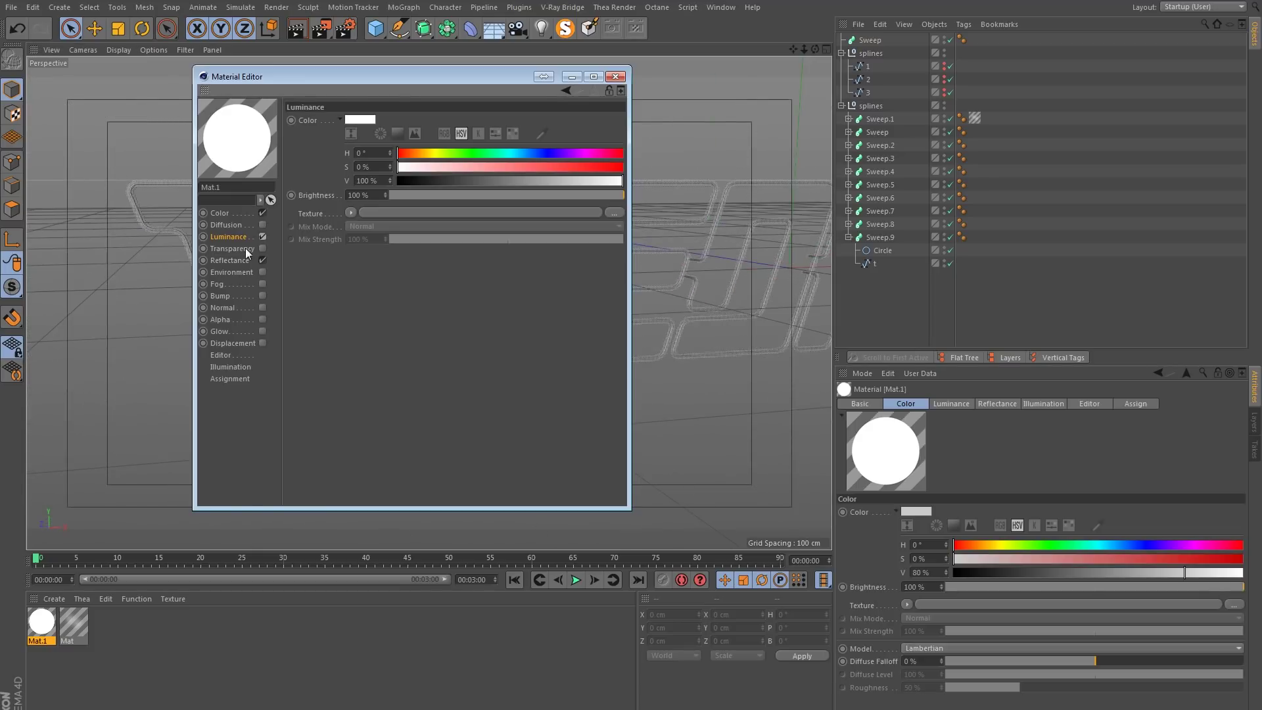
{"action": "left_click_drag", "start_coordinate": [219, 69], "coordinate": [301, 177]}
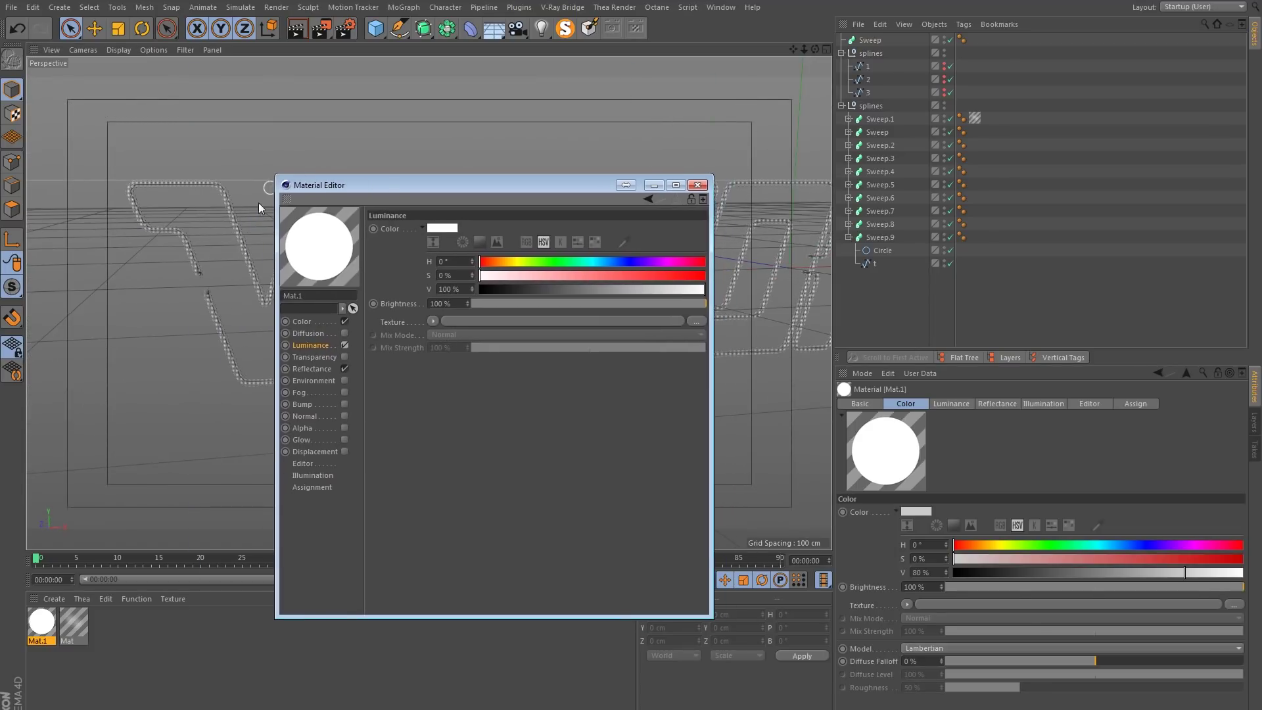
{"action": "left_click", "coordinate": [697, 184]}
Apply the luminance material to all nine thin letter sweeps and place it after the transparent material.
{"action": "left_click_drag", "start_coordinate": [54, 624], "coordinate": [976, 205]}
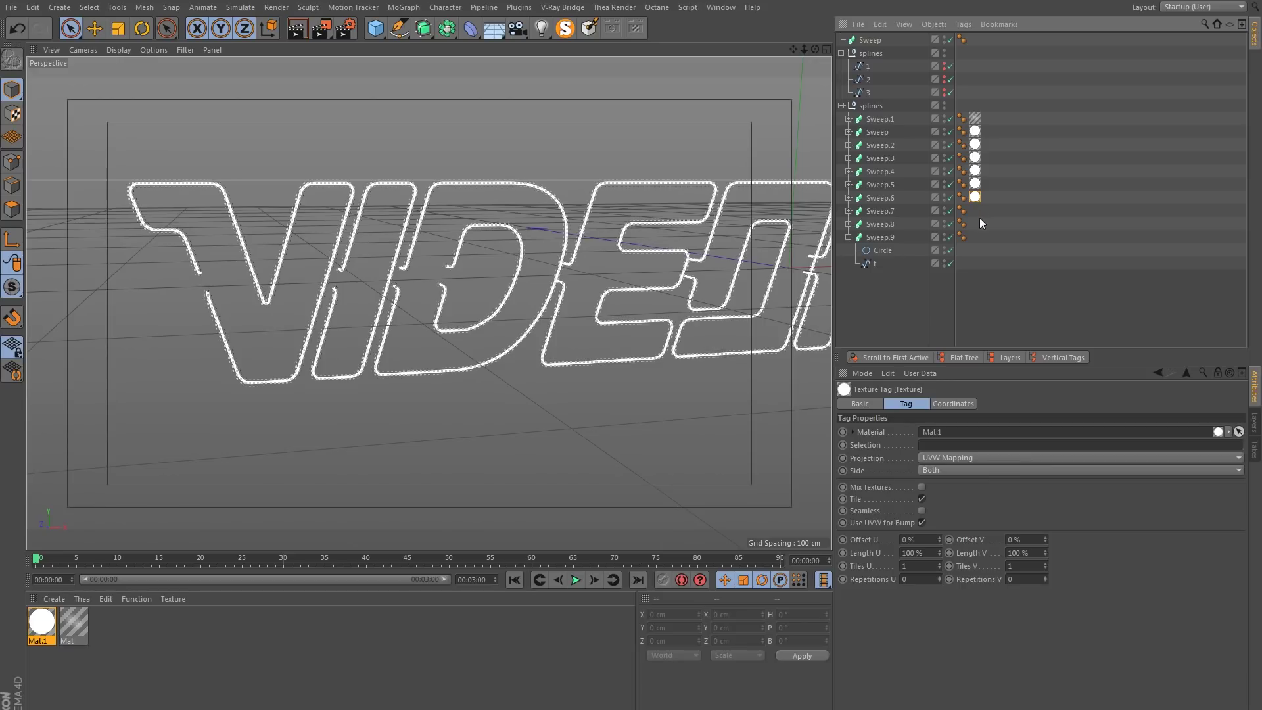
{"action": "left_click", "coordinate": [987, 246]}
{"action": "left_click", "coordinate": [849, 237]}
{"action": "left_click_drag", "start_coordinate": [46, 633], "coordinate": [128, 625]}
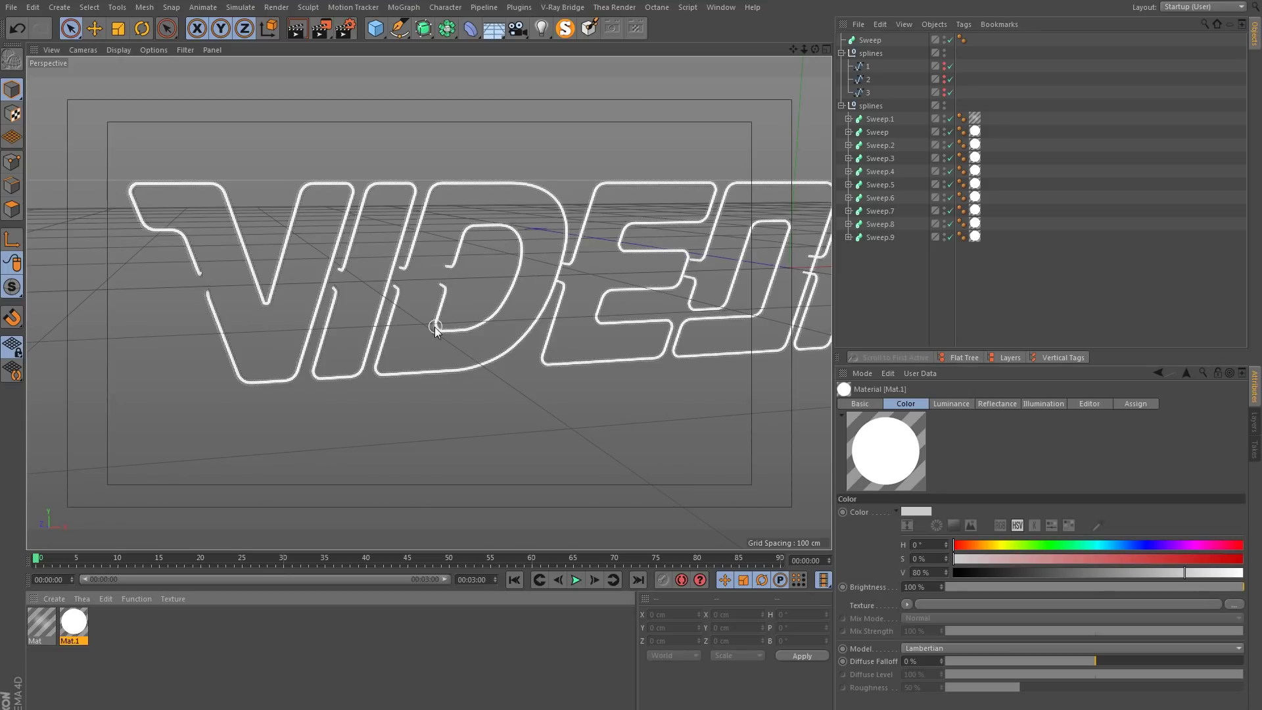
Inspect the glowing letters, then switch to After Effects and scrub the finished neon sign to examine its tube ends.
{"action": "left_click_drag", "start_coordinate": [393, 320], "coordinate": [443, 315], "text": "alt"}
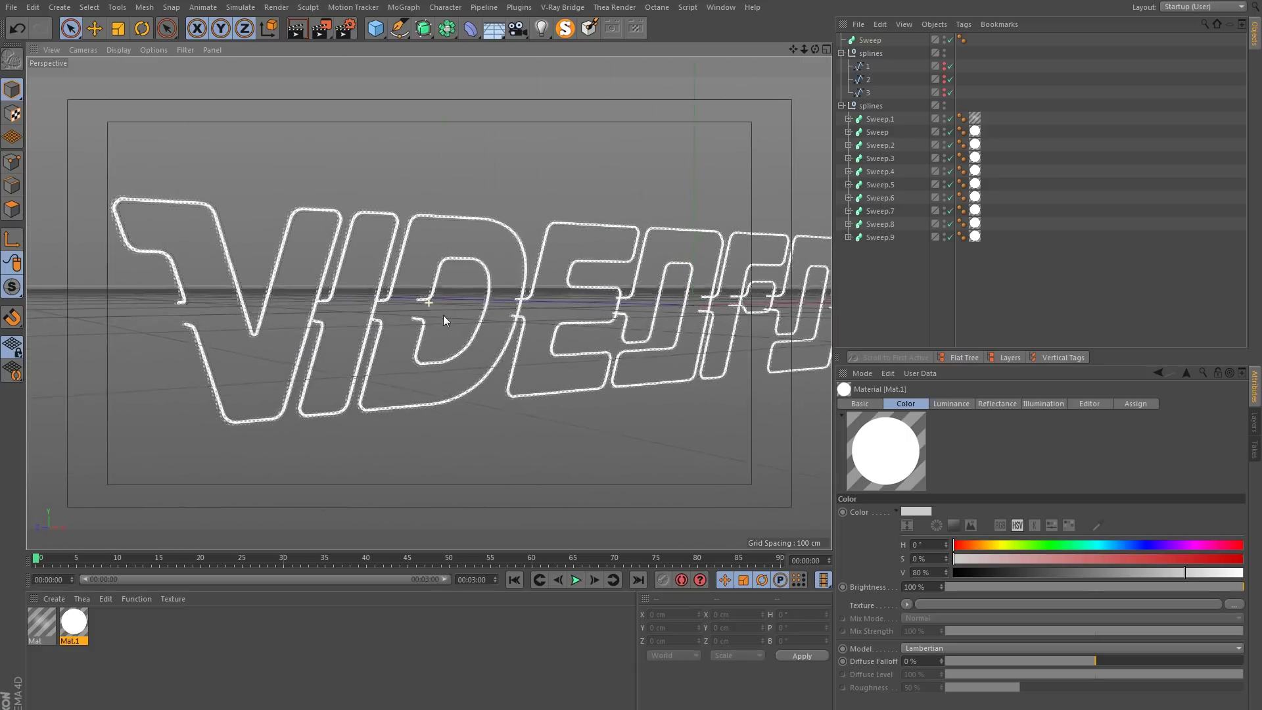
{"action": "scroll", "coordinate": [441, 381], "scroll_direction": "up", "scroll_amount": 5}
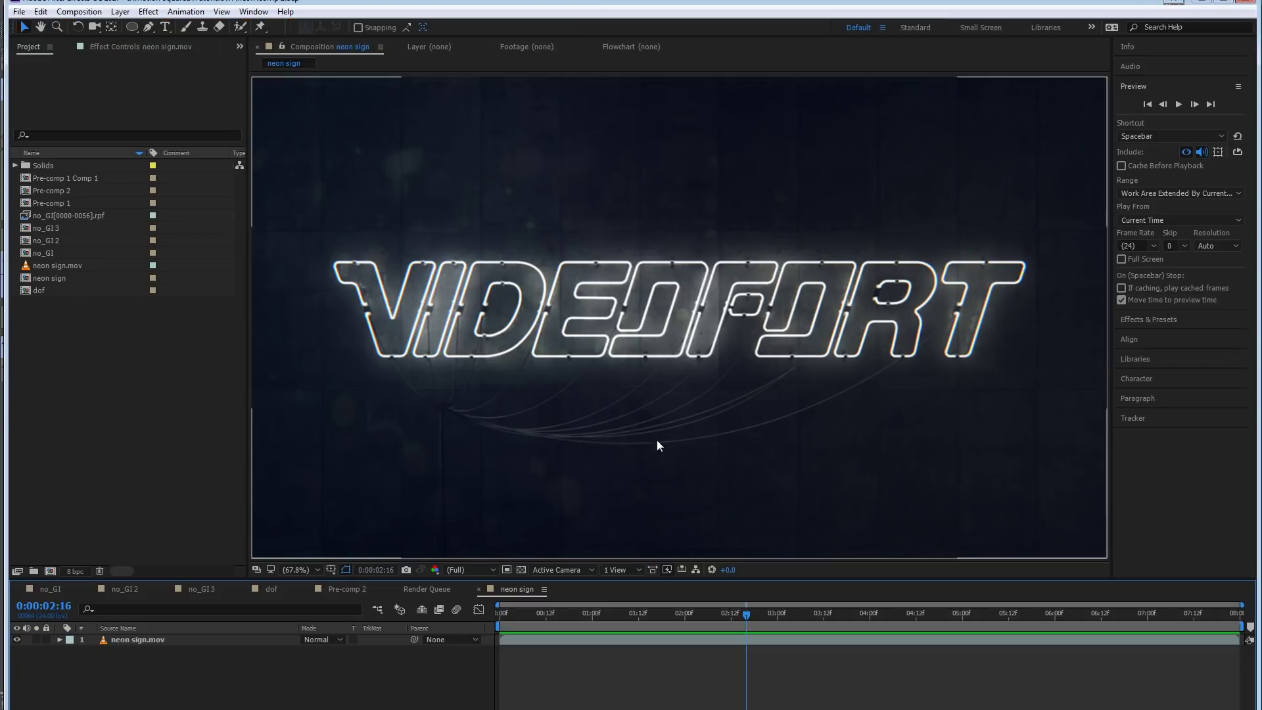
{"action": "left_click_drag", "start_coordinate": [609, 612], "coordinate": [647, 613]}
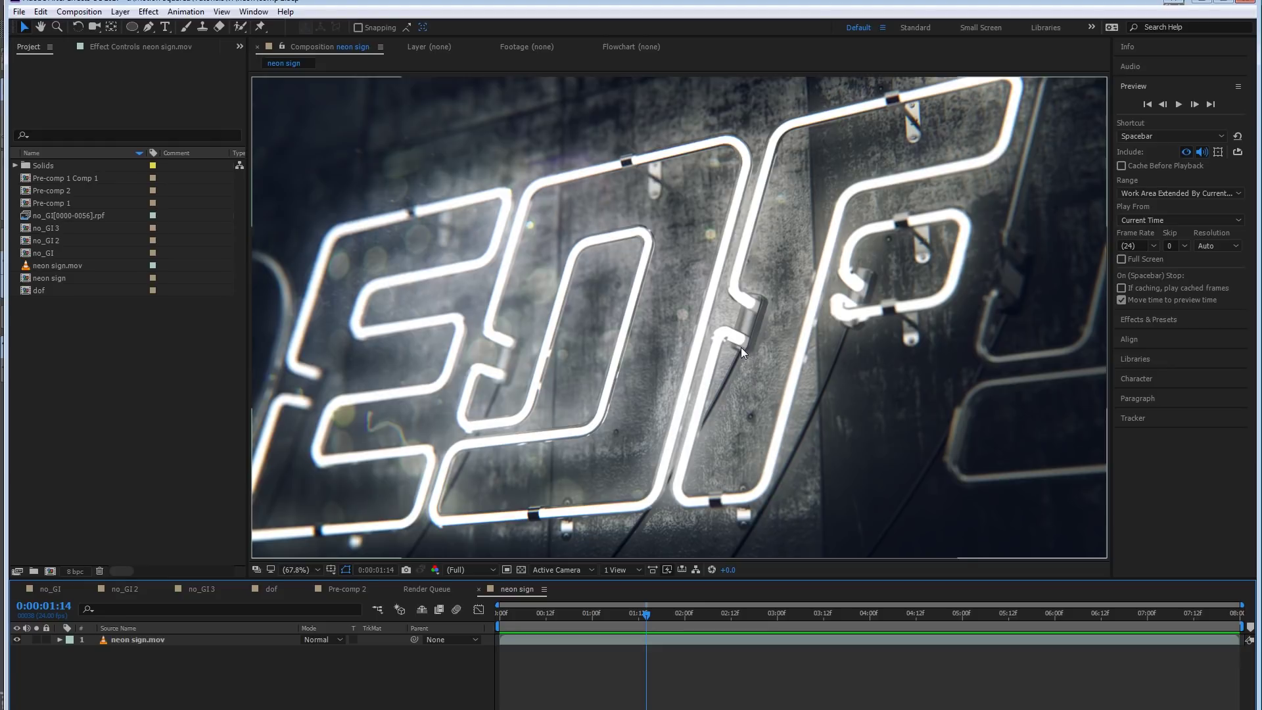
{"action": "left_click_drag", "start_coordinate": [648, 612], "coordinate": [859, 613]}
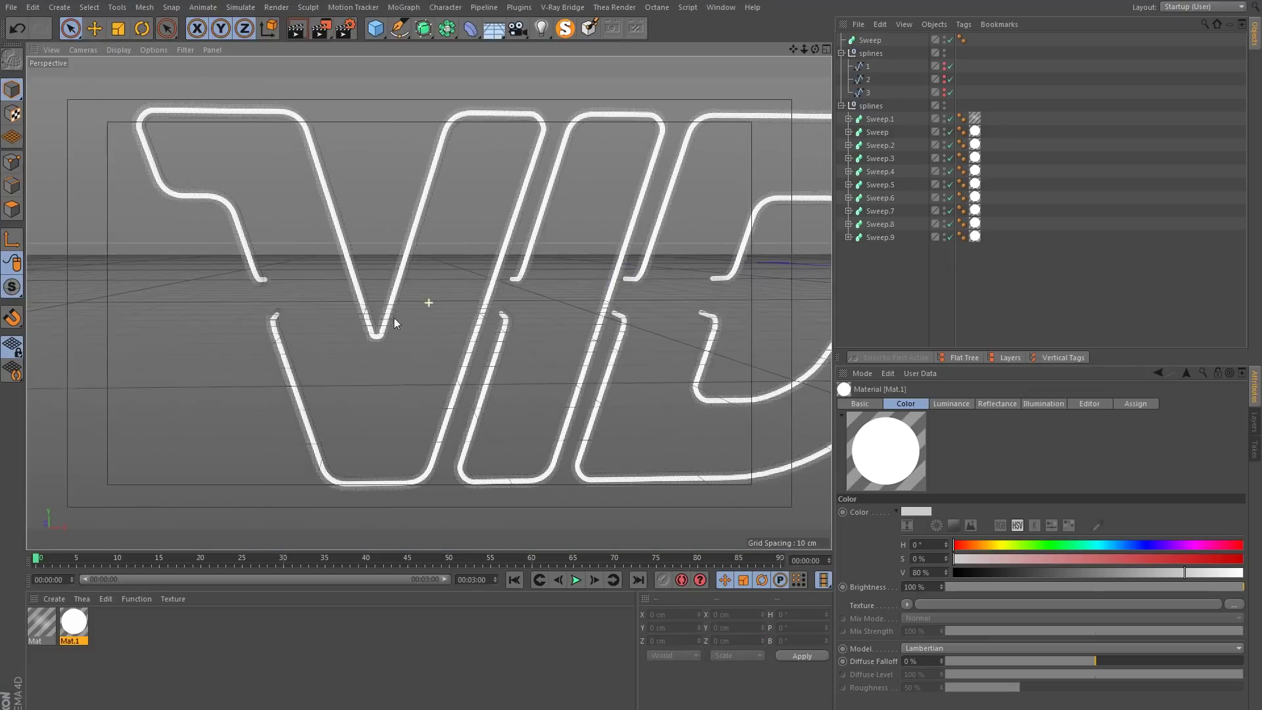
Switch back to Cinema 4D and add a Rectangle spline in the front view.
{"action": "mouse_move", "coordinate": [393, 318]}
{"action": "left_mouse_down", "text": "alt"}
{"action": "mouse_move", "coordinate": [374, 309]}
{"action": "mouse_move", "coordinate": [406, 299]}
{"action": "left_mouse_up", "text": "alt"}
{"action": "left_click", "coordinate": [826, 50]}
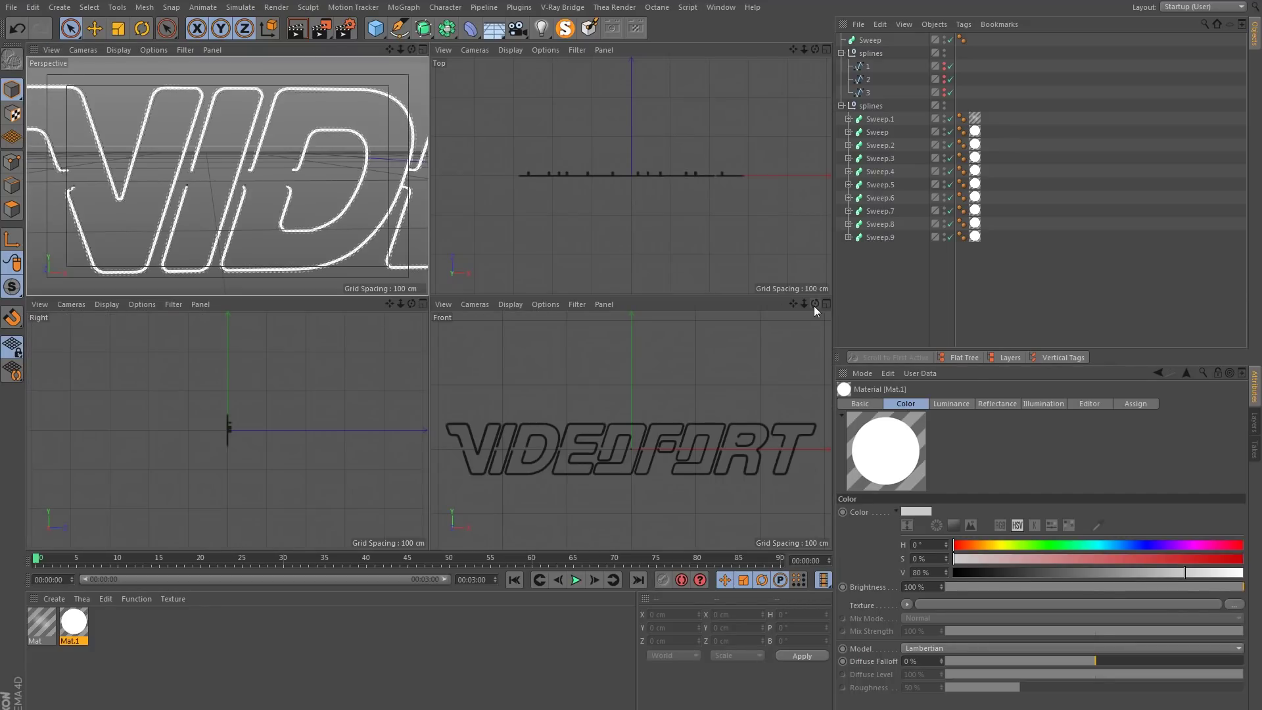
{"action": "left_click", "coordinate": [826, 306]}
{"action": "scroll", "coordinate": [177, 303], "scroll_direction": "up", "scroll_amount": 5}
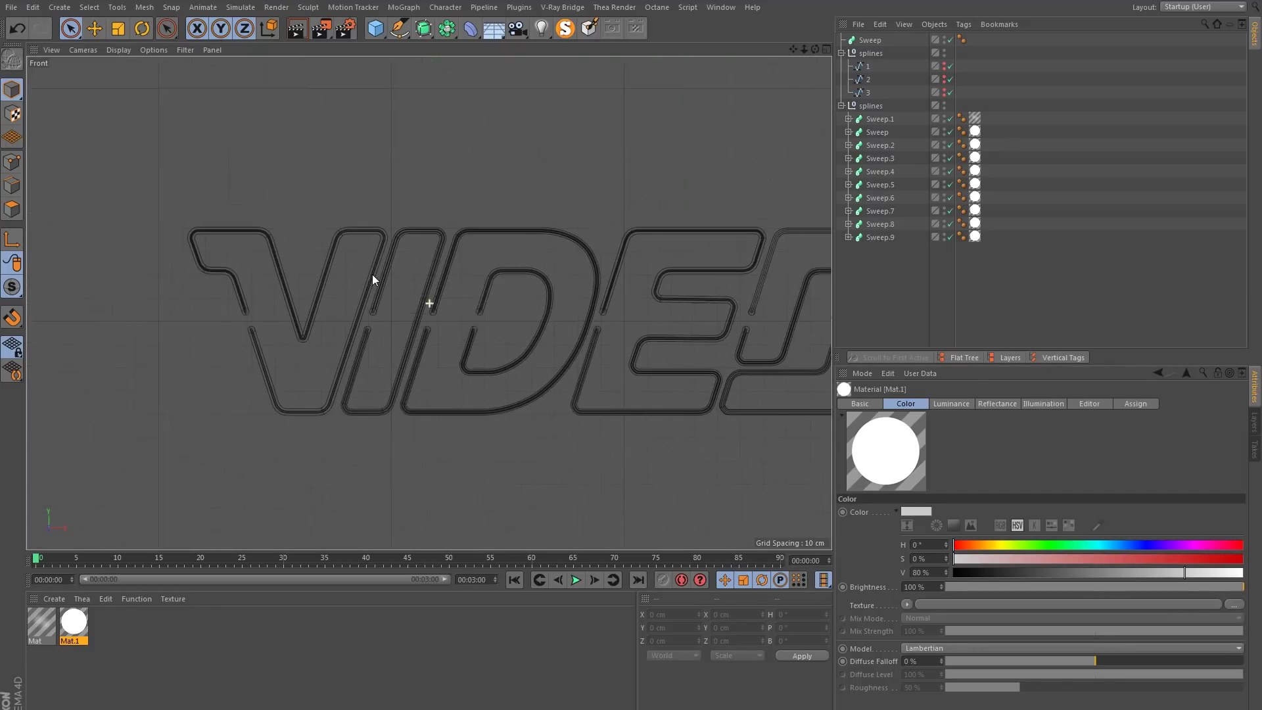
{"action": "left_click", "coordinate": [399, 28]}
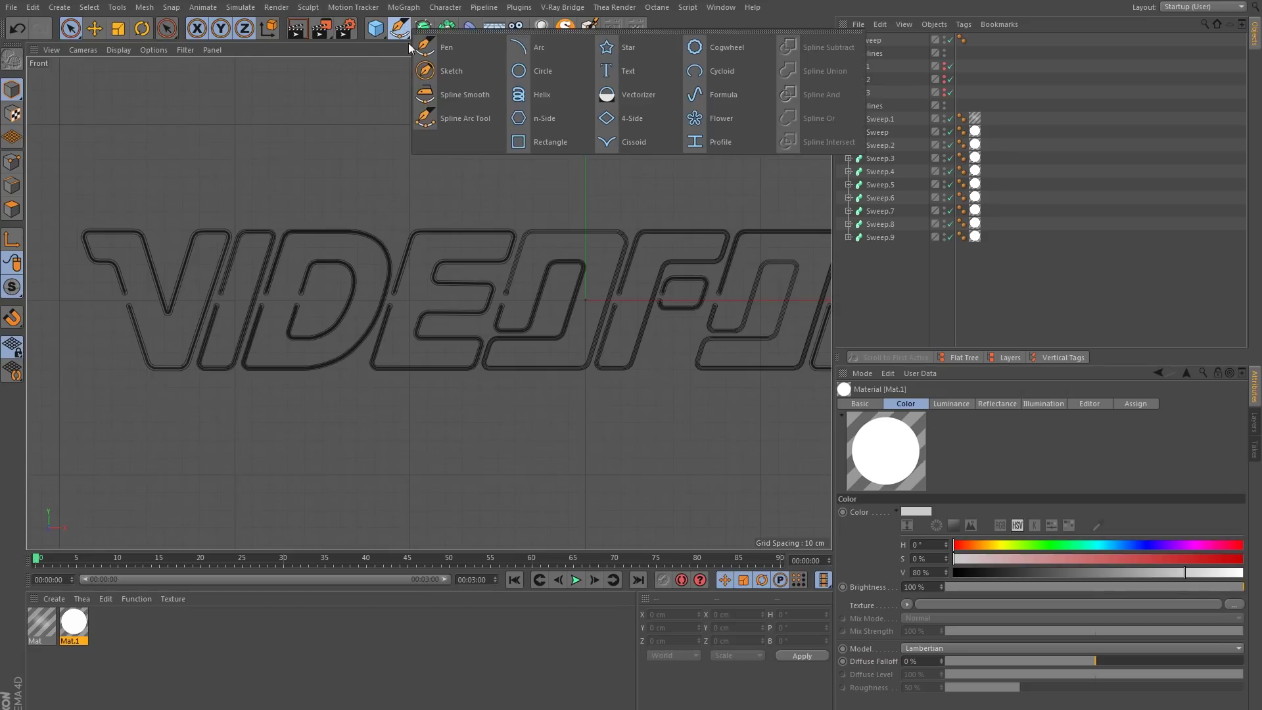
{"action": "left_click", "coordinate": [541, 136]}
{"action": "scroll", "coordinate": [583, 197], "scroll_direction": "down", "scroll_amount": 5}
{"action": "scroll", "coordinate": [540, 224], "scroll_direction": "up", "scroll_amount": 6}
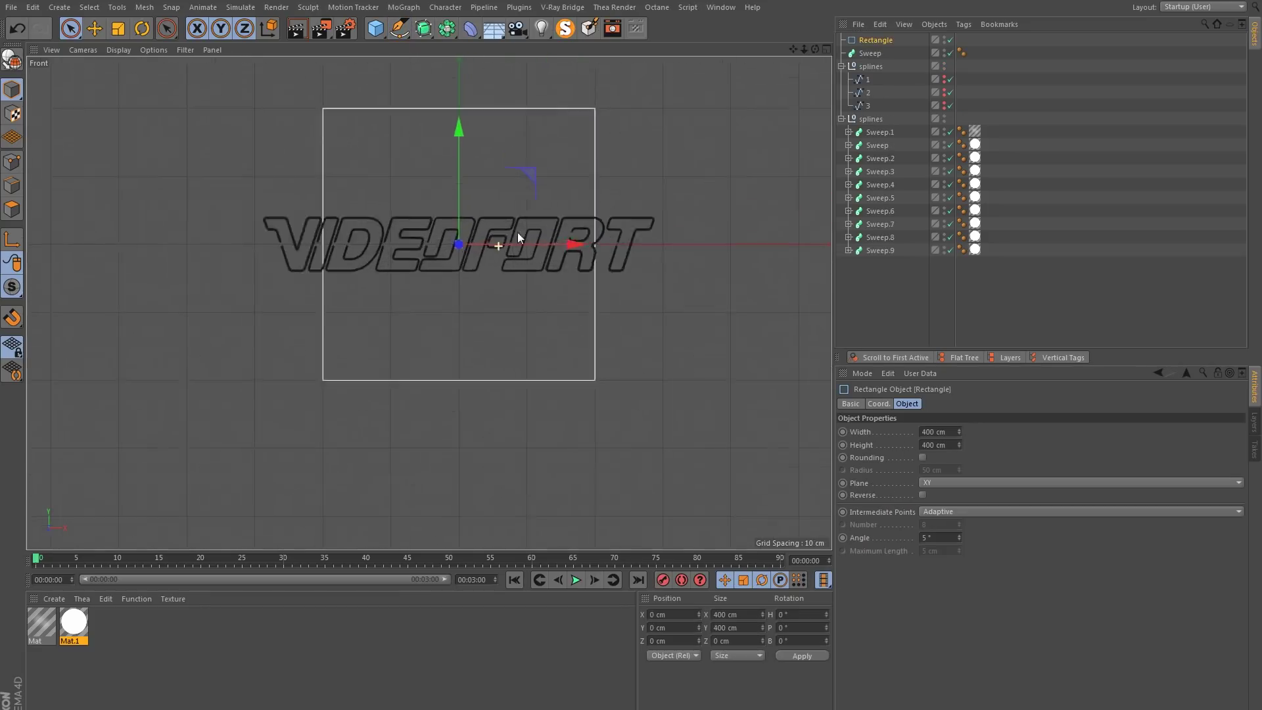
Set the rectangle's width to 5 cm and its height to 12.5 cm.
{"action": "left_click", "coordinate": [955, 433]}
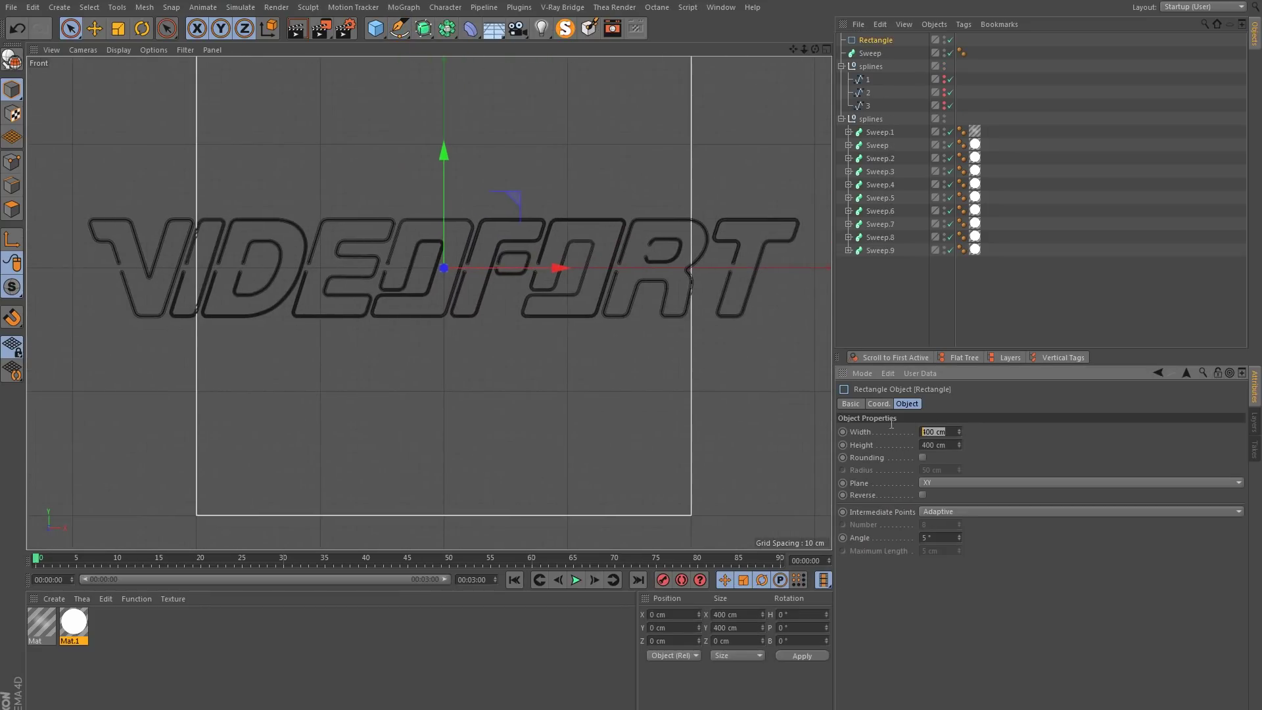
{"action": "type", "text": "5"}
{"action": "key", "text": "Return"}
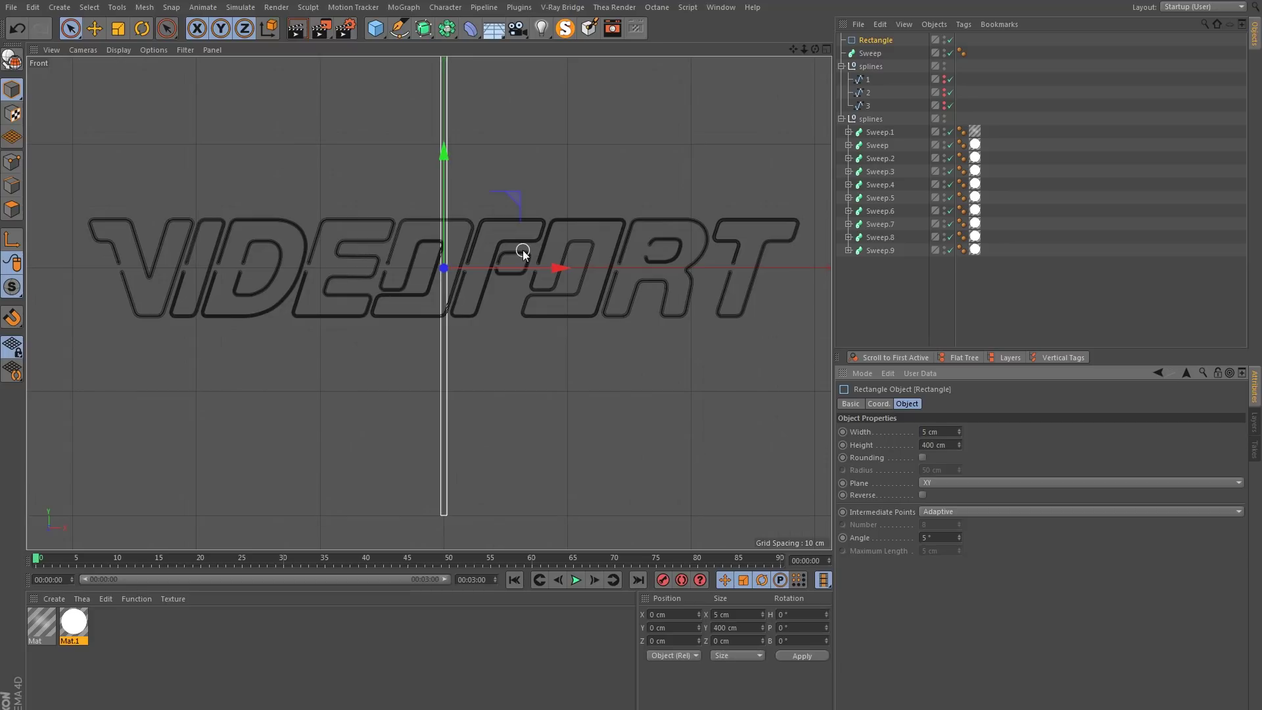
{"action": "type", "text": "12.5"}
{"action": "key", "text": "Return"}
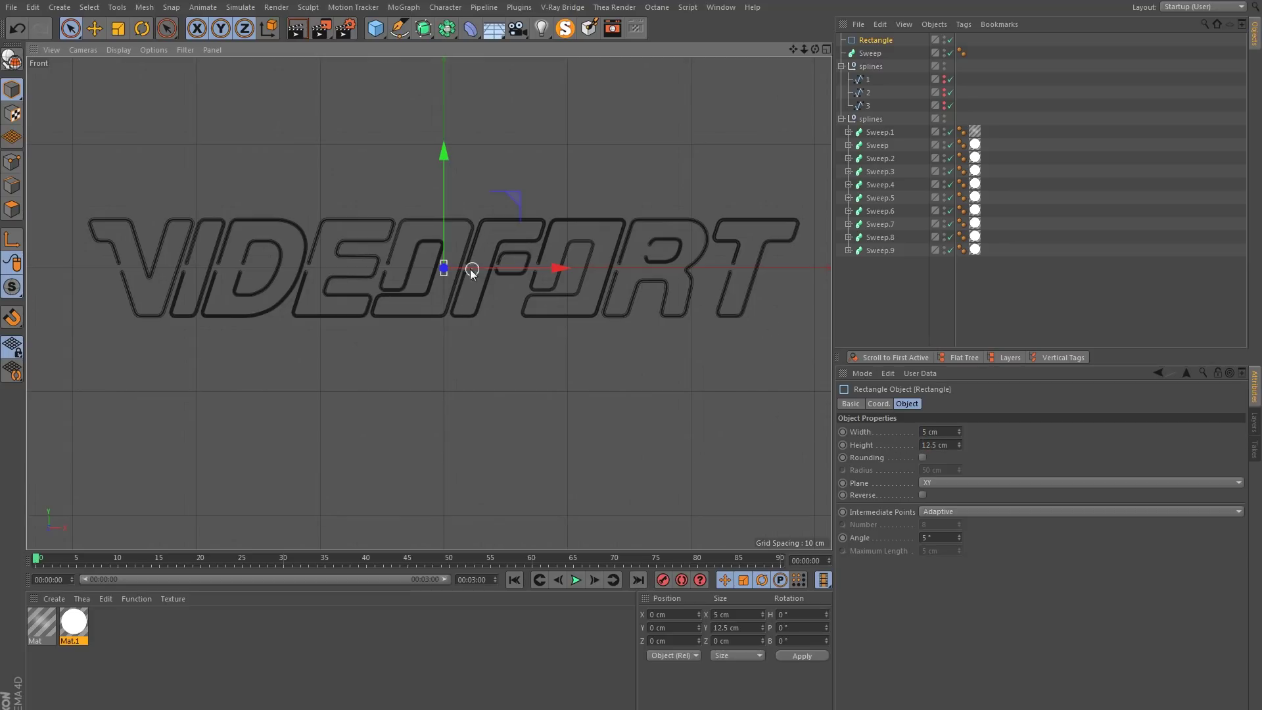
Move the rectangle along X to about -262 cm, over the gap between the V's two tube ends.
{"action": "scroll", "coordinate": [471, 270], "scroll_direction": "up", "scroll_amount": 5}
{"action": "middle_click_drag", "start_coordinate": [532, 300], "coordinate": [476, 299], "text": "alt"}
{"action": "right_click_drag", "start_coordinate": [483, 298], "coordinate": [375, 318], "text": "alt"}
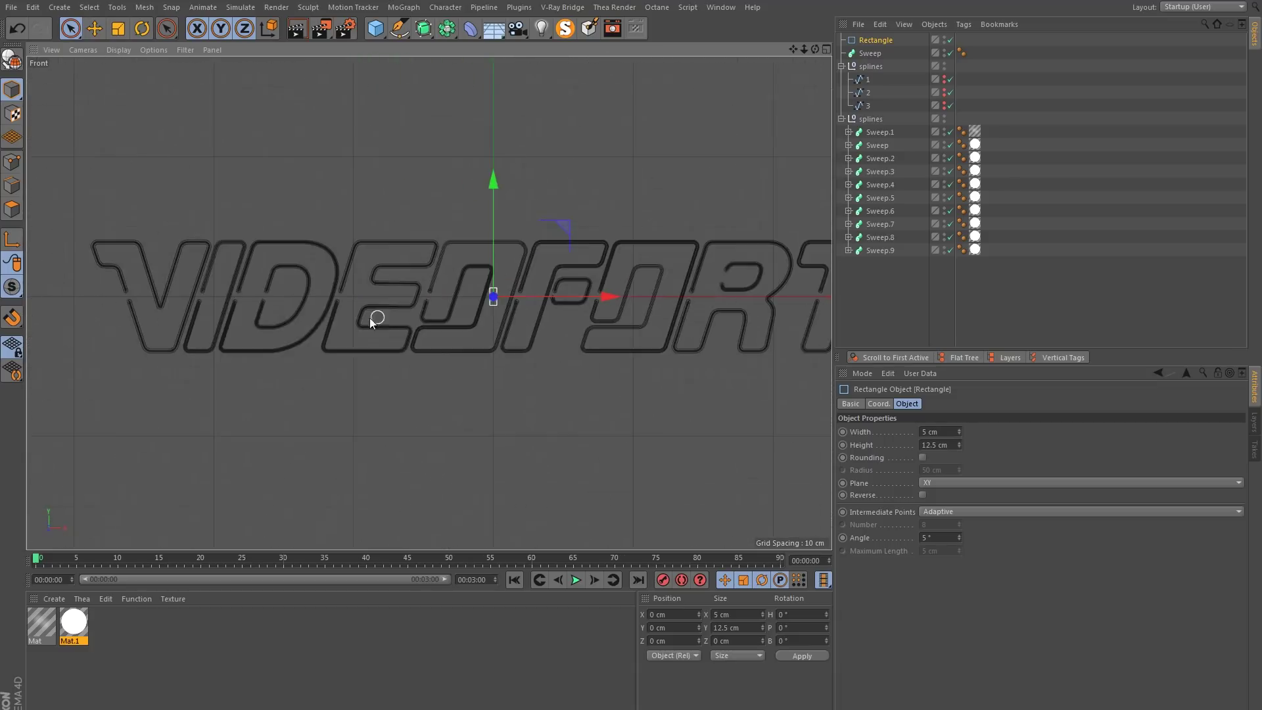
{"action": "middle_click_drag", "start_coordinate": [508, 301], "coordinate": [620, 309], "text": "alt"}
{"action": "left_click_drag", "start_coordinate": [622, 314], "coordinate": [314, 308]}
{"action": "scroll", "coordinate": [248, 289], "scroll_direction": "up", "scroll_amount": 8}
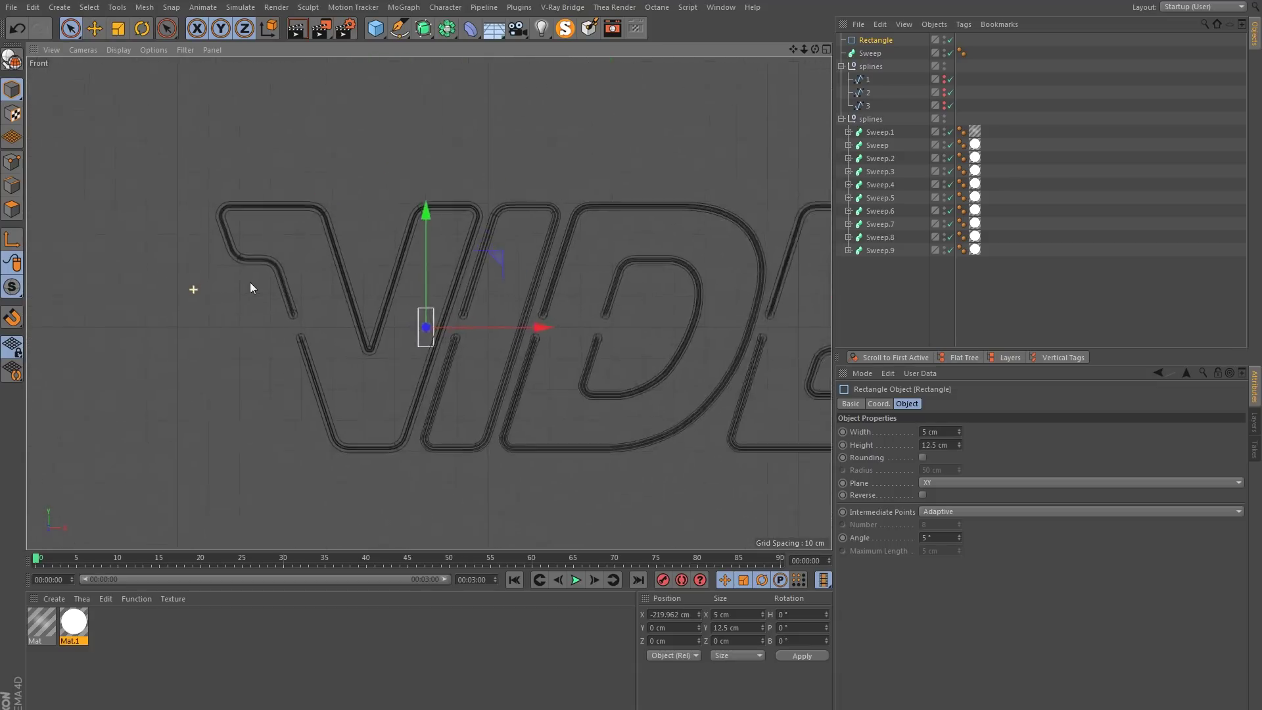
{"action": "left_click_drag", "start_coordinate": [677, 359], "coordinate": [479, 351]}
{"action": "scroll", "coordinate": [405, 341], "scroll_direction": "up", "scroll_amount": 5}
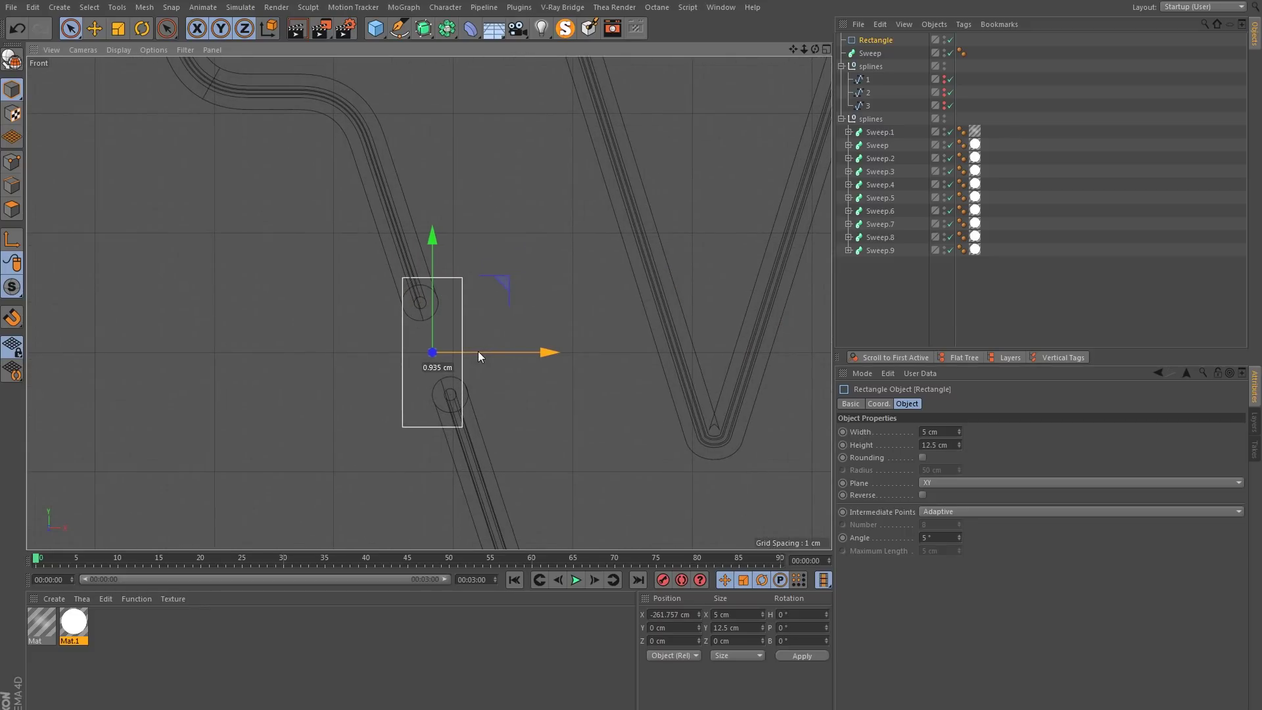
Try to rotate the rectangle about -21° to follow the slant of the V's tube ends.
{"action": "scroll", "coordinate": [479, 351], "scroll_direction": "up", "scroll_amount": 3}
{"action": "key", "text": "r"}
{"action": "left_click_drag", "start_coordinate": [452, 420], "coordinate": [484, 417]}
{"action": "key", "text": "9"}
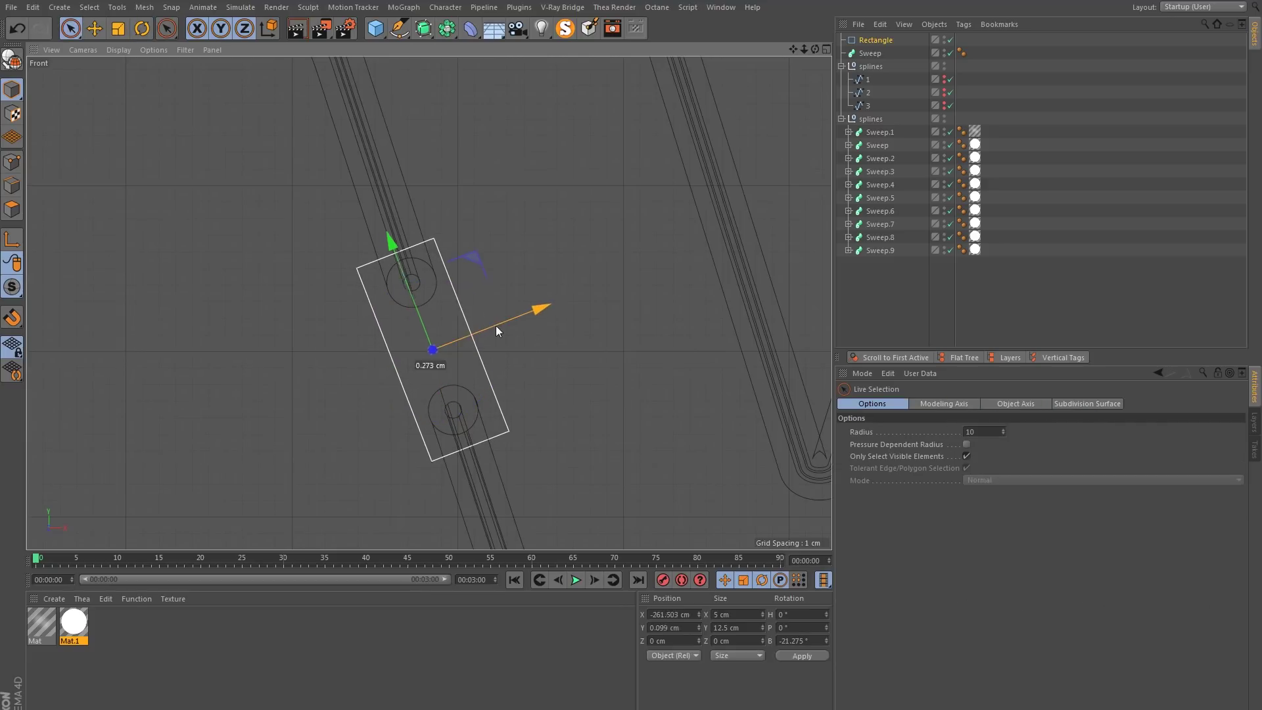
{"action": "key", "text": "ctrl+z"}
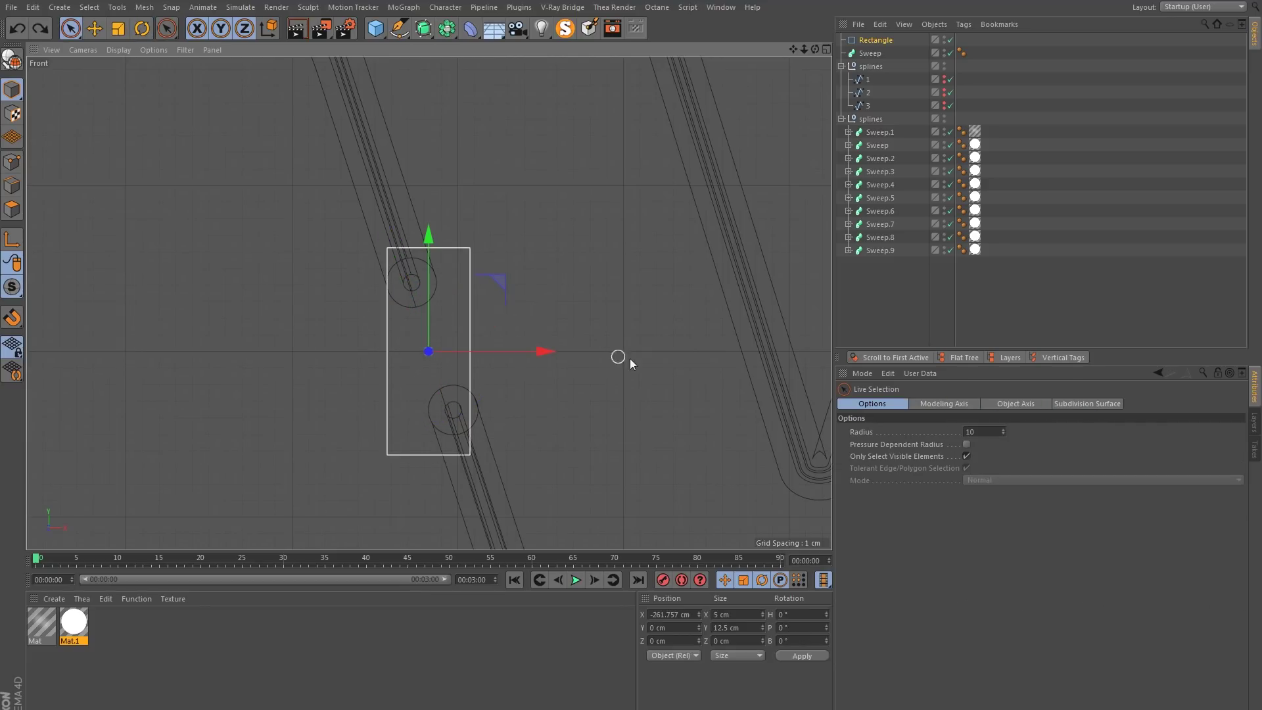
Add an Extrude object and place the rectangle inside it.
{"action": "left_click_drag", "start_coordinate": [424, 29], "coordinate": [479, 160]}
{"action": "left_click_drag", "start_coordinate": [426, 39], "coordinate": [593, 52], "text": "alt"}
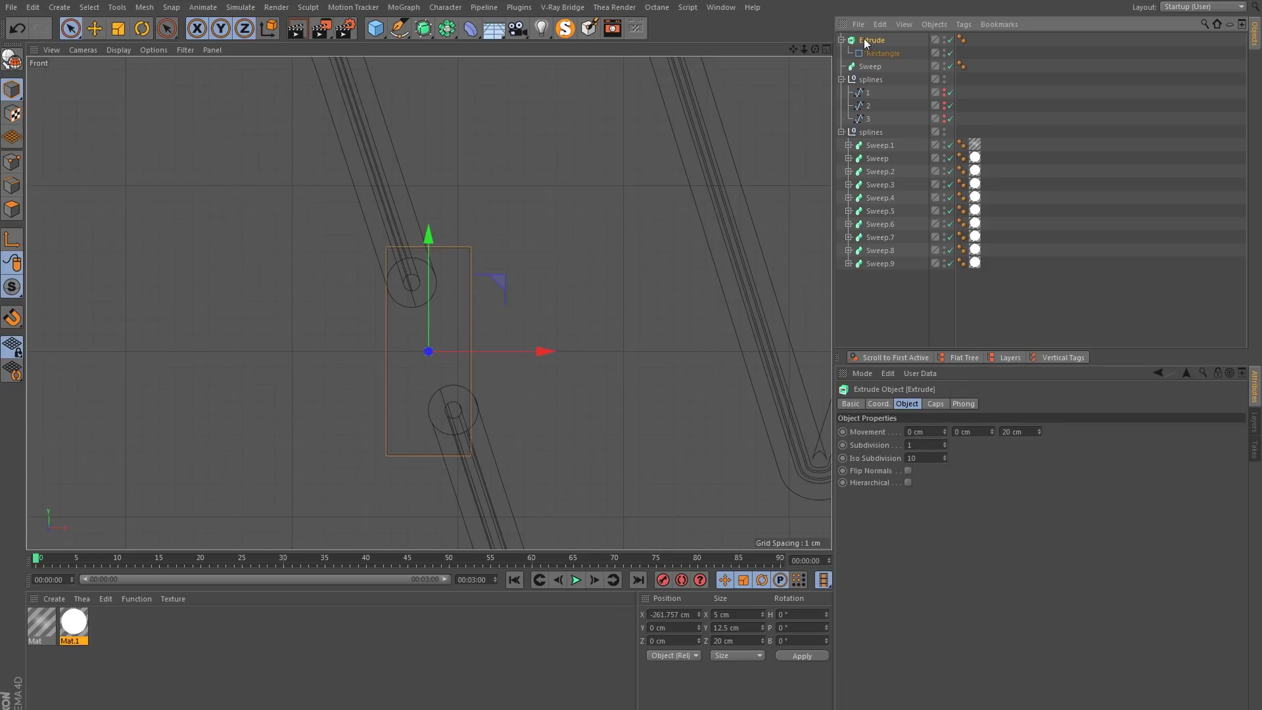
Set the Extrude object's depth along Z to 3 cm for the connector box on the V.
{"action": "left_click", "coordinate": [826, 50]}
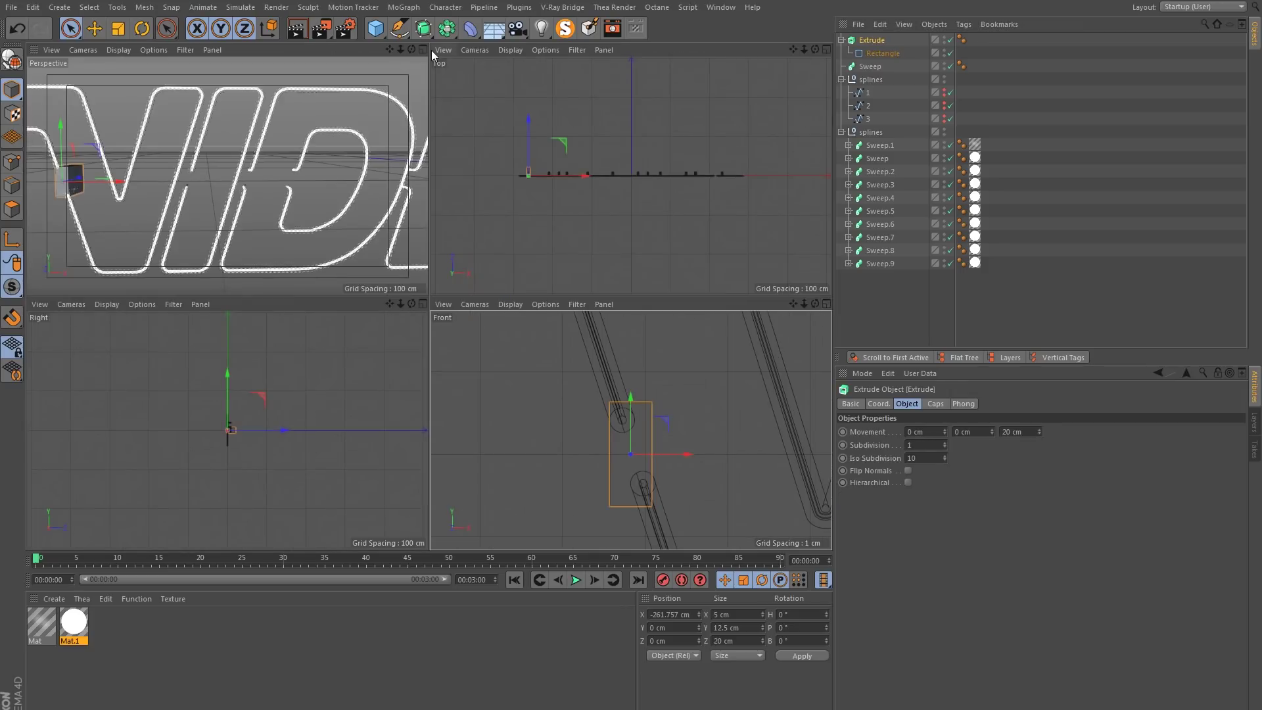
{"action": "left_click", "coordinate": [423, 50]}
{"action": "middle_click_drag", "start_coordinate": [149, 293], "coordinate": [220, 288], "text": "alt"}
{"action": "mouse_move", "coordinate": [220, 288]}
{"action": "left_mouse_down", "text": "alt"}
{"action": "mouse_move", "coordinate": [171, 305]}
{"action": "mouse_move", "coordinate": [217, 306]}
{"action": "left_mouse_up", "text": "alt"}
{"action": "right_click_drag", "start_coordinate": [217, 307], "coordinate": [357, 269], "text": "alt"}
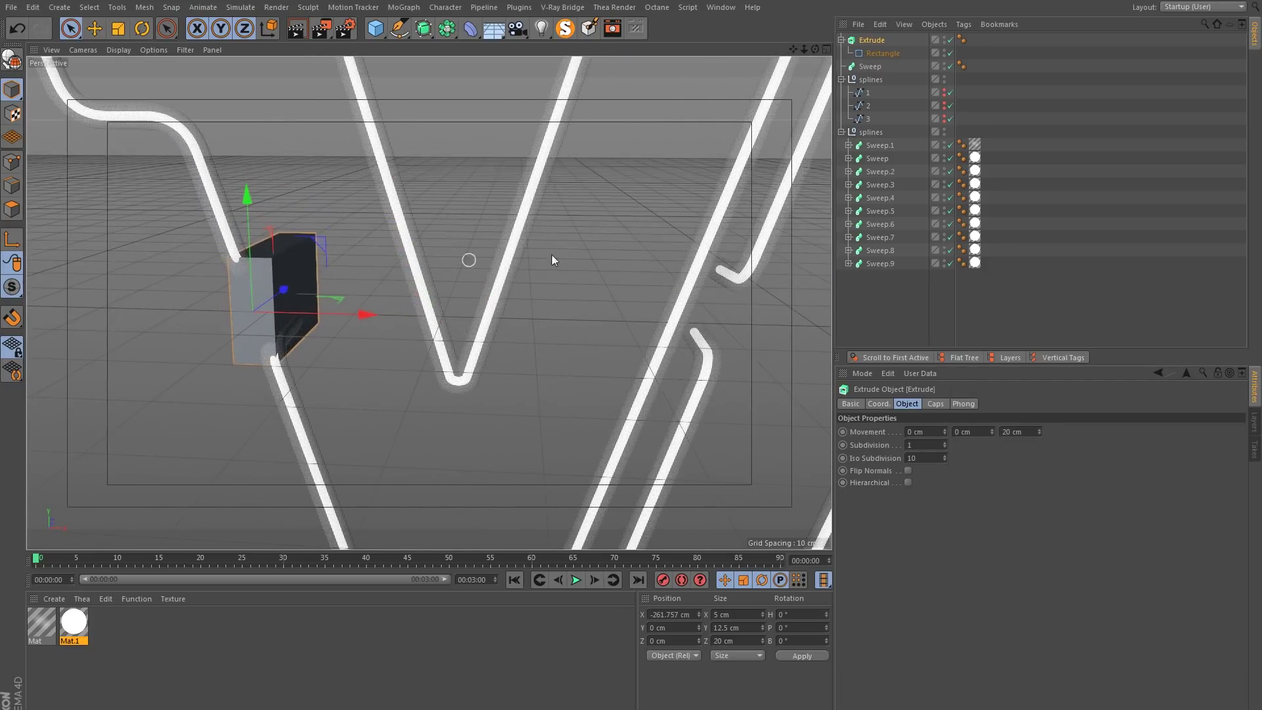
{"action": "left_click", "coordinate": [936, 405]}
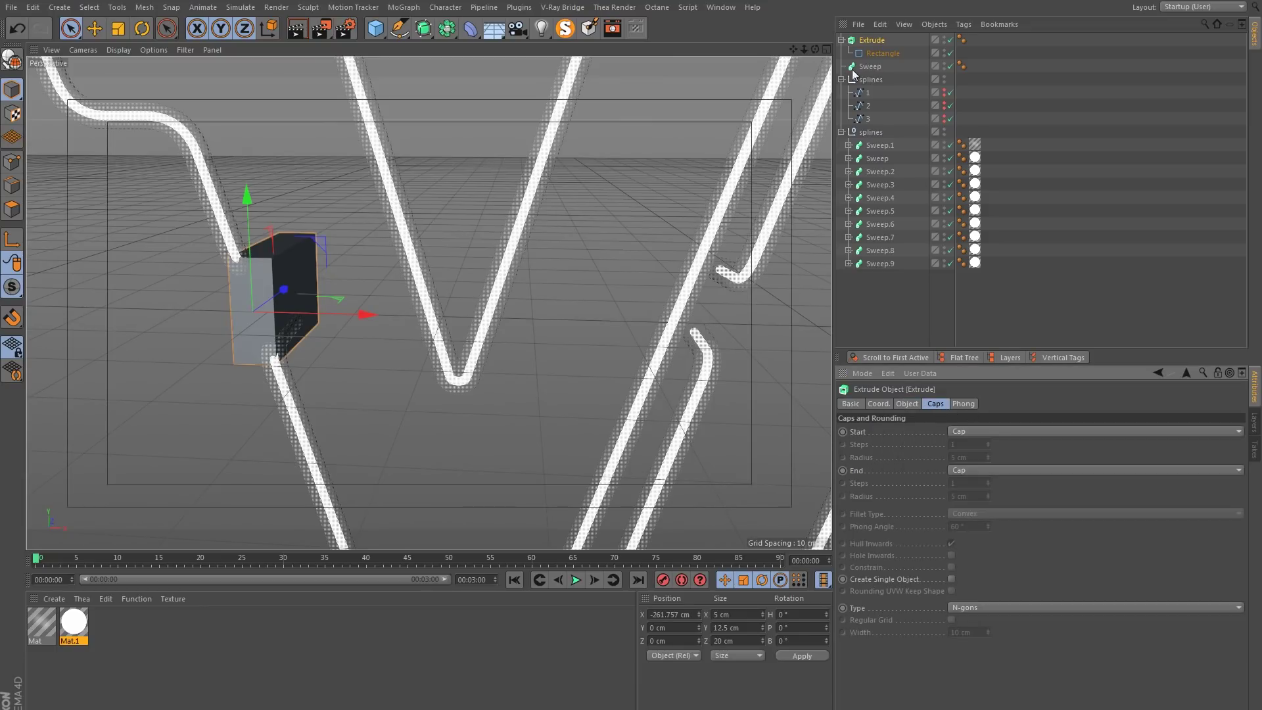
{"action": "left_click", "coordinate": [908, 404]}
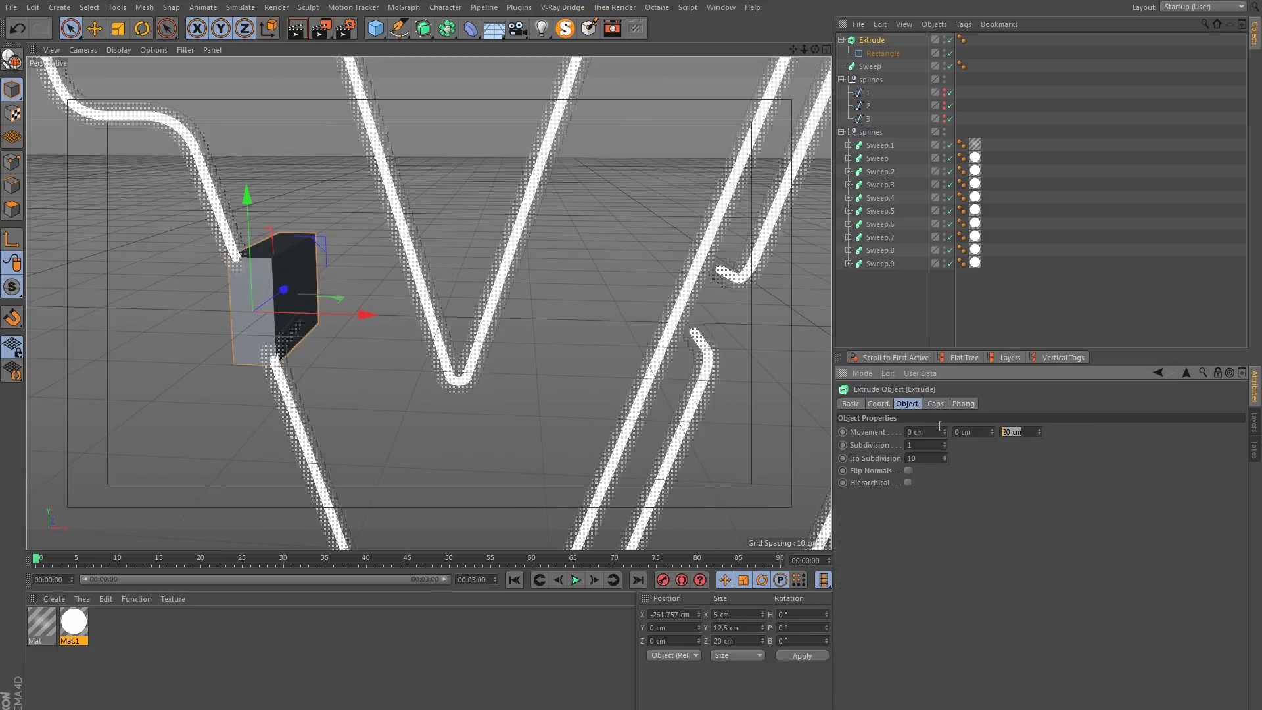
{"action": "key", "text": "Return"}
{"action": "left_click_drag", "start_coordinate": [353, 333], "coordinate": [202, 330], "text": "alt"}
{"action": "left_click_drag", "start_coordinate": [520, 370], "coordinate": [547, 370], "text": "alt"}
{"action": "left_click_drag", "start_coordinate": [1016, 432], "coordinate": [937, 426]}
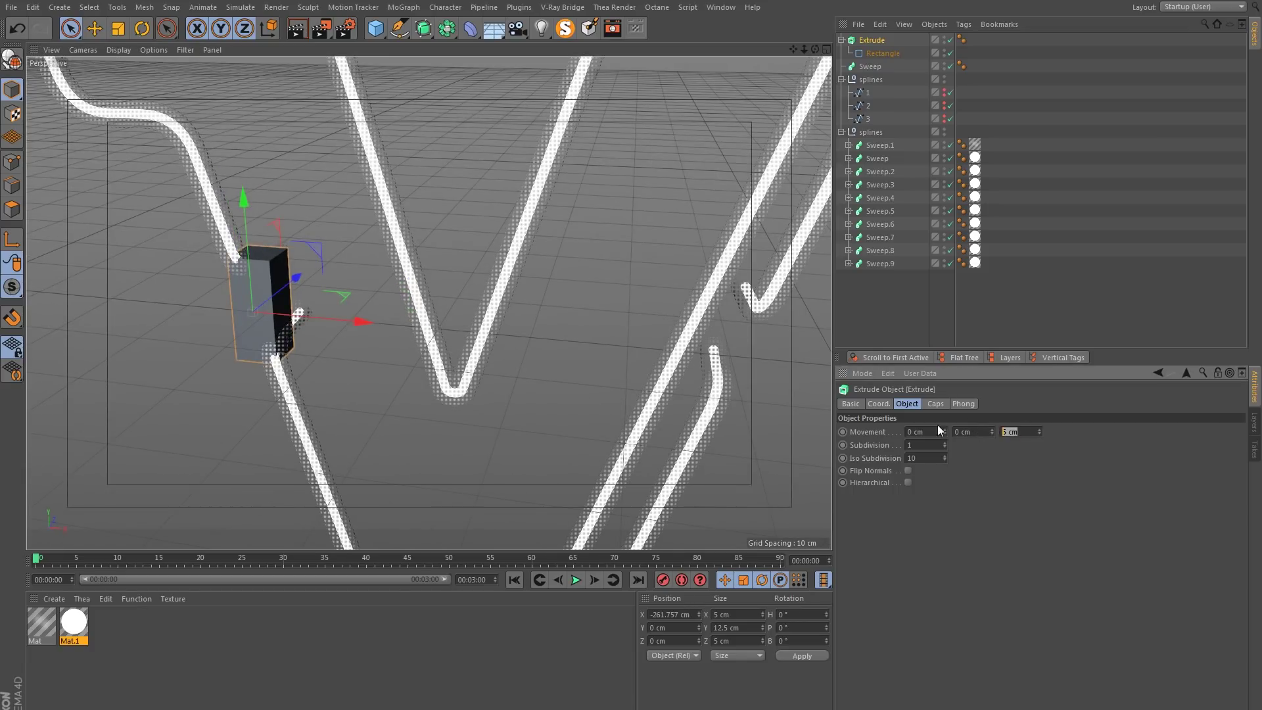
{"action": "type", "text": "3"}
{"action": "key", "text": "Return"}
{"action": "left_click_drag", "start_coordinate": [270, 303], "coordinate": [368, 310], "text": "alt"}
Enable rounding on the rectangle spline and set its corner radius to 2 cm.
{"action": "left_click", "coordinate": [874, 54]}
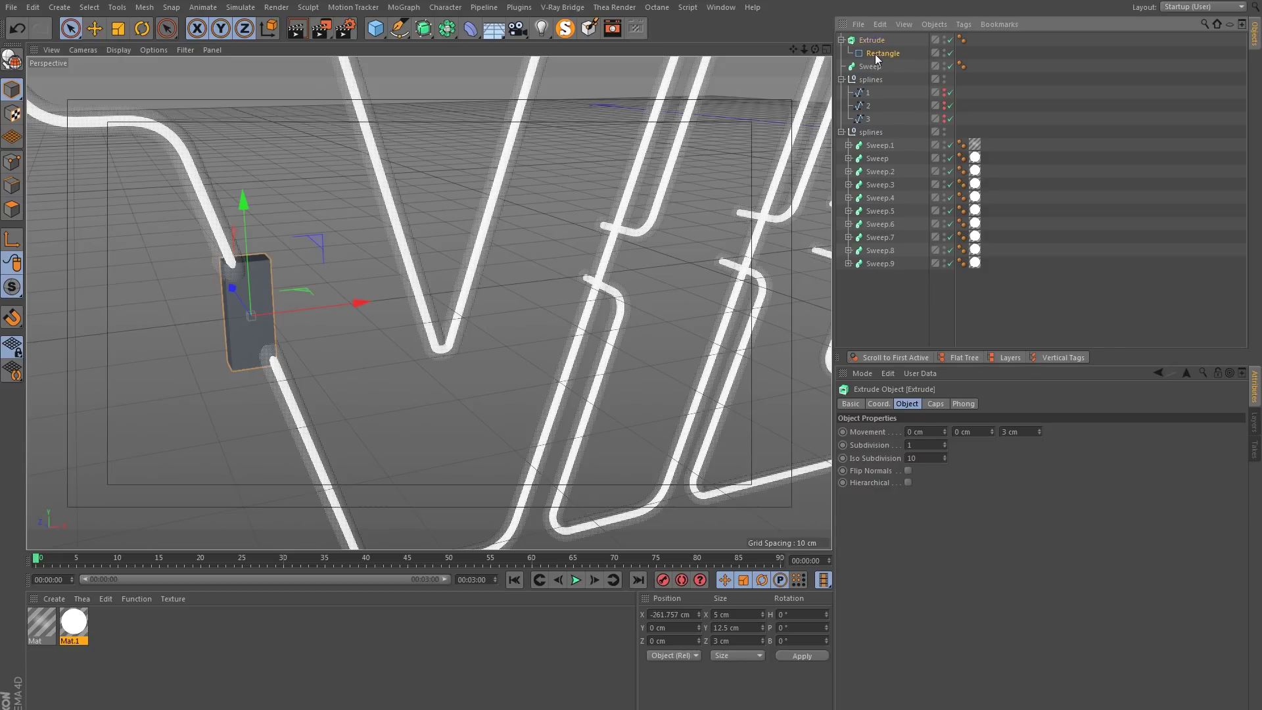
{"action": "left_click", "coordinate": [922, 458]}
{"action": "left_click_drag", "start_coordinate": [113, 260], "coordinate": [259, 266], "text": "alt"}
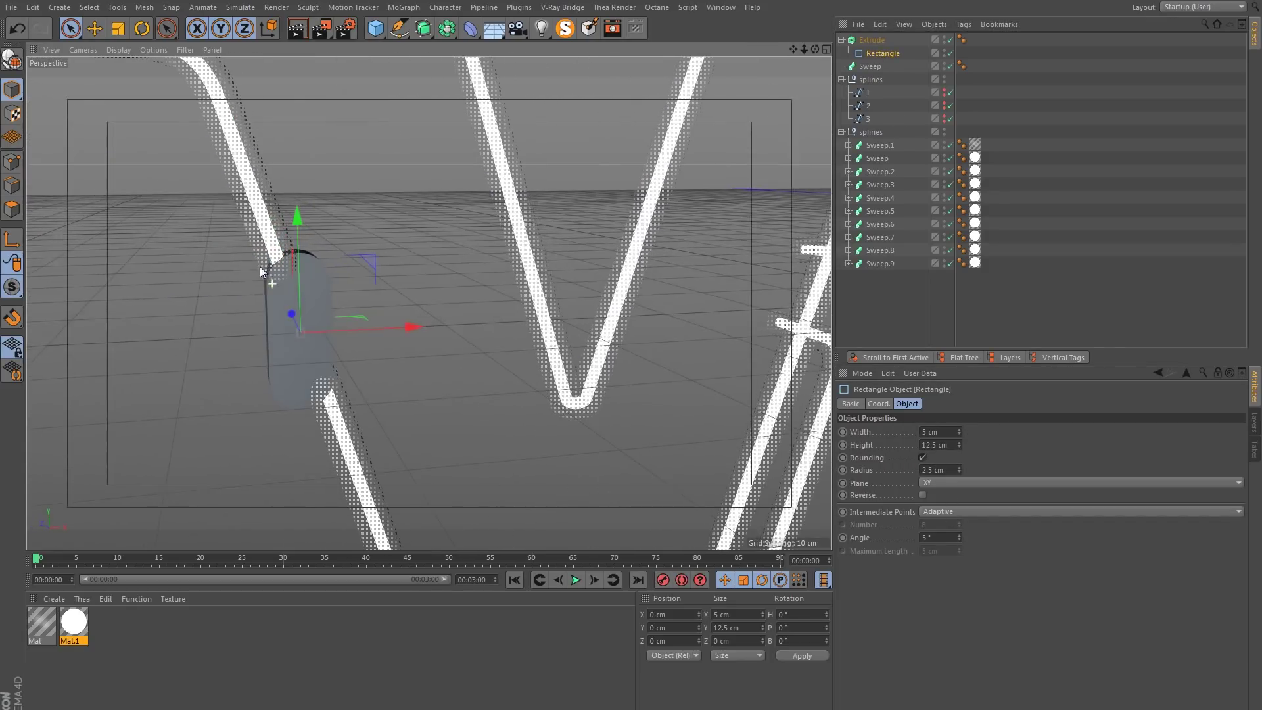
{"action": "double_click", "coordinate": [953, 469]}
{"action": "type", "text": "2"}
{"action": "key", "text": "Return"}
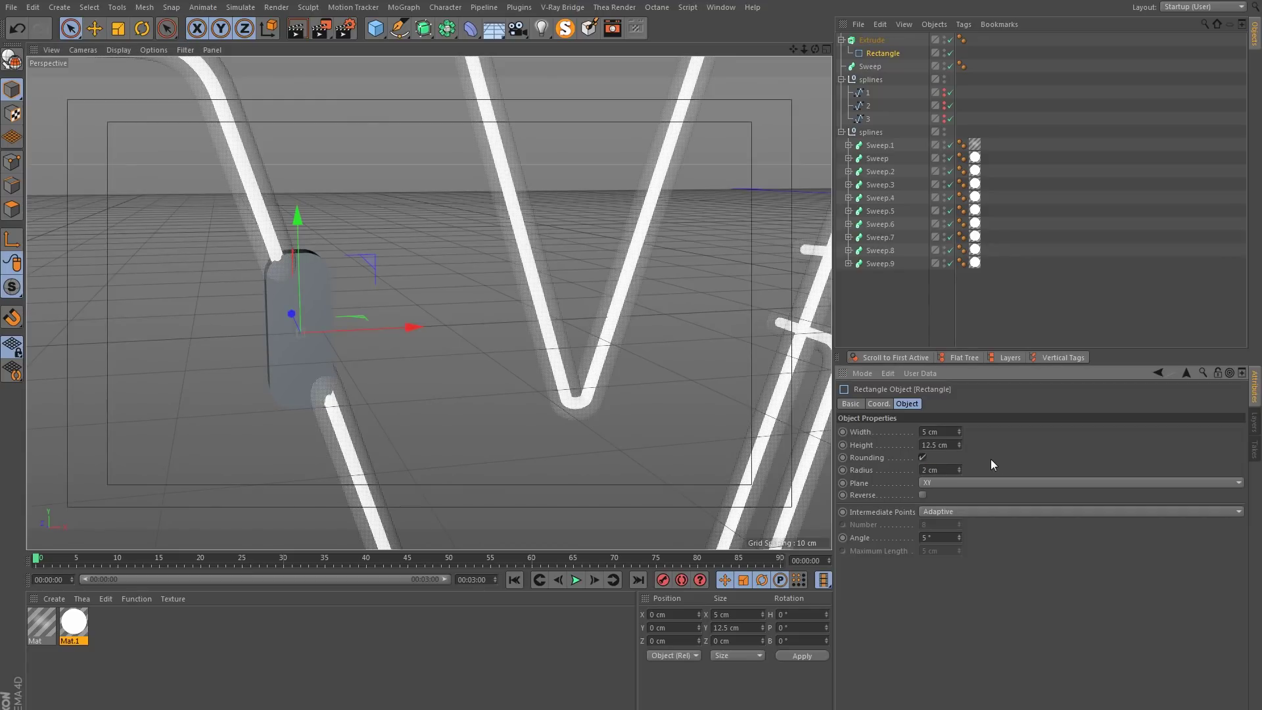
{"action": "left_click_drag", "start_coordinate": [298, 297], "coordinate": [263, 309], "text": "alt"}
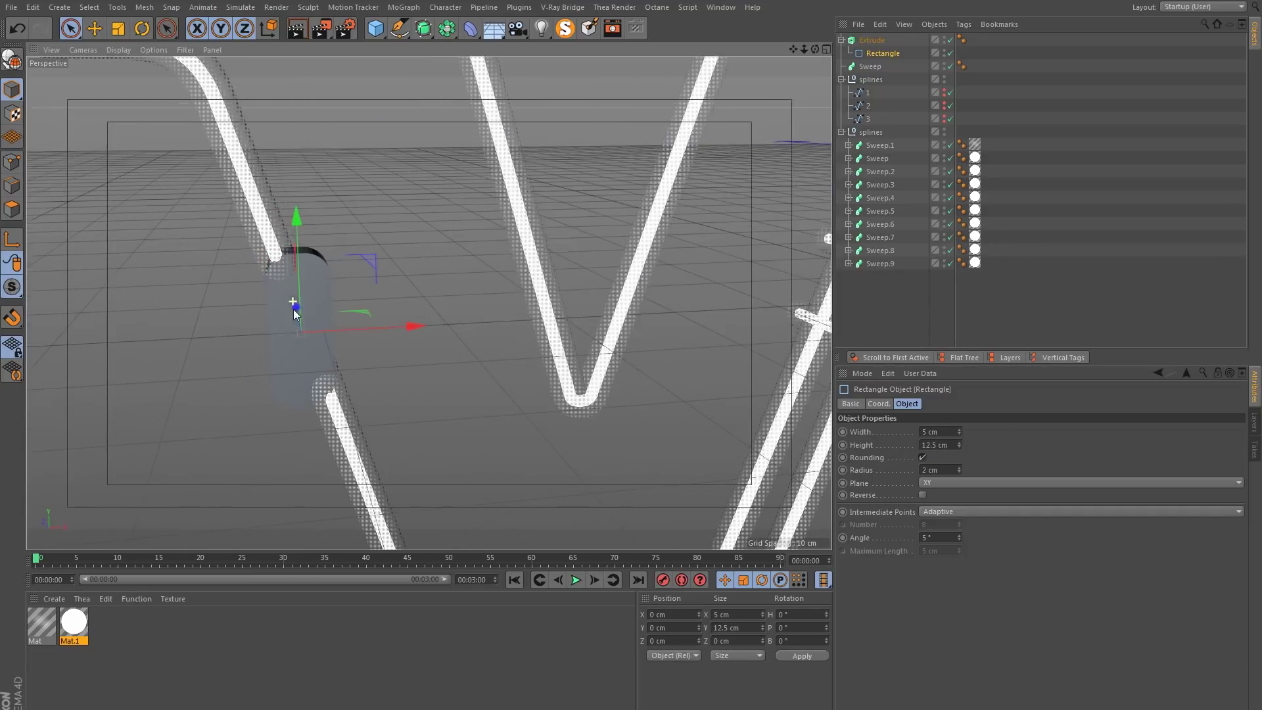
Rotate the Extrude object to a bank of about -18° in the front view and nudge it over the V's two tube ends.
{"action": "left_click", "coordinate": [827, 47]}
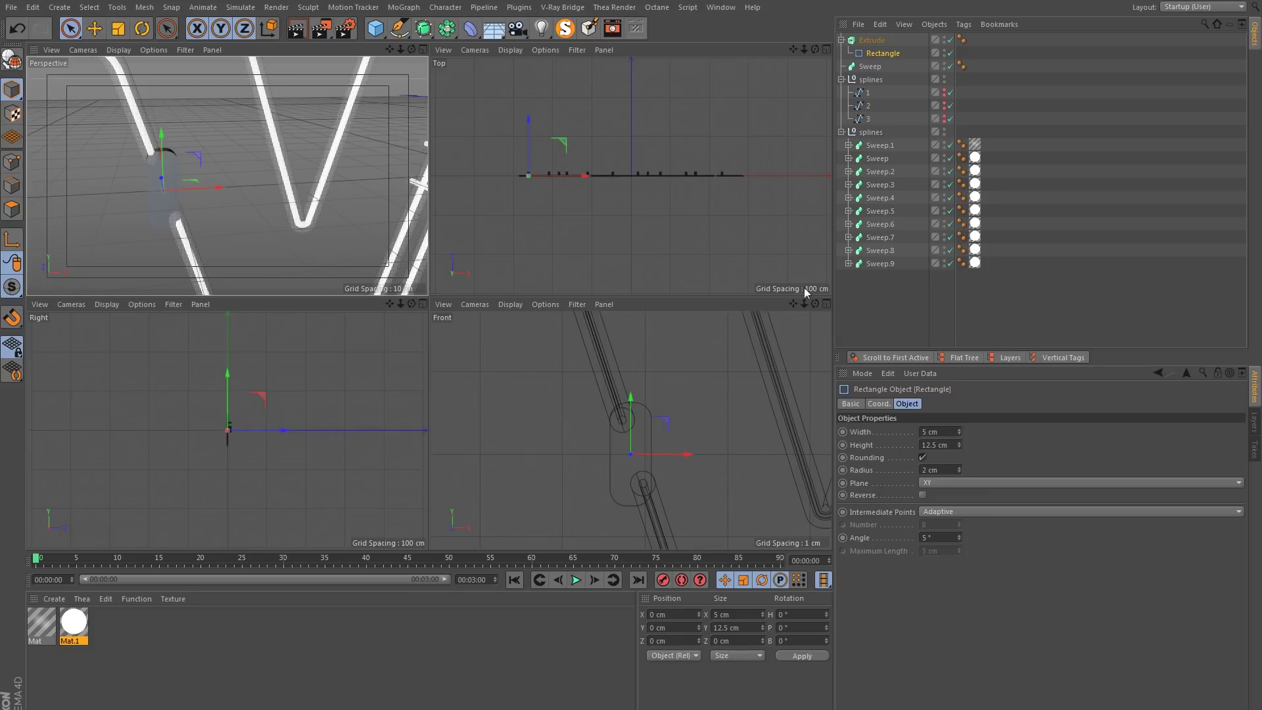
{"action": "left_click", "coordinate": [826, 304]}
{"action": "left_click", "coordinate": [875, 40]}
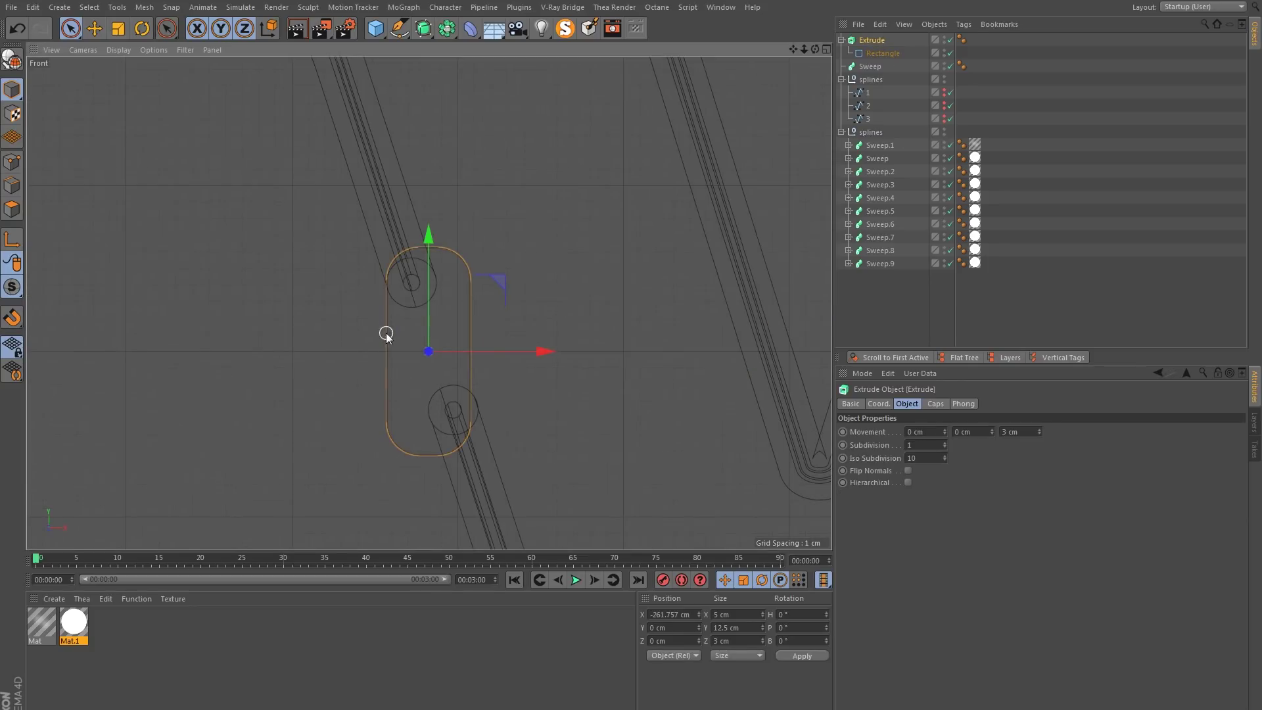
{"action": "key", "text": "r"}
{"action": "left_click_drag", "start_coordinate": [508, 395], "coordinate": [531, 380]}
{"action": "key", "text": "space"}
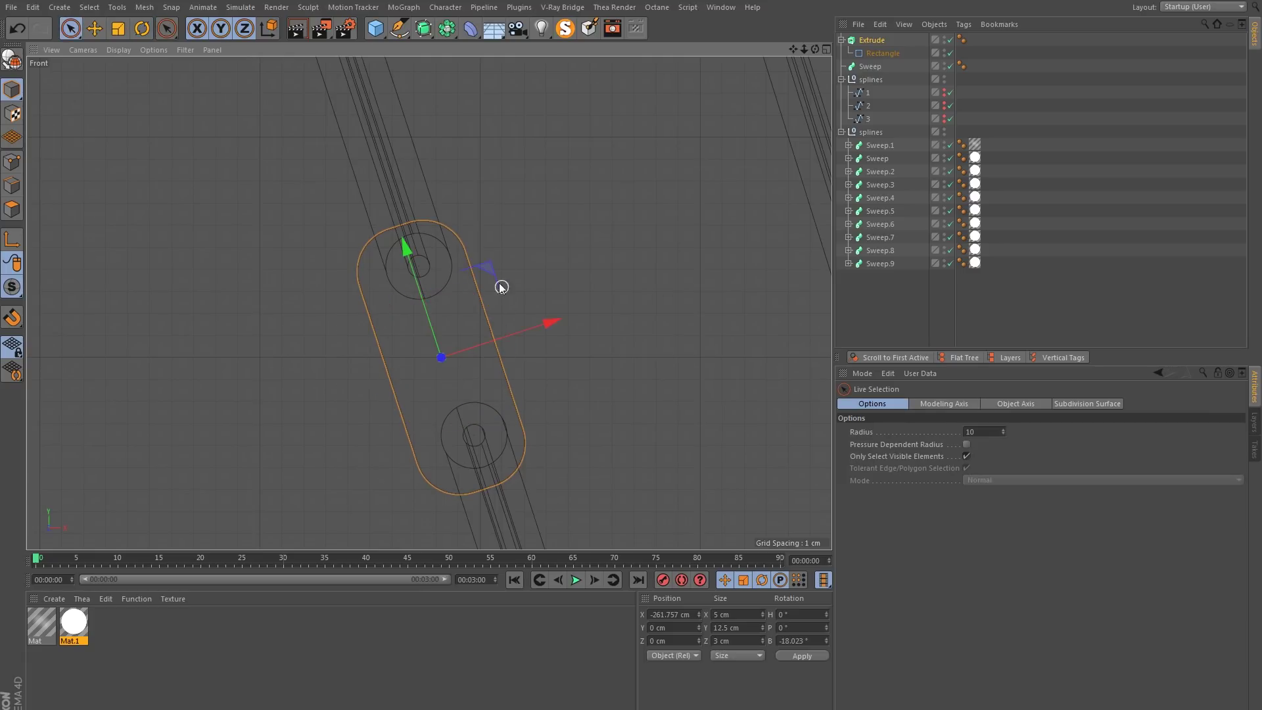
{"action": "left_click_drag", "start_coordinate": [491, 265], "coordinate": [490, 259]}
Set the Extrude object's start to Fillet Cap and its end to None.
{"action": "left_click", "coordinate": [827, 49]}
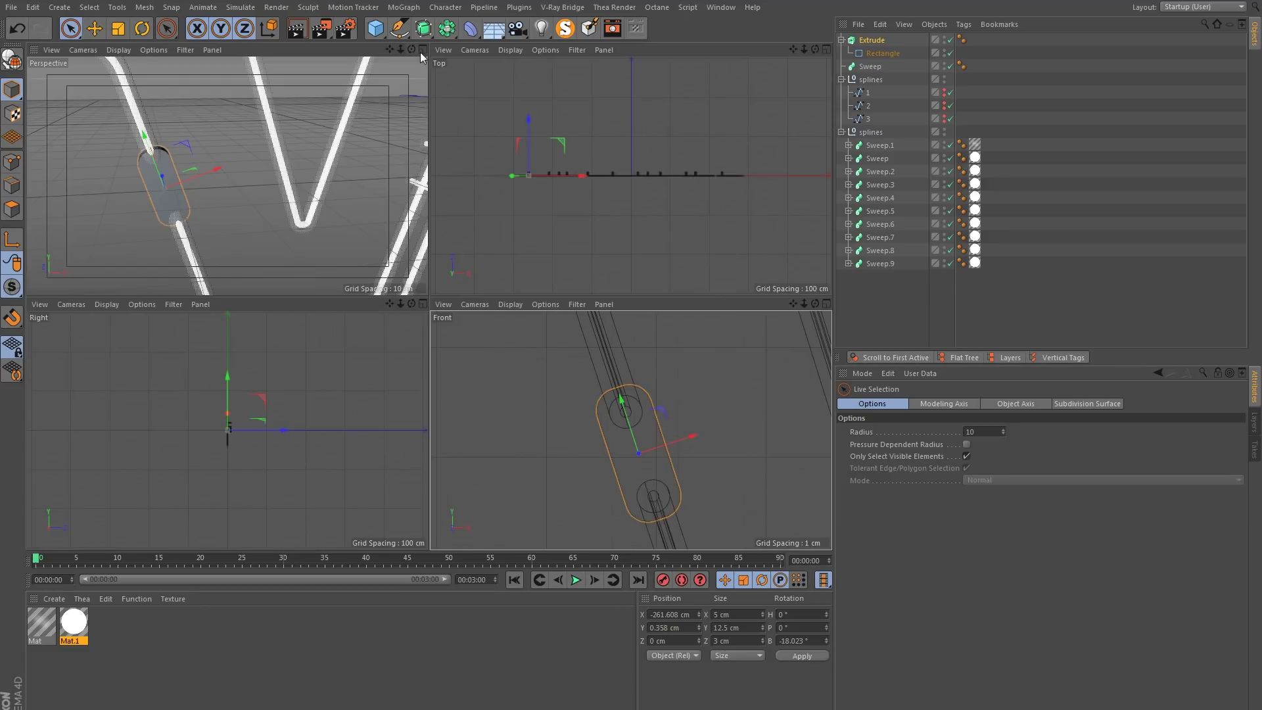
{"action": "left_click", "coordinate": [422, 49]}
{"action": "left_click_drag", "start_coordinate": [215, 291], "coordinate": [362, 284], "text": "alt"}
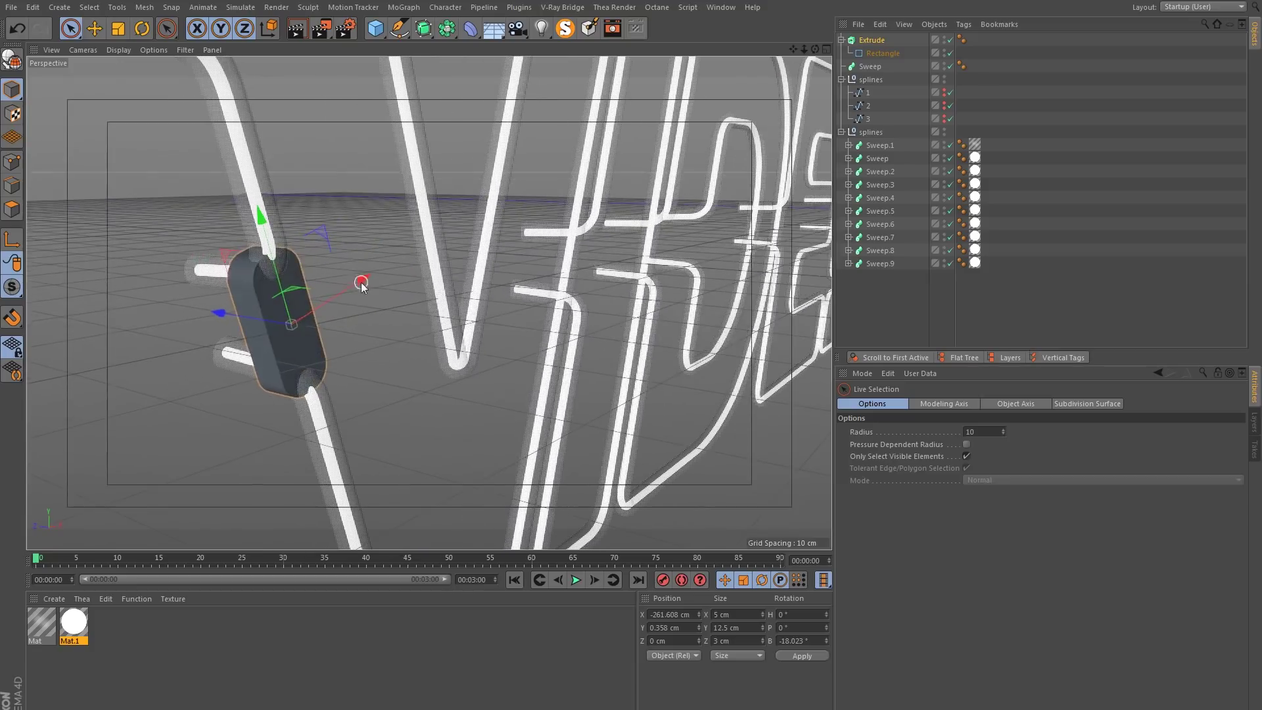
{"action": "left_click", "coordinate": [876, 41]}
{"action": "left_click", "coordinate": [936, 404]}
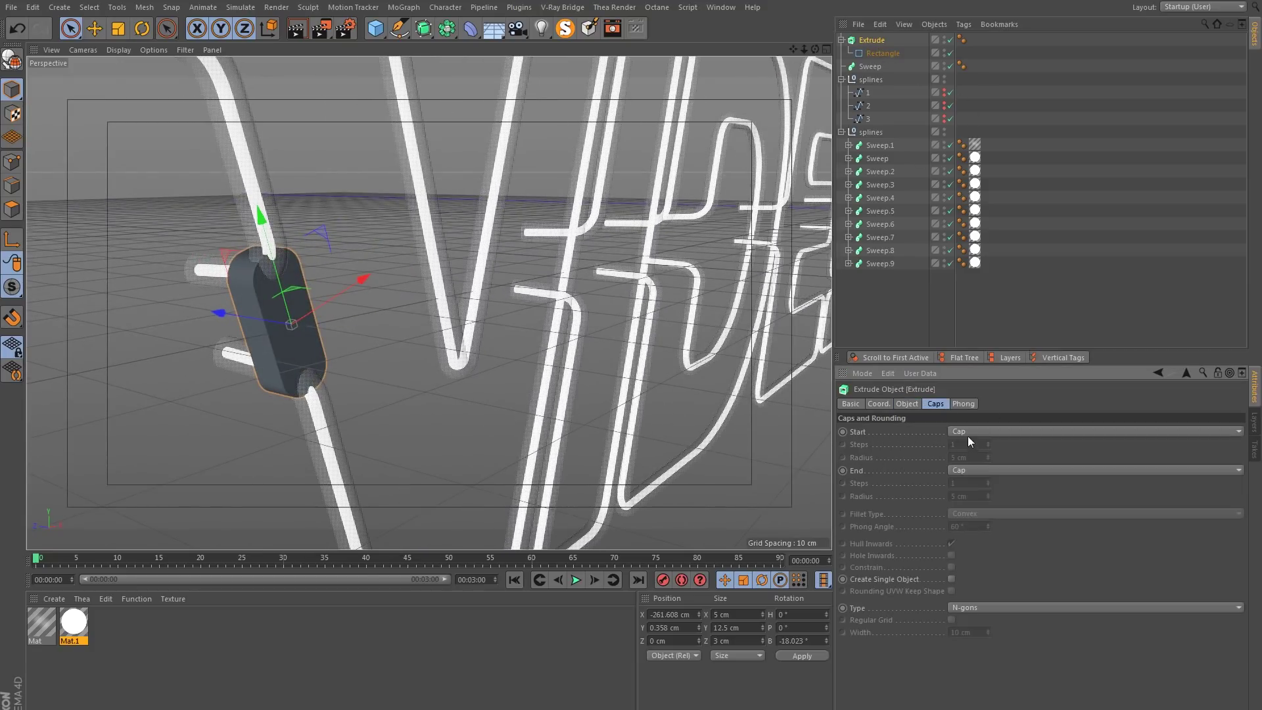
{"action": "left_click", "coordinate": [987, 470]}
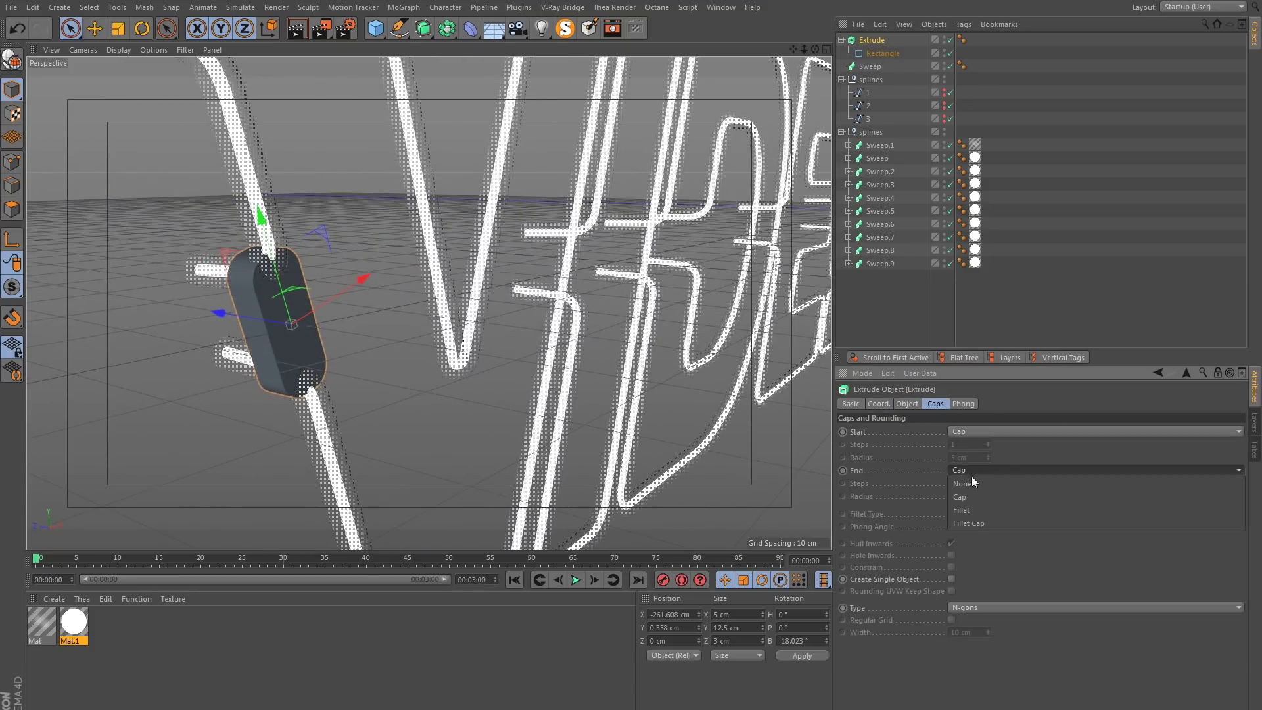
{"action": "left_click", "coordinate": [972, 523]}
{"action": "left_click_drag", "start_coordinate": [197, 342], "coordinate": [311, 337], "text": "alt"}
{"action": "left_click", "coordinate": [977, 471]}
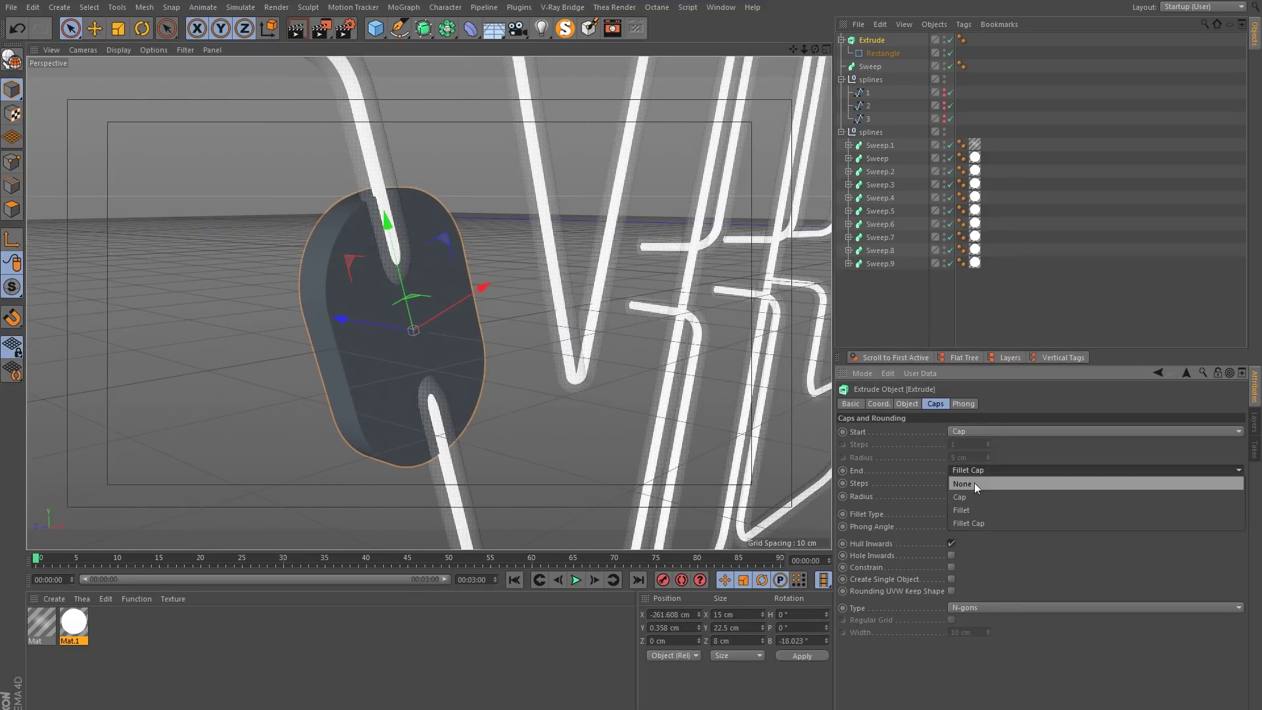
{"action": "left_click", "coordinate": [976, 484]}
{"action": "left_click", "coordinate": [980, 434]}
{"action": "left_click", "coordinate": [973, 484]}
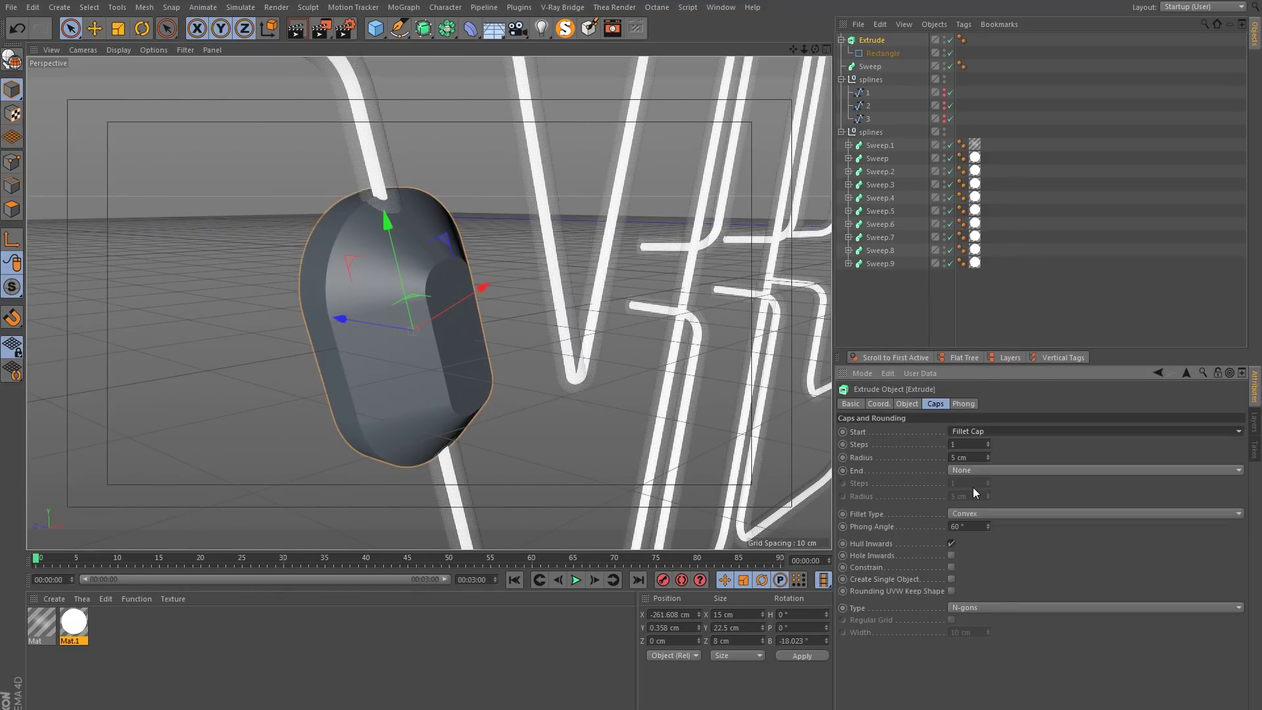
Set the start fillet's radius to 0.5 cm and its steps to 4.
{"action": "left_click", "coordinate": [964, 457]}
{"action": "type", "text": "0.5"}
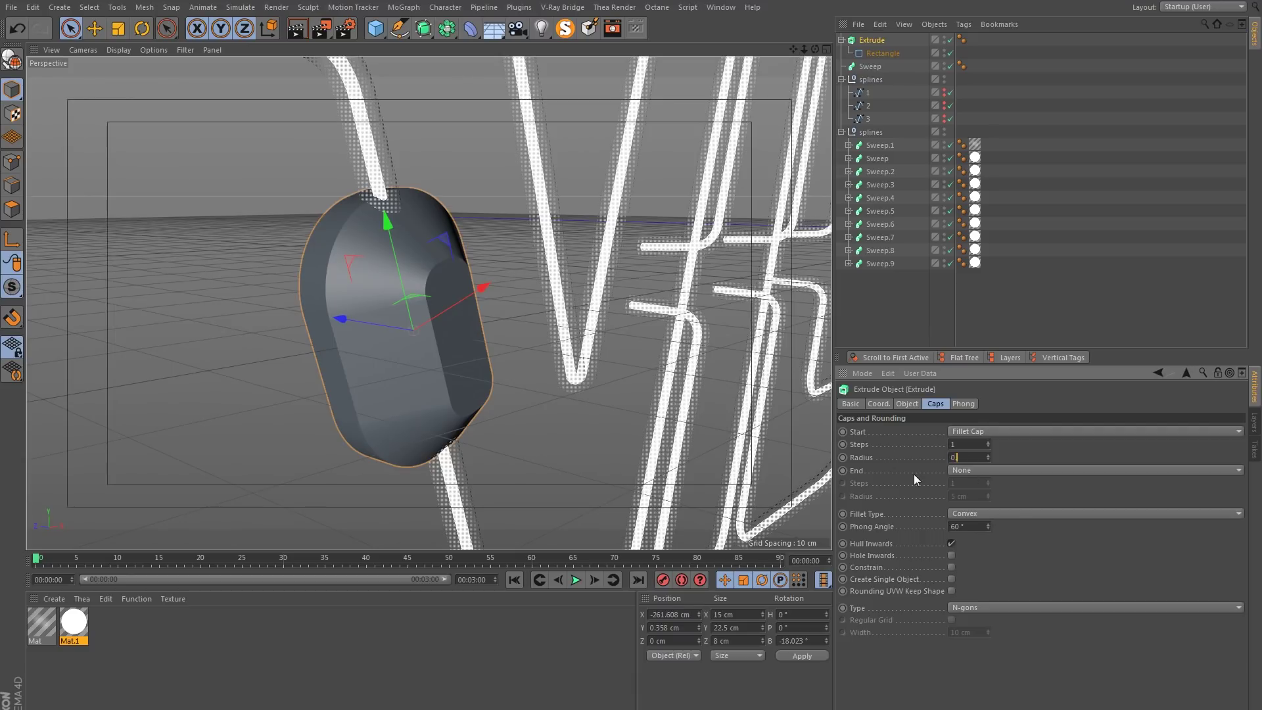
{"action": "key", "text": "Return"}
{"action": "key", "text": "shift+Tab"}
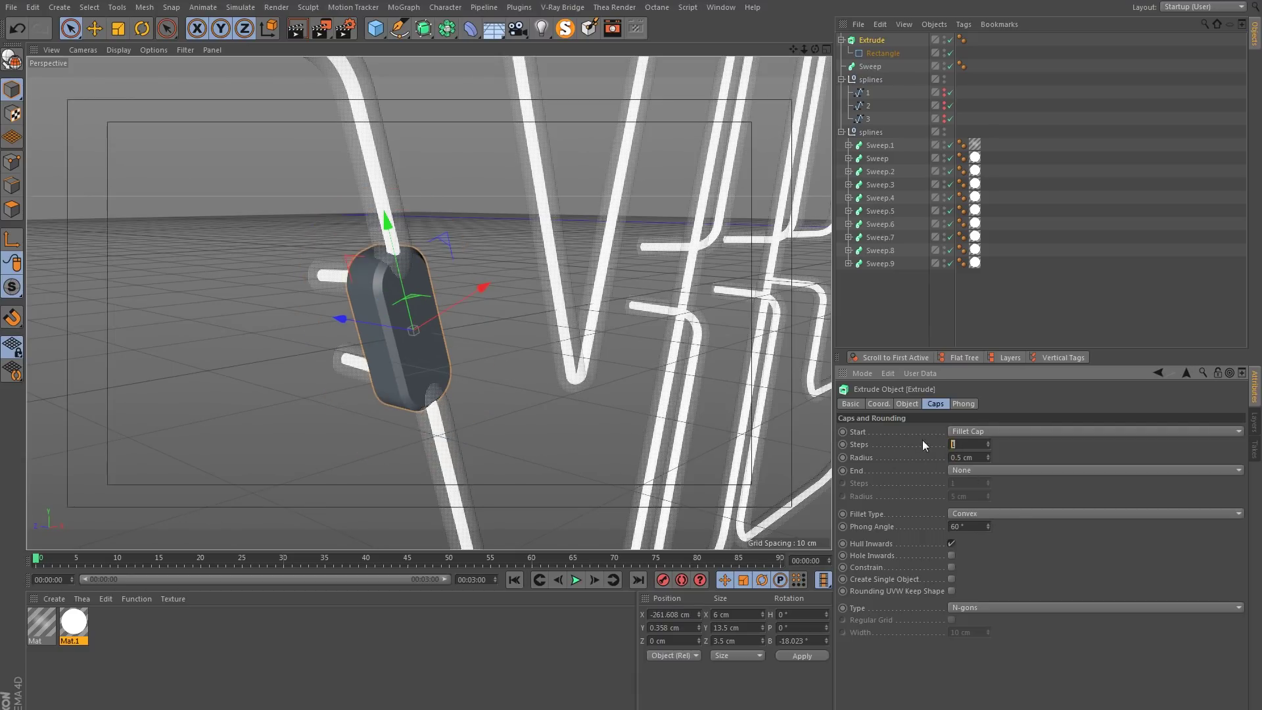
{"action": "key", "text": "Return"}
Move the connector box back to Z 10 cm, where the bent tube ends enter it.
{"action": "left_click_drag", "start_coordinate": [420, 306], "coordinate": [198, 329], "text": "alt"}
{"action": "left_click_drag", "start_coordinate": [465, 330], "coordinate": [534, 300], "text": "alt"}
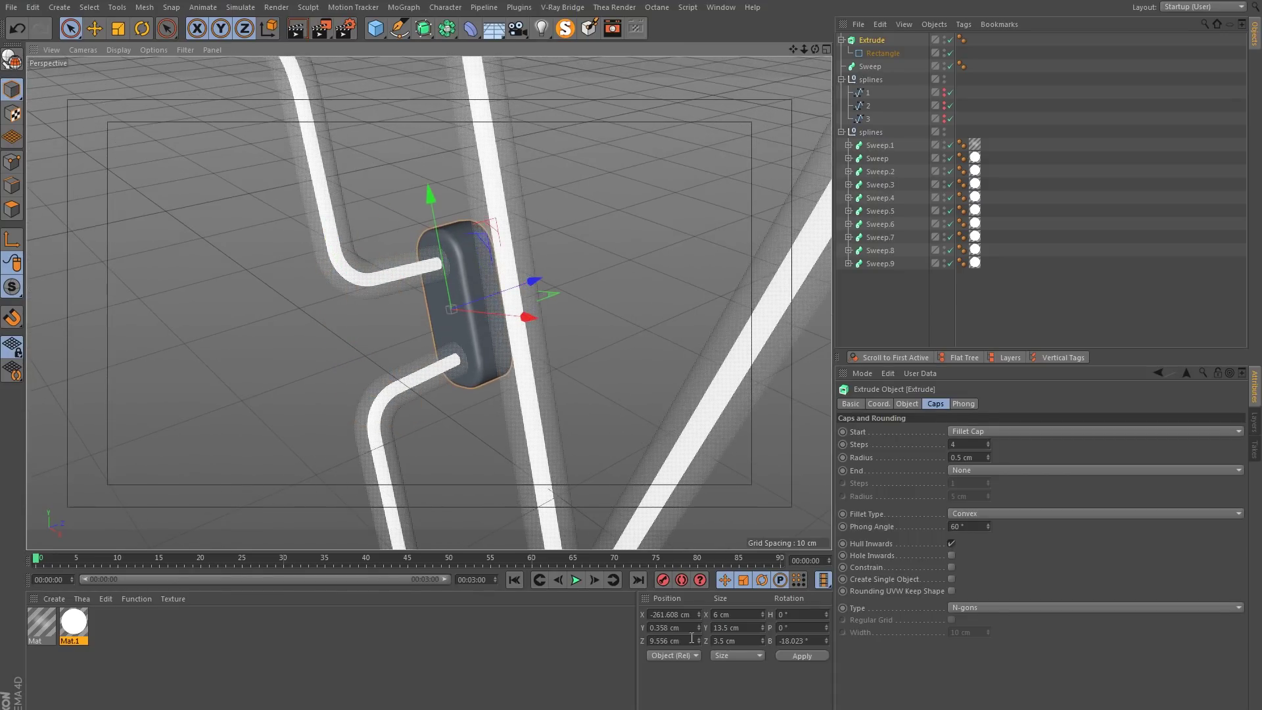
{"action": "double_click", "coordinate": [670, 641]}
{"action": "type", "text": "10"}
{"action": "key", "text": "Return"}
{"action": "mouse_move", "coordinate": [464, 265]}
{"action": "left_mouse_down", "text": "alt"}
{"action": "mouse_move", "coordinate": [600, 220]}
{"action": "mouse_move", "coordinate": [753, 215]}
{"action": "mouse_move", "coordinate": [469, 270]}
{"action": "left_mouse_up", "text": "alt"}
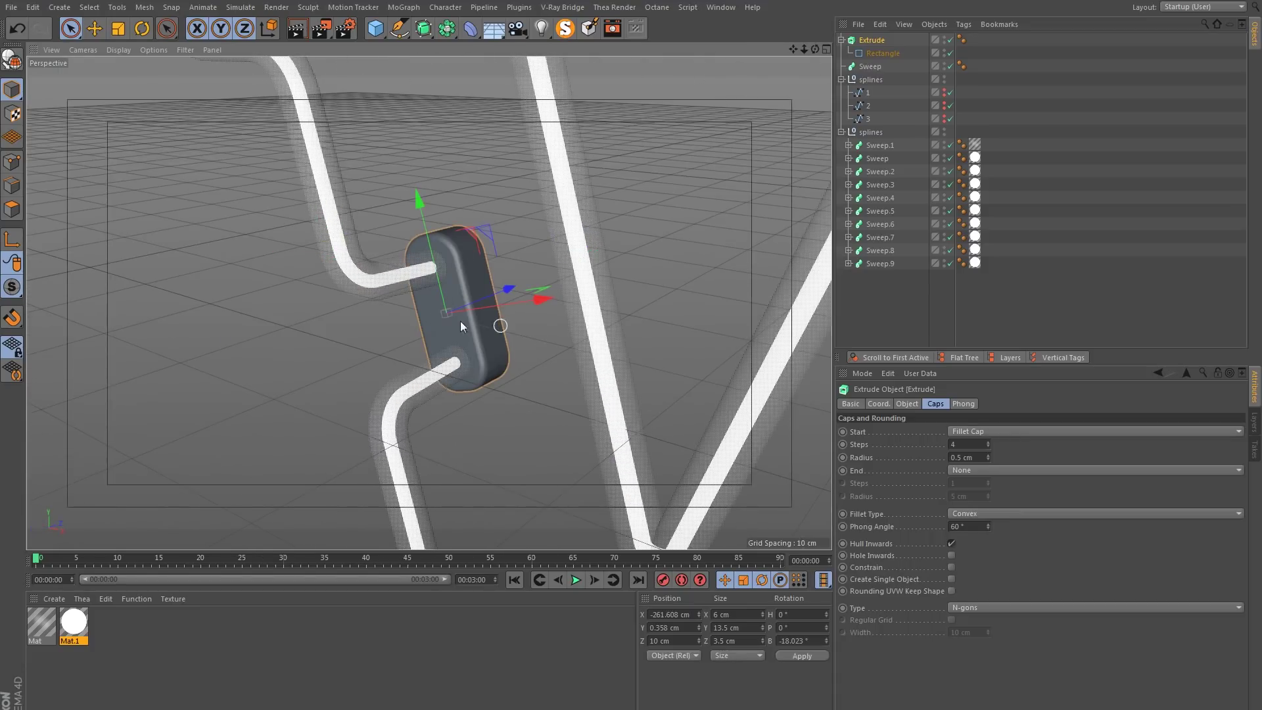
Create a new material and darken its color to a near-black with 10% brightness value (V).
{"action": "left_click", "coordinate": [110, 656]}
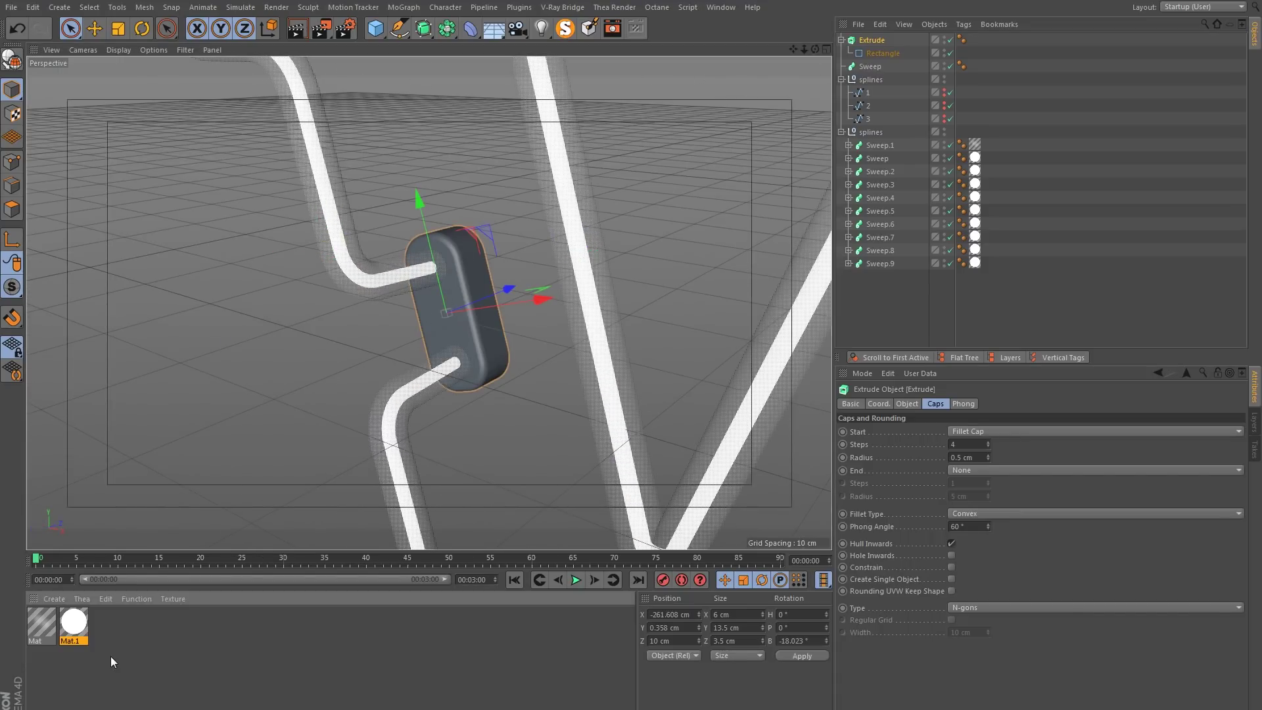
{"action": "double_click", "coordinate": [105, 650]}
{"action": "double_click", "coordinate": [41, 621]}
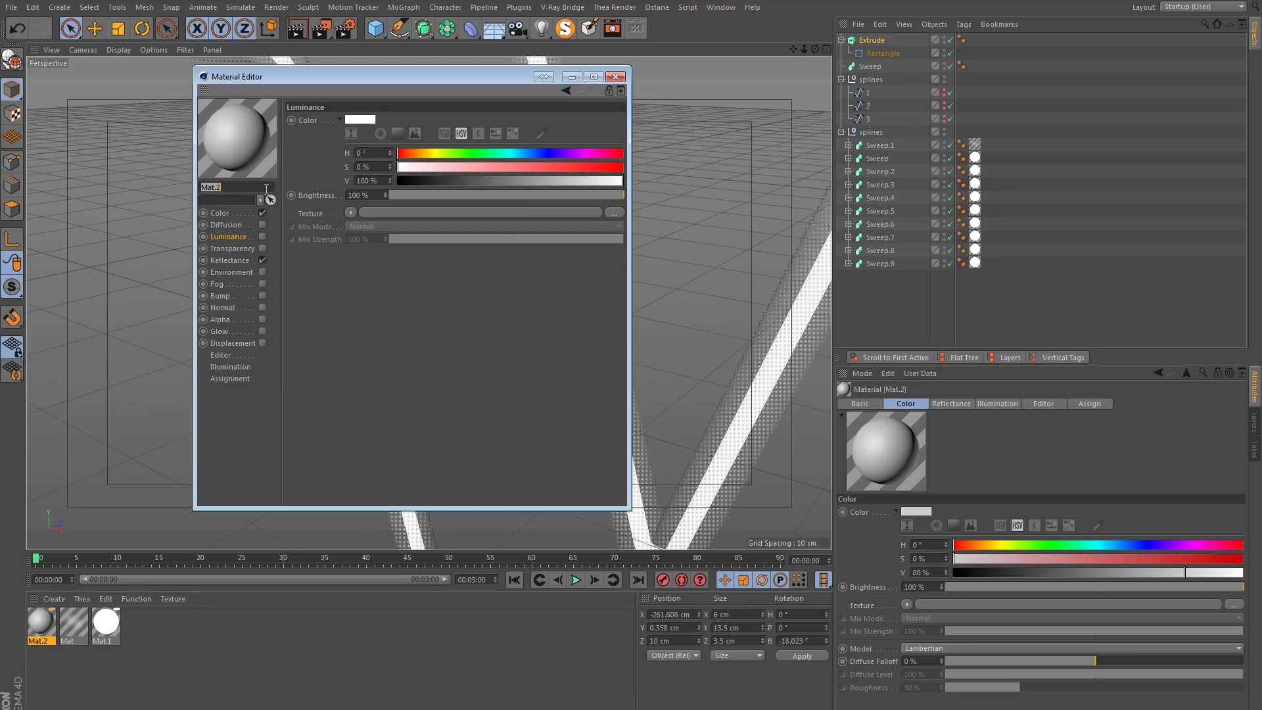
{"action": "left_click", "coordinate": [219, 213]}
{"action": "left_click", "coordinate": [360, 119]}
{"action": "left_click_drag", "start_coordinate": [371, 144], "coordinate": [327, 148]}
{"action": "left_click", "coordinate": [336, 166]}
Add a Reflection (Legacy) layer to the new material at 30% strength with Additive attenuation.
{"action": "left_click", "coordinate": [227, 261]}
{"action": "left_click", "coordinate": [299, 147]}
{"action": "left_click", "coordinate": [376, 274]}
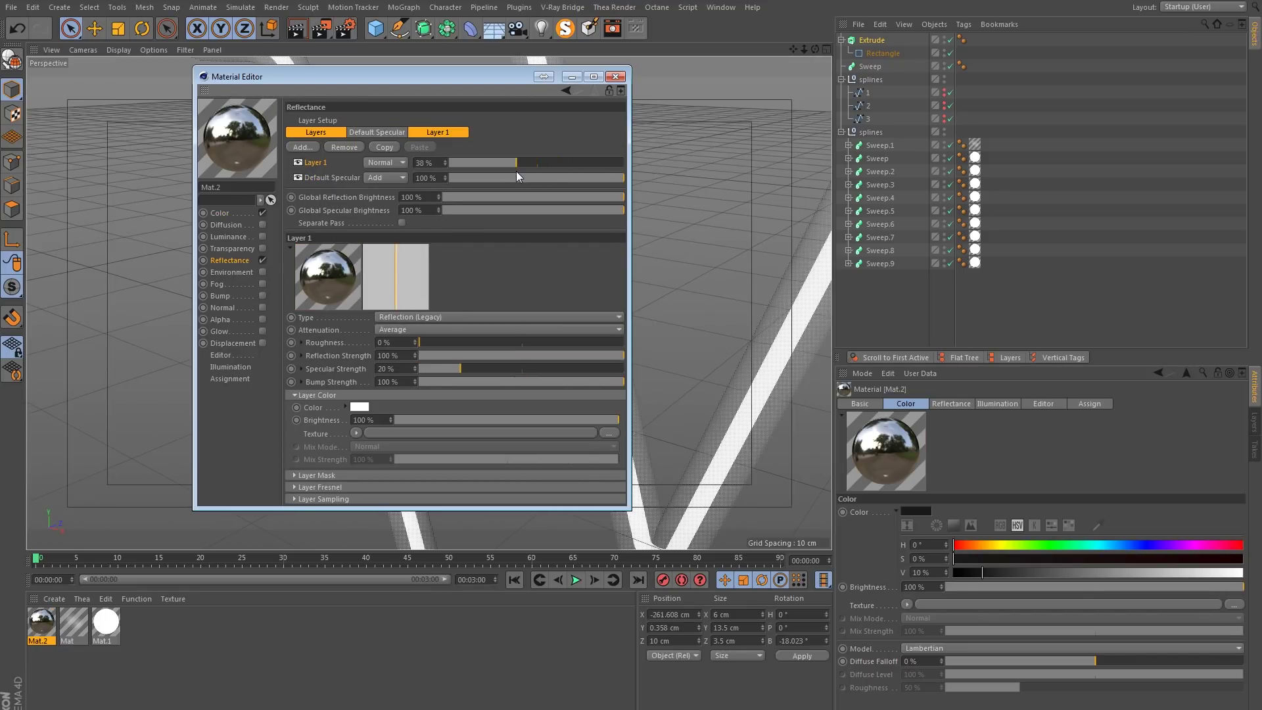
{"action": "left_click_drag", "start_coordinate": [504, 173], "coordinate": [502, 172]}
{"action": "left_click", "coordinate": [407, 330]}
{"action": "left_click", "coordinate": [410, 365]}
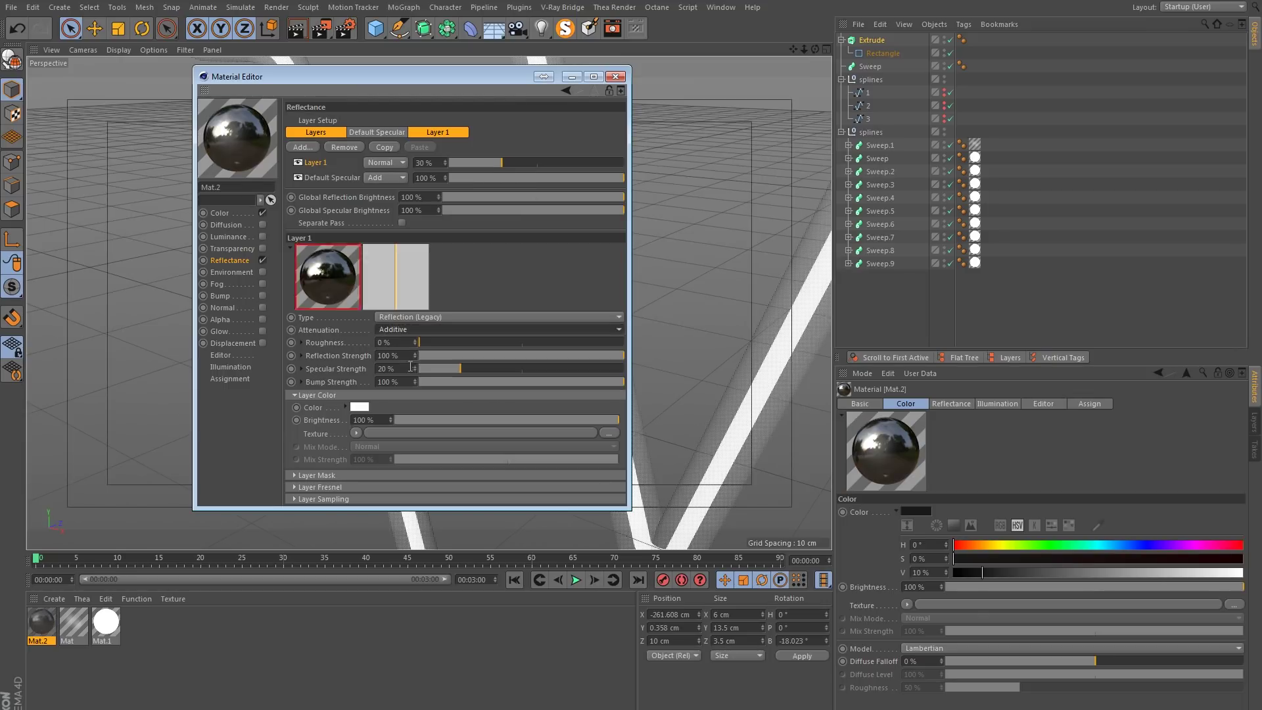
Set the reflection layer's specular strength to 0% and its roughness to 10%.
{"action": "type", "text": "0"}
{"action": "key", "text": "Return"}
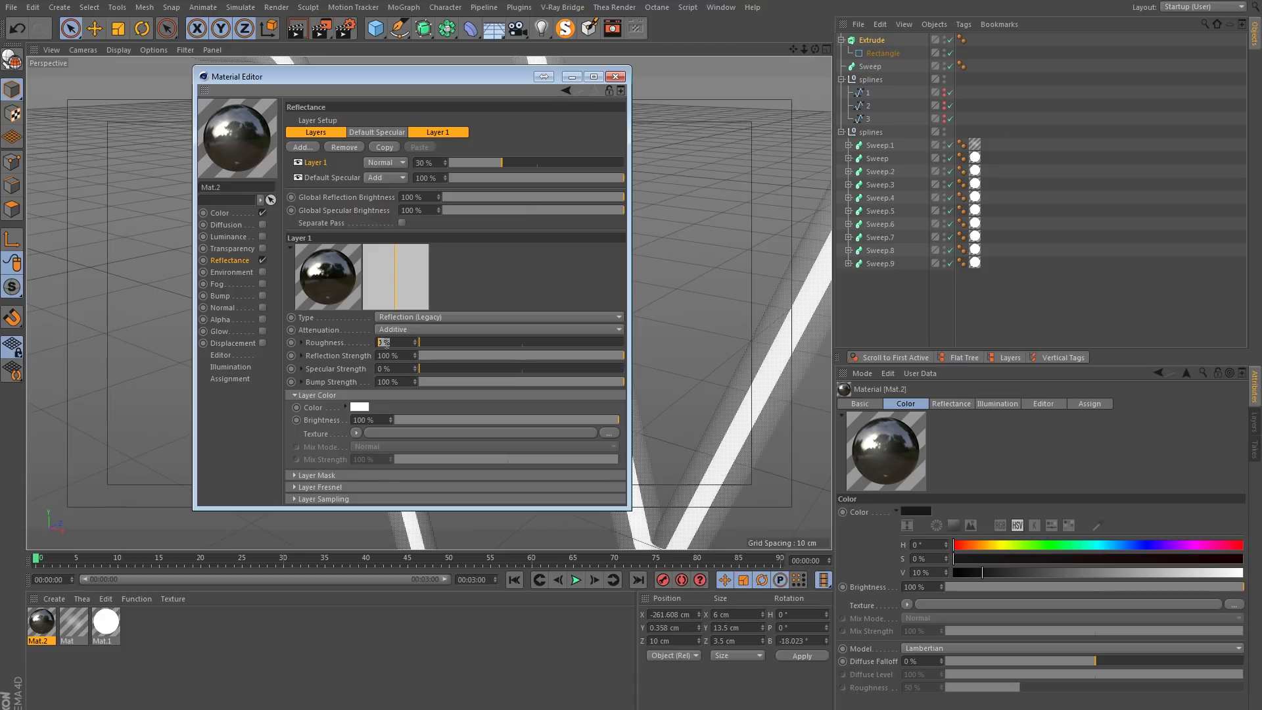
{"action": "type", "text": "10"}
{"action": "key", "text": "Return"}
Close the Material Editor and apply the dark reflective material to the connector box.
{"action": "left_click", "coordinate": [618, 78]}
{"action": "left_click_drag", "start_coordinate": [41, 621], "coordinate": [475, 280]}
{"action": "left_click_drag", "start_coordinate": [439, 330], "coordinate": [385, 341], "text": "alt"}
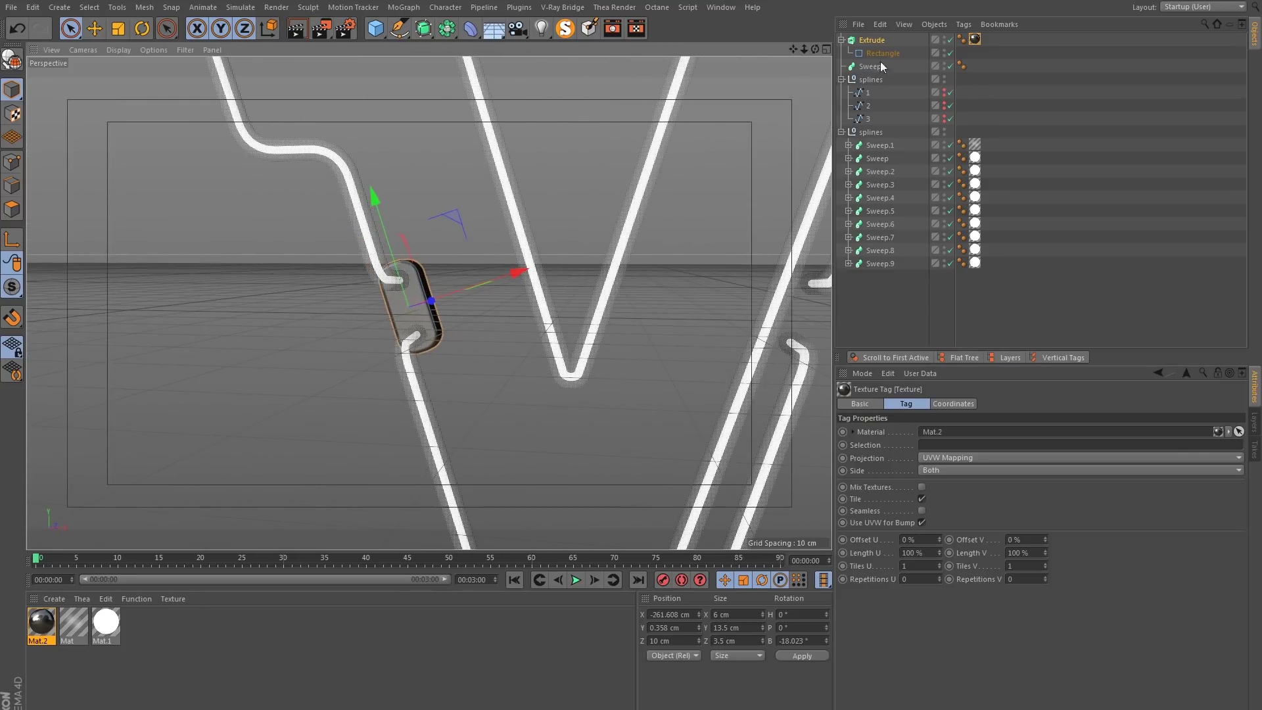
Rename the Extrude object as port and remove the empty Sweep from the top level of the object list.
{"action": "left_click", "coordinate": [841, 40]}
{"action": "double_click", "coordinate": [872, 41]}
{"action": "type", "text": "por"}
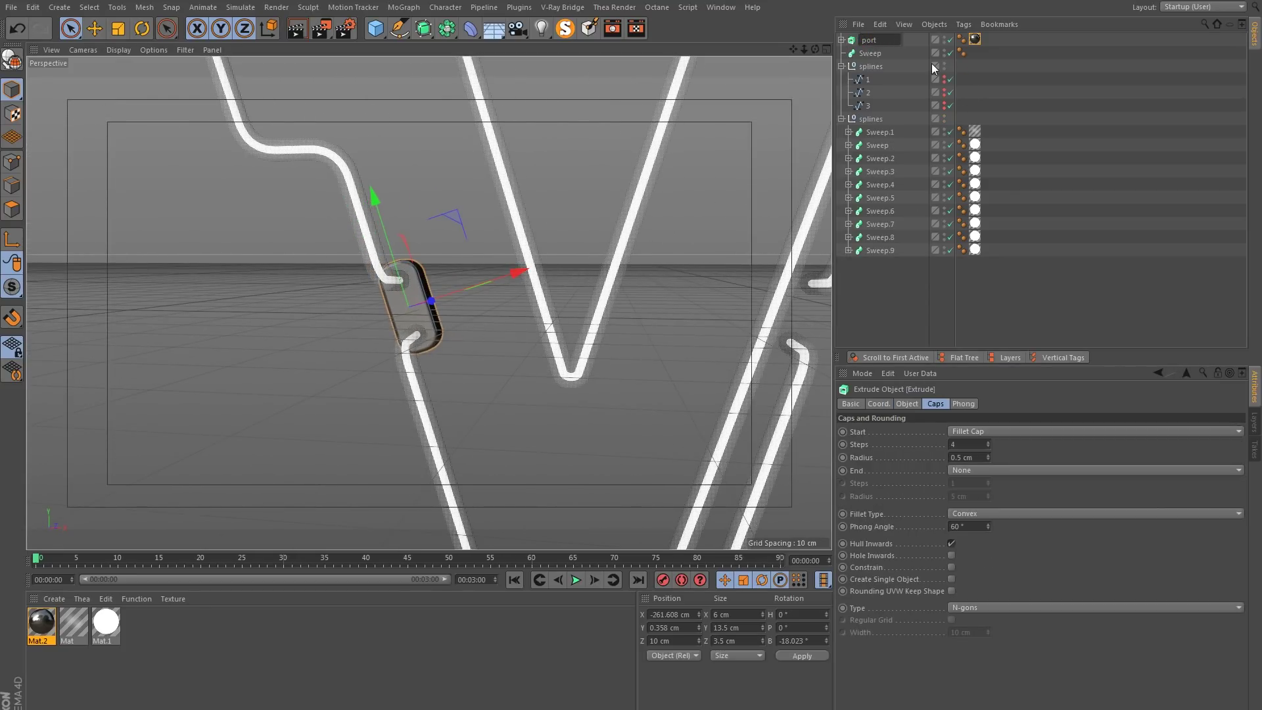
{"action": "type", "text": "t"}
{"action": "key", "text": "Return"}
{"action": "left_click_drag", "start_coordinate": [890, 52], "coordinate": [862, 44]}
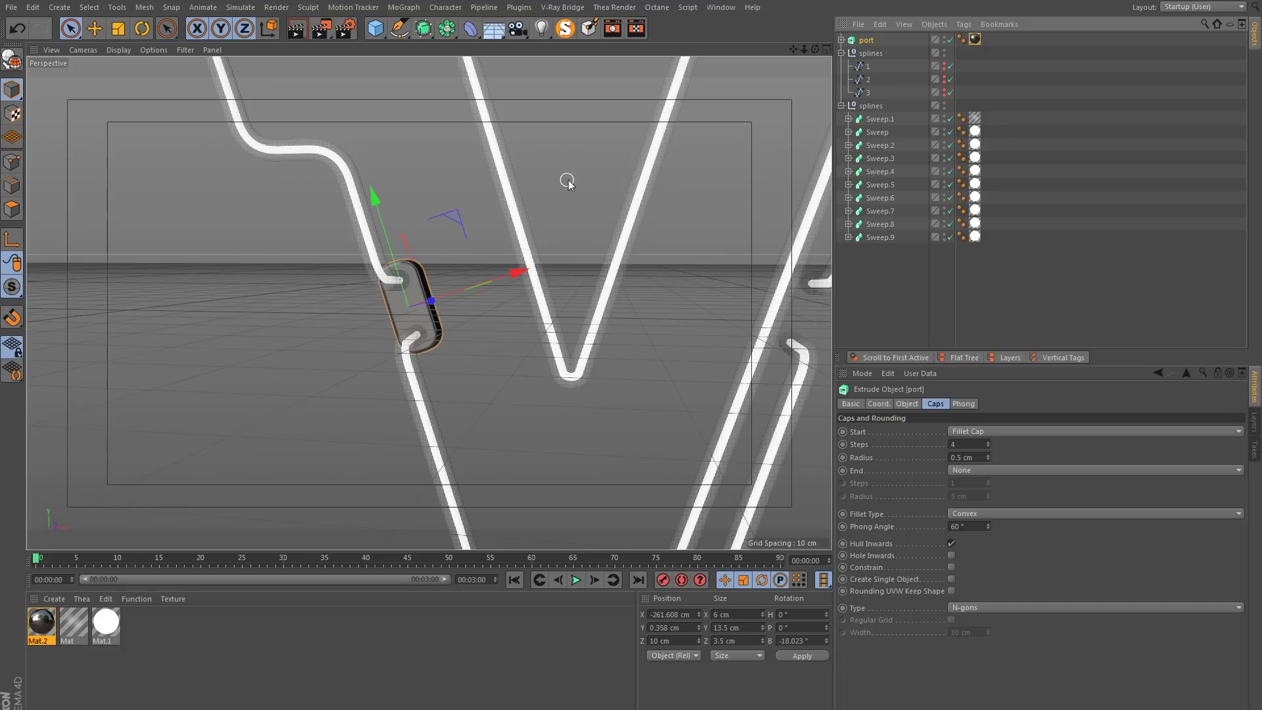
Create an Instance of the port object.
{"action": "left_click_drag", "start_coordinate": [548, 192], "coordinate": [609, 282], "text": "alt"}
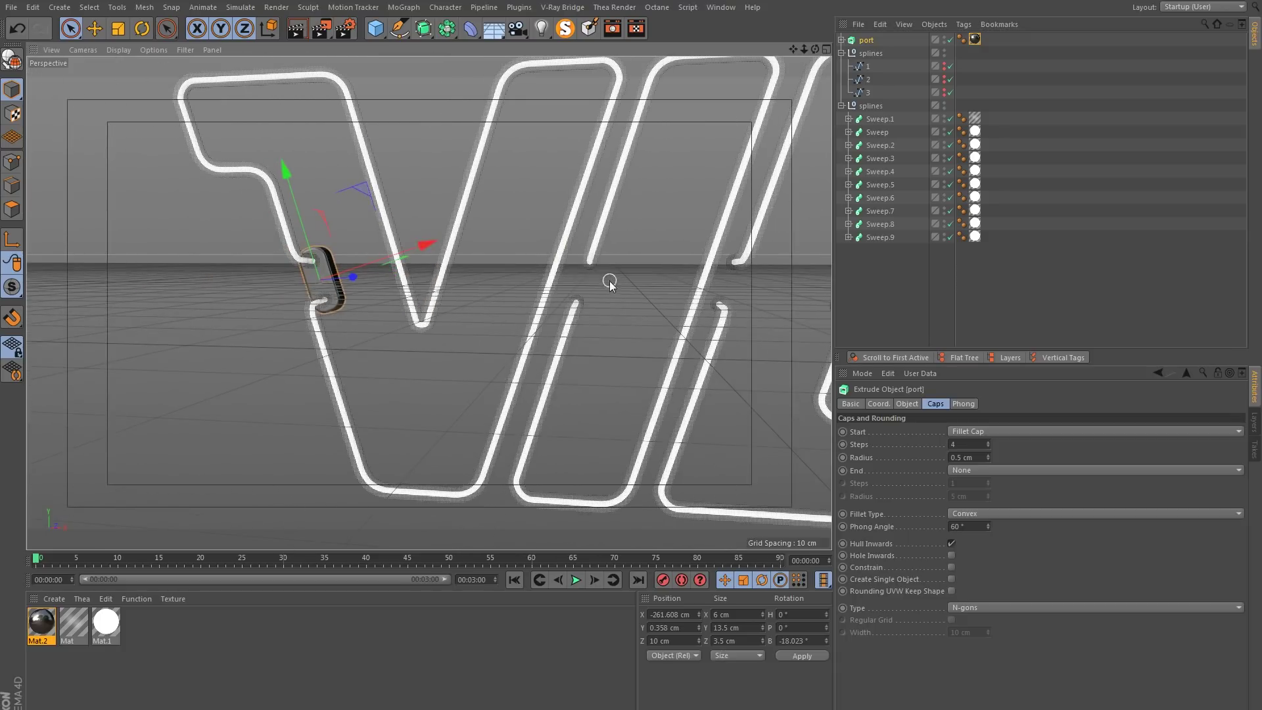
{"action": "mouse_move", "coordinate": [456, 257]}
{"action": "left_mouse_down", "text": "alt"}
{"action": "mouse_move", "coordinate": [649, 263]}
{"action": "mouse_move", "coordinate": [341, 246]}
{"action": "mouse_move", "coordinate": [448, 207]}
{"action": "left_mouse_up", "text": "alt"}
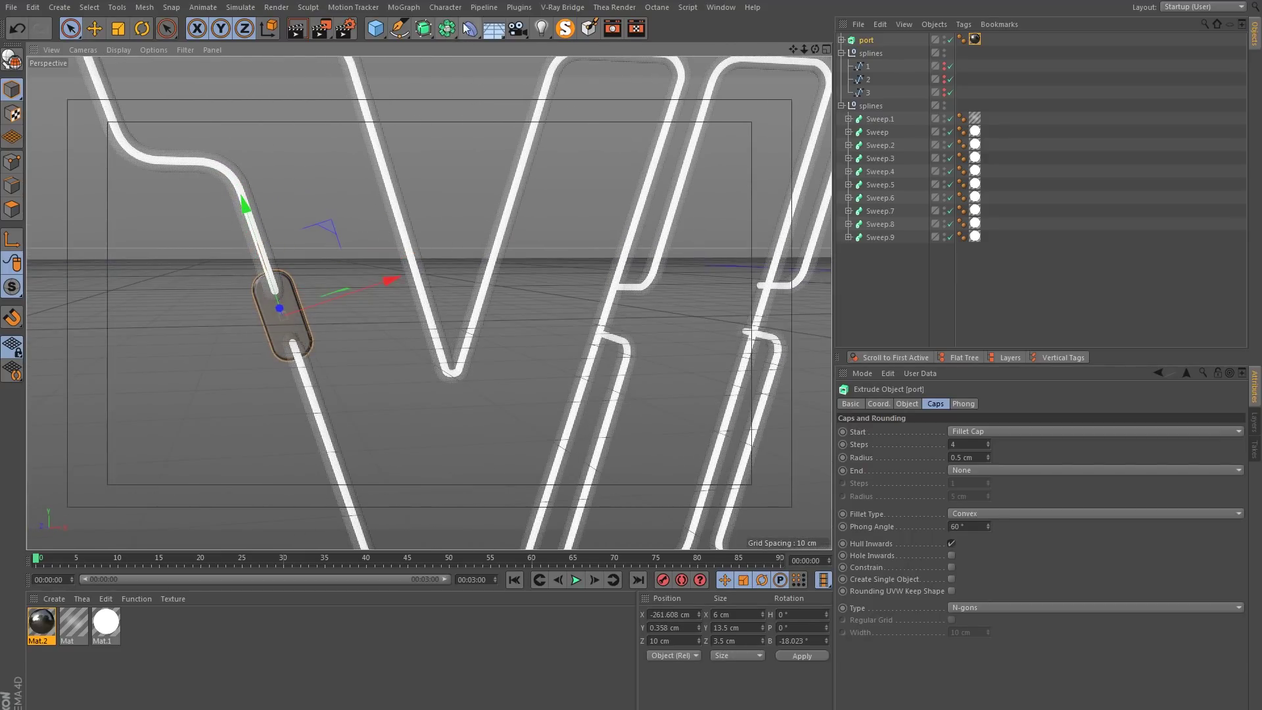
{"action": "left_click_drag", "start_coordinate": [448, 29], "coordinate": [559, 79]}
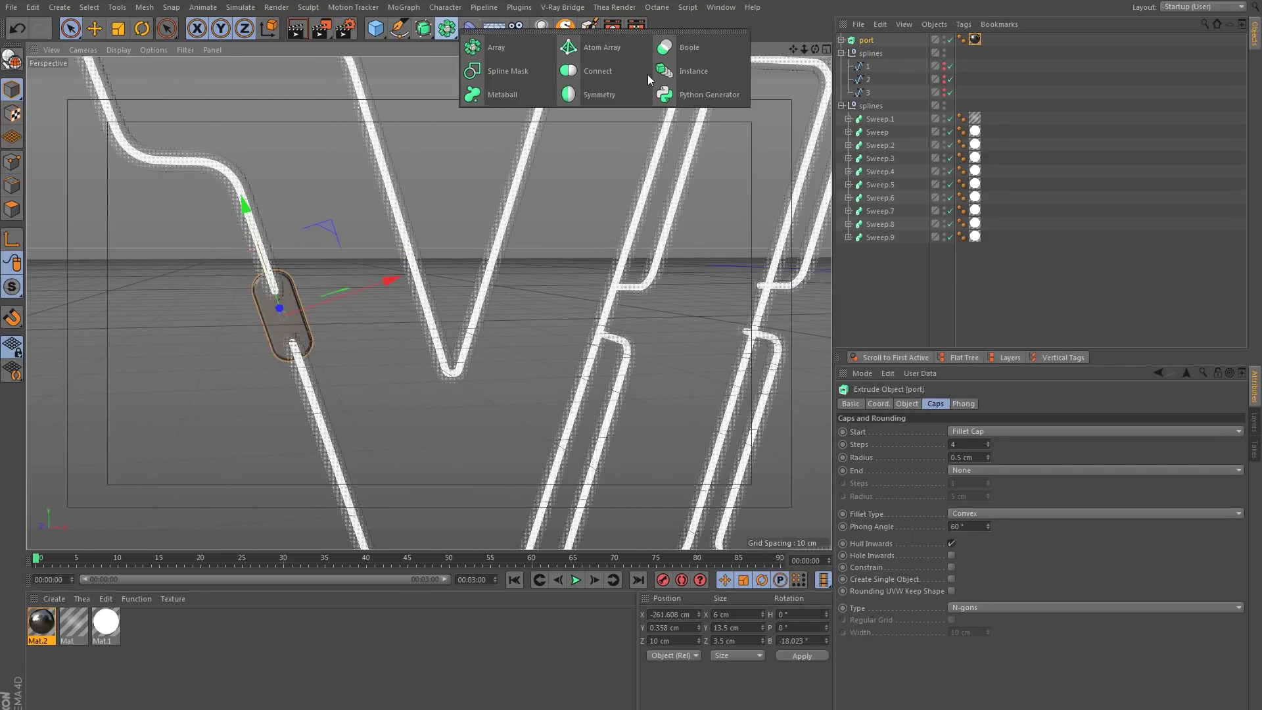
{"action": "left_click", "coordinate": [703, 69]}
{"action": "left_click_drag", "start_coordinate": [377, 351], "coordinate": [565, 224], "text": "alt"}
{"action": "key", "text": "ctrl+z"}
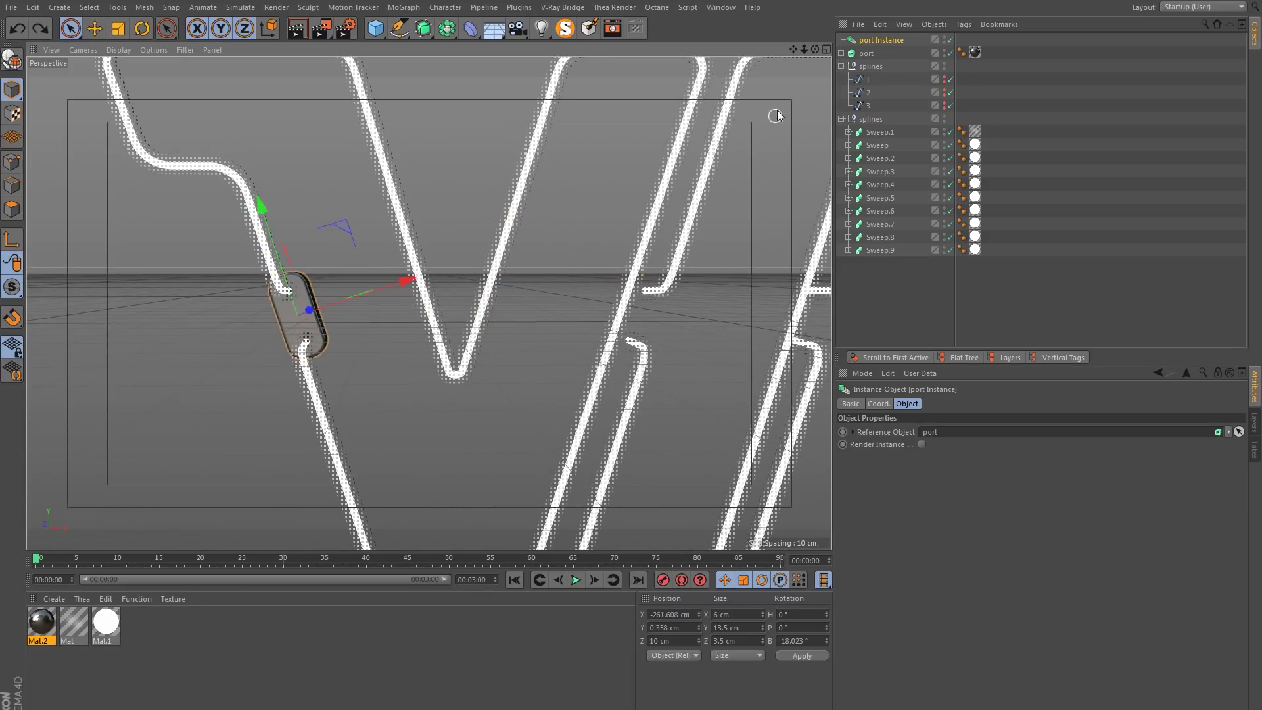
Rotate the port instance in the front view to the opposite slant, matching the letter I's tubes.
{"action": "left_click", "coordinate": [828, 49]}
{"action": "left_click", "coordinate": [826, 304]}
{"action": "scroll", "coordinate": [599, 270], "scroll_direction": "down", "scroll_amount": 5}
{"action": "key", "text": "r"}
{"action": "left_click_drag", "start_coordinate": [346, 332], "coordinate": [330, 369]}
{"action": "key", "text": "space"}
Move the port instance to about X -209 cm over the I's two tube ends, aligned at about 18.5°.
{"action": "left_click_drag", "start_coordinate": [364, 284], "coordinate": [856, 294]}
{"action": "middle_click_drag", "start_coordinate": [815, 309], "coordinate": [533, 272], "text": "alt"}
{"action": "scroll", "coordinate": [556, 279], "scroll_direction": "up", "scroll_amount": 3}
{"action": "mouse_move", "coordinate": [555, 279]}
{"action": "left_mouse_down"}
{"action": "mouse_move", "coordinate": [574, 265]}
{"action": "mouse_move", "coordinate": [545, 265]}
{"action": "mouse_move", "coordinate": [578, 276]}
{"action": "left_mouse_up"}
{"action": "key", "text": "r"}
{"action": "key", "text": "9"}
{"action": "scroll", "coordinate": [578, 276], "scroll_direction": "down", "scroll_amount": 3}
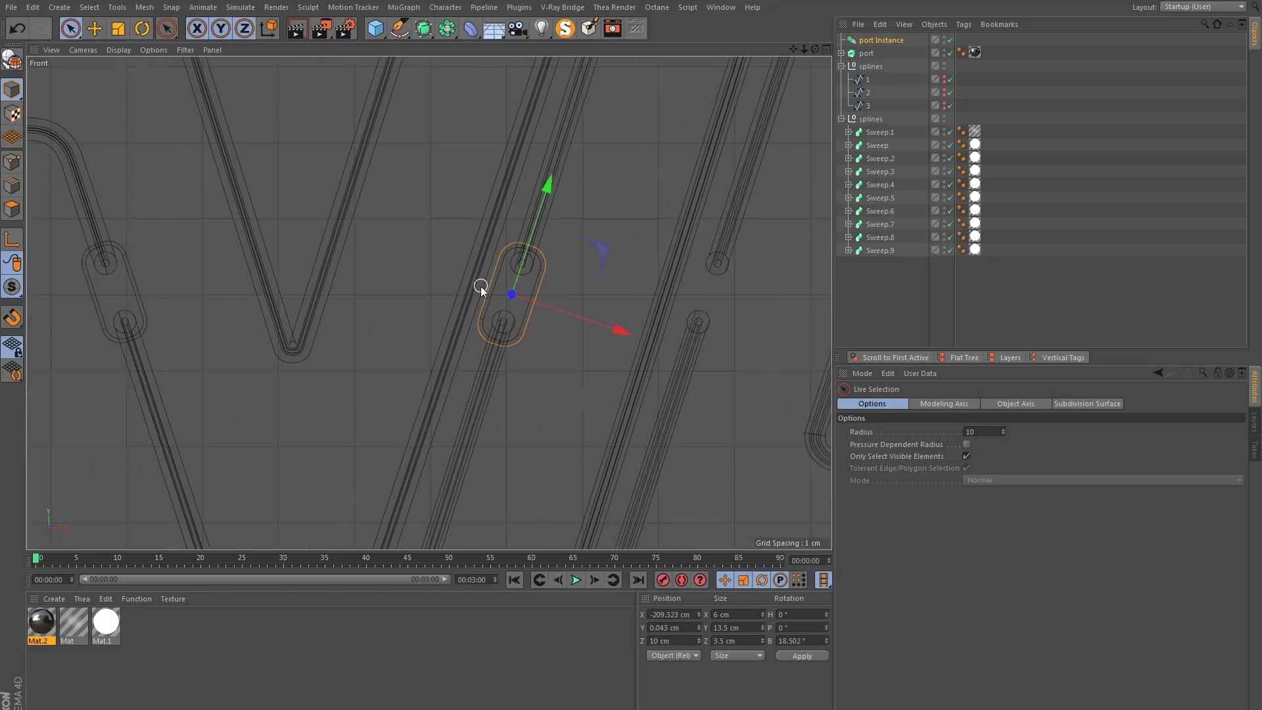
Duplicate the slanted port instance repeatedly and place the copies over the tube ends of the remaining letters up to the T.
{"action": "left_click", "coordinate": [881, 42]}
{"action": "left_click_drag", "start_coordinate": [880, 42], "coordinate": [875, 45], "text": "ctrl"}
{"action": "scroll", "coordinate": [460, 250], "scroll_direction": "down", "scroll_amount": 5}
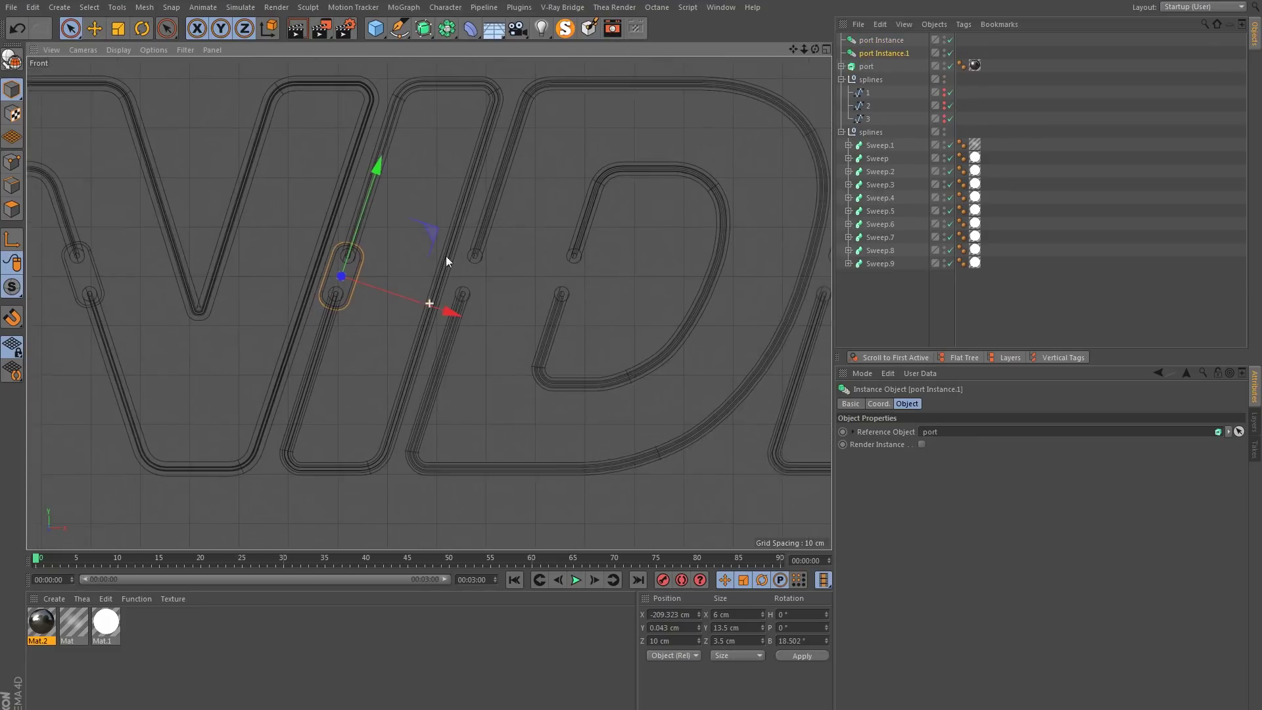
{"action": "scroll", "coordinate": [446, 261], "scroll_direction": "up", "scroll_amount": 3}
{"action": "left_click_drag", "start_coordinate": [358, 245], "coordinate": [469, 273]}
{"action": "scroll", "coordinate": [505, 263], "scroll_direction": "up", "scroll_amount": 3}
{"action": "left_click_drag", "start_coordinate": [468, 267], "coordinate": [468, 267]}
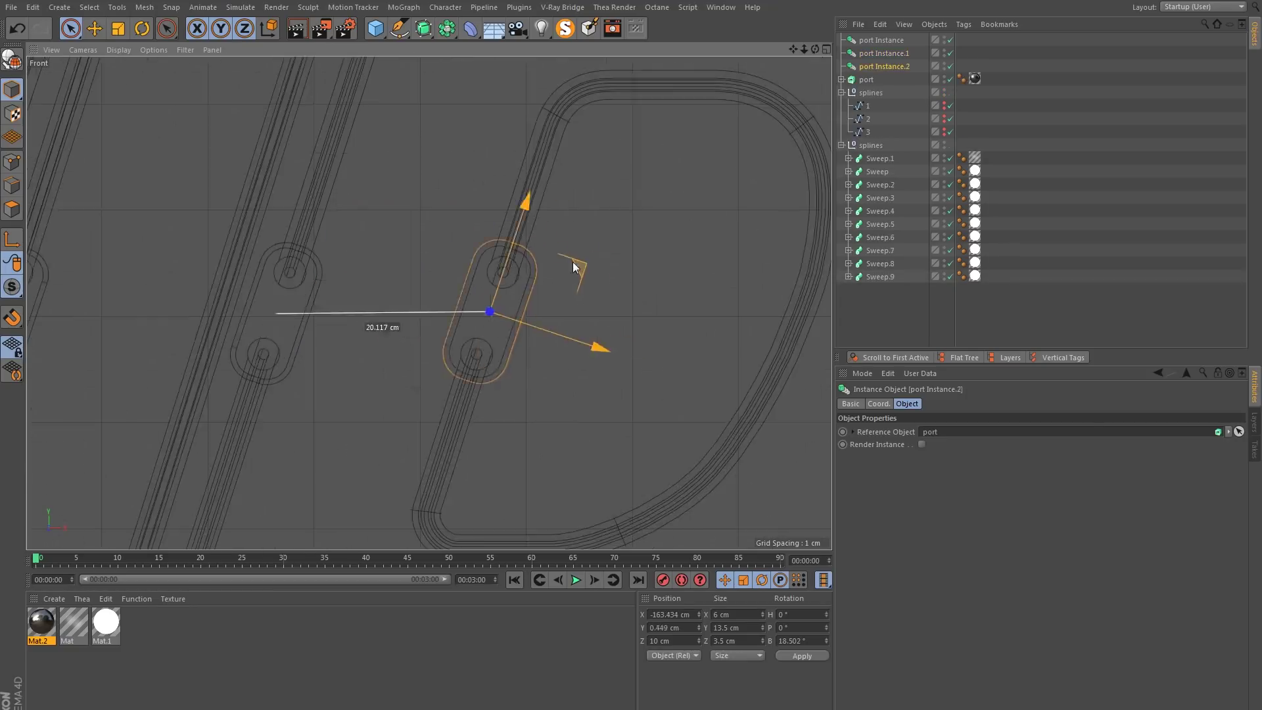
{"action": "middle_click_drag", "start_coordinate": [578, 262], "coordinate": [696, 282], "text": "alt"}
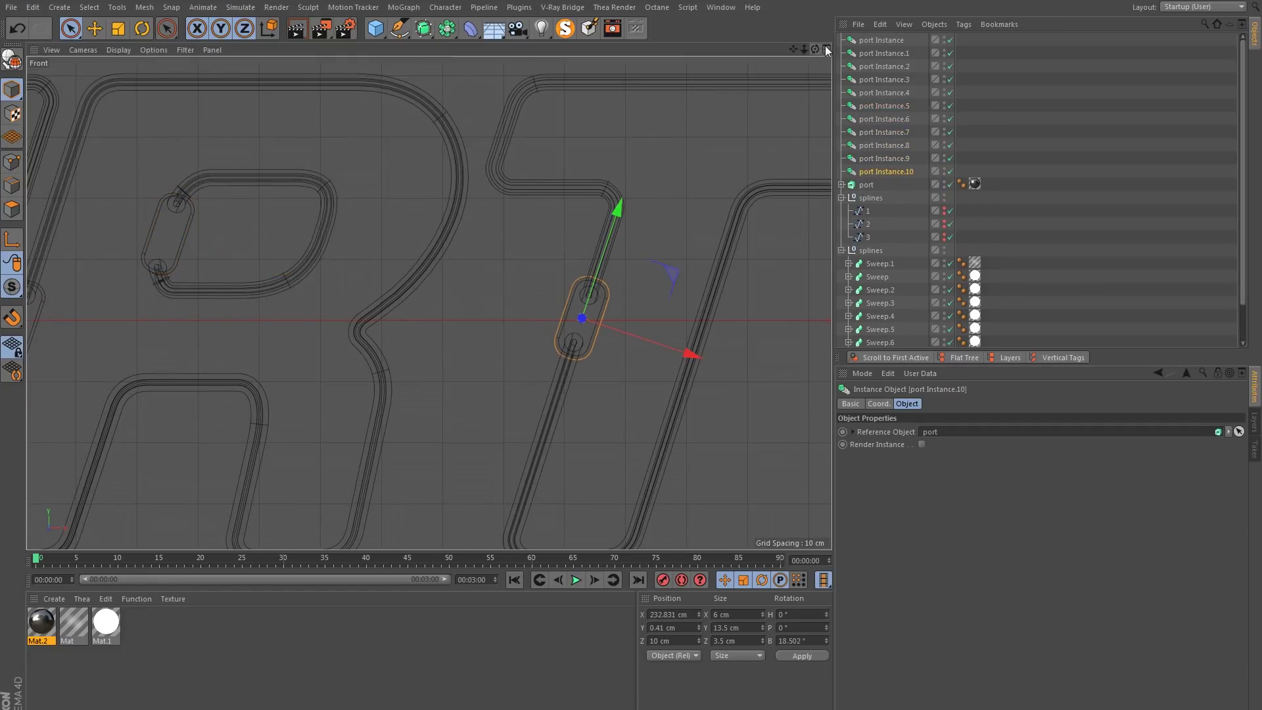
Try a height of 20 cm on the Rectangle profile inside the port object.
{"action": "left_click", "coordinate": [826, 49]}
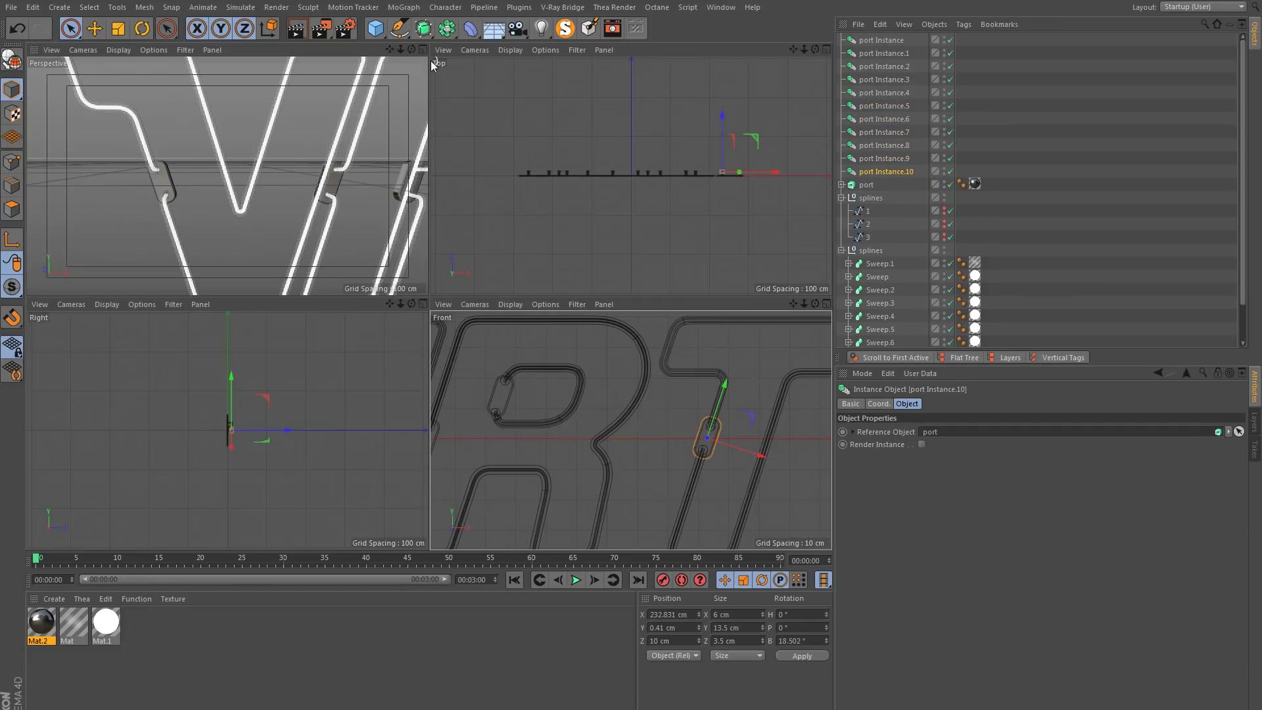
{"action": "left_click", "coordinate": [423, 49]}
{"action": "left_click_drag", "start_coordinate": [486, 289], "coordinate": [349, 299], "text": "alt"}
{"action": "left_click_drag", "start_coordinate": [543, 272], "coordinate": [796, 211], "text": "alt"}
{"action": "left_click", "coordinate": [842, 186]}
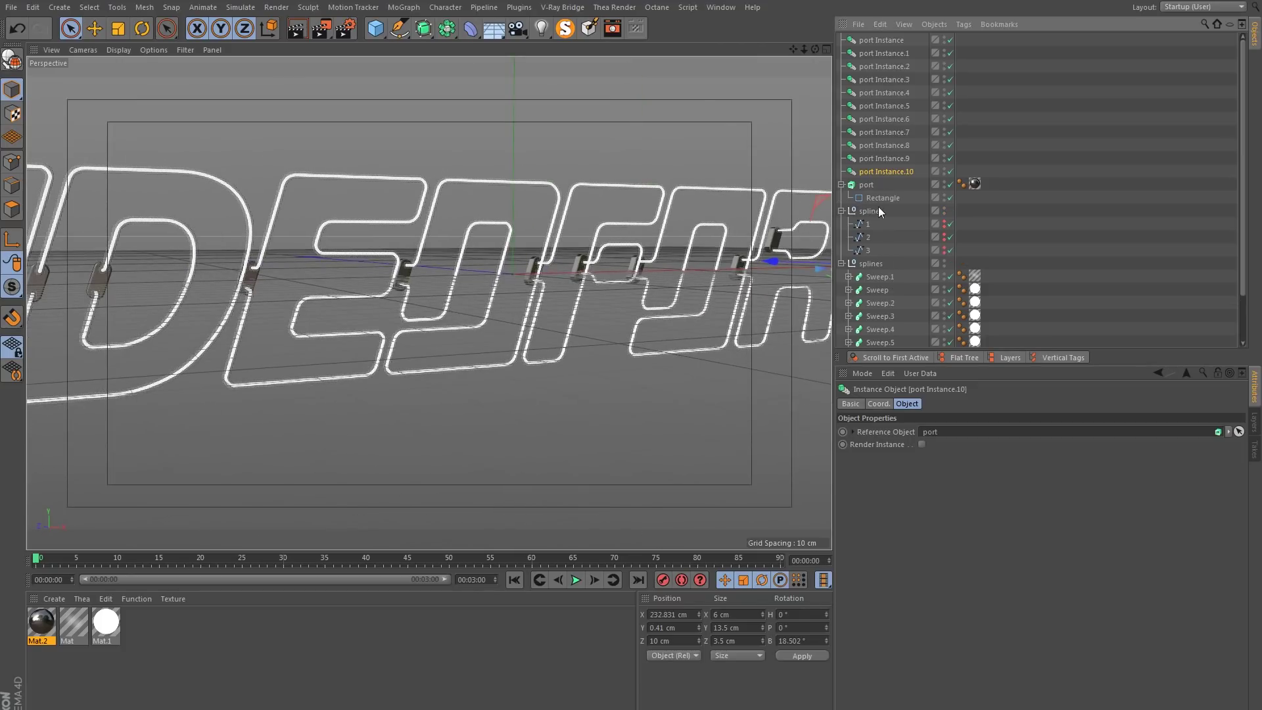
{"action": "left_click", "coordinate": [878, 197]}
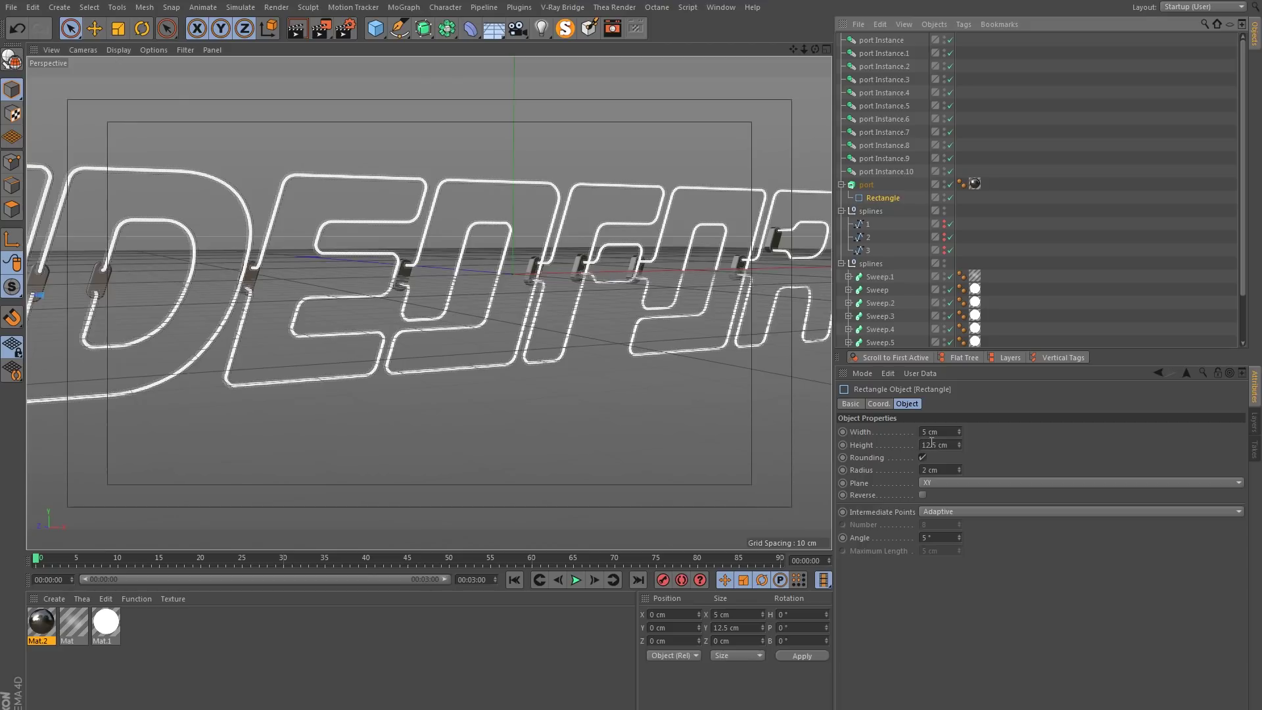
{"action": "left_click", "coordinate": [956, 445]}
{"action": "type", "text": "20"}
{"action": "key", "text": "Return"}
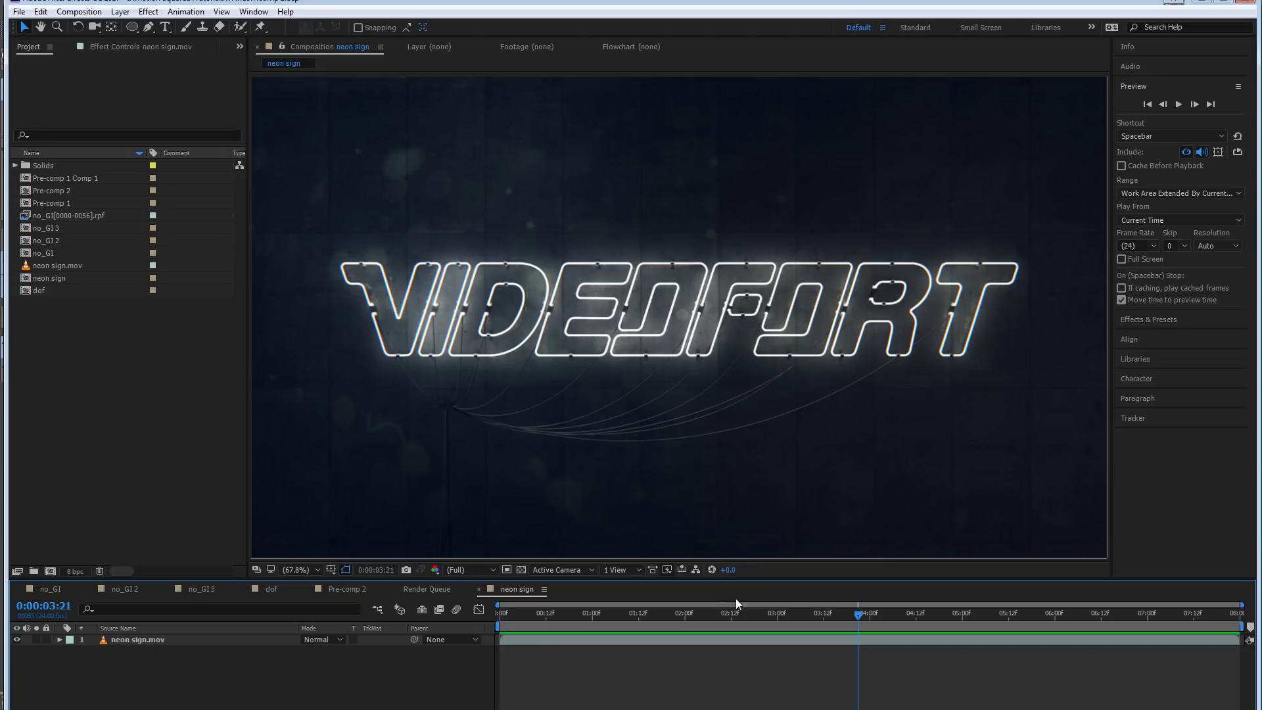
Check the reference neon animation in After Effects and add a Cylinder primitive to the sign scene.
{"action": "mouse_move", "coordinate": [684, 612]}
{"action": "left_mouse_down"}
{"action": "mouse_move", "coordinate": [534, 617]}
{"action": "mouse_move", "coordinate": [692, 614]}
{"action": "mouse_move", "coordinate": [670, 614]}
{"action": "left_mouse_up"}
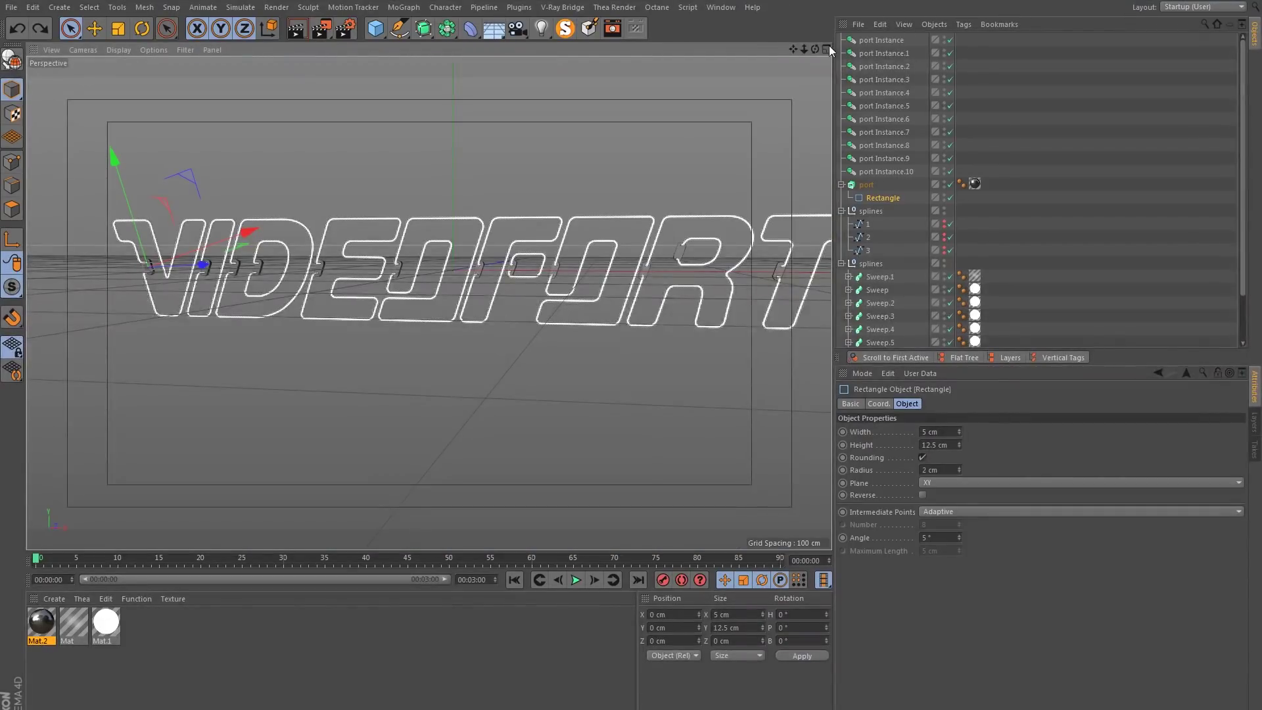
{"action": "left_click", "coordinate": [827, 49]}
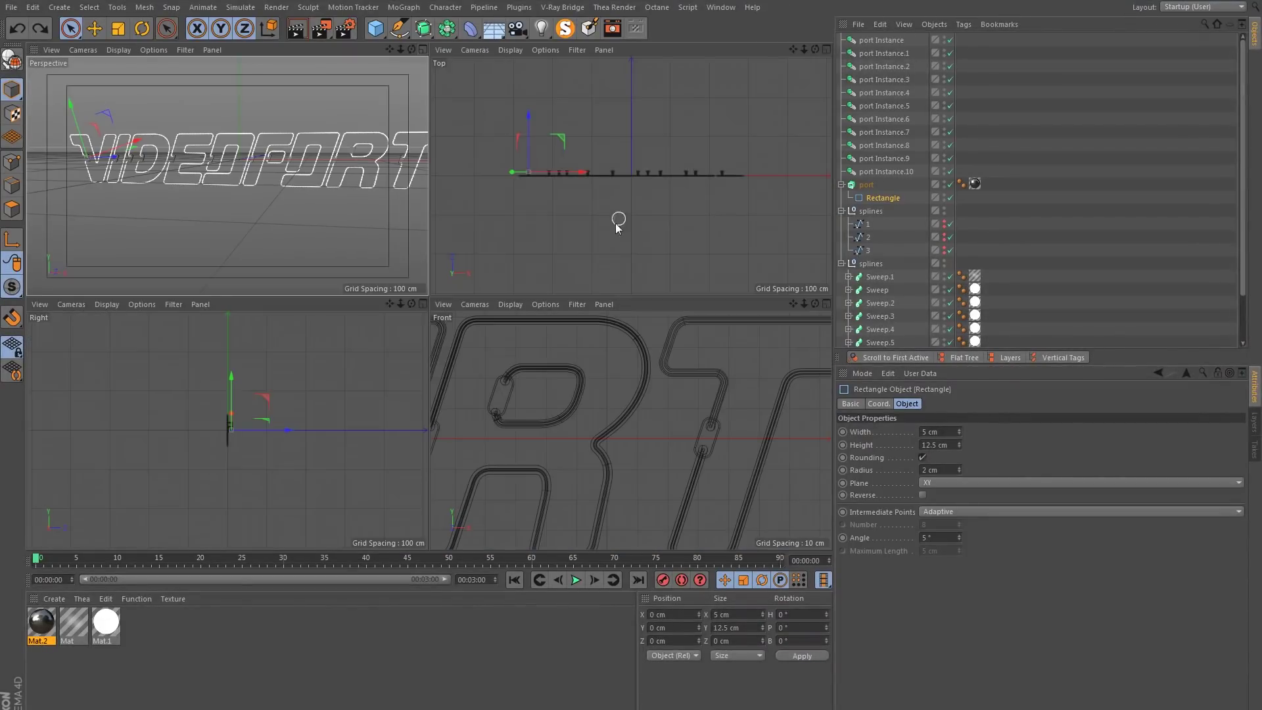
{"action": "left_click", "coordinate": [827, 305]}
{"action": "scroll", "coordinate": [524, 321], "scroll_direction": "down", "scroll_amount": 5}
{"action": "middle_click_drag", "start_coordinate": [380, 346], "coordinate": [387, 341], "text": "alt"}
{"action": "scroll", "coordinate": [420, 326], "scroll_direction": "up", "scroll_amount": 4}
{"action": "left_click", "coordinate": [452, 307]}
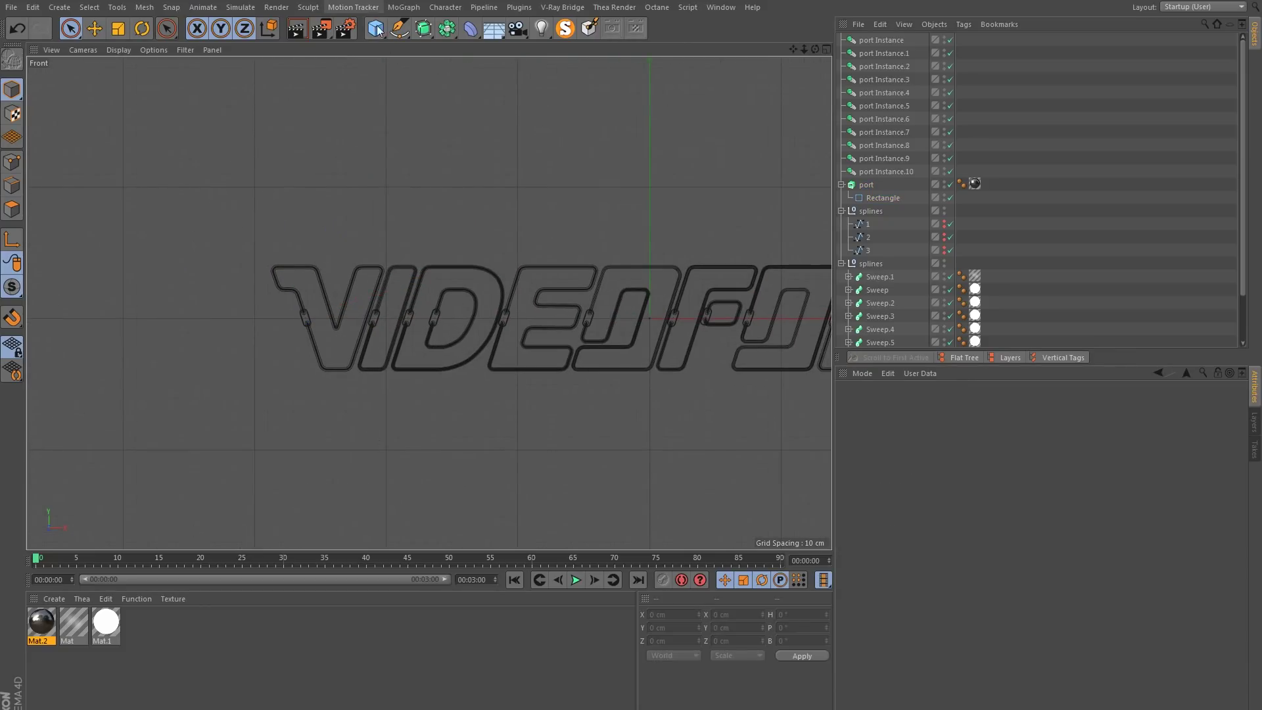
{"action": "left_click", "coordinate": [375, 28]}
{"action": "left_click", "coordinate": [647, 53]}
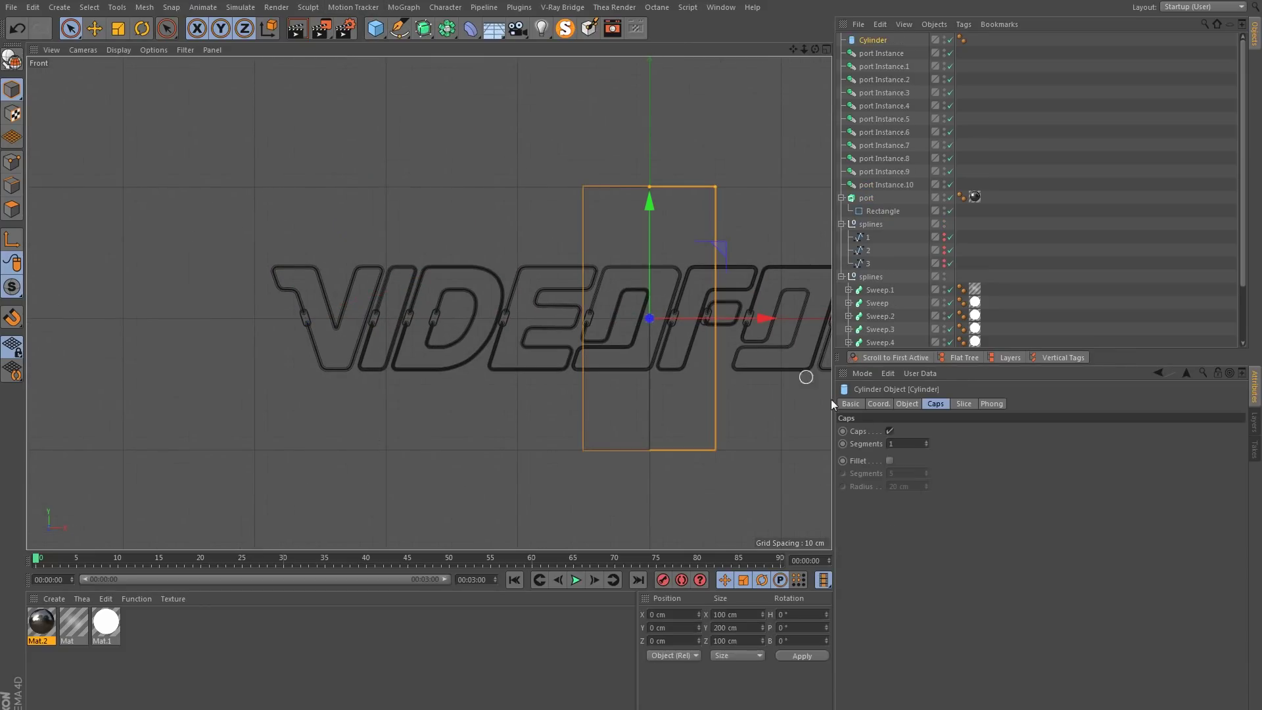
Orient the cylinder along the Z axis and set its radius to 5 cm.
{"action": "left_click", "coordinate": [907, 404]}
{"action": "left_click", "coordinate": [939, 484]}
{"action": "left_click", "coordinate": [941, 545]}
{"action": "left_click", "coordinate": [948, 431]}
{"action": "type", "text": "5"}
{"action": "key", "text": "Return"}
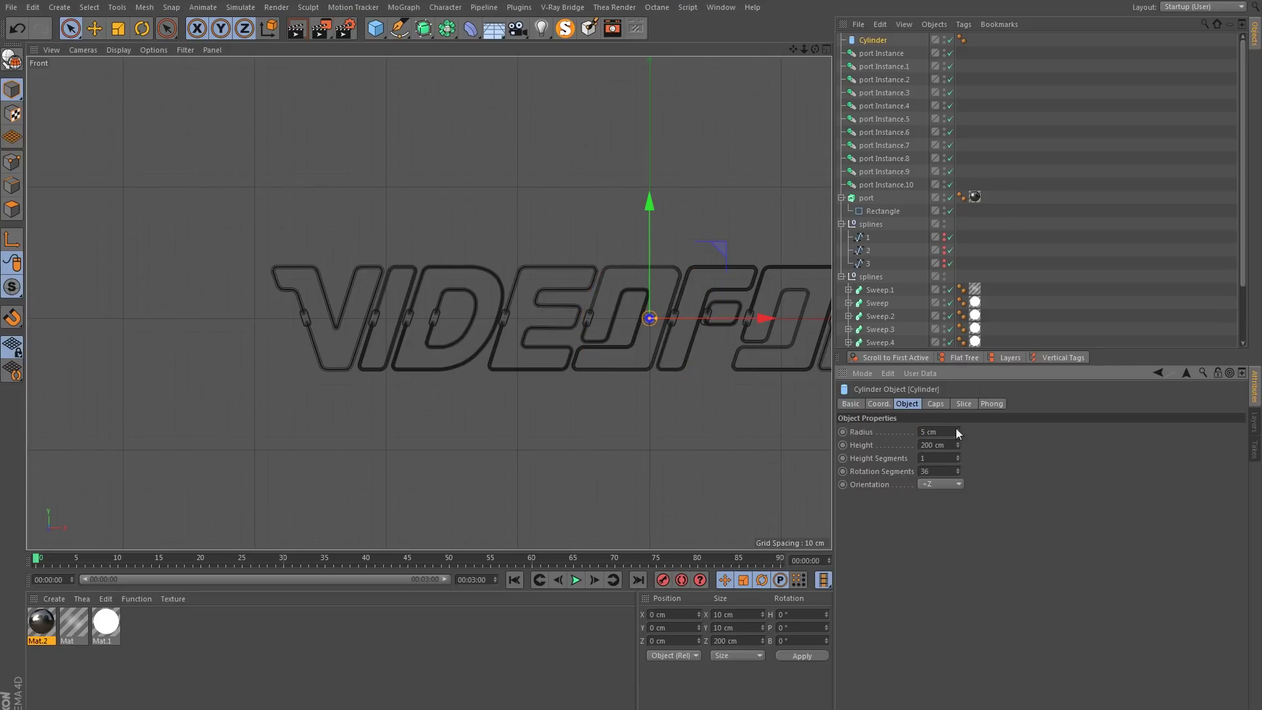
Move the cylinder in the front view below the letter V, to about X -270 cm, Y -81 cm.
{"action": "scroll", "coordinate": [589, 355], "scroll_direction": "up", "scroll_amount": 2}
{"action": "left_click_drag", "start_coordinate": [730, 245], "coordinate": [280, 329]}
{"action": "middle_click_drag", "start_coordinate": [280, 329], "coordinate": [401, 321], "text": "alt"}
{"action": "scroll", "coordinate": [401, 320], "scroll_direction": "up", "scroll_amount": 2}
{"action": "left_click_drag", "start_coordinate": [424, 314], "coordinate": [461, 369]}
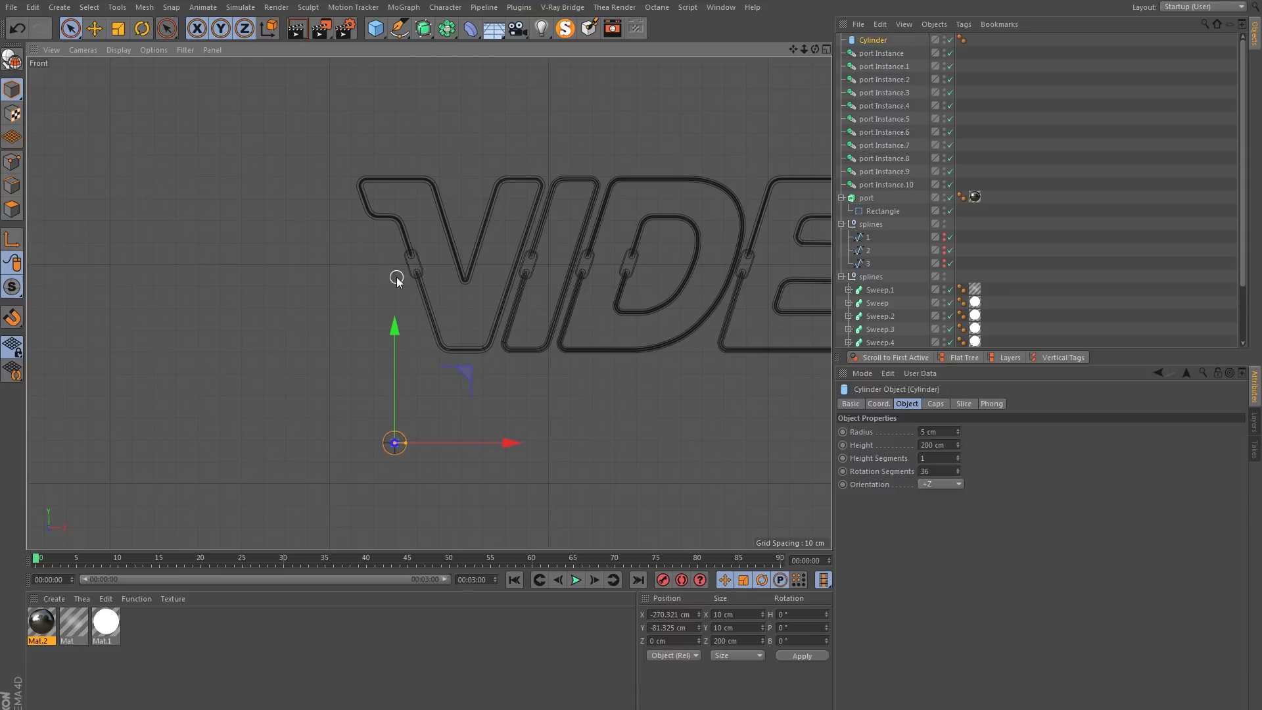
{"action": "middle_click_drag", "start_coordinate": [395, 435], "coordinate": [430, 282], "text": "alt"}
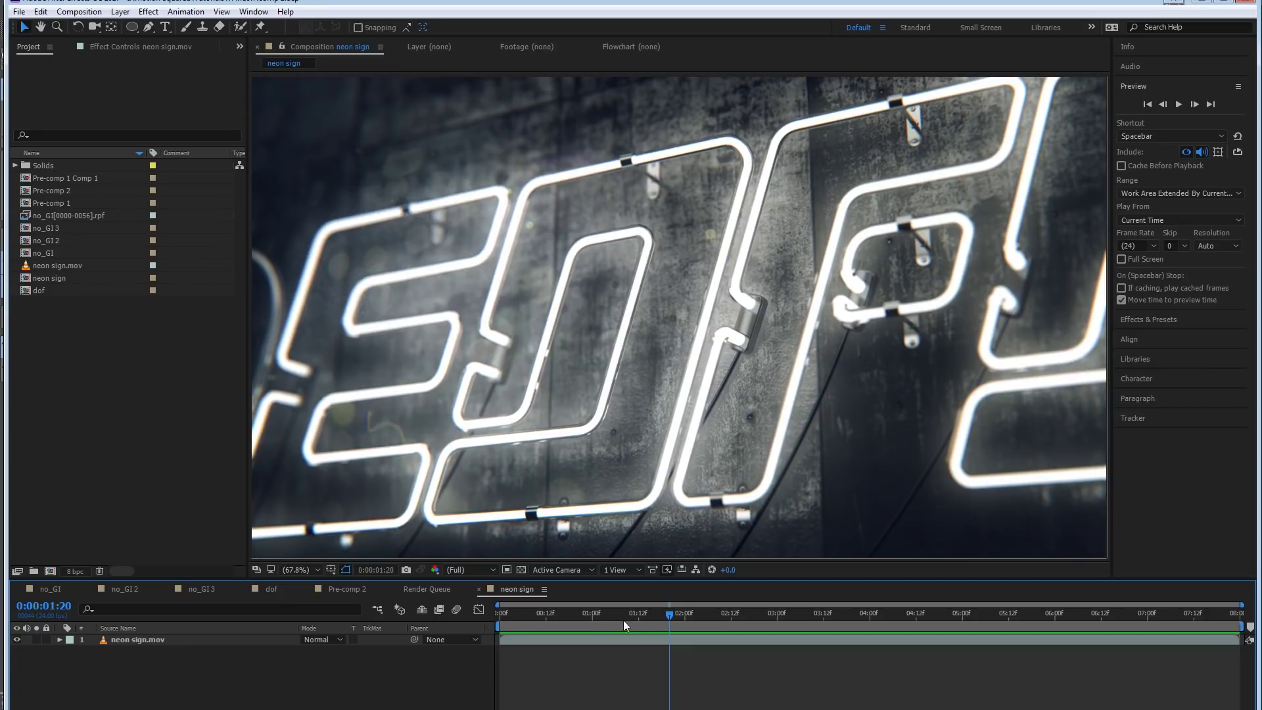
Review the reference neon animation in After Effects and set the cylinder's height to 1 cm to make a flat disc.
{"action": "left_click_drag", "start_coordinate": [623, 621], "coordinate": [1055, 615]}
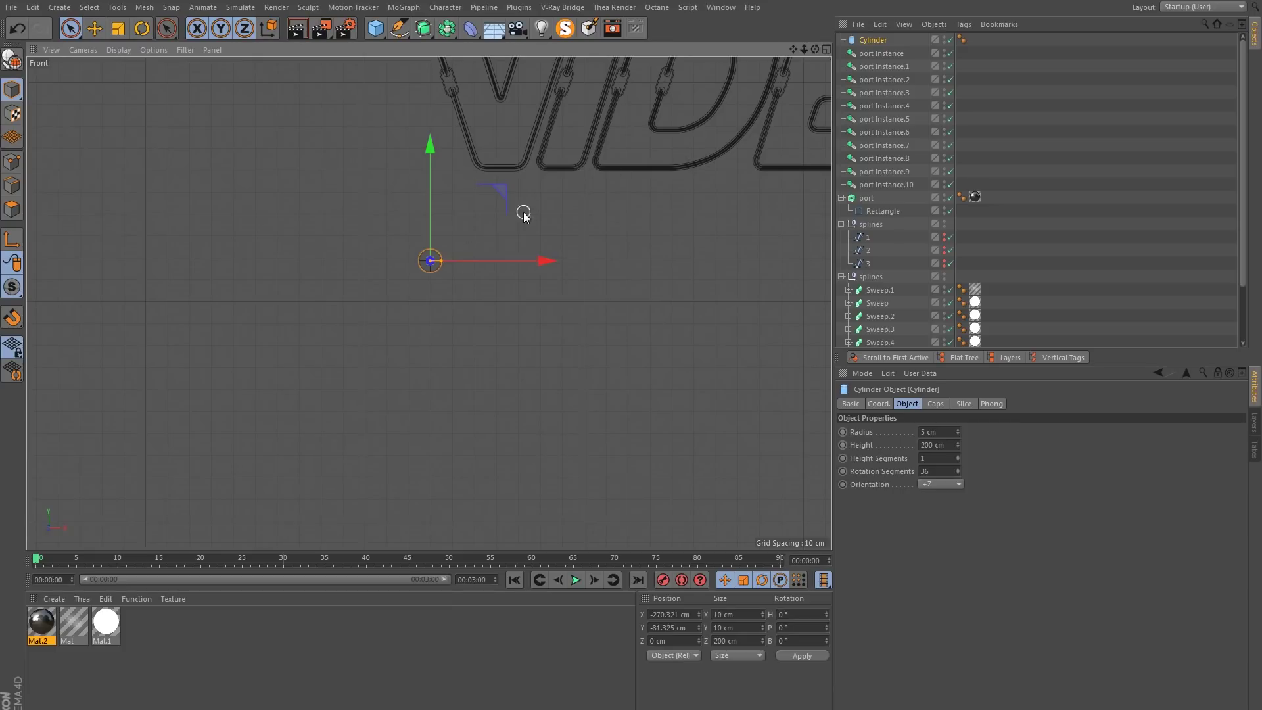
{"action": "left_click", "coordinate": [827, 49]}
{"action": "left_click", "coordinate": [423, 50]}
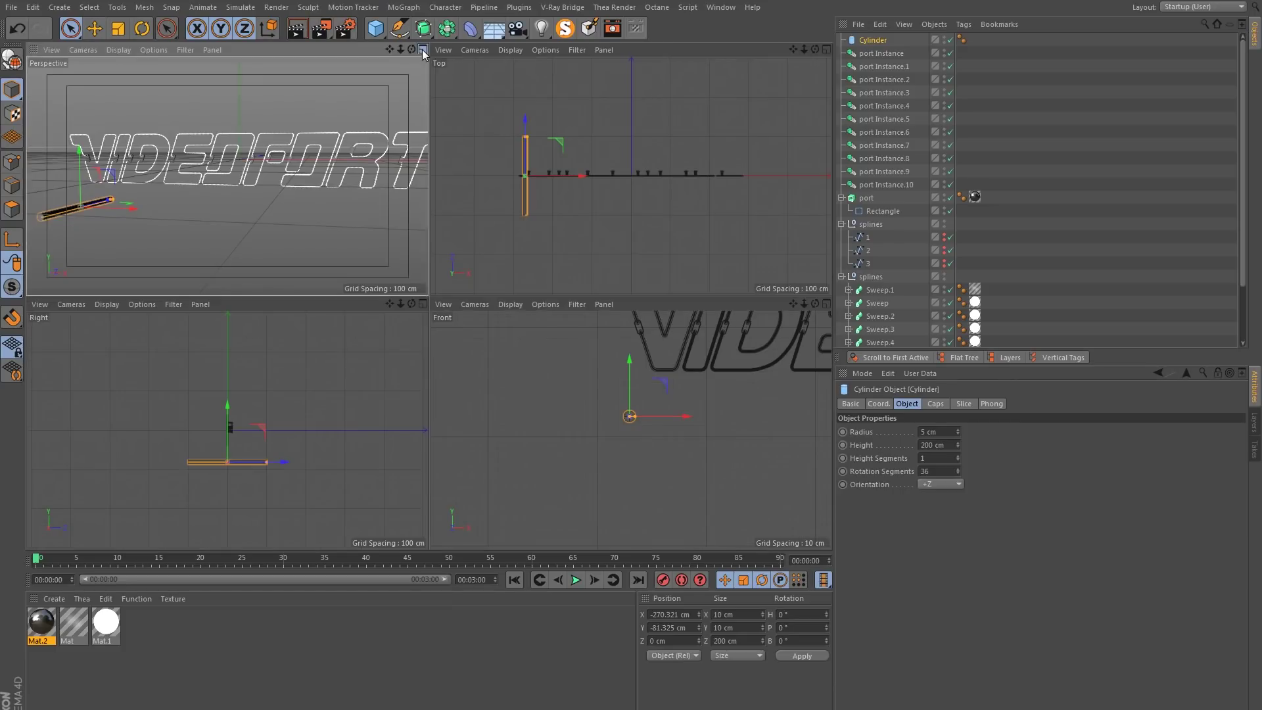
{"action": "left_click_drag", "start_coordinate": [245, 341], "coordinate": [360, 334], "text": "alt"}
{"action": "middle_click_drag", "start_coordinate": [294, 358], "coordinate": [392, 381], "text": "alt"}
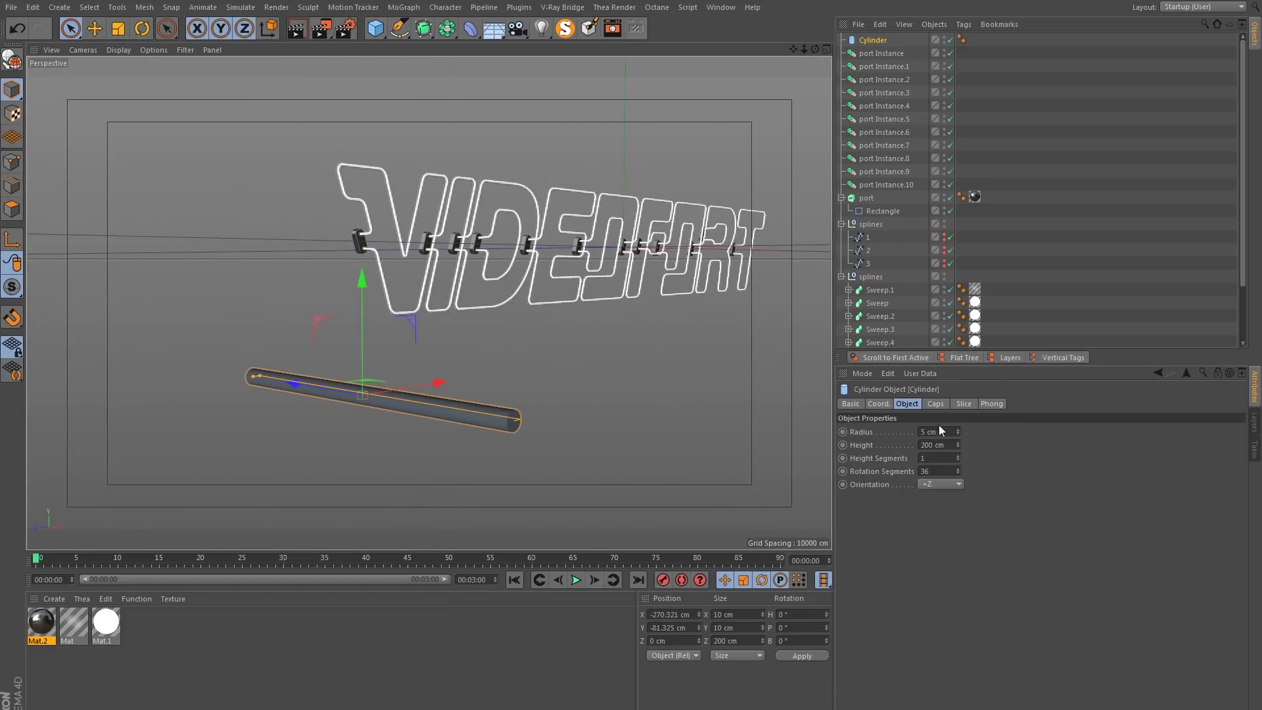
{"action": "type", "text": "1"}
{"action": "key", "text": "Return"}
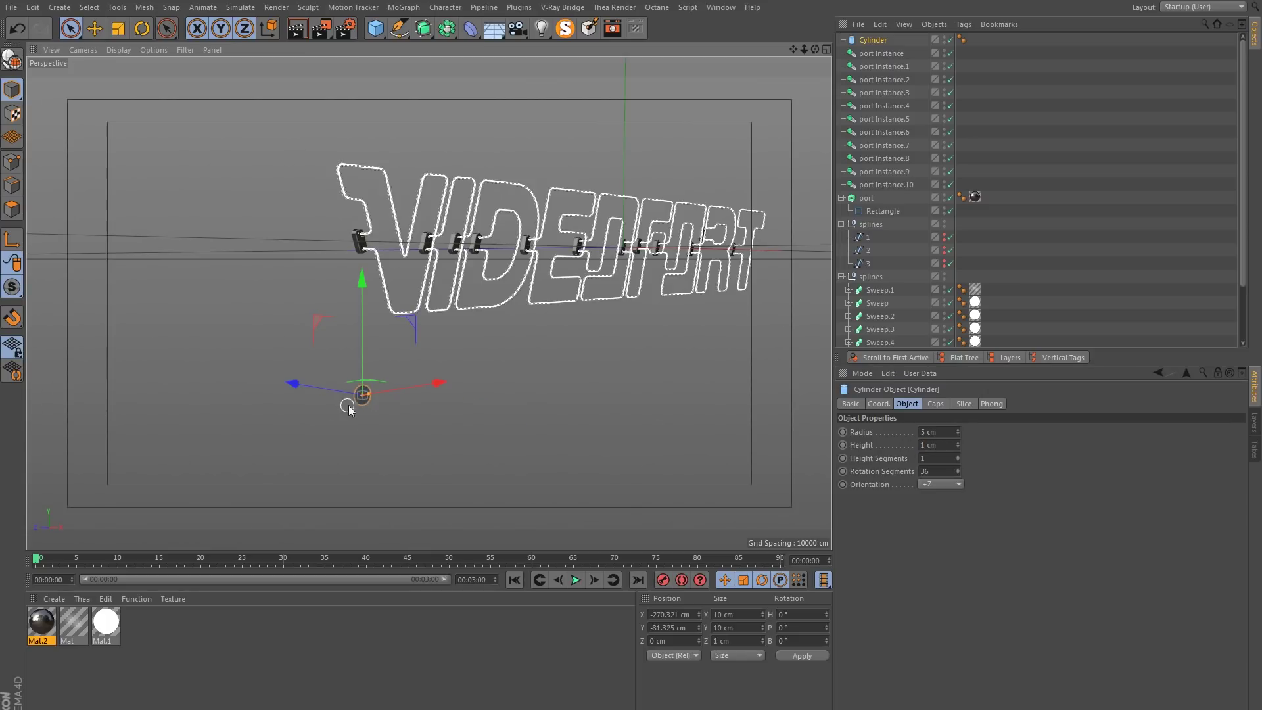
Duplicate the disc-shaped cylinder and set the copy's radius to 1 cm.
{"action": "scroll", "coordinate": [392, 382], "scroll_direction": "up", "scroll_amount": 3}
{"action": "left_click_drag", "start_coordinate": [875, 41], "coordinate": [874, 44], "text": "ctrl"}
{"action": "double_click", "coordinate": [936, 432]}
{"action": "type", "text": "1"}
{"action": "key", "text": "Return"}
{"action": "scroll", "coordinate": [344, 387], "scroll_direction": "up", "scroll_amount": 2}
{"action": "left_click_drag", "start_coordinate": [368, 386], "coordinate": [526, 414], "text": "alt"}
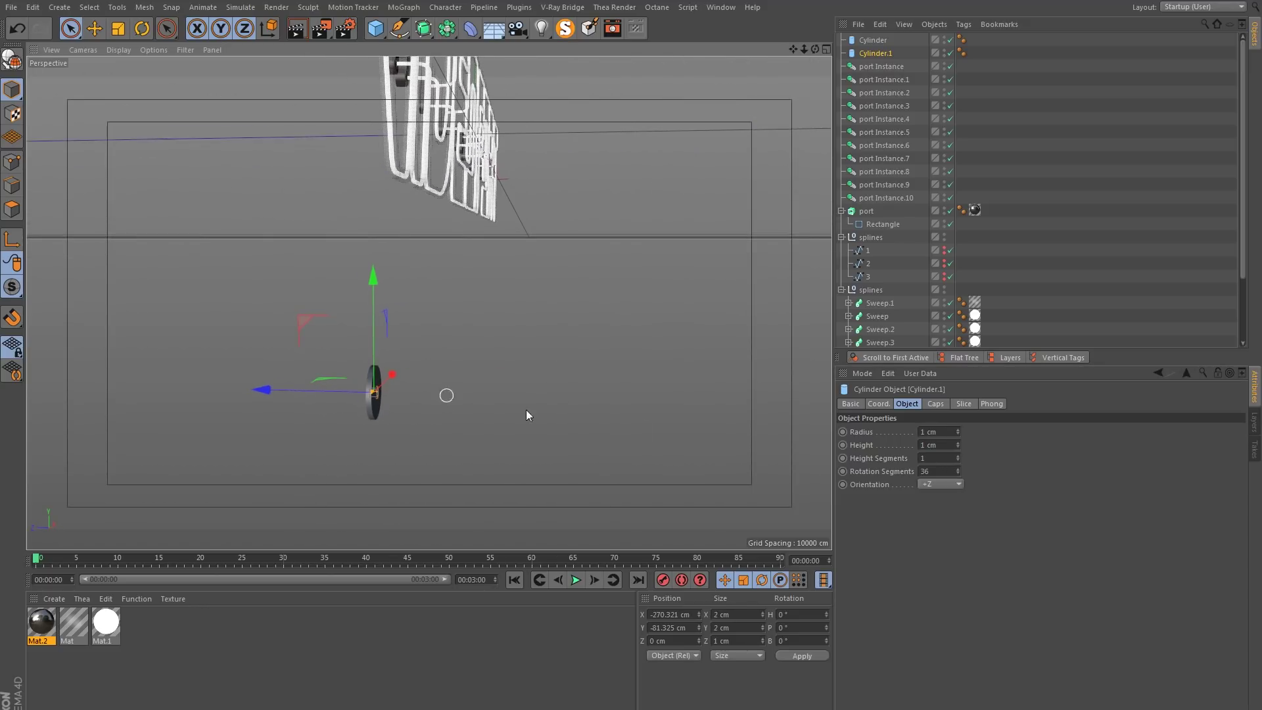
Set the thin cylinder's height to 10 cm and move it along Z to about 4.9 cm, extending behind the disc.
{"action": "double_click", "coordinate": [936, 445]}
{"action": "type", "text": "10"}
{"action": "key", "text": "Return"}
{"action": "left_click_drag", "start_coordinate": [231, 436], "coordinate": [355, 338], "text": "alt"}
{"action": "left_click_drag", "start_coordinate": [434, 337], "coordinate": [488, 321], "text": "alt"}
{"action": "right_click_drag", "start_coordinate": [500, 172], "coordinate": [460, 161], "text": "alt"}
{"action": "middle_click_drag", "start_coordinate": [460, 161], "coordinate": [430, 269], "text": "alt"}
Add a Plane primitive and rotate its pitch to 90° so it stands upright behind the lettering.
{"action": "left_click", "coordinate": [376, 28]}
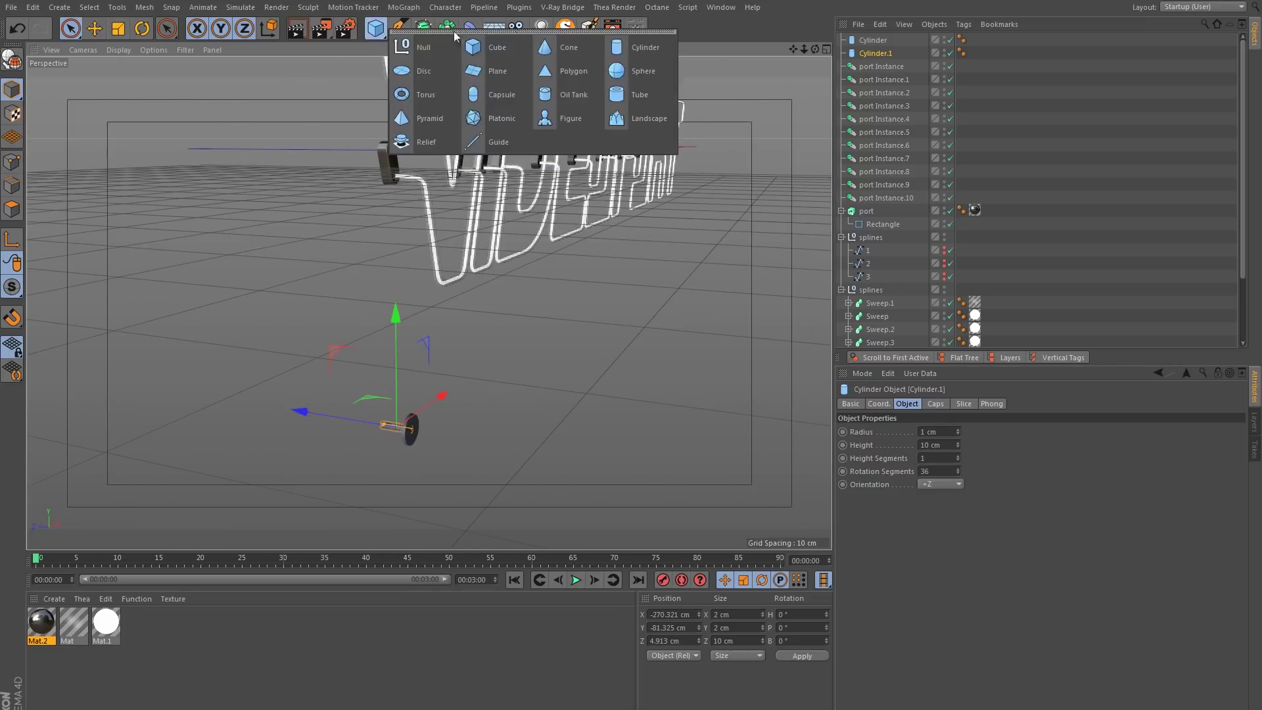
{"action": "left_click", "coordinate": [523, 72]}
{"action": "left_click_drag", "start_coordinate": [555, 186], "coordinate": [531, 248], "text": "alt"}
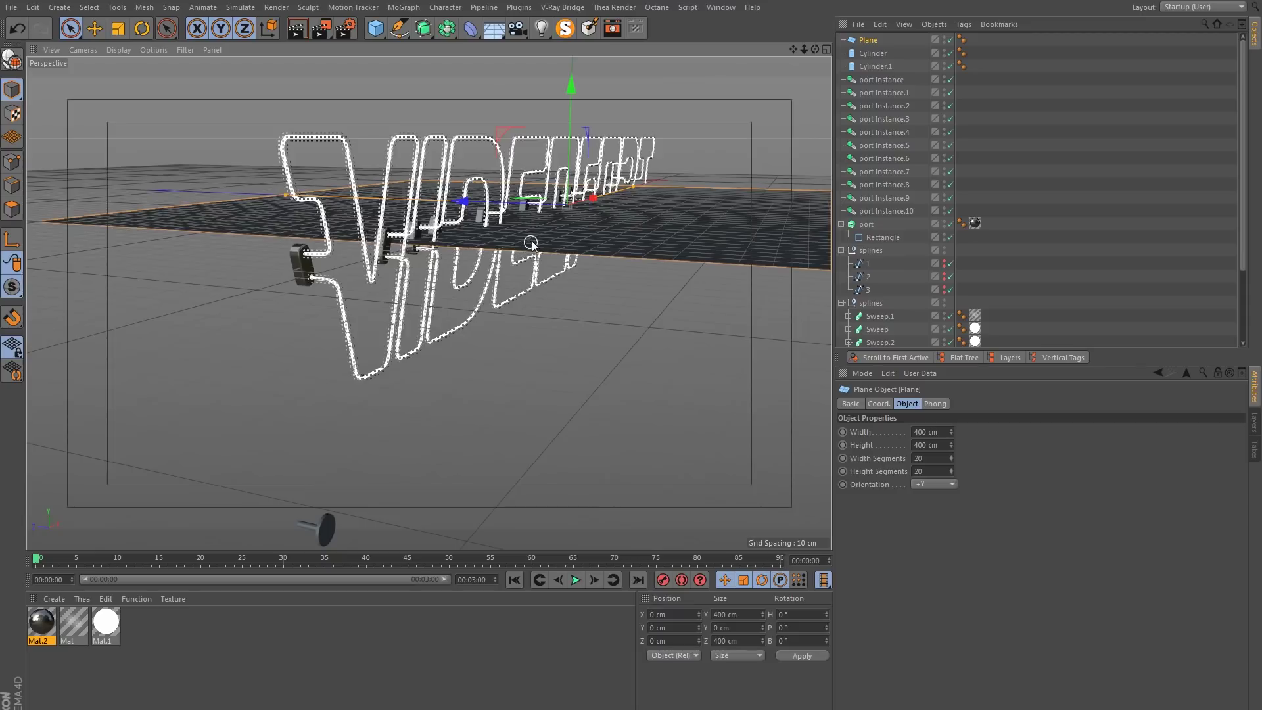
{"action": "key", "text": "r"}
{"action": "left_click_drag", "start_coordinate": [634, 187], "coordinate": [534, 234]}
Enlarge the upright plane to 4000 cm by 4000 cm.
{"action": "key", "text": "o"}
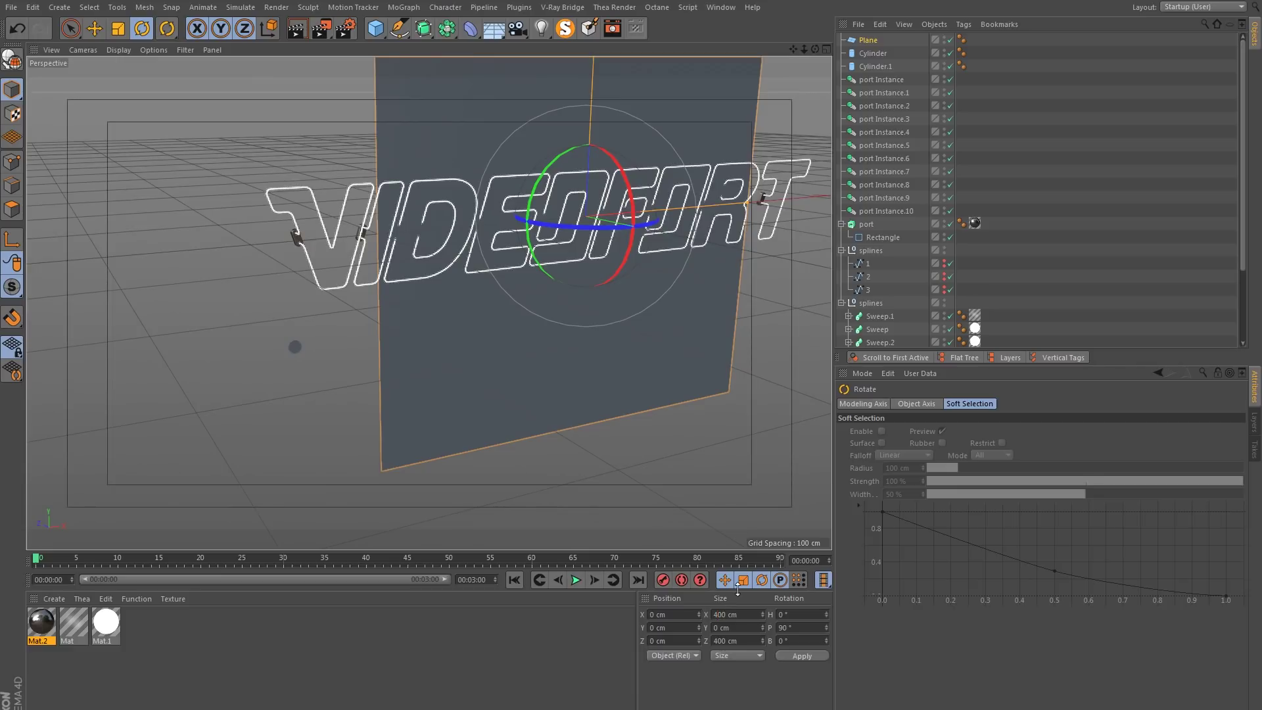
{"action": "type", "text": "0"}
{"action": "key", "text": "Tab"}
{"action": "key", "text": "Tab"}
{"action": "type", "text": "0"}
{"action": "key", "text": "Return"}
Set the plane's Z position to 12.5 cm so it forms the wall behind the ports.
{"action": "left_click_drag", "start_coordinate": [432, 275], "coordinate": [535, 173], "text": "alt"}
{"action": "left_click_drag", "start_coordinate": [333, 284], "coordinate": [556, 186], "text": "alt"}
{"action": "key", "text": "space"}
{"action": "scroll", "coordinate": [393, 247], "scroll_direction": "up", "scroll_amount": 5}
{"action": "left_click_drag", "start_coordinate": [394, 253], "coordinate": [539, 238], "text": "alt"}
{"action": "left_click_drag", "start_coordinate": [567, 192], "coordinate": [565, 195]}
{"action": "left_click_drag", "start_coordinate": [514, 325], "coordinate": [431, 295], "text": "alt"}
{"action": "left_click", "coordinate": [671, 640]}
{"action": "type", "text": "12.5"}
{"action": "key", "text": "Return"}
{"action": "left_click_drag", "start_coordinate": [372, 511], "coordinate": [321, 369], "text": "alt"}
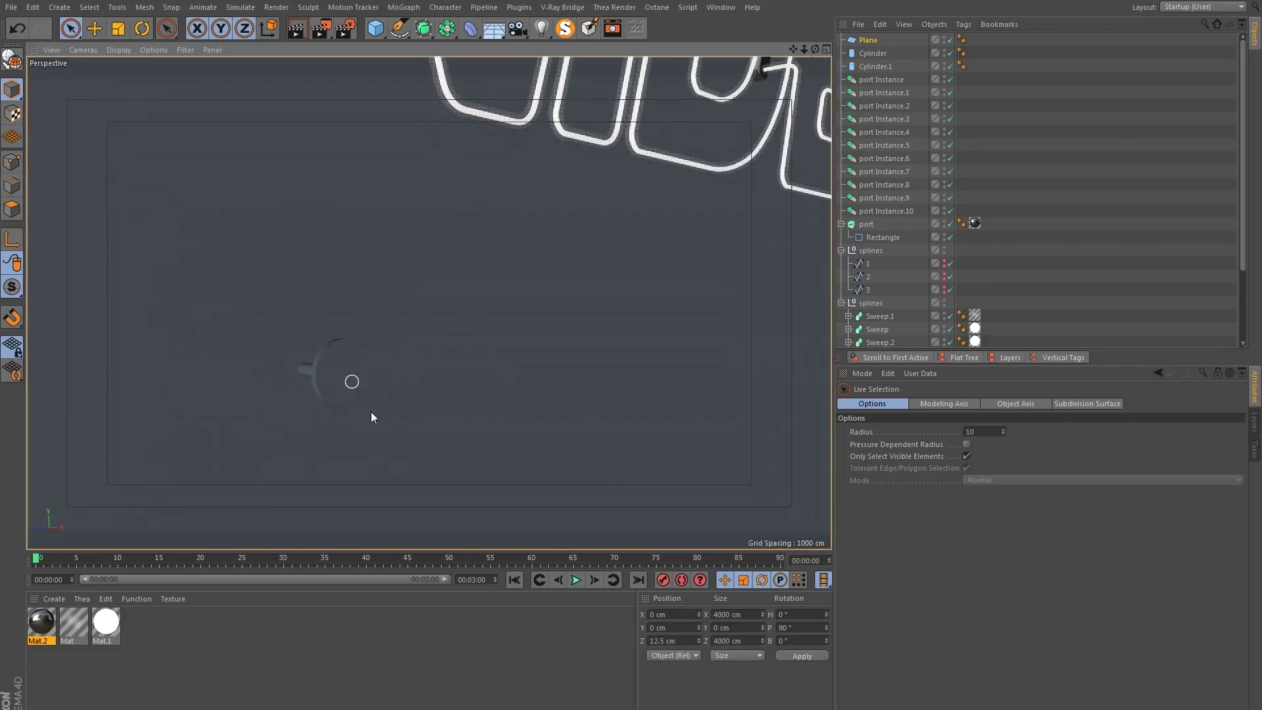
Display the perspective view with Gouraud Shading (Lines) and shift both cylinders together along Z to about 5.4 cm, toward the wall.
{"action": "left_click", "coordinate": [119, 50]}
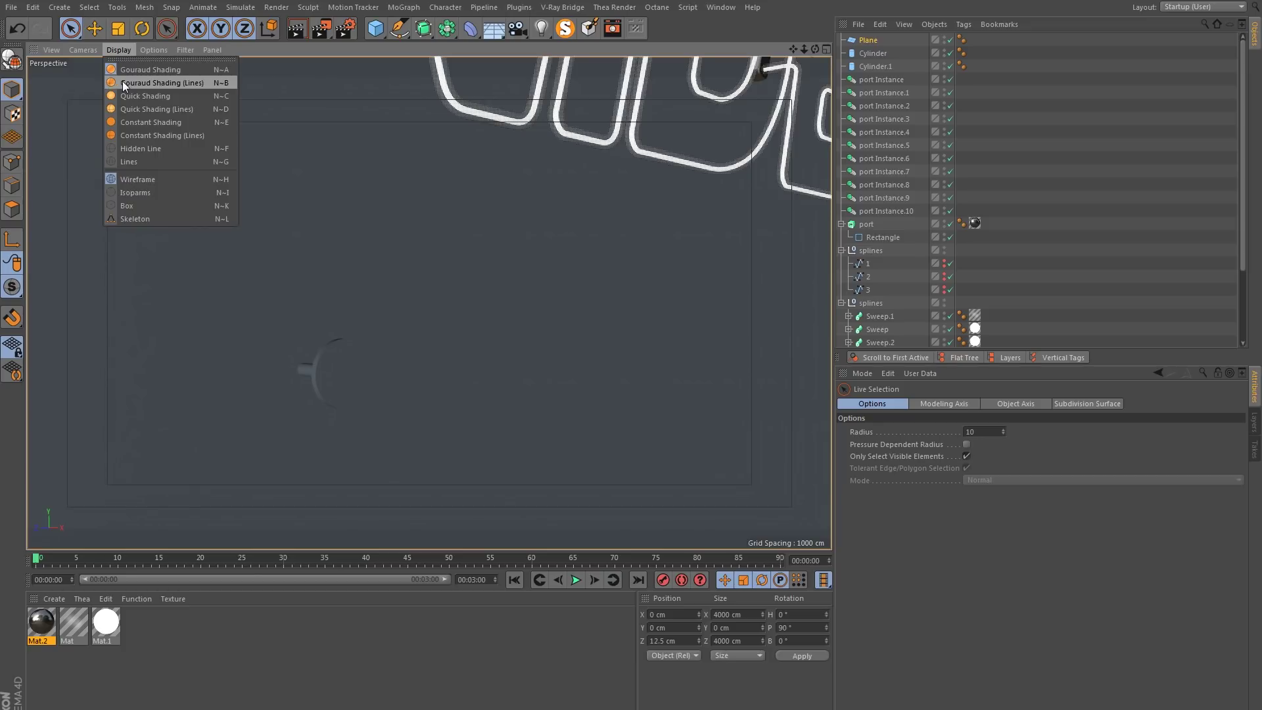
{"action": "left_click", "coordinate": [124, 85]}
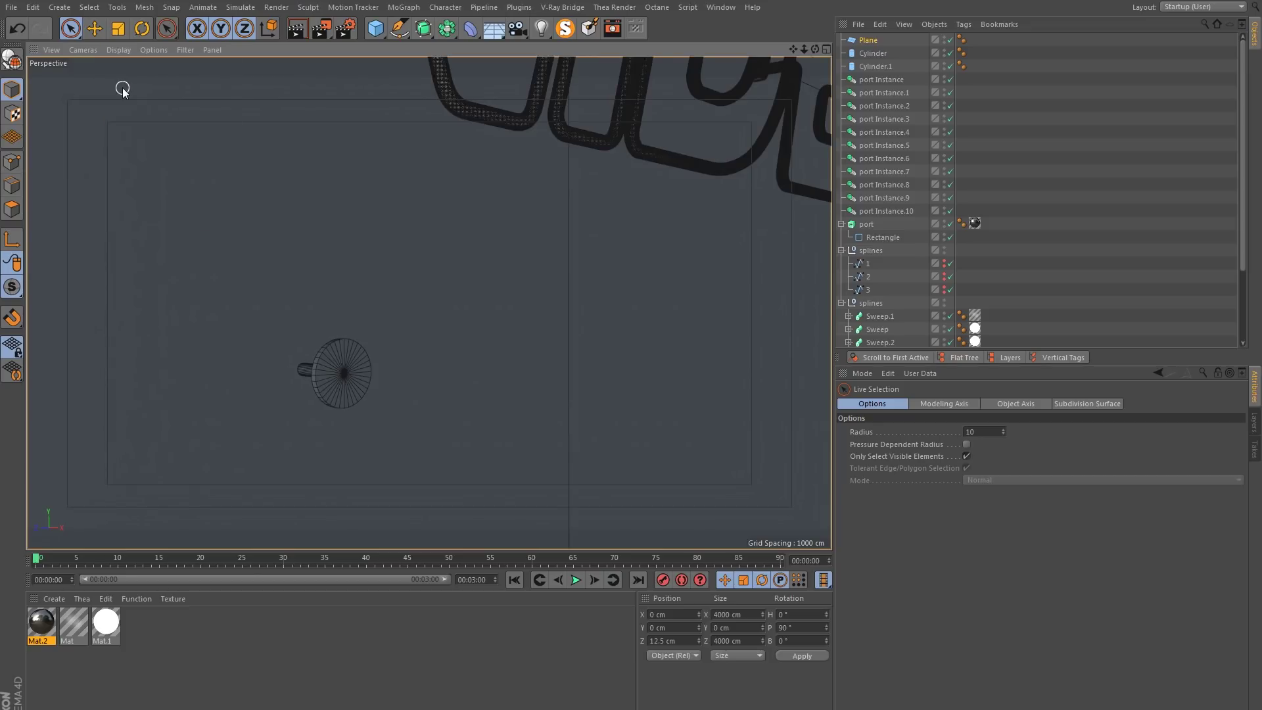
{"action": "left_click", "coordinate": [866, 52]}
{"action": "left_click", "coordinate": [875, 65], "text": "shift"}
{"action": "left_click_drag", "start_coordinate": [290, 337], "coordinate": [330, 385], "text": "alt"}
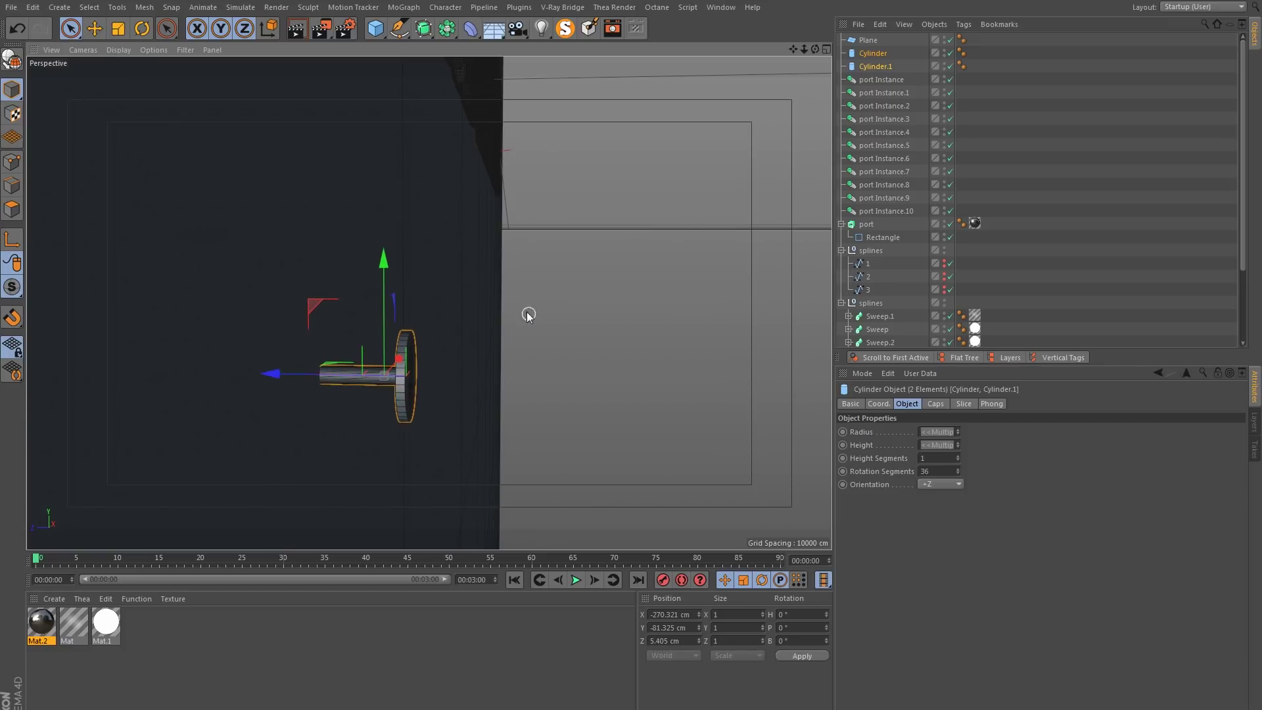
{"action": "left_click", "coordinate": [553, 313]}
{"action": "left_click_drag", "start_coordinate": [553, 313], "coordinate": [438, 396], "text": "alt"}
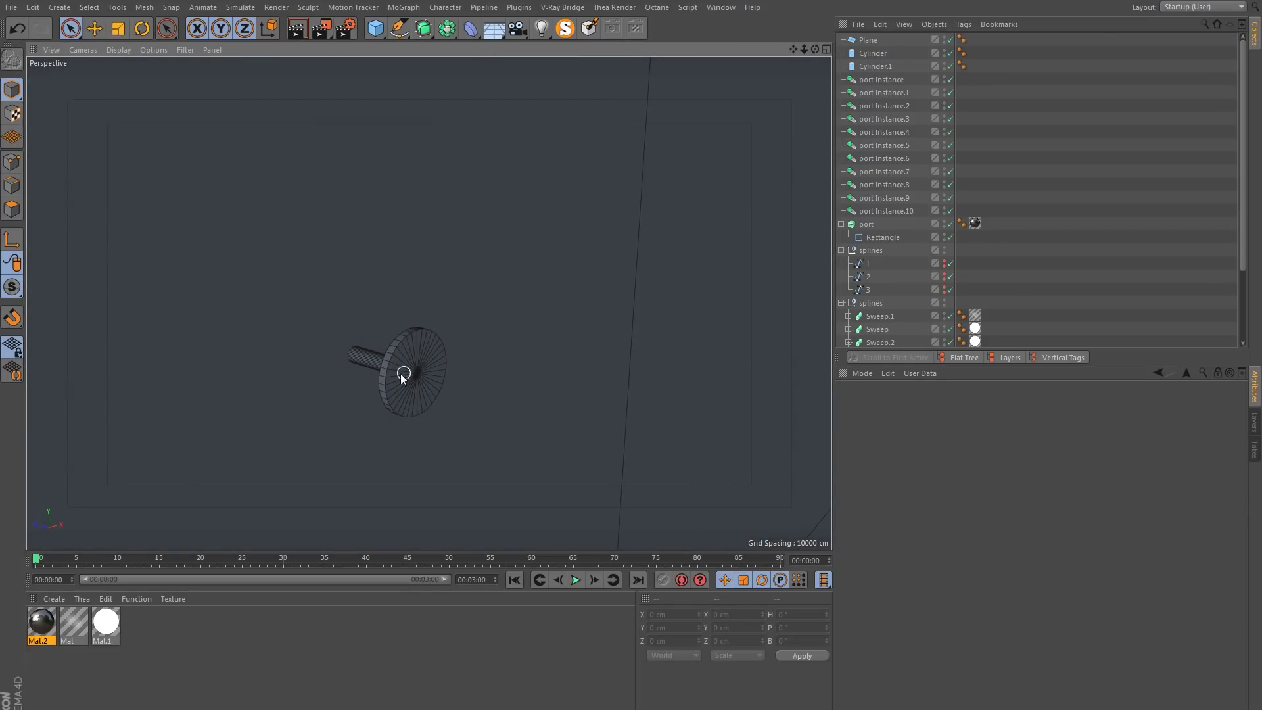
{"action": "left_click_drag", "start_coordinate": [409, 370], "coordinate": [484, 155], "text": "alt"}
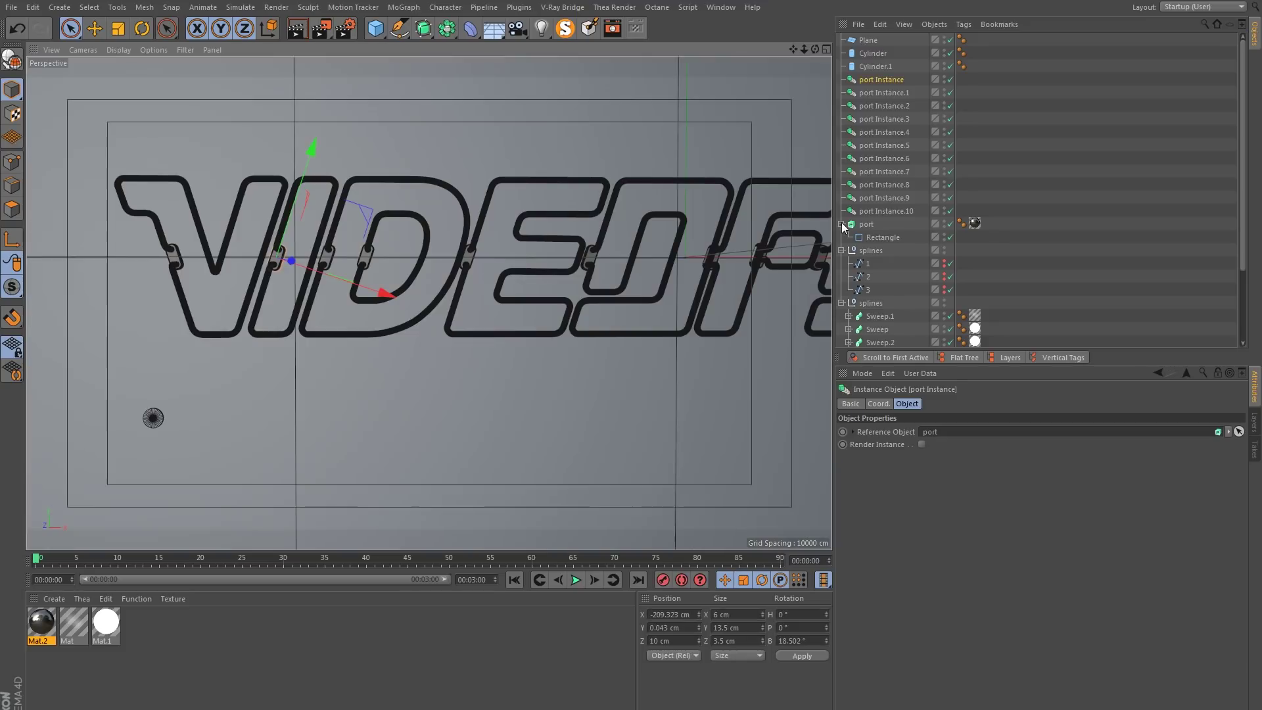
Create a Null, nest the port object and all its instances inside it, and name it ports.
{"action": "left_click", "coordinate": [59, 7]}
{"action": "mouse_move", "coordinate": [81, 24]}
{"action": "left_click", "coordinate": [132, 24]}
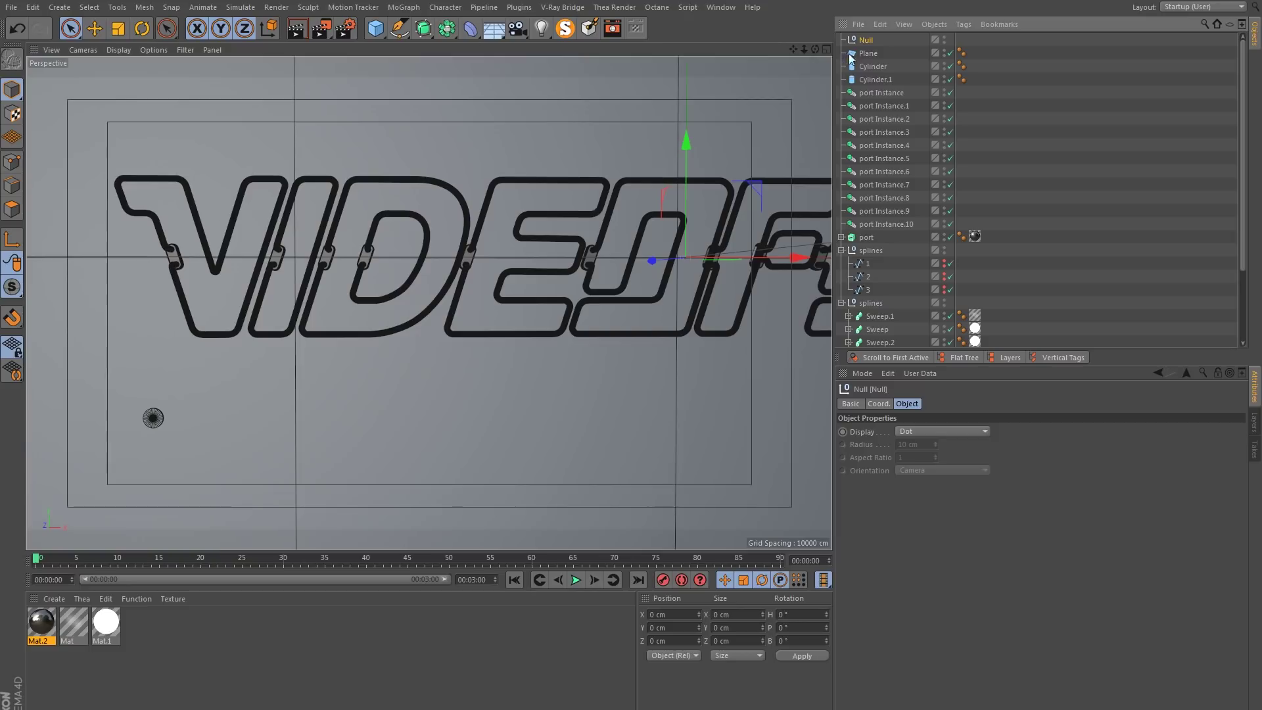
{"action": "left_click_drag", "start_coordinate": [875, 92], "coordinate": [875, 87]}
{"action": "left_click", "coordinate": [877, 211]}
{"action": "left_click", "coordinate": [865, 234]}
{"action": "left_click", "coordinate": [869, 92], "text": "shift"}
{"action": "left_click_drag", "start_coordinate": [869, 79], "coordinate": [866, 81]}
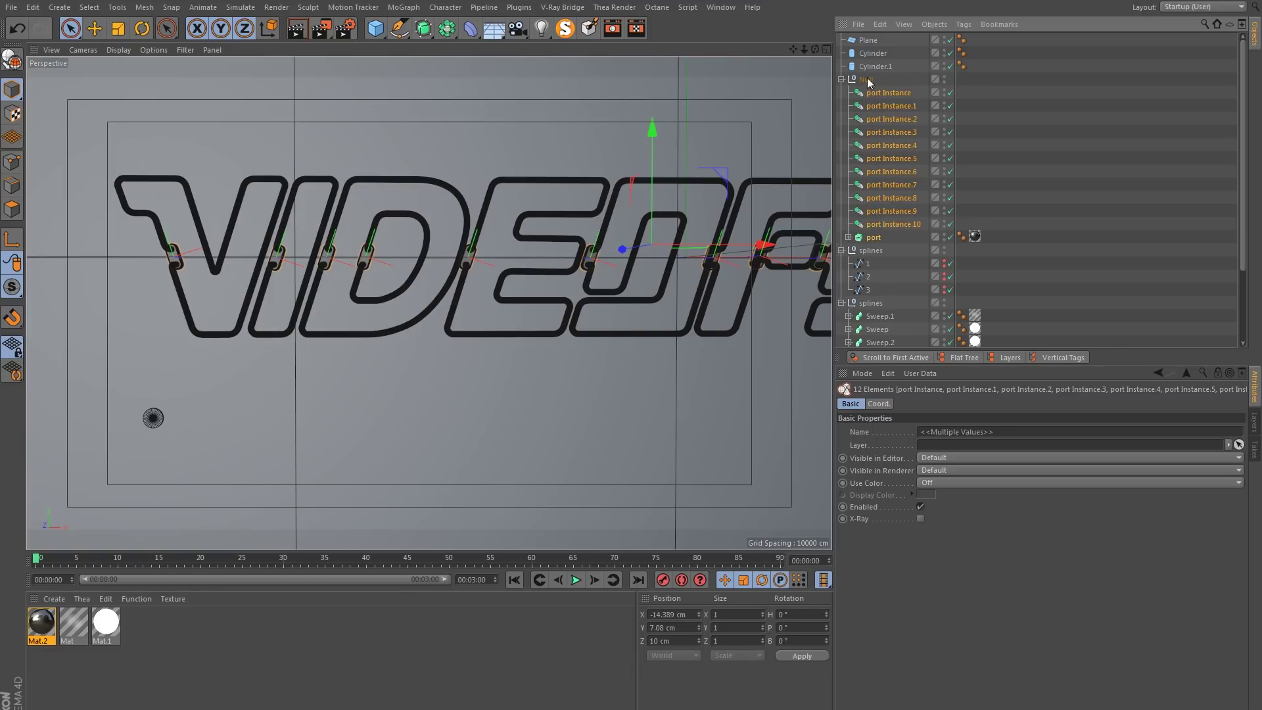
{"action": "double_click", "coordinate": [868, 79]}
{"action": "type", "text": "ports"}
{"action": "key", "text": "Return"}
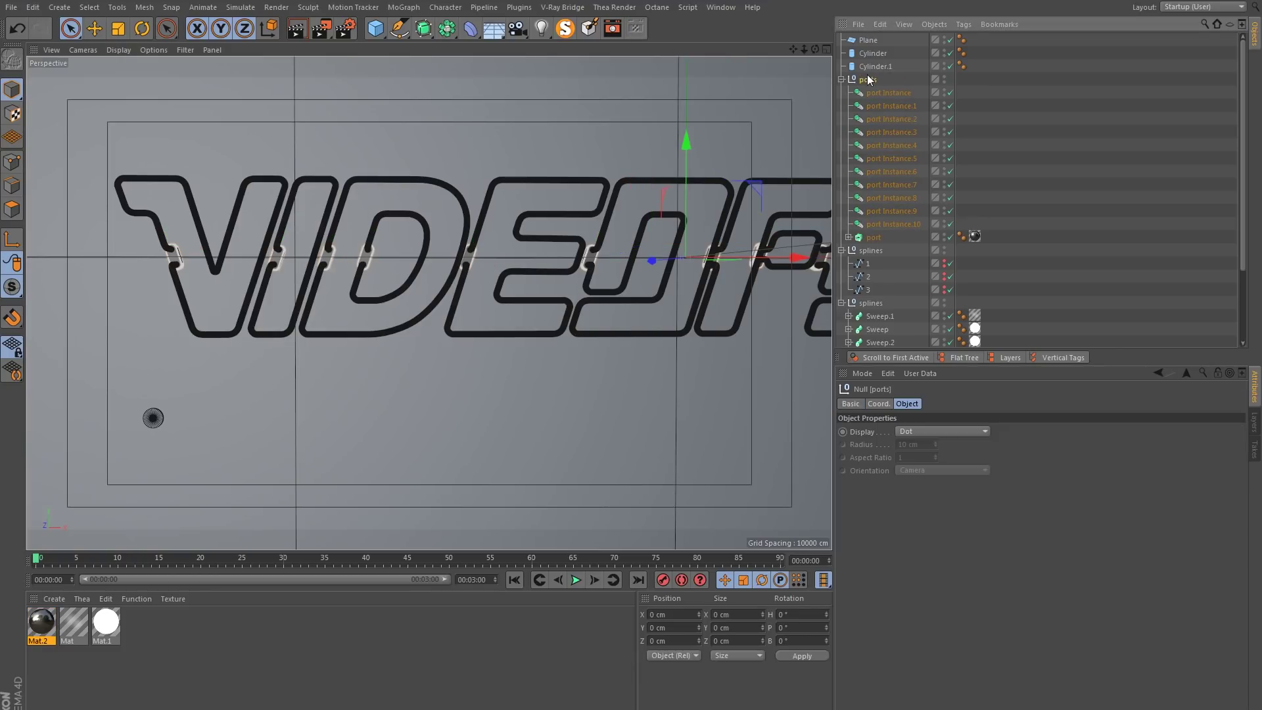
Group the two cylinders into a Null and name the group hook.
{"action": "left_click", "coordinate": [873, 53]}
{"action": "left_click", "coordinate": [876, 67], "text": "shift"}
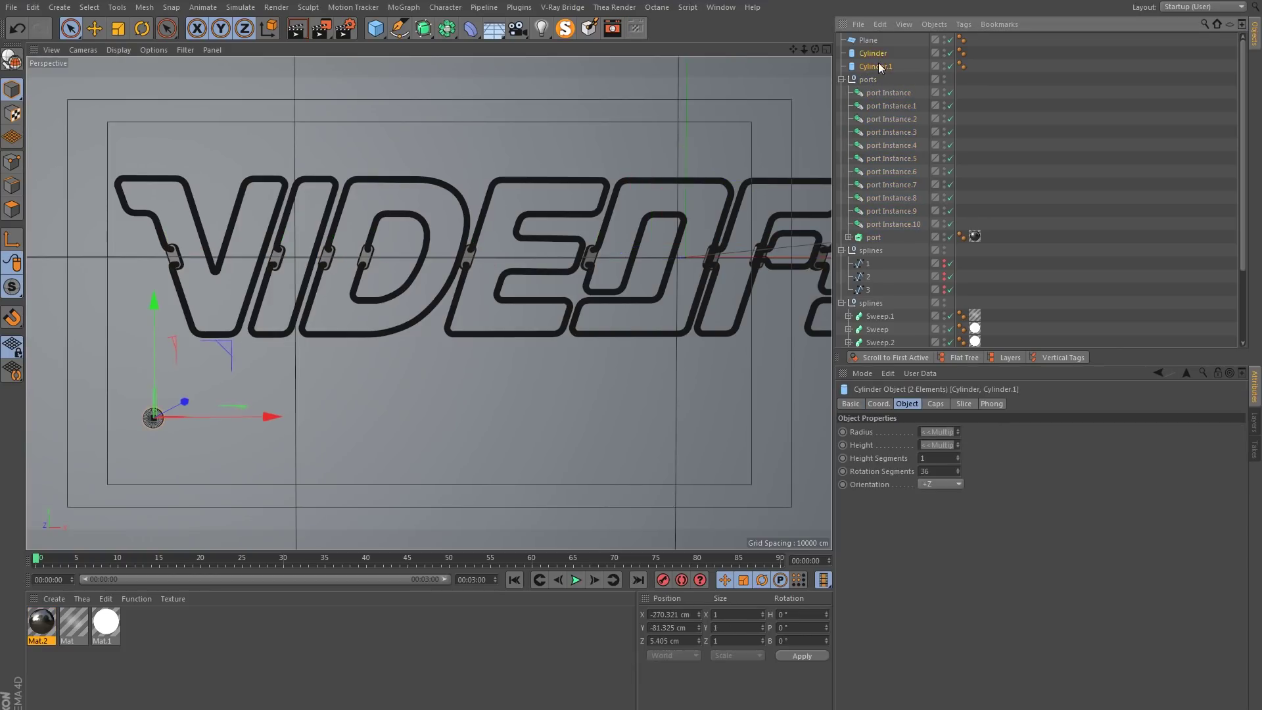
{"action": "right_click", "coordinate": [863, 55]}
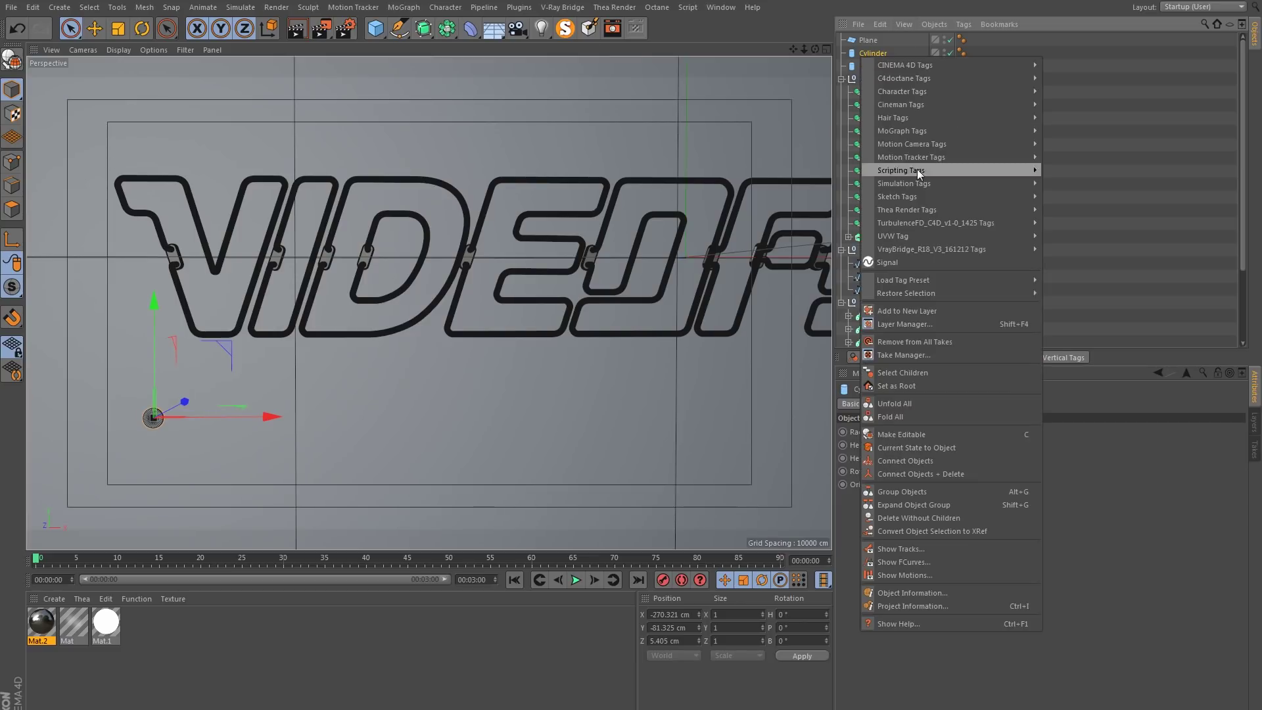
{"action": "left_click", "coordinate": [910, 493]}
{"action": "double_click", "coordinate": [867, 53]}
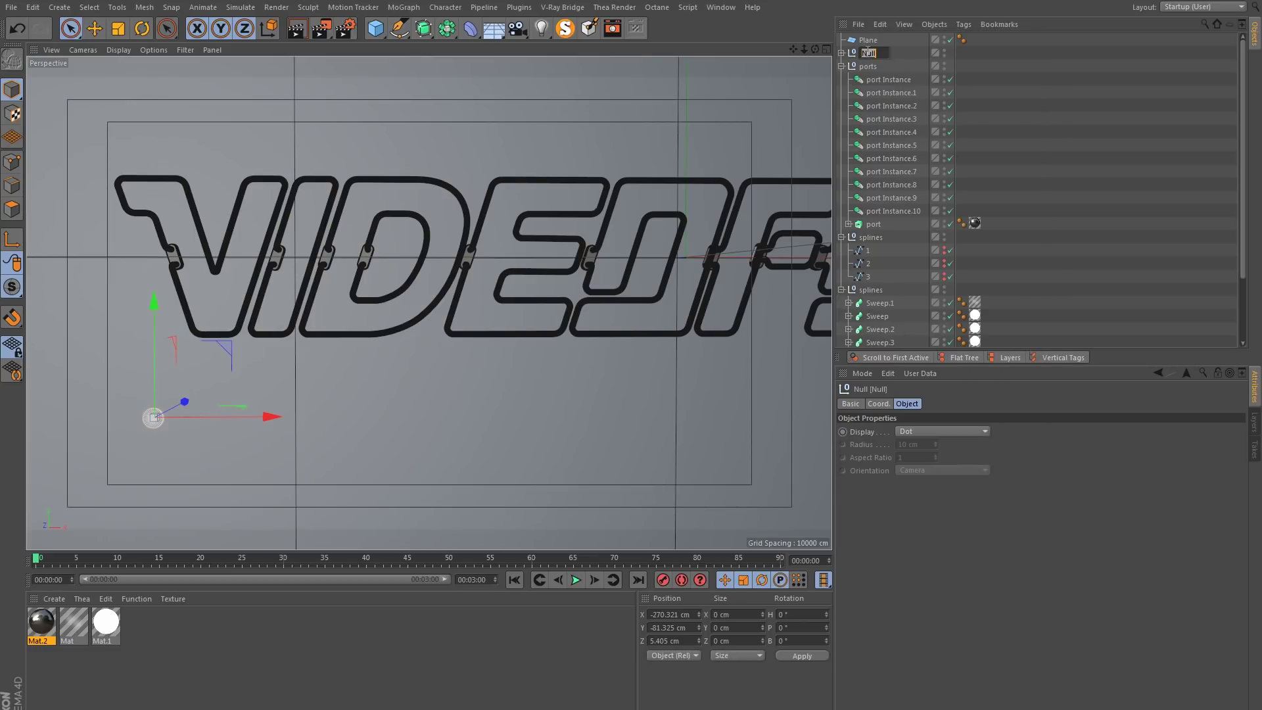
{"action": "key", "text": "Return"}
Rename the plane as wall and collapse the ports and both splines groups in the object list.
{"action": "double_click", "coordinate": [869, 40]}
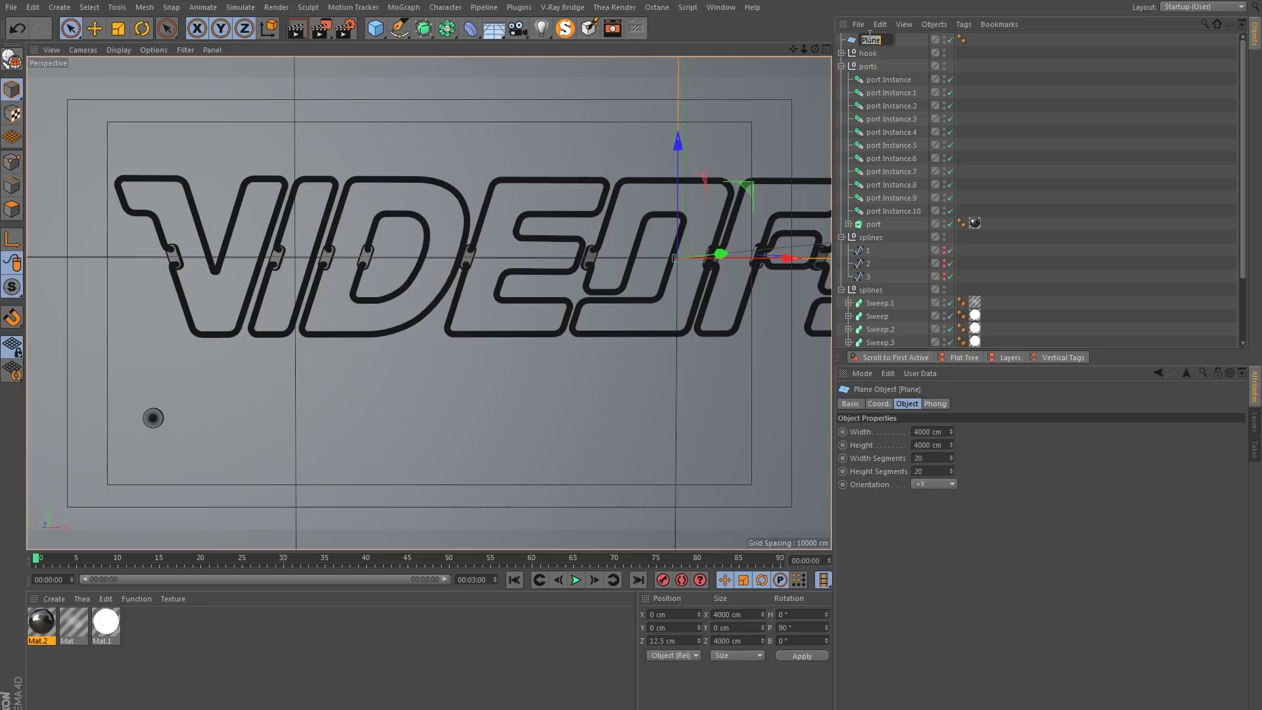
{"action": "type", "text": "wall"}
{"action": "key", "text": "Return"}
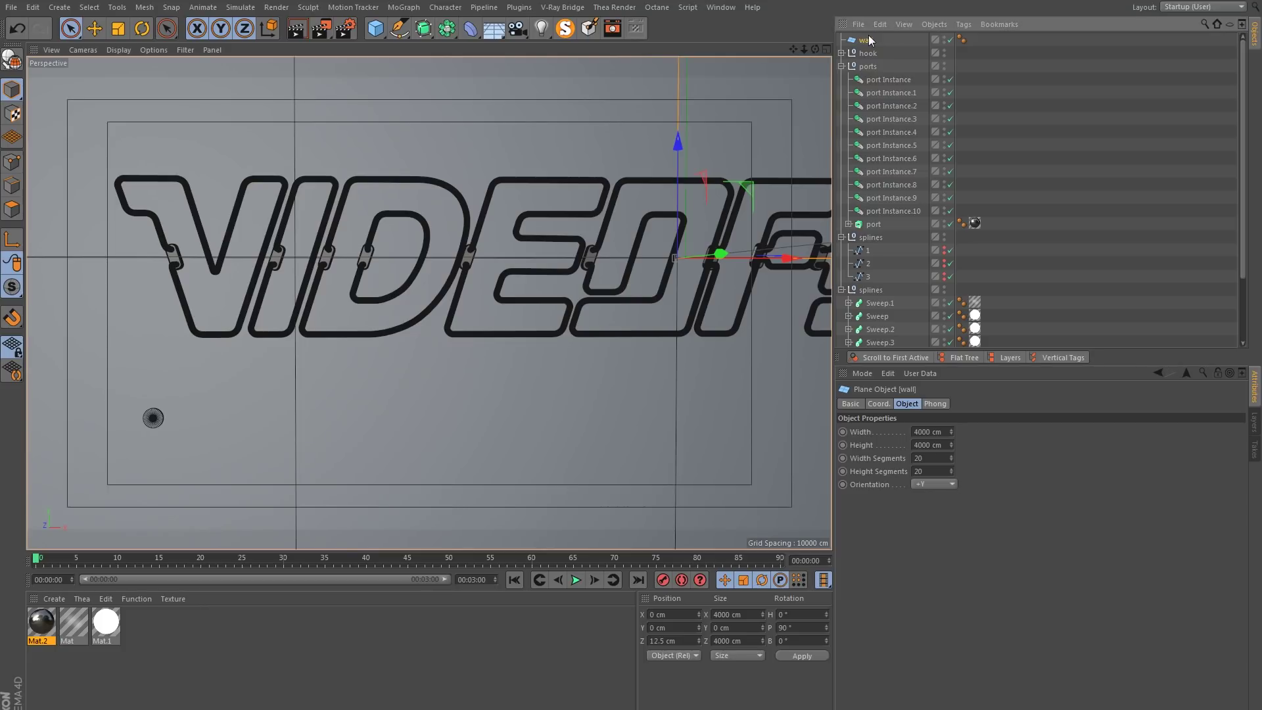
{"action": "left_click", "coordinate": [842, 66]}
{"action": "left_click", "coordinate": [841, 80]}
{"action": "left_click", "coordinate": [841, 93]}
In the front view, start a Bezier spline with the Pen at the lower end of the V's port and curve it downward below the tube.
{"action": "mouse_move", "coordinate": [263, 294]}
{"action": "left_mouse_down", "text": "alt"}
{"action": "mouse_move", "coordinate": [321, 300]}
{"action": "mouse_move", "coordinate": [264, 295]}
{"action": "mouse_move", "coordinate": [278, 293]}
{"action": "left_mouse_up", "text": "alt"}
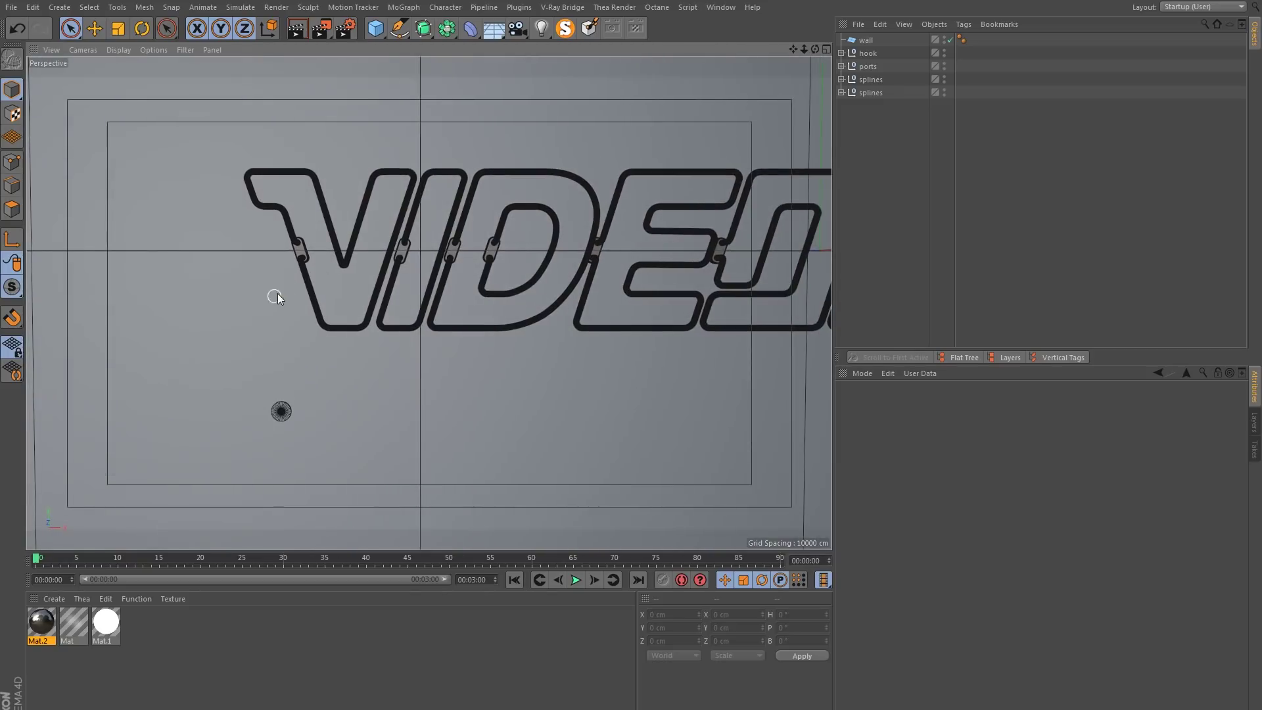
{"action": "left_click", "coordinate": [827, 50]}
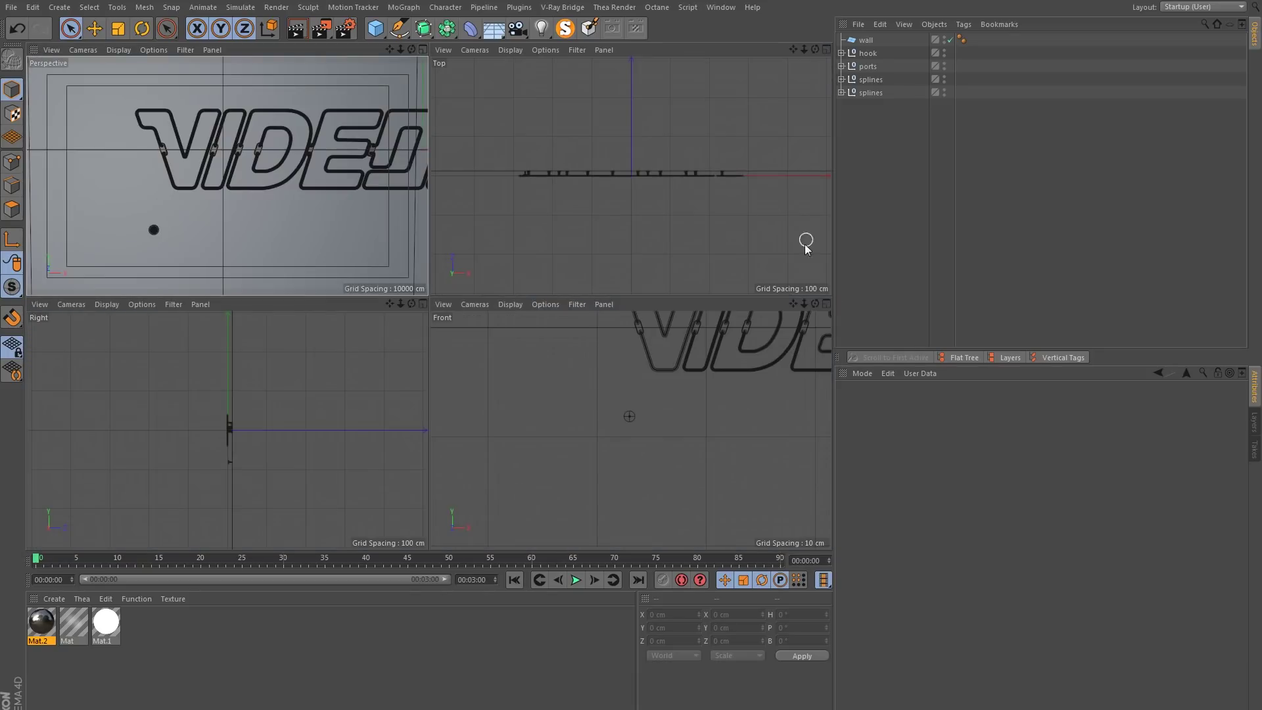
{"action": "left_click", "coordinate": [826, 303]}
{"action": "middle_click_drag", "start_coordinate": [544, 219], "coordinate": [460, 245], "text": "alt"}
{"action": "scroll", "coordinate": [490, 115], "scroll_direction": "up", "scroll_amount": 5}
{"action": "left_click", "coordinate": [399, 28]}
{"action": "left_click", "coordinate": [428, 49]}
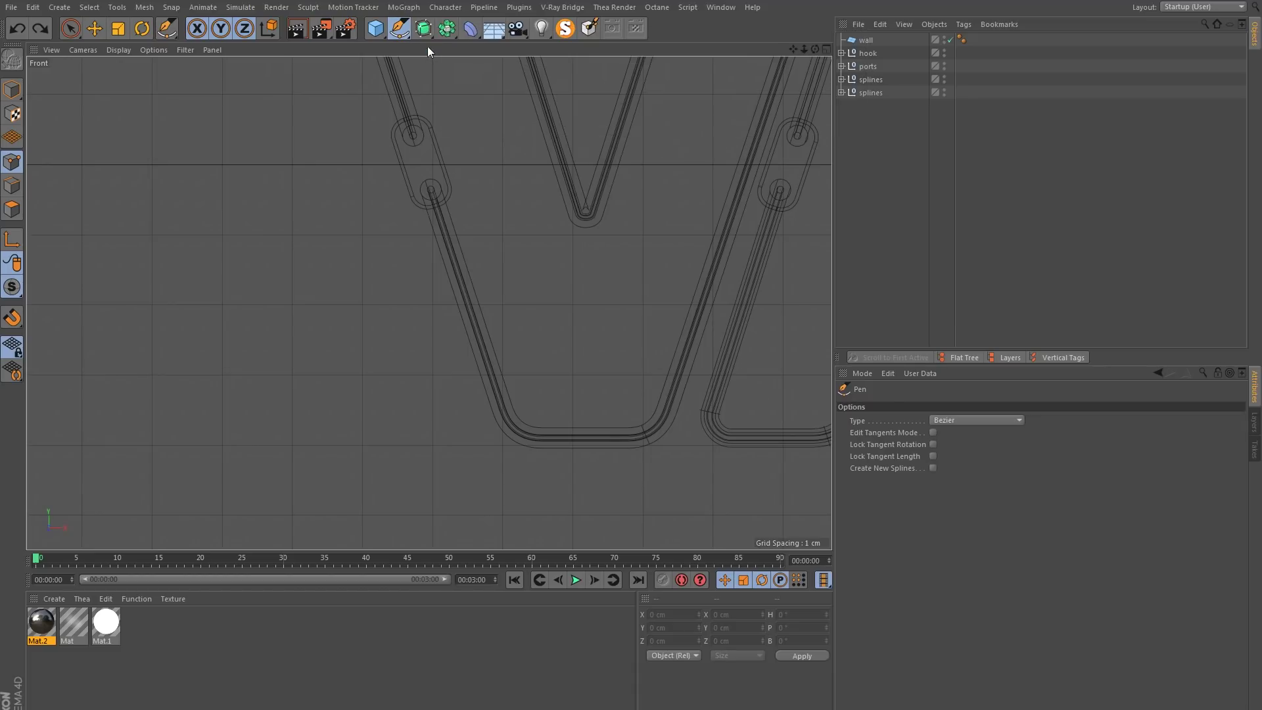
{"action": "scroll", "coordinate": [458, 156], "scroll_direction": "down", "scroll_amount": 3}
{"action": "scroll", "coordinate": [437, 146], "scroll_direction": "up", "scroll_amount": 6}
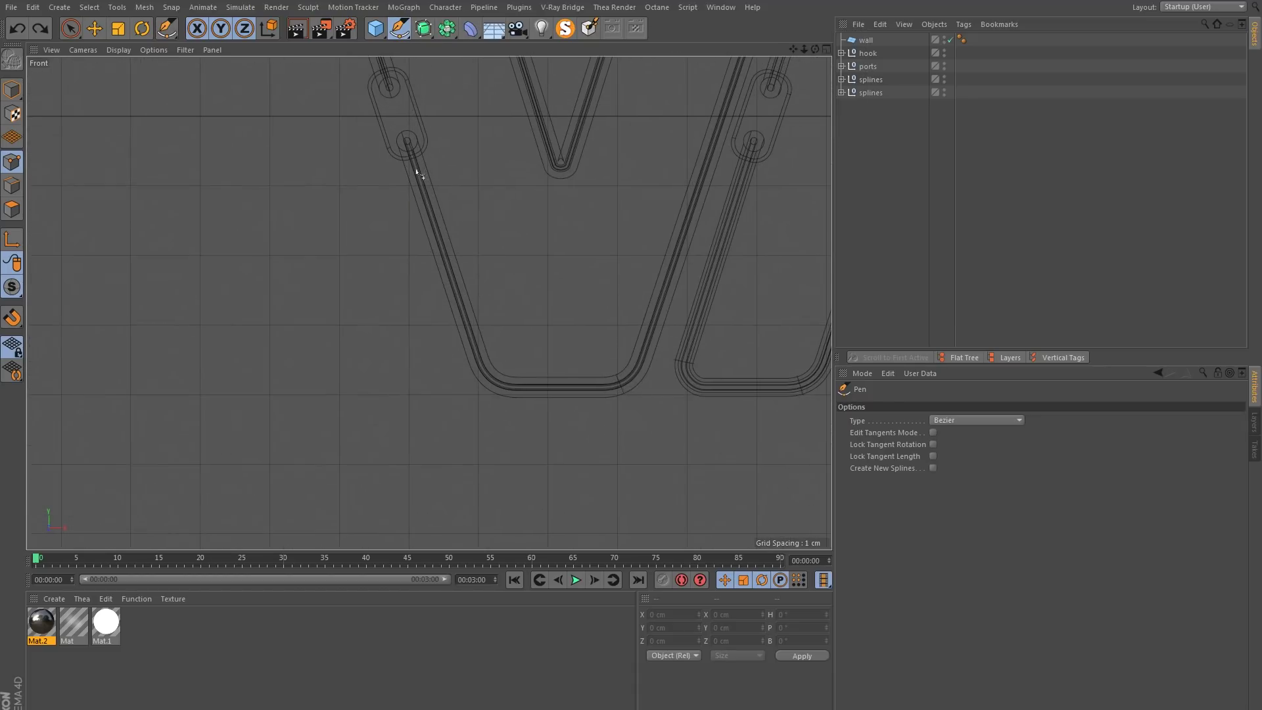
{"action": "middle_click_drag", "start_coordinate": [412, 156], "coordinate": [413, 163], "text": "alt"}
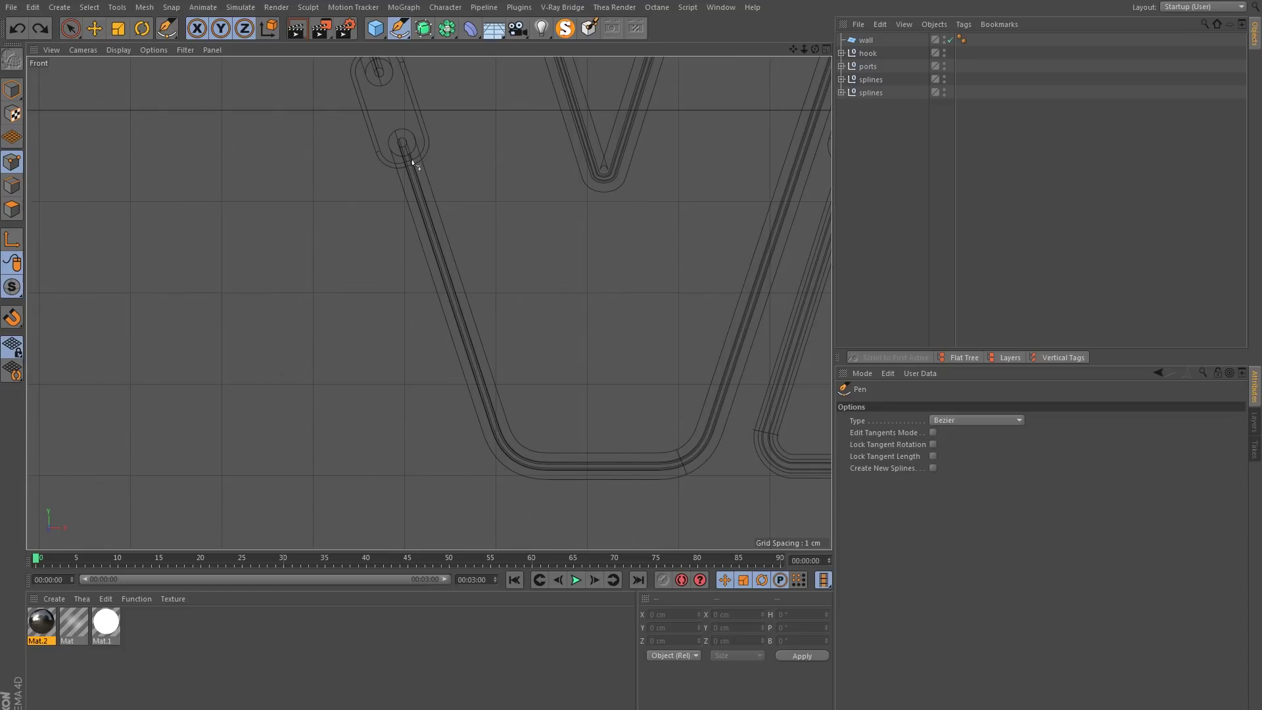
{"action": "left_click", "coordinate": [409, 161]}
{"action": "scroll", "coordinate": [428, 281], "scroll_direction": "down", "scroll_amount": 6}
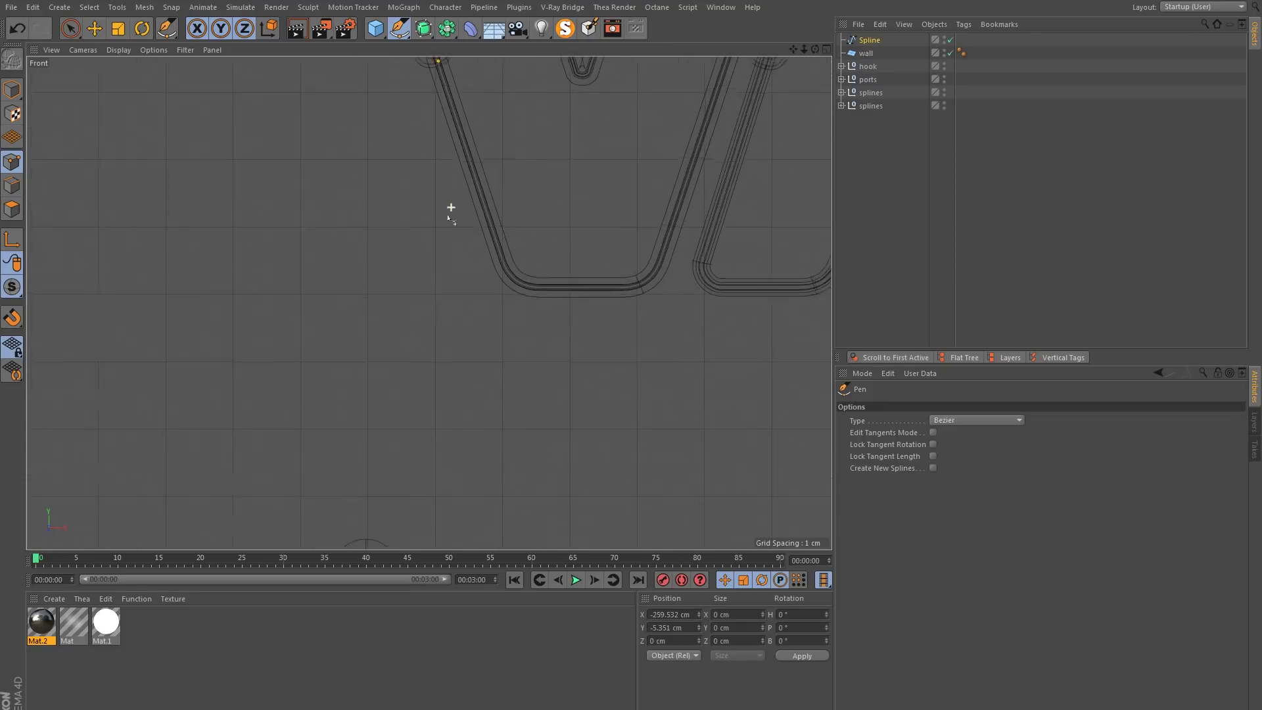
{"action": "left_click_drag", "start_coordinate": [456, 279], "coordinate": [442, 342]}
Continue this first cable through the hook and straight down to about X -274 cm, Y -270 cm.
{"action": "middle_click_drag", "start_coordinate": [443, 341], "coordinate": [472, 215], "text": "alt"}
{"action": "left_click_drag", "start_coordinate": [418, 322], "coordinate": [417, 338]}
{"action": "middle_click_drag", "start_coordinate": [420, 372], "coordinate": [428, 301], "text": "alt"}
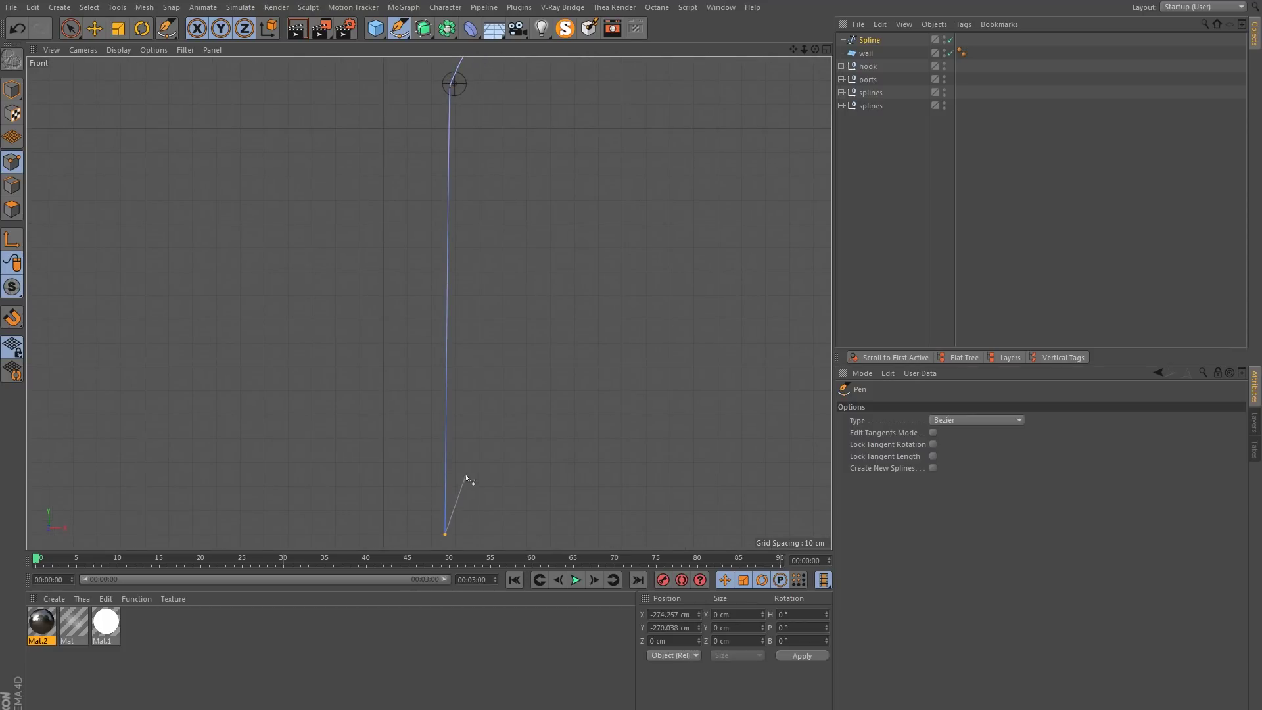
{"action": "right_click_drag", "start_coordinate": [480, 506], "coordinate": [420, 397], "text": "alt"}
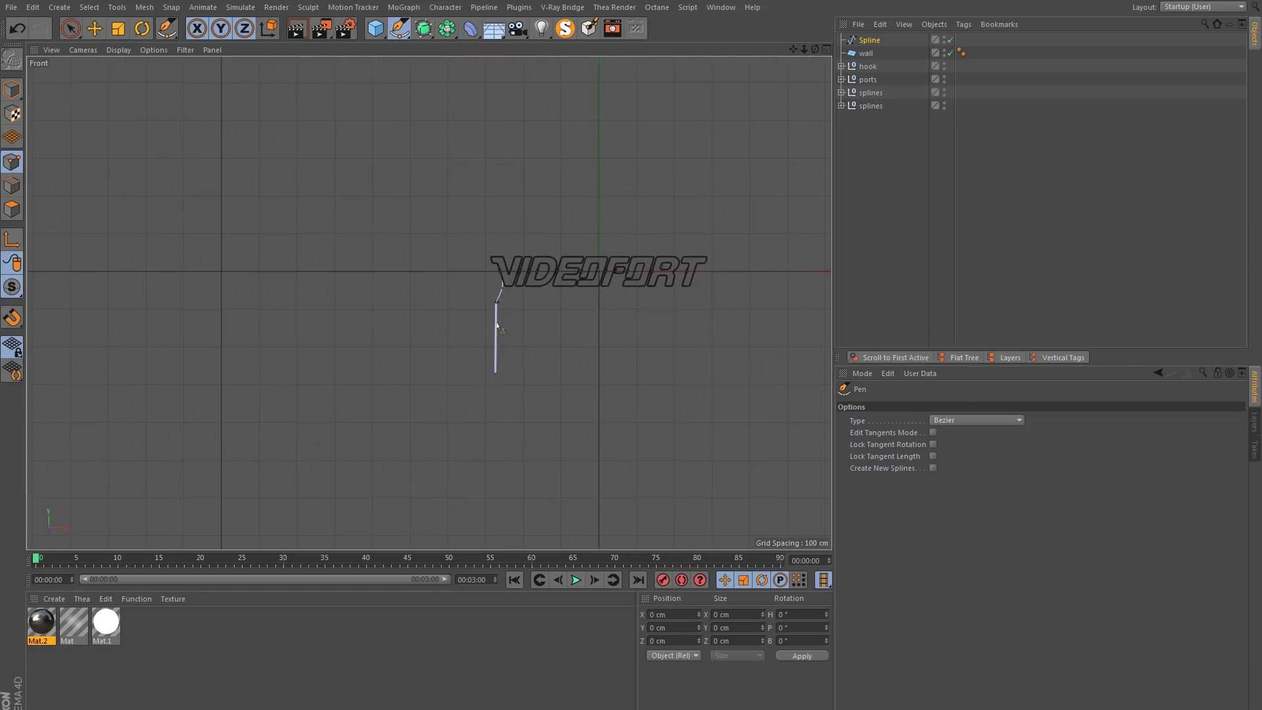
Draw a second cable segment from the I's port, curving through the hook and down beside the end of the first cable.
{"action": "right_click_drag", "start_coordinate": [518, 339], "coordinate": [576, 160], "text": "alt"}
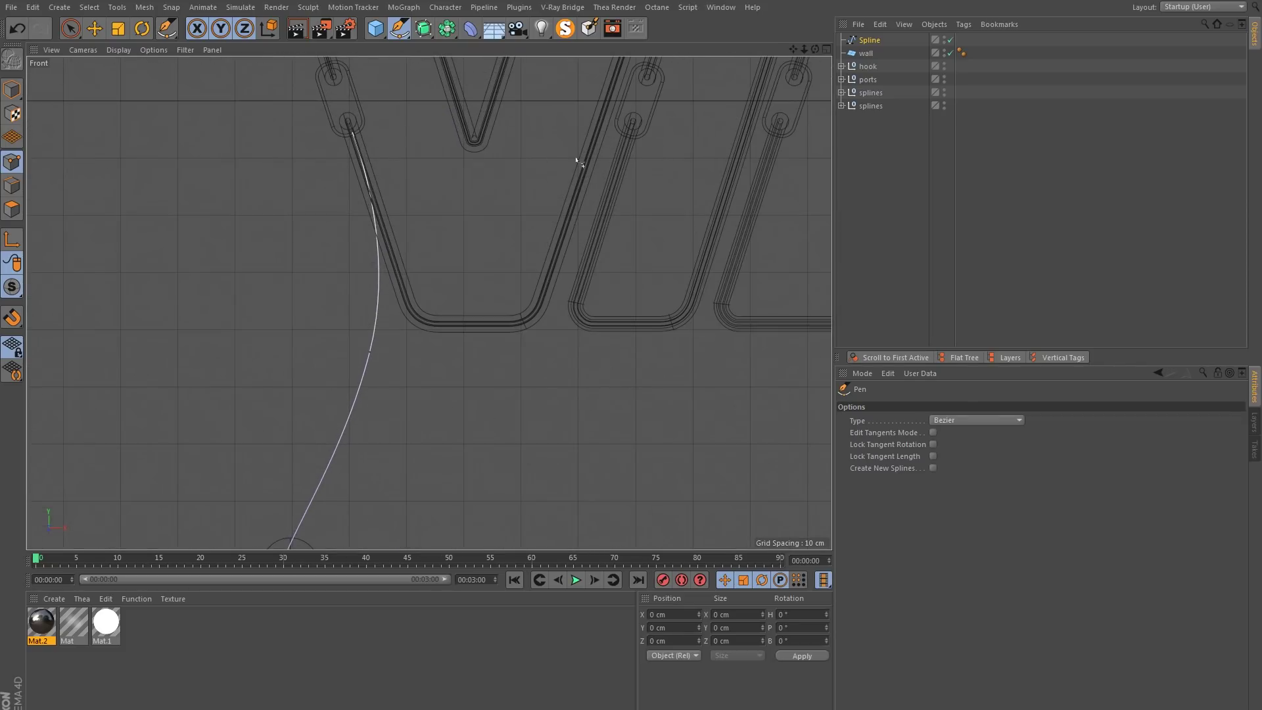
{"action": "middle_click_drag", "start_coordinate": [606, 233], "coordinate": [578, 293], "text": "alt"}
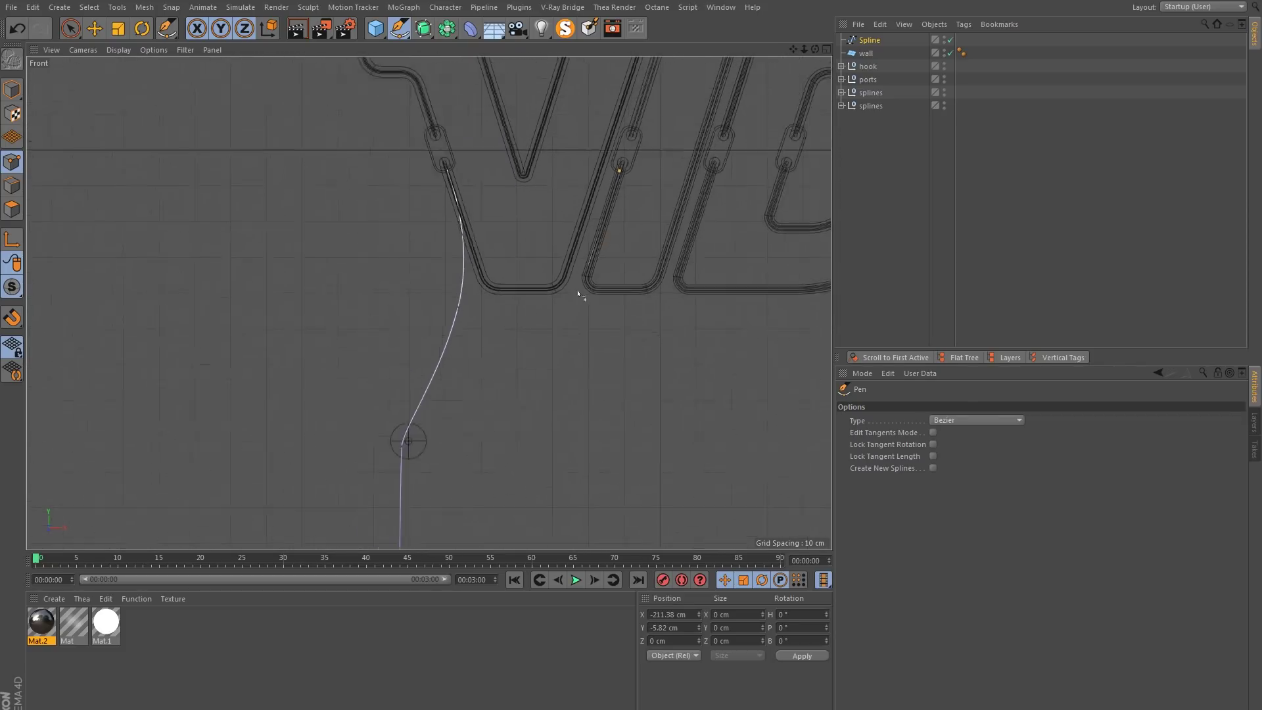
{"action": "left_click_drag", "start_coordinate": [562, 341], "coordinate": [517, 373]}
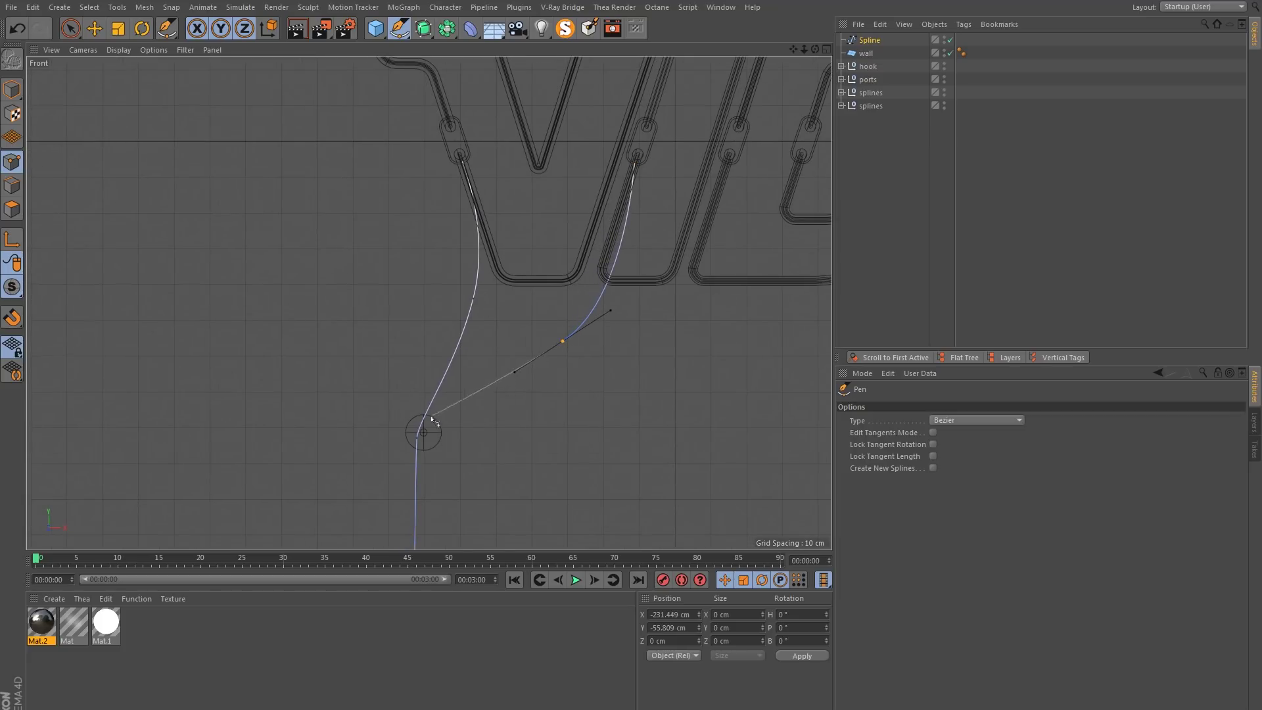
{"action": "middle_click_drag", "start_coordinate": [518, 372], "coordinate": [646, 230], "text": "alt"}
{"action": "scroll", "coordinate": [541, 295], "scroll_direction": "up", "scroll_amount": 2}
{"action": "left_click", "coordinate": [544, 292]}
{"action": "left_click_drag", "start_coordinate": [546, 292], "coordinate": [528, 470]}
{"action": "scroll", "coordinate": [524, 403], "scroll_direction": "down", "scroll_amount": 2}
{"action": "scroll", "coordinate": [526, 461], "scroll_direction": "up", "scroll_amount": 3}
{"action": "middle_click_drag", "start_coordinate": [528, 469], "coordinate": [524, 313], "text": "alt"}
{"action": "left_click", "coordinate": [524, 469]}
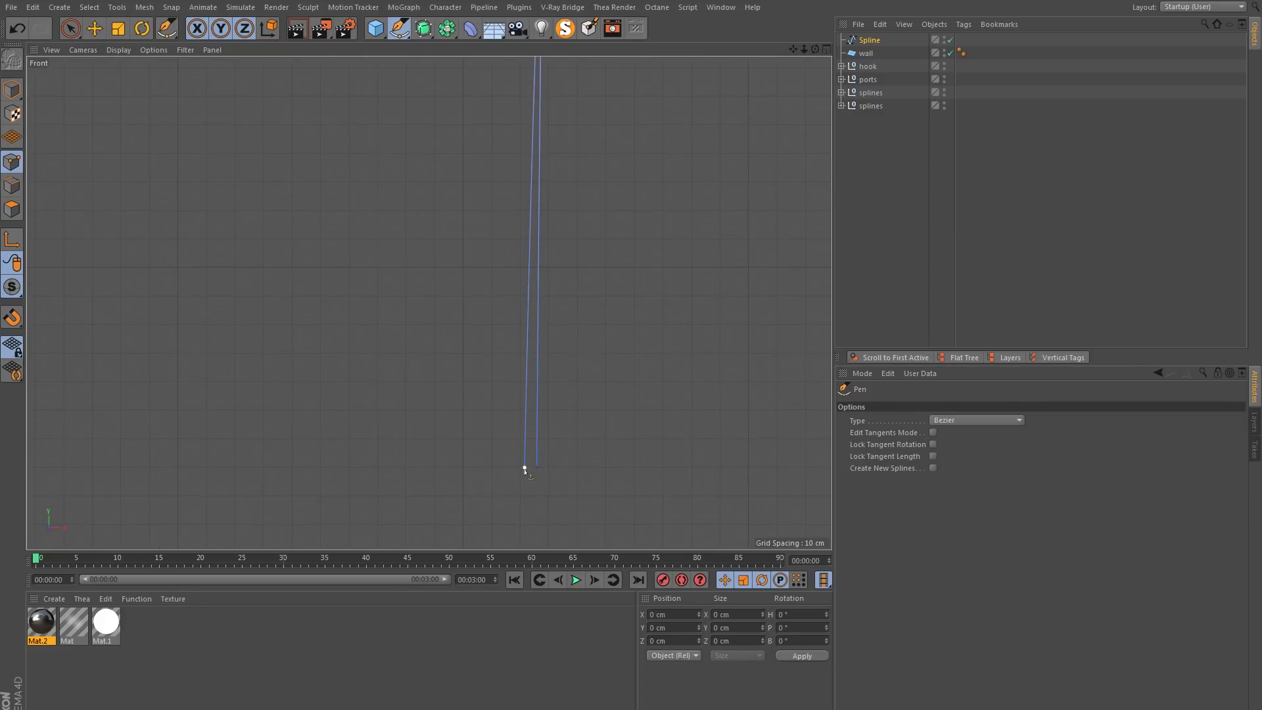
Draw a third cable segment from the D's outer port, curving through the hook and hanging down with the other two, and end the segment.
{"action": "scroll", "coordinate": [443, 417], "scroll_direction": "down", "scroll_amount": 5}
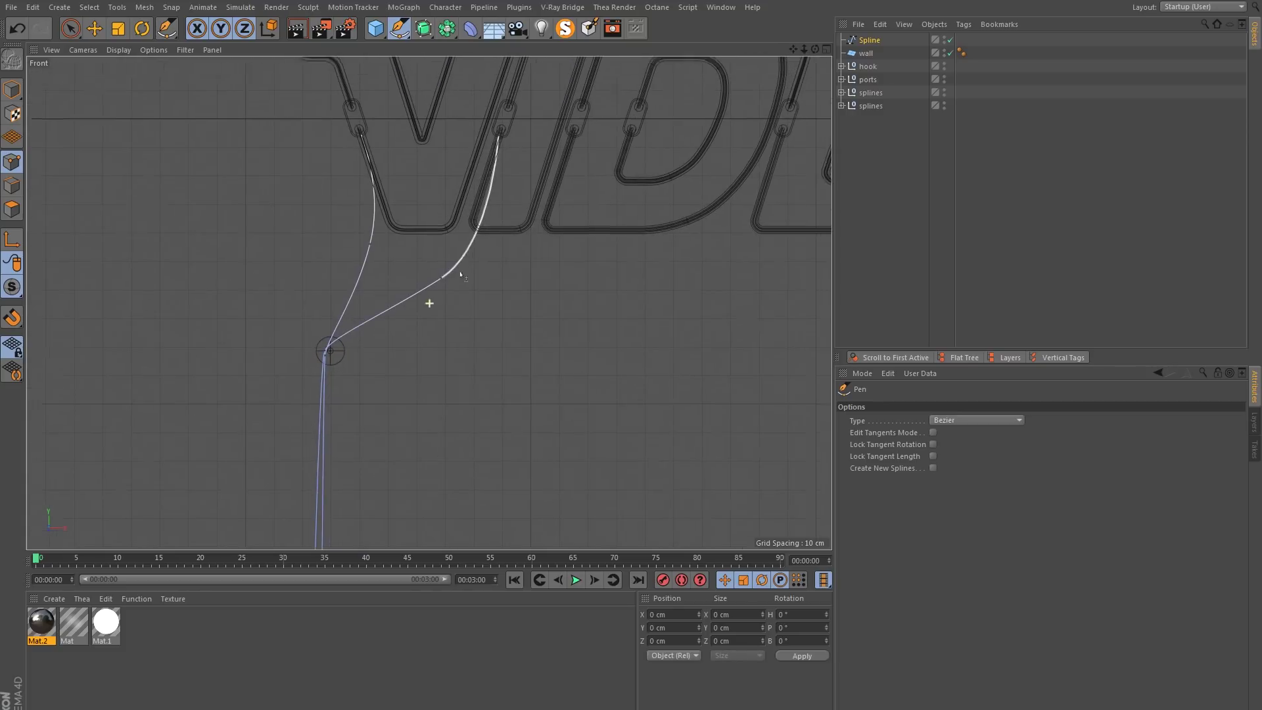
{"action": "scroll", "coordinate": [549, 206], "scroll_direction": "up", "scroll_amount": 3}
{"action": "left_click", "coordinate": [581, 197]}
{"action": "scroll", "coordinate": [499, 335], "scroll_direction": "down", "scroll_amount": 3}
{"action": "left_click_drag", "start_coordinate": [600, 335], "coordinate": [505, 358]}
{"action": "scroll", "coordinate": [499, 352], "scroll_direction": "up", "scroll_amount": 2}
{"action": "scroll", "coordinate": [546, 323], "scroll_direction": "up", "scroll_amount": 3}
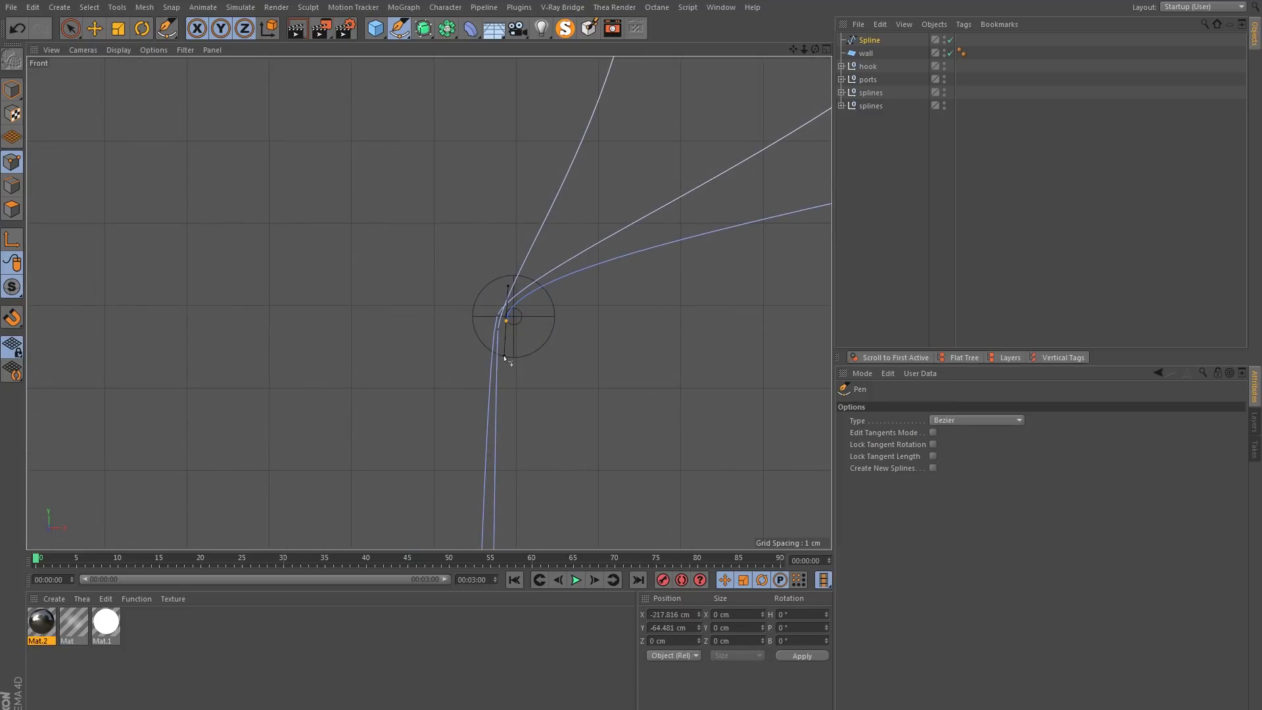
{"action": "scroll", "coordinate": [502, 355], "scroll_direction": "down", "scroll_amount": 5}
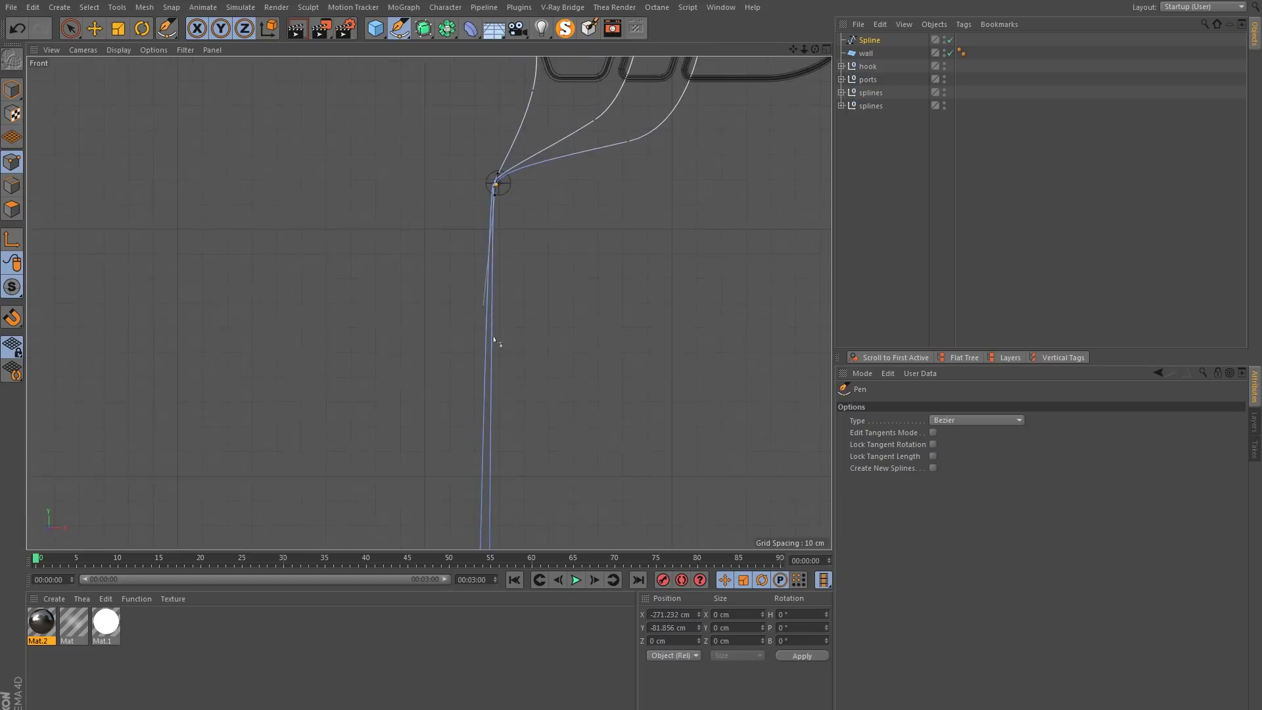
{"action": "left_click", "coordinate": [432, 440]}
{"action": "key", "text": "Escape"}
Start a fourth cable segment at the T's port and curve it beneath the R, with a point at about X 152 cm, Y -54 cm.
{"action": "scroll", "coordinate": [431, 438], "scroll_direction": "down", "scroll_amount": 3}
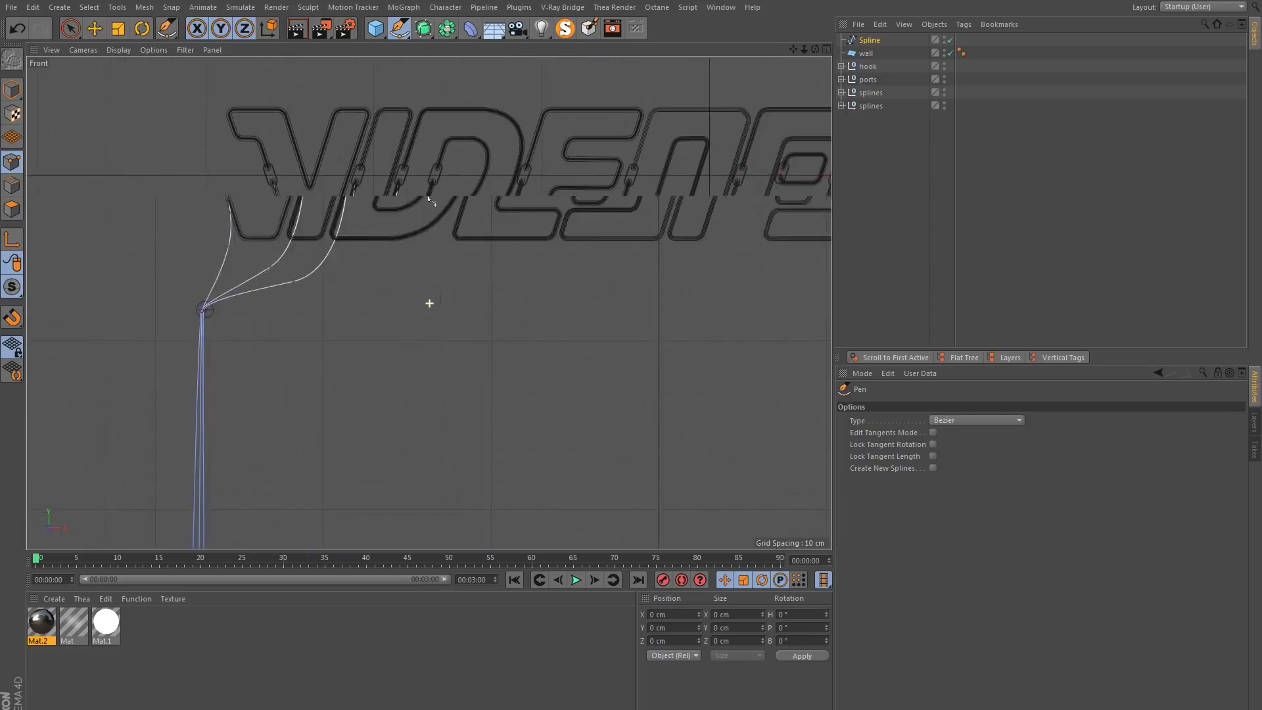
{"action": "middle_click_drag", "start_coordinate": [549, 199], "coordinate": [346, 211], "text": "alt"}
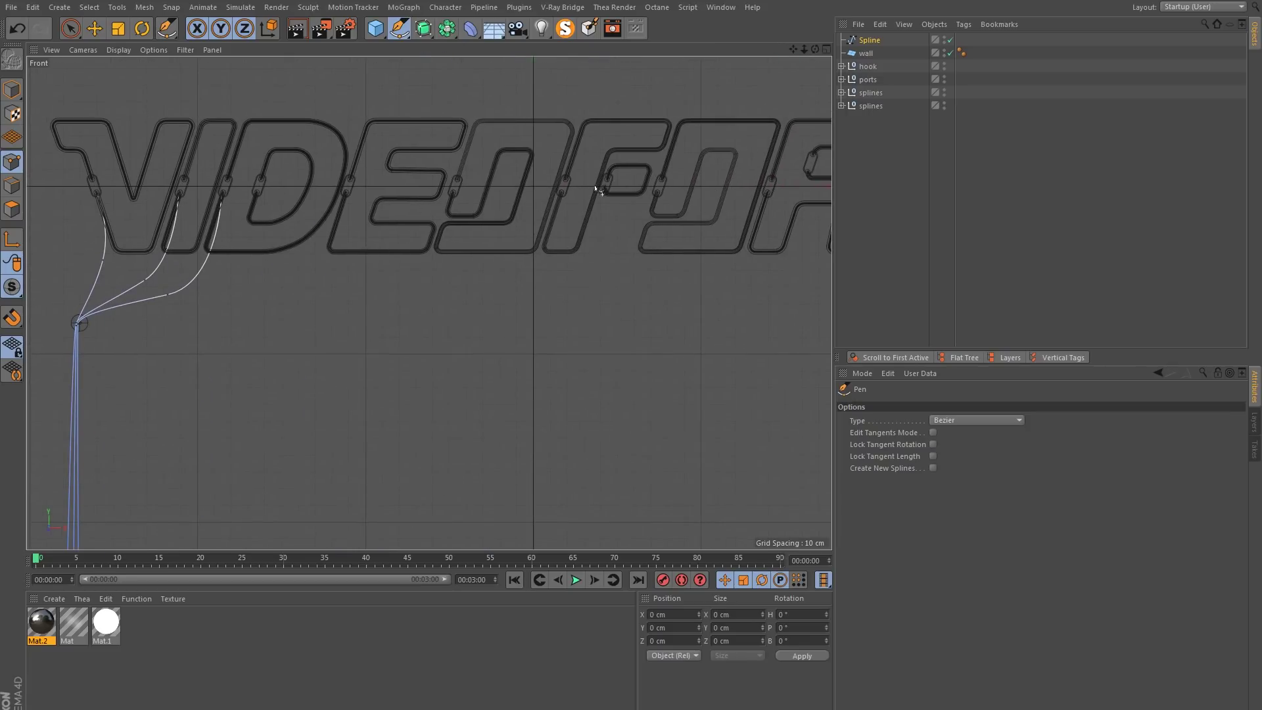
{"action": "scroll", "coordinate": [773, 189], "scroll_direction": "down", "scroll_amount": 3}
{"action": "scroll", "coordinate": [608, 190], "scroll_direction": "up", "scroll_amount": 6}
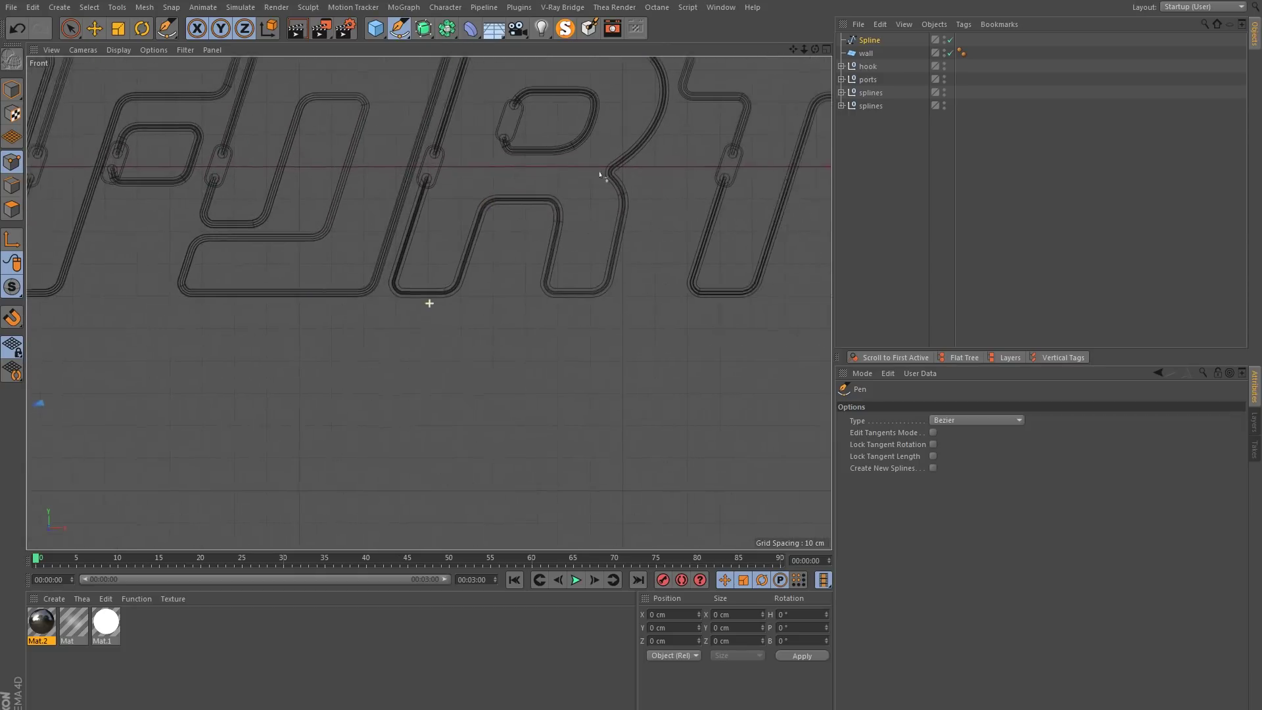
{"action": "scroll", "coordinate": [608, 190], "scroll_direction": "up", "scroll_amount": 2}
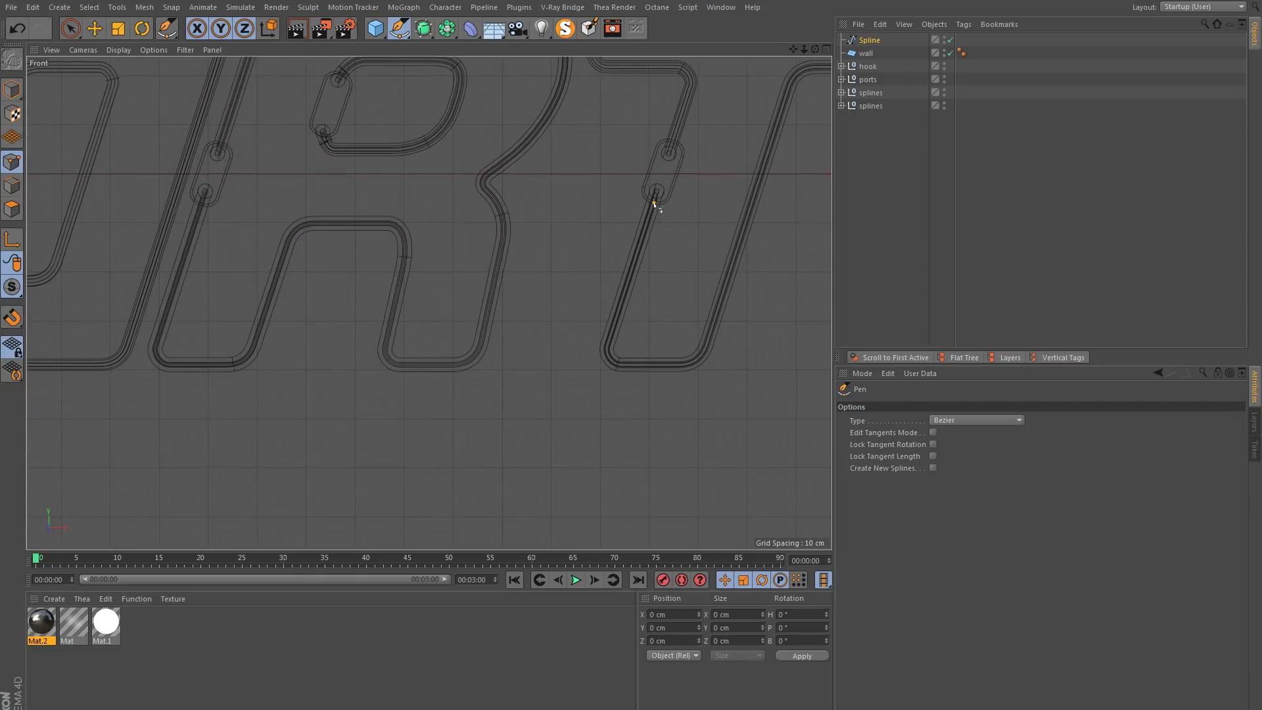
{"action": "left_click", "coordinate": [654, 204]}
{"action": "scroll", "coordinate": [609, 271], "scroll_direction": "down", "scroll_amount": 4}
{"action": "left_click_drag", "start_coordinate": [533, 352], "coordinate": [388, 372]}
{"action": "scroll", "coordinate": [388, 373], "scroll_direction": "down", "scroll_amount": 4}
{"action": "middle_click_drag", "start_coordinate": [289, 376], "coordinate": [585, 367], "text": "alt"}
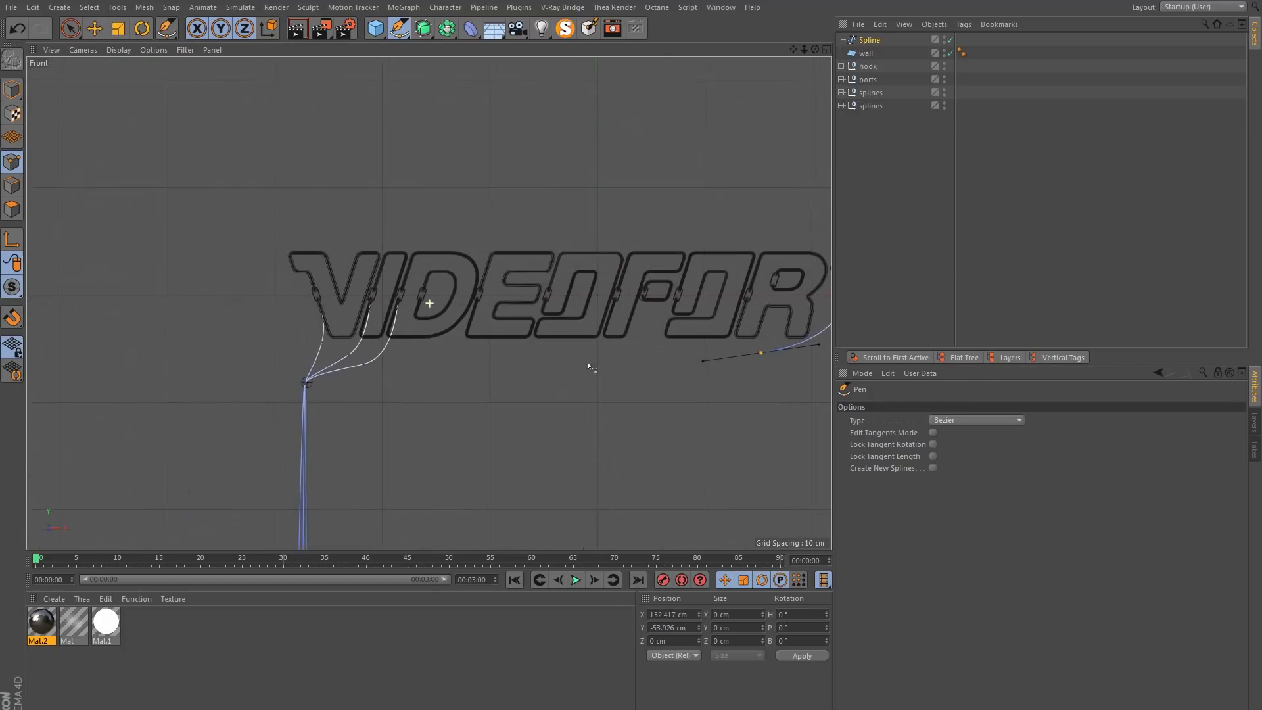
Continue the fourth cable beneath the letters via about X -173 cm, Y -65 cm, through the hook and down alongside the others, ending the segment.
{"action": "left_click_drag", "start_coordinate": [414, 365], "coordinate": [361, 357]}
{"action": "middle_click_drag", "start_coordinate": [305, 370], "coordinate": [392, 341], "text": "alt"}
{"action": "scroll", "coordinate": [403, 361], "scroll_direction": "up", "scroll_amount": 6}
{"action": "left_click_drag", "start_coordinate": [347, 335], "coordinate": [341, 418]}
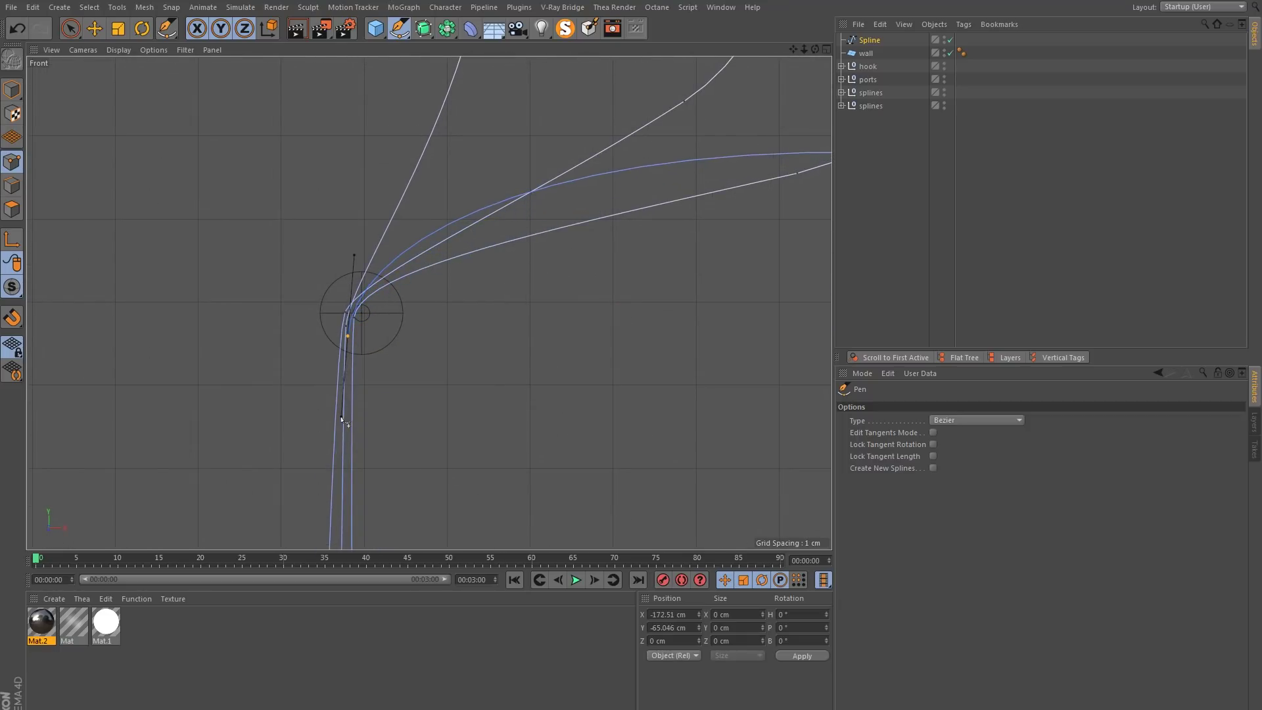
{"action": "scroll", "coordinate": [352, 410], "scroll_direction": "down", "scroll_amount": 6}
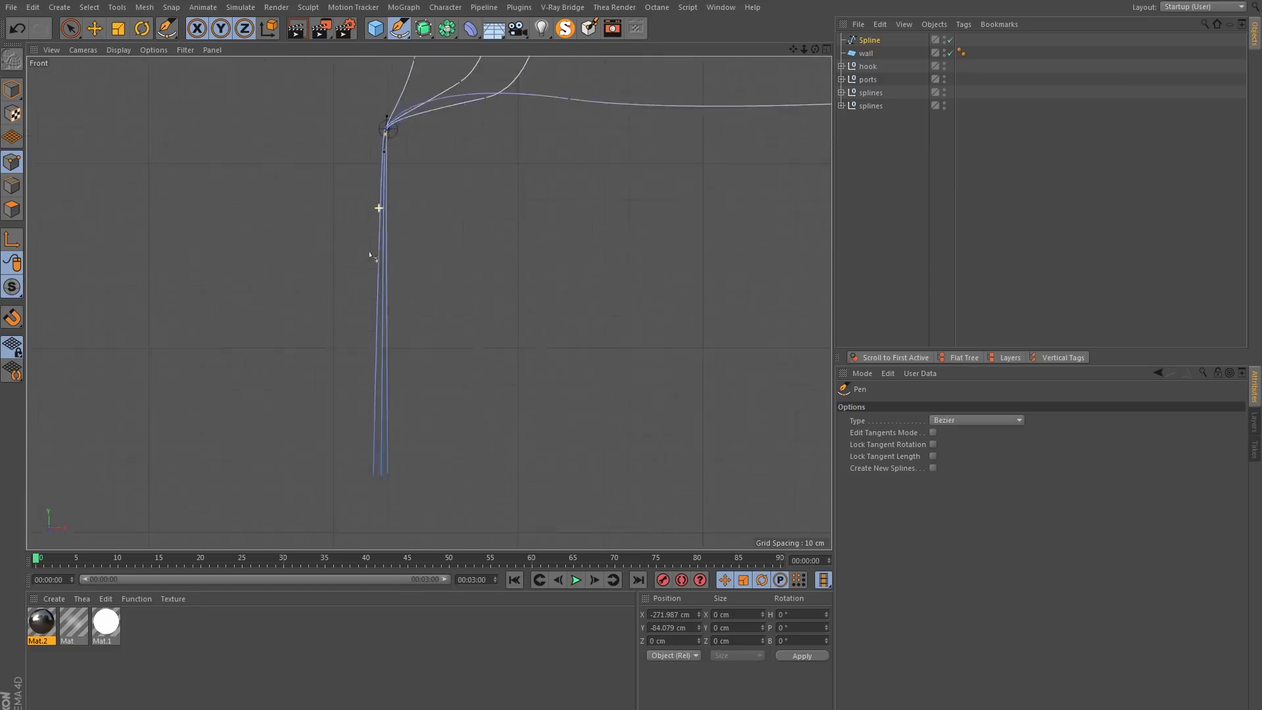
{"action": "scroll", "coordinate": [392, 342], "scroll_direction": "up", "scroll_amount": 3}
{"action": "left_click", "coordinate": [387, 339]}
{"action": "key", "text": "Escape"}
Return to the perspective view and isolate the cable spline and the hook group with Magic Solo.
{"action": "scroll", "coordinate": [498, 318], "scroll_direction": "down", "scroll_amount": 1}
{"action": "scroll", "coordinate": [485, 316], "scroll_direction": "down", "scroll_amount": 4}
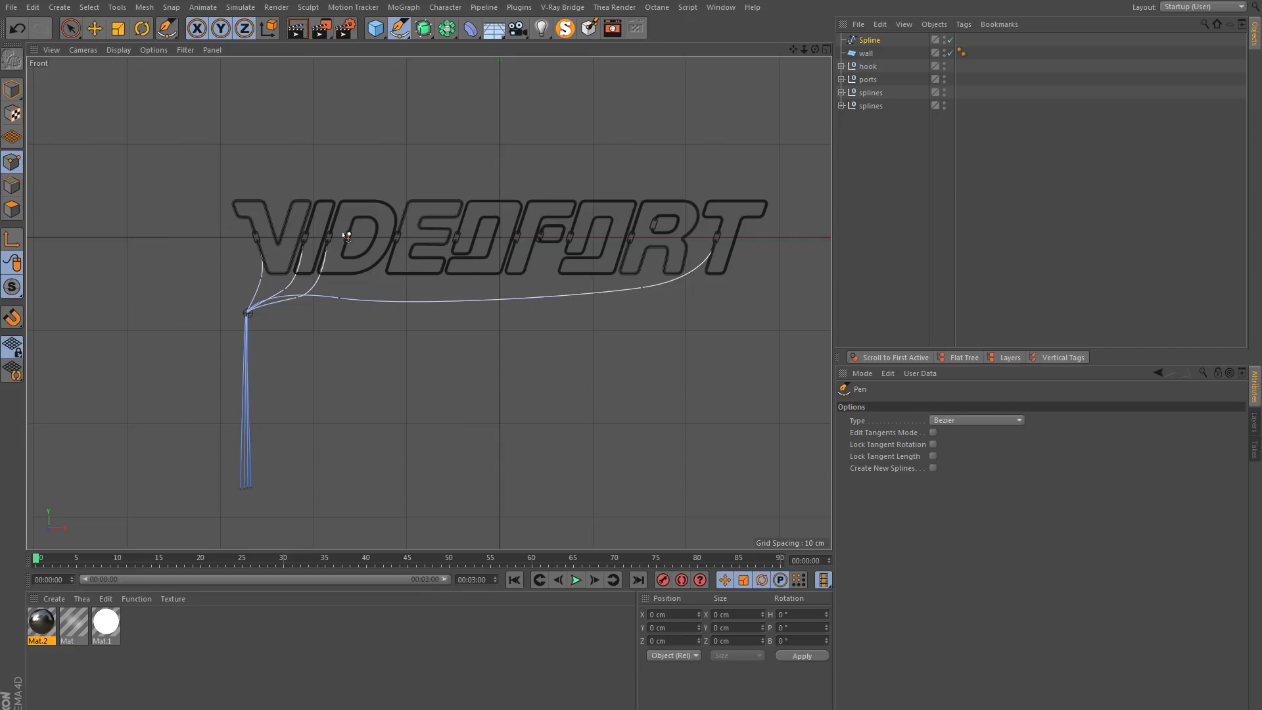
{"action": "left_click", "coordinate": [828, 48]}
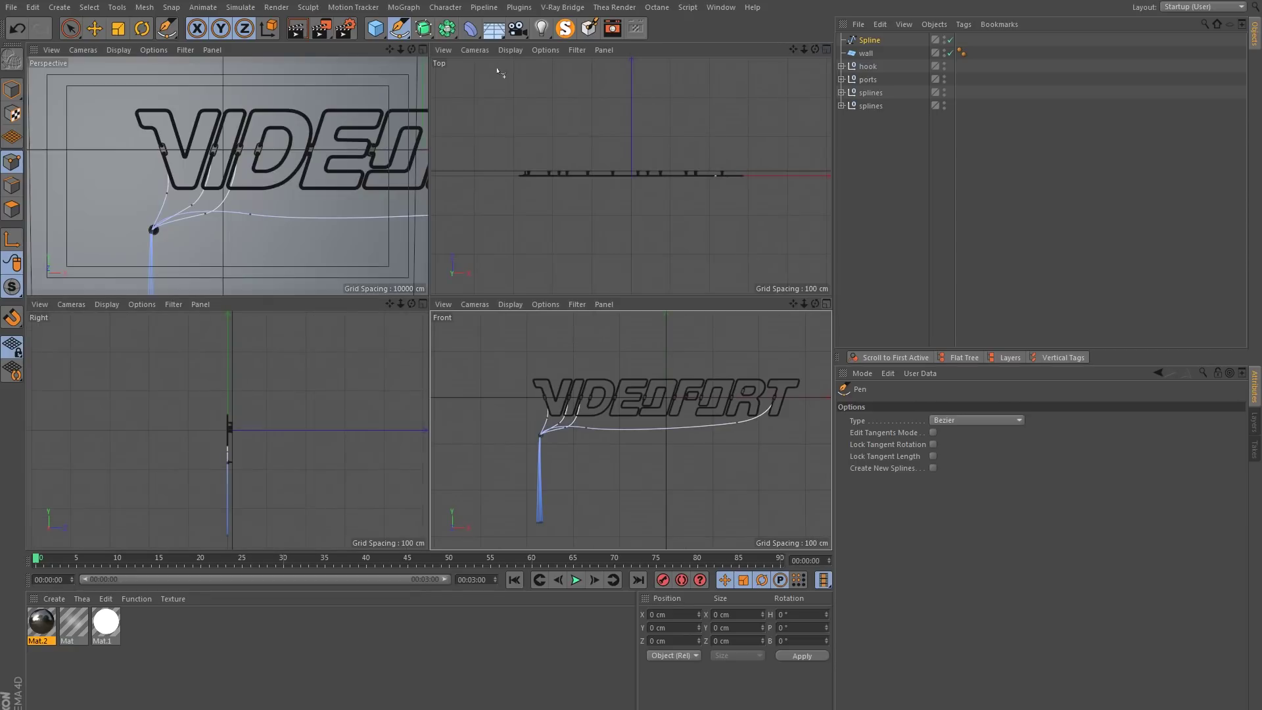
{"action": "left_click", "coordinate": [422, 50]}
{"action": "left_click_drag", "start_coordinate": [306, 282], "coordinate": [422, 284], "text": "alt"}
{"action": "scroll", "coordinate": [321, 288], "scroll_direction": "up", "scroll_amount": 3}
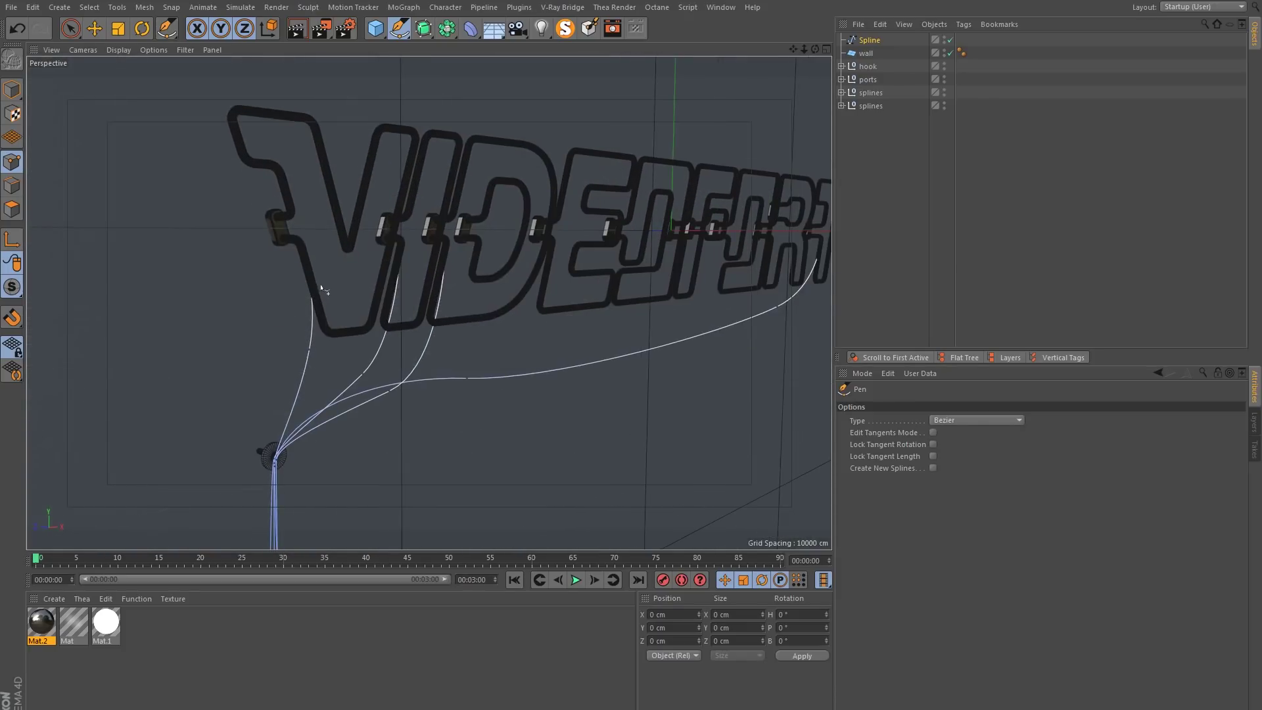
{"action": "key", "text": "space"}
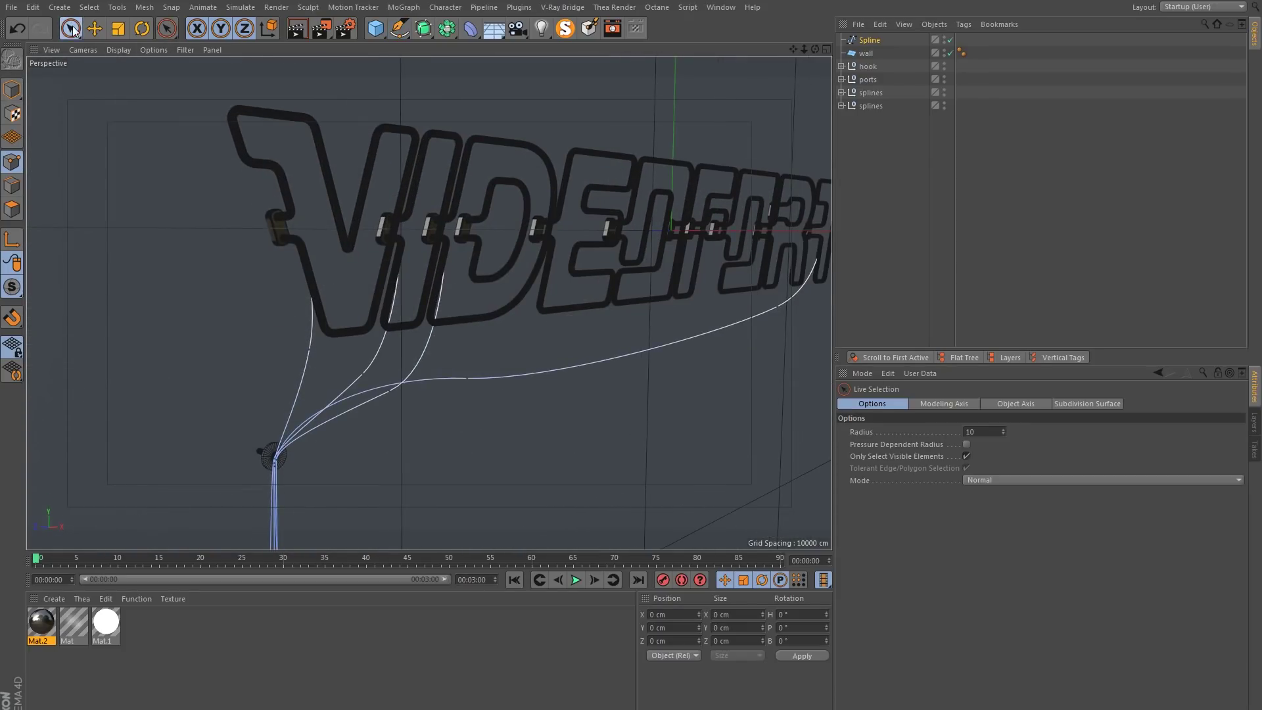
{"action": "left_click", "coordinate": [870, 40]}
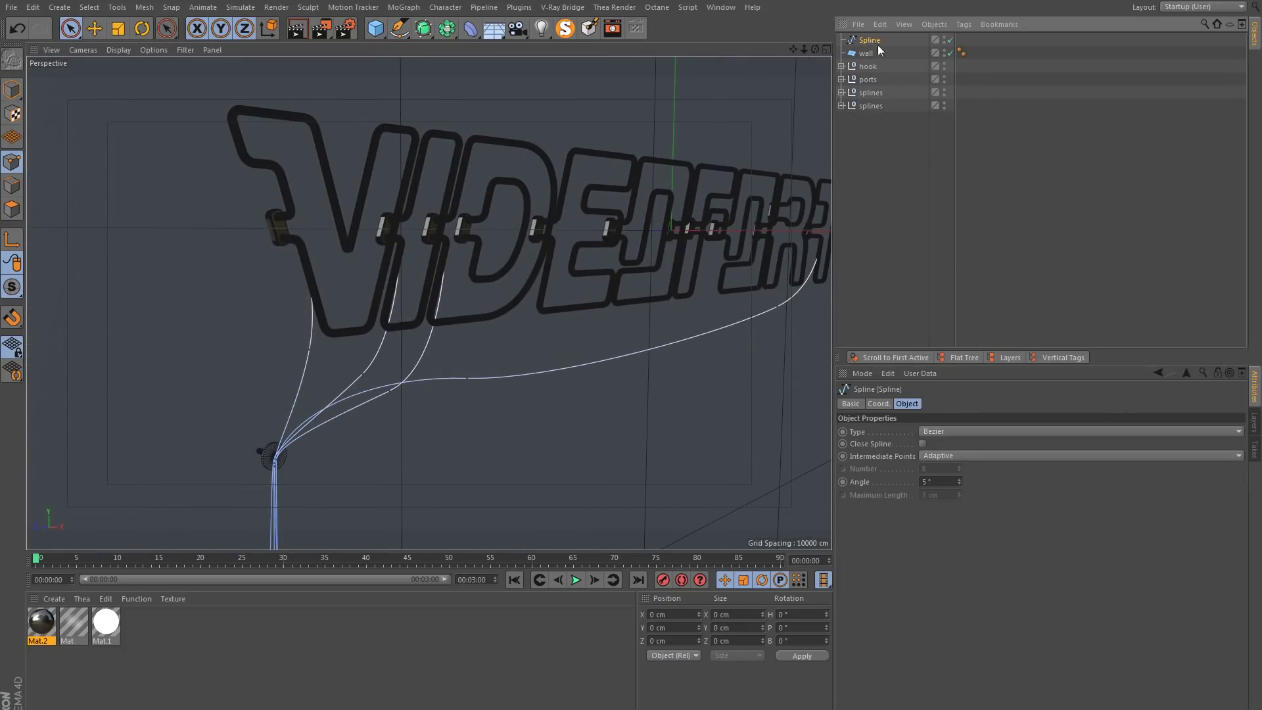
{"action": "left_click", "coordinate": [868, 67], "text": "ctrl"}
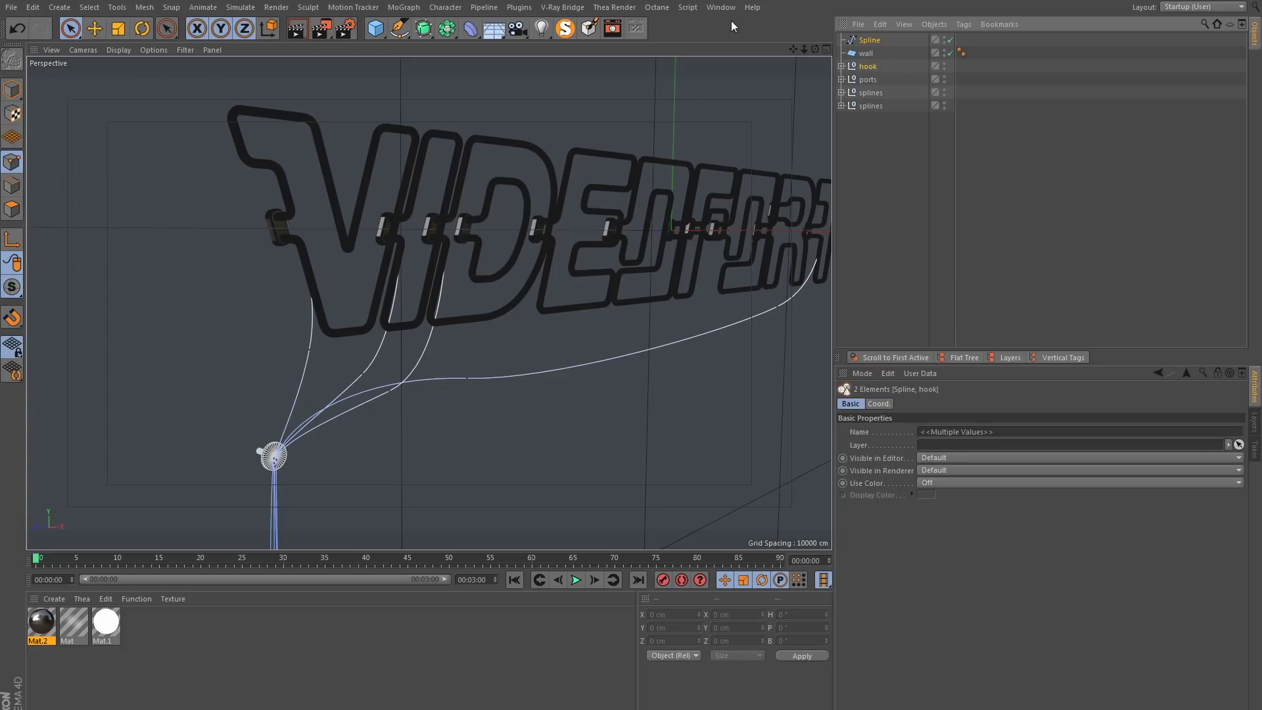
{"action": "left_click", "coordinate": [565, 28]}
{"action": "left_click_drag", "start_coordinate": [411, 384], "coordinate": [400, 255], "text": "alt"}
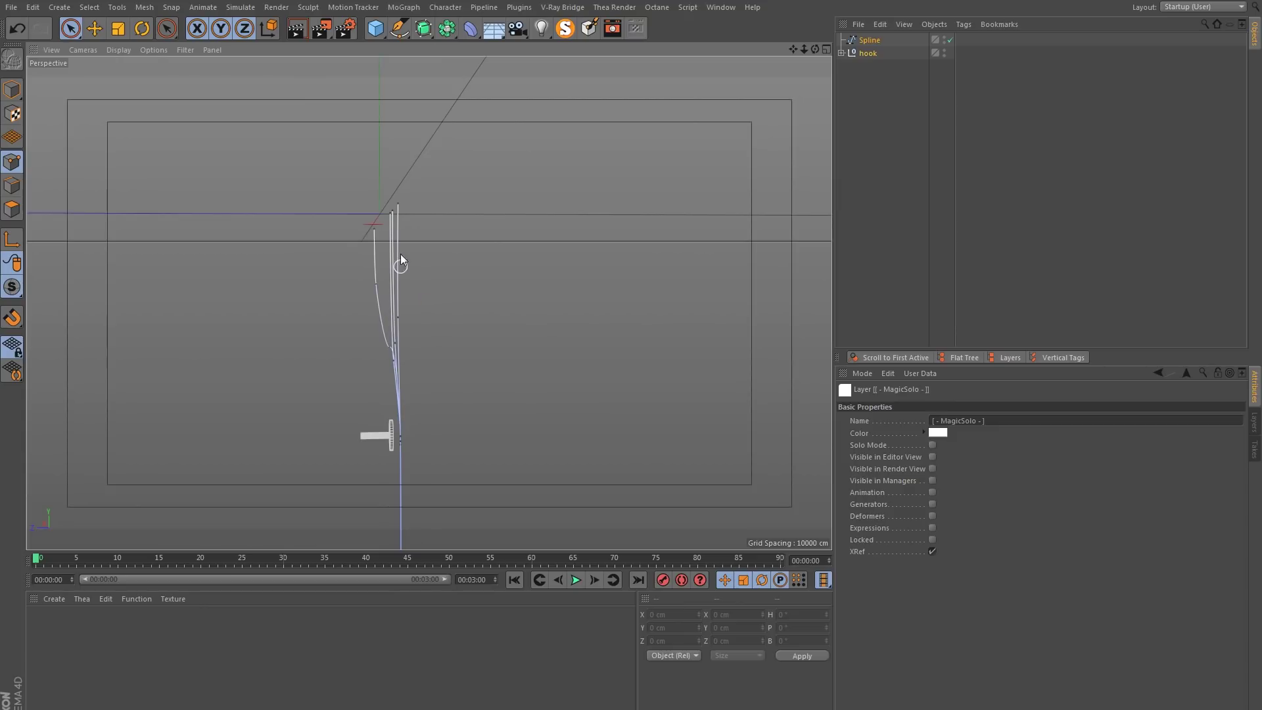
{"action": "left_click_drag", "start_coordinate": [392, 437], "coordinate": [410, 265], "text": "alt"}
In model mode, deselect the hook and move the cable spline along Z to about 9.4 cm, onto the hook's rod.
{"action": "left_click", "coordinate": [16, 97]}
{"action": "key", "text": "ctrl+z"}
{"action": "left_click", "coordinate": [867, 53], "text": "ctrl"}
{"action": "left_click_drag", "start_coordinate": [449, 219], "coordinate": [409, 180], "text": "alt"}
{"action": "left_click_drag", "start_coordinate": [372, 467], "coordinate": [408, 399], "text": "alt"}
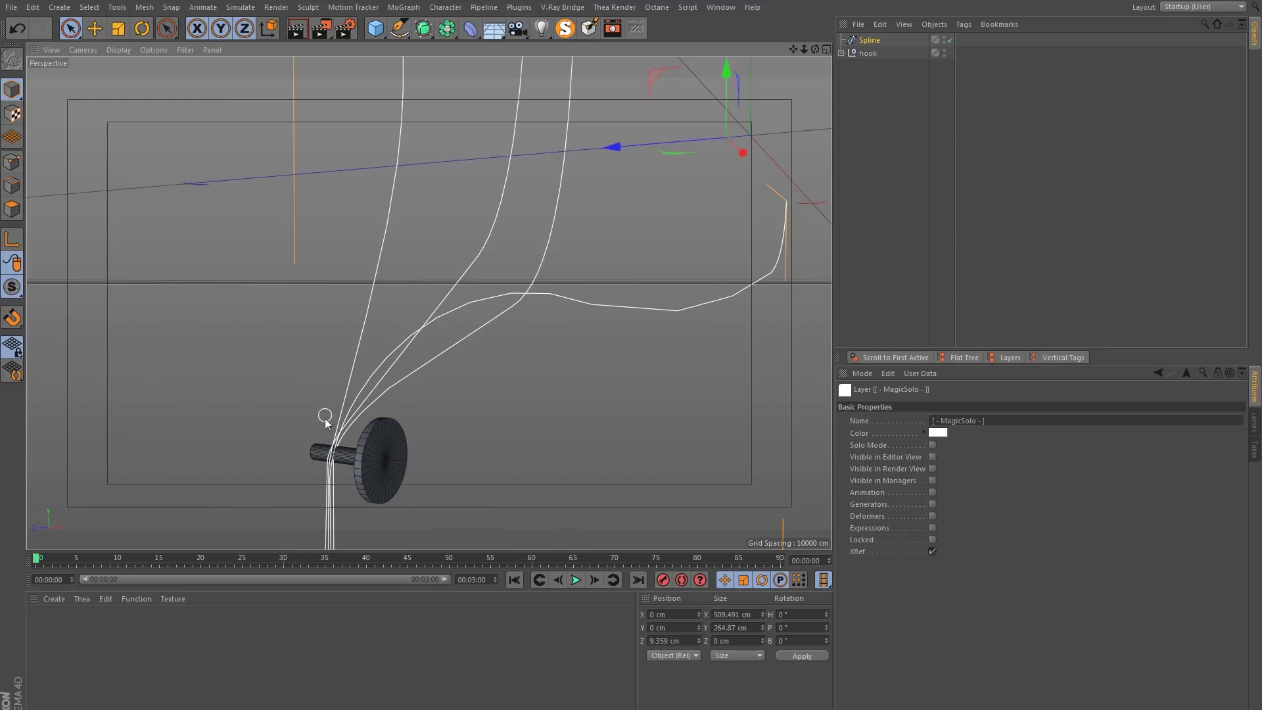
{"action": "left_click_drag", "start_coordinate": [325, 418], "coordinate": [301, 421], "text": "alt"}
{"action": "mouse_move", "coordinate": [369, 393]}
{"action": "left_mouse_down", "text": "alt"}
{"action": "mouse_move", "coordinate": [258, 362]}
{"action": "mouse_move", "coordinate": [398, 358]}
{"action": "mouse_move", "coordinate": [381, 381]}
{"action": "left_mouse_up", "text": "alt"}
Select all points of the cable spline in points mode and subdivide them with the Subdivide dialog's preset number of subdivisions.
{"action": "left_click", "coordinate": [12, 161]}
{"action": "left_click", "coordinate": [867, 41]}
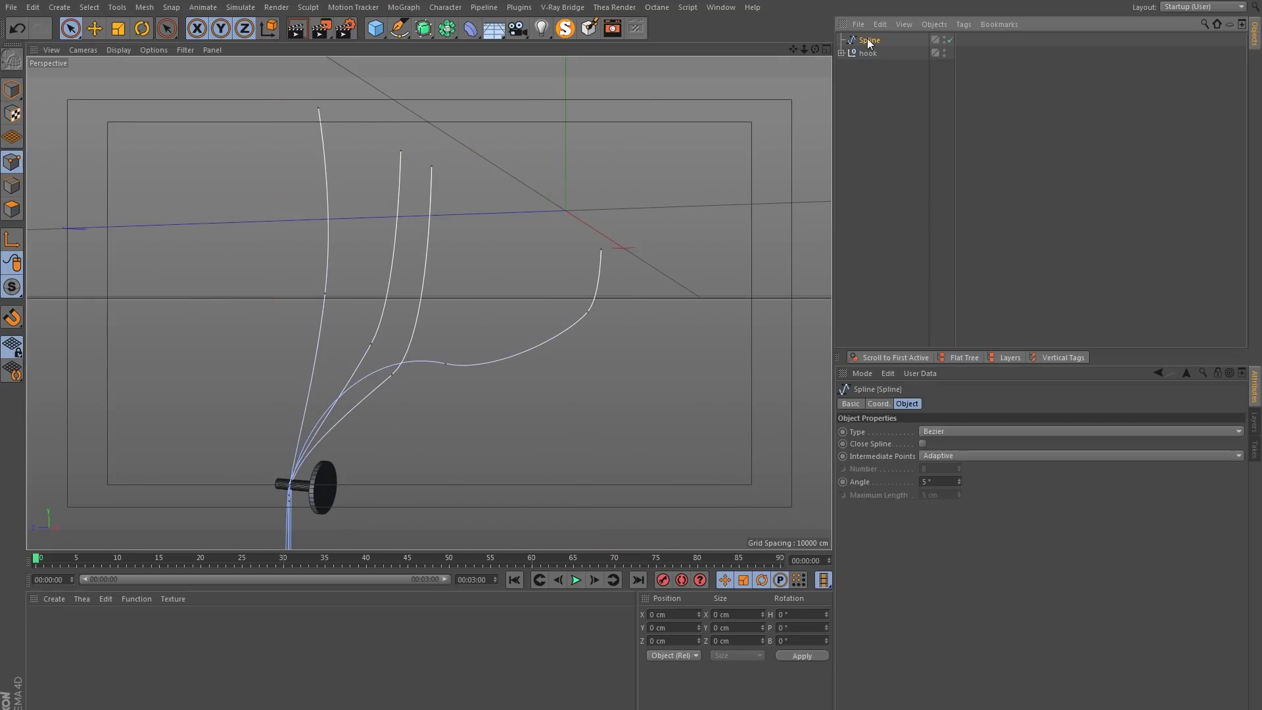
{"action": "key", "text": "ctrl+a"}
{"action": "left_click_drag", "start_coordinate": [355, 135], "coordinate": [330, 316], "text": "alt"}
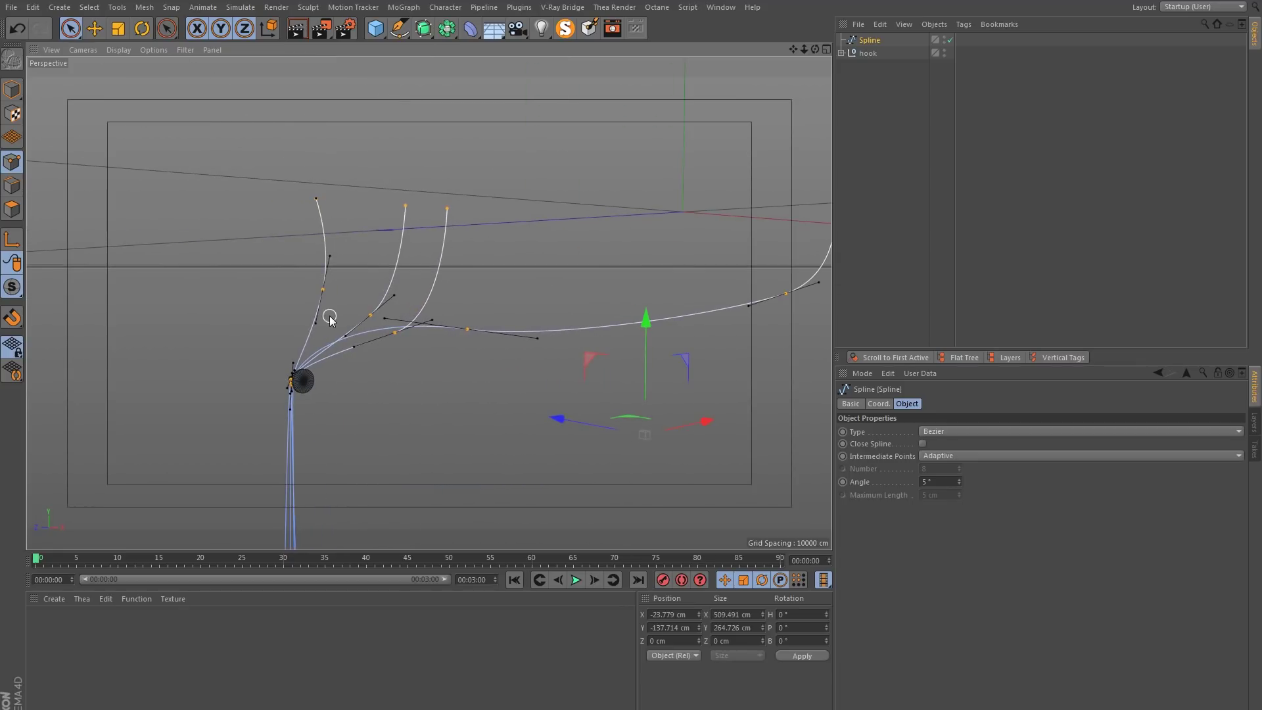
{"action": "right_click", "coordinate": [335, 309]}
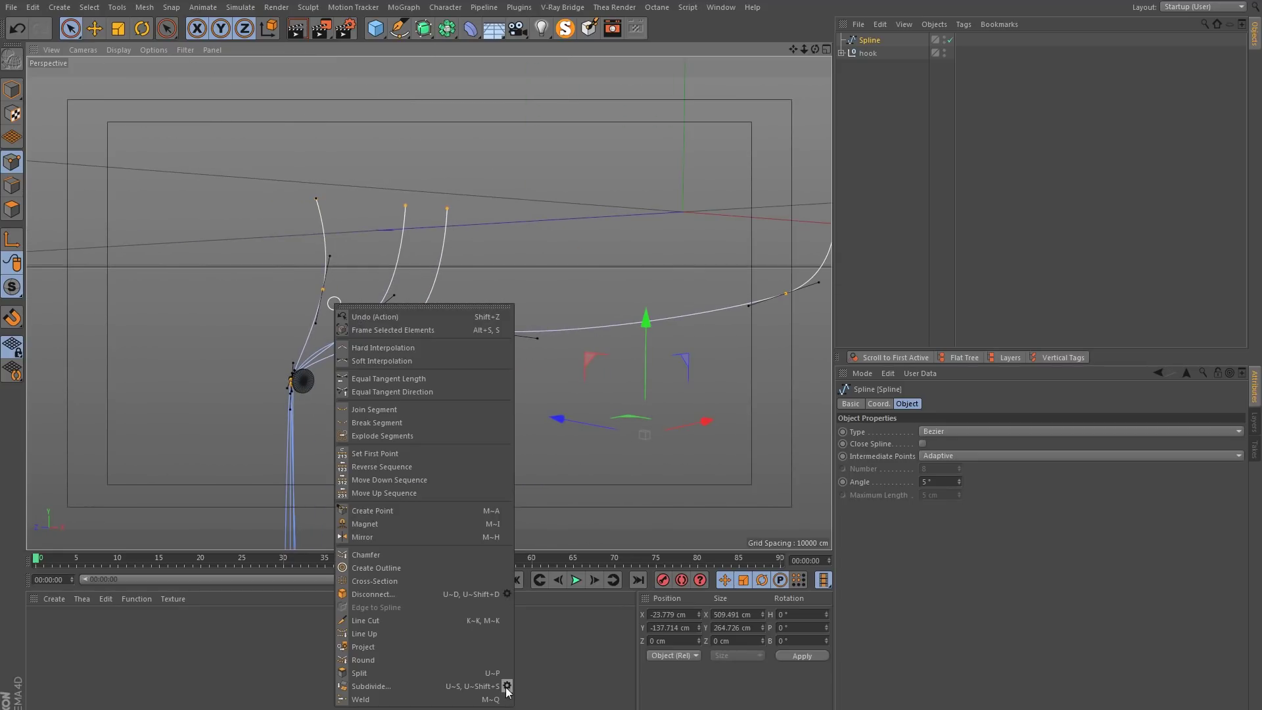
{"action": "left_click", "coordinate": [506, 683]}
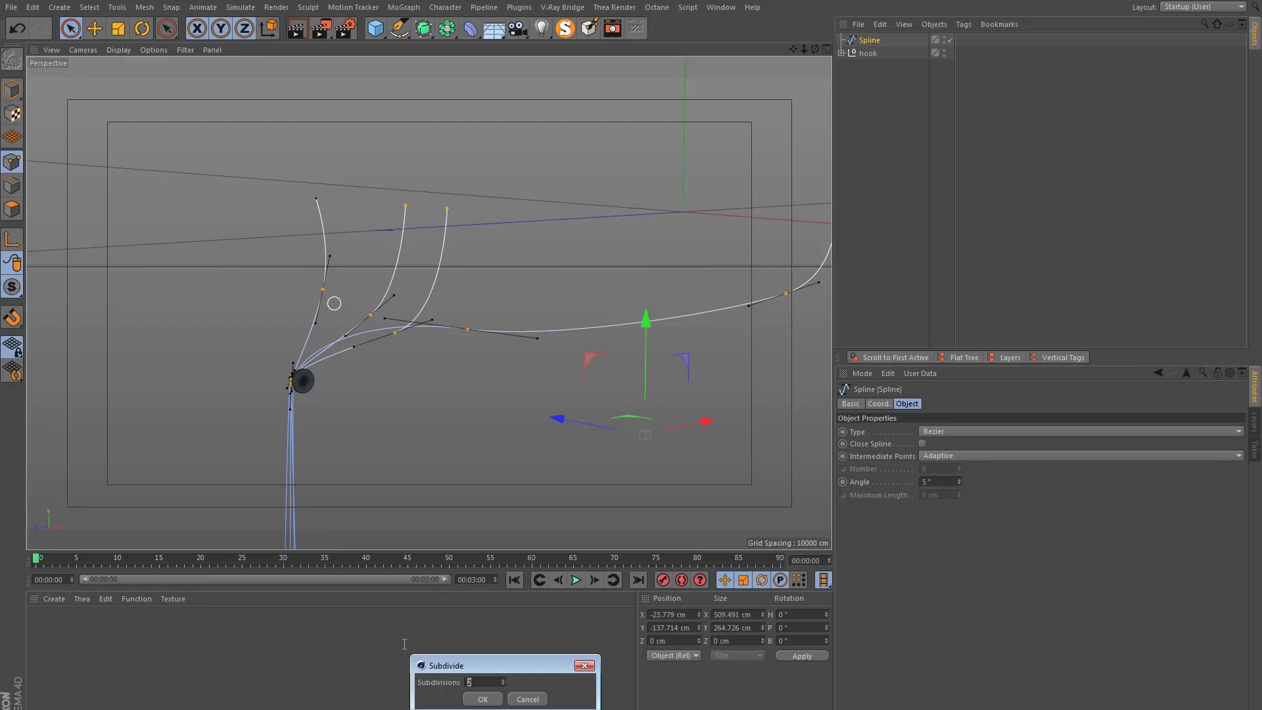
{"action": "key", "text": "Return"}
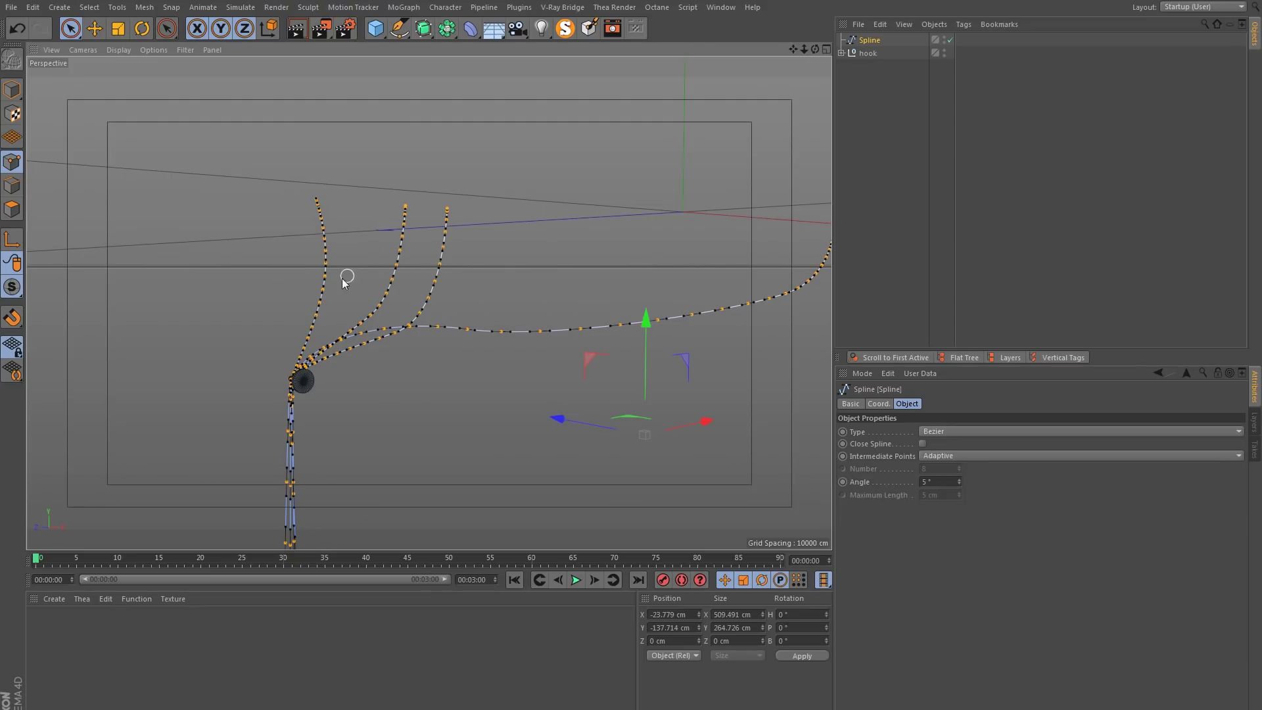
Add a Spline Dynamics hair tag to the Spline object.
{"action": "middle_click_drag", "start_coordinate": [473, 205], "coordinate": [304, 249], "text": "alt"}
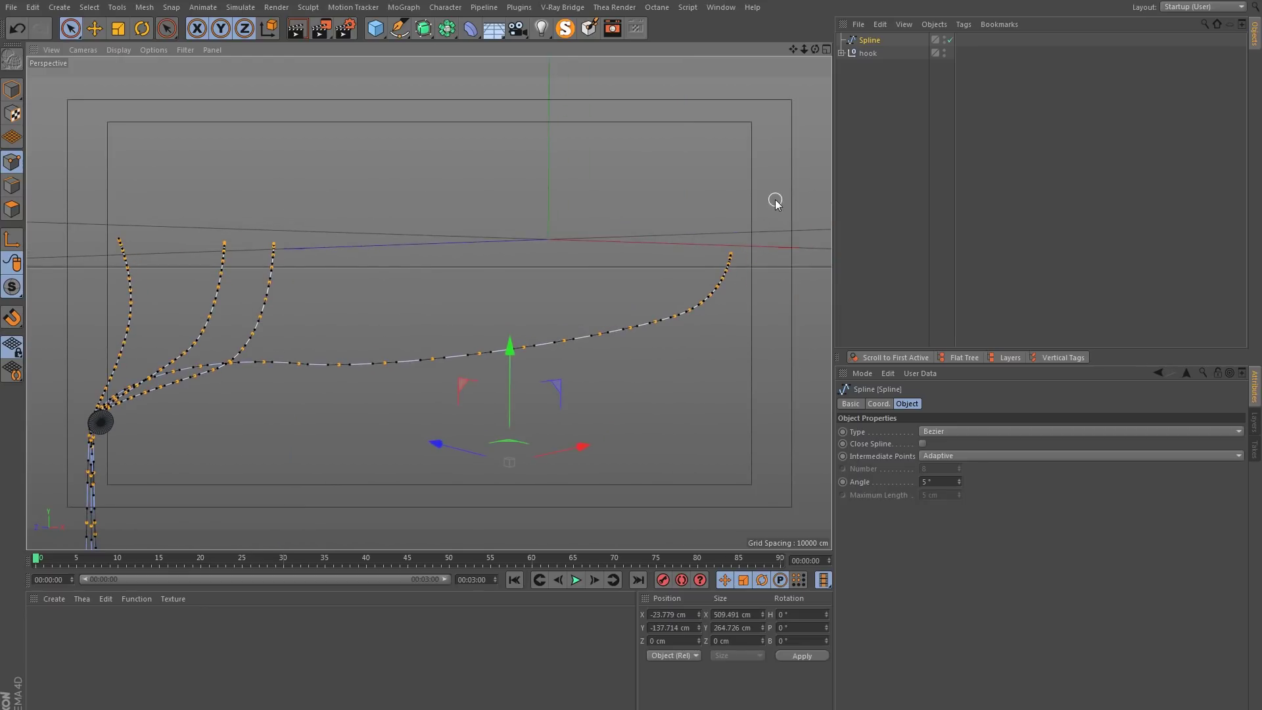
{"action": "right_click", "coordinate": [865, 42]}
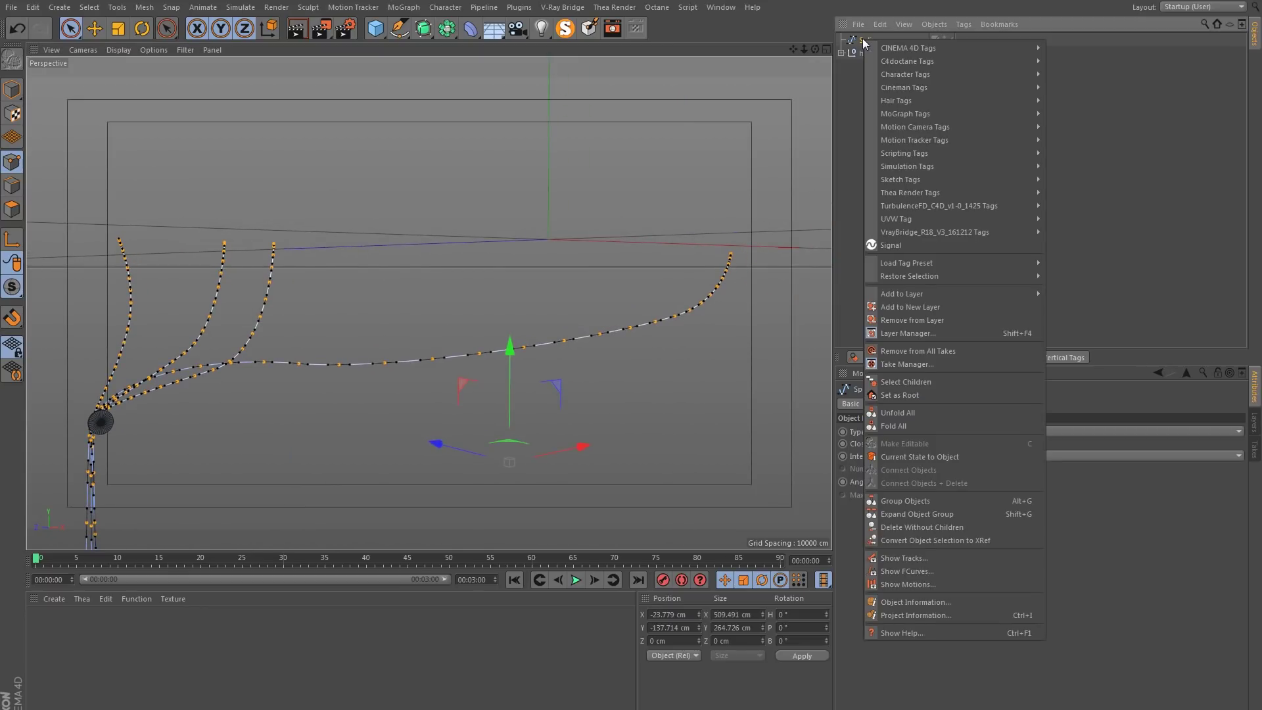
{"action": "mouse_move", "coordinate": [937, 102]}
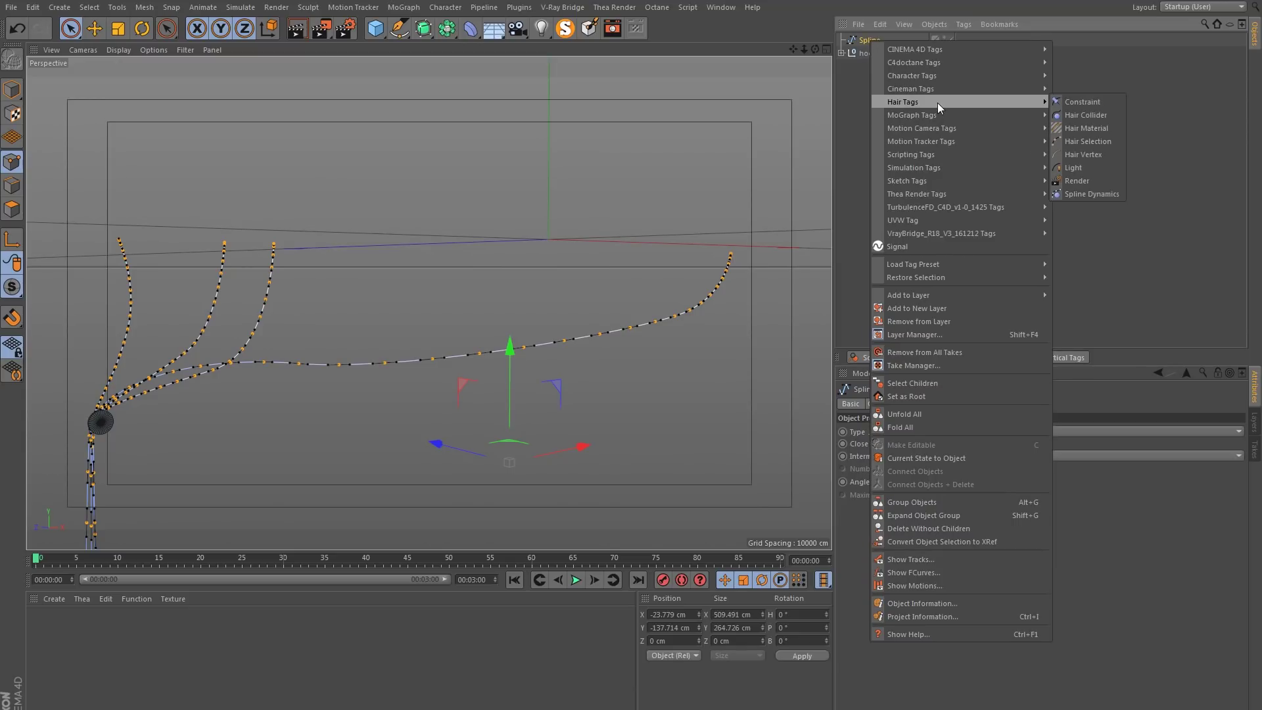
{"action": "left_click", "coordinate": [1072, 193]}
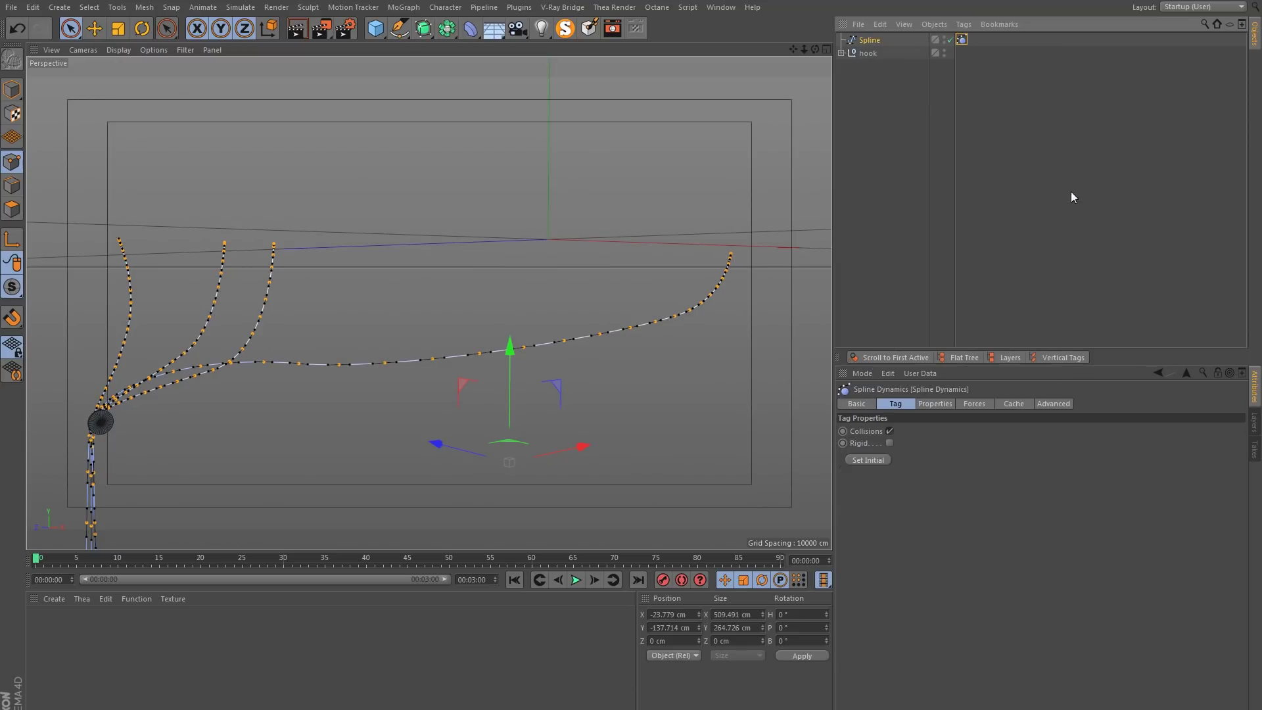
Select the cable spline's free end points and the points around the hook pin, hiding the hook temporarily to reach them.
{"action": "left_click_drag", "start_coordinate": [524, 329], "coordinate": [668, 372], "text": "alt"}
{"action": "left_click", "coordinate": [599, 355]}
{"action": "mouse_move", "coordinate": [226, 386]}
{"action": "left_mouse_down", "text": "alt"}
{"action": "mouse_move", "coordinate": [256, 344]}
{"action": "mouse_move", "coordinate": [397, 358]}
{"action": "mouse_move", "coordinate": [214, 332]}
{"action": "mouse_move", "coordinate": [282, 298]}
{"action": "mouse_move", "coordinate": [245, 368]}
{"action": "mouse_move", "coordinate": [219, 383]}
{"action": "left_mouse_up", "text": "alt"}
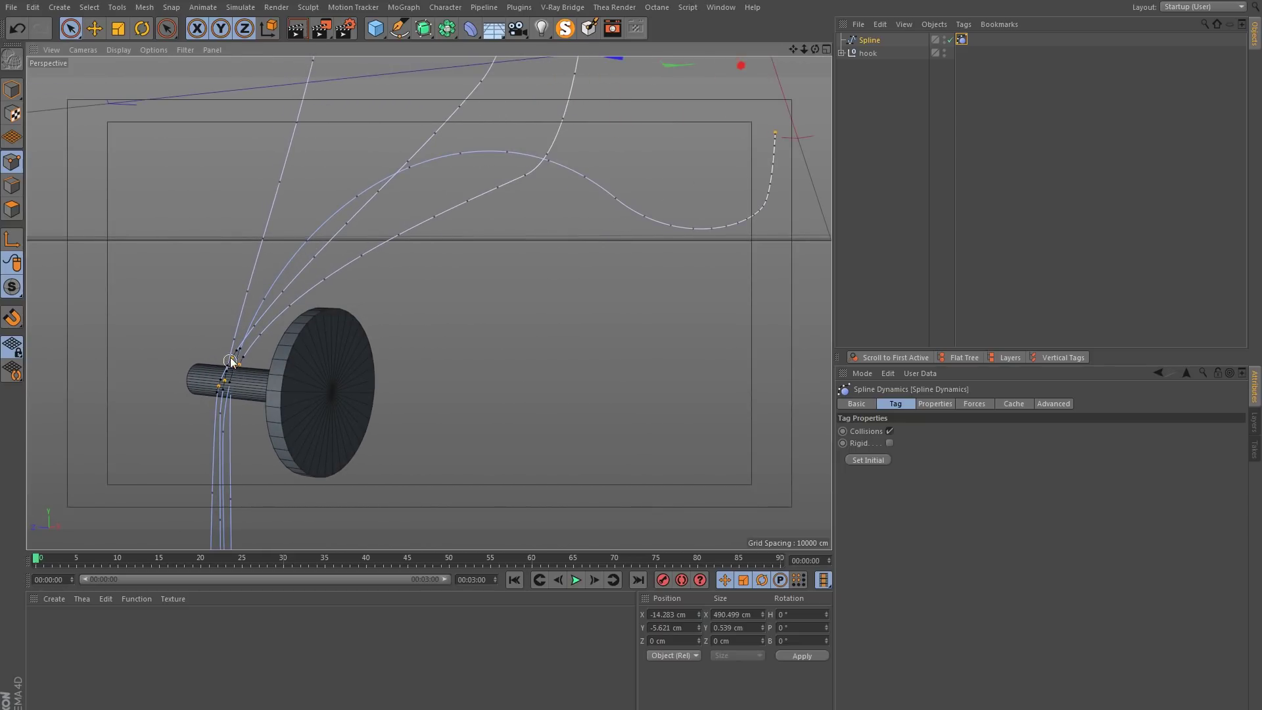
{"action": "mouse_move", "coordinate": [233, 385]}
{"action": "left_mouse_down", "text": "alt"}
{"action": "mouse_move", "coordinate": [417, 385]}
{"action": "mouse_move", "coordinate": [209, 382]}
{"action": "left_mouse_up", "text": "alt"}
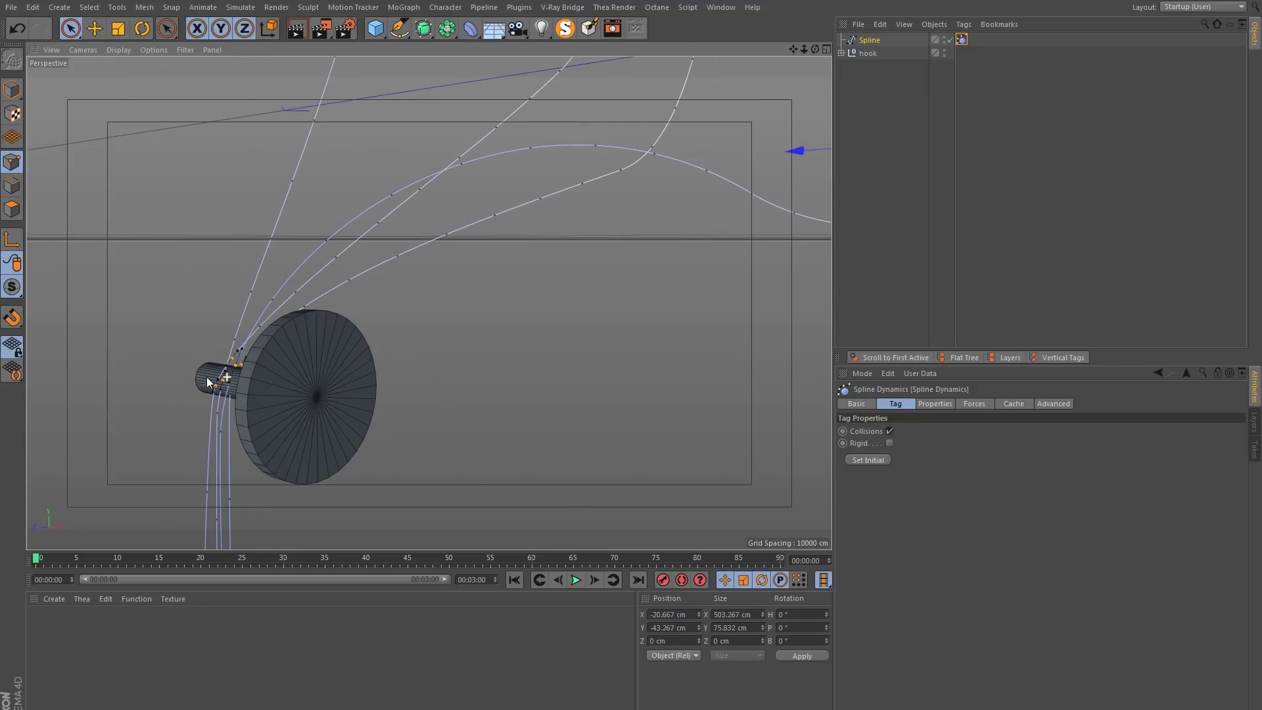
{"action": "left_click", "coordinate": [943, 53], "text": "ctrl"}
{"action": "left_click_drag", "start_coordinate": [349, 316], "coordinate": [270, 313], "text": "alt"}
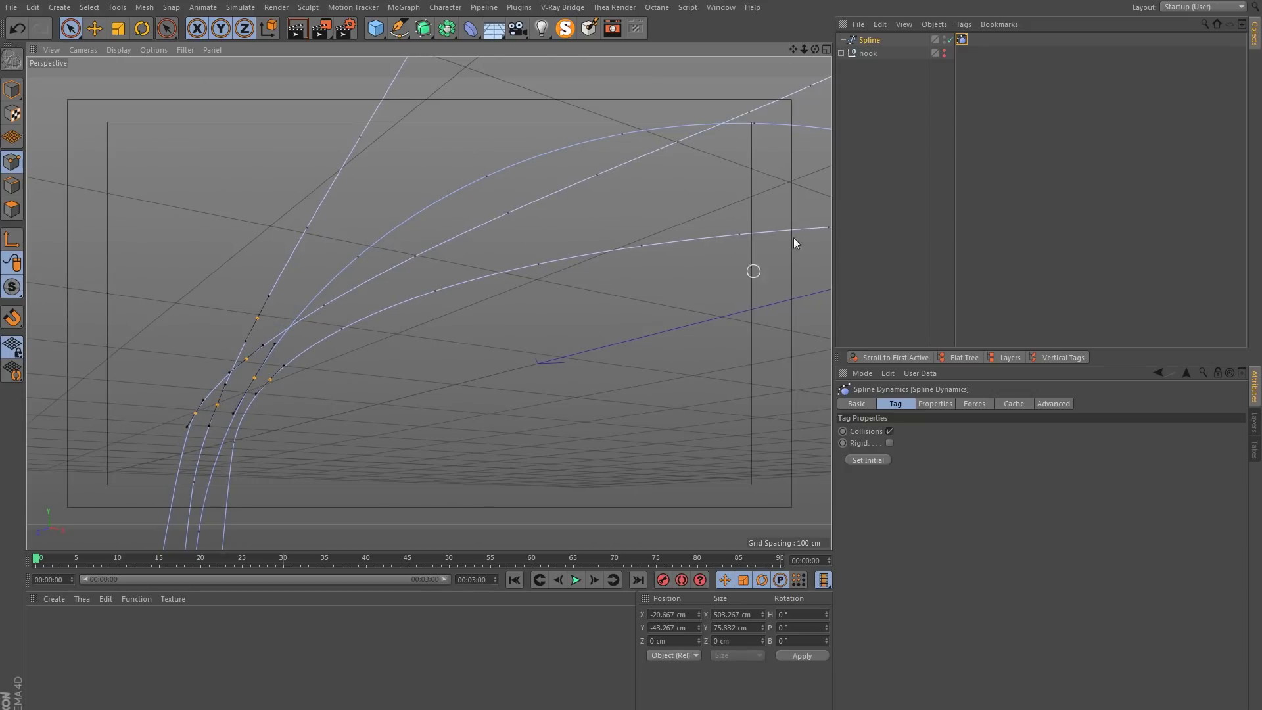
{"action": "left_click", "coordinate": [943, 53], "text": "ctrl"}
{"action": "mouse_move", "coordinate": [282, 385]}
{"action": "left_mouse_down", "text": "alt"}
{"action": "mouse_move", "coordinate": [247, 382]}
{"action": "mouse_move", "coordinate": [276, 368]}
{"action": "left_mouse_up", "text": "alt"}
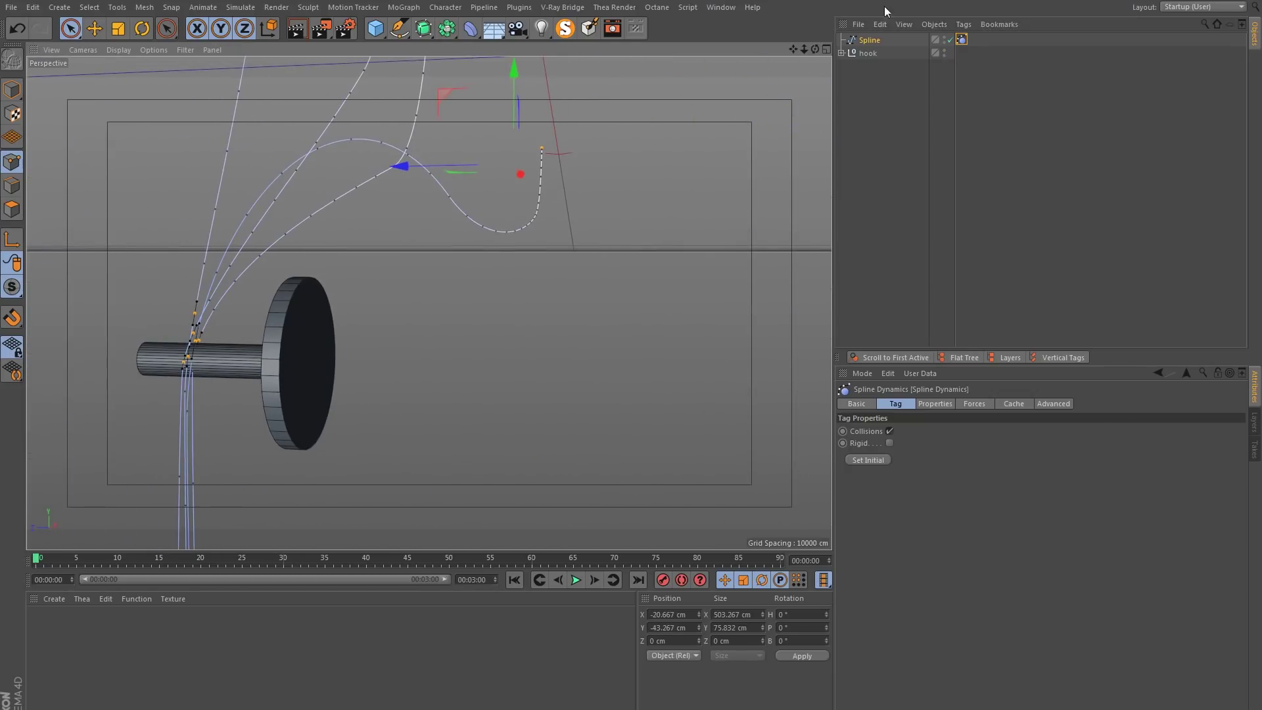
Set the selected spline points as fixed in the Spline Dynamics properties and deselect the spline.
{"action": "left_click", "coordinate": [961, 39]}
{"action": "left_click", "coordinate": [934, 404]}
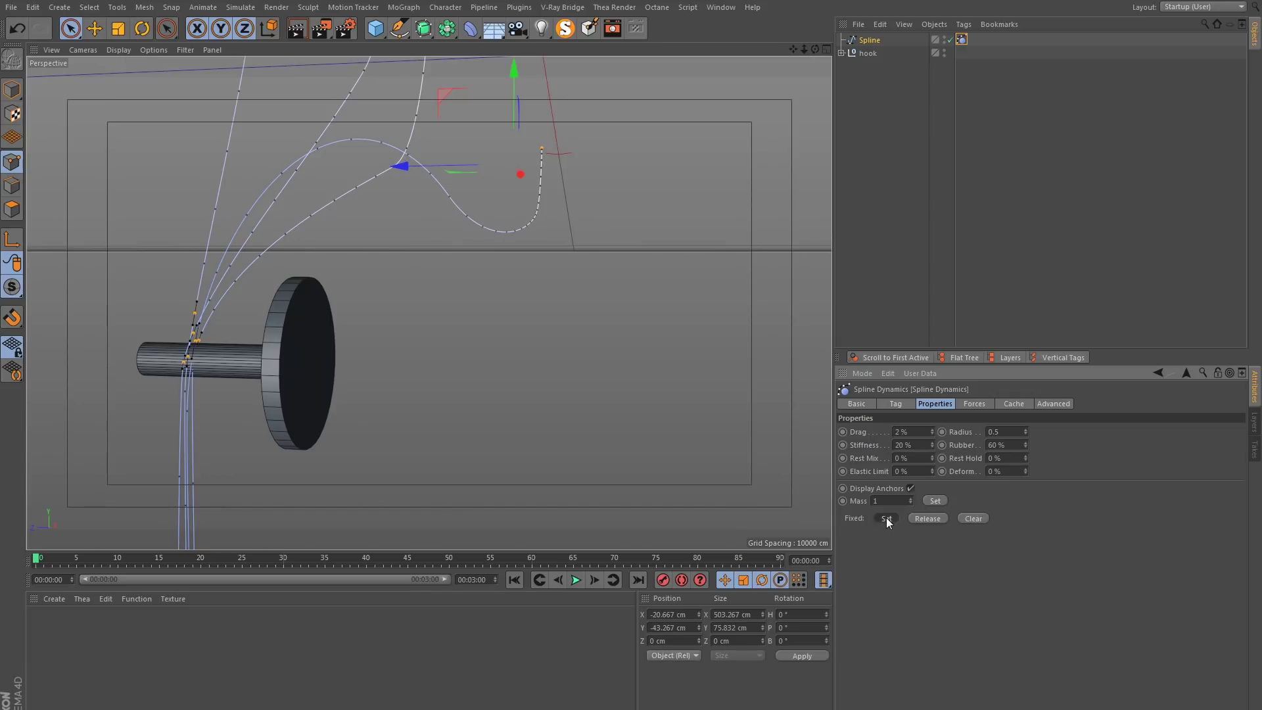
{"action": "left_click", "coordinate": [866, 144]}
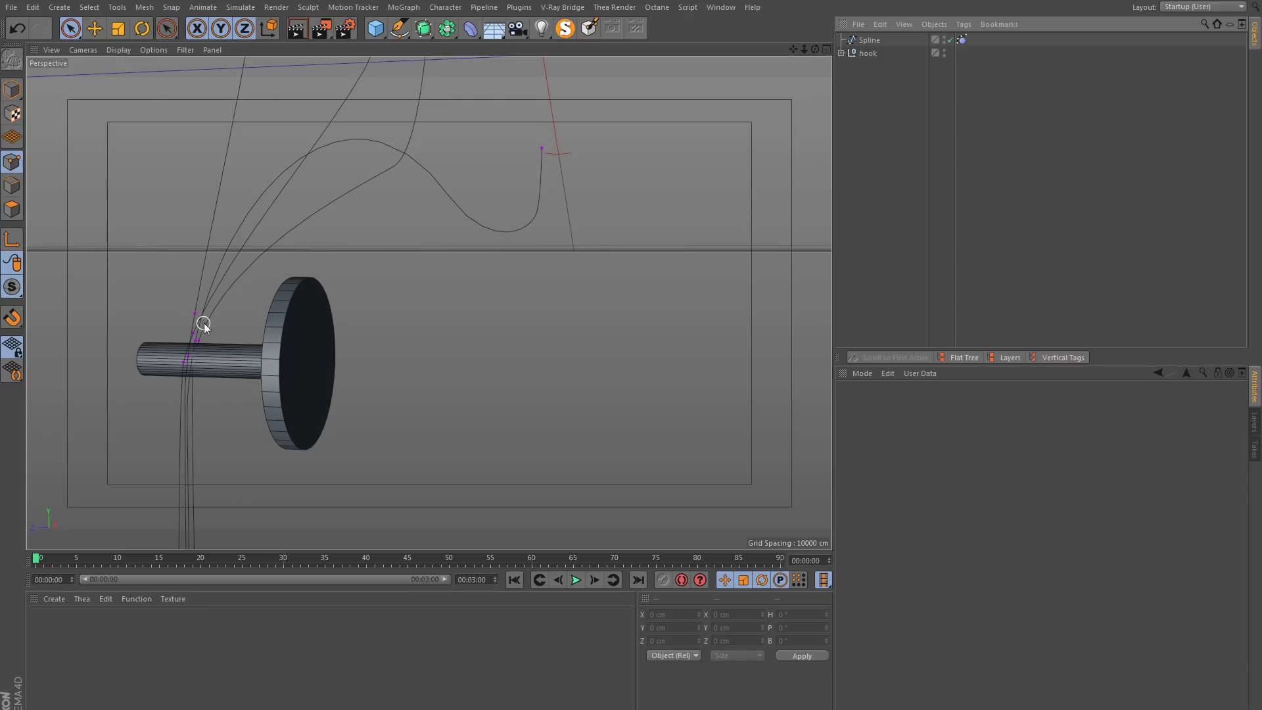
Play the spline dynamics simulation to check how the cables hang from their fixed points, and stop it.
{"action": "left_click_drag", "start_coordinate": [260, 191], "coordinate": [158, 391], "text": "alt"}
{"action": "left_click_drag", "start_coordinate": [389, 197], "coordinate": [511, 314], "text": "alt"}
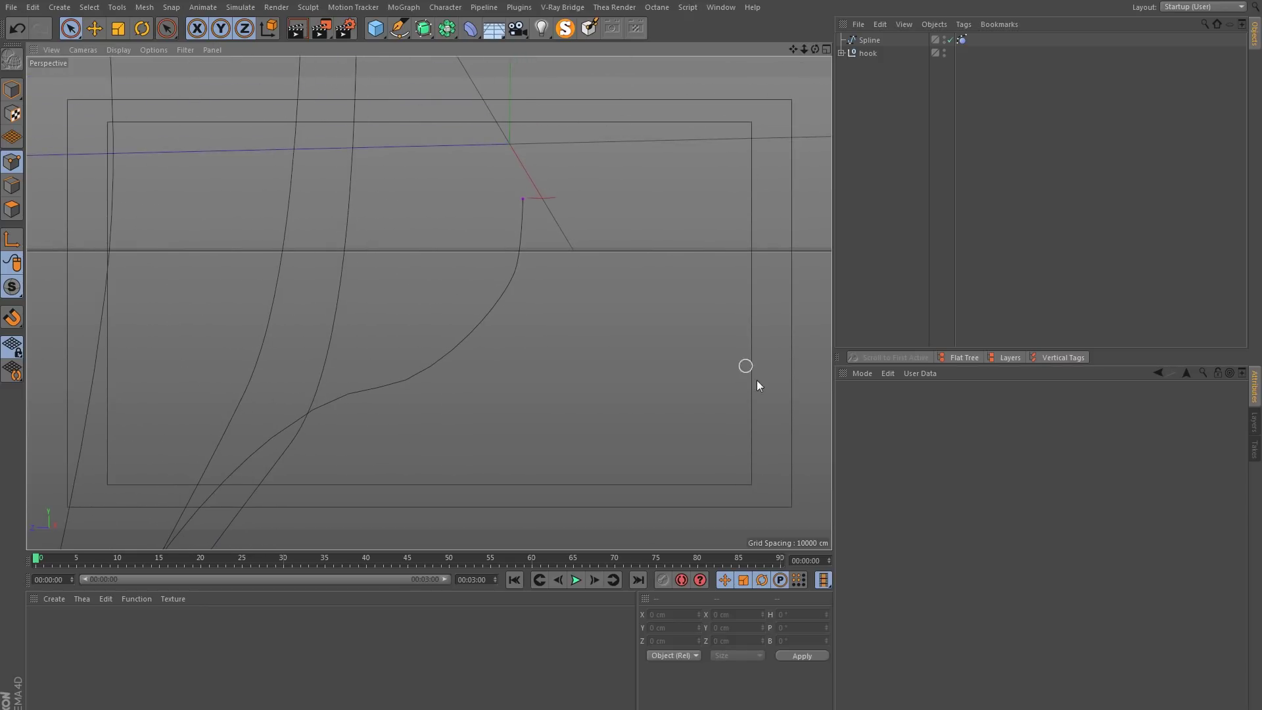
{"action": "left_click", "coordinate": [575, 579]}
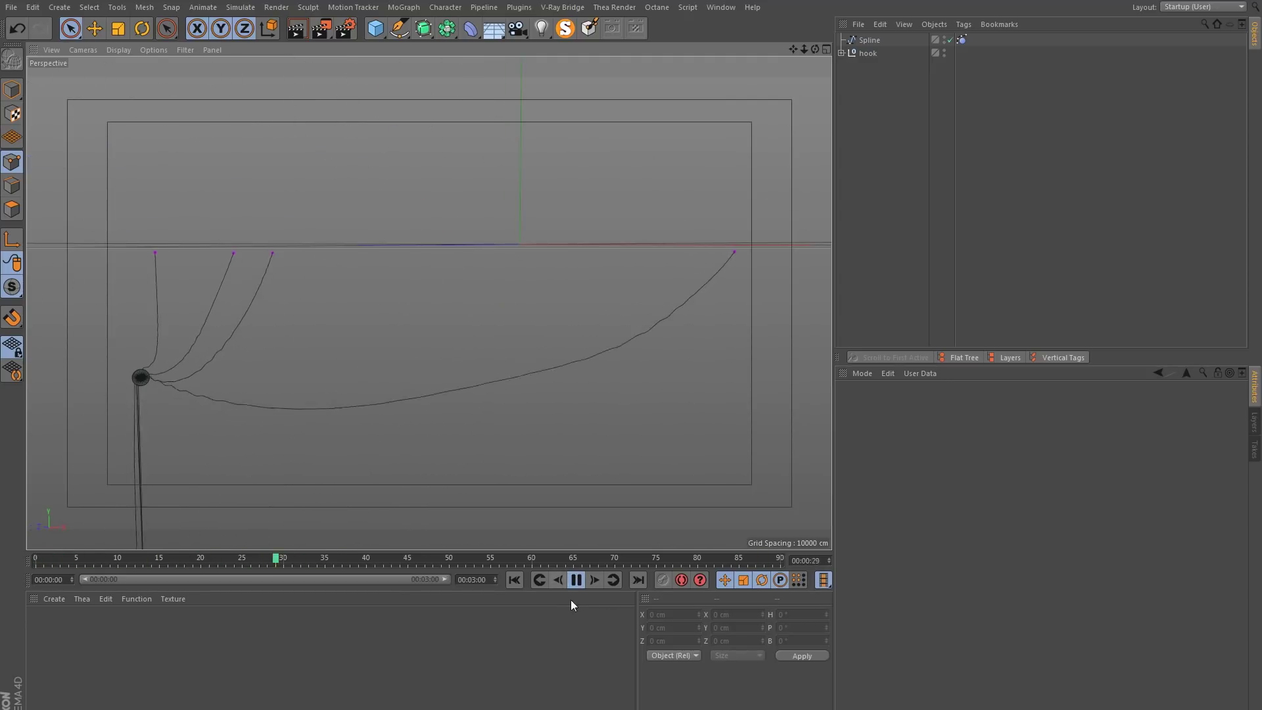
{"action": "left_click", "coordinate": [576, 580]}
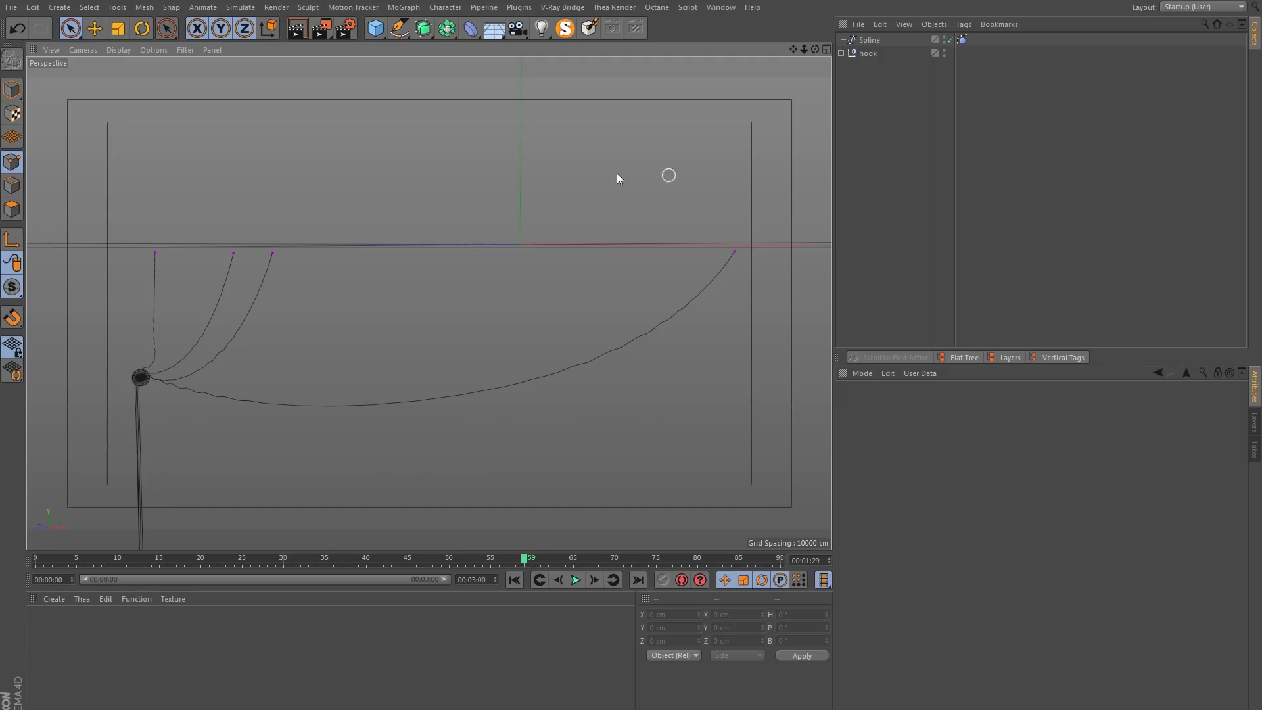
Set the Spline Dynamics stiffness to 60 % while the simulation plays.
{"action": "left_click", "coordinate": [962, 40]}
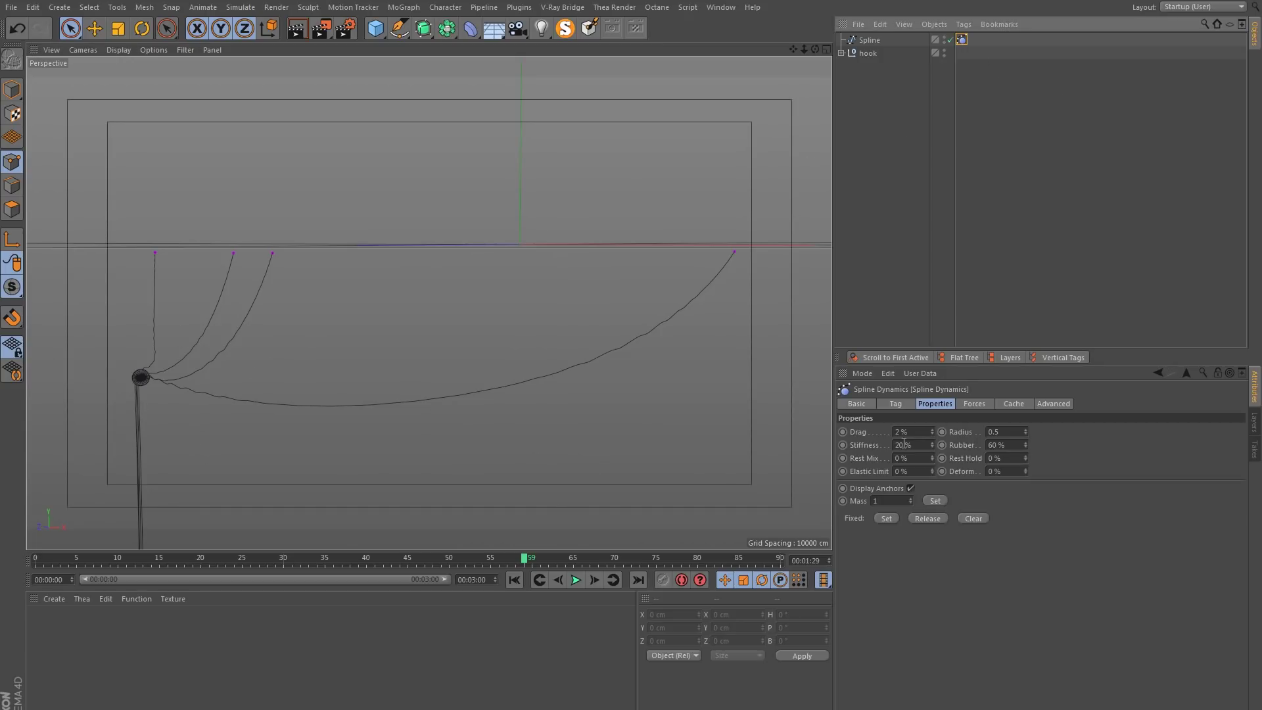
{"action": "left_click", "coordinate": [576, 580]}
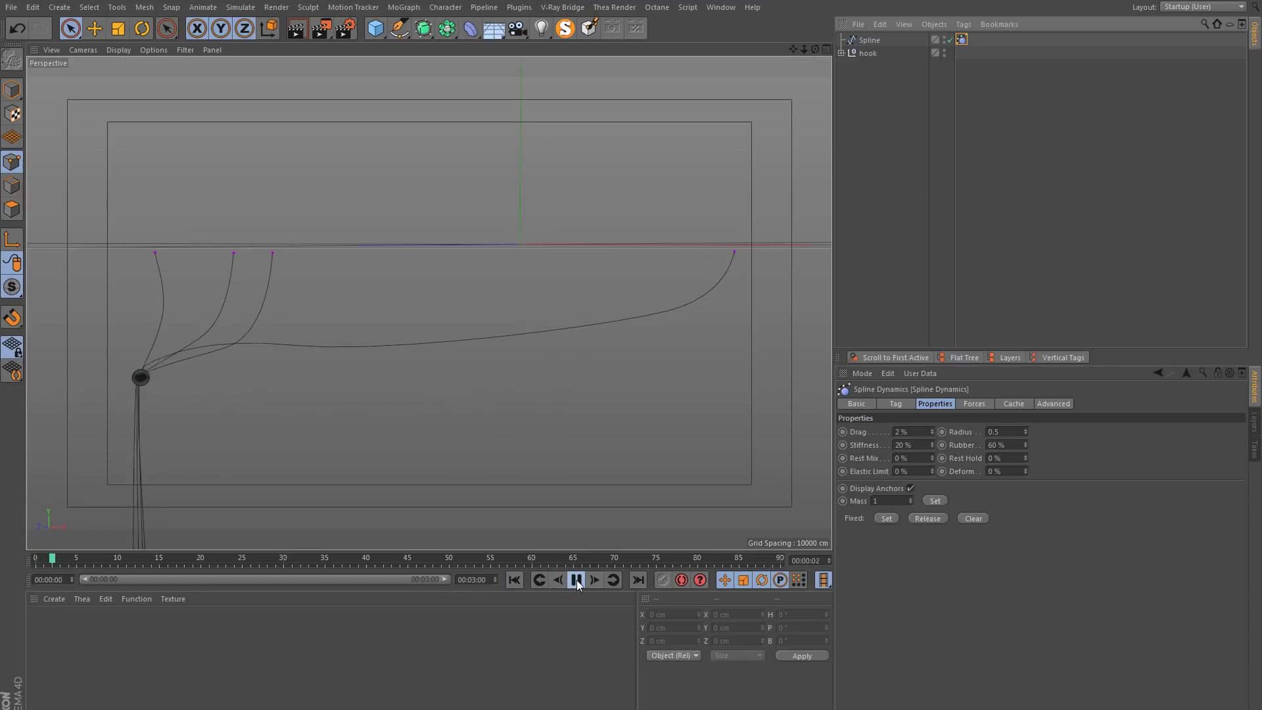
{"action": "left_click", "coordinate": [913, 445]}
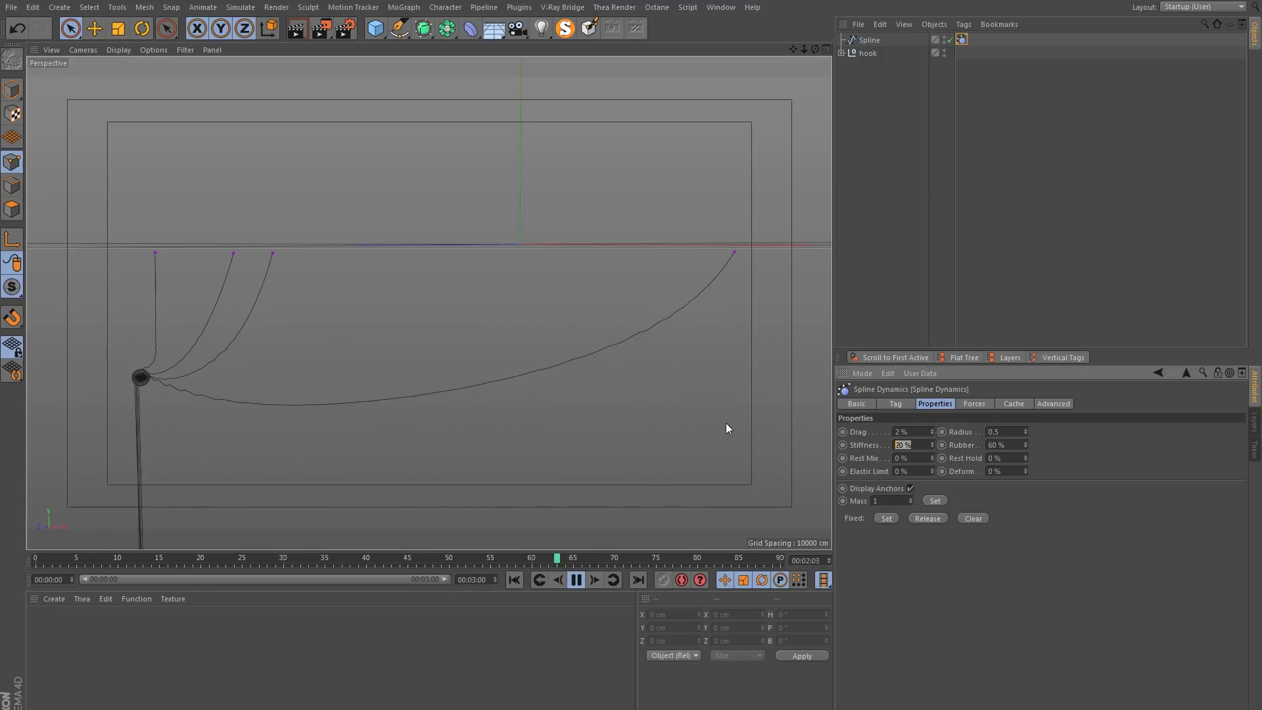
{"action": "type", "text": "60"}
{"action": "key", "text": "Return"}
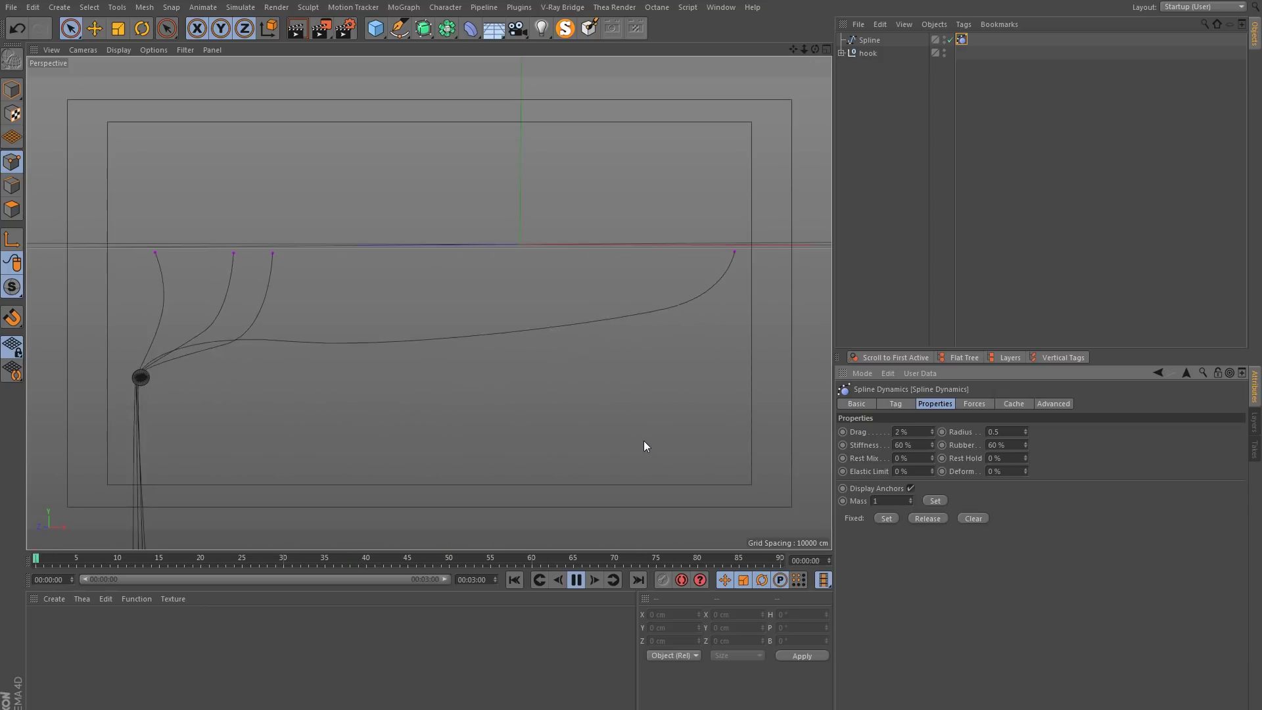
Set the Spline Dynamics rubber to 10 % and stop the playback.
{"action": "left_click", "coordinate": [998, 445]}
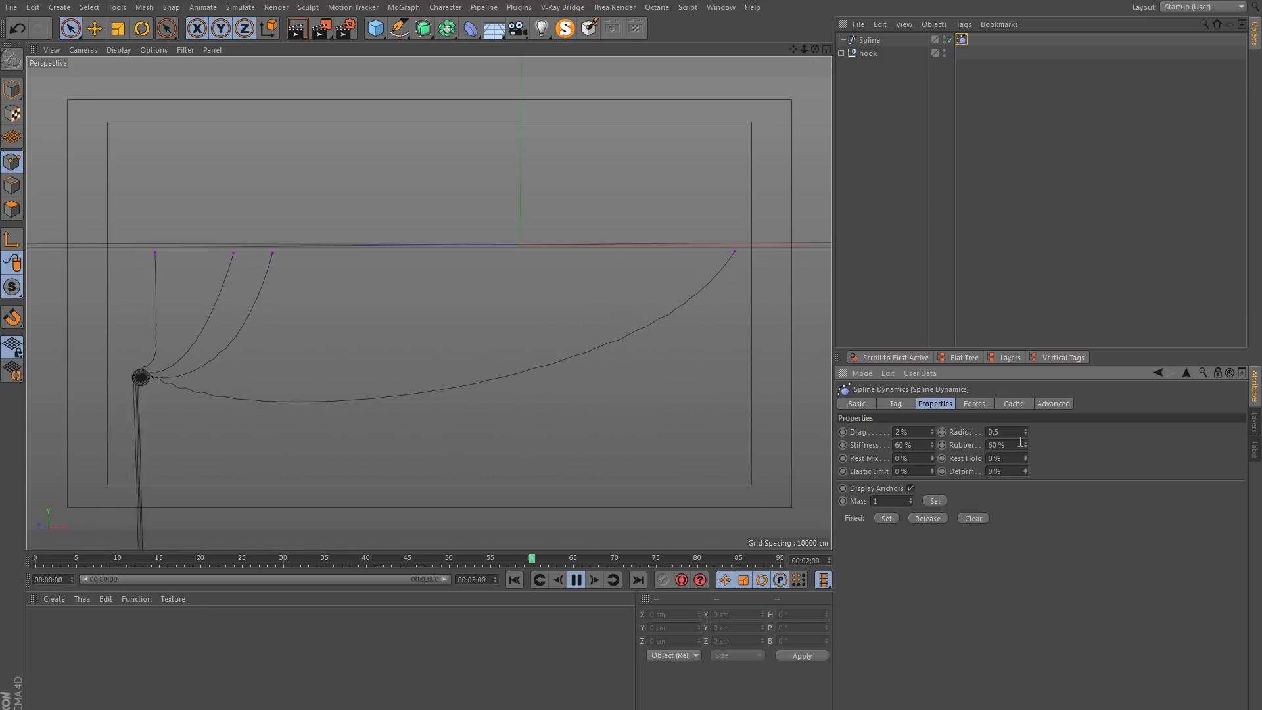
{"action": "type", "text": "10"}
{"action": "key", "text": "Return"}
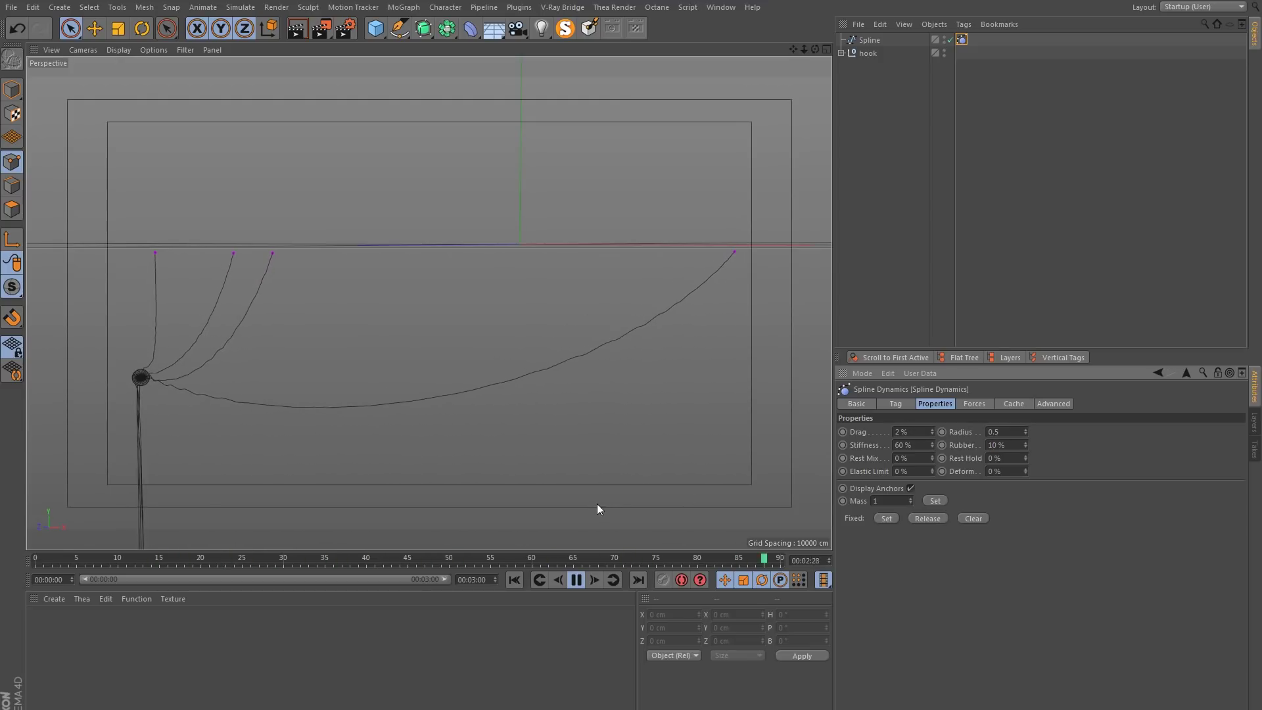
{"action": "left_click", "coordinate": [577, 580]}
Apply hard interpolation to all points of the cable spline.
{"action": "middle_click_drag", "start_coordinate": [135, 360], "coordinate": [256, 364], "text": "alt"}
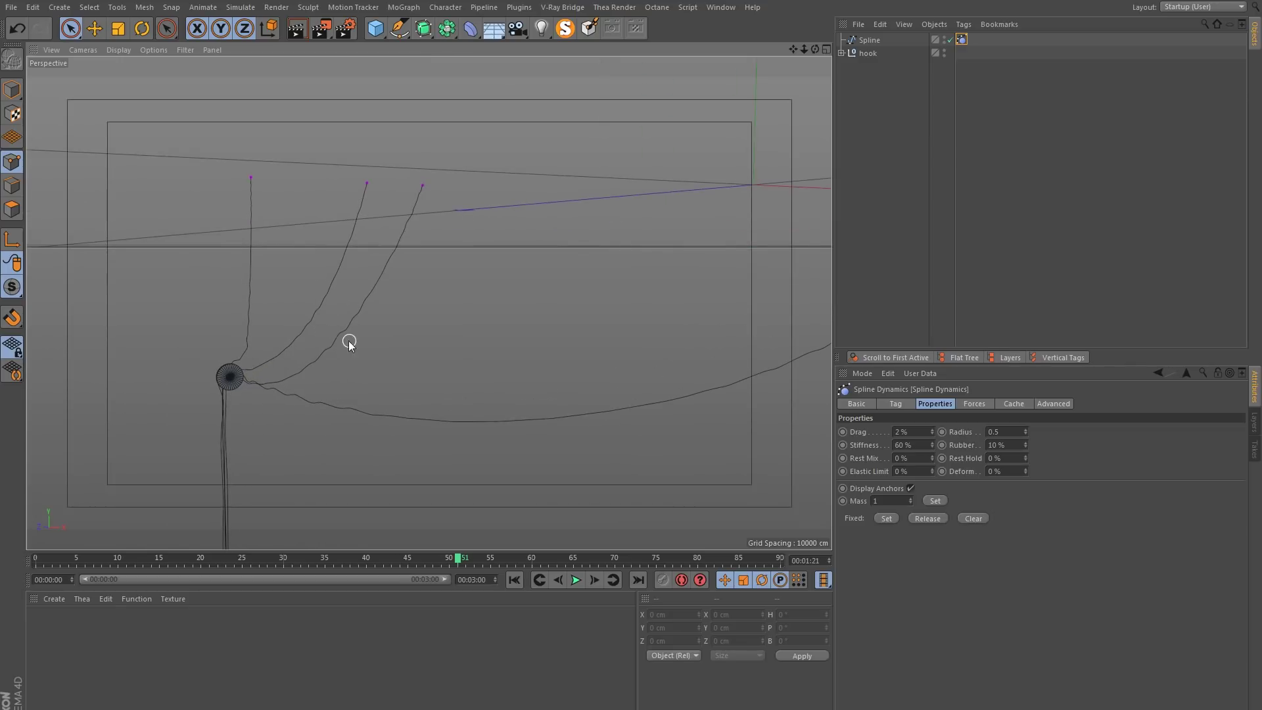
{"action": "left_click", "coordinate": [873, 42]}
{"action": "left_click", "coordinate": [12, 162]}
{"action": "scroll", "coordinate": [392, 273], "scroll_direction": "up", "scroll_amount": 5}
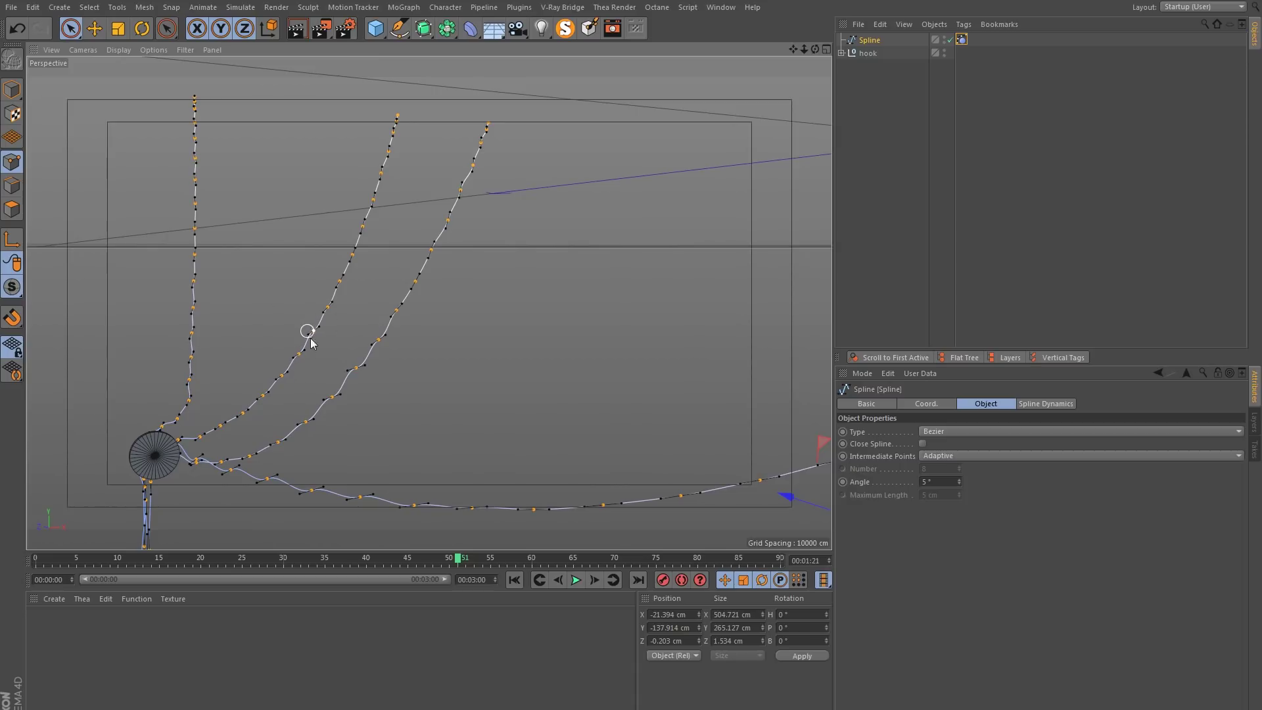
{"action": "scroll", "coordinate": [309, 332], "scroll_direction": "up", "scroll_amount": 3}
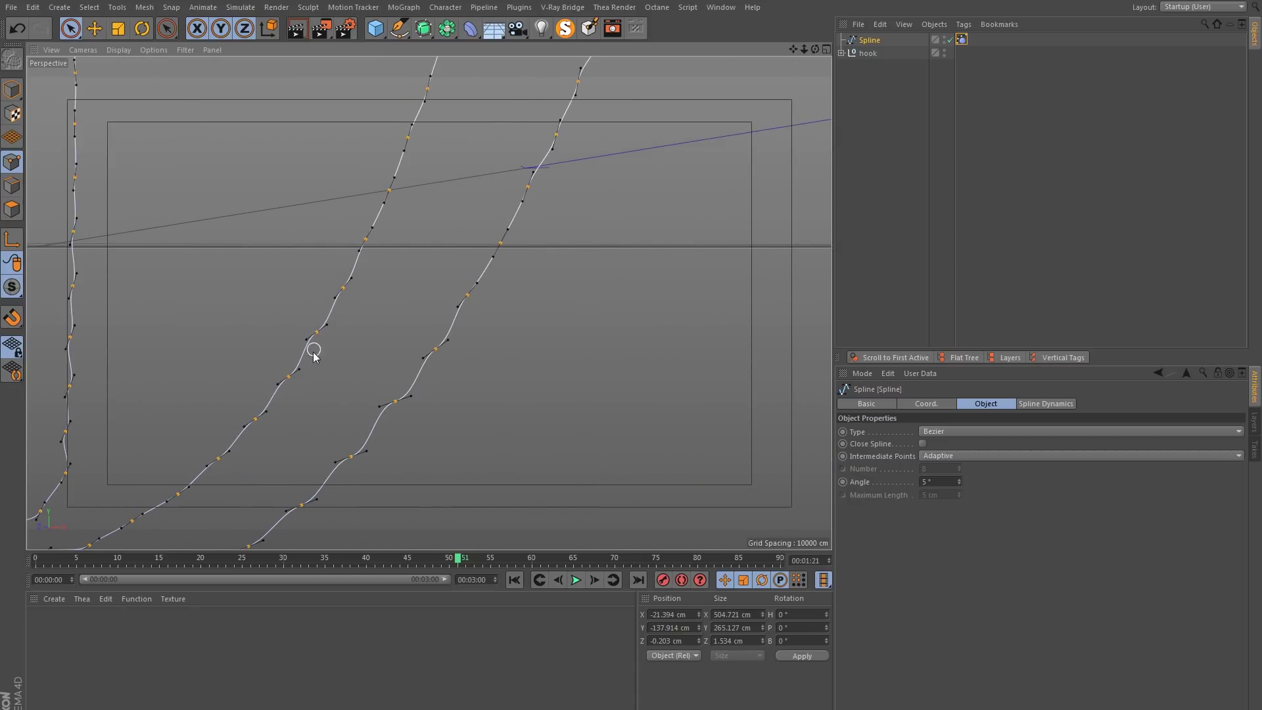
{"action": "right_click", "coordinate": [369, 242]}
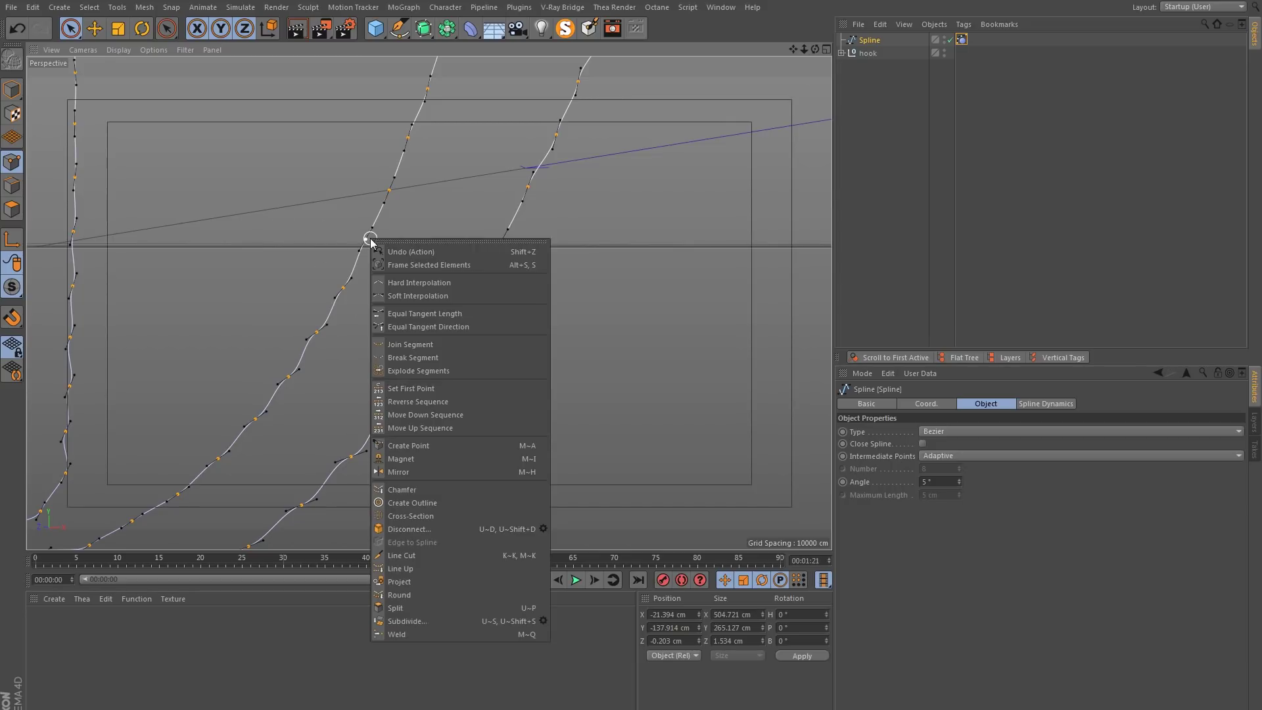
{"action": "left_click", "coordinate": [411, 282]}
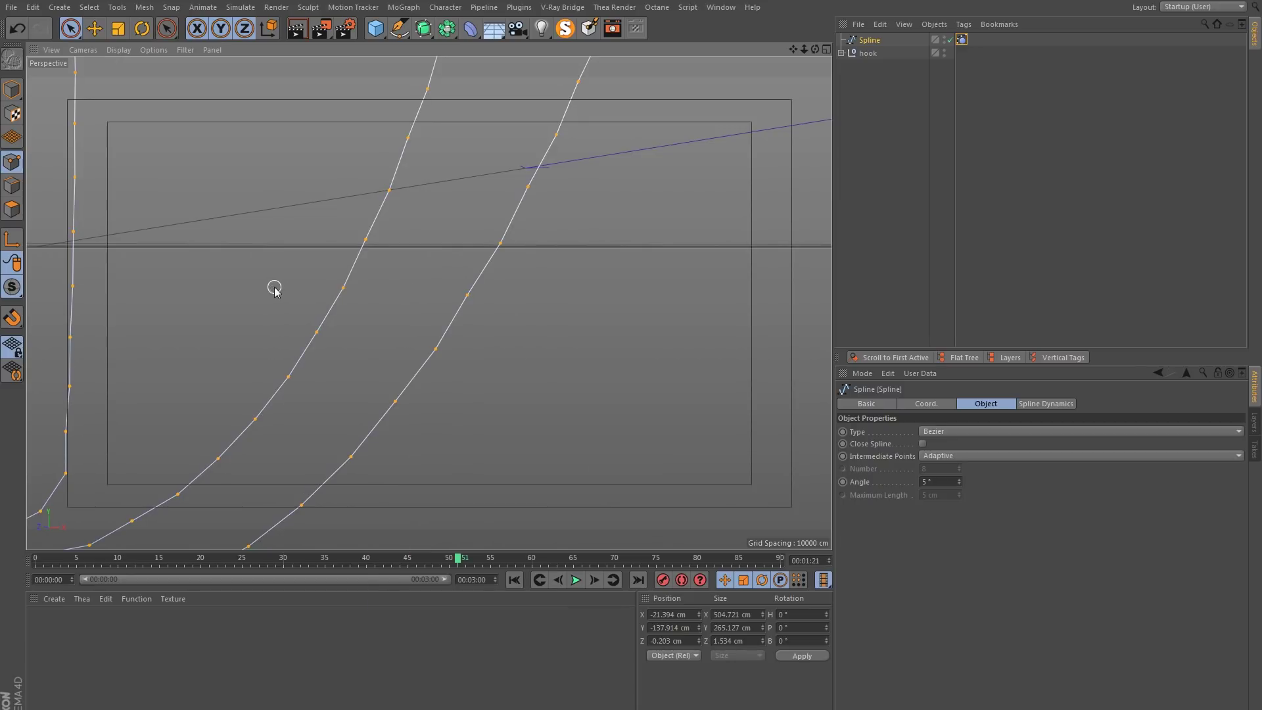
Replay the cable simulation from the first frame to check the hard-interpolated spline, and stop it.
{"action": "left_click", "coordinate": [514, 580]}
{"action": "left_click", "coordinate": [577, 579]}
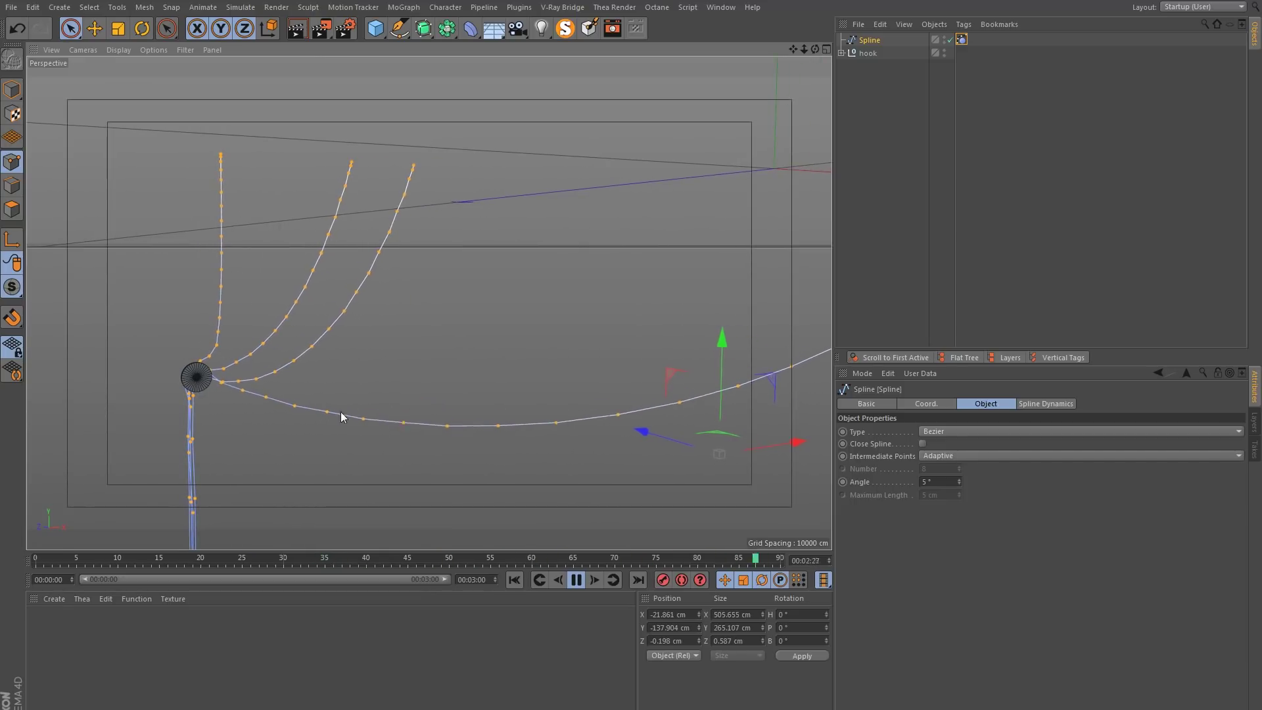
{"action": "left_click", "coordinate": [578, 582]}
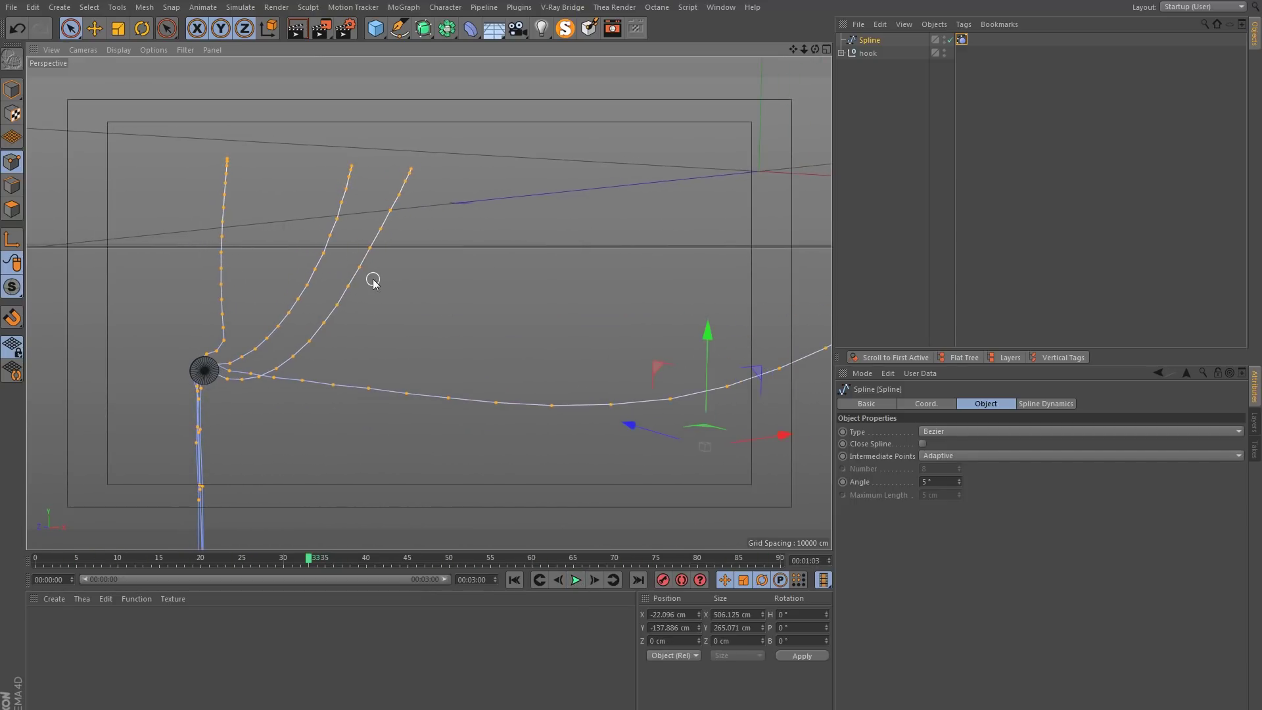
Subdivide the whole cable spline with 1 subdivision.
{"action": "middle_click_drag", "start_coordinate": [356, 284], "coordinate": [282, 290], "text": "alt"}
{"action": "right_click", "coordinate": [281, 290]}
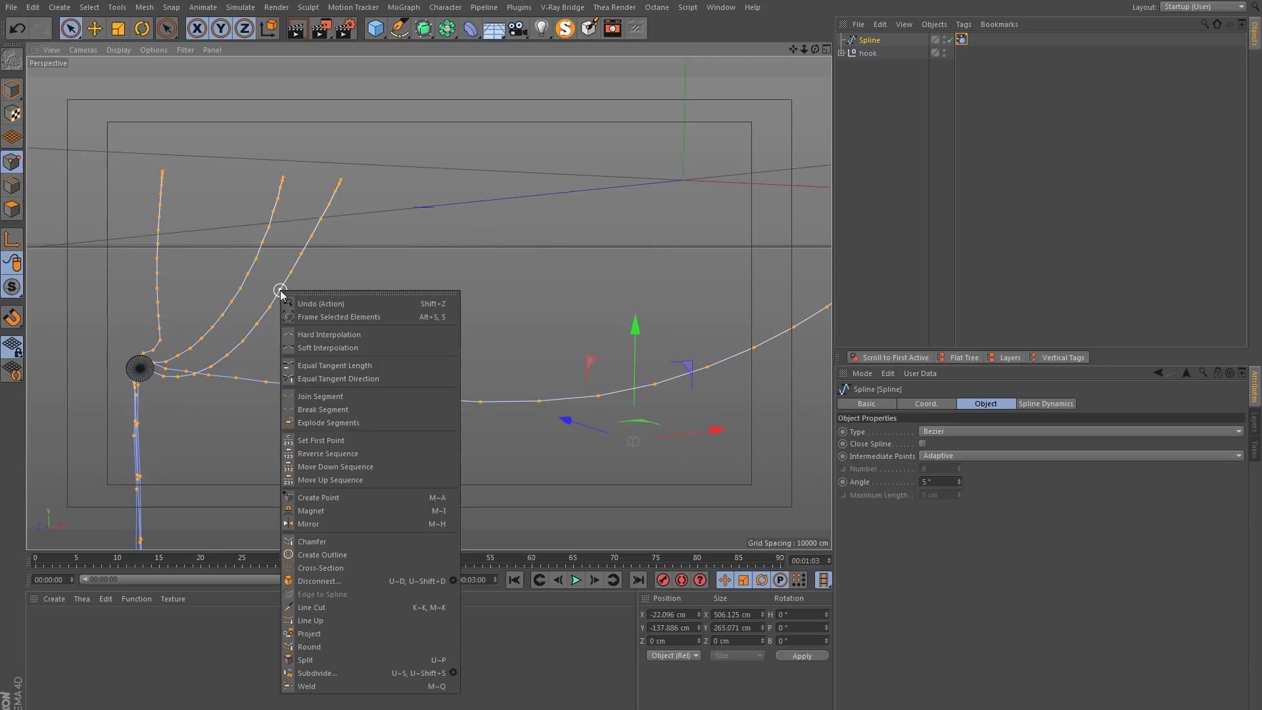
{"action": "left_click", "coordinate": [453, 672]}
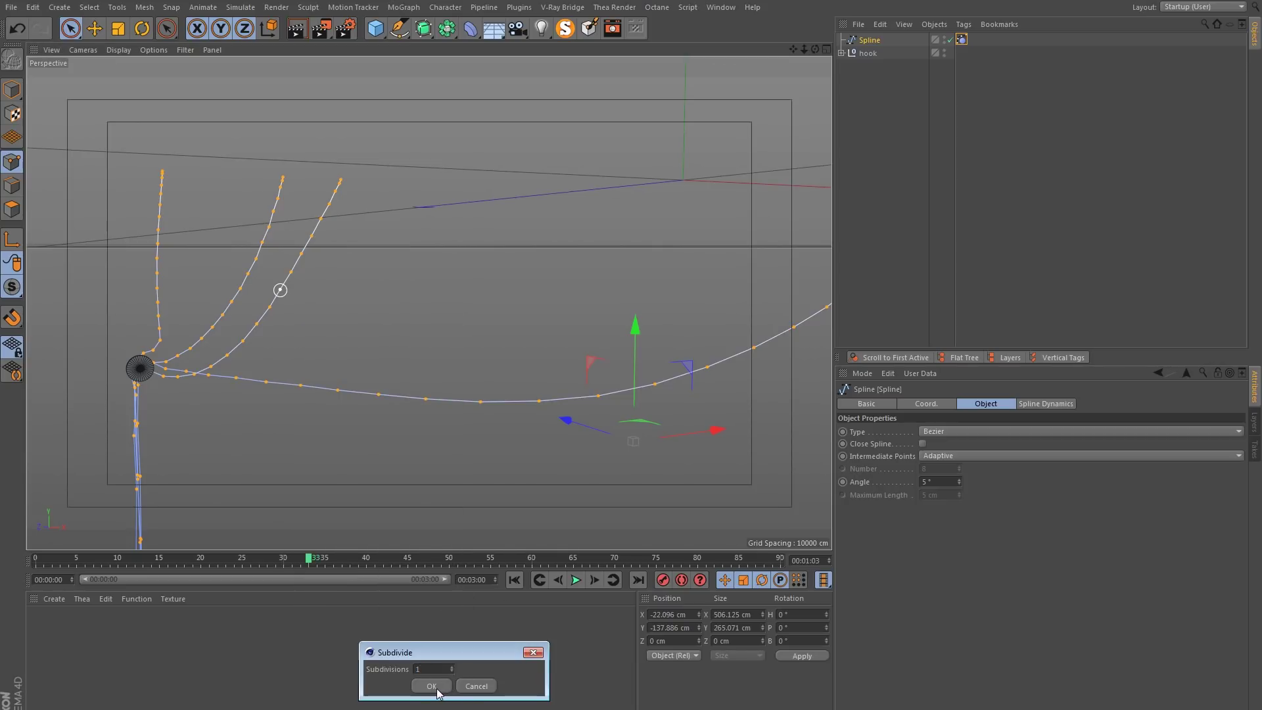
{"action": "left_click", "coordinate": [437, 688]}
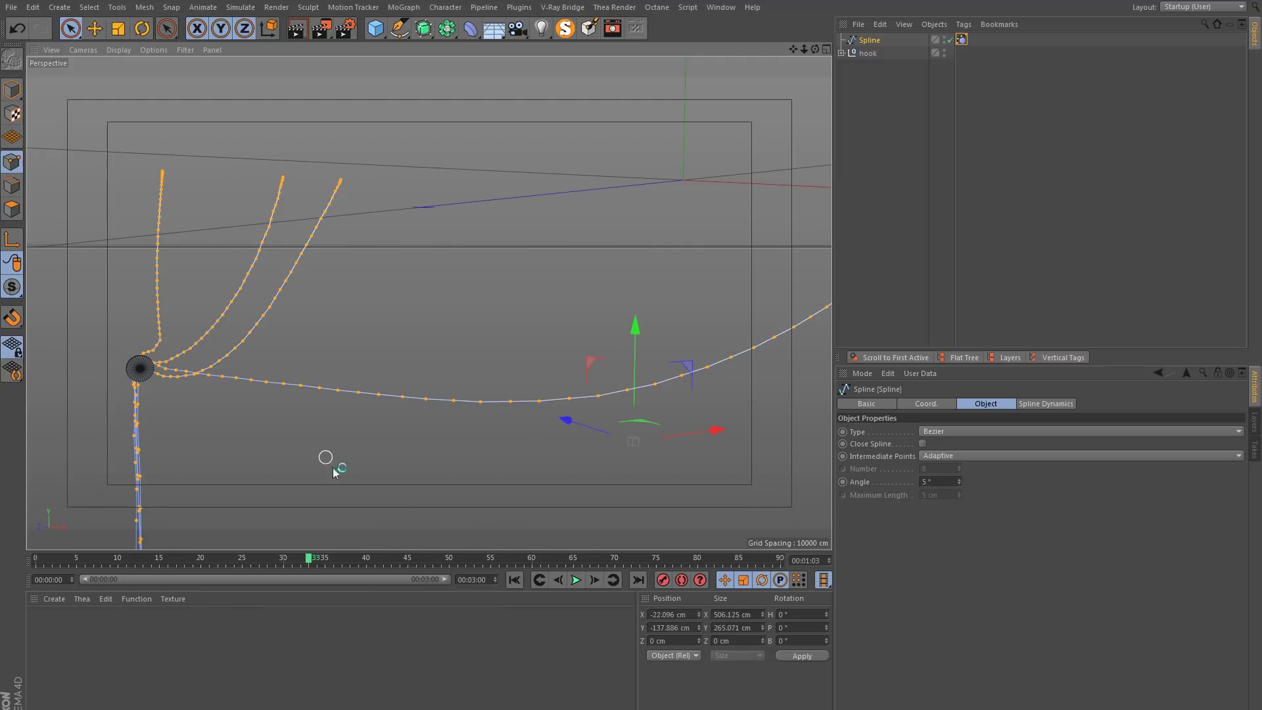
Test the subdivided spline's simulation from the first frame and undo the subdivision and hard interpolation.
{"action": "left_click", "coordinate": [513, 580]}
{"action": "left_click", "coordinate": [574, 582]}
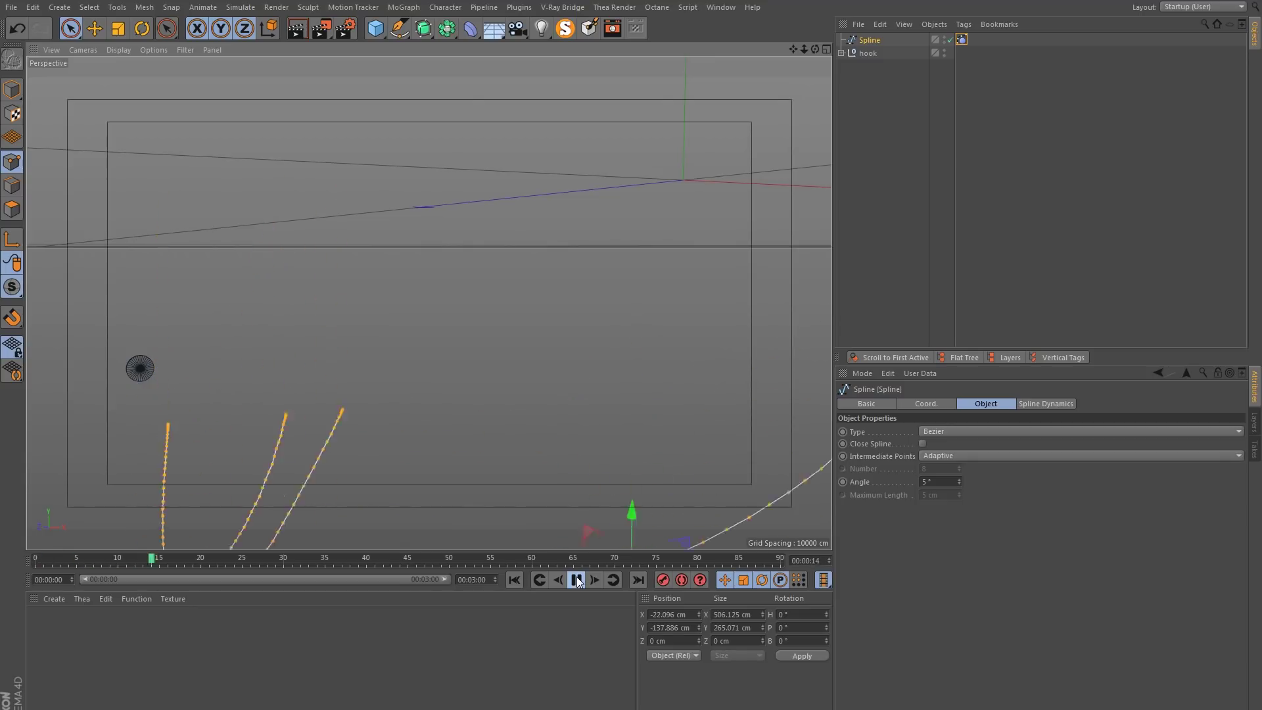
{"action": "left_click", "coordinate": [517, 579]}
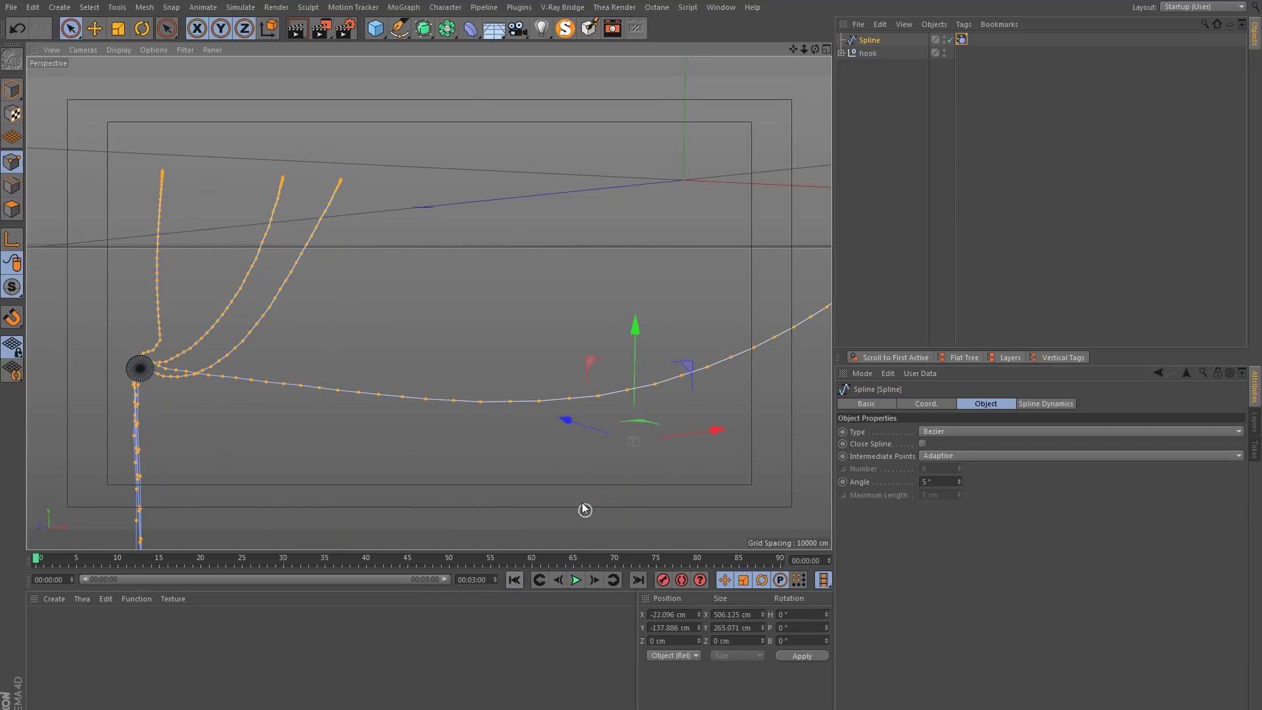
{"action": "left_click", "coordinate": [391, 372]}
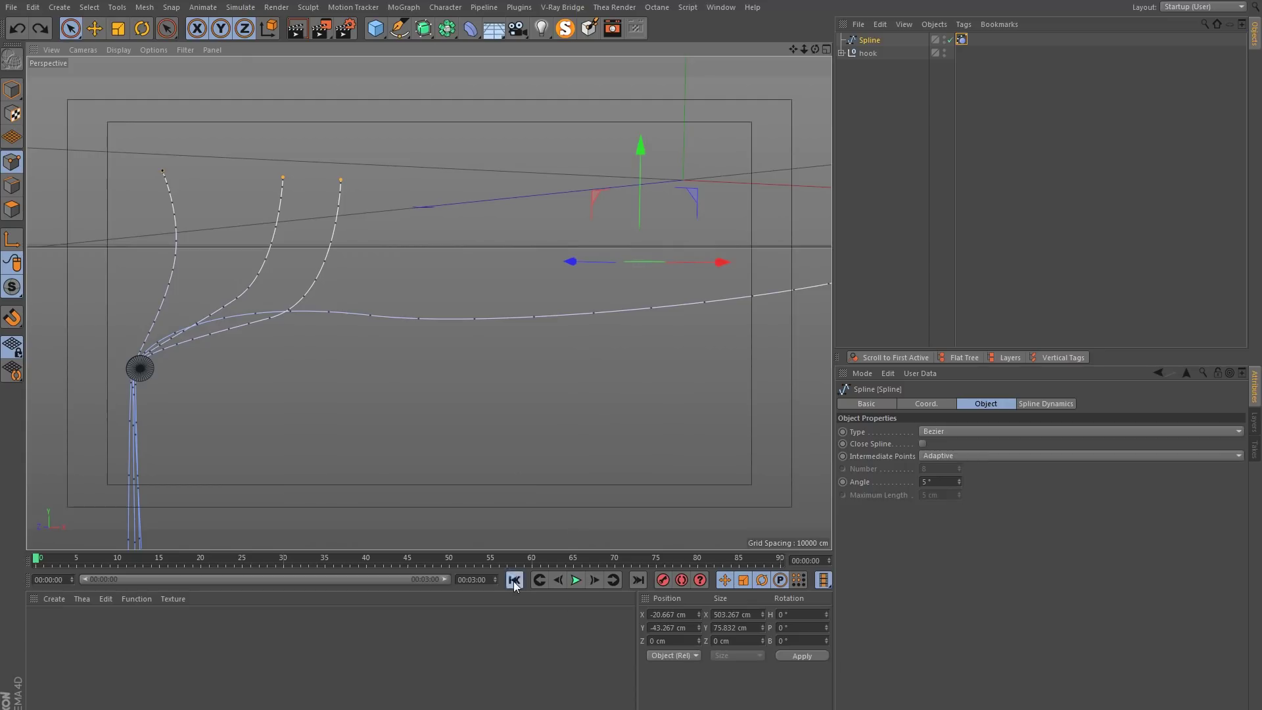
Run the simulation to frame 37, apply hard interpolation to all spline points again, and resume playback.
{"action": "left_click", "coordinate": [576, 582]}
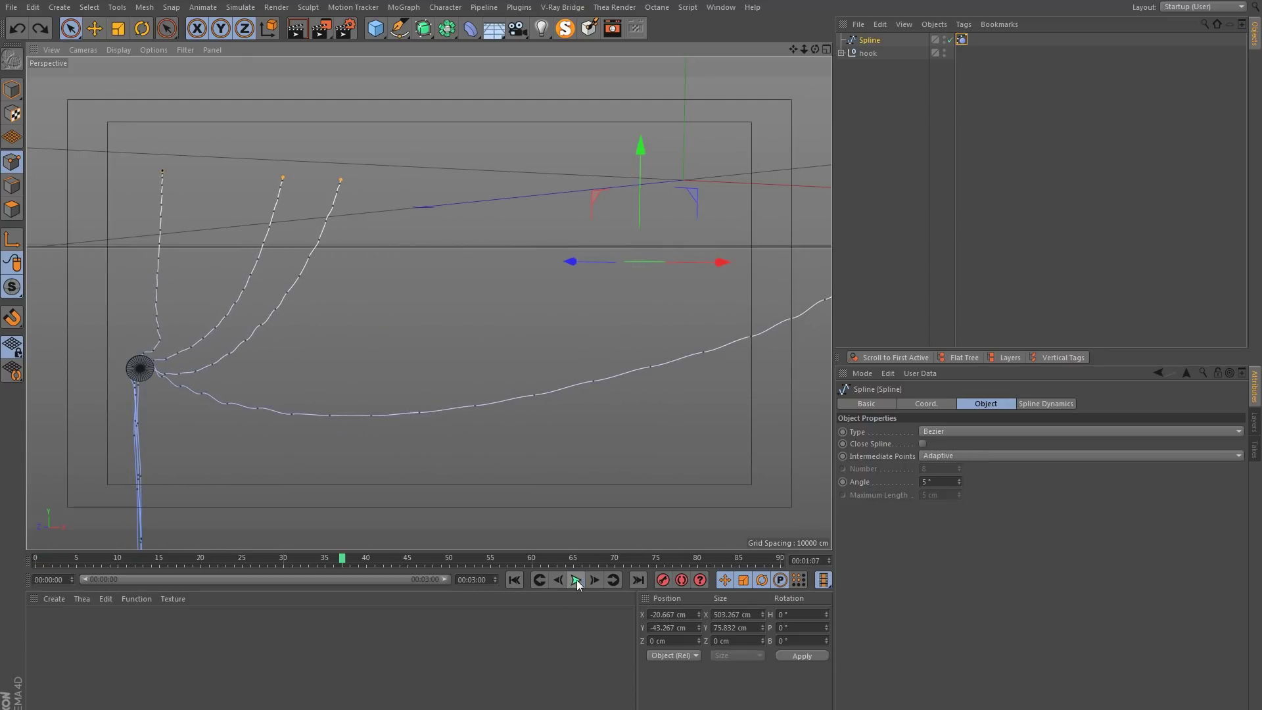
{"action": "left_click", "coordinate": [576, 582]}
{"action": "right_click", "coordinate": [243, 256]}
{"action": "left_click", "coordinate": [326, 303]}
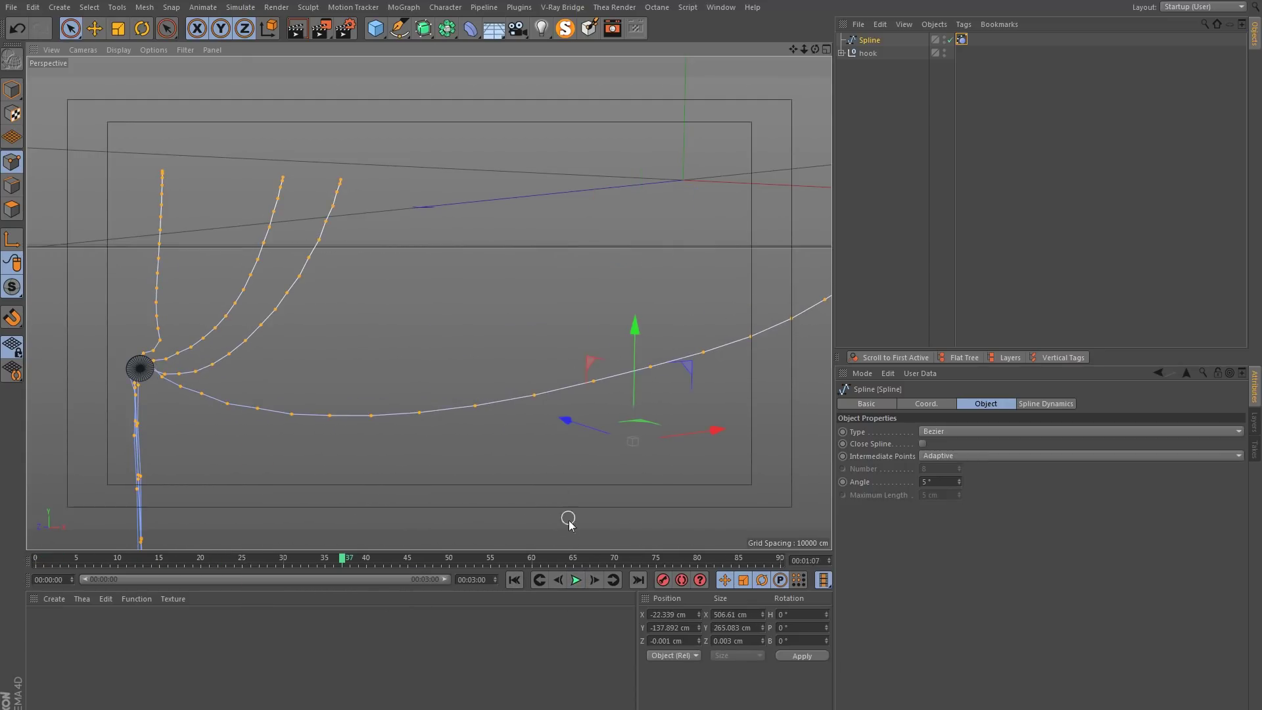
{"action": "left_click", "coordinate": [576, 580]}
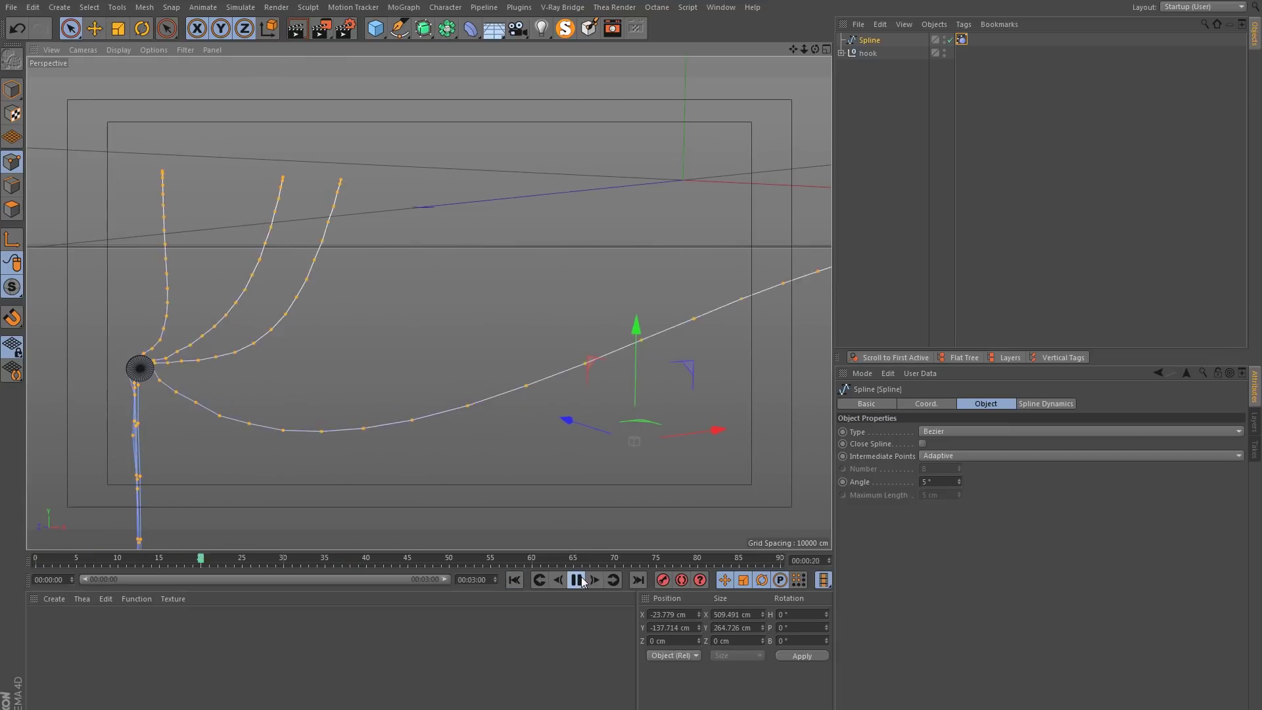
Stop playback, move to frame 90 and calculate the cable spline's Spline Dynamics cache.
{"action": "left_click", "coordinate": [582, 581]}
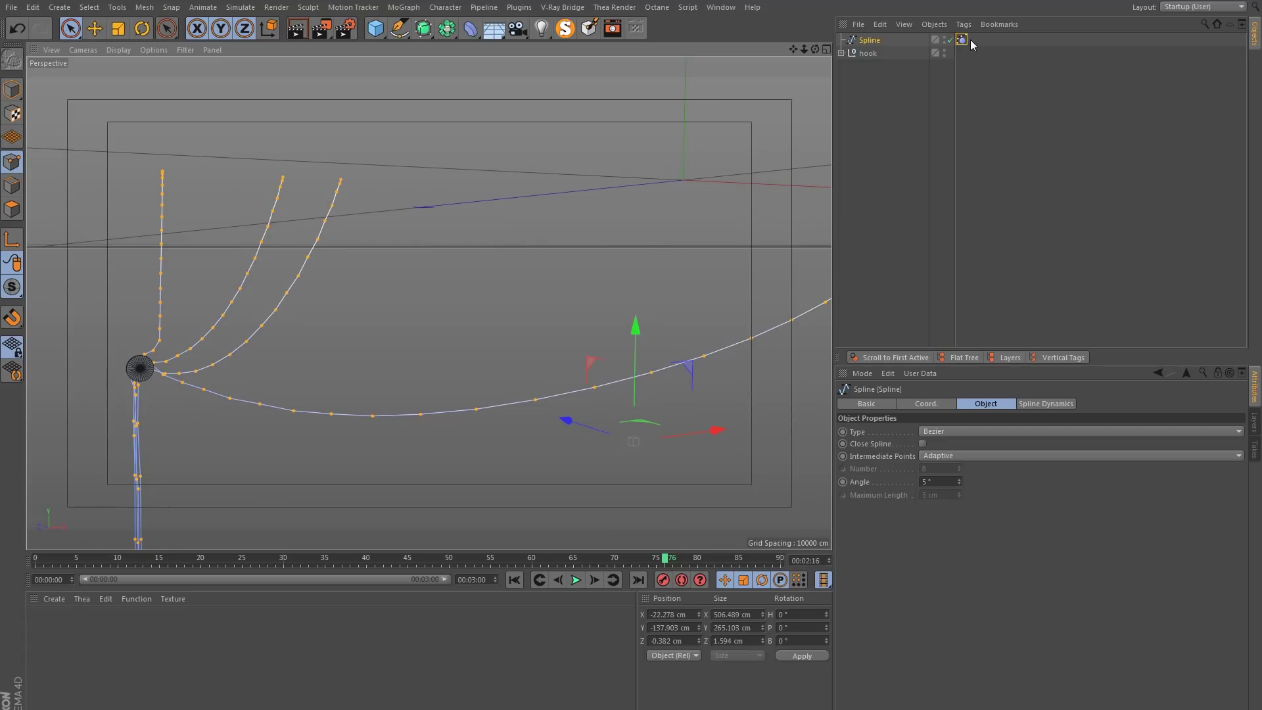
{"action": "left_click", "coordinate": [963, 40]}
{"action": "left_click_drag", "start_coordinate": [674, 560], "coordinate": [779, 560]}
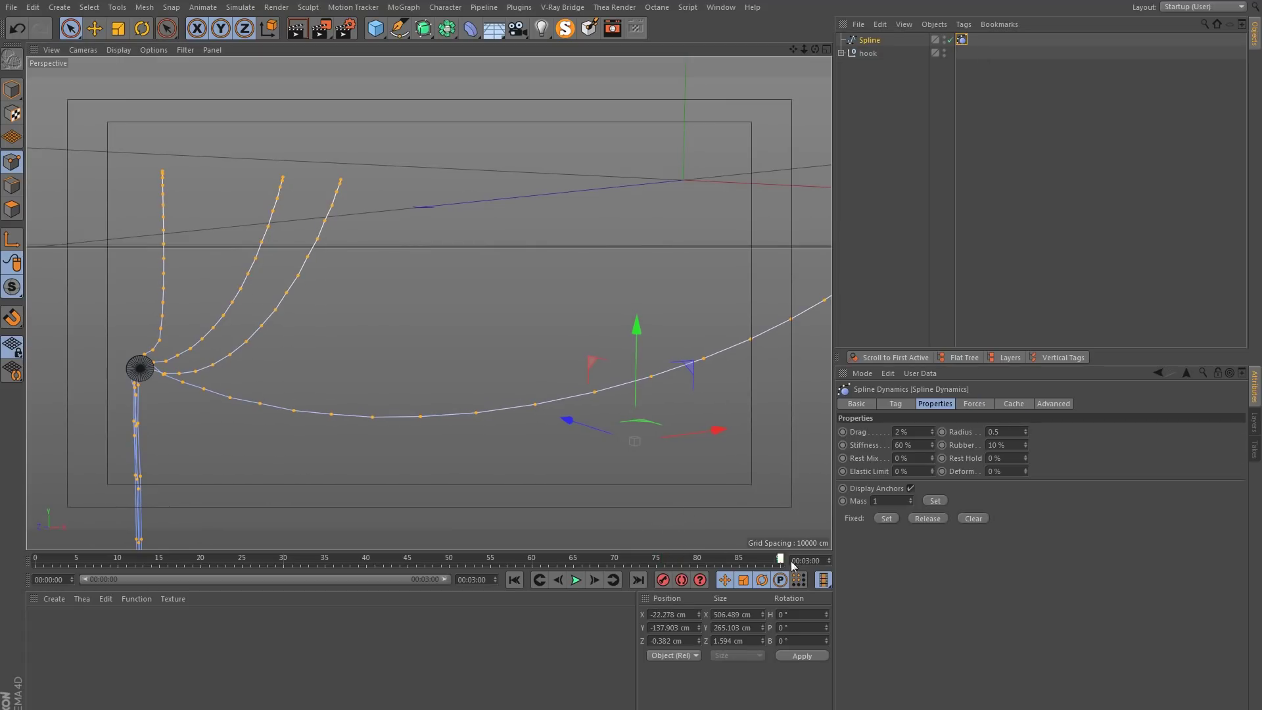
{"action": "left_click", "coordinate": [1015, 405]}
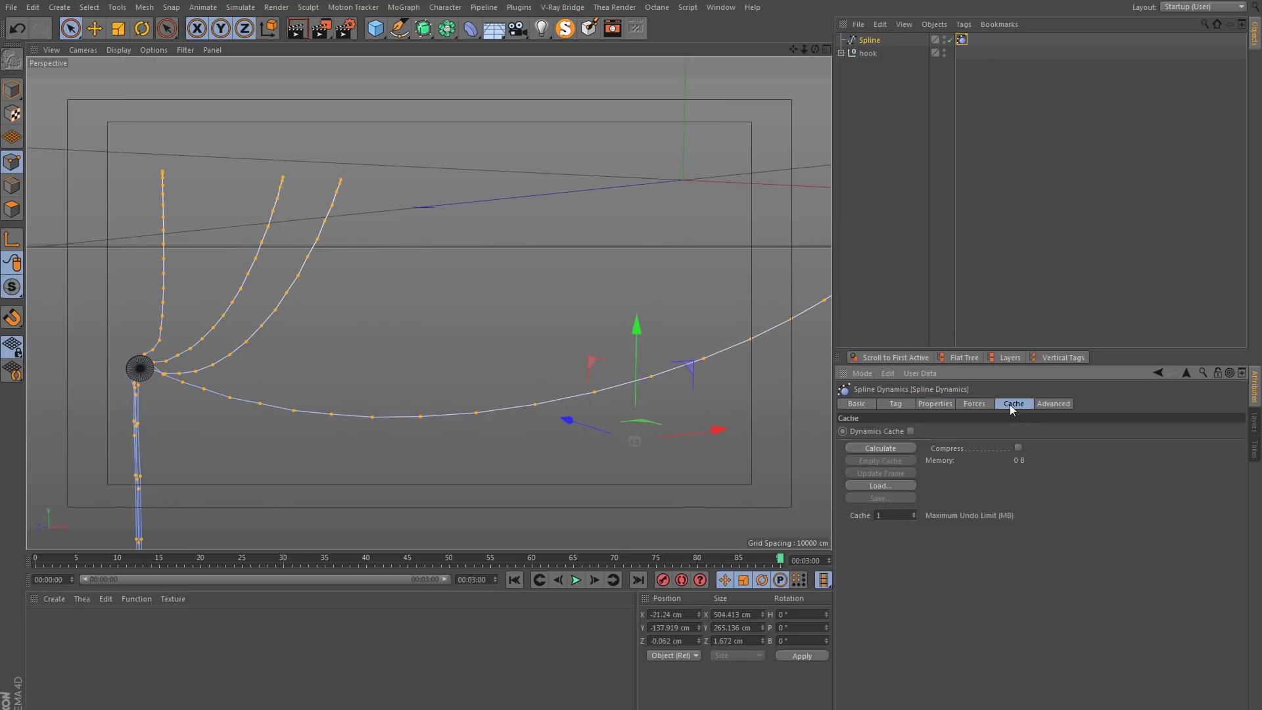
{"action": "left_click", "coordinate": [900, 449]}
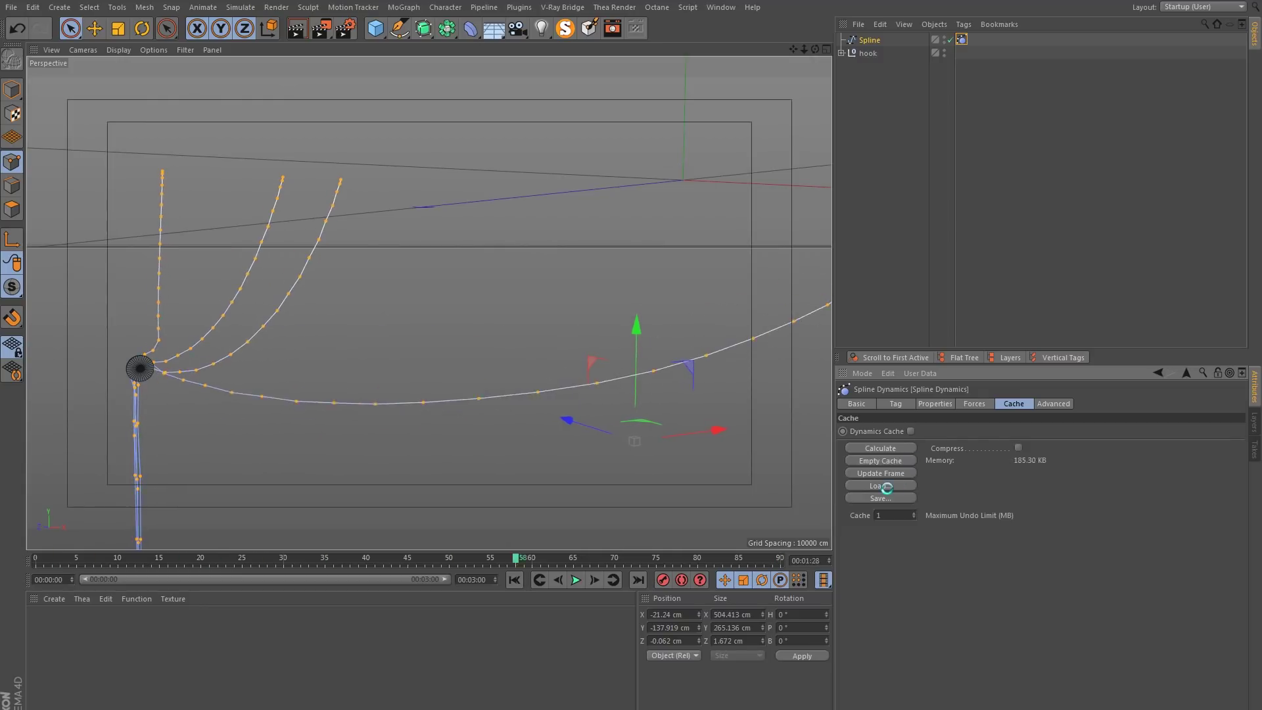
{"action": "mouse_move", "coordinate": [776, 561]}
{"action": "left_mouse_down"}
{"action": "mouse_move", "coordinate": [70, 508]}
{"action": "mouse_move", "coordinate": [481, 547]}
{"action": "mouse_move", "coordinate": [441, 560]}
{"action": "mouse_move", "coordinate": [132, 532]}
{"action": "mouse_move", "coordinate": [239, 524]}
{"action": "mouse_move", "coordinate": [195, 523]}
{"action": "mouse_move", "coordinate": [555, 561]}
{"action": "mouse_move", "coordinate": [535, 570]}
{"action": "mouse_move", "coordinate": [655, 577]}
{"action": "mouse_move", "coordinate": [783, 561]}
{"action": "left_mouse_up"}
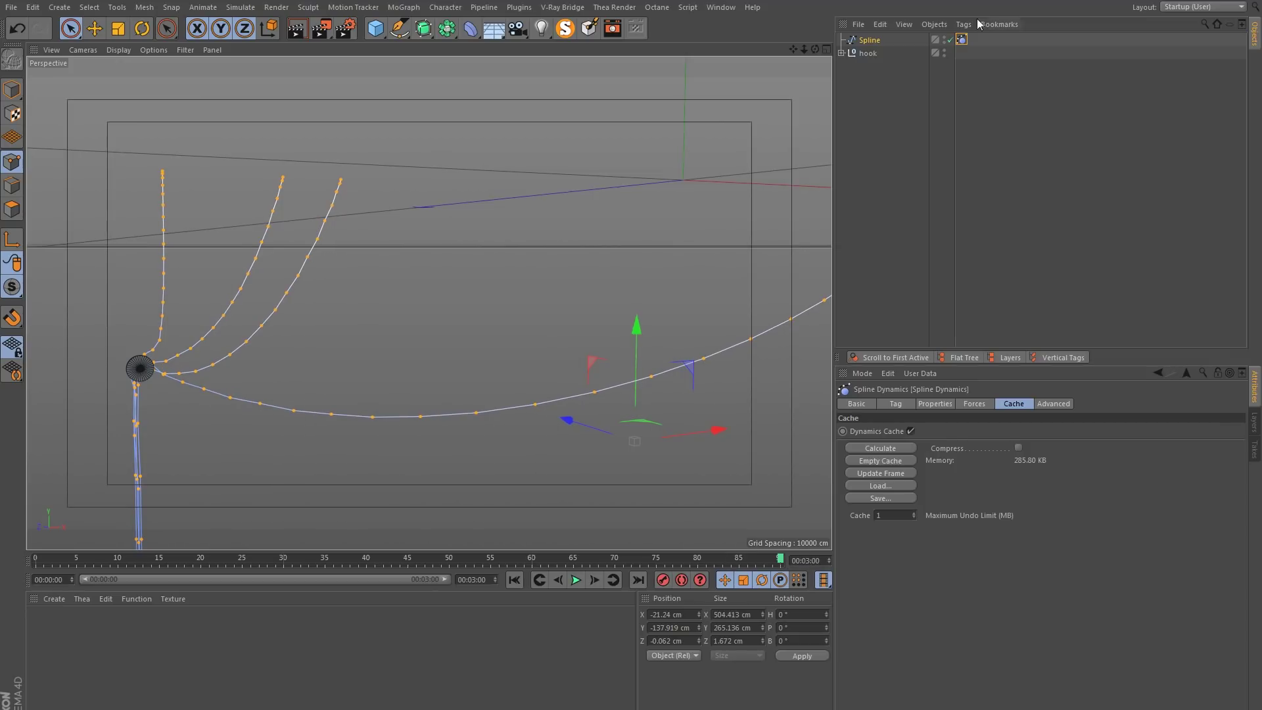
Delete the Spline Dynamics tag from the cable spline and check the cable shape along the timeline.
{"action": "left_click", "coordinate": [969, 71]}
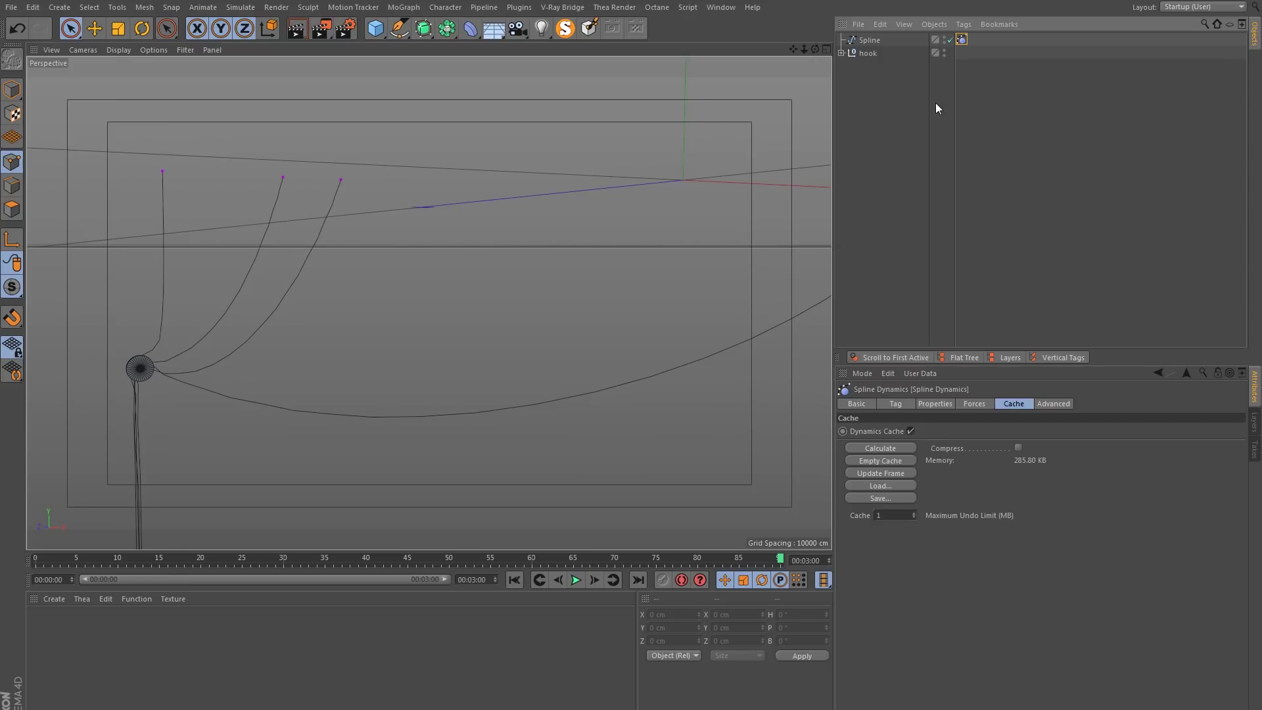
{"action": "key", "text": "Delete"}
{"action": "scroll", "coordinate": [564, 381], "scroll_direction": "down", "scroll_amount": 1}
{"action": "left_click_drag", "start_coordinate": [564, 381], "coordinate": [416, 346], "text": "alt"}
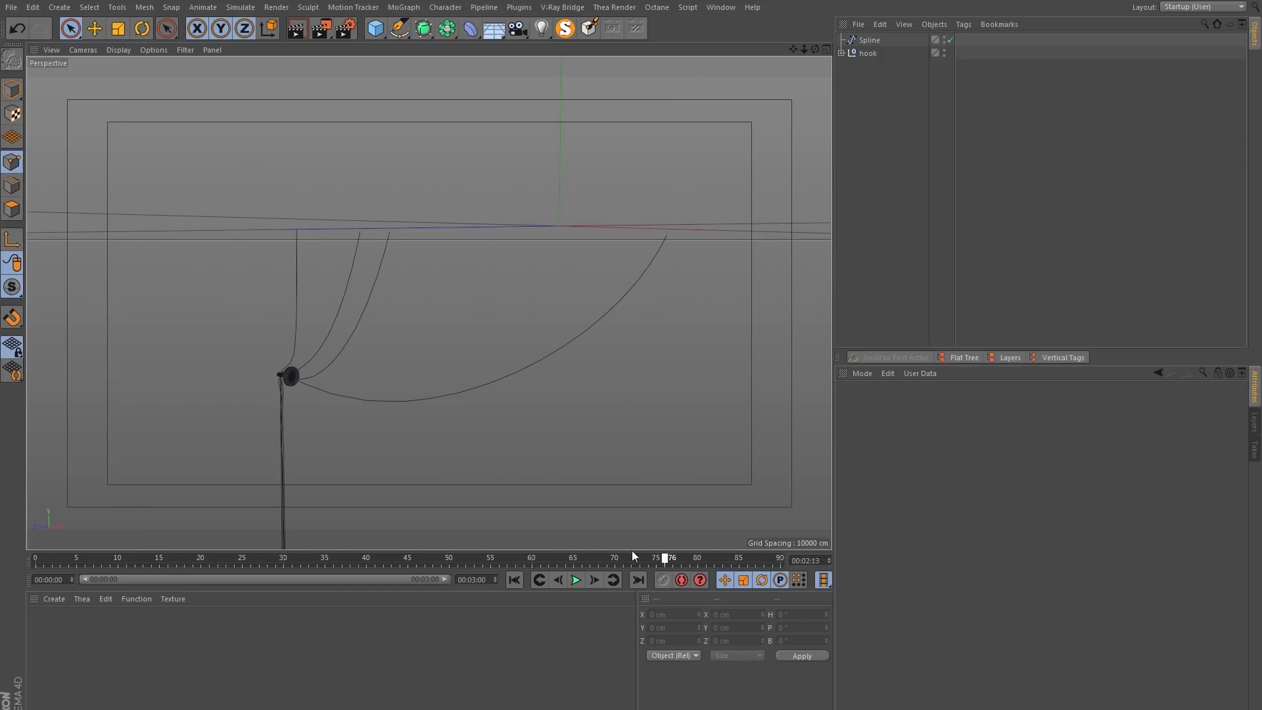
{"action": "key", "text": "F8"}
Create a circle spline with a radius of 0.5 cm as the cable profile.
{"action": "left_click_drag", "start_coordinate": [664, 463], "coordinate": [409, 121], "text": "alt"}
{"action": "left_click_drag", "start_coordinate": [399, 27], "coordinate": [546, 73]}
{"action": "left_click", "coordinate": [937, 455]}
{"action": "type", "text": "0.5"}
{"action": "key", "text": "Return"}
Add a Sweep object and nest the circle and the cable spline inside it to give the cables thickness.
{"action": "left_click_drag", "start_coordinate": [424, 27], "coordinate": [488, 97]}
{"action": "left_click", "coordinate": [869, 53]}
{"action": "left_click", "coordinate": [876, 66], "text": "shift"}
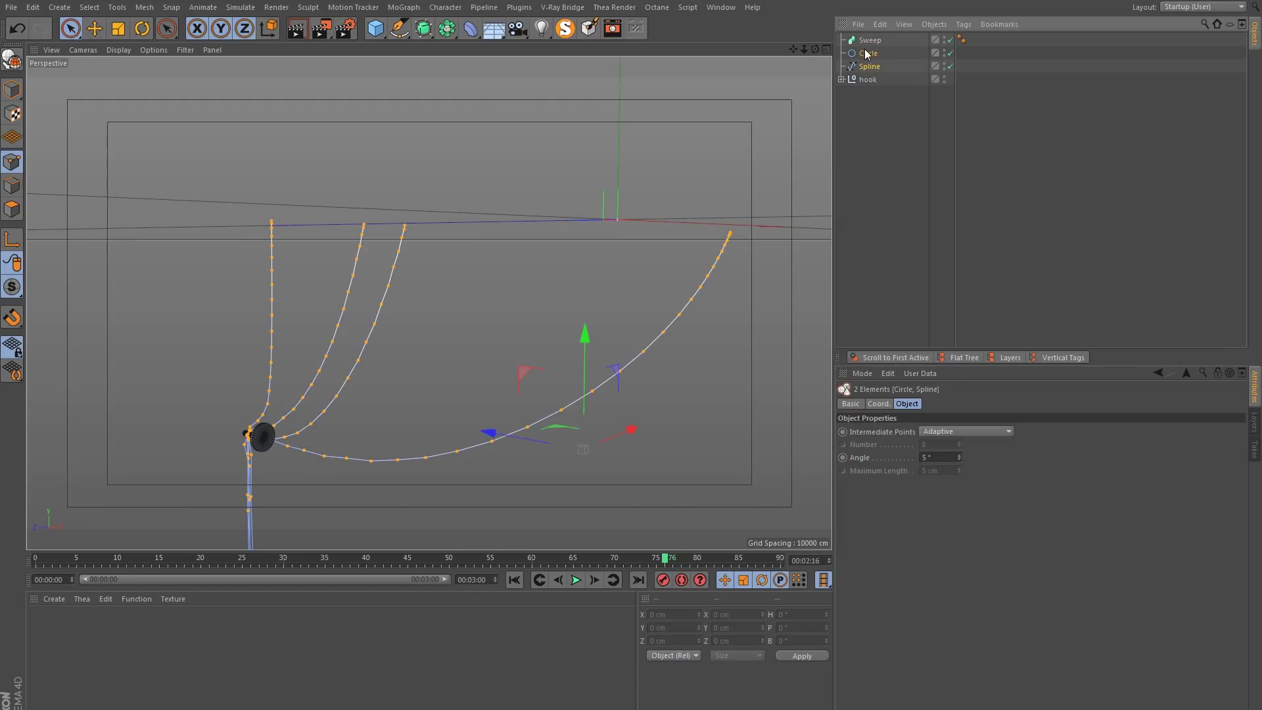
{"action": "left_click_drag", "start_coordinate": [868, 55], "coordinate": [868, 44]}
{"action": "left_click", "coordinate": [868, 41]}
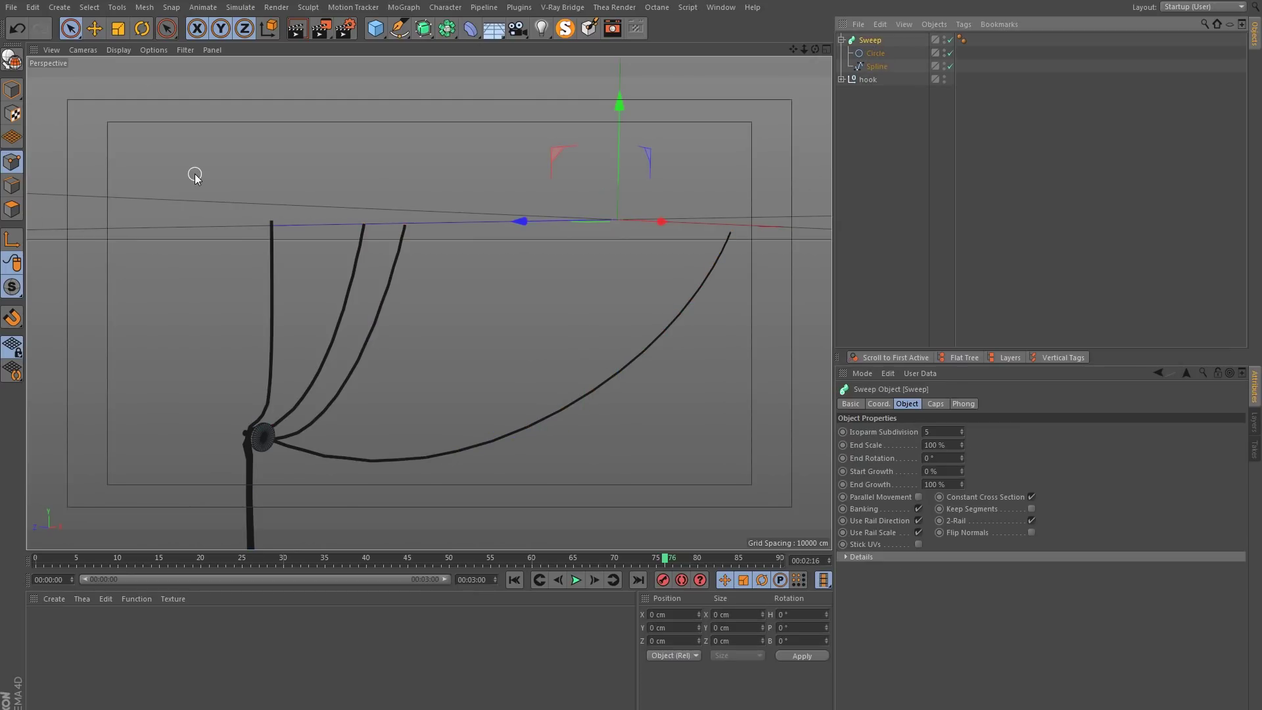
Create a material for the cables and set its color to a dark grey with V at 40%.
{"action": "left_click_drag", "start_coordinate": [81, 442], "coordinate": [259, 424], "text": "alt"}
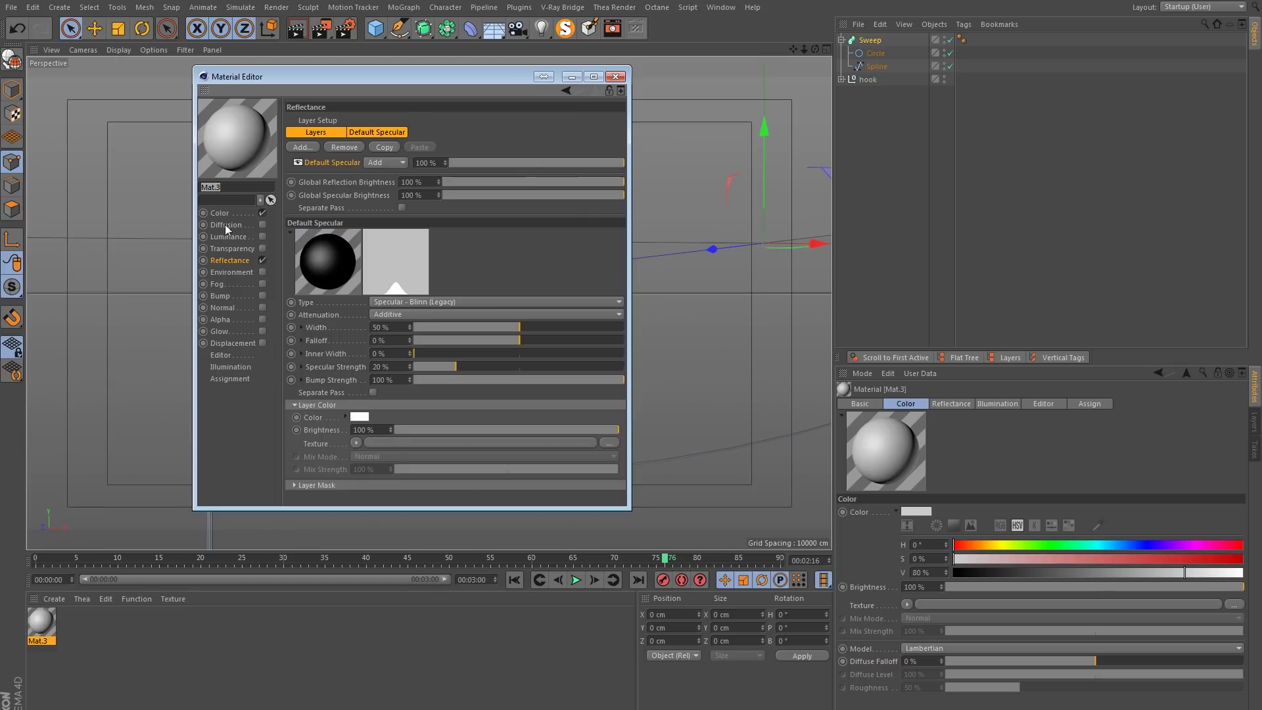
{"action": "left_click", "coordinate": [221, 213]}
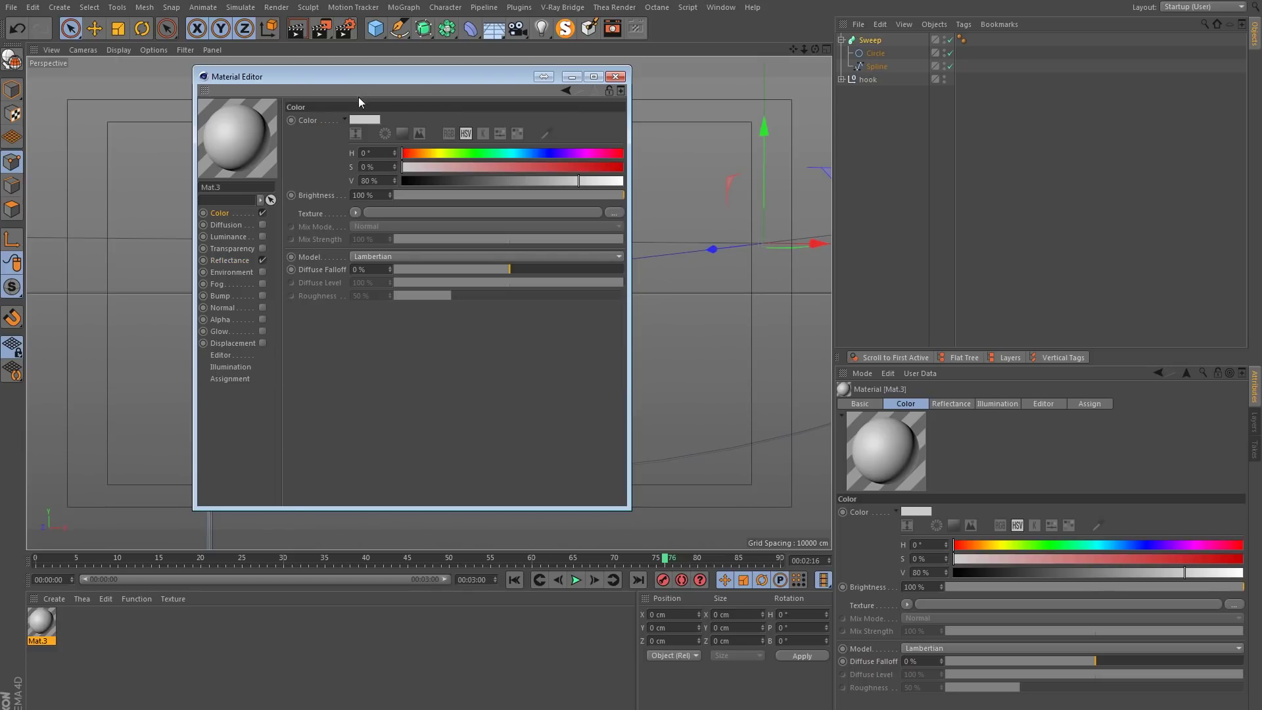
{"action": "left_click", "coordinate": [371, 121]}
{"action": "left_click_drag", "start_coordinate": [440, 144], "coordinate": [380, 151]}
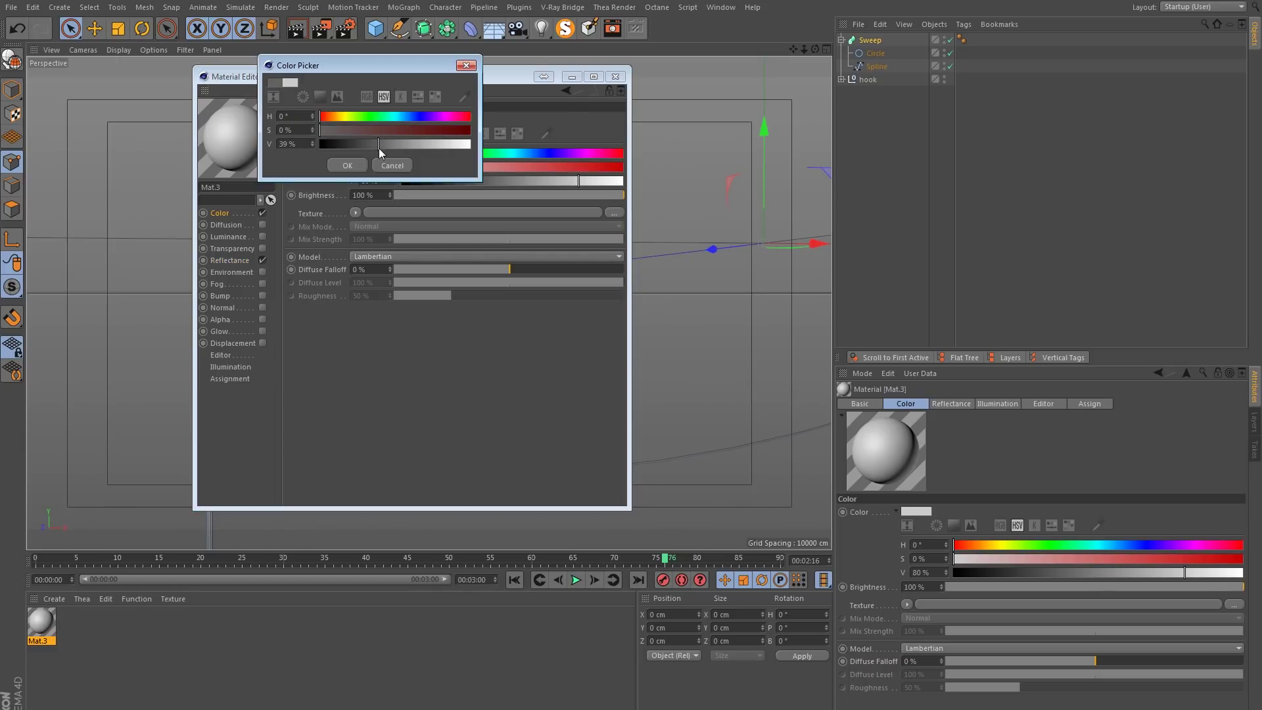
{"action": "left_click", "coordinate": [348, 165]}
Add a Reflection (Legacy) layer to the material's reflectance and set its blending mode to Add.
{"action": "left_click", "coordinate": [238, 260]}
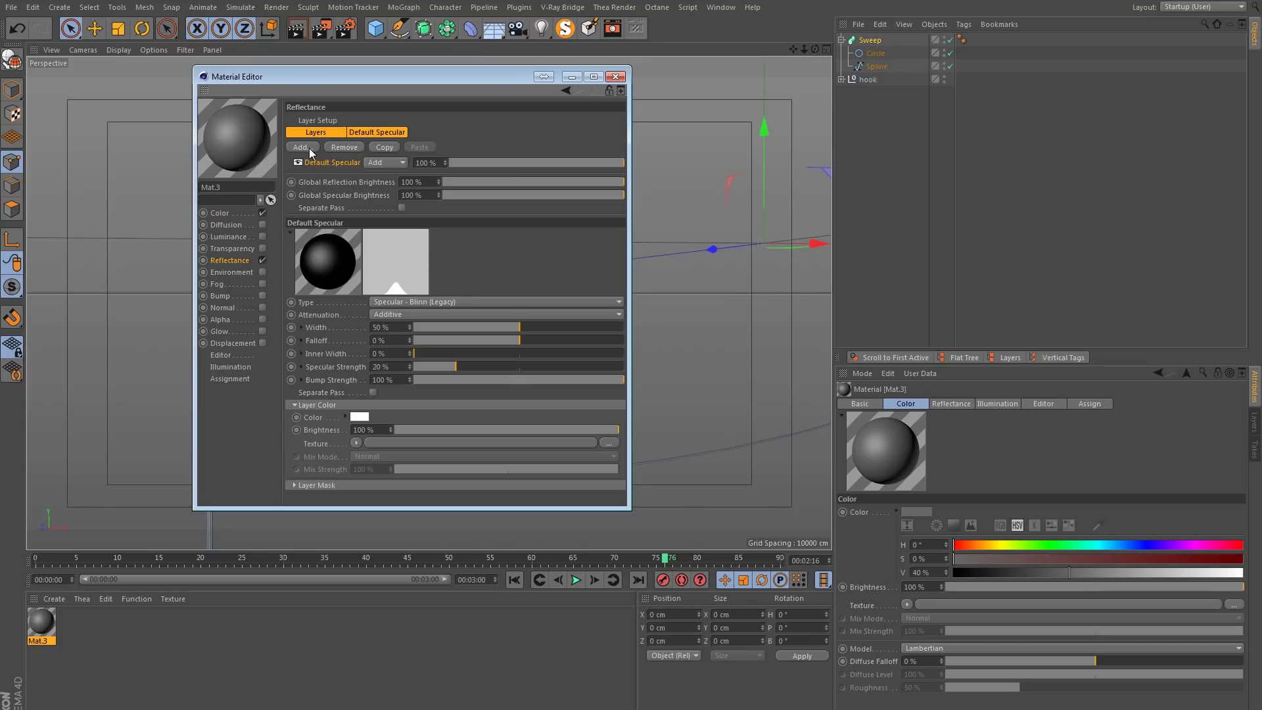
{"action": "left_click", "coordinate": [311, 151]}
{"action": "left_click", "coordinate": [362, 272]}
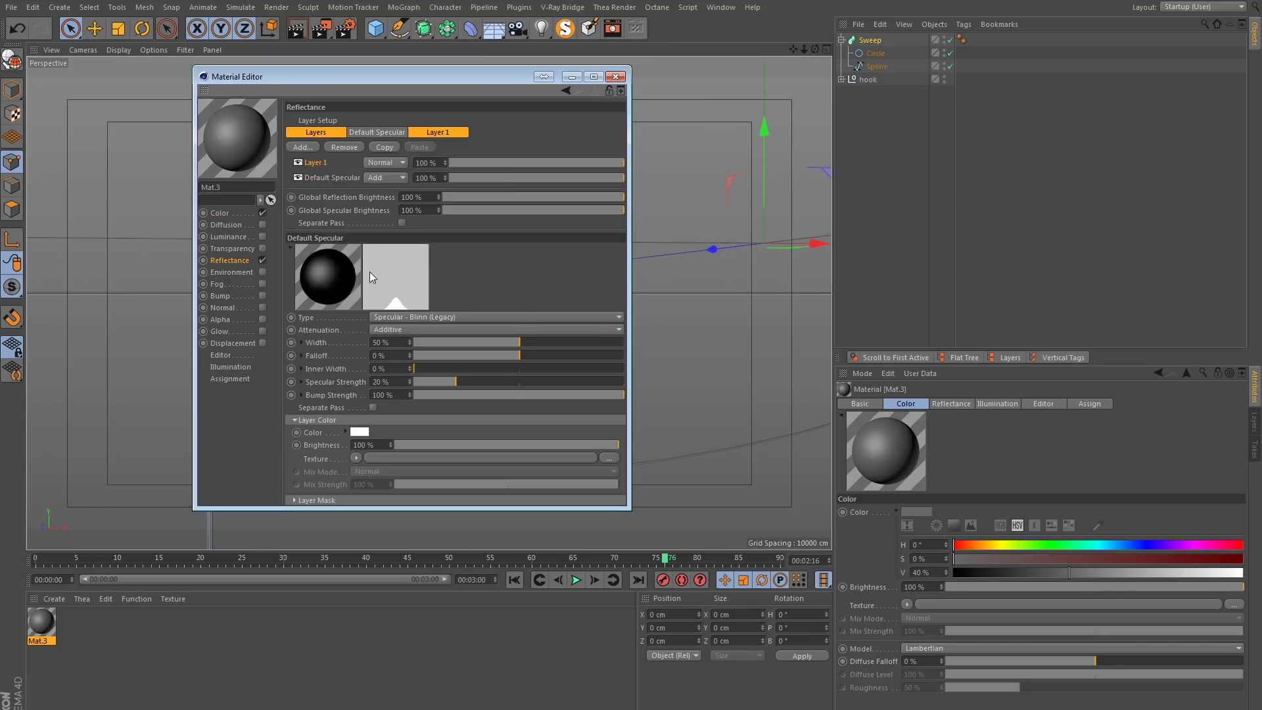
{"action": "left_click", "coordinate": [386, 191]}
Set Layer 1's attenuation to Additive, its specular strength to 0% and its reflection strength to 40%.
{"action": "left_click", "coordinate": [421, 329]}
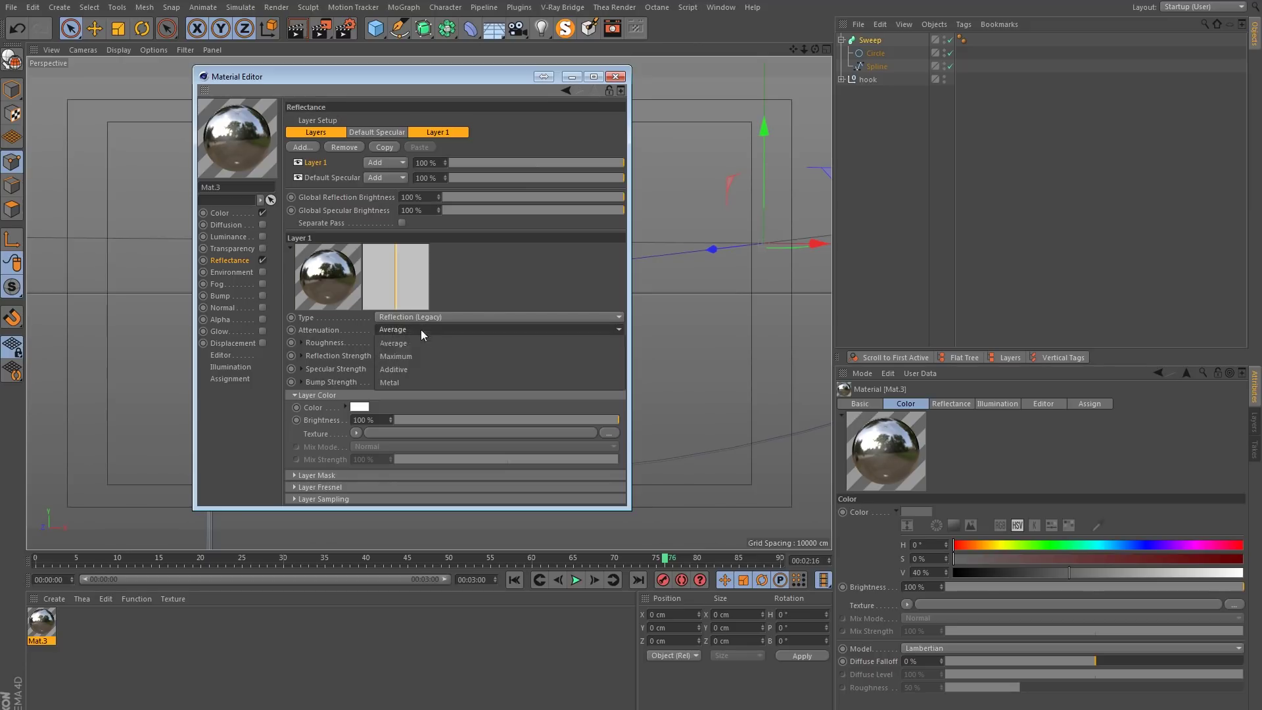
{"action": "left_click", "coordinate": [404, 368]}
{"action": "left_click_drag", "start_coordinate": [443, 366], "coordinate": [419, 368]}
{"action": "left_click", "coordinate": [489, 355]}
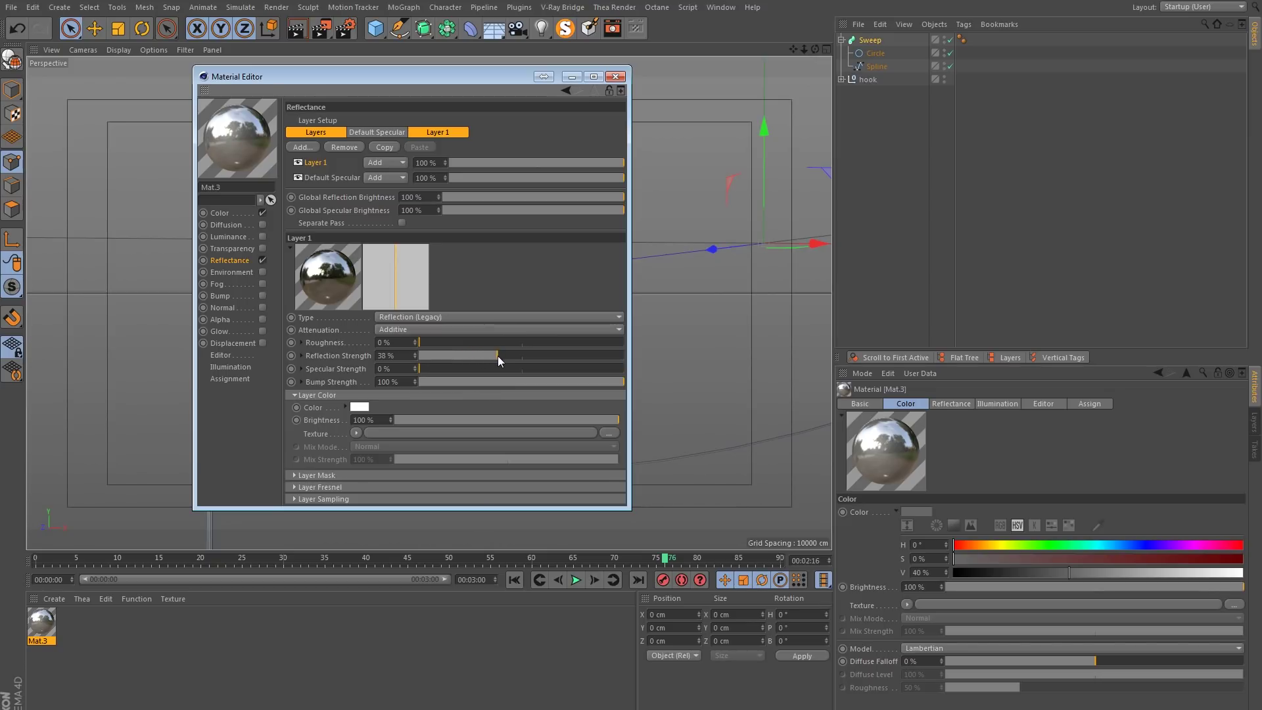
Close the material's settings and assign the new material to the Sweep object.
{"action": "left_click", "coordinate": [614, 76]}
{"action": "left_click_drag", "start_coordinate": [42, 623], "coordinate": [865, 38]}
{"action": "scroll", "coordinate": [227, 408], "scroll_direction": "up", "scroll_amount": 6}
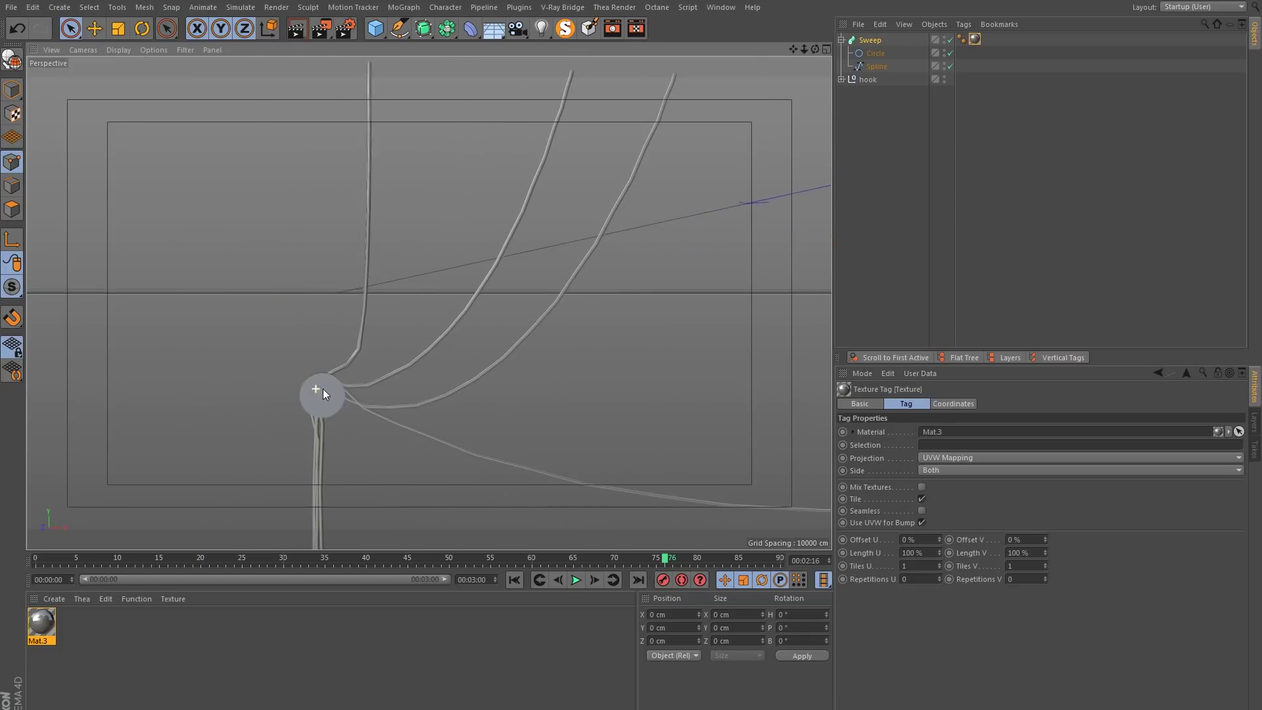
Duplicate the cable material and raise Layer 1's reflection strength to 100% in the copy.
{"action": "left_click_drag", "start_coordinate": [41, 623], "coordinate": [73, 623], "text": "ctrl"}
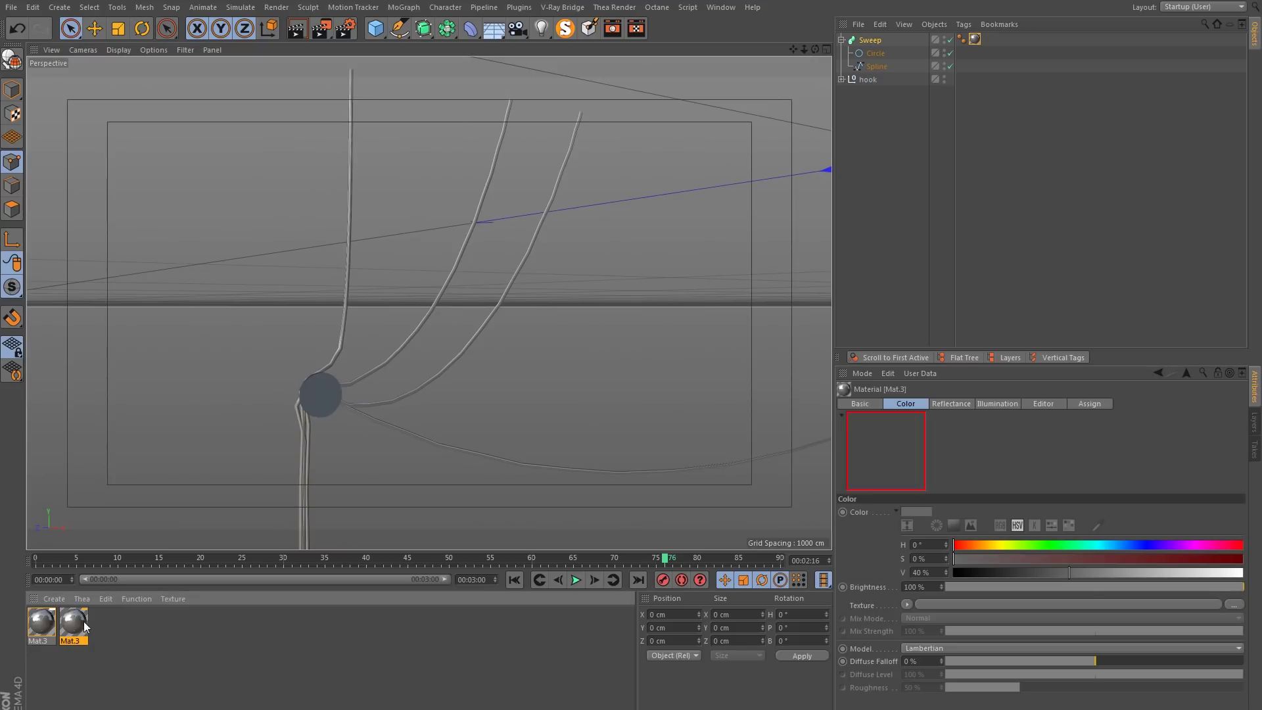
{"action": "double_click", "coordinate": [73, 624]}
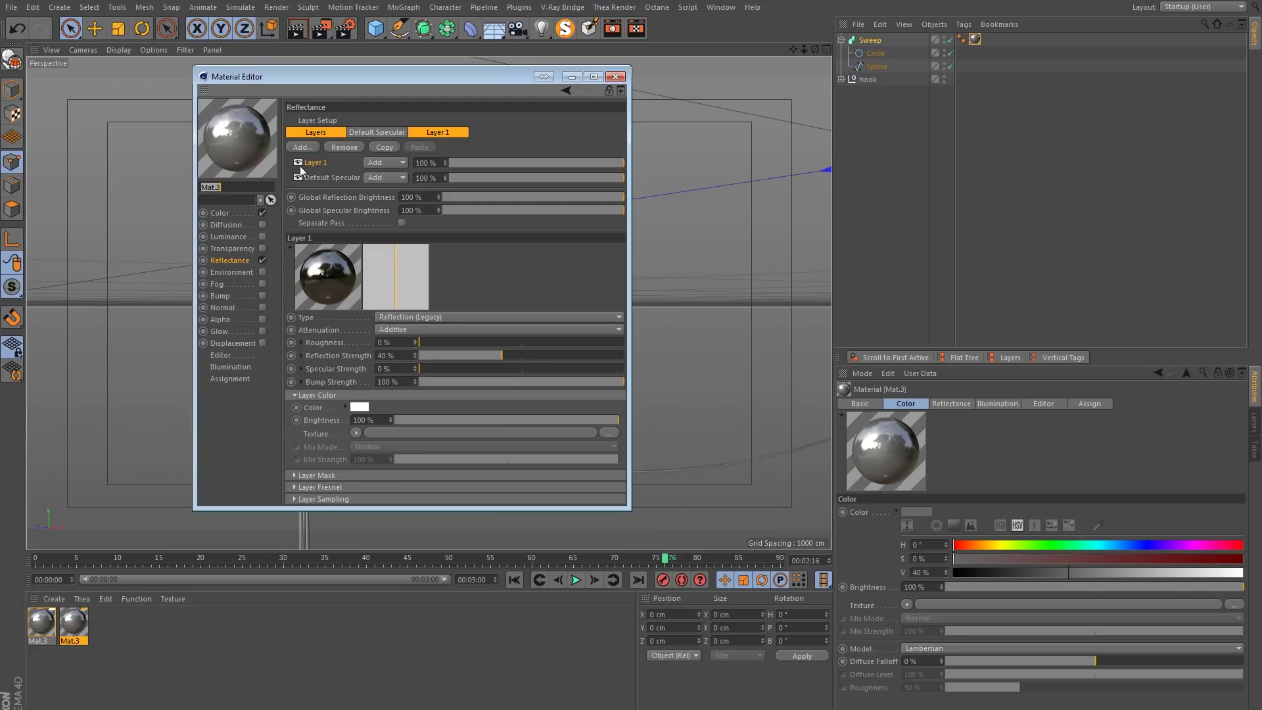
{"action": "left_click_drag", "start_coordinate": [471, 351], "coordinate": [595, 358]}
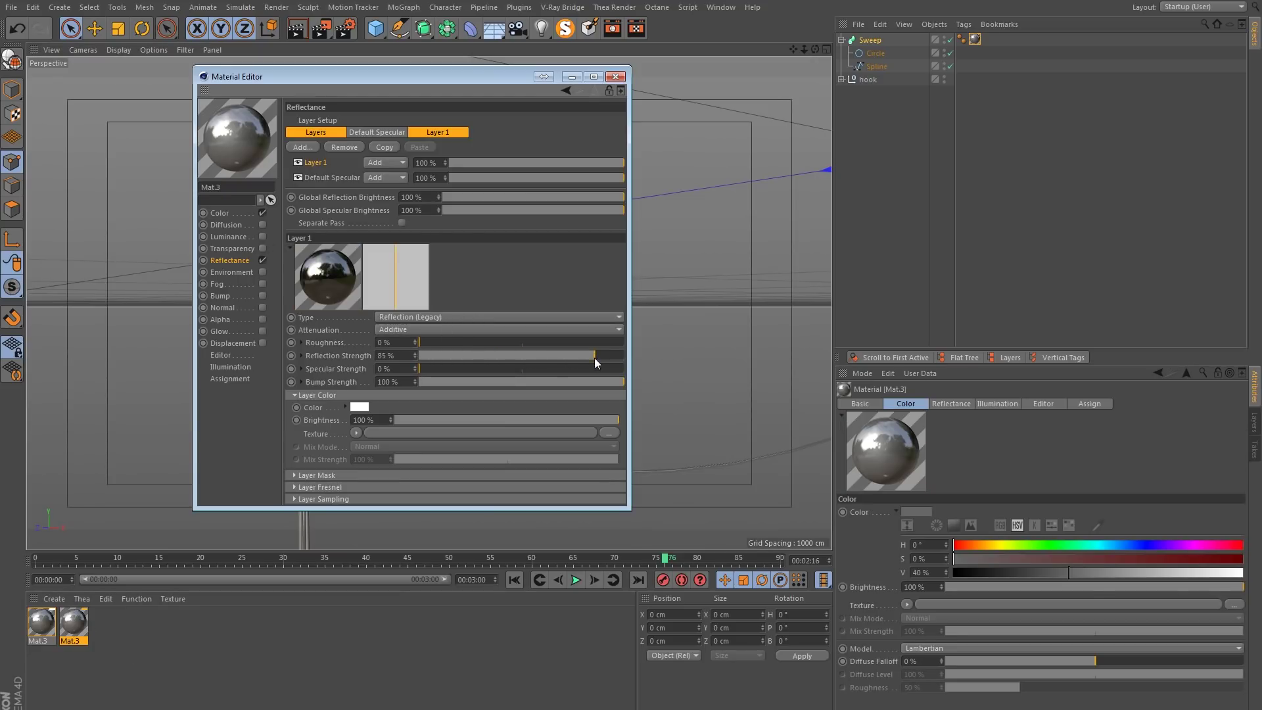
Set the copy's Default Specular layer to 35% width, 100% specular strength and -17% falloff.
{"action": "left_click", "coordinate": [329, 177]}
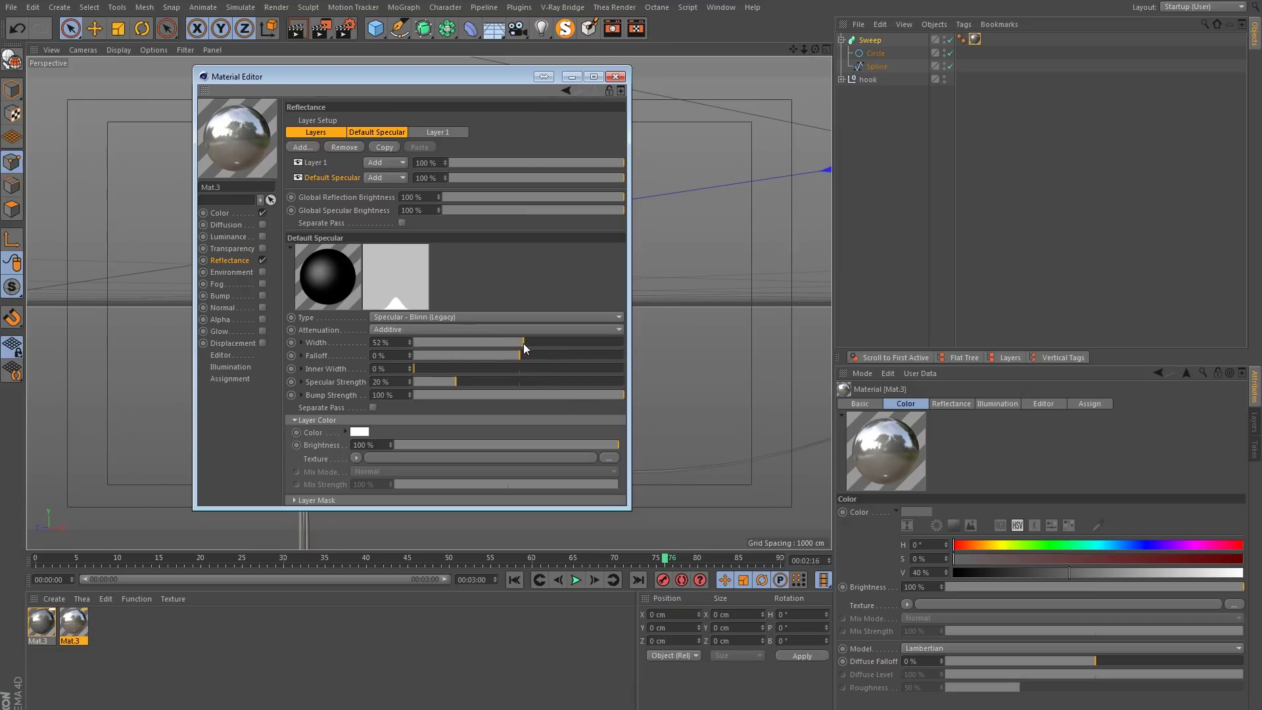
{"action": "left_click_drag", "start_coordinate": [515, 347], "coordinate": [488, 342]}
{"action": "left_click_drag", "start_coordinate": [434, 382], "coordinate": [639, 392]}
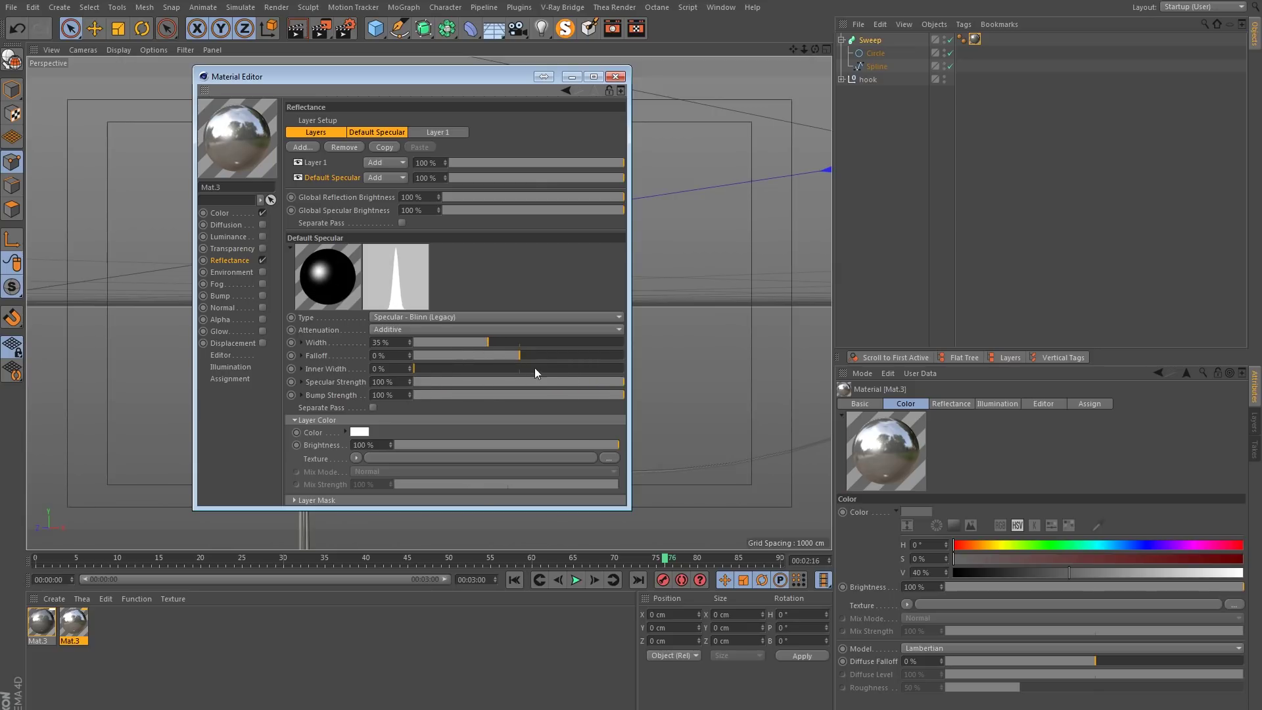
{"action": "left_click_drag", "start_coordinate": [522, 355], "coordinate": [502, 355]}
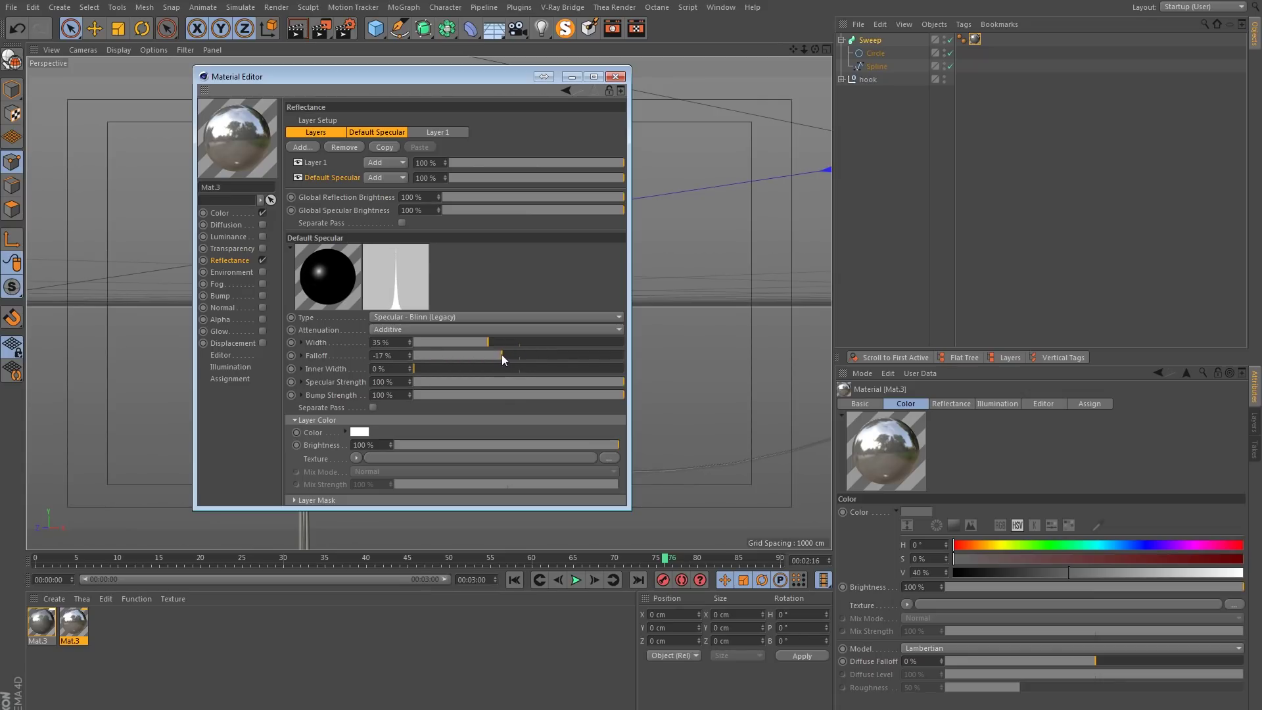
Set the copy's Layer 1 roughness to 10% and darken its color to V 23%.
{"action": "left_click", "coordinate": [318, 164]}
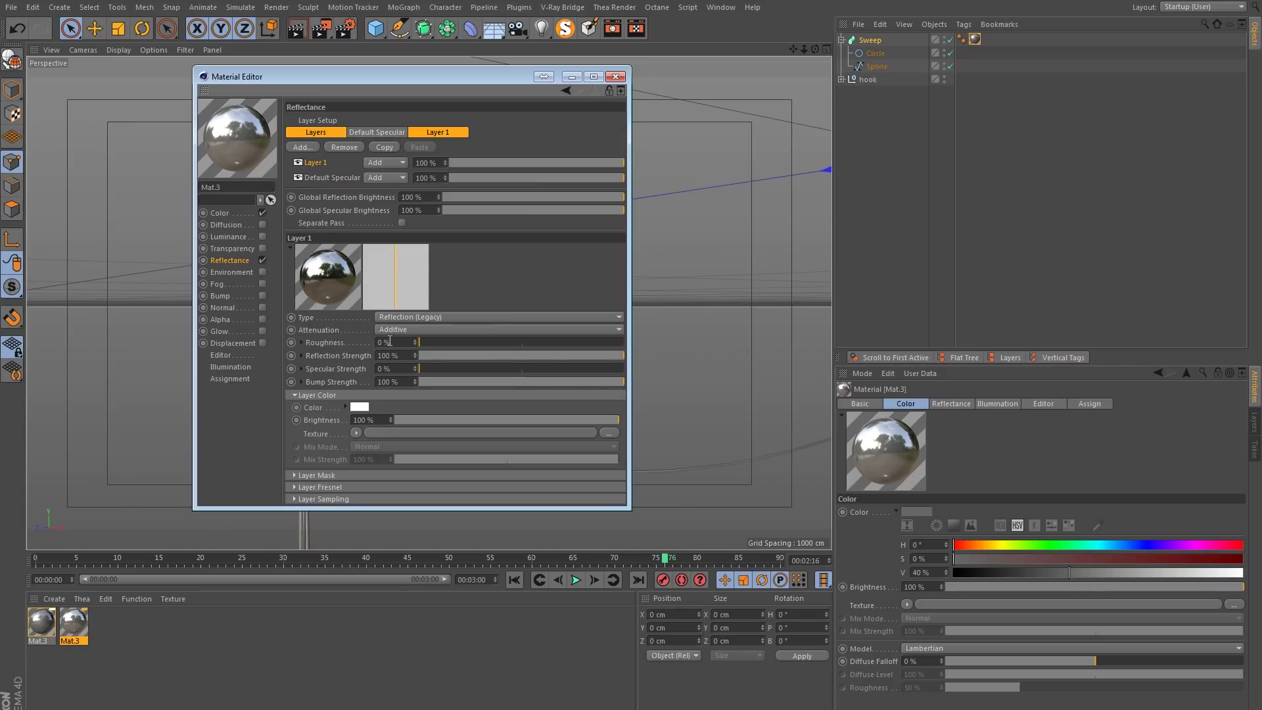
{"action": "type", "text": "10"}
{"action": "key", "text": "Return"}
{"action": "left_click", "coordinate": [251, 214]}
{"action": "left_click", "coordinate": [367, 121]}
{"action": "left_click", "coordinate": [351, 149]}
{"action": "left_click", "coordinate": [344, 169]}
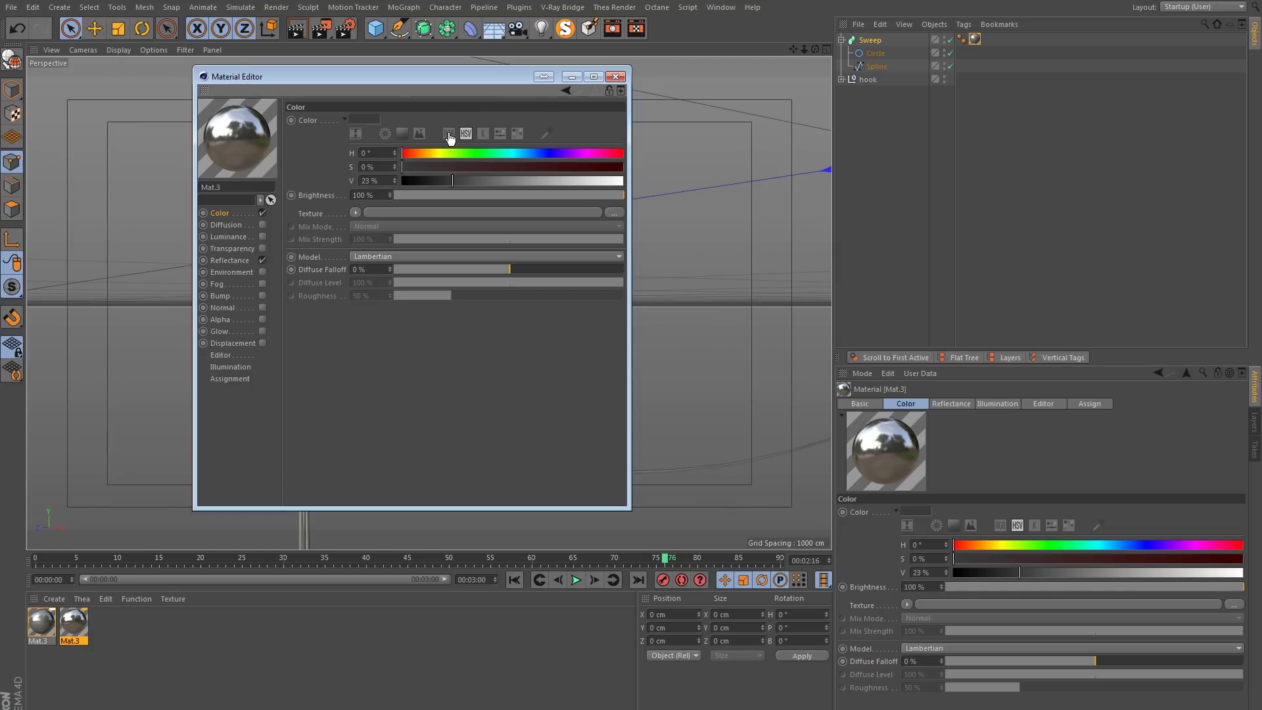
Apply the duplicated reflective material to the cables beside the hook and inspect the result from several angles.
{"action": "left_click", "coordinate": [616, 77]}
{"action": "left_click_drag", "start_coordinate": [72, 621], "coordinate": [364, 369]}
{"action": "left_click_drag", "start_coordinate": [291, 400], "coordinate": [215, 420], "text": "alt"}
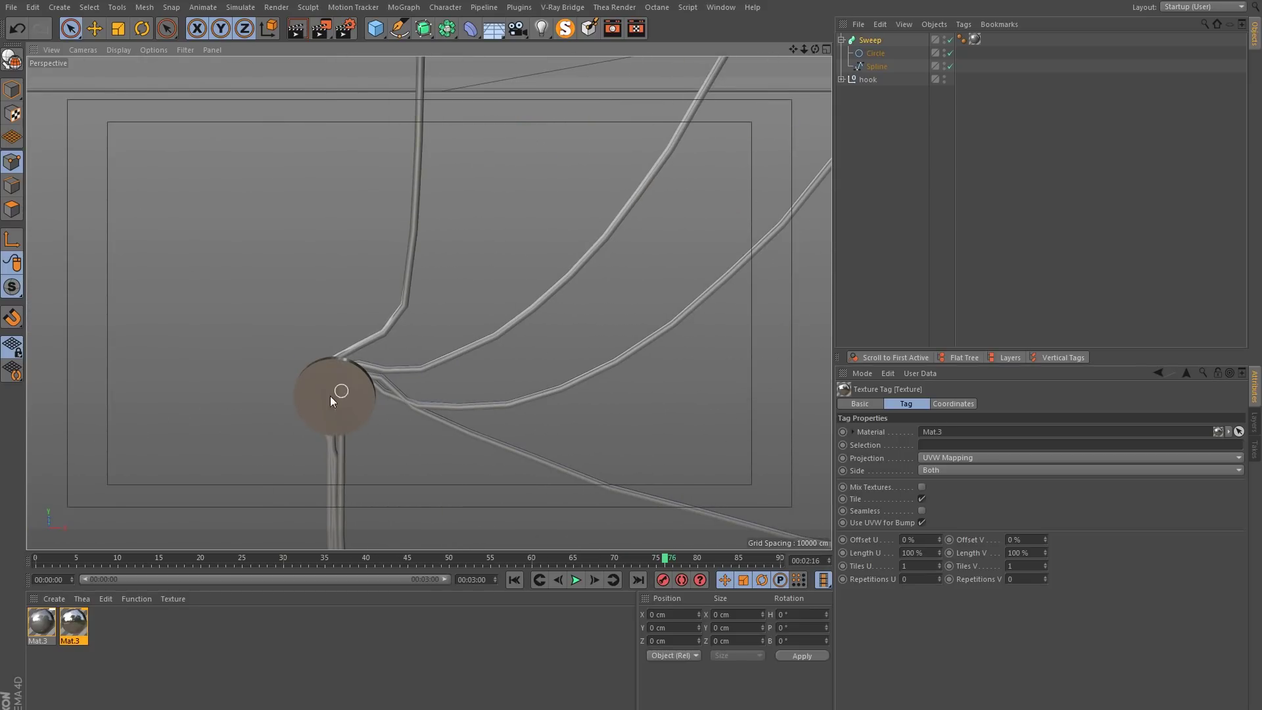
{"action": "right_click_drag", "start_coordinate": [330, 395], "coordinate": [275, 393], "text": "alt"}
{"action": "left_click_drag", "start_coordinate": [275, 394], "coordinate": [271, 421], "text": "alt"}
{"action": "left_click_drag", "start_coordinate": [333, 370], "coordinate": [425, 333], "text": "alt"}
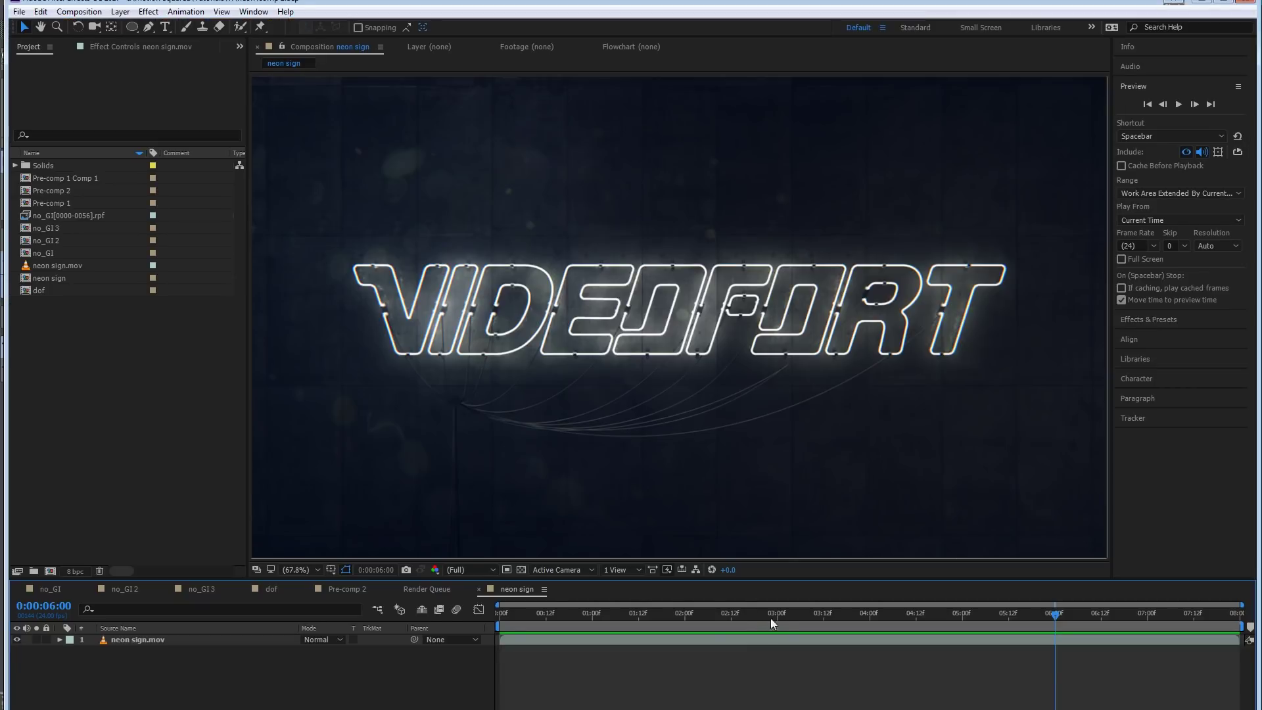
Switch to After Effects and scrub through the neon sign composition to review the finished look.
{"action": "mouse_move", "coordinate": [648, 614]}
{"action": "left_mouse_down"}
{"action": "mouse_move", "coordinate": [633, 620]}
{"action": "mouse_move", "coordinate": [661, 618]}
{"action": "left_mouse_up"}
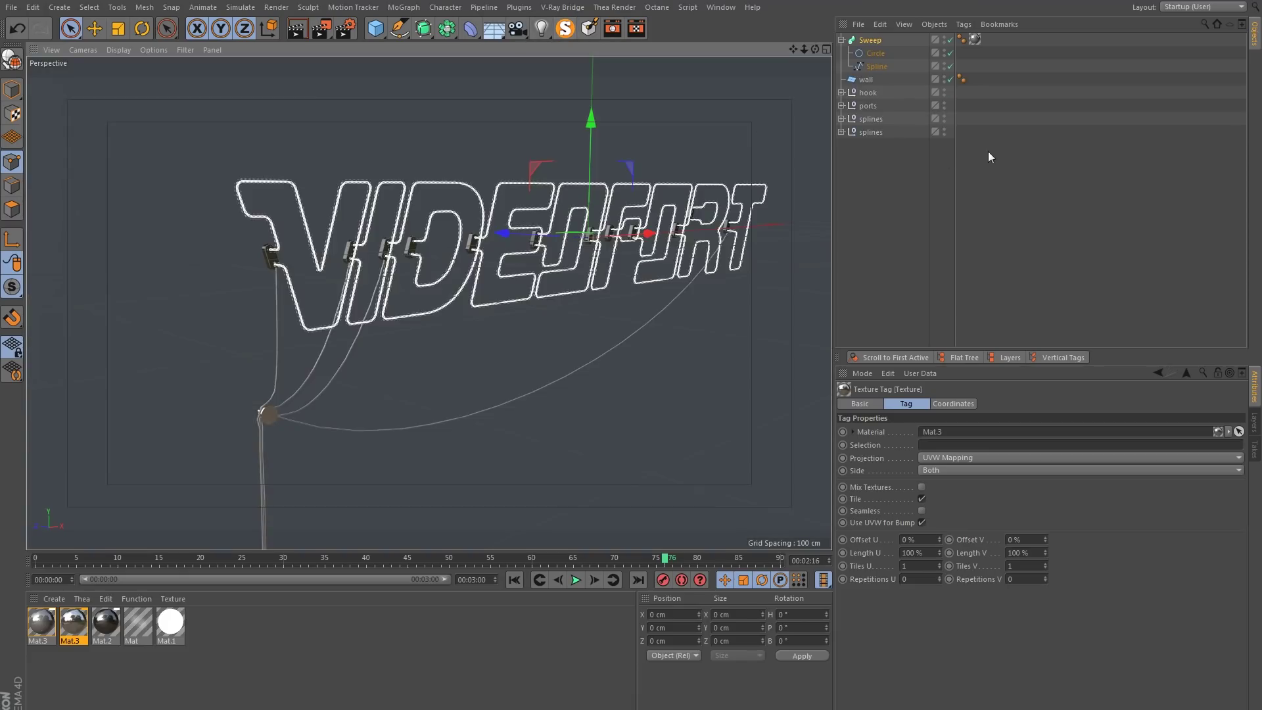
In the full sign scene in Cinema 4D, collapse the Sweep object and rename it as cable.
{"action": "left_click", "coordinate": [842, 40]}
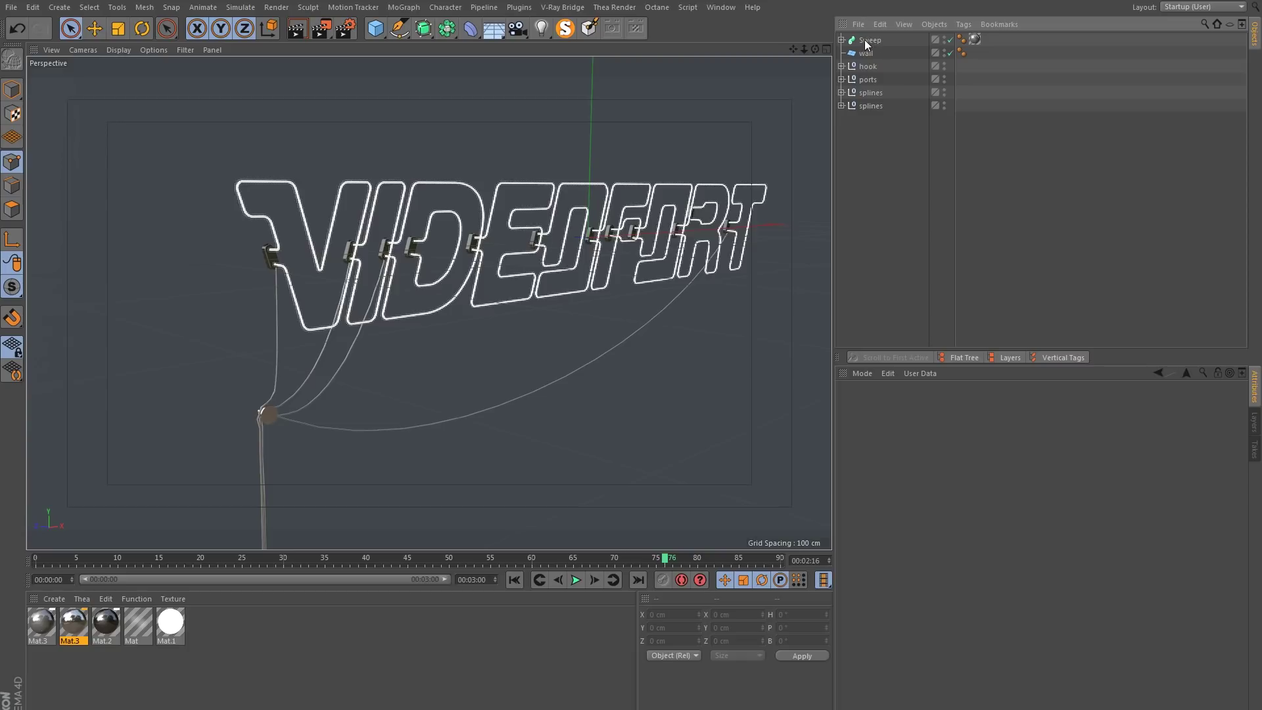
{"action": "double_click", "coordinate": [870, 40]}
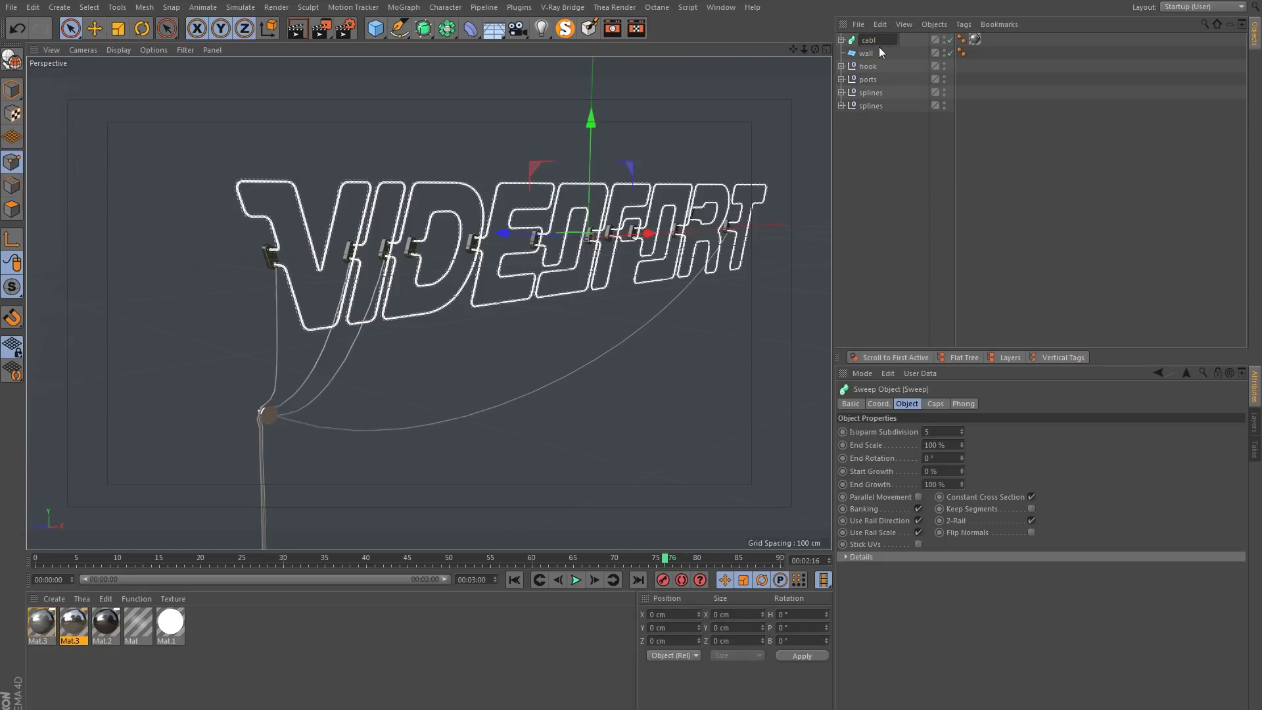
{"action": "key", "text": "Return"}
{"action": "left_click", "coordinate": [912, 183]}
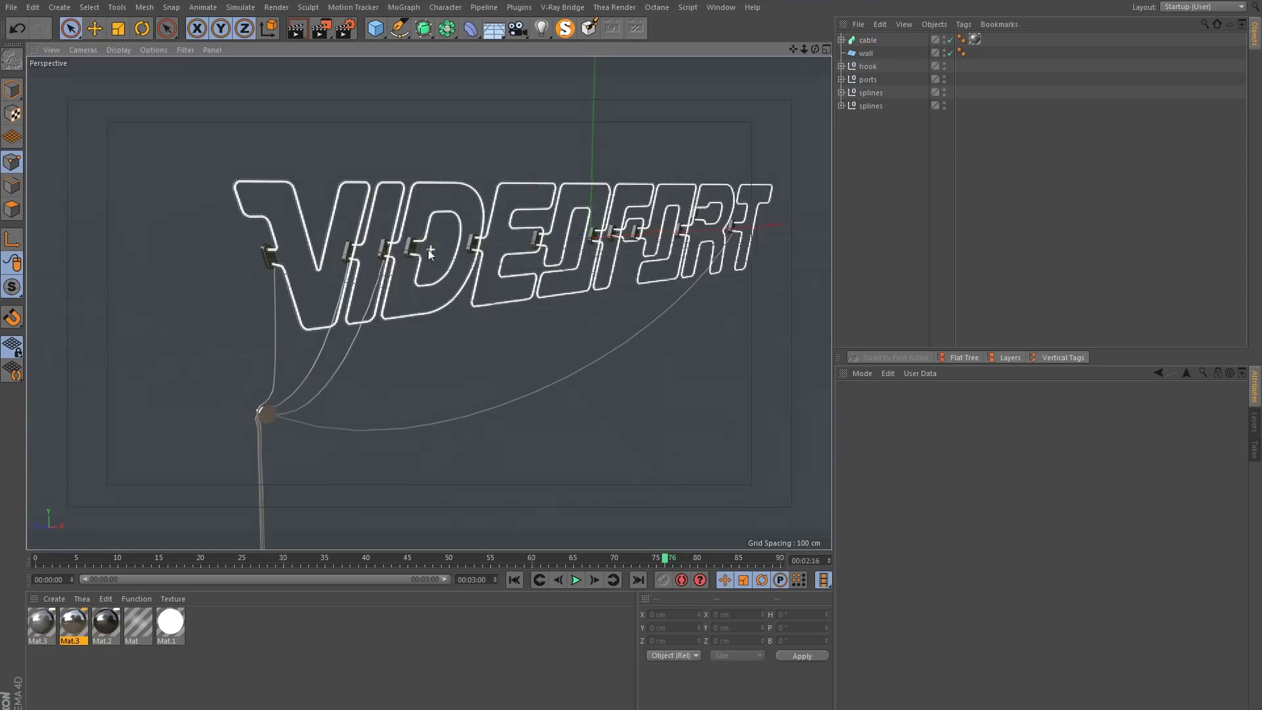
Examine the neon letters up close, expand the last splines group and select the texture tag on Sweep.1.
{"action": "left_click_drag", "start_coordinate": [369, 246], "coordinate": [306, 190], "text": "alt"}
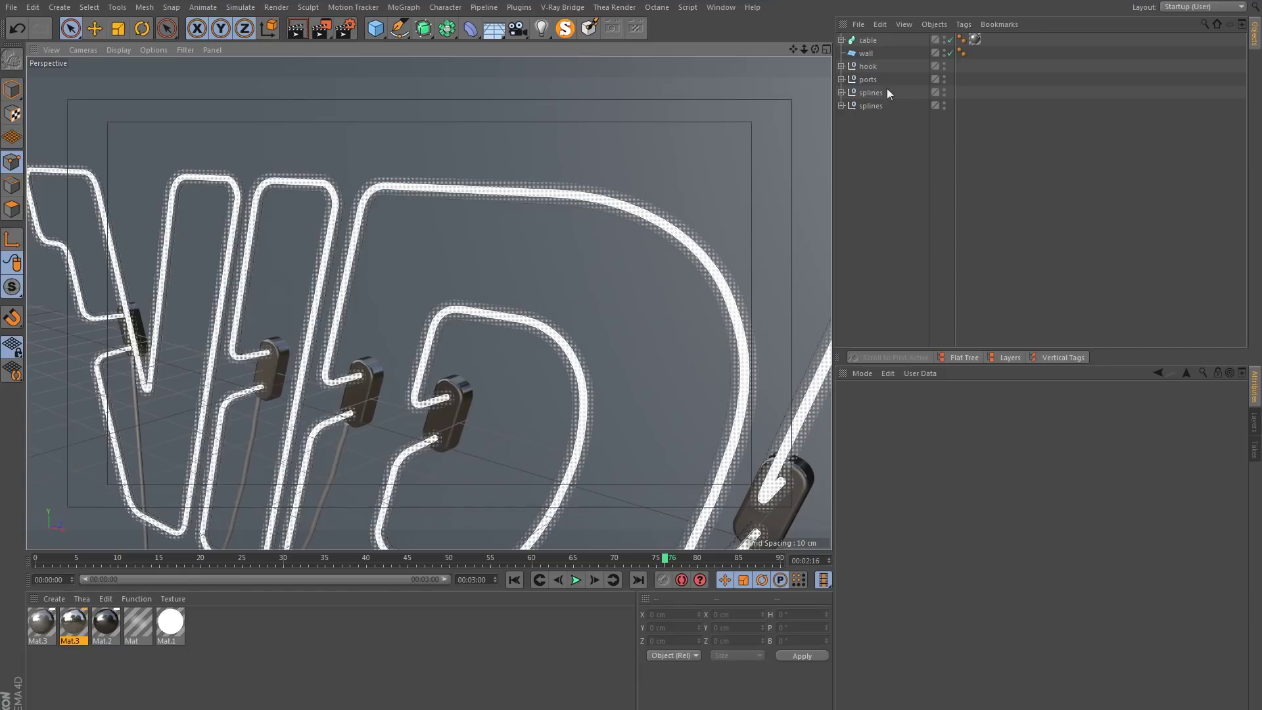
{"action": "left_click", "coordinate": [841, 65]}
{"action": "left_click", "coordinate": [841, 66]}
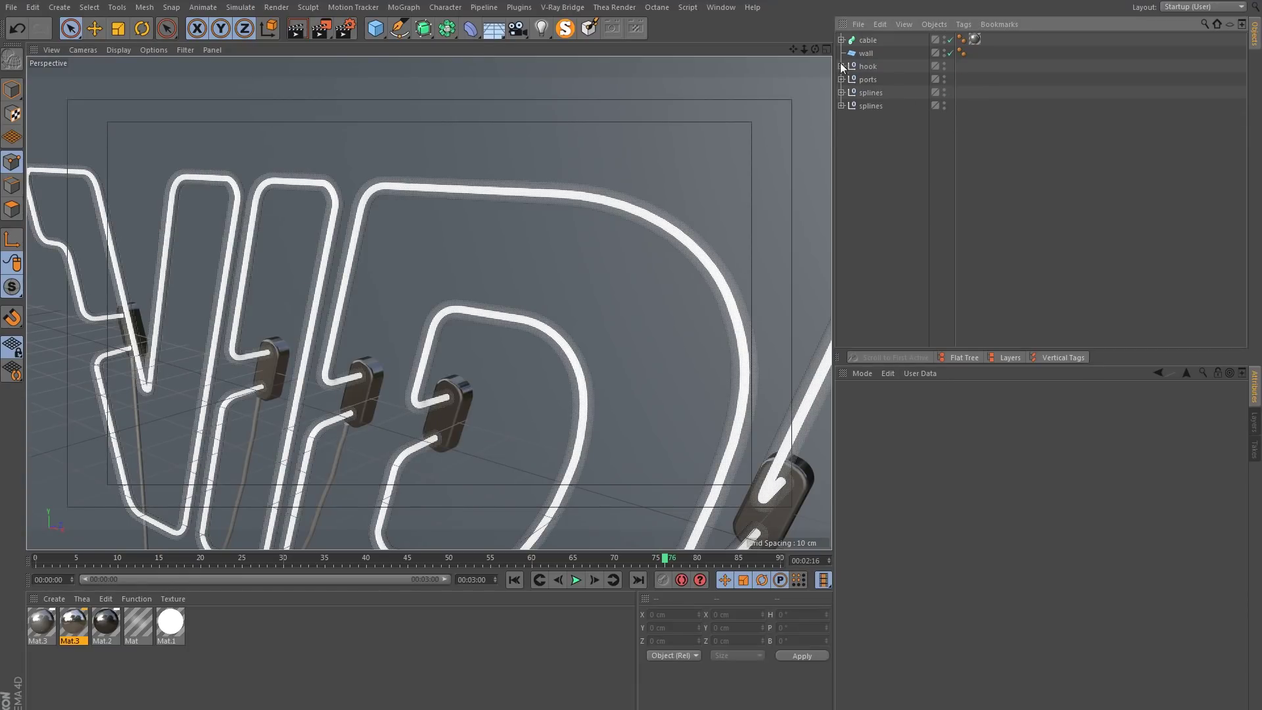
{"action": "left_click", "coordinate": [862, 94]}
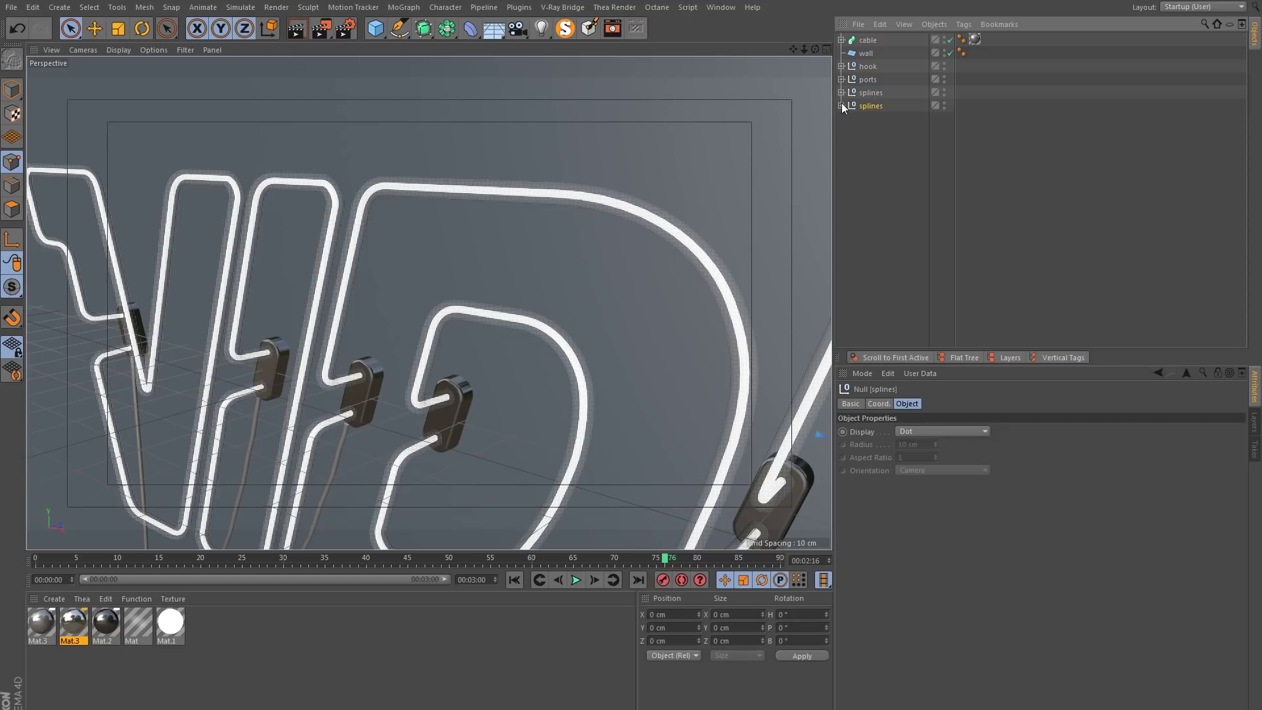
{"action": "left_click", "coordinate": [842, 106]}
{"action": "left_click", "coordinate": [975, 118]}
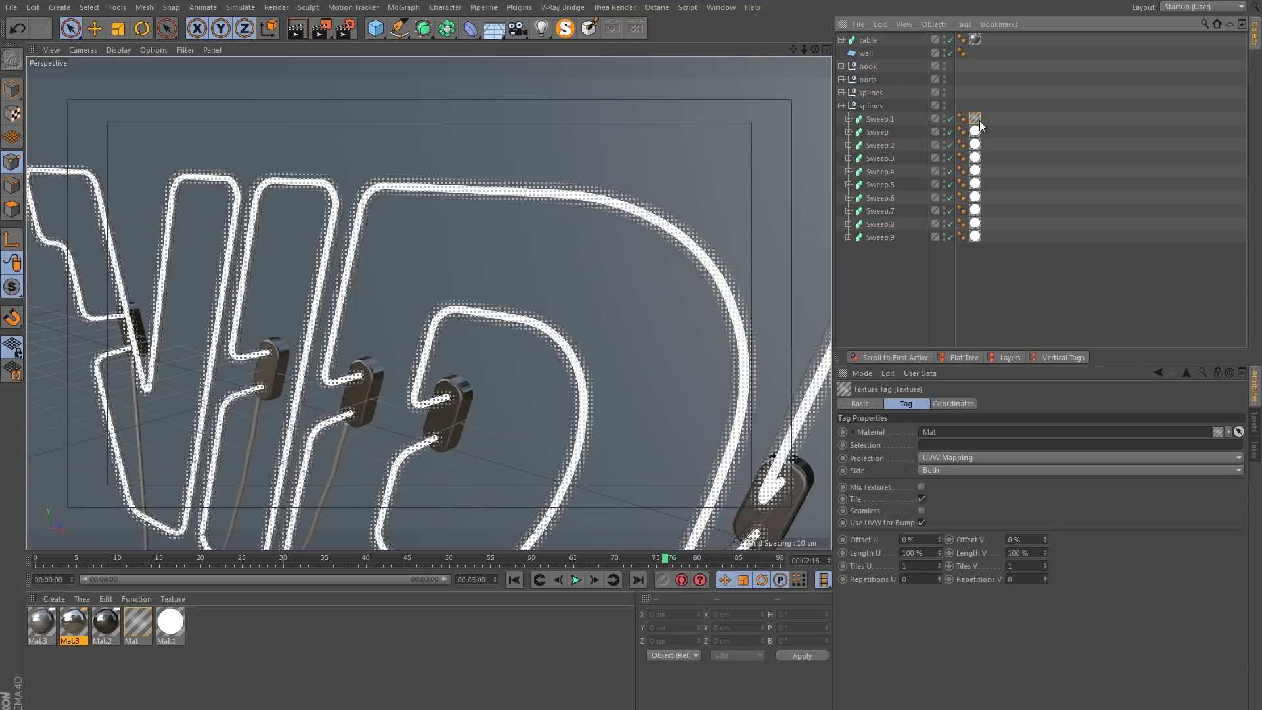
Delete the texture tag from Sweep.1.
{"action": "key", "text": "Delete"}
{"action": "left_click_drag", "start_coordinate": [480, 180], "coordinate": [447, 217], "text": "alt"}
Add a Tube primitive to the scene and set its orientation to +X.
{"action": "left_click", "coordinate": [376, 34]}
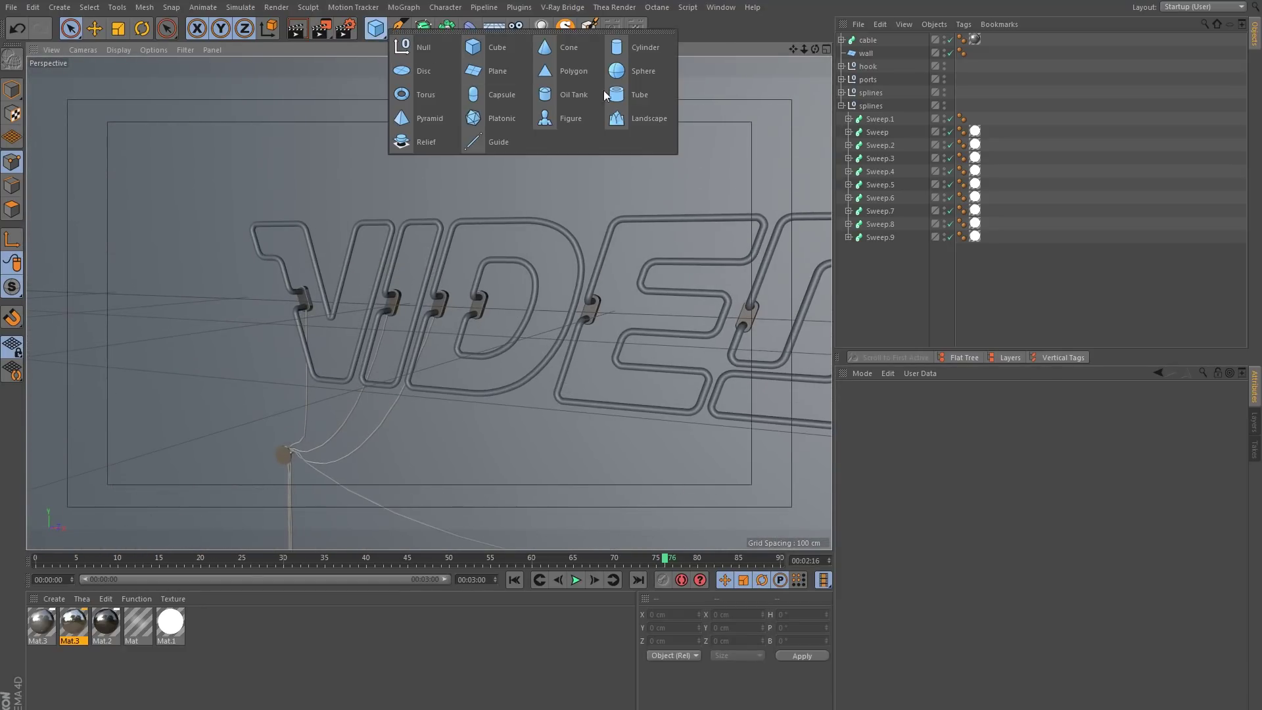
{"action": "left_click", "coordinate": [645, 90]}
{"action": "key", "text": "o"}
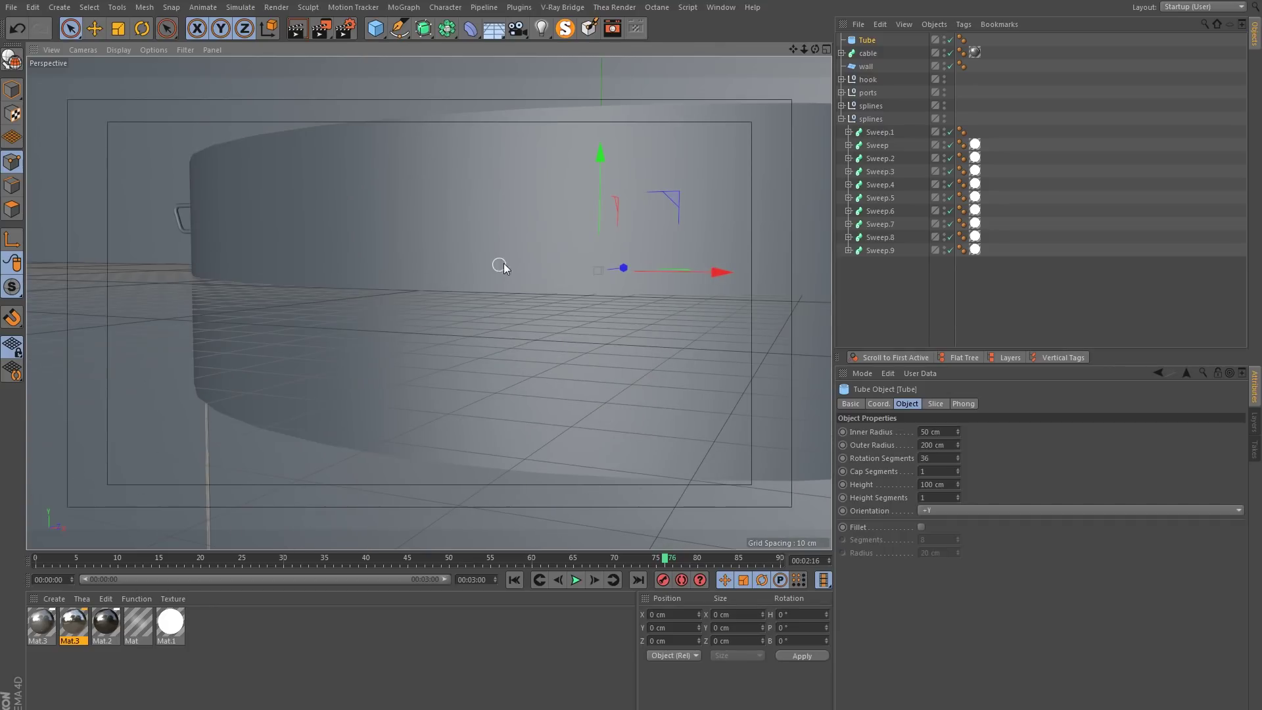
{"action": "left_click", "coordinate": [949, 510]}
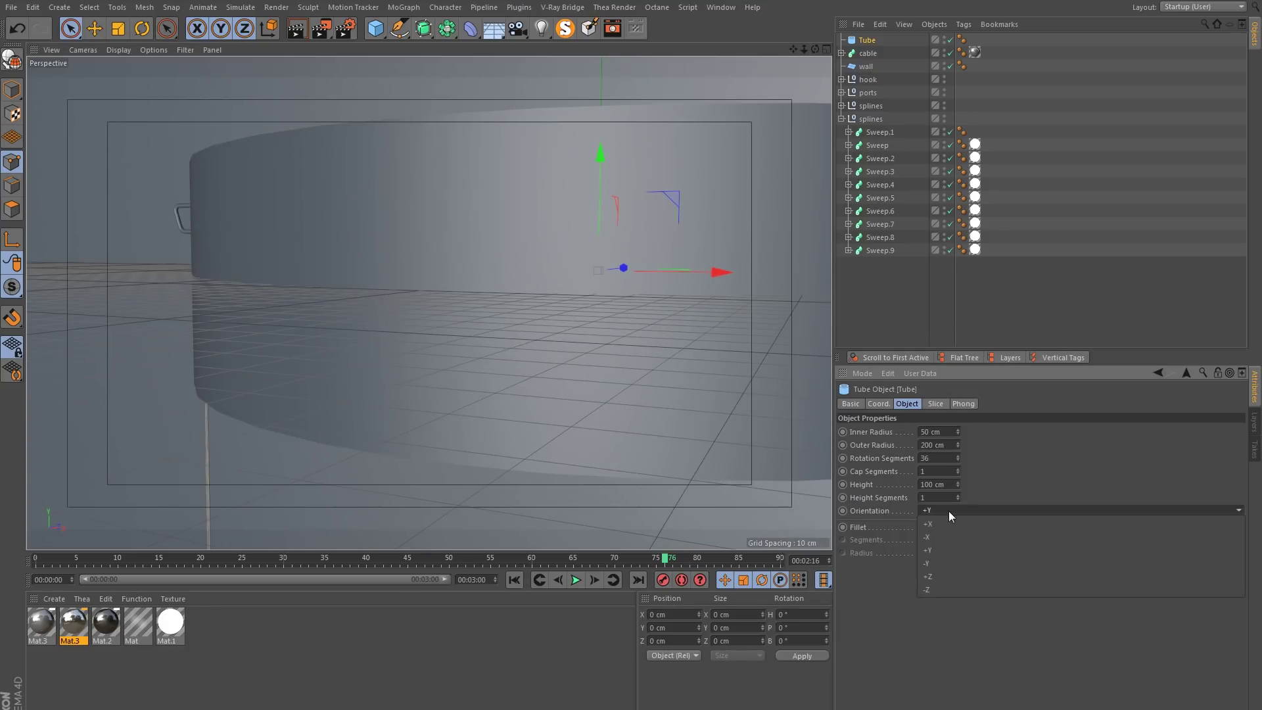
{"action": "left_click", "coordinate": [948, 523]}
{"action": "left_click_drag", "start_coordinate": [638, 288], "coordinate": [316, 341], "text": "alt"}
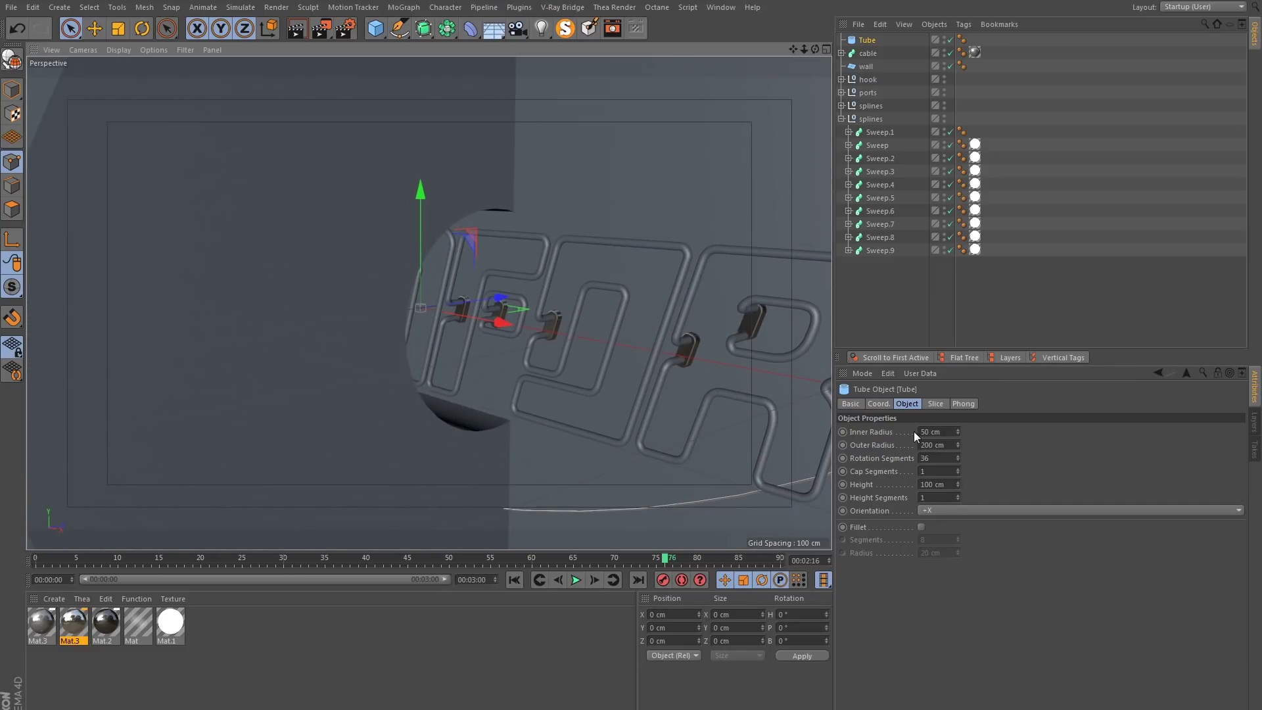
Set the tube's inner radius to 1.5 cm and its outer radius to 1.75 cm.
{"action": "double_click", "coordinate": [948, 432]}
{"action": "type", "text": "1.5"}
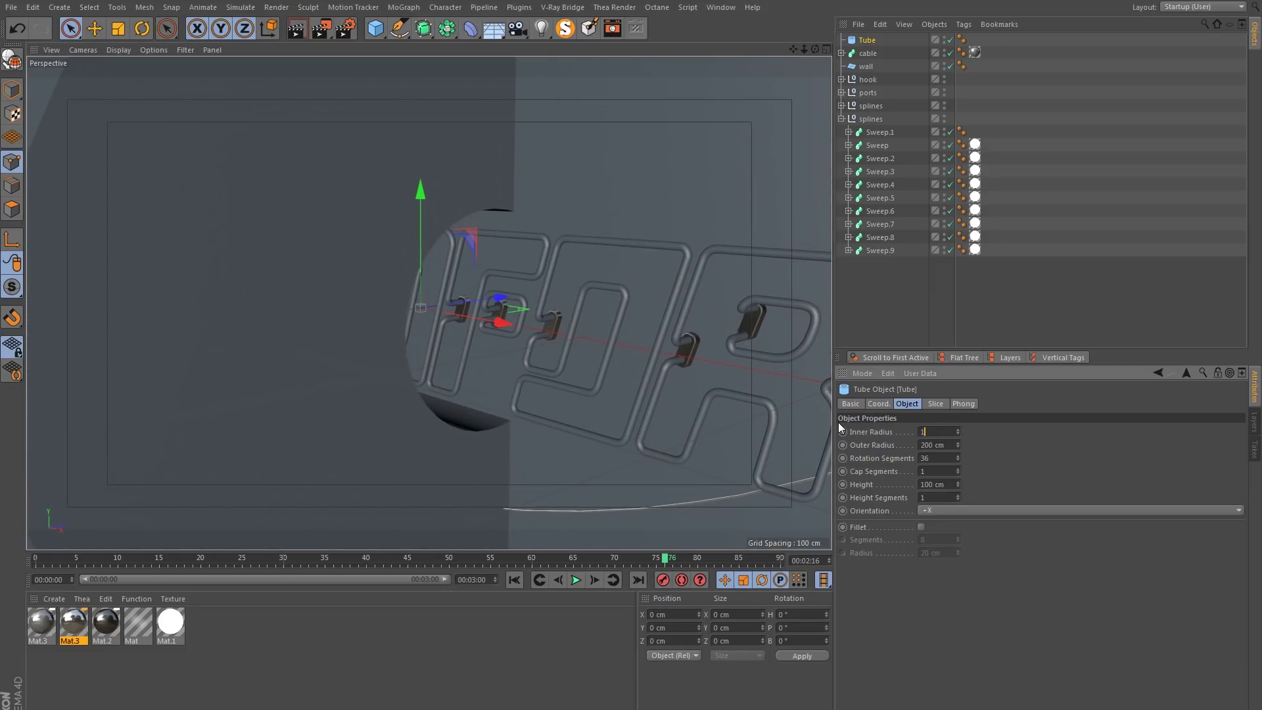
{"action": "key", "text": "Return"}
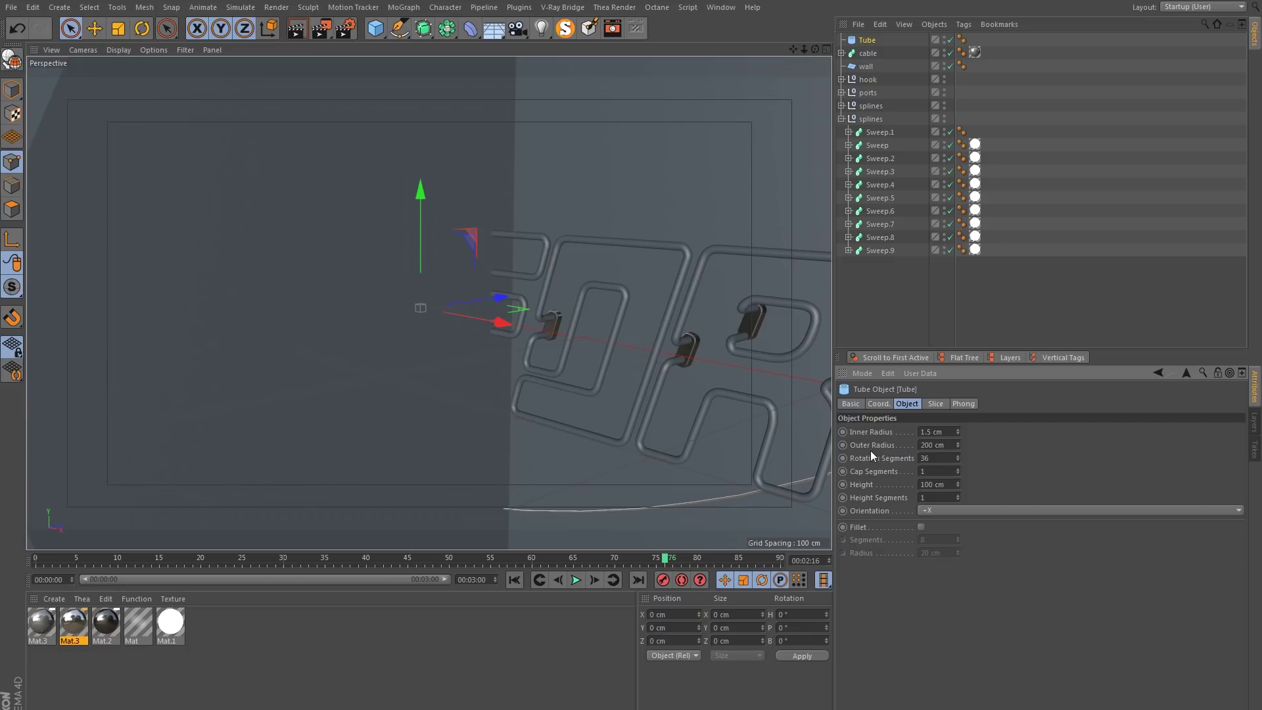
{"action": "double_click", "coordinate": [932, 446]}
{"action": "type", "text": "1.75"}
{"action": "key", "text": "Return"}
{"action": "scroll", "coordinate": [470, 279], "scroll_direction": "up", "scroll_amount": 8}
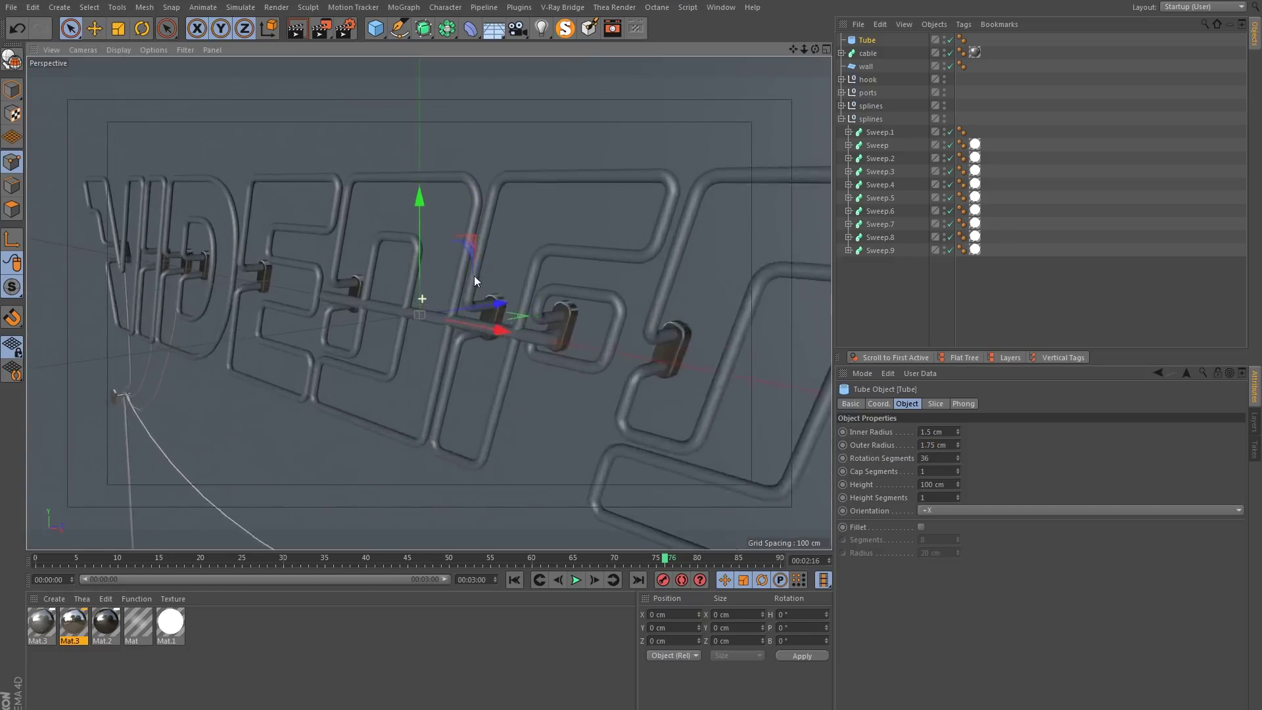
{"action": "left_click_drag", "start_coordinate": [468, 297], "coordinate": [417, 307], "text": "alt"}
Switch the viewport display to Gouraud Shading (Lines).
{"action": "left_click", "coordinate": [117, 50]}
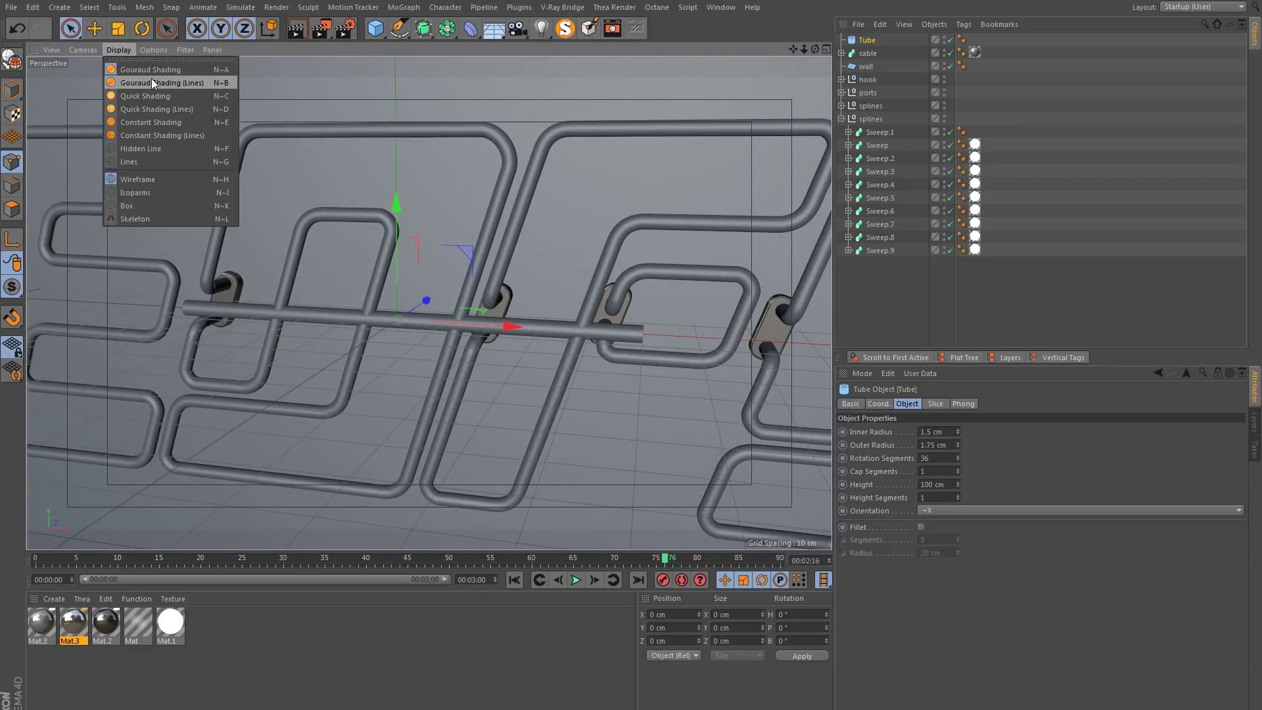
{"action": "left_click", "coordinate": [152, 79]}
{"action": "mouse_move", "coordinate": [534, 337]}
{"action": "left_mouse_down", "text": "alt"}
{"action": "mouse_move", "coordinate": [359, 318]}
{"action": "mouse_move", "coordinate": [383, 317]}
{"action": "left_mouse_up", "text": "alt"}
{"action": "right_click_drag", "start_coordinate": [383, 317], "coordinate": [421, 301], "text": "alt"}
{"action": "middle_click_drag", "start_coordinate": [420, 301], "coordinate": [392, 319], "text": "alt"}
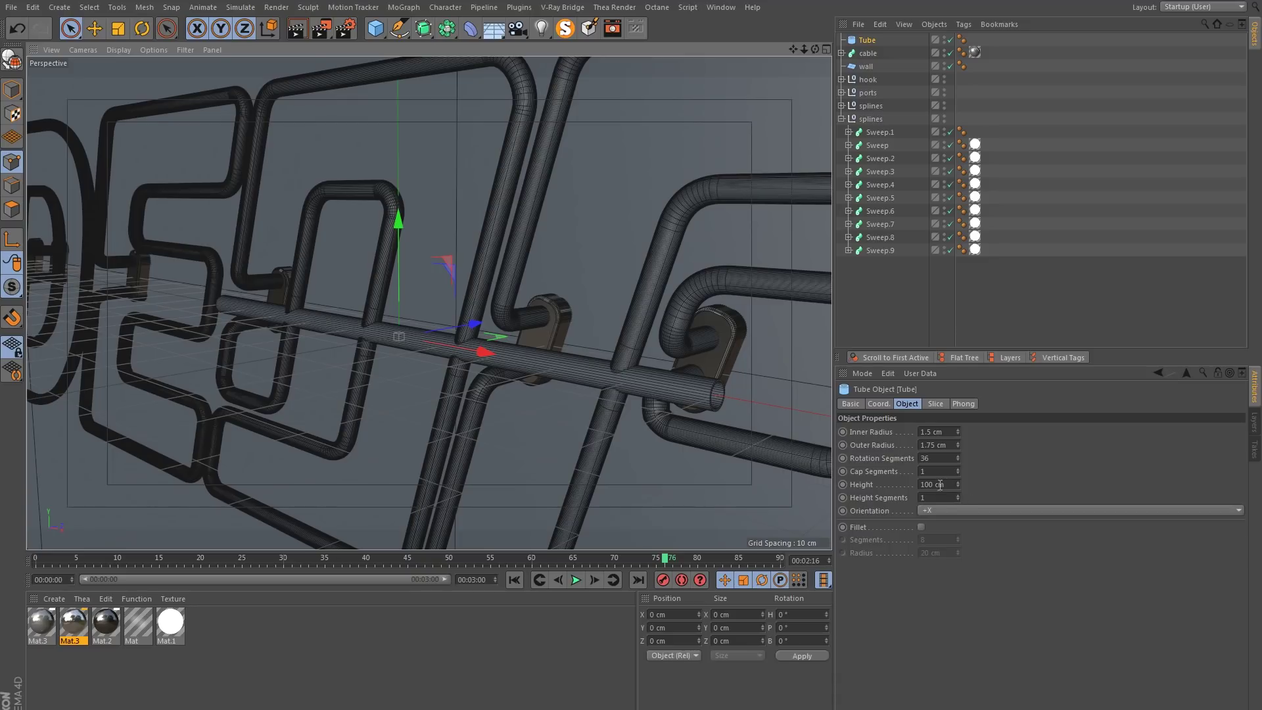
Set the tube's height to 3 cm and raise it to the upper horizontal run of the neon letter.
{"action": "double_click", "coordinate": [937, 485]}
{"action": "type", "text": "3"}
{"action": "key", "text": "Return"}
{"action": "right_click_drag", "start_coordinate": [305, 334], "coordinate": [439, 336], "text": "alt"}
{"action": "left_click_drag", "start_coordinate": [439, 336], "coordinate": [438, 33]}
{"action": "middle_click_drag", "start_coordinate": [431, 312], "coordinate": [479, 476], "text": "alt"}
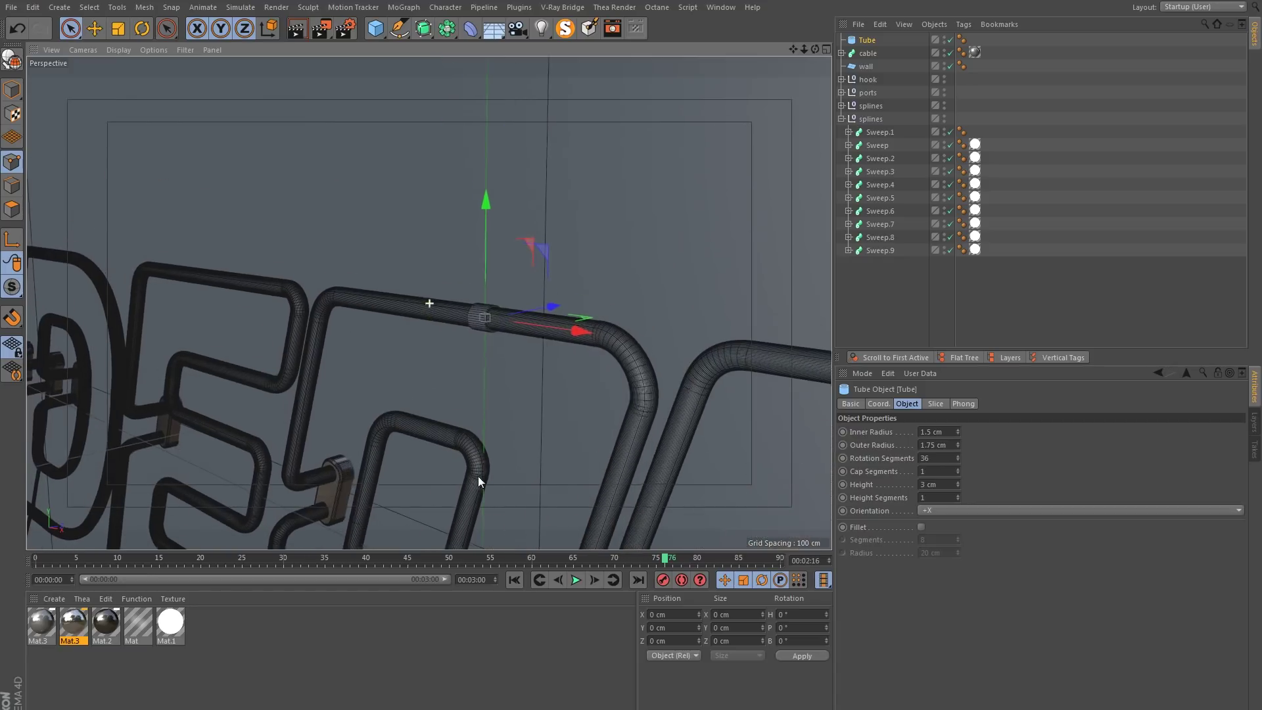
{"action": "left_click_drag", "start_coordinate": [484, 333], "coordinate": [282, 318], "text": "alt"}
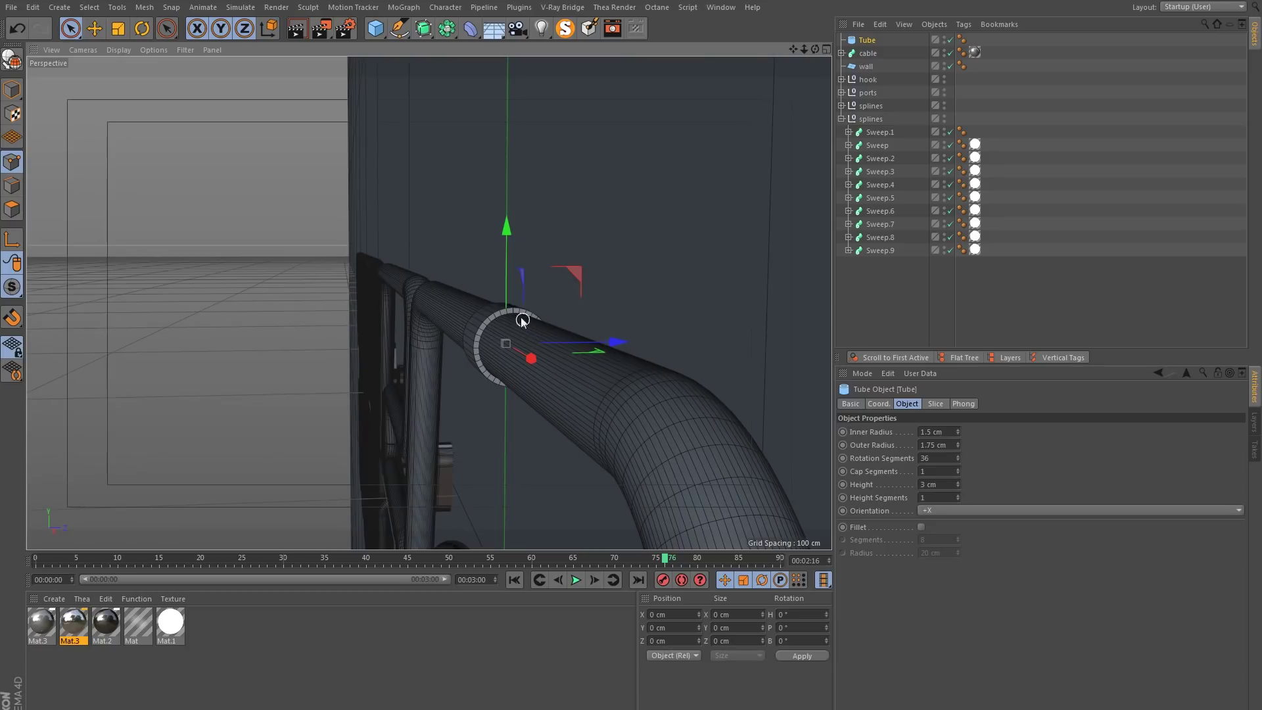
Fine-tune the tube's position so it wraps evenly around the neon tubing, and check the fit from several angles.
{"action": "left_click_drag", "start_coordinate": [510, 293], "coordinate": [510, 292]}
{"action": "left_click_drag", "start_coordinate": [459, 329], "coordinate": [621, 330], "text": "alt"}
{"action": "right_click_drag", "start_coordinate": [621, 330], "coordinate": [519, 333], "text": "alt"}
{"action": "left_click_drag", "start_coordinate": [592, 329], "coordinate": [616, 319], "text": "alt"}
{"action": "right_click_drag", "start_coordinate": [616, 318], "coordinate": [650, 329], "text": "alt"}
{"action": "left_click_drag", "start_coordinate": [649, 330], "coordinate": [400, 321]}
{"action": "right_click_drag", "start_coordinate": [587, 325], "coordinate": [522, 294], "text": "alt"}
{"action": "left_click_drag", "start_coordinate": [522, 293], "coordinate": [379, 298], "text": "alt"}
{"action": "left_click_drag", "start_coordinate": [668, 340], "coordinate": [602, 343]}
{"action": "left_click", "coordinate": [967, 289]}
{"action": "middle_click_drag", "start_coordinate": [673, 323], "coordinate": [565, 310], "text": "alt"}
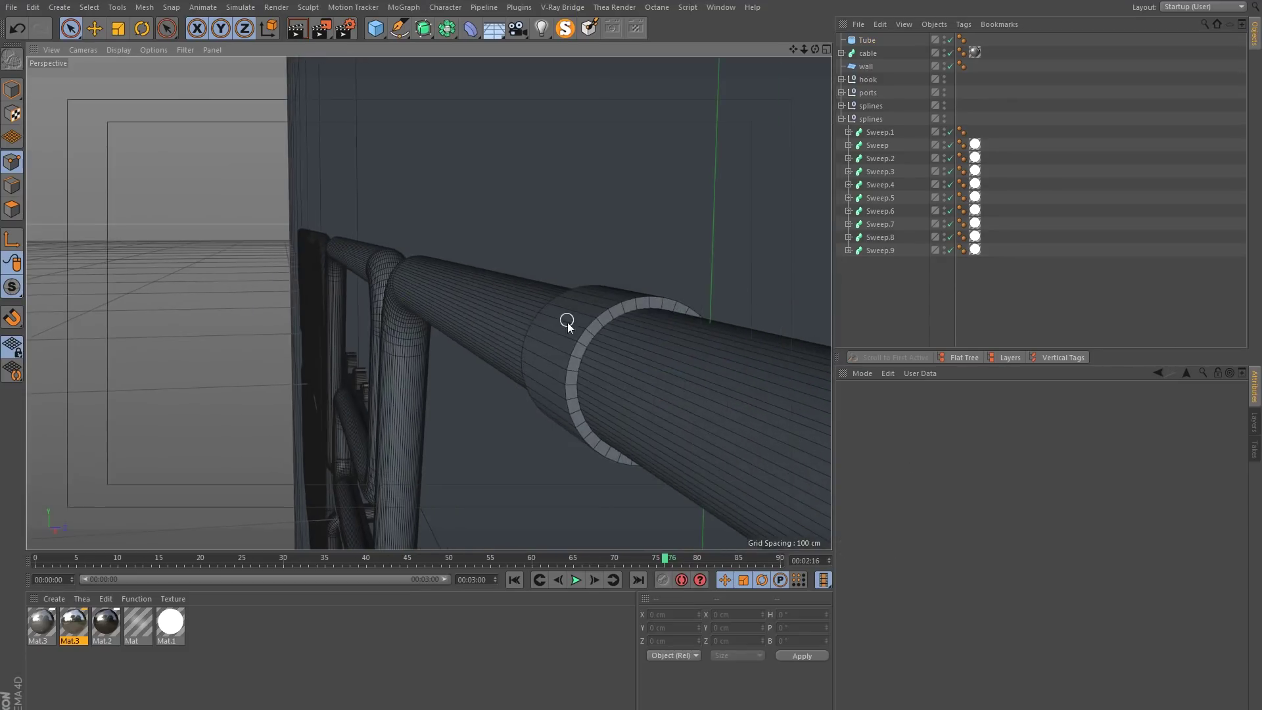
{"action": "left_click_drag", "start_coordinate": [583, 344], "coordinate": [709, 355], "text": "alt"}
{"action": "left_click_drag", "start_coordinate": [552, 362], "coordinate": [532, 368], "text": "alt"}
{"action": "right_click_drag", "start_coordinate": [532, 367], "coordinate": [493, 377], "text": "alt"}
{"action": "left_click_drag", "start_coordinate": [534, 383], "coordinate": [463, 397], "text": "alt"}
Add a Cylinder as a child of the tube and set its X, Y and Z position to 0.
{"action": "left_click", "coordinate": [571, 332]}
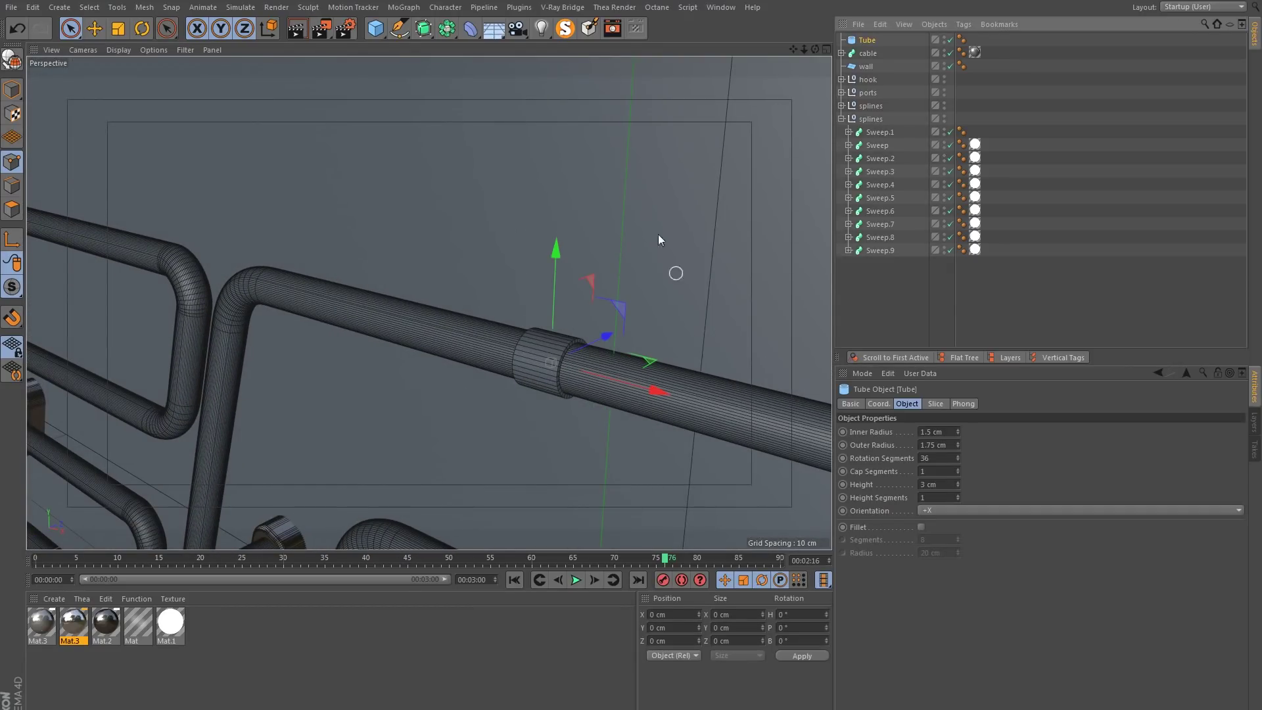
{"action": "left_click", "coordinate": [378, 32]}
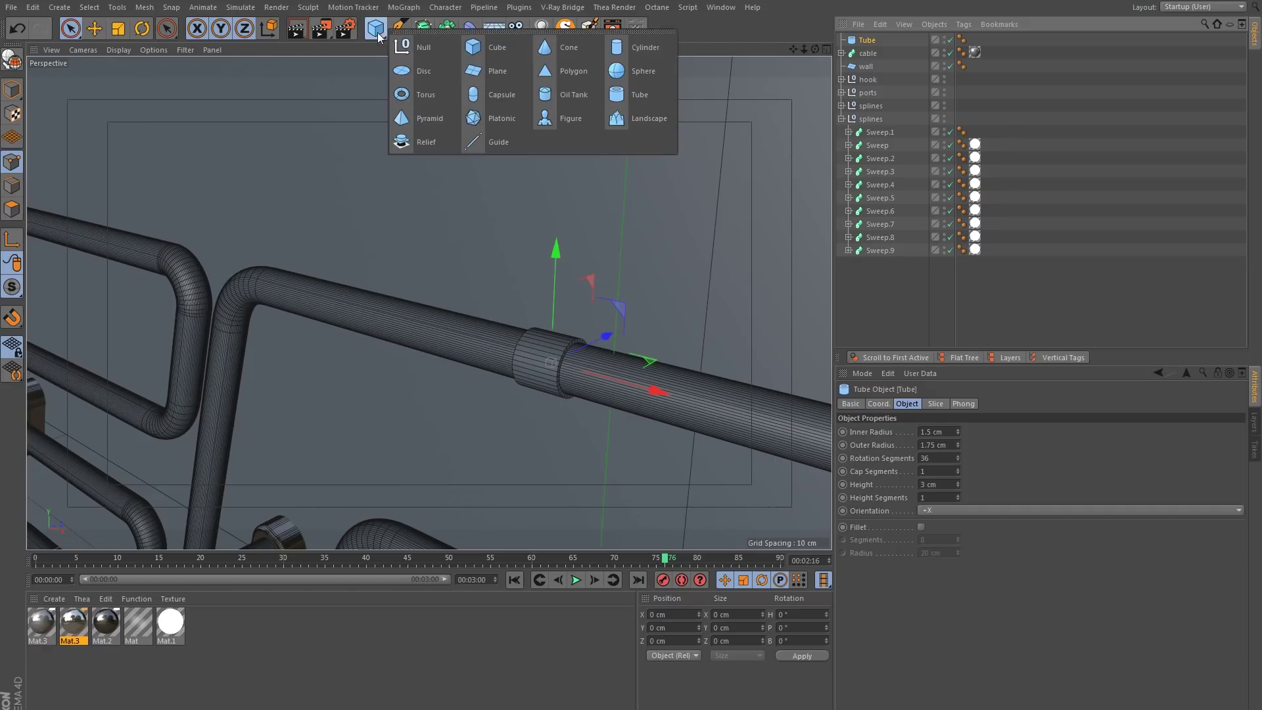
{"action": "left_click", "coordinate": [652, 43], "text": "shift"}
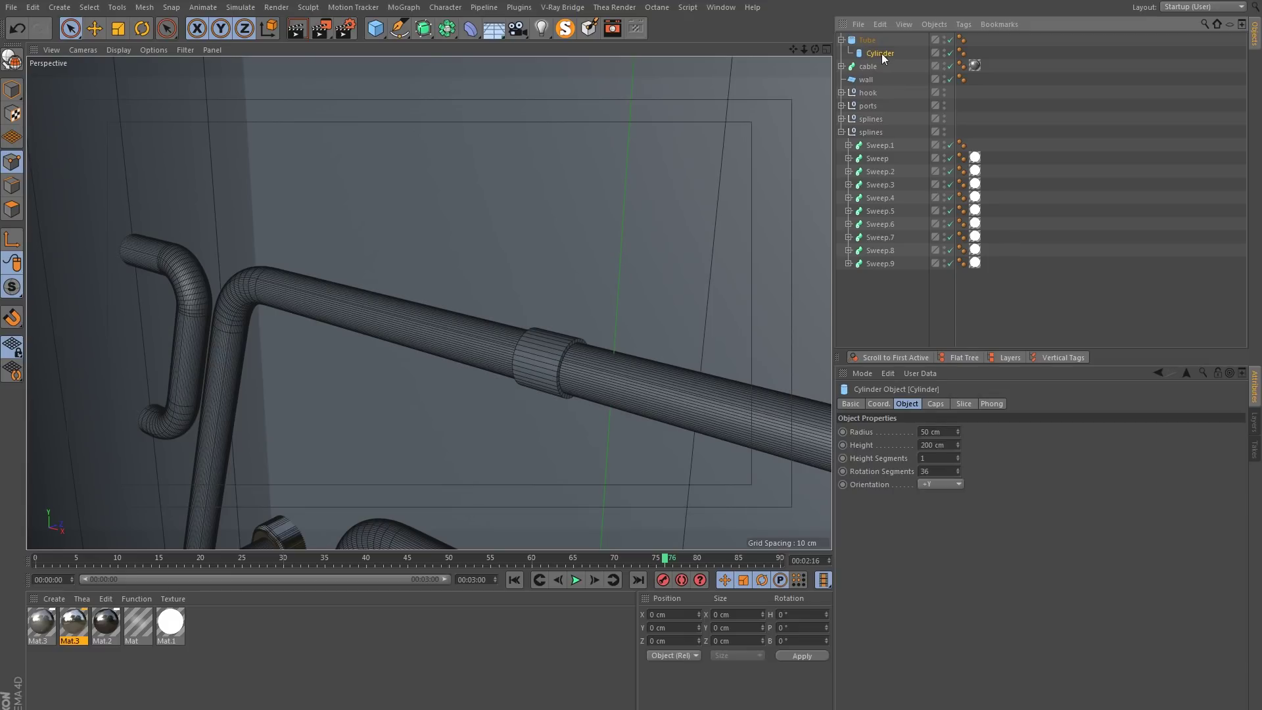
{"action": "double_click", "coordinate": [685, 613]}
{"action": "type", "text": "0"}
{"action": "double_click", "coordinate": [681, 627]}
{"action": "type", "text": "0"}
{"action": "key", "text": "Return"}
{"action": "double_click", "coordinate": [681, 639]}
{"action": "type", "text": "0"}
{"action": "key", "text": "Return"}
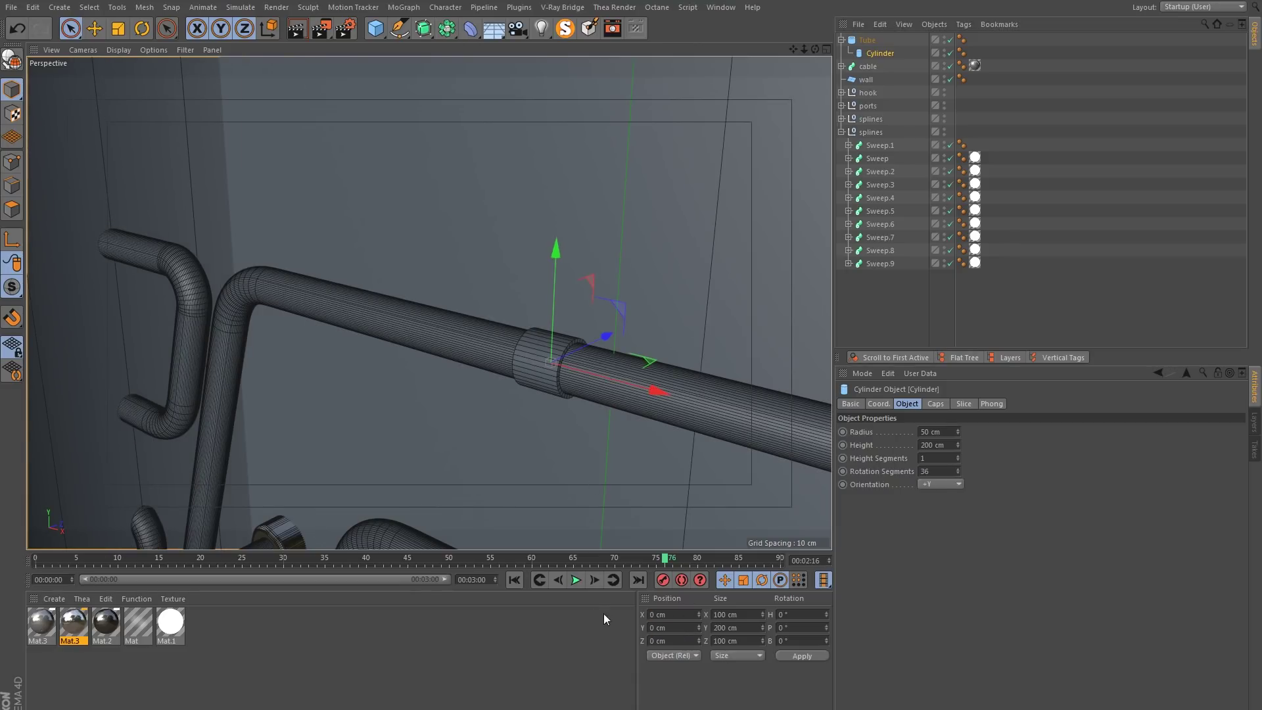
Set the cylinder's radius to 0.5 cm, height to 10 cm and orientation to +Z.
{"action": "double_click", "coordinate": [947, 431]}
{"action": "type", "text": "0"}
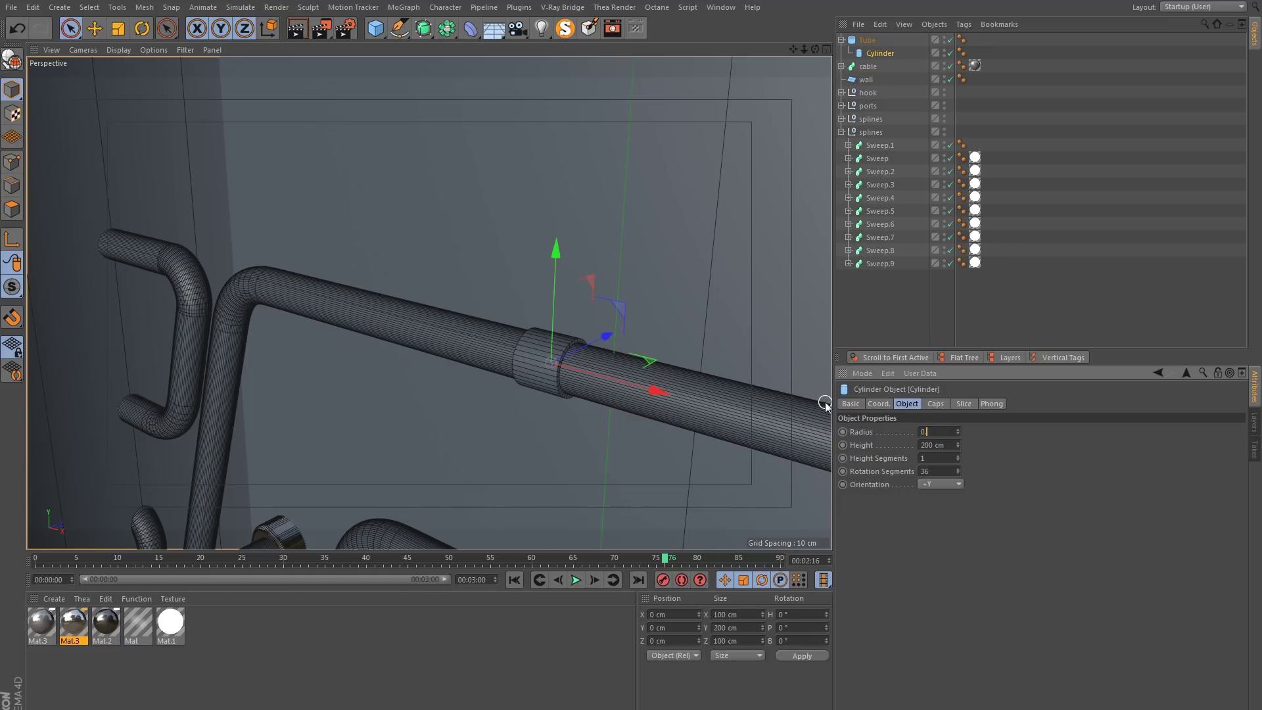
{"action": "type", "text": ".5"}
{"action": "key", "text": "Return"}
{"action": "double_click", "coordinate": [949, 444]}
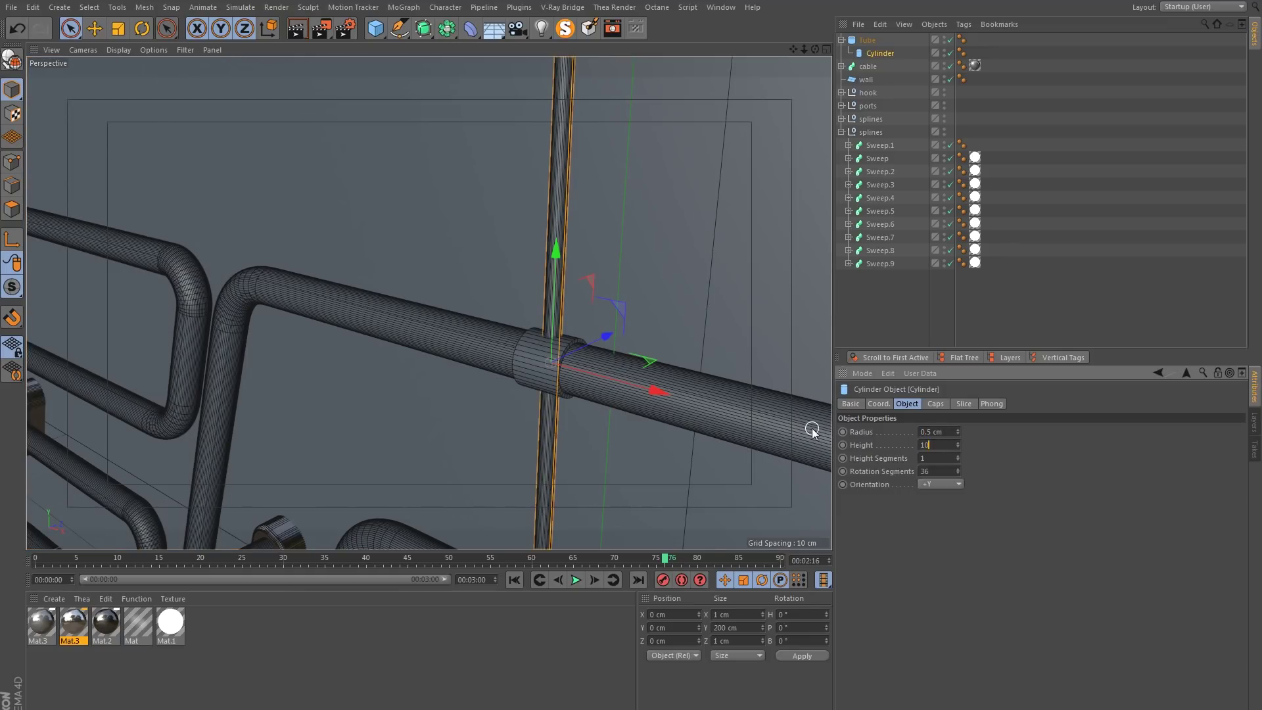
{"action": "type", "text": "10"}
{"action": "key", "text": "Return"}
{"action": "left_click", "coordinate": [939, 488]}
{"action": "left_click", "coordinate": [939, 552]}
Lengthen the cylinder to 12 cm and move it along Z to about 7.58 cm so it extends from the ring toward the wall.
{"action": "left_click_drag", "start_coordinate": [594, 311], "coordinate": [474, 342], "text": "alt"}
{"action": "left_click_drag", "start_coordinate": [558, 338], "coordinate": [475, 317]}
{"action": "left_click", "coordinate": [946, 445]}
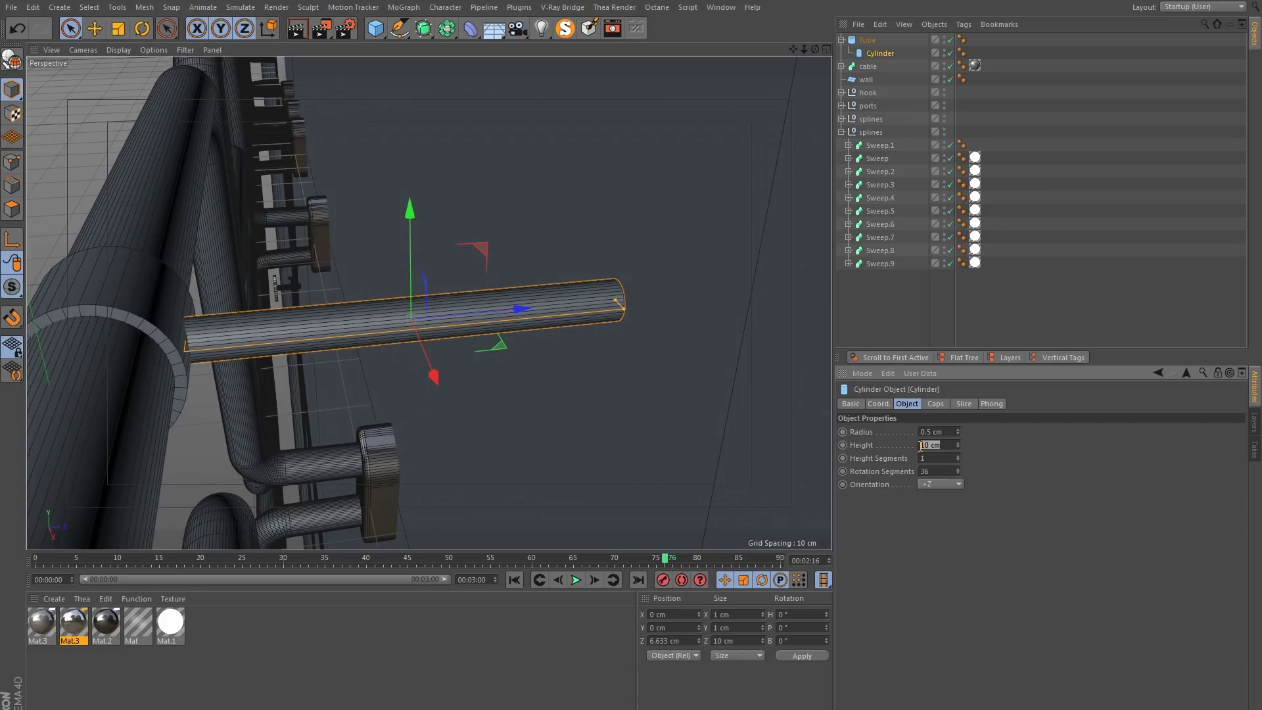
{"action": "key", "text": "Return"}
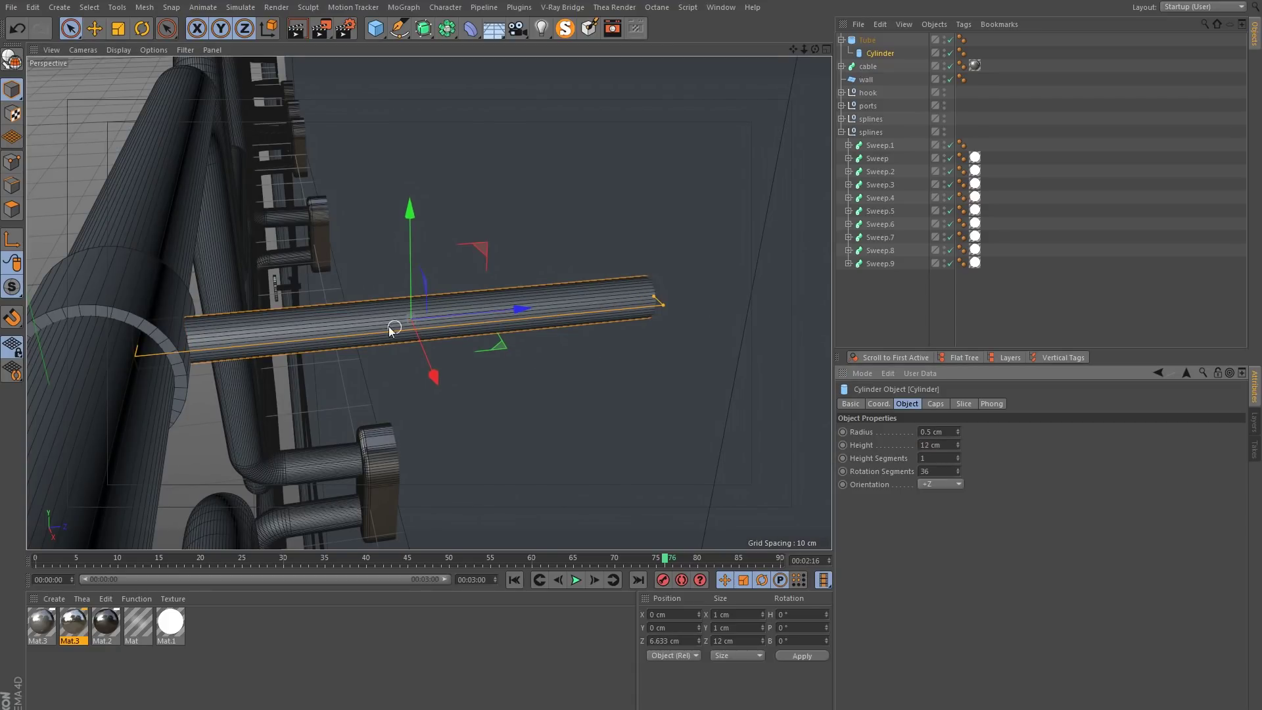
{"action": "mouse_move", "coordinate": [454, 319]}
{"action": "left_mouse_down"}
{"action": "mouse_move", "coordinate": [510, 316]}
{"action": "mouse_move", "coordinate": [441, 340]}
{"action": "mouse_move", "coordinate": [454, 343]}
{"action": "left_mouse_up"}
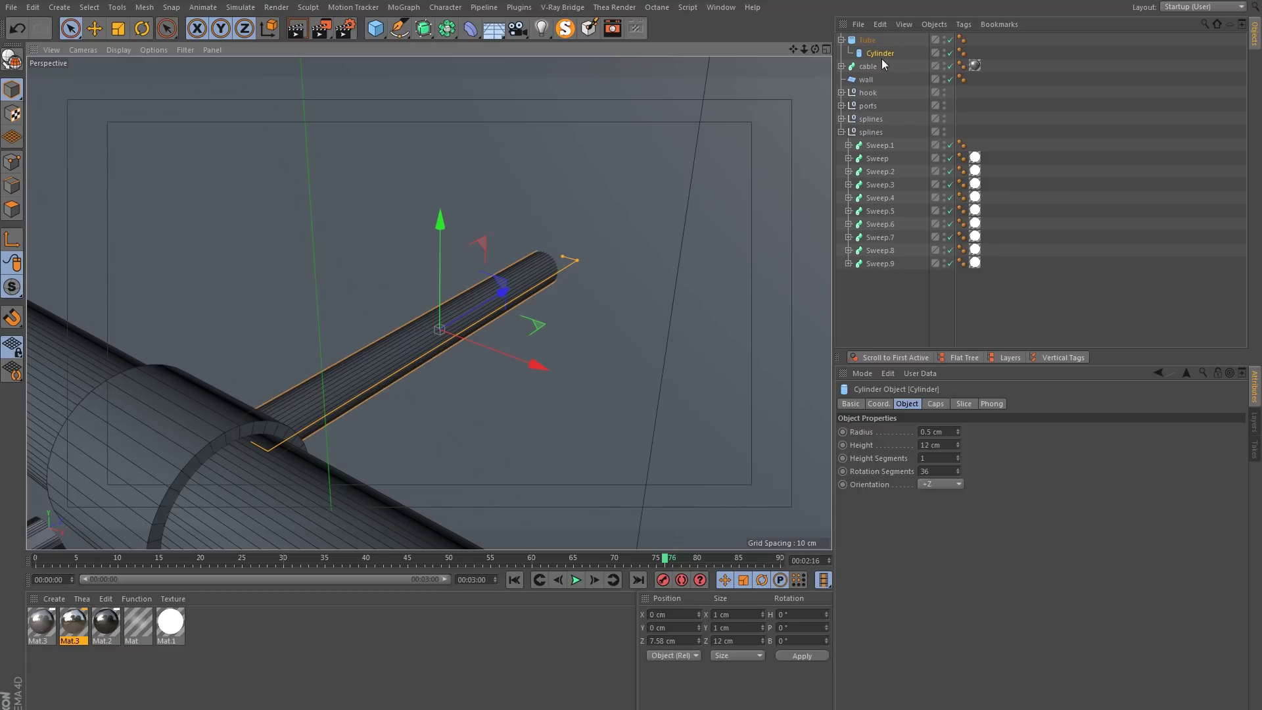
Create a Rectangle spline at the cylinder's position with a width of 3 cm and a height of 10 cm.
{"action": "left_click", "coordinate": [399, 28]}
{"action": "left_click", "coordinate": [563, 137]}
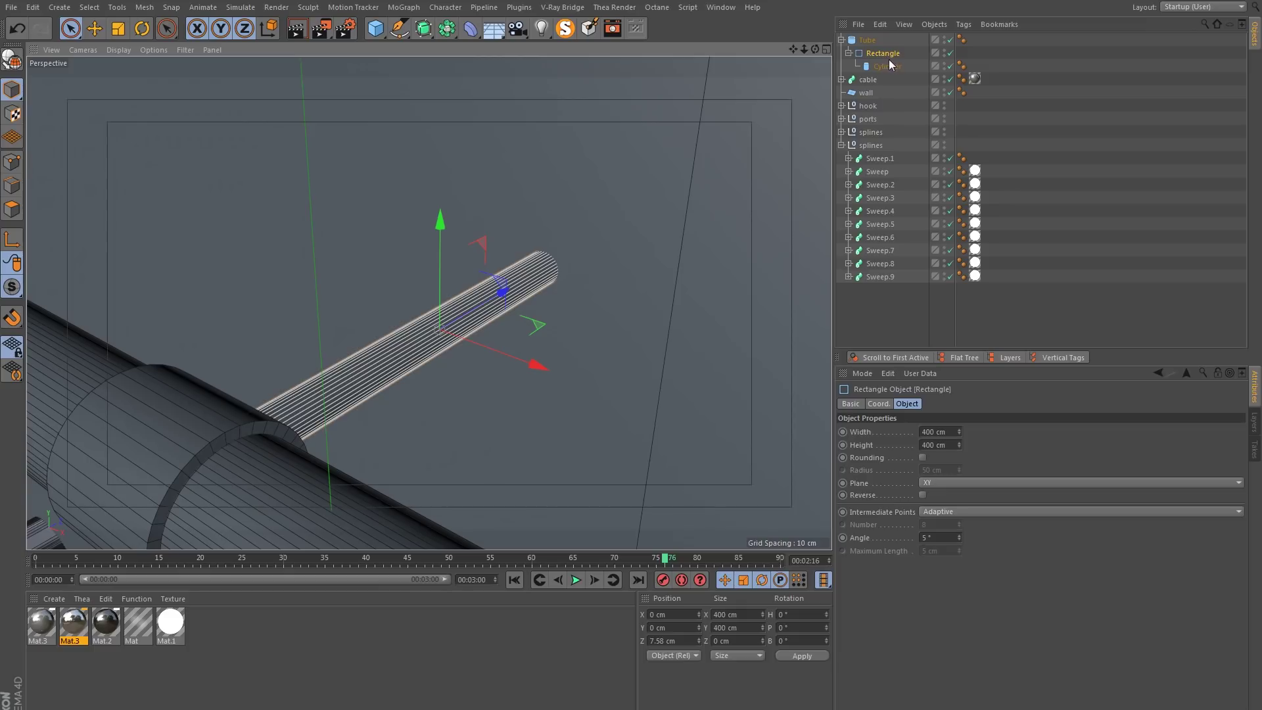
{"action": "left_click", "coordinate": [960, 428]}
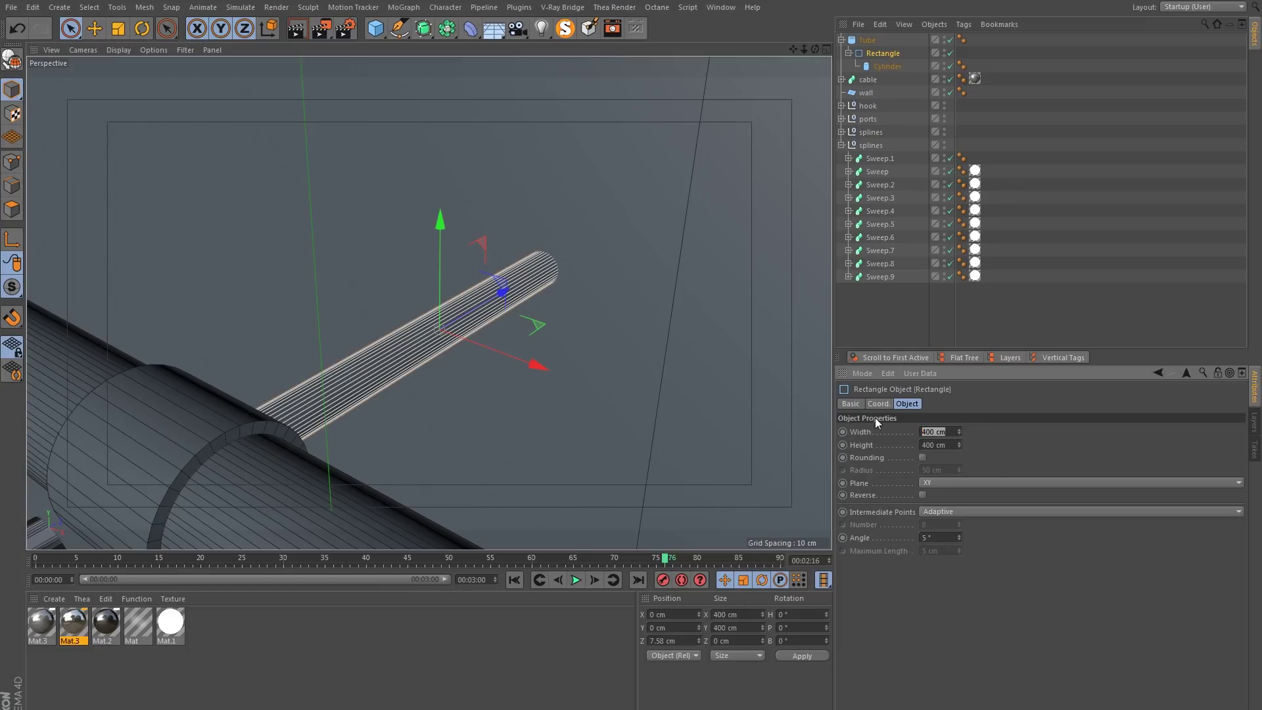
{"action": "type", "text": "3"}
{"action": "key", "text": "Return"}
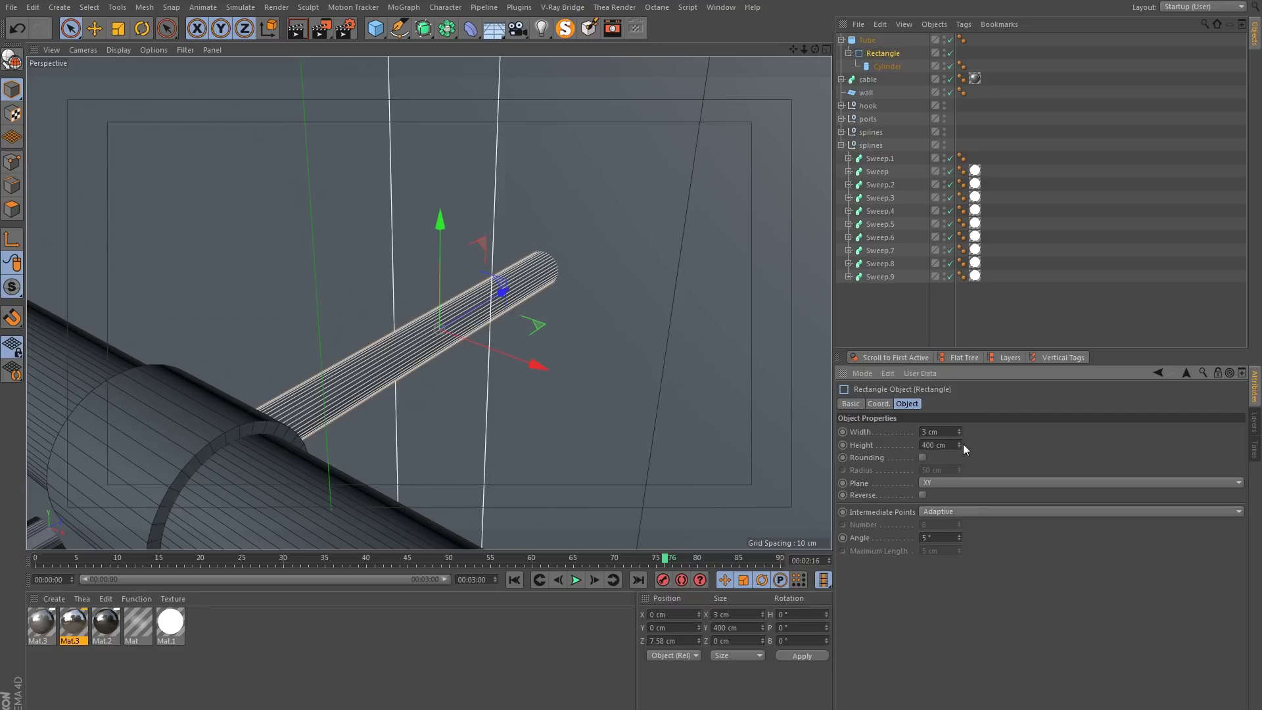
{"action": "left_click", "coordinate": [957, 444]}
{"action": "type", "text": "10"}
{"action": "key", "text": "Return"}
{"action": "key", "text": "o"}
{"action": "left_click_drag", "start_coordinate": [452, 350], "coordinate": [295, 356], "text": "alt"}
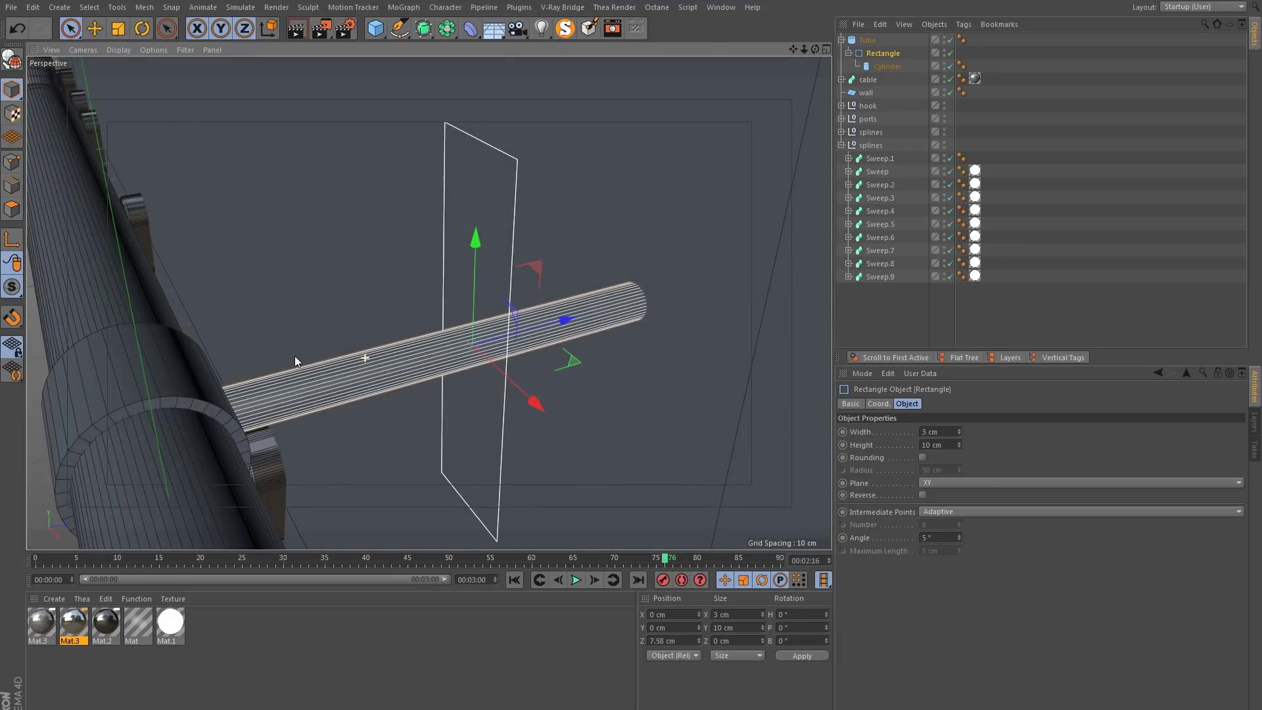
Move the cylinder out of the rectangle, directly under the tube, and shift the rectangle along Z to about 11.66 cm at the rod's end.
{"action": "left_click", "coordinate": [936, 105]}
{"action": "left_click", "coordinate": [884, 56]}
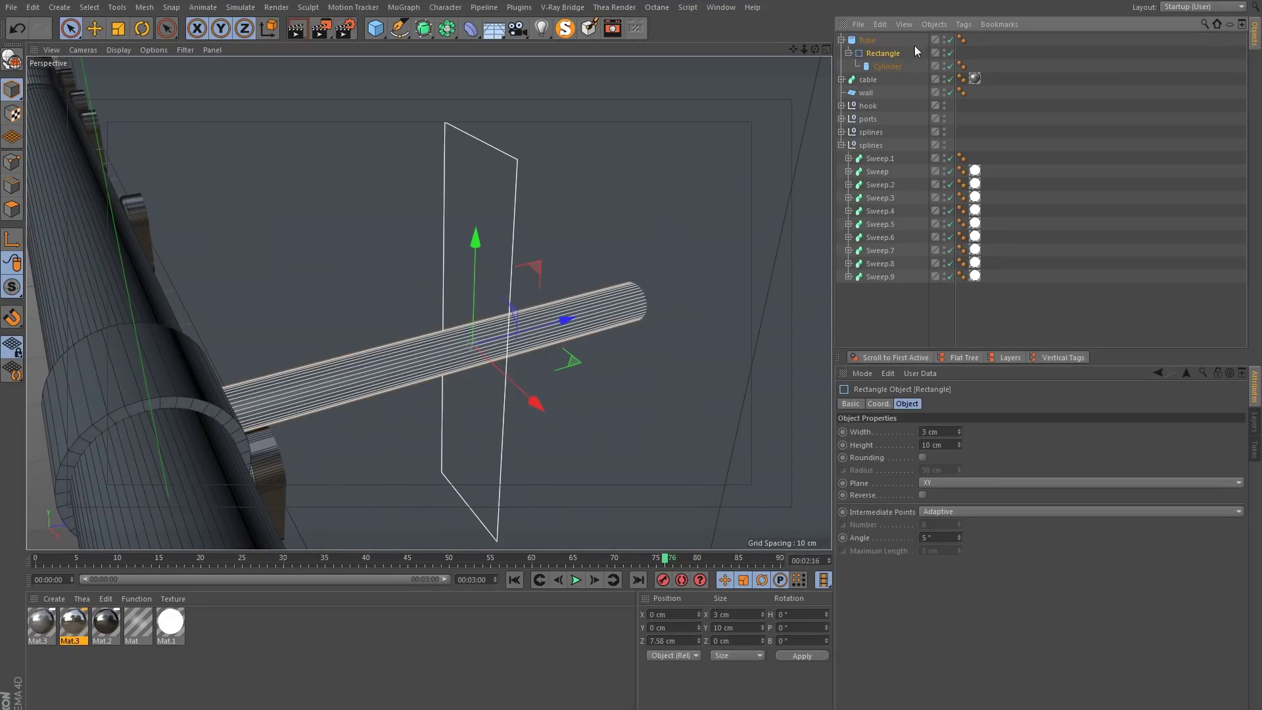
{"action": "mouse_move", "coordinate": [879, 67]}
{"action": "left_mouse_down"}
{"action": "mouse_move", "coordinate": [875, 49]}
{"action": "mouse_move", "coordinate": [878, 60]}
{"action": "left_mouse_up"}
{"action": "left_click", "coordinate": [885, 66]}
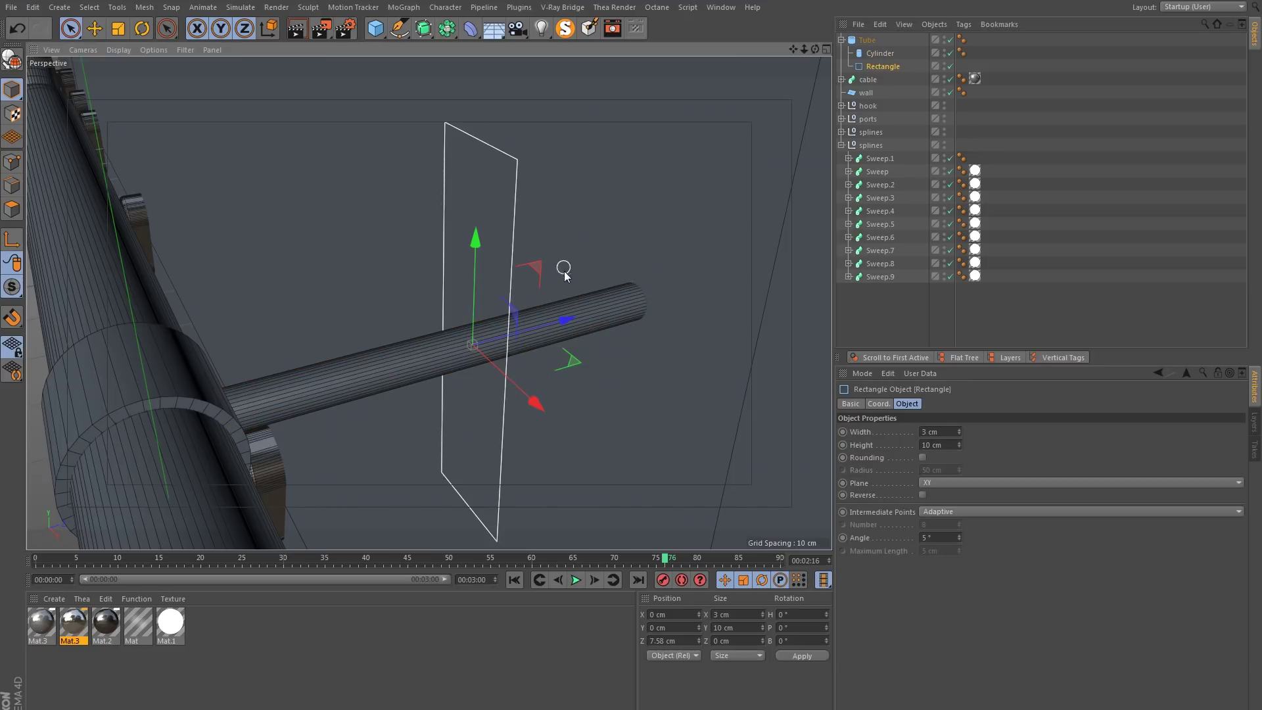
{"action": "left_click_drag", "start_coordinate": [564, 268], "coordinate": [543, 317], "text": "alt"}
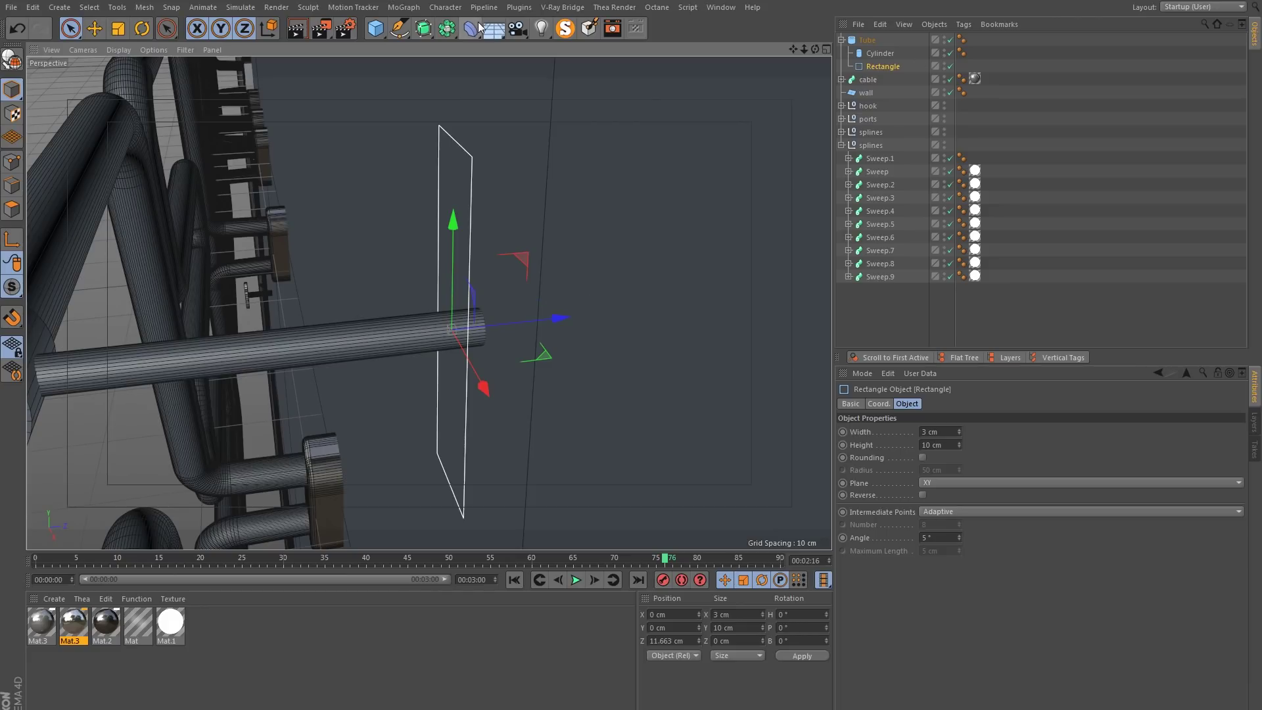
Put the rectangle in an Extrude with 0.5 cm of Z movement and shift it to about 11.91 cm in Z.
{"action": "left_click_drag", "start_coordinate": [424, 29], "coordinate": [605, 43]}
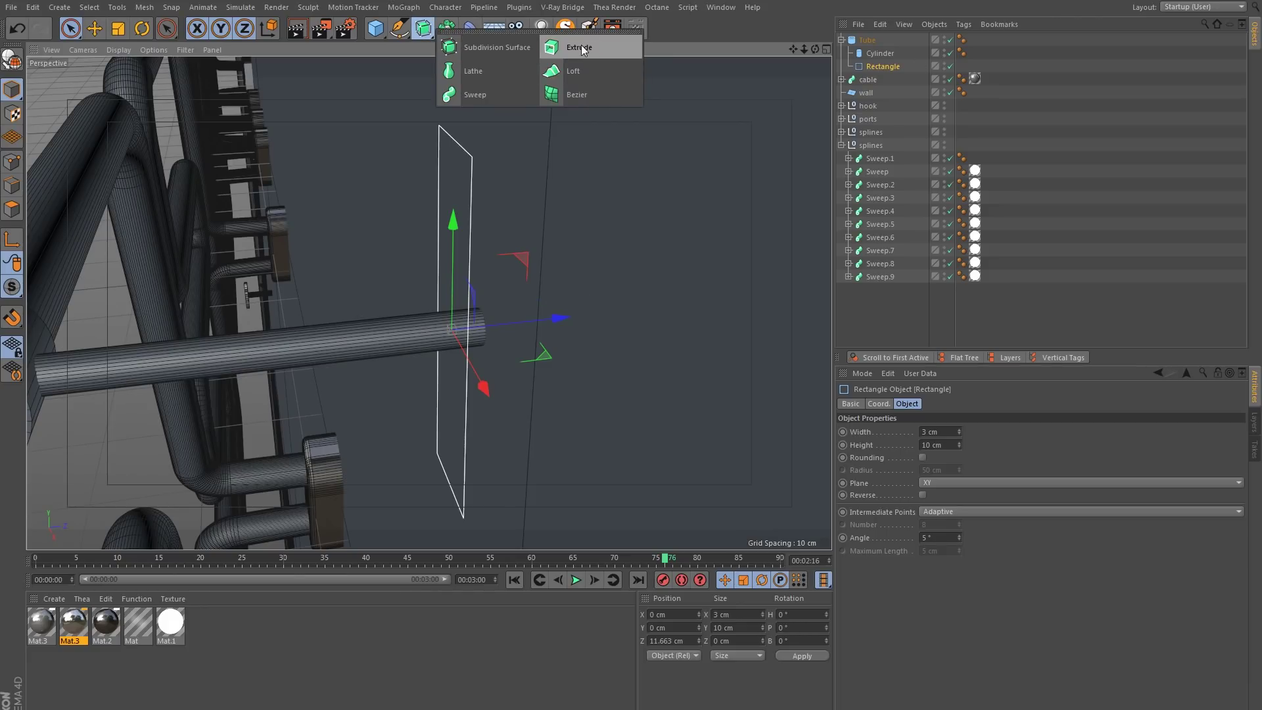
{"action": "left_click", "coordinate": [579, 46], "text": "alt"}
{"action": "left_click_drag", "start_coordinate": [543, 172], "coordinate": [531, 309], "text": "alt"}
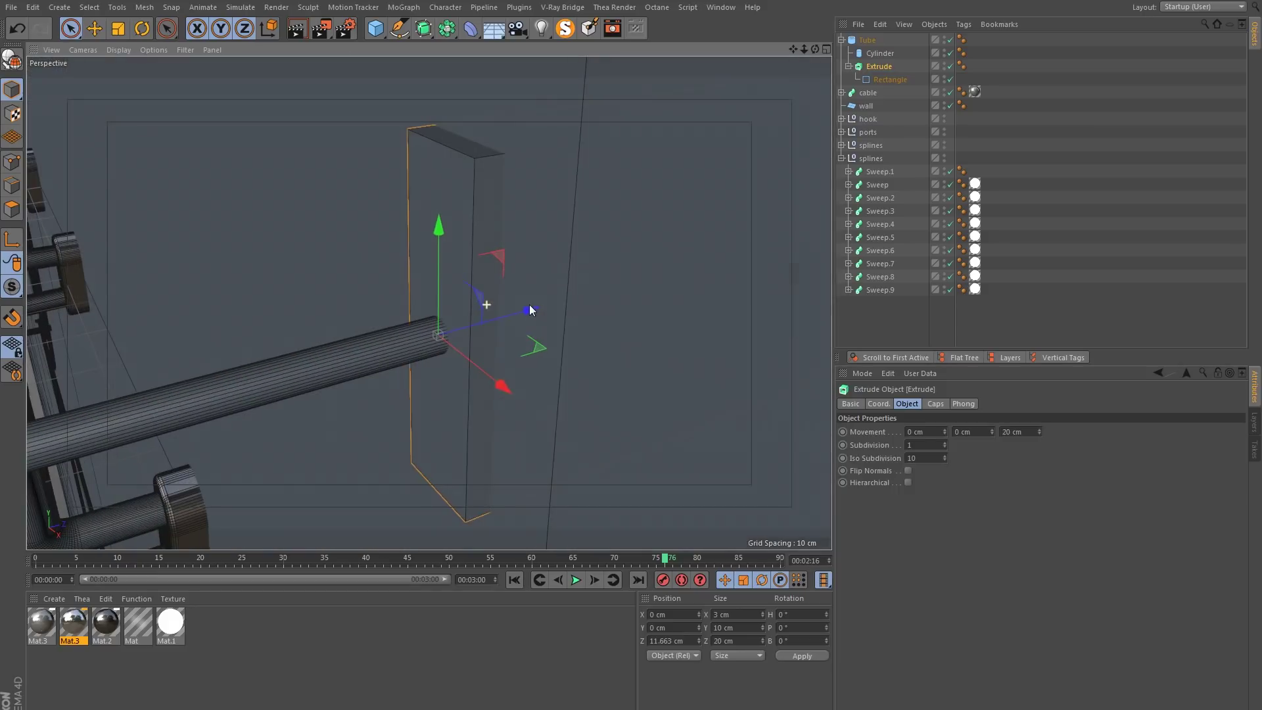
{"action": "left_click", "coordinate": [1040, 430]}
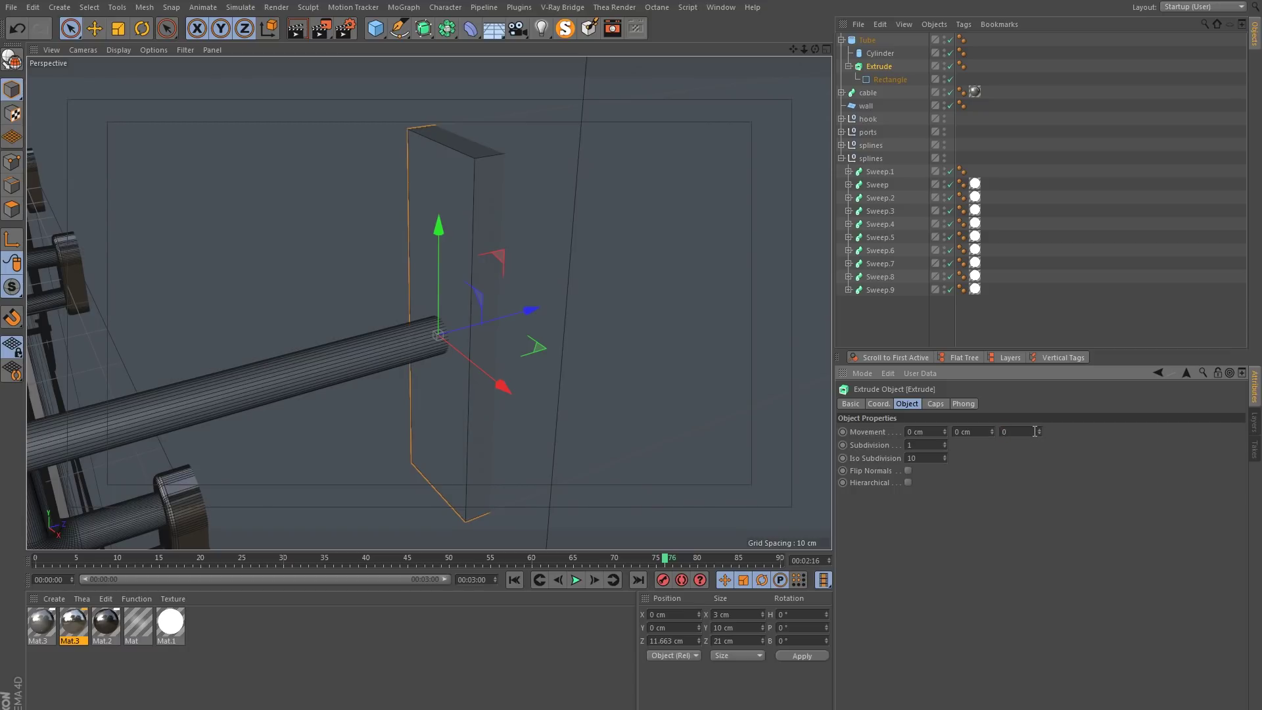
{"action": "key", "text": "Return"}
{"action": "mouse_move", "coordinate": [555, 333]}
{"action": "left_mouse_down", "text": "alt"}
{"action": "mouse_move", "coordinate": [366, 313]}
{"action": "mouse_move", "coordinate": [543, 302]}
{"action": "mouse_move", "coordinate": [511, 351]}
{"action": "mouse_move", "coordinate": [521, 335]}
{"action": "mouse_move", "coordinate": [566, 343]}
{"action": "left_mouse_up", "text": "alt"}
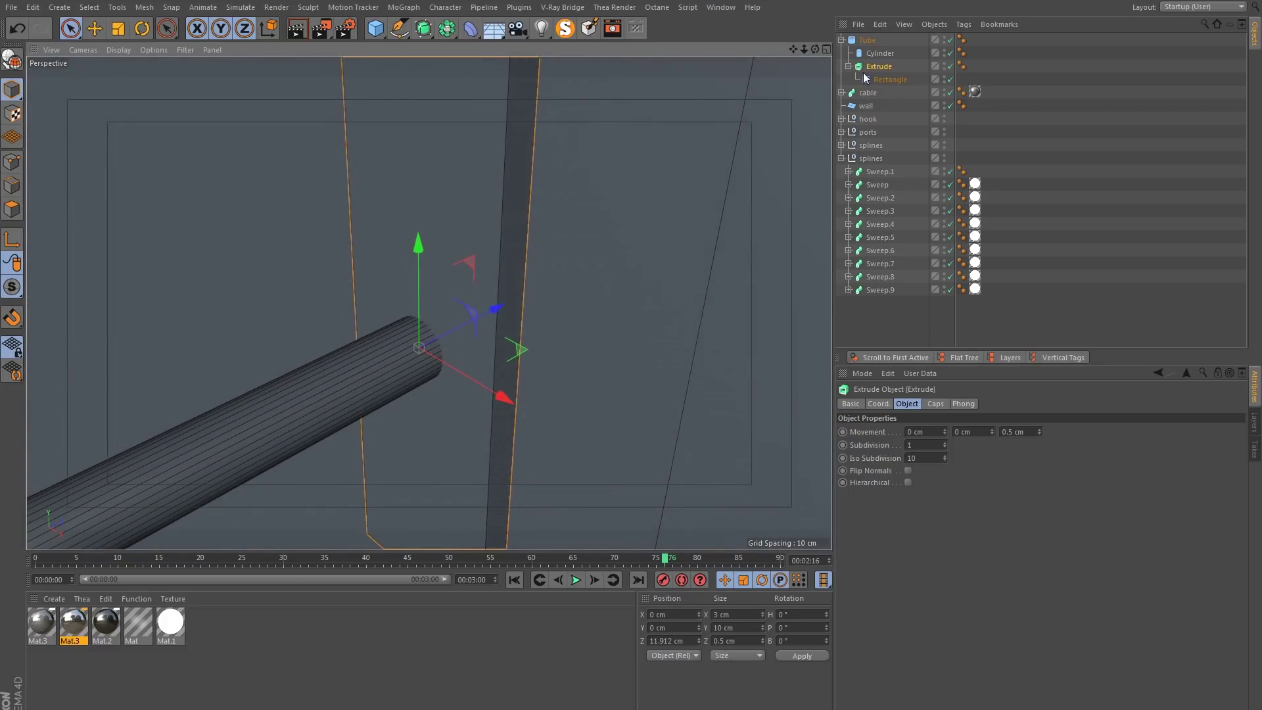
Enable rounding on the rectangle spline to give the extruded plate fully rounded ends.
{"action": "left_click", "coordinate": [880, 79]}
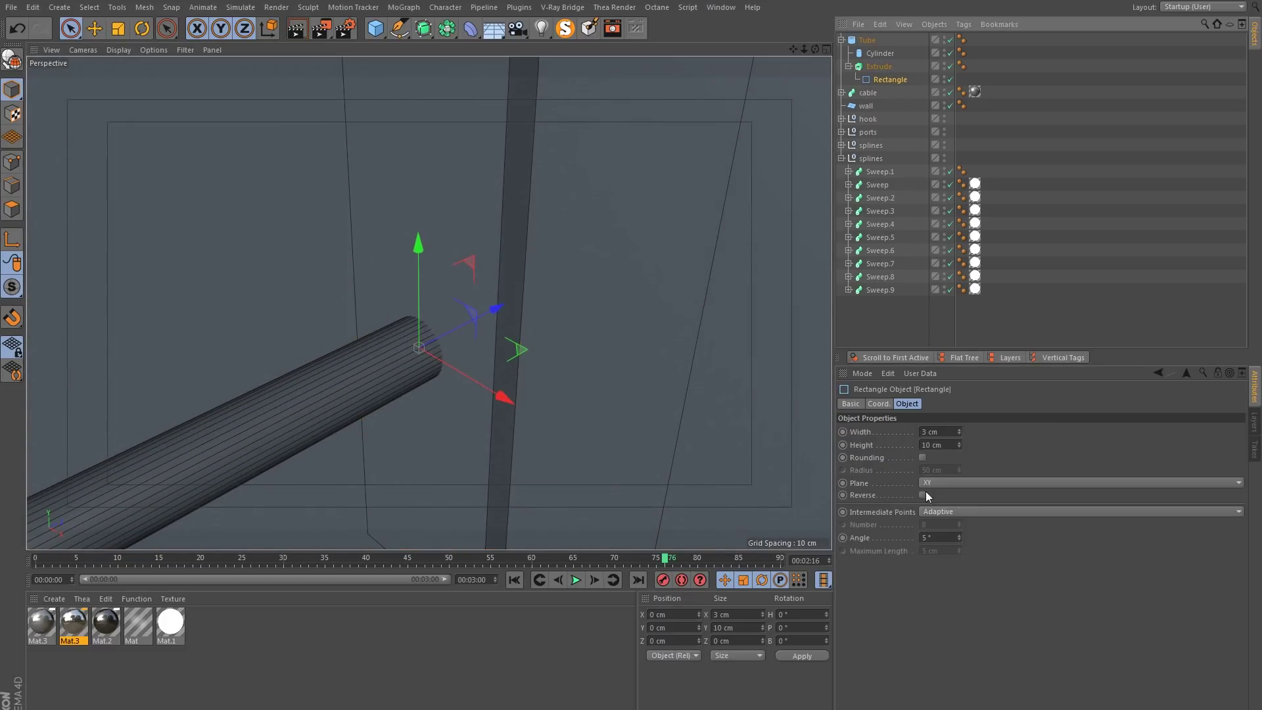
{"action": "left_click", "coordinate": [922, 456]}
{"action": "mouse_move", "coordinate": [516, 260]}
{"action": "left_mouse_down", "text": "alt"}
{"action": "mouse_move", "coordinate": [463, 263]}
{"action": "mouse_move", "coordinate": [596, 280]}
{"action": "mouse_move", "coordinate": [448, 262]}
{"action": "mouse_move", "coordinate": [501, 255]}
{"action": "left_mouse_up", "text": "alt"}
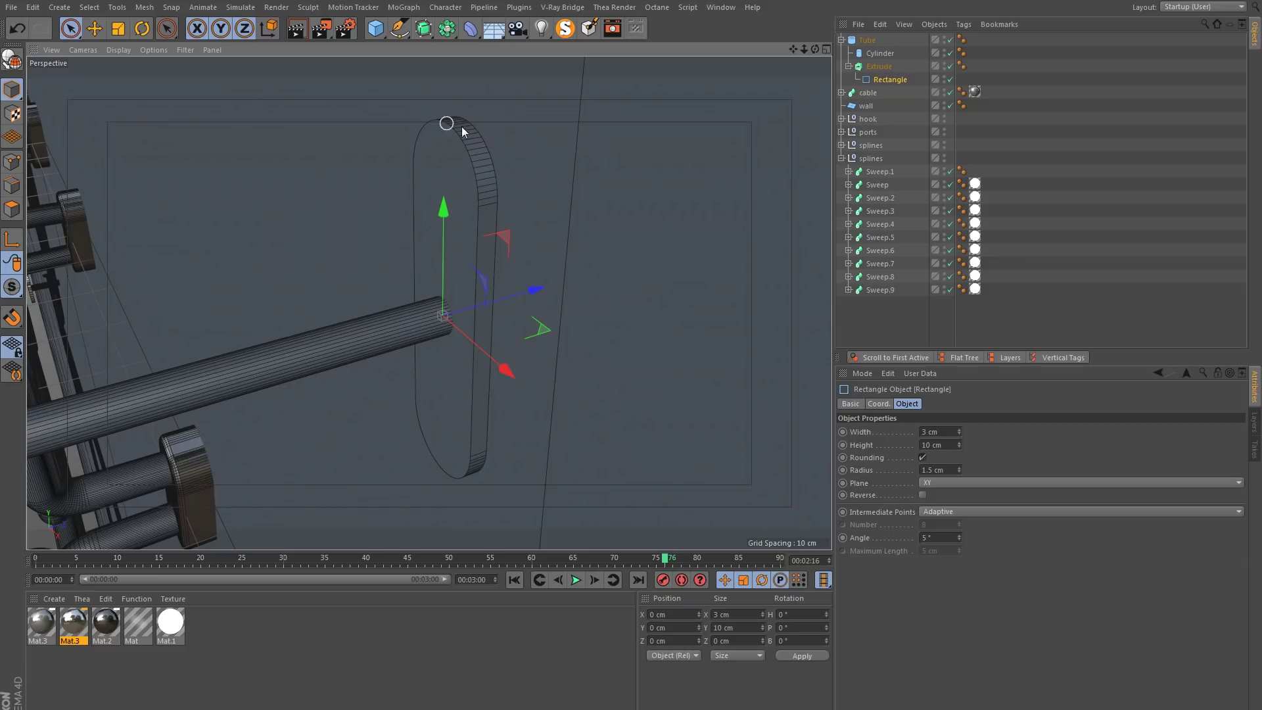
{"action": "mouse_move", "coordinate": [467, 271]}
{"action": "left_mouse_down", "text": "alt"}
{"action": "mouse_move", "coordinate": [346, 262]}
{"action": "mouse_move", "coordinate": [476, 267]}
{"action": "left_mouse_up", "text": "alt"}
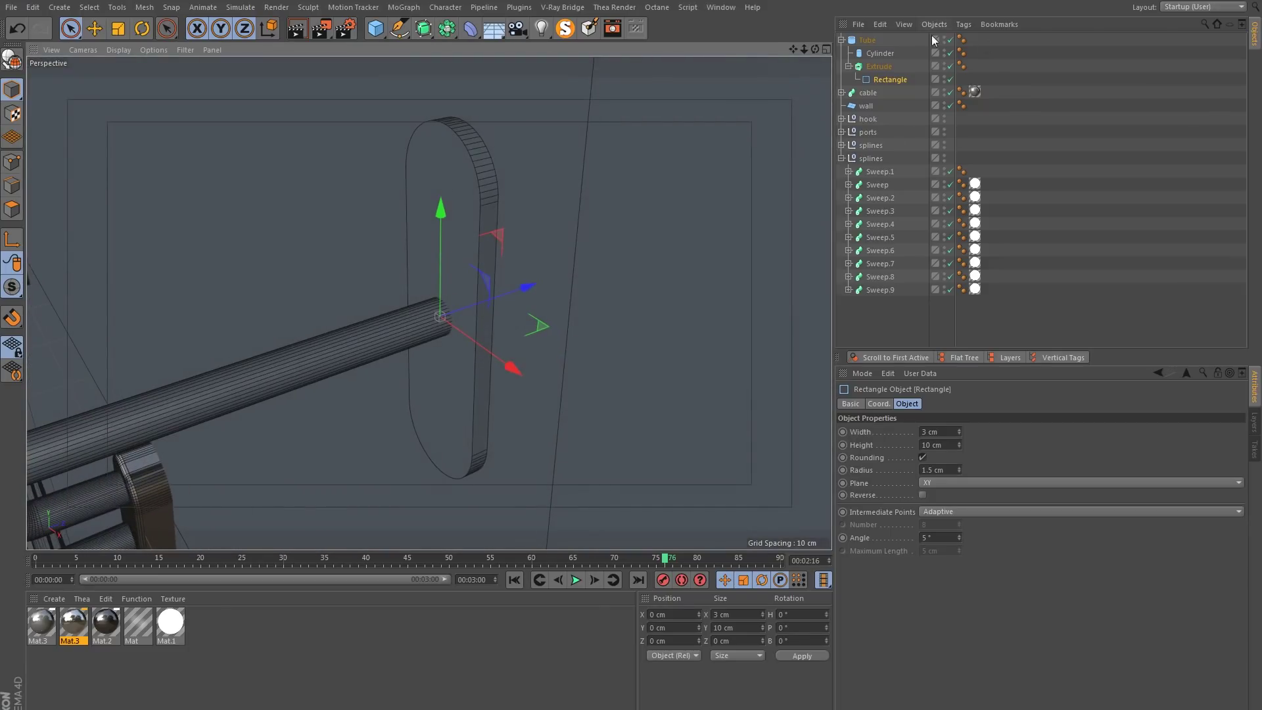
Give the Extrude's start a Fillet Cap with 4 steps and a radius of 0.25 cm.
{"action": "left_click", "coordinate": [879, 67]}
{"action": "left_click", "coordinate": [936, 404]}
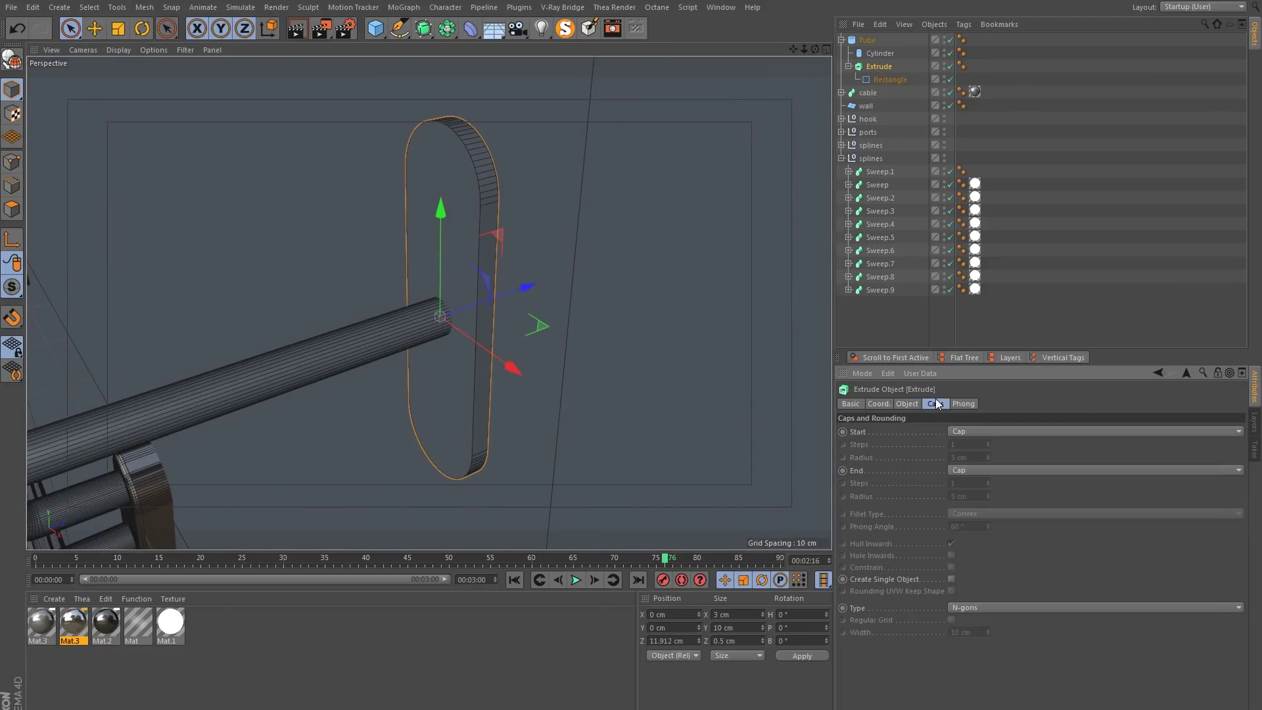
{"action": "left_click", "coordinate": [978, 434]}
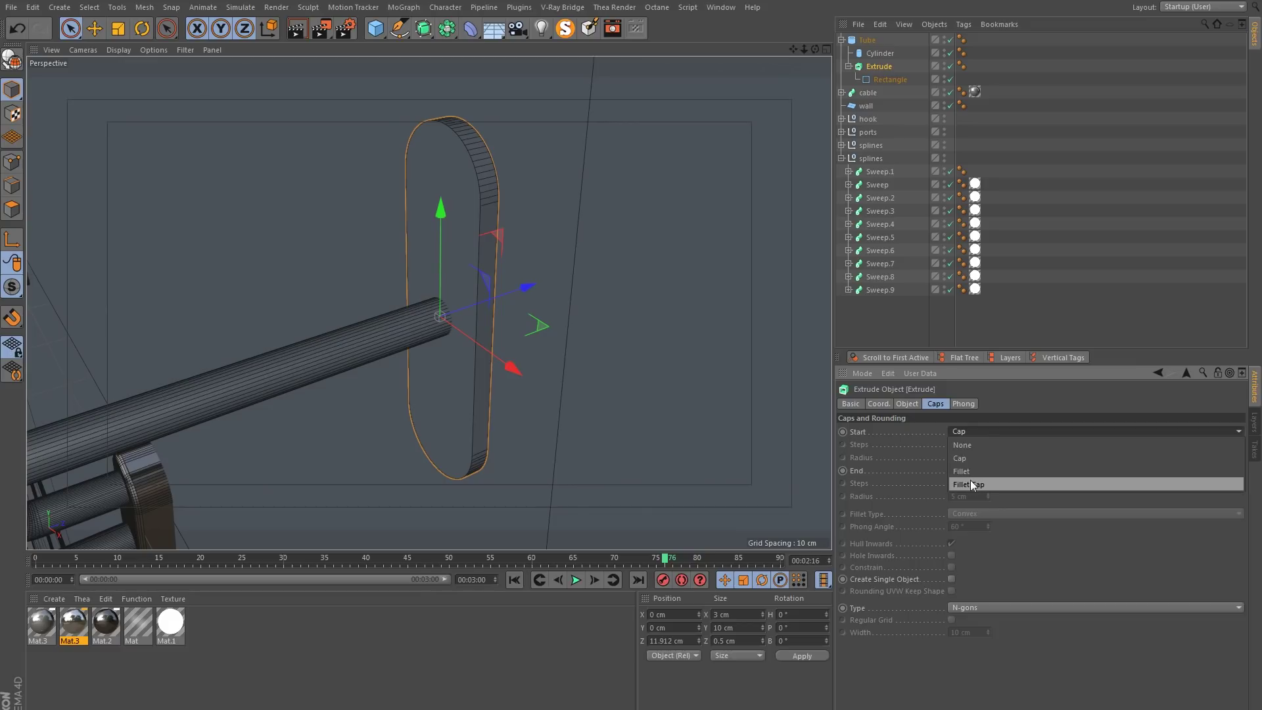
{"action": "left_click", "coordinate": [970, 483]}
{"action": "left_click", "coordinate": [960, 459]}
{"action": "type", "text": "0.25"}
{"action": "key", "text": "Return"}
{"action": "left_click_drag", "start_coordinate": [632, 317], "coordinate": [479, 248], "text": "alt"}
{"action": "left_click", "coordinate": [960, 444]}
{"action": "key", "text": "Return"}
{"action": "left_click_drag", "start_coordinate": [301, 212], "coordinate": [428, 220], "text": "alt"}
{"action": "left_click_drag", "start_coordinate": [608, 304], "coordinate": [520, 290], "text": "alt"}
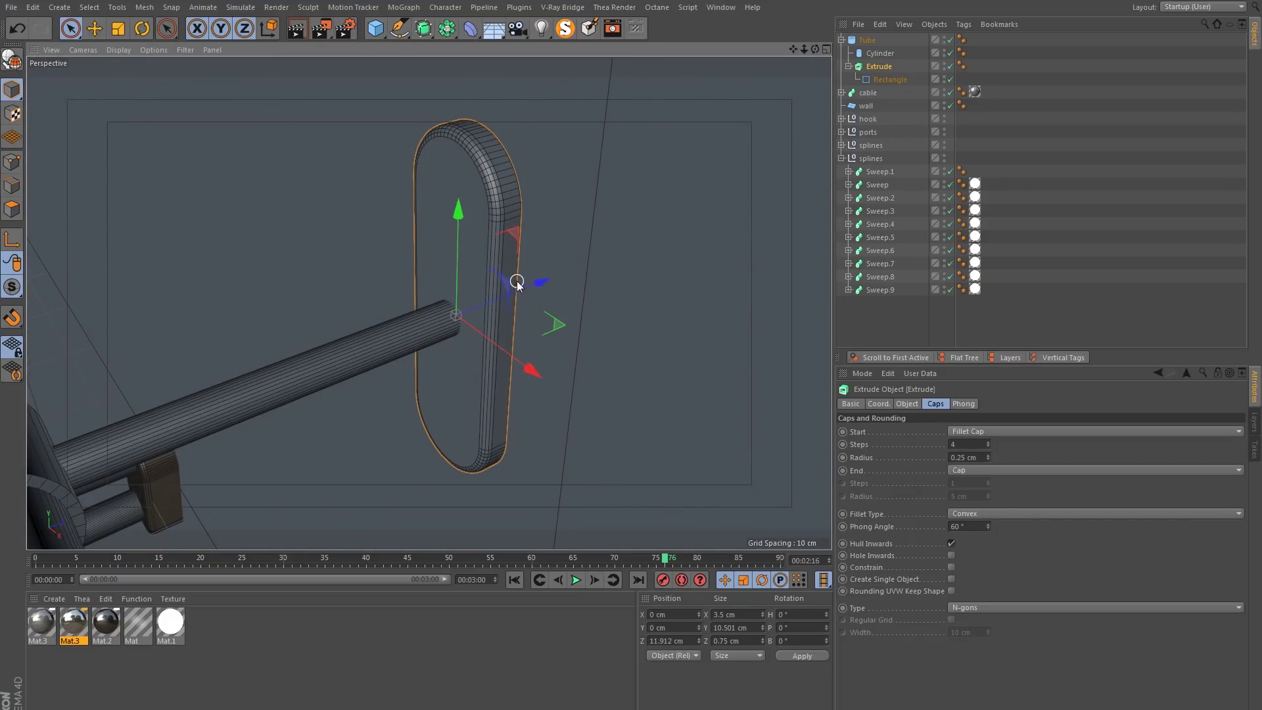
Reduce the plate's start fillet radius to 0.1 cm.
{"action": "left_click_drag", "start_coordinate": [984, 459], "coordinate": [934, 455]}
{"action": "type", "text": "0.1"}
{"action": "key", "text": "Return"}
{"action": "left_click_drag", "start_coordinate": [552, 263], "coordinate": [585, 289], "text": "alt"}
Set the rectangle spline's width to 2.5 cm to make the rounded plate narrower.
{"action": "left_click", "coordinate": [880, 82]}
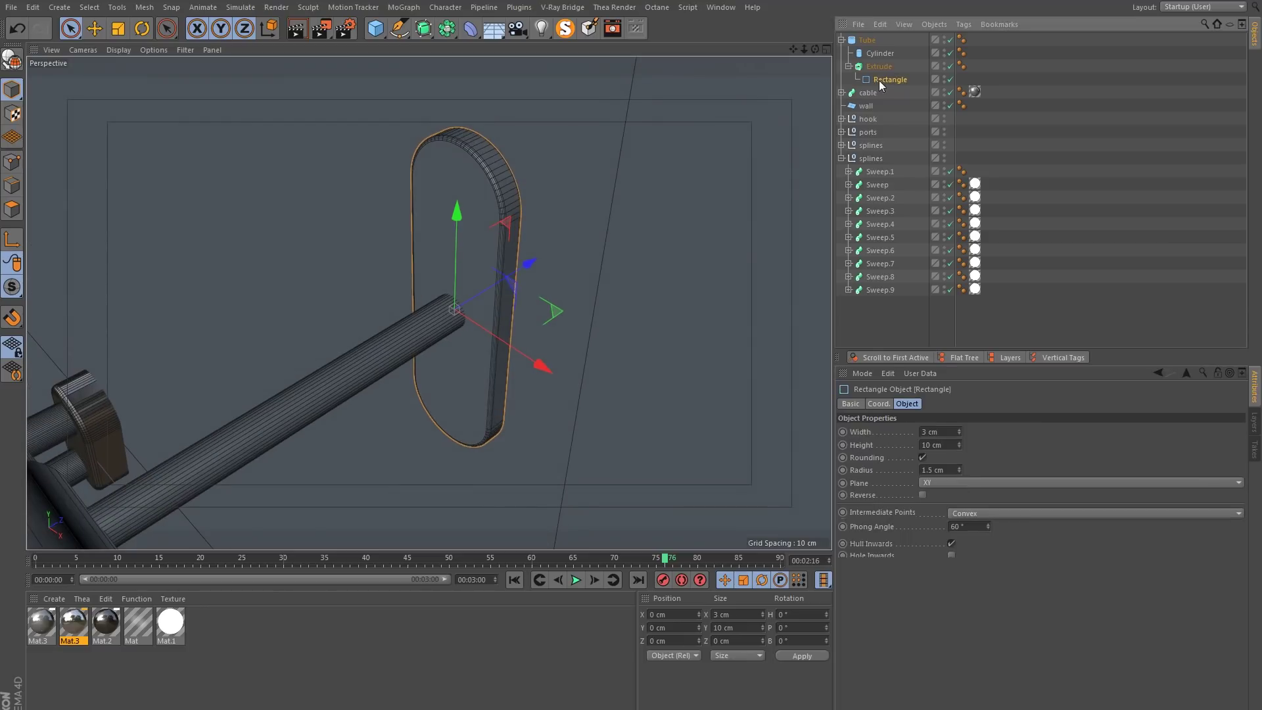
{"action": "double_click", "coordinate": [937, 432]}
{"action": "type", "text": "2.5"}
{"action": "key", "text": "Return"}
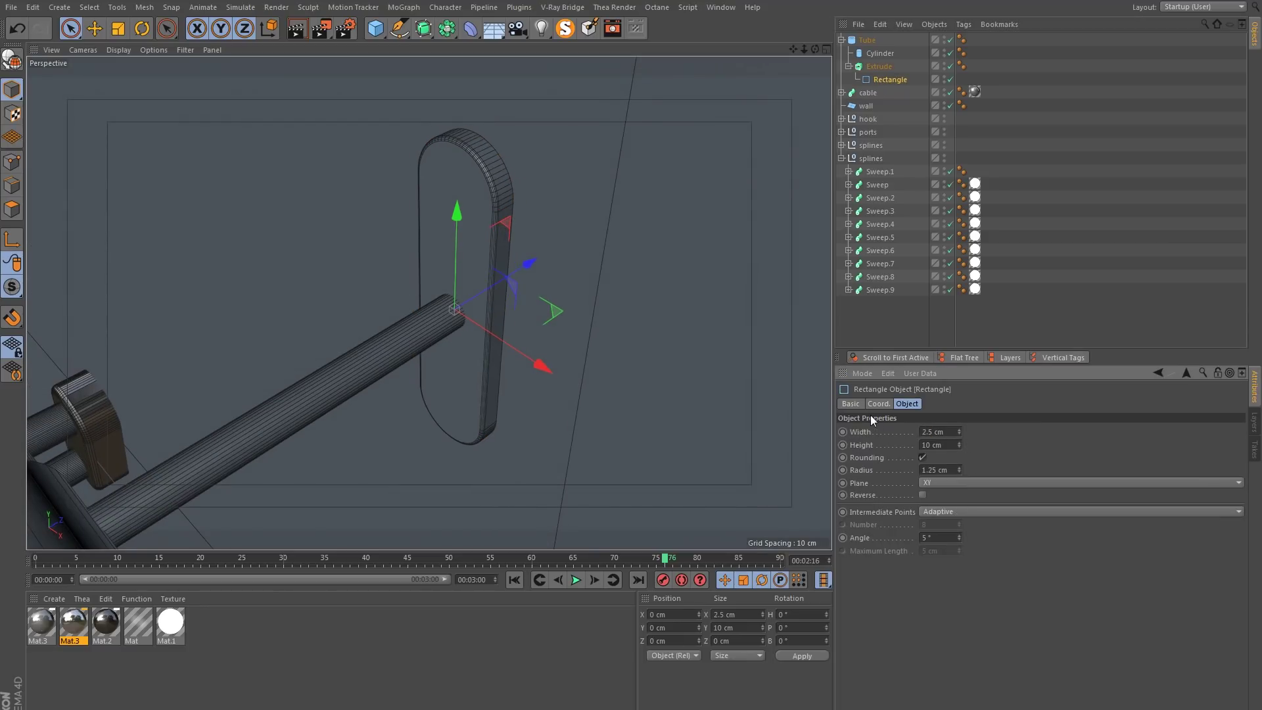
Shift the extruded plate slightly along Z to about 11.97 cm.
{"action": "left_click", "coordinate": [879, 67]}
{"action": "left_click_drag", "start_coordinate": [607, 199], "coordinate": [549, 272], "text": "alt"}
{"action": "key", "text": "o"}
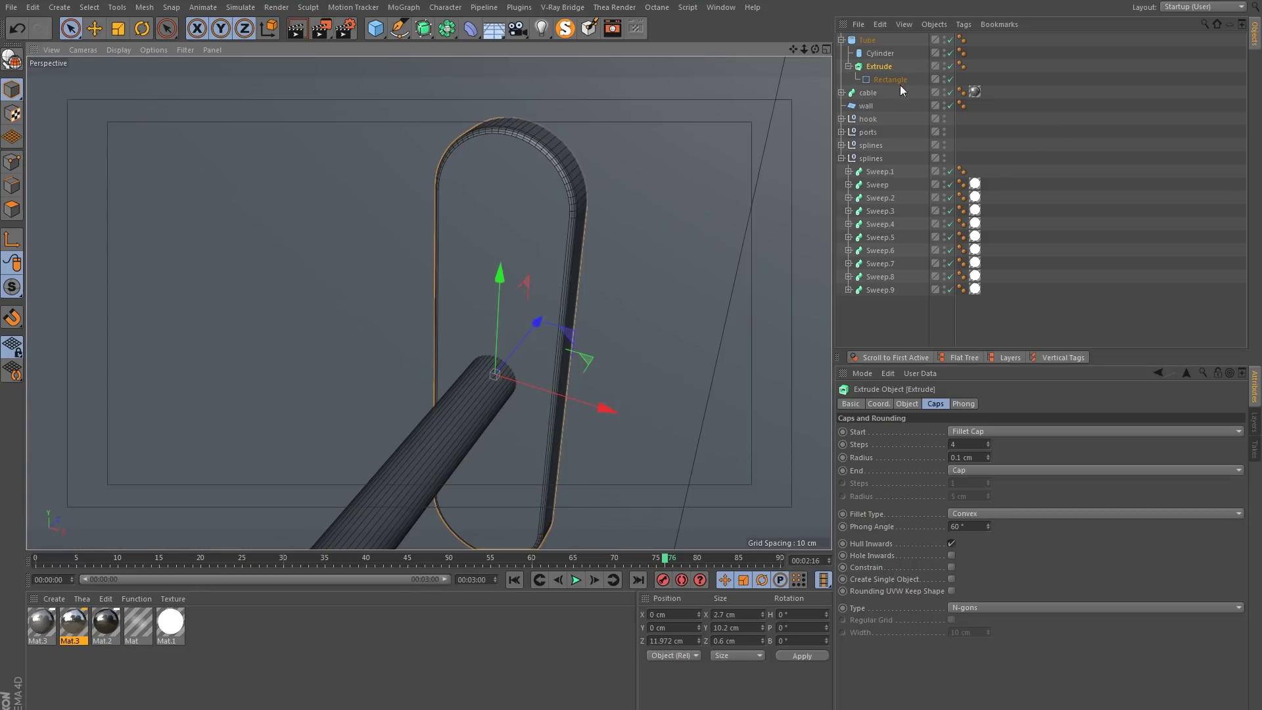
{"action": "mouse_move", "coordinate": [533, 253]}
{"action": "left_mouse_down", "text": "alt"}
{"action": "mouse_move", "coordinate": [502, 248]}
{"action": "mouse_move", "coordinate": [530, 248]}
{"action": "left_mouse_up", "text": "alt"}
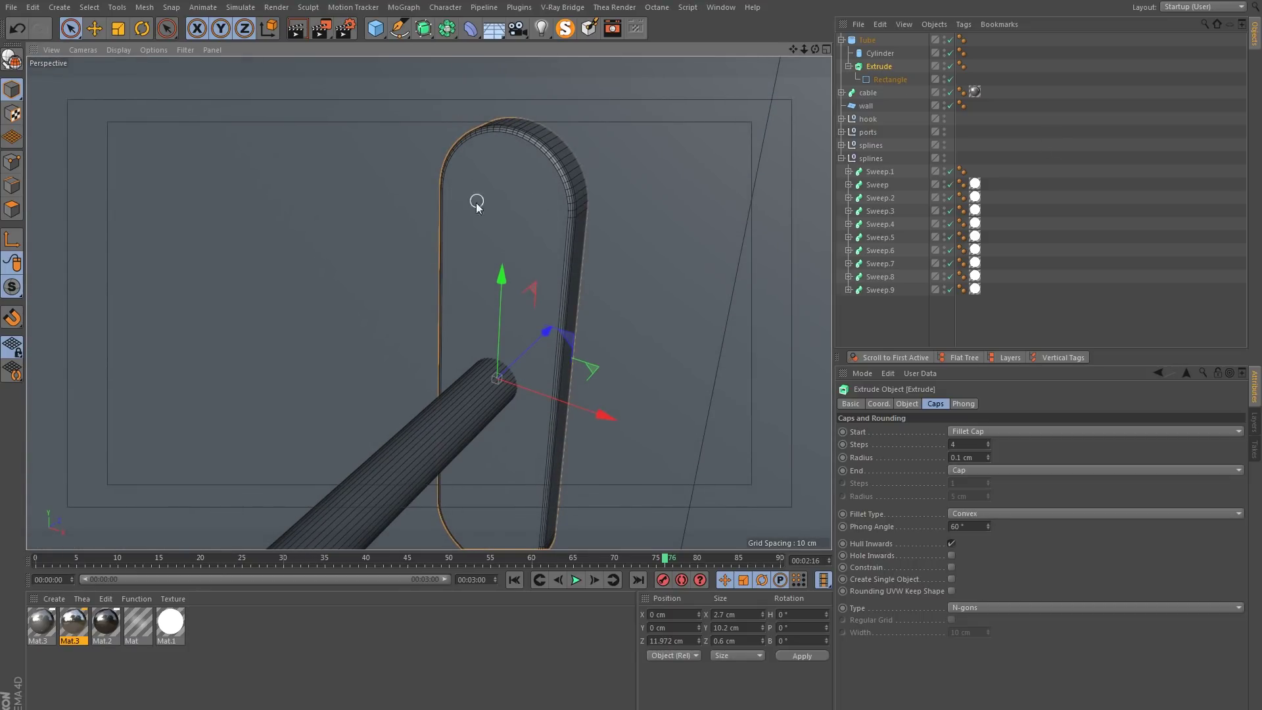
Duplicate the rod cylinder and raise the copy to about 3.96 cm in Y, near the plate's upper end.
{"action": "left_click", "coordinate": [879, 54]}
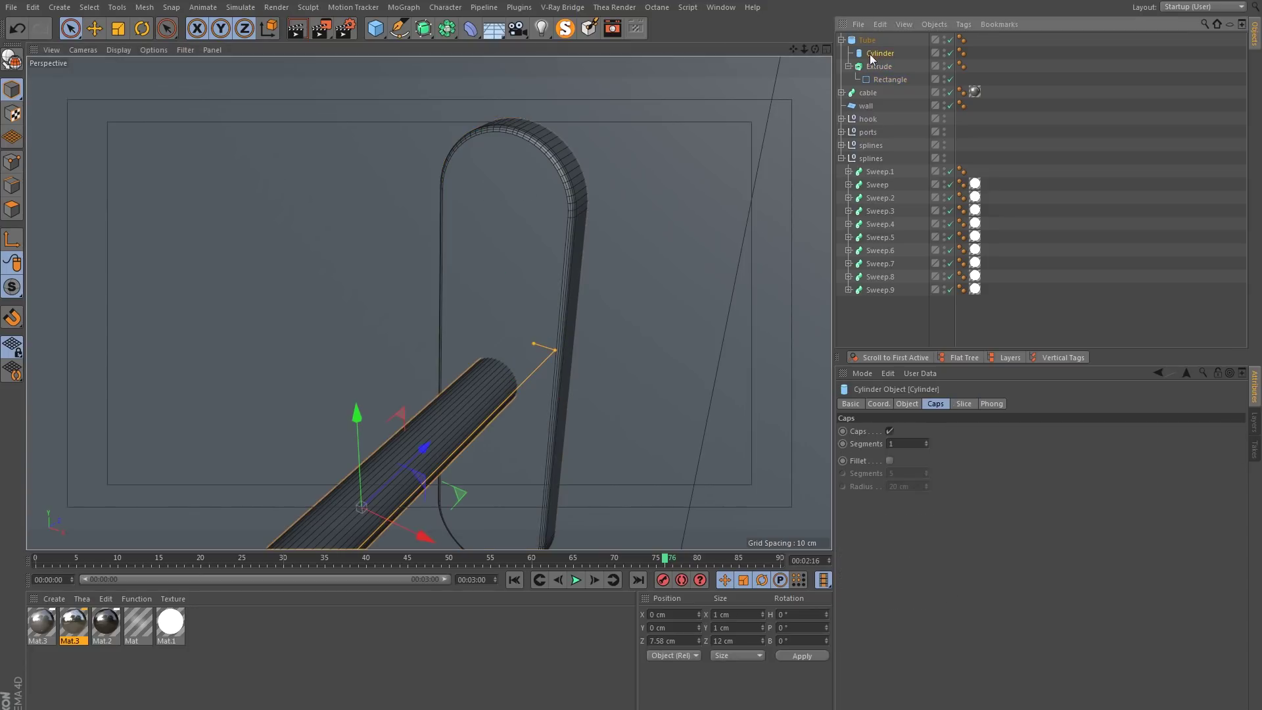
{"action": "key", "text": "o"}
{"action": "left_click_drag", "start_coordinate": [877, 56], "coordinate": [879, 68], "text": "ctrl"}
{"action": "left_click_drag", "start_coordinate": [459, 352], "coordinate": [334, 192], "text": "alt"}
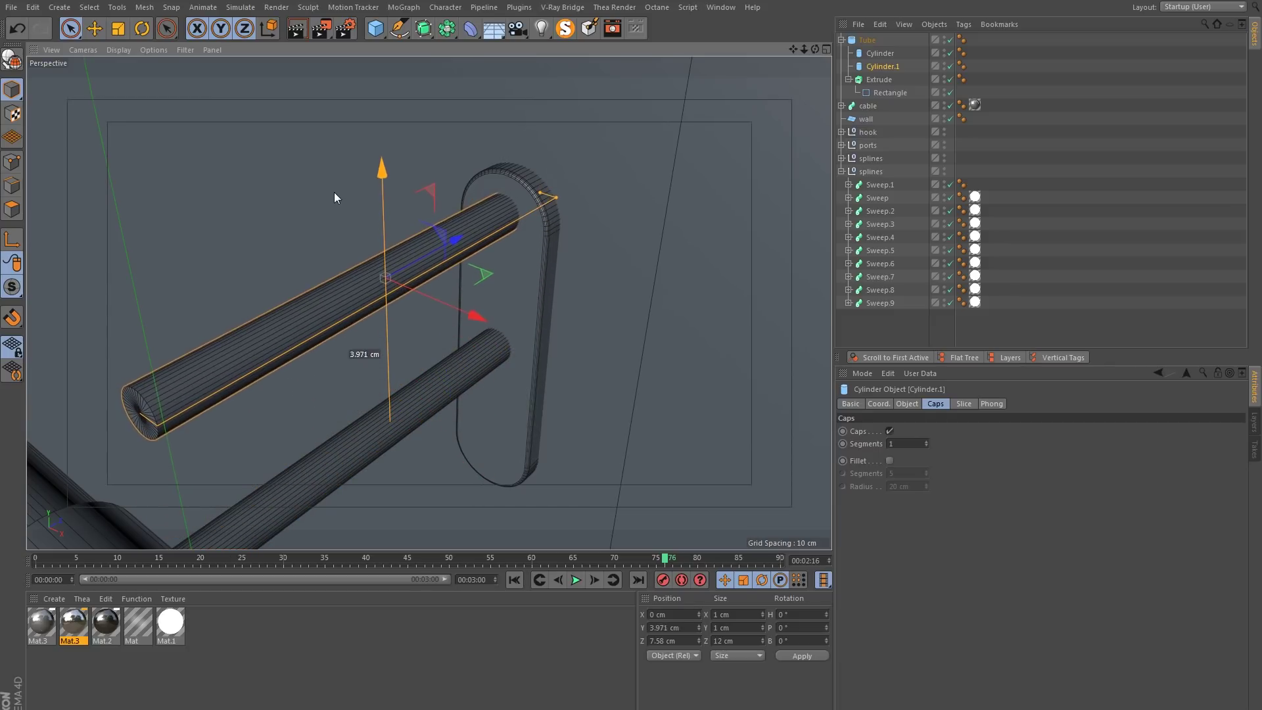
{"action": "left_click_drag", "start_coordinate": [493, 231], "coordinate": [756, 164], "text": "alt"}
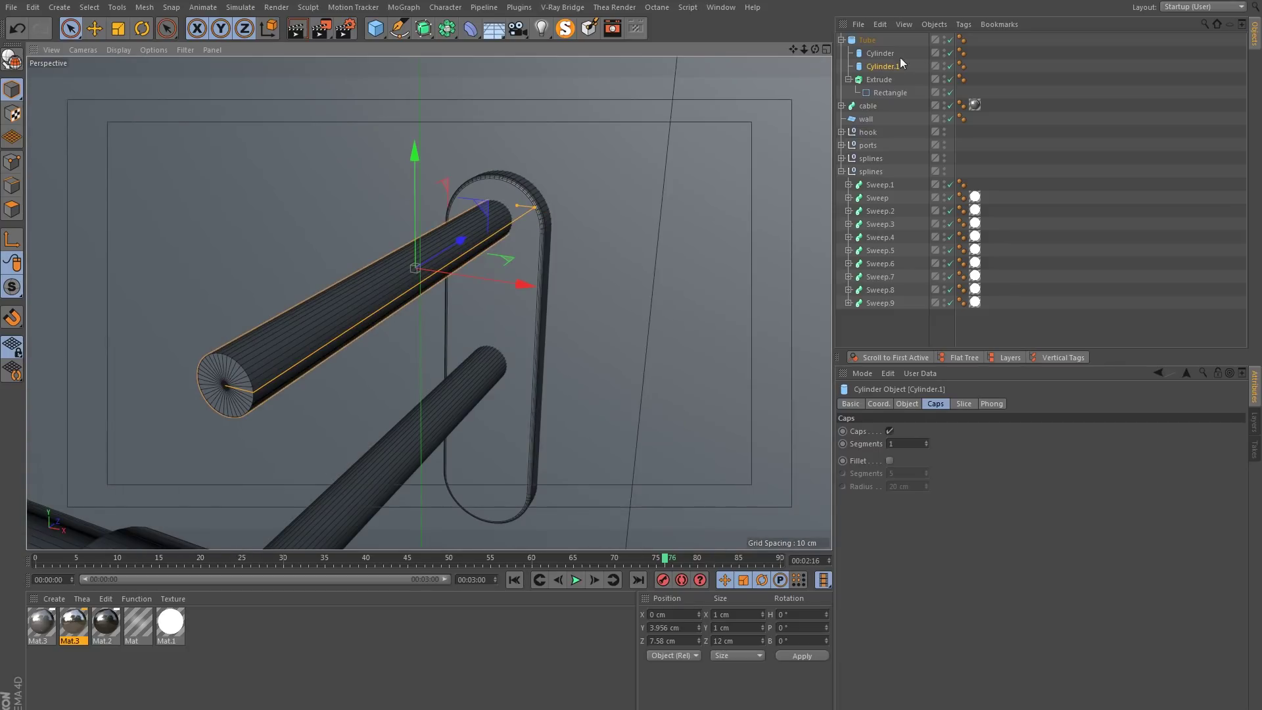
Set the copied cylinder's radius to 1 cm and lower it to about 3.7 cm in Y.
{"action": "left_click", "coordinate": [907, 404]}
{"action": "double_click", "coordinate": [934, 432]}
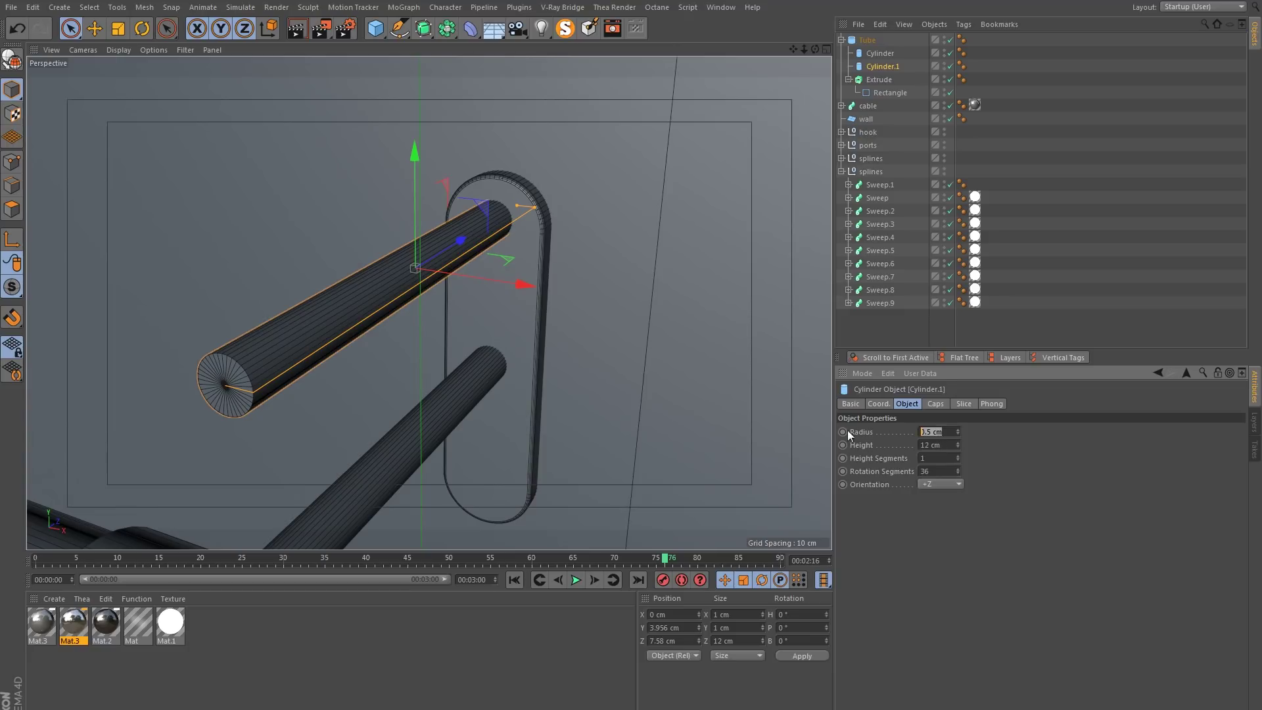
{"action": "type", "text": "1"}
{"action": "key", "text": "Return"}
{"action": "left_click_drag", "start_coordinate": [419, 176], "coordinate": [521, 251]}
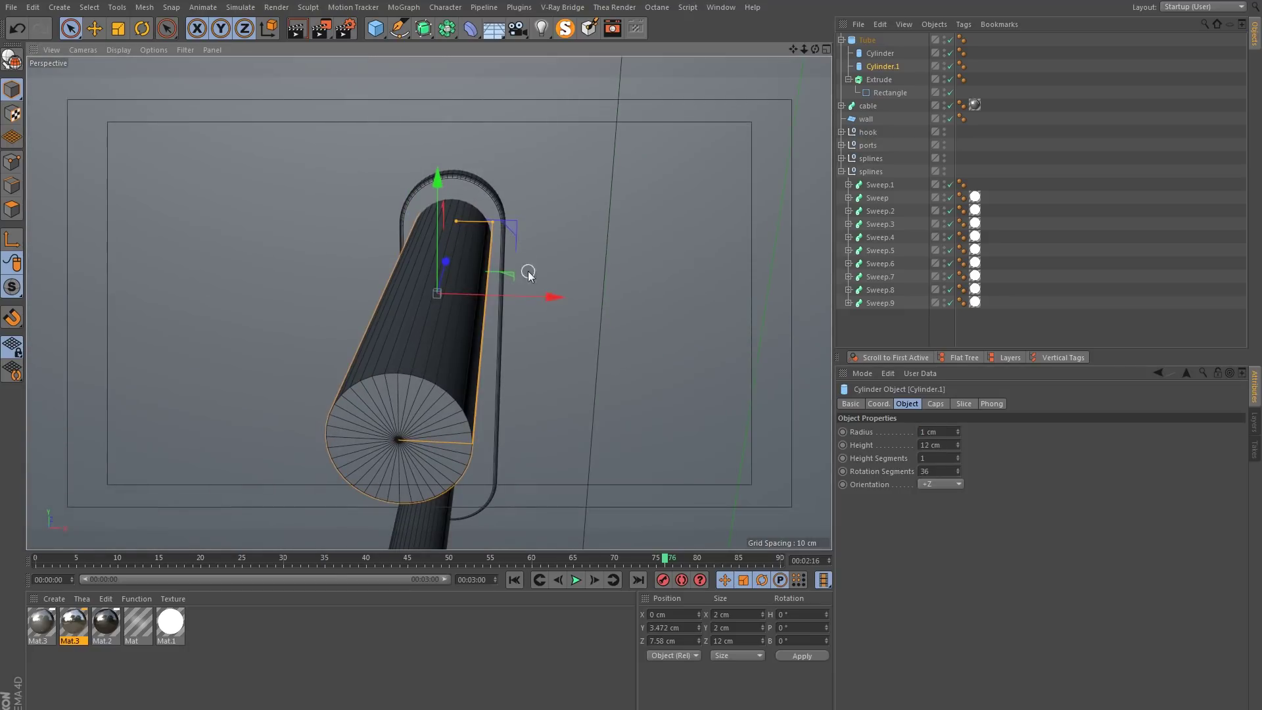
{"action": "left_click_drag", "start_coordinate": [831, 397], "coordinate": [354, 255], "text": "alt"}
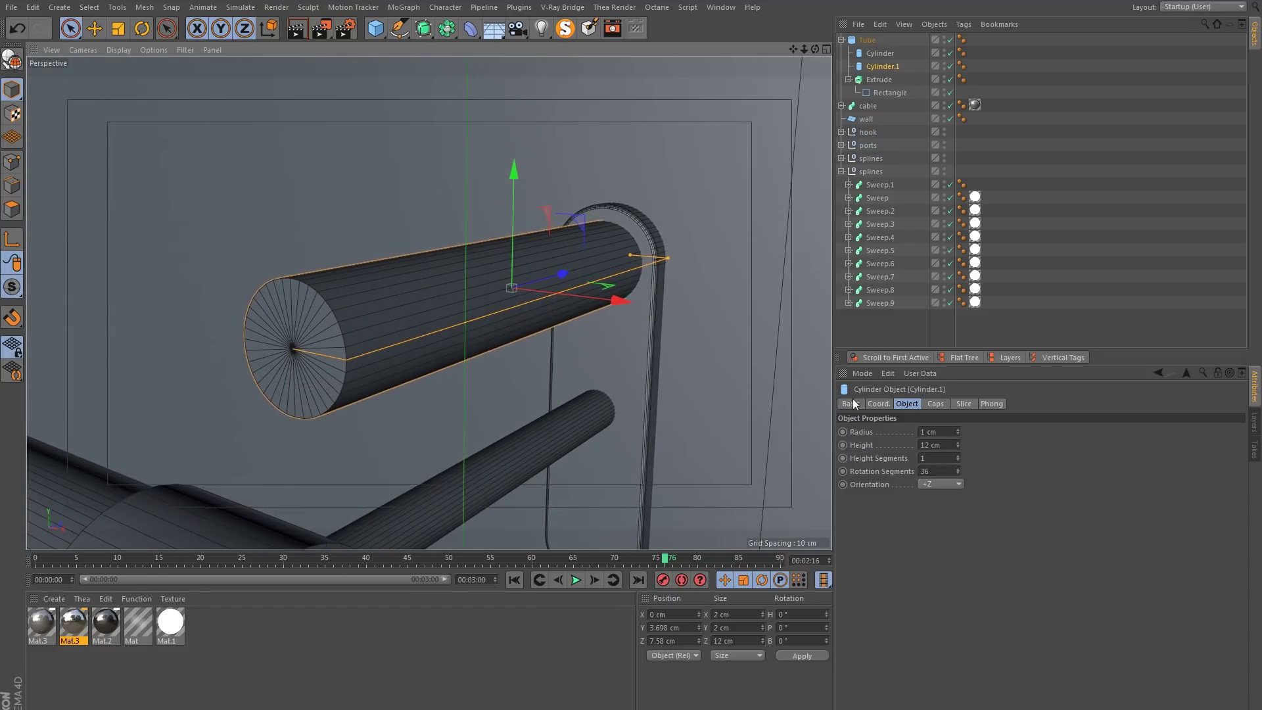
Shorten the copied cylinder to a height of 1 cm and move it along Z to about 11.42 cm, in front of the plate.
{"action": "left_click", "coordinate": [953, 445]}
{"action": "type", "text": "1"}
{"action": "key", "text": "Return"}
{"action": "left_click_drag", "start_coordinate": [610, 273], "coordinate": [676, 310], "text": "alt"}
{"action": "left_click_drag", "start_coordinate": [622, 278], "coordinate": [654, 259]}
Enable a 0.25 cm fillet on the short cylinder's caps and push it toward the plate to about 11.94 cm in Z.
{"action": "left_click", "coordinate": [936, 404]}
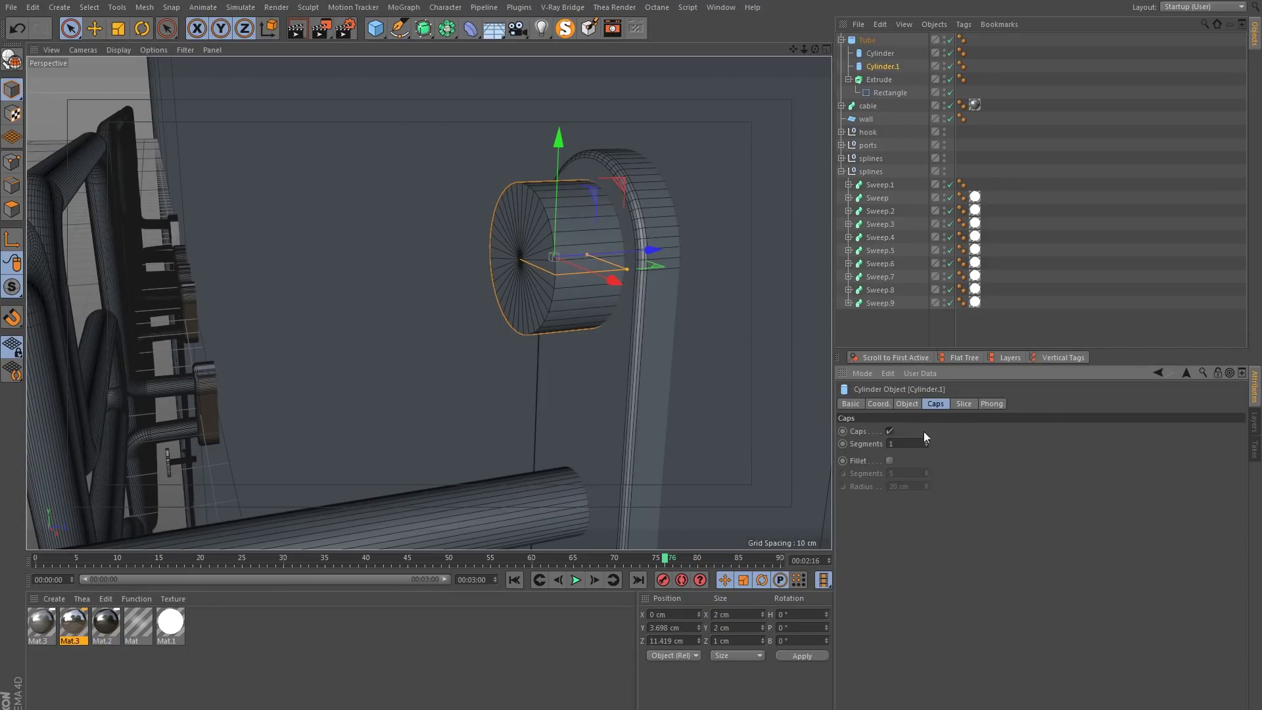
{"action": "left_click", "coordinate": [890, 460]}
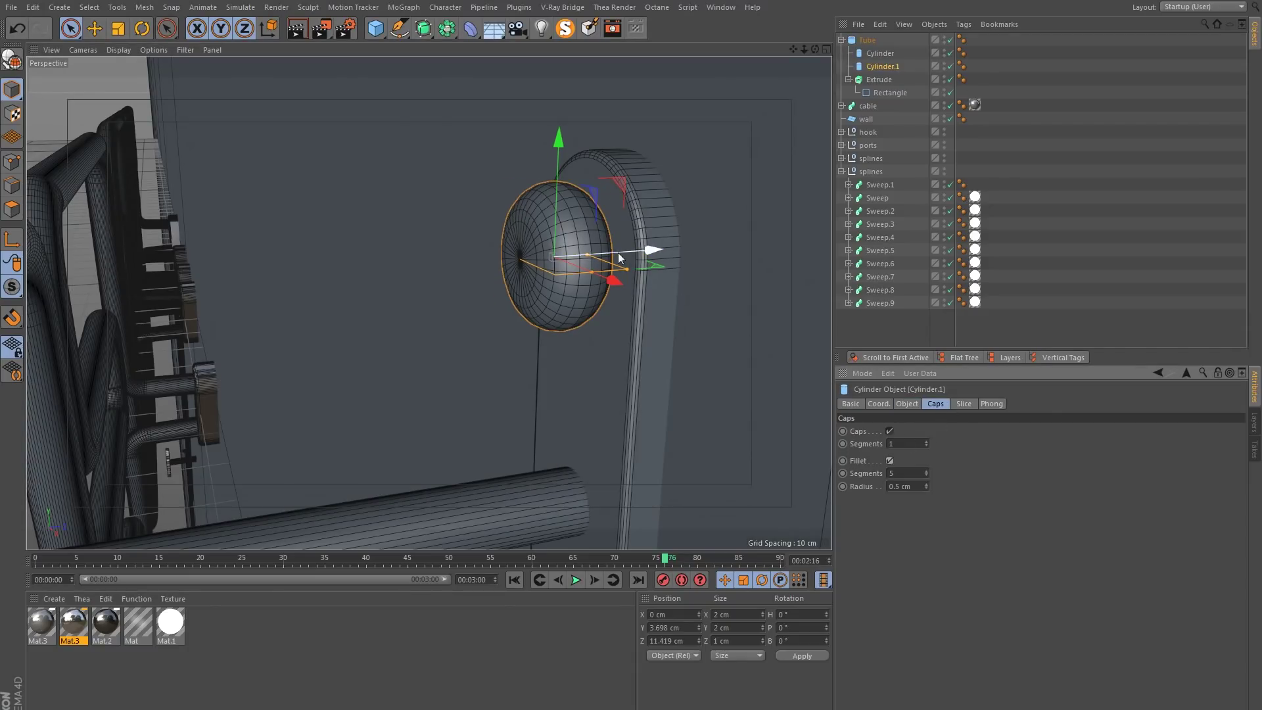
{"action": "left_click_drag", "start_coordinate": [618, 253], "coordinate": [630, 255], "text": "alt"}
{"action": "left_click_drag", "start_coordinate": [913, 486], "coordinate": [812, 447]}
{"action": "type", "text": ".25"}
{"action": "key", "text": "Return"}
{"action": "left_click_drag", "start_coordinate": [670, 361], "coordinate": [709, 241], "text": "alt"}
{"action": "left_click", "coordinate": [1082, 158]}
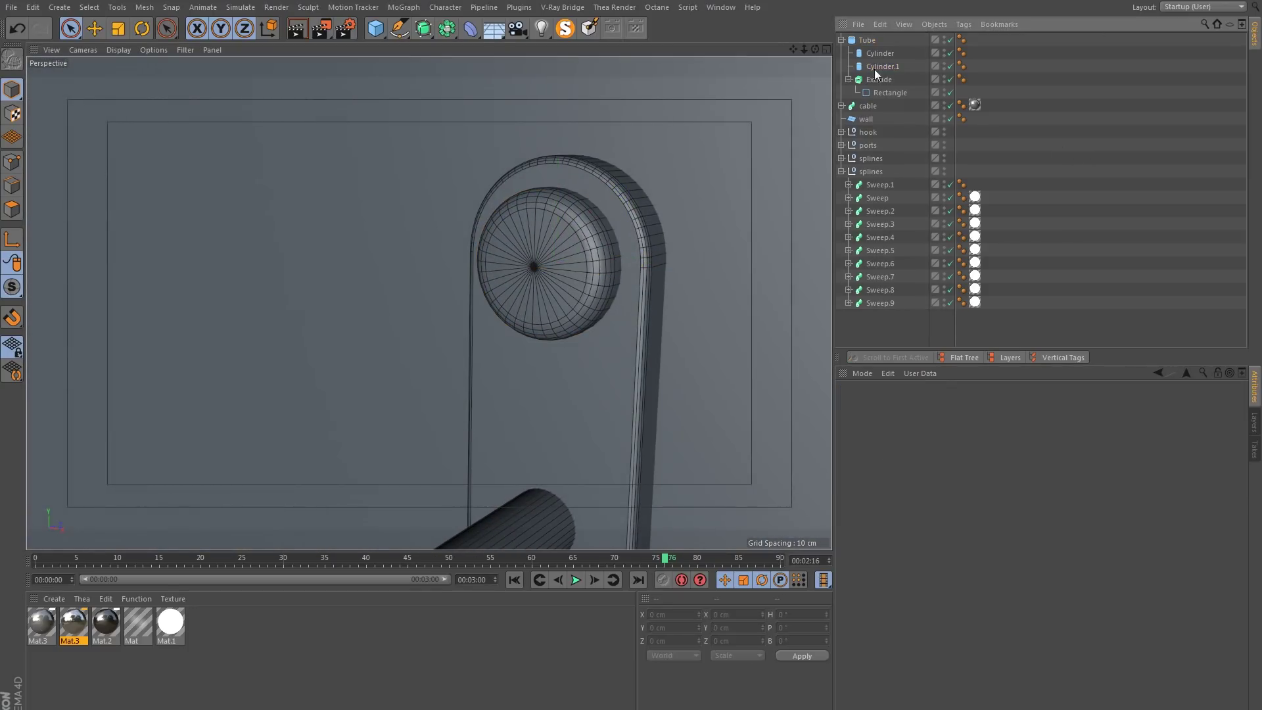
Create a Cube at the screw-head cylinder's position and take the cylinder out of the cube's hierarchy.
{"action": "left_click", "coordinate": [883, 66]}
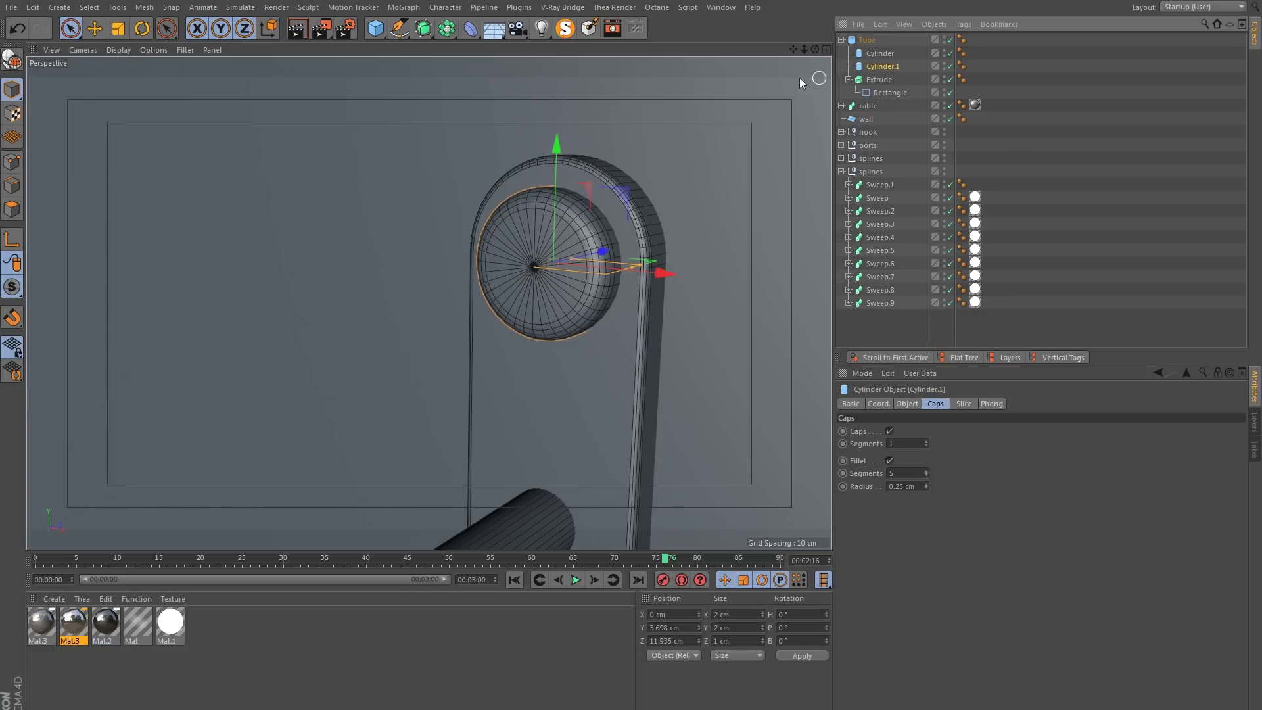
{"action": "left_click_drag", "start_coordinate": [368, 37], "coordinate": [460, 46], "text": "alt"}
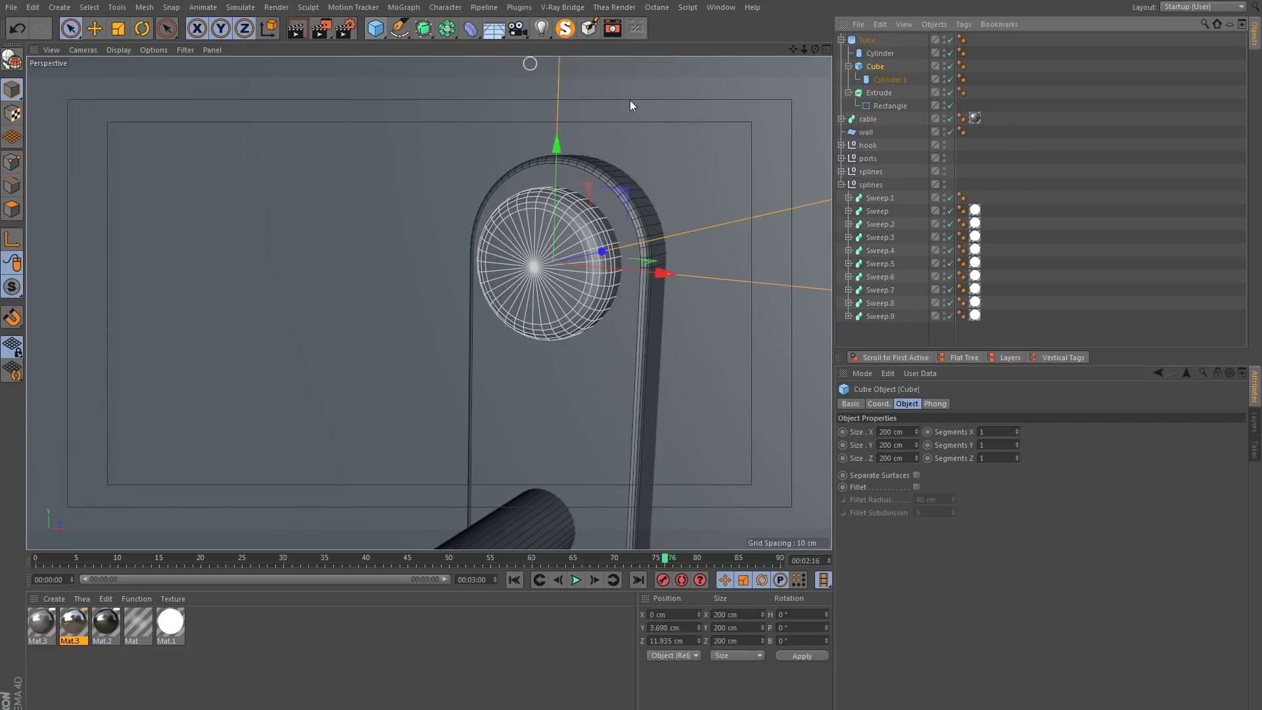
{"action": "mouse_move", "coordinate": [877, 77]}
{"action": "left_mouse_down"}
{"action": "mouse_move", "coordinate": [881, 92]}
{"action": "mouse_move", "coordinate": [874, 67]}
{"action": "left_mouse_up"}
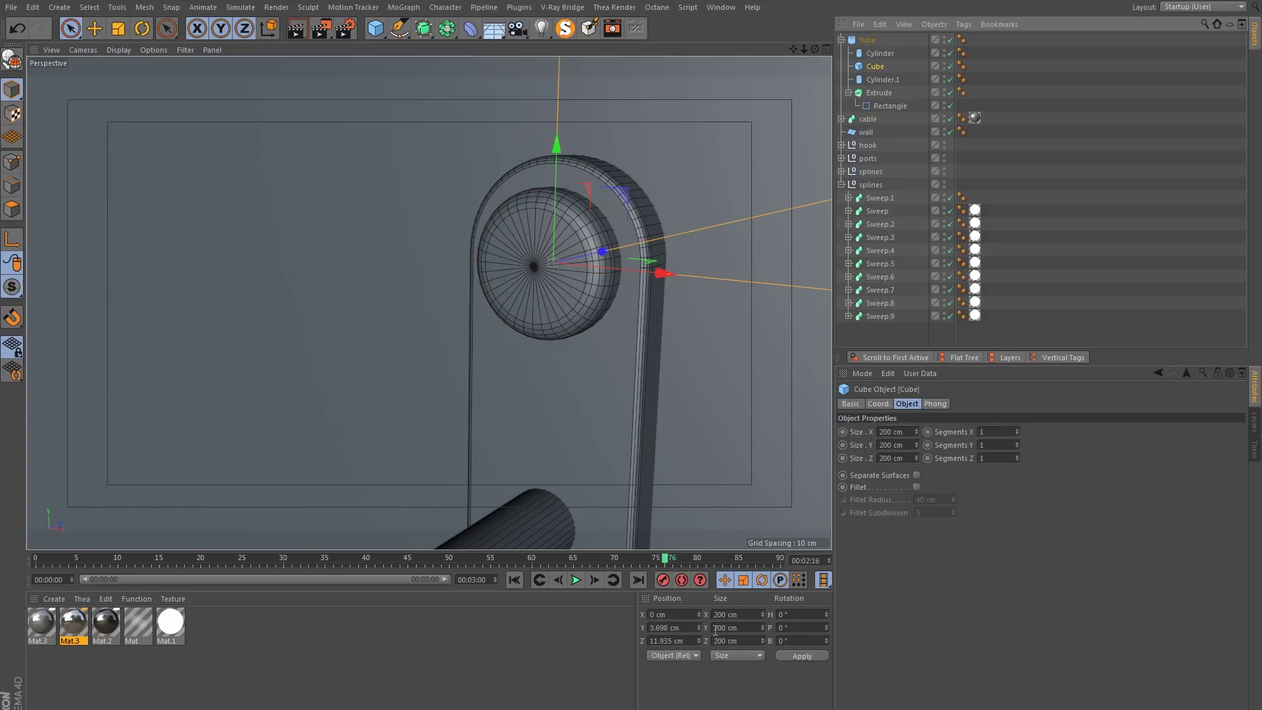
{"action": "left_click", "coordinate": [689, 627]}
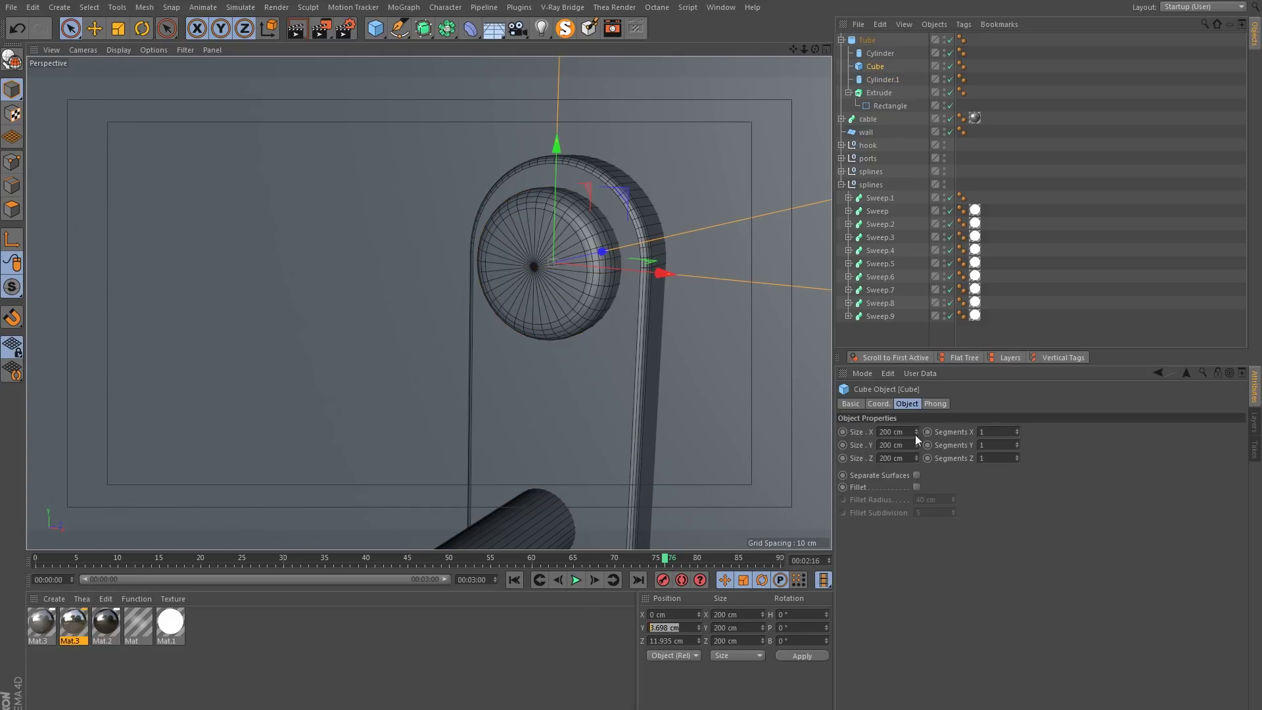
Set the cube's size to 0.5 cm in X and 2 cm in Y.
{"action": "left_click", "coordinate": [894, 432]}
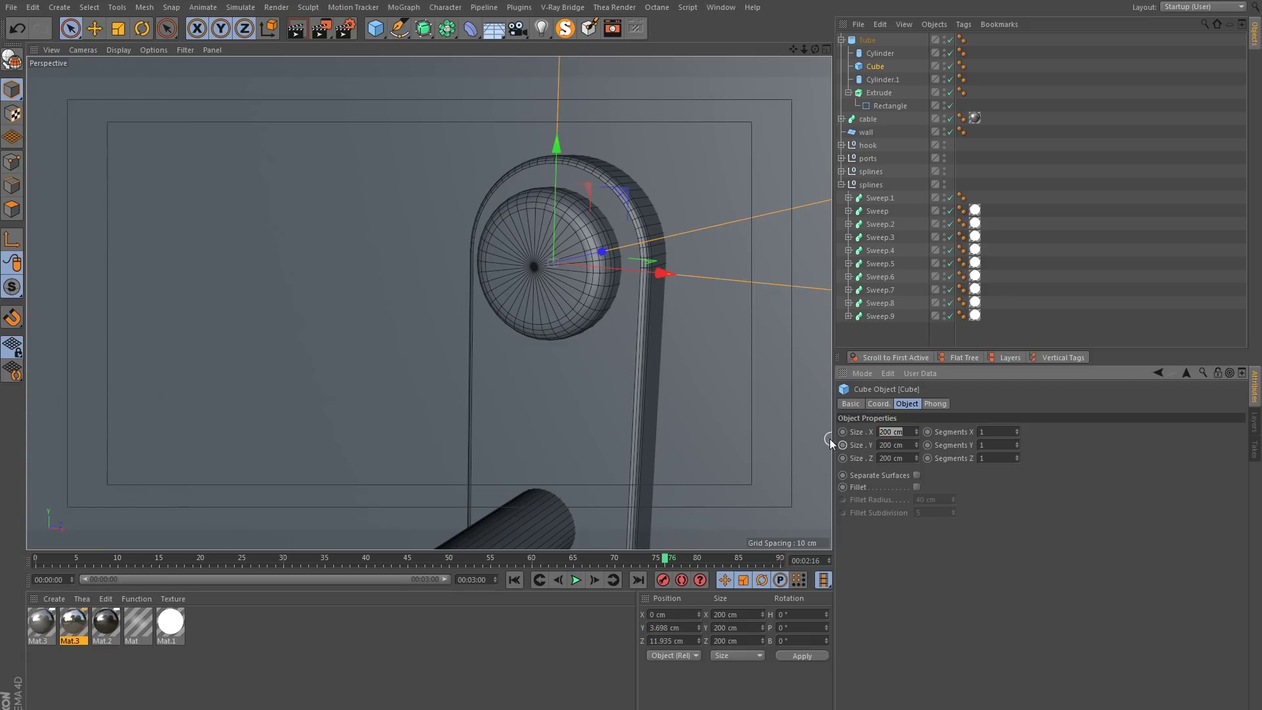
{"action": "type", "text": "1"}
{"action": "key", "text": "Return"}
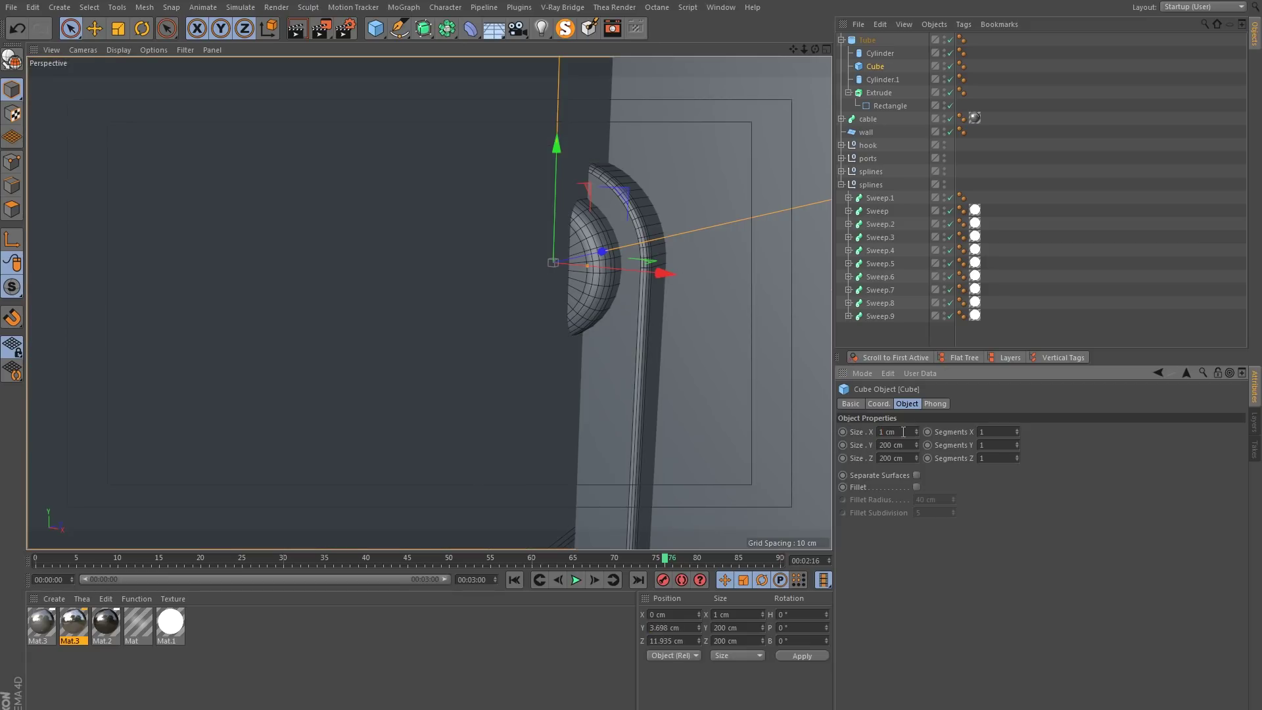
{"action": "type", "text": "0.5"}
{"action": "key", "text": "Return"}
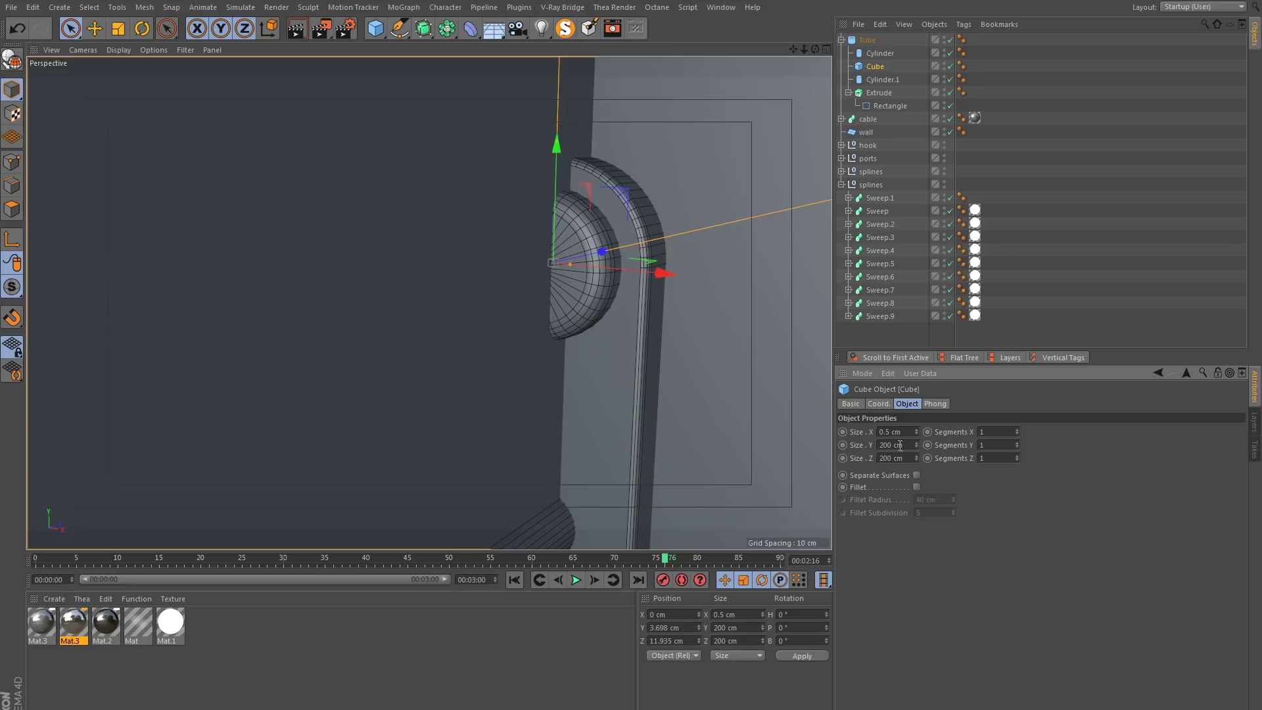
{"action": "left_click", "coordinate": [910, 445]}
{"action": "type", "text": "10"}
{"action": "key", "text": "Return"}
{"action": "double_click", "coordinate": [897, 445]}
{"action": "type", "text": "2"}
{"action": "key", "text": "Return"}
{"action": "left_click_drag", "start_coordinate": [809, 421], "coordinate": [587, 306], "text": "alt"}
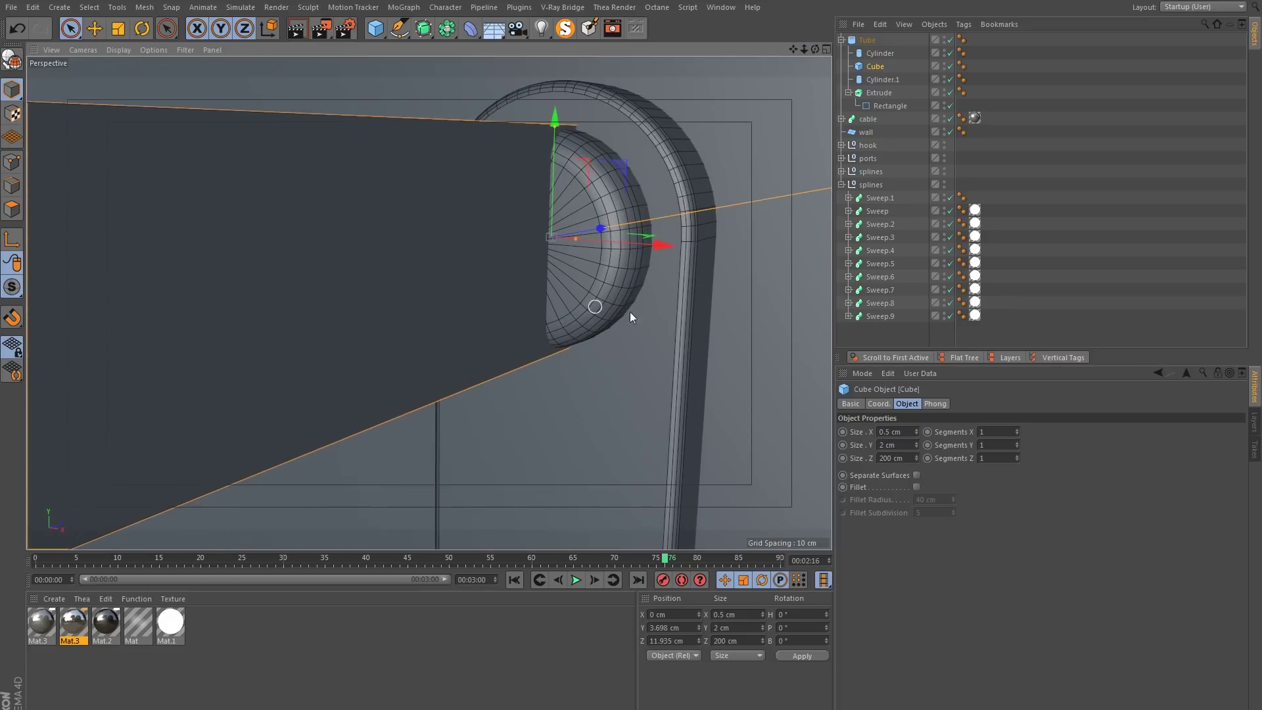
Change the cube's Y size to 1 cm and set its Z size to 1 cm.
{"action": "left_click", "coordinate": [888, 445]}
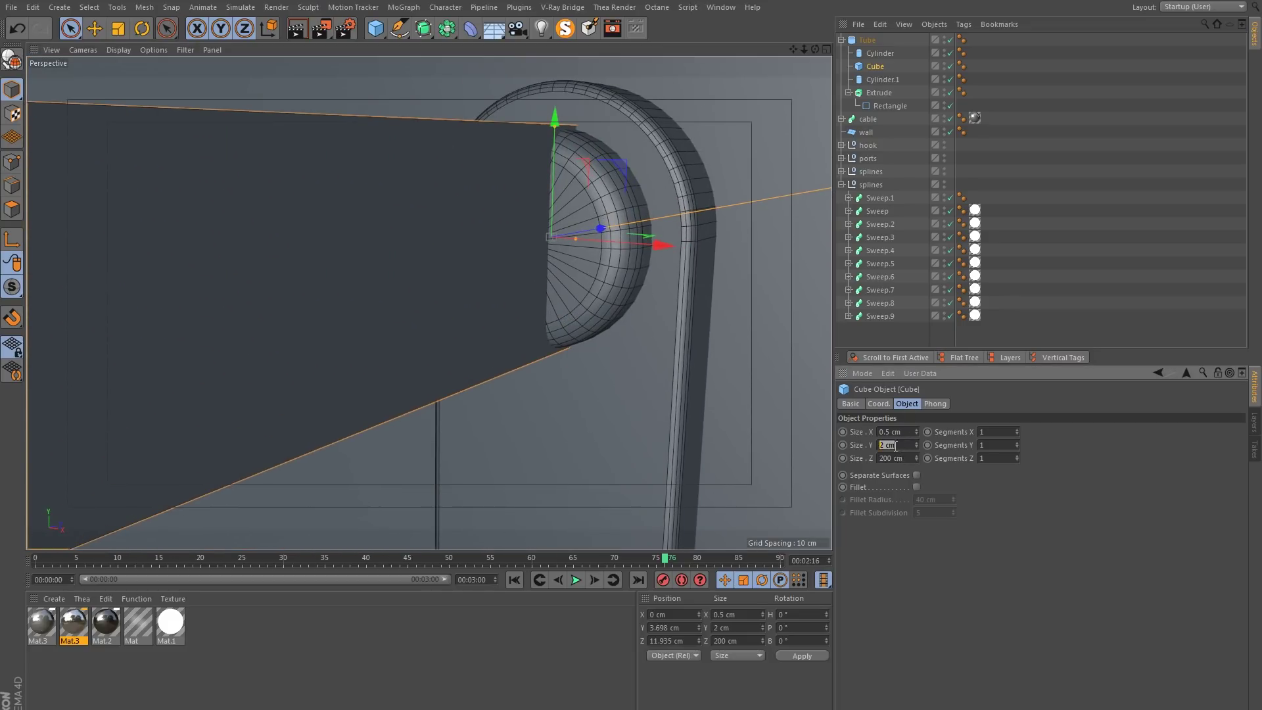
{"action": "type", "text": "1"}
{"action": "key", "text": "Return"}
{"action": "left_click_drag", "start_coordinate": [507, 263], "coordinate": [563, 285], "text": "alt"}
{"action": "left_click", "coordinate": [909, 458]}
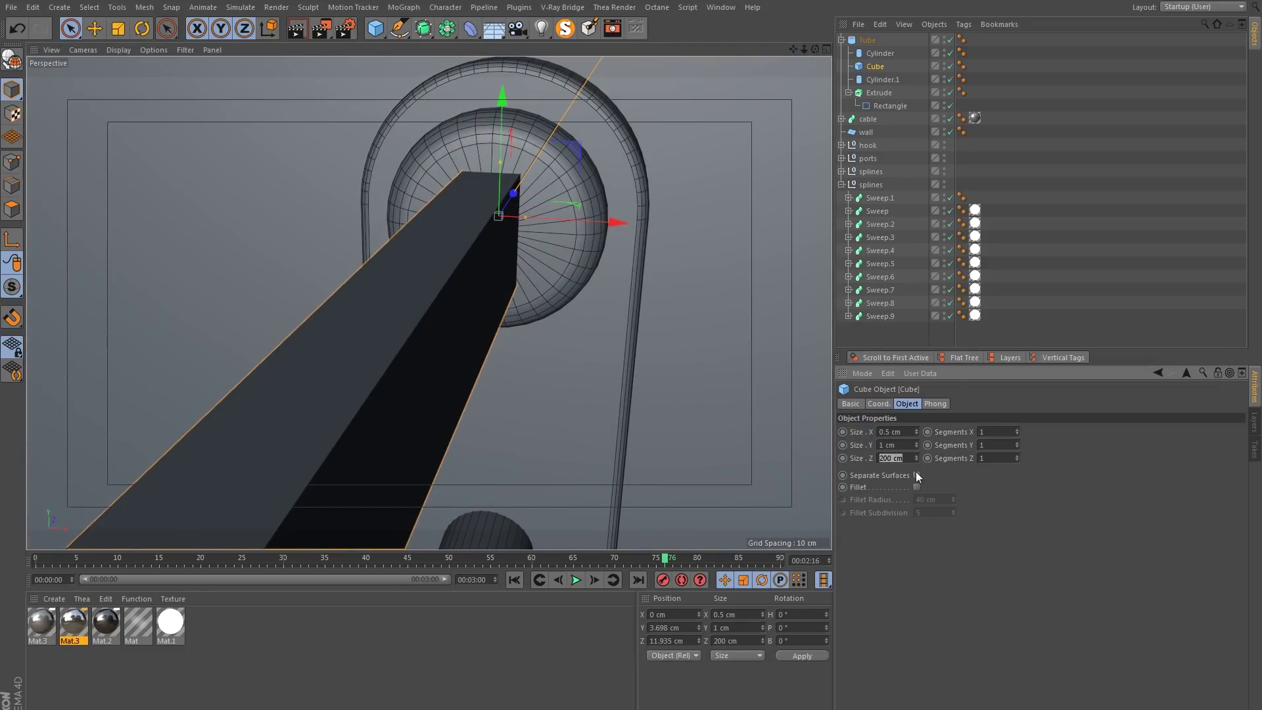
{"action": "type", "text": "1"}
{"action": "key", "text": "Return"}
Move the cube forward to about 11.61 cm in Z and reshape it to about 0.31 cm in X and 1.44 cm in Y.
{"action": "left_click_drag", "start_coordinate": [464, 236], "coordinate": [498, 242], "text": "alt"}
{"action": "left_click_drag", "start_coordinate": [487, 184], "coordinate": [480, 159]}
{"action": "left_click_drag", "start_coordinate": [449, 250], "coordinate": [443, 222], "text": "alt"}
Duplicate the cube and rotate the copy a quarter turn so both bars form a cross on the screw head.
{"action": "left_click_drag", "start_coordinate": [875, 68], "coordinate": [874, 82], "text": "ctrl"}
{"action": "key", "text": "r"}
{"action": "left_click_drag", "start_coordinate": [523, 190], "coordinate": [301, 108]}
{"action": "mouse_move", "coordinate": [476, 267]}
{"action": "left_mouse_down", "text": "alt"}
{"action": "mouse_move", "coordinate": [372, 294]}
{"action": "mouse_move", "coordinate": [486, 269]}
{"action": "left_mouse_up", "text": "alt"}
Put both cubes in a Boole object and set its Boolean type to A union B.
{"action": "left_click", "coordinate": [875, 66]}
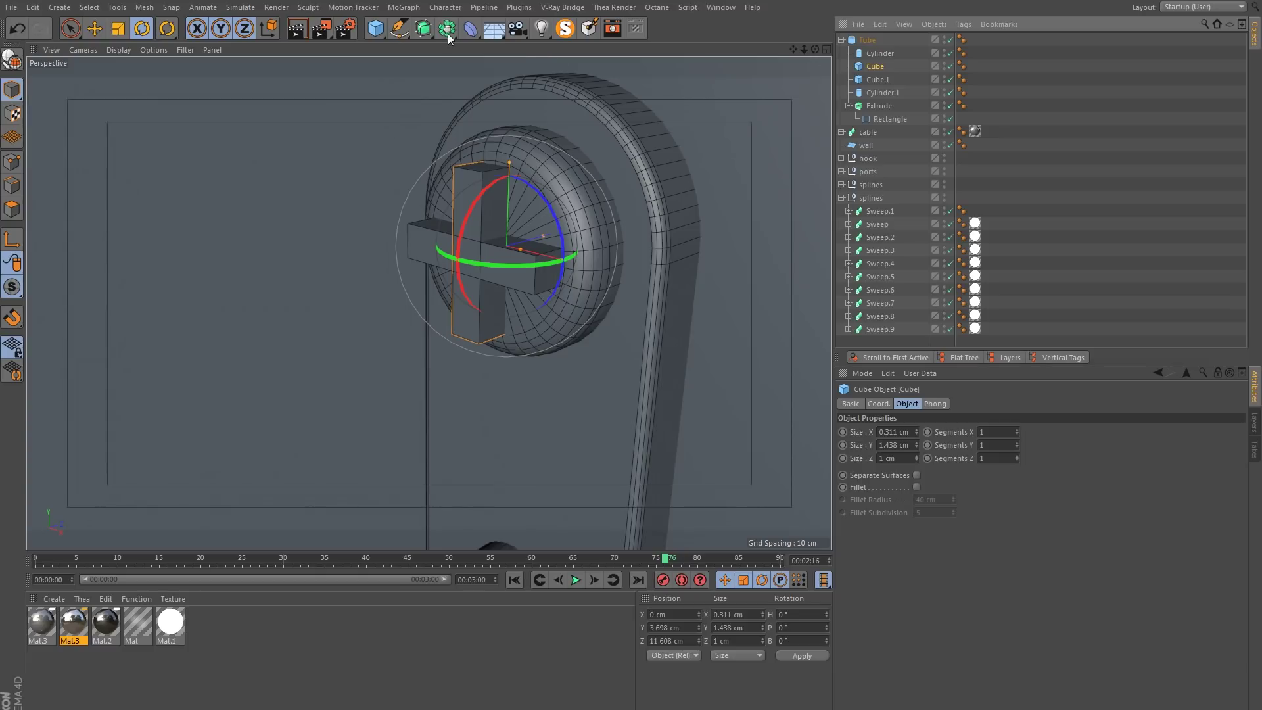
{"action": "left_click", "coordinate": [423, 28]}
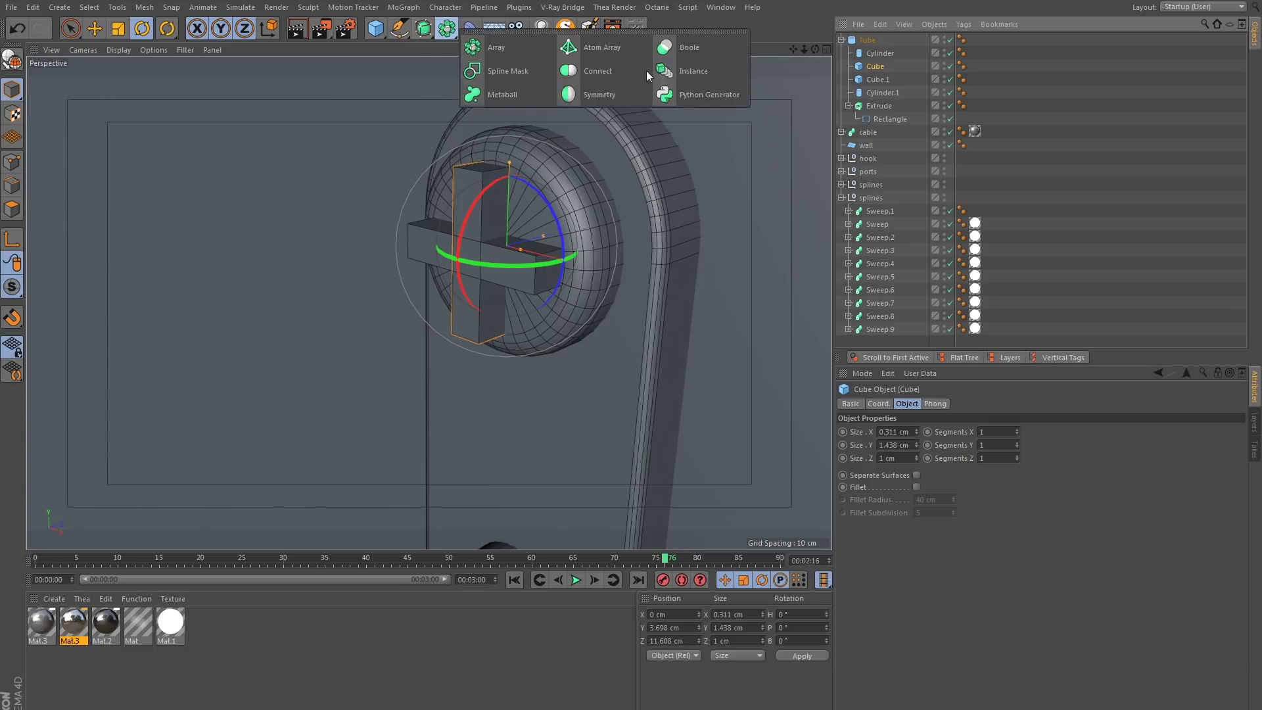
{"action": "left_click", "coordinate": [691, 53], "text": "alt"}
{"action": "left_click_drag", "start_coordinate": [902, 91], "coordinate": [878, 69]}
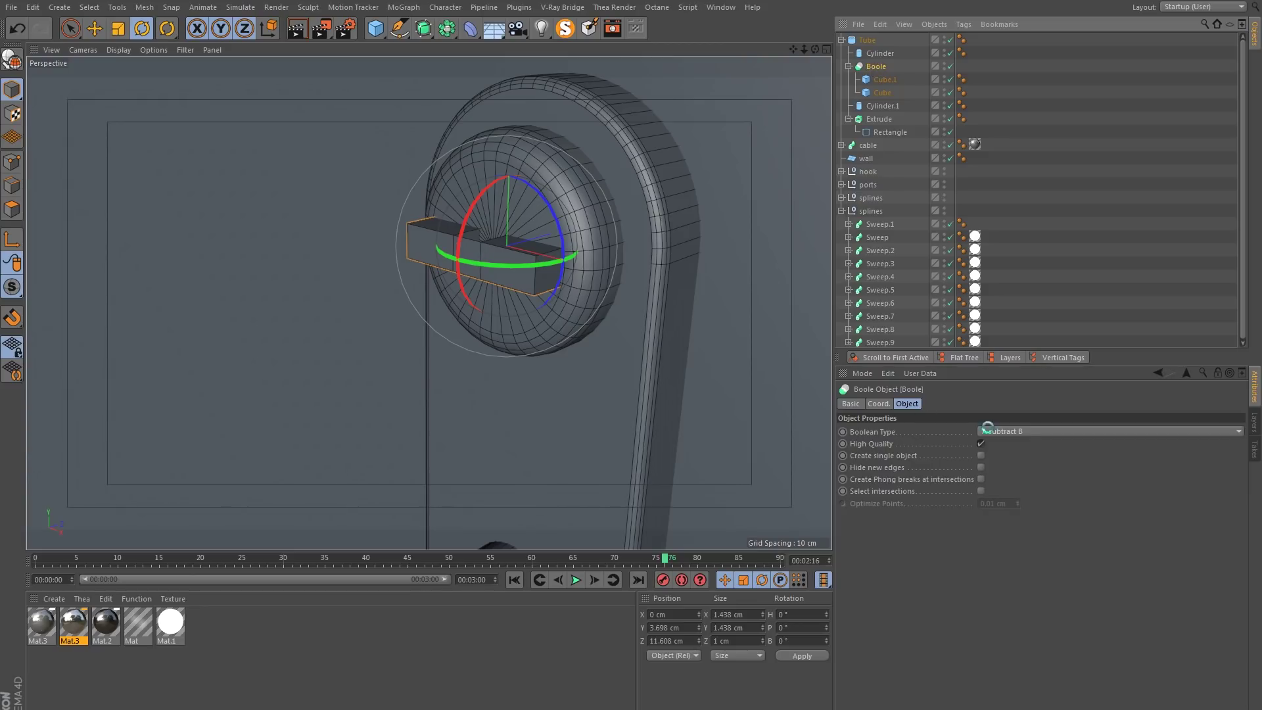
{"action": "left_click", "coordinate": [1021, 436]}
{"action": "left_click", "coordinate": [1003, 445]}
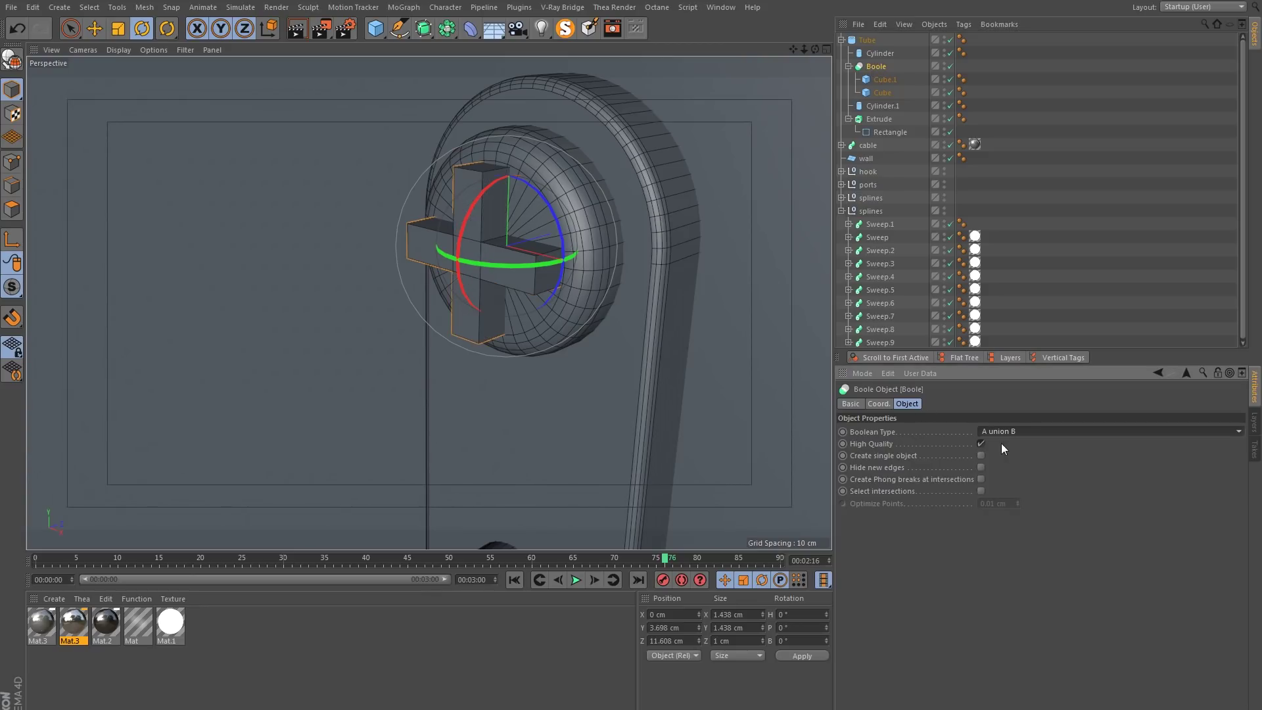
{"action": "left_click_drag", "start_coordinate": [443, 249], "coordinate": [503, 246], "text": "alt"}
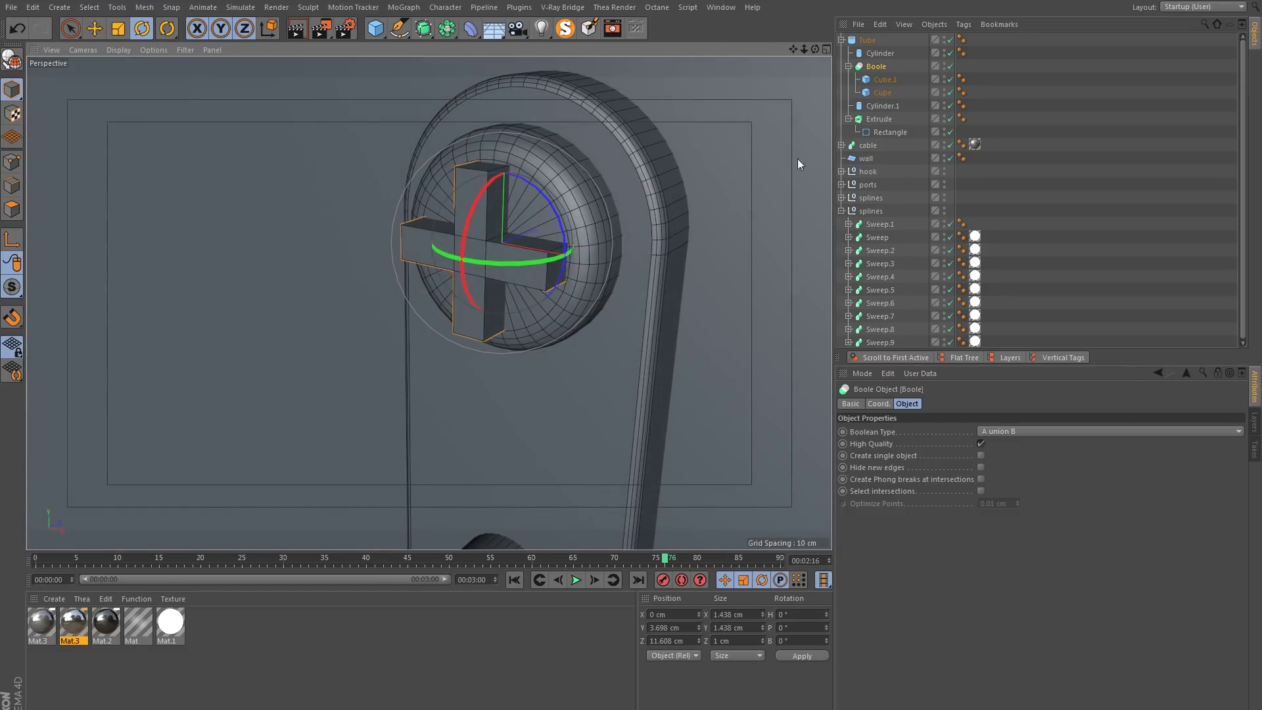
Add a second Boole around the cross Boole and make the screw-head cylinder its first child to subtract the cross from it.
{"action": "left_click", "coordinate": [849, 65]}
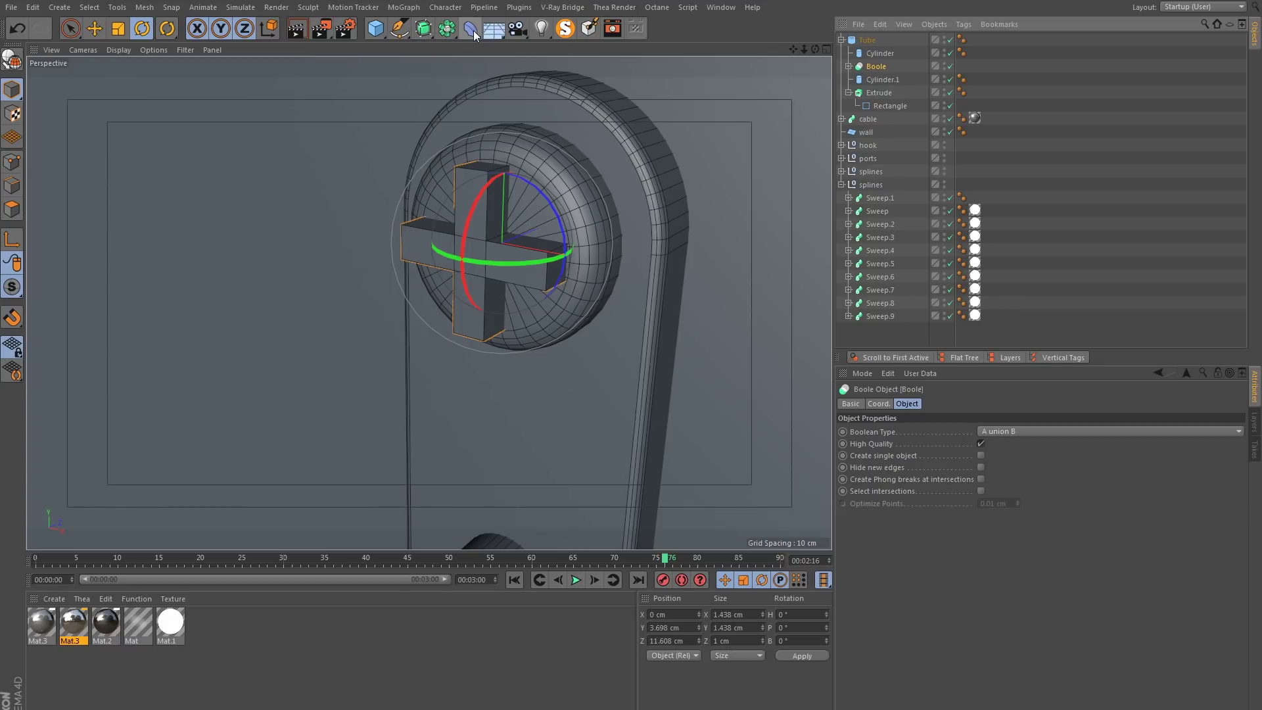
{"action": "left_click", "coordinate": [444, 31]}
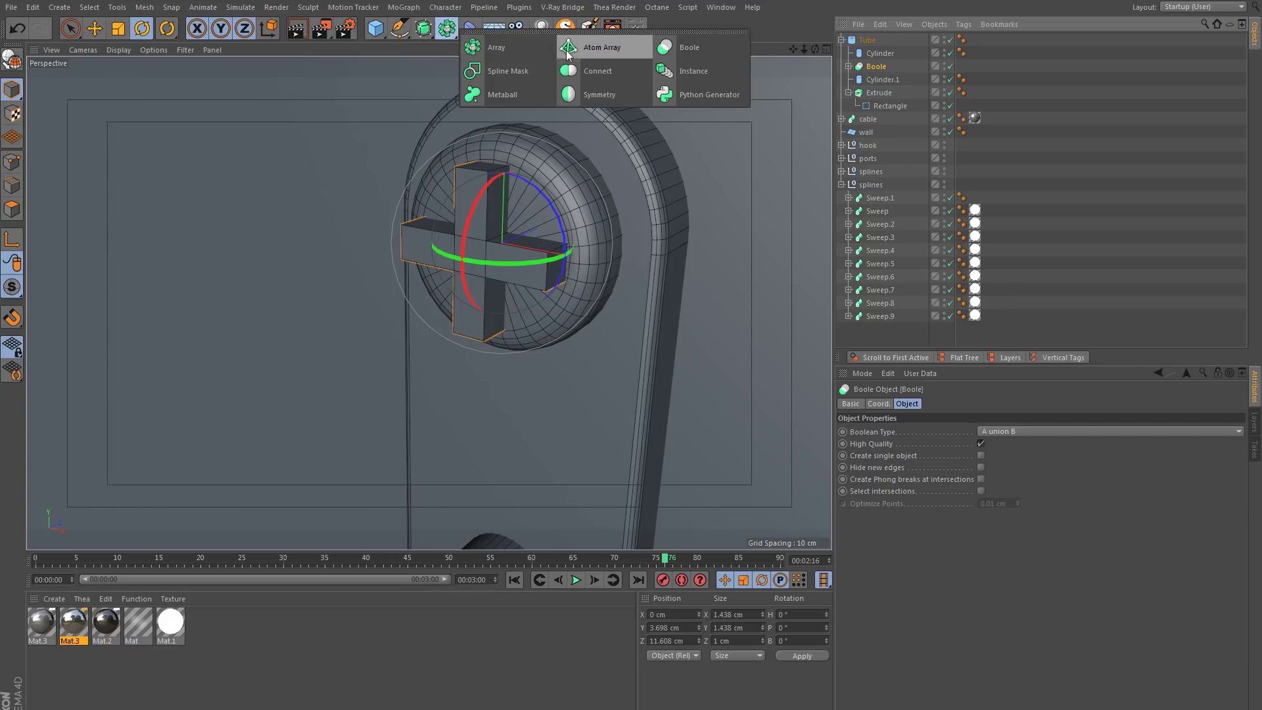
{"action": "left_click", "coordinate": [689, 48], "text": "alt"}
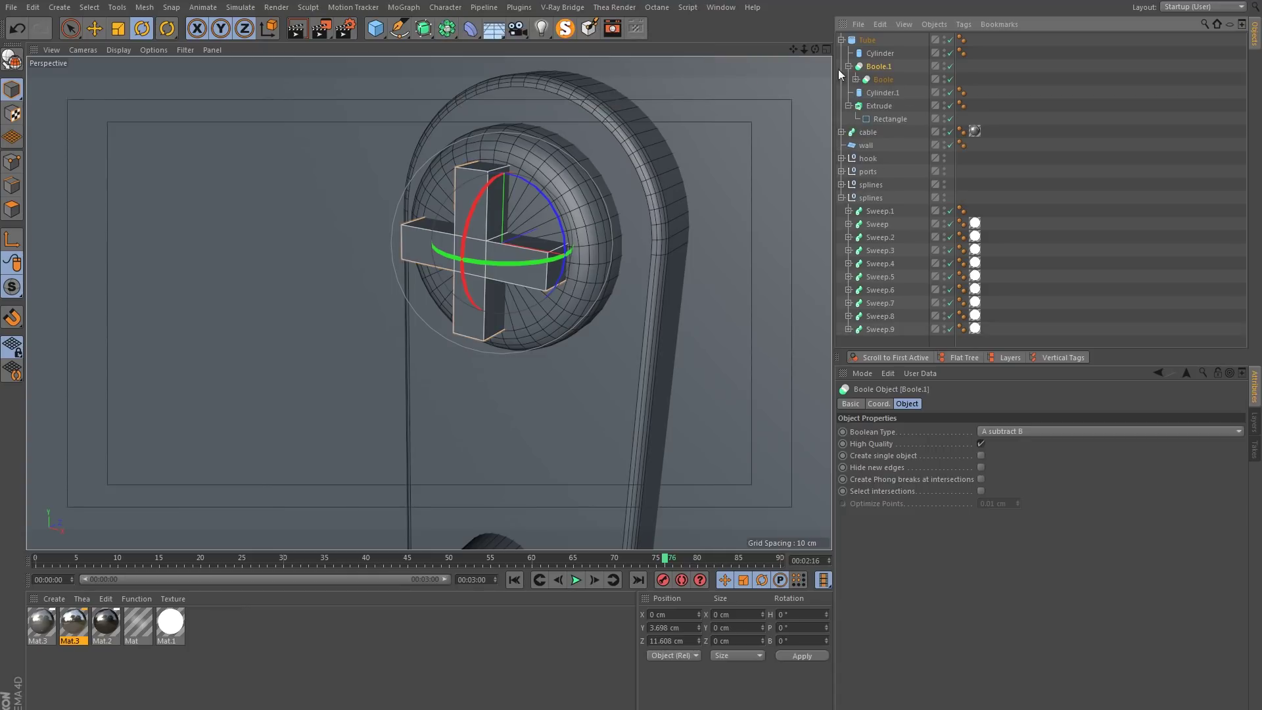
{"action": "left_click", "coordinate": [867, 93]}
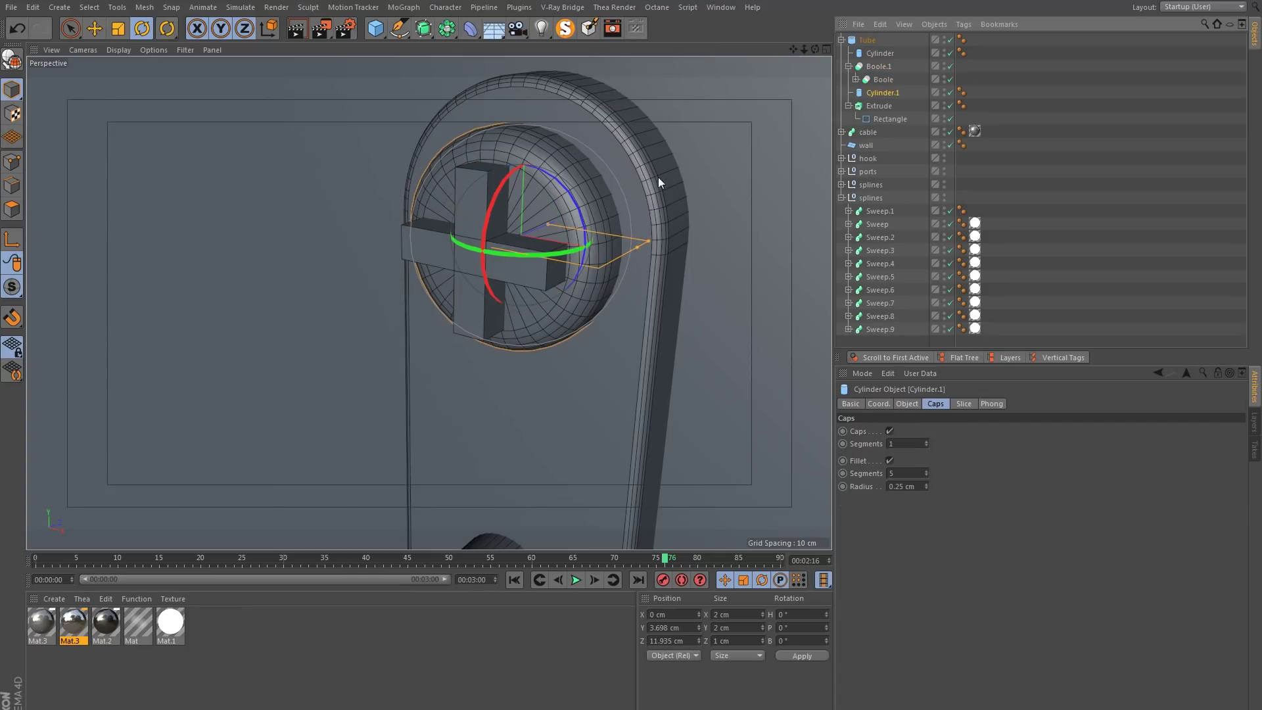
{"action": "left_click_drag", "start_coordinate": [867, 93], "coordinate": [879, 75]}
{"action": "left_click", "coordinate": [1126, 117]}
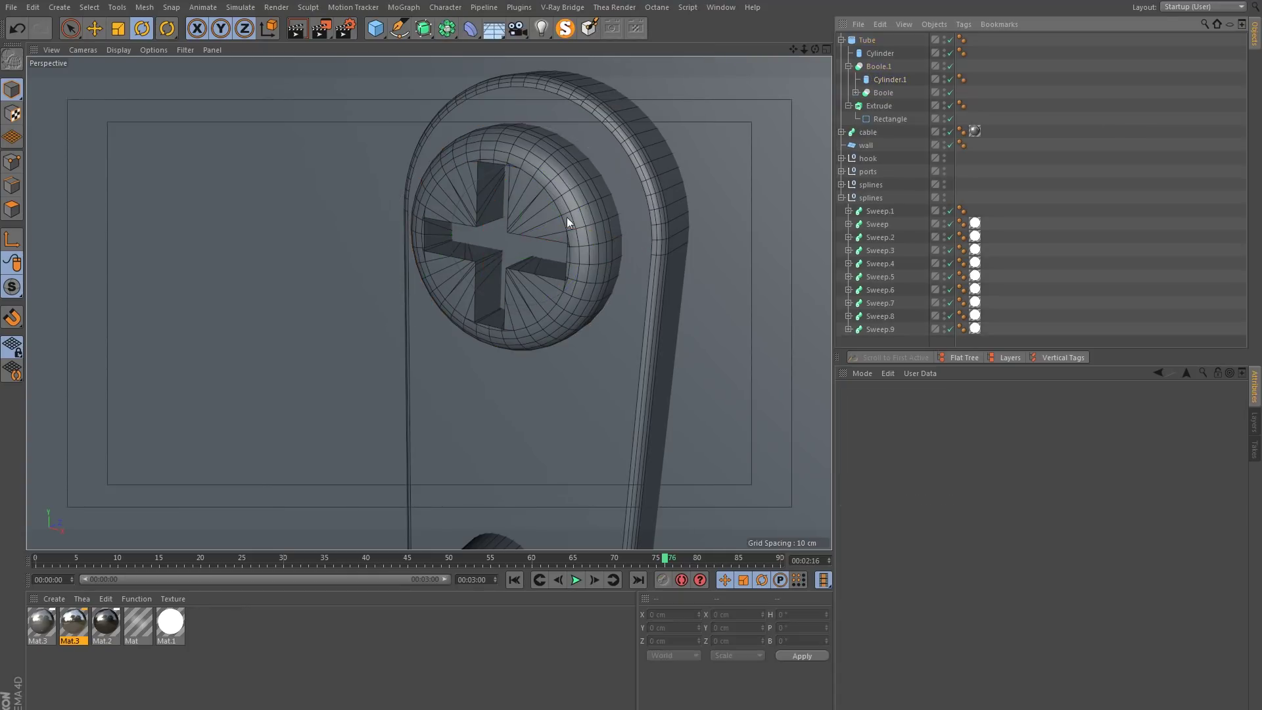
{"action": "left_click_drag", "start_coordinate": [548, 254], "coordinate": [579, 254], "text": "alt"}
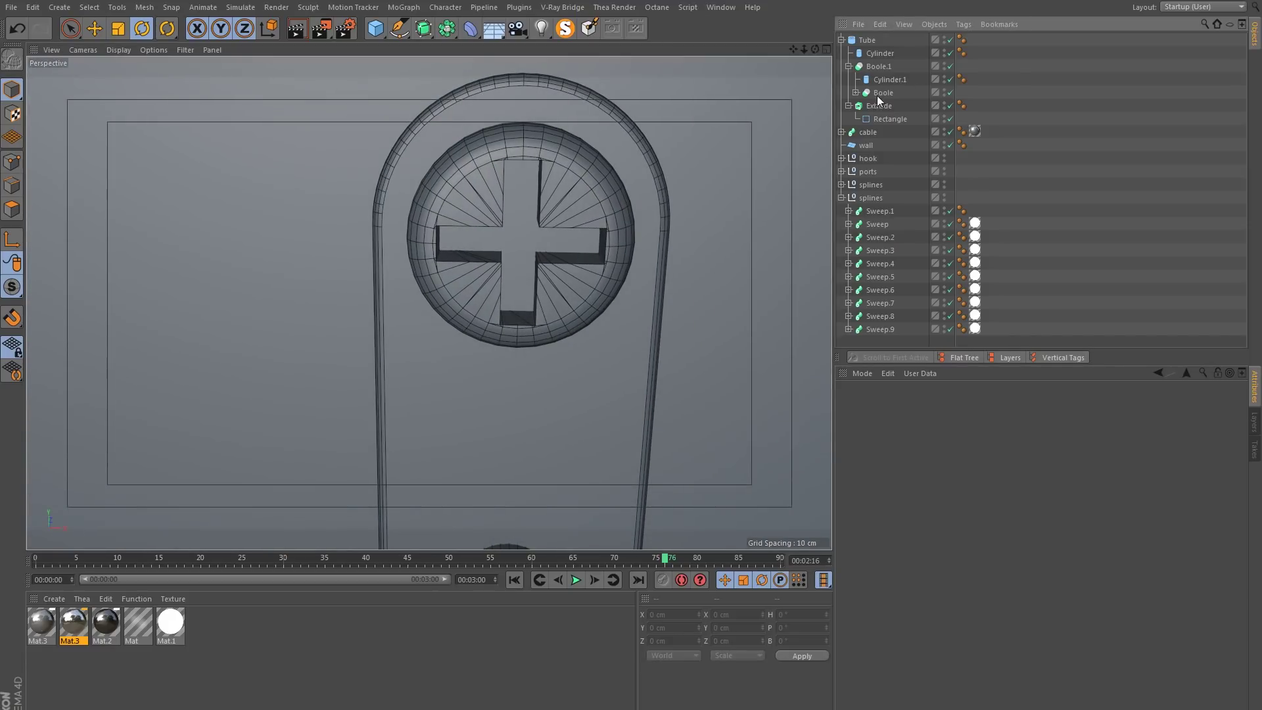
Move the cross Boole inside the screw along the Z axis to adjust how deep the slot cuts.
{"action": "left_click", "coordinate": [874, 67]}
{"action": "left_click_drag", "start_coordinate": [487, 242], "coordinate": [440, 249], "text": "alt"}
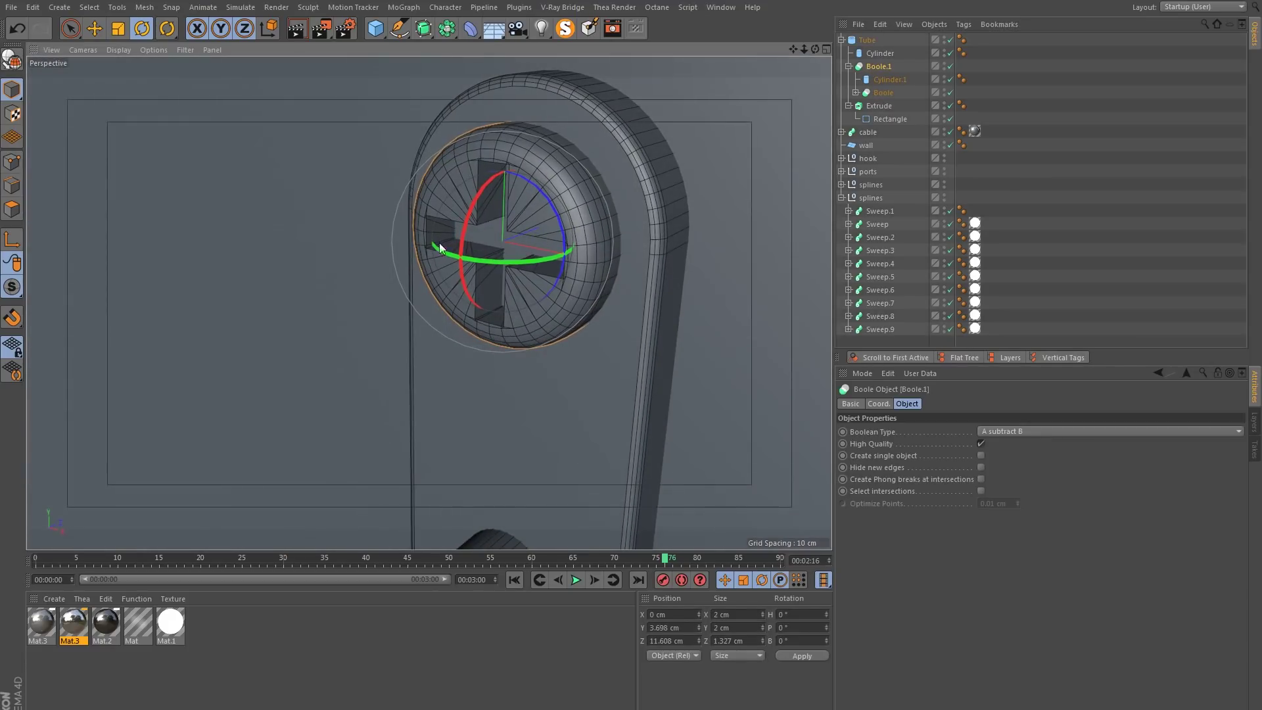
{"action": "left_click", "coordinate": [881, 96]}
{"action": "key", "text": "space"}
{"action": "scroll", "coordinate": [552, 217], "scroll_direction": "up", "scroll_amount": 2}
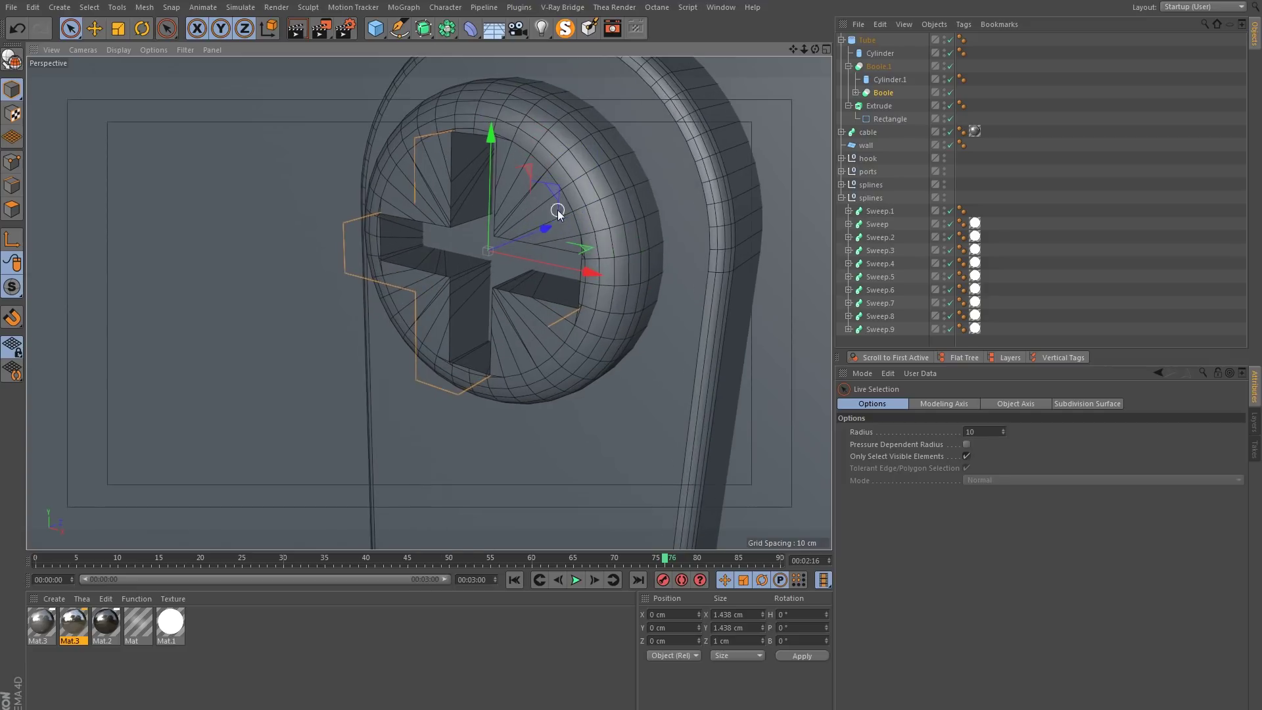
{"action": "left_click_drag", "start_coordinate": [541, 229], "coordinate": [573, 213]}
{"action": "left_click", "coordinate": [1071, 99]}
{"action": "scroll", "coordinate": [481, 254], "scroll_direction": "down", "scroll_amount": 3}
{"action": "scroll", "coordinate": [522, 246], "scroll_direction": "down", "scroll_amount": 2}
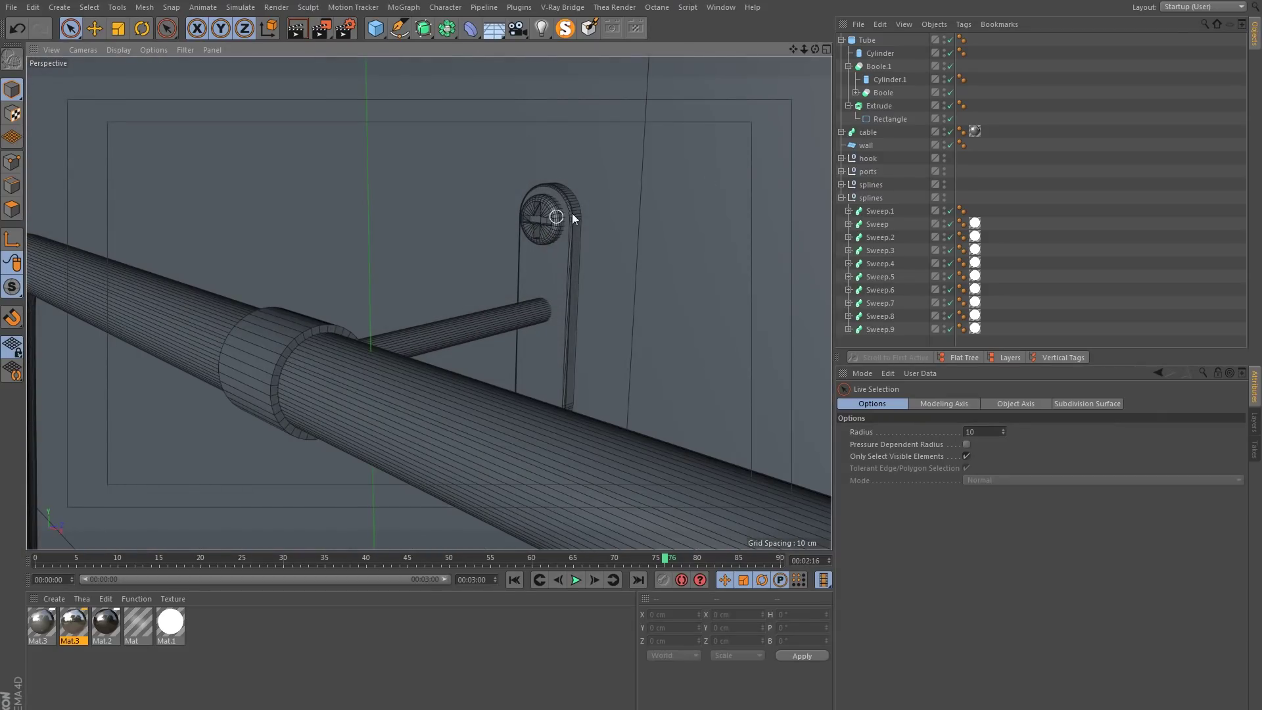
Scale the whole screw Boole down to about 1.51 cm in diameter on the bracket plate.
{"action": "left_click", "coordinate": [876, 66]}
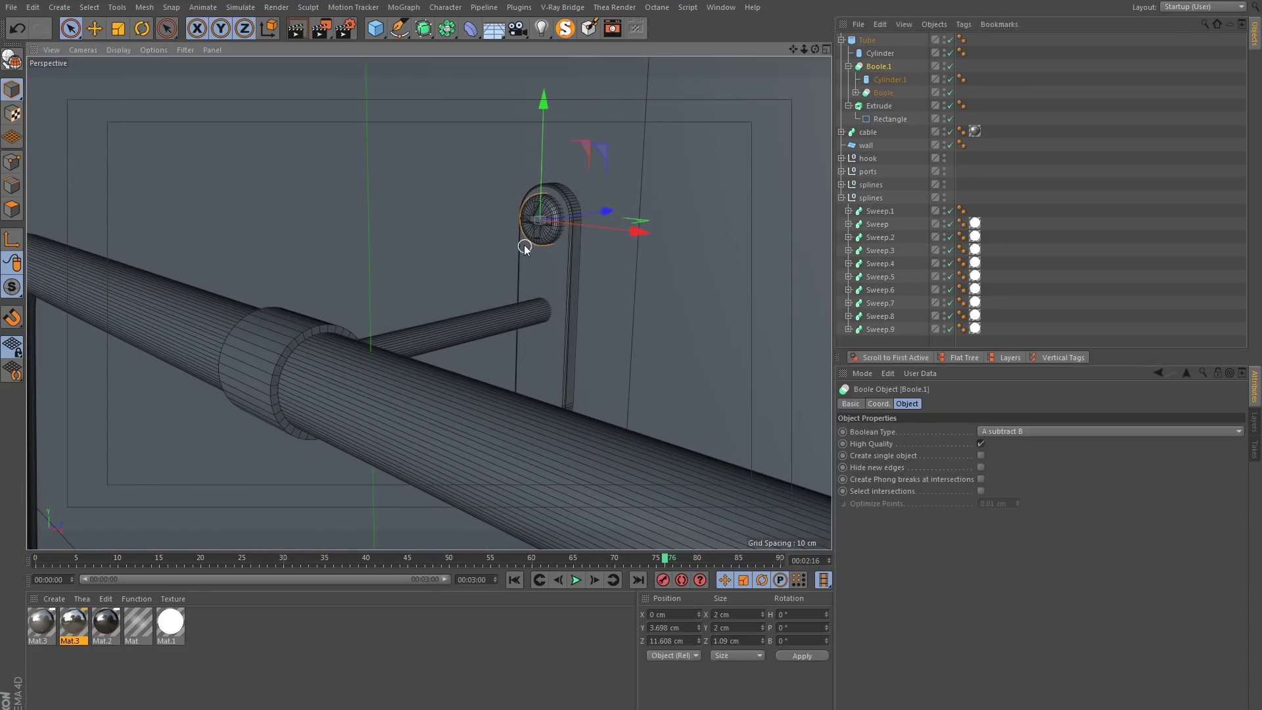
{"action": "scroll", "coordinate": [524, 242], "scroll_direction": "up", "scroll_amount": 4}
{"action": "key", "text": "t"}
{"action": "left_click_drag", "start_coordinate": [677, 98], "coordinate": [554, 208]}
{"action": "key", "text": "space"}
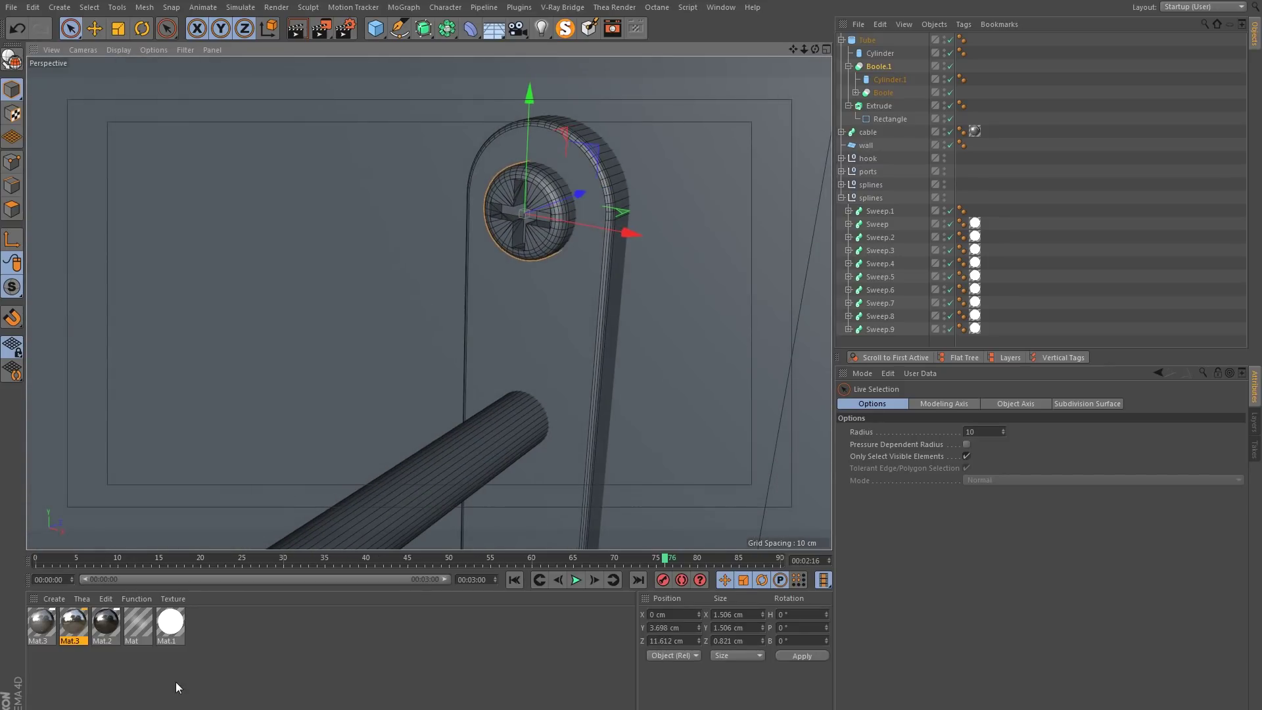
Apply the shiny second Mat.3 material to the screw, the rounded plate, the arm and the tube collar.
{"action": "left_click", "coordinate": [175, 685]}
{"action": "left_click_drag", "start_coordinate": [767, 154], "coordinate": [866, 64]}
{"action": "left_click_drag", "start_coordinate": [73, 621], "coordinate": [585, 322]}
{"action": "scroll", "coordinate": [586, 322], "scroll_direction": "down", "scroll_amount": 5}
{"action": "scroll", "coordinate": [428, 302], "scroll_direction": "up", "scroll_amount": 3}
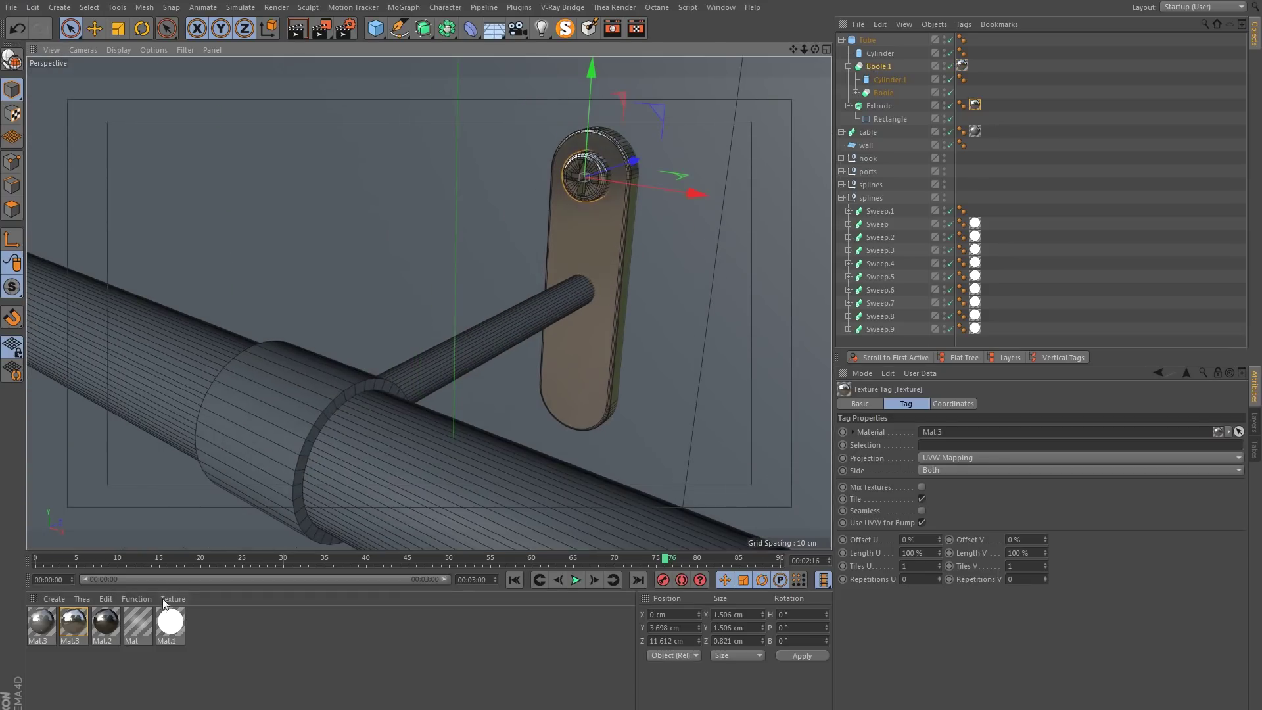
{"action": "left_click_drag", "start_coordinate": [75, 623], "coordinate": [515, 332]}
{"action": "left_click_drag", "start_coordinate": [77, 628], "coordinate": [294, 392]}
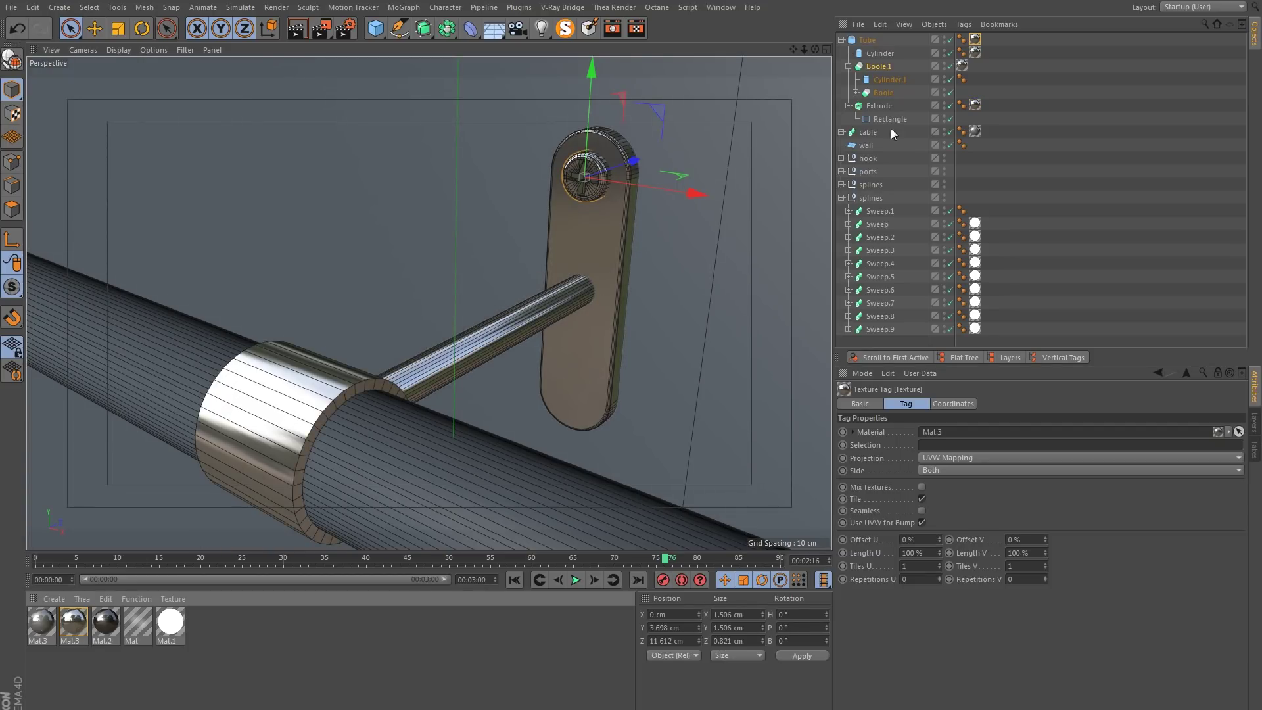
{"action": "left_click", "coordinate": [1028, 100]}
Duplicate the screw Boole and move the copy down to the lower end of the bracket plate.
{"action": "left_click", "coordinate": [881, 68]}
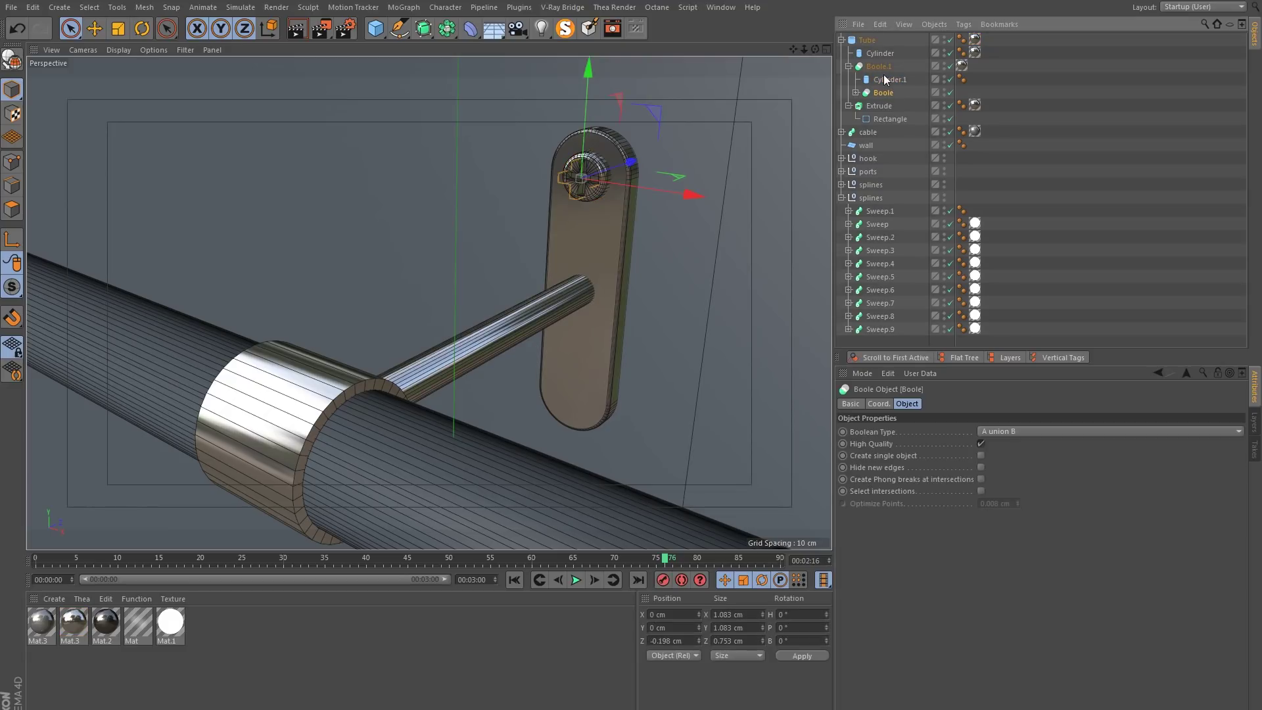
{"action": "left_click", "coordinate": [847, 66]}
{"action": "left_click_drag", "start_coordinate": [877, 66], "coordinate": [876, 72], "text": "ctrl"}
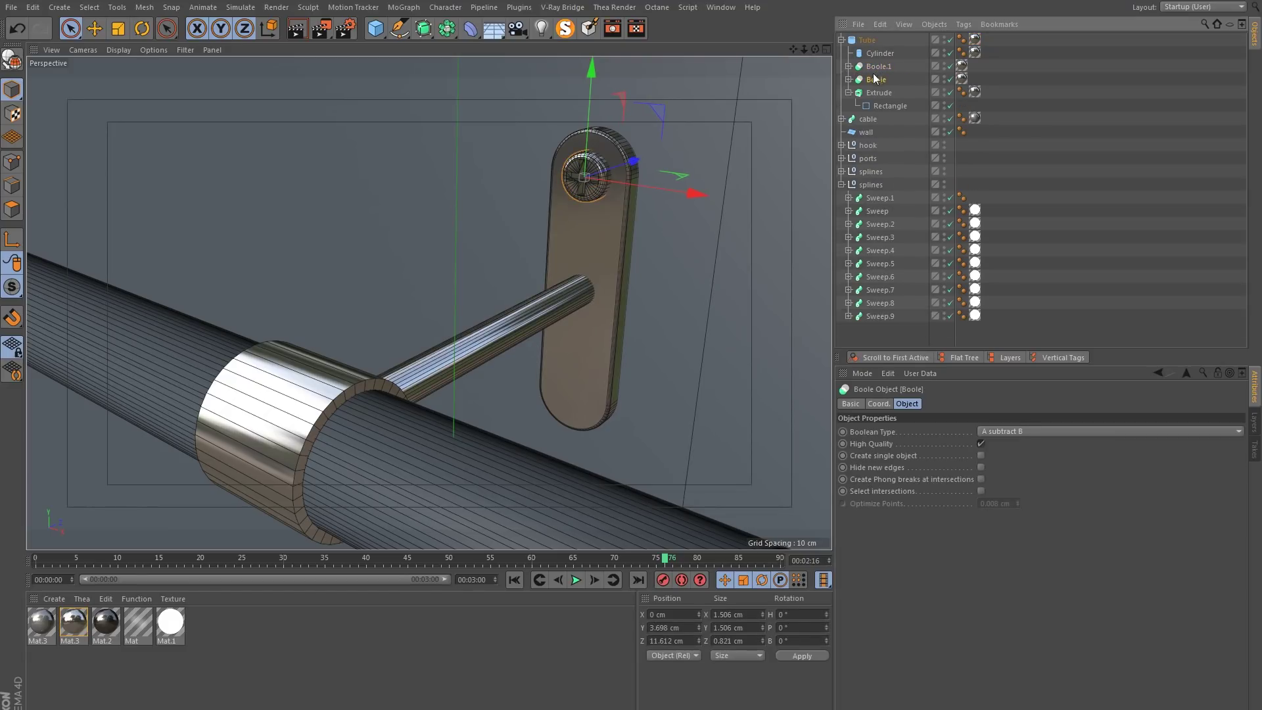
{"action": "scroll", "coordinate": [596, 271], "scroll_direction": "up", "scroll_amount": 5}
{"action": "scroll", "coordinate": [620, 259], "scroll_direction": "down", "scroll_amount": 5}
{"action": "left_click_drag", "start_coordinate": [634, 120], "coordinate": [591, 388]}
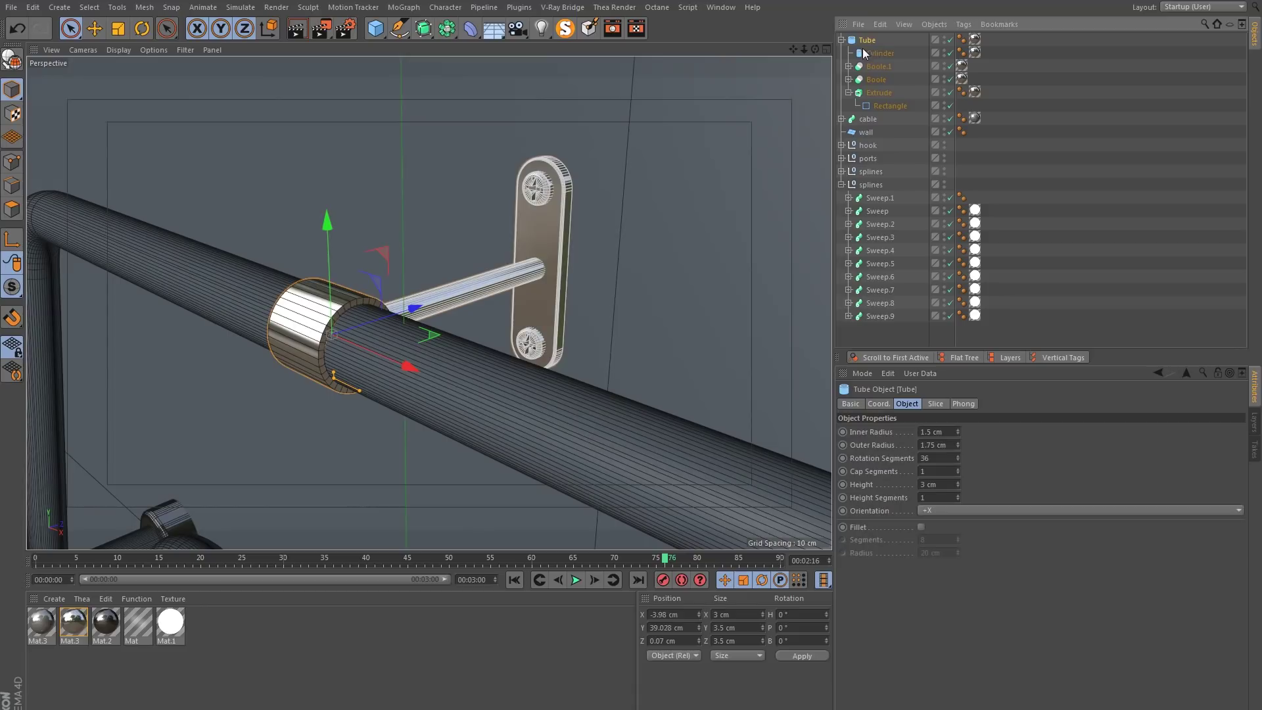
Rename the tube parent object as holder and collapse its hierarchy.
{"action": "double_click", "coordinate": [869, 40]}
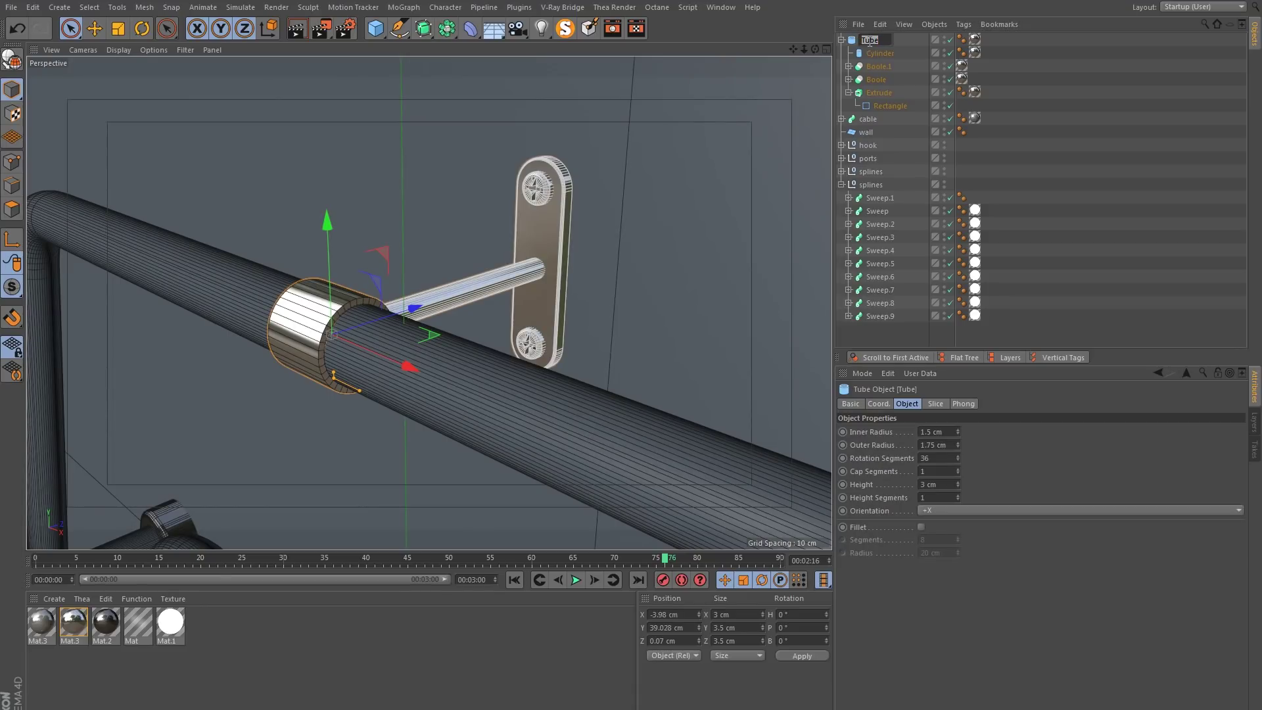
{"action": "type", "text": "holder"}
{"action": "key", "text": "Return"}
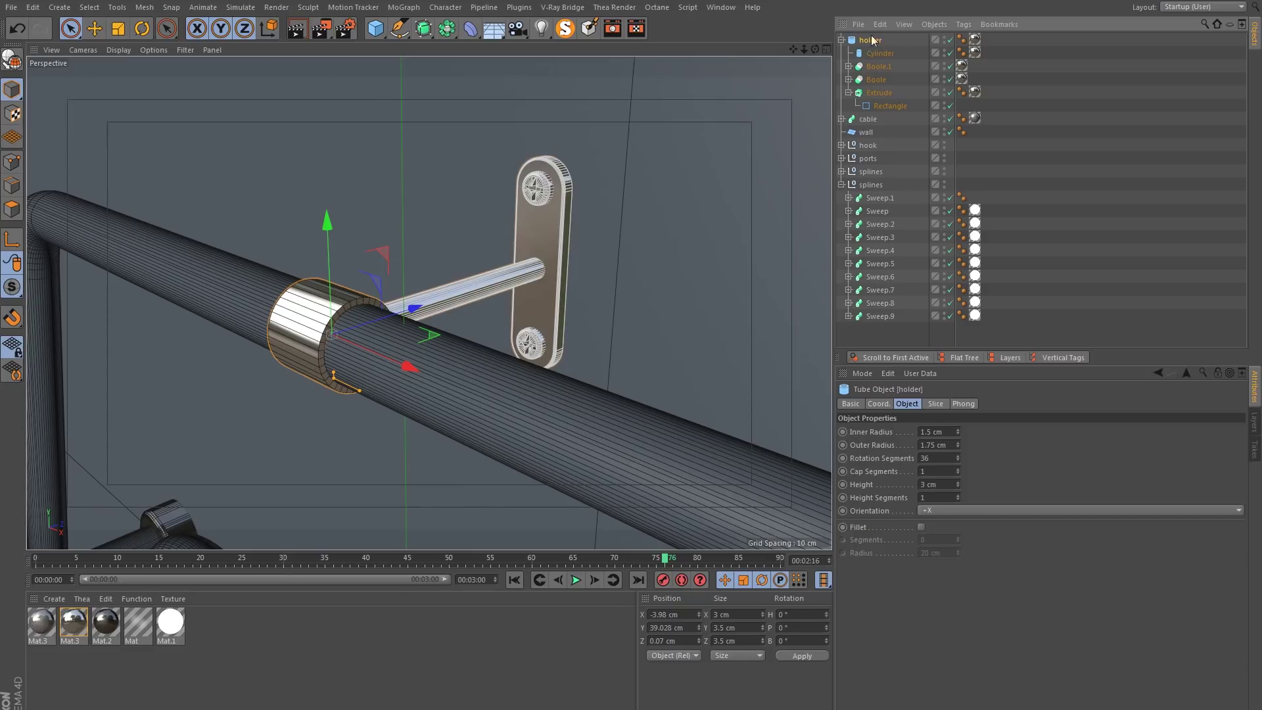
{"action": "left_click", "coordinate": [841, 40]}
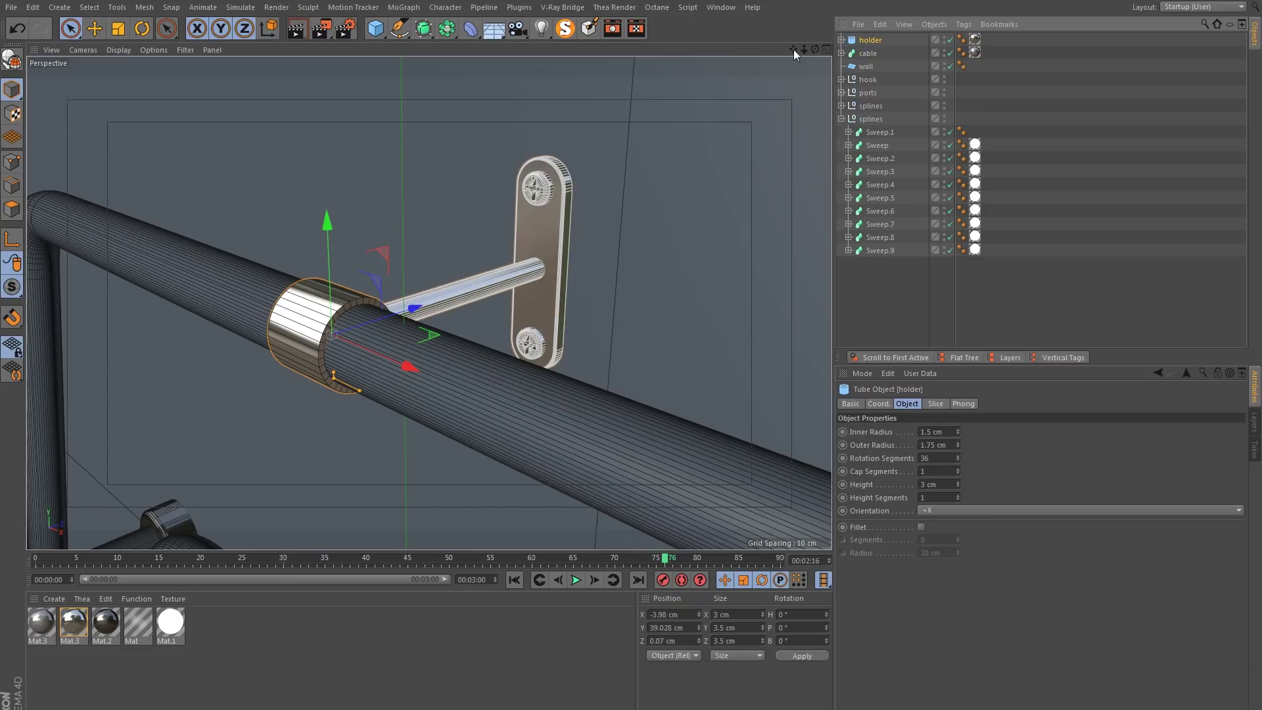
Create an instance of the holder and move it along X onto the top bar of the next letter.
{"action": "left_click_drag", "start_coordinate": [442, 169], "coordinate": [550, 155], "text": "alt"}
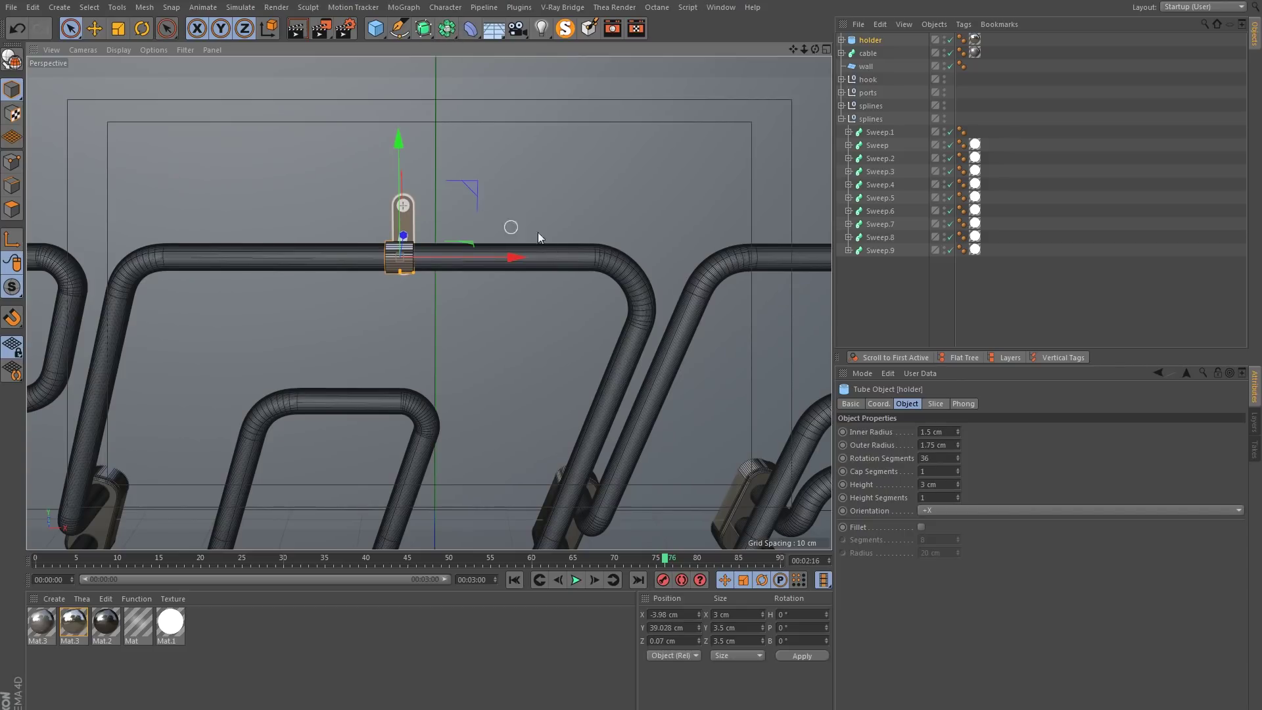
{"action": "left_click_drag", "start_coordinate": [742, 245], "coordinate": [468, 216], "text": "alt"}
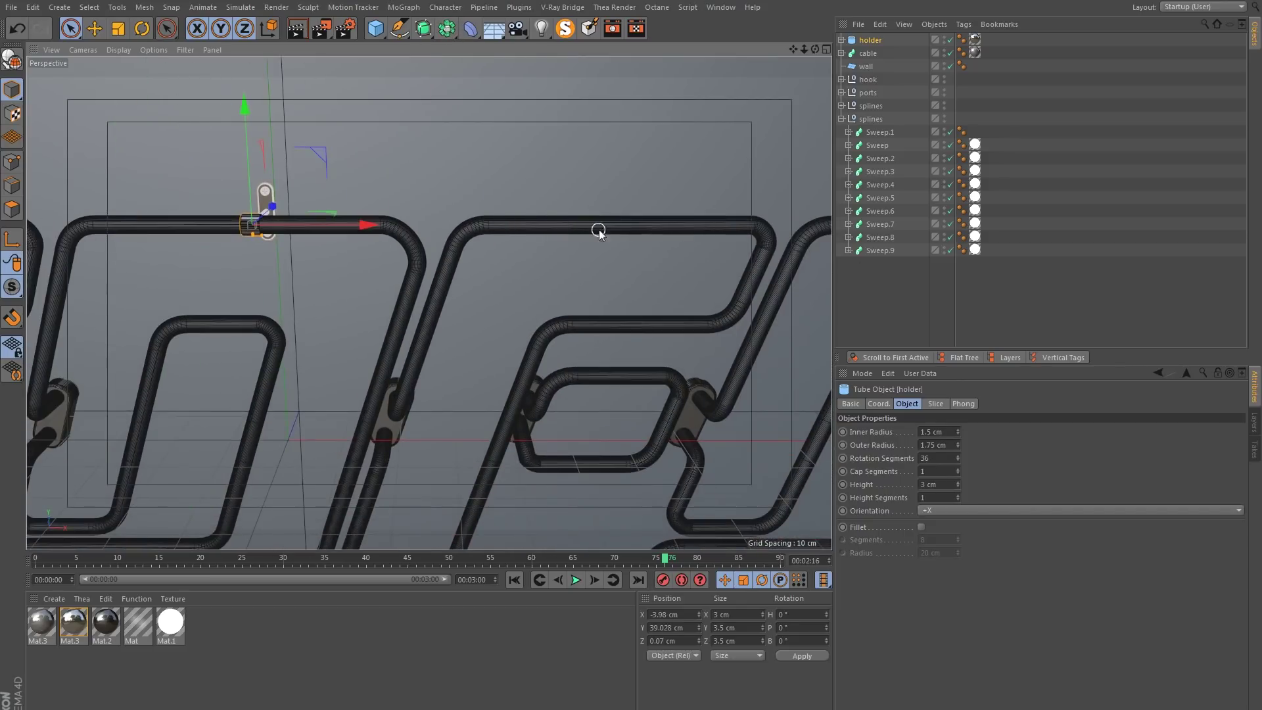
{"action": "middle_click_drag", "start_coordinate": [254, 207], "coordinate": [370, 223], "text": "alt"}
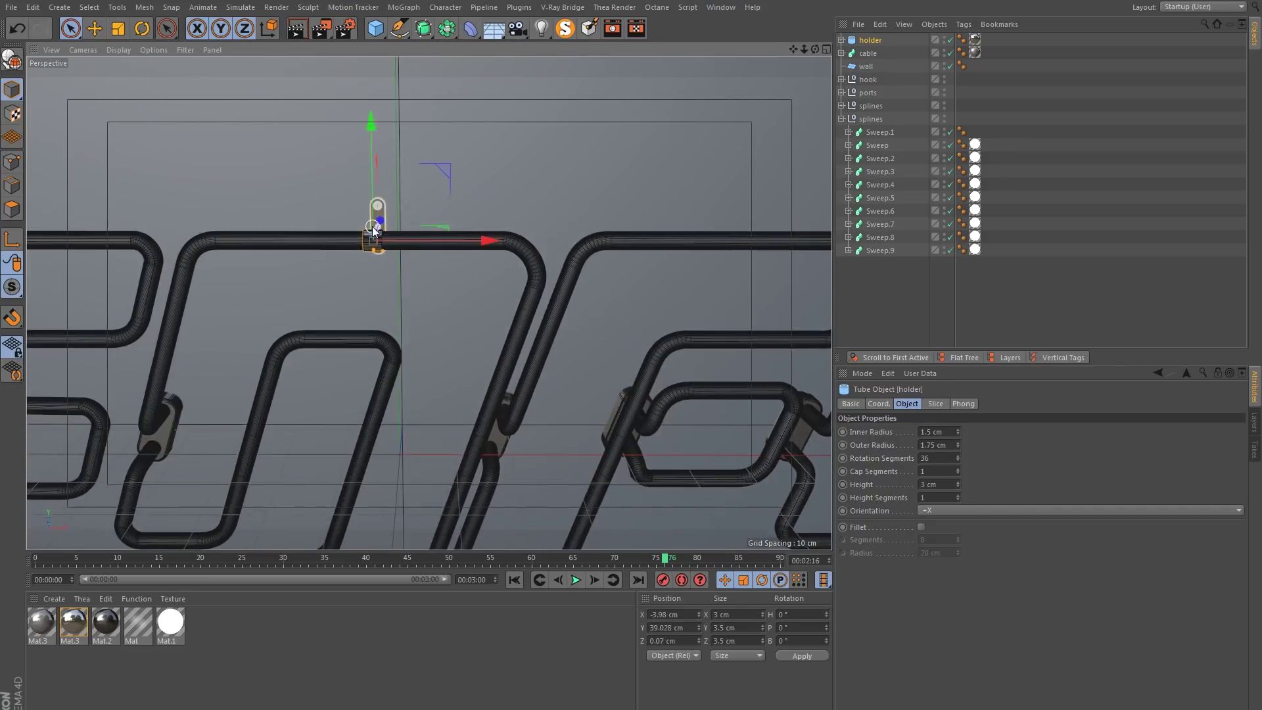
{"action": "right_click_drag", "start_coordinate": [370, 224], "coordinate": [410, 199], "text": "alt"}
{"action": "left_click", "coordinate": [451, 34]}
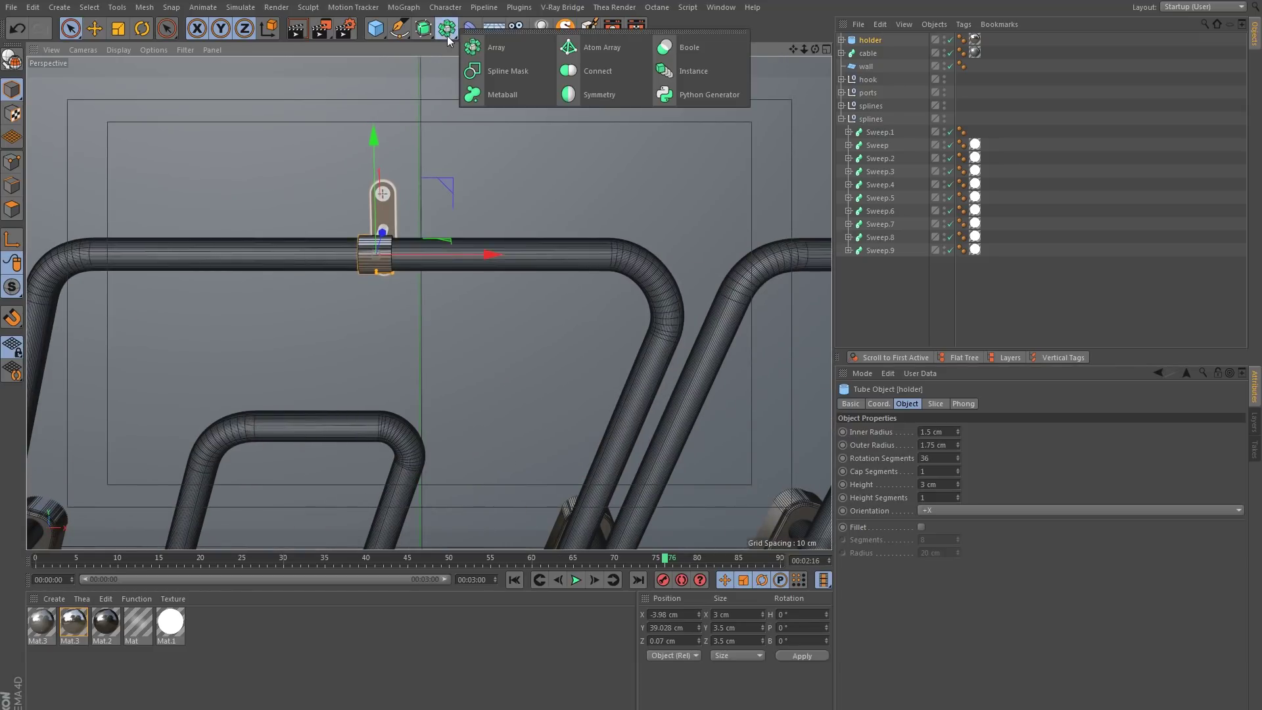
{"action": "left_click", "coordinate": [692, 72]}
{"action": "right_click_drag", "start_coordinate": [443, 186], "coordinate": [391, 217], "text": "alt"}
{"action": "left_click_drag", "start_coordinate": [394, 238], "coordinate": [714, 239]}
Duplicate the holder instance twice and spread the copies in the Front view, placing the last on the R at about 179.7 cm in X.
{"action": "middle_click_drag", "start_coordinate": [657, 296], "coordinate": [483, 296], "text": "alt"}
{"action": "left_click_drag", "start_coordinate": [887, 40], "coordinate": [887, 74], "text": "ctrl"}
{"action": "key", "text": "F4"}
{"action": "left_click_drag", "start_coordinate": [445, 253], "coordinate": [663, 254]}
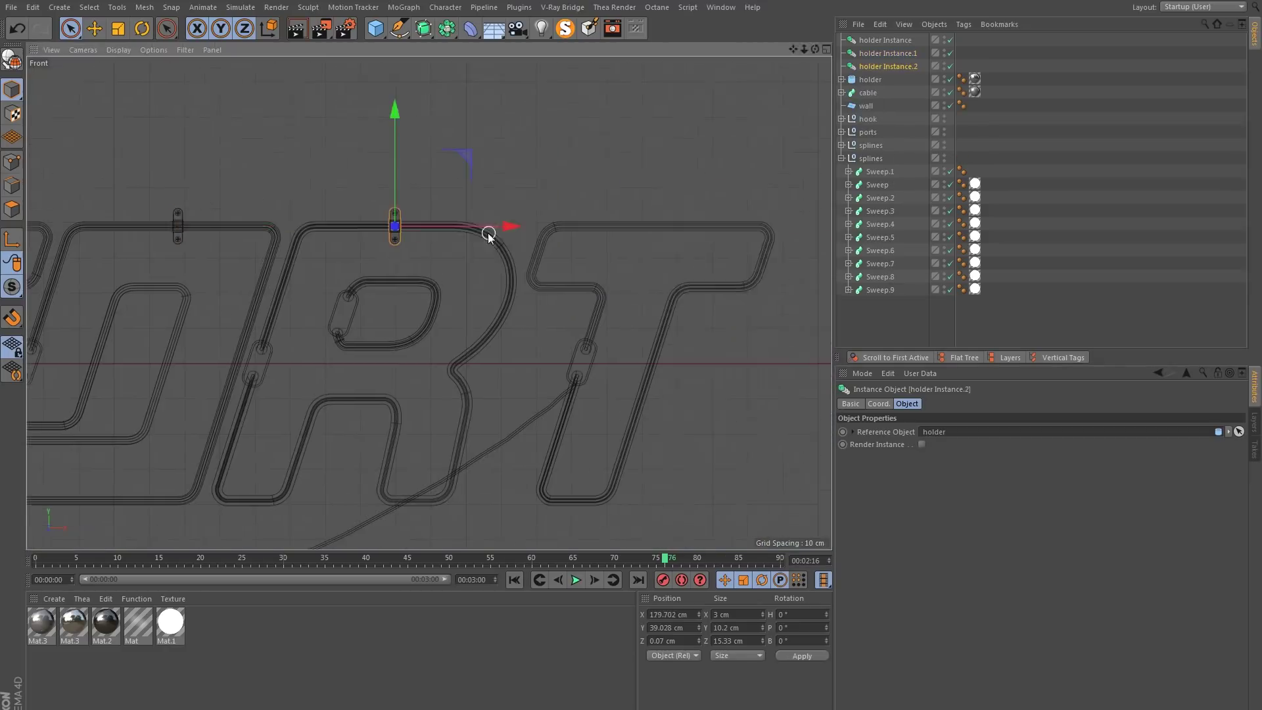
Keep duplicating the holder instance up to holder Instance.25, distributing the copies along the upper, lower and inner tubes of the letters.
{"action": "left_click_drag", "start_coordinate": [890, 93], "coordinate": [891, 120], "text": "ctrl"}
{"action": "left_click_drag", "start_coordinate": [380, 343], "coordinate": [380, 342]}
{"action": "left_click_drag", "start_coordinate": [890, 172], "coordinate": [884, 282], "text": "ctrl"}
{"action": "left_click_drag", "start_coordinate": [332, 369], "coordinate": [614, 370]}
{"action": "left_click_drag", "start_coordinate": [887, 290], "coordinate": [884, 309], "text": "ctrl"}
{"action": "left_click_drag", "start_coordinate": [639, 271], "coordinate": [614, 301]}
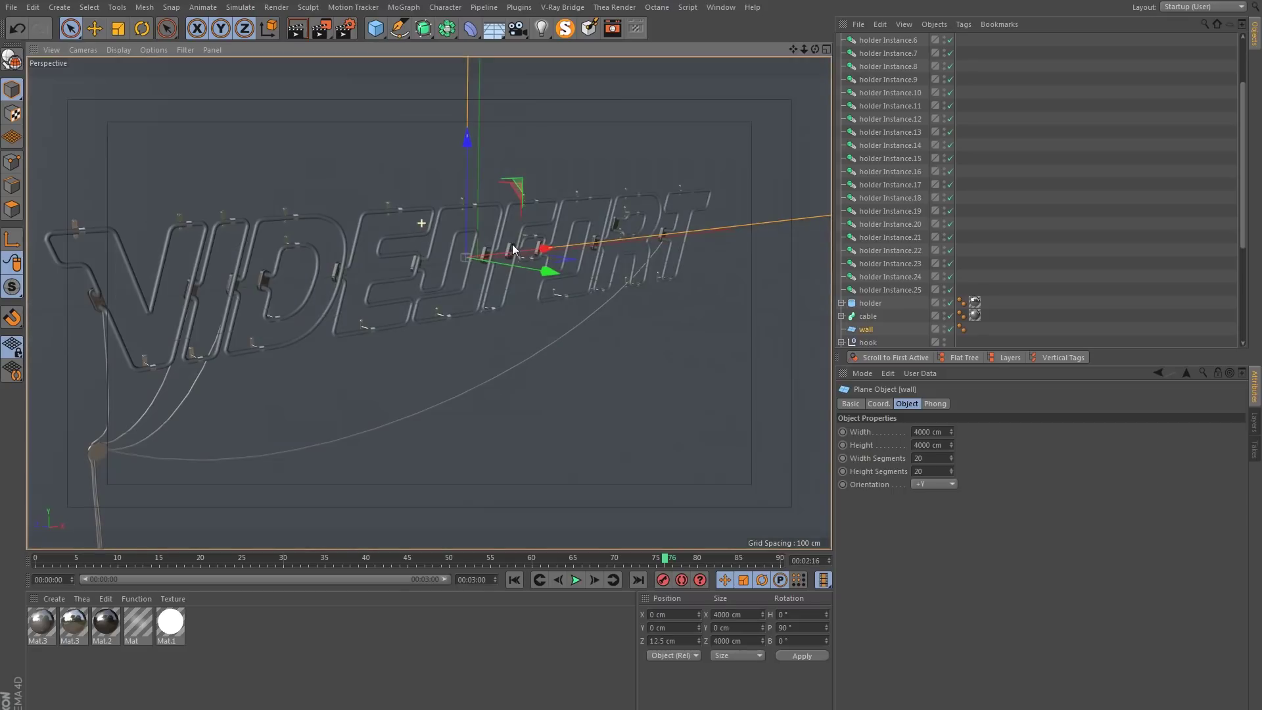
{"action": "middle_click_drag", "start_coordinate": [401, 237], "coordinate": [487, 226], "text": "alt"}
{"action": "right_click_drag", "start_coordinate": [349, 217], "coordinate": [465, 188], "text": "alt"}
{"action": "mouse_move", "coordinate": [491, 253]}
{"action": "left_mouse_down", "text": "alt"}
{"action": "mouse_move", "coordinate": [452, 204]}
{"action": "mouse_move", "coordinate": [361, 209]}
{"action": "mouse_move", "coordinate": [420, 302]}
{"action": "mouse_move", "coordinate": [484, 325]}
{"action": "mouse_move", "coordinate": [444, 339]}
{"action": "mouse_move", "coordinate": [424, 329]}
{"action": "mouse_move", "coordinate": [388, 234]}
{"action": "mouse_move", "coordinate": [327, 227]}
{"action": "left_mouse_up", "text": "alt"}
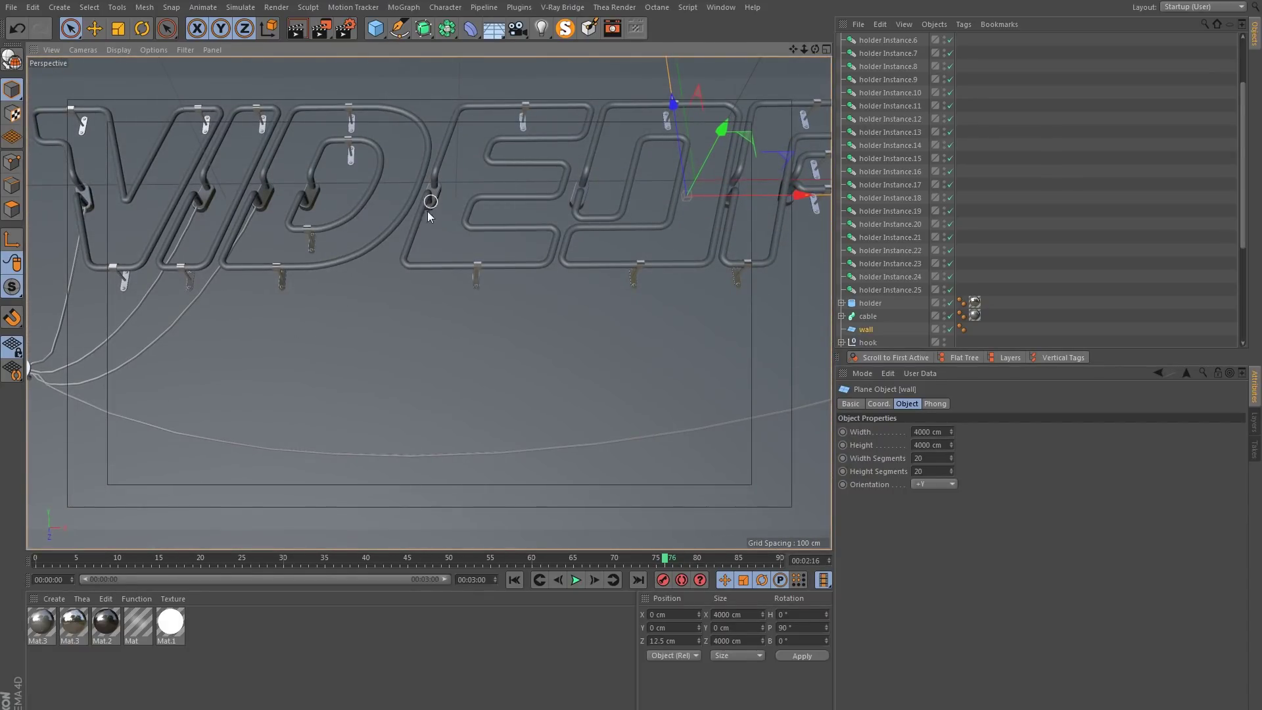
{"action": "left_click_drag", "start_coordinate": [454, 309], "coordinate": [435, 283], "text": "alt"}
Switch to the neon 7.c4d scene, inspect its floor plane, holders and Cables group, and return to new neon 2.c4d.
{"action": "left_click", "coordinate": [720, 13]}
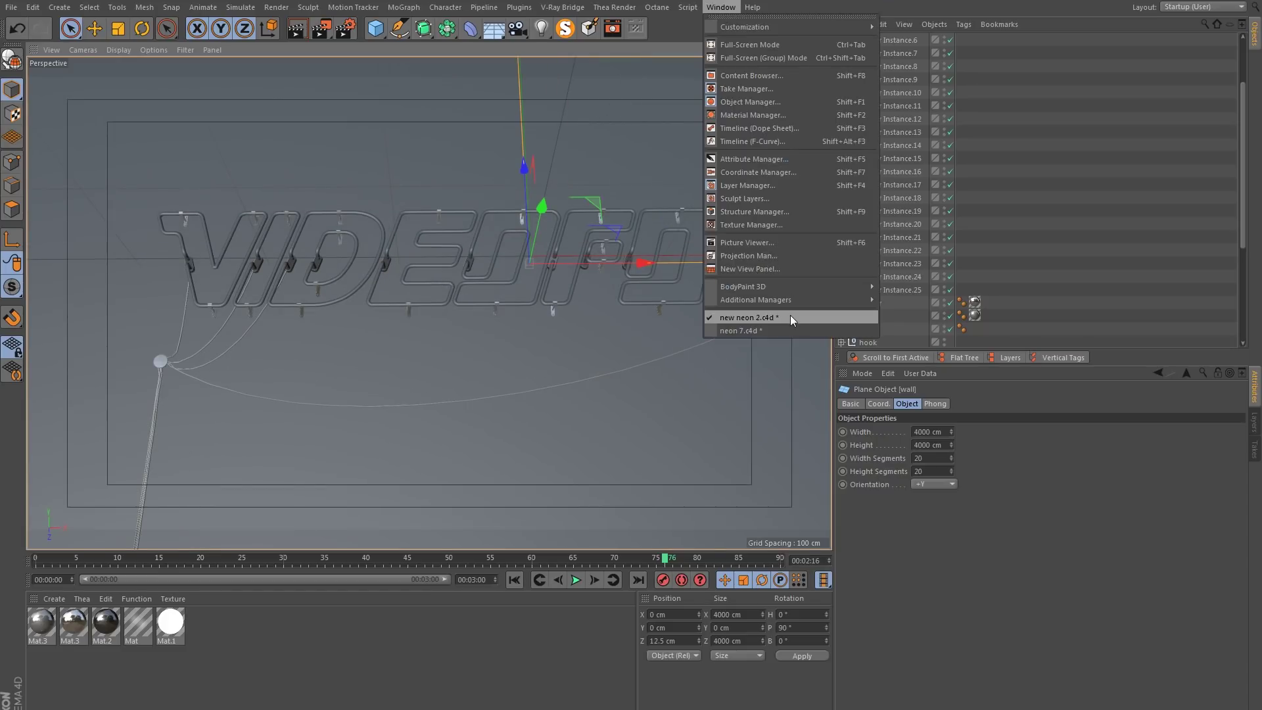
{"action": "left_click", "coordinate": [777, 326]}
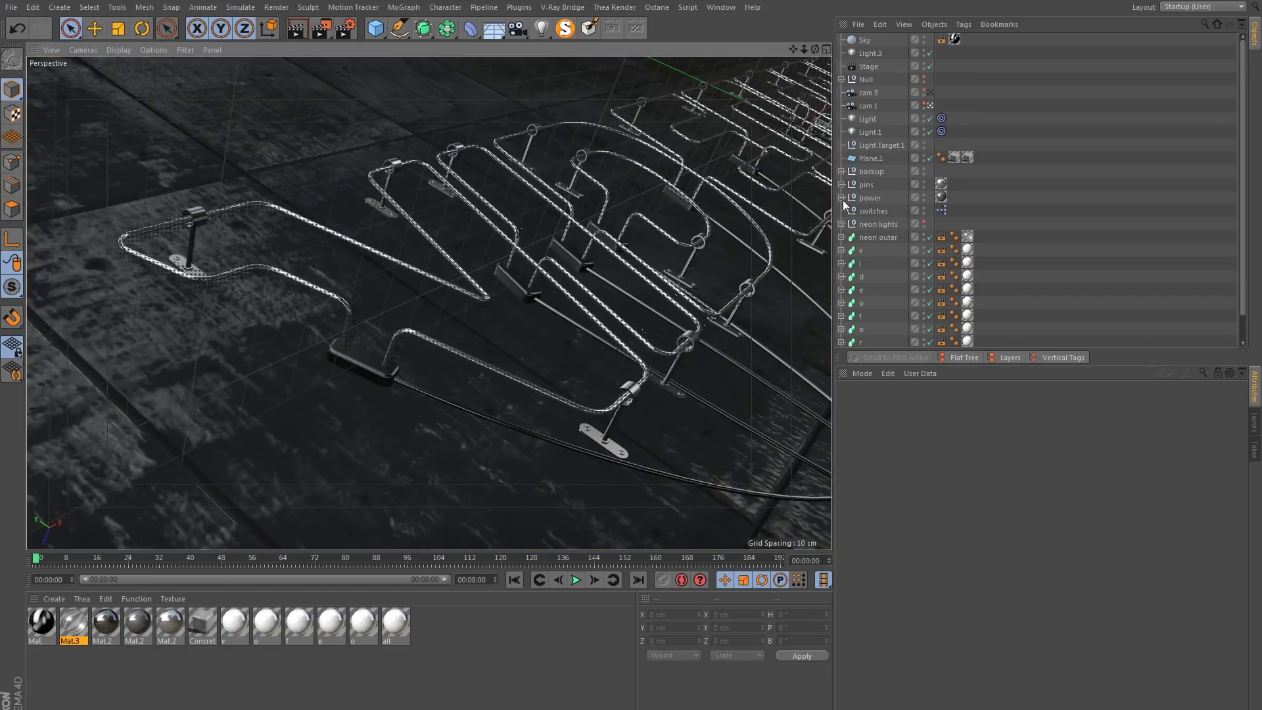
{"action": "scroll", "coordinate": [883, 192], "scroll_direction": "down", "scroll_amount": 1}
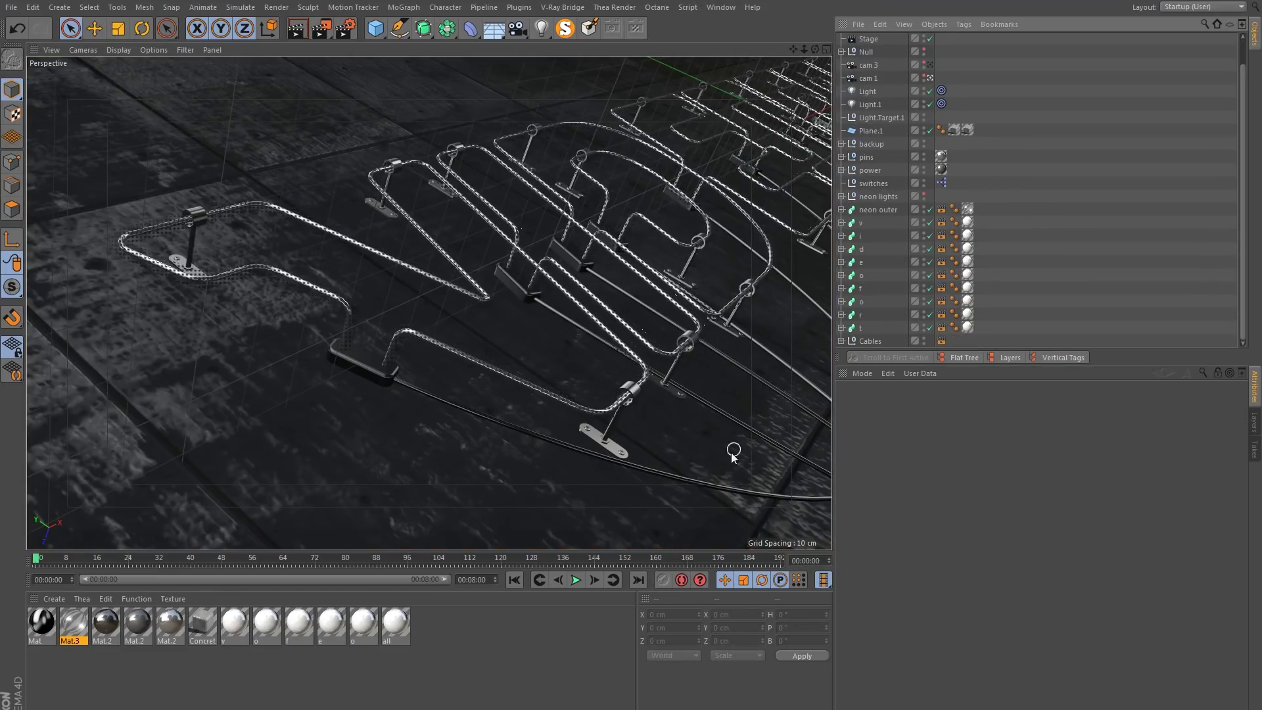
{"action": "left_click", "coordinate": [683, 477]}
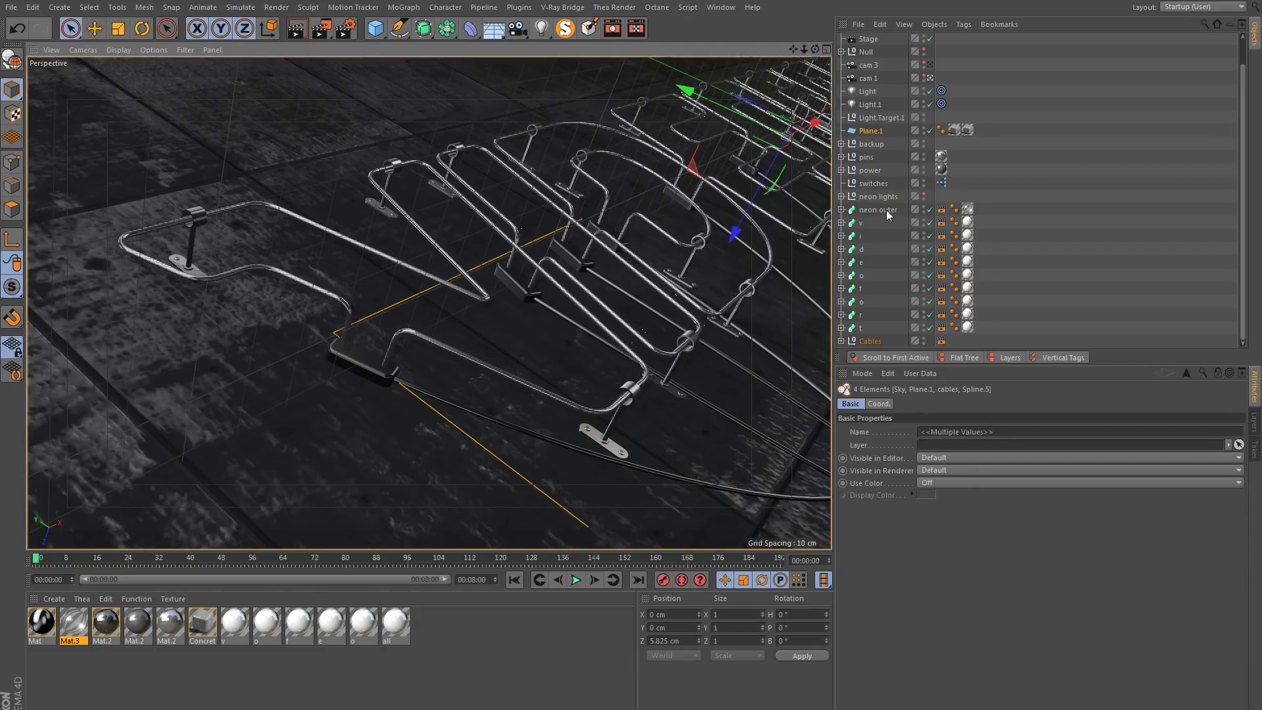
{"action": "left_click", "coordinate": [874, 342]}
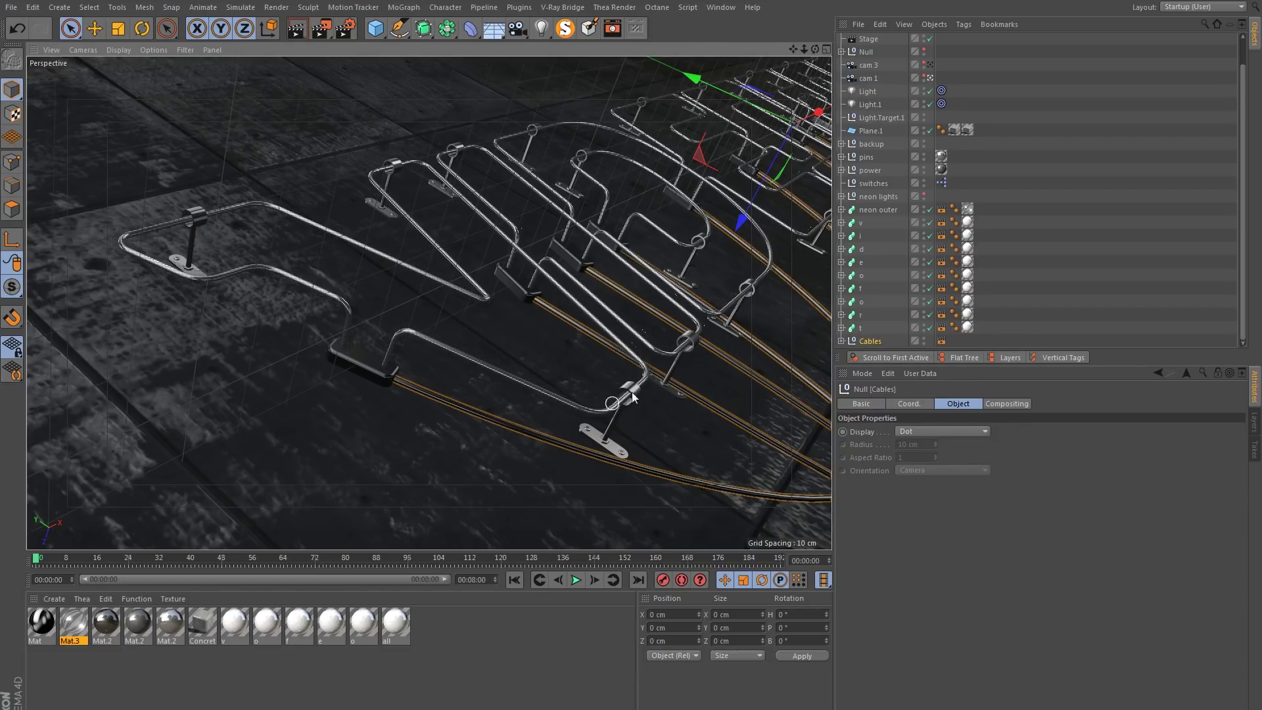
{"action": "left_click", "coordinate": [720, 7]}
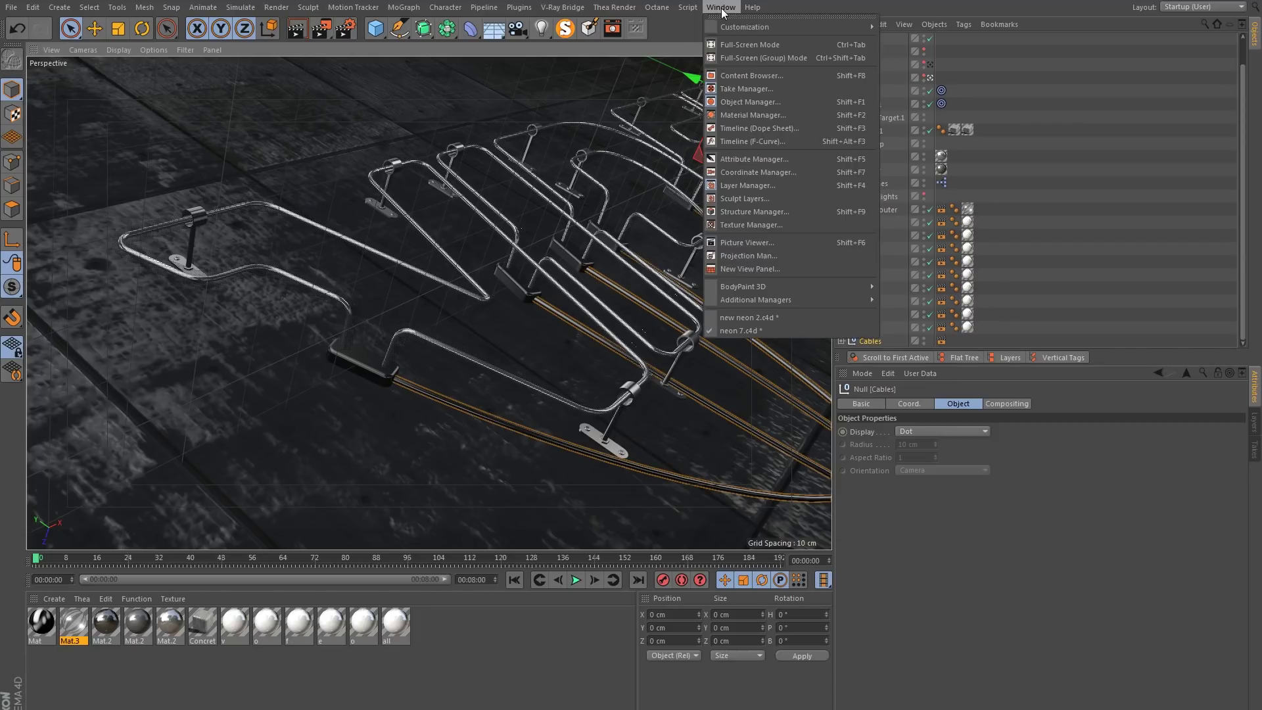
{"action": "left_click", "coordinate": [745, 315]}
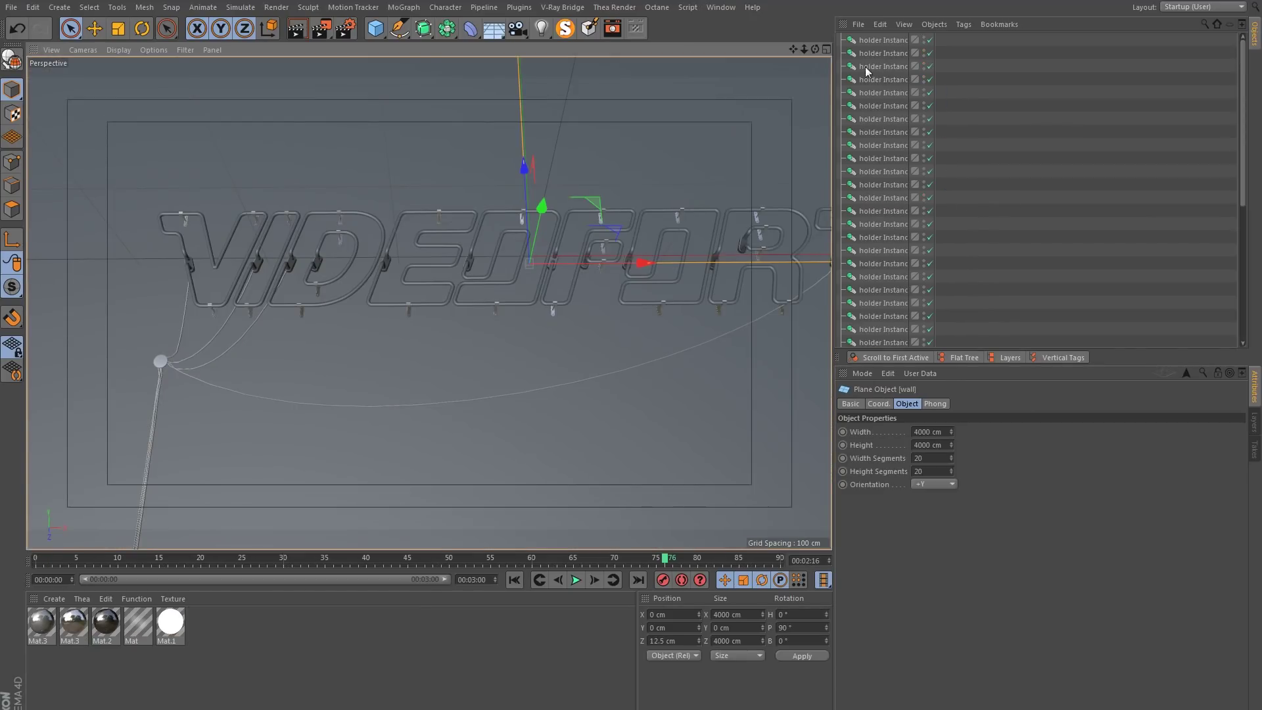
Create a null object and group all the holder instances together with the original holder inside it.
{"action": "left_click_drag", "start_coordinate": [979, 359], "coordinate": [966, 556]}
{"action": "left_click", "coordinate": [871, 370]}
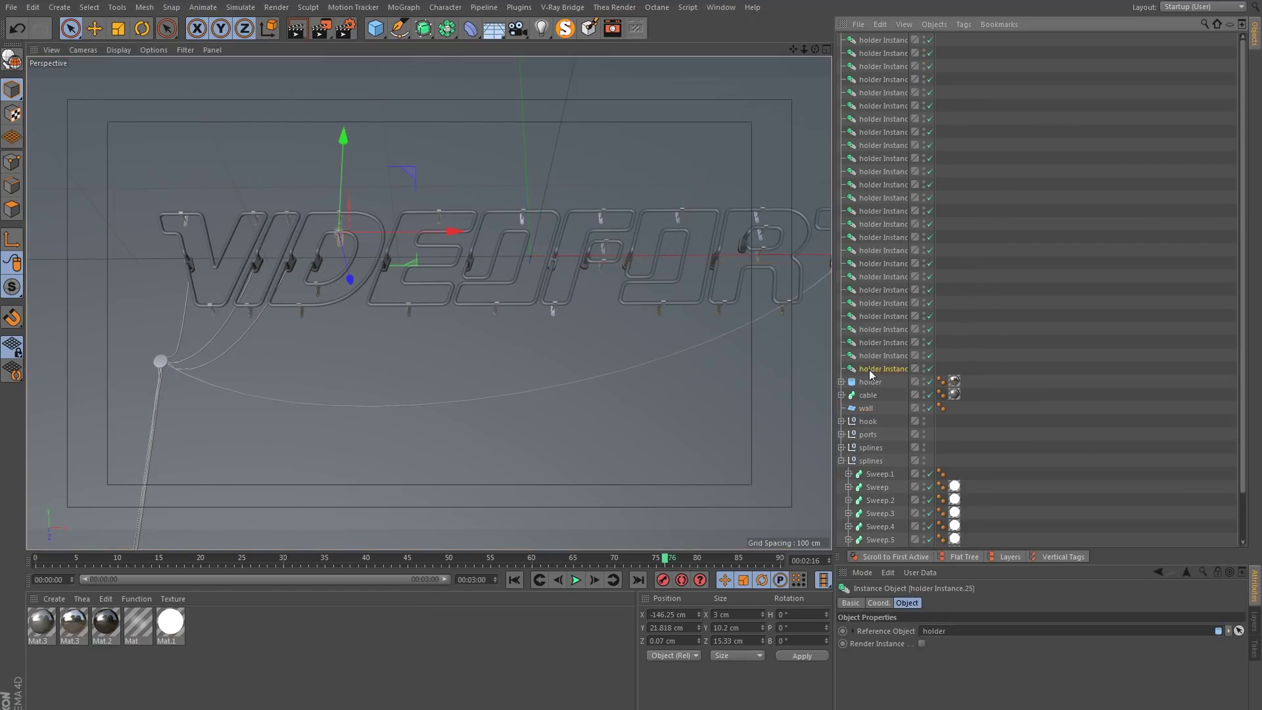
{"action": "left_click", "coordinate": [870, 382]}
{"action": "left_click", "coordinate": [59, 7]}
{"action": "mouse_move", "coordinate": [72, 27]}
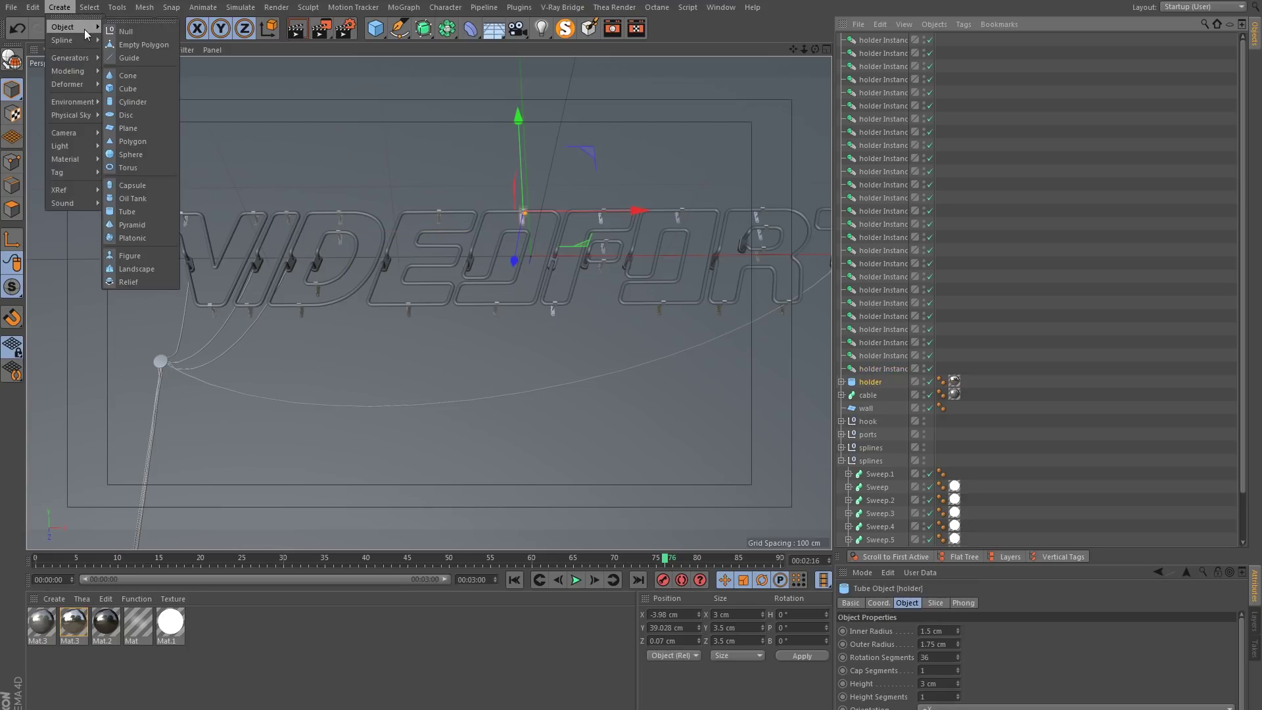
{"action": "left_click", "coordinate": [148, 31]}
{"action": "left_click", "coordinate": [897, 55]}
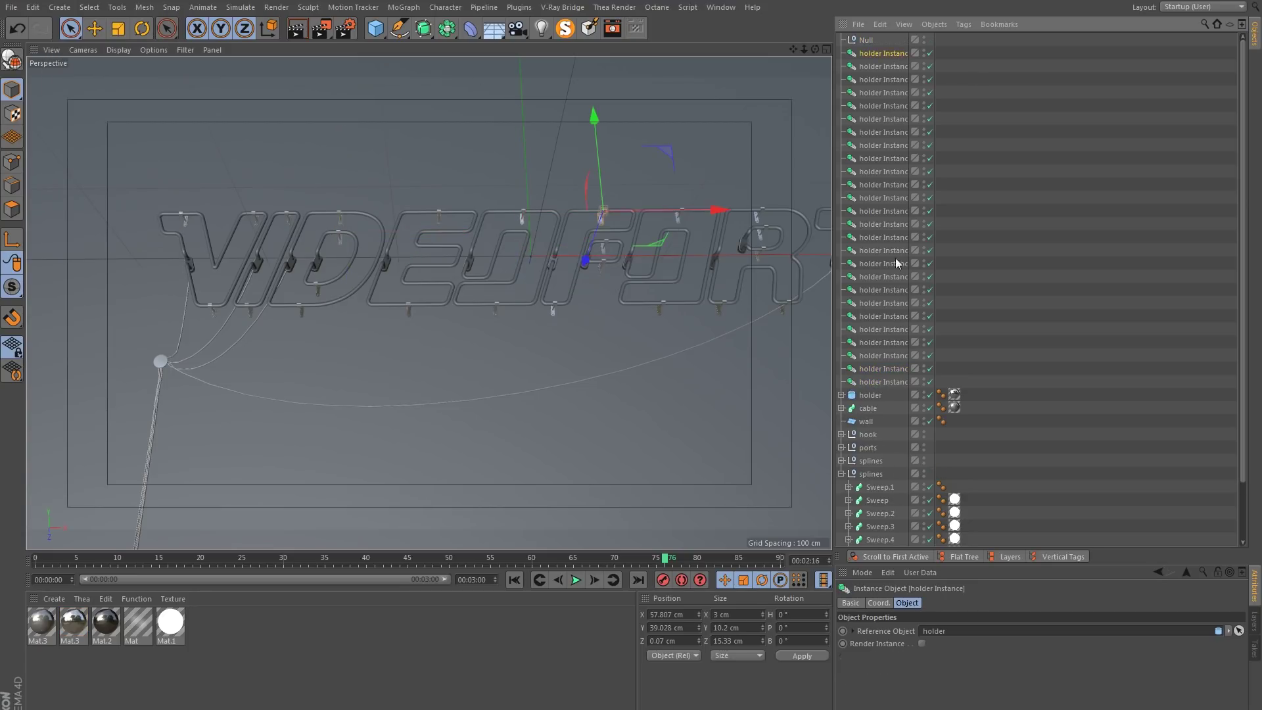
{"action": "left_click", "coordinate": [871, 393], "text": "shift"}
{"action": "left_click_drag", "start_coordinate": [871, 43], "coordinate": [869, 40]}
Rename the new null as holder and collapse its hierarchy.
{"action": "double_click", "coordinate": [869, 40]}
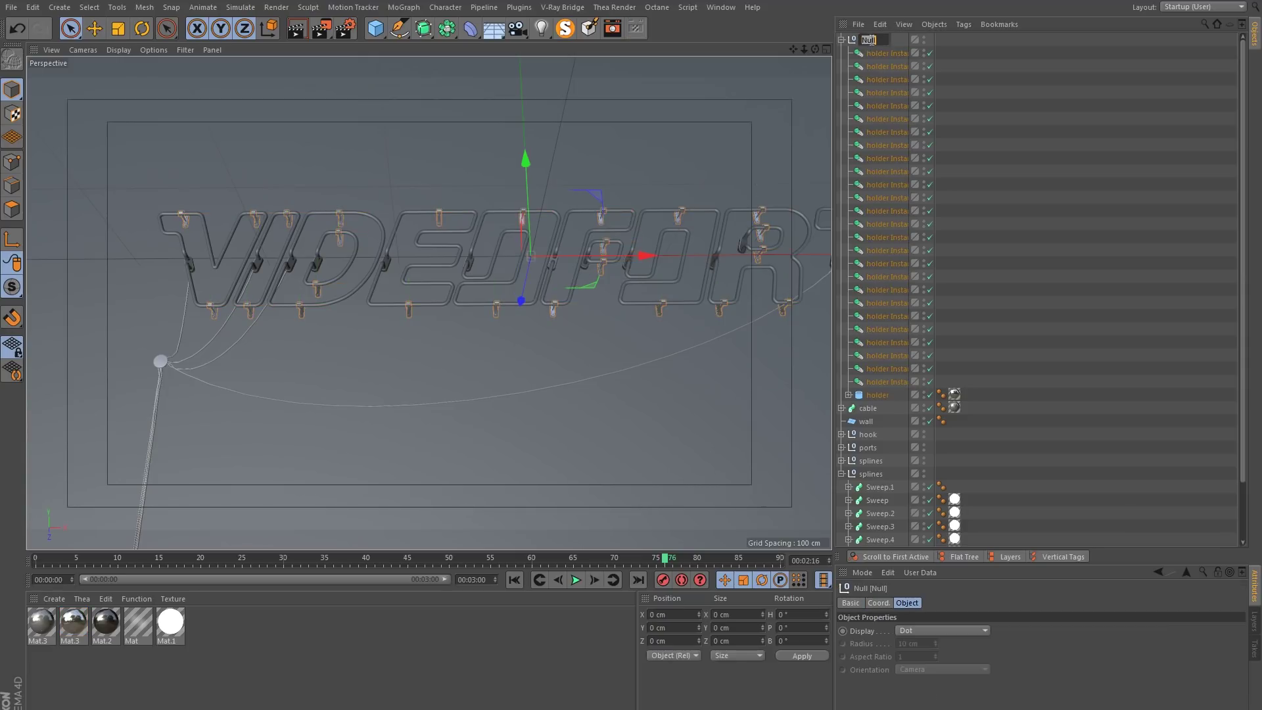
{"action": "type", "text": "holder"}
{"action": "key", "text": "Return"}
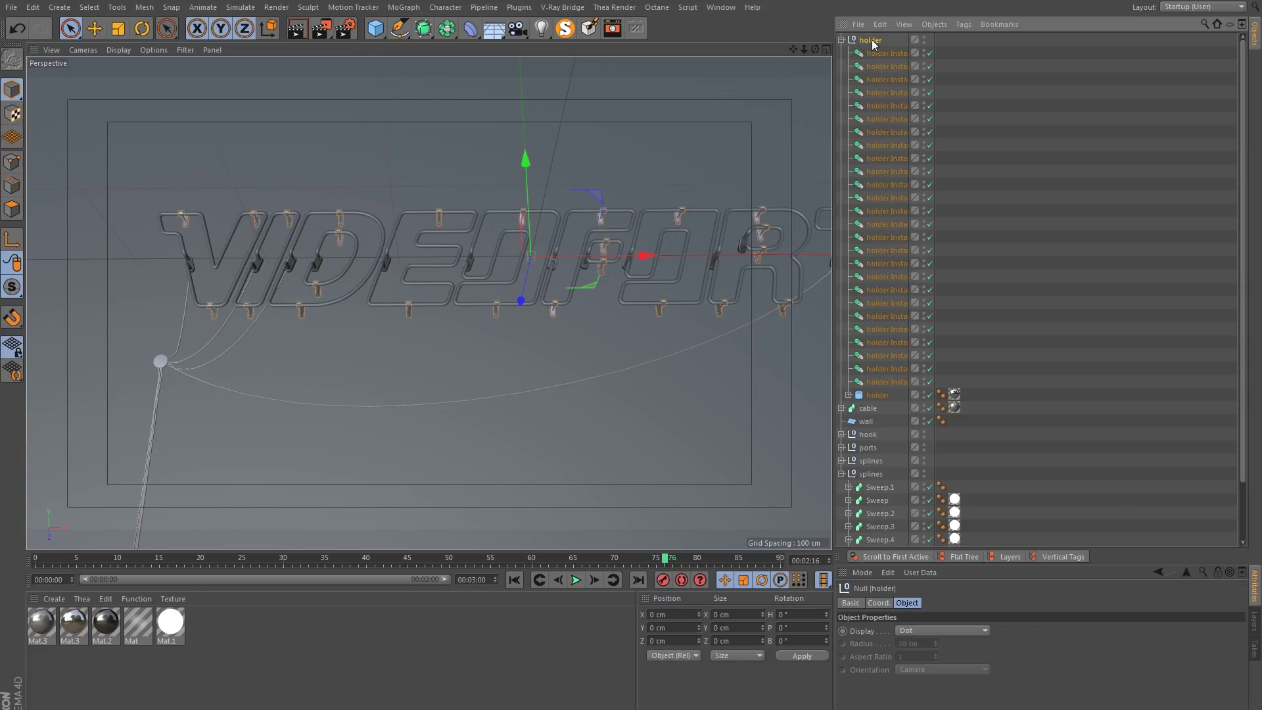
{"action": "left_click", "coordinate": [841, 40]}
Collapse the lower splines group and paste the copied Cables group into the scene.
{"action": "left_click", "coordinate": [841, 119]}
{"action": "left_click", "coordinate": [881, 242]}
{"action": "key", "text": "ctrl+v"}
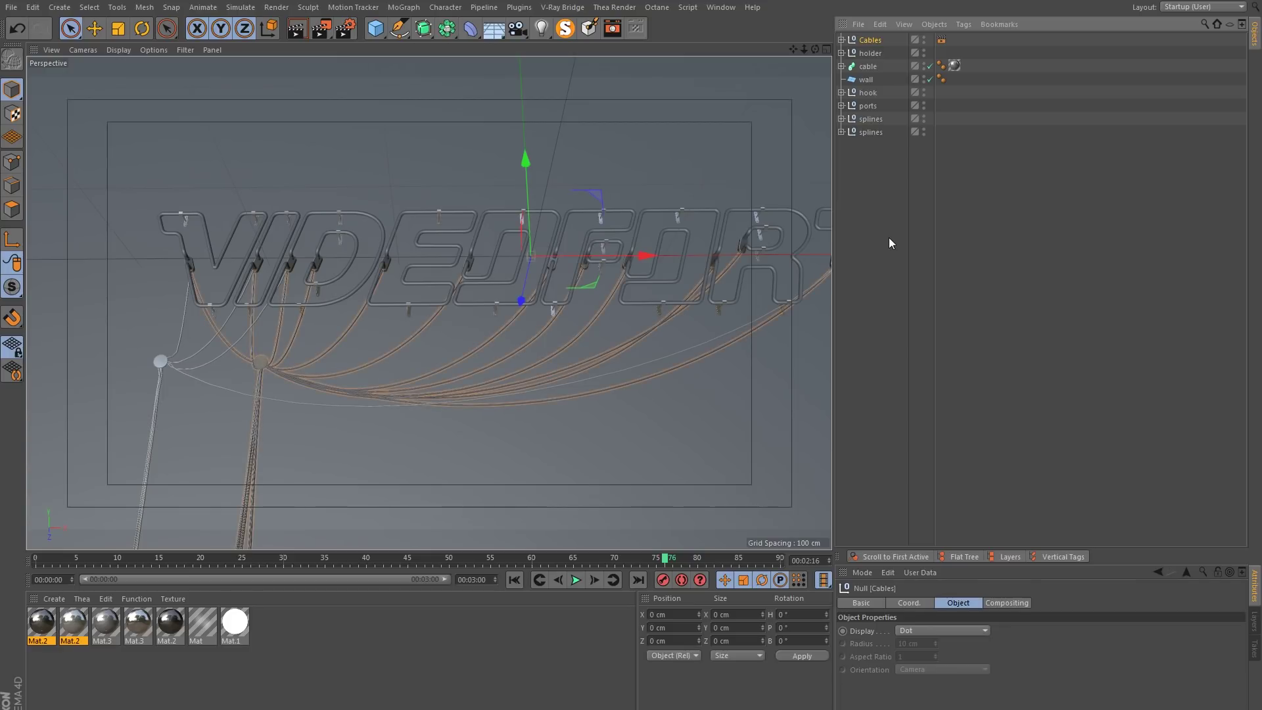
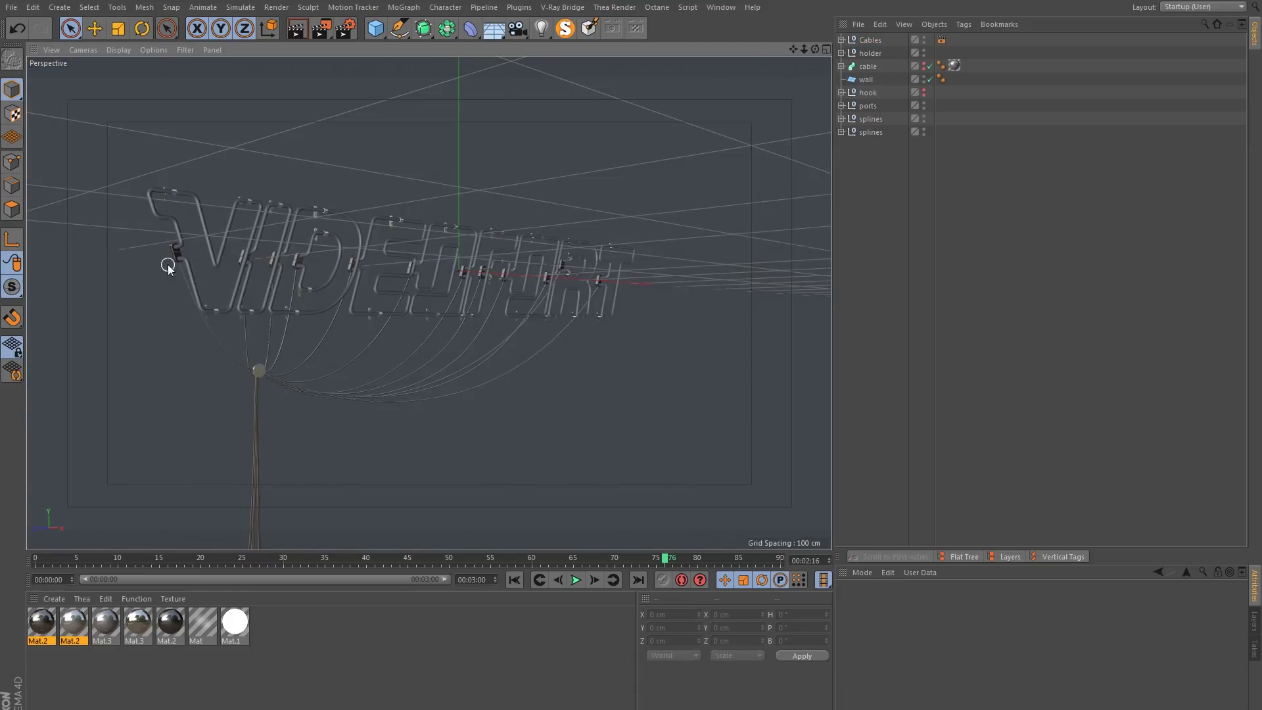
Inspect the neon letters and cables up close, and scrub through the rendered neon sign composition in After Effects.
{"action": "right_click_drag", "start_coordinate": [169, 264], "coordinate": [295, 184], "text": "alt"}
{"action": "left_click_drag", "start_coordinate": [177, 245], "coordinate": [333, 237], "text": "alt"}
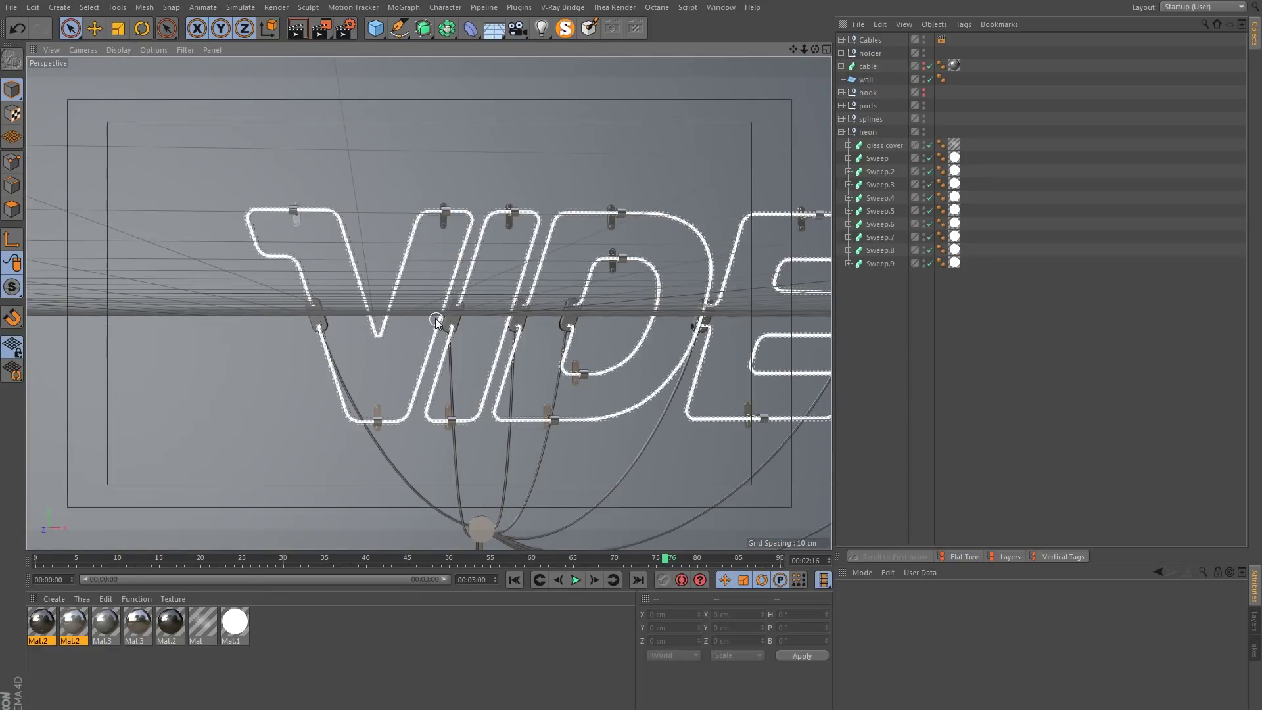
{"action": "left_click_drag", "start_coordinate": [436, 318], "coordinate": [349, 314], "text": "alt"}
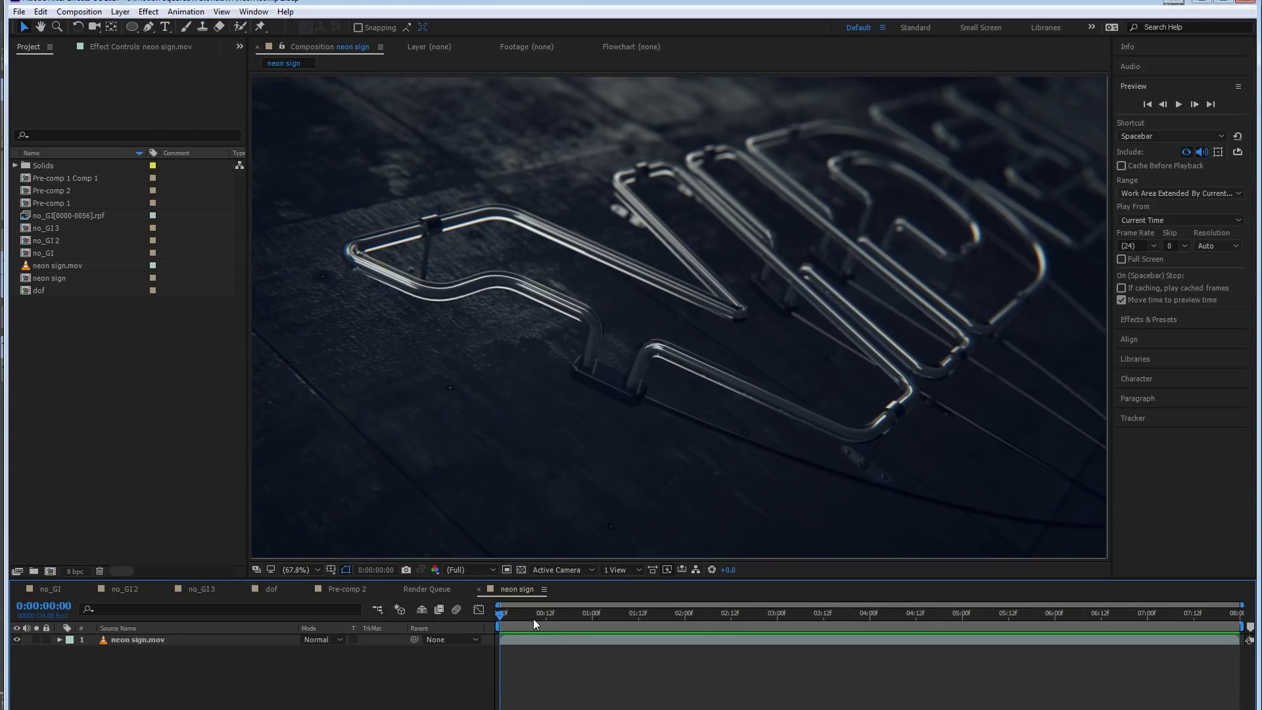
{"action": "left_click_drag", "start_coordinate": [533, 623], "coordinate": [684, 611]}
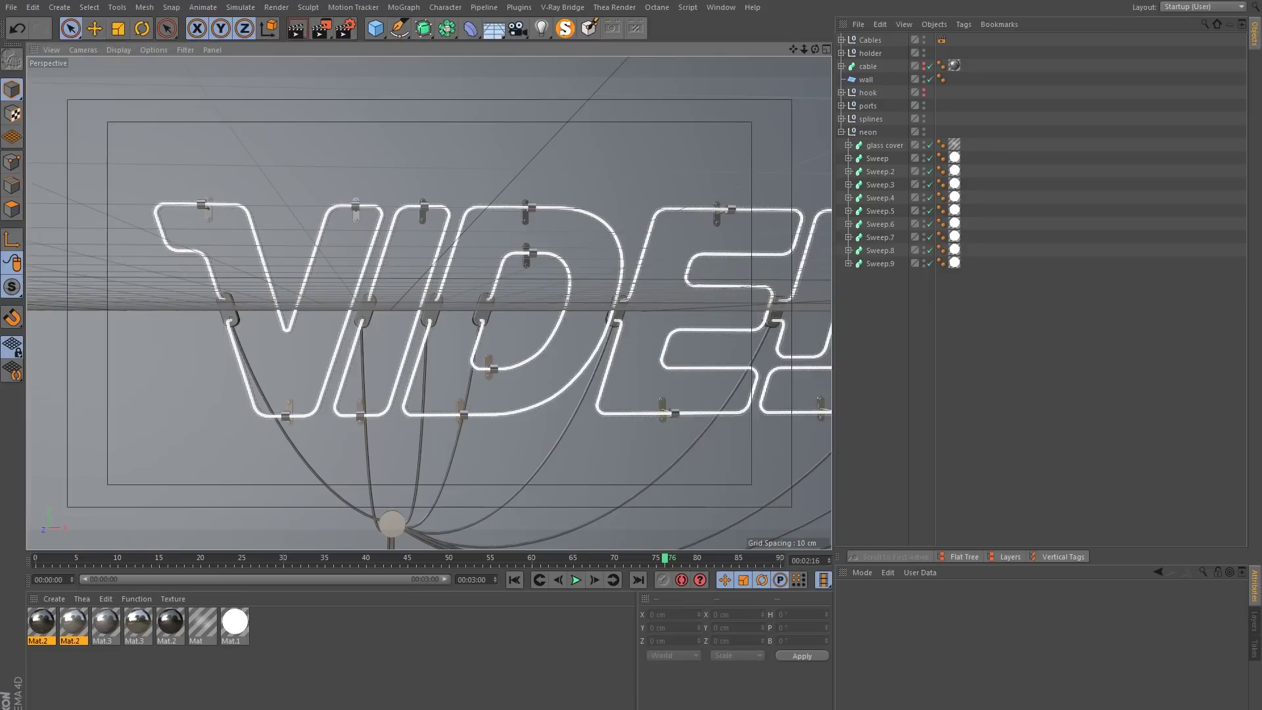
Return to the Cinema 4D scene, add a camera, and set its focal length to 50.
{"action": "left_click", "coordinate": [921, 341]}
{"action": "middle_click_drag", "start_coordinate": [356, 358], "coordinate": [372, 356], "text": "alt"}
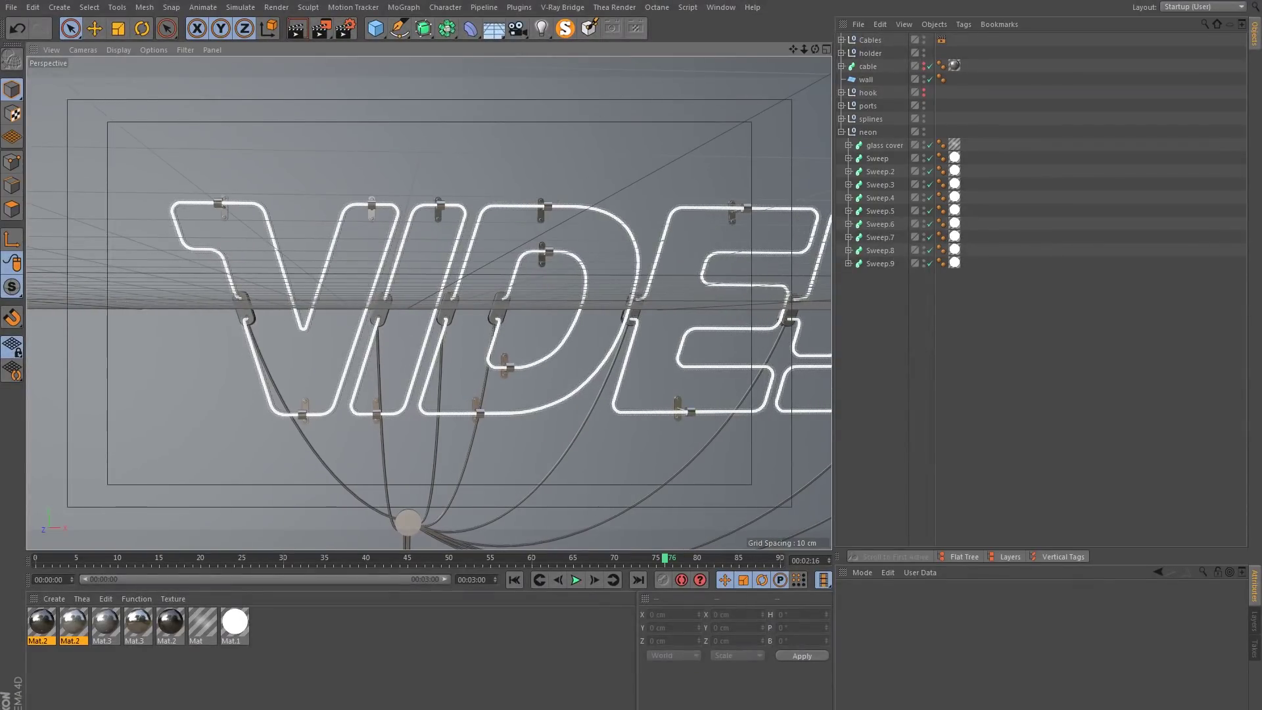
{"action": "left_click_drag", "start_coordinate": [518, 27], "coordinate": [566, 42]}
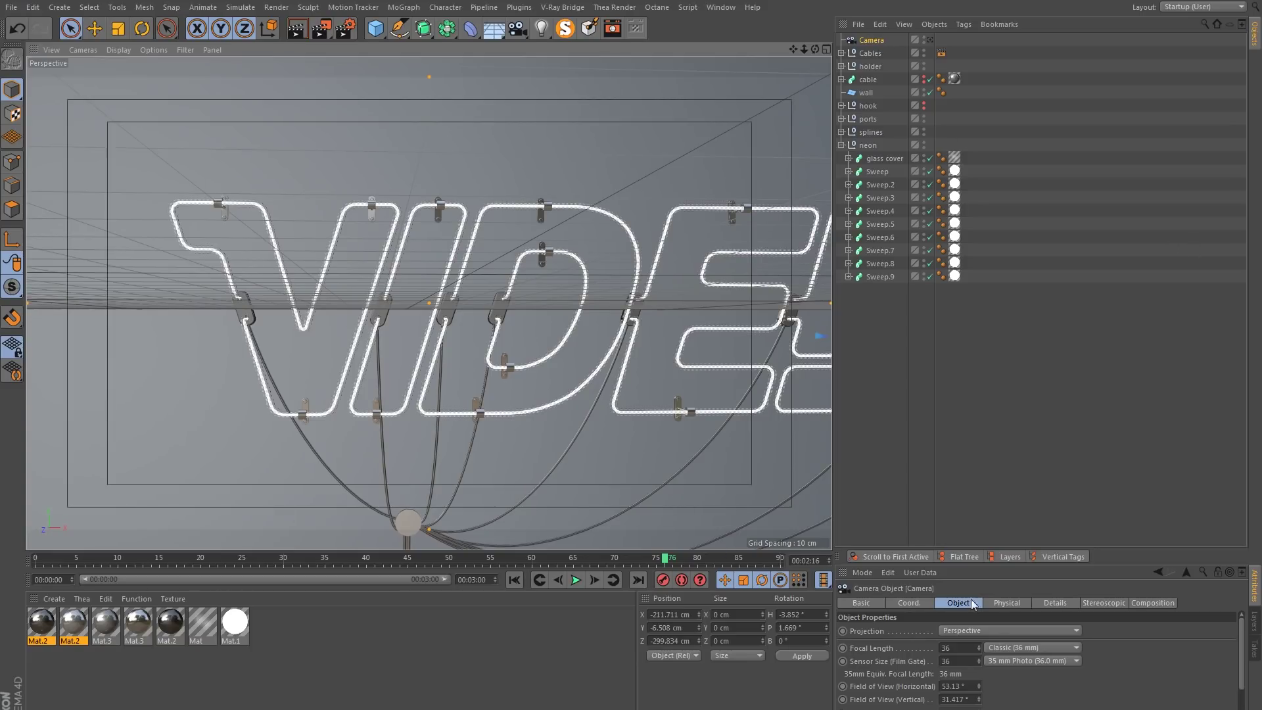
{"action": "left_click_drag", "start_coordinate": [975, 549], "coordinate": [974, 362]}
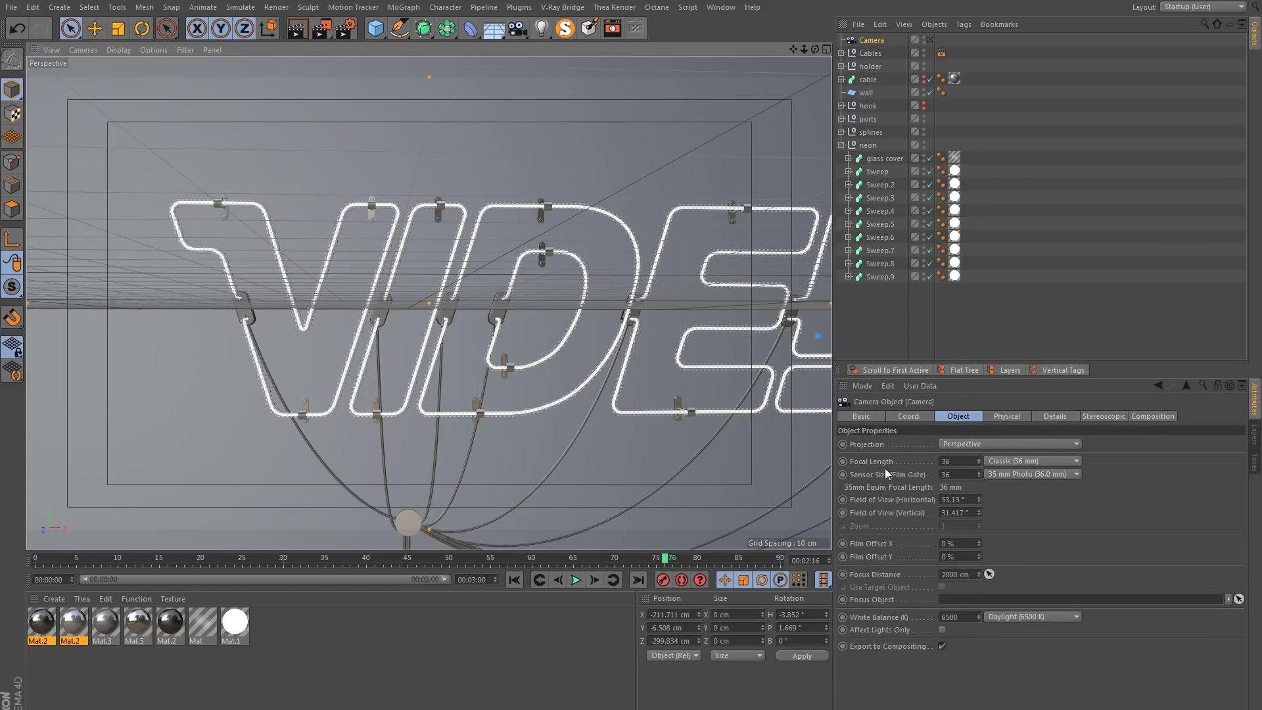
{"action": "left_click", "coordinate": [963, 460]}
{"action": "type", "text": "50"}
{"action": "key", "text": "Return"}
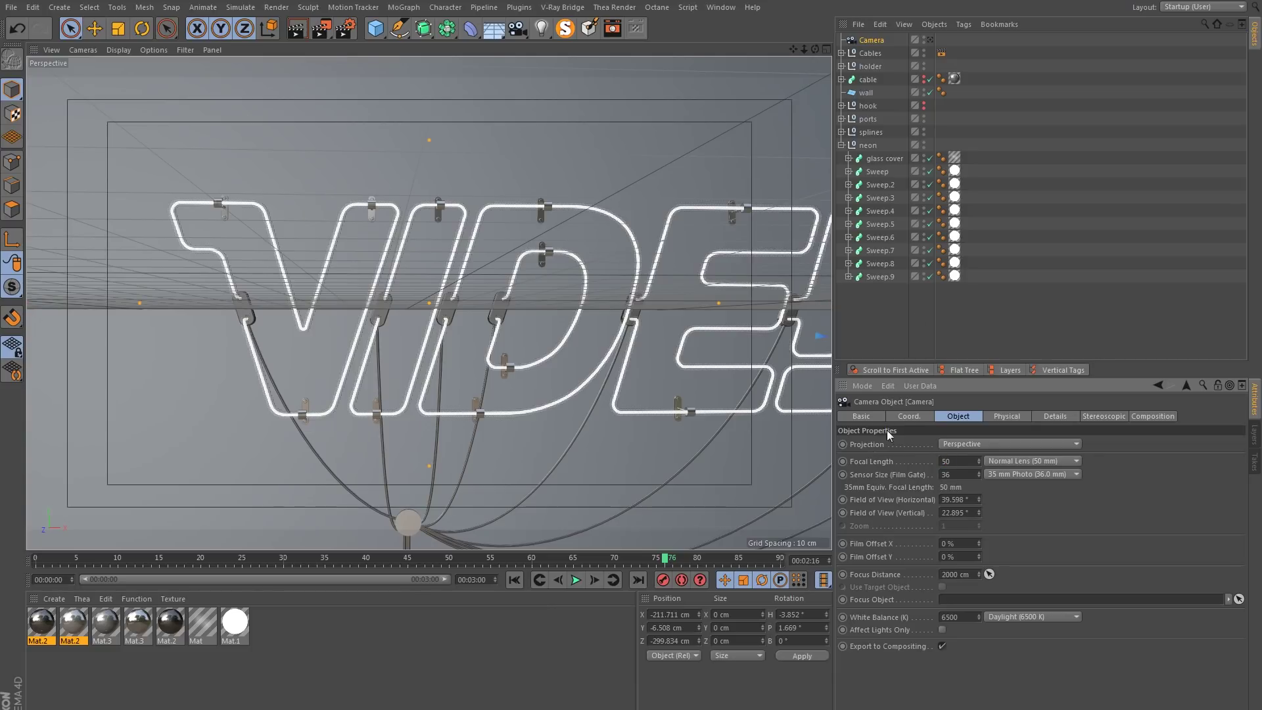
Look through the new camera and frame the V in a tilted close-up, with heading about -61°, pitch 21° and bank 62°.
{"action": "left_click", "coordinate": [929, 39]}
{"action": "middle_click_drag", "start_coordinate": [503, 216], "coordinate": [376, 342], "text": "alt"}
{"action": "left_click_drag", "start_coordinate": [376, 341], "coordinate": [475, 336], "text": "alt"}
{"action": "right_click_drag", "start_coordinate": [372, 313], "coordinate": [409, 314], "text": "alt"}
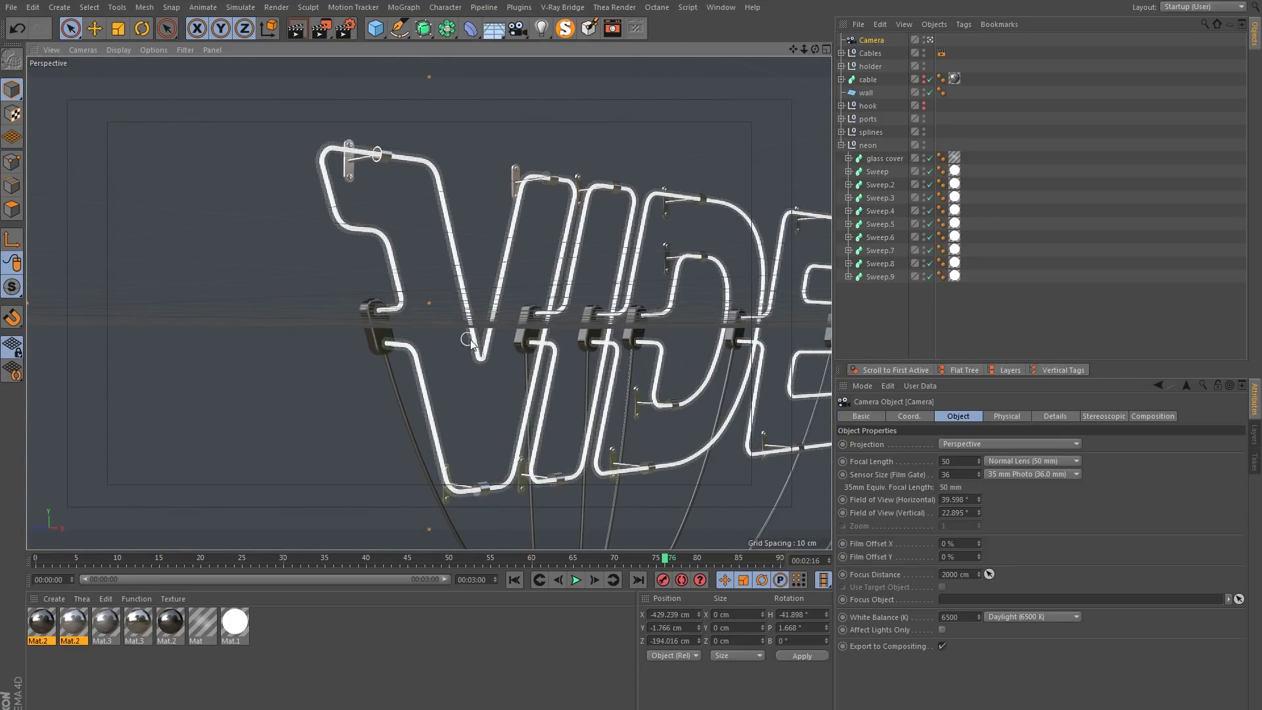
{"action": "left_click_drag", "start_coordinate": [451, 335], "coordinate": [474, 306], "text": "alt"}
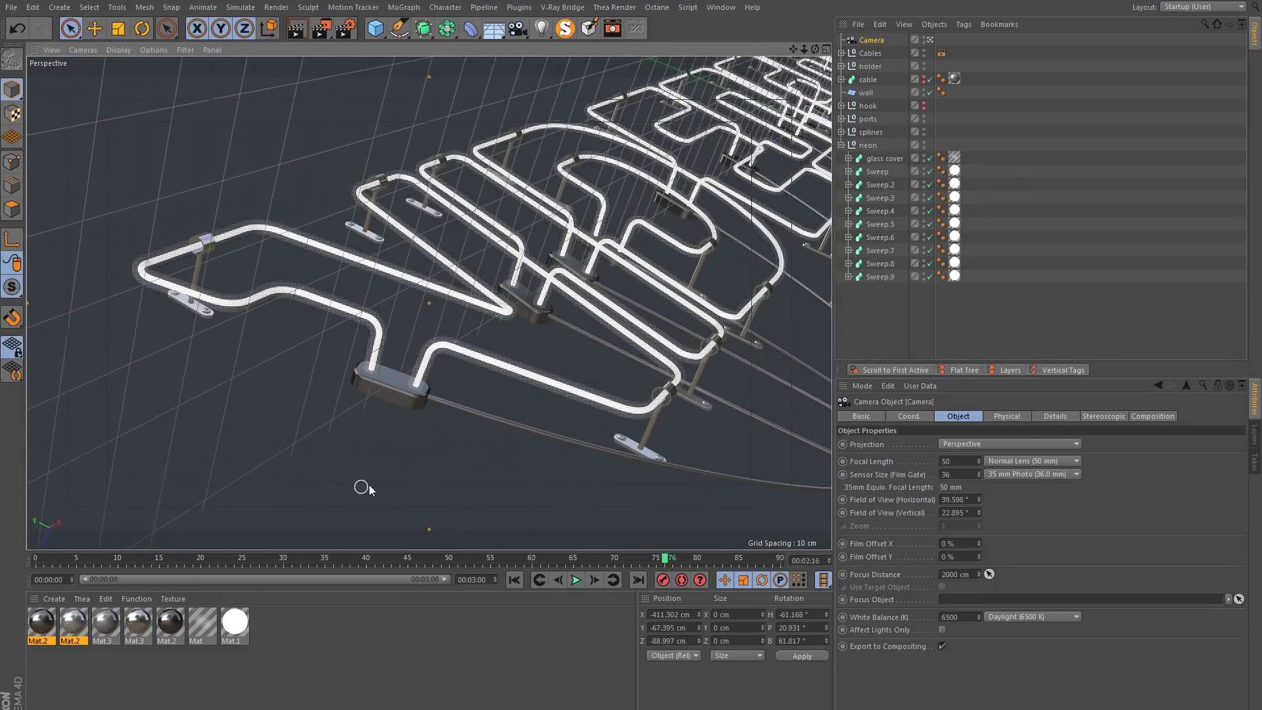
Switch to the neon 7.c4d scene and copy the concrete-textured Plane.1 into new neon 2.c4d.
{"action": "left_click", "coordinate": [721, 7]}
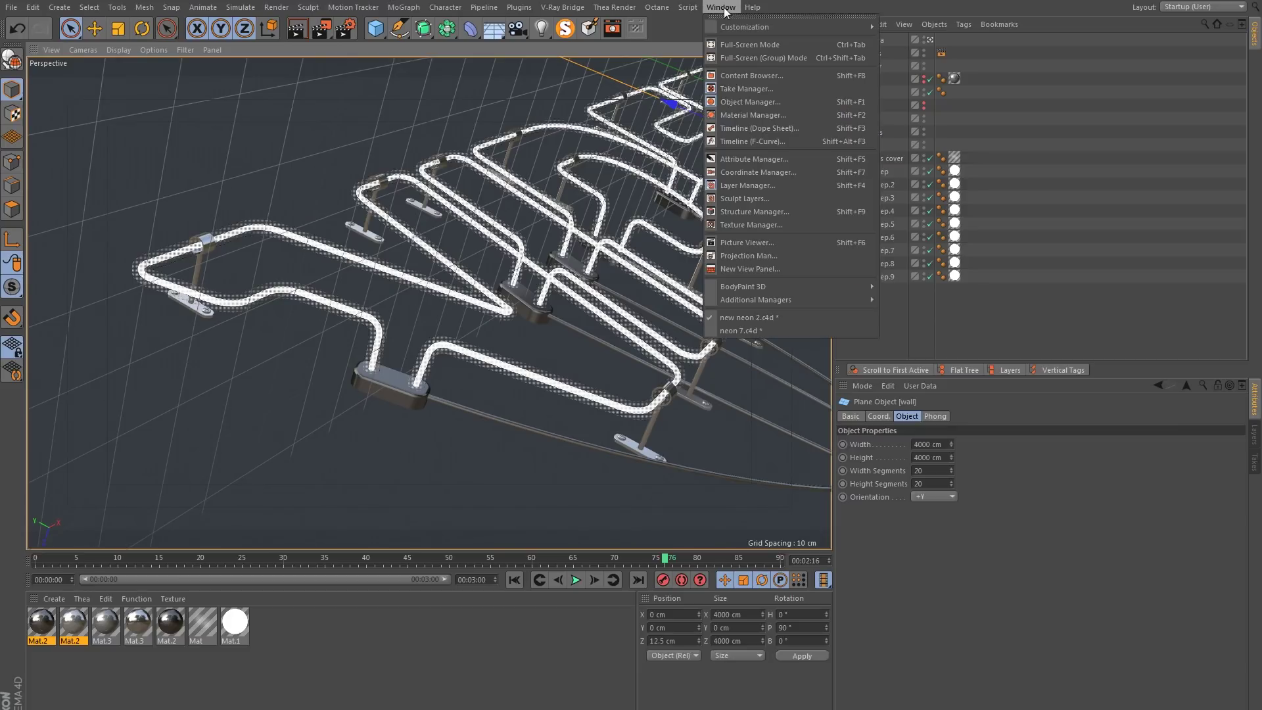
{"action": "left_click", "coordinate": [786, 331]}
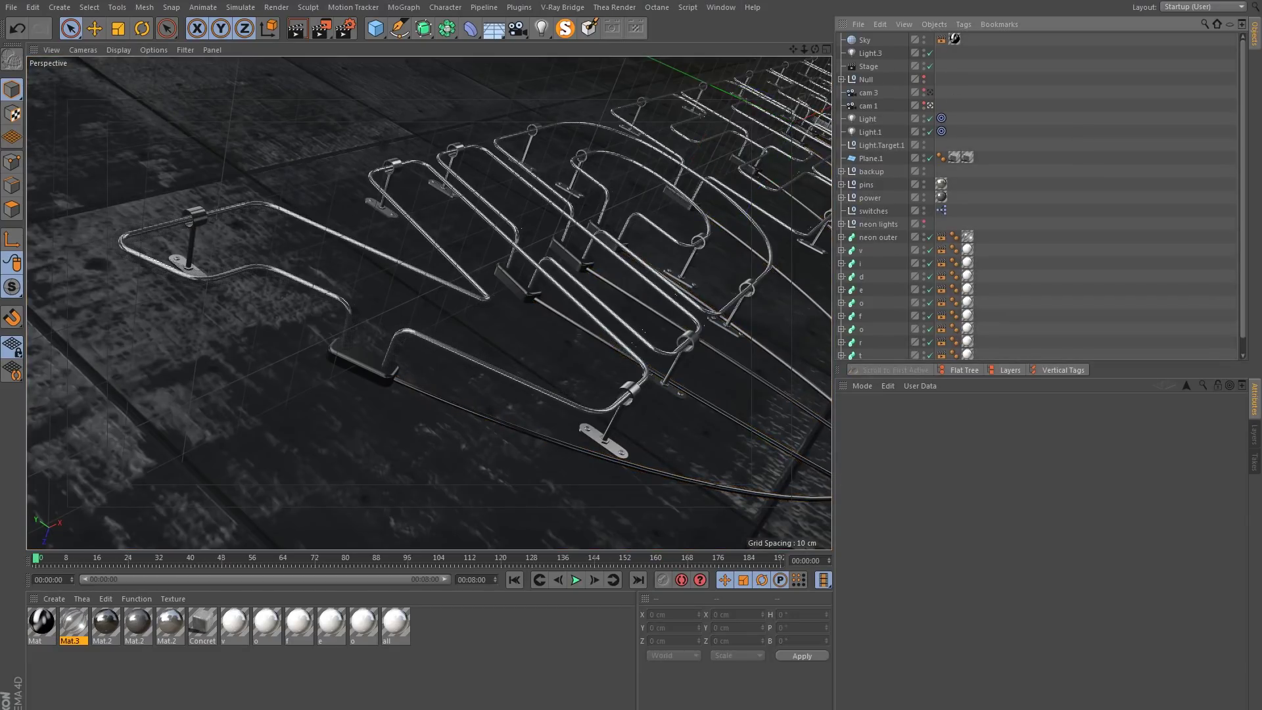
{"action": "left_click", "coordinate": [872, 158]}
{"action": "left_click", "coordinate": [968, 158]}
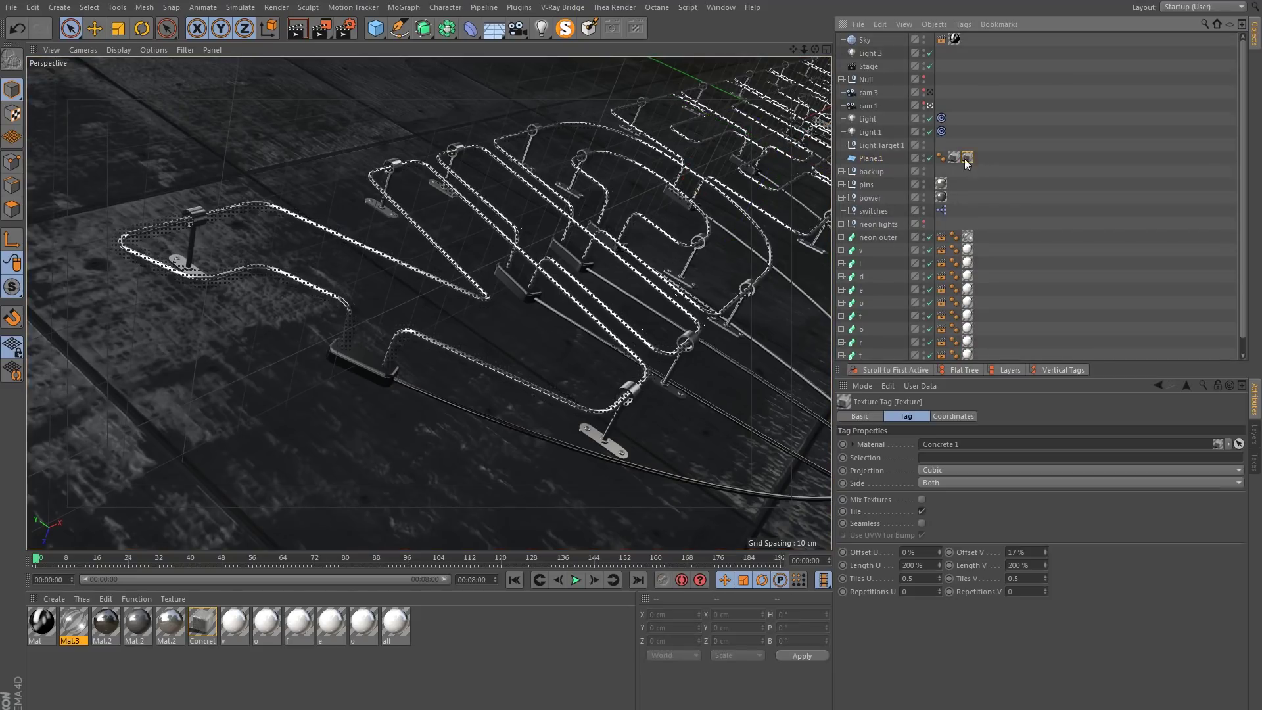
{"action": "left_click", "coordinate": [869, 157]}
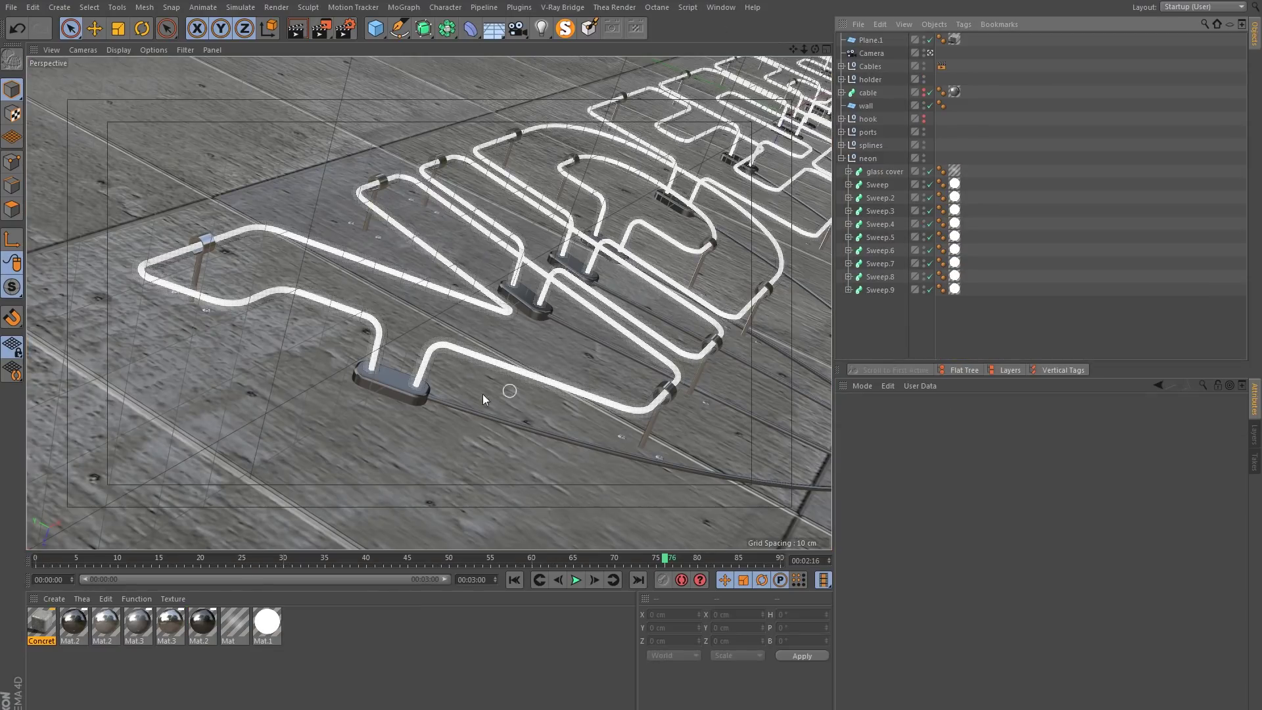
Move the Concrete 1 texture tag from Plane.1 onto the wall and delete Plane.1.
{"action": "left_click_drag", "start_coordinate": [960, 105], "coordinate": [958, 108]}
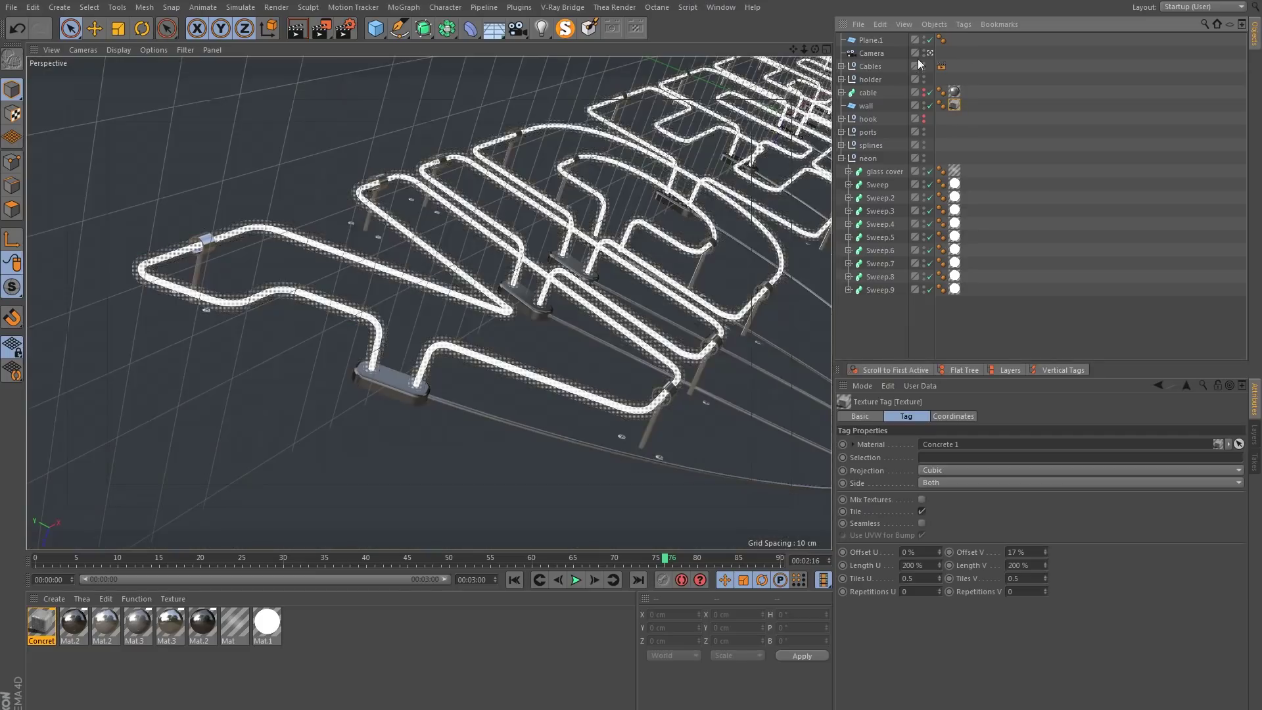
{"action": "left_click", "coordinate": [869, 41]}
{"action": "key", "text": "Delete"}
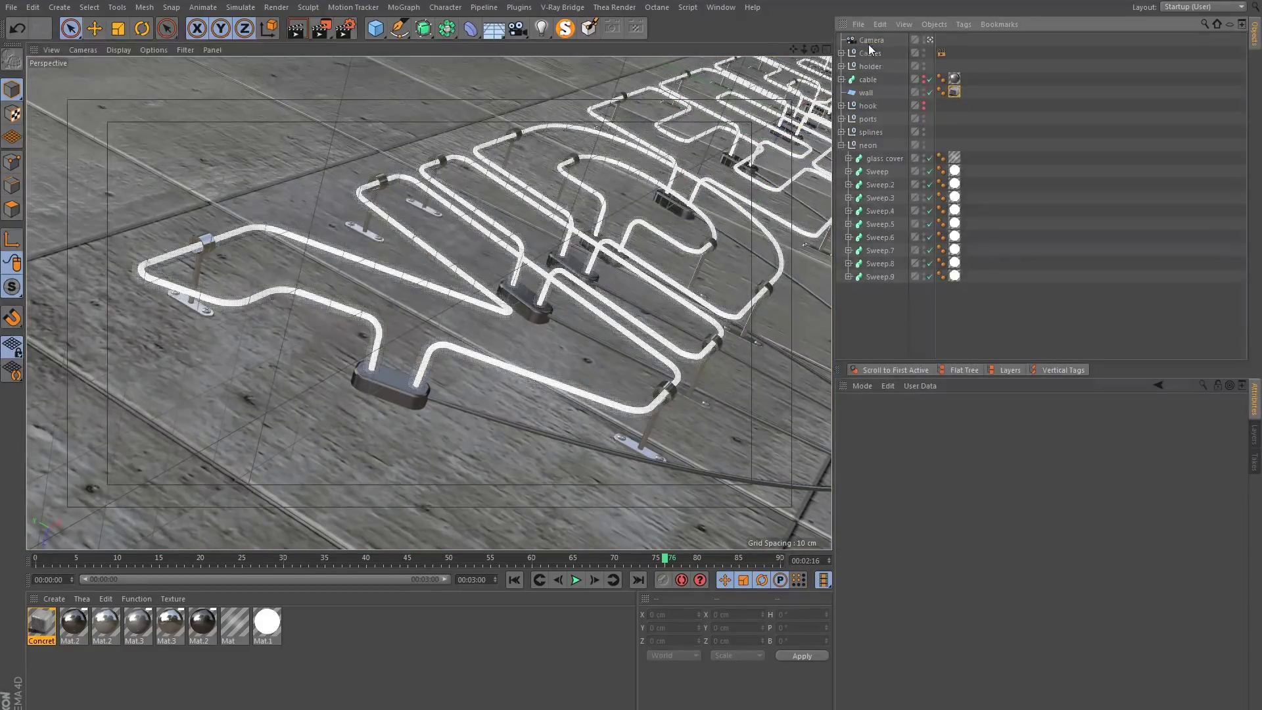
Examine the color texture and channels of the Concrete 1 material.
{"action": "double_click", "coordinate": [42, 622]}
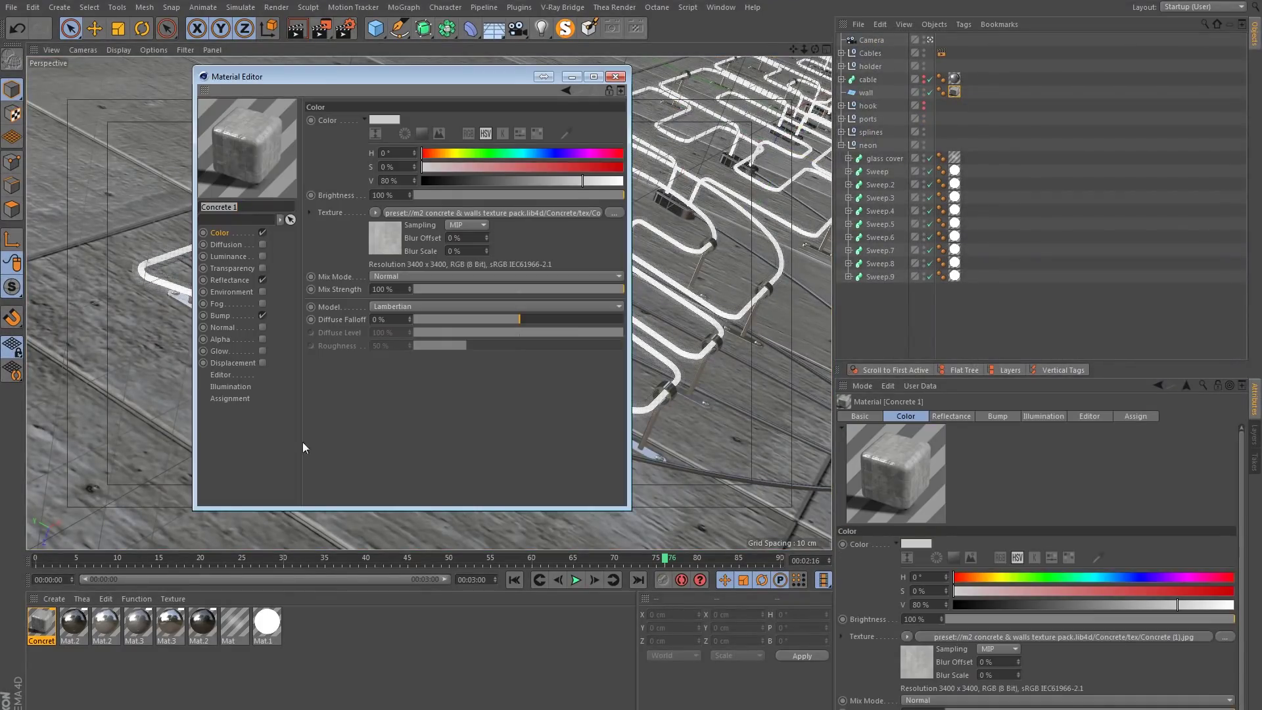
{"action": "key", "text": "Escape"}
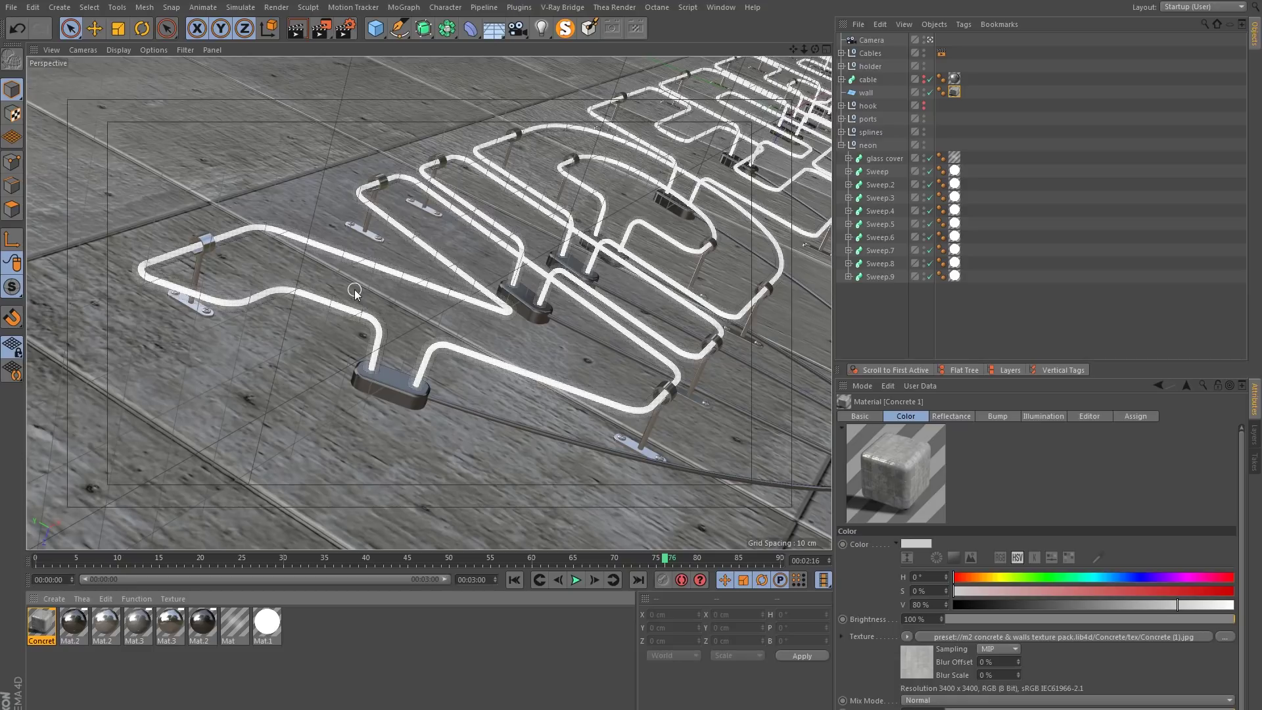
Refine the camera framing around the V to about X -405.2, Y -72, Z -86.7 cm.
{"action": "left_click_drag", "start_coordinate": [396, 295], "coordinate": [368, 290], "text": "alt"}
{"action": "left_click", "coordinate": [855, 38]}
{"action": "right_click_drag", "start_coordinate": [366, 307], "coordinate": [412, 290], "text": "alt"}
{"action": "middle_click_drag", "start_coordinate": [413, 291], "coordinate": [424, 287], "text": "alt"}
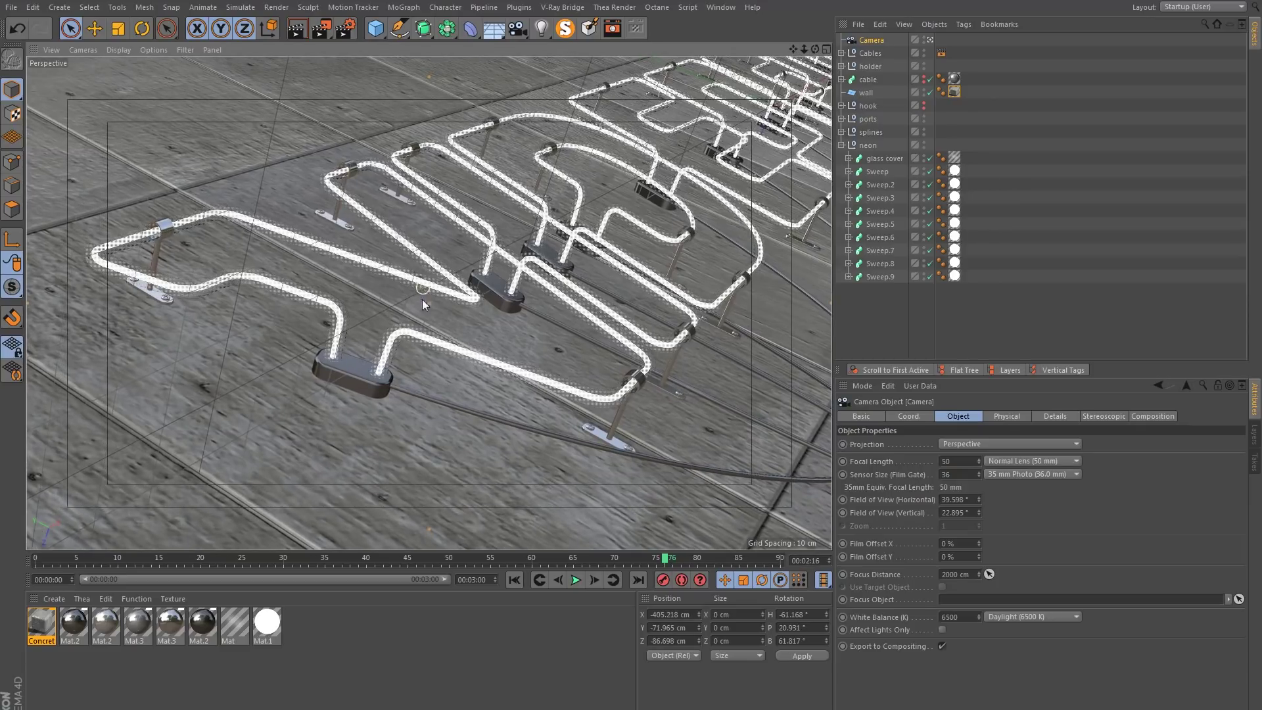
Keyframe the camera position at frame 0 at about X -405, Y -71.8, Z -87.3 cm.
{"action": "left_click_drag", "start_coordinate": [579, 553], "coordinate": [14, 556]}
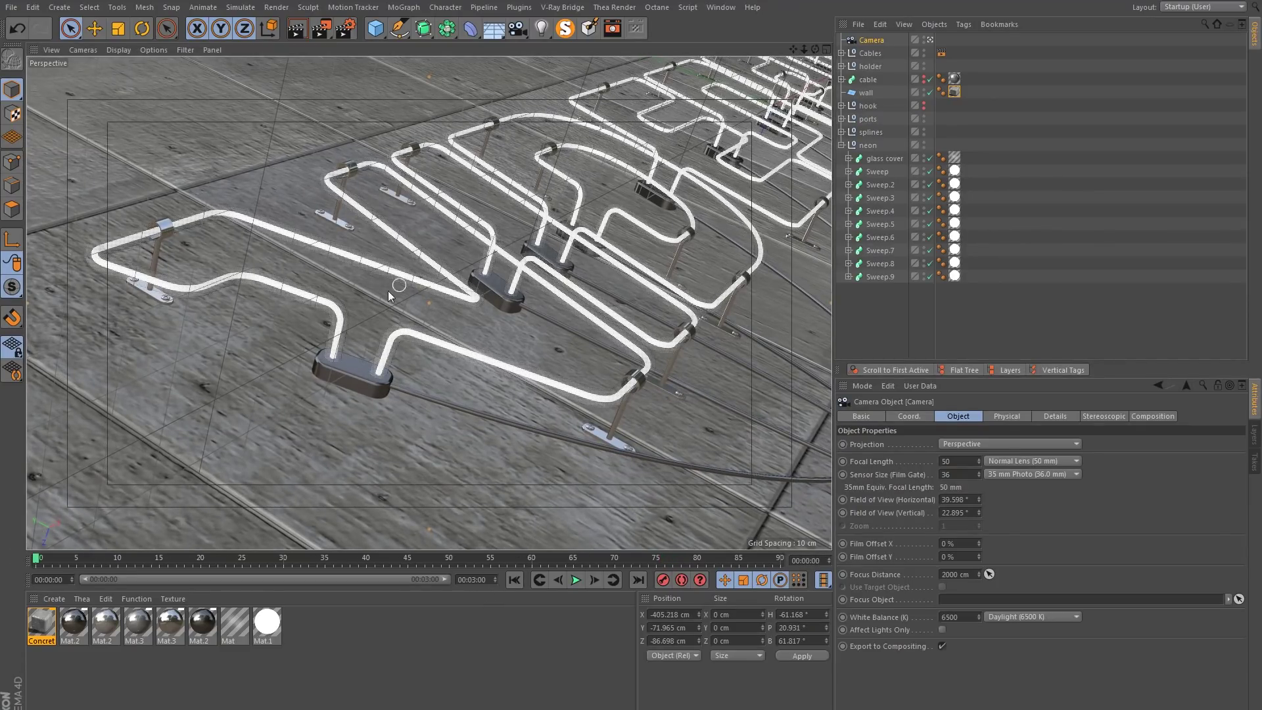
{"action": "middle_click_drag", "start_coordinate": [392, 298], "coordinate": [396, 300], "text": "alt"}
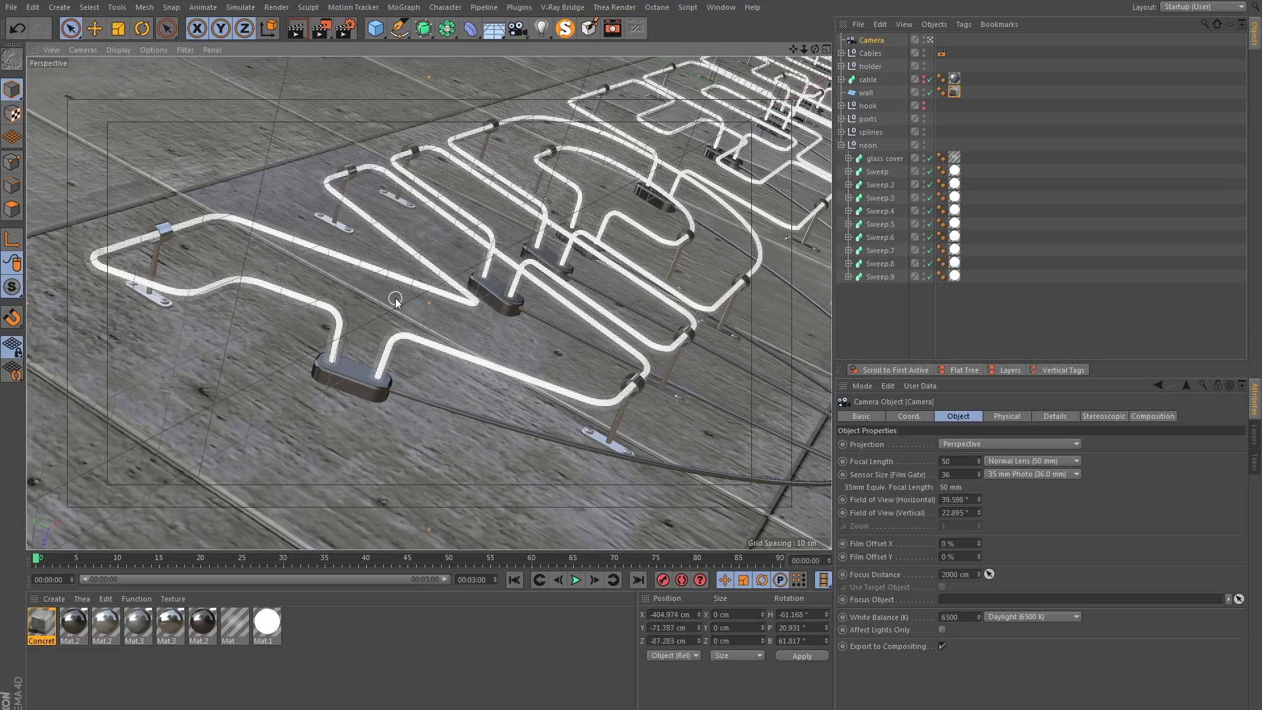
{"action": "left_click", "coordinate": [907, 417]}
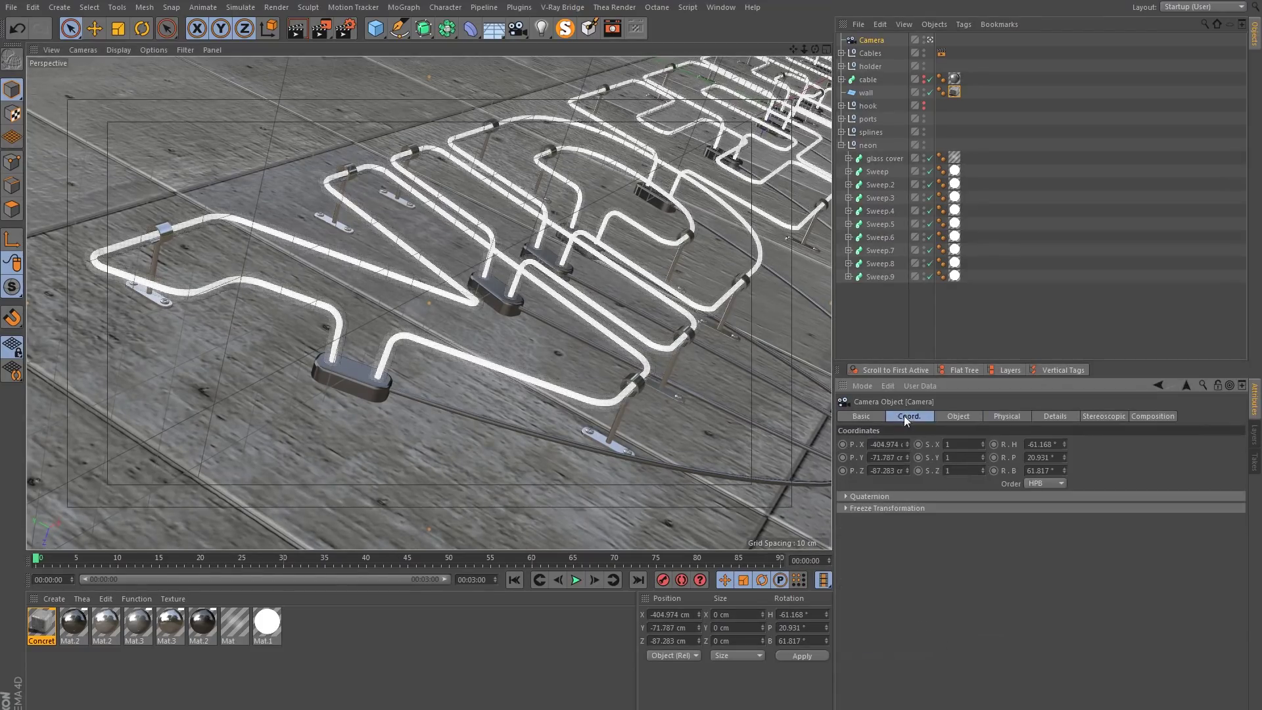
{"action": "left_click", "coordinate": [844, 459], "text": "ctrl"}
Move the camera closer to the letters at frame 30, keyframe its position, and set all position keys to Linear interpolation.
{"action": "left_click_drag", "start_coordinate": [295, 562], "coordinate": [286, 563]}
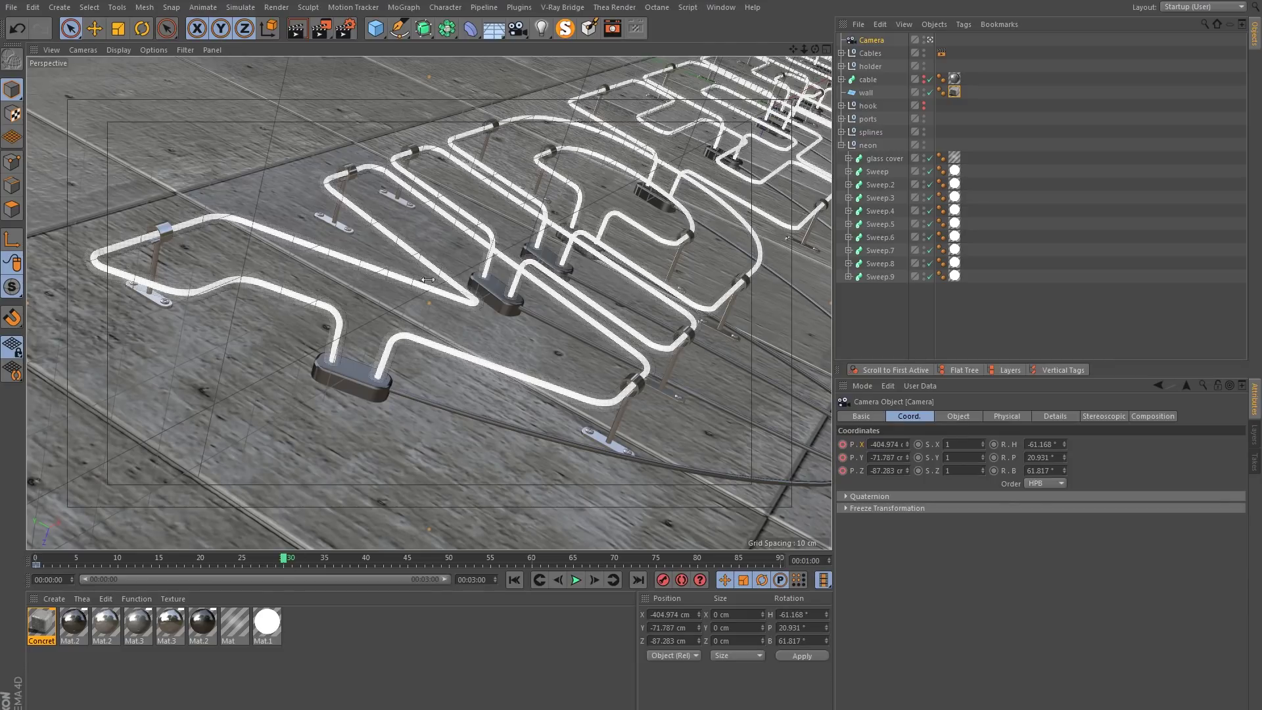
{"action": "right_click_drag", "start_coordinate": [431, 291], "coordinate": [444, 291], "text": "alt"}
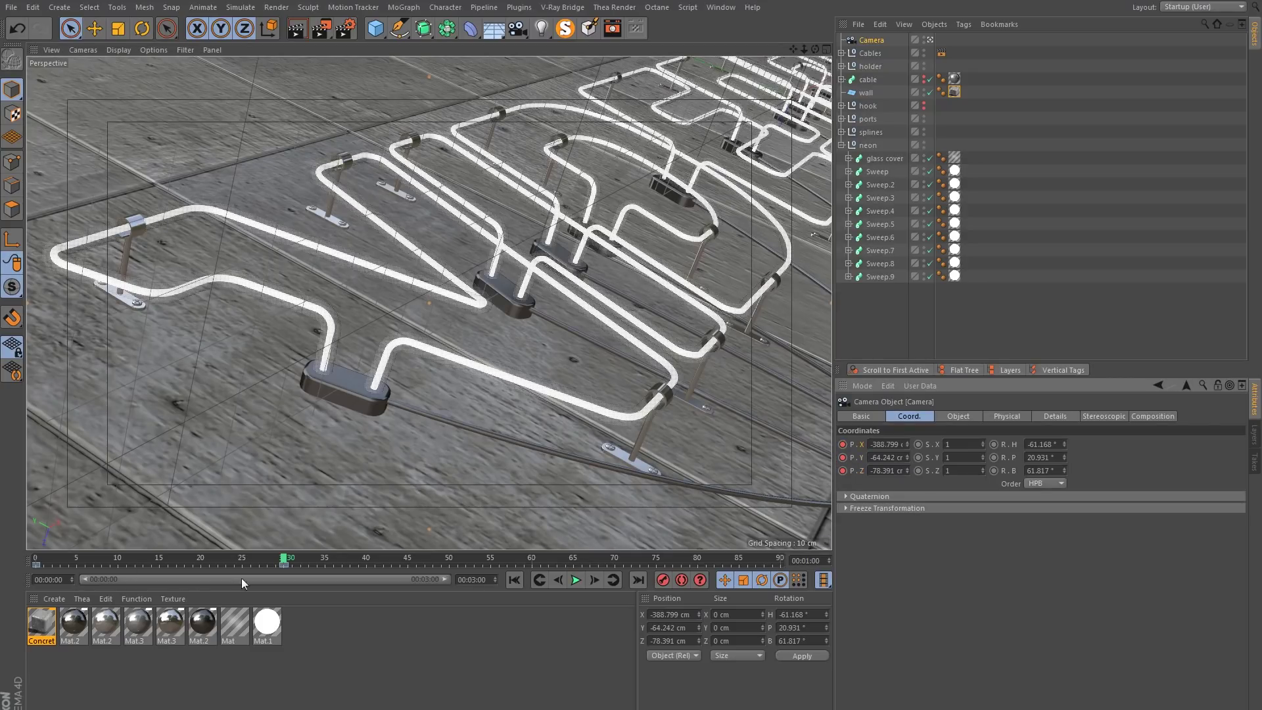
{"action": "left_click_drag", "start_coordinate": [299, 565], "coordinate": [4, 551]}
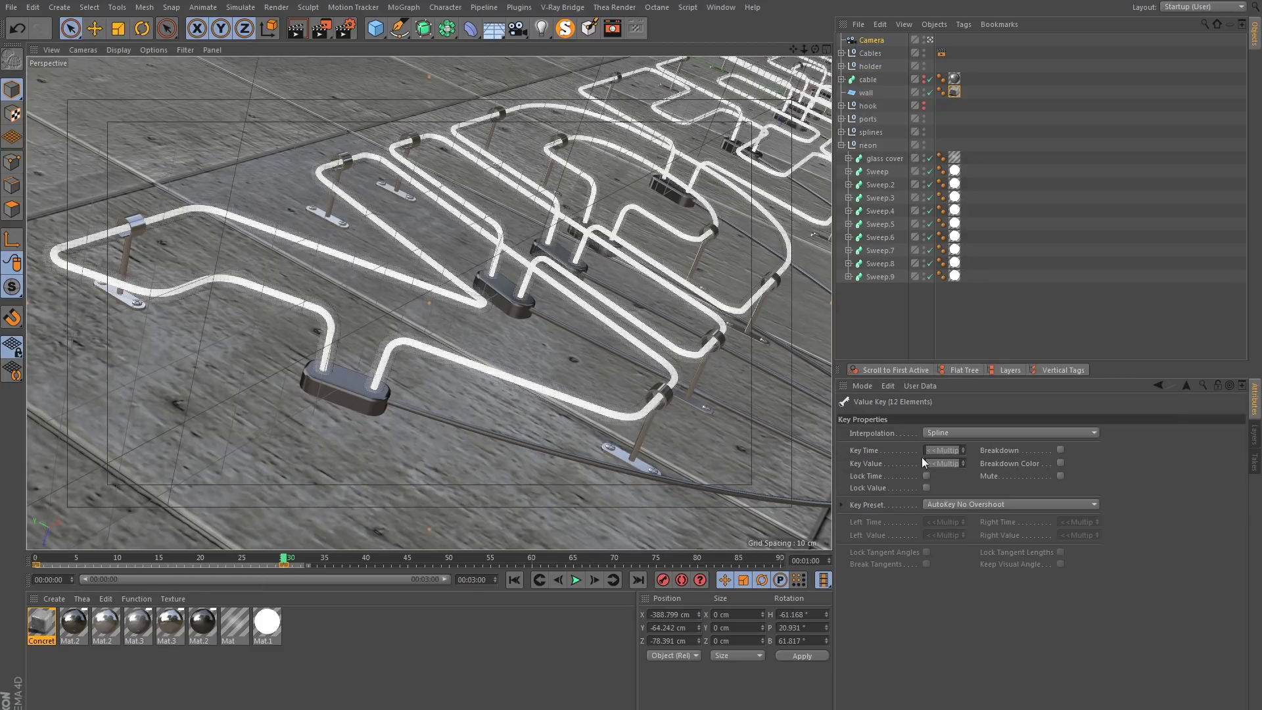
{"action": "left_click", "coordinate": [957, 436]}
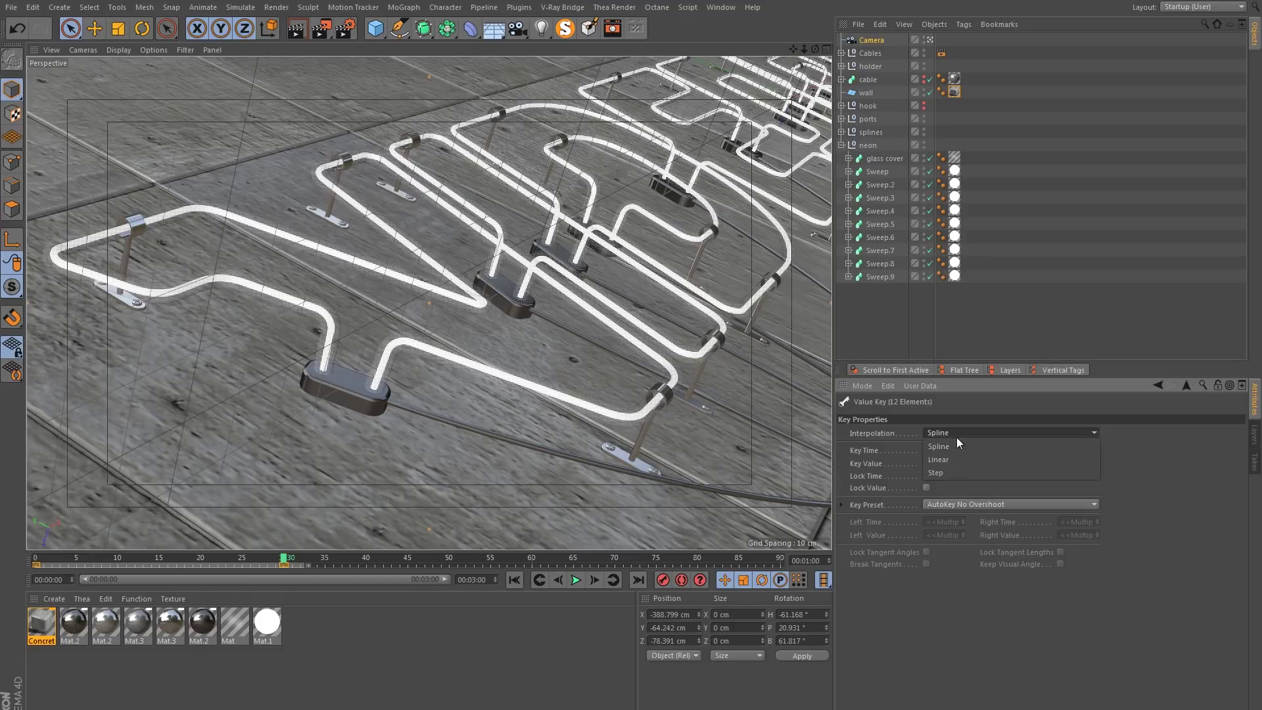
{"action": "left_click", "coordinate": [956, 456]}
Pull the camera back at frame 30 to about X -400.5, Y -69.4, Z -84.7 cm and keyframe its position.
{"action": "left_click", "coordinate": [514, 579]}
{"action": "left_click", "coordinate": [575, 579]}
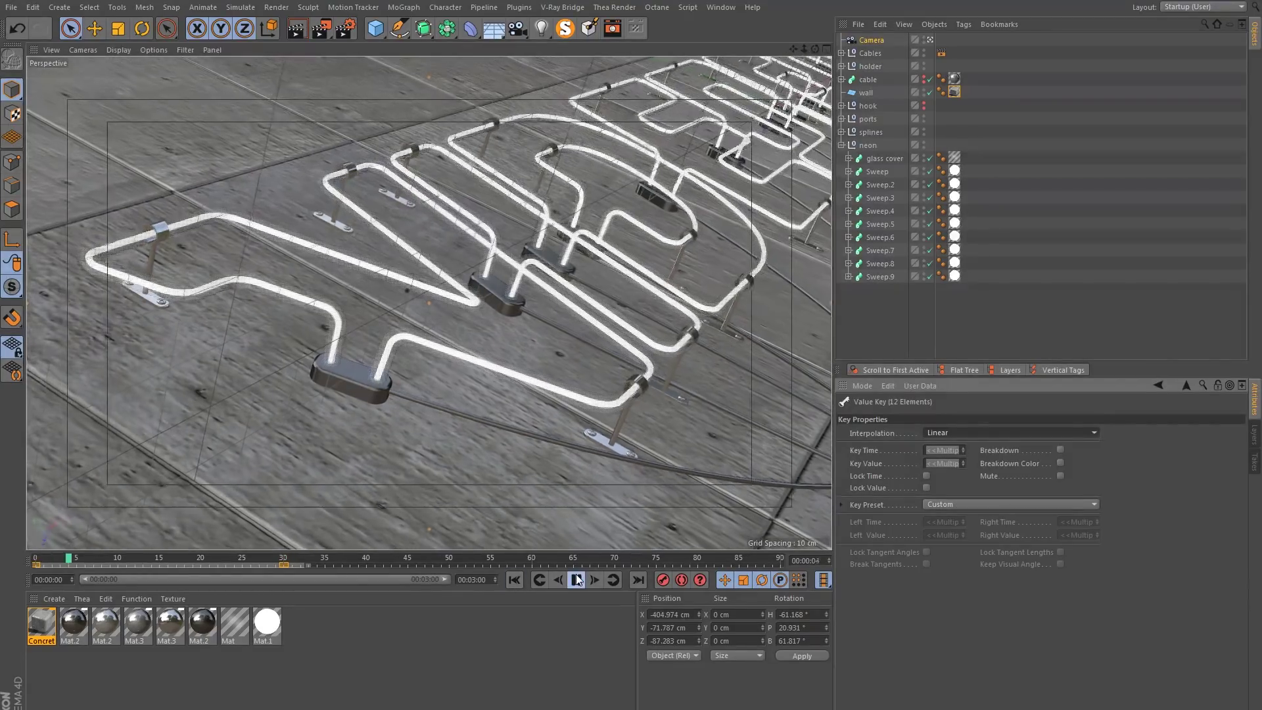
{"action": "left_click_drag", "start_coordinate": [298, 564], "coordinate": [282, 558]}
{"action": "scroll", "coordinate": [424, 292], "scroll_direction": "down", "scroll_amount": 5}
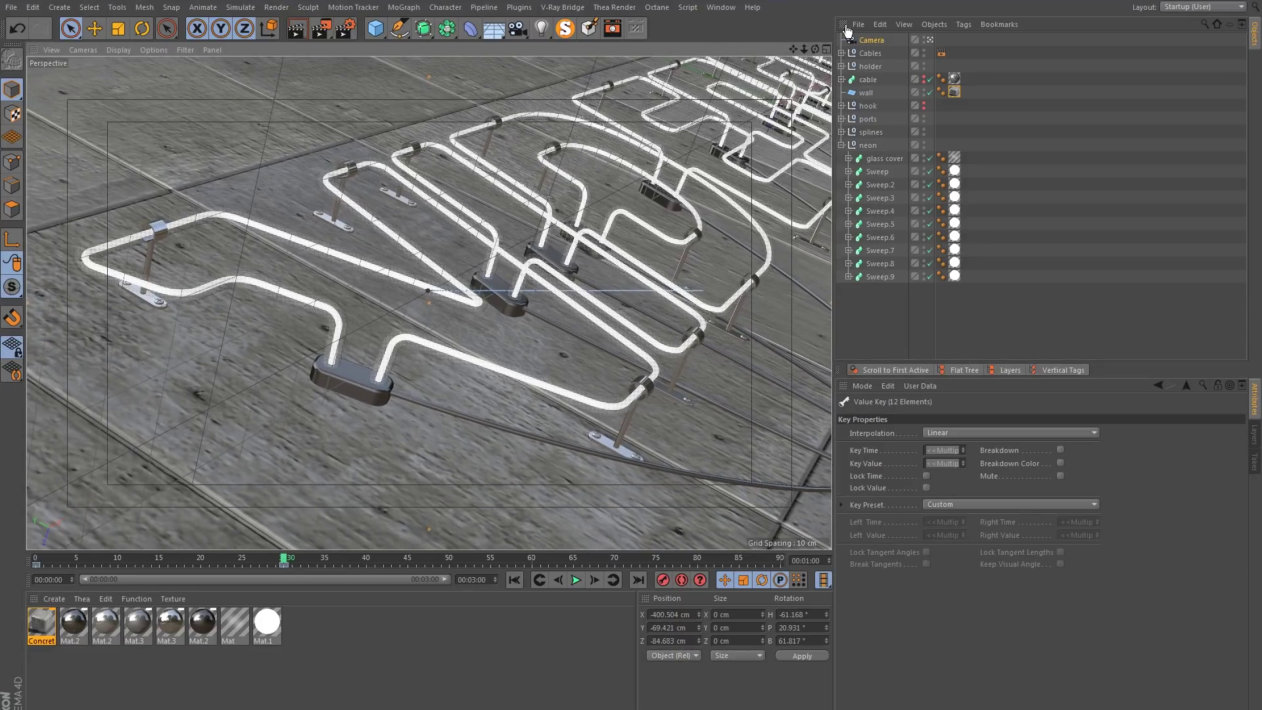
{"action": "left_click", "coordinate": [892, 41]}
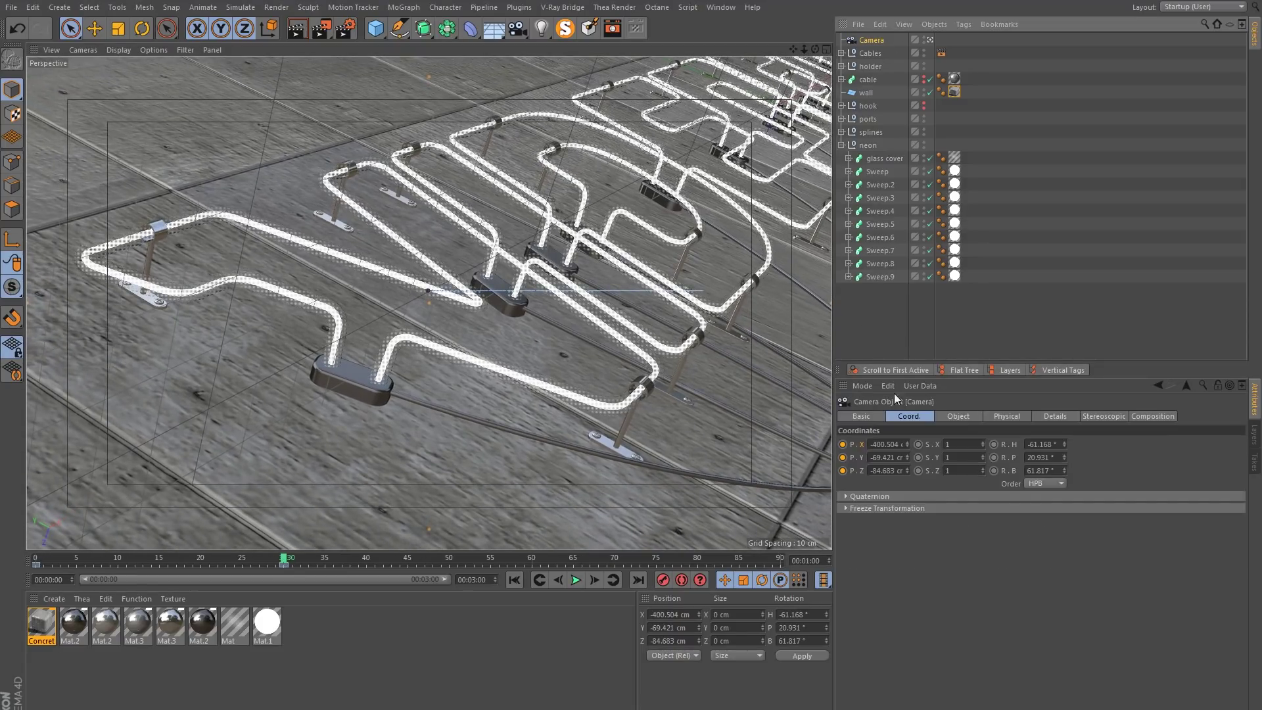
{"action": "left_click", "coordinate": [843, 470]}
Set all of the camera's position keys to Linear interpolation and play back the move.
{"action": "left_click_drag", "start_coordinate": [320, 568], "coordinate": [320, 581]}
{"action": "left_click", "coordinate": [298, 578]}
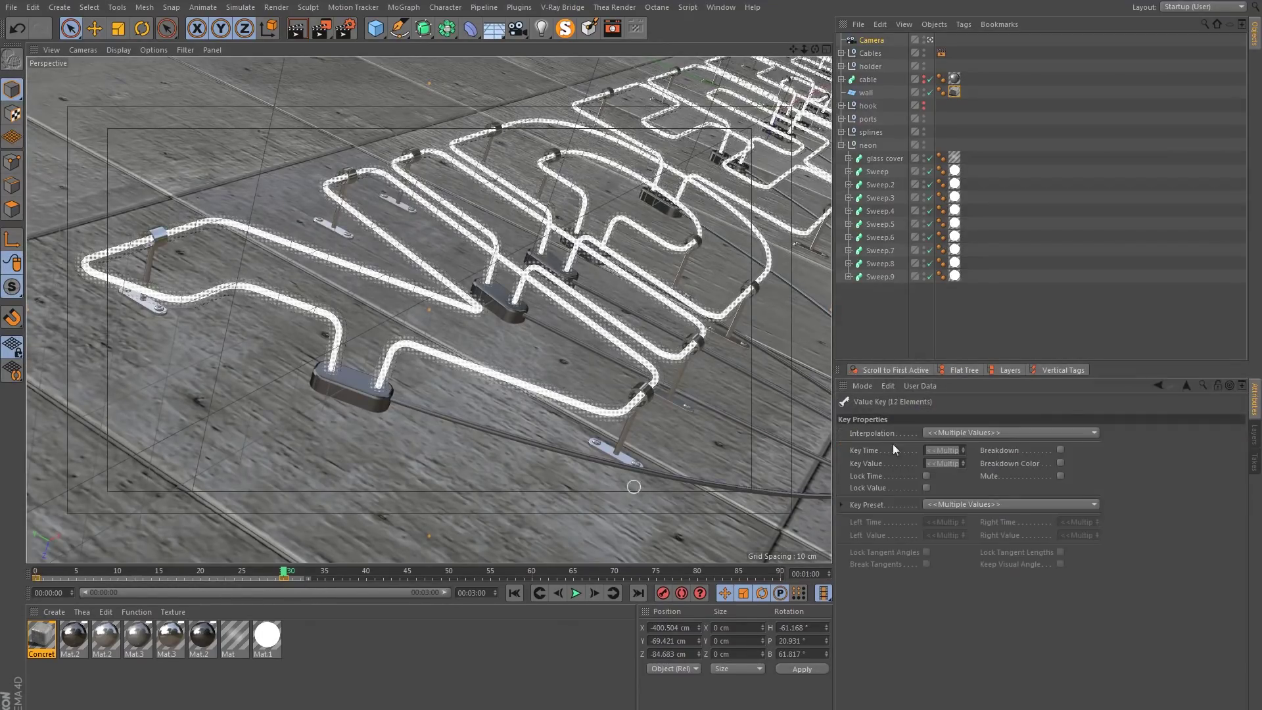
{"action": "left_click", "coordinate": [973, 433]}
{"action": "left_click", "coordinate": [961, 471]}
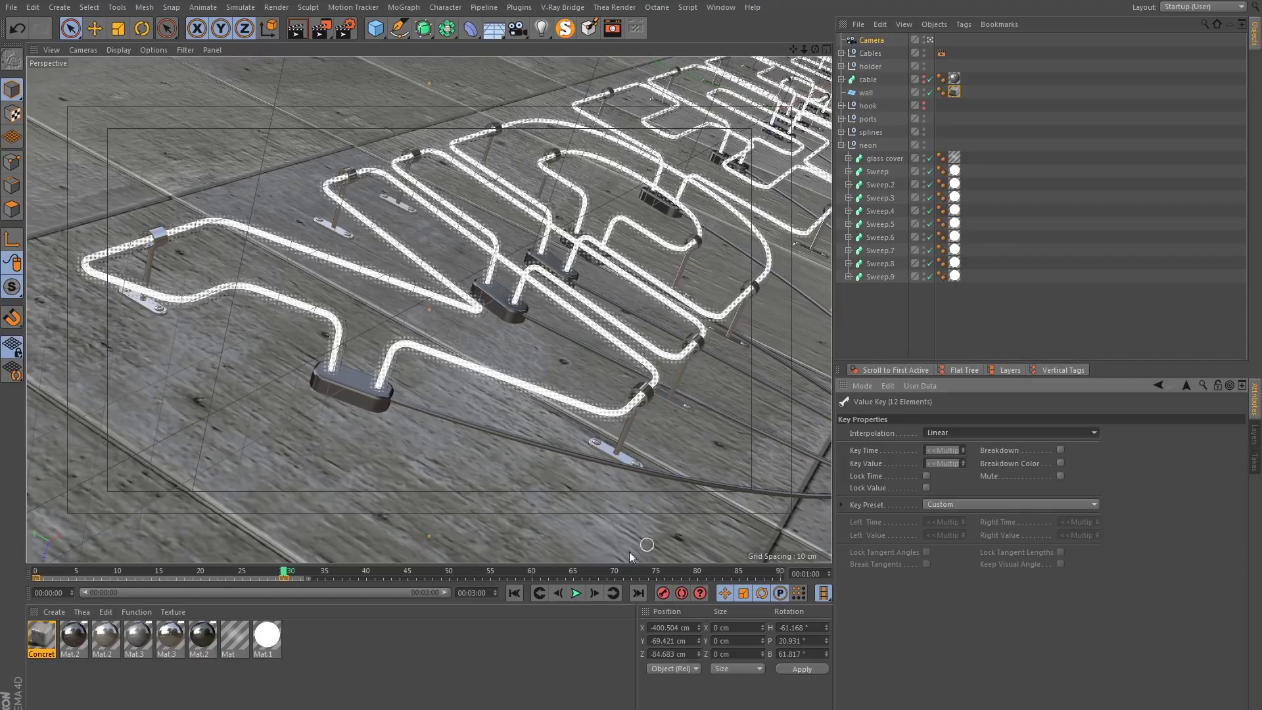
{"action": "left_click", "coordinate": [511, 594]}
{"action": "left_click", "coordinate": [573, 593]}
{"action": "left_click", "coordinate": [418, 580]}
{"action": "left_click_drag", "start_coordinate": [466, 572], "coordinate": [286, 583]}
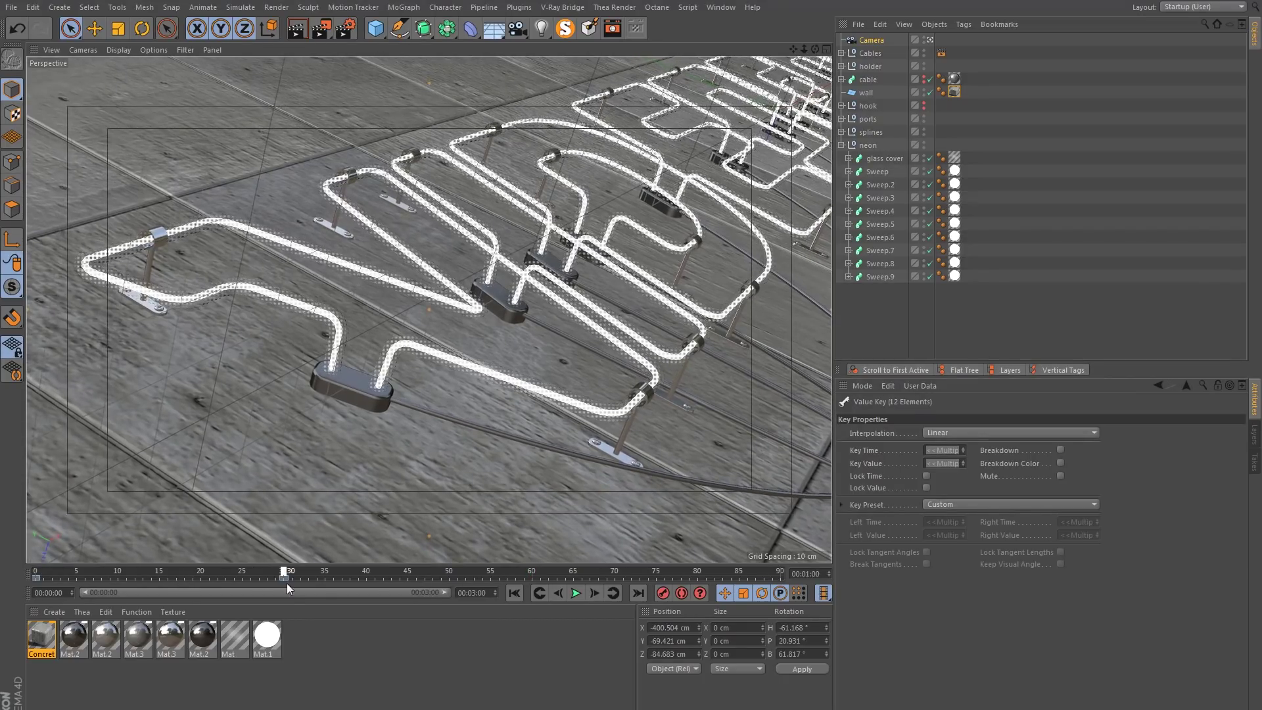
Leave the camera view and frame the middle letters of the sign at an angle in the default view.
{"action": "left_click", "coordinate": [1017, 159]}
{"action": "left_click", "coordinate": [930, 40]}
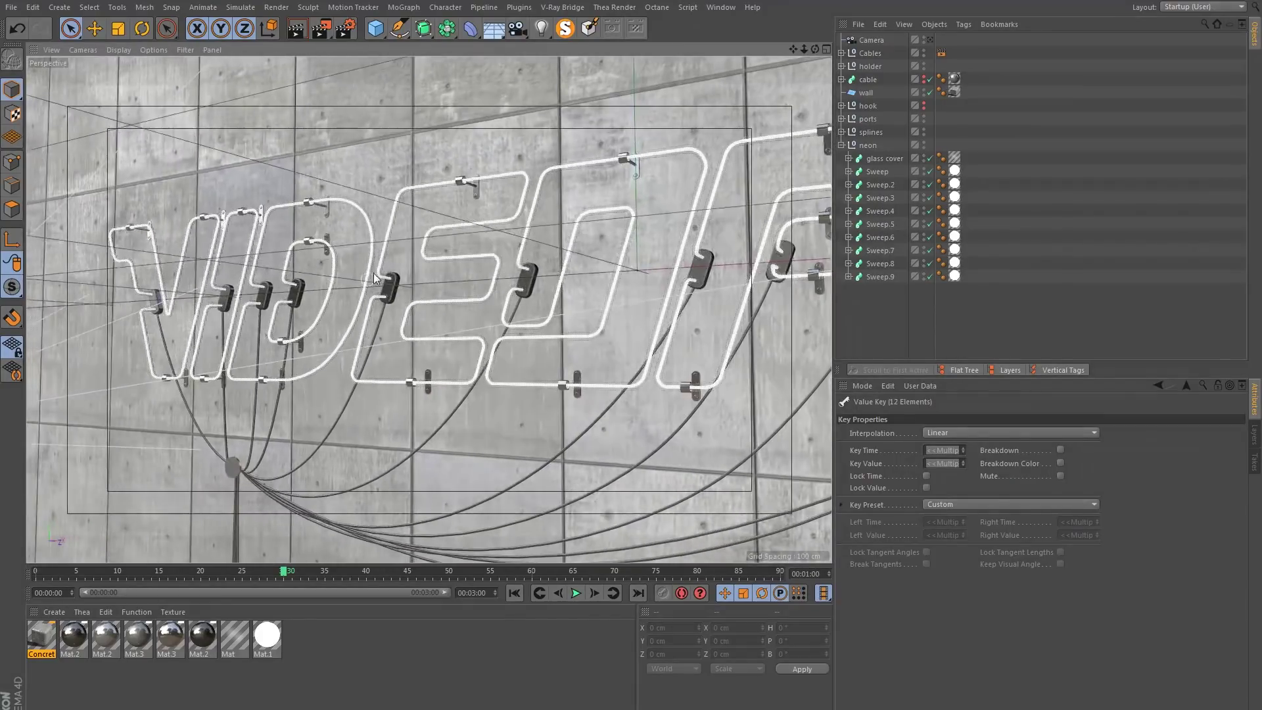
{"action": "left_click_drag", "start_coordinate": [373, 274], "coordinate": [344, 310], "text": "alt"}
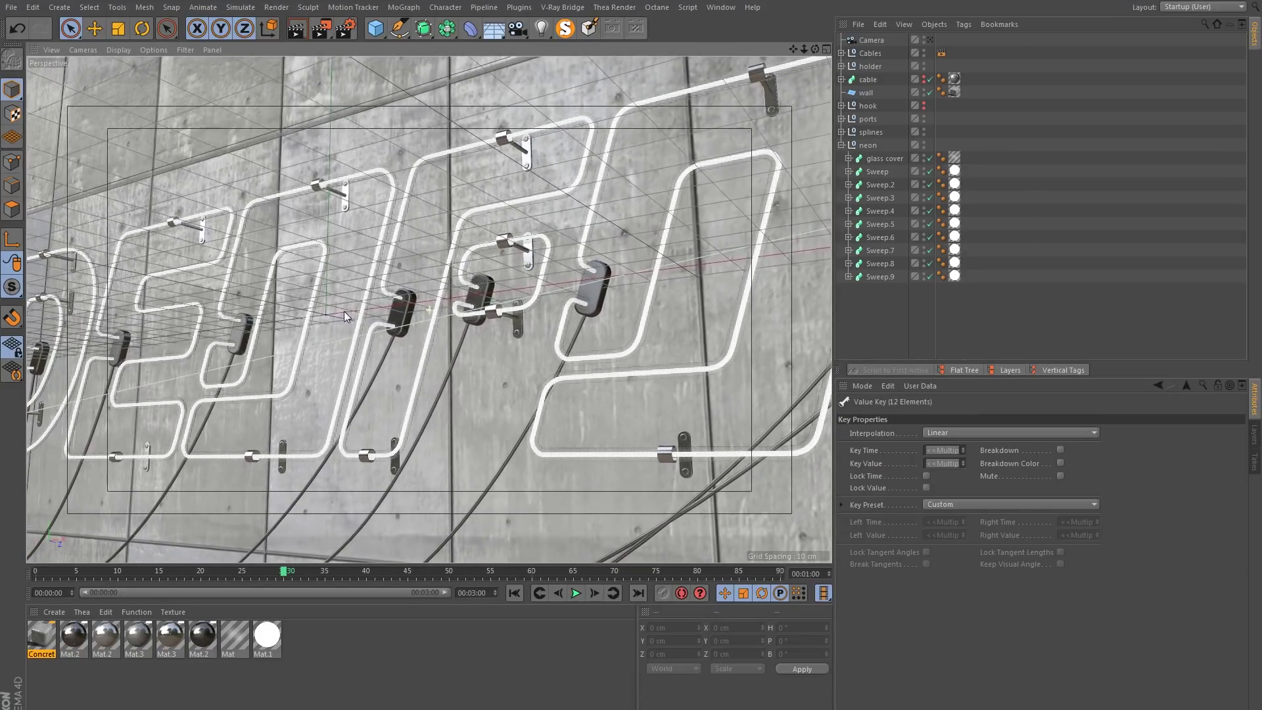
{"action": "left_click", "coordinate": [518, 27]}
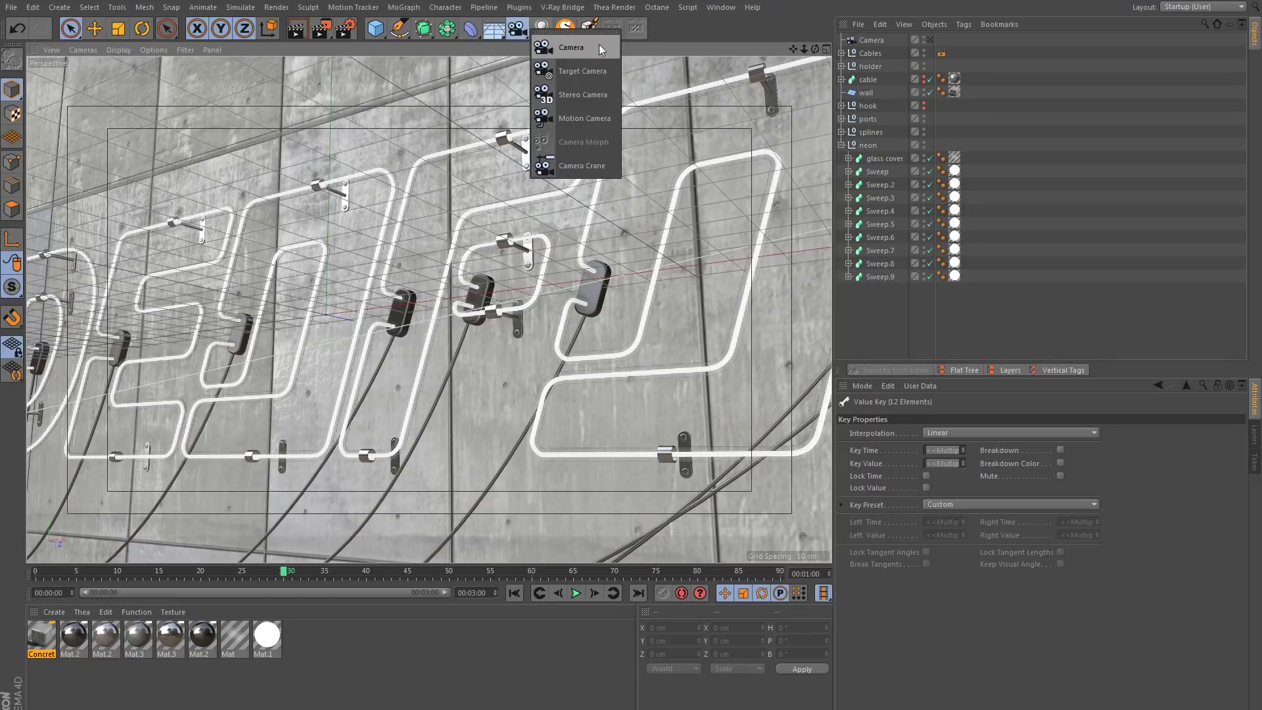
{"action": "left_click", "coordinate": [930, 40]}
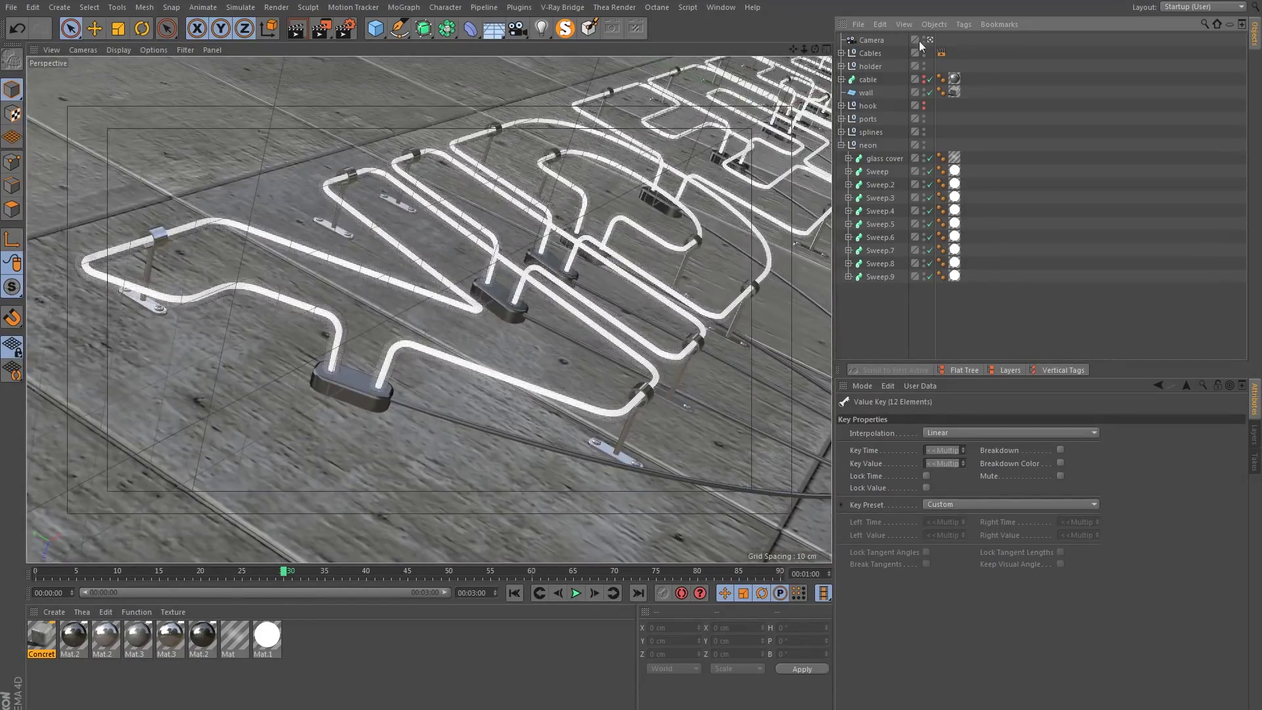
{"action": "left_click", "coordinate": [841, 144]}
{"action": "left_click", "coordinate": [841, 144]}
{"action": "left_click", "coordinate": [841, 53]}
{"action": "left_click", "coordinate": [842, 52]}
{"action": "left_click", "coordinate": [858, 41]}
{"action": "mouse_move", "coordinate": [270, 570]}
{"action": "left_mouse_down"}
{"action": "mouse_move", "coordinate": [189, 568]}
{"action": "mouse_move", "coordinate": [291, 568]}
{"action": "left_mouse_up"}
{"action": "left_click", "coordinate": [1103, 238]}
{"action": "left_click_drag", "start_coordinate": [518, 29], "coordinate": [566, 44]}
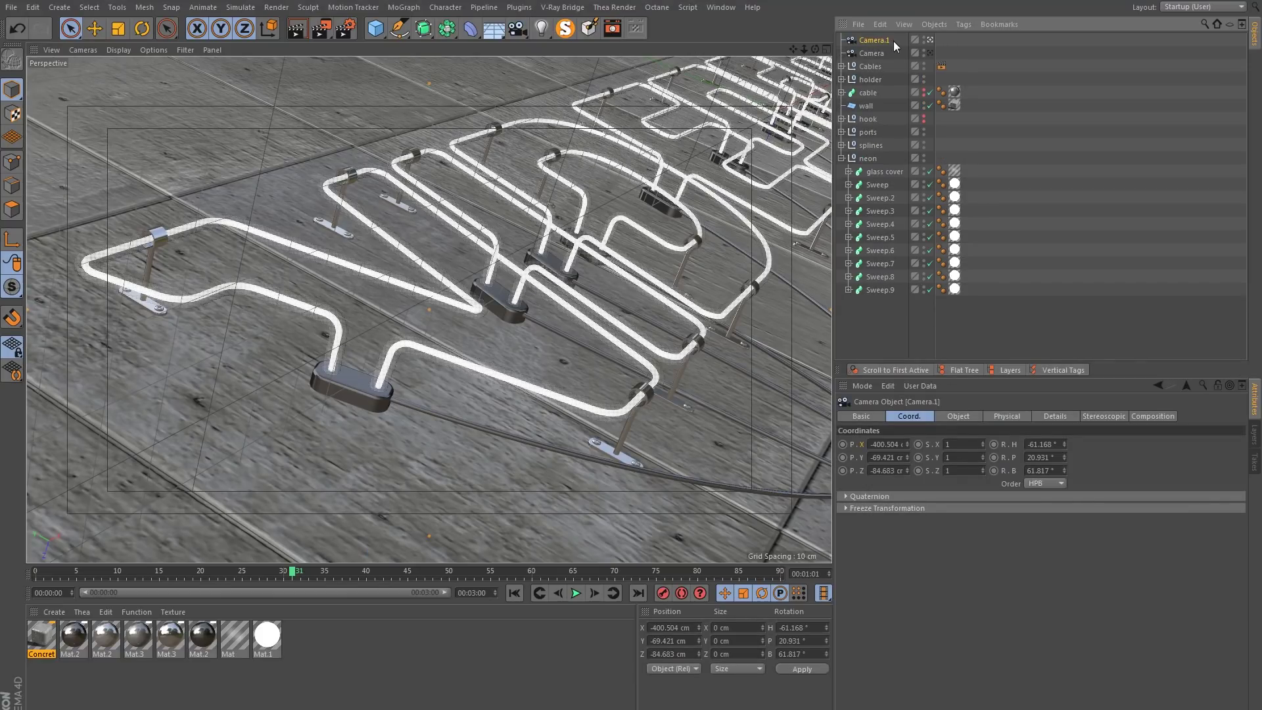
{"action": "key", "text": "Delete"}
Add a second camera from the angled default view and set its focal length to 50 mm.
{"action": "left_click_drag", "start_coordinate": [518, 29], "coordinate": [593, 51]}
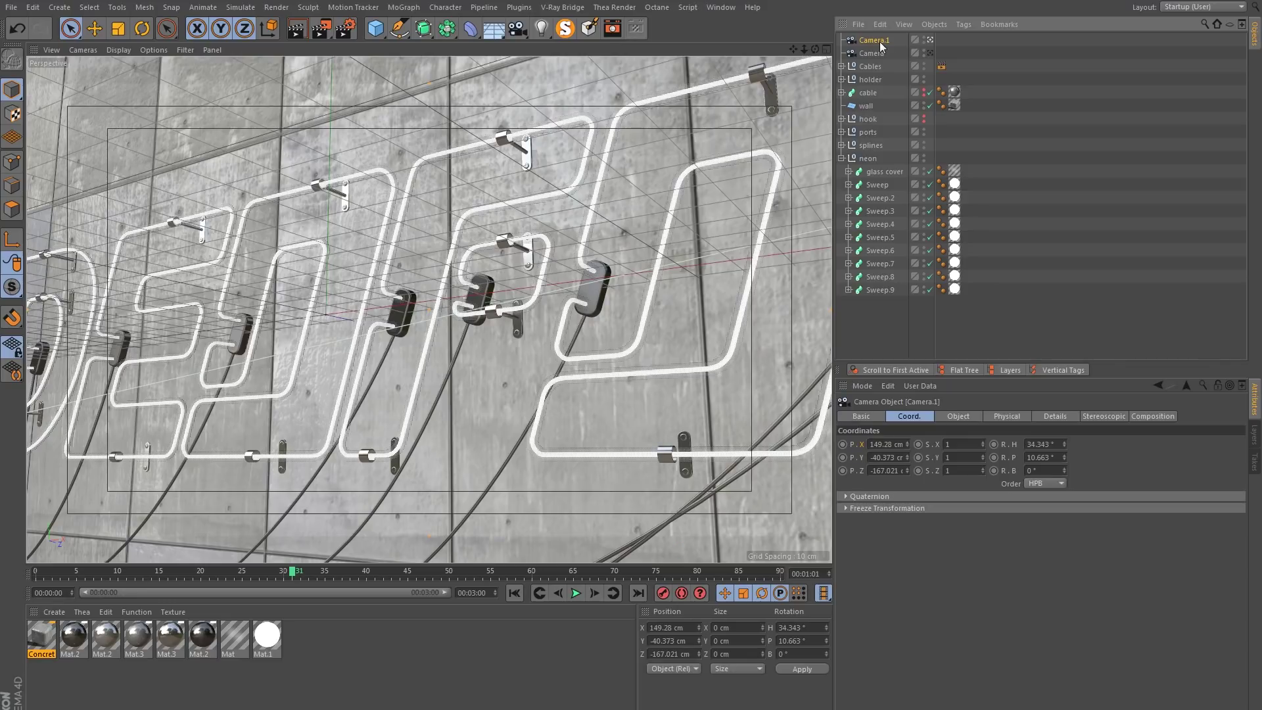
{"action": "left_click", "coordinate": [974, 416]}
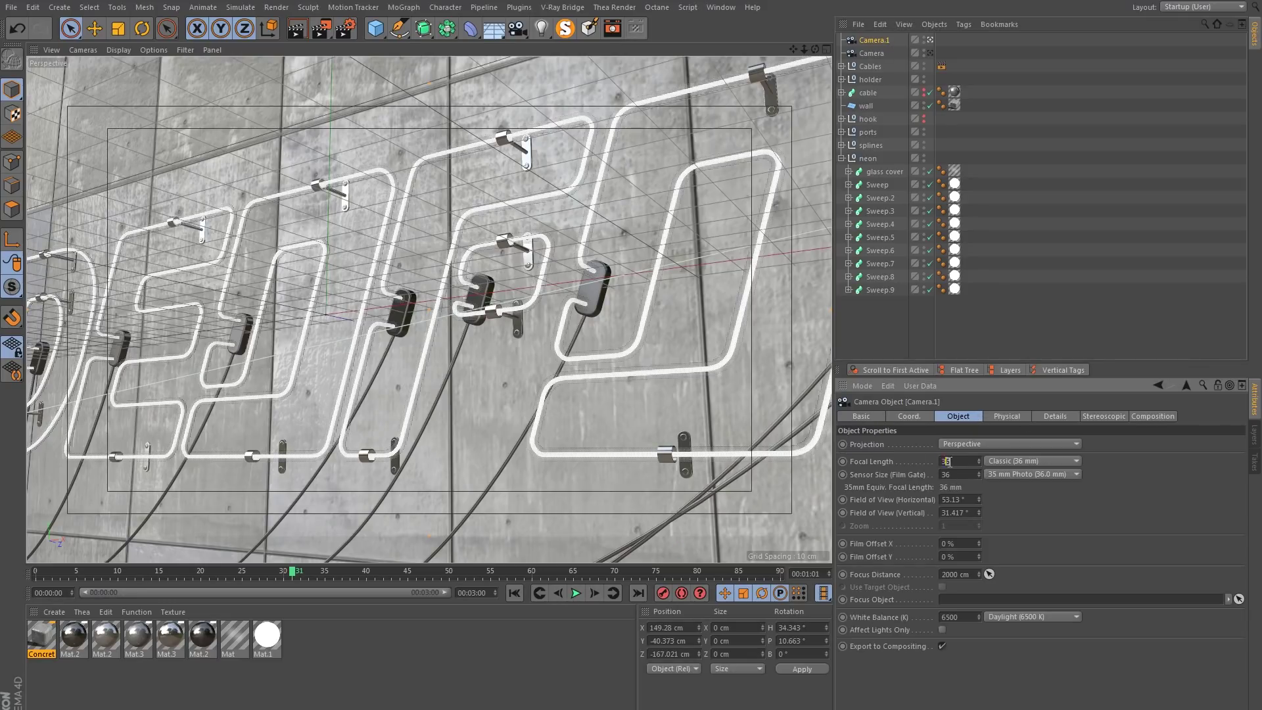
{"action": "type", "text": "50"}
{"action": "key", "text": "Return"}
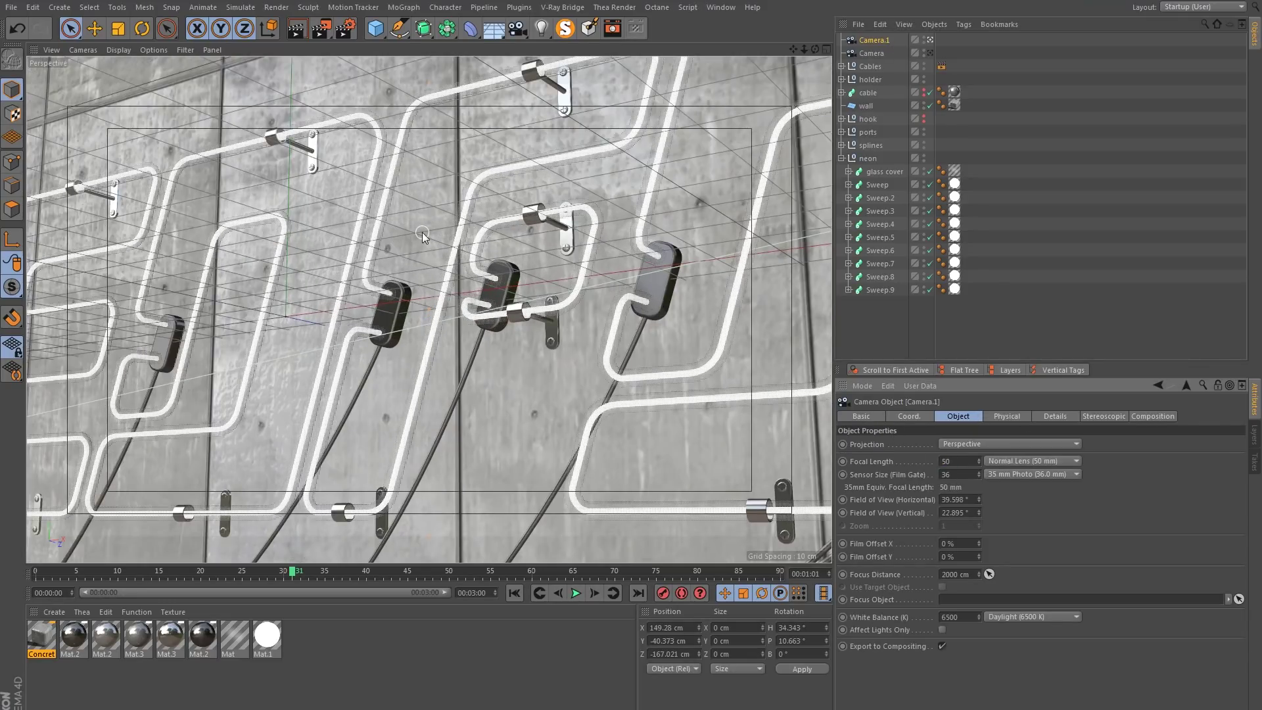
Reframe the second camera on the middle letters, at about X 175.4, Y -53.4, Z -234.2 cm.
{"action": "right_click_drag", "start_coordinate": [397, 257], "coordinate": [349, 311], "text": "alt"}
{"action": "middle_click_drag", "start_coordinate": [349, 312], "coordinate": [460, 319], "text": "alt"}
{"action": "right_click_drag", "start_coordinate": [462, 316], "coordinate": [471, 310], "text": "alt"}
{"action": "middle_click_drag", "start_coordinate": [471, 310], "coordinate": [450, 304], "text": "alt"}
Create a Null object and make the second camera its child.
{"action": "left_click", "coordinate": [65, 9]}
{"action": "mouse_move", "coordinate": [66, 27]}
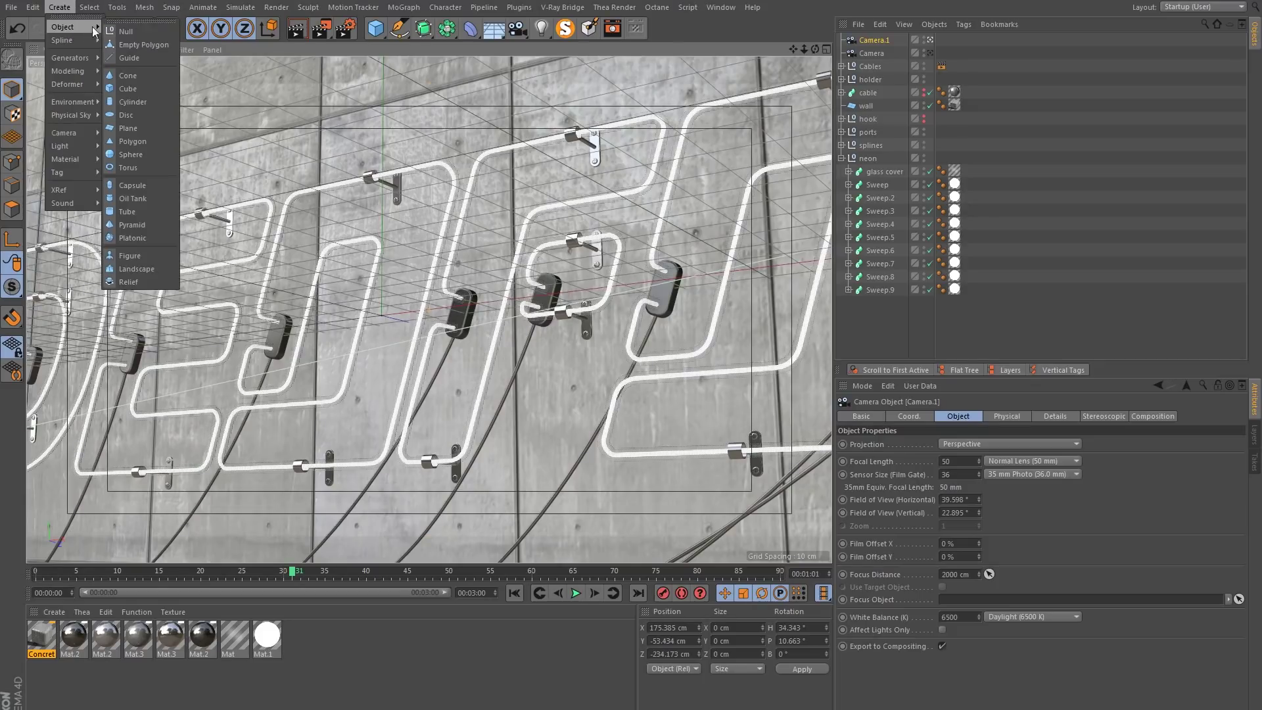
{"action": "left_click", "coordinate": [122, 28]}
{"action": "left_click_drag", "start_coordinate": [865, 58], "coordinate": [867, 41]}
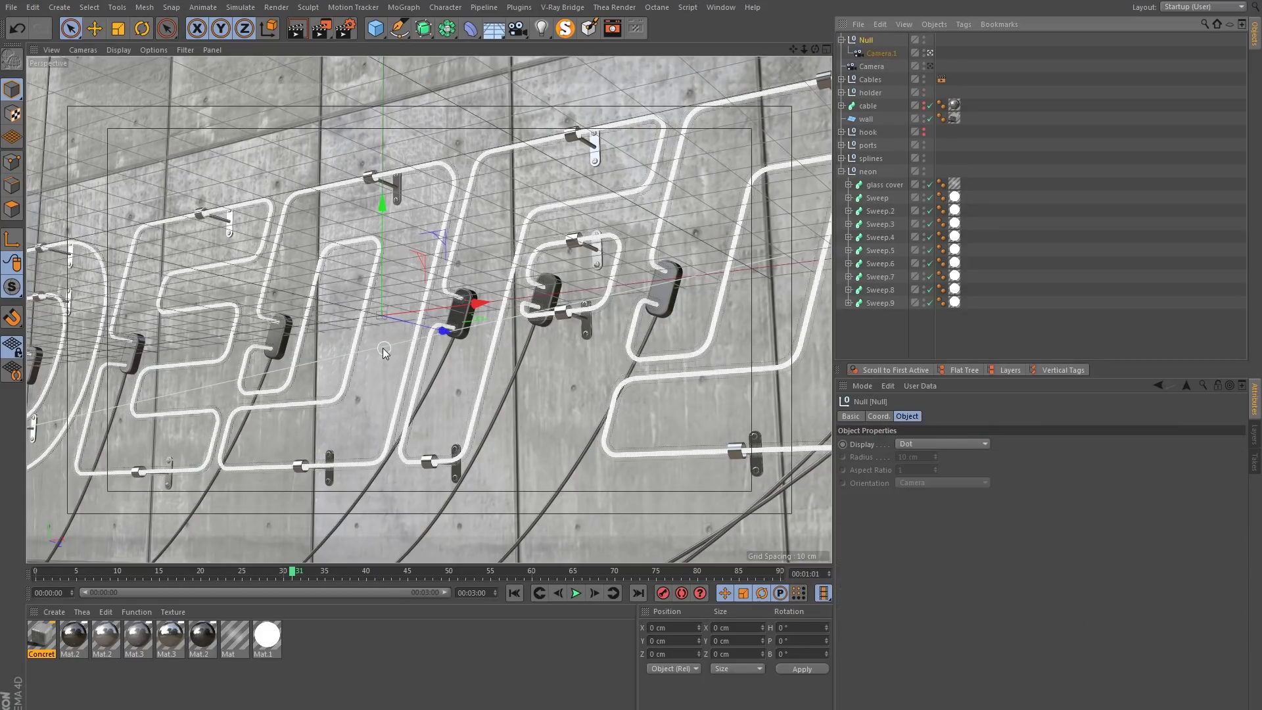
{"action": "key", "text": "r"}
{"action": "mouse_move", "coordinate": [410, 299]}
{"action": "left_mouse_down"}
{"action": "mouse_move", "coordinate": [371, 304]}
{"action": "mouse_move", "coordinate": [424, 307]}
{"action": "mouse_move", "coordinate": [409, 305]}
{"action": "left_mouse_up"}
{"action": "key", "text": "ctrl+z"}
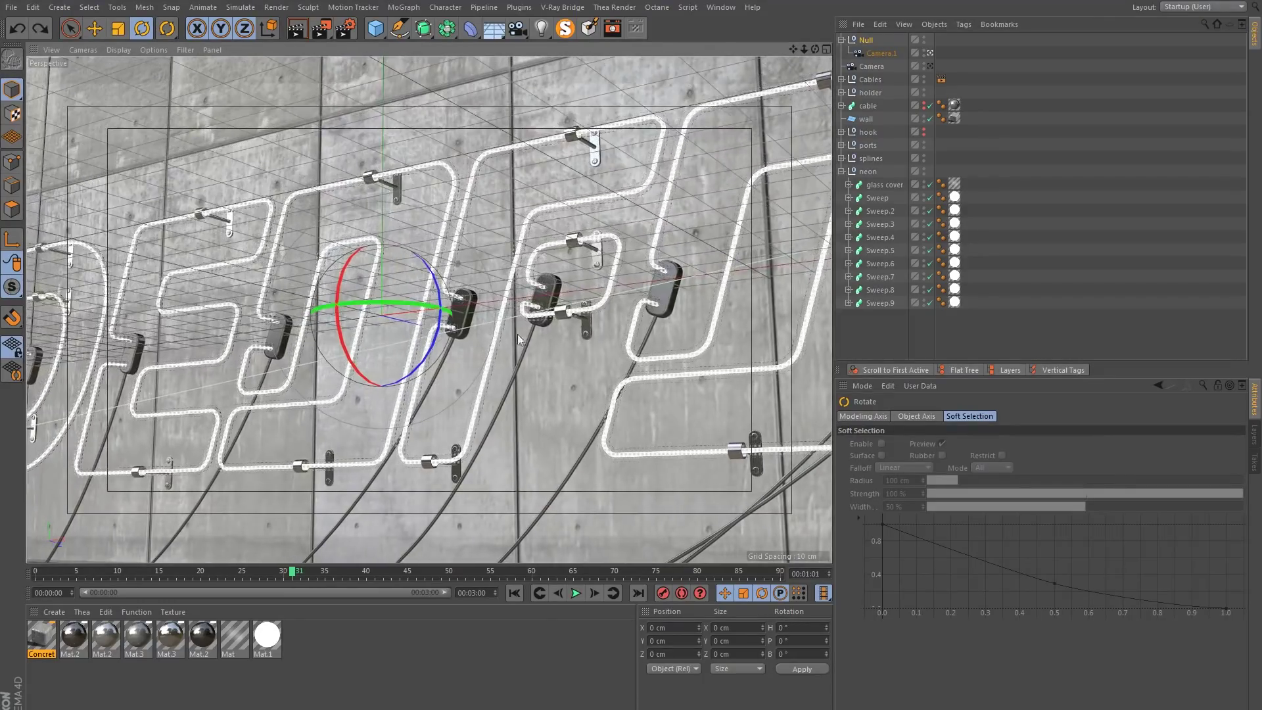
Keyframe the Null's heading rotation at 0° on frame 30 and at -9° on frame 60.
{"action": "left_click", "coordinate": [884, 40]}
{"action": "left_click", "coordinate": [879, 418]}
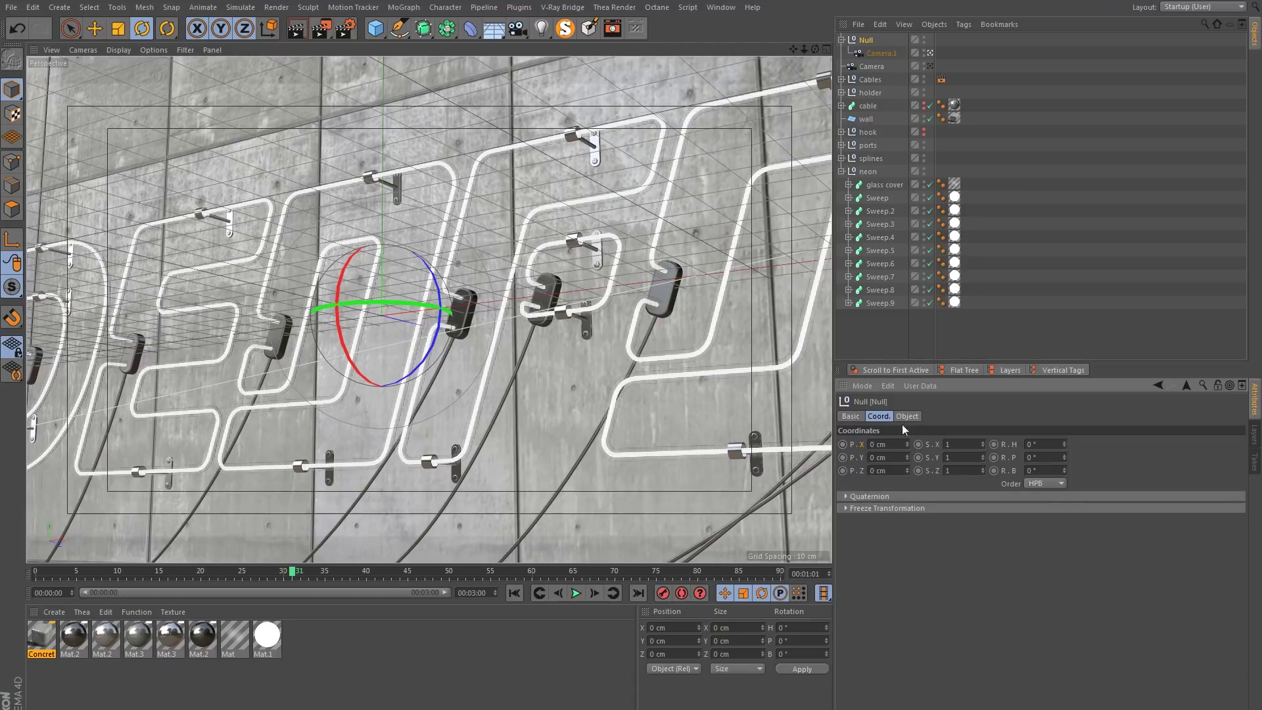
{"action": "left_click_drag", "start_coordinate": [1065, 445], "coordinate": [1063, 444]}
{"action": "key", "text": "ctrl+z"}
{"action": "left_click", "coordinate": [283, 573]}
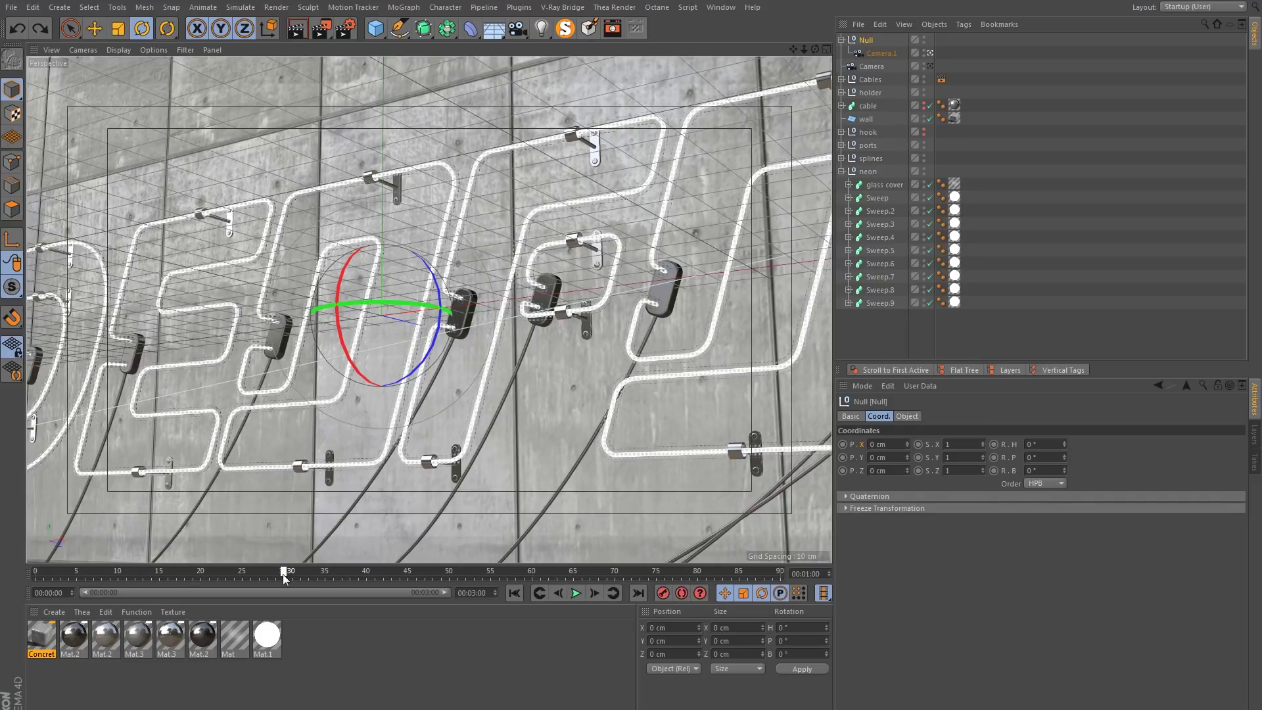
{"action": "left_click", "coordinate": [994, 444], "text": "ctrl"}
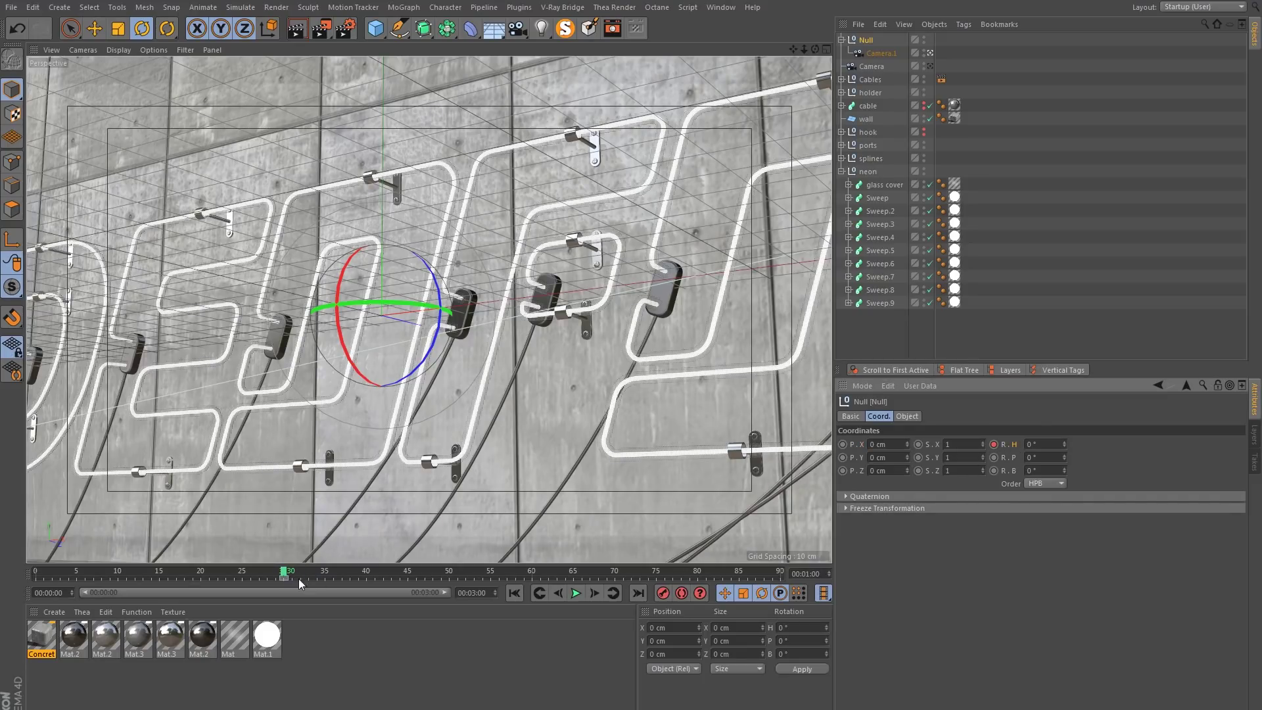
{"action": "left_click", "coordinate": [448, 582]}
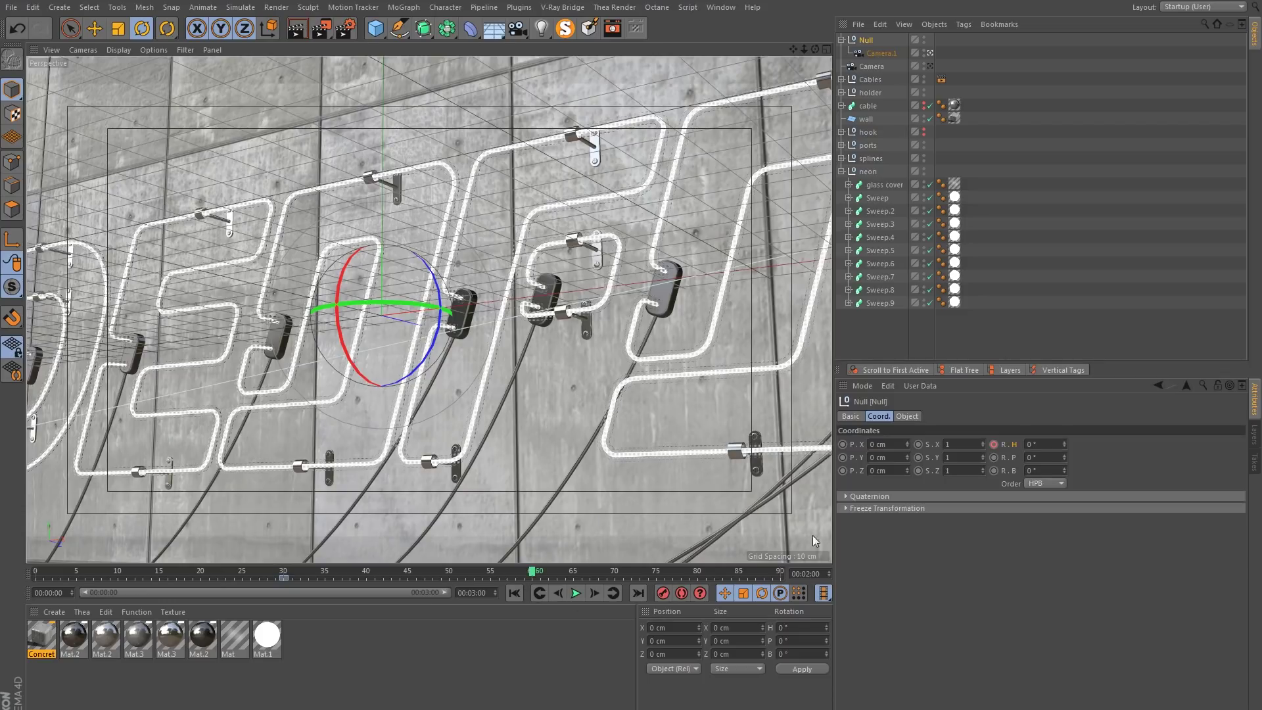
{"action": "left_click_drag", "start_coordinate": [1065, 444], "coordinate": [1064, 460]}
{"action": "left_click", "coordinate": [994, 445], "text": "ctrl"}
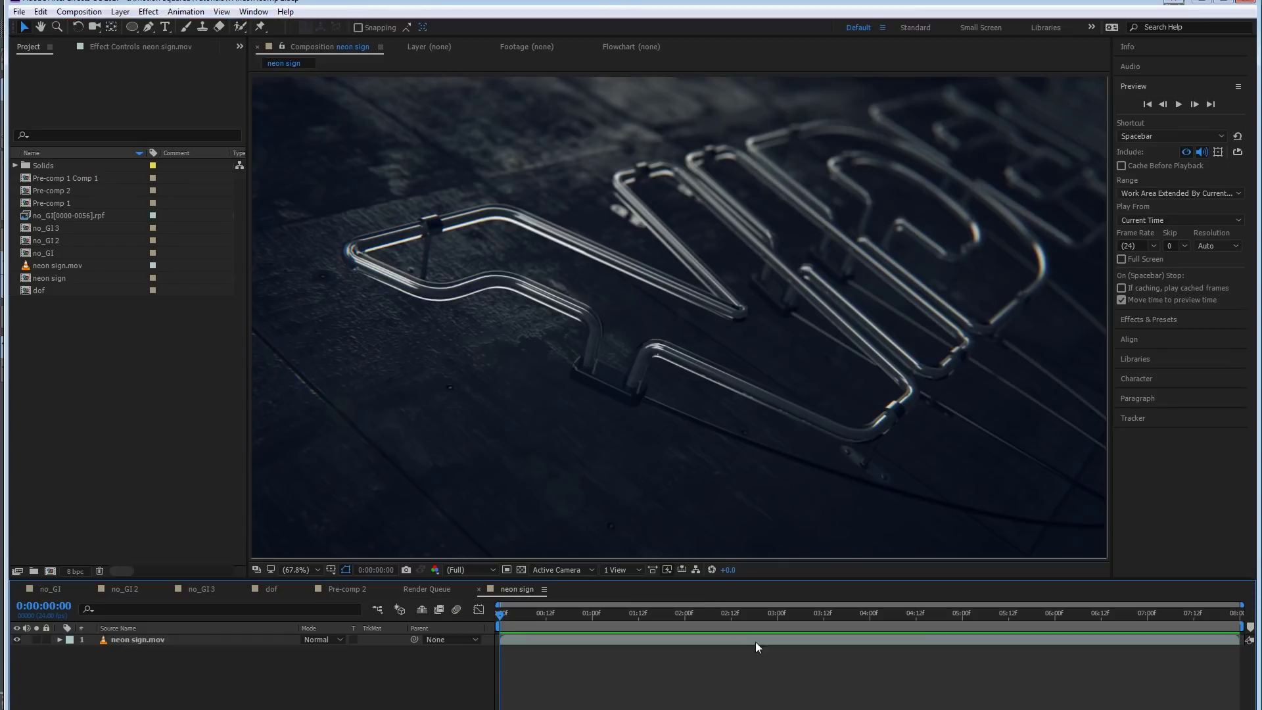
Switch to After Effects and scrub through the finished neon sign composition as a reference.
{"action": "left_click_drag", "start_coordinate": [754, 613], "coordinate": [687, 624]}
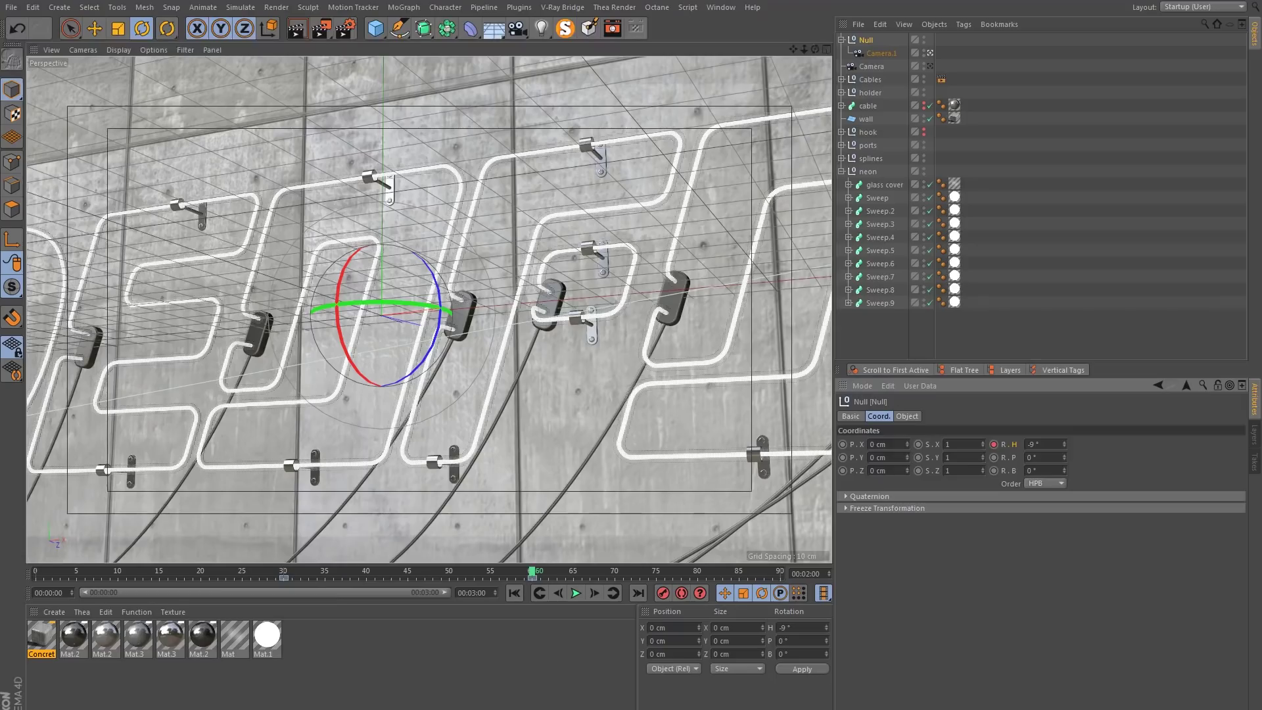
Back in Cinema 4D, set the Null's heading keys at frames 30 and 60 to Linear interpolation and preview the move.
{"action": "left_click_drag", "start_coordinate": [327, 581], "coordinate": [284, 577]}
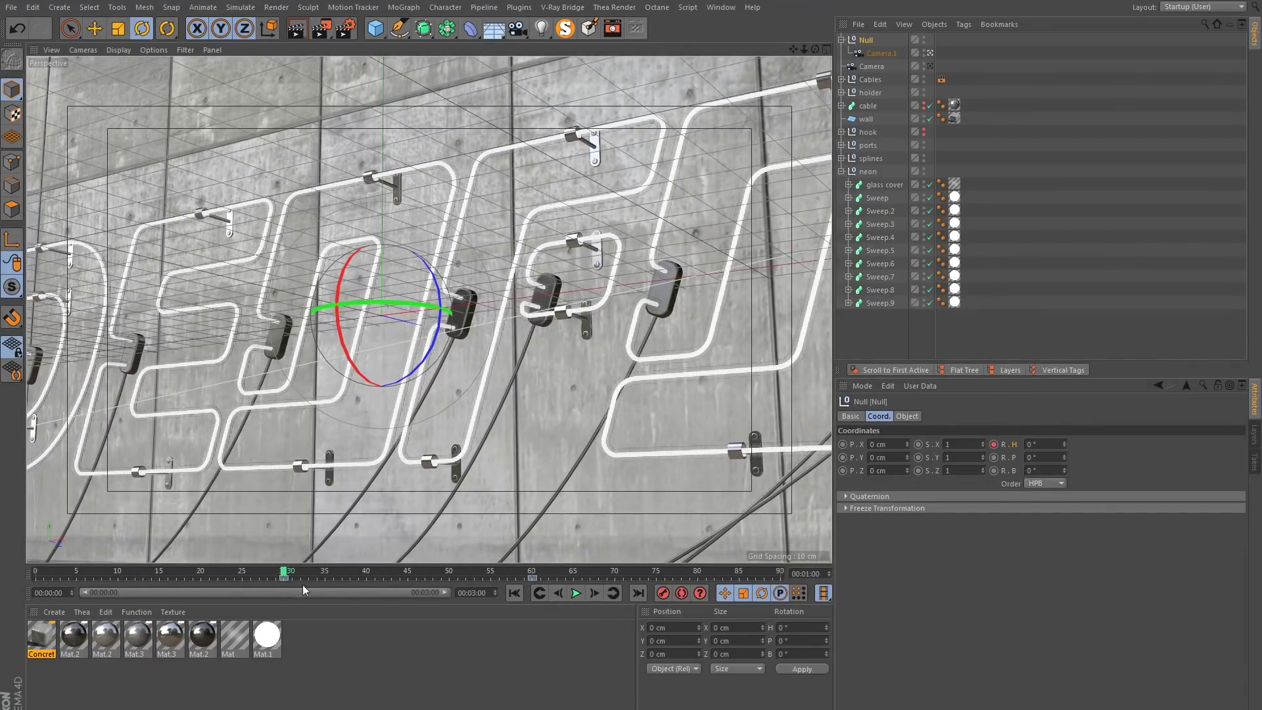
{"action": "left_click_drag", "start_coordinate": [549, 582], "coordinate": [219, 579]}
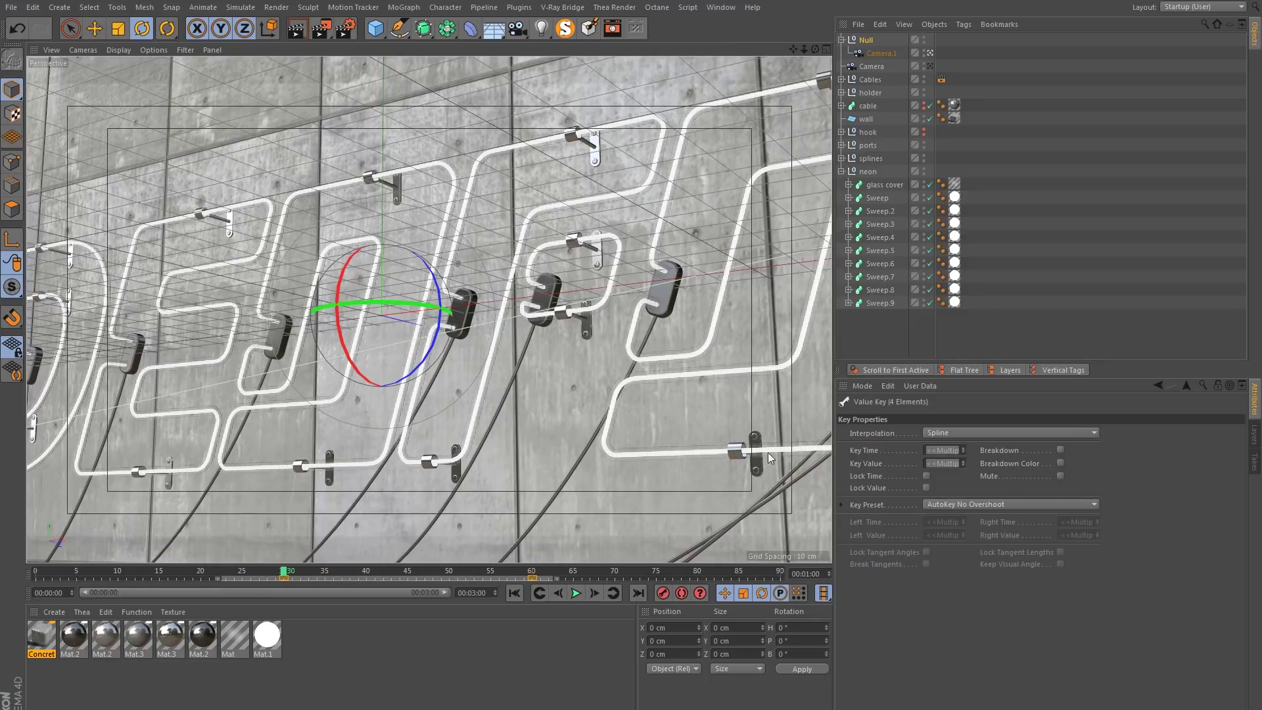
{"action": "left_click", "coordinate": [974, 434]}
{"action": "left_click", "coordinate": [947, 447]}
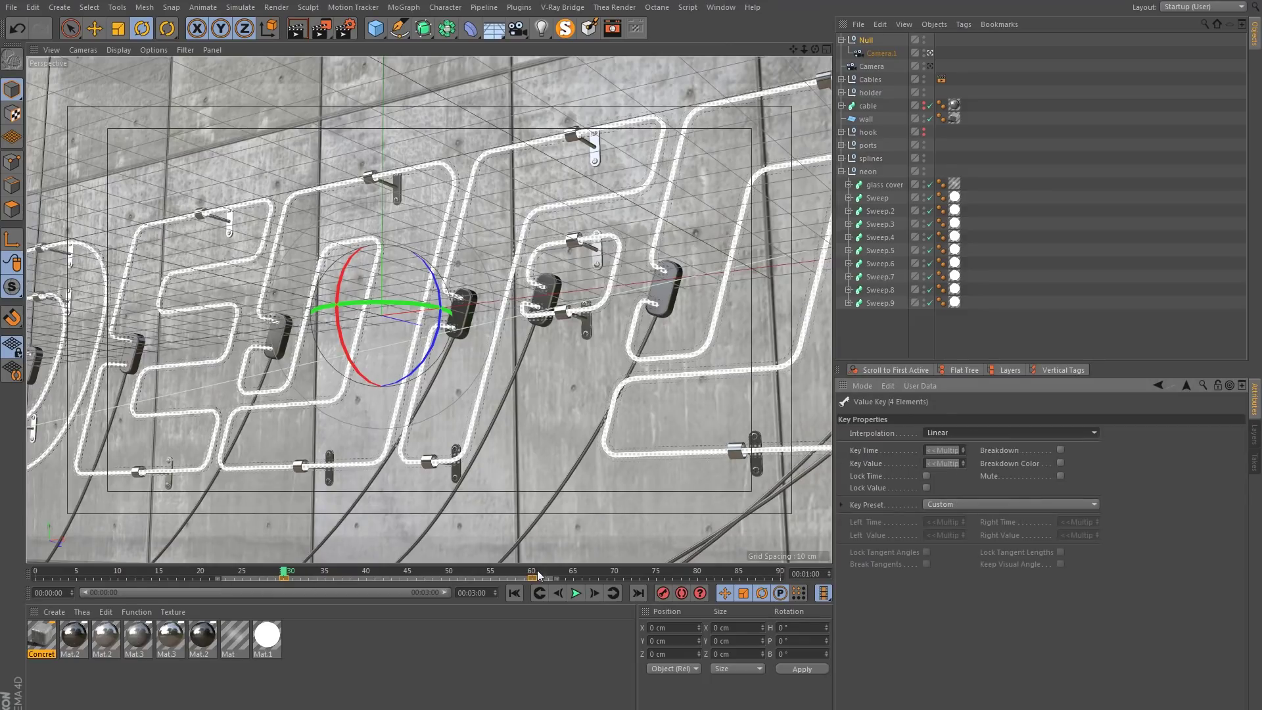
{"action": "left_click", "coordinate": [569, 593]}
{"action": "left_click", "coordinate": [570, 593]}
Extend the end of the animation timeline to 240 frames.
{"action": "left_click", "coordinate": [479, 590]}
{"action": "type", "text": "240"}
{"action": "key", "text": "Return"}
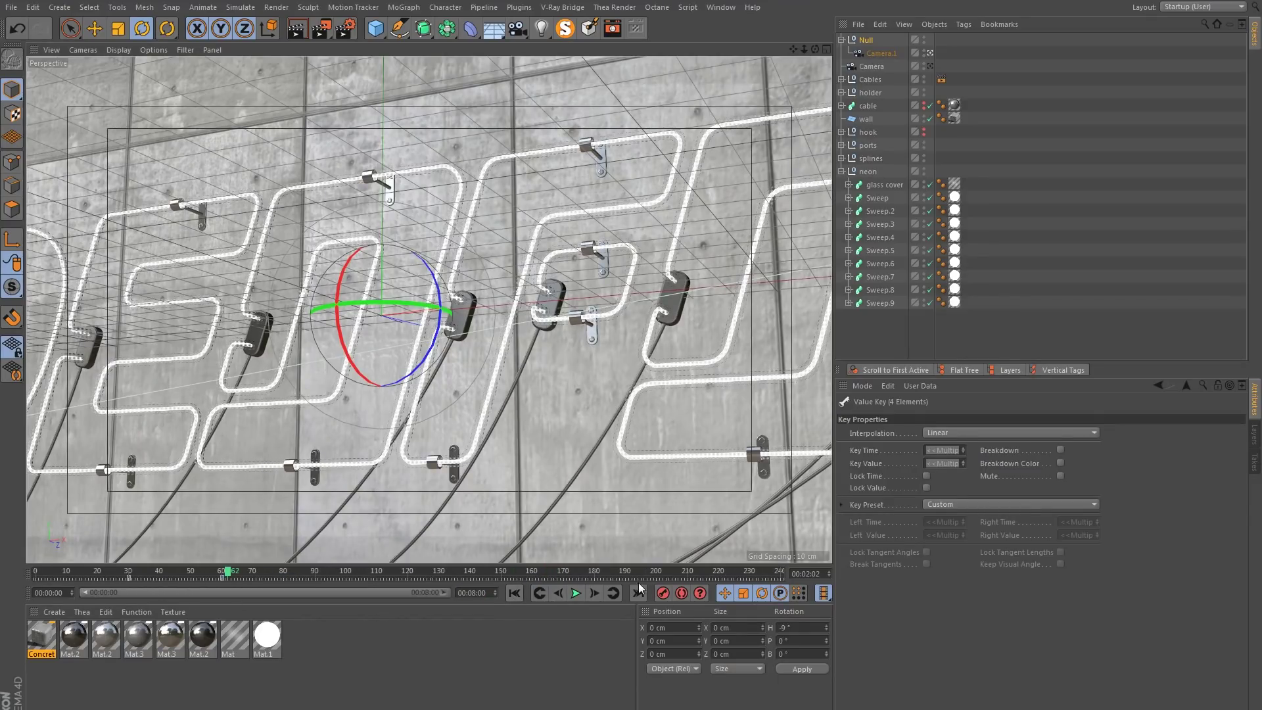
Add a third camera from the default view and rename it "cam 3".
{"action": "left_click", "coordinate": [1038, 219]}
{"action": "left_click", "coordinate": [932, 53]}
{"action": "left_click_drag", "start_coordinate": [572, 402], "coordinate": [489, 402], "text": "alt"}
{"action": "left_click_drag", "start_coordinate": [518, 28], "coordinate": [573, 47]}
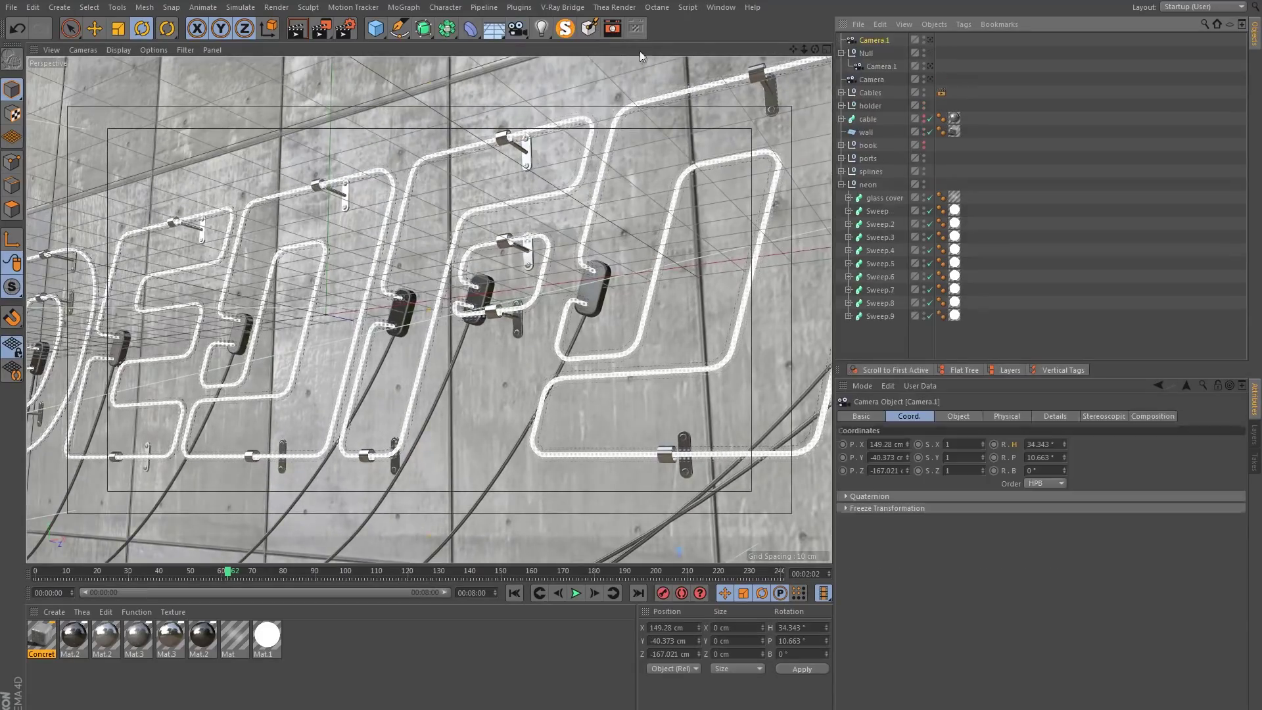
{"action": "double_click", "coordinate": [874, 40]}
{"action": "type", "text": "cam 3"}
{"action": "key", "text": "Return"}
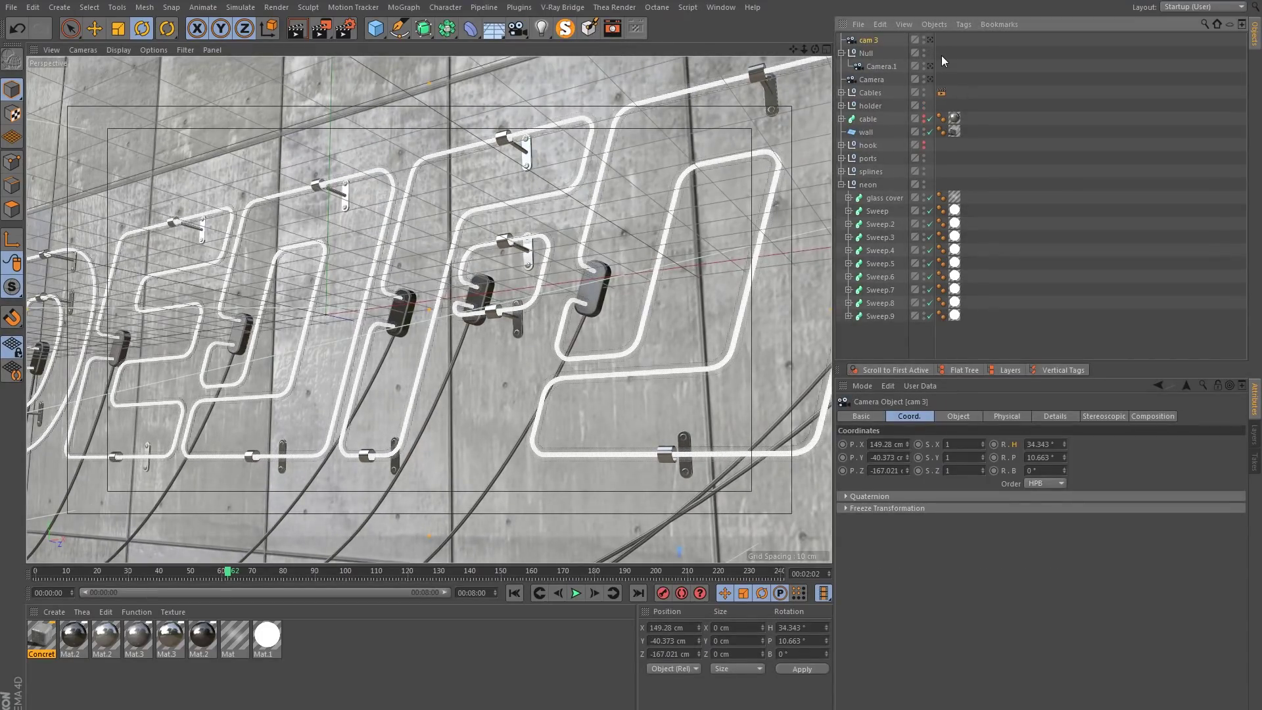
Set the focal length of cam 3 to 50 mm.
{"action": "left_click", "coordinate": [958, 417]}
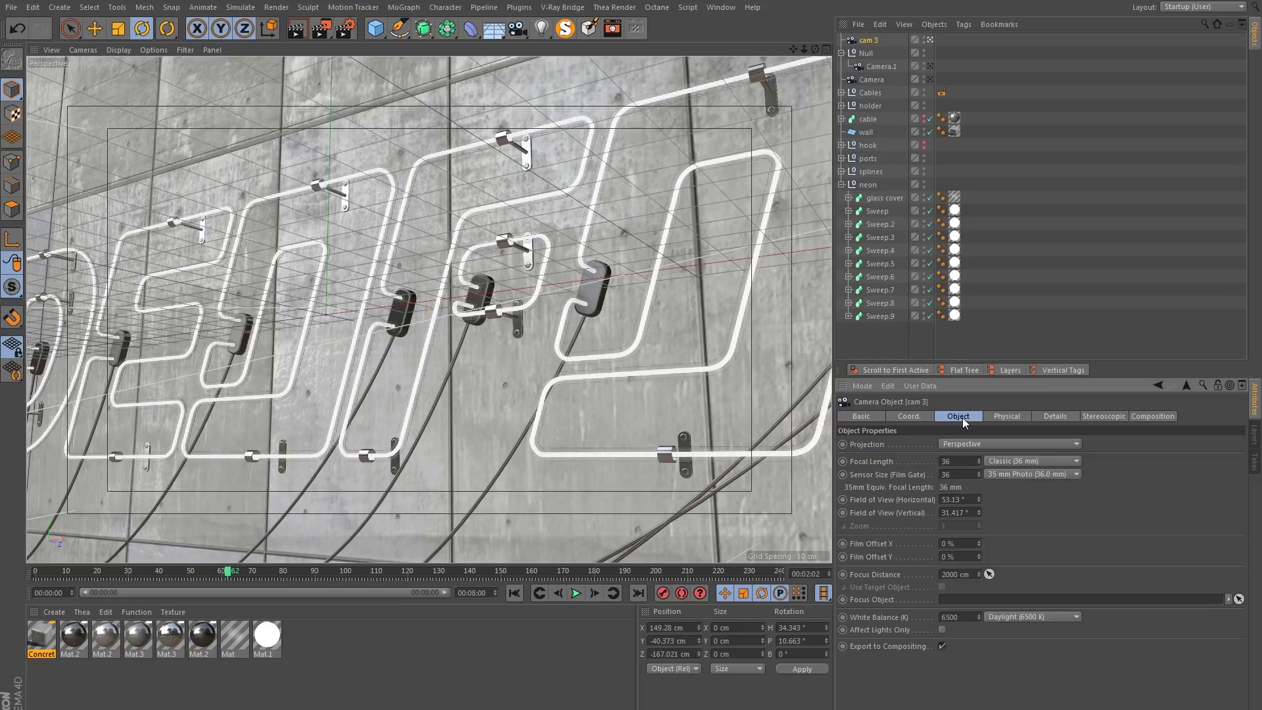
{"action": "double_click", "coordinate": [959, 462]}
{"action": "type", "text": "50"}
{"action": "key", "text": "Return"}
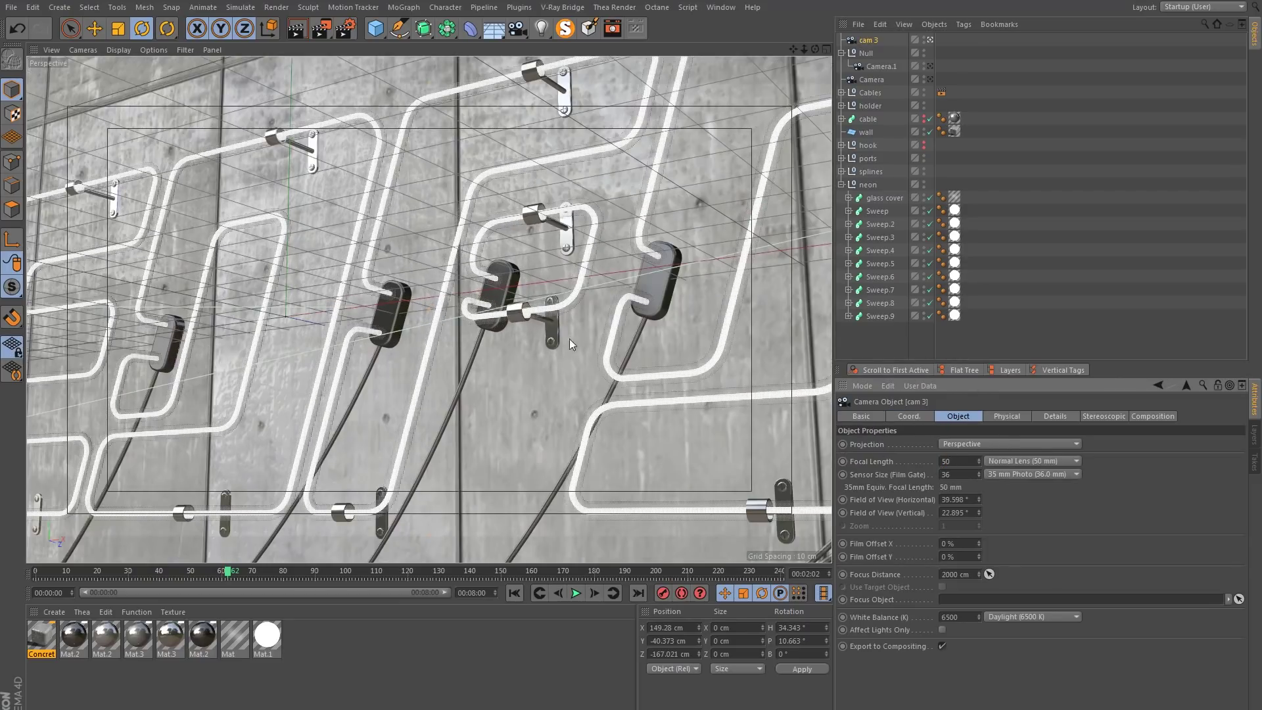
Orbit cam 3 to a frontal view of the whole sign at about Z -777 cm and set its heading and pitch to 0°.
{"action": "left_click_drag", "start_coordinate": [569, 338], "coordinate": [401, 335], "text": "alt"}
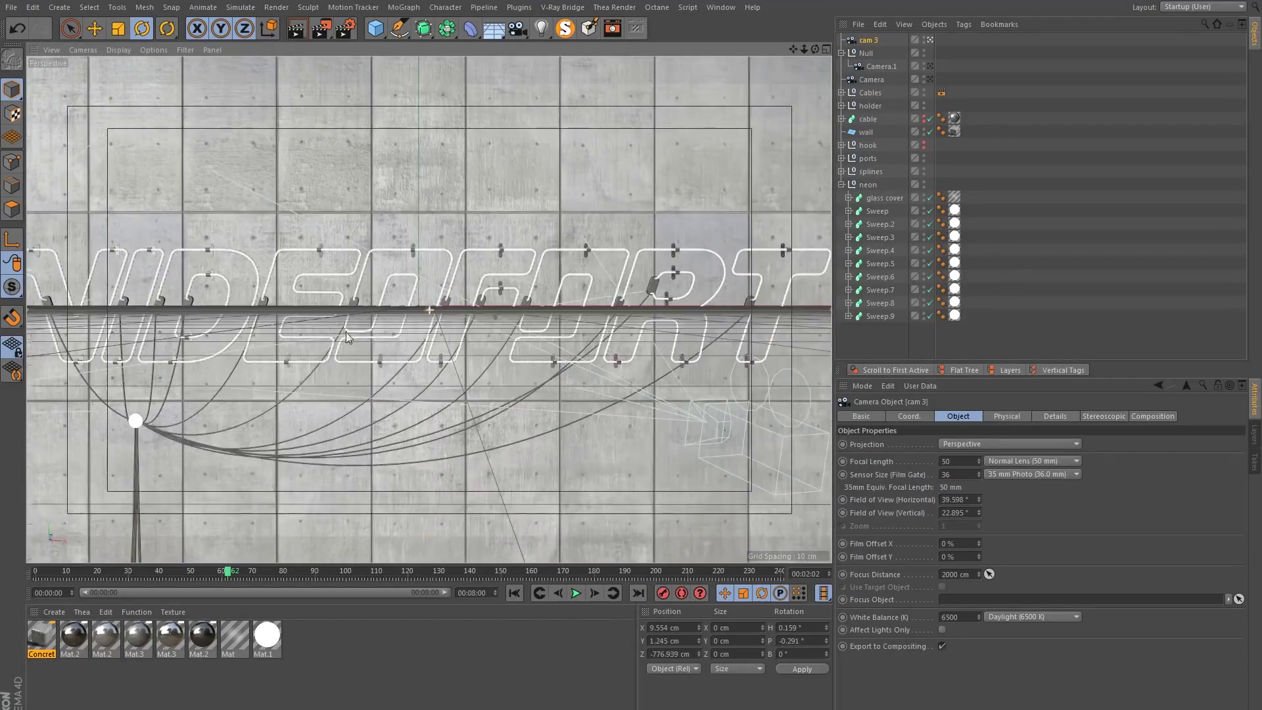
{"action": "double_click", "coordinate": [791, 628]}
{"action": "type", "text": "0"}
{"action": "key", "text": "Tab"}
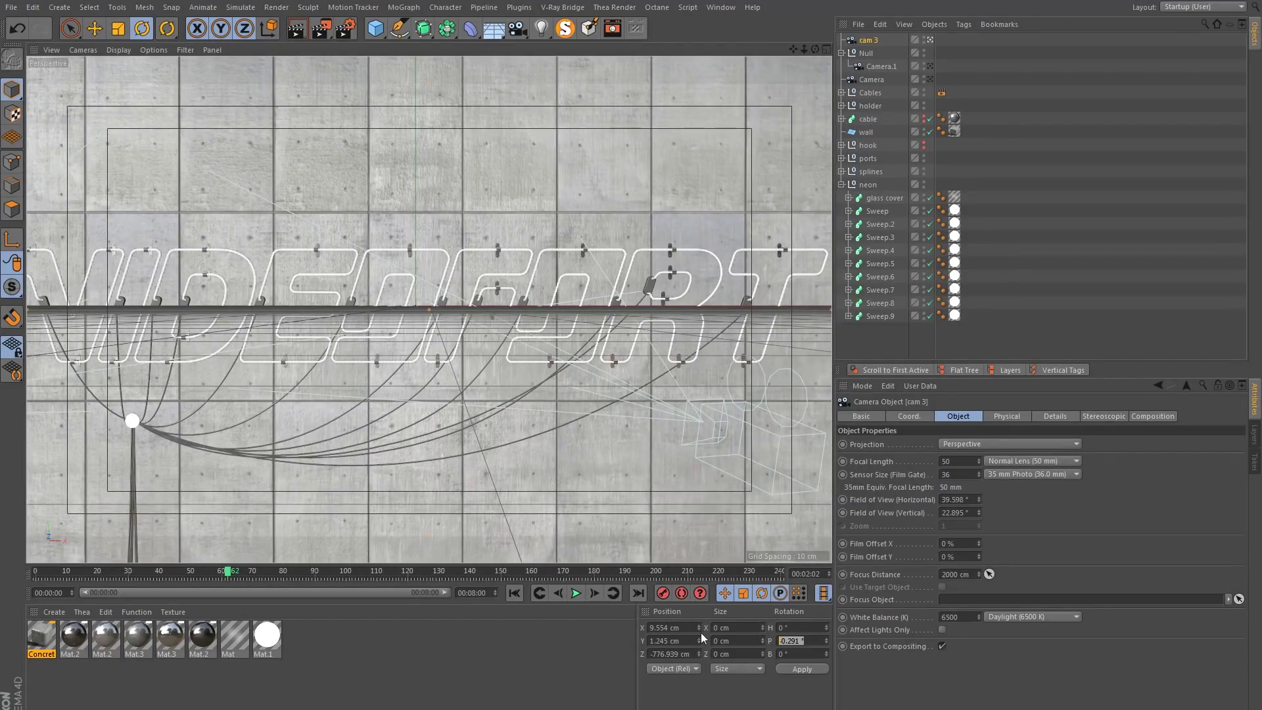
{"action": "type", "text": "0"}
{"action": "key", "text": "Return"}
Set the X and Y position of cam 3 to 0 cm and lower it to about Y -5.1 cm.
{"action": "double_click", "coordinate": [691, 627]}
{"action": "type", "text": "0"}
{"action": "key", "text": "Tab"}
{"action": "type", "text": "0"}
{"action": "key", "text": "Return"}
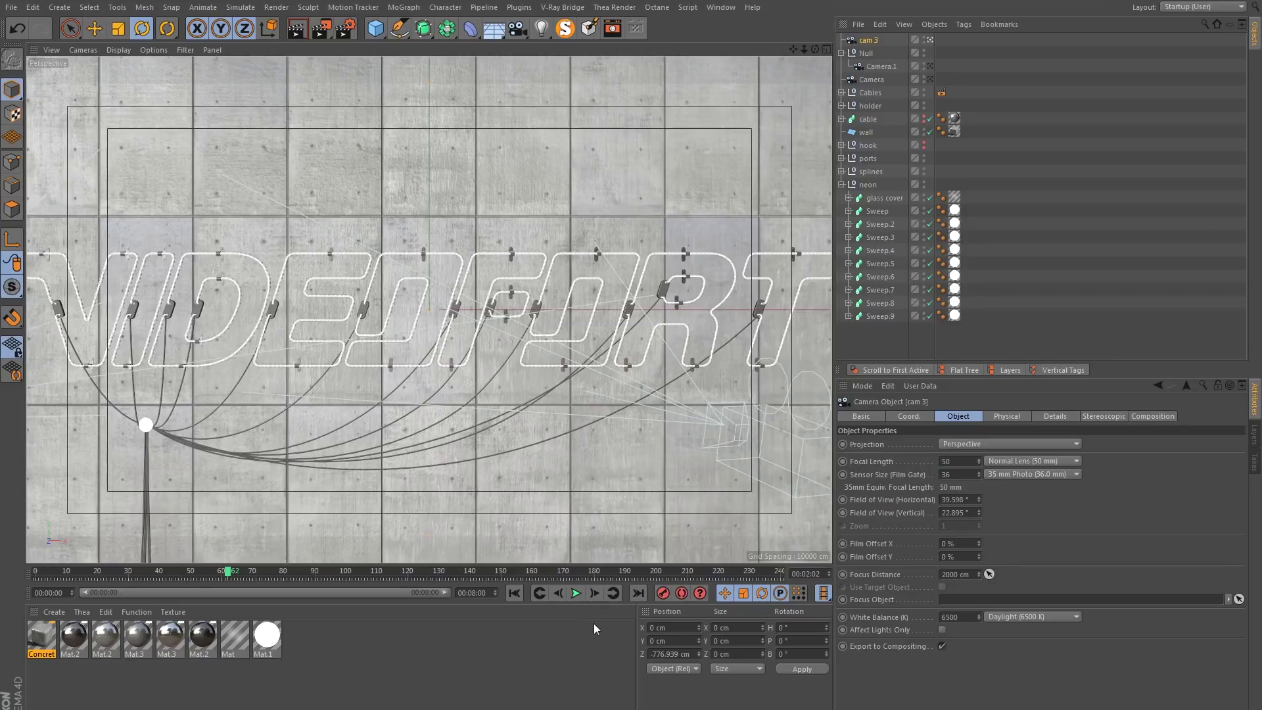
{"action": "middle_click_drag", "start_coordinate": [408, 329], "coordinate": [407, 322], "text": "alt"}
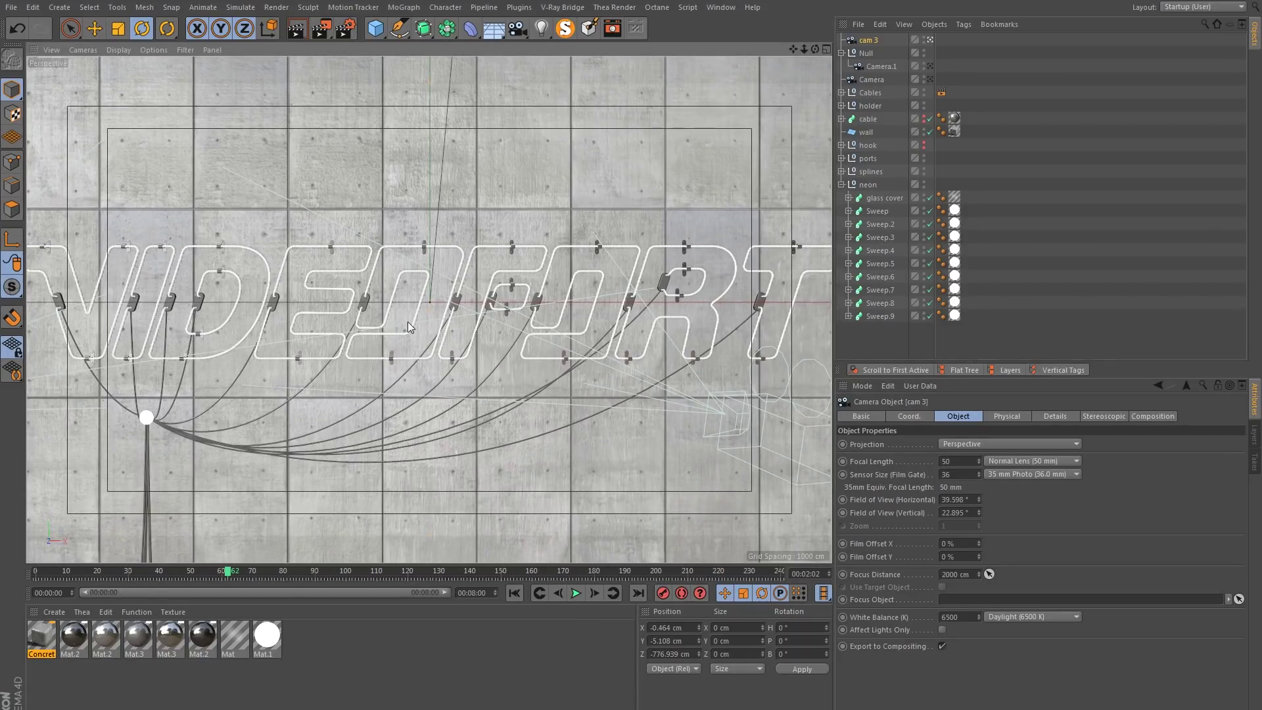
Pull cam 3 back to about Z -1032 cm and set its X position to 0 cm.
{"action": "mouse_move", "coordinate": [803, 49]}
{"action": "left_mouse_down"}
{"action": "mouse_move", "coordinate": [776, 49]}
{"action": "mouse_move", "coordinate": [787, 49]}
{"action": "left_mouse_up"}
{"action": "left_click", "coordinate": [907, 416]}
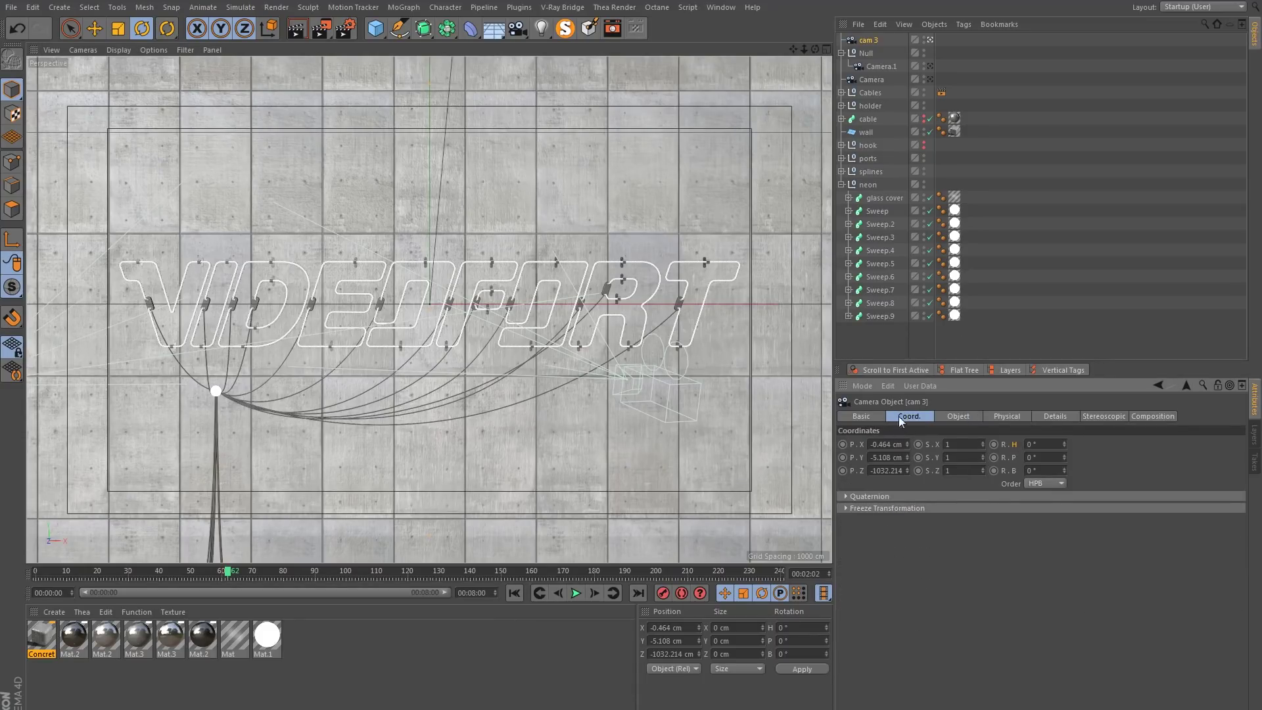
{"action": "double_click", "coordinate": [888, 445]}
{"action": "type", "text": "0"}
{"action": "key", "text": "Return"}
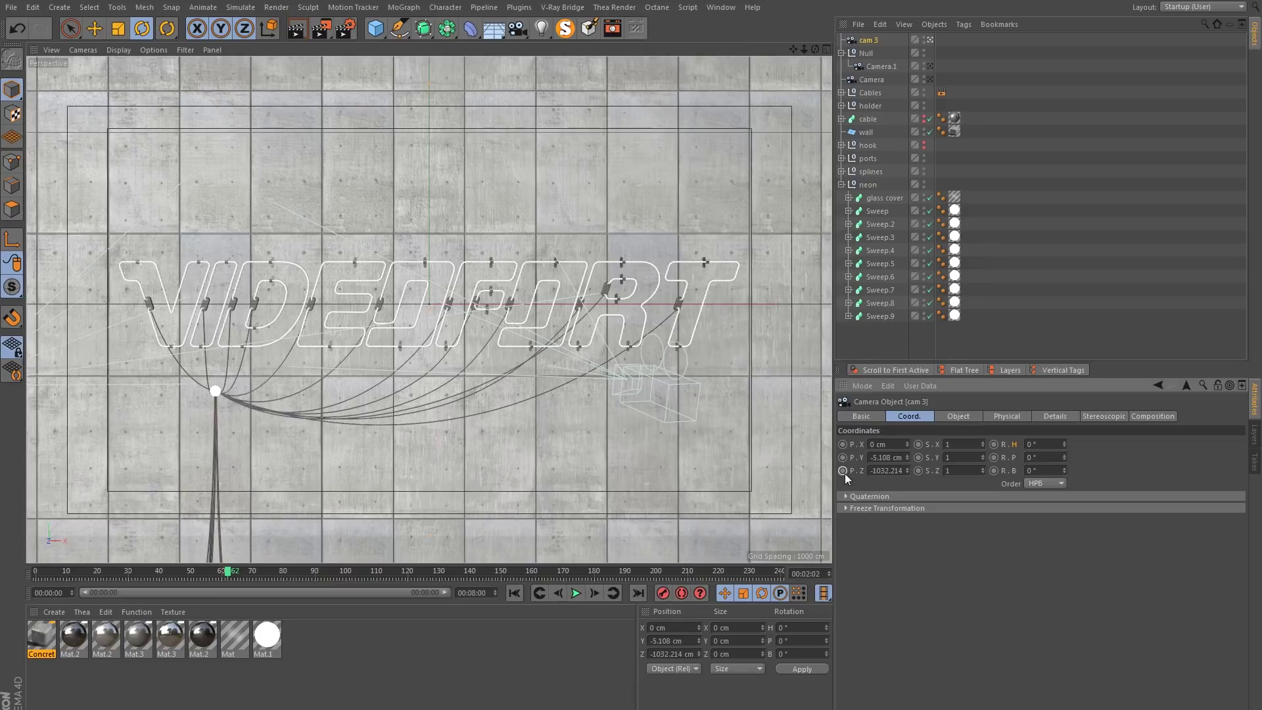
Keyframe cam 3's Z position at frame 60, then at frame 240 pulled back to about -1105.5 cm.
{"action": "left_click_drag", "start_coordinate": [235, 574], "coordinate": [222, 577]}
{"action": "left_click_drag", "start_coordinate": [265, 570], "coordinate": [780, 572]}
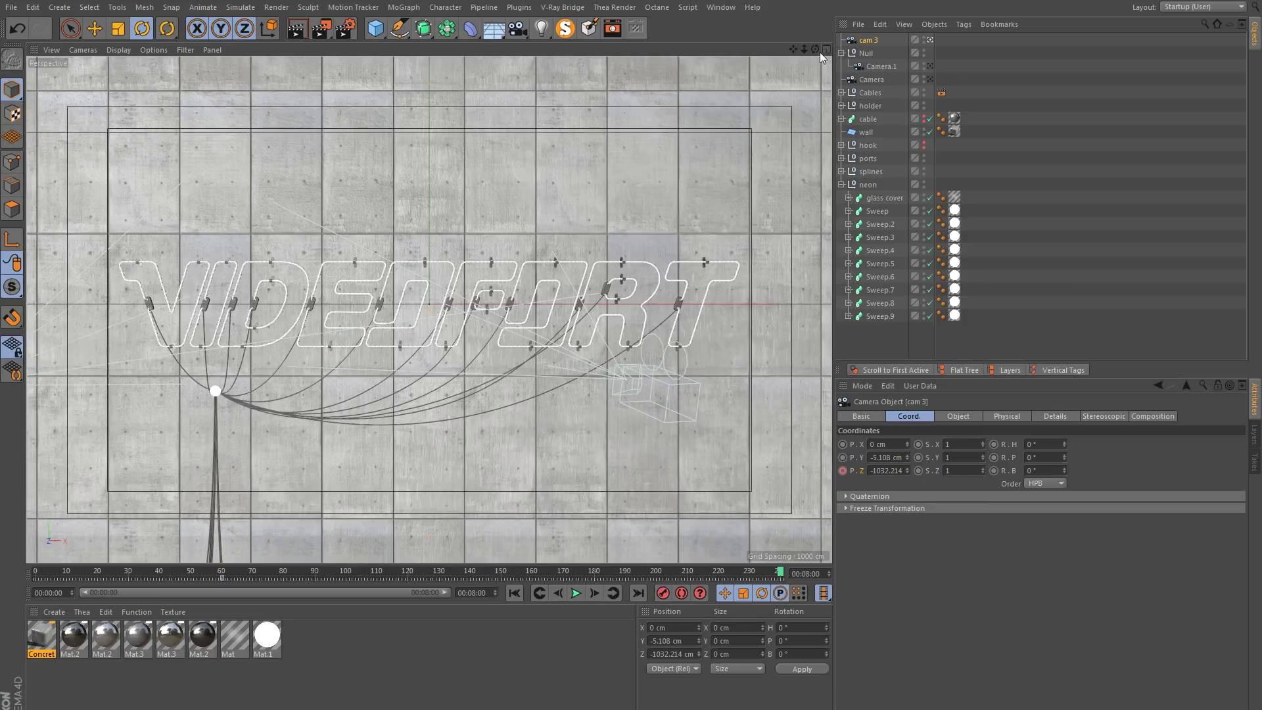
{"action": "left_click_drag", "start_coordinate": [804, 48], "coordinate": [760, 58]}
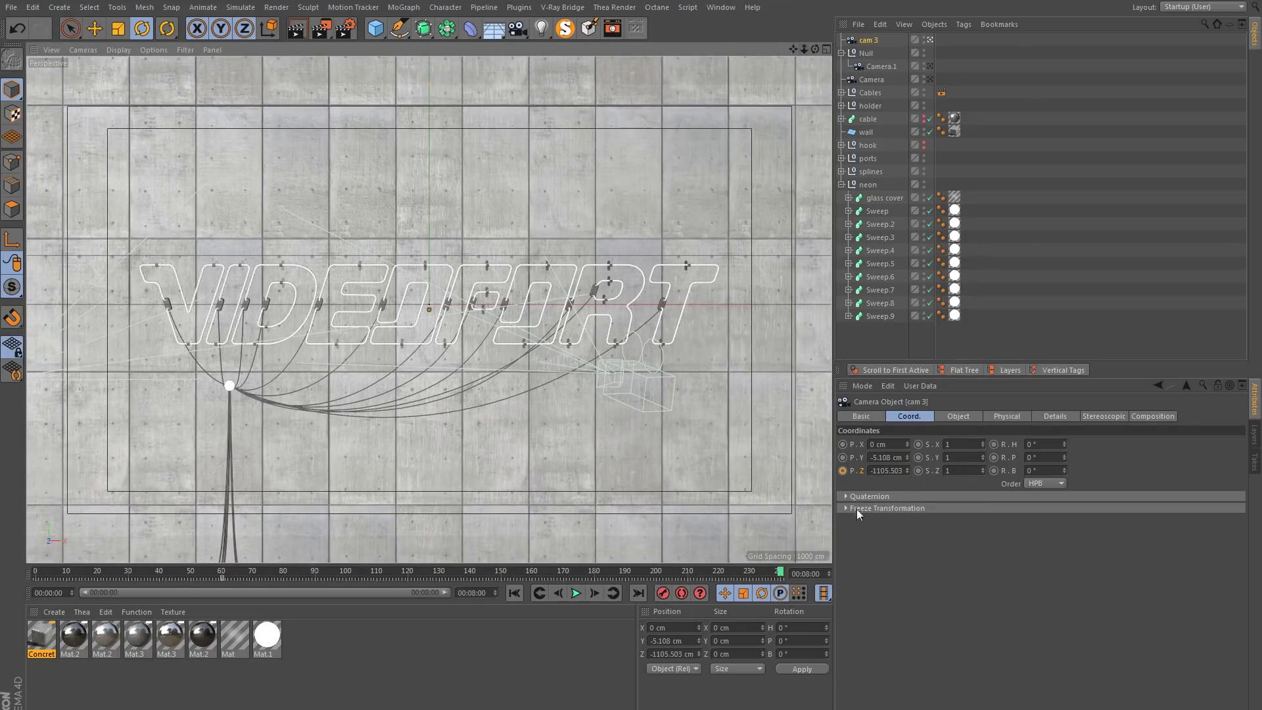
{"action": "left_click", "coordinate": [841, 470]}
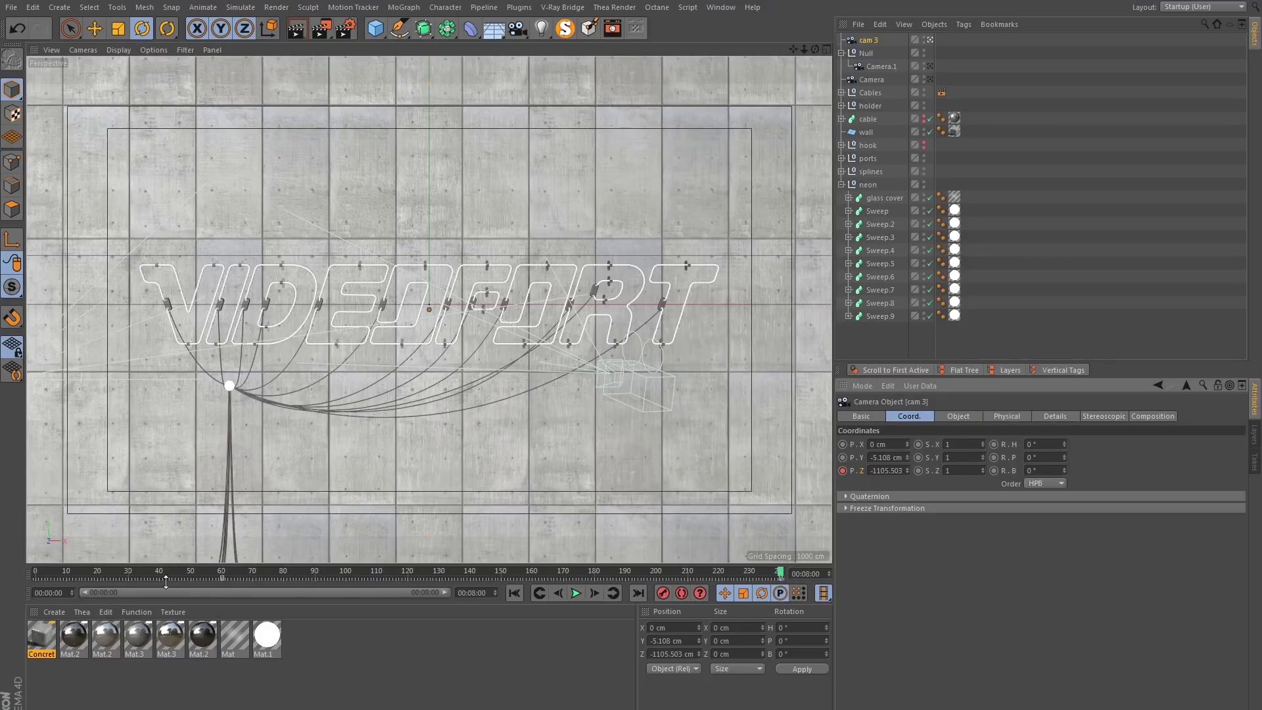
Examine the Camera's X, Y and Z position curves and keys in the dope sheet timeline.
{"action": "left_click", "coordinate": [222, 578]}
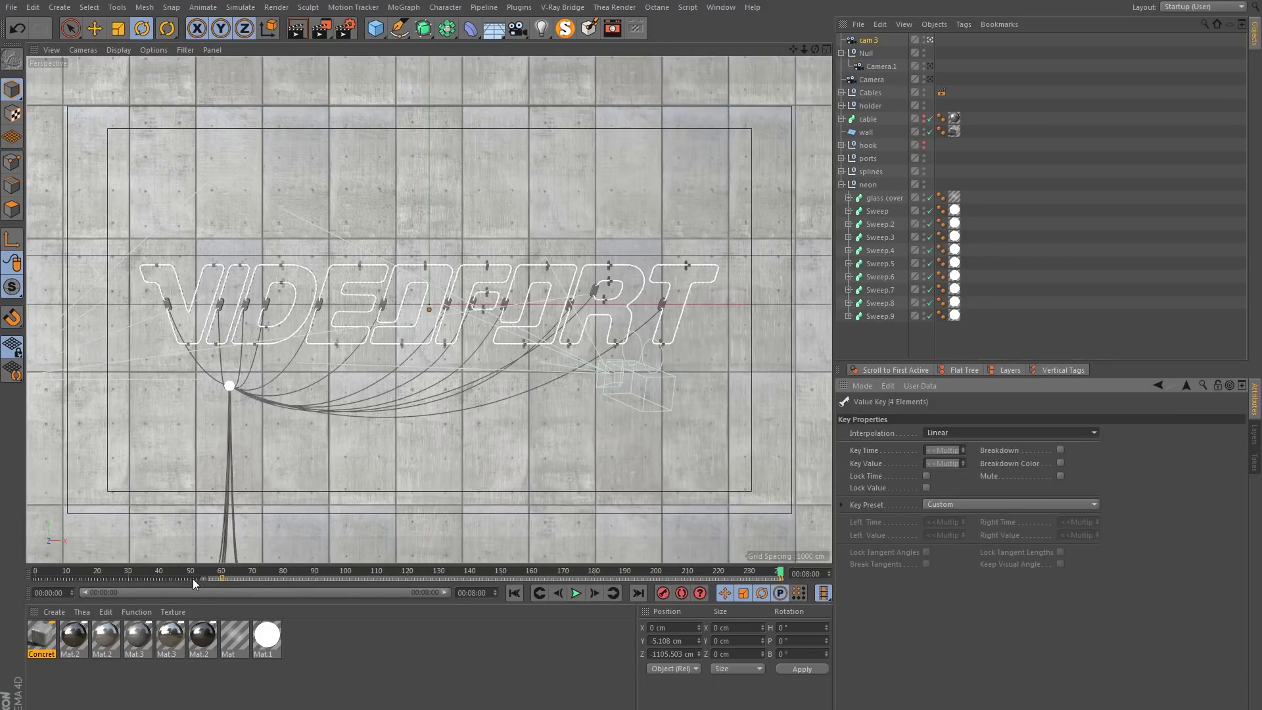
{"action": "left_click", "coordinate": [731, 8]}
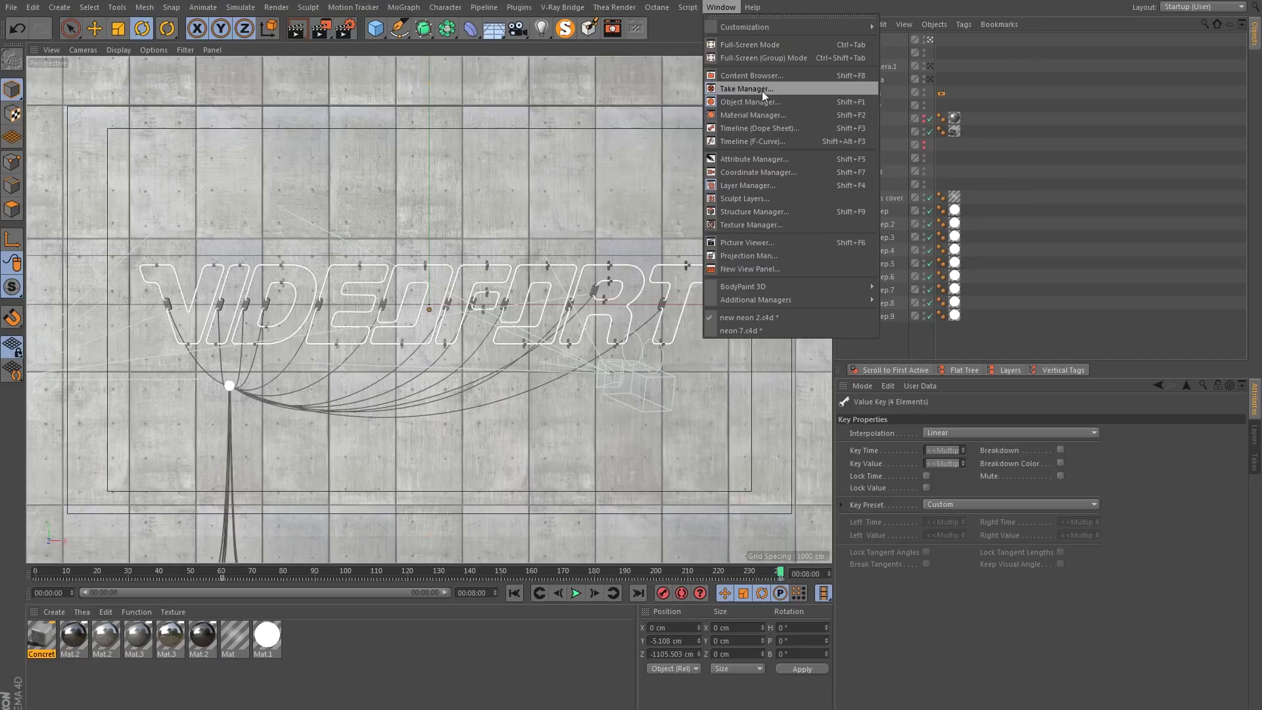
{"action": "left_click", "coordinate": [759, 127]}
{"action": "left_click", "coordinate": [137, 232]}
{"action": "left_click", "coordinate": [144, 244]}
{"action": "left_click", "coordinate": [151, 276]}
{"action": "left_click", "coordinate": [152, 266]}
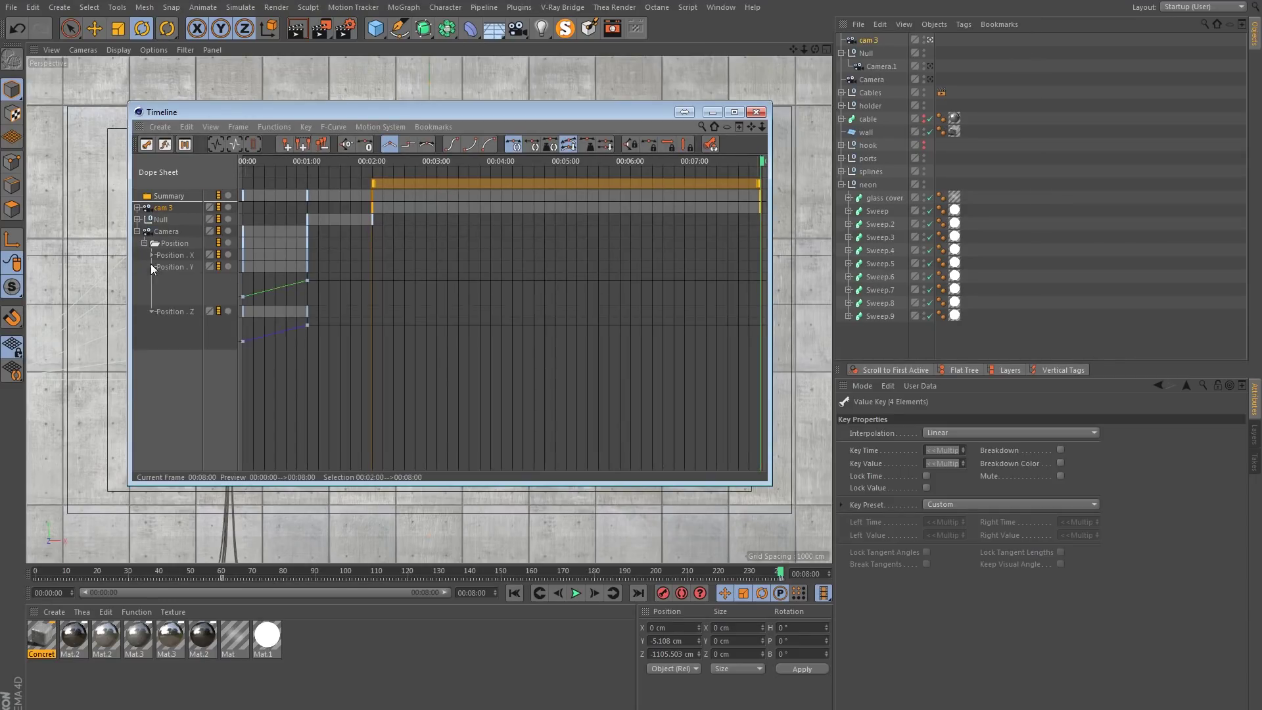
{"action": "left_click", "coordinate": [152, 255]}
{"action": "left_click", "coordinate": [166, 243]}
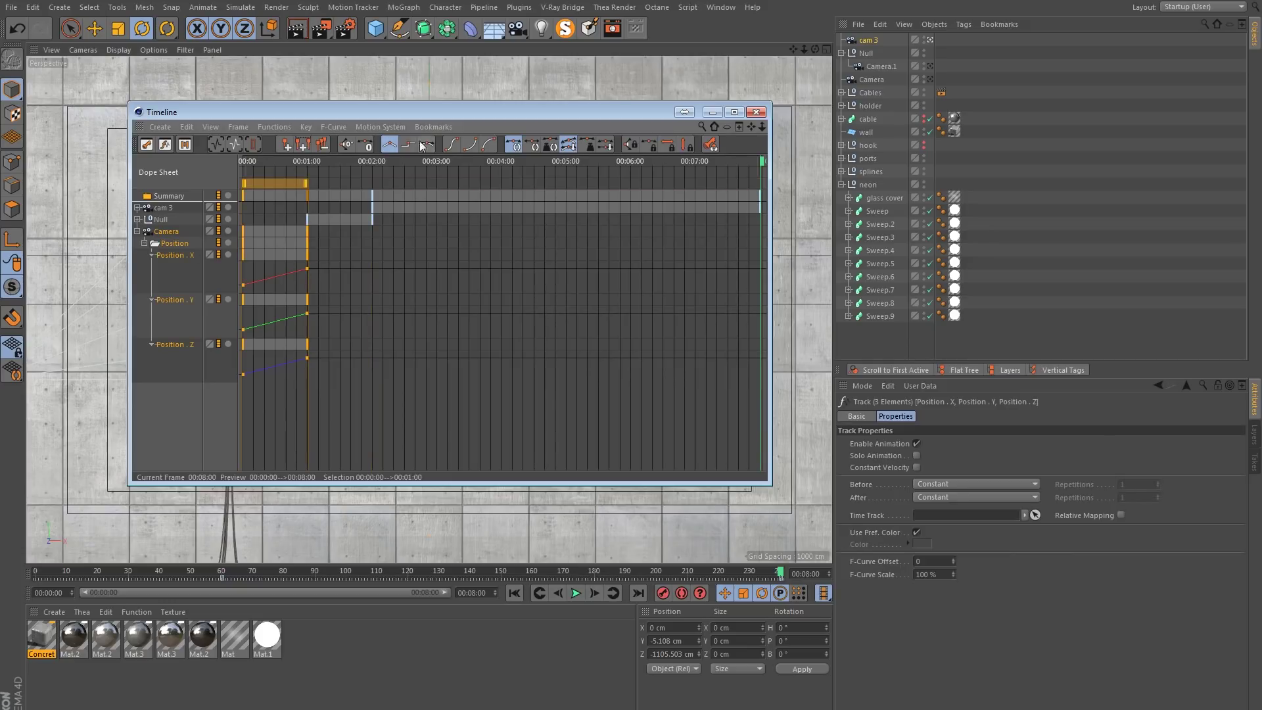
{"action": "left_click", "coordinate": [756, 112]}
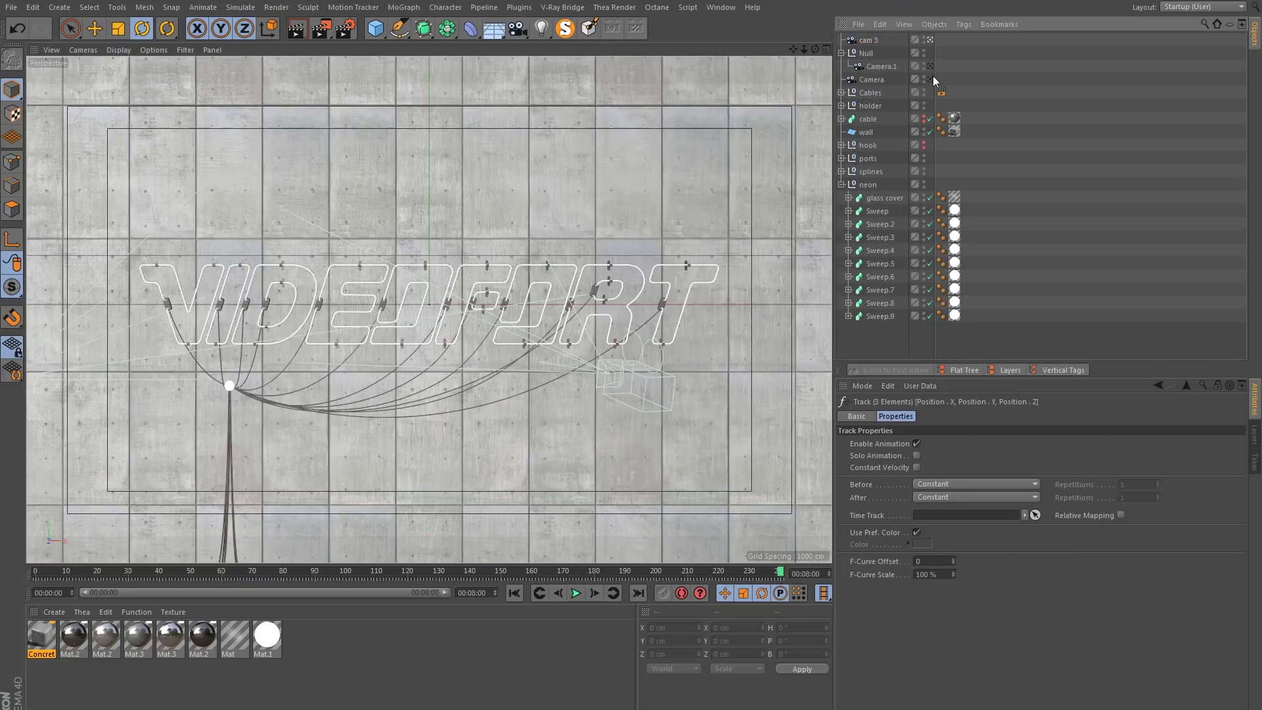
Add a Stage object, show its object properties and return to frame 0.
{"action": "left_click", "coordinate": [519, 30]}
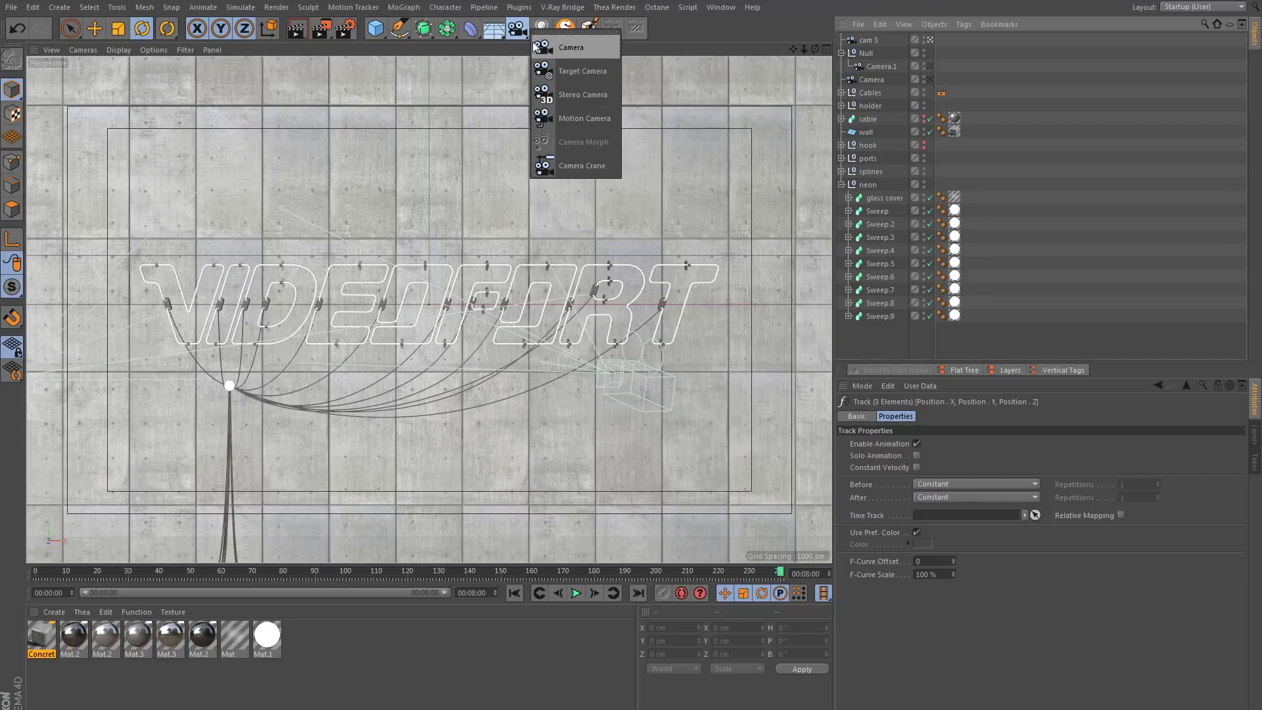
{"action": "left_click", "coordinate": [494, 28]}
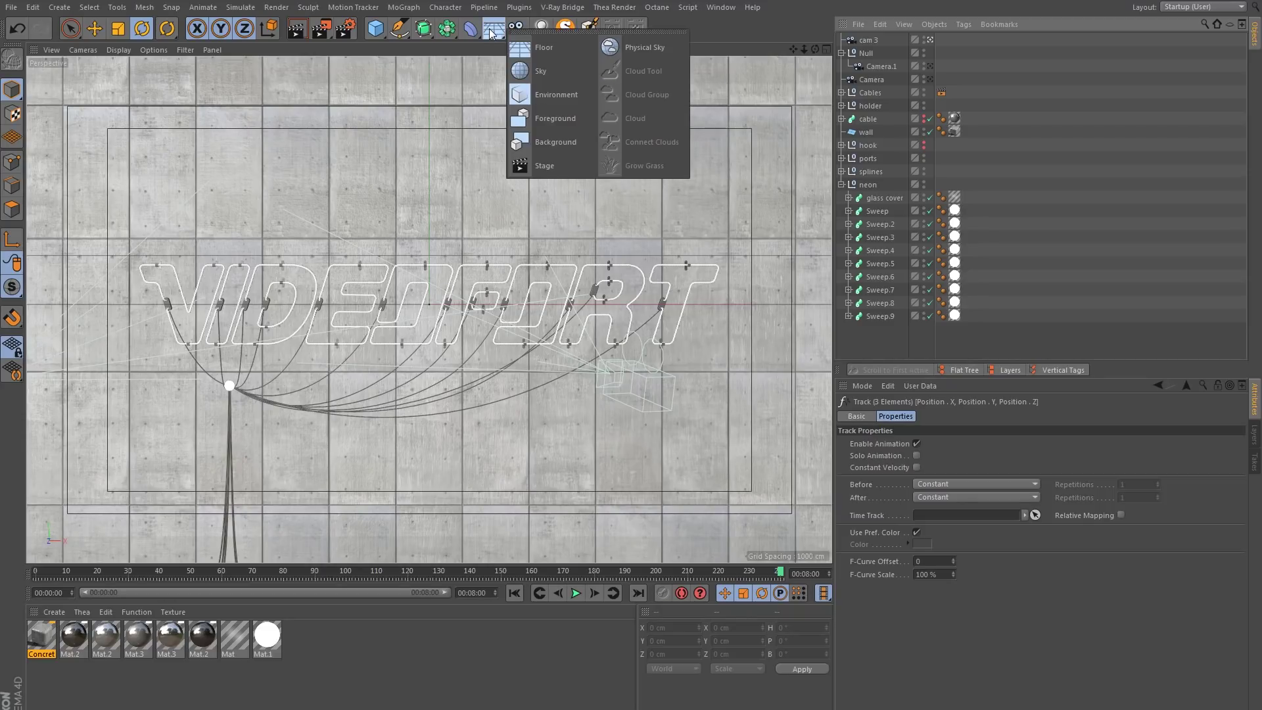
{"action": "left_click", "coordinate": [527, 164]}
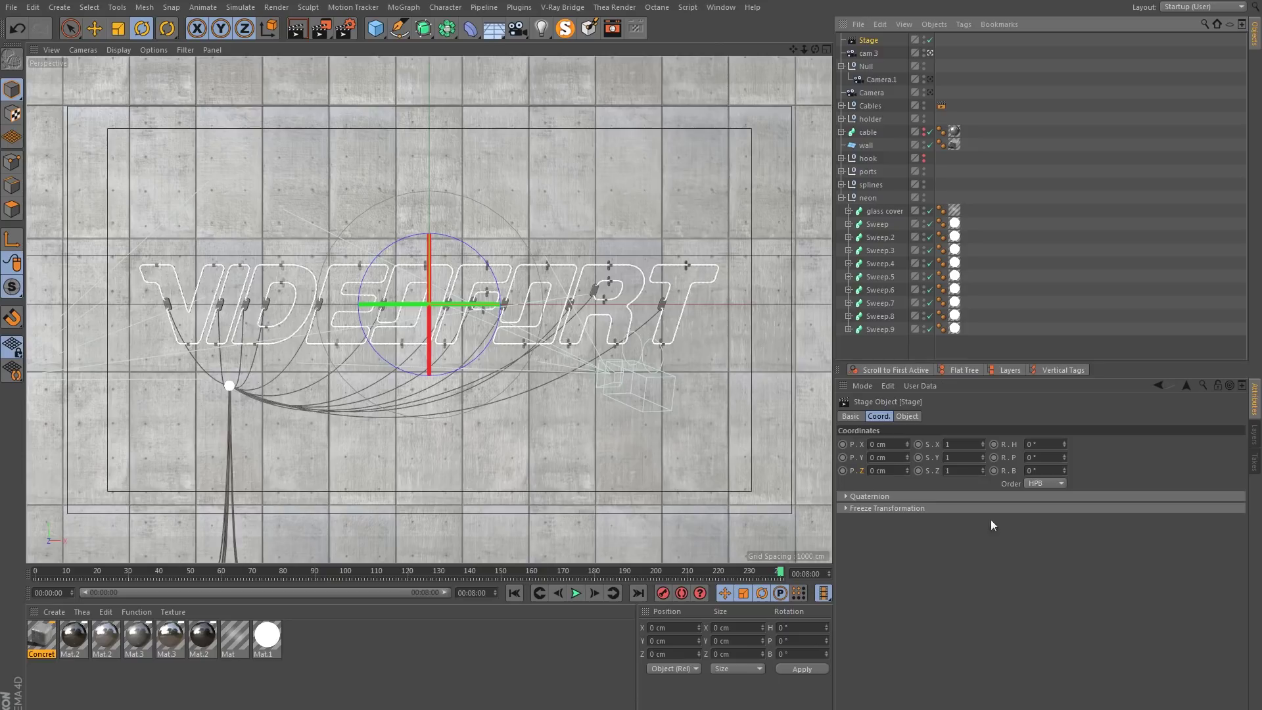
{"action": "left_click", "coordinate": [907, 416]}
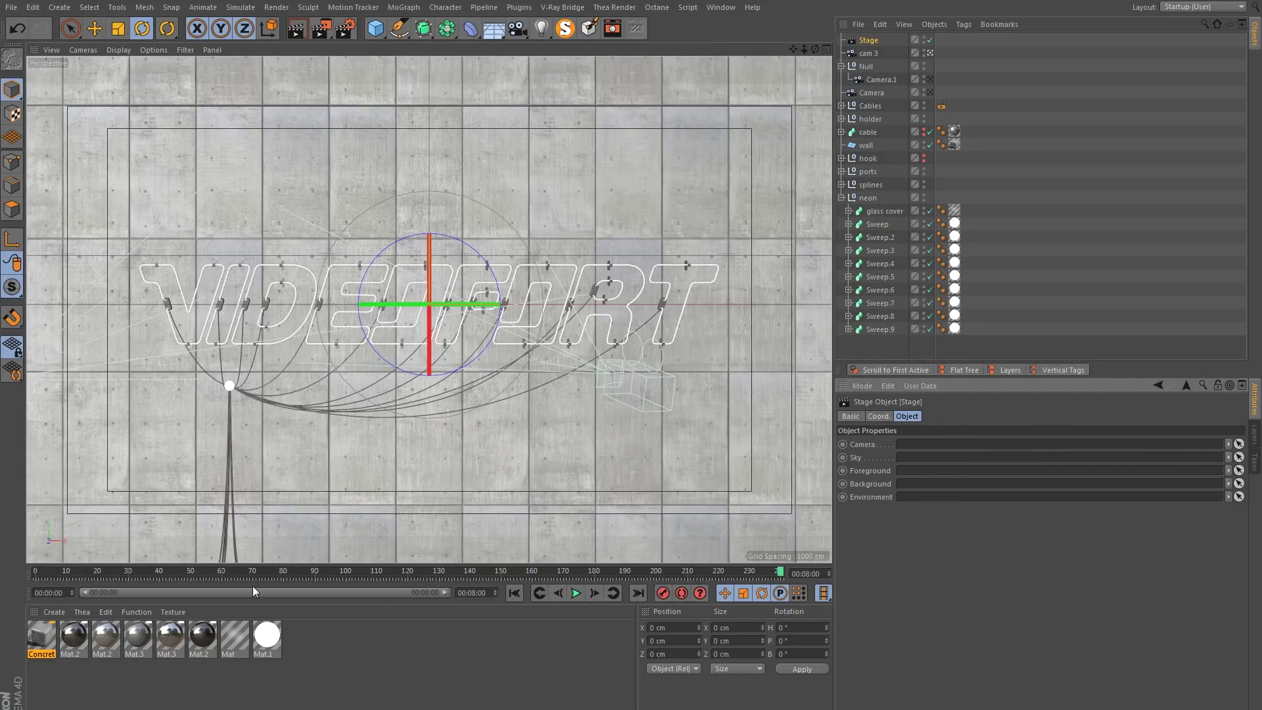
{"action": "left_click", "coordinate": [519, 593]}
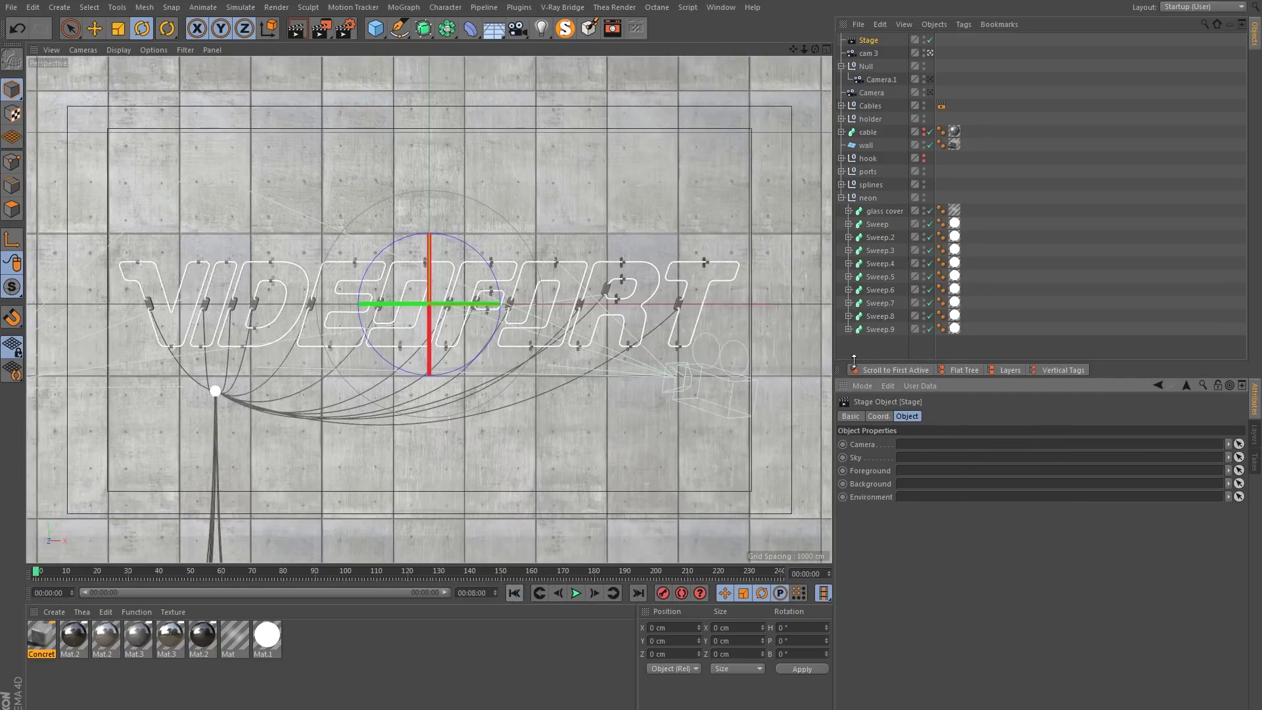
Rename the first camera "cam 1" and the camera inside the Null "cam 2".
{"action": "double_click", "coordinate": [877, 93]}
{"action": "type", "text": "cam 1"}
{"action": "key", "text": "Return"}
{"action": "double_click", "coordinate": [890, 80]}
{"action": "type", "text": "ca"}
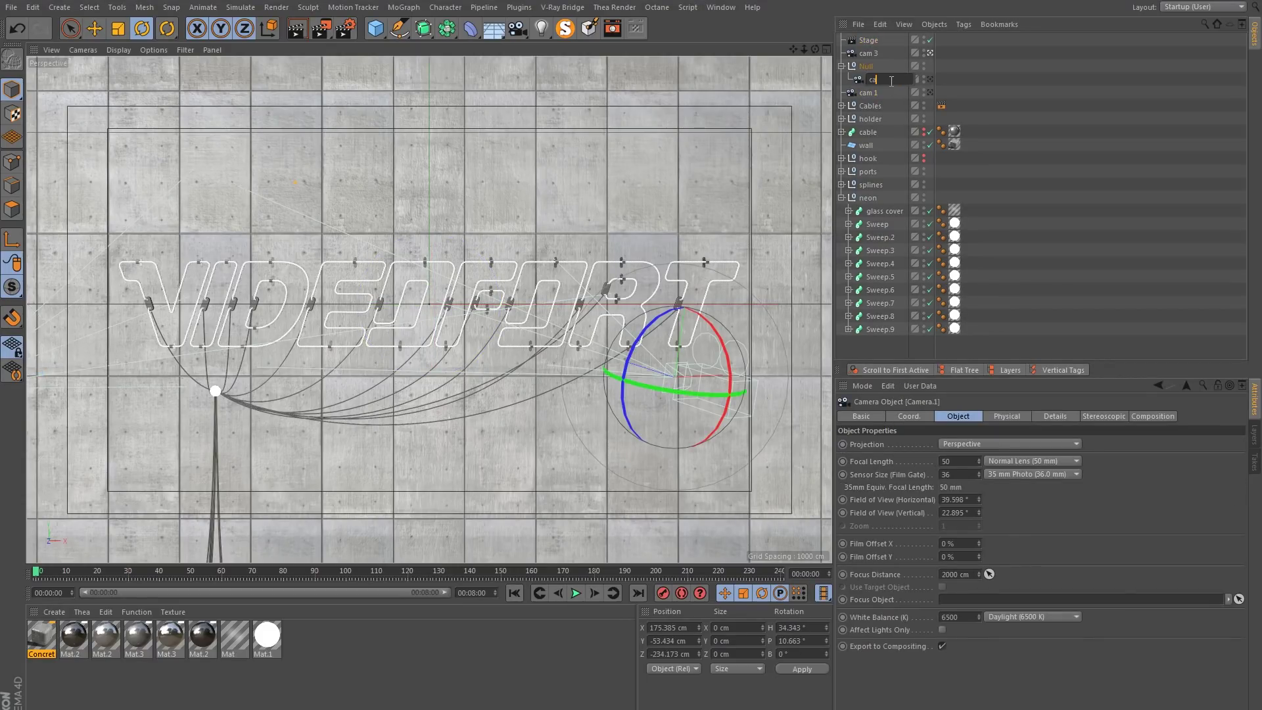
{"action": "type", "text": "m 2"}
{"action": "key", "text": "Return"}
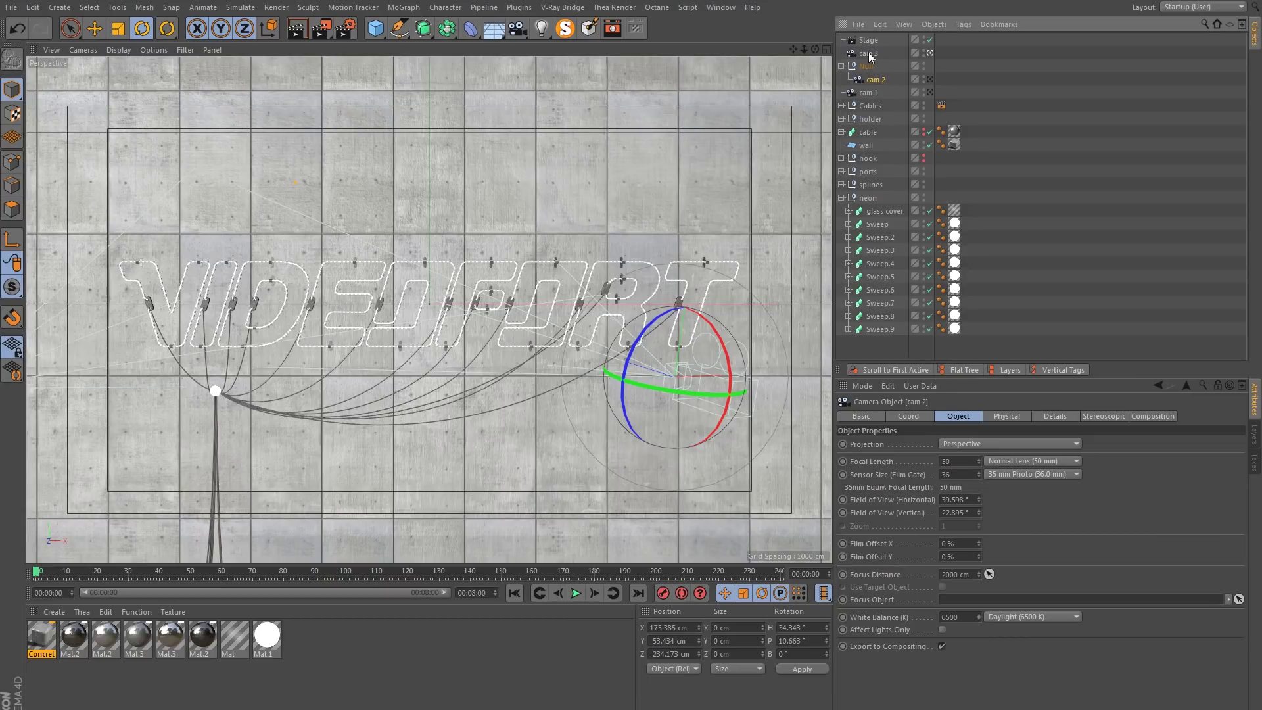
Assign cam 1 as the Stage's camera and keyframe it at frame 29.
{"action": "left_click", "coordinate": [869, 41]}
{"action": "left_click_drag", "start_coordinate": [870, 93], "coordinate": [898, 447]}
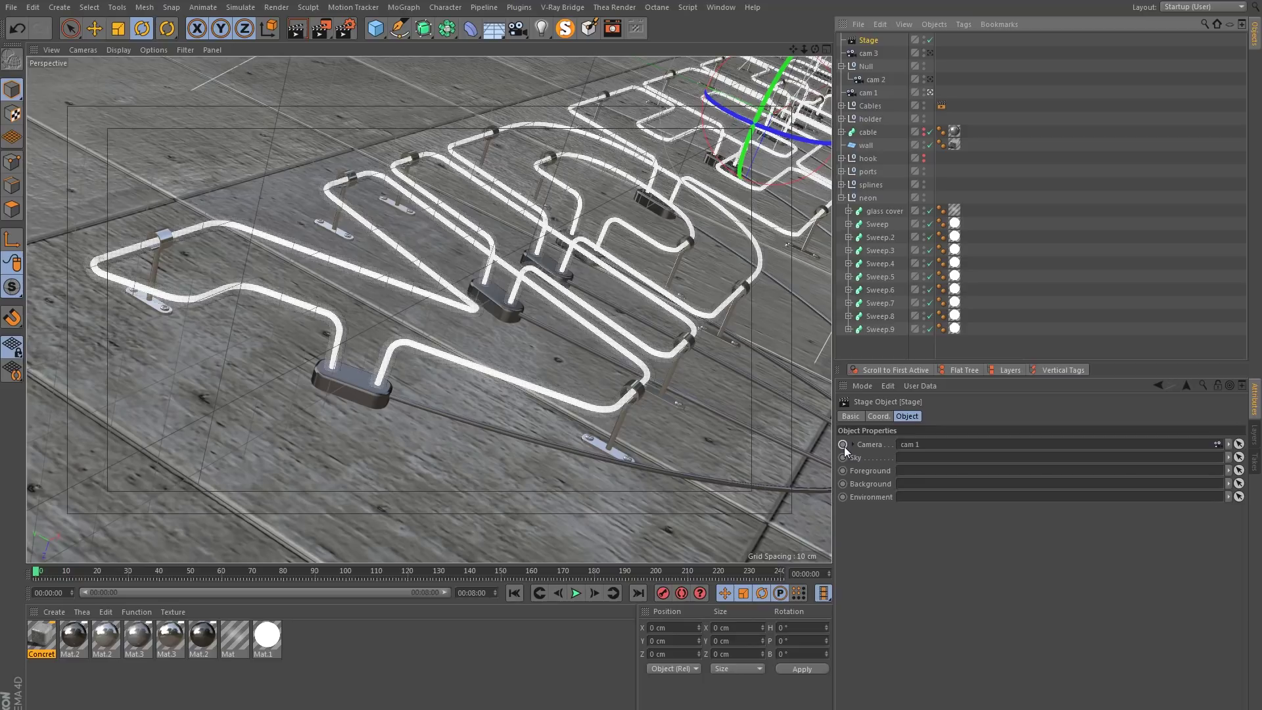
{"action": "left_click_drag", "start_coordinate": [73, 574], "coordinate": [127, 577]}
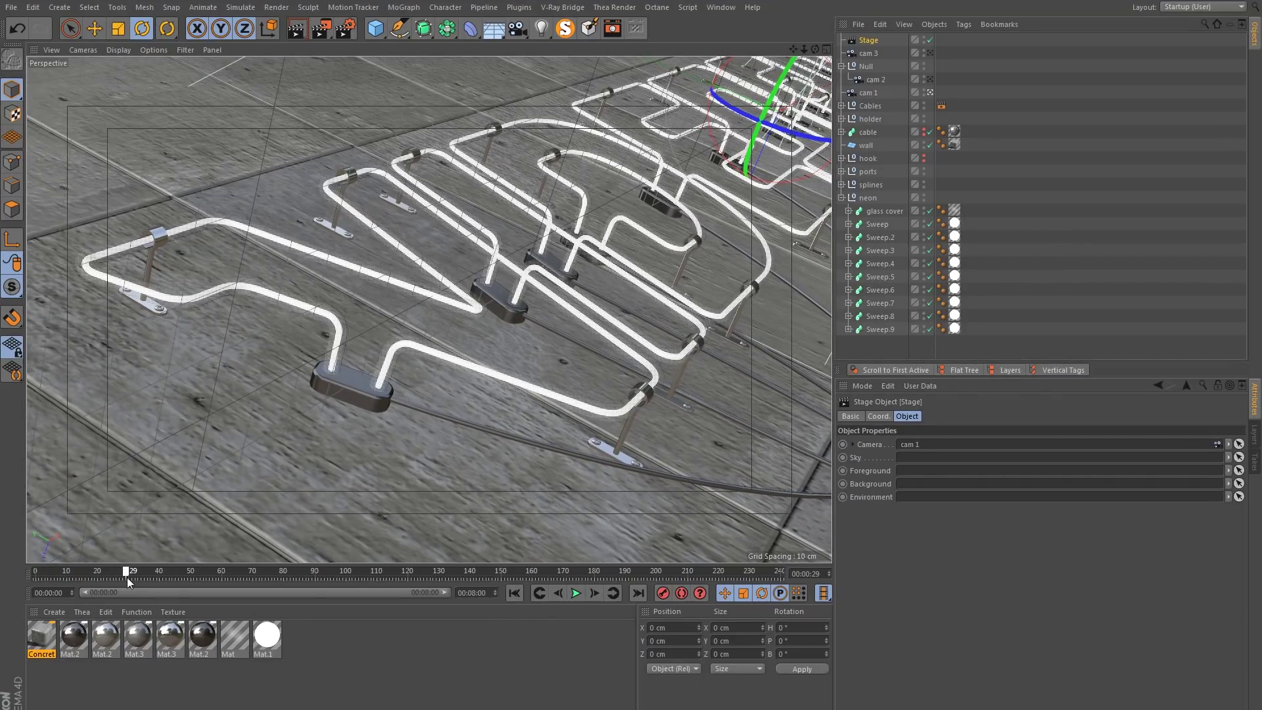
{"action": "left_click", "coordinate": [842, 445]}
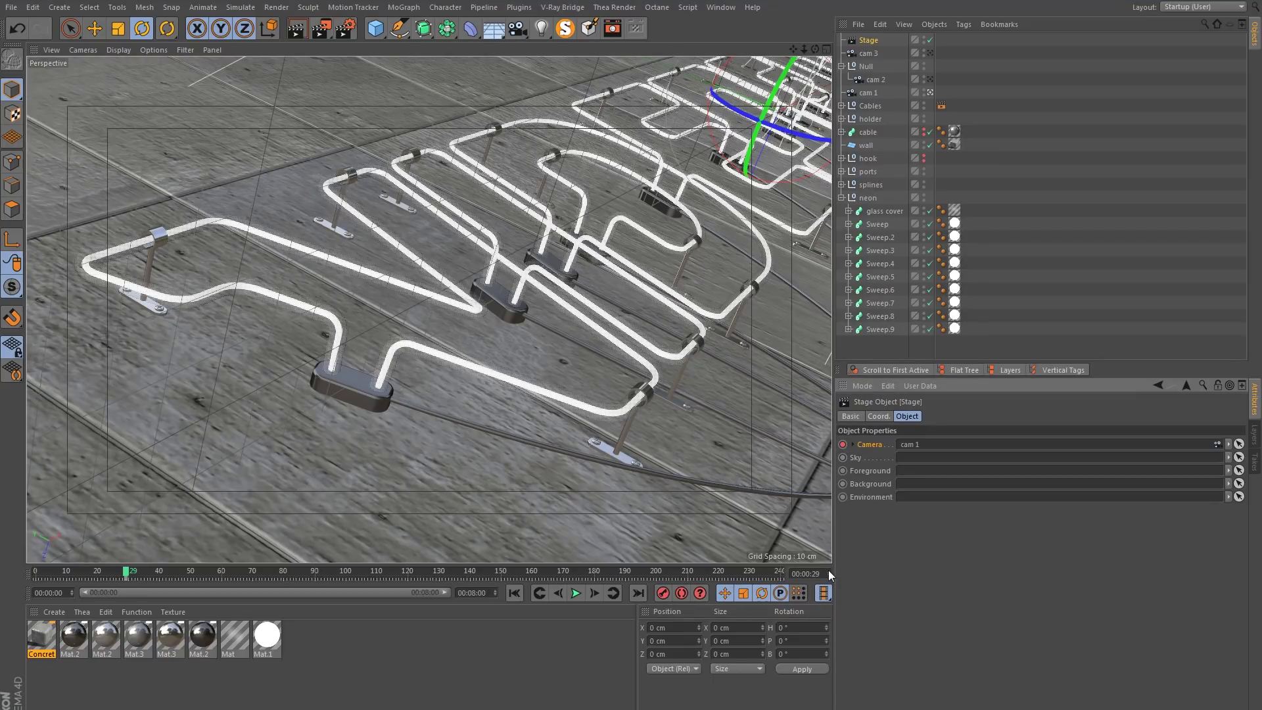
Keyframe the Stage's camera as cam 2 at frame 30 and as cam 3 at frame 60.
{"action": "key", "text": "g"}
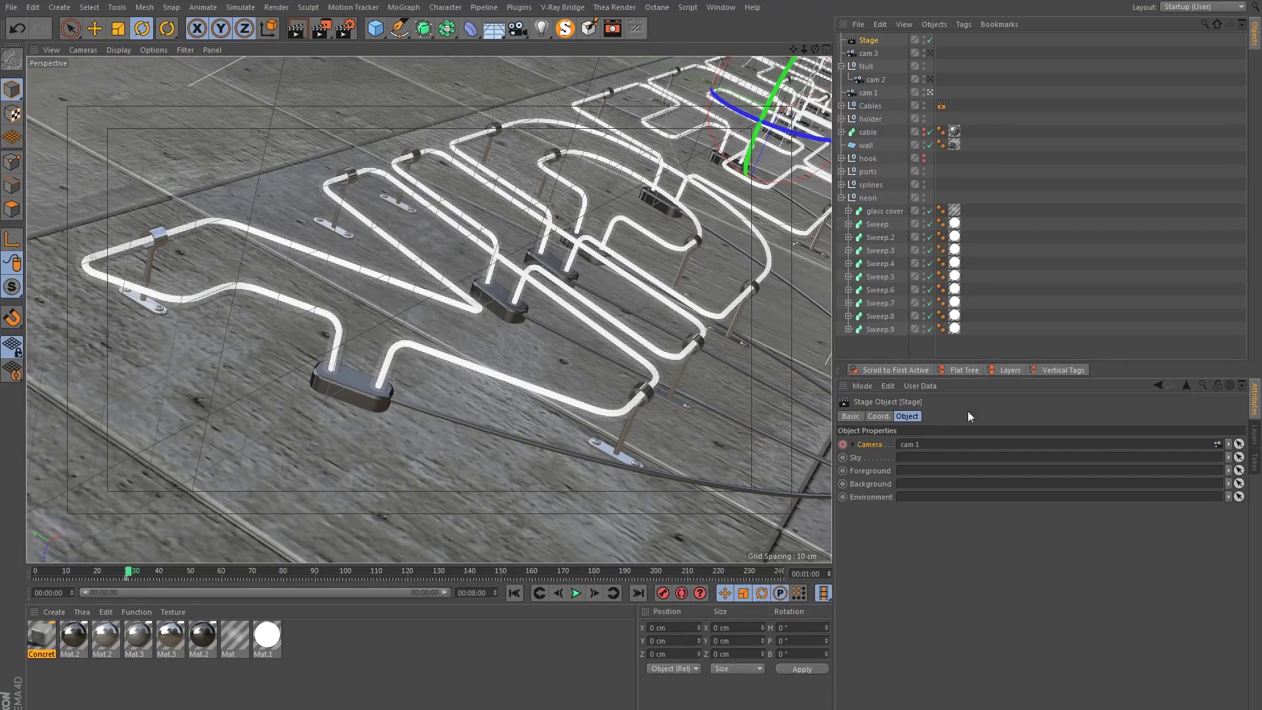
{"action": "left_click_drag", "start_coordinate": [871, 80], "coordinate": [910, 447]}
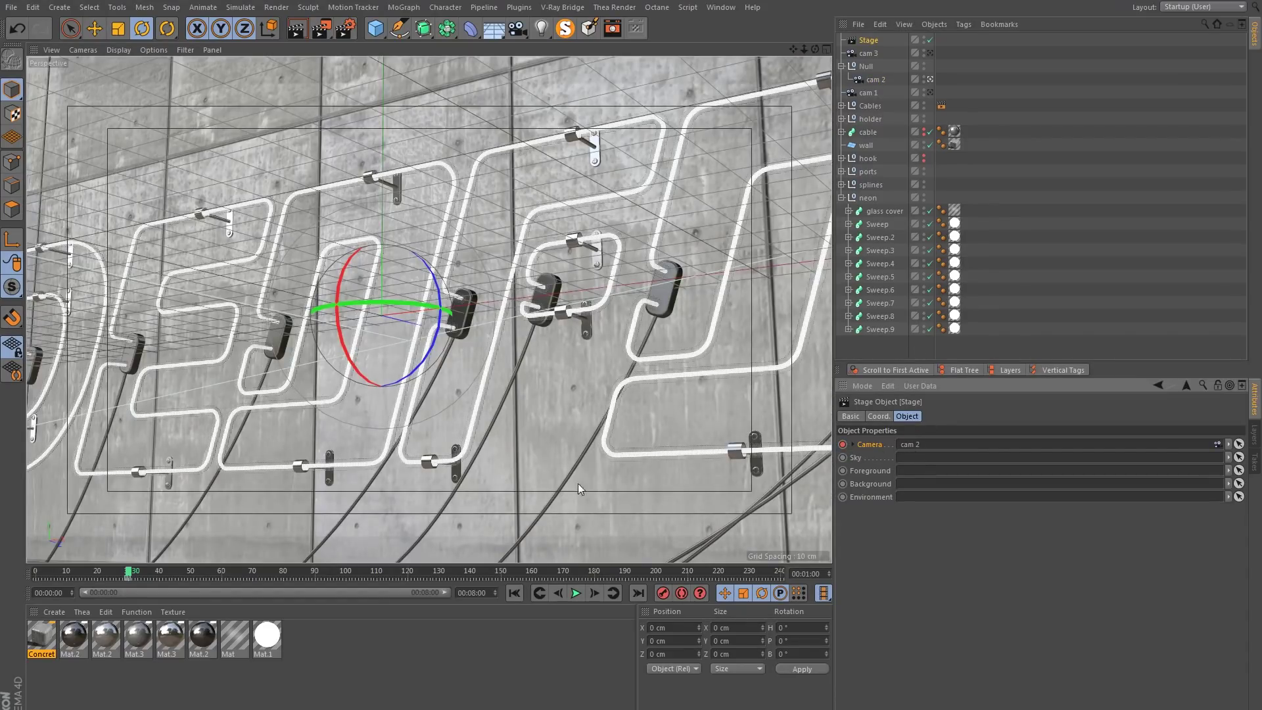
{"action": "left_click_drag", "start_coordinate": [141, 574], "coordinate": [219, 578]}
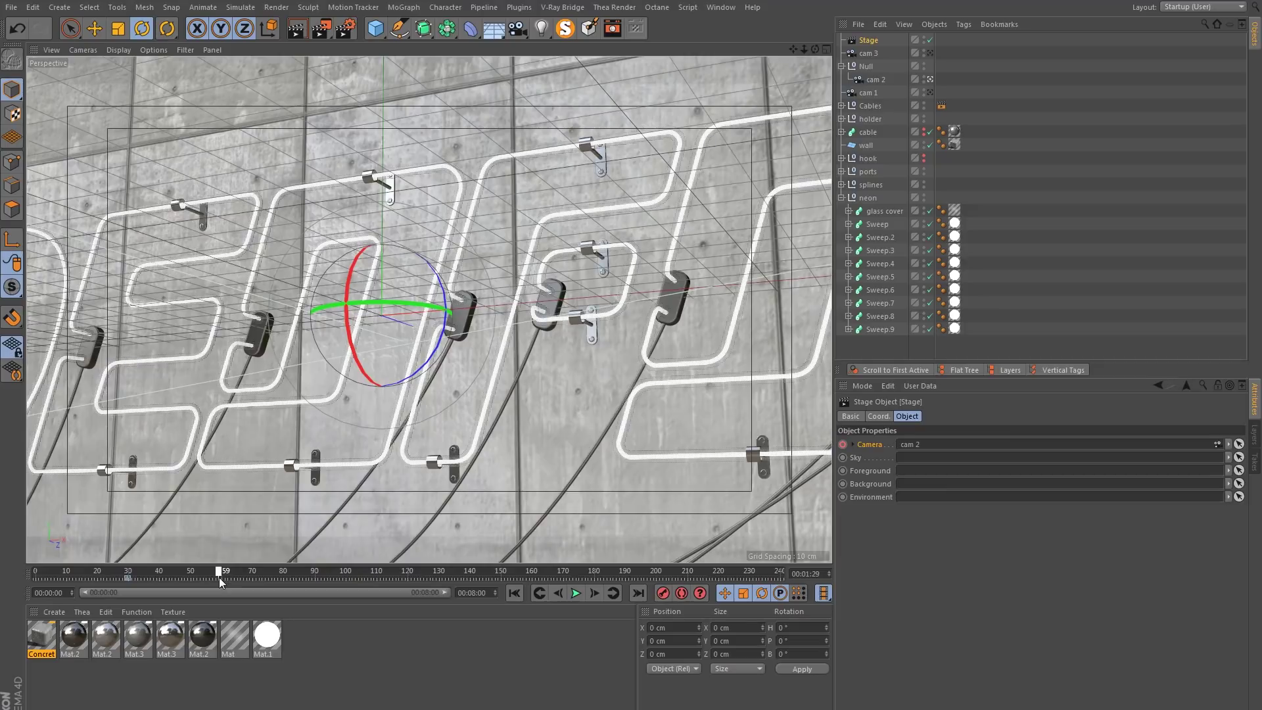
{"action": "left_click", "coordinate": [829, 571]}
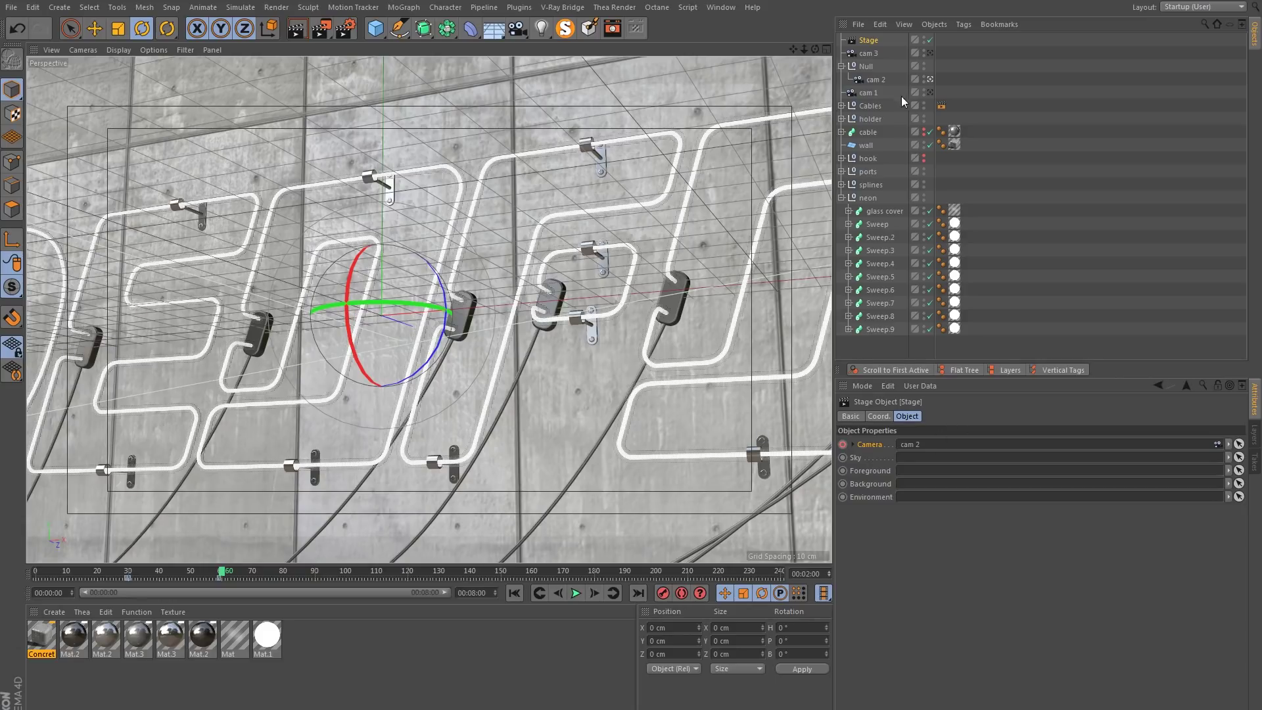
{"action": "left_click_drag", "start_coordinate": [871, 55], "coordinate": [929, 446]}
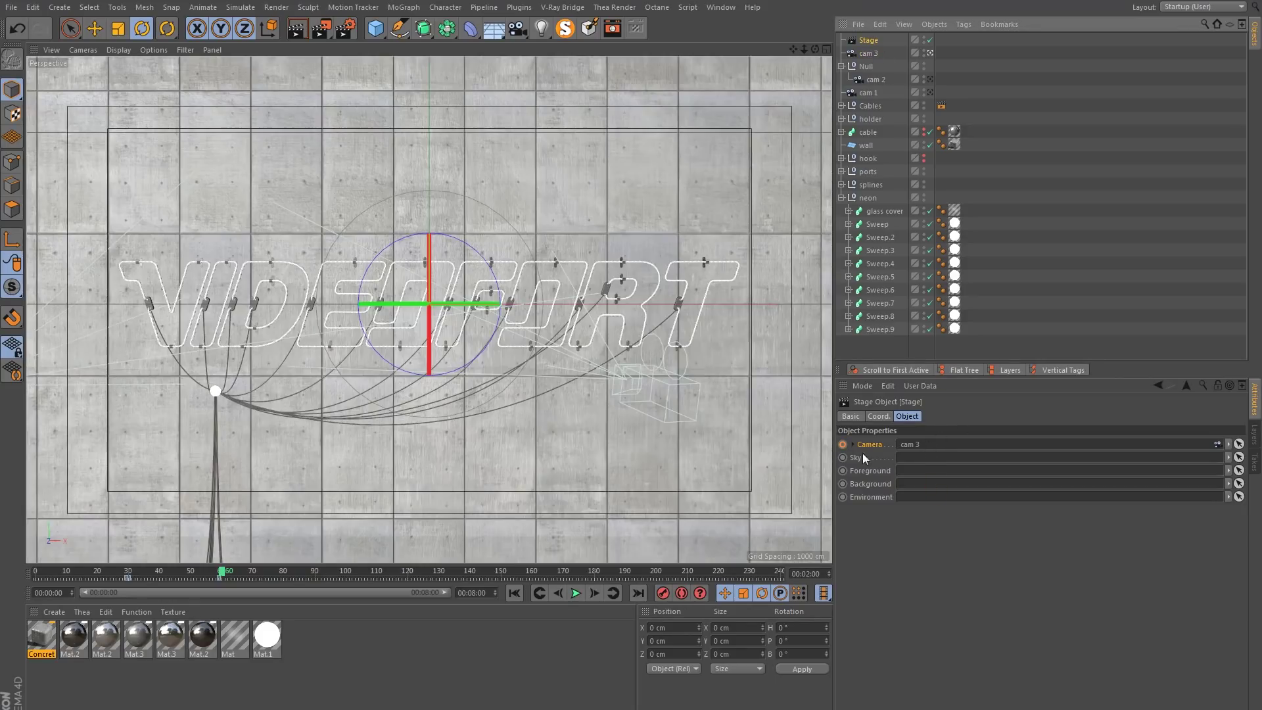
{"action": "left_click", "coordinate": [843, 445]}
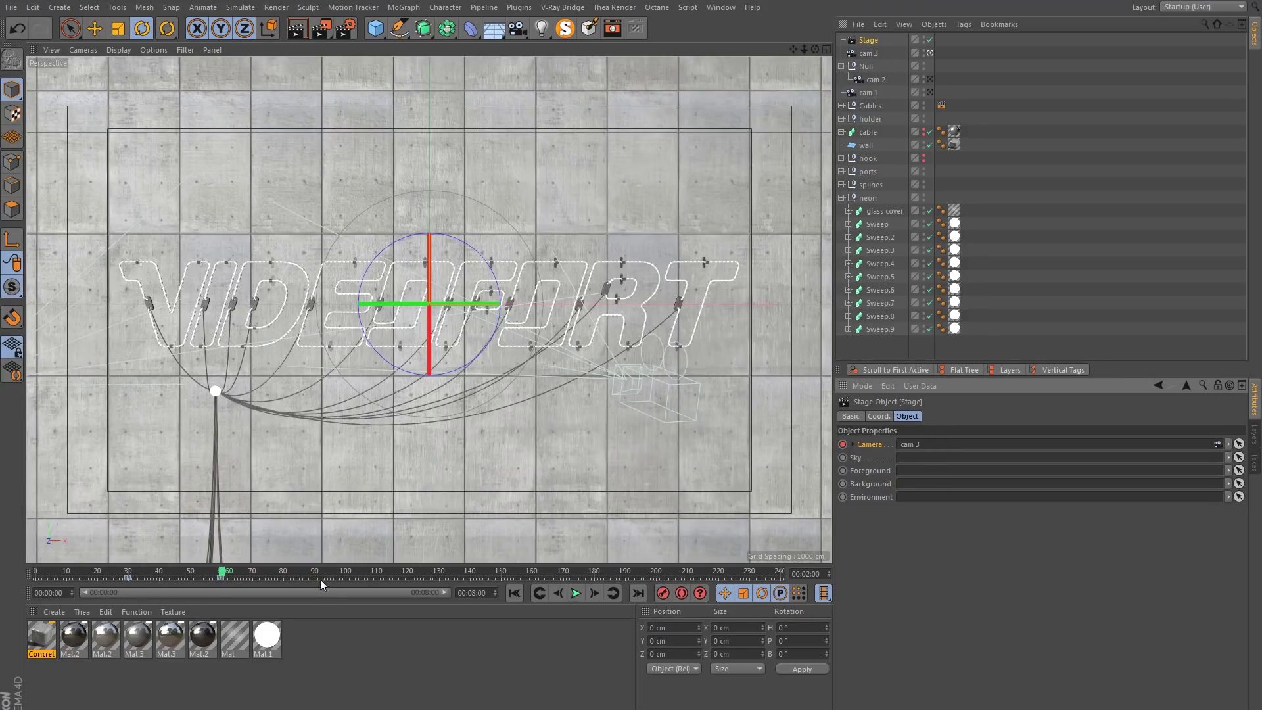
Play and scrub the animation from the start to check the cuts between the three cameras.
{"action": "left_click", "coordinate": [515, 594]}
{"action": "left_click", "coordinate": [576, 593]}
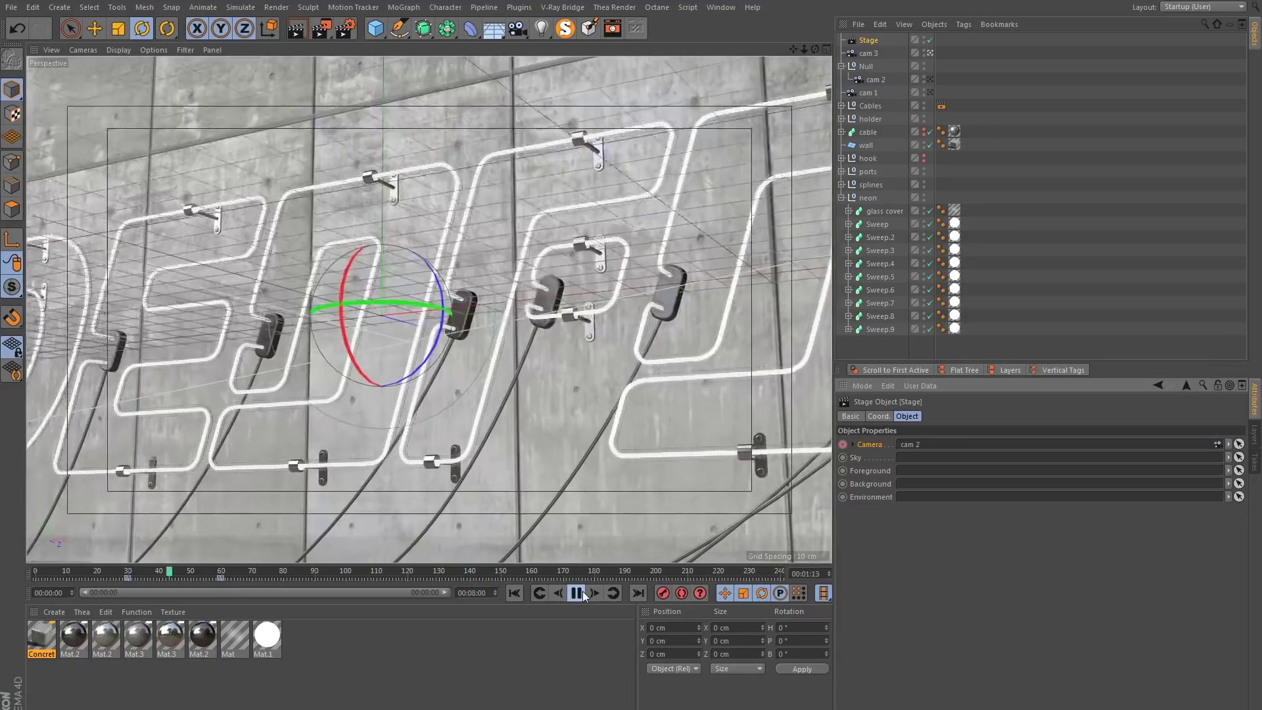
{"action": "left_click", "coordinate": [578, 593]}
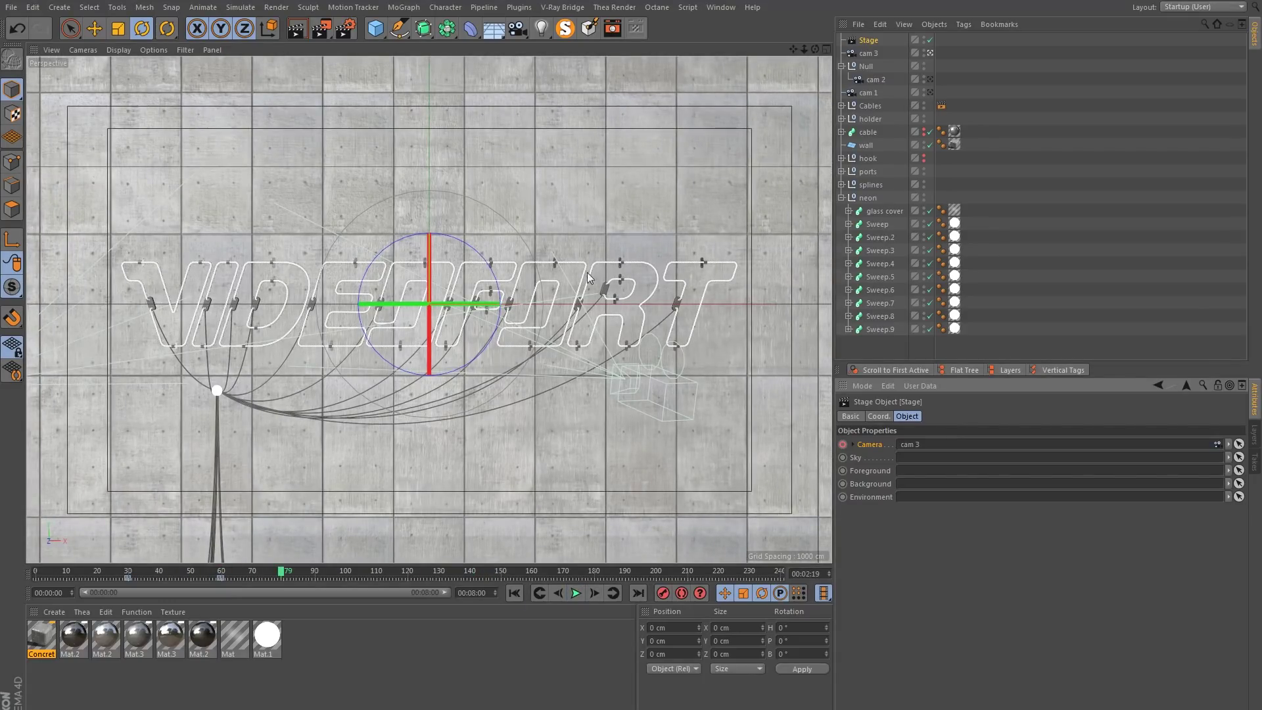
{"action": "left_click_drag", "start_coordinate": [274, 578], "coordinate": [9, 558]}
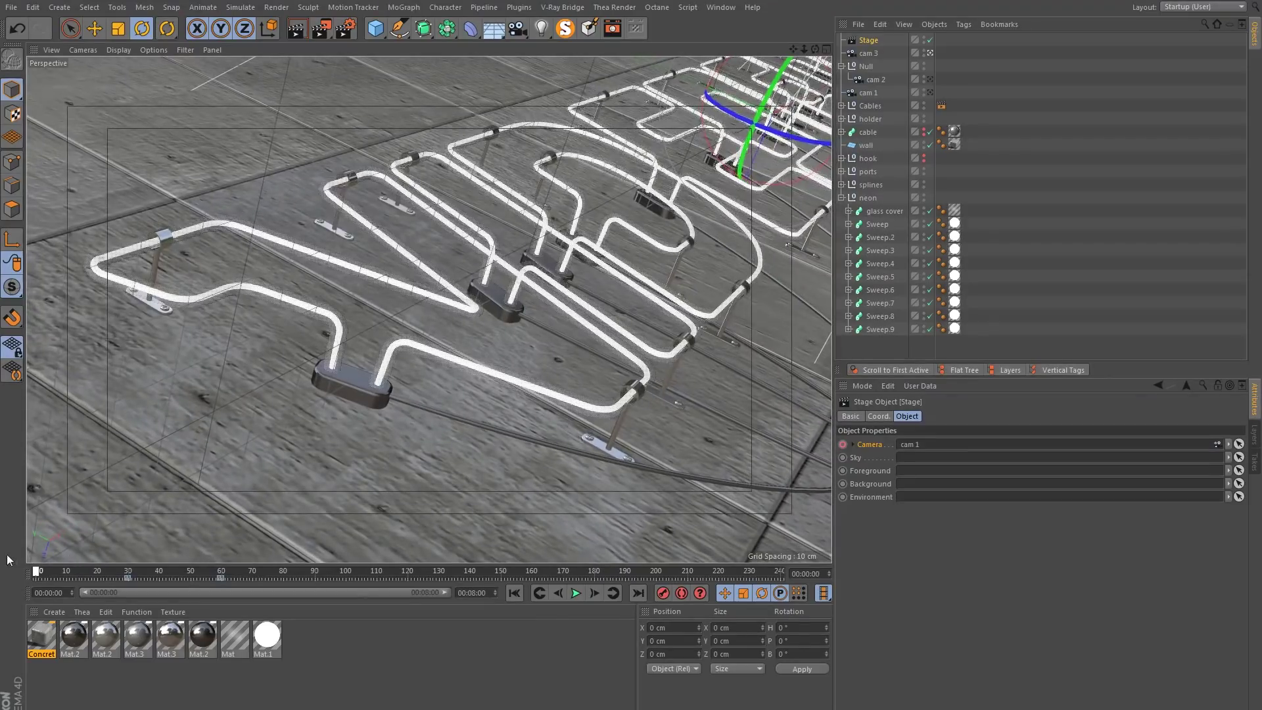
{"action": "mouse_move", "coordinate": [143, 569]}
{"action": "left_mouse_down"}
{"action": "mouse_move", "coordinate": [128, 571]}
{"action": "mouse_move", "coordinate": [148, 571]}
{"action": "left_mouse_up"}
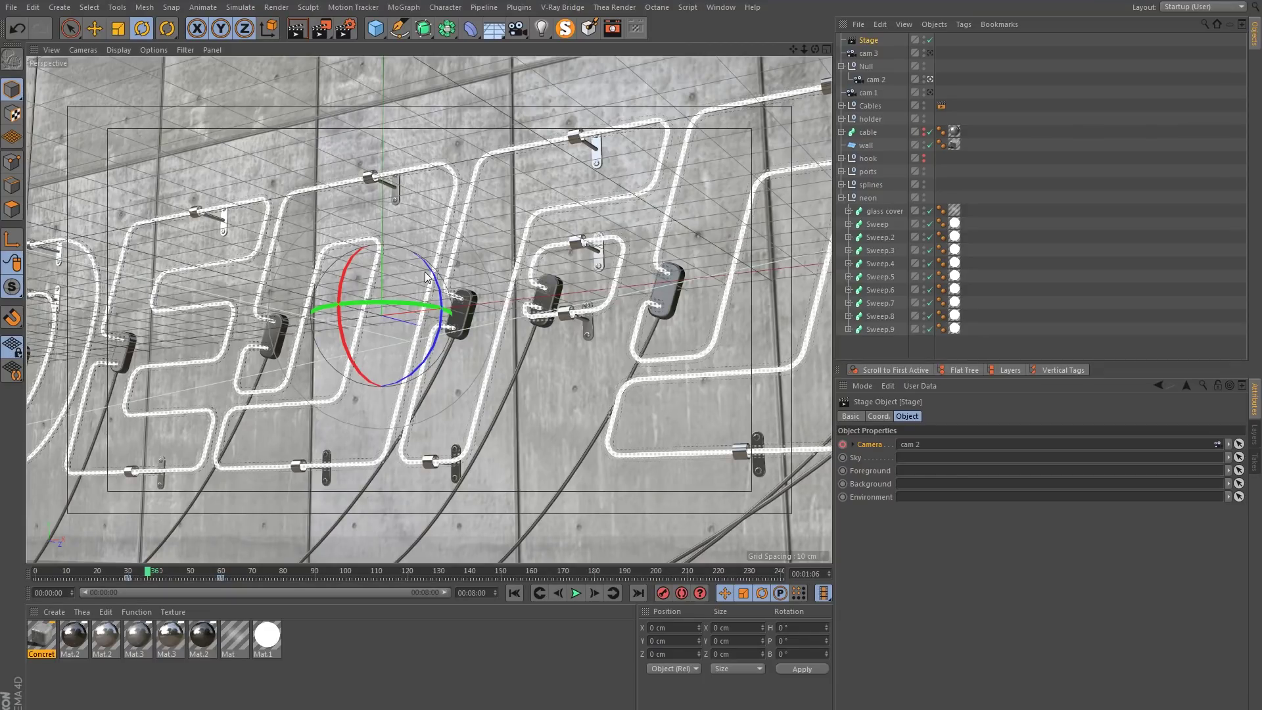
{"action": "mouse_move", "coordinate": [222, 571]}
{"action": "left_mouse_down"}
{"action": "mouse_move", "coordinate": [242, 570]}
{"action": "mouse_move", "coordinate": [176, 570]}
{"action": "mouse_move", "coordinate": [217, 570]}
{"action": "left_mouse_up"}
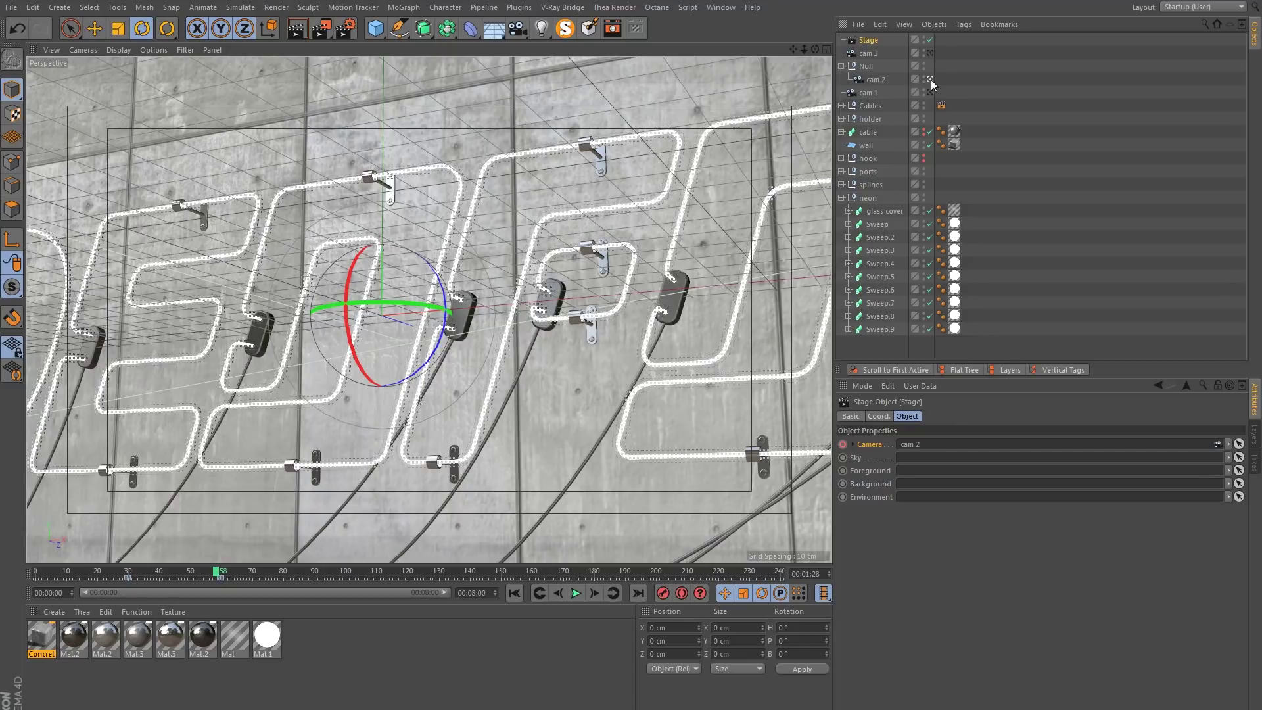
Disable the Stage object and leave cam 2 for a free view of the sign's "VIDEO" letters.
{"action": "left_click", "coordinate": [930, 40]}
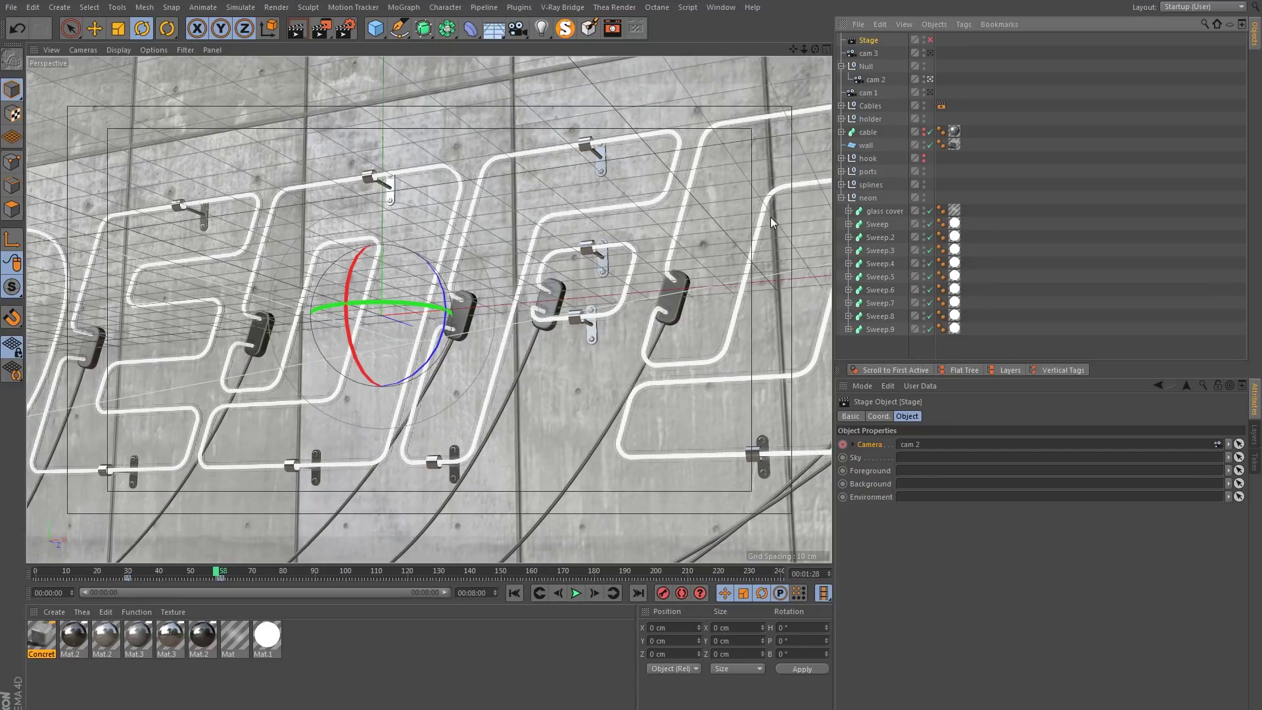
{"action": "left_click", "coordinate": [977, 78]}
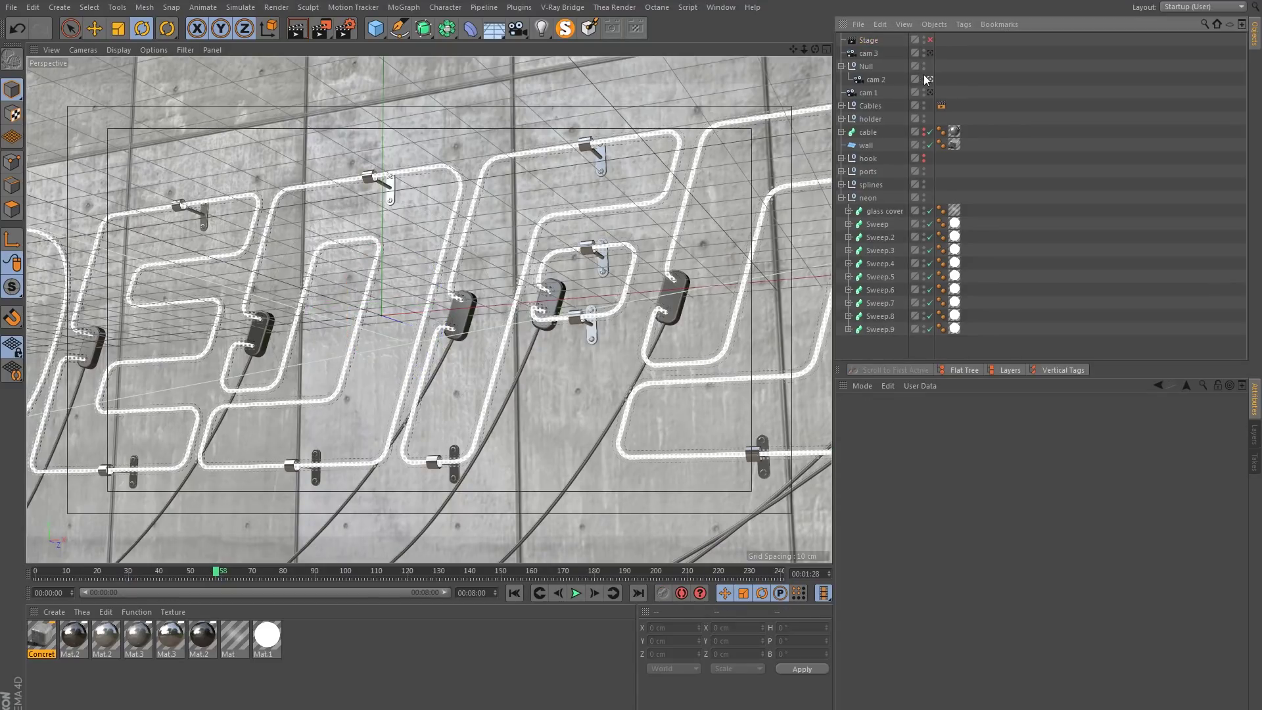
{"action": "left_click", "coordinate": [931, 79]}
{"action": "scroll", "coordinate": [257, 343], "scroll_direction": "down", "scroll_amount": 3}
{"action": "left_click_drag", "start_coordinate": [244, 330], "coordinate": [313, 339], "text": "alt"}
{"action": "middle_click_drag", "start_coordinate": [313, 340], "coordinate": [503, 331], "text": "alt"}
{"action": "left_click_drag", "start_coordinate": [431, 319], "coordinate": [478, 331], "text": "alt"}
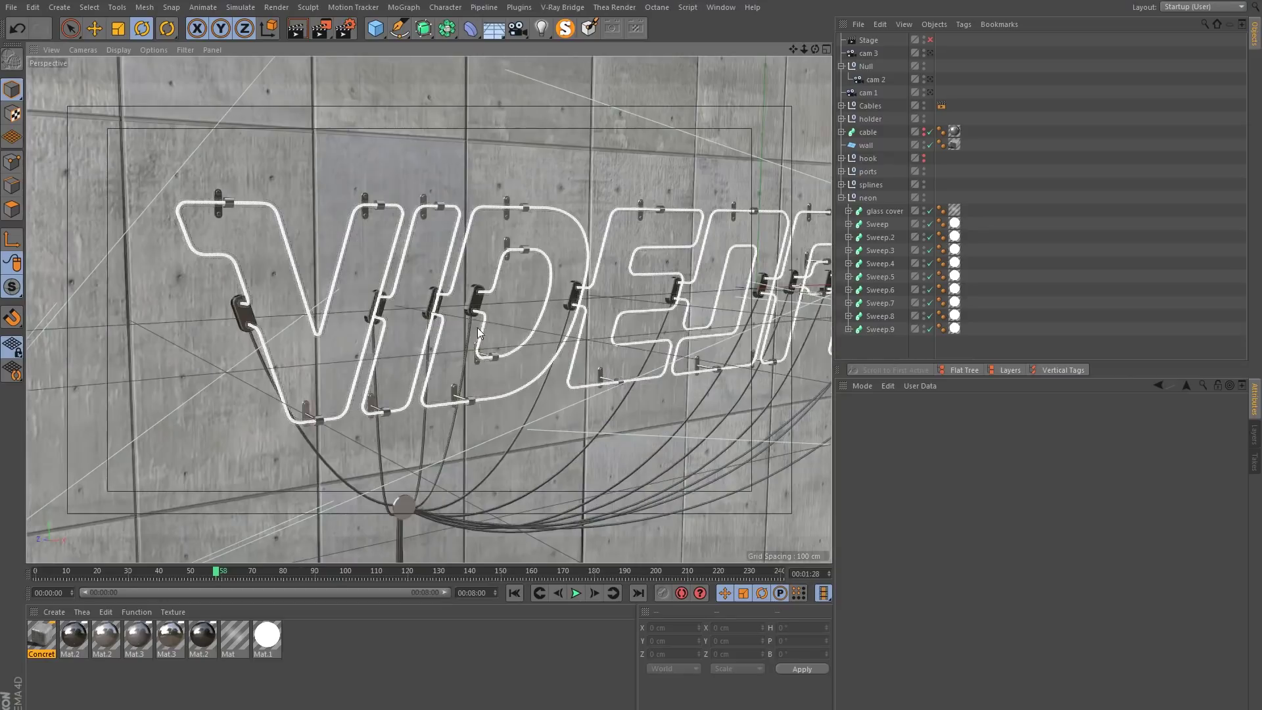
Rename the white neon material Mat.1 as "v".
{"action": "double_click", "coordinate": [267, 635]}
{"action": "type", "text": "v"}
{"action": "left_click", "coordinate": [147, 191]}
{"action": "key", "text": "v"}
{"action": "left_click", "coordinate": [616, 77]}
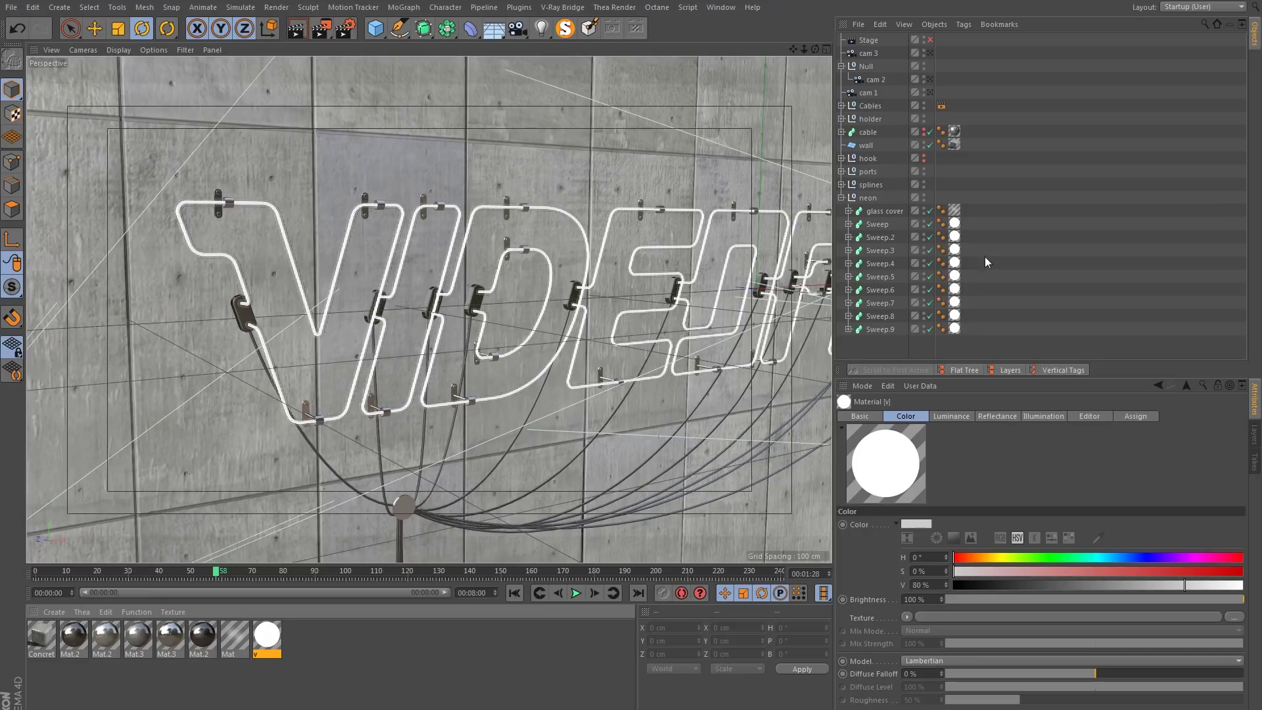
Remove the white neon material from Sweep.2 through Sweep.9, keeping it only on the V-shaped Sweep.
{"action": "left_click", "coordinate": [863, 226]}
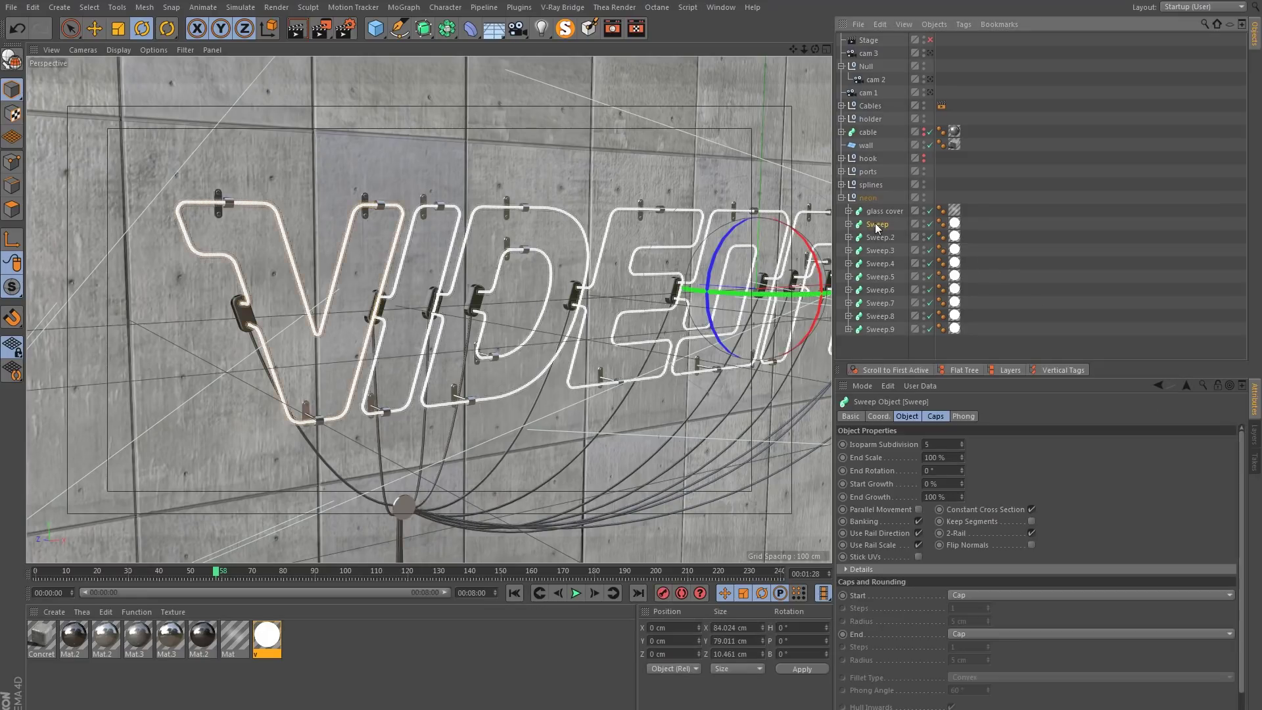
{"action": "left_click_drag", "start_coordinate": [975, 235], "coordinate": [957, 336]}
{"action": "key", "text": "Delete"}
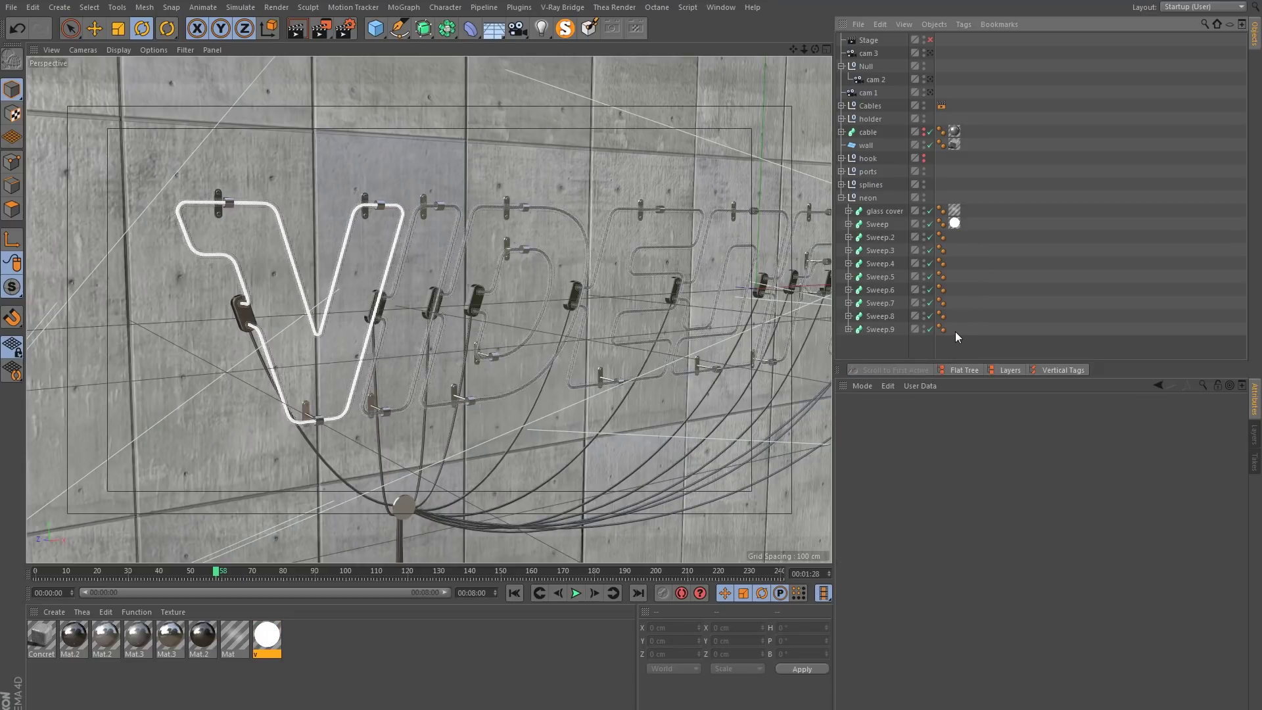
{"action": "scroll", "coordinate": [332, 309], "scroll_direction": "up", "scroll_amount": 5}
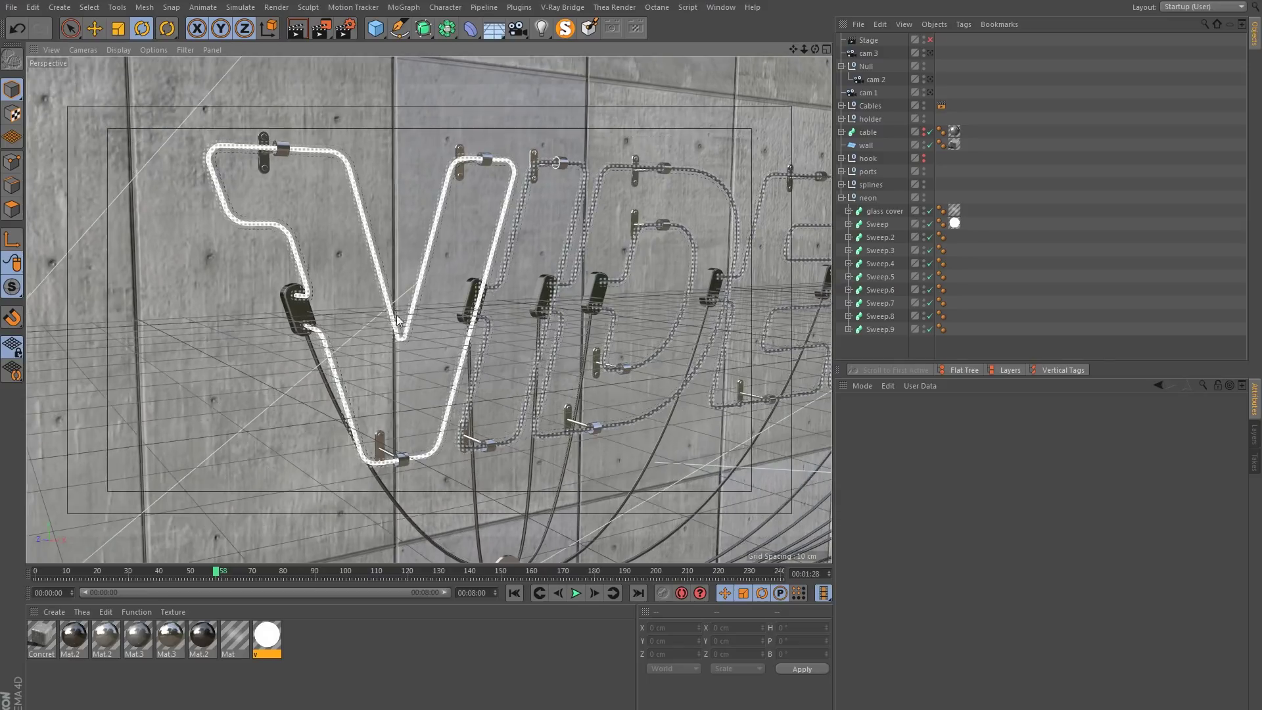
Open the white neon material for editing and show its Luminance channel.
{"action": "left_click", "coordinate": [269, 636]}
{"action": "double_click", "coordinate": [269, 636]}
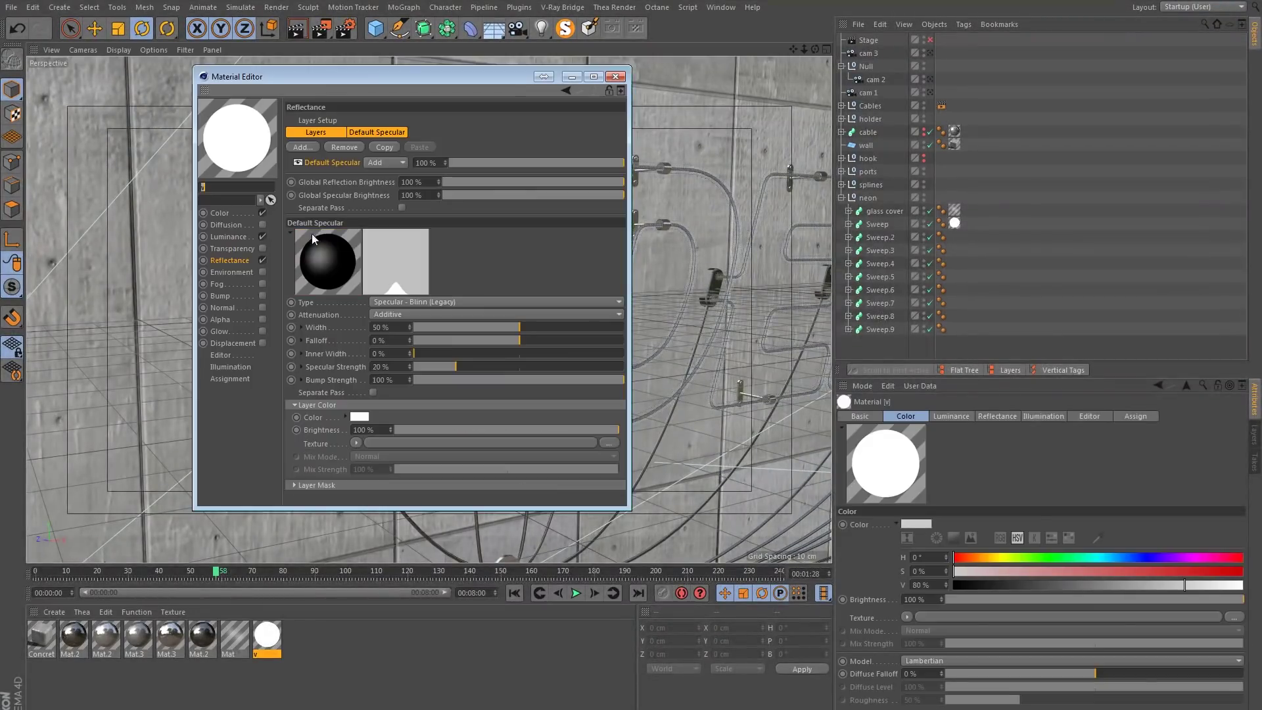
{"action": "left_click", "coordinate": [217, 237]}
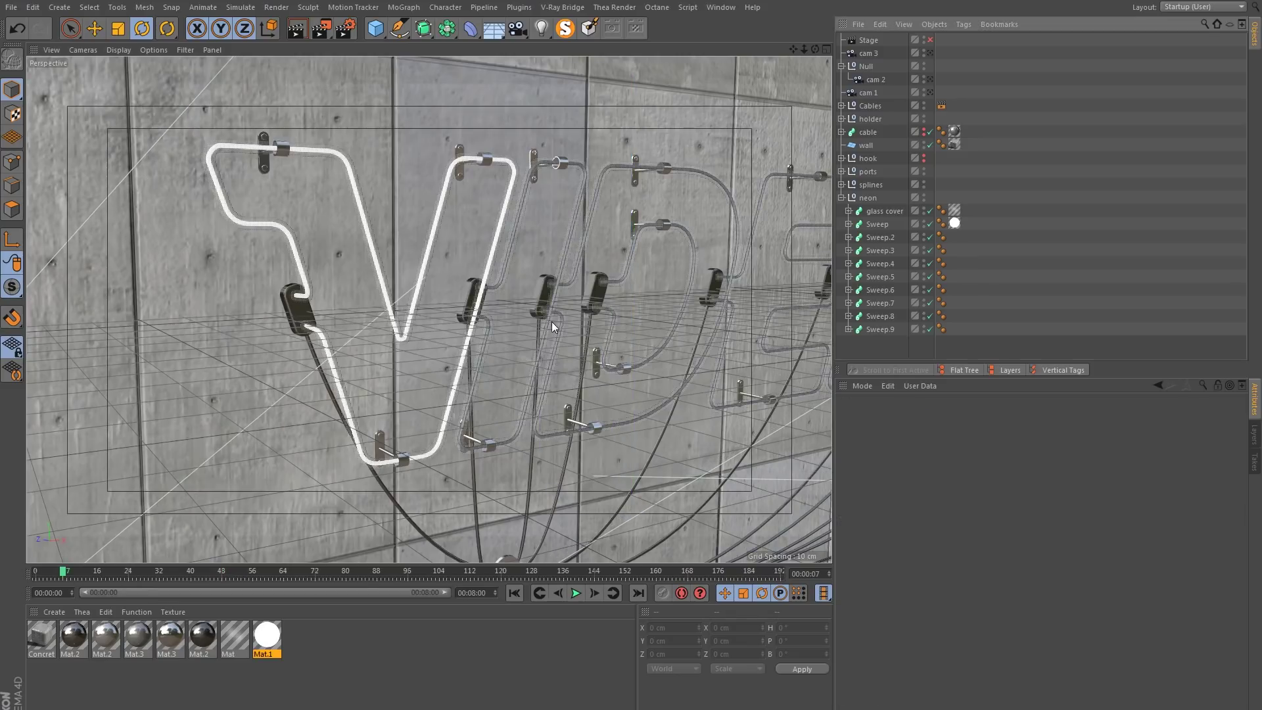
Confirm a project frame rate of 24 FPS in the project settings.
{"action": "key", "text": "ctrl+d"}
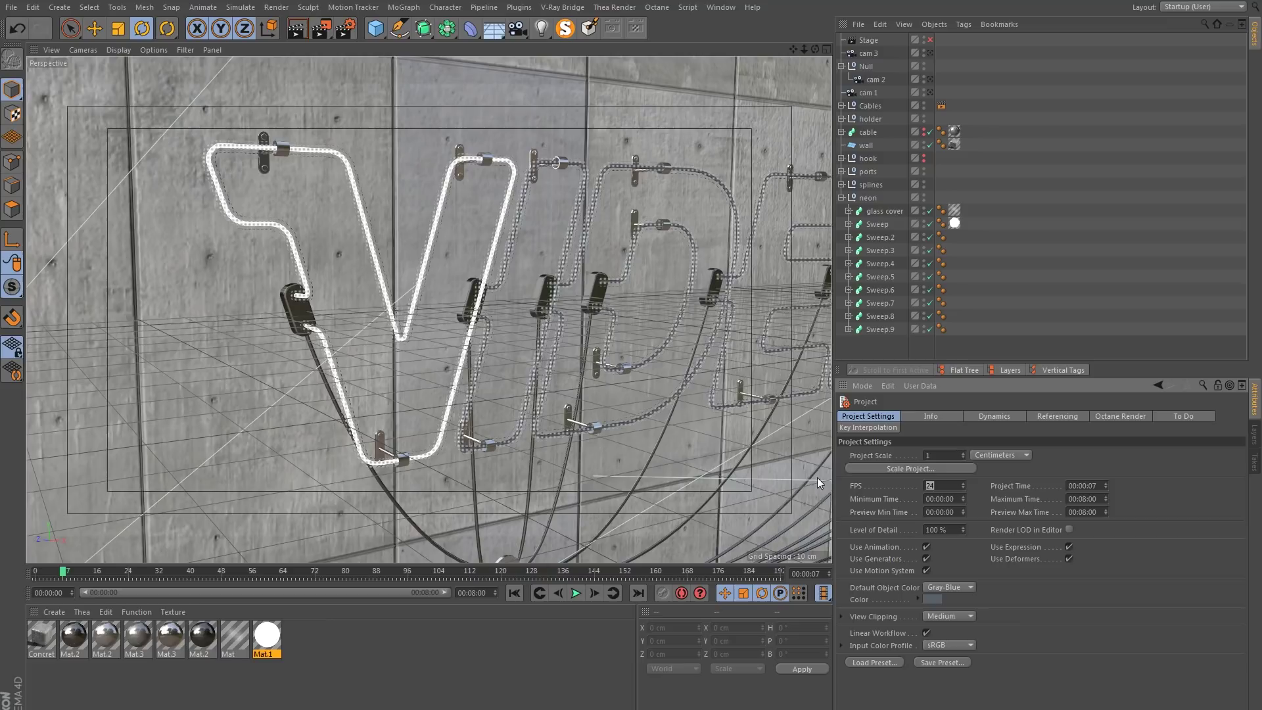
{"action": "key", "text": "Return"}
Keyframe the Mat.1 material's Luminance as disabled at frame 7 and enabled at frame 9.
{"action": "double_click", "coordinate": [270, 635]}
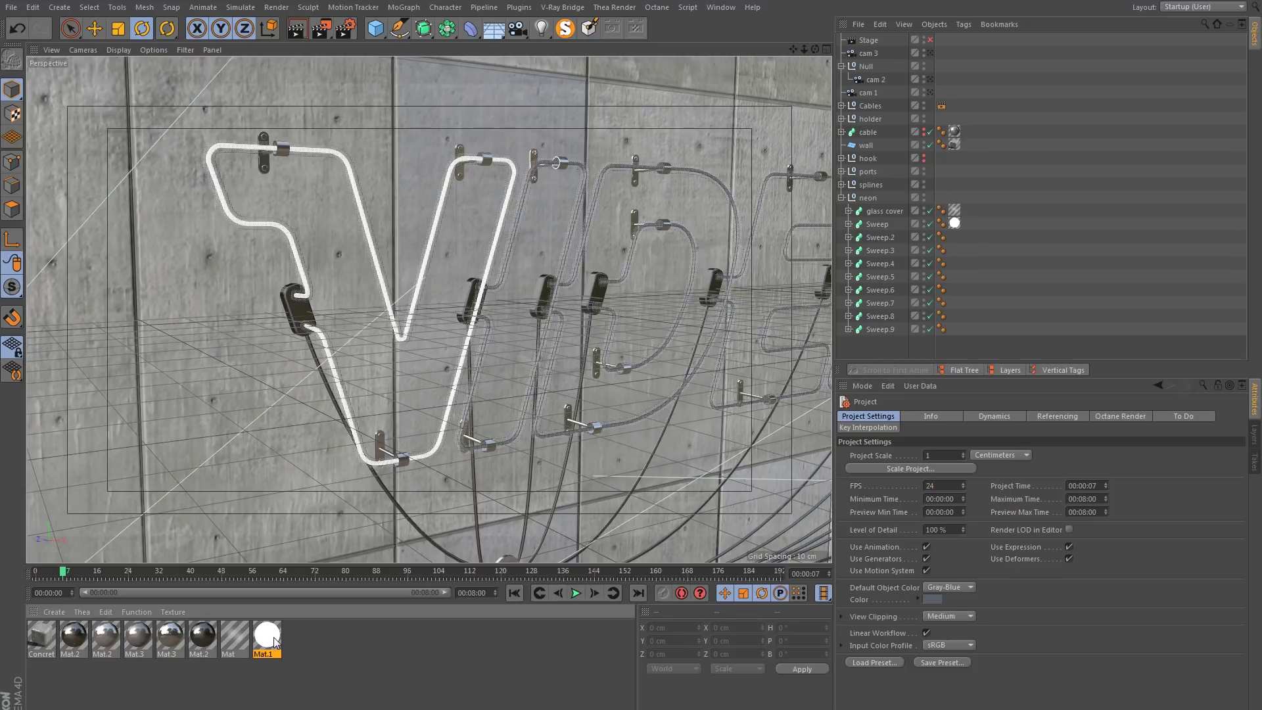
{"action": "left_click_drag", "start_coordinate": [319, 89], "coordinate": [440, 338]}
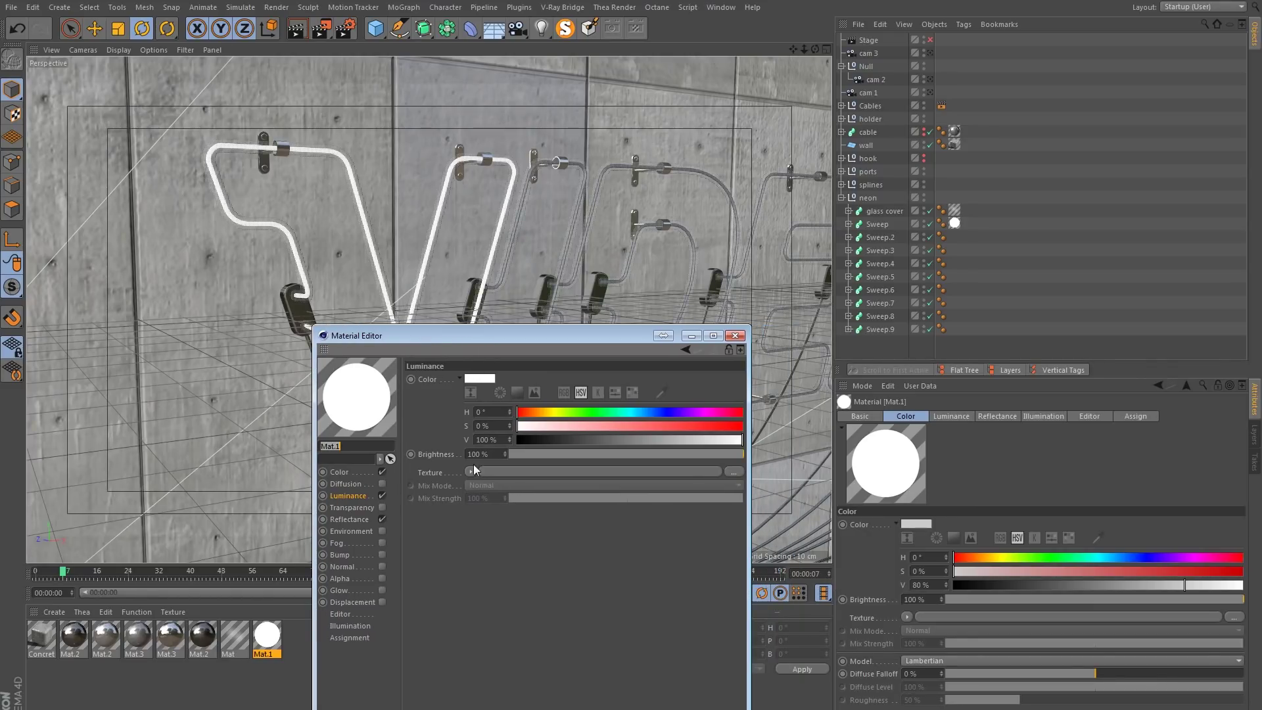
{"action": "left_click", "coordinate": [383, 497]}
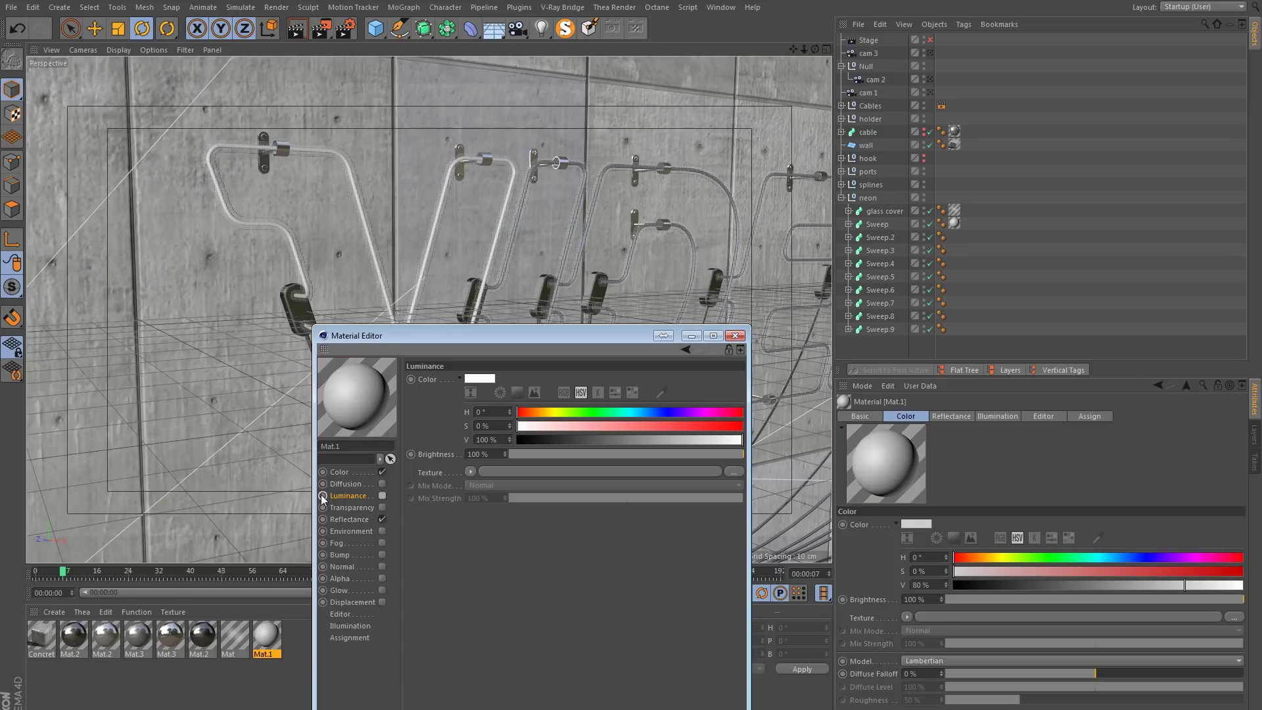
{"action": "left_click", "coordinate": [830, 571]}
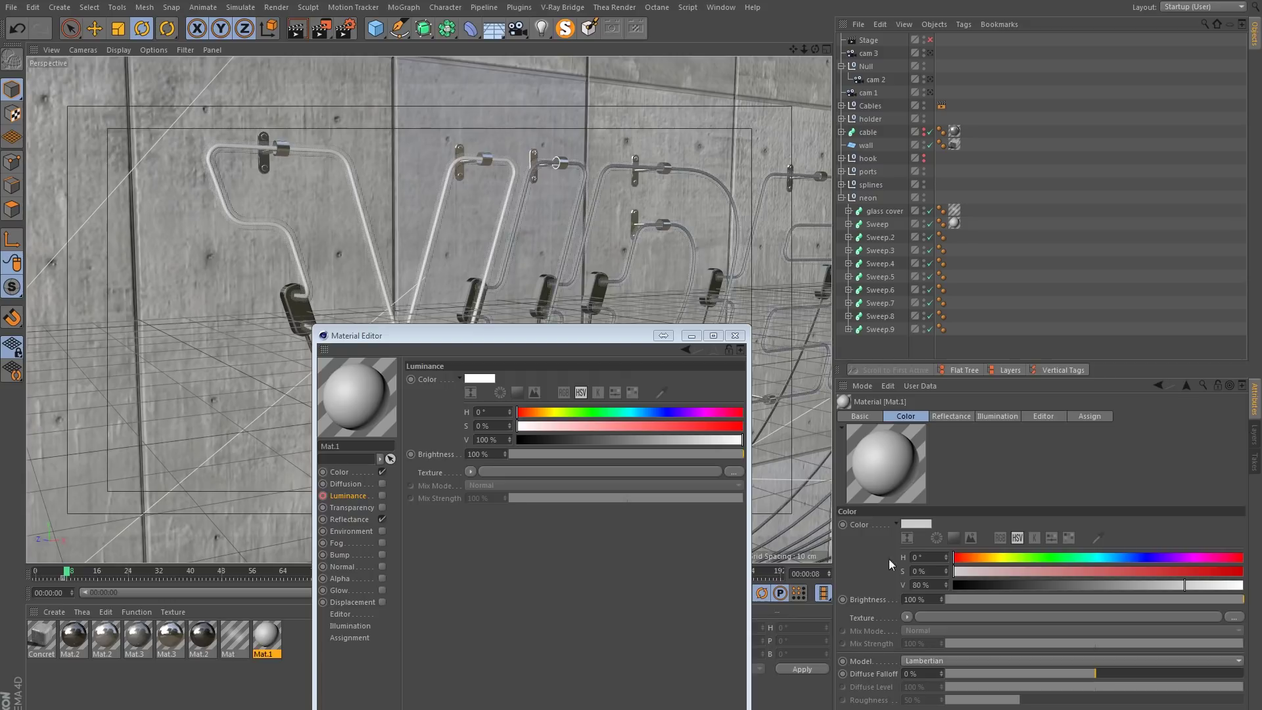
{"action": "left_click", "coordinate": [830, 571]}
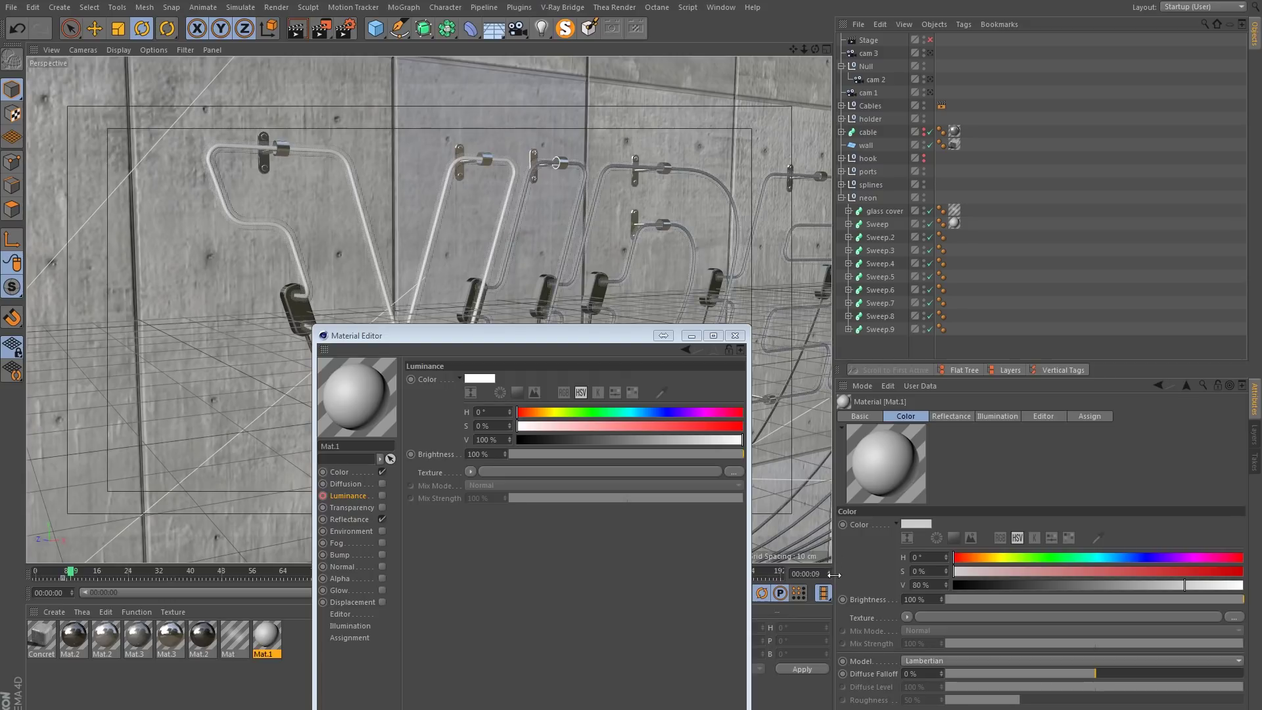
{"action": "left_click", "coordinate": [382, 496]}
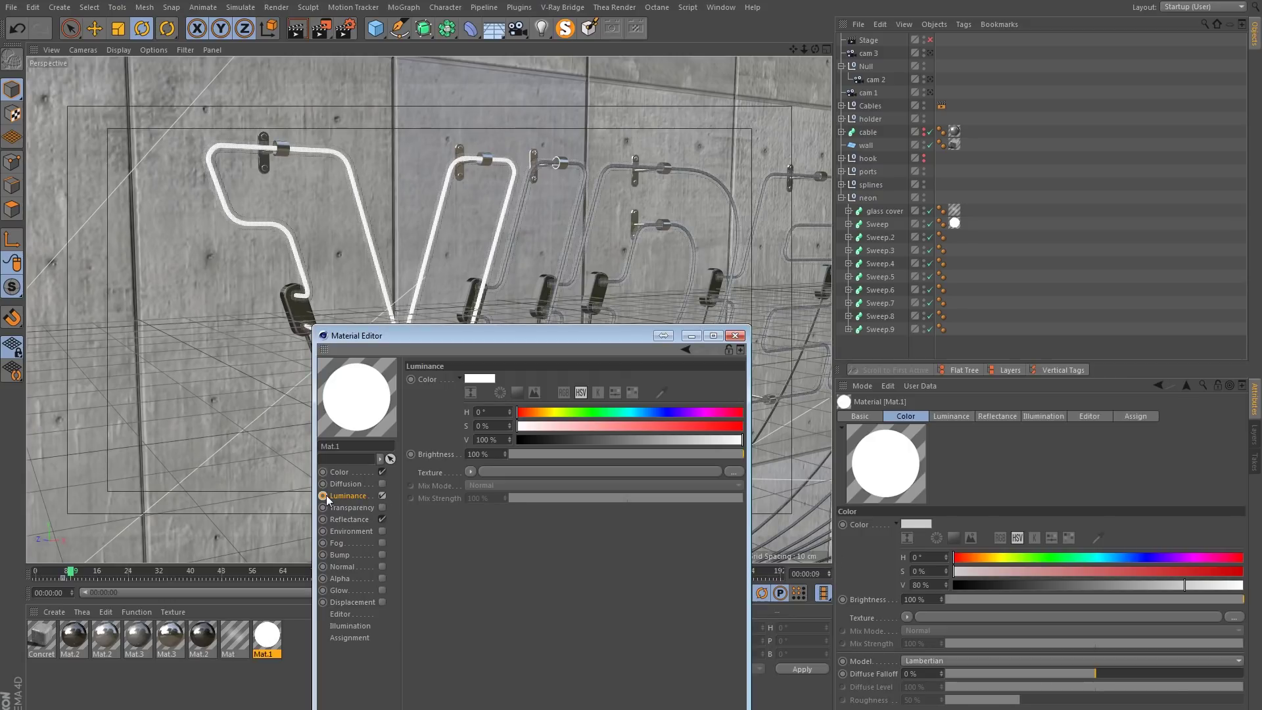
Keyframe the Mat.1 material's Luminance as disabled at frame 11 and enabled again at frame 13.
{"action": "double_click", "coordinate": [830, 571]}
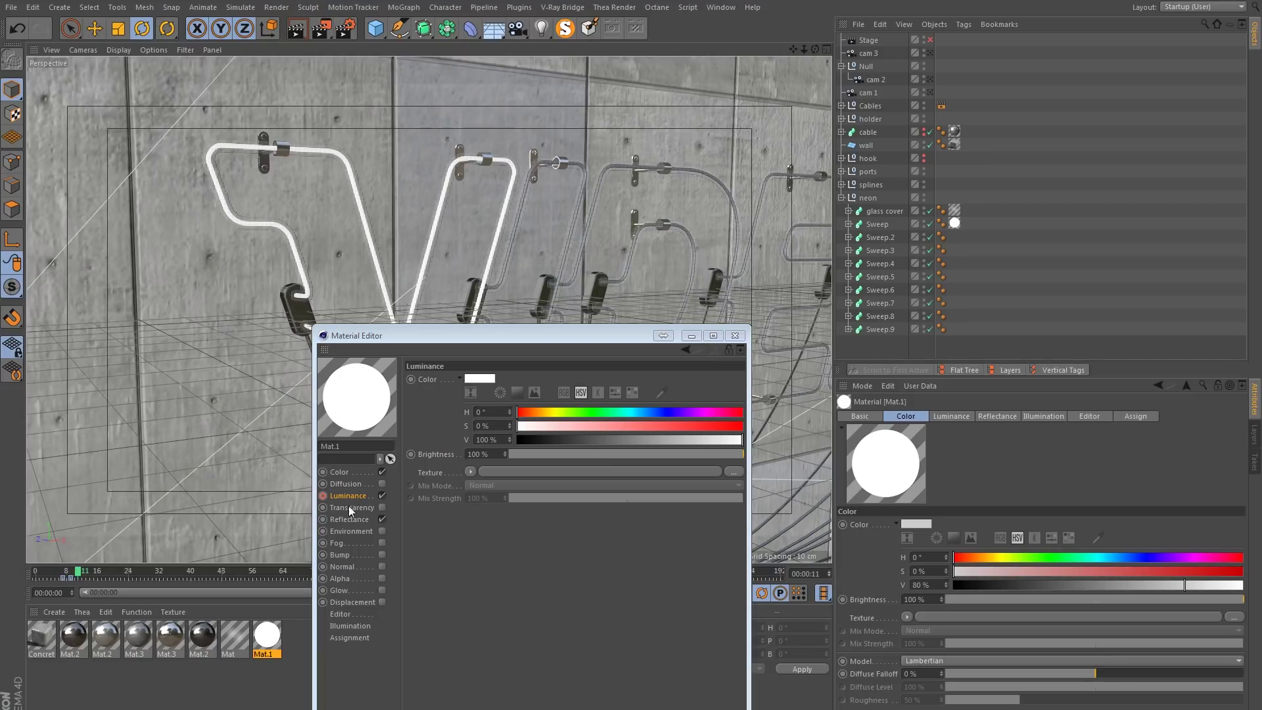
{"action": "left_click", "coordinate": [381, 497]}
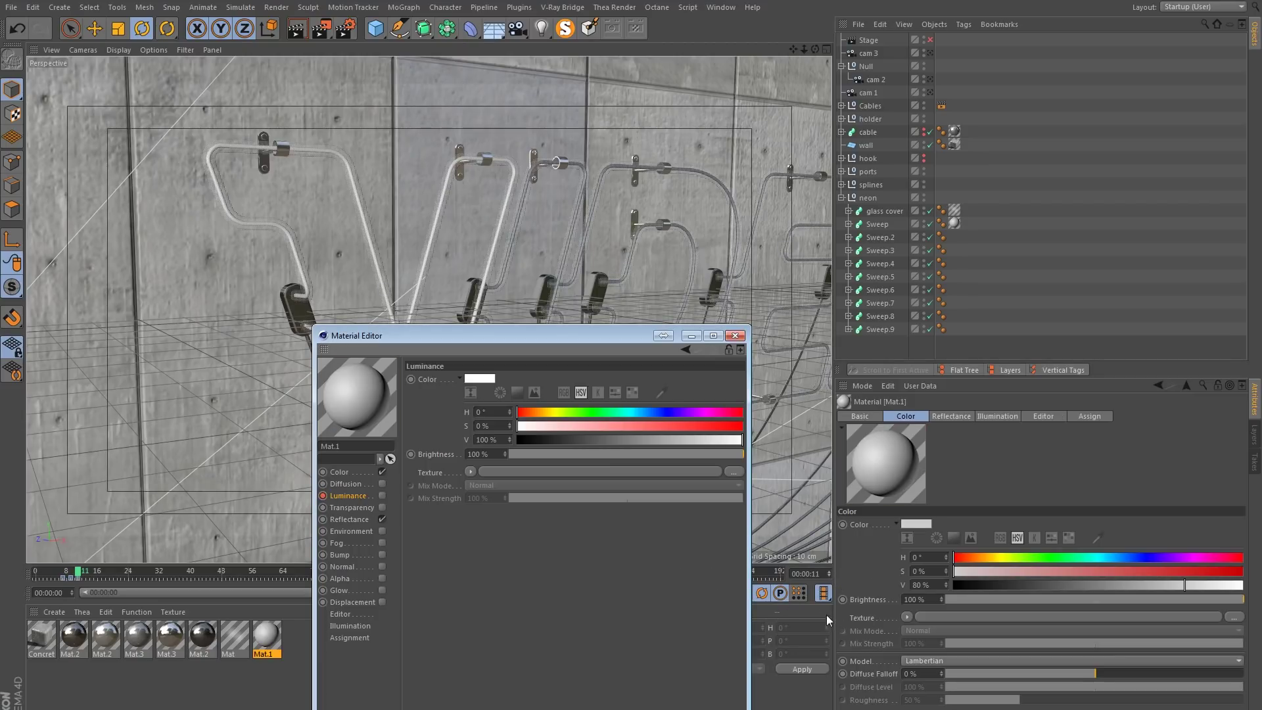
{"action": "double_click", "coordinate": [830, 573]}
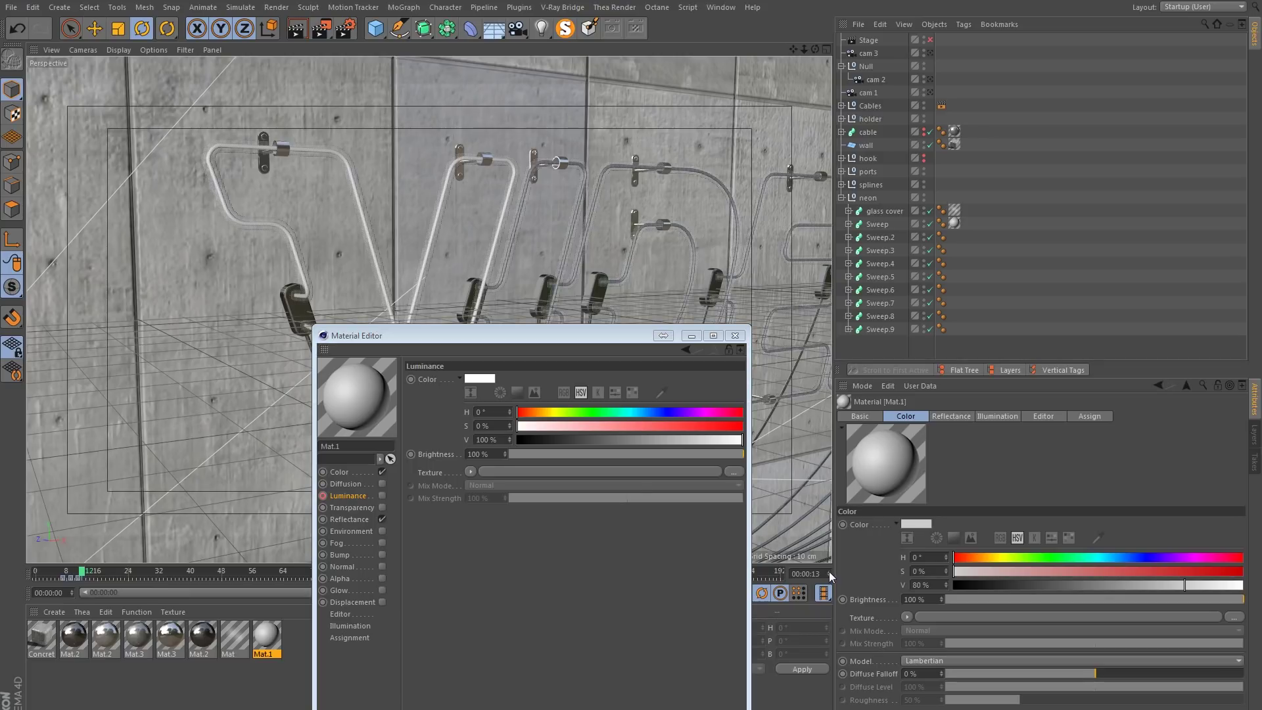
{"action": "left_click", "coordinate": [381, 497]}
Play the animation from the start to check the V's flicker, and close the material's editor.
{"action": "left_click_drag", "start_coordinate": [383, 340], "coordinate": [393, 671]}
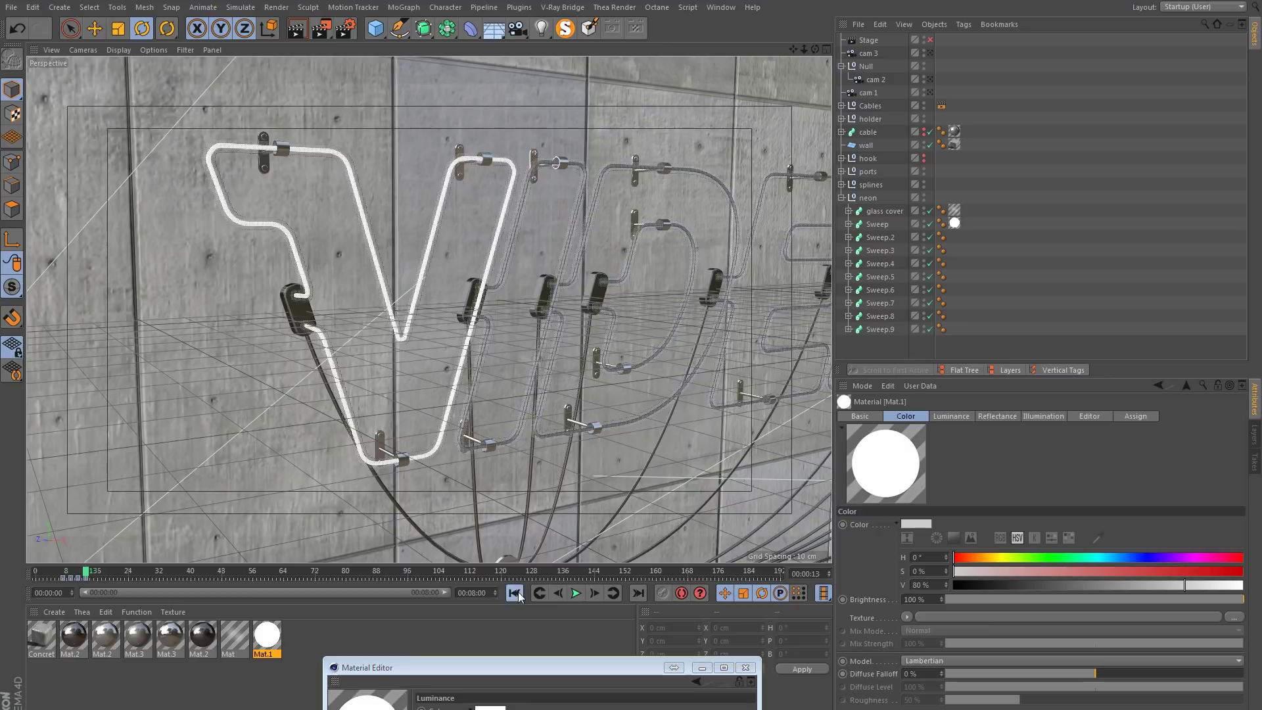
{"action": "left_click", "coordinate": [514, 594]}
{"action": "left_click", "coordinate": [574, 594]}
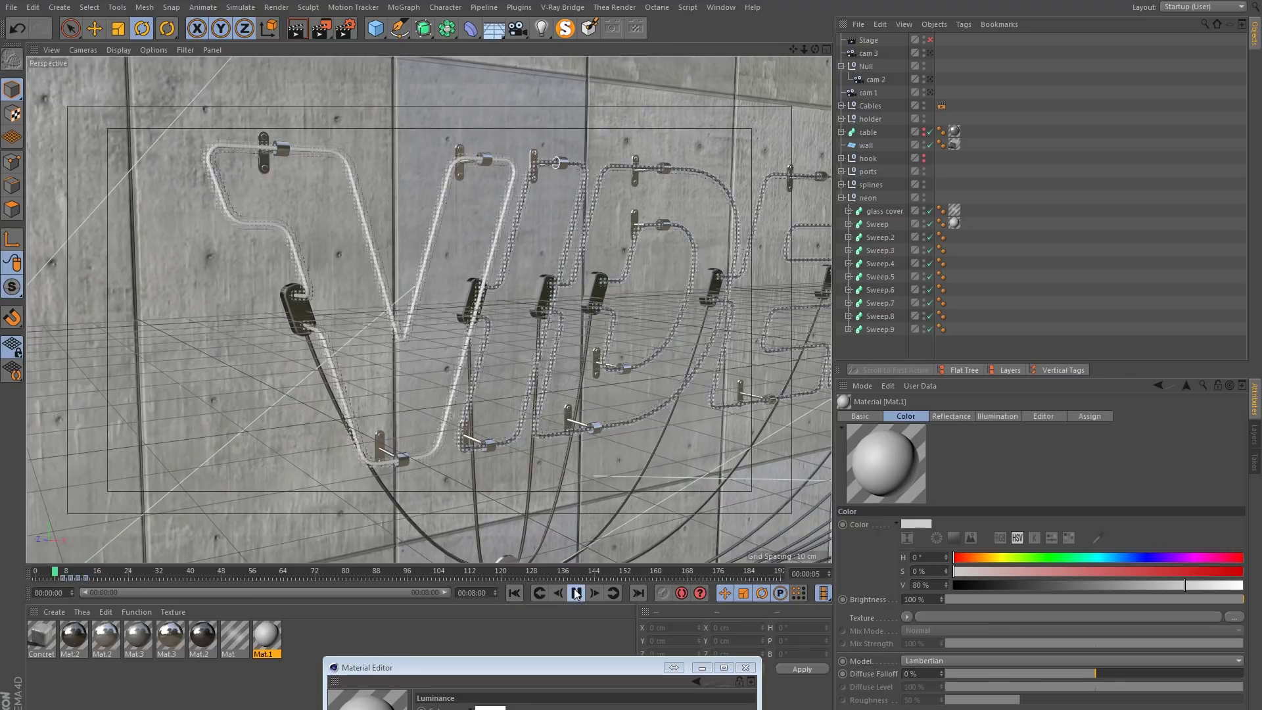
{"action": "left_click", "coordinate": [515, 594]}
{"action": "left_click_drag", "start_coordinate": [457, 672], "coordinate": [449, 444]}
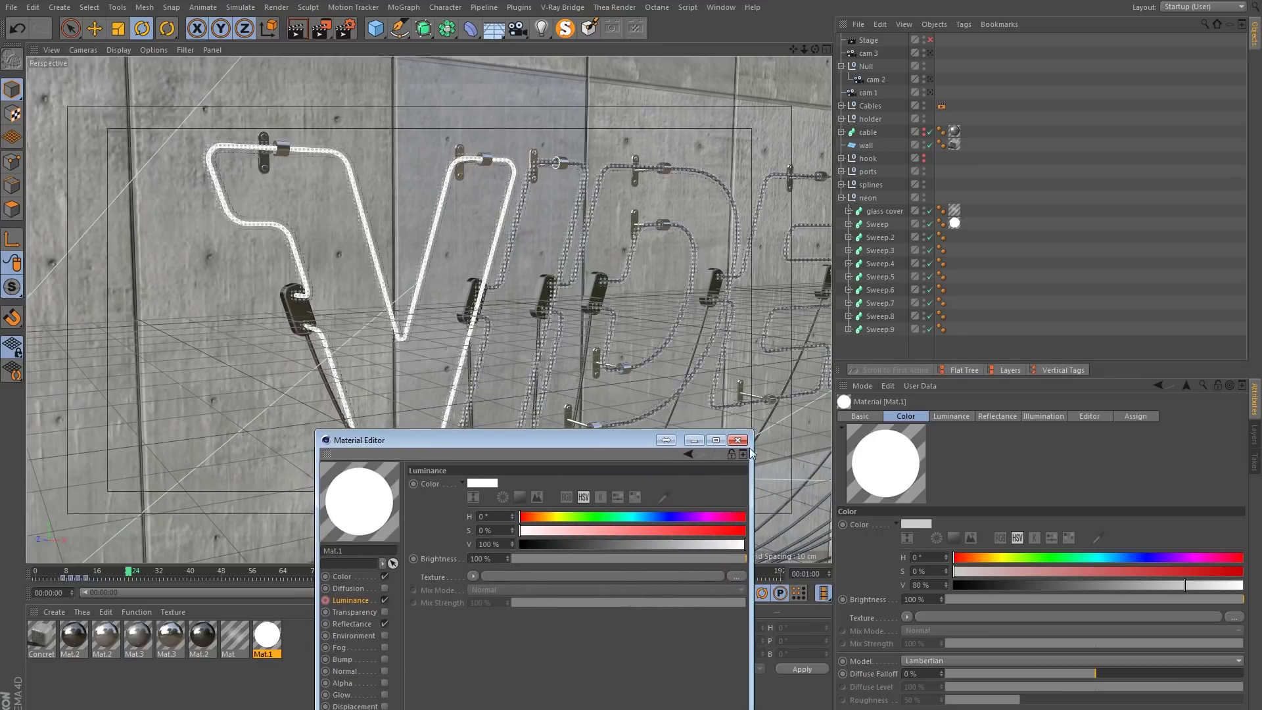
{"action": "left_click", "coordinate": [737, 440]}
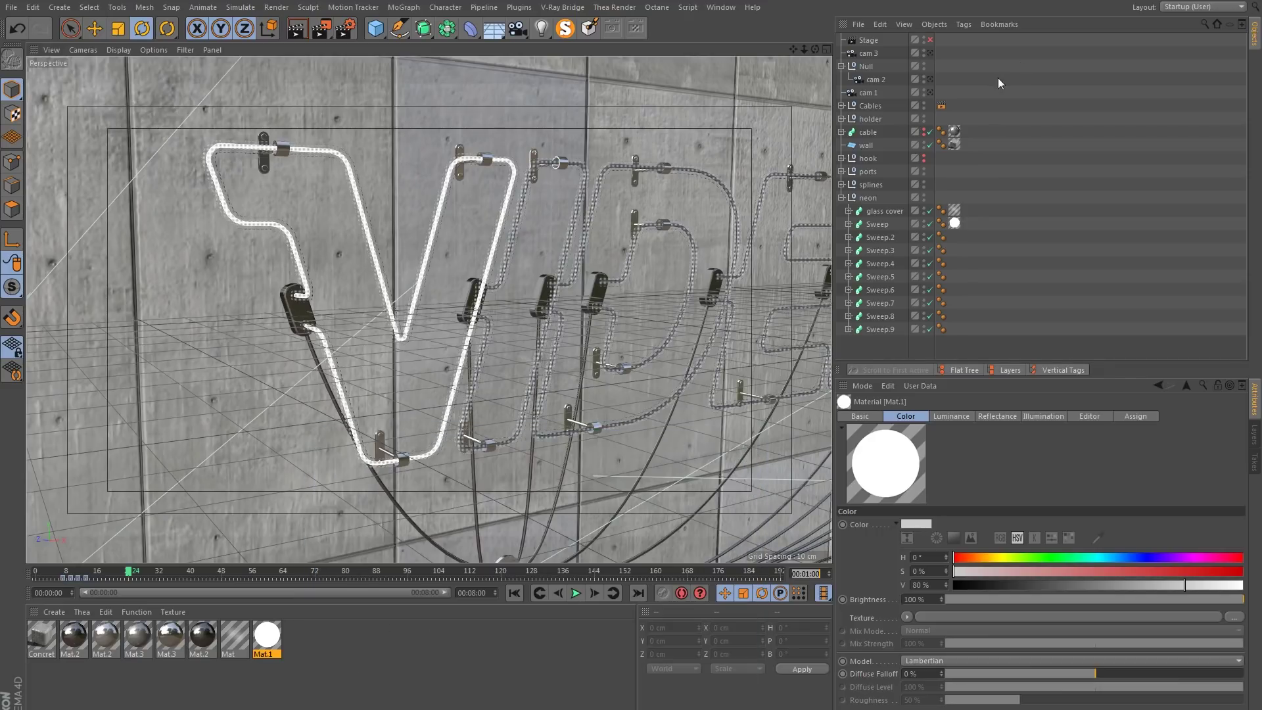
Re-enable the Stage object, play the camera cuts from the start, and go to frame 28 in the second shot.
{"action": "left_click", "coordinate": [930, 40]}
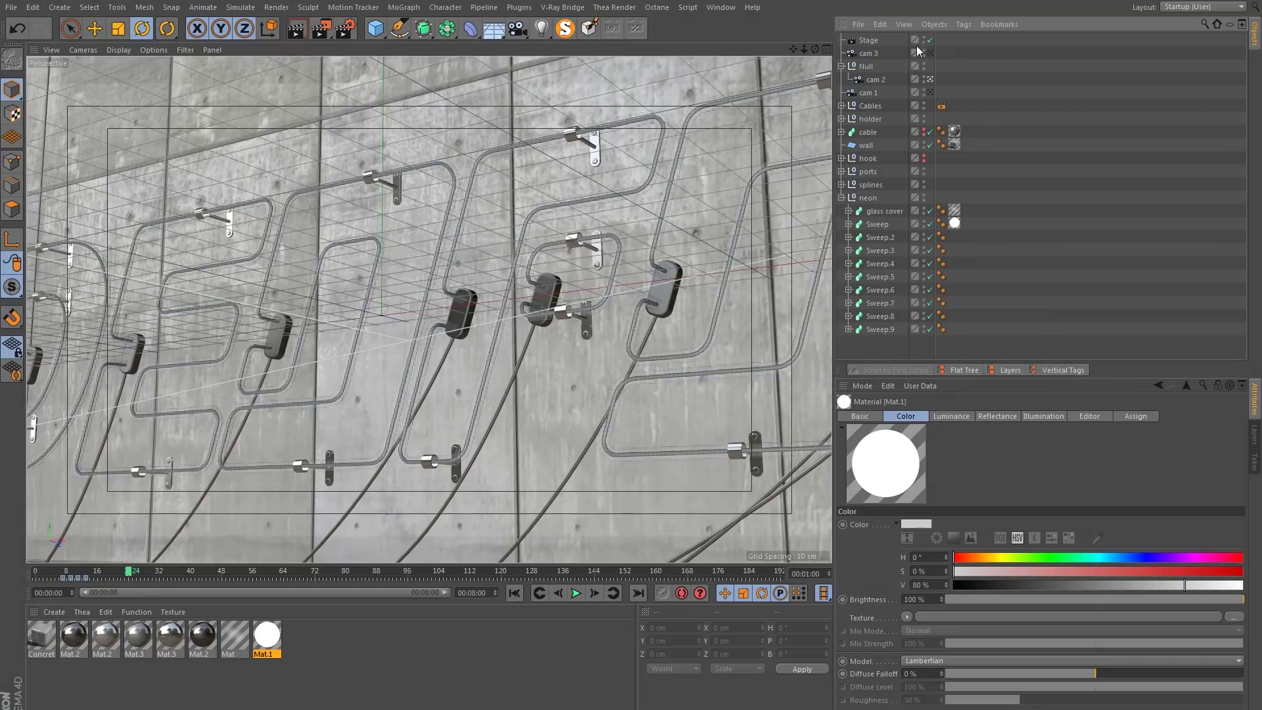
{"action": "left_click", "coordinate": [514, 592]}
{"action": "left_click", "coordinate": [576, 593]}
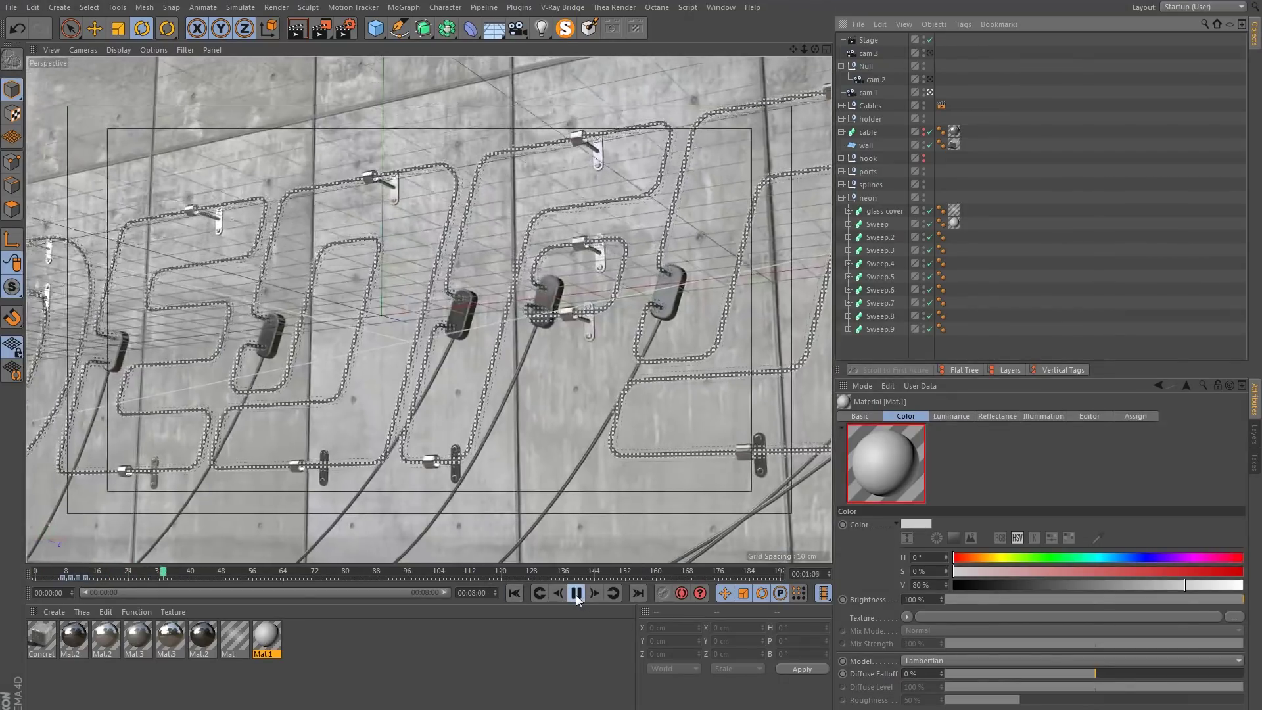
{"action": "left_click", "coordinate": [576, 593]}
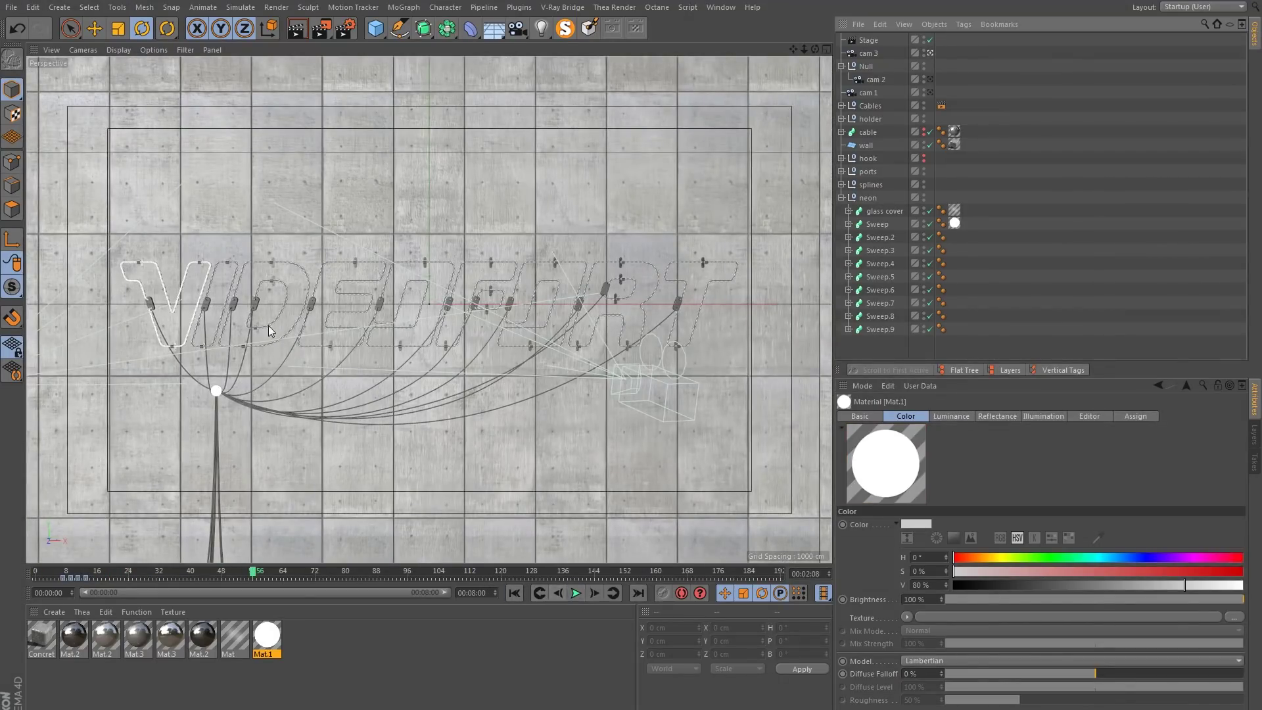
{"action": "left_click_drag", "start_coordinate": [309, 564], "coordinate": [146, 579]}
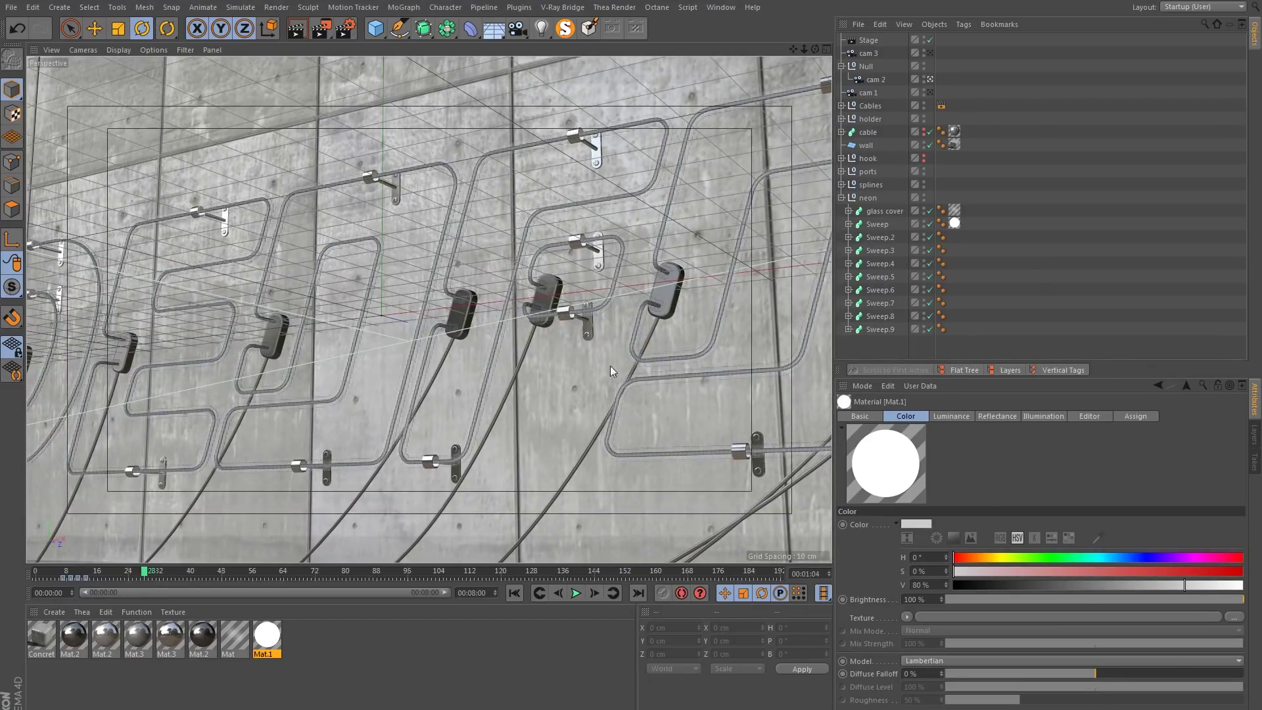
Rename the flickering neon material Mat.1 as "V".
{"action": "double_click", "coordinate": [267, 635]}
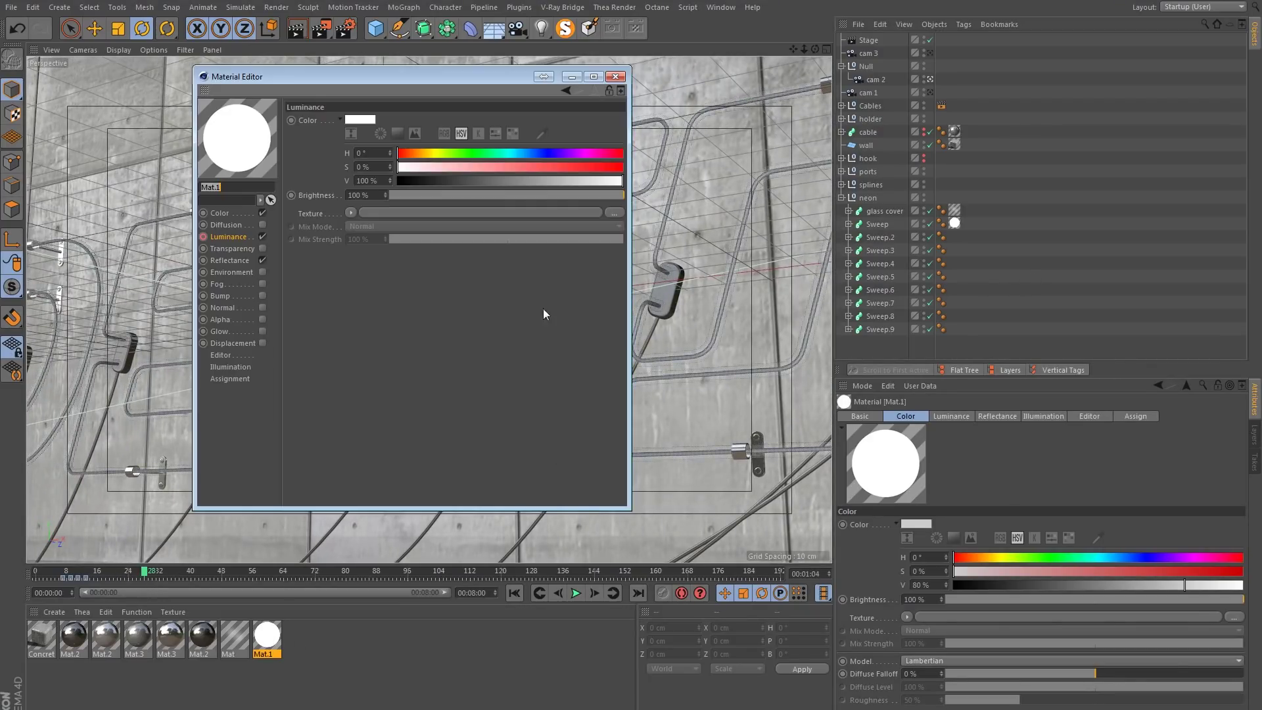
{"action": "type", "text": "V"}
{"action": "key", "text": "Return"}
{"action": "left_click", "coordinate": [622, 76]}
Duplicate the V material and name the copy "O".
{"action": "left_click_drag", "start_coordinate": [275, 643], "coordinate": [335, 648], "text": "ctrl"}
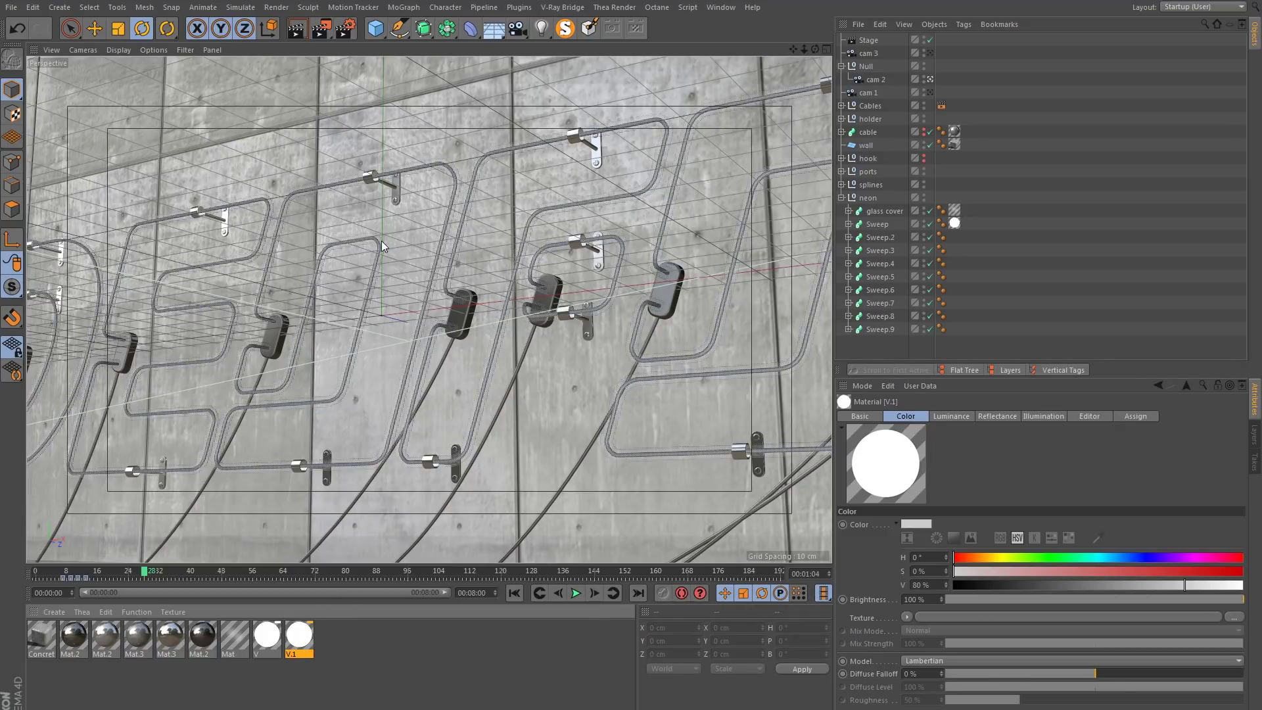
{"action": "double_click", "coordinate": [299, 635]}
{"action": "type", "text": "O"}
{"action": "left_click", "coordinate": [615, 76]}
Look inside Sweep.2 to identify its letter, and rename the first three letter sweeps as V, I and D.
{"action": "left_click_drag", "start_coordinate": [300, 635], "coordinate": [881, 241]}
{"action": "left_click", "coordinate": [849, 238]}
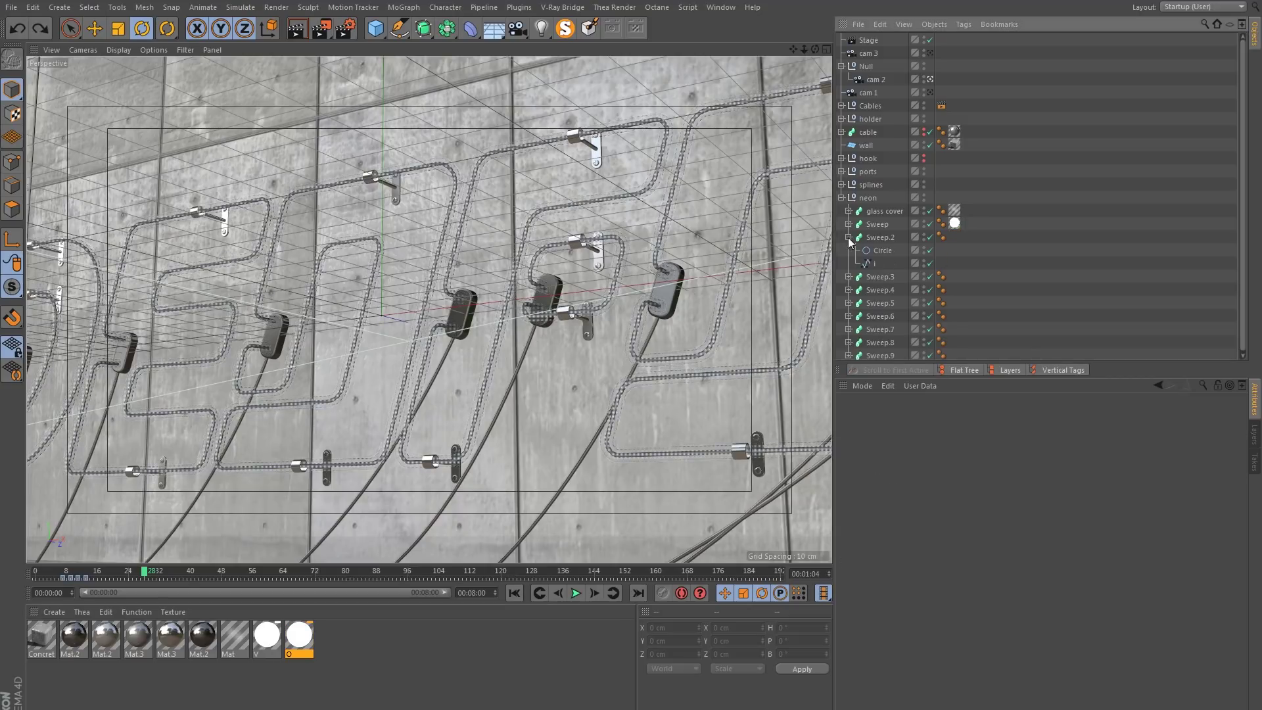
{"action": "left_click", "coordinate": [848, 237]}
{"action": "left_click", "coordinate": [880, 226]}
{"action": "double_click", "coordinate": [879, 225]}
{"action": "type", "text": "V"}
{"action": "key", "text": "Return"}
{"action": "double_click", "coordinate": [884, 237]}
{"action": "type", "text": "I"}
{"action": "key", "text": "Return"}
{"action": "double_click", "coordinate": [880, 250]}
{"action": "type", "text": "D"}
{"action": "key", "text": "Return"}
Rename the remaining letter sweeps, Sweep.4 through Sweep.9, as E, O, F, O, R and T.
{"action": "left_click", "coordinate": [875, 264]}
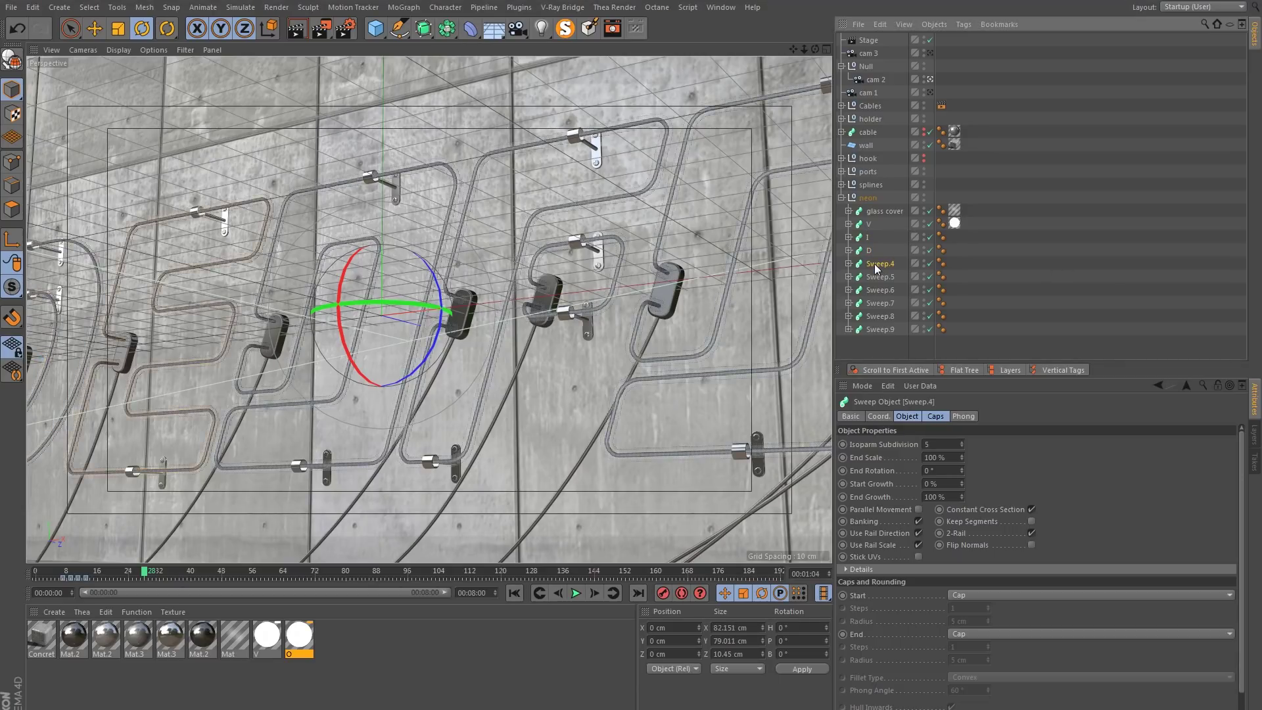
{"action": "double_click", "coordinate": [876, 265]}
{"action": "type", "text": "E"}
{"action": "double_click", "coordinate": [880, 277]}
{"action": "type", "text": "O"}
{"action": "key", "text": "Down"}
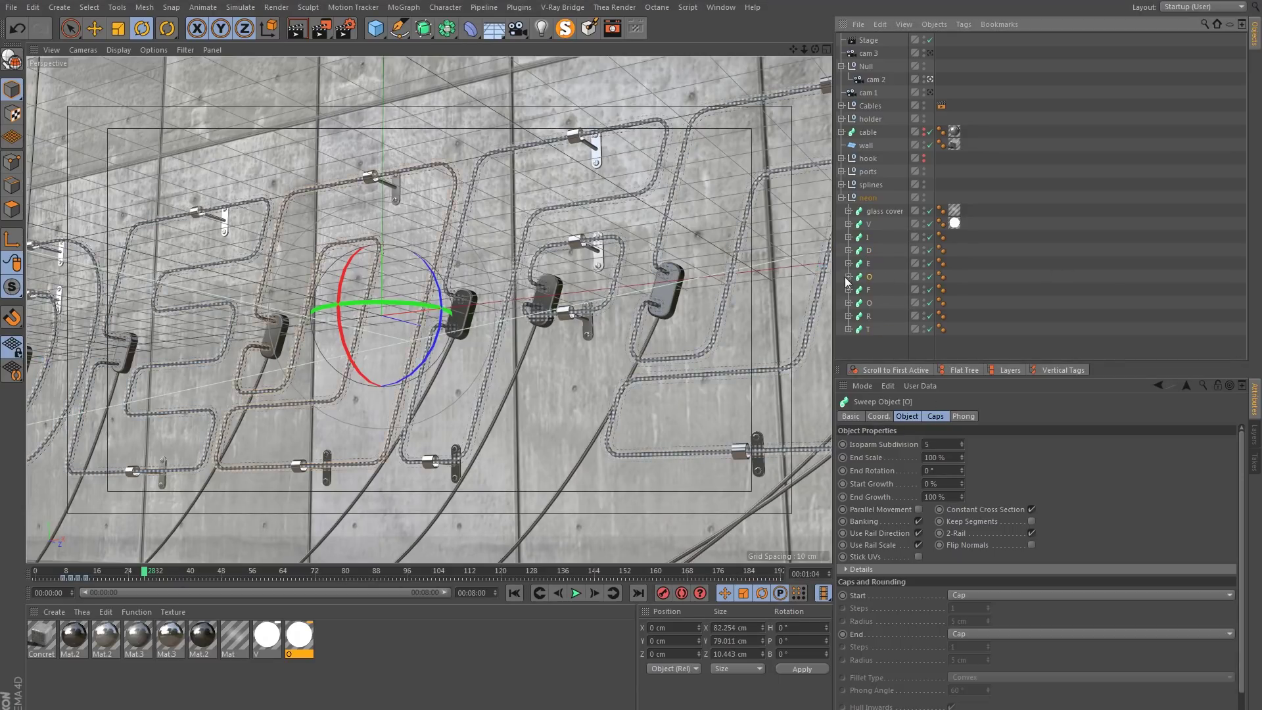
Apply the O material to the first O sweep and move the playhead to frame 29.
{"action": "left_click_drag", "start_coordinate": [299, 635], "coordinate": [859, 282]}
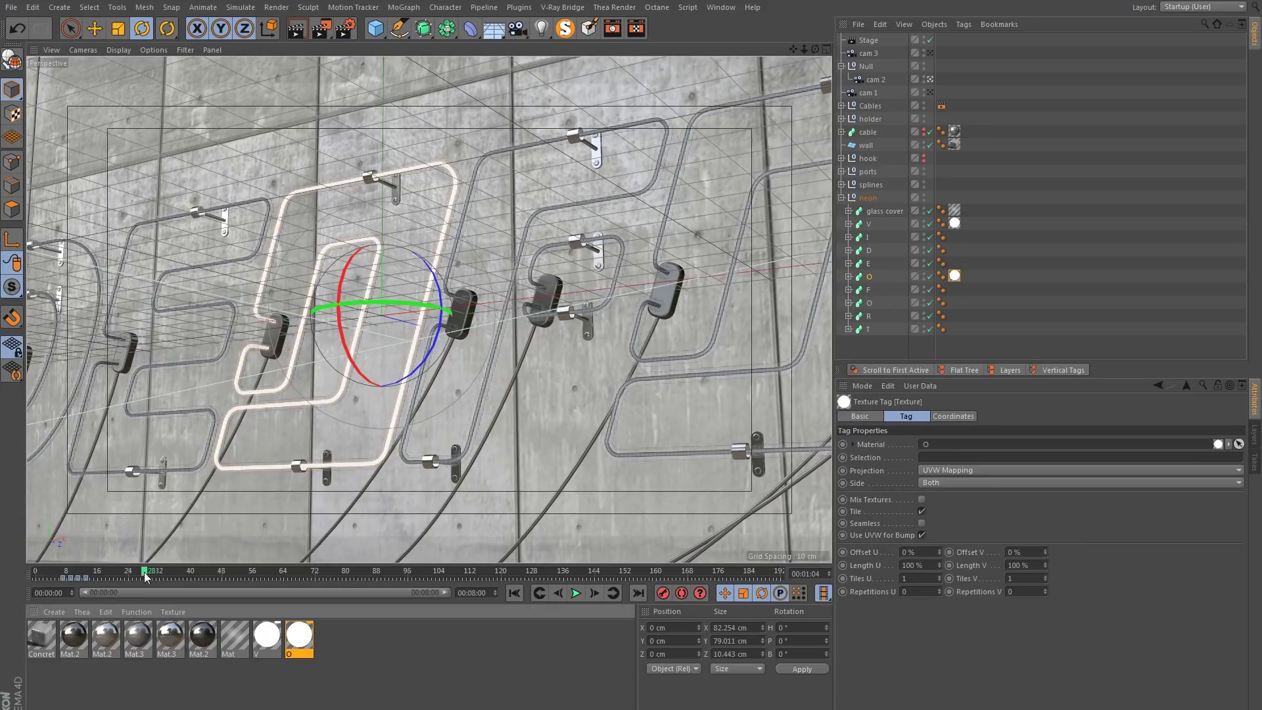
{"action": "mouse_move", "coordinate": [146, 573]}
{"action": "left_mouse_down"}
{"action": "mouse_move", "coordinate": [66, 573]}
{"action": "mouse_move", "coordinate": [149, 574]}
{"action": "left_mouse_up"}
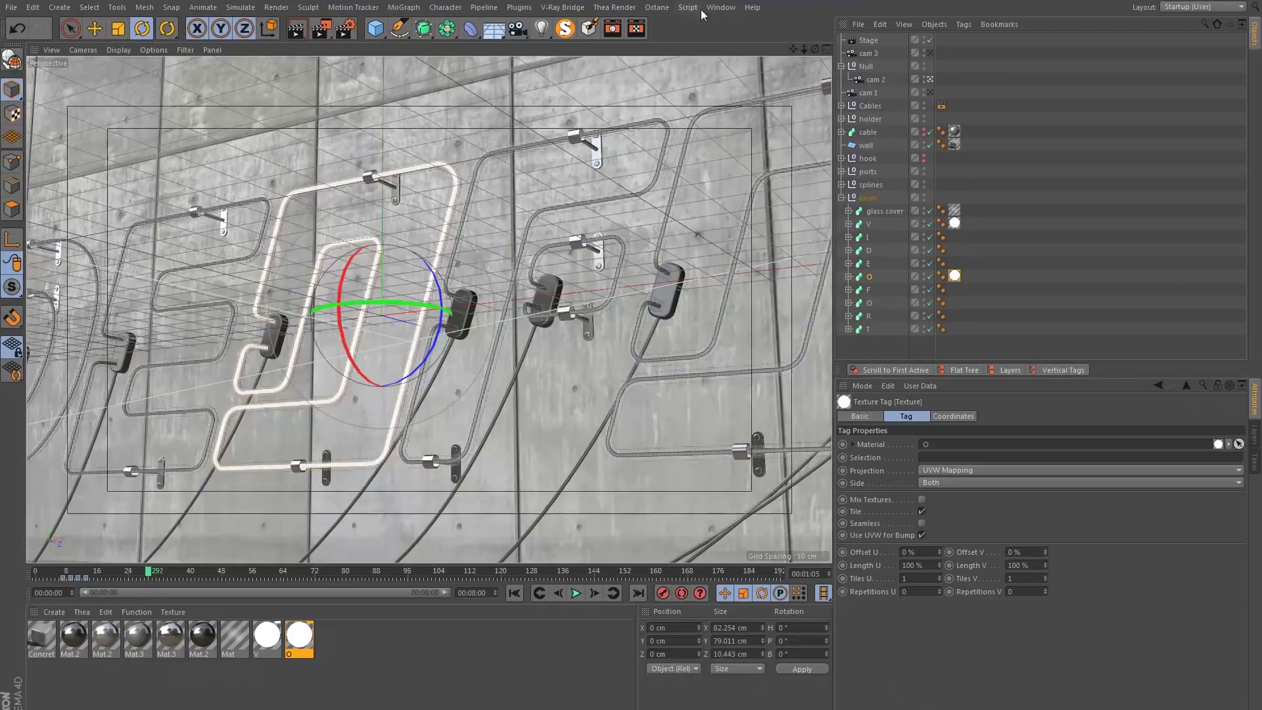
In the Timeline's dope sheet, shift the O material's Enable Luminance keyframes to run from 00:01:01 to 00:01:07.
{"action": "left_click", "coordinate": [718, 8]}
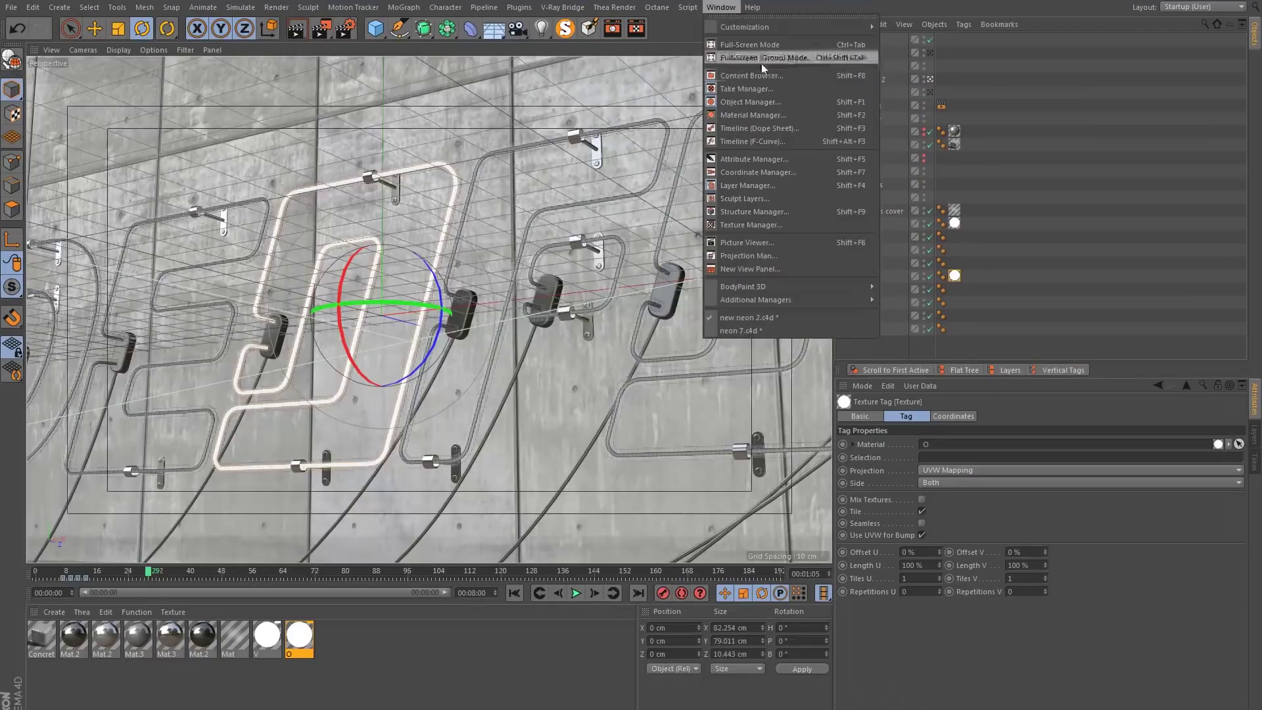
{"action": "left_click", "coordinate": [751, 129]}
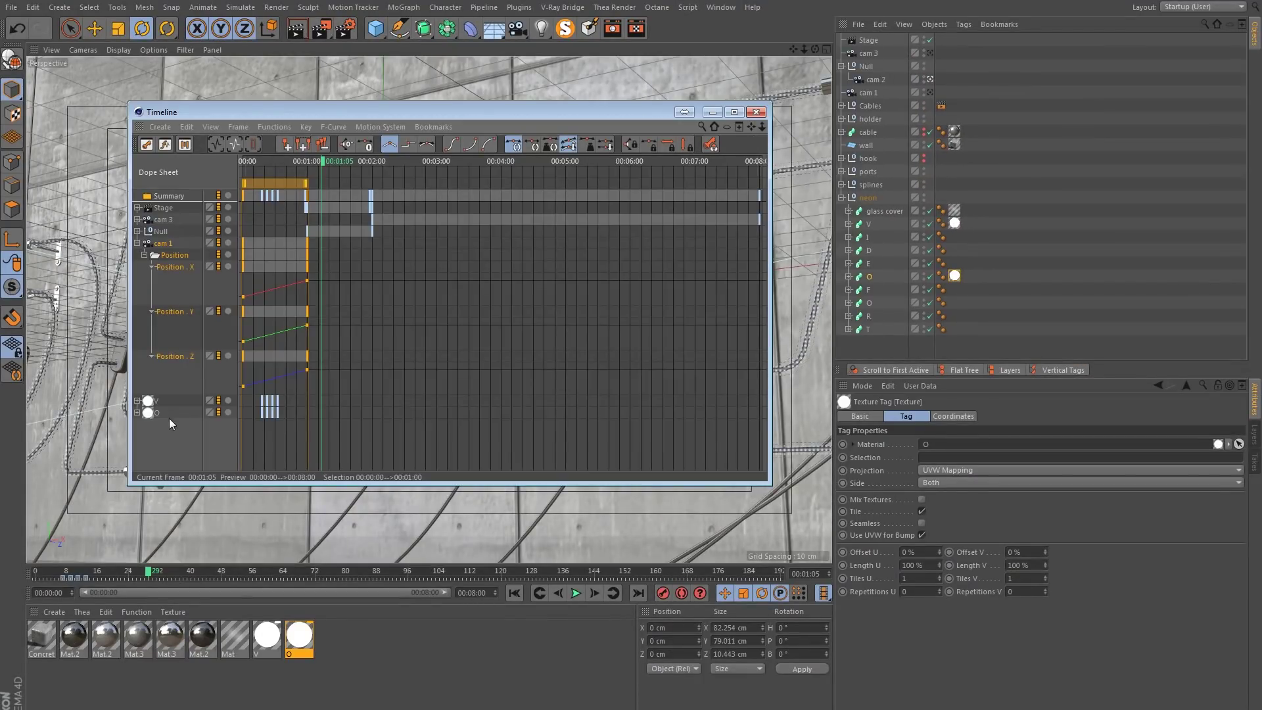
{"action": "left_click", "coordinate": [137, 412]}
{"action": "mouse_move", "coordinate": [368, 112]}
{"action": "left_mouse_down"}
{"action": "mouse_move", "coordinate": [618, 161]}
{"action": "mouse_move", "coordinate": [878, 248]}
{"action": "left_mouse_up"}
{"action": "left_click", "coordinate": [170, 574]}
{"action": "mouse_move", "coordinate": [170, 574]}
{"action": "left_mouse_down"}
{"action": "mouse_move", "coordinate": [115, 571]}
{"action": "mouse_move", "coordinate": [135, 578]}
{"action": "left_mouse_up"}
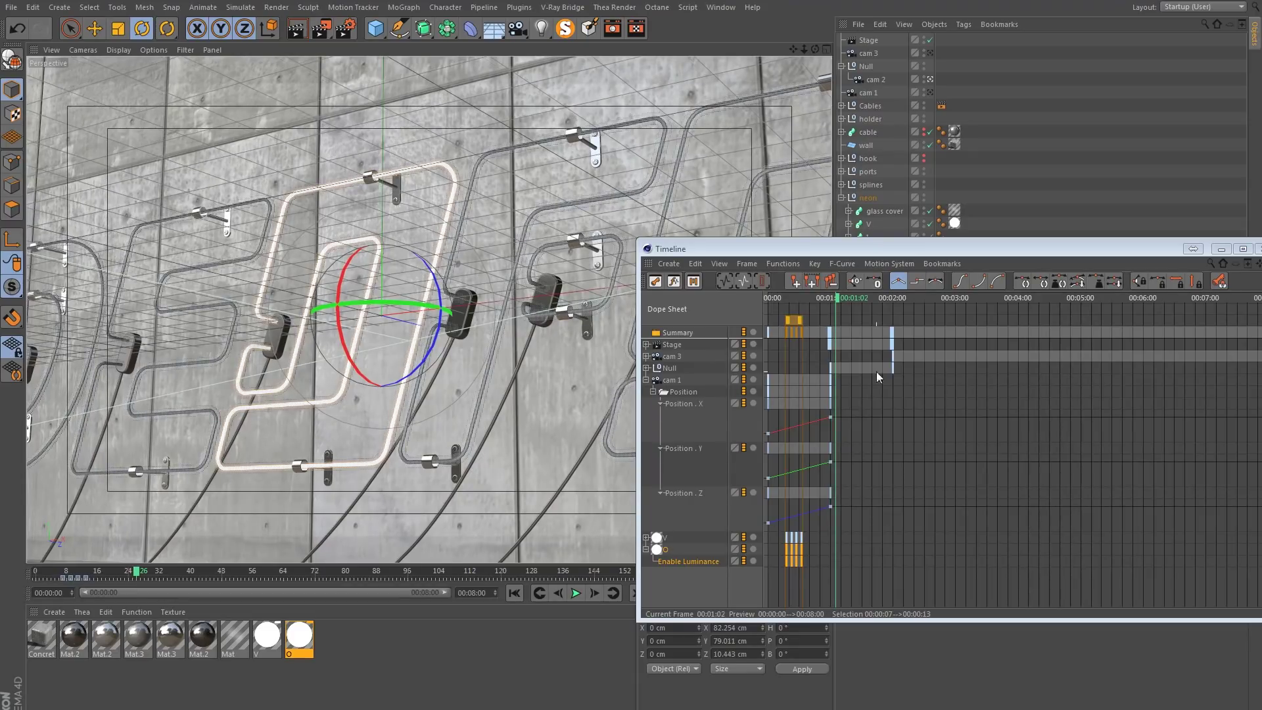
{"action": "left_click_drag", "start_coordinate": [793, 321], "coordinate": [839, 323]}
Scrub through the second shot to check the O's flicker timing, and close the Timeline.
{"action": "left_click", "coordinate": [102, 572]}
{"action": "mouse_move", "coordinate": [100, 571]}
{"action": "left_mouse_down"}
{"action": "mouse_move", "coordinate": [159, 577]}
{"action": "mouse_move", "coordinate": [149, 576]}
{"action": "left_mouse_up"}
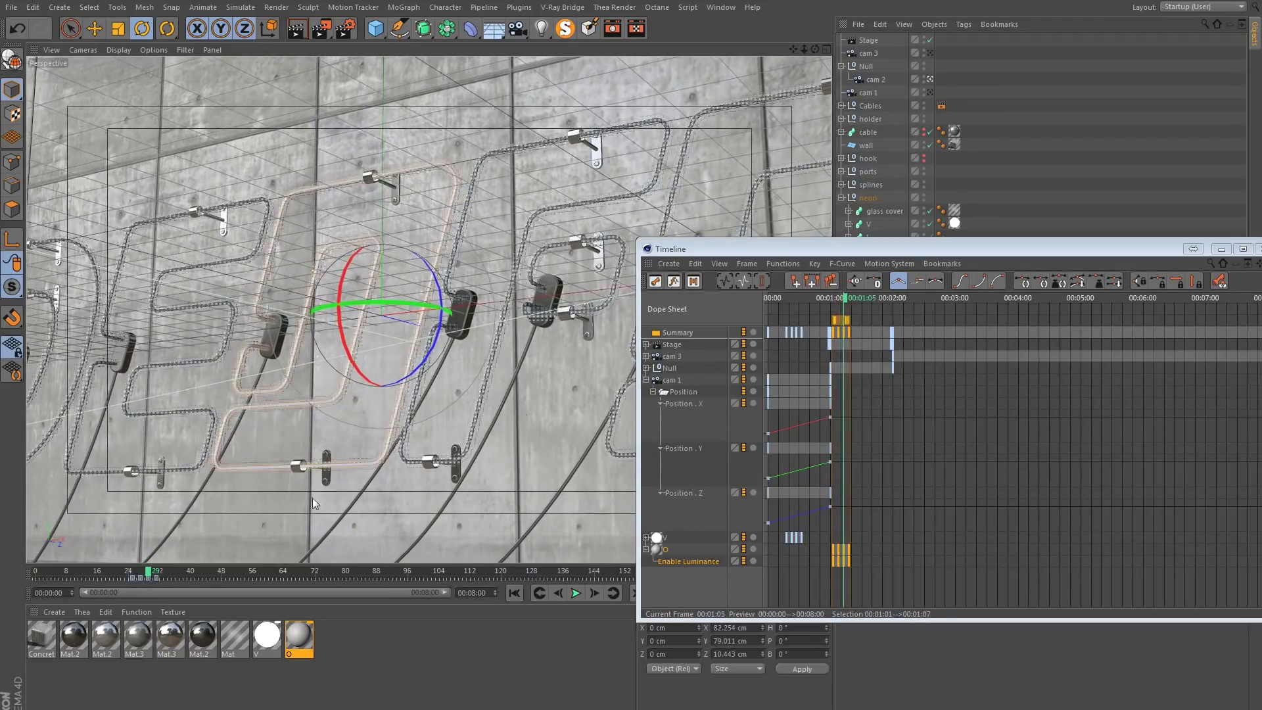
{"action": "left_click_drag", "start_coordinate": [798, 253], "coordinate": [339, 395]}
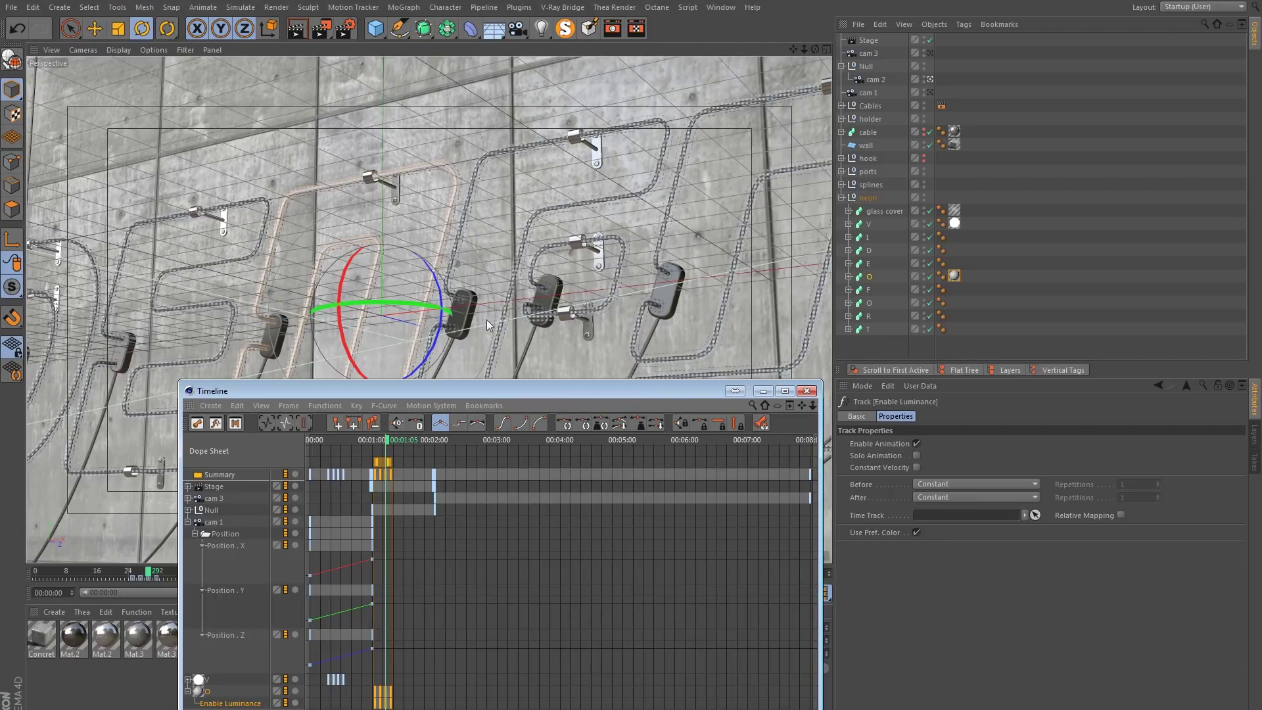
{"action": "left_click", "coordinate": [807, 390]}
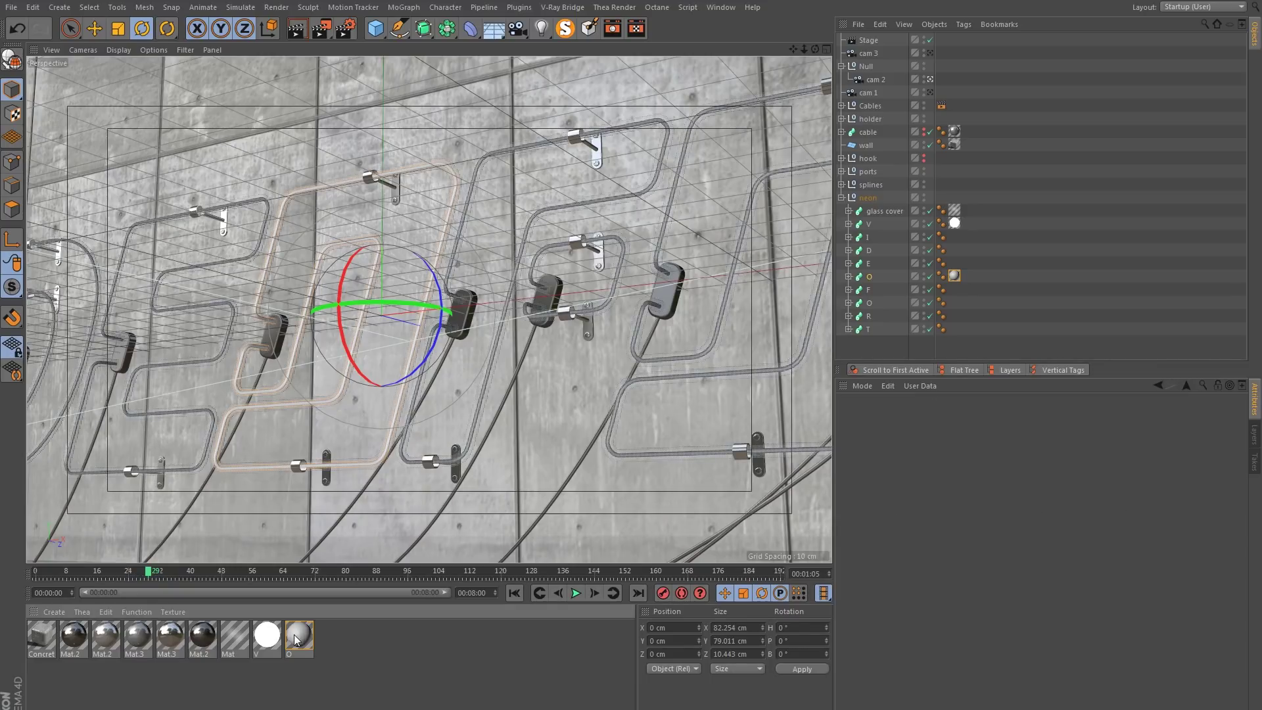
Duplicate the animated luminance material O and rename the copy f.
{"action": "left_click_drag", "start_coordinate": [299, 634], "coordinate": [342, 634], "text": "ctrl"}
{"action": "double_click", "coordinate": [331, 634]}
{"action": "type", "text": "f"}
{"action": "key", "text": "Return"}
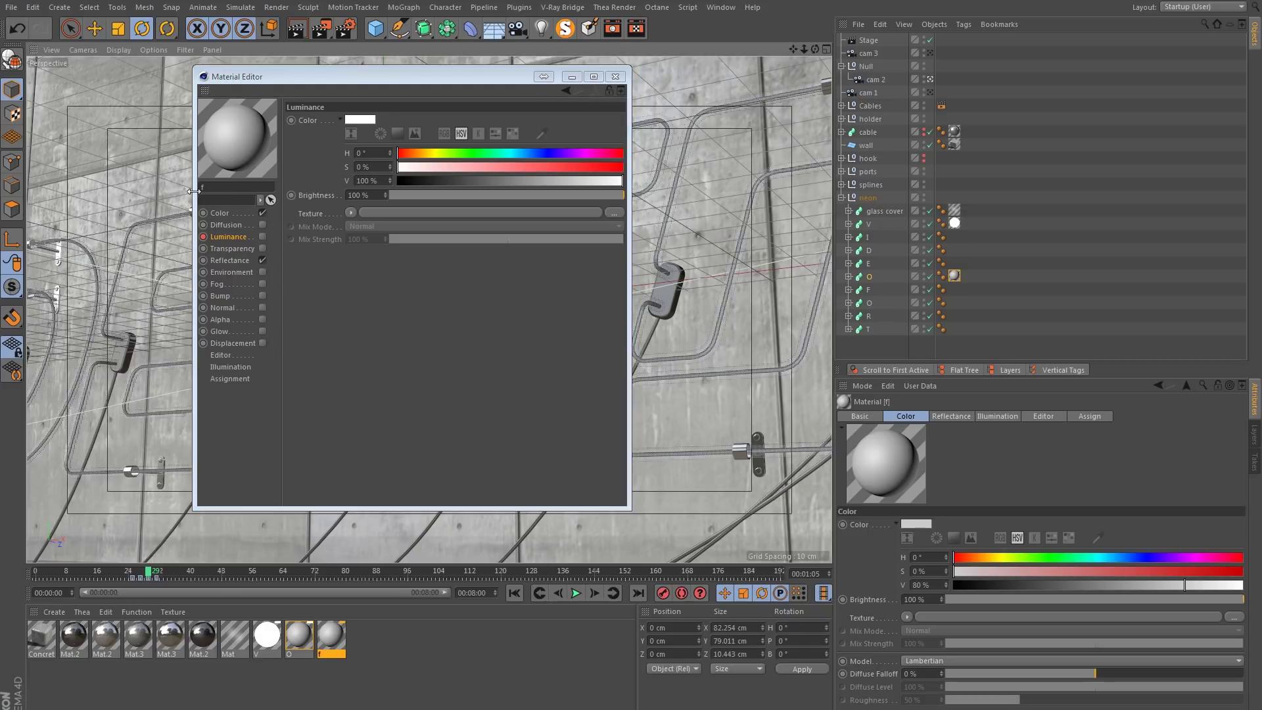
{"action": "left_click", "coordinate": [615, 76]}
Duplicate material f and rename the copy E.
{"action": "left_click_drag", "start_coordinate": [338, 630], "coordinate": [371, 631], "text": "ctrl"}
{"action": "double_click", "coordinate": [358, 628]}
{"action": "type", "text": "E"}
{"action": "key", "text": "Return"}
{"action": "left_click", "coordinate": [616, 77]}
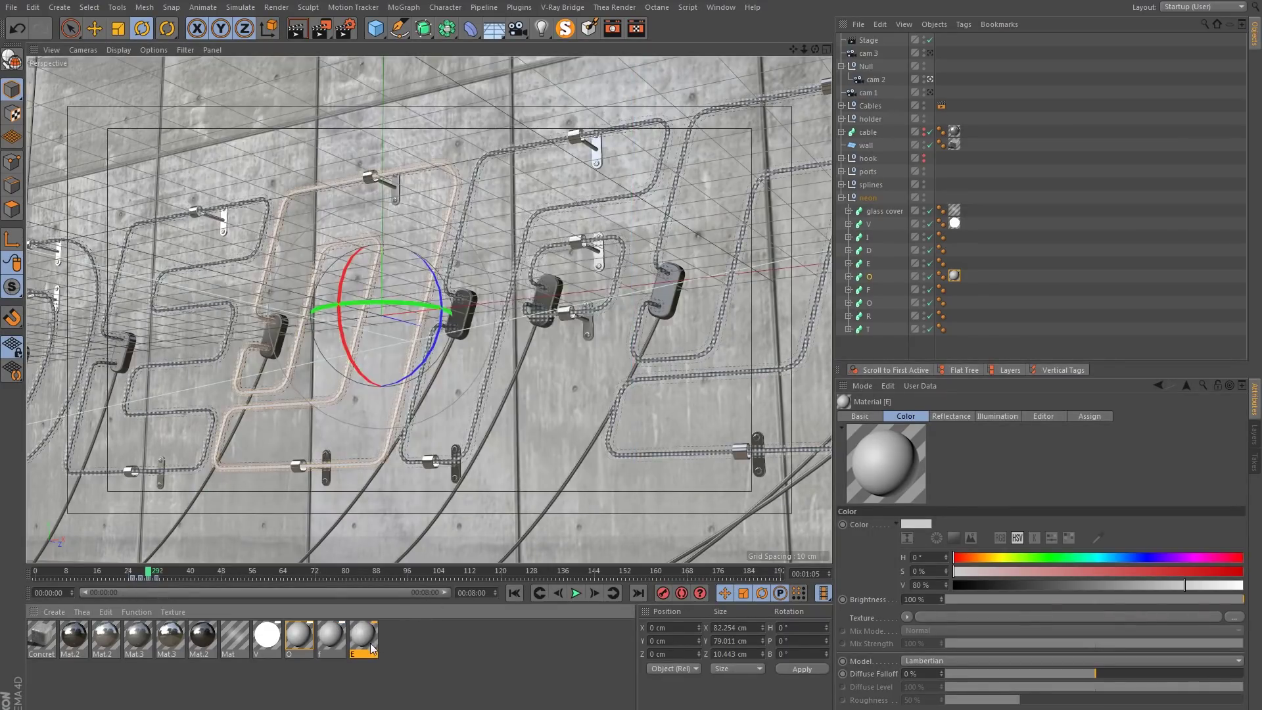
Duplicate material E, rename the copy O, and assign materials f, E and the new O to letters F, E and the second O.
{"action": "left_click_drag", "start_coordinate": [364, 632], "coordinate": [390, 644], "text": "ctrl"}
{"action": "double_click", "coordinate": [392, 639]}
{"action": "type", "text": "O"}
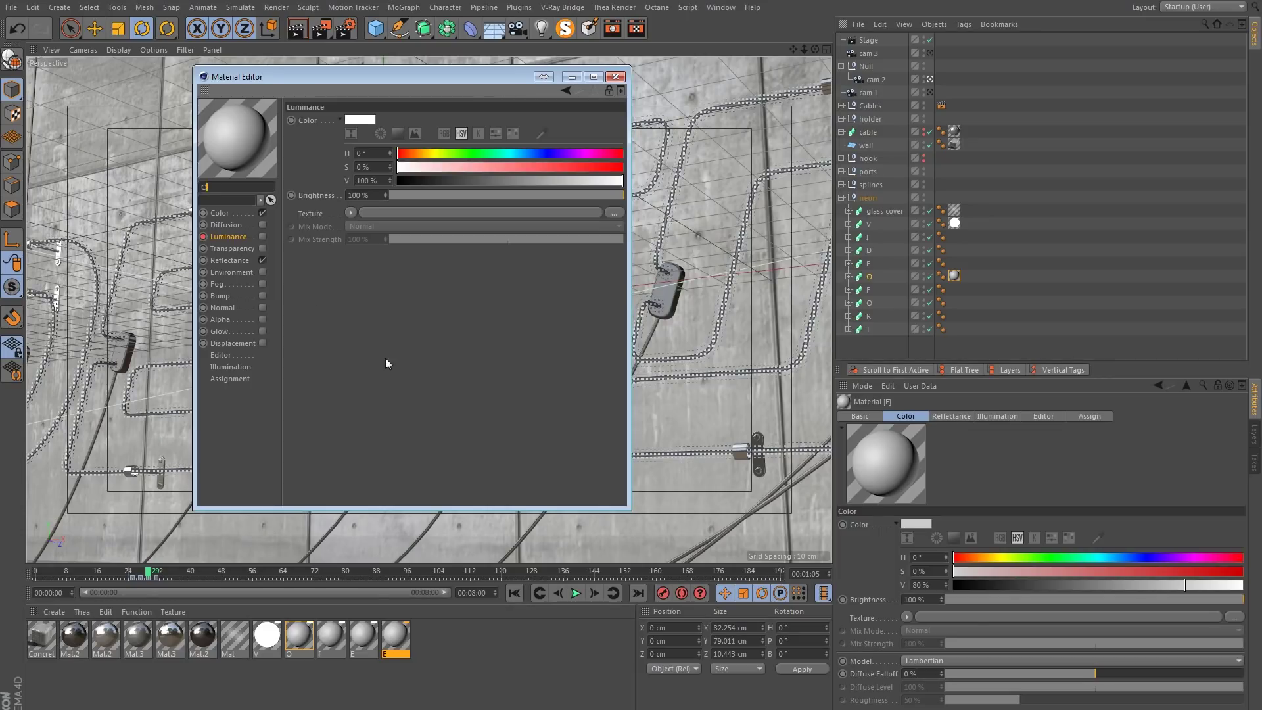
{"action": "left_click", "coordinate": [615, 76]}
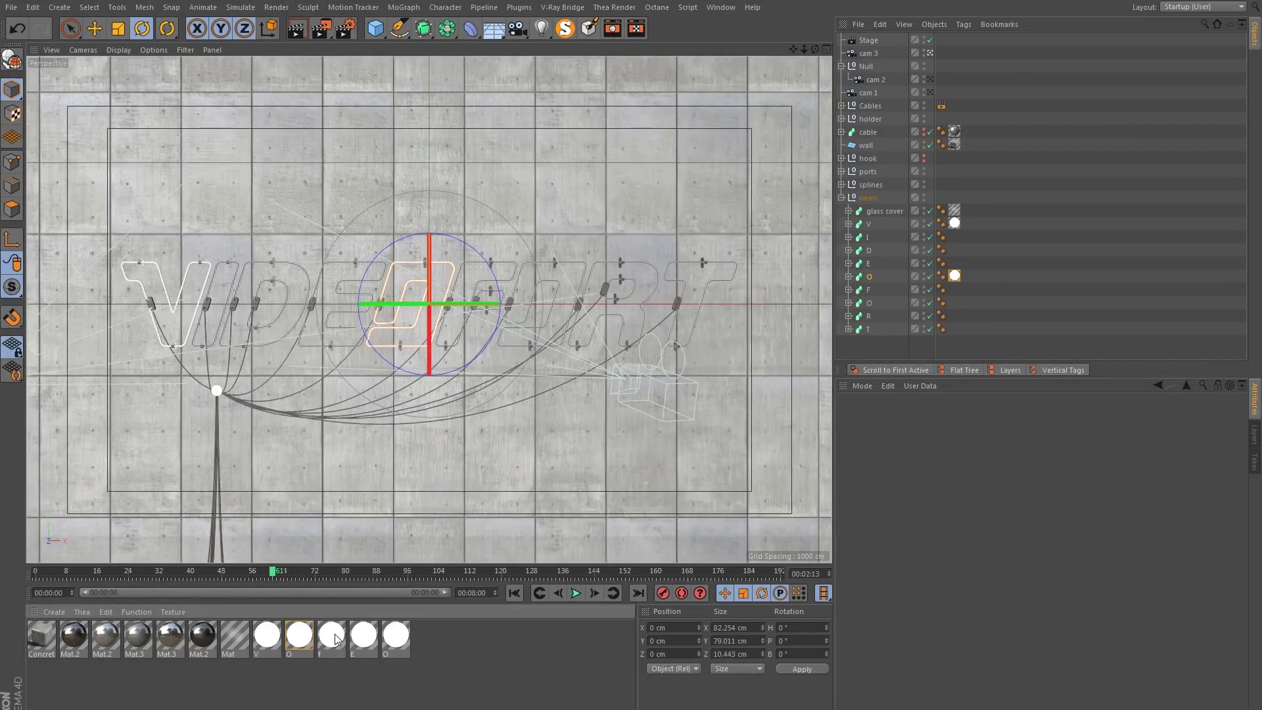
{"action": "left_click_drag", "start_coordinate": [337, 640], "coordinate": [871, 265]}
{"action": "left_click_drag", "start_coordinate": [394, 641], "coordinate": [869, 307]}
Show the dope sheet timeline and shift material f's Enable Luminance keys to start at 01:07.
{"action": "left_click", "coordinate": [721, 7]}
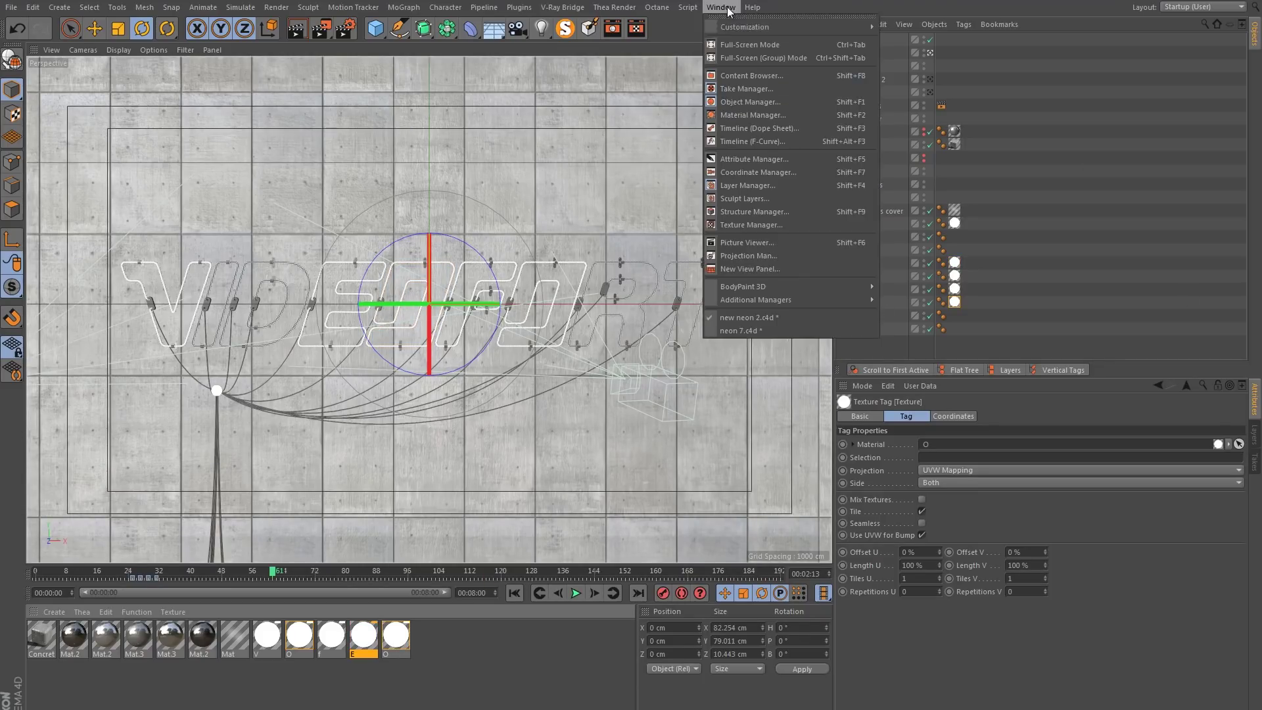
{"action": "left_click", "coordinate": [756, 136]}
{"action": "left_click_drag", "start_coordinate": [423, 380], "coordinate": [639, 197]}
{"action": "left_click_drag", "start_coordinate": [584, 565], "coordinate": [584, 694]}
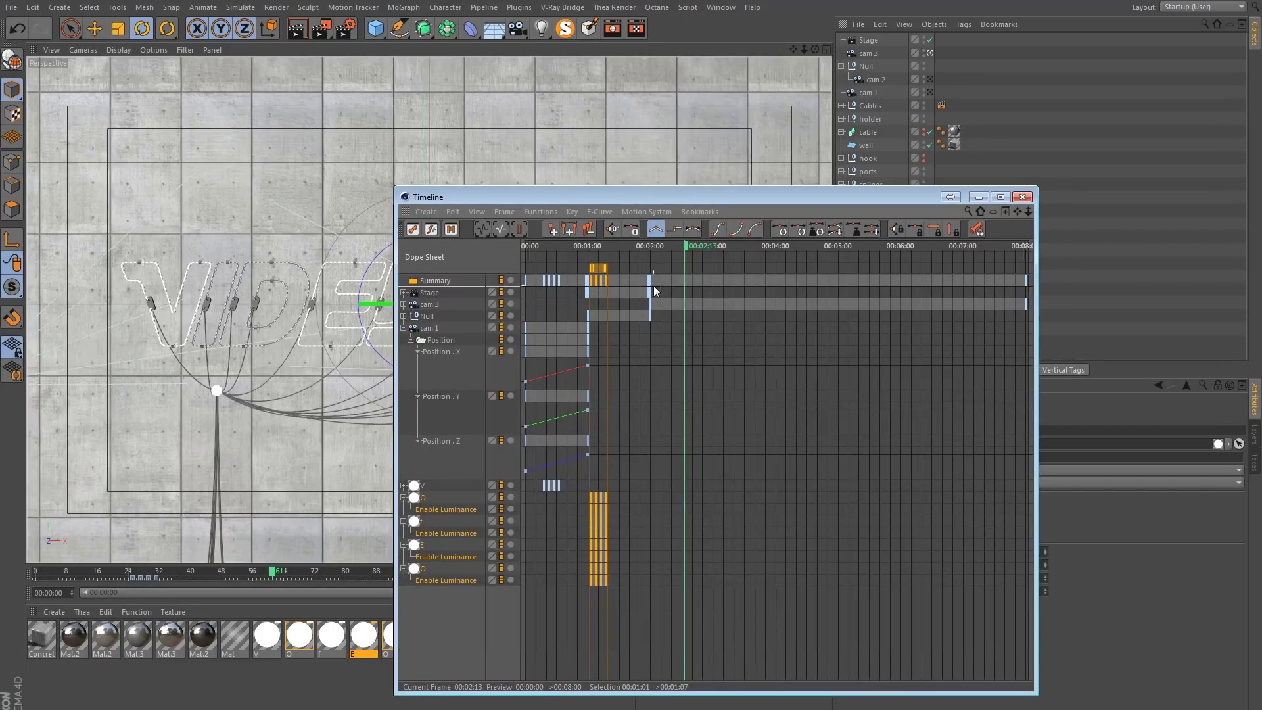
{"action": "left_click", "coordinate": [606, 246]}
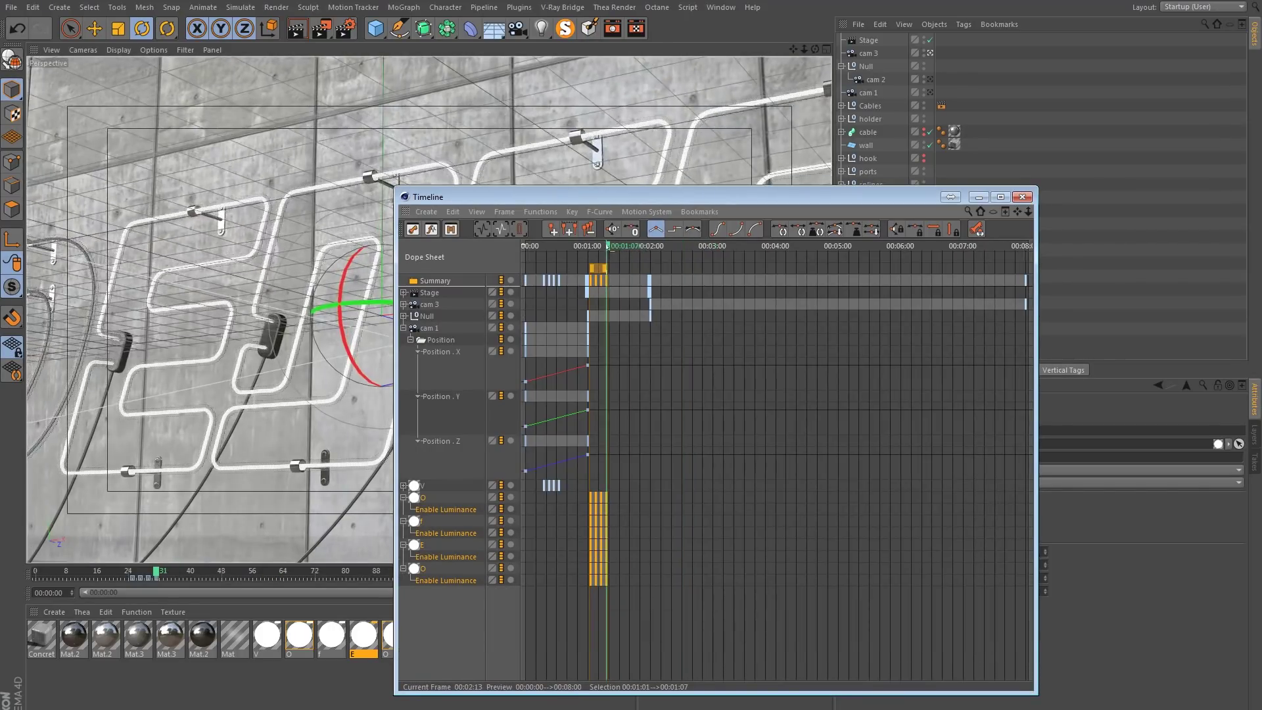
{"action": "left_click", "coordinate": [465, 615]}
{"action": "left_click", "coordinate": [435, 501]}
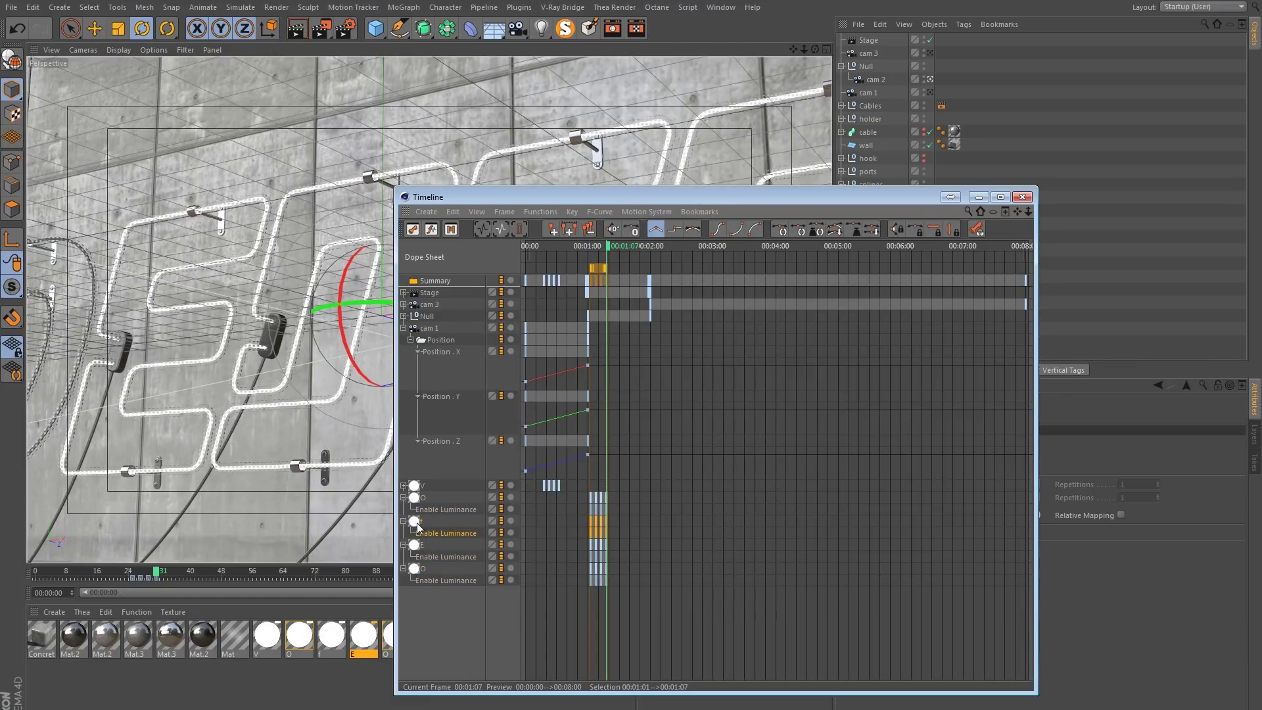
{"action": "left_click_drag", "start_coordinate": [598, 269], "coordinate": [611, 270]}
Shift material E's Enable Luminance keys to 01:13–01:19 and the new O material's keys to 01:20–02:02.
{"action": "left_click", "coordinate": [445, 557]}
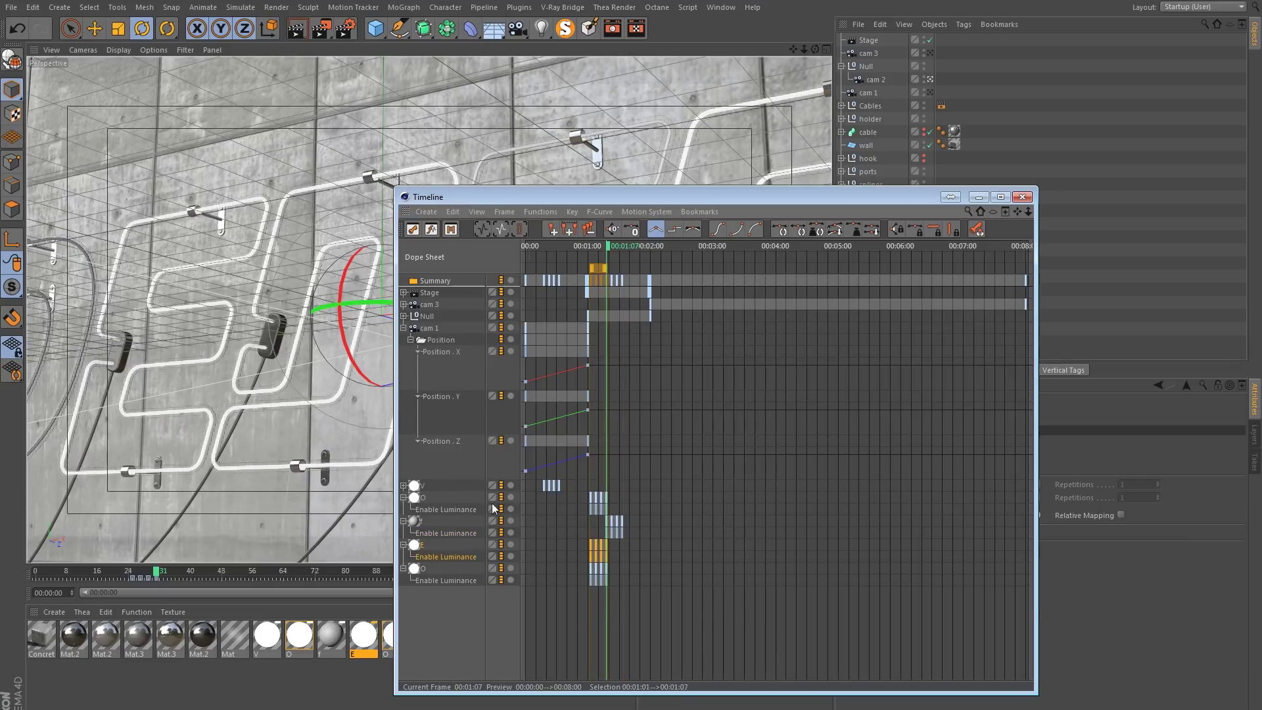
{"action": "left_click_drag", "start_coordinate": [600, 270], "coordinate": [632, 269]}
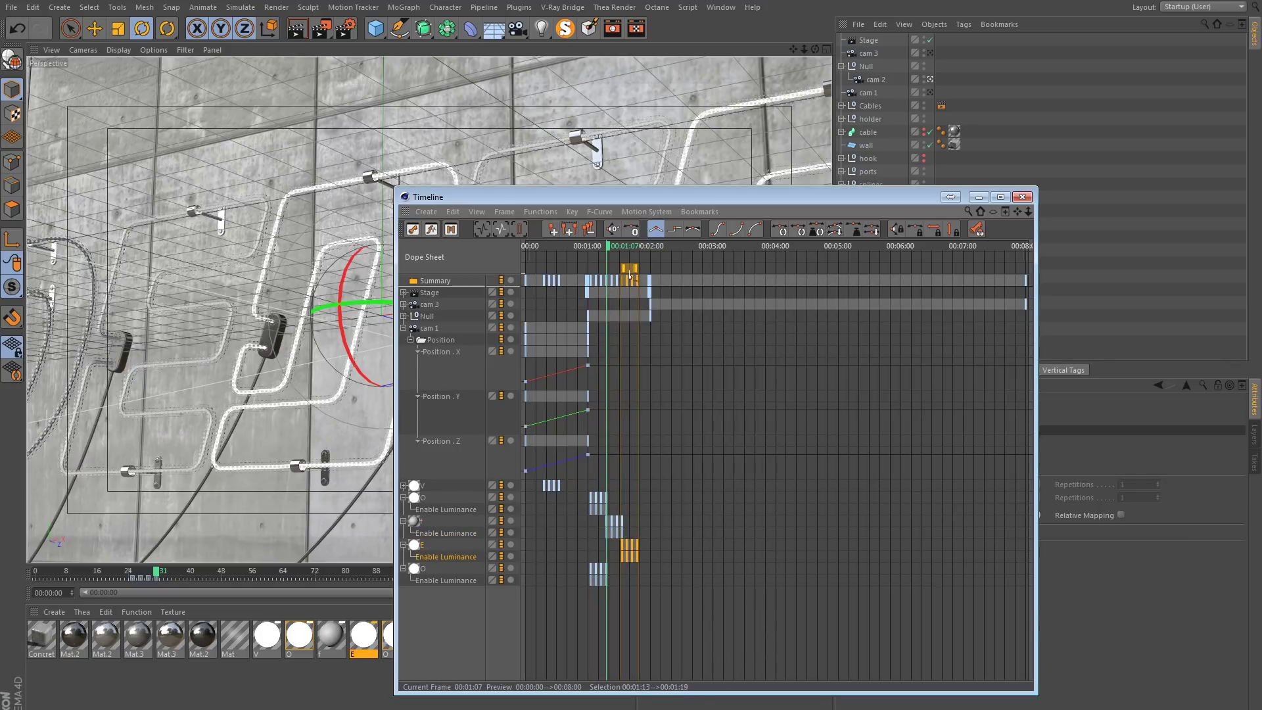
{"action": "left_click", "coordinate": [426, 570]}
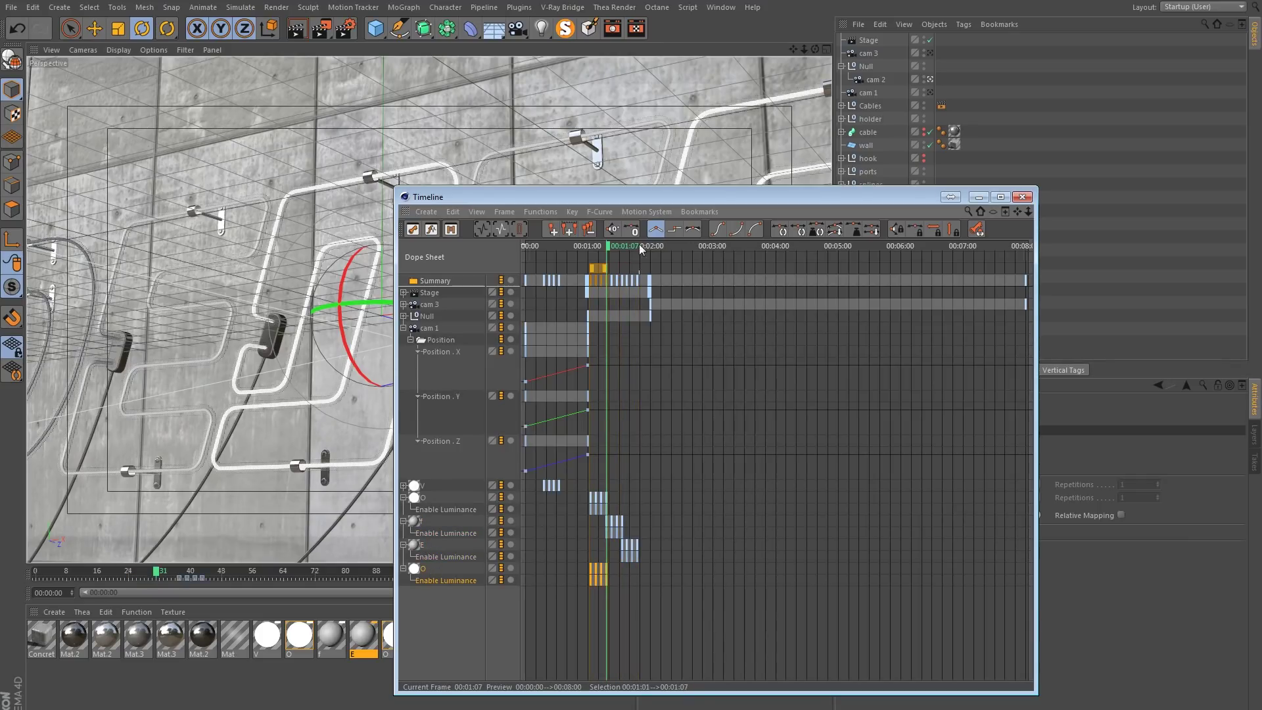
{"action": "left_click_drag", "start_coordinate": [603, 268], "coordinate": [654, 276]}
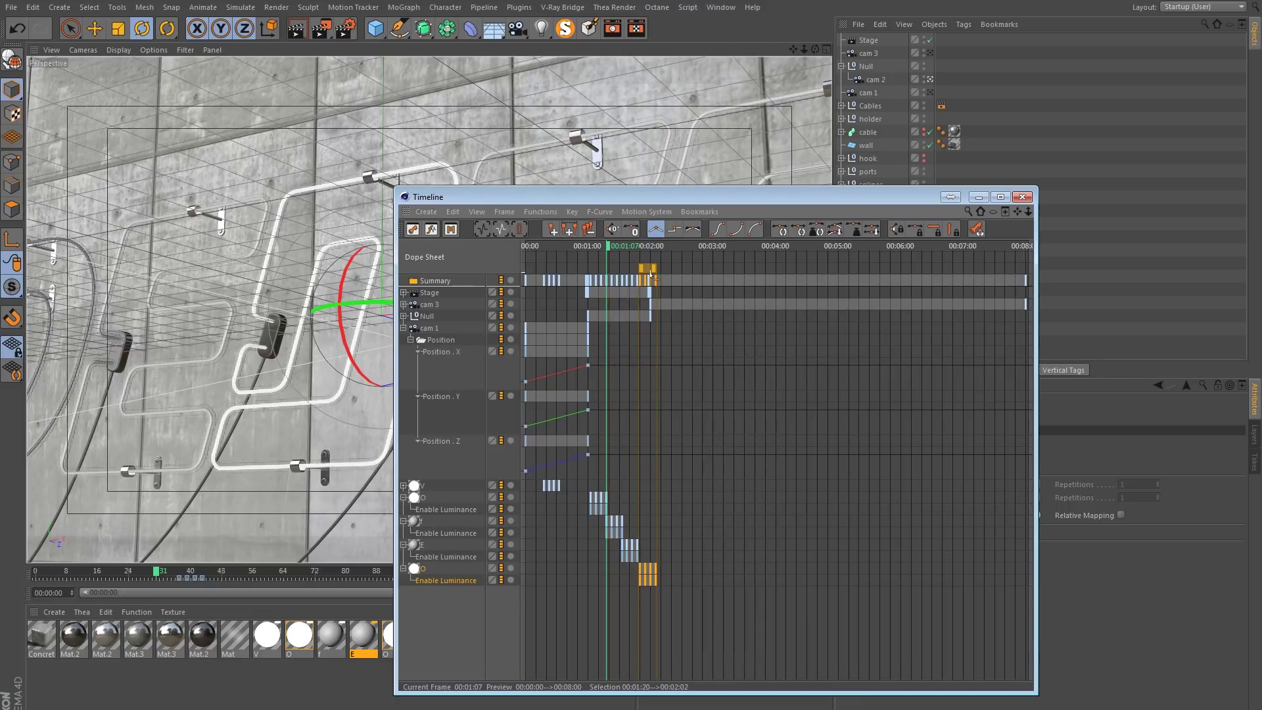
{"action": "left_click", "coordinate": [1022, 197]}
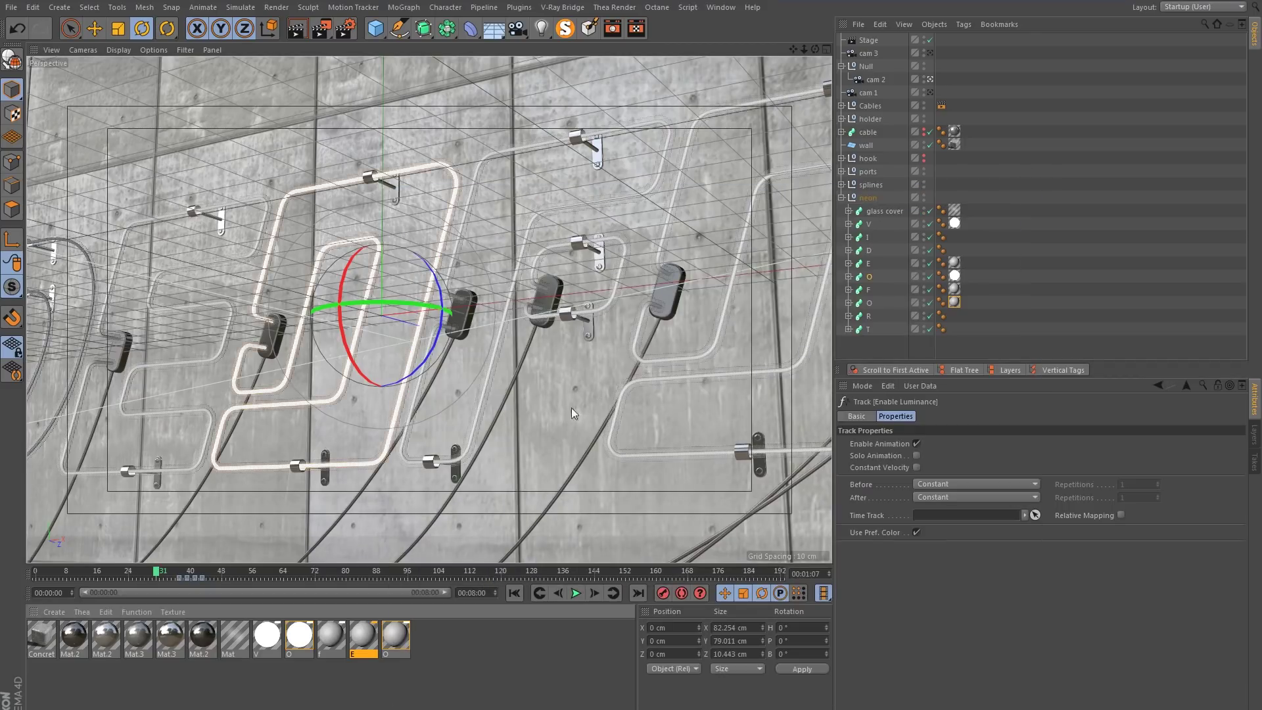
Play the animation from the start to review the letters' flickering, and scrub to 02:22.
{"action": "left_click", "coordinate": [515, 593]}
{"action": "left_click", "coordinate": [576, 593]}
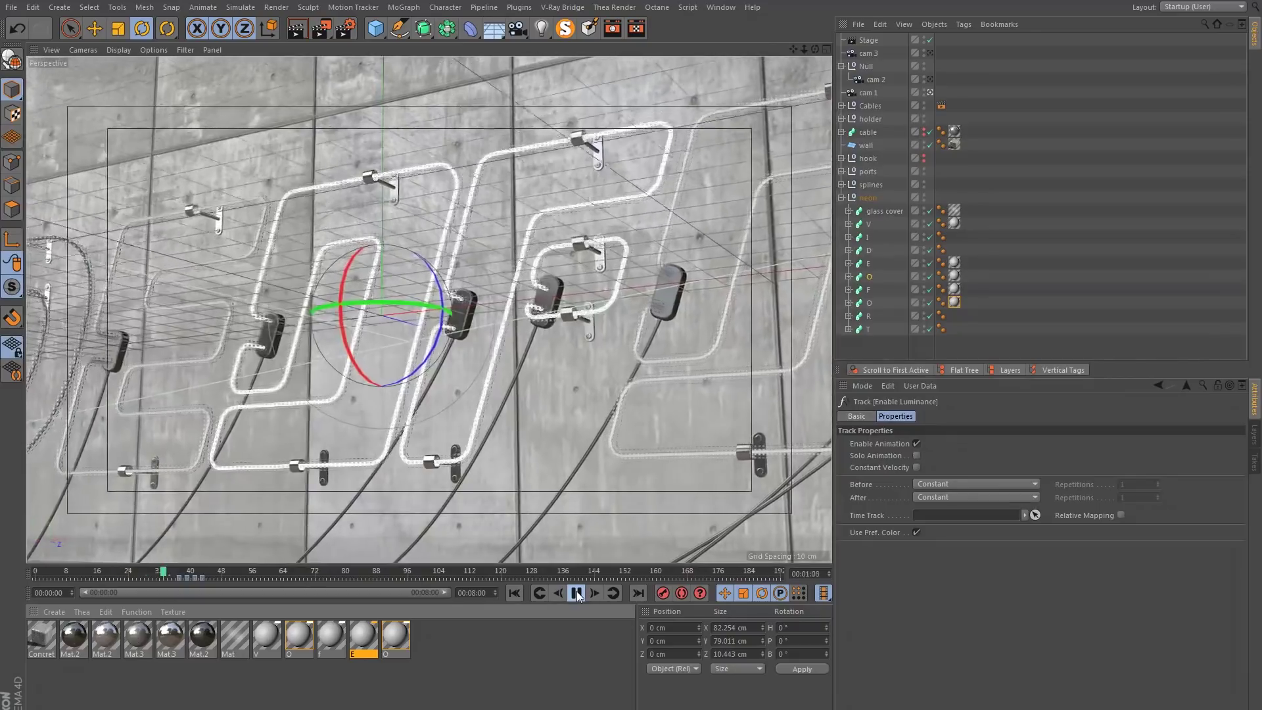
{"action": "left_click", "coordinate": [576, 593]}
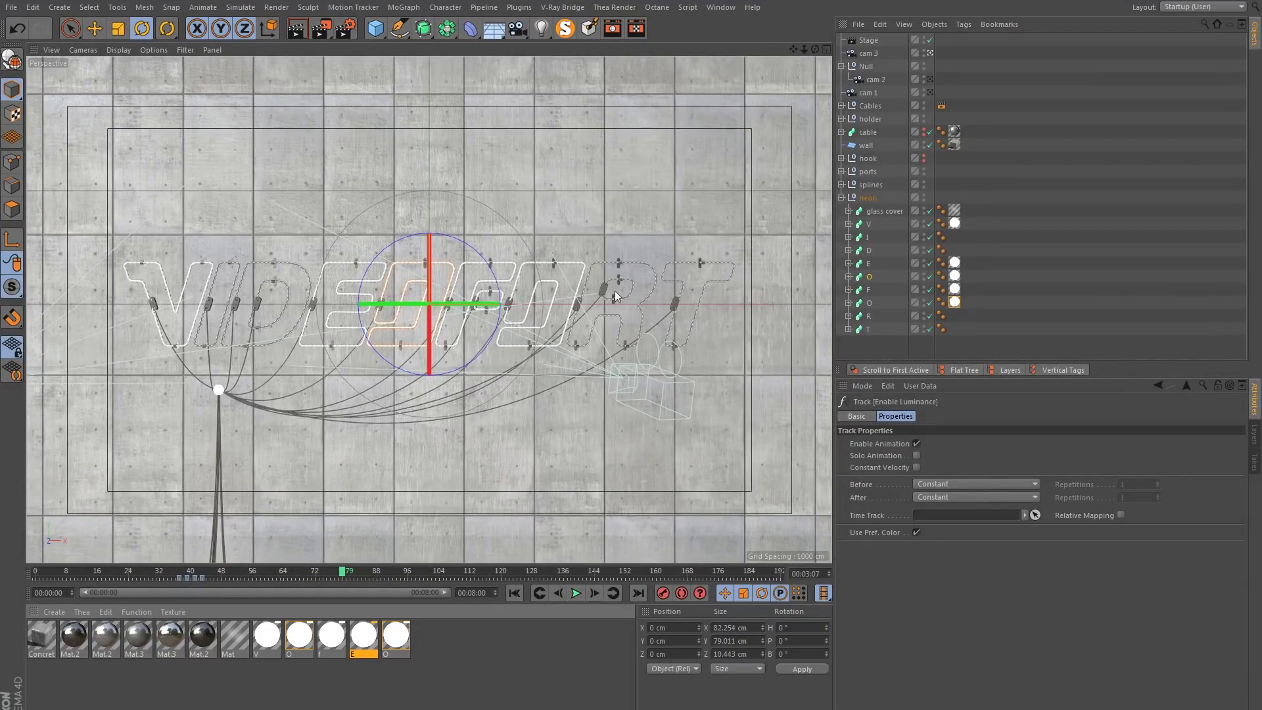
{"action": "left_click_drag", "start_coordinate": [364, 575], "coordinate": [306, 583]}
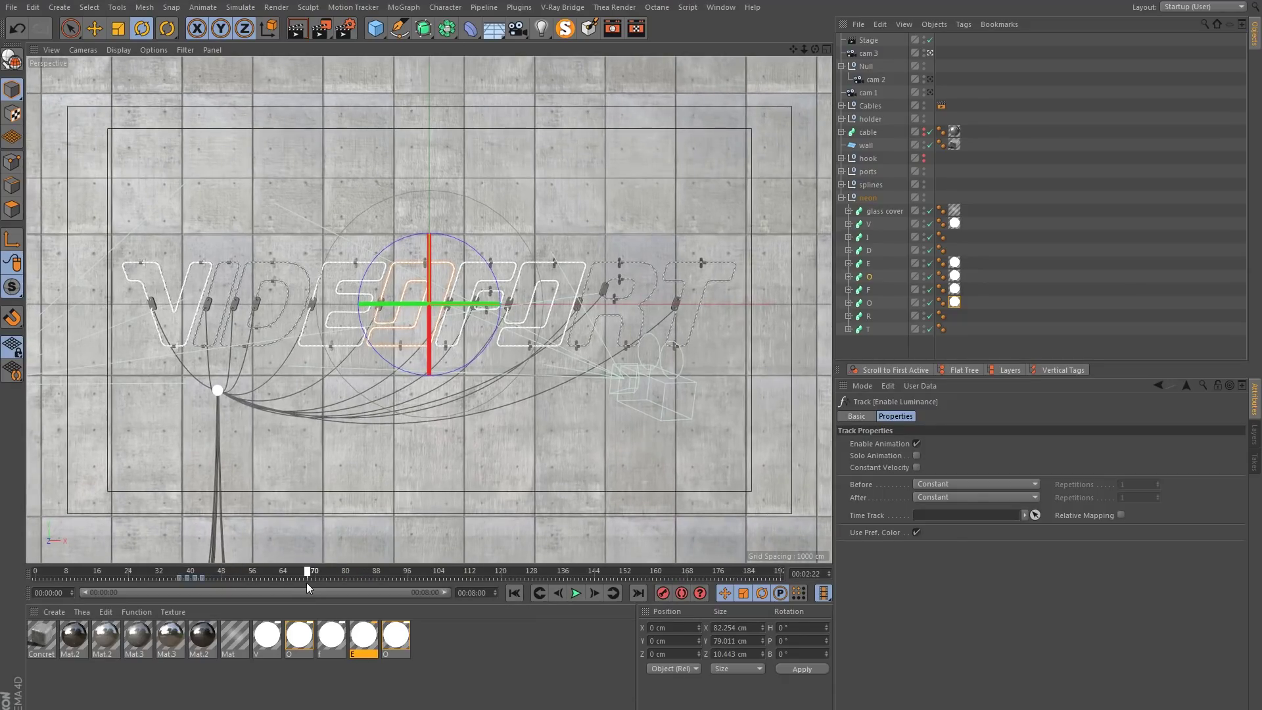
Duplicate the newest O material and rename the copy ALL.
{"action": "left_click", "coordinate": [418, 657]}
{"action": "left_click_drag", "start_coordinate": [408, 640], "coordinate": [440, 641], "text": "ctrl"}
{"action": "double_click", "coordinate": [439, 641]}
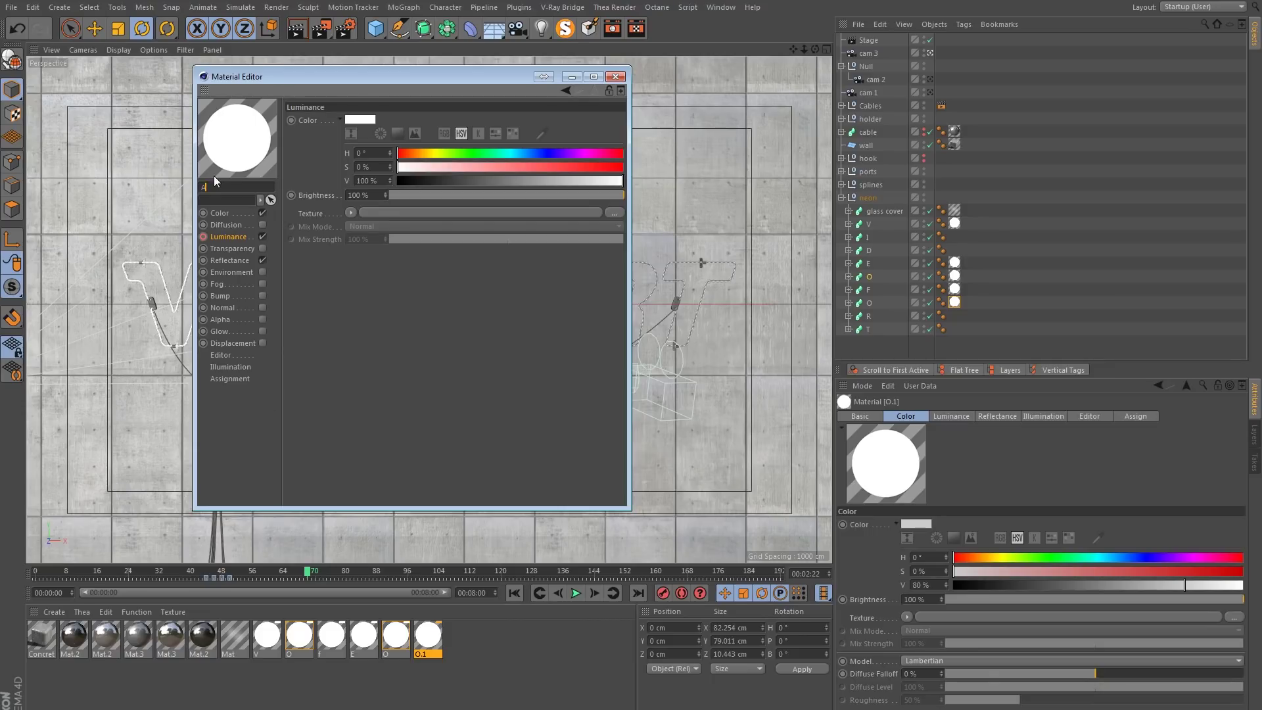
{"action": "key", "text": "Return"}
{"action": "left_click", "coordinate": [616, 76]}
Assign the ALL material to the remaining letters I, D, R and T.
{"action": "left_click", "coordinate": [1051, 173]}
{"action": "left_click_drag", "start_coordinate": [427, 637], "coordinate": [875, 242]}
{"action": "left_click_drag", "start_coordinate": [955, 236], "coordinate": [956, 328], "text": "ctrl"}
{"action": "left_click", "coordinate": [971, 341]}
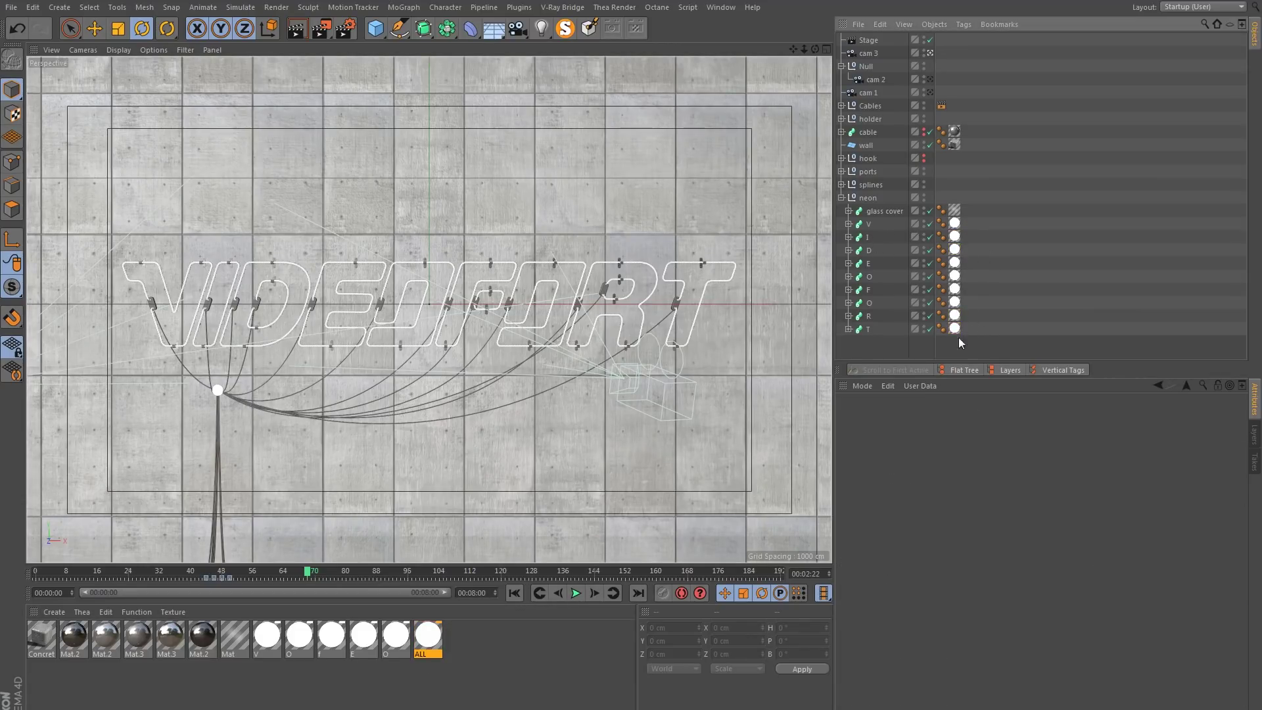
Shift the ALL material's Enable Luminance keys in the dope sheet to 02:04–02:10.
{"action": "left_click", "coordinate": [737, 9]}
{"action": "left_click", "coordinate": [770, 129]}
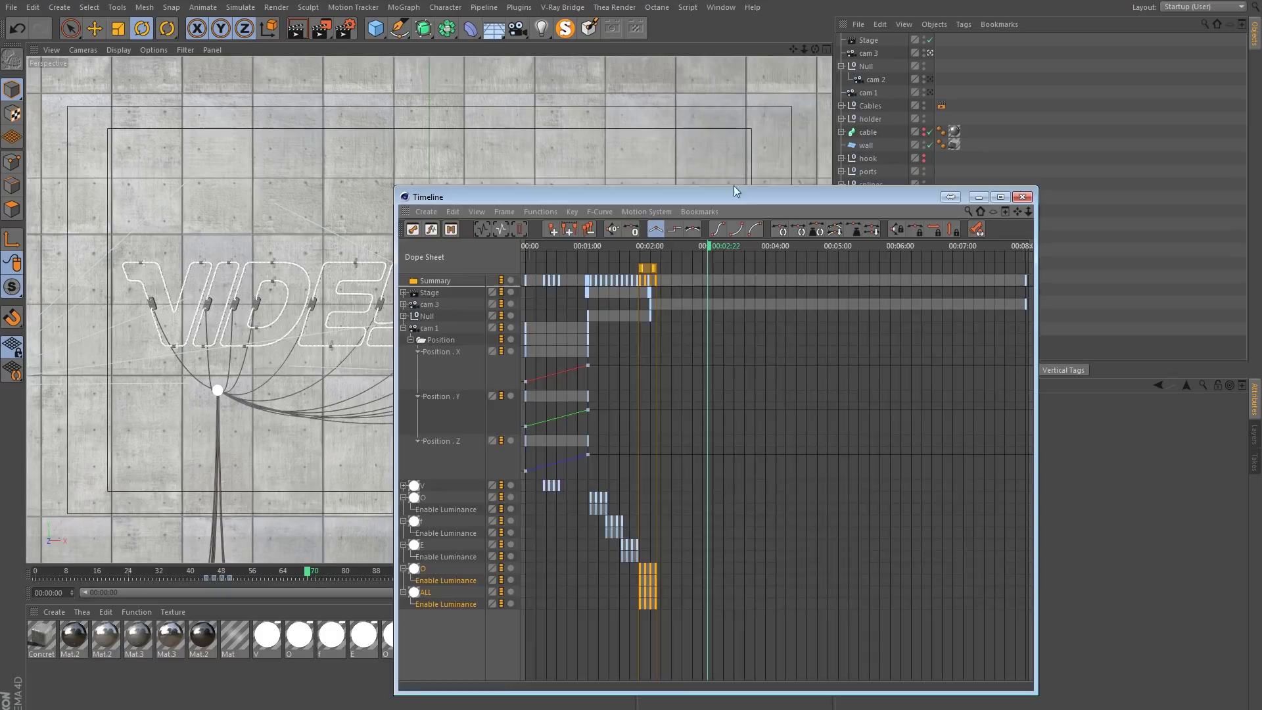
{"action": "left_click", "coordinate": [446, 603]}
{"action": "left_click_drag", "start_coordinate": [654, 253], "coordinate": [661, 257]}
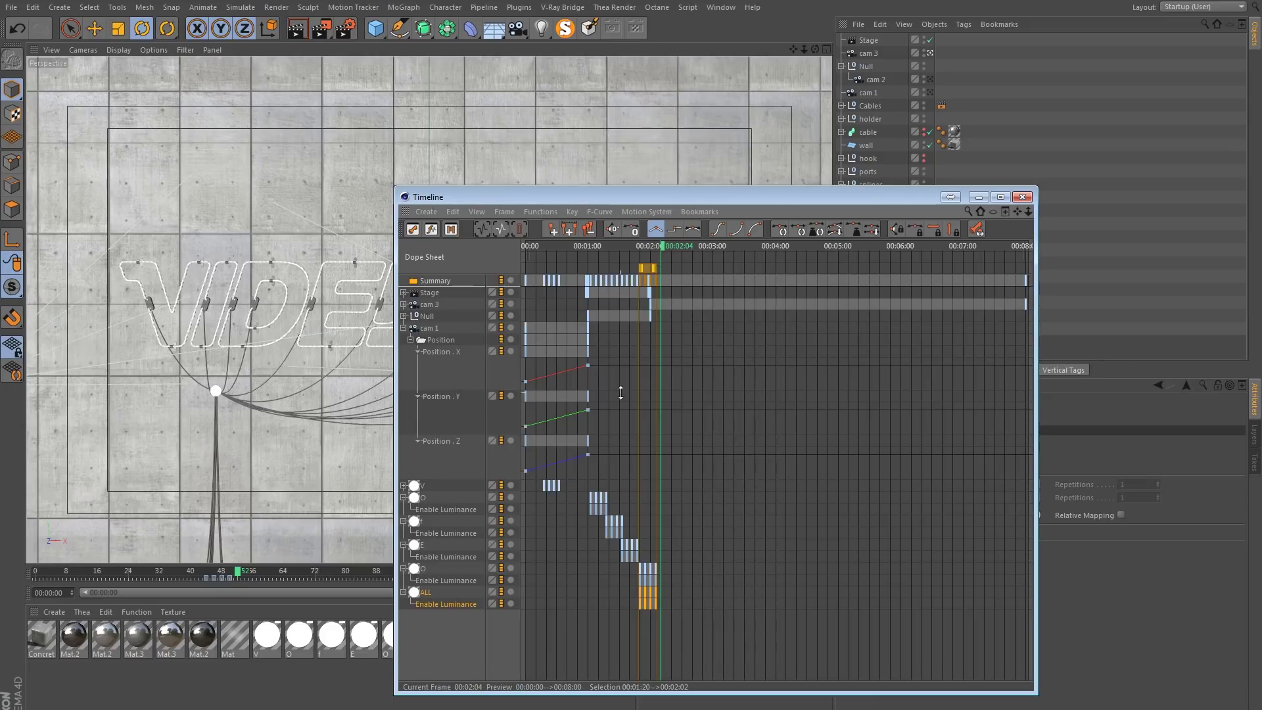
{"action": "left_click_drag", "start_coordinate": [653, 269], "coordinate": [670, 272]}
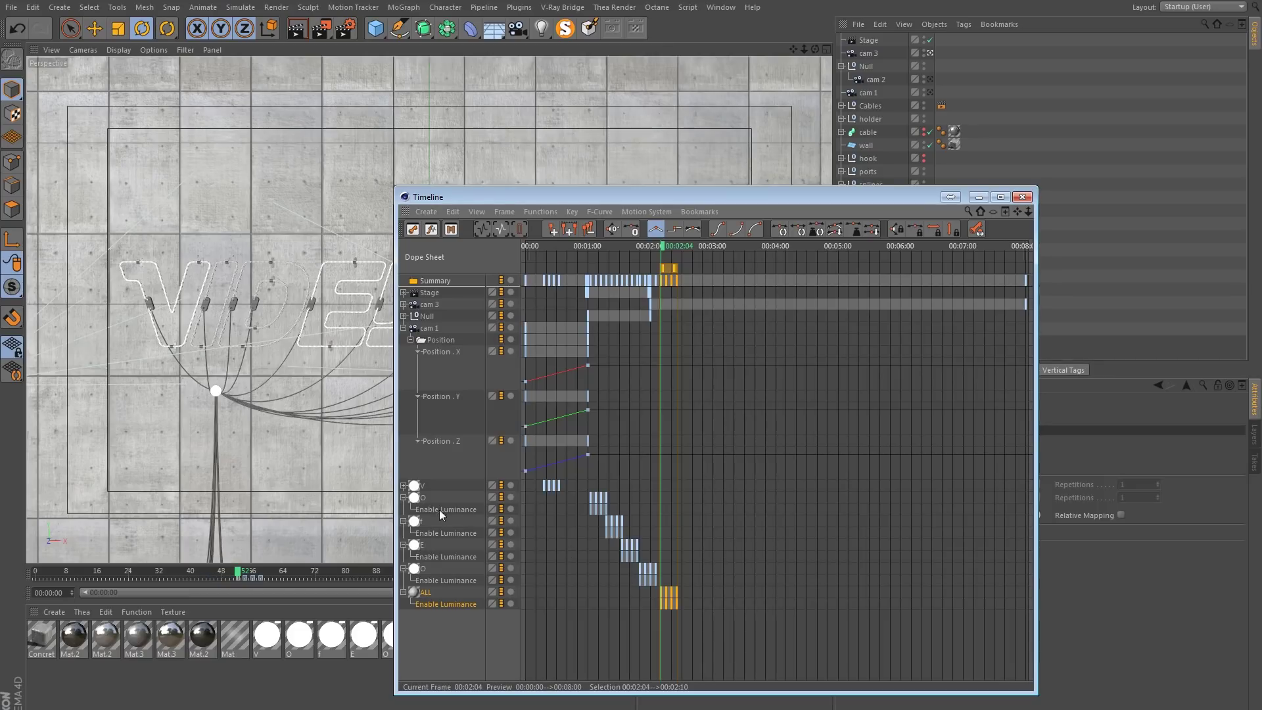
Scrub through the letters' luminance keys and play the animation from the start to check the neon sequence.
{"action": "left_click_drag", "start_coordinate": [674, 572], "coordinate": [589, 493]}
{"action": "left_click_drag", "start_coordinate": [631, 247], "coordinate": [589, 253]}
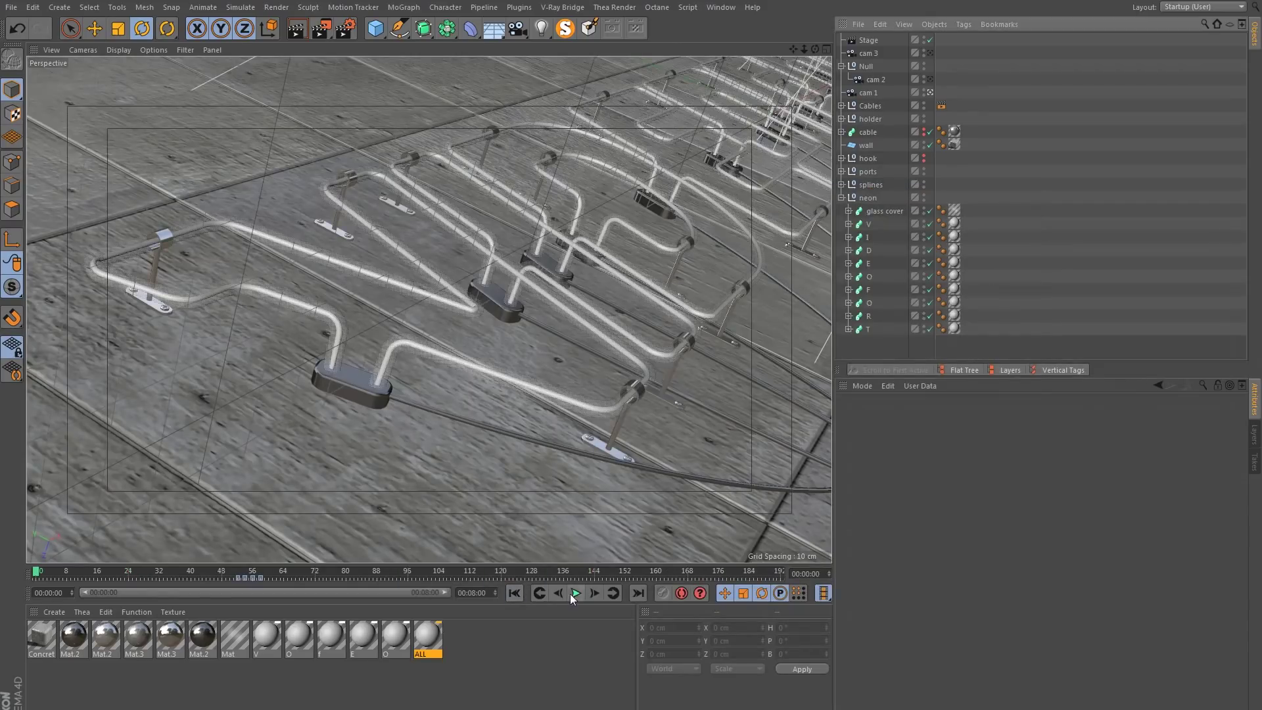
{"action": "left_click", "coordinate": [579, 593]}
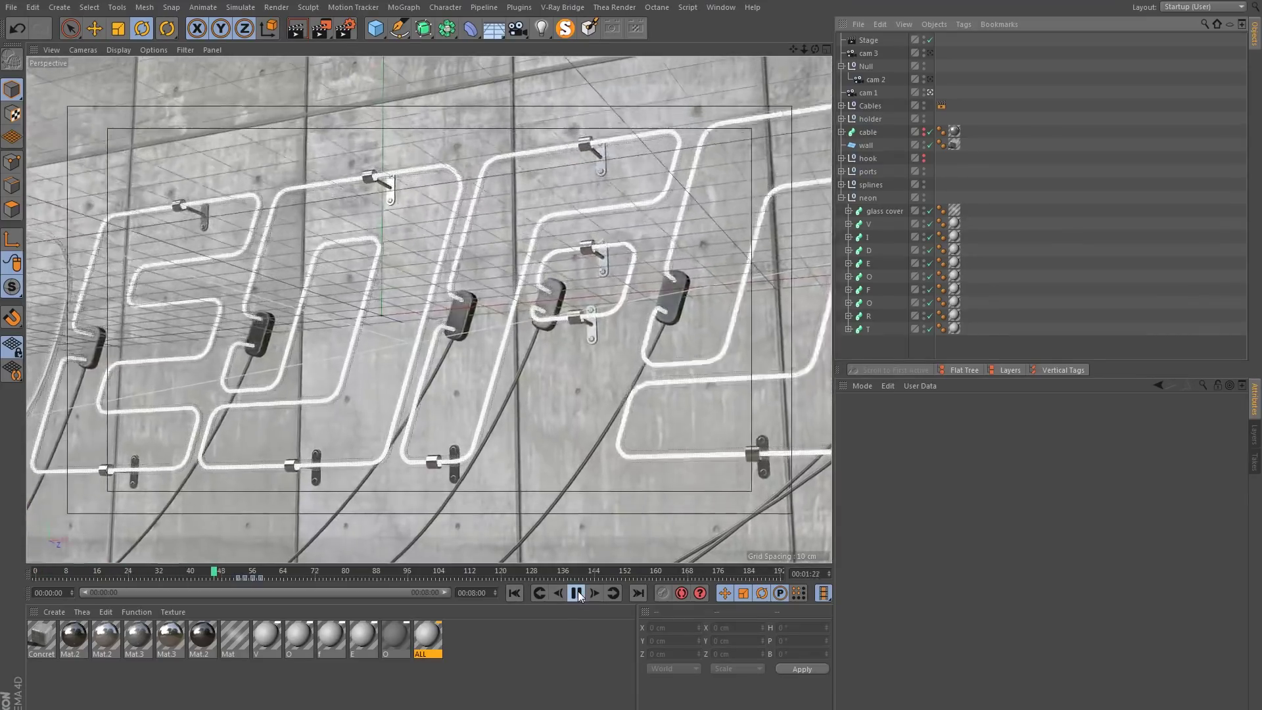
{"action": "left_click", "coordinate": [578, 591]}
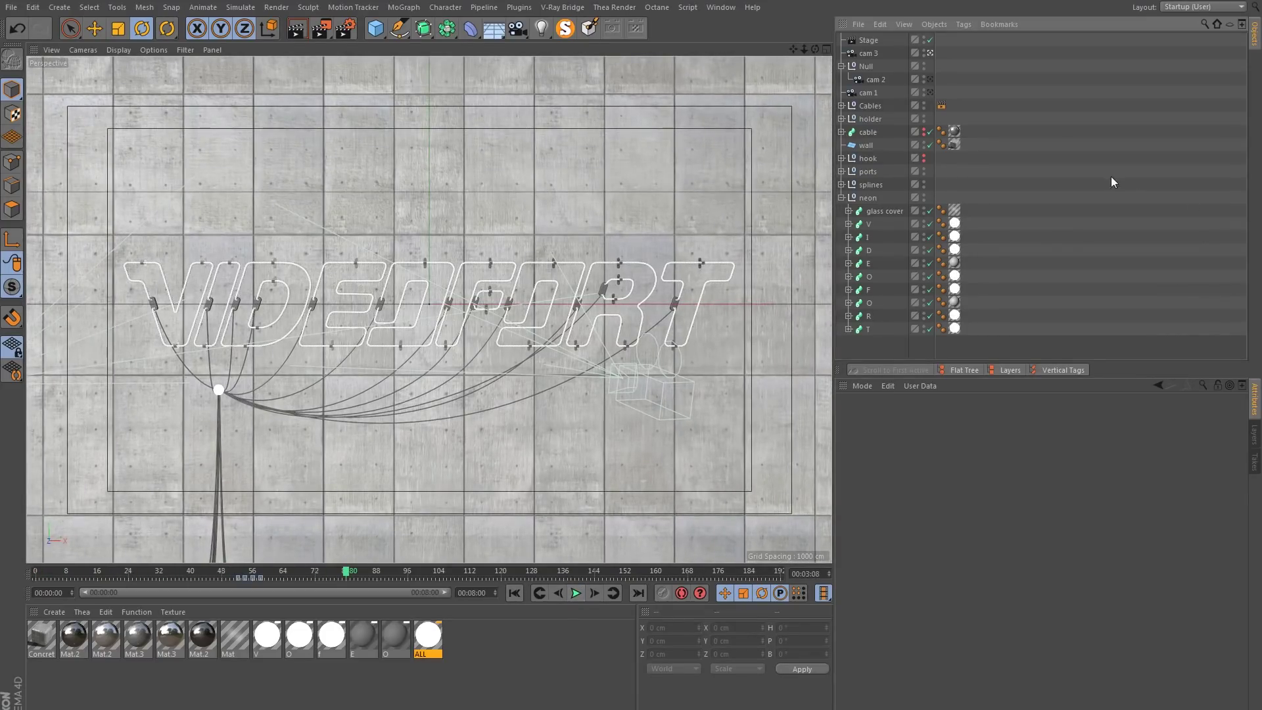
Add a target light to the scene and set its type to Area.
{"action": "left_click", "coordinate": [541, 27]}
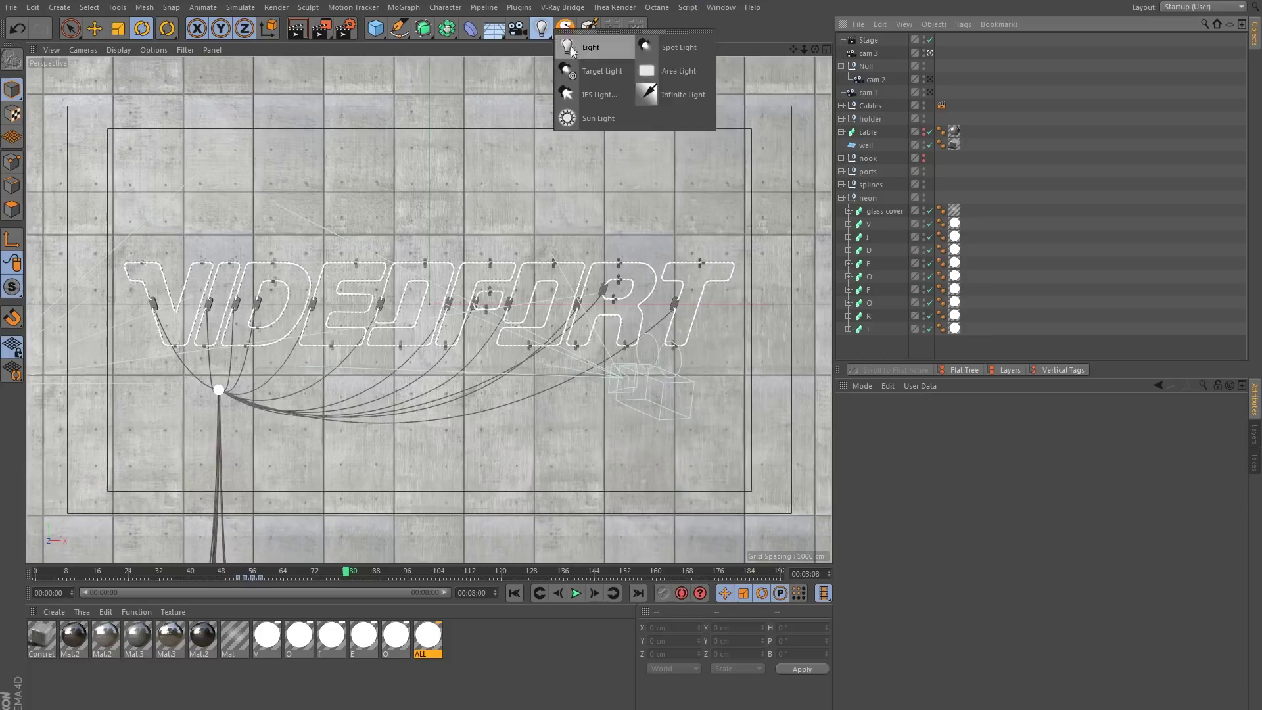
{"action": "left_click", "coordinate": [613, 72]}
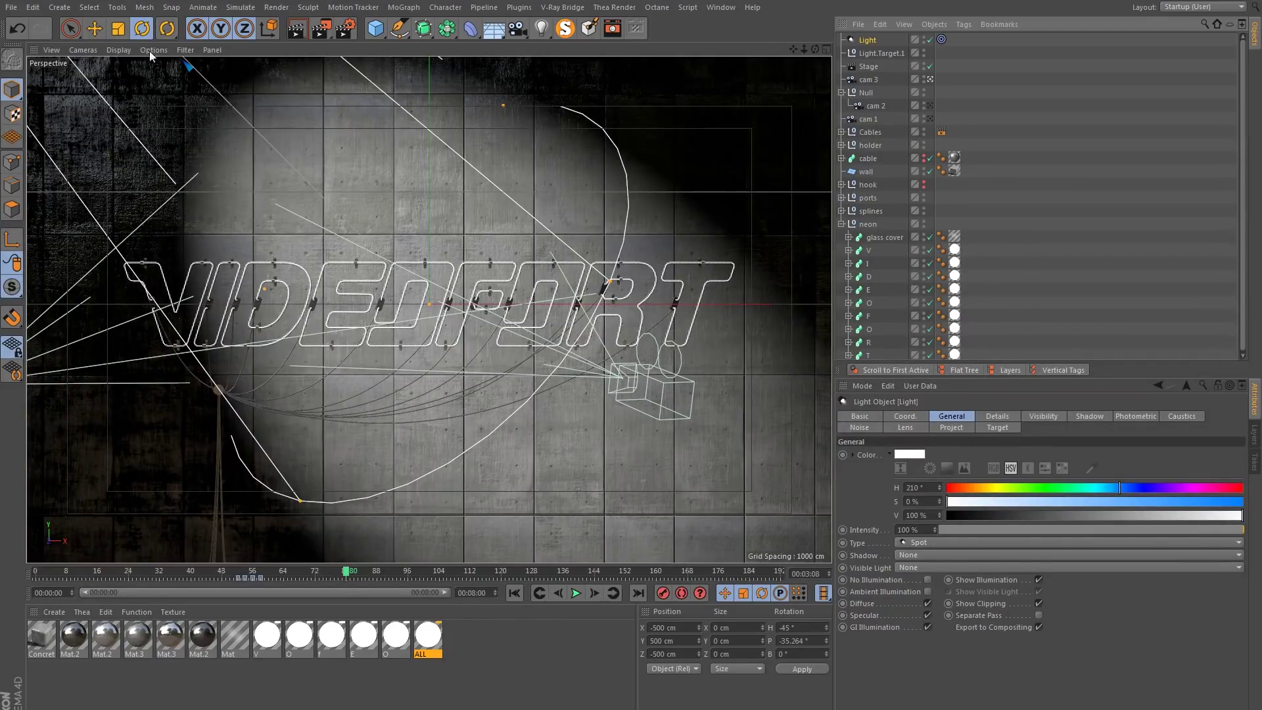
{"action": "left_click", "coordinate": [941, 542]}
{"action": "left_click", "coordinate": [921, 594]}
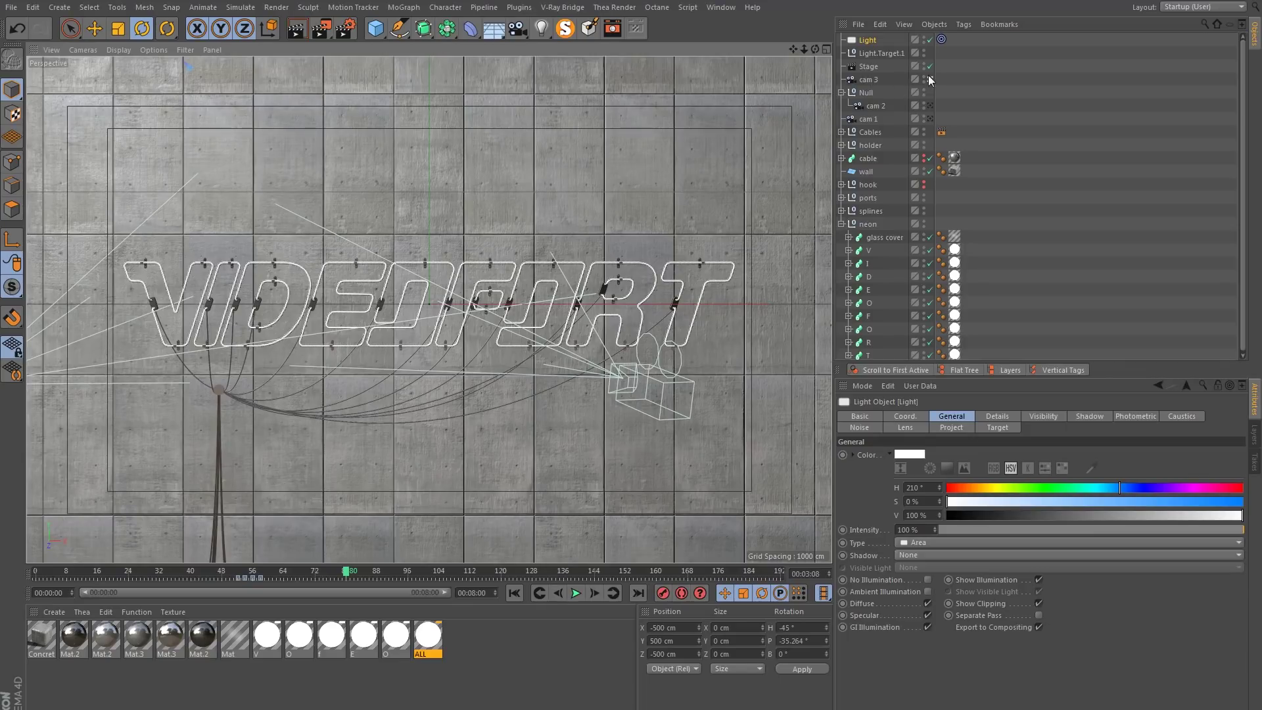
Disable the Stage object and leave the cam 3 view.
{"action": "left_click", "coordinate": [931, 66]}
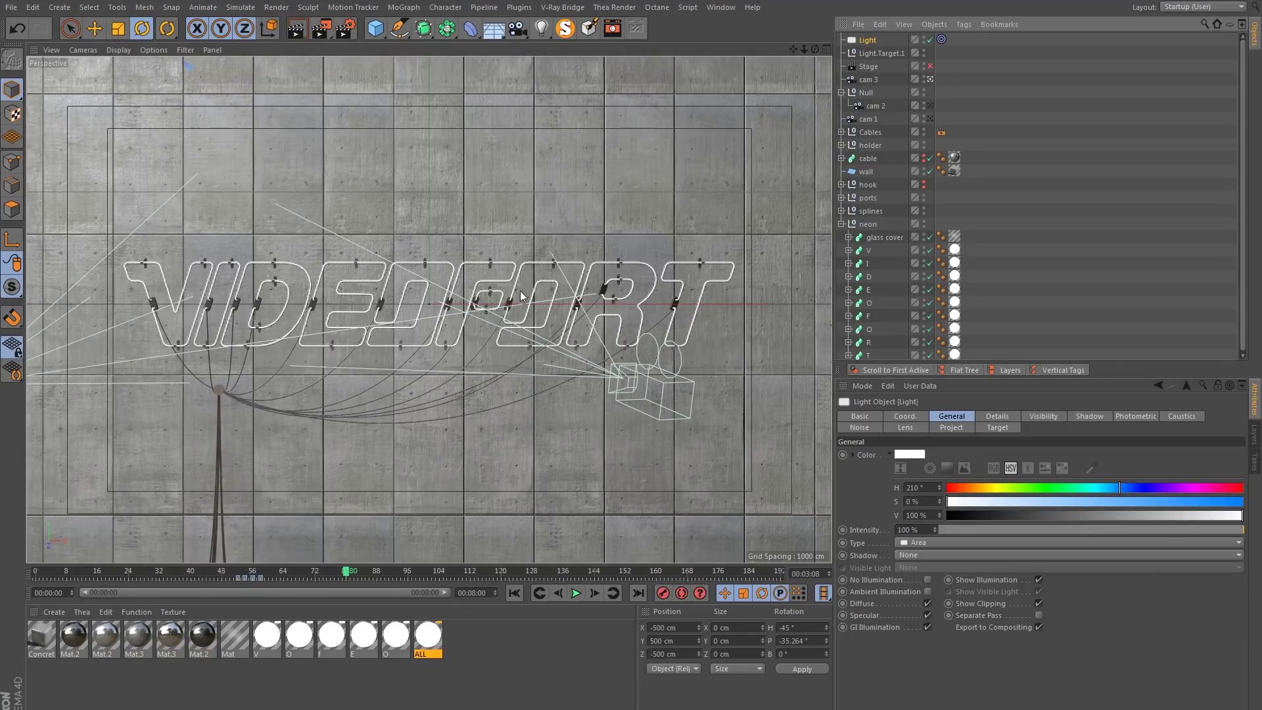
{"action": "left_click", "coordinate": [930, 80]}
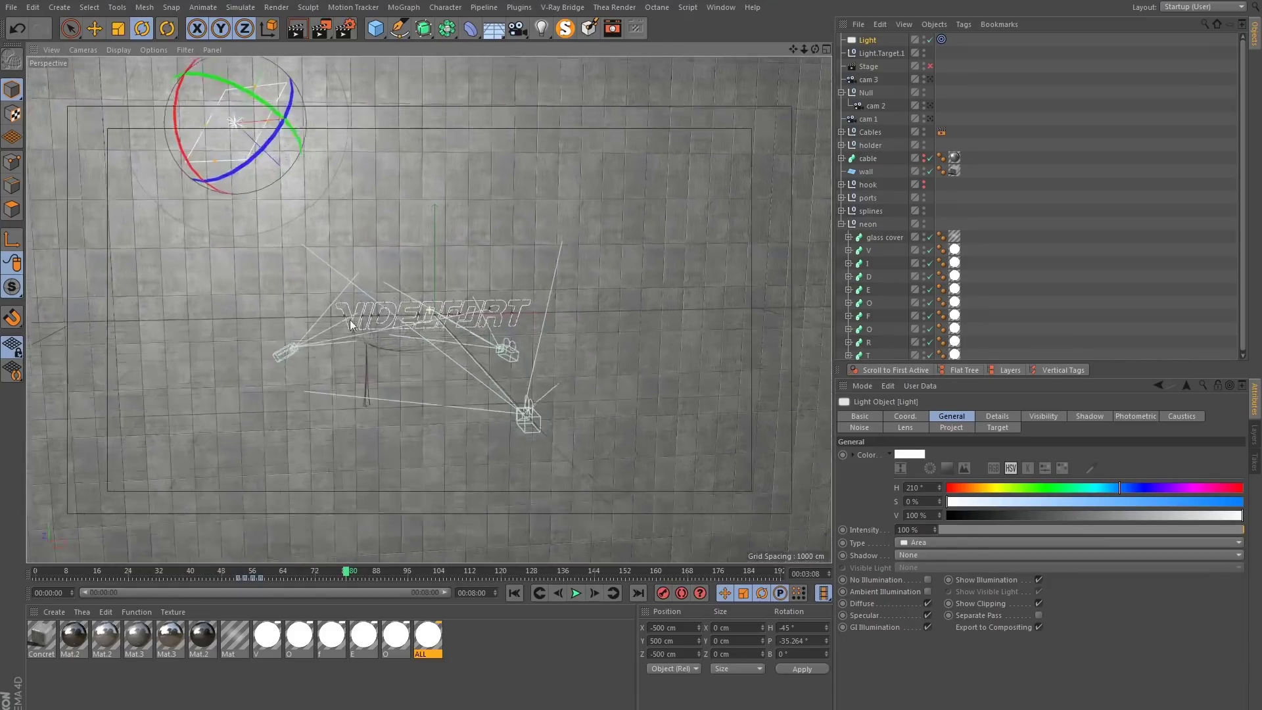
Move the area light beyond the V end of the sign, to about X -410, Y 152, Z -111 cm.
{"action": "key", "text": "space"}
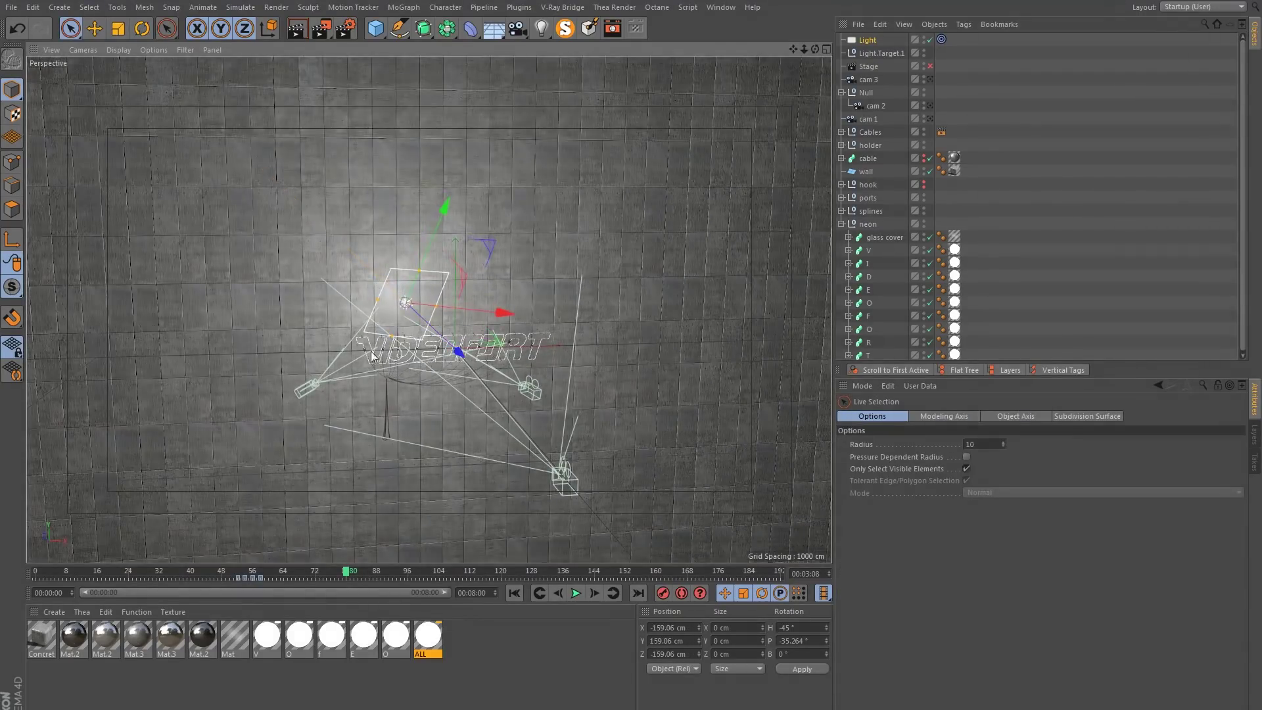
{"action": "scroll", "coordinate": [401, 308], "scroll_direction": "up", "scroll_amount": 5}
{"action": "mouse_move", "coordinate": [427, 265]}
{"action": "left_mouse_down"}
{"action": "mouse_move", "coordinate": [421, 169]}
{"action": "mouse_move", "coordinate": [372, 215]}
{"action": "mouse_move", "coordinate": [386, 214]}
{"action": "mouse_move", "coordinate": [434, 287]}
{"action": "left_mouse_up"}
{"action": "left_click_drag", "start_coordinate": [335, 248], "coordinate": [452, 283], "text": "alt"}
{"action": "left_click_drag", "start_coordinate": [388, 278], "coordinate": [256, 245], "text": "alt"}
{"action": "left_click_drag", "start_coordinate": [261, 99], "coordinate": [253, 111]}
Set the area light's intensity to 20%.
{"action": "left_click", "coordinate": [863, 40]}
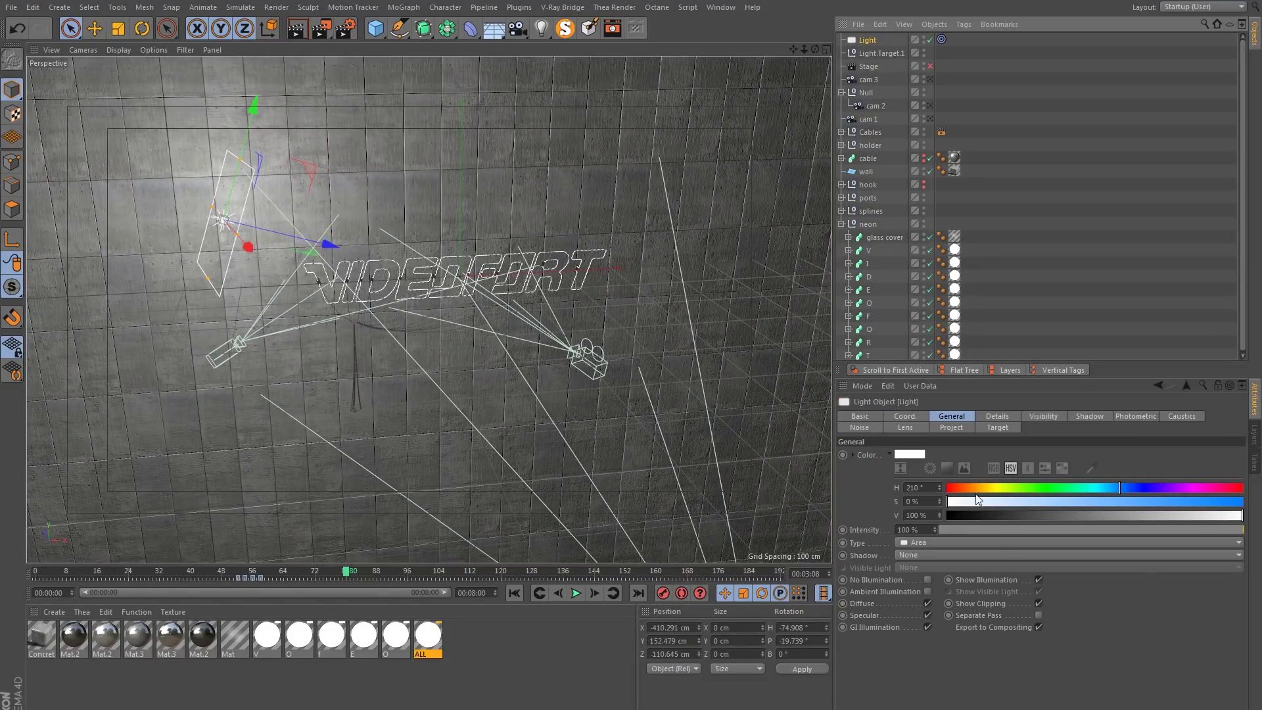
{"action": "double_click", "coordinate": [928, 530]}
{"action": "type", "text": "20"}
{"action": "key", "text": "Return"}
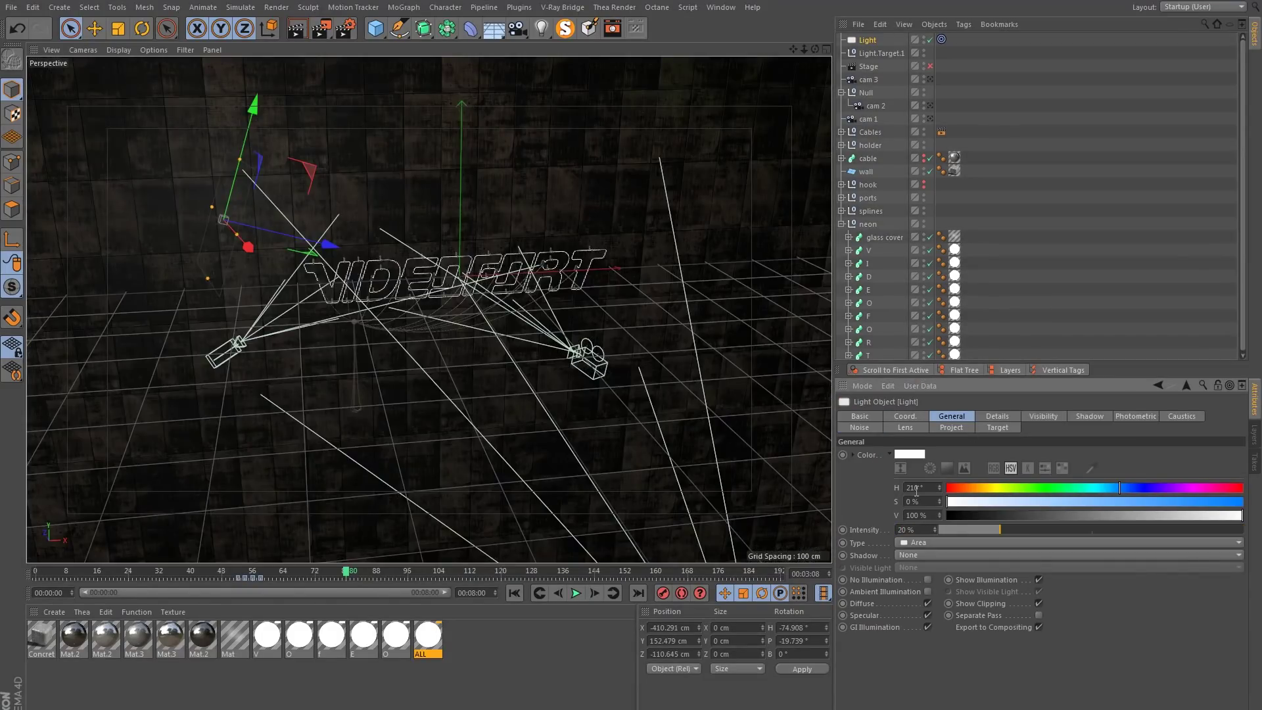
Set the area light's color to a pale blue with hue 210° and saturation 20%.
{"action": "left_click", "coordinate": [922, 454]}
{"action": "left_click", "coordinate": [955, 451]}
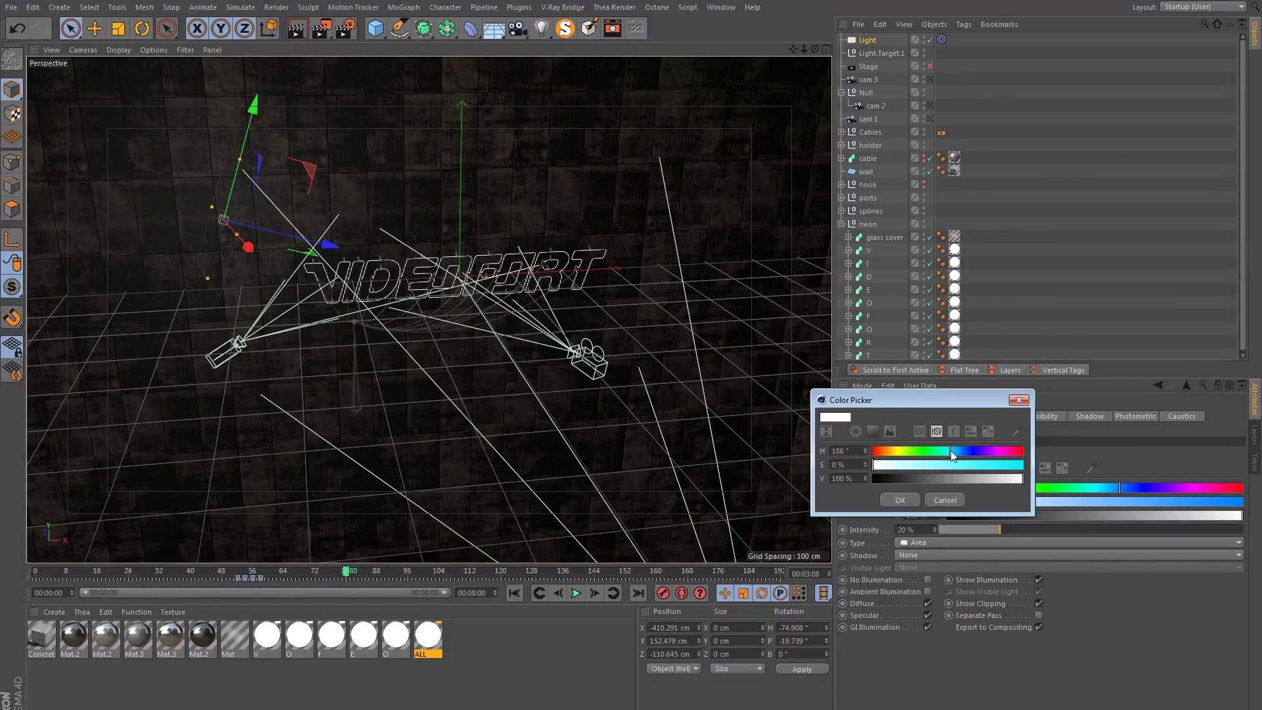
{"action": "type", "text": "210"}
{"action": "key", "text": "Return"}
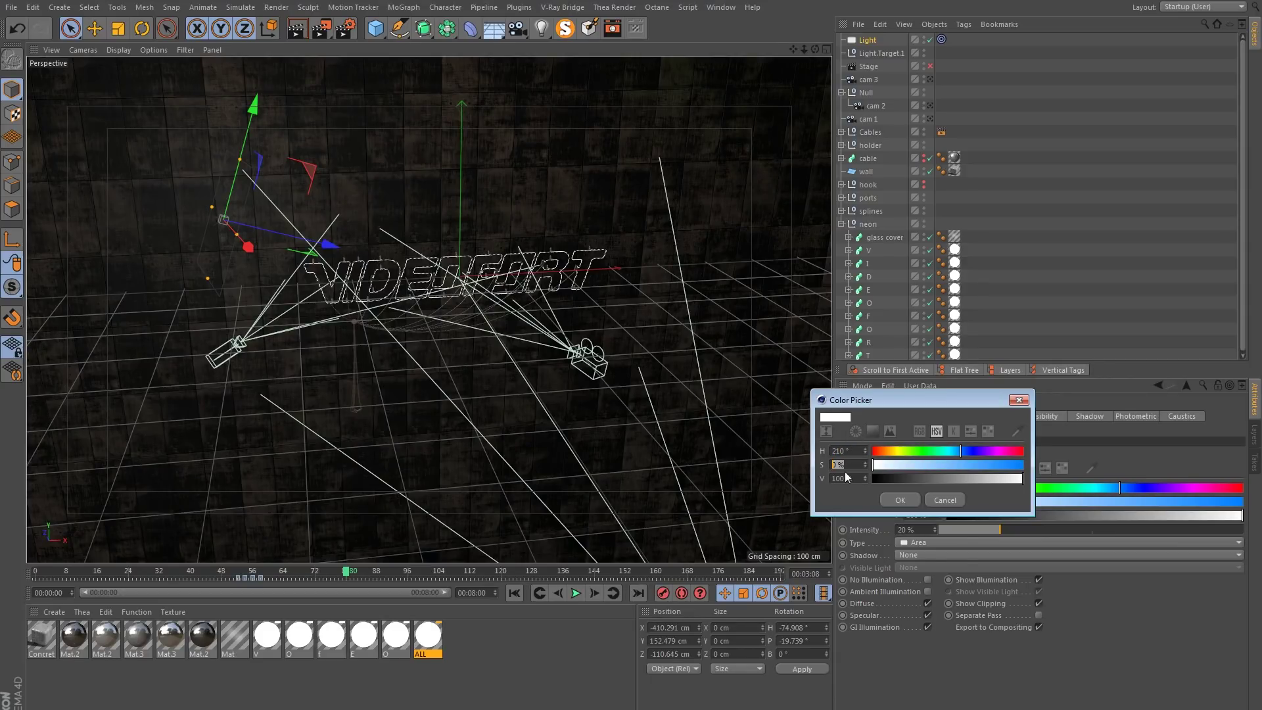
{"action": "key", "text": "Return"}
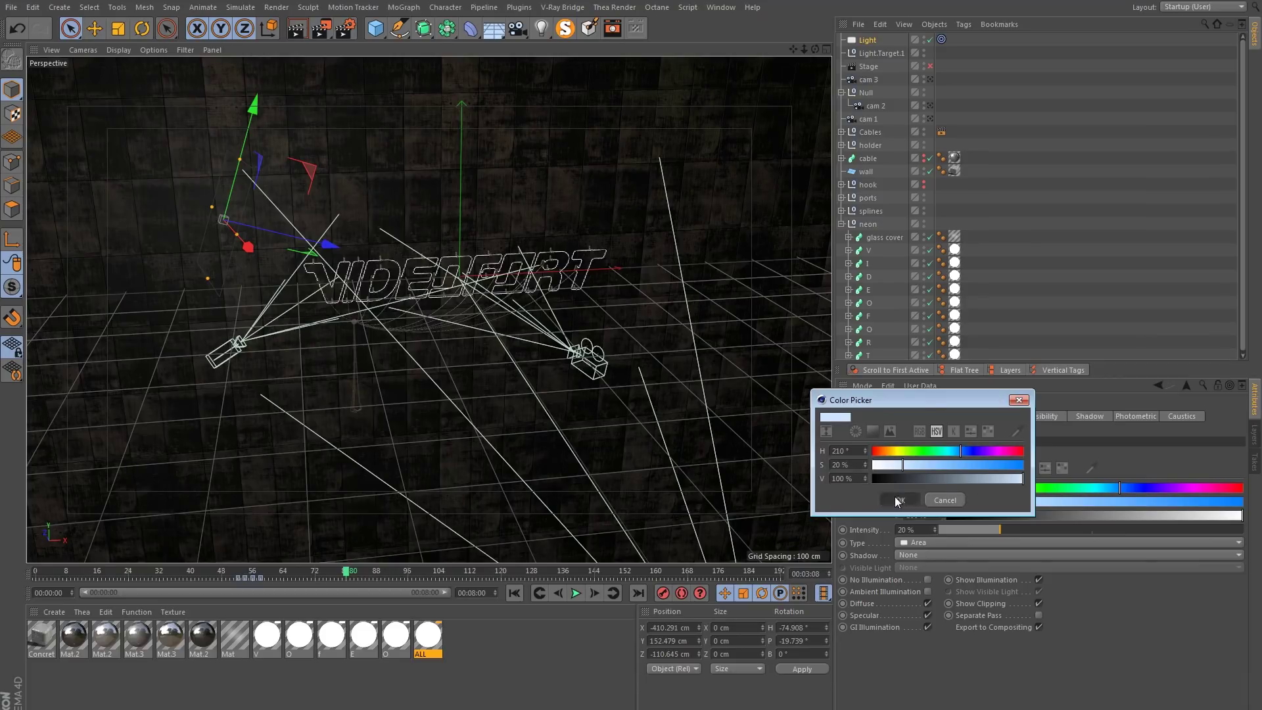
{"action": "left_click", "coordinate": [898, 500]}
Duplicate the area light and mirror the copy to X 410.291 cm and Y -152.479 cm.
{"action": "left_click_drag", "start_coordinate": [342, 283], "coordinate": [321, 260], "text": "alt"}
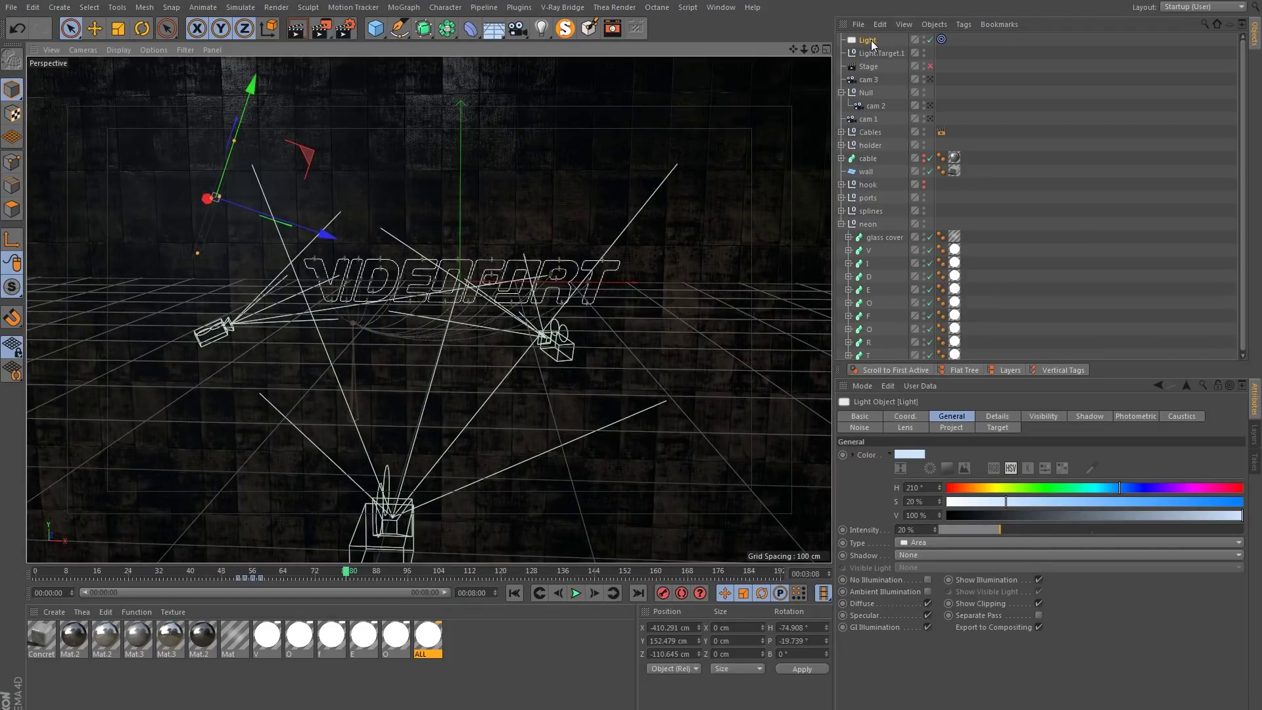
{"action": "left_click_drag", "start_coordinate": [871, 41], "coordinate": [897, 48], "text": "ctrl"}
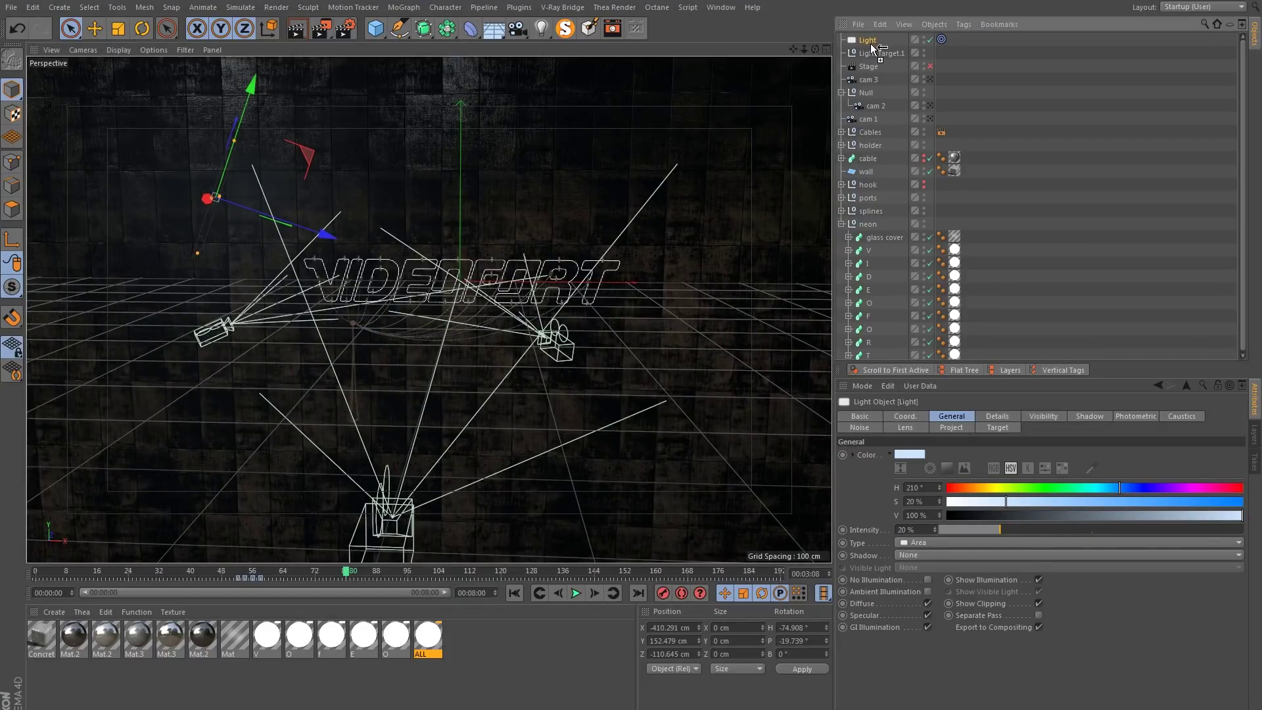
{"action": "left_click", "coordinate": [654, 628]}
{"action": "key", "text": "Home"}
{"action": "key", "text": "Delete"}
{"action": "key", "text": "Return"}
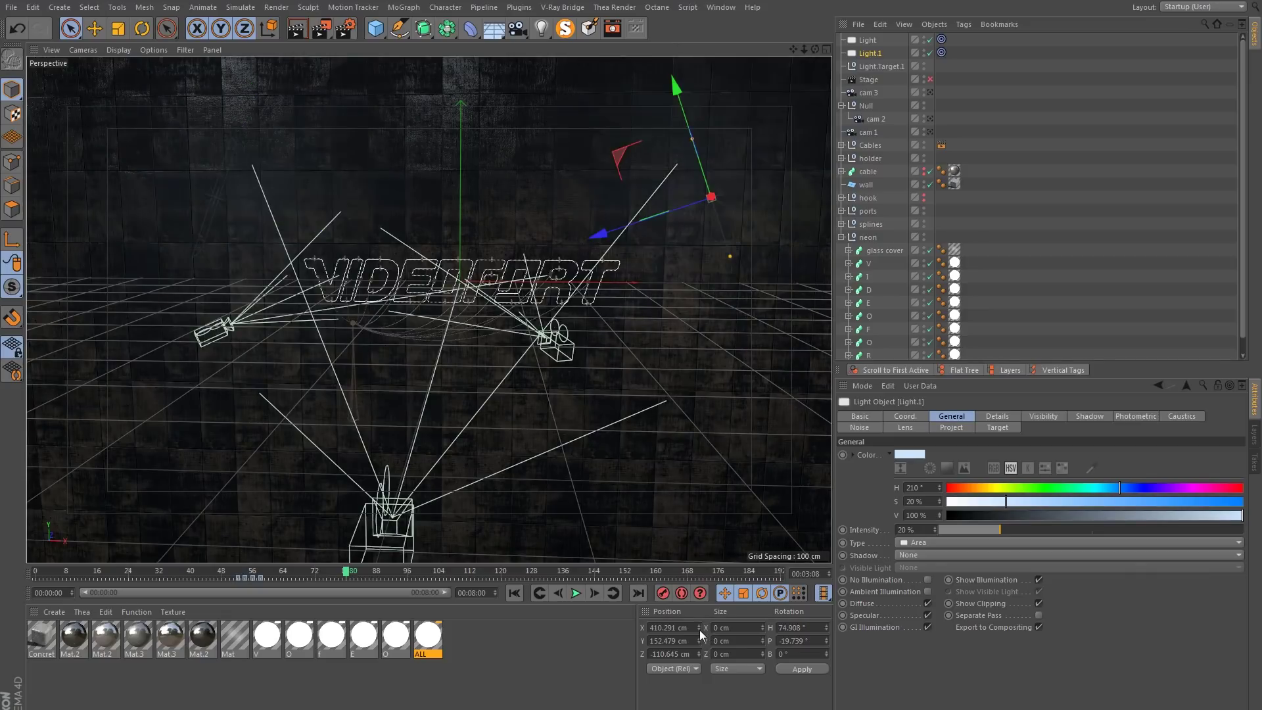
{"action": "left_click", "coordinate": [654, 641]}
{"action": "key", "text": "Home"}
{"action": "type", "text": "-"}
{"action": "key", "text": "Return"}
Give the duplicated light a warm tint by setting its color hue to 35°.
{"action": "left_click", "coordinate": [910, 457]}
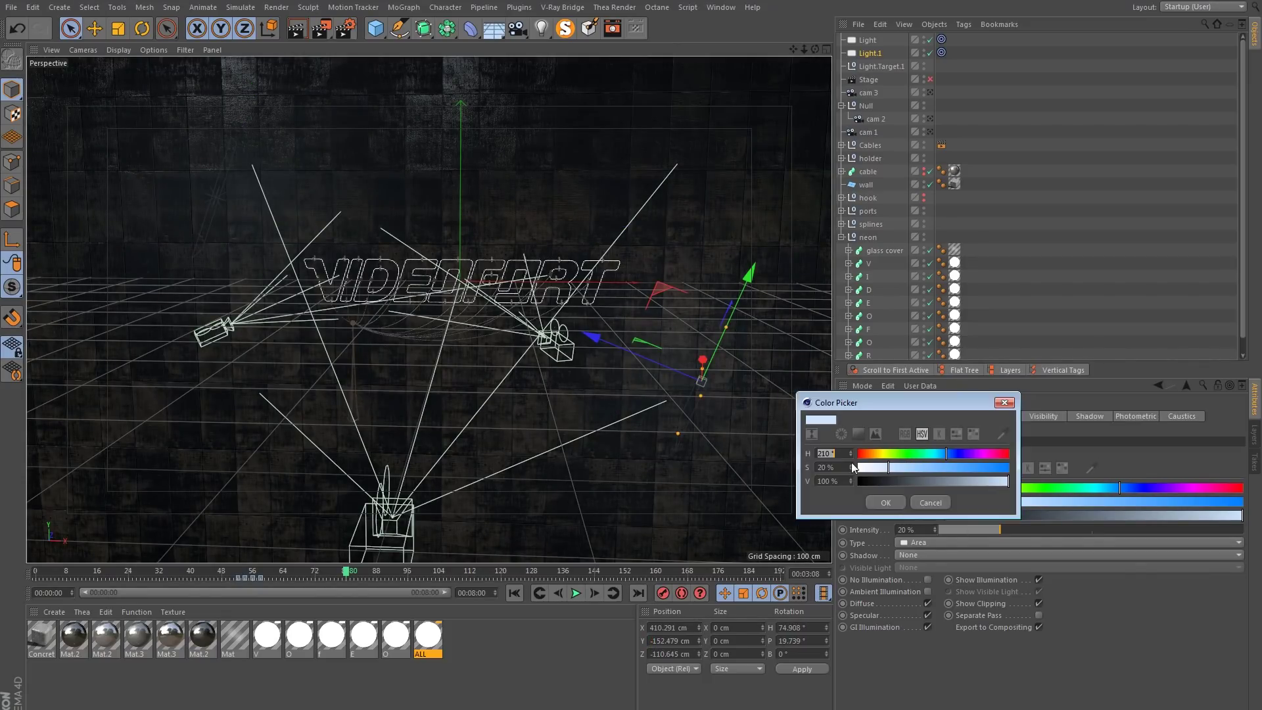
{"action": "type", "text": "35"}
{"action": "key", "text": "Return"}
{"action": "left_click", "coordinate": [882, 504]}
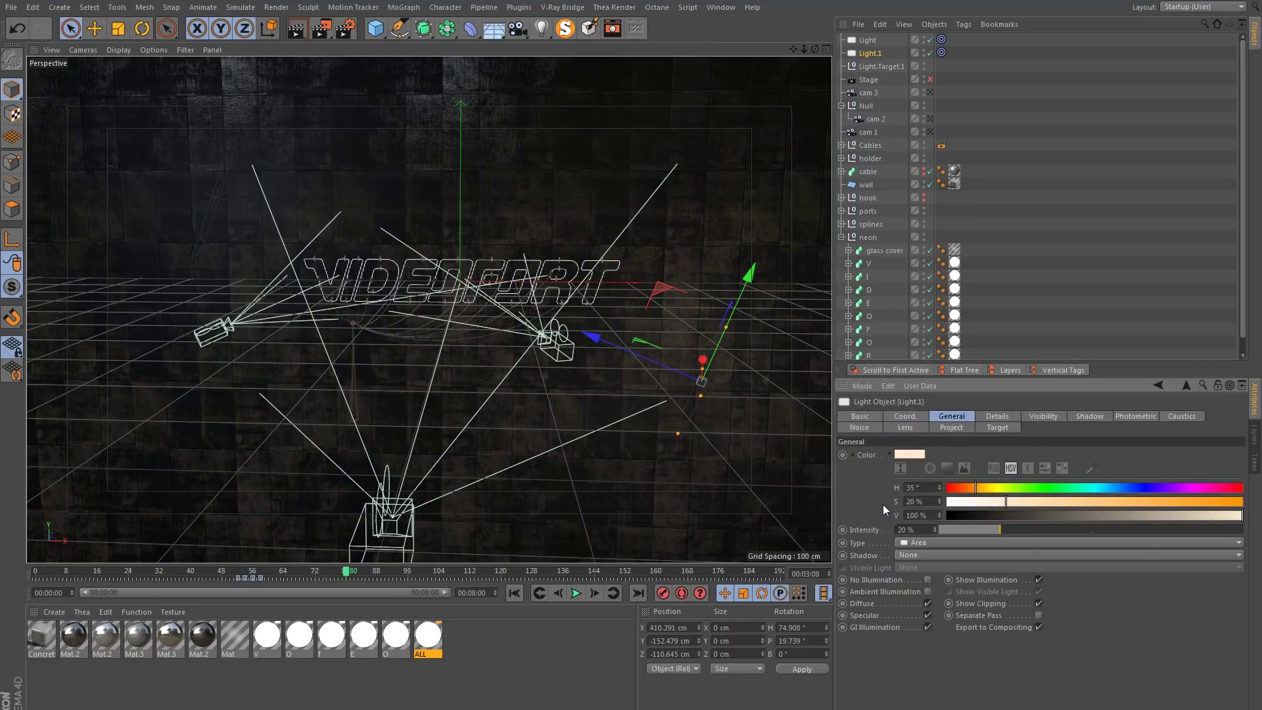
Re-enable the Stage object and test-render the camera view.
{"action": "left_click", "coordinate": [931, 80]}
{"action": "key", "text": "ctrl+r"}
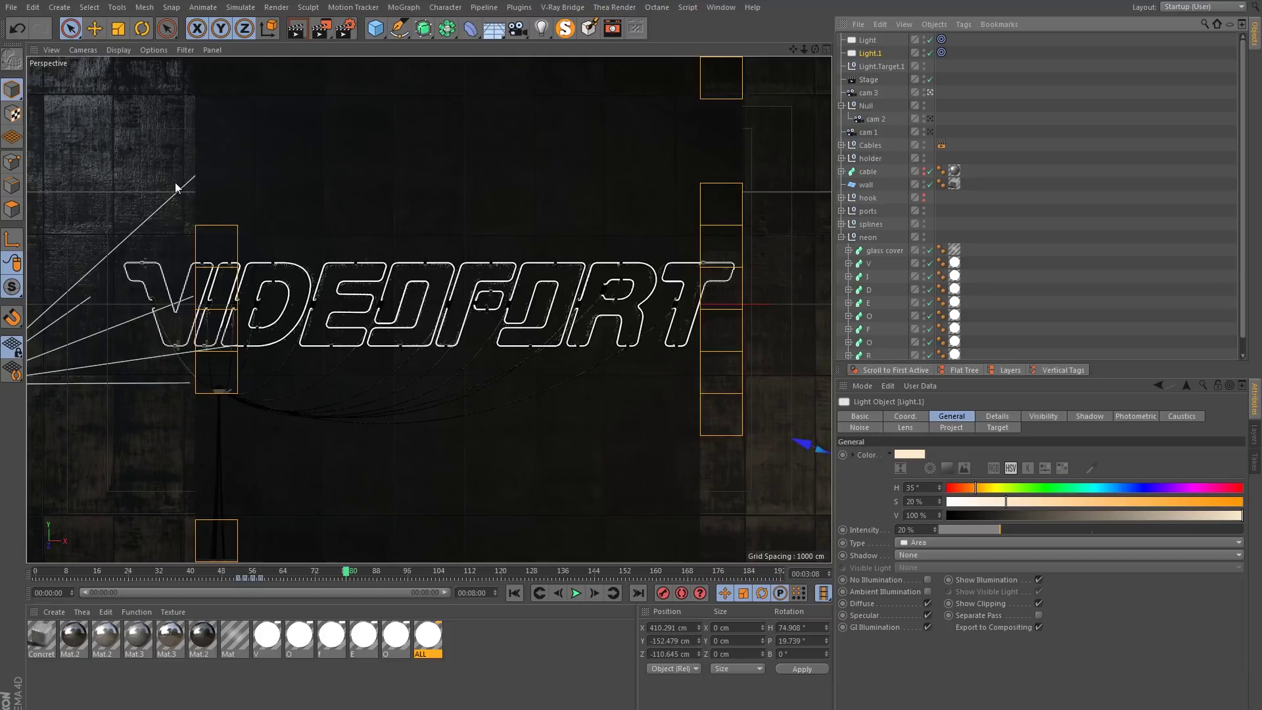
Play the animation from the start, stop at frame 101 and test-render the view.
{"action": "left_click", "coordinate": [514, 594]}
{"action": "left_click", "coordinate": [576, 593]}
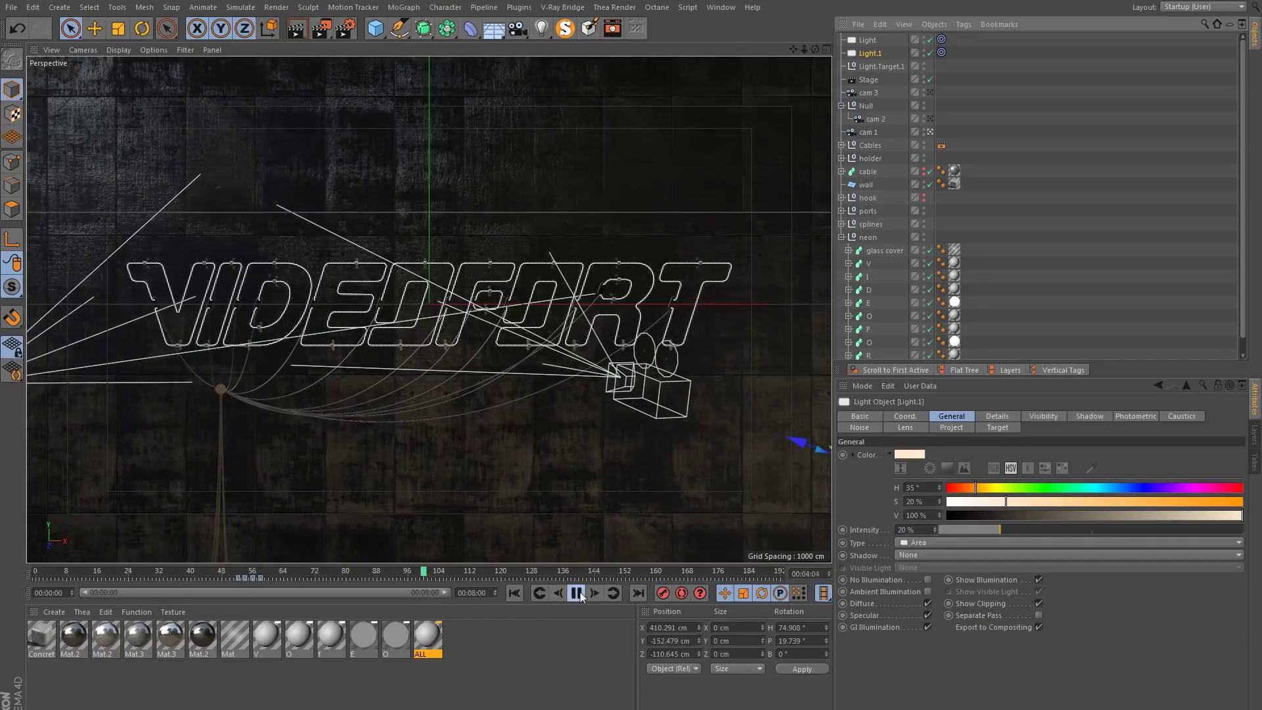
{"action": "left_click", "coordinate": [577, 593]}
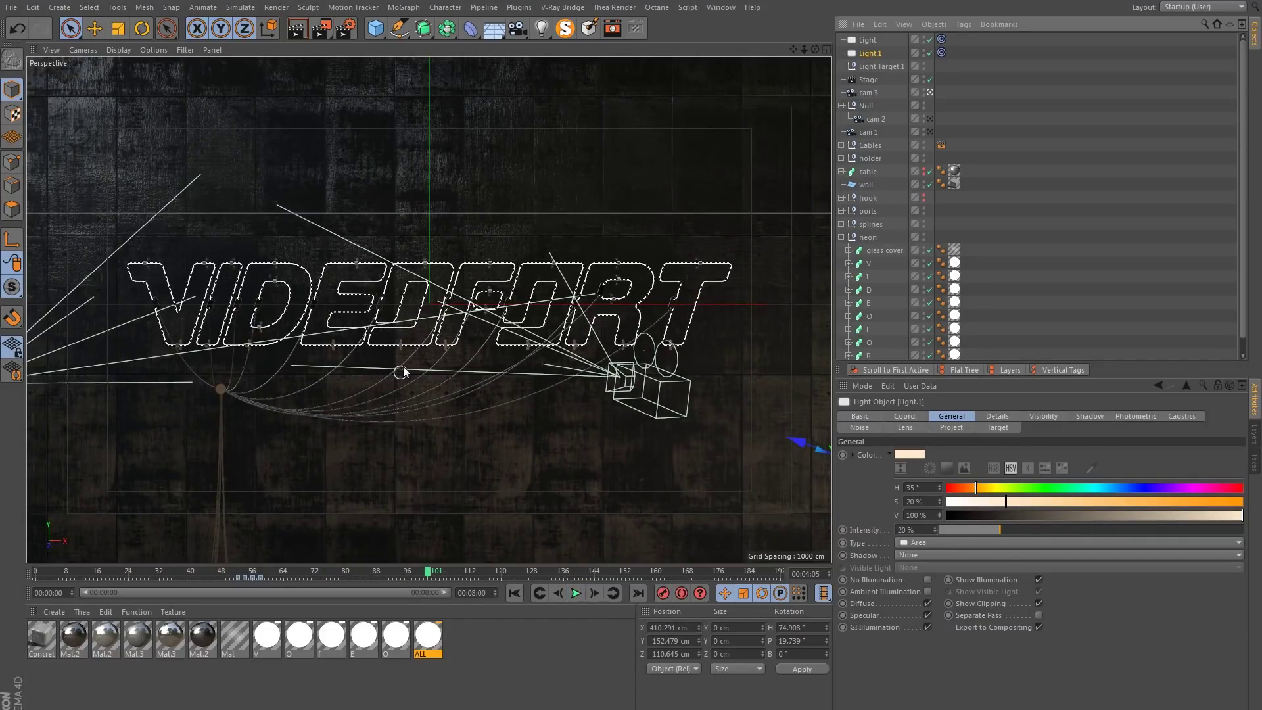
{"action": "key", "text": "ctrl+r"}
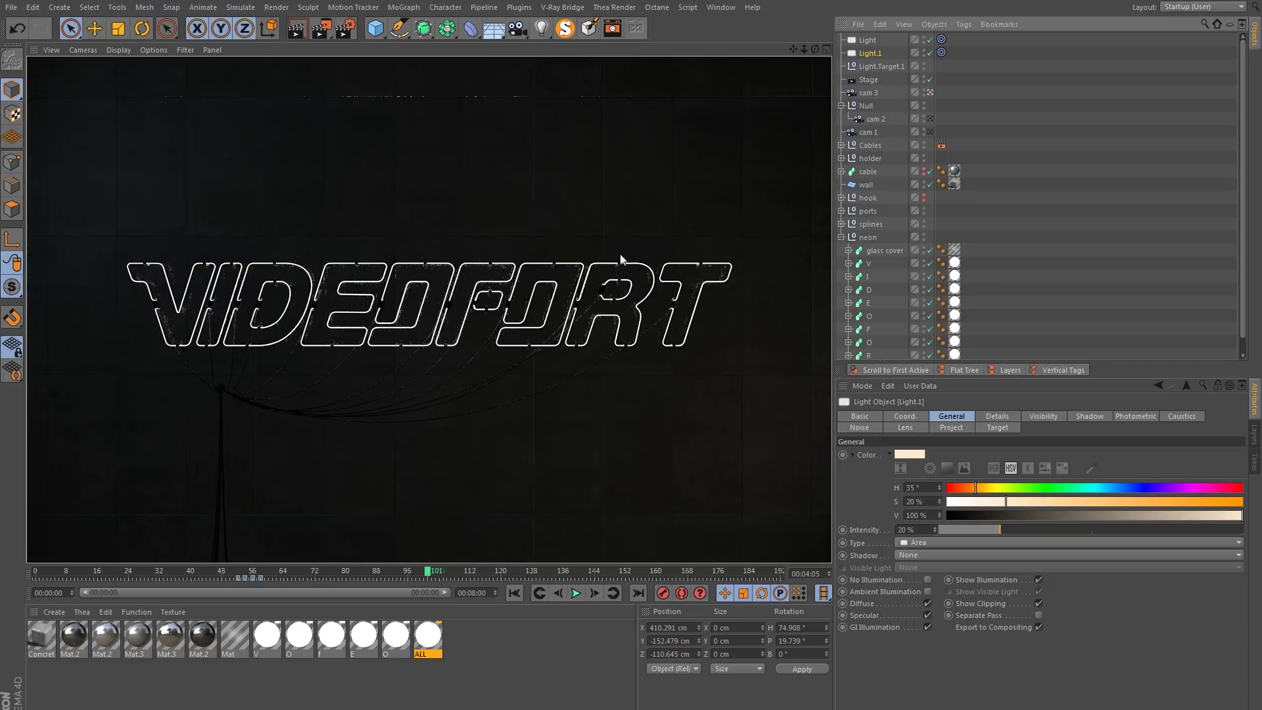
{"action": "left_click", "coordinate": [984, 291]}
{"action": "scroll", "coordinate": [911, 283], "scroll_direction": "down", "scroll_amount": 1}
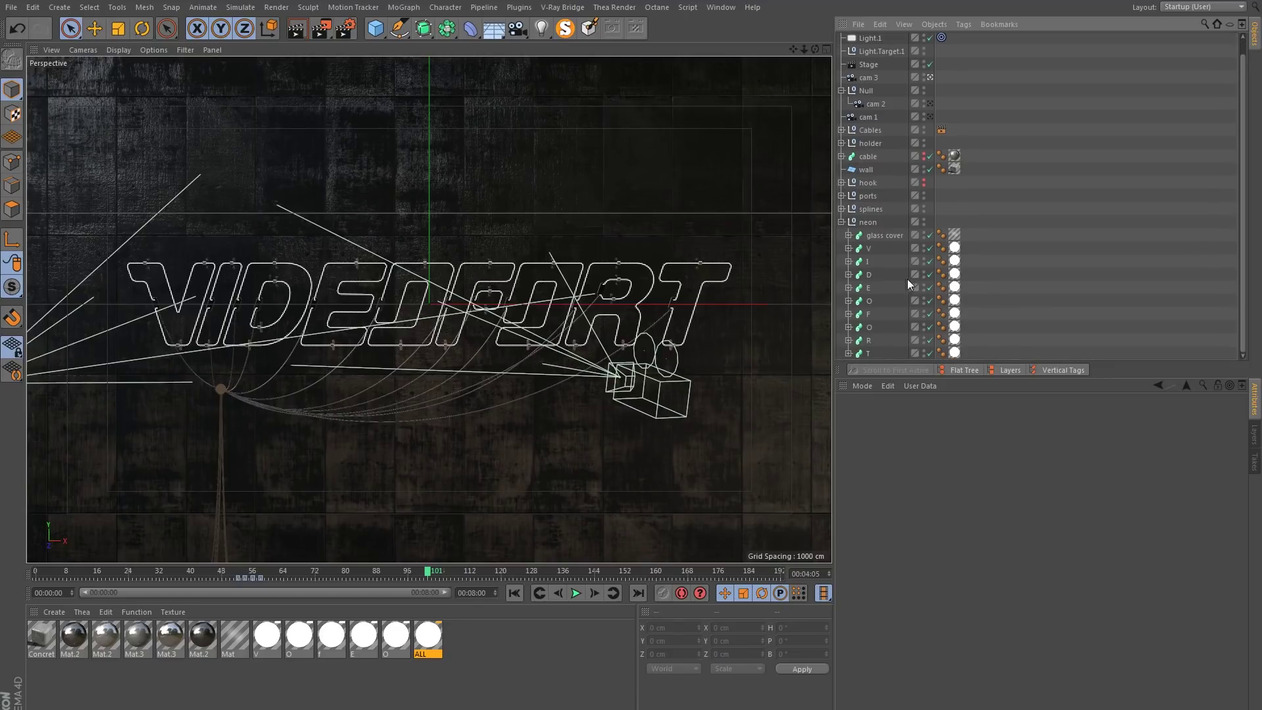
{"action": "left_click", "coordinate": [868, 250]}
{"action": "left_click", "coordinate": [866, 349], "text": "shift"}
{"action": "right_click", "coordinate": [869, 247]}
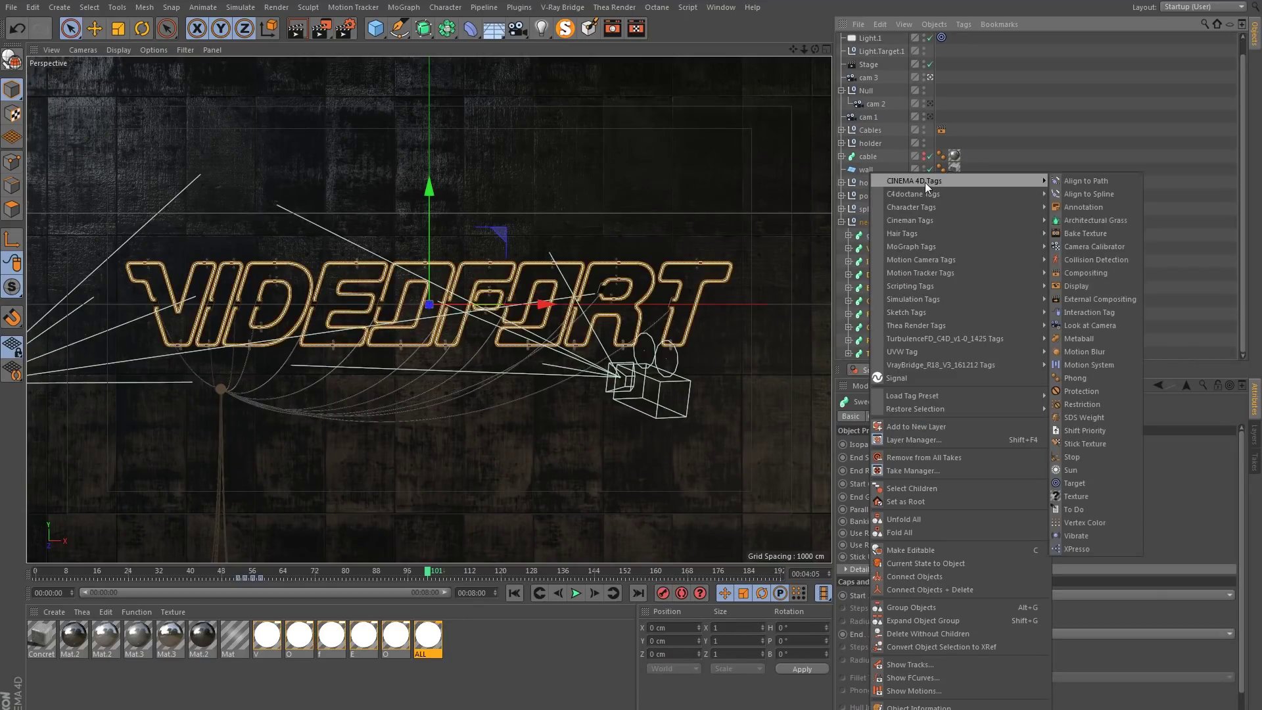
{"action": "left_click", "coordinate": [865, 238]}
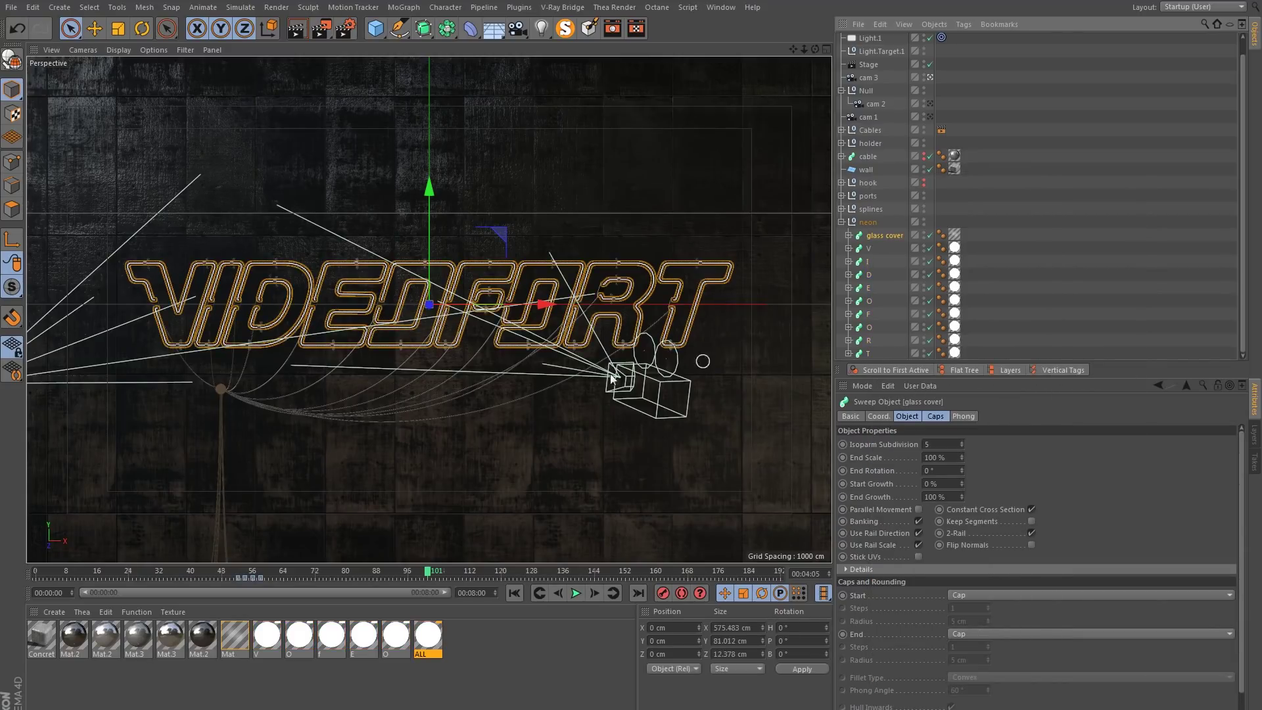
{"action": "left_click", "coordinate": [865, 353], "text": "shift"}
{"action": "right_click", "coordinate": [885, 235]}
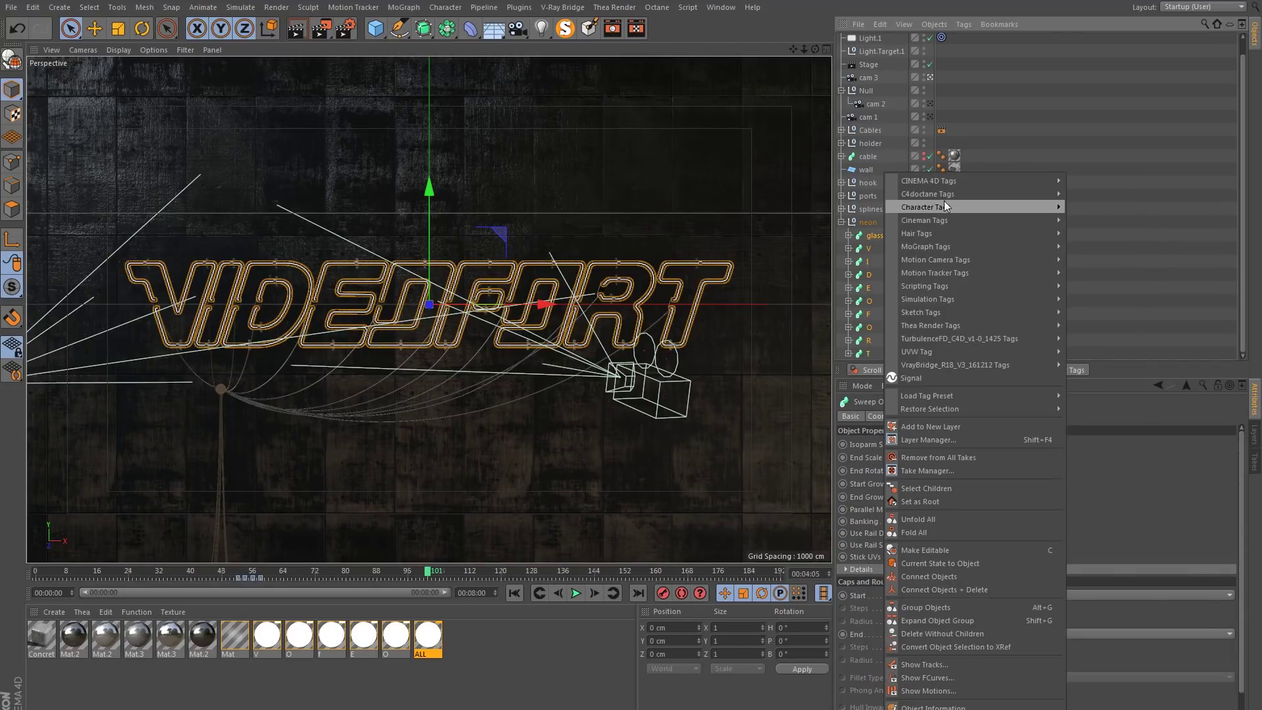
Add a Compositing tag to the neon group and put the Cables group in its exclusion list.
{"action": "left_click", "coordinate": [857, 230]}
{"action": "right_click", "coordinate": [874, 224]}
{"action": "mouse_move", "coordinate": [925, 180]}
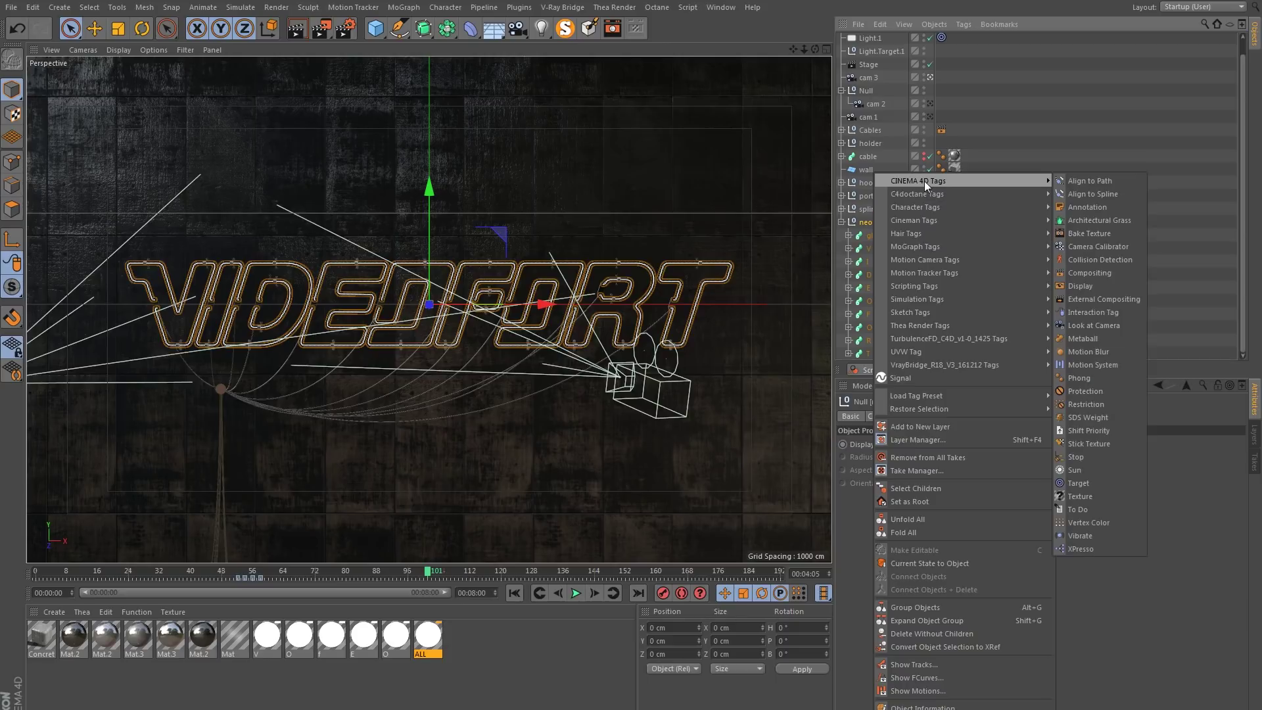
{"action": "left_click", "coordinate": [1088, 273]}
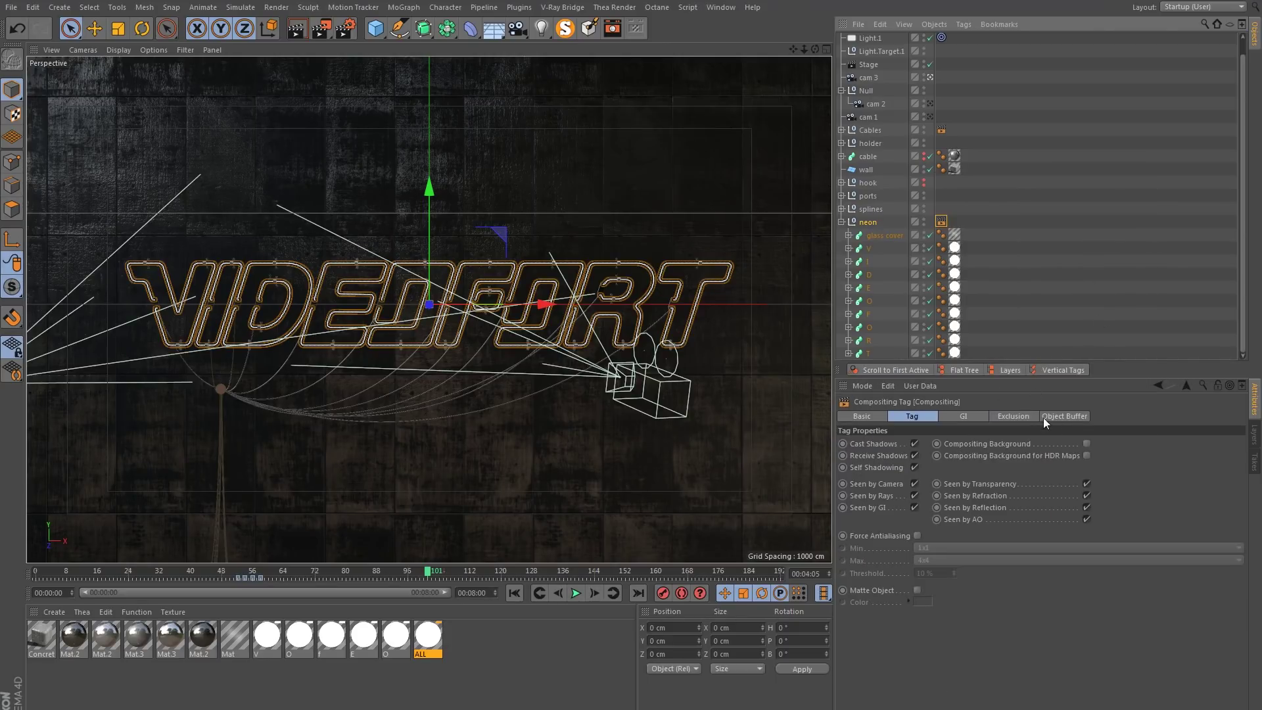
{"action": "left_click", "coordinate": [1023, 413]}
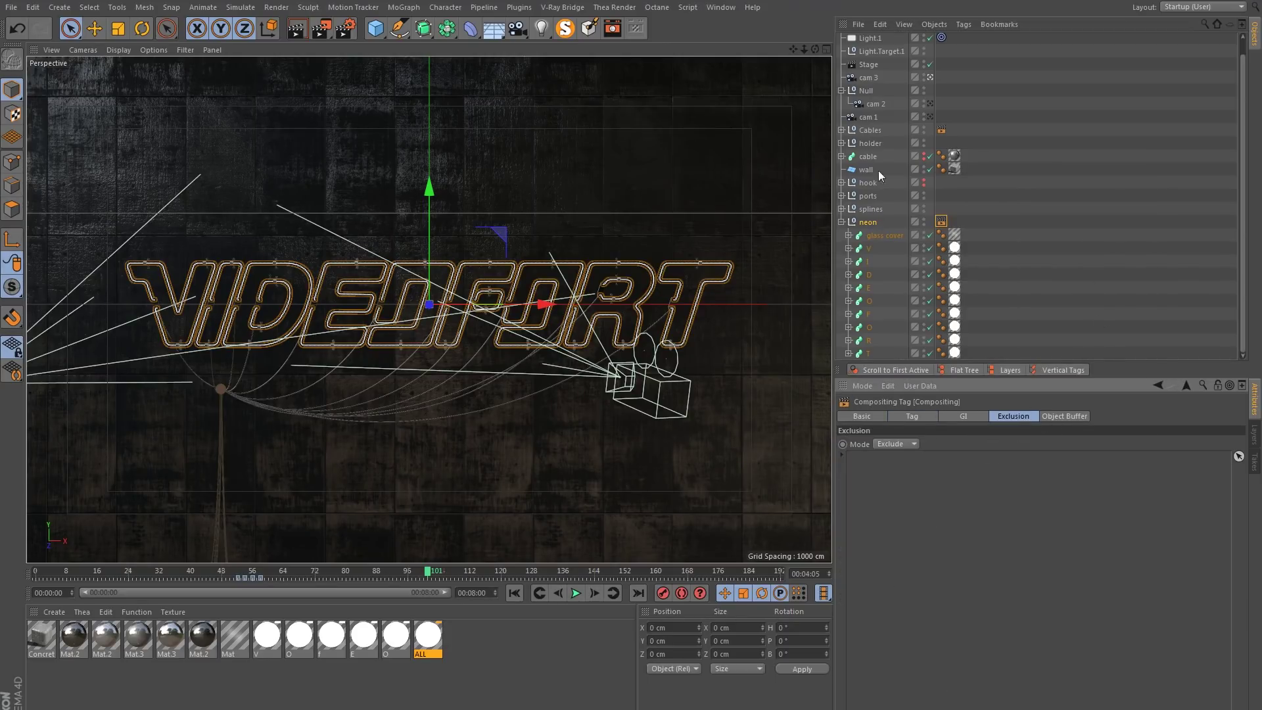
{"action": "left_click_drag", "start_coordinate": [878, 131], "coordinate": [894, 460]}
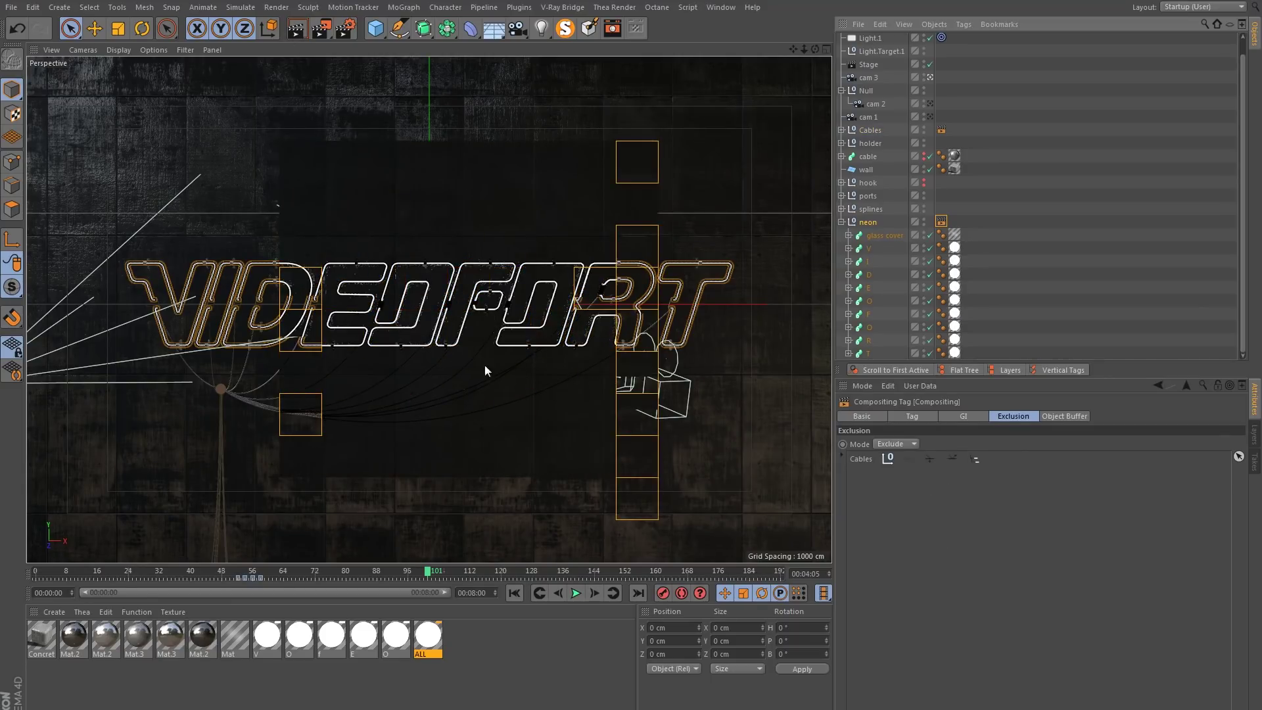
Copy the Sky object from the neon 7.c4d scene and paste it into the new neon 2.c4d scene.
{"action": "left_click", "coordinate": [494, 645]}
{"action": "left_click", "coordinate": [720, 8]}
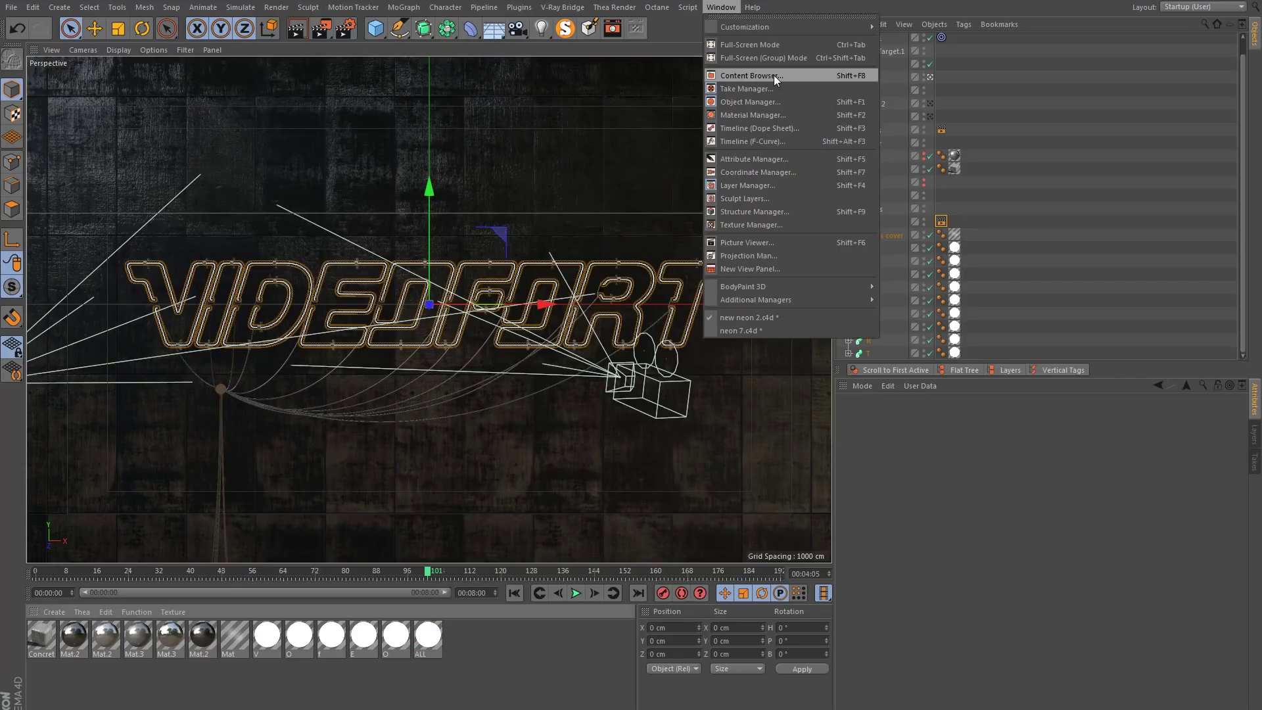
{"action": "left_click", "coordinate": [750, 331]}
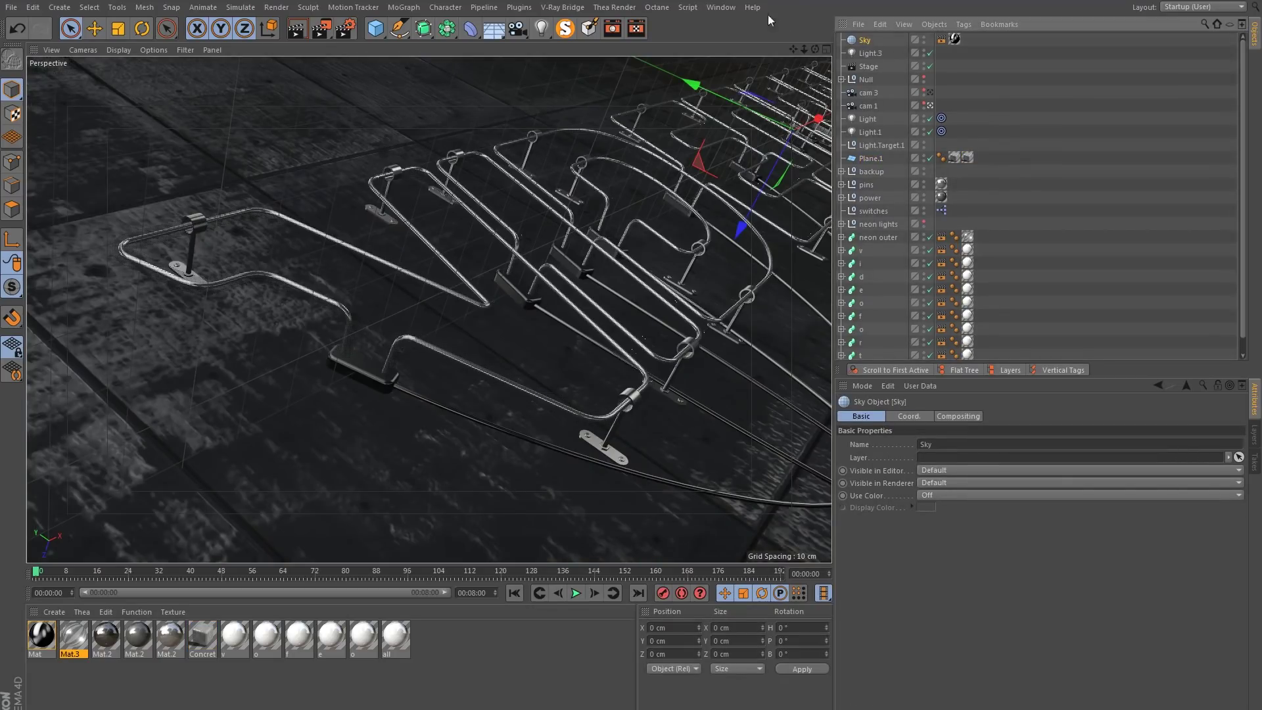
{"action": "left_click", "coordinate": [720, 8]}
{"action": "left_click", "coordinate": [777, 314]}
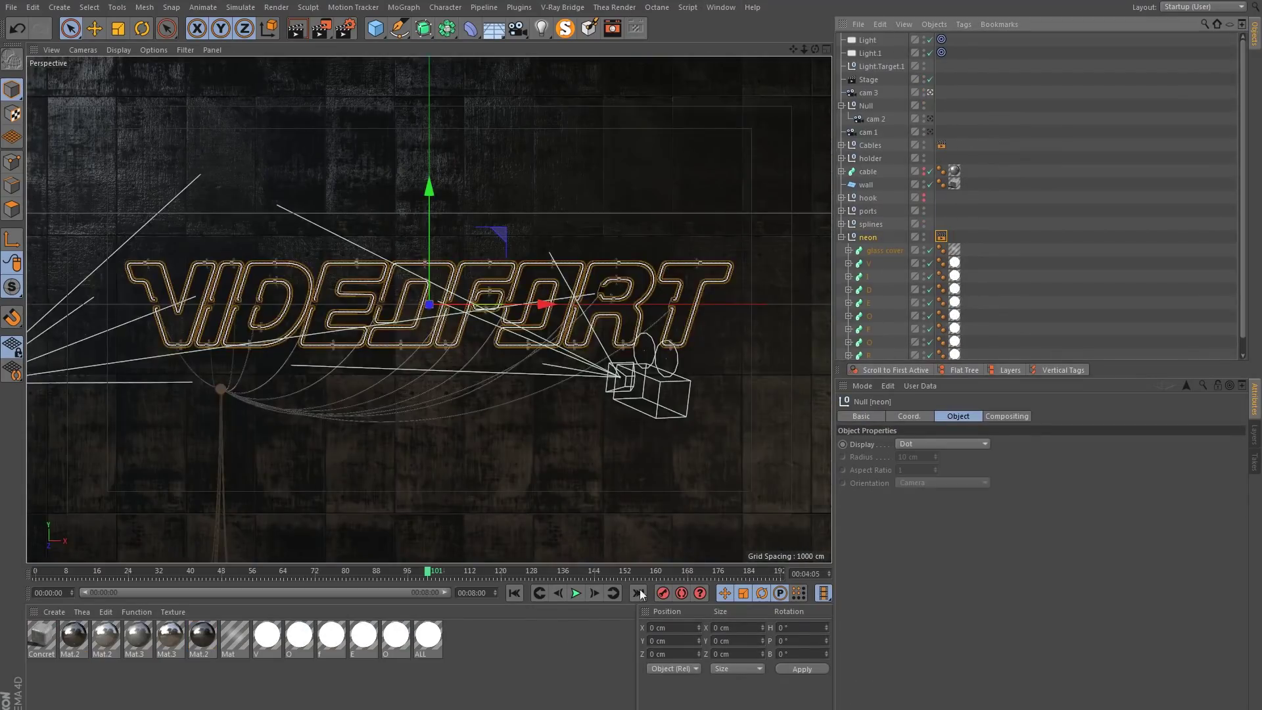
{"action": "left_click", "coordinate": [843, 238]}
{"action": "left_click", "coordinate": [864, 265]}
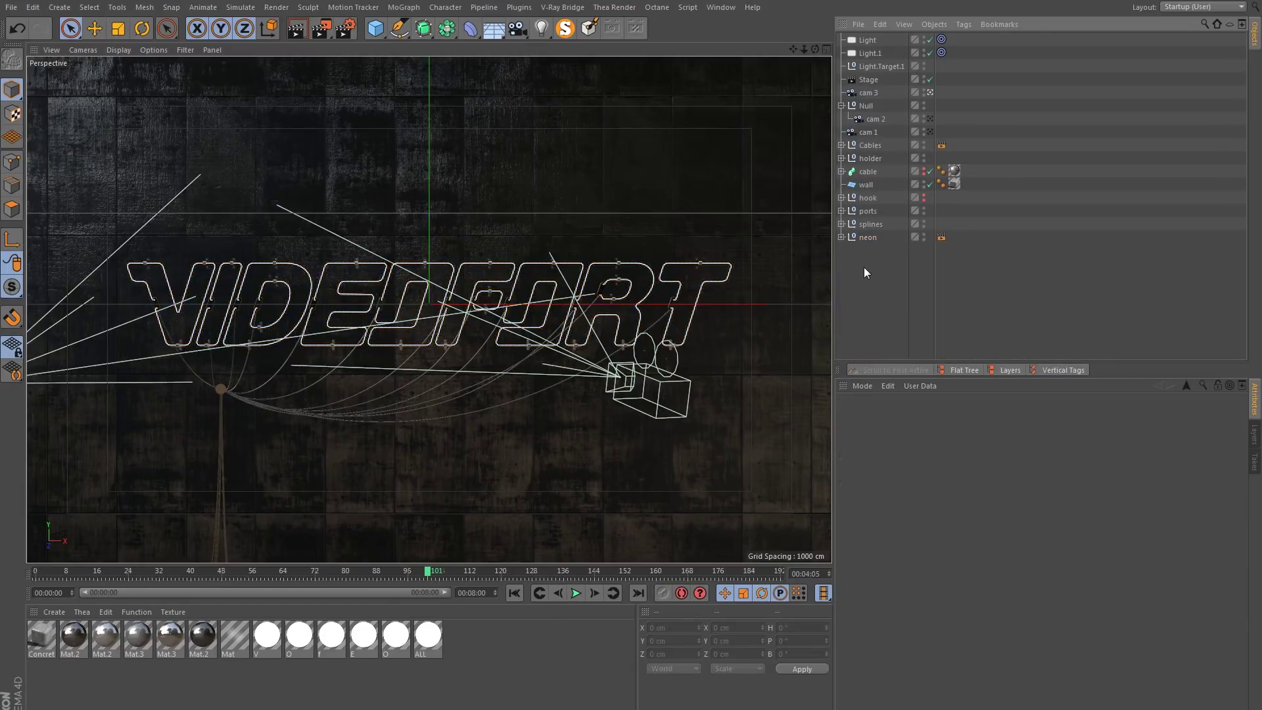
{"action": "key", "text": "ctrl+v"}
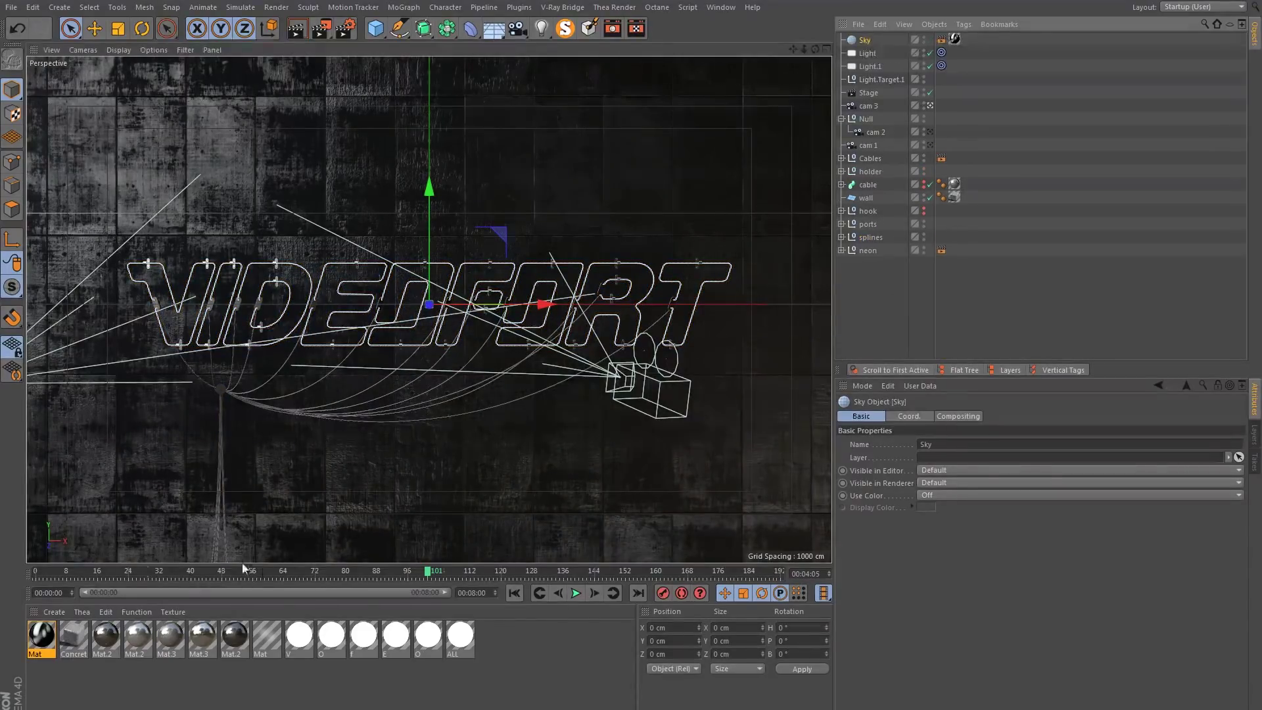
Examine the color texture of the sky's Mat material and test-render the scene at frame 14.
{"action": "left_click", "coordinate": [50, 635]}
{"action": "double_click", "coordinate": [49, 635]}
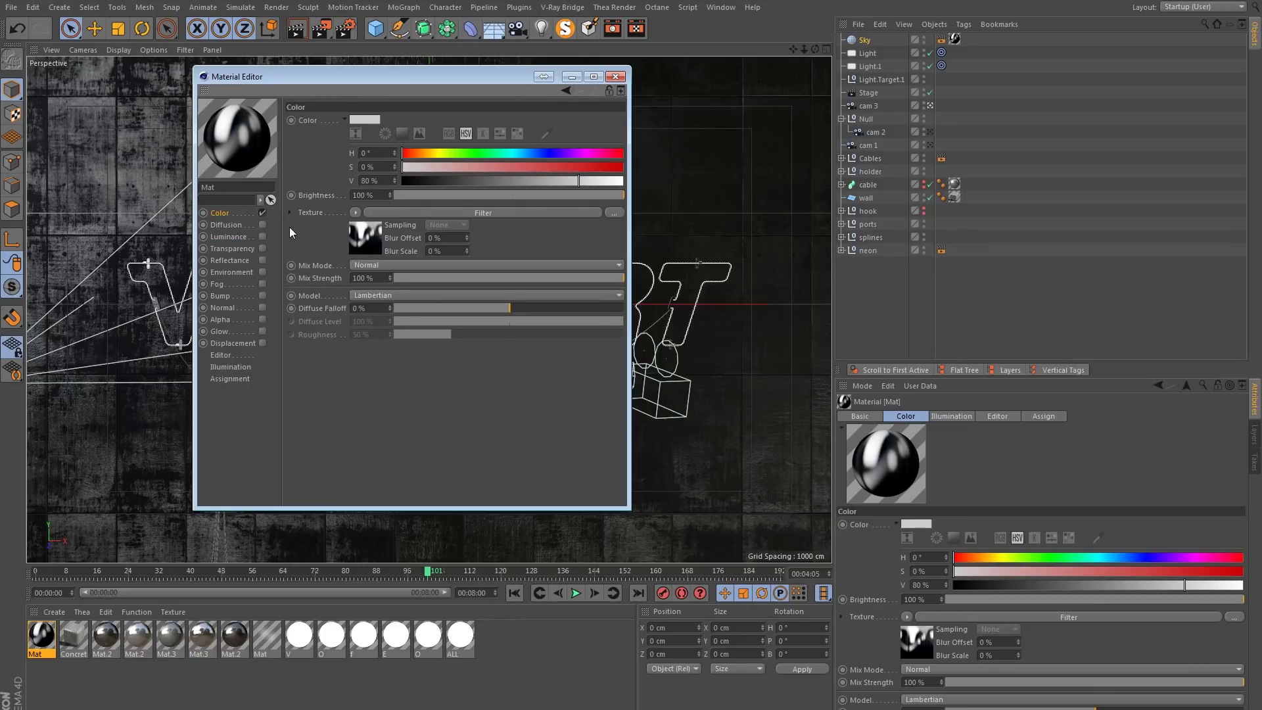
{"action": "left_click", "coordinate": [616, 77]}
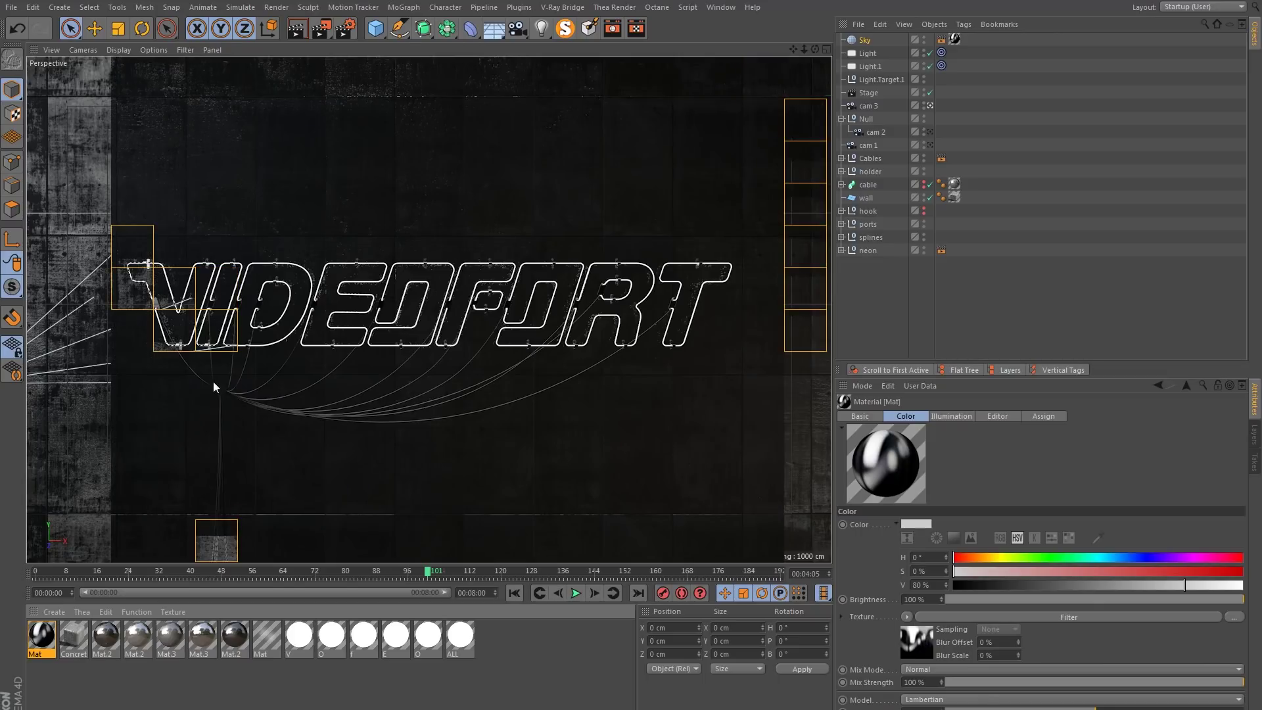
{"action": "left_click", "coordinate": [150, 569]}
{"action": "left_click_drag", "start_coordinate": [150, 569], "coordinate": [90, 556]}
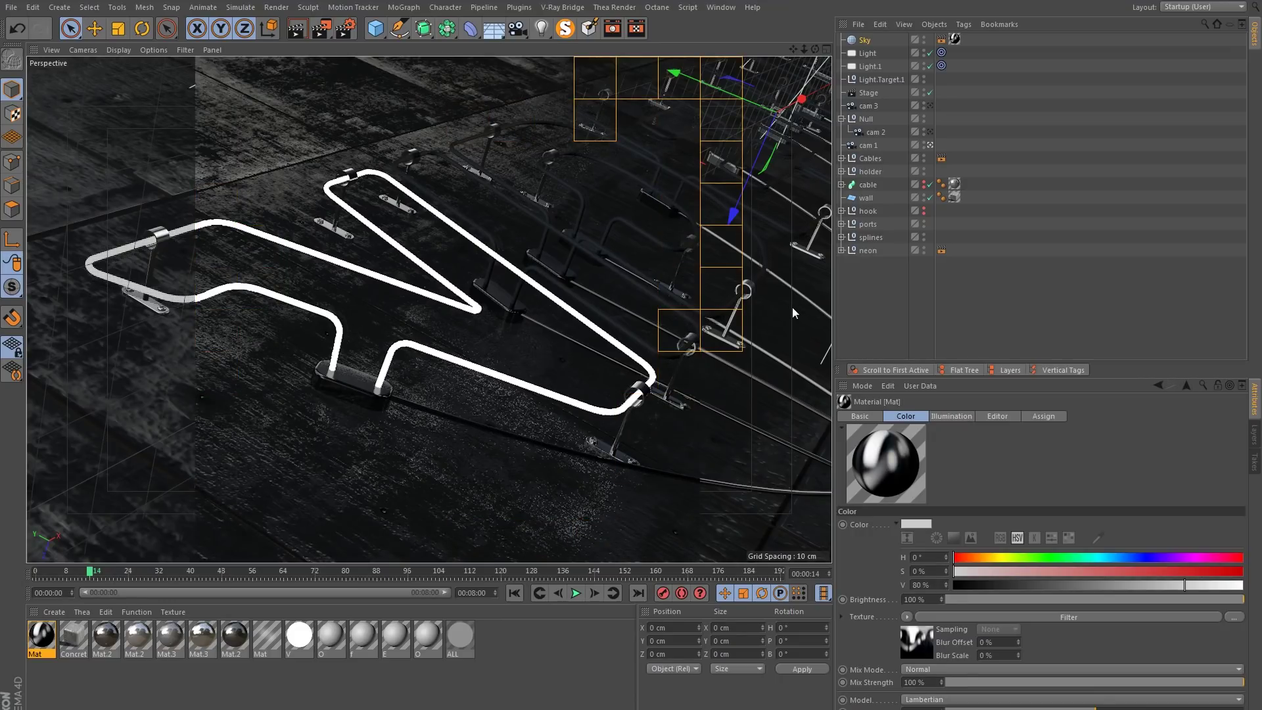
Set the transparency refraction of the glass cover's Mat material to 1.5 and test-render the view.
{"action": "double_click", "coordinate": [266, 638]}
{"action": "left_click", "coordinate": [238, 248]}
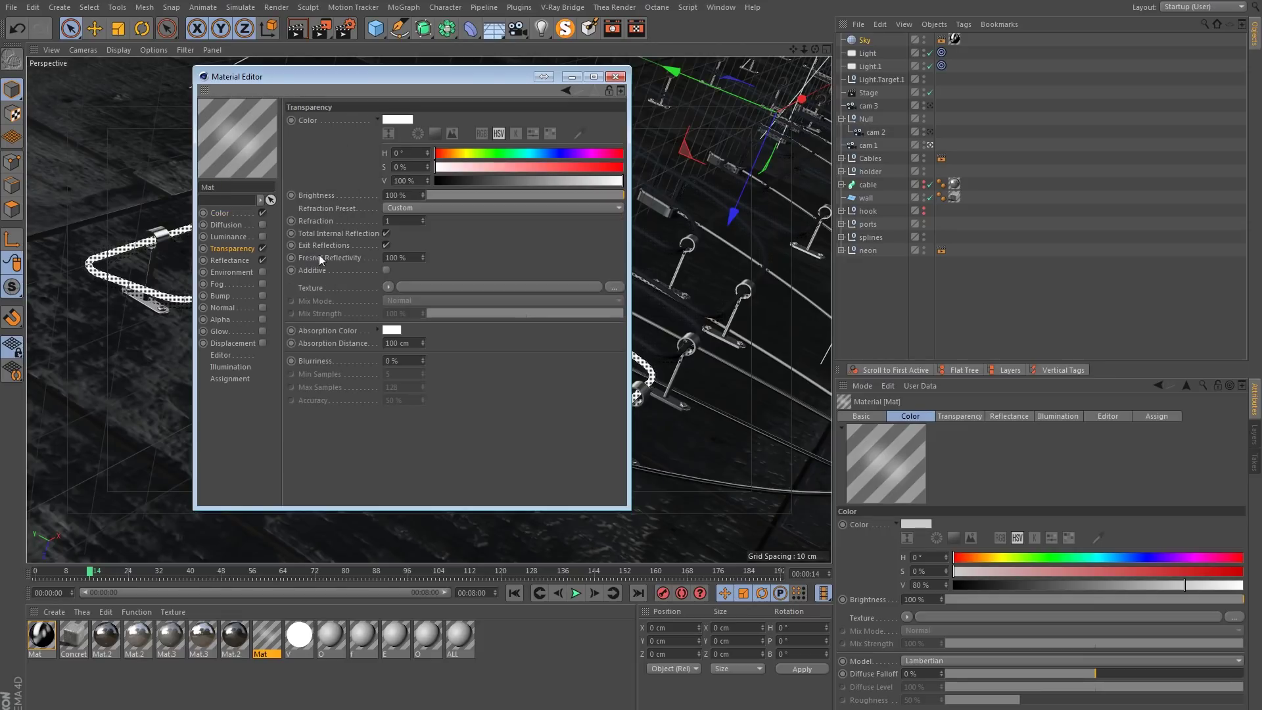
{"action": "left_click", "coordinate": [385, 221]}
{"action": "type", "text": ".5"}
{"action": "key", "text": "Return"}
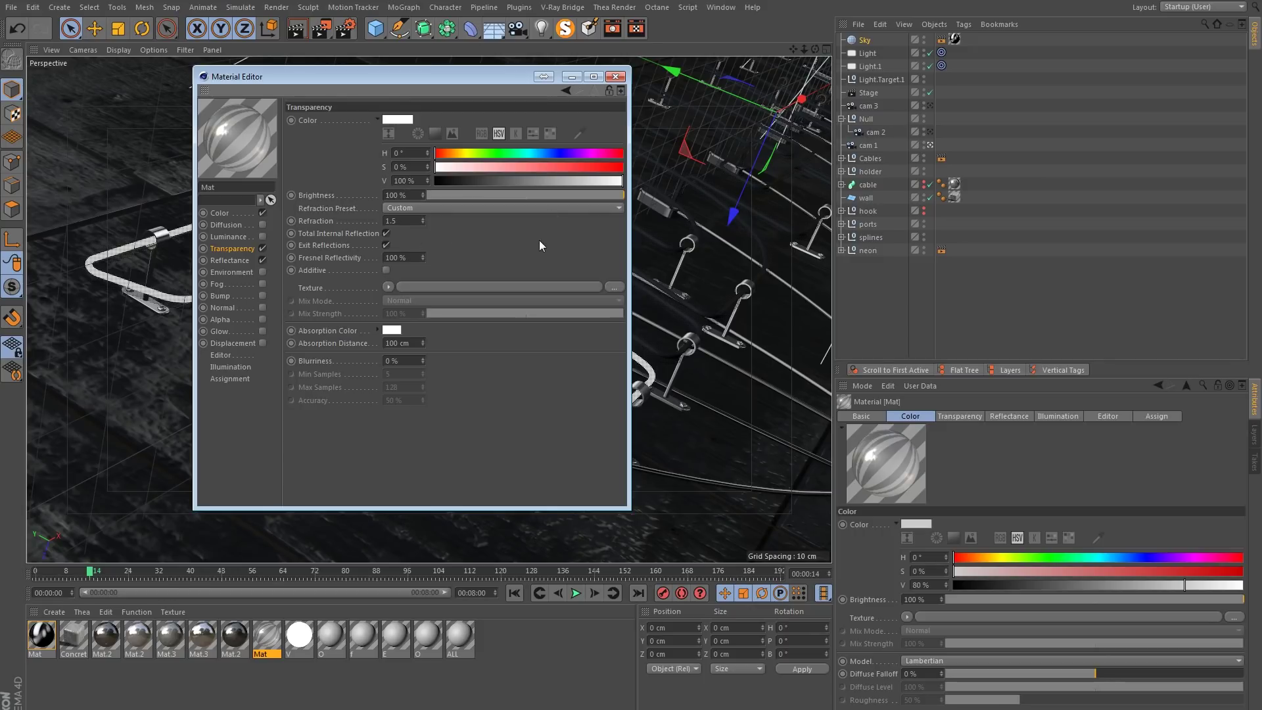
{"action": "left_click", "coordinate": [615, 78]}
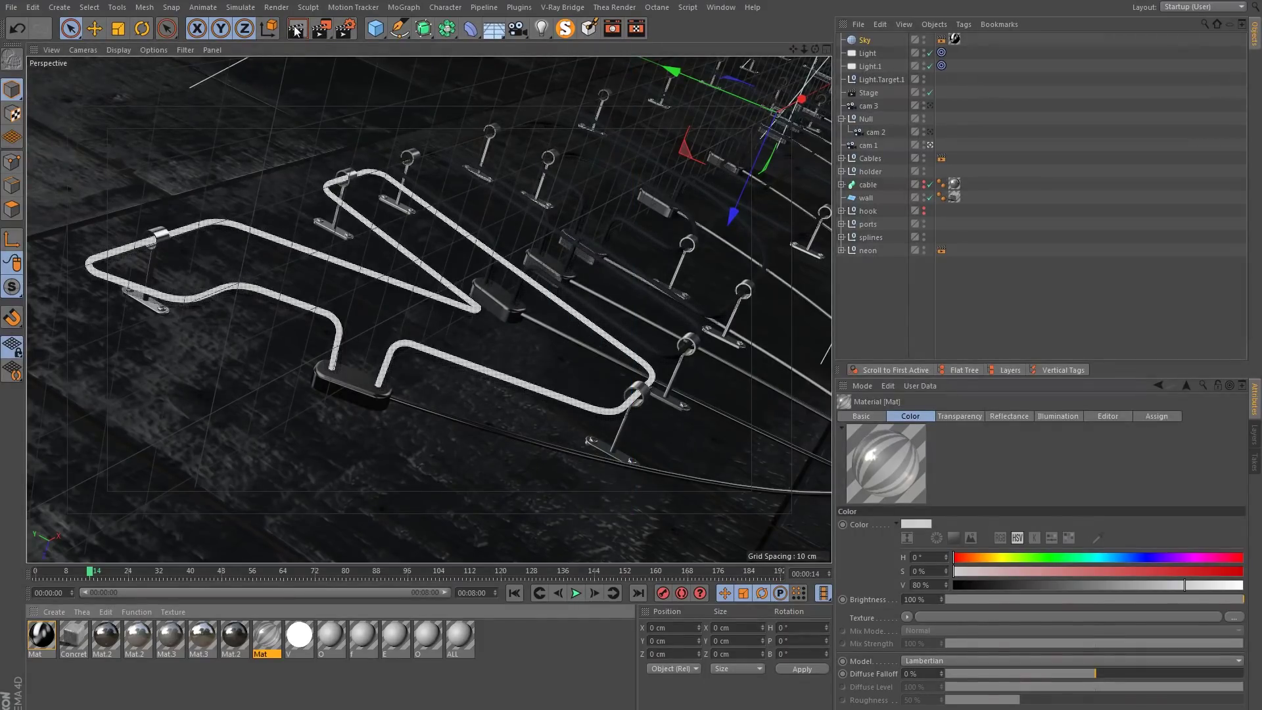
{"action": "left_click", "coordinate": [296, 33]}
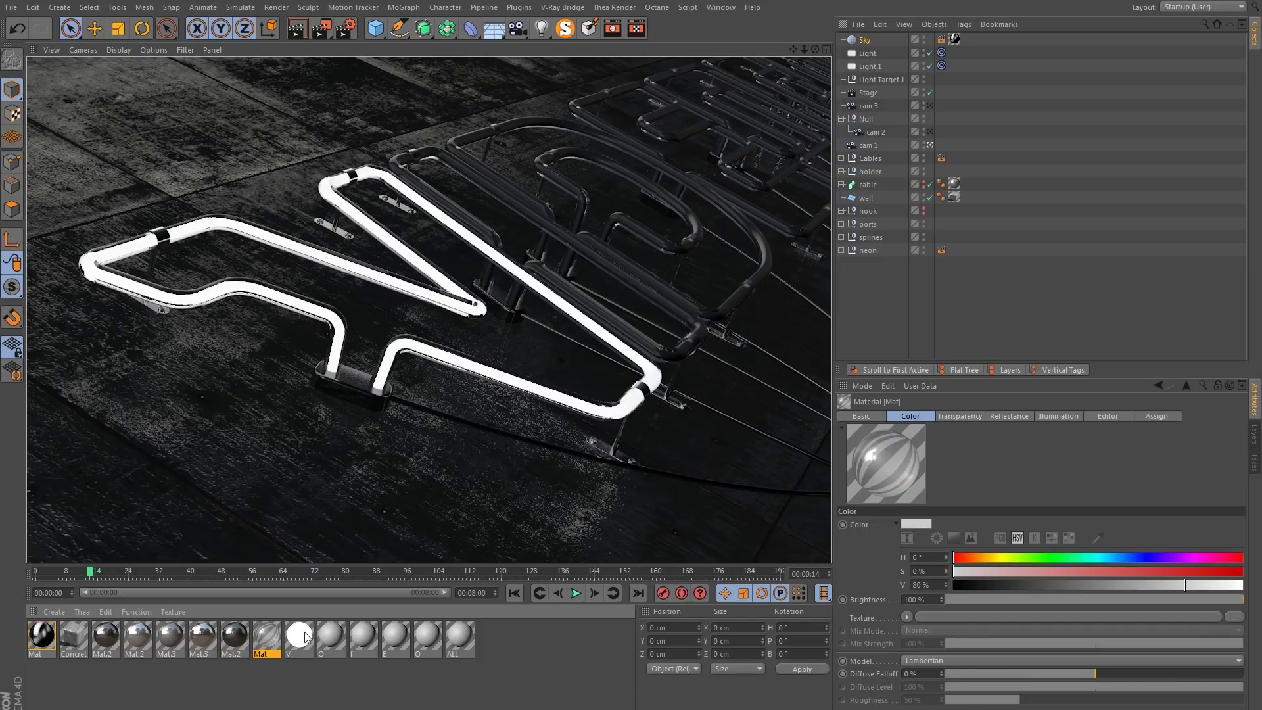
Add a Reflection (Legacy) layer with Additive attenuation and 0% specular strength to all the letter materials, V through ALL, working at frame 0.
{"action": "double_click", "coordinate": [328, 632]}
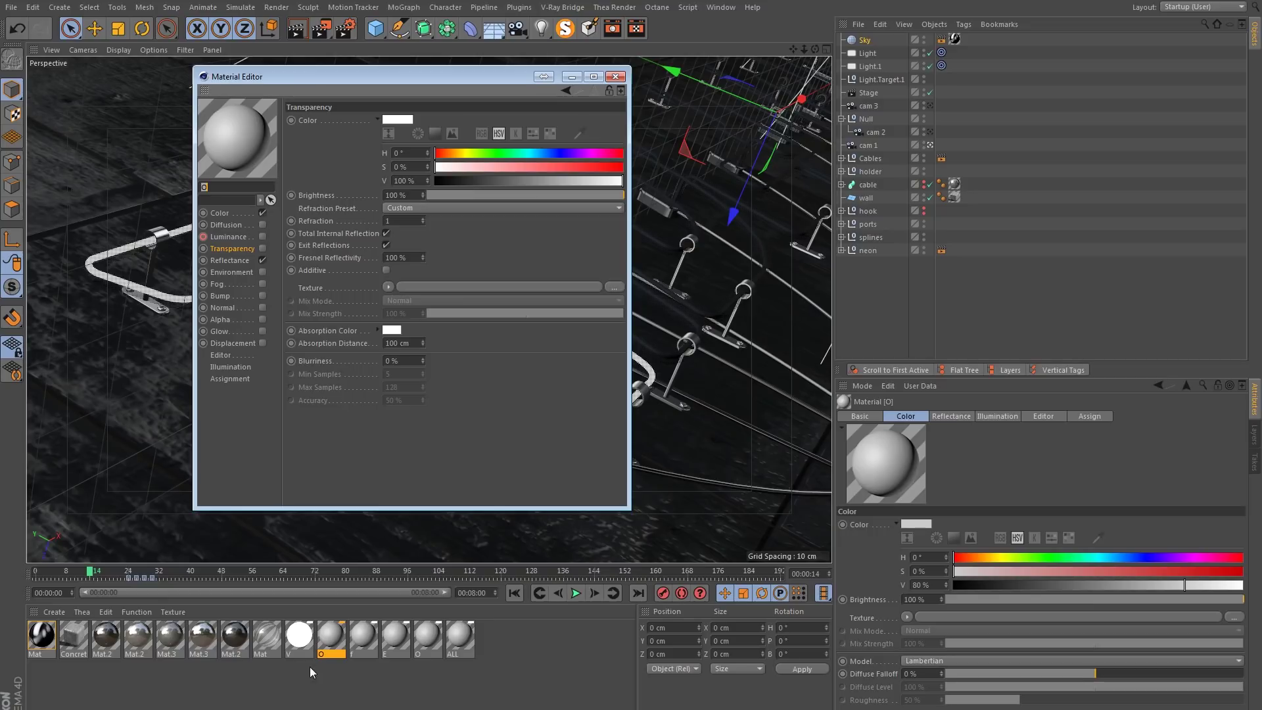
{"action": "left_click_drag", "start_coordinate": [307, 665], "coordinate": [522, 637]}
{"action": "left_click_drag", "start_coordinate": [90, 572], "coordinate": [2, 575]}
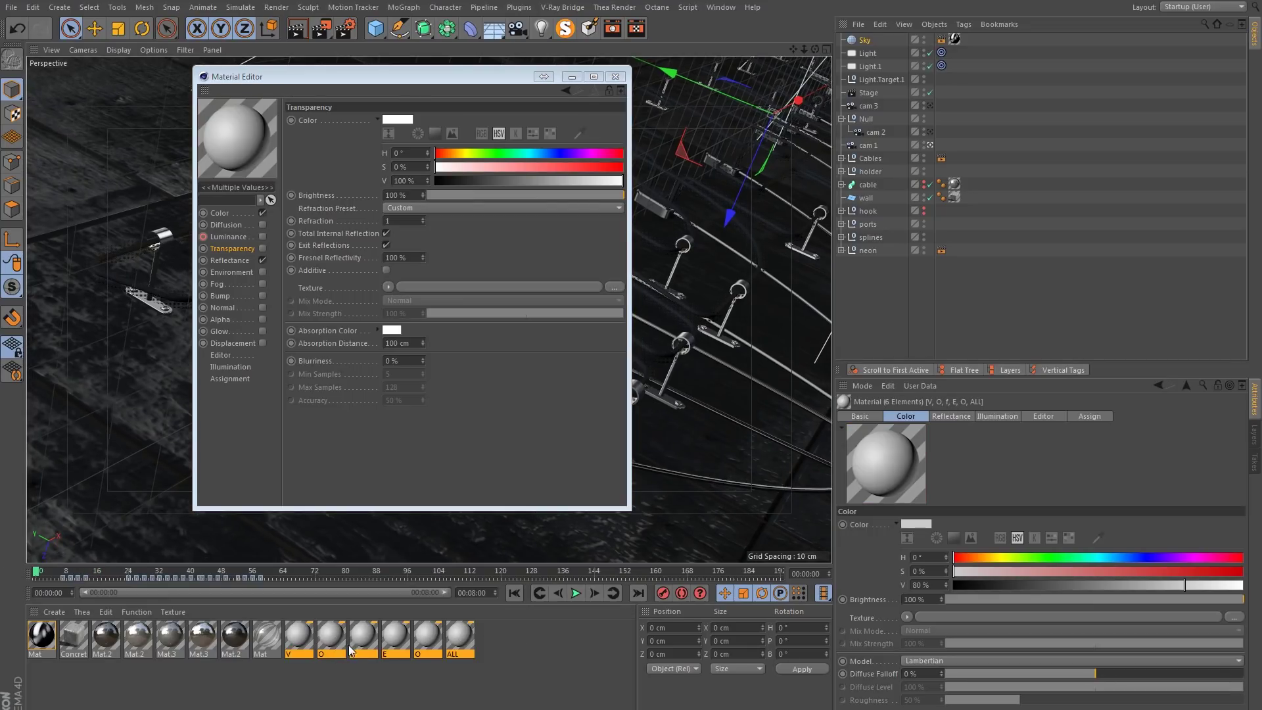
{"action": "left_click", "coordinate": [241, 261]}
{"action": "left_click", "coordinate": [303, 147]}
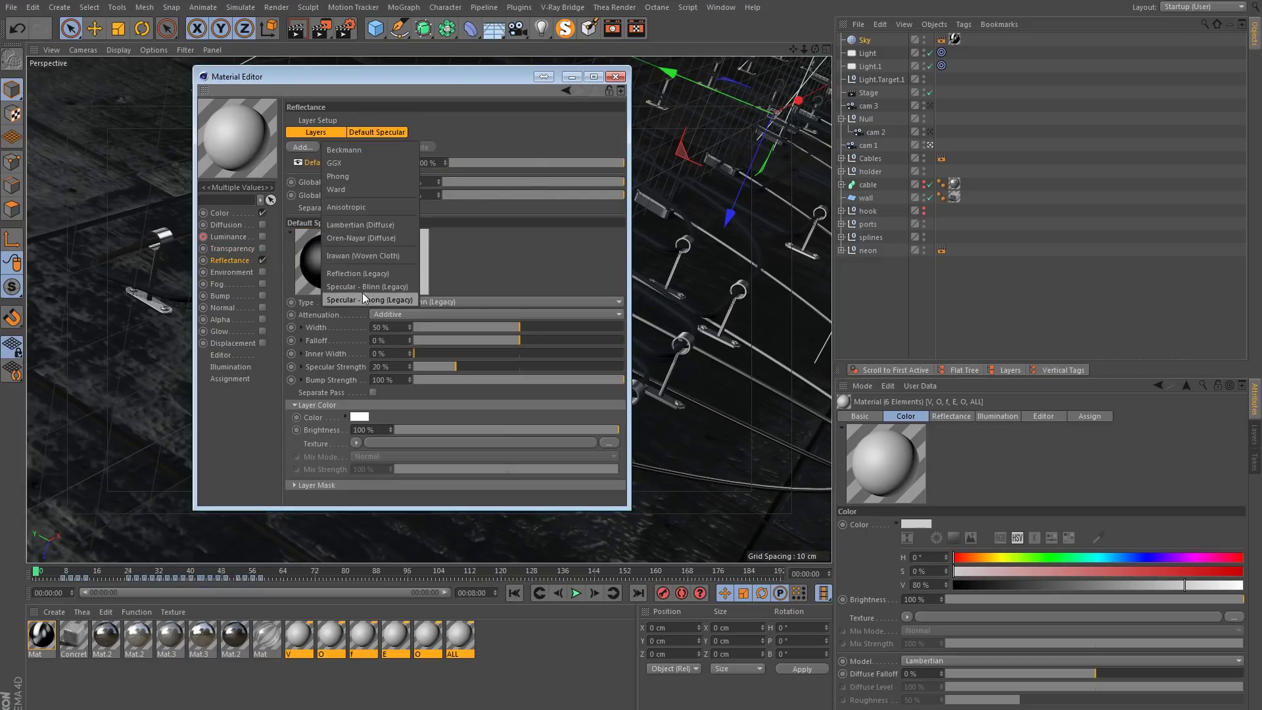
{"action": "left_click", "coordinate": [373, 271]}
{"action": "left_click", "coordinate": [444, 331]}
{"action": "left_click", "coordinate": [397, 369]}
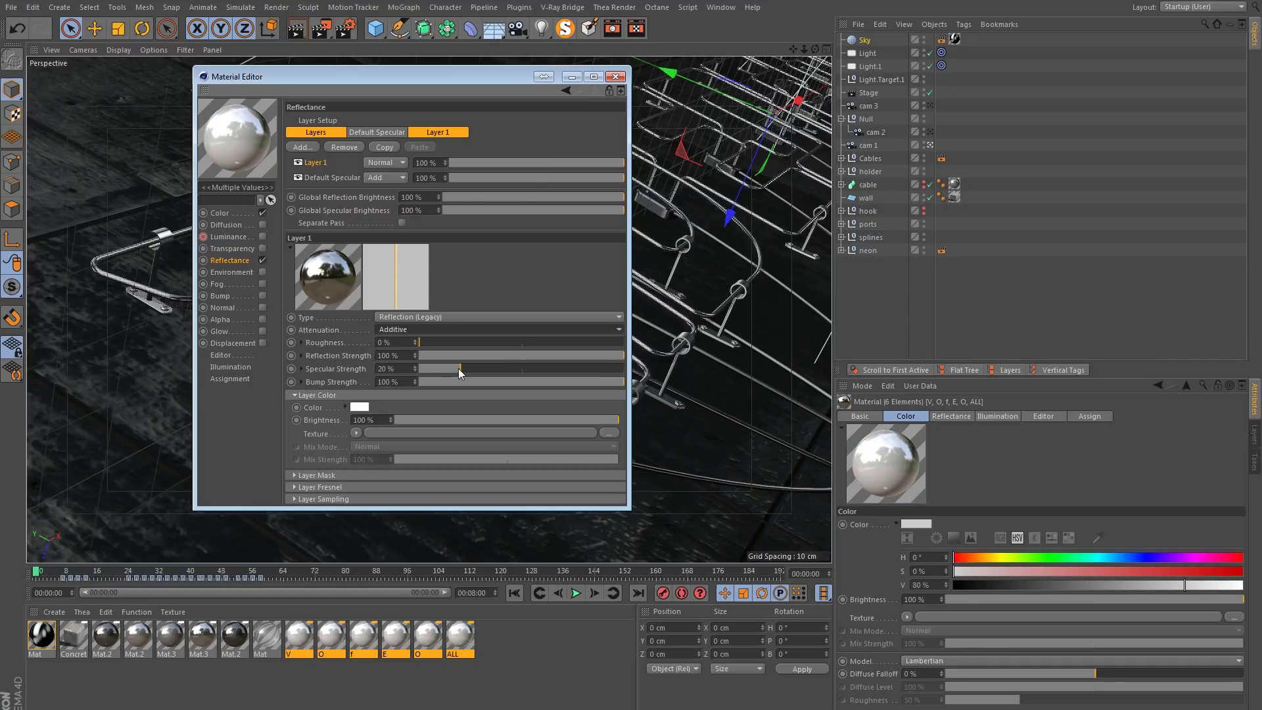
{"action": "left_click_drag", "start_coordinate": [459, 368], "coordinate": [321, 364]}
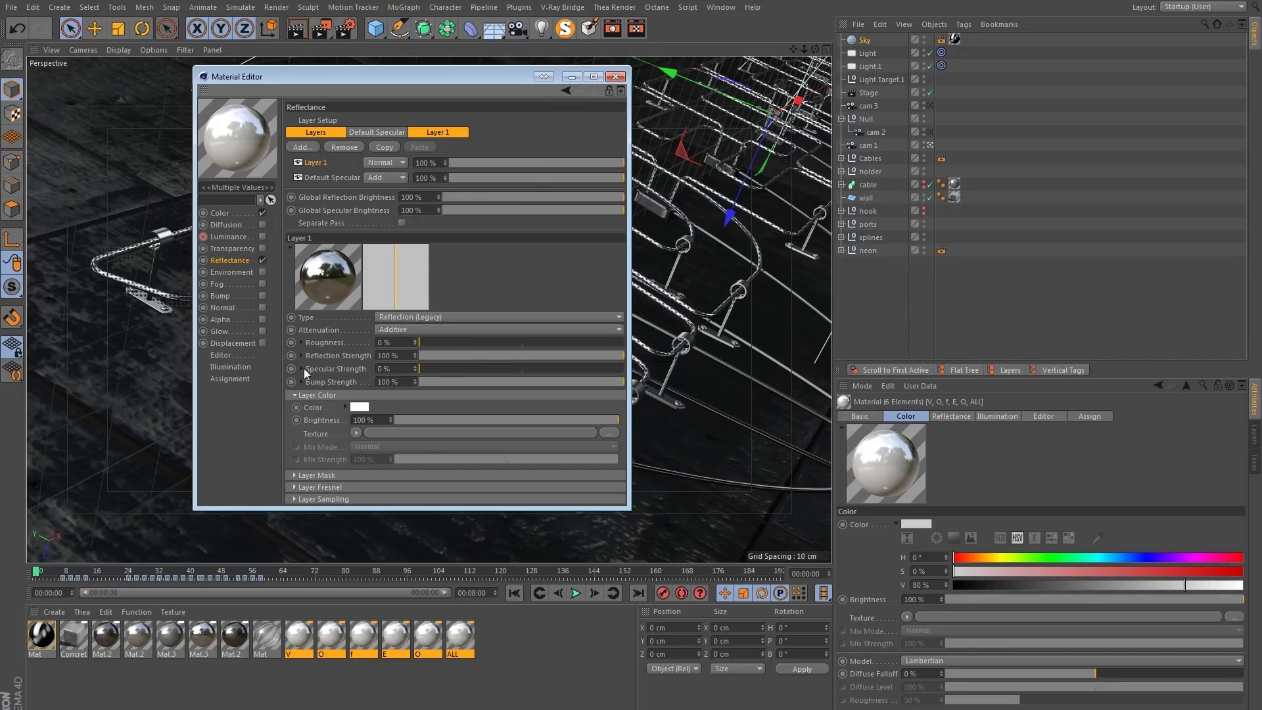
Set the letter materials' color to pure white at 100% value and test-render the view at frame 0.
{"action": "left_click", "coordinate": [239, 212]}
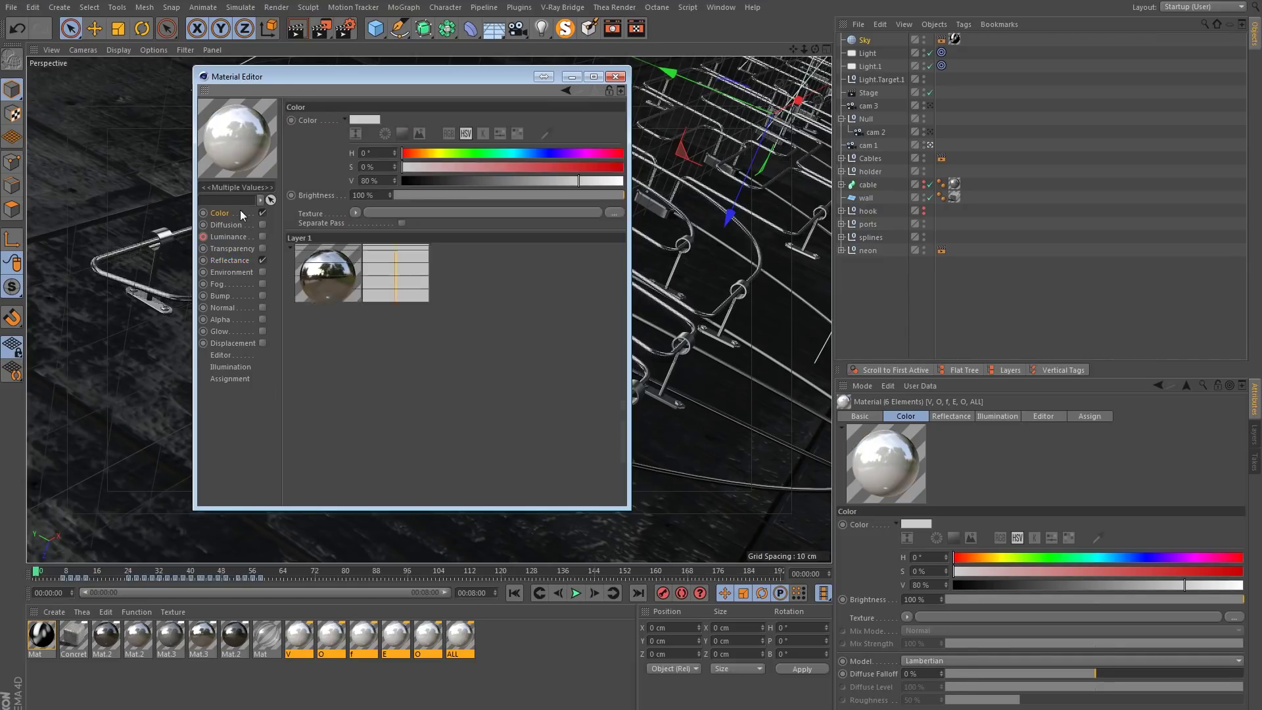
{"action": "left_click", "coordinate": [368, 123]}
{"action": "left_click", "coordinate": [346, 169]}
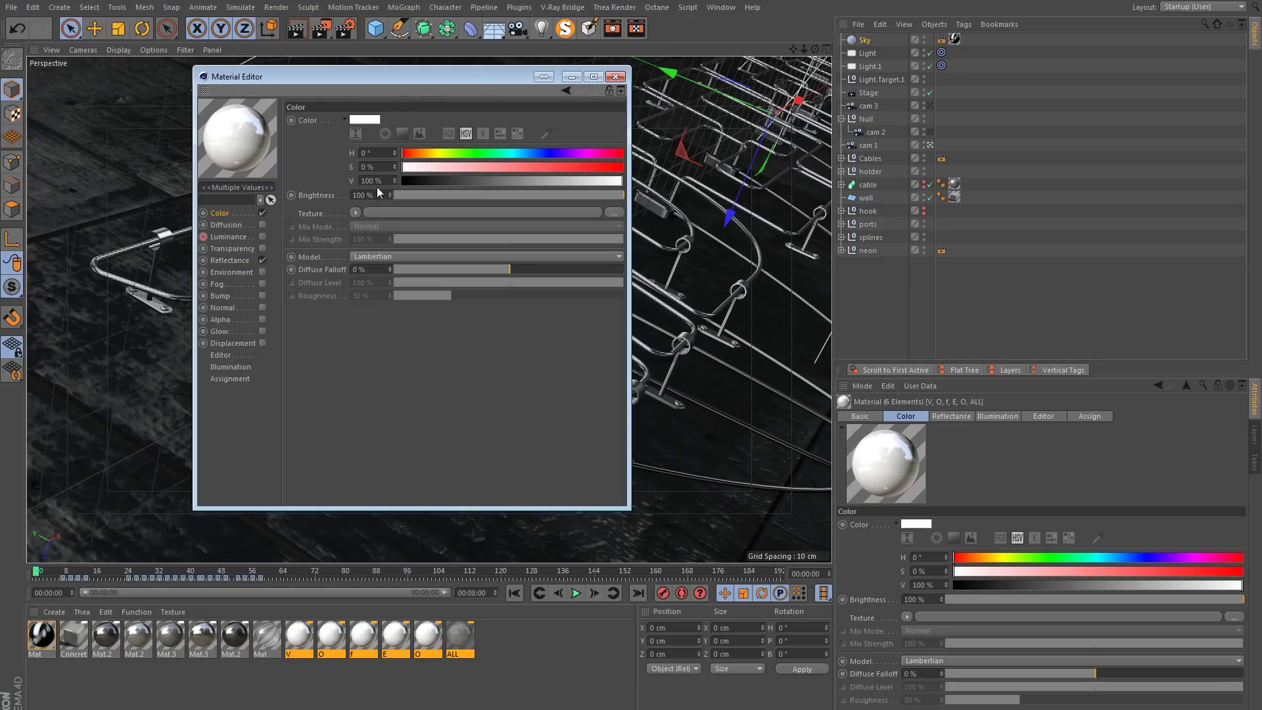
{"action": "left_click", "coordinate": [616, 76]}
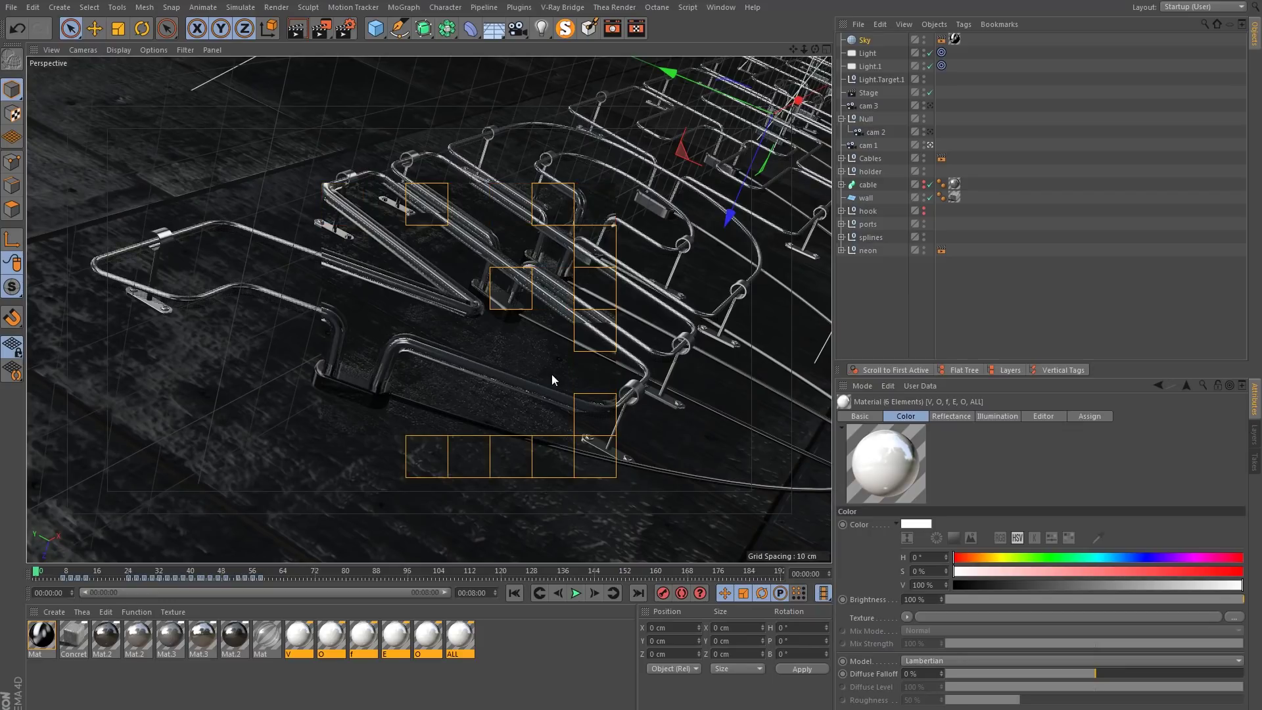
{"action": "left_click", "coordinate": [516, 227]}
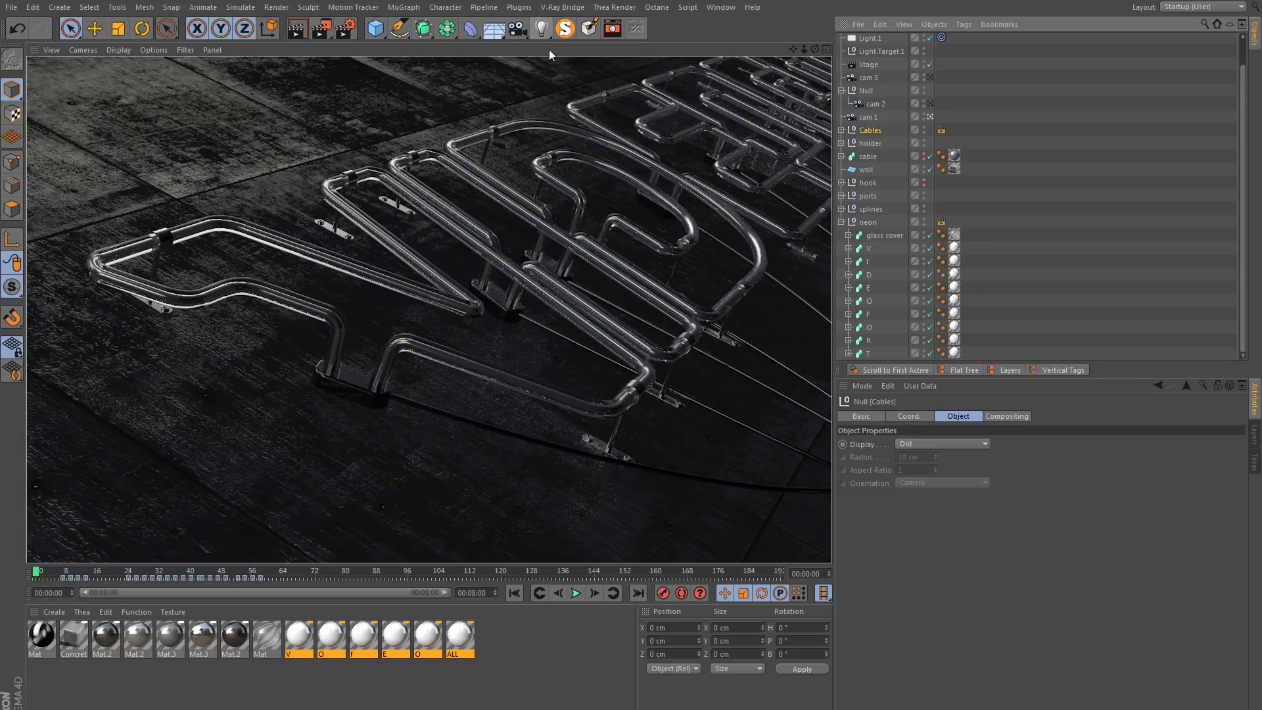
Test-render the frontal view of the whole VIDEOFORT sign at the last frame of the timeline.
{"action": "left_click", "coordinate": [136, 519]}
{"action": "left_click_drag", "start_coordinate": [54, 574], "coordinate": [783, 571]}
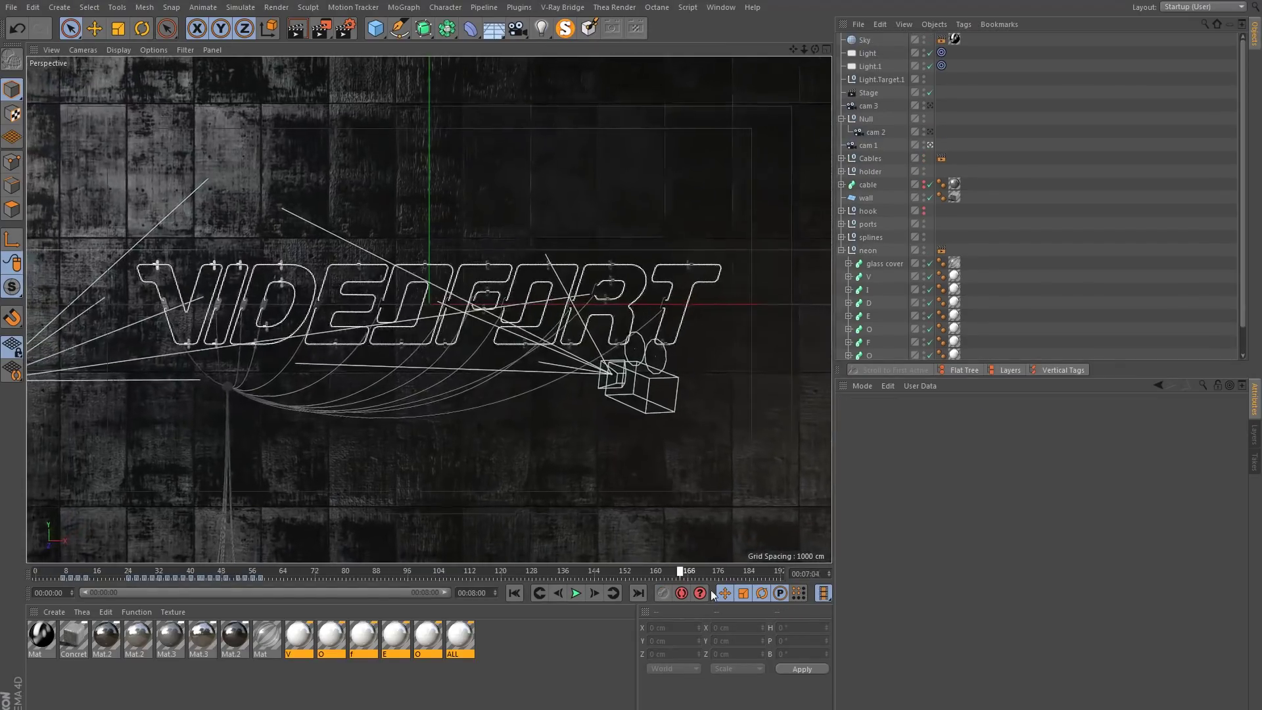
{"action": "left_click", "coordinate": [297, 30]}
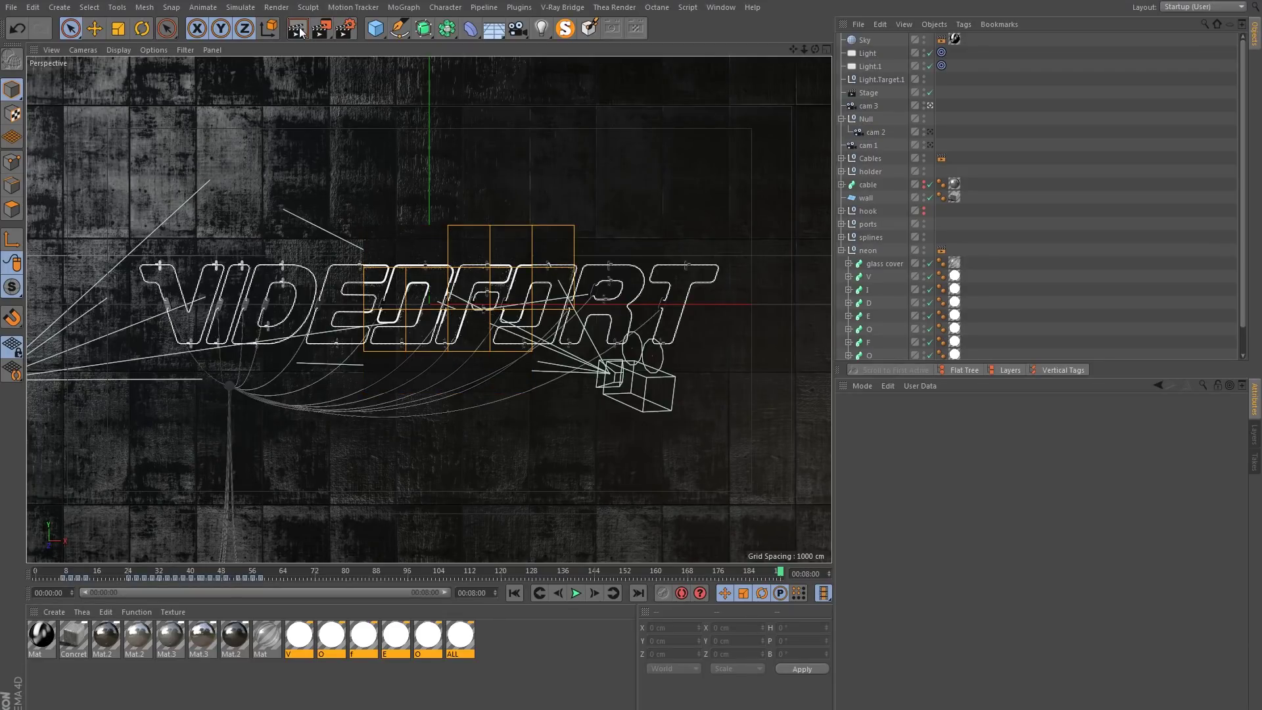
Change the type of both lights, Light and Light.1, to Omni.
{"action": "left_click", "coordinate": [868, 53]}
{"action": "left_click", "coordinate": [870, 66], "text": "ctrl"}
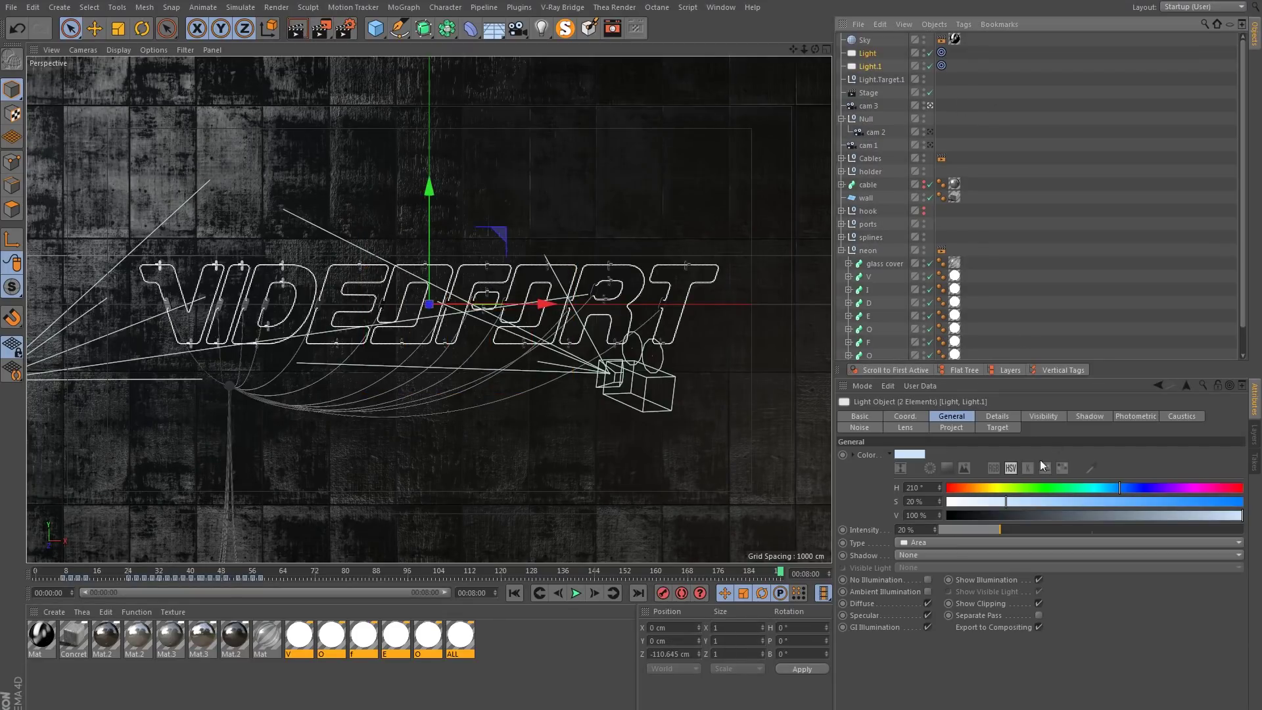
{"action": "left_click", "coordinate": [917, 543]}
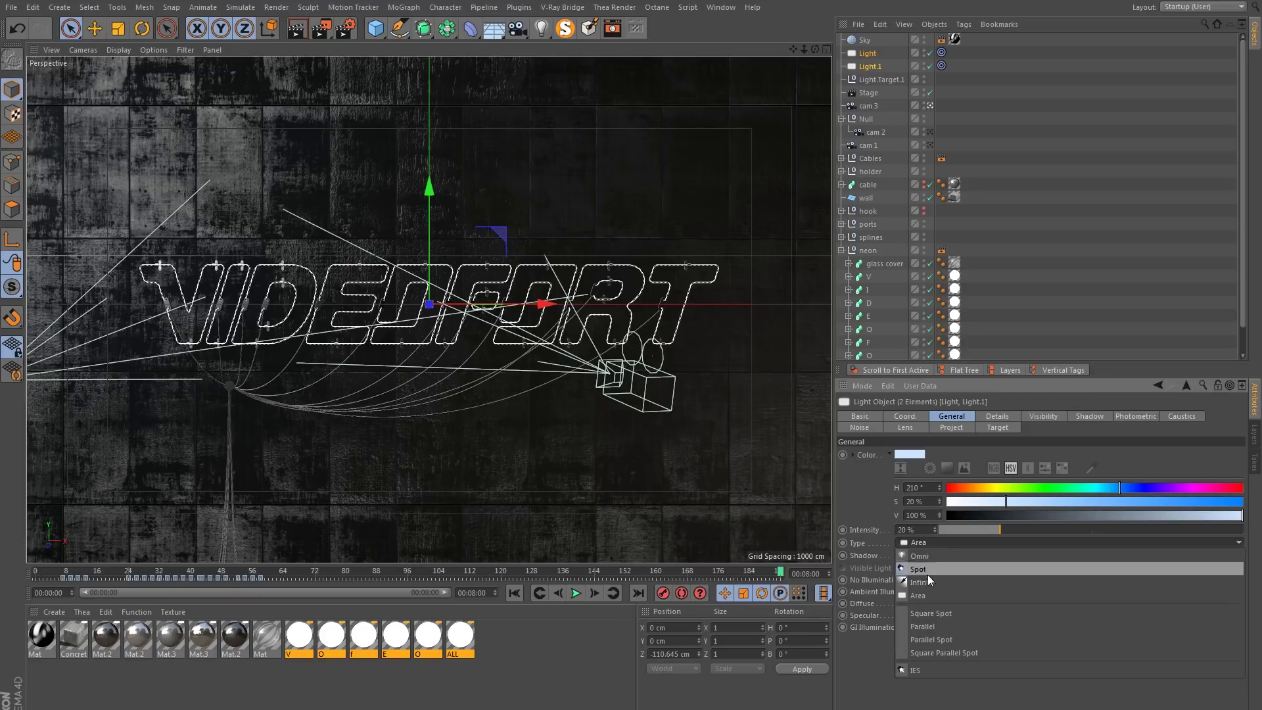
{"action": "left_click", "coordinate": [927, 558]}
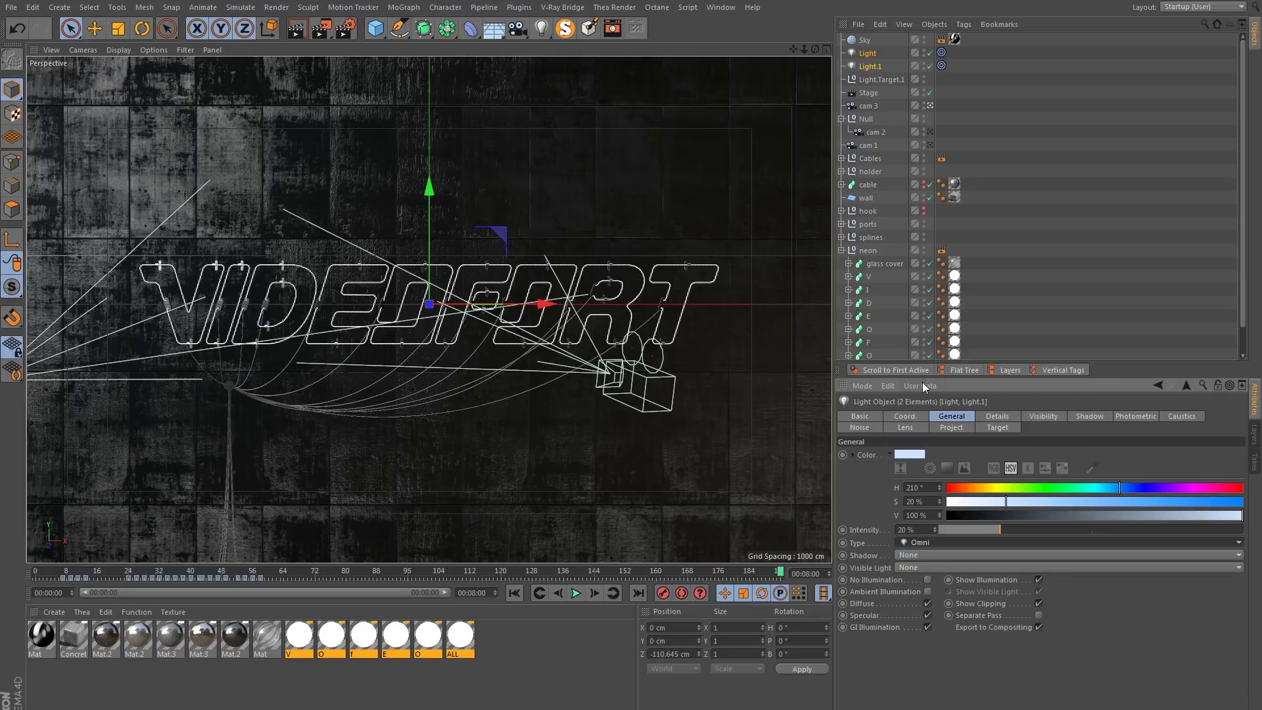
Set both lights' falloff to Inverse Square Clamped with a 400 cm radius/decay, and return the timeline to frame 0.
{"action": "left_click", "coordinate": [997, 417]}
{"action": "left_click", "coordinate": [997, 427], "text": "shift"}
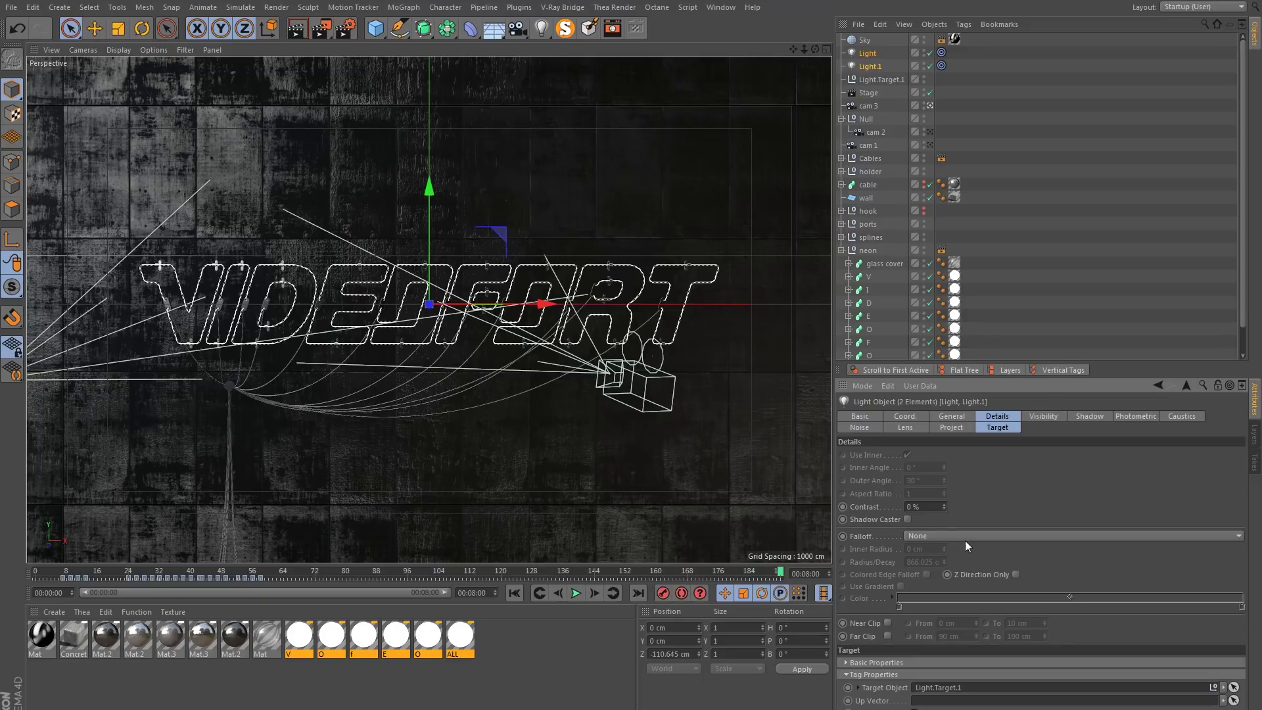
{"action": "left_click", "coordinate": [963, 535]}
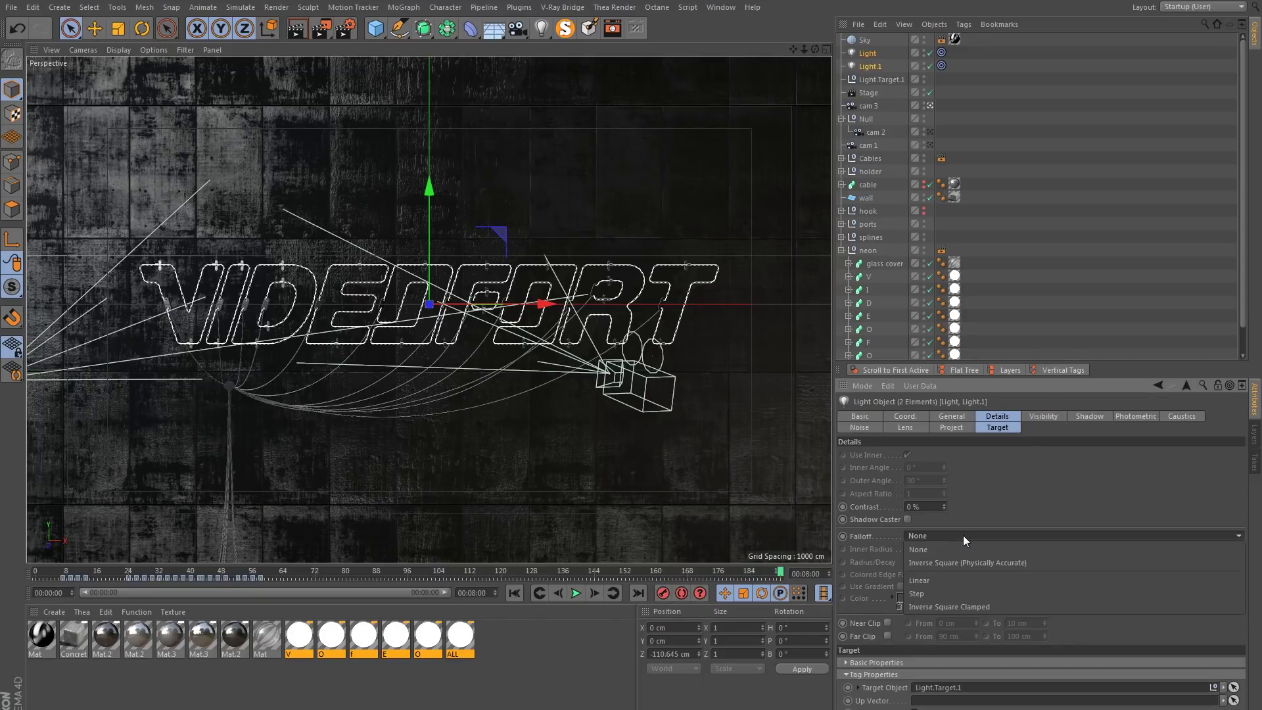
{"action": "left_click", "coordinate": [925, 606]}
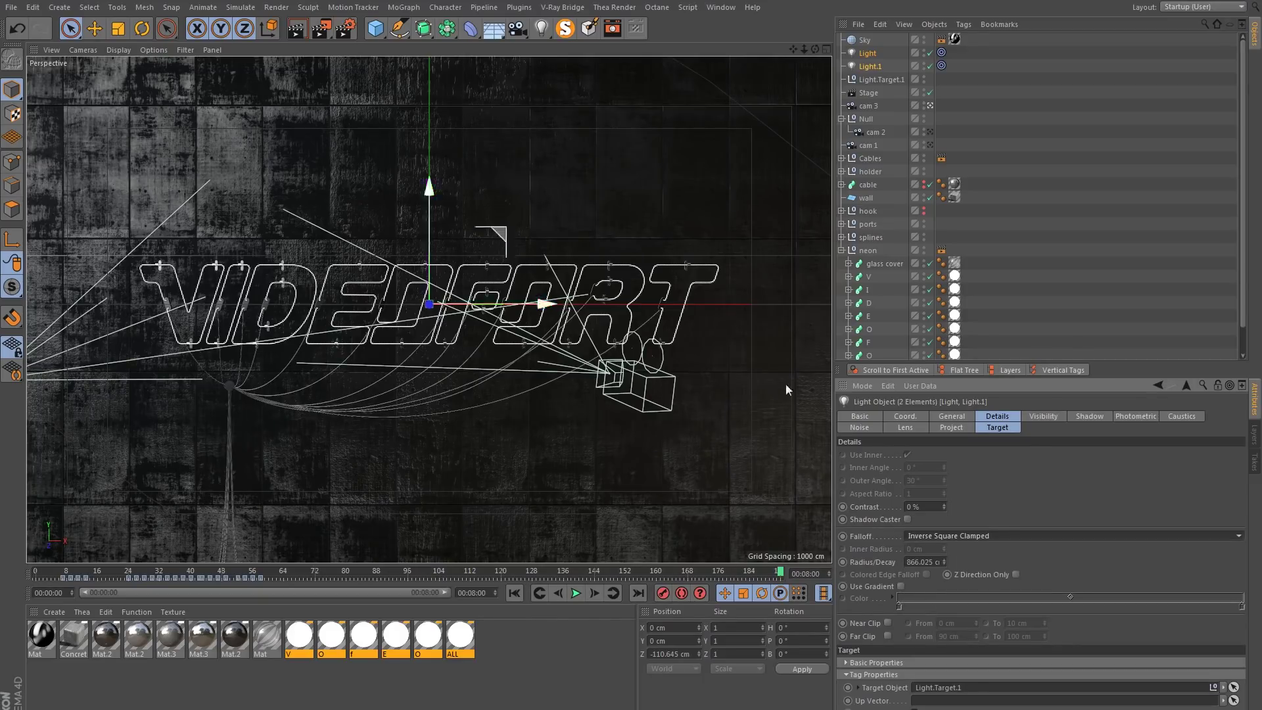
{"action": "left_click", "coordinate": [920, 564]}
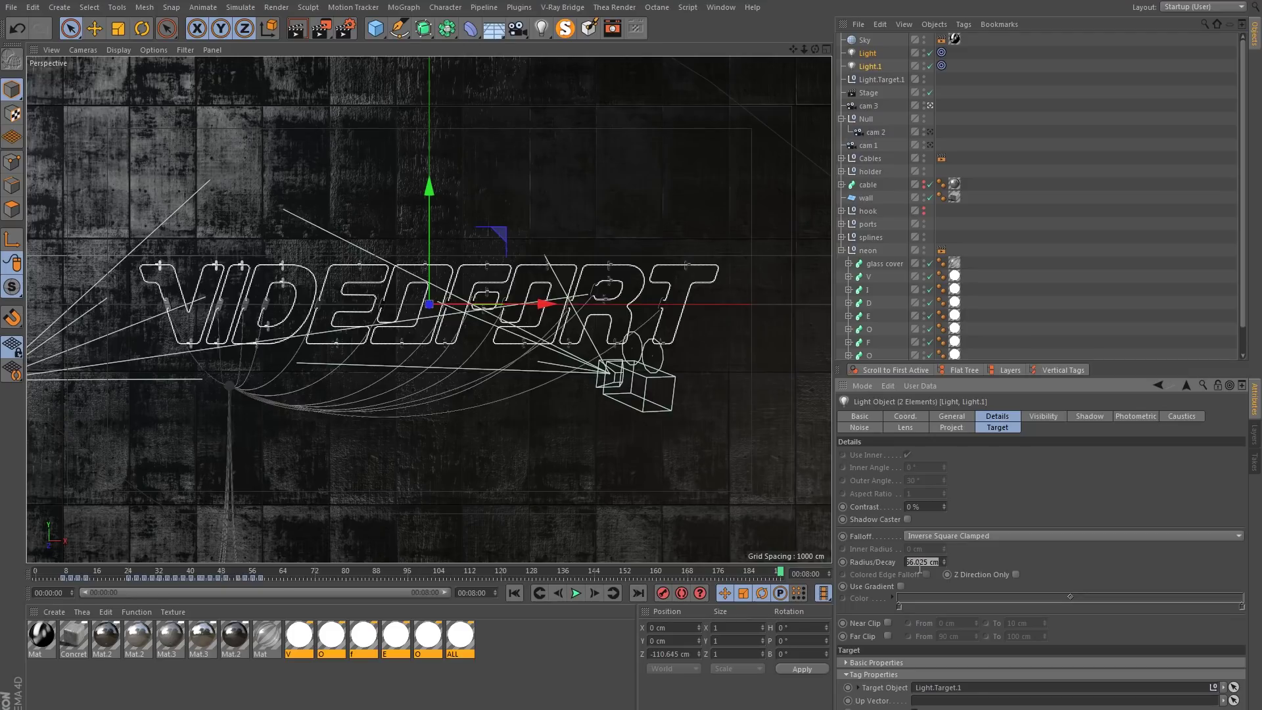
{"action": "type", "text": "400"}
{"action": "key", "text": "Return"}
{"action": "left_click_drag", "start_coordinate": [681, 569], "coordinate": [40, 535]}
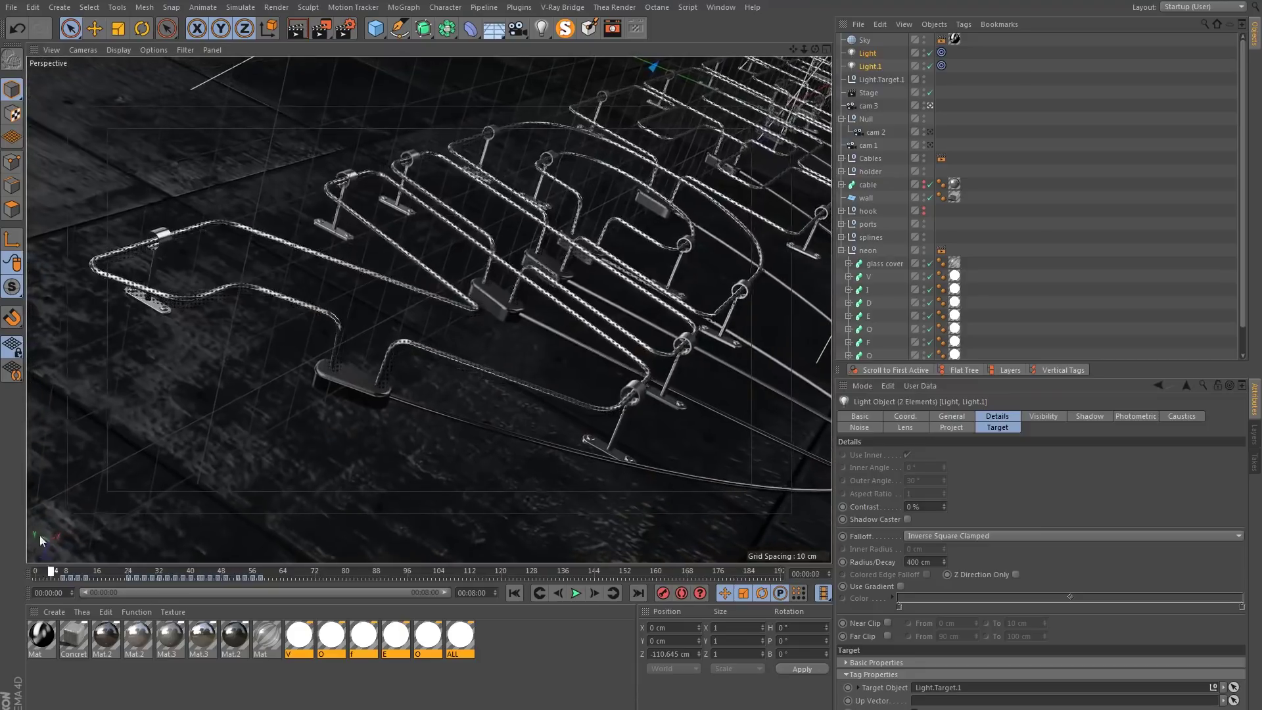
Add a new omni light to the scene with an intensity of 10%.
{"action": "left_click", "coordinate": [941, 65]}
{"action": "left_click_drag", "start_coordinate": [541, 27], "coordinate": [629, 50]}
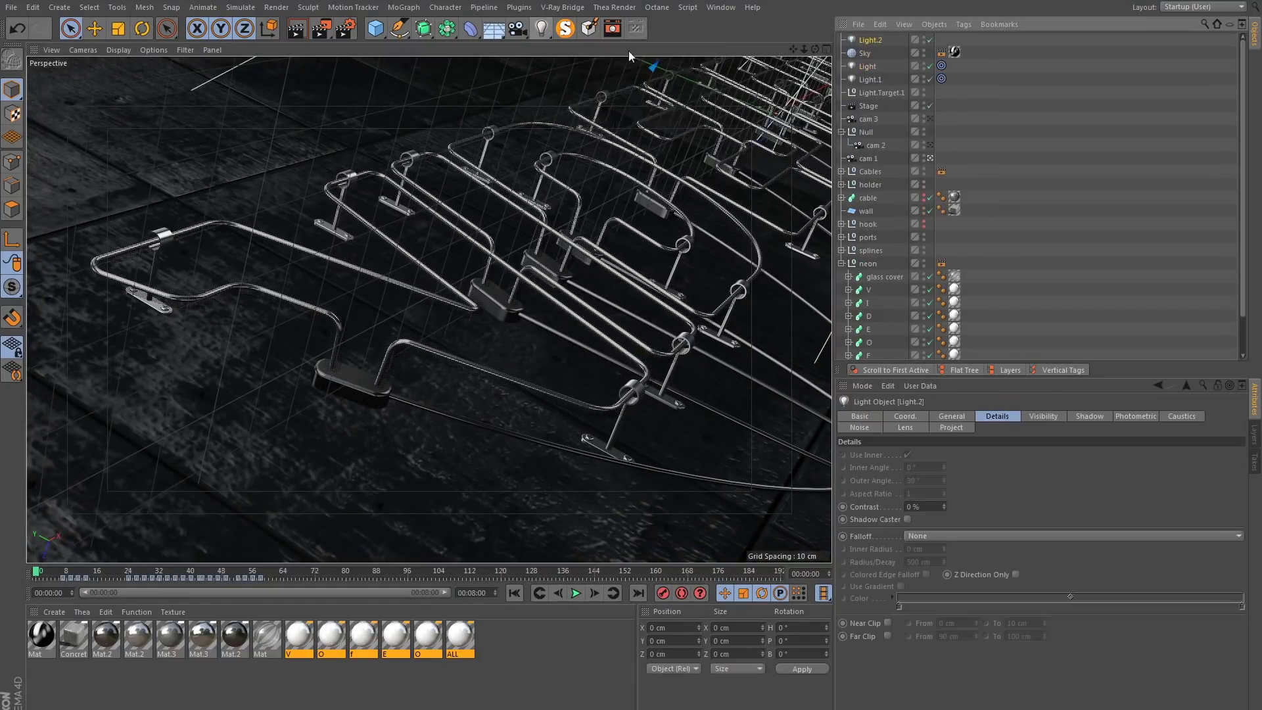
{"action": "left_click", "coordinate": [952, 416]}
{"action": "left_click", "coordinate": [924, 530]}
{"action": "type", "text": "10"}
{"action": "key", "text": "Return"}
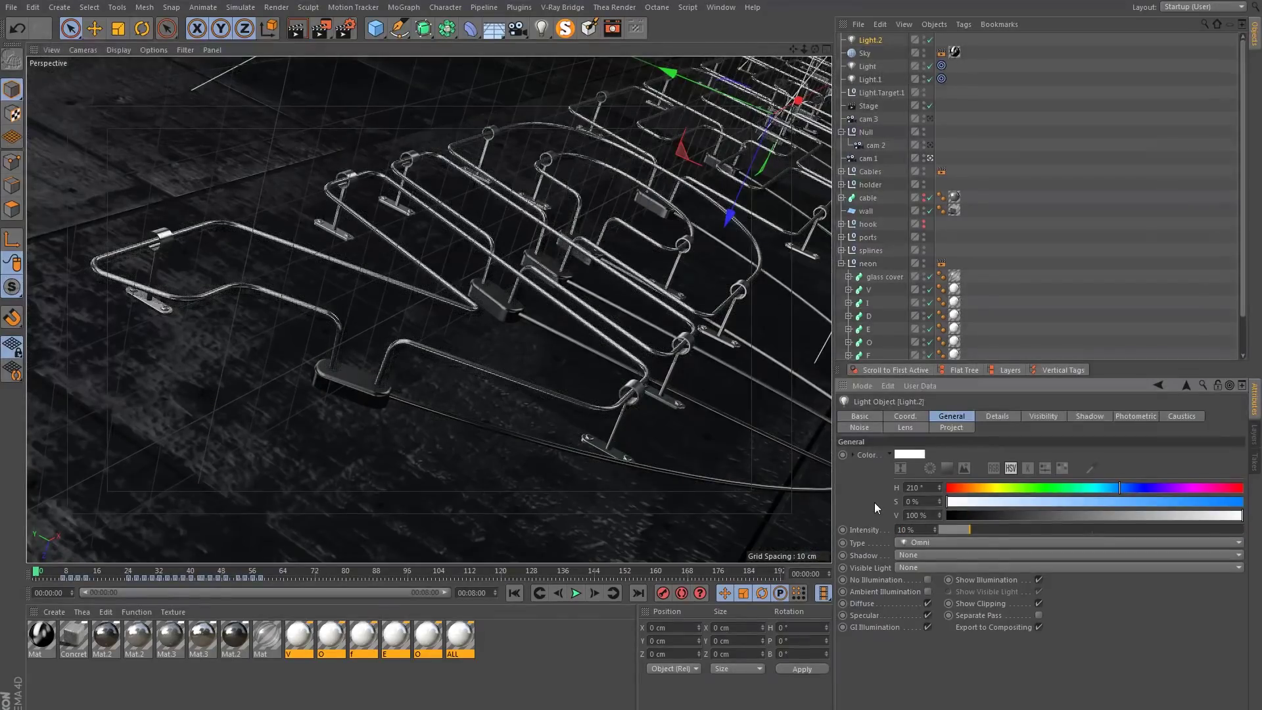
Enable Ambient Illumination on the new 10% light and test-render the view at frames 0 and 9.
{"action": "left_click", "coordinate": [927, 591]}
{"action": "left_click", "coordinate": [296, 27]}
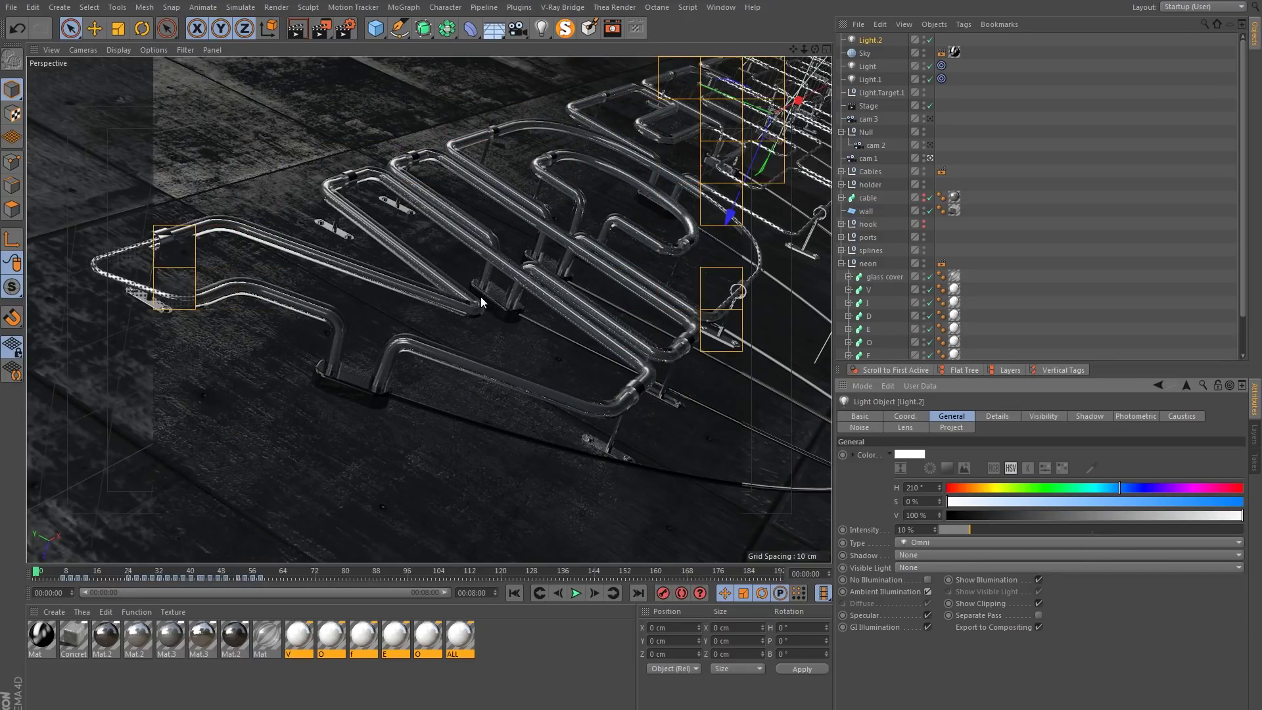
{"action": "left_click_drag", "start_coordinate": [57, 571], "coordinate": [71, 574]}
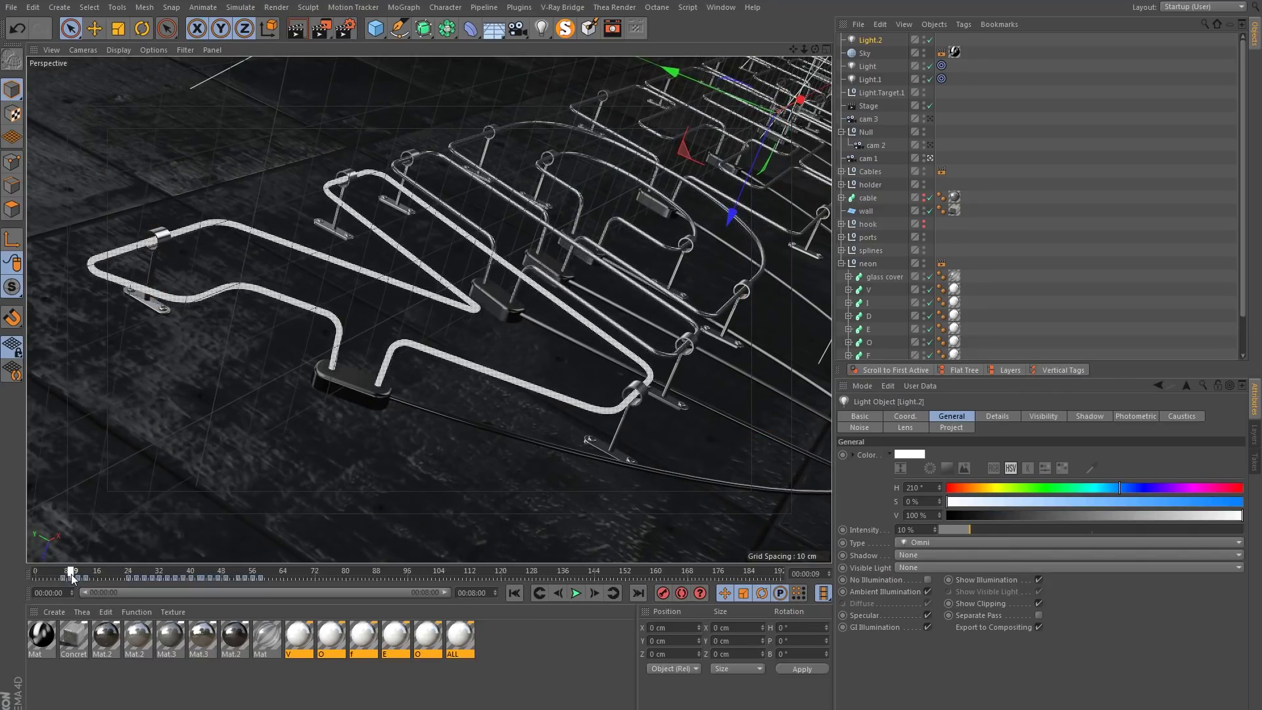
{"action": "left_click", "coordinate": [300, 31]}
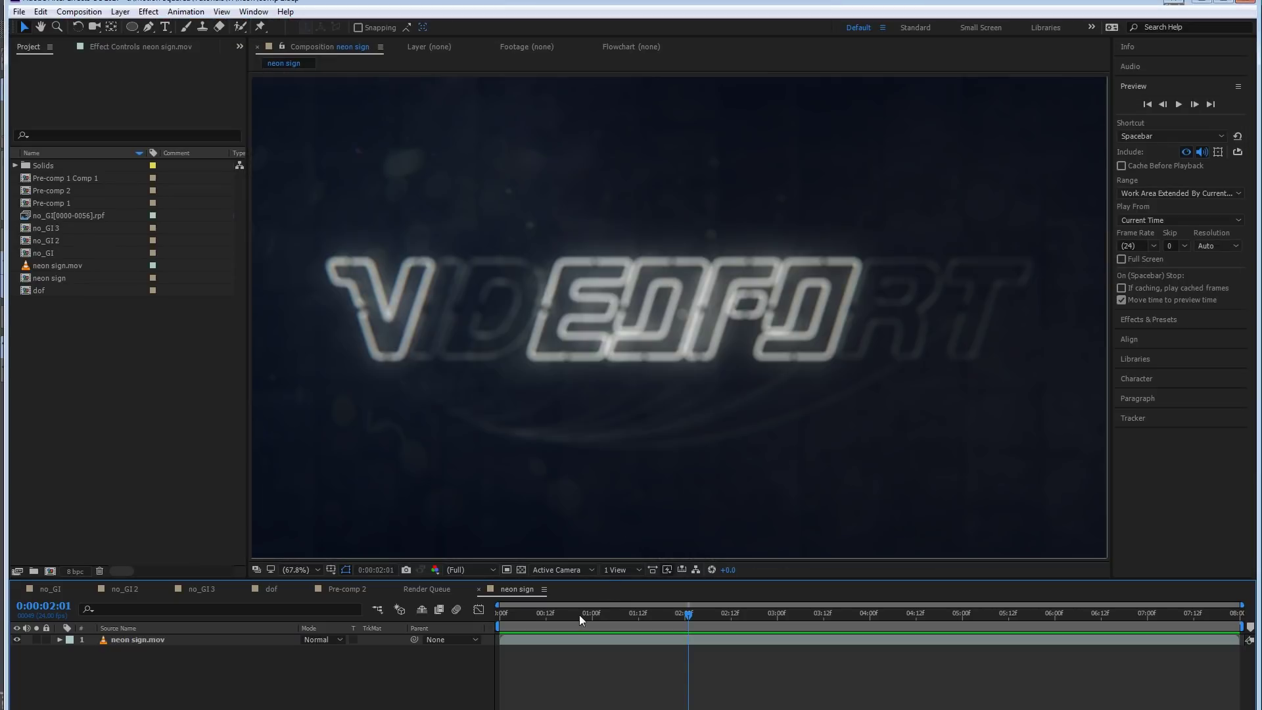
Switch to After Effects, import the main[0000-0056].rpf sequence from the render/IR LC folder, and create a composition from it.
{"action": "mouse_move", "coordinate": [578, 614]}
{"action": "left_mouse_down"}
{"action": "mouse_move", "coordinate": [502, 621]}
{"action": "mouse_move", "coordinate": [572, 616]}
{"action": "left_mouse_up"}
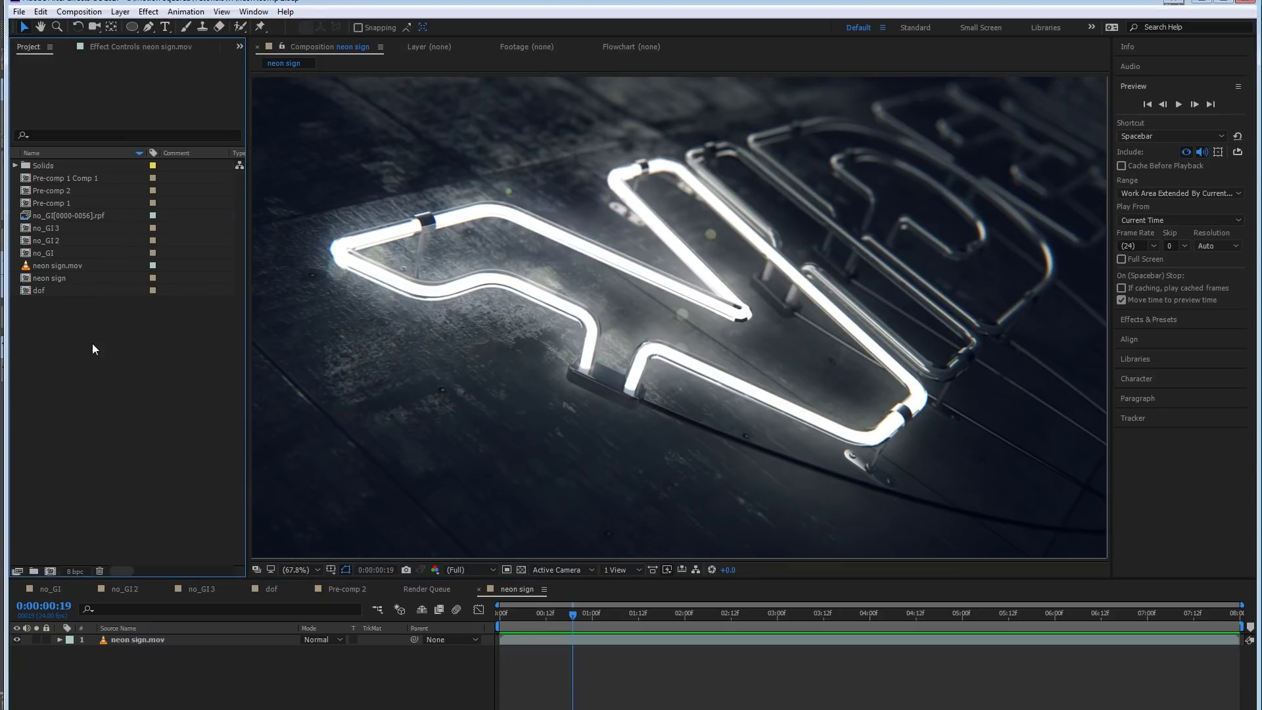
{"action": "double_click", "coordinate": [97, 338]}
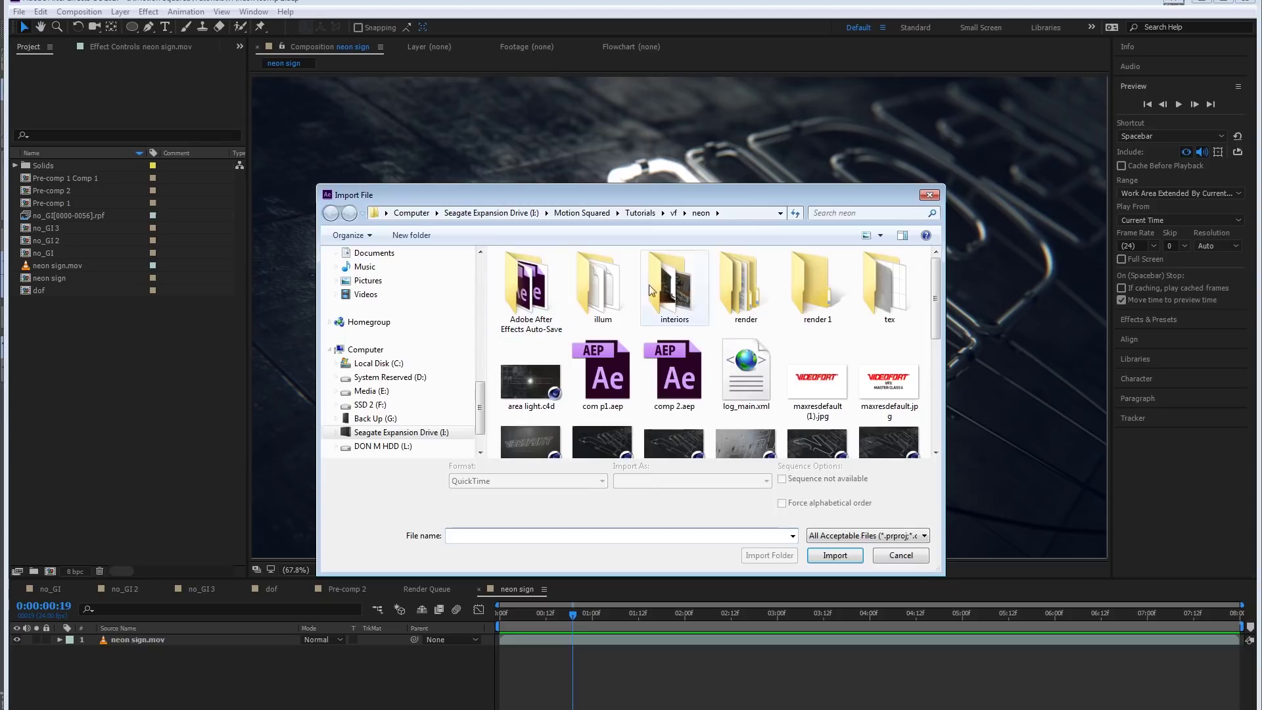
{"action": "double_click", "coordinate": [745, 289]}
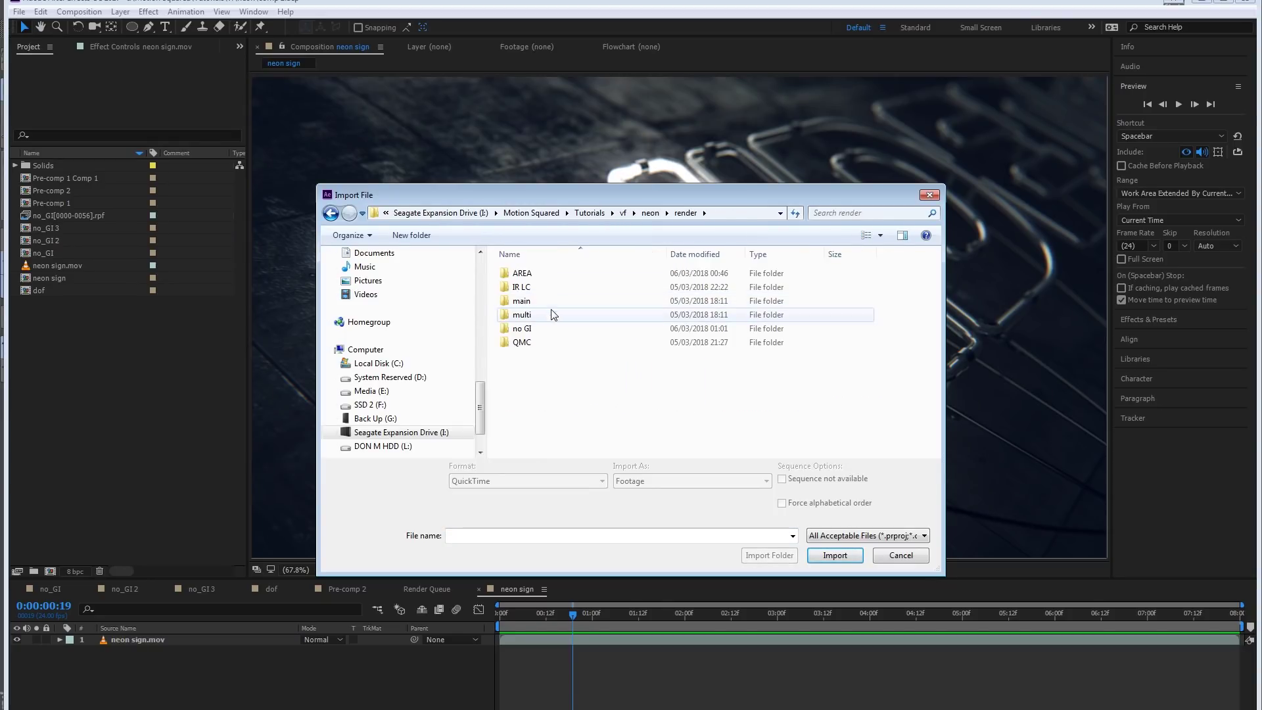
{"action": "double_click", "coordinate": [523, 287]}
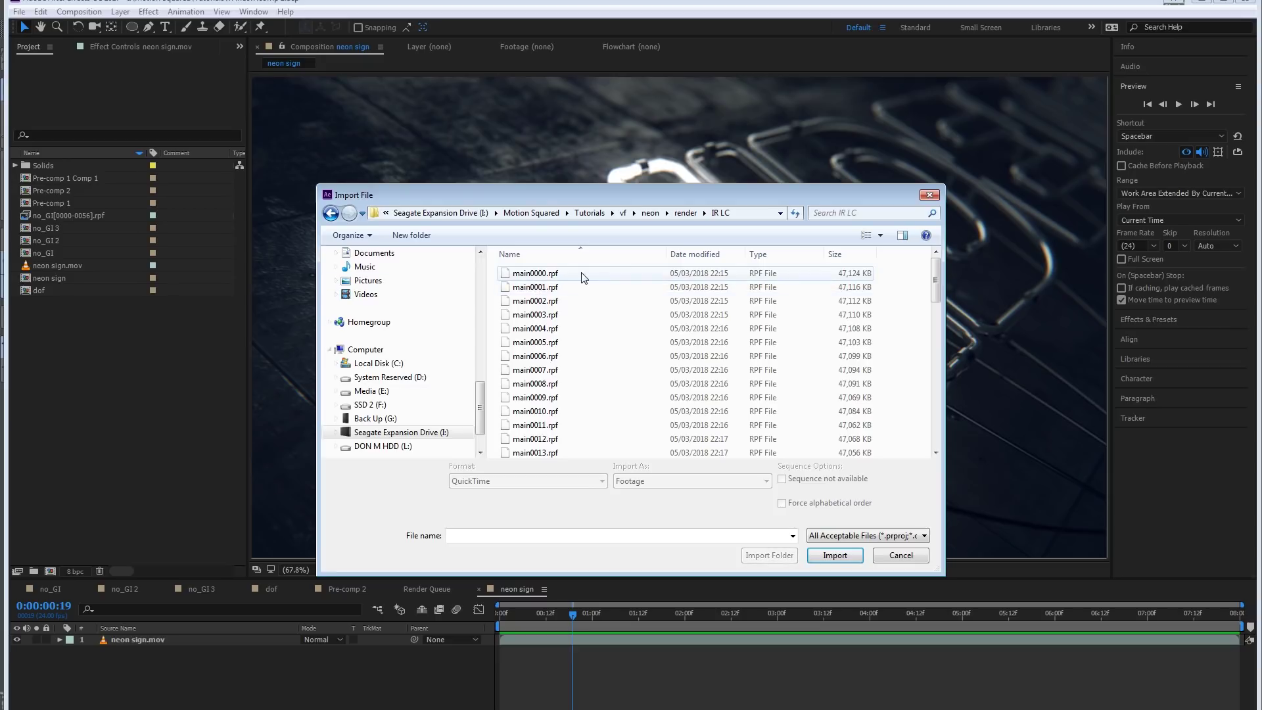
{"action": "left_click", "coordinate": [582, 273]}
{"action": "left_click", "coordinate": [834, 546]}
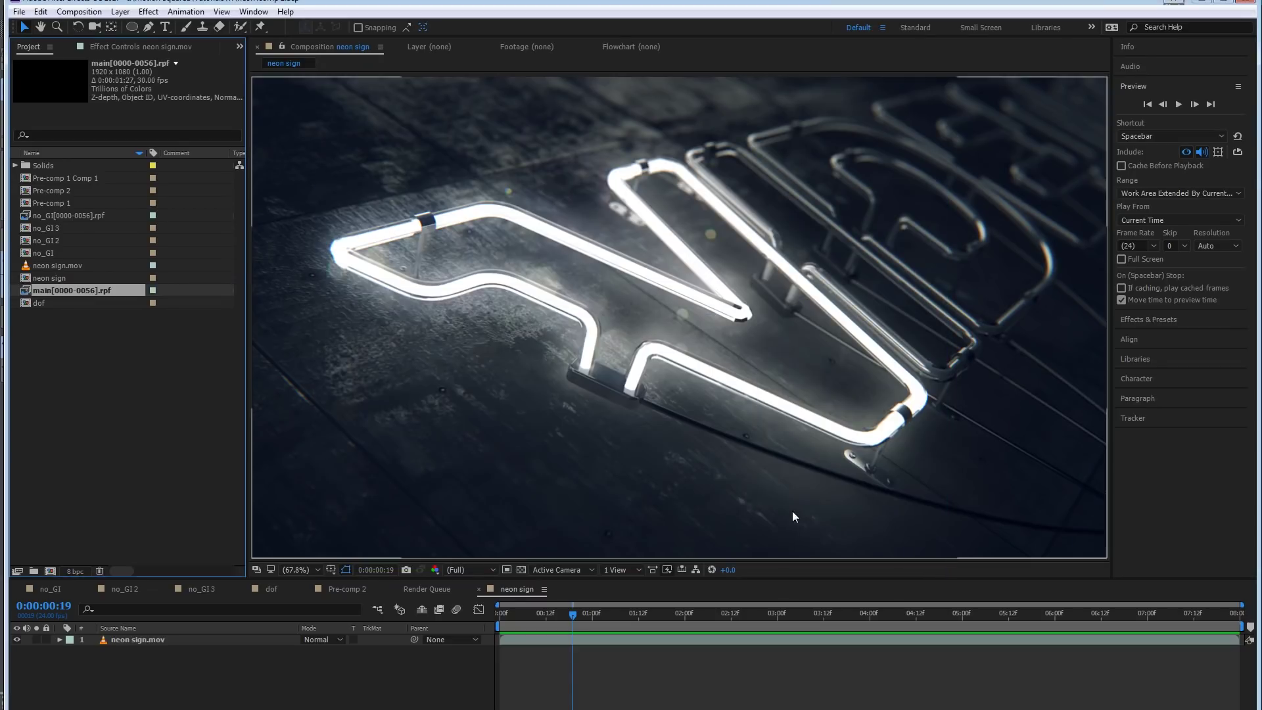
{"action": "left_click_drag", "start_coordinate": [60, 574], "coordinate": [50, 572]}
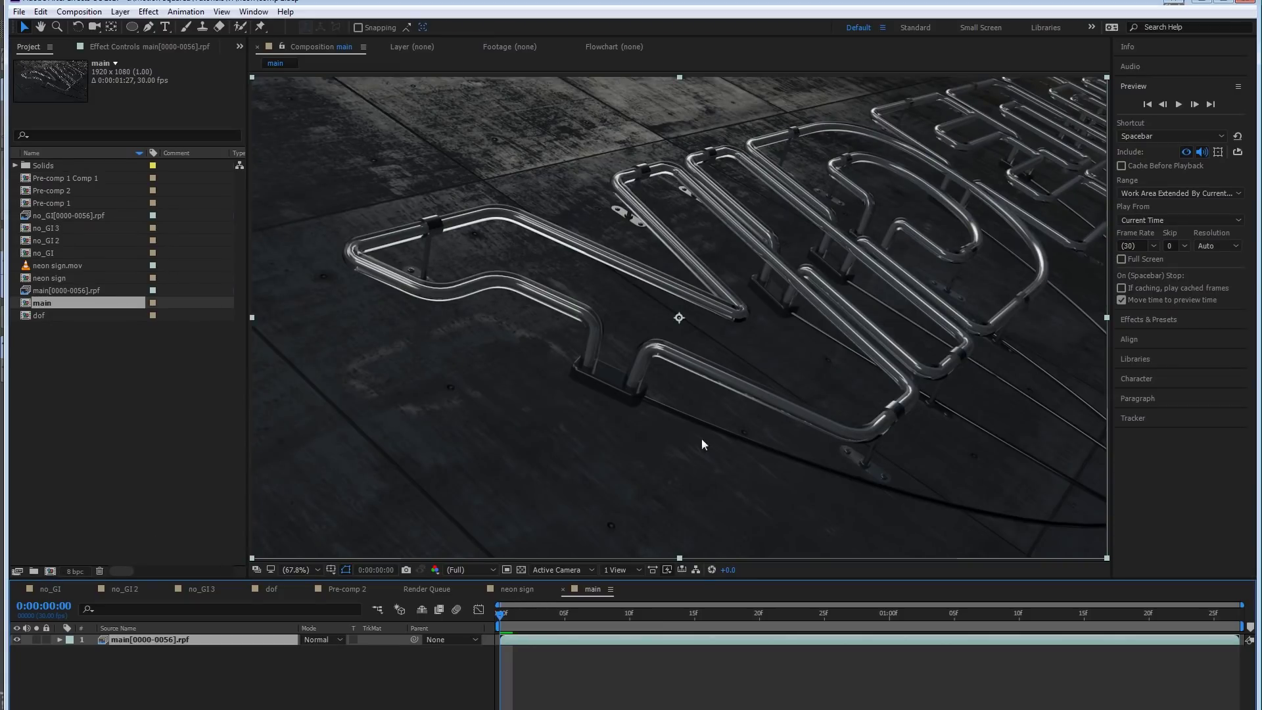
Preview the flicker in the main composition and compare it with the no_GI composition.
{"action": "key", "text": "space"}
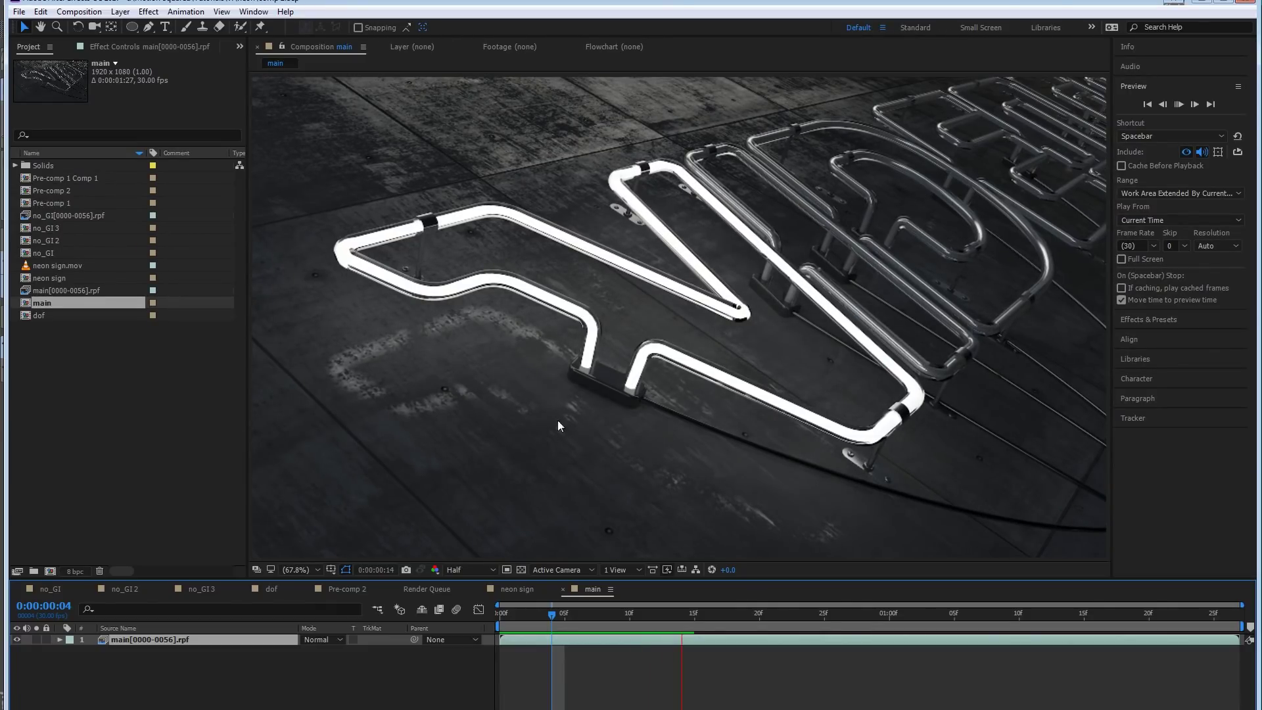
{"action": "left_click_drag", "start_coordinate": [676, 616], "coordinate": [488, 618]}
{"action": "key", "text": "space"}
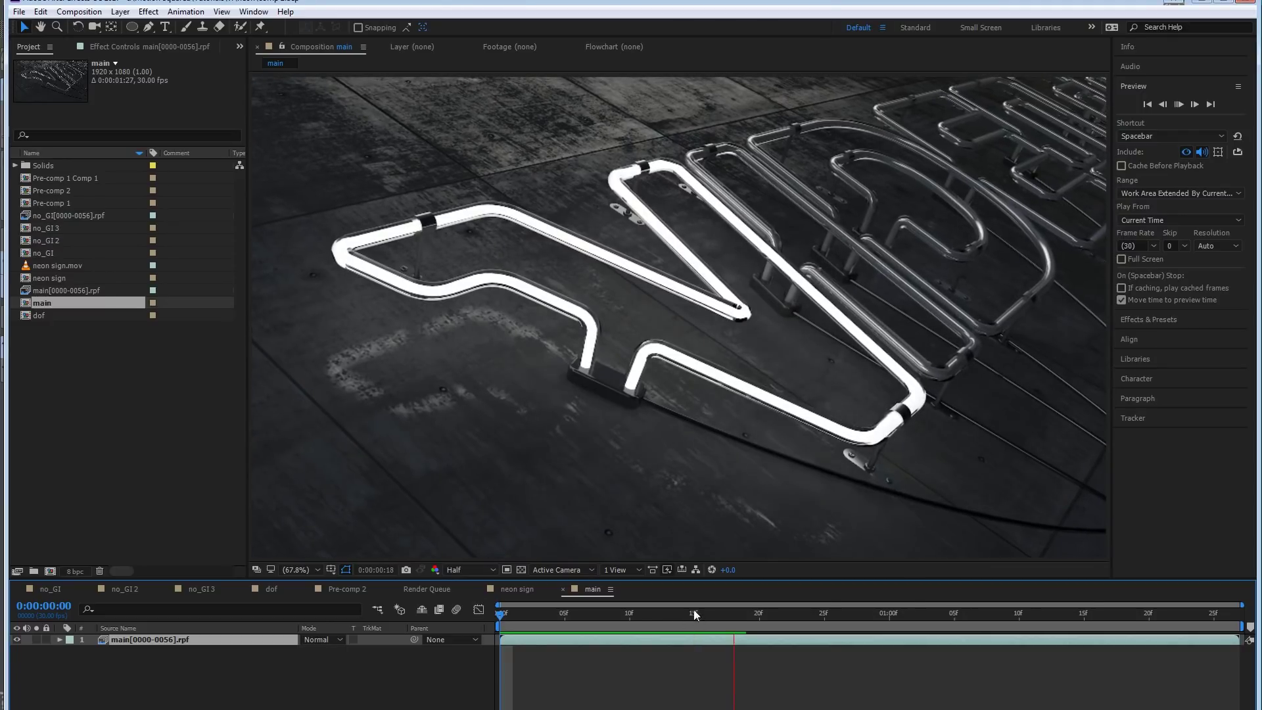
{"action": "left_click_drag", "start_coordinate": [717, 620], "coordinate": [655, 621]}
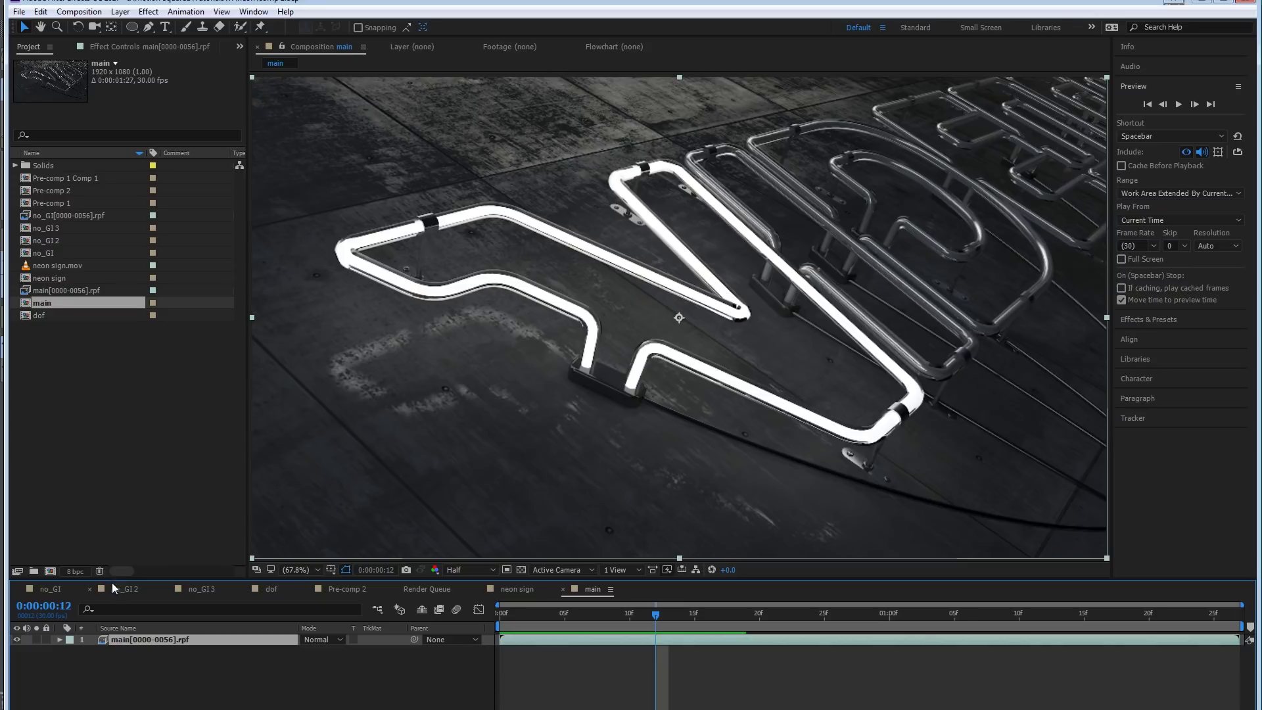
{"action": "left_click", "coordinate": [71, 589]}
{"action": "left_click_drag", "start_coordinate": [637, 618], "coordinate": [592, 618]}
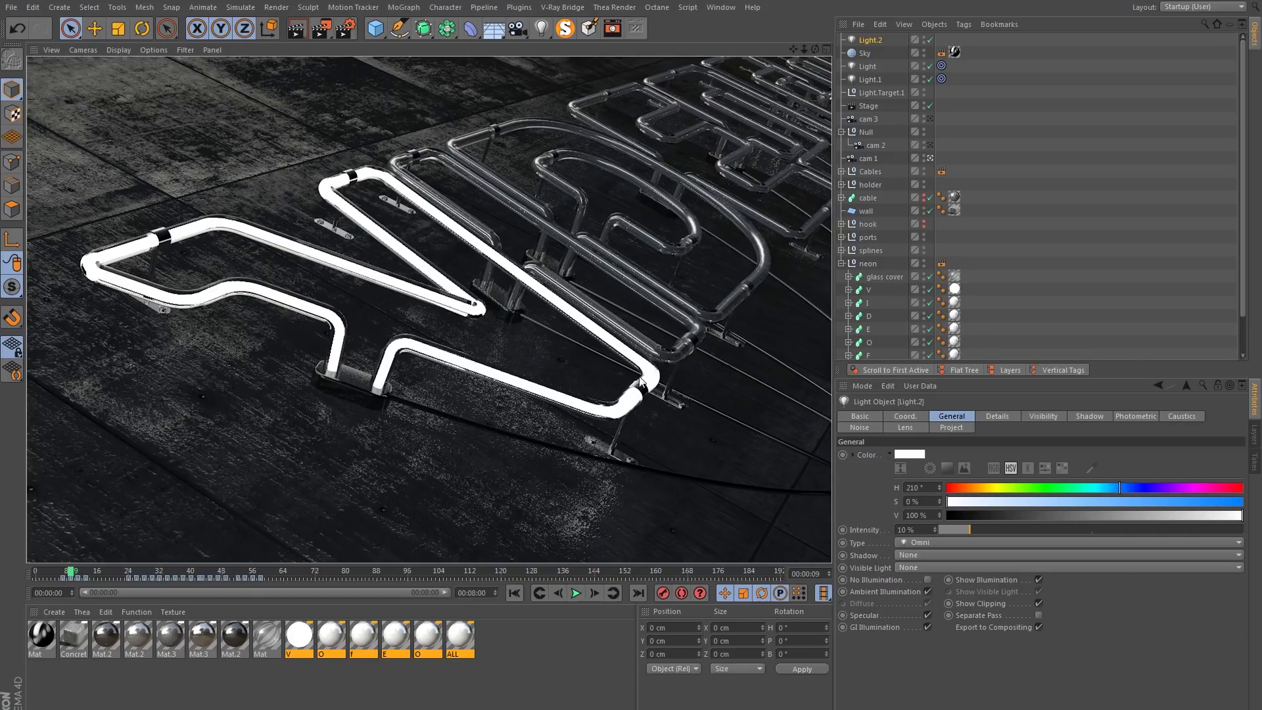
Switch back to Cinema 4D and clear the object selection.
{"action": "left_click", "coordinate": [1015, 132]}
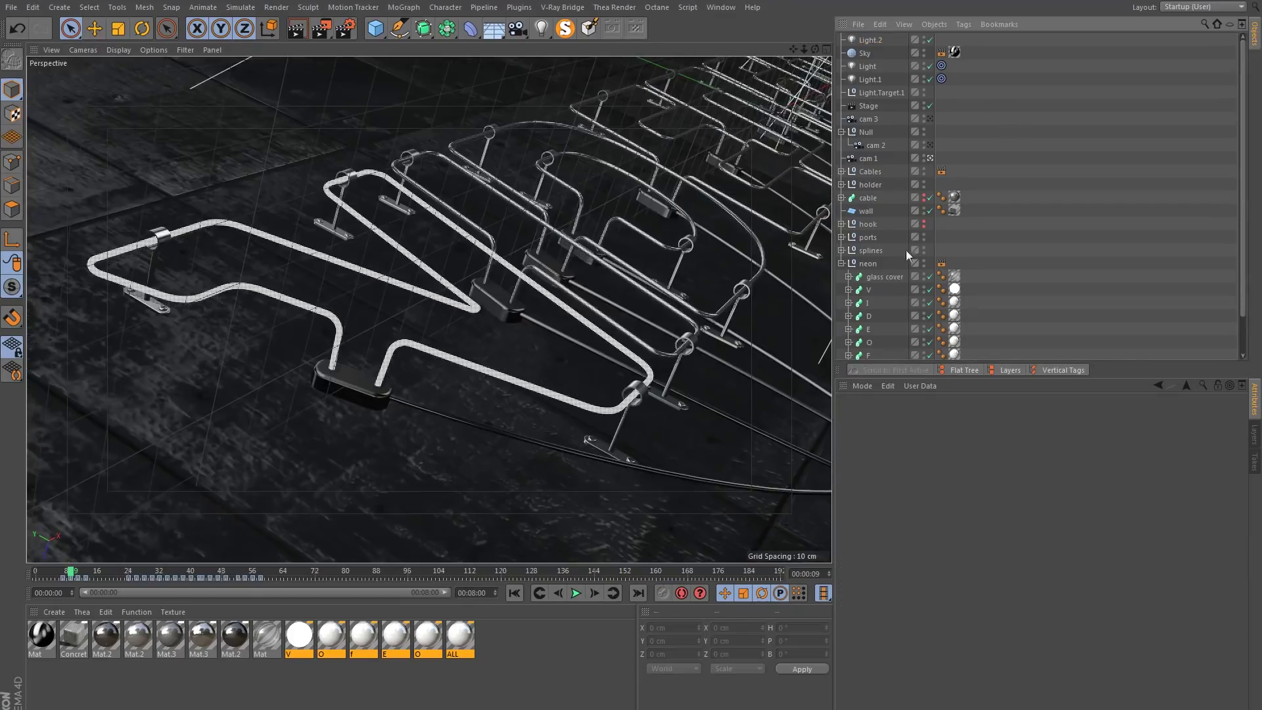
Add an area light, place it below the neon group in the object list, and name it V.
{"action": "left_click", "coordinate": [841, 263]}
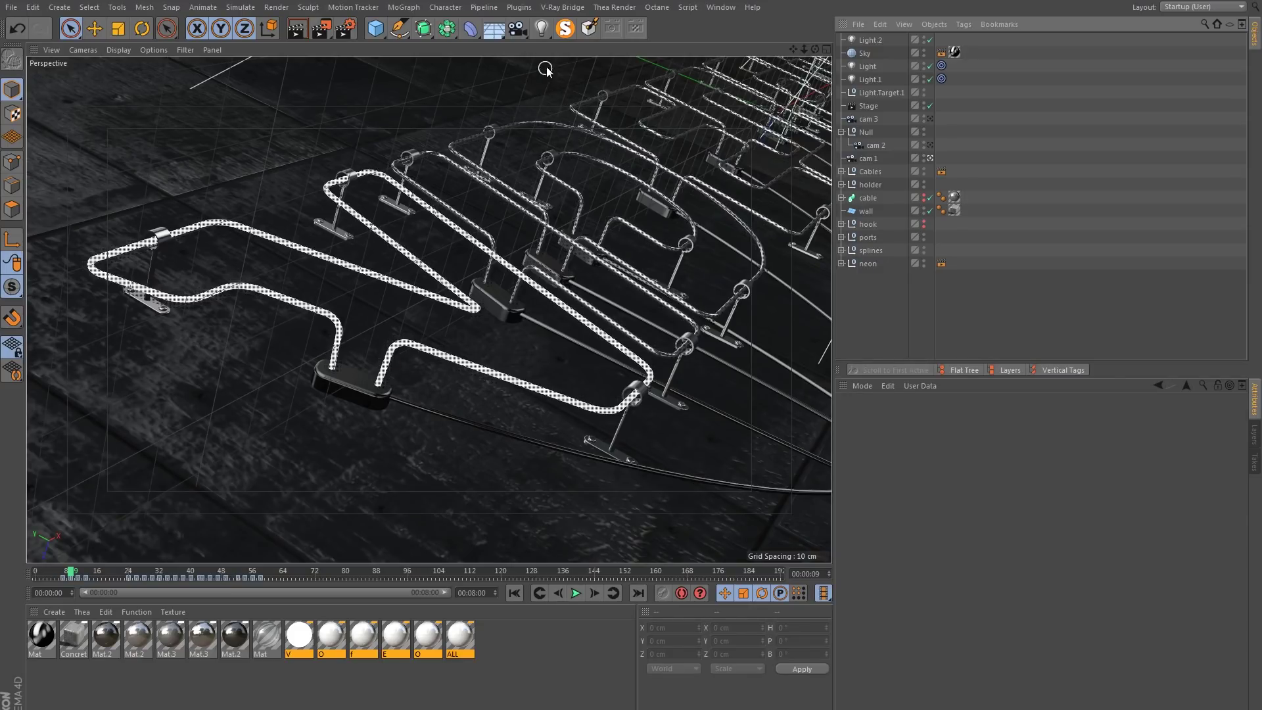
{"action": "left_click", "coordinate": [541, 27]}
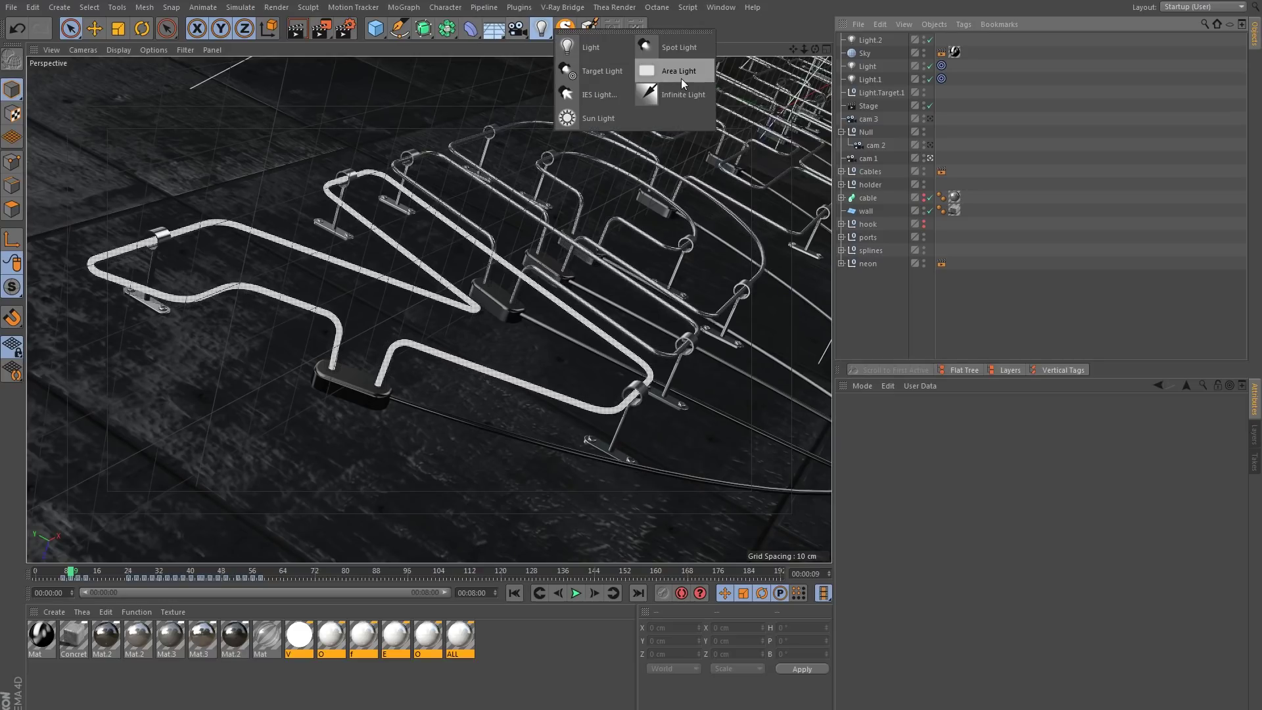
{"action": "left_click", "coordinate": [669, 77]}
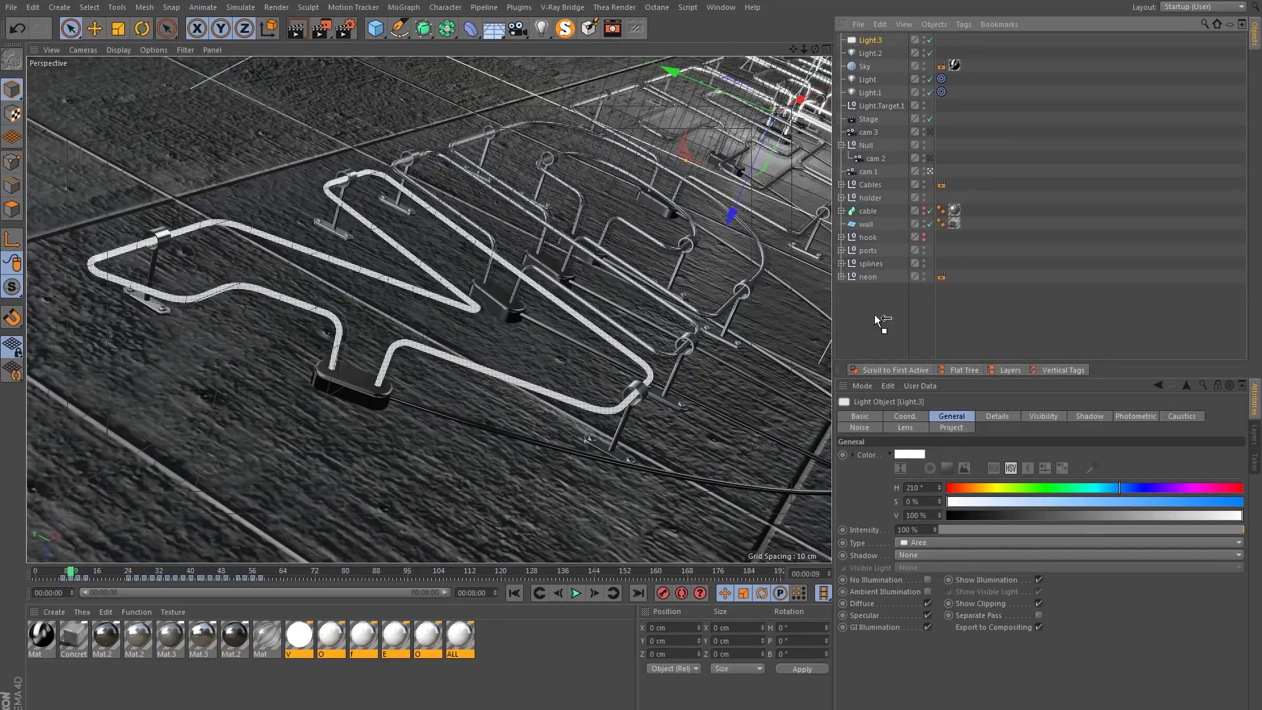
{"action": "left_click_drag", "start_coordinate": [875, 318], "coordinate": [874, 318]}
{"action": "double_click", "coordinate": [877, 277]}
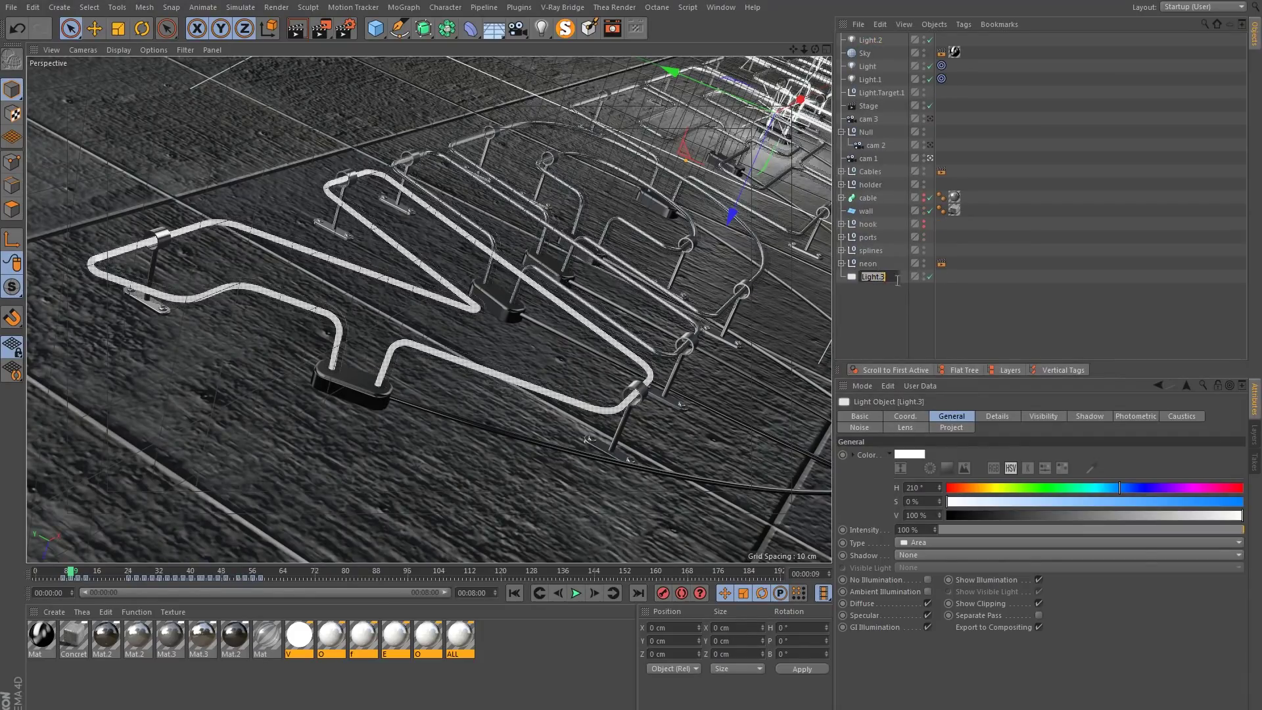
{"action": "type", "text": "V"}
{"action": "key", "text": "Return"}
Duplicate the V area light for the remaining letters and name the copies I, D, E, O, F, O, R and T.
{"action": "left_click_drag", "start_coordinate": [860, 278], "coordinate": [870, 298], "text": "ctrl"}
{"action": "double_click", "coordinate": [865, 290]}
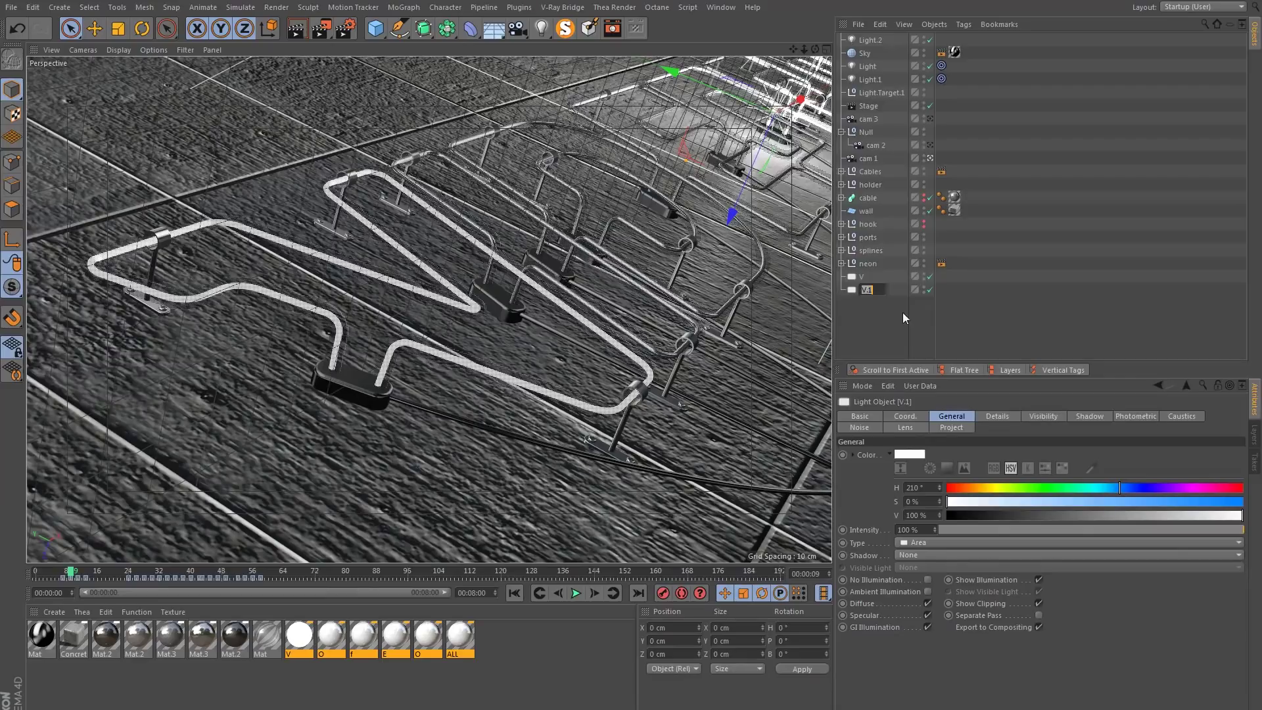
{"action": "type", "text": "I"}
{"action": "key", "text": "Return"}
{"action": "double_click", "coordinate": [865, 303]}
{"action": "left_click_drag", "start_coordinate": [862, 289], "coordinate": [893, 458], "text": "ctrl"}
{"action": "type", "text": "D"}
{"action": "key", "text": "Return"}
{"action": "double_click", "coordinate": [864, 317]}
{"action": "type", "text": "E"}
{"action": "key", "text": "Return"}
Set the area shape of all nine letter lights to Object / Spline.
{"action": "left_click", "coordinate": [858, 277]}
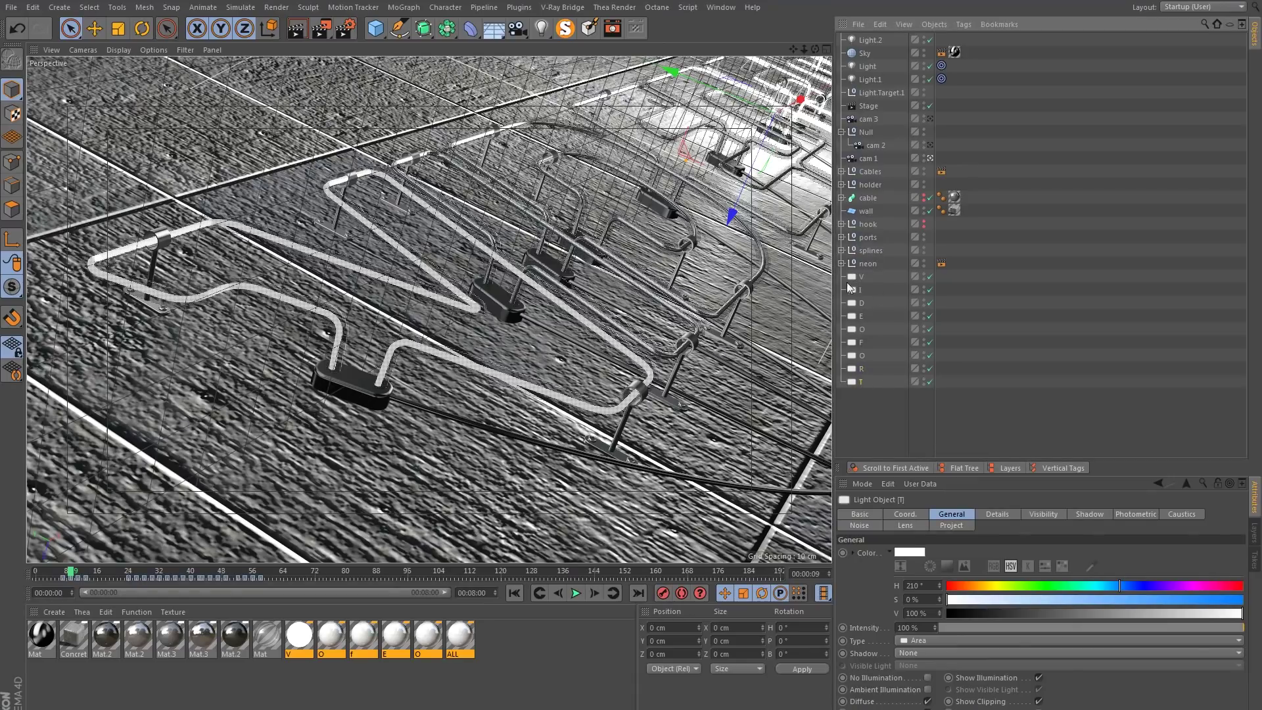
{"action": "left_click", "coordinate": [861, 380], "text": "shift"}
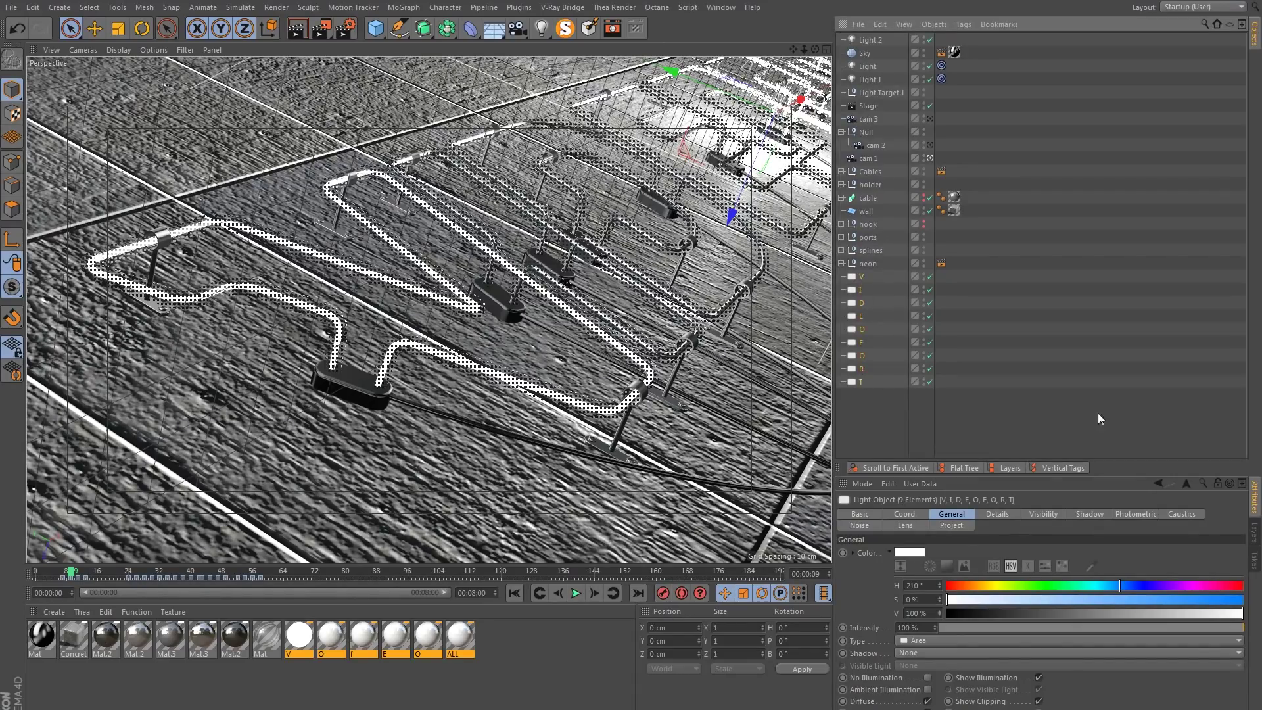
{"action": "left_click", "coordinate": [999, 515]}
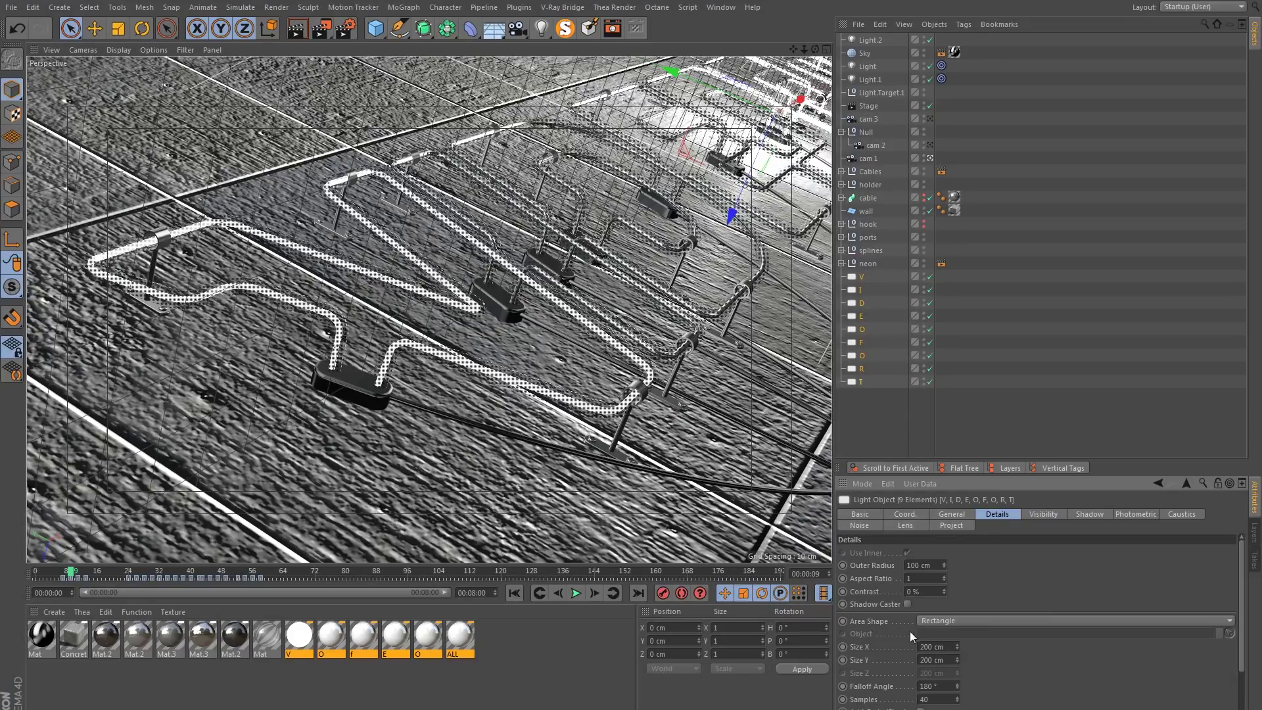
{"action": "left_click", "coordinate": [950, 622]}
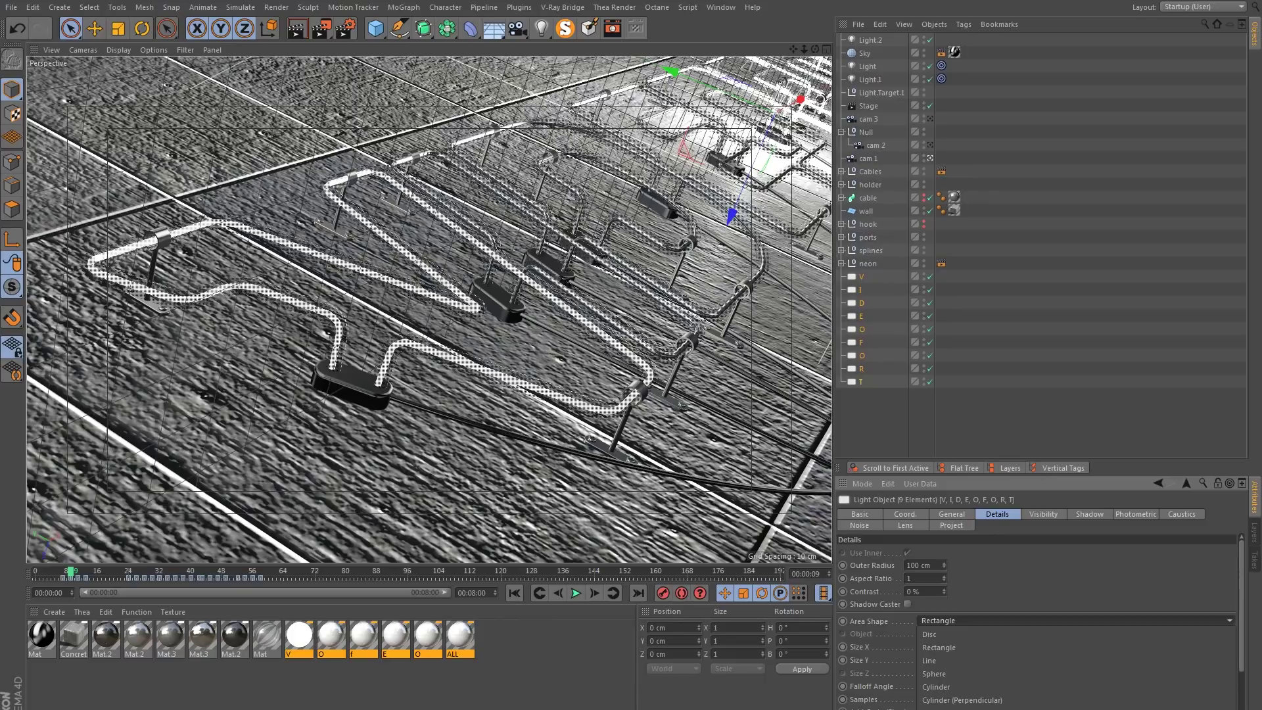
{"action": "left_click", "coordinate": [946, 709]}
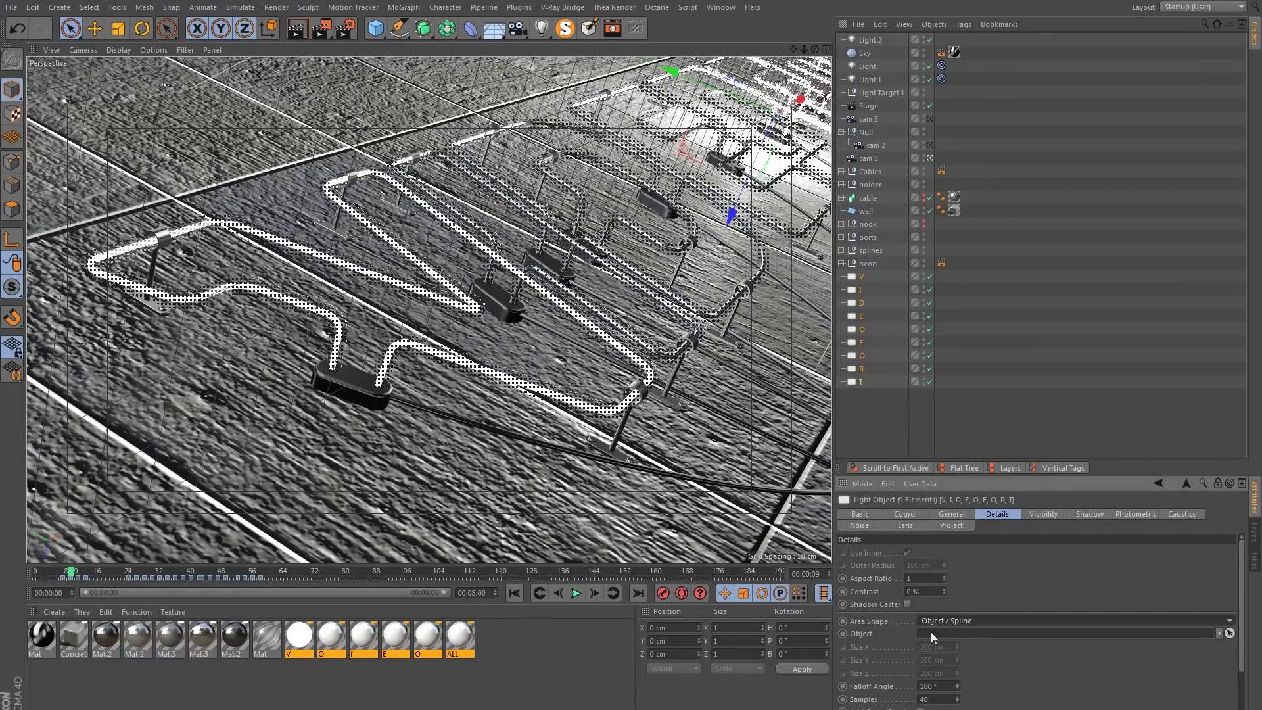
Expand the neon group and assign the v spline from its V sweep as the V light's shape object.
{"action": "left_click", "coordinate": [842, 263]}
{"action": "scroll", "coordinate": [855, 290], "scroll_direction": "down", "scroll_amount": 2}
{"action": "left_click", "coordinate": [850, 228]}
{"action": "scroll", "coordinate": [861, 238], "scroll_direction": "down", "scroll_amount": 1}
{"action": "left_click", "coordinate": [869, 230]}
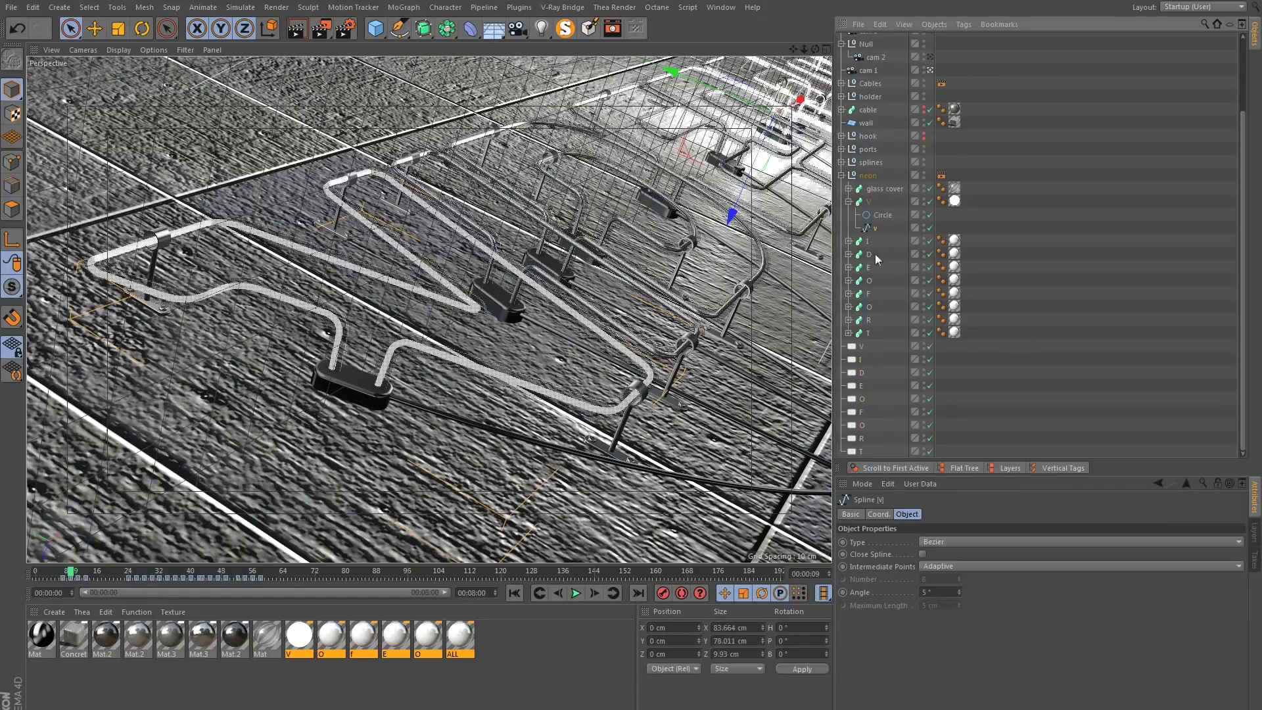
{"action": "left_click", "coordinate": [862, 346]}
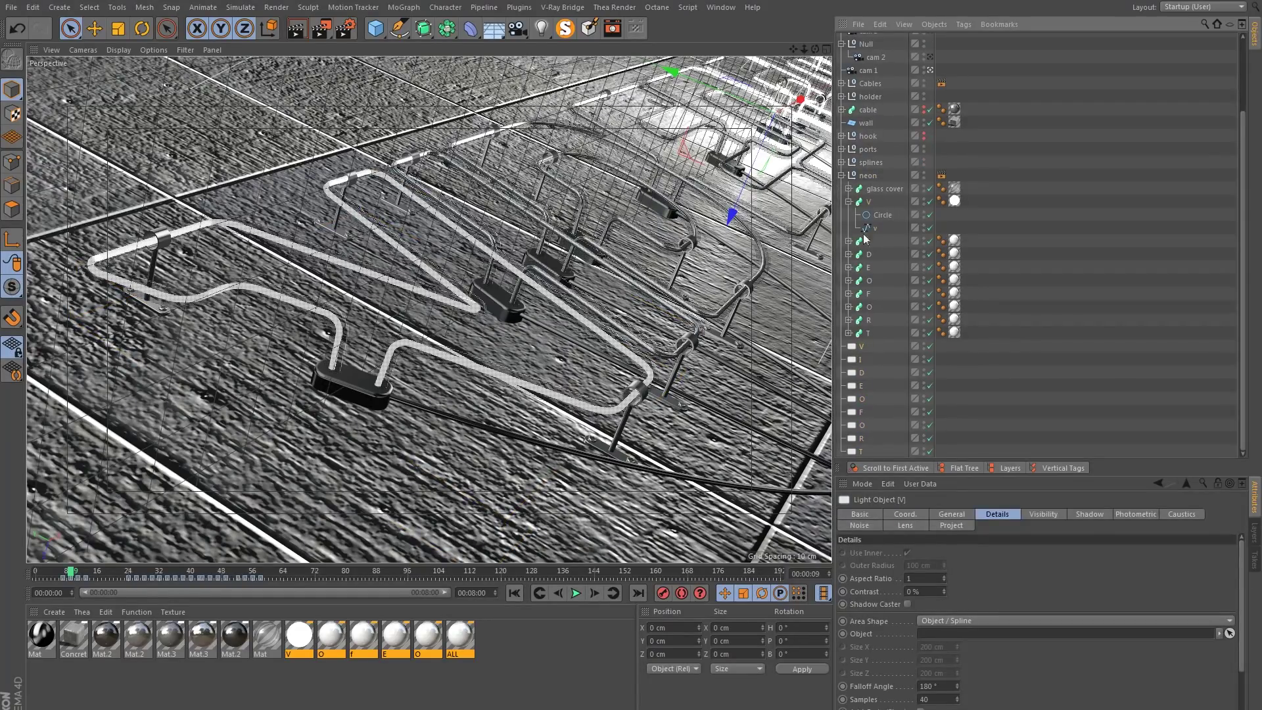
{"action": "left_click_drag", "start_coordinate": [873, 237], "coordinate": [931, 641]}
Assign the i, d and e splines from the neon sweeps as the shape objects of the I, D and E lights.
{"action": "left_click", "coordinate": [858, 362]}
{"action": "left_click", "coordinate": [848, 241]}
{"action": "left_click_drag", "start_coordinate": [873, 262], "coordinate": [926, 639]}
{"action": "left_click", "coordinate": [849, 281]}
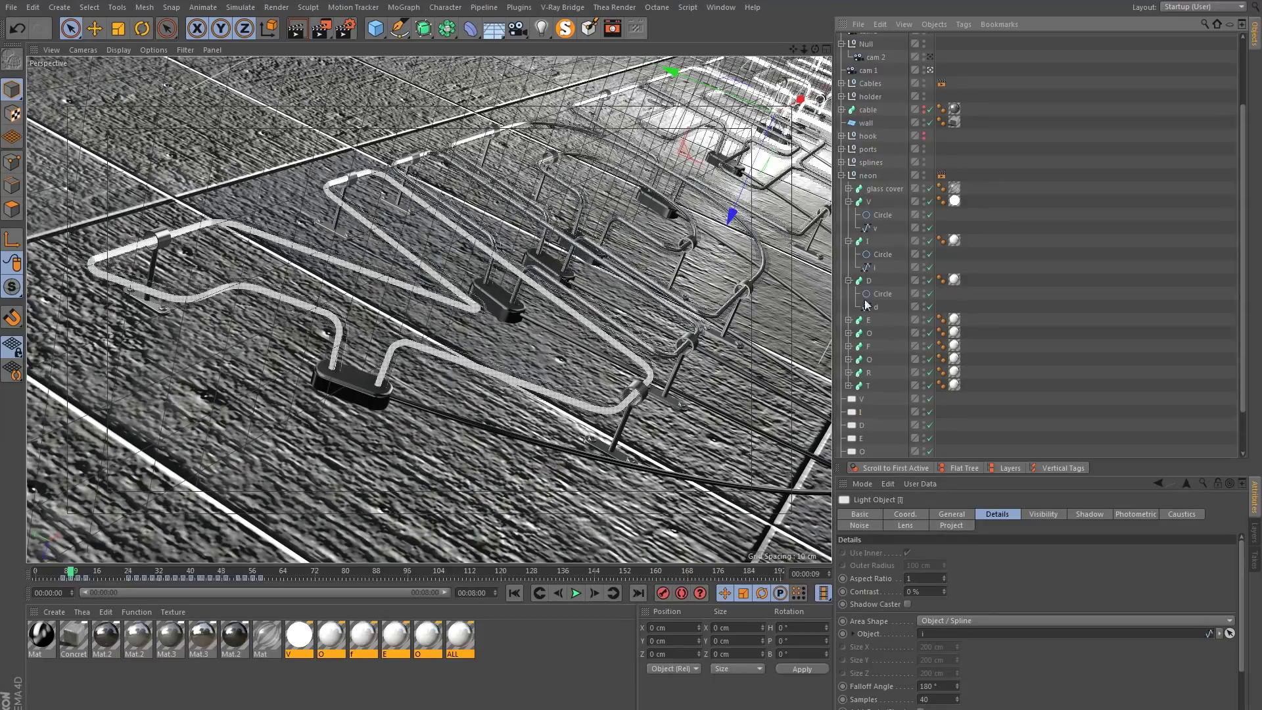
{"action": "left_click", "coordinate": [861, 425]}
{"action": "scroll", "coordinate": [883, 311], "scroll_direction": "down", "scroll_amount": 2}
{"action": "left_click", "coordinate": [849, 267]}
{"action": "left_click_drag", "start_coordinate": [875, 294], "coordinate": [943, 633]}
Assign the matching o, f, o, r and t splines as the shape objects of the O, F, O, R and T lights.
{"action": "left_click", "coordinate": [848, 281]}
{"action": "left_click", "coordinate": [849, 294]}
{"action": "left_click_drag", "start_coordinate": [875, 320], "coordinate": [943, 634]}
{"action": "scroll", "coordinate": [870, 388], "scroll_direction": "down", "scroll_amount": 2}
{"action": "left_click", "coordinate": [849, 228]}
{"action": "left_click", "coordinate": [849, 268]}
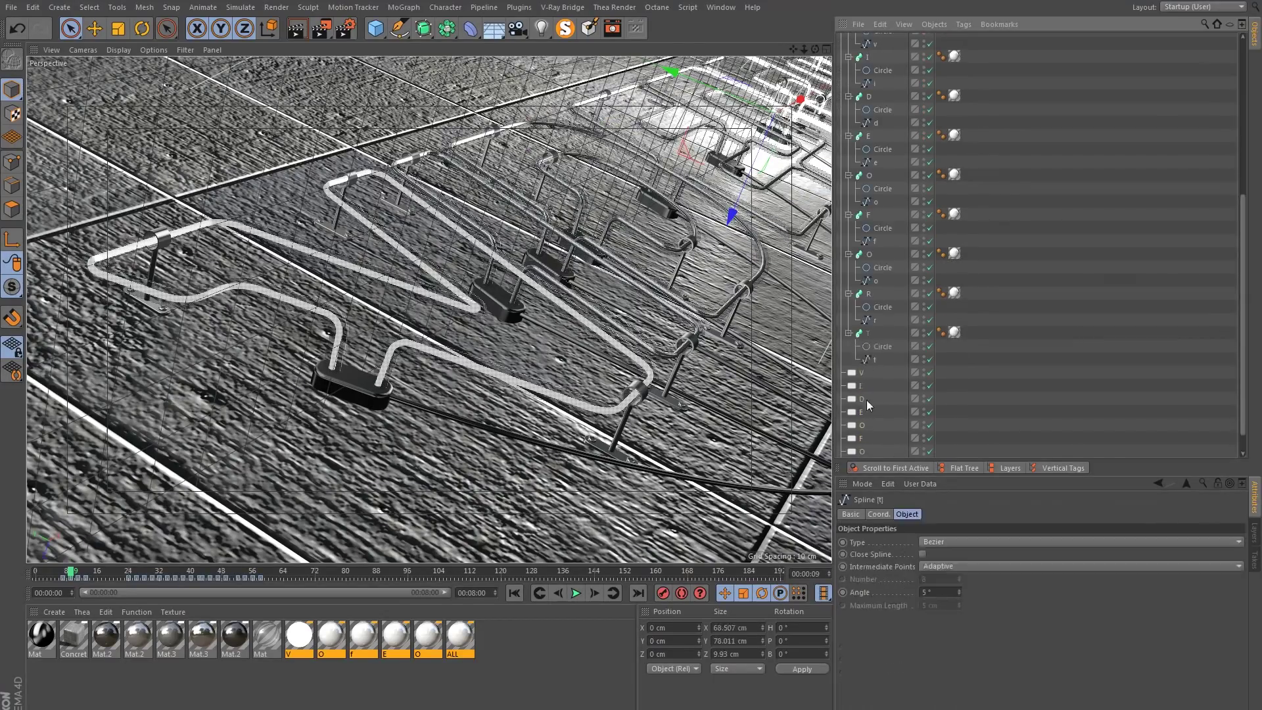
{"action": "left_click", "coordinate": [849, 307]}
{"action": "left_click", "coordinate": [862, 451]}
{"action": "left_click_drag", "start_coordinate": [875, 334], "coordinate": [947, 635]}
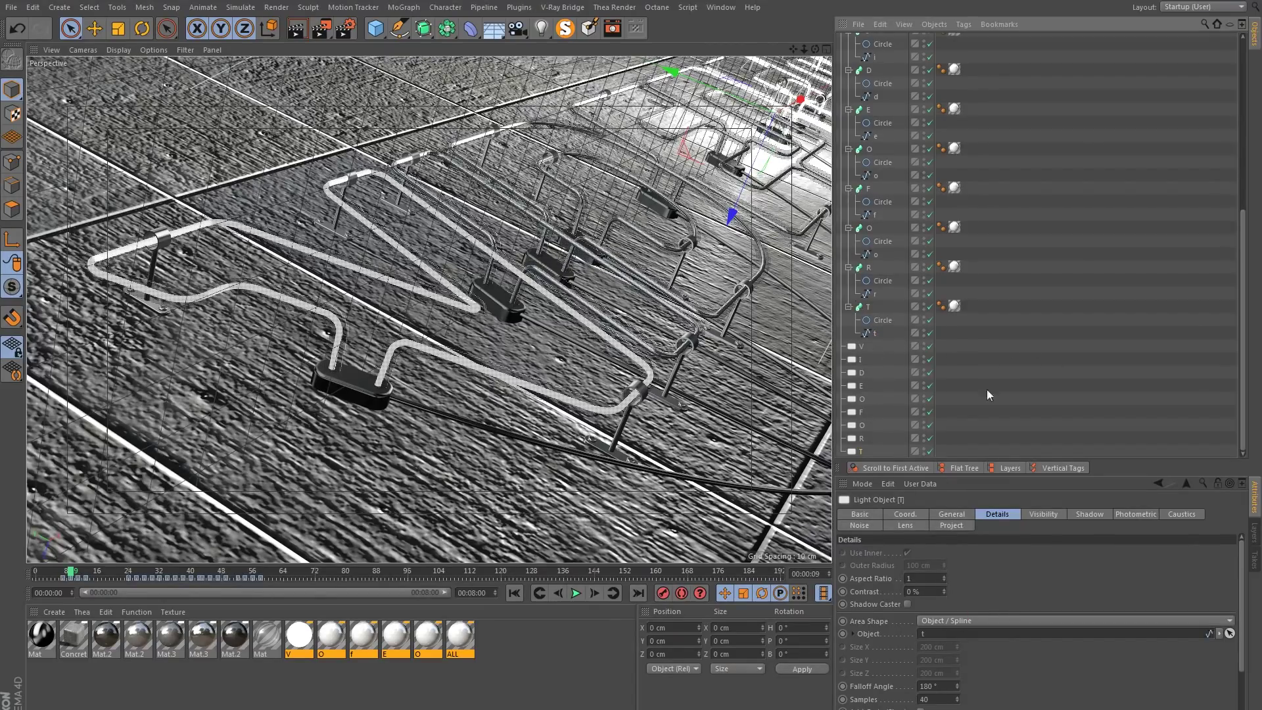
{"action": "left_click", "coordinate": [875, 294]}
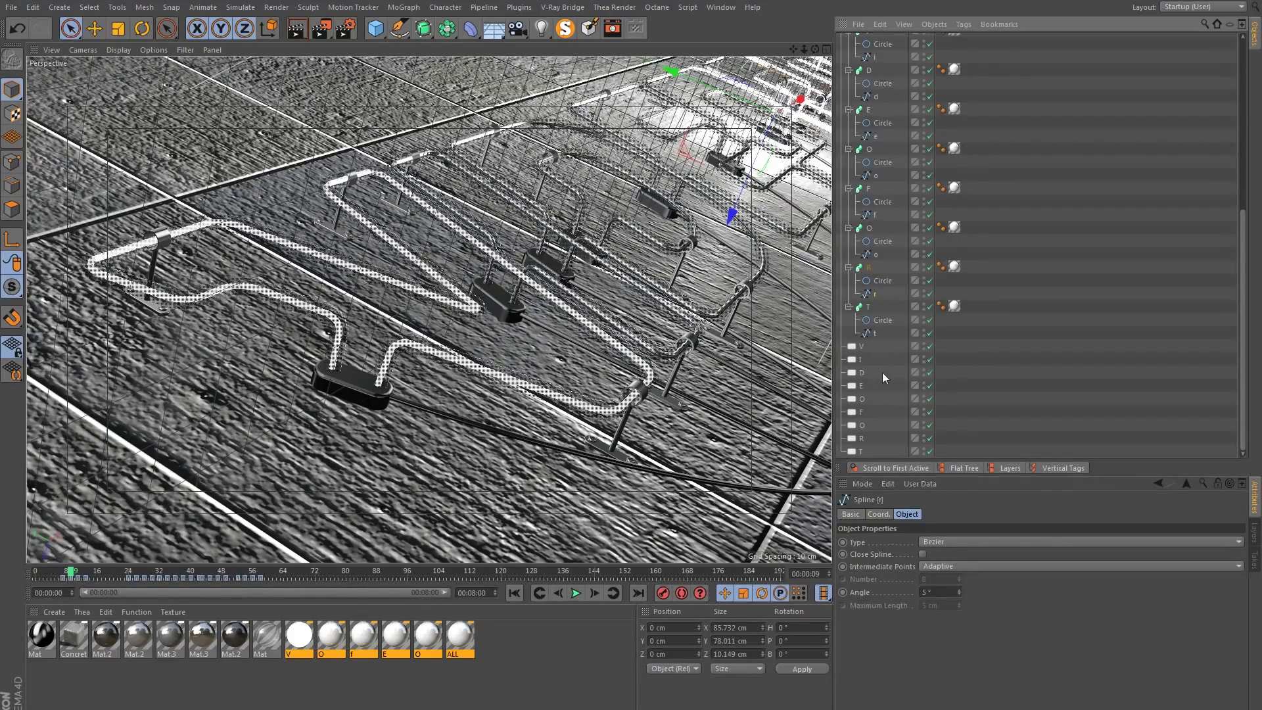
At frame 112, give all nine letter lights Inverse Square (Physically Accurate) falloff with a 20 cm radius/decay.
{"action": "left_click", "coordinate": [863, 347]}
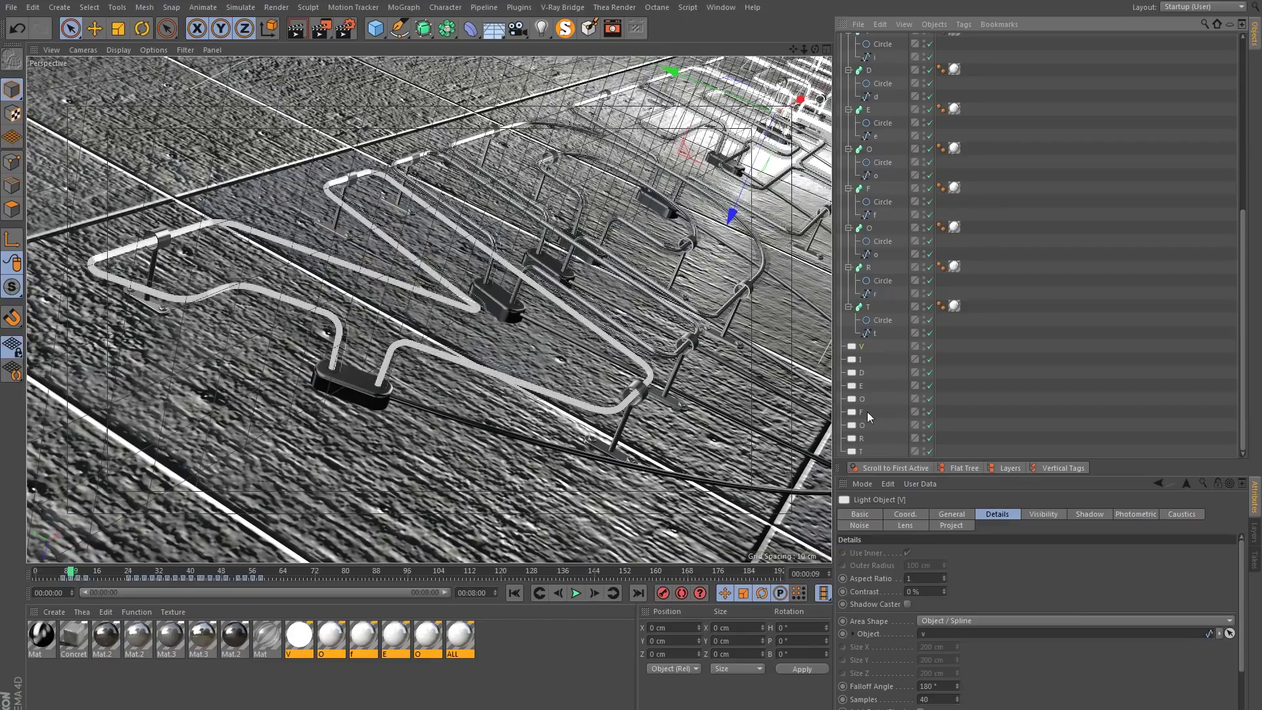
{"action": "left_click", "coordinate": [862, 452], "text": "shift"}
{"action": "left_click_drag", "start_coordinate": [75, 573], "coordinate": [469, 586]}
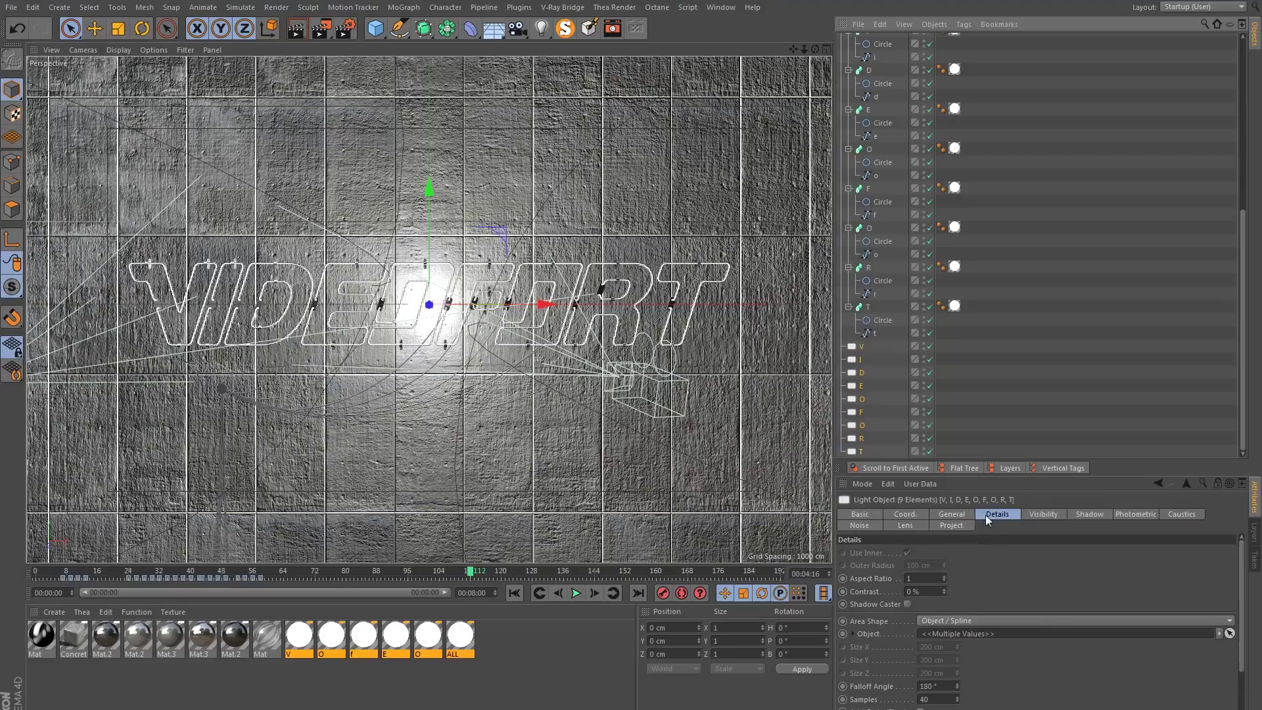
{"action": "left_click_drag", "start_coordinate": [1016, 458], "coordinate": [1004, 341]}
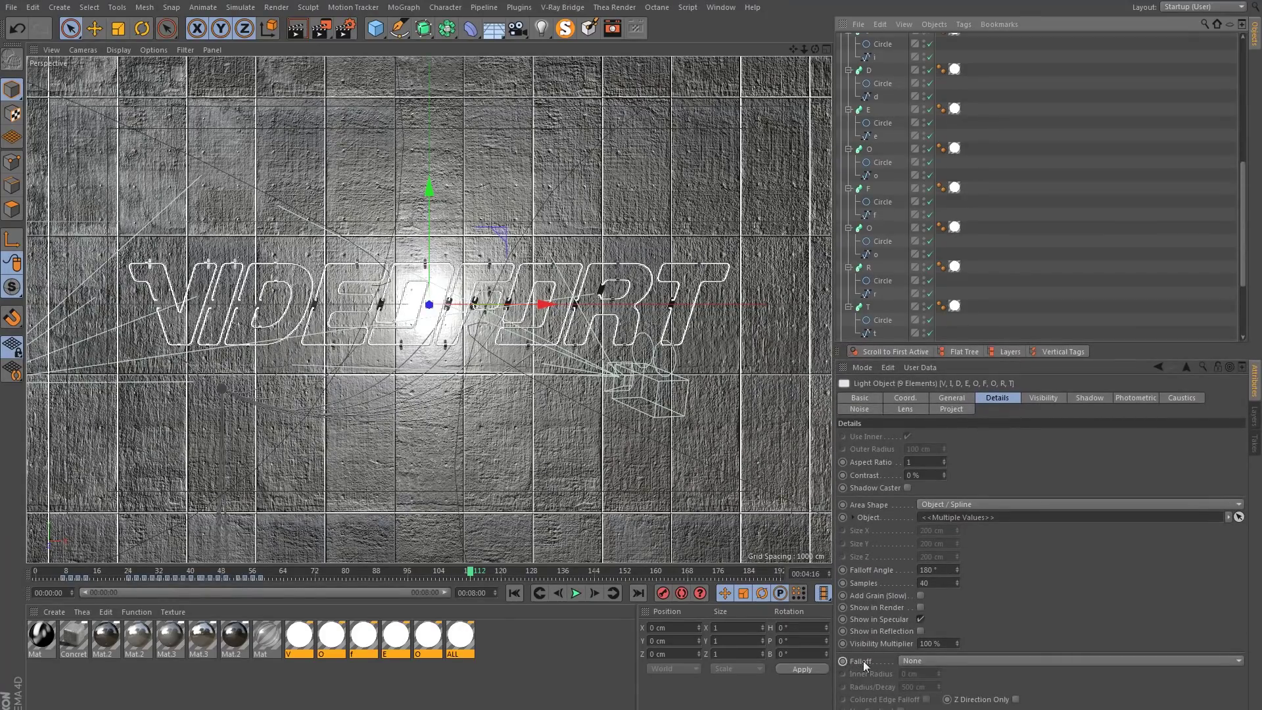
{"action": "left_click", "coordinate": [918, 661]}
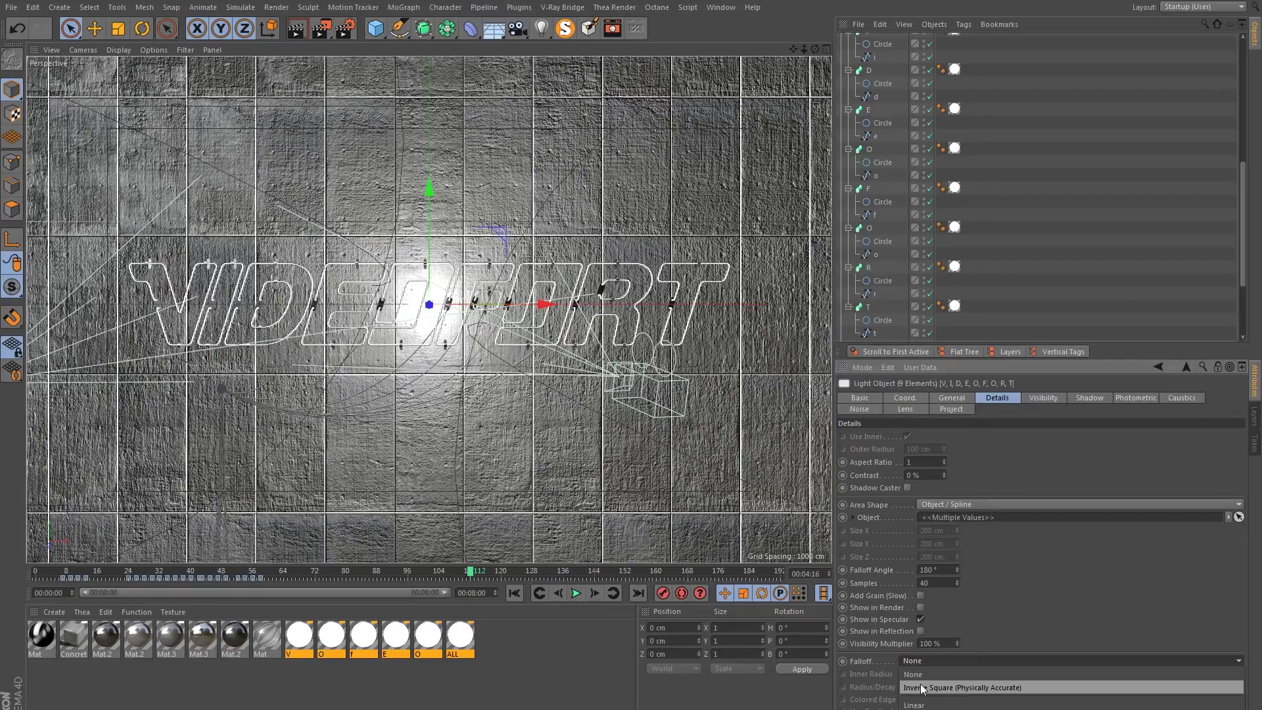
{"action": "left_click", "coordinate": [923, 688]}
{"action": "left_click", "coordinate": [919, 687]}
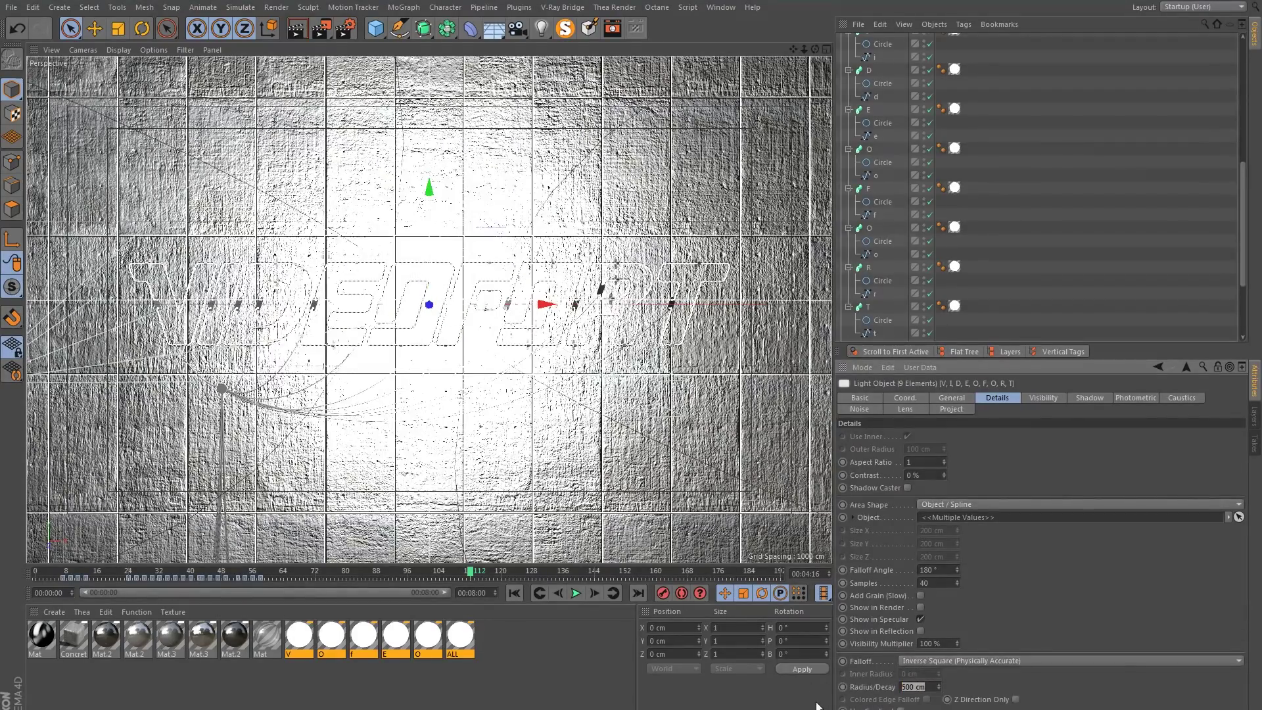
{"action": "type", "text": "20"}
{"action": "key", "text": "Return"}
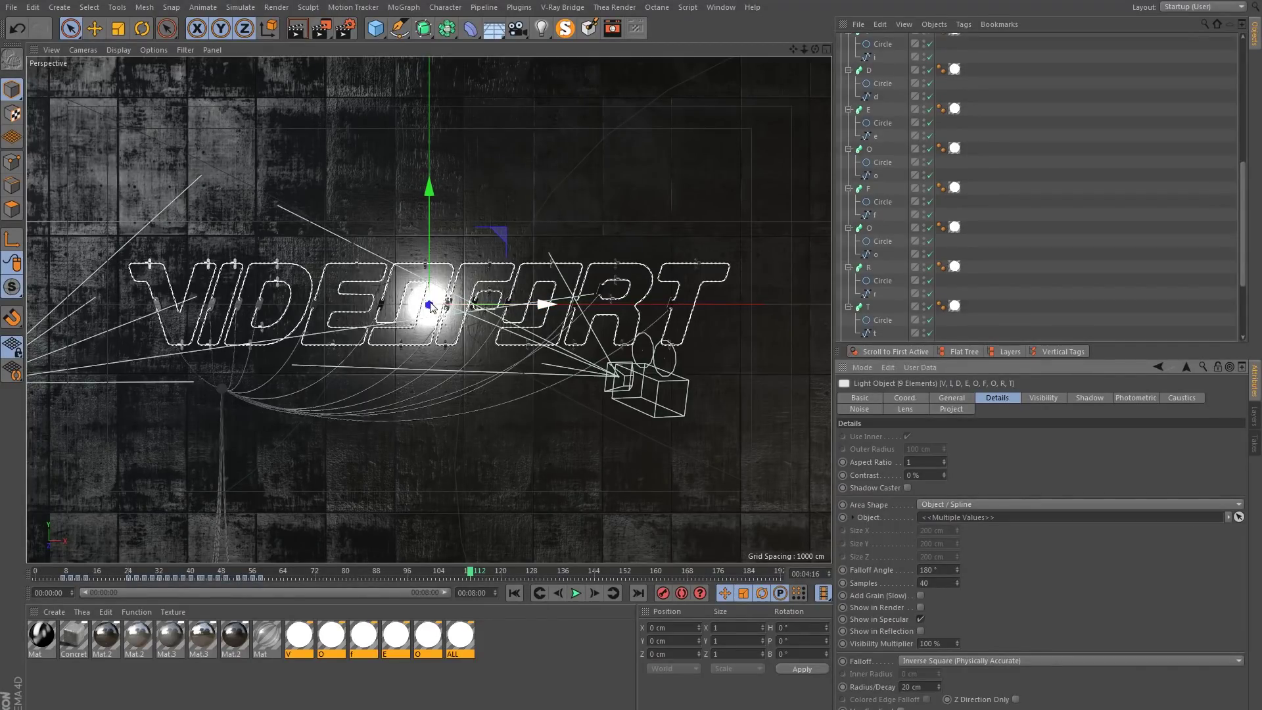
Test-render the full sign view and set the letter lights' Samples to 80.
{"action": "left_click", "coordinate": [296, 29]}
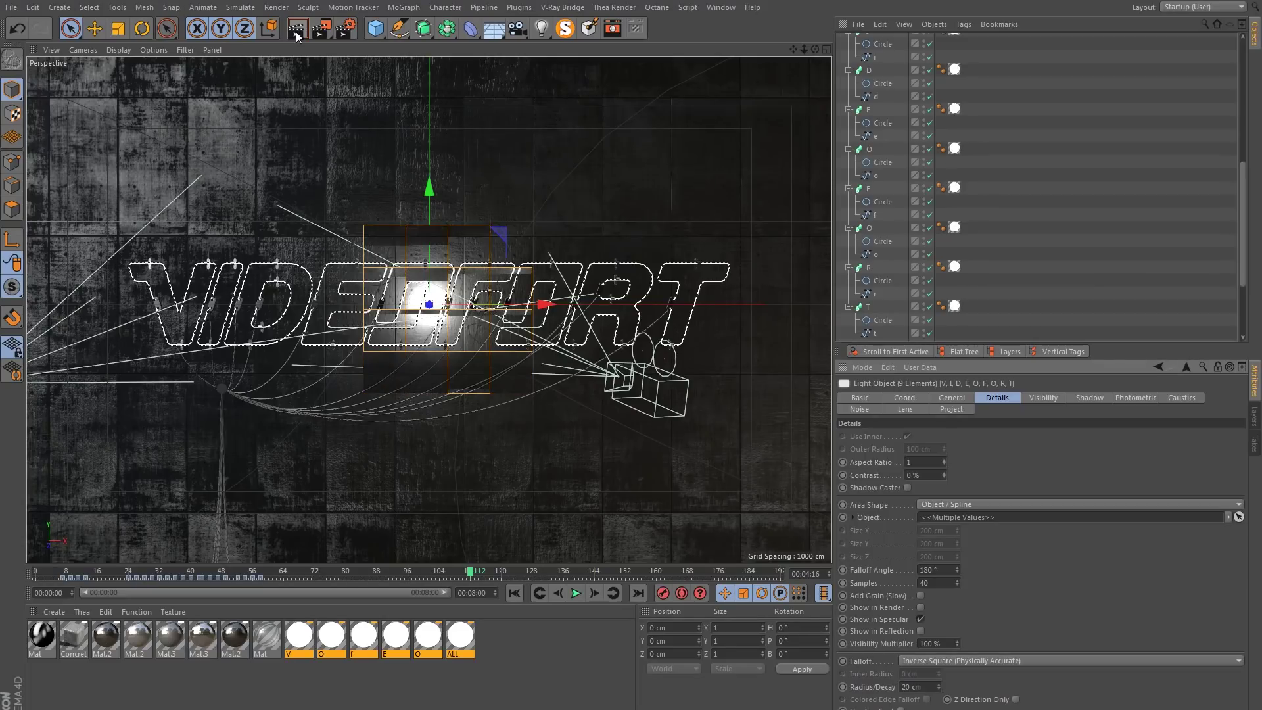
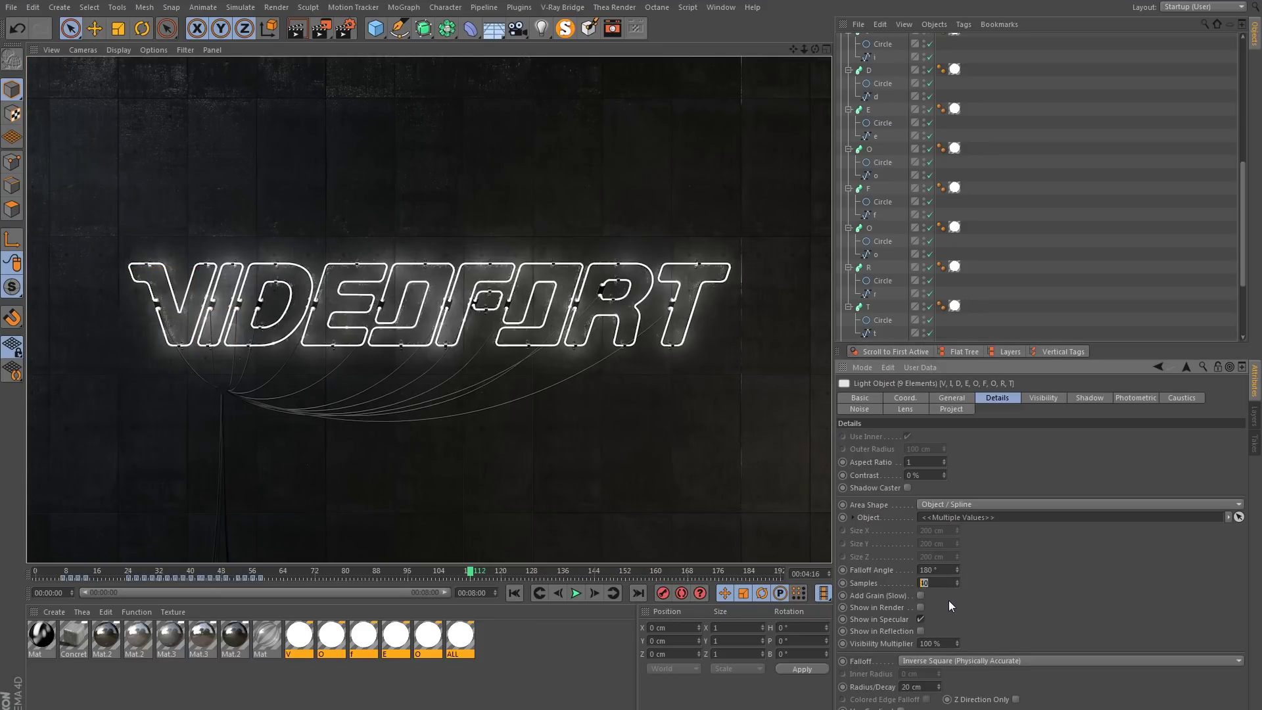
{"action": "type", "text": "80"}
{"action": "key", "text": "Return"}
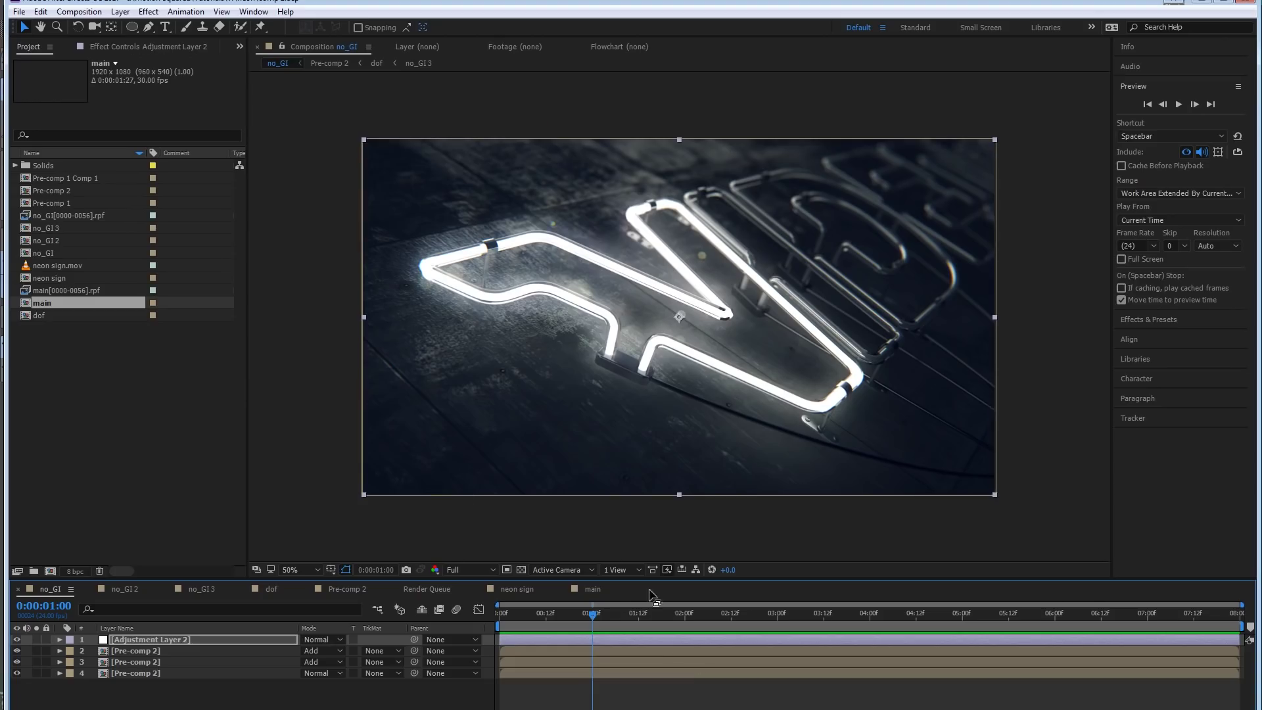
Switch to After Effects to scrub the no_GI composition, and return to Cinema 4D at frame 15.
{"action": "left_click_drag", "start_coordinate": [594, 625], "coordinate": [619, 623]}
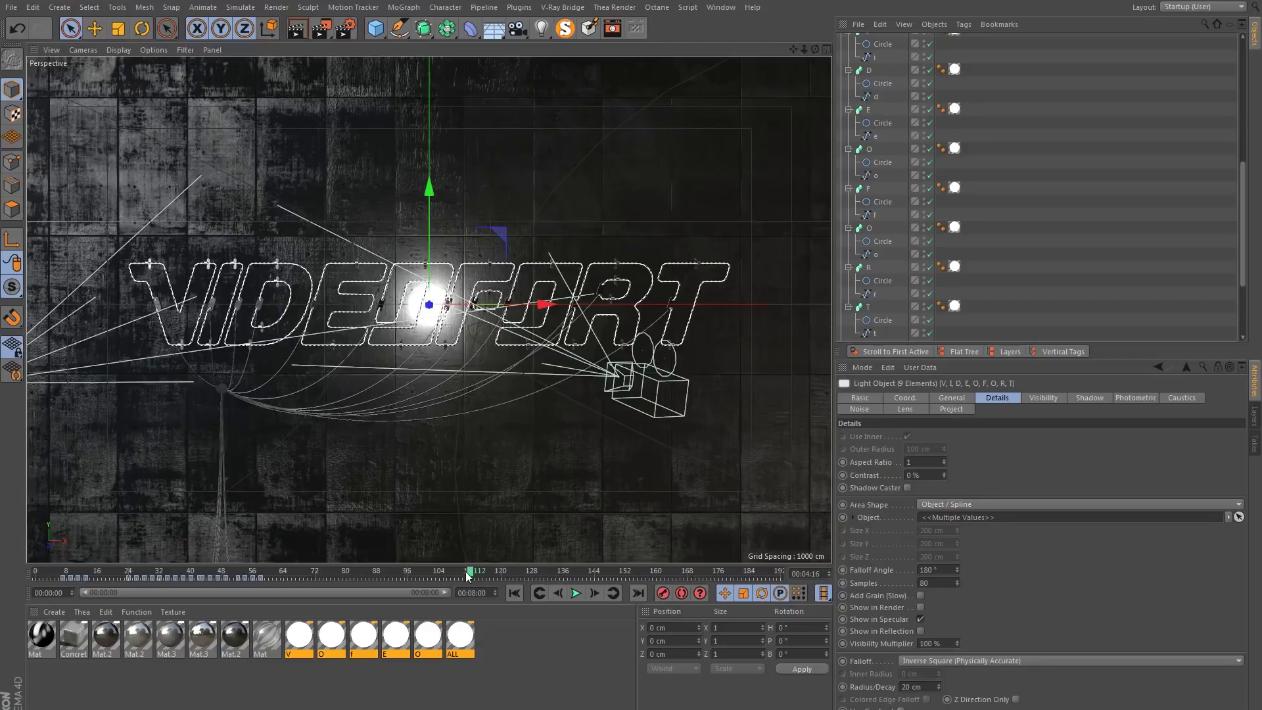
{"action": "left_click_drag", "start_coordinate": [469, 577], "coordinate": [94, 569]}
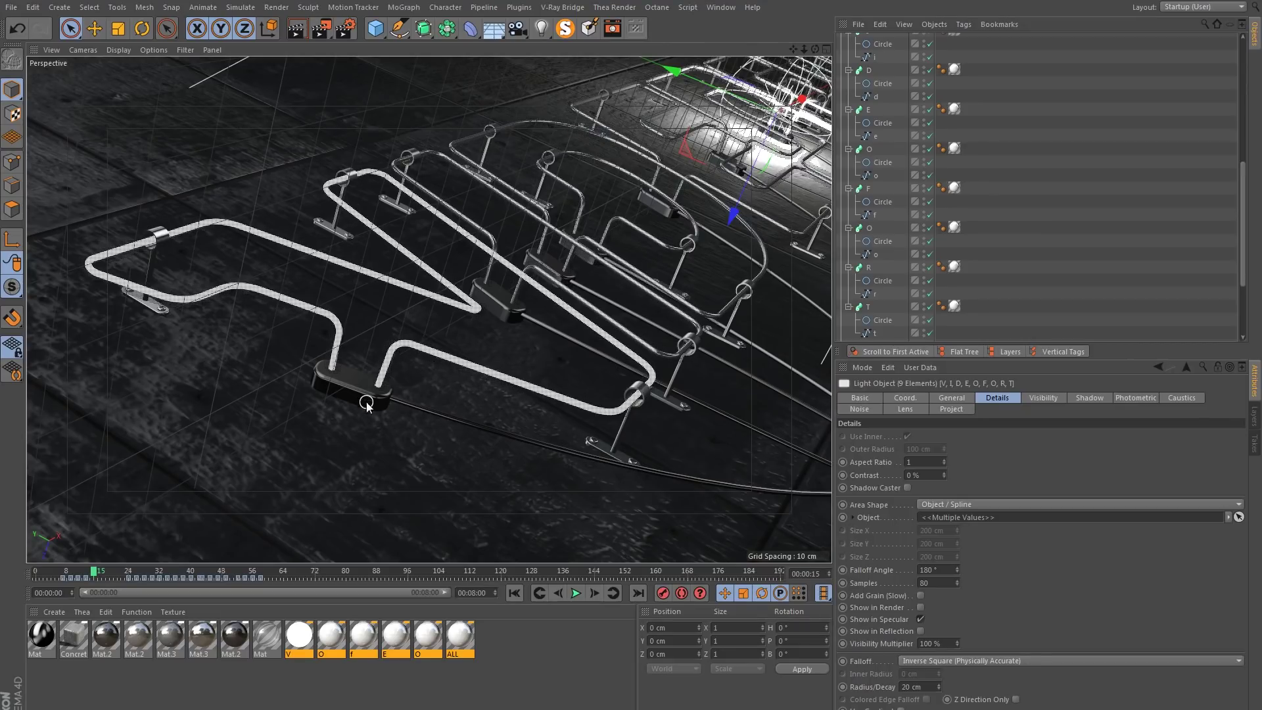
Collapse the V, I, D, E and first O sweeps in the neon group and clear the object selection.
{"action": "scroll", "coordinate": [901, 89], "scroll_direction": "up", "scroll_amount": 4}
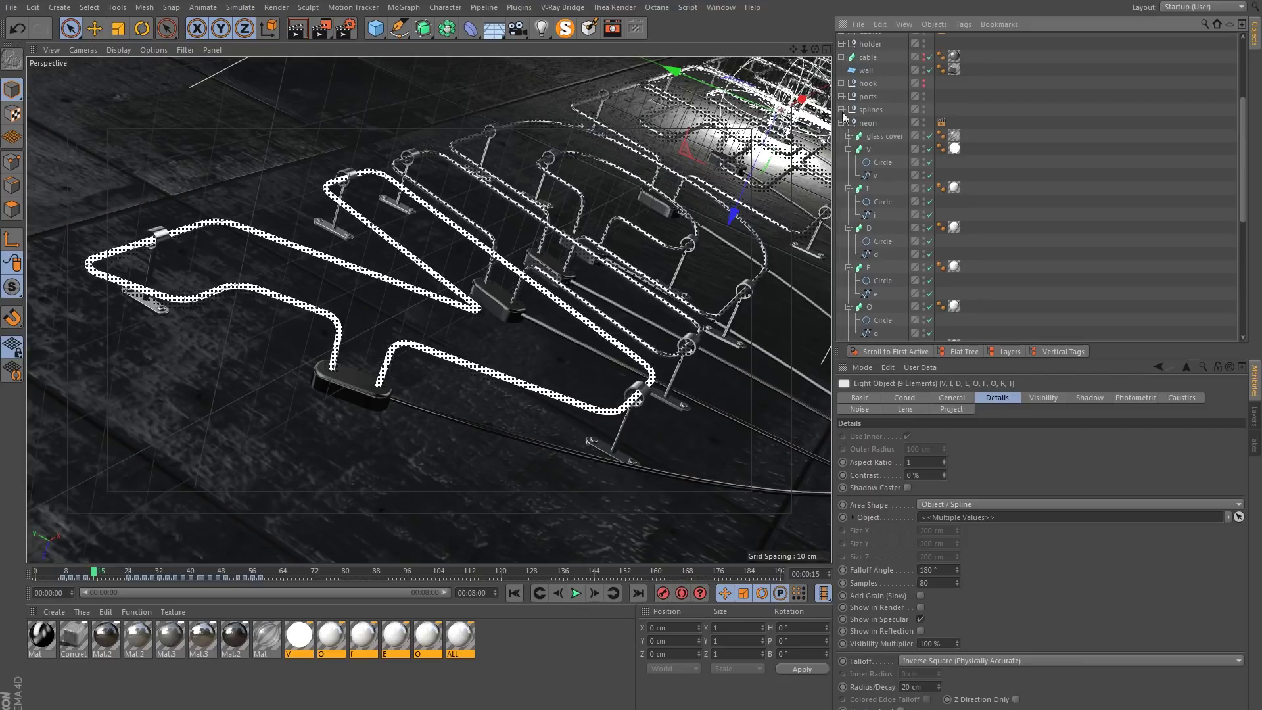
{"action": "left_click", "coordinate": [849, 149]}
{"action": "left_click", "coordinate": [849, 163]}
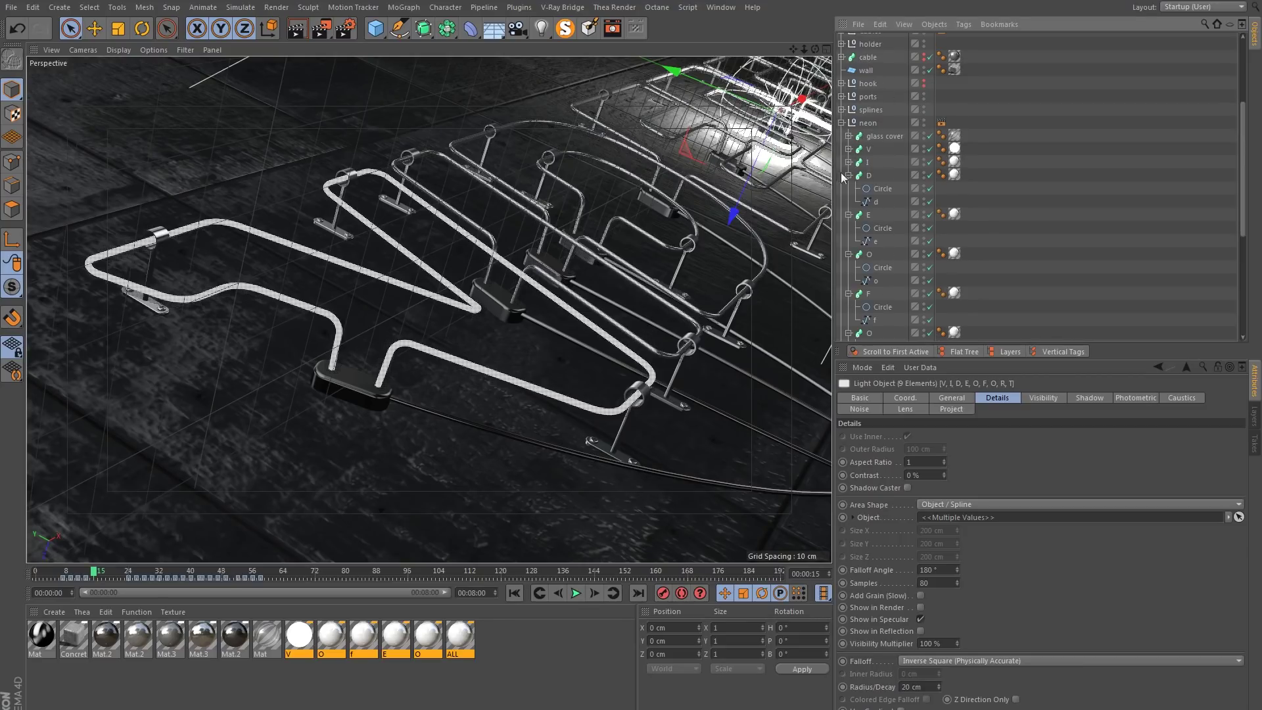
{"action": "left_click", "coordinate": [849, 176]}
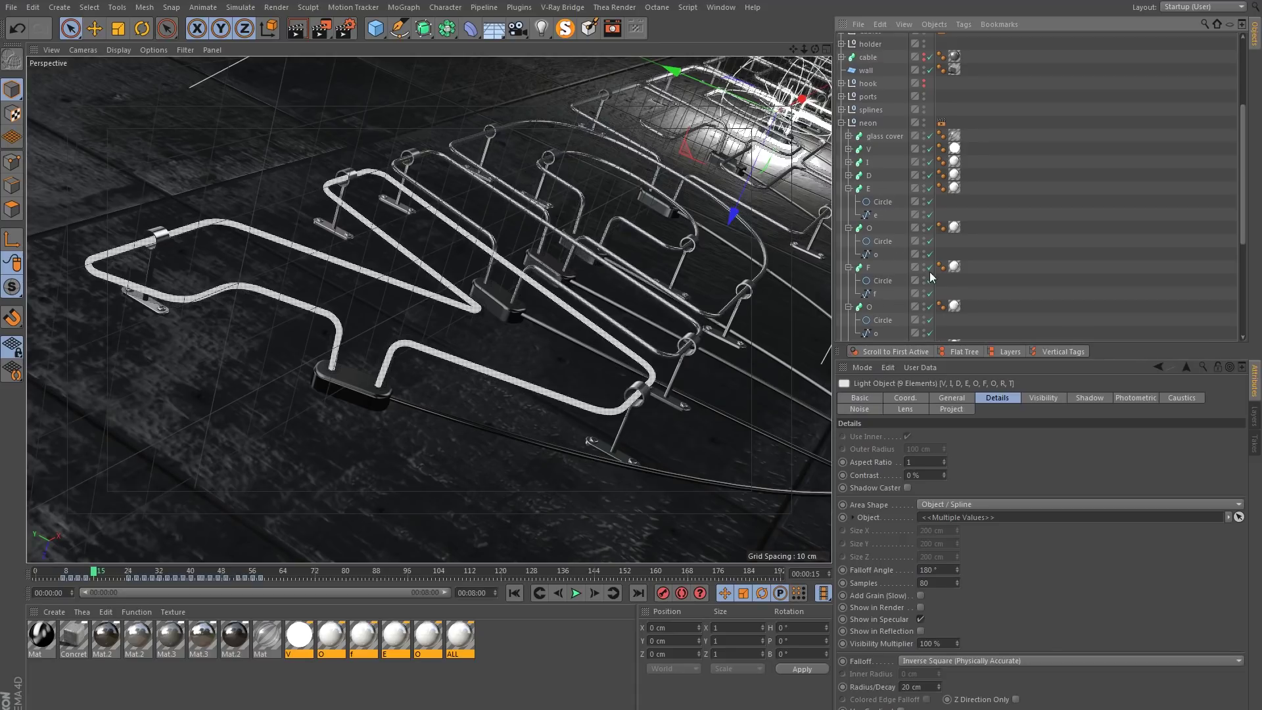
{"action": "left_click", "coordinate": [849, 189]}
{"action": "left_click", "coordinate": [848, 202]}
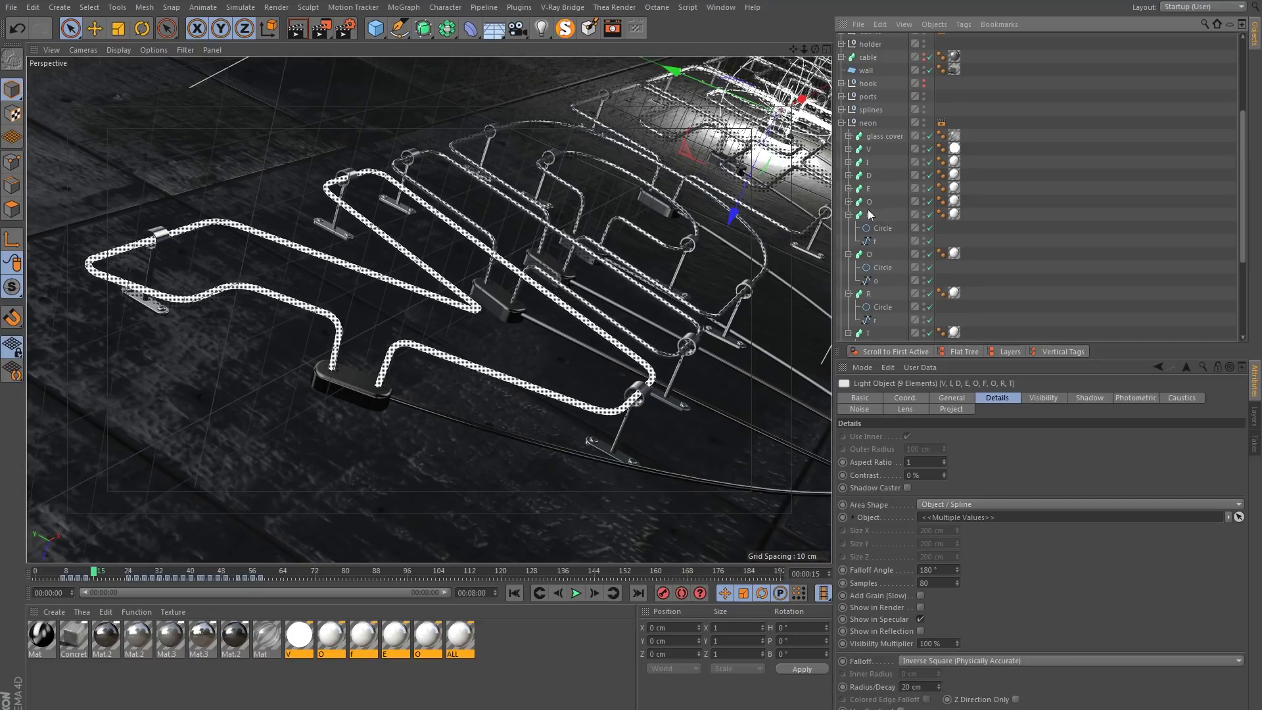
{"action": "scroll", "coordinate": [870, 232], "scroll_direction": "down", "scroll_amount": 5}
{"action": "left_click", "coordinate": [974, 258]}
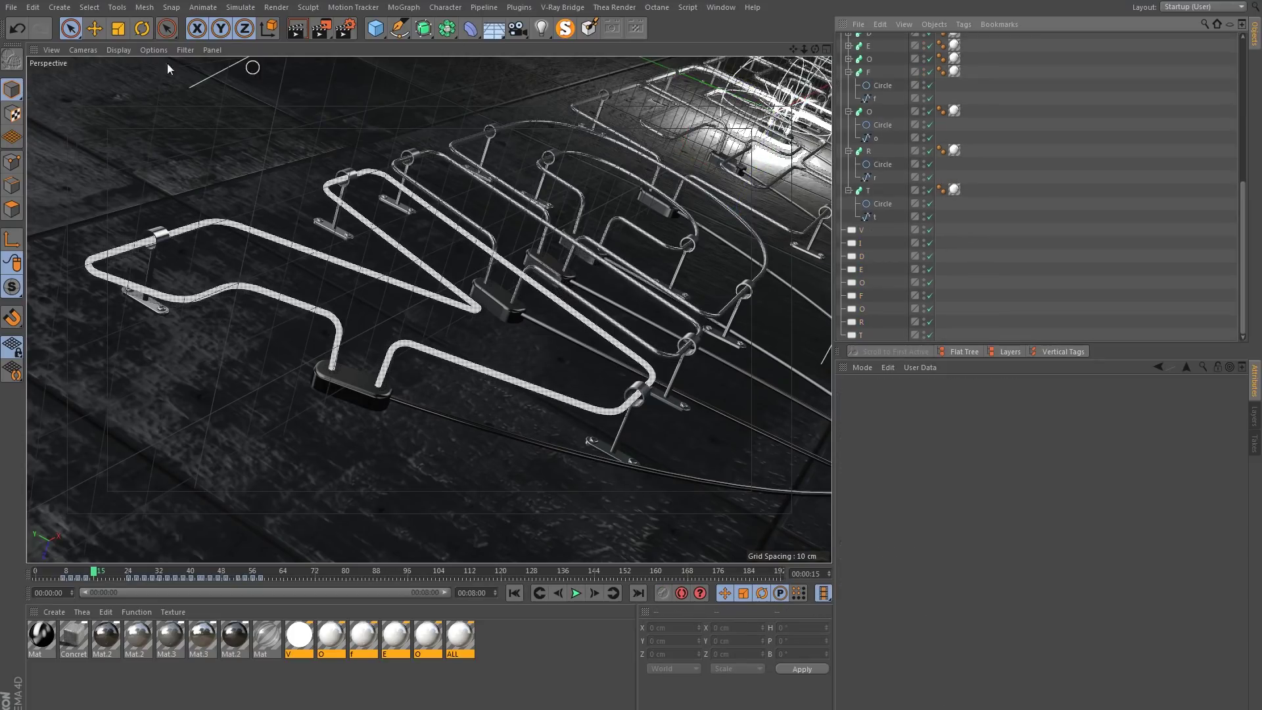
Create a null object, collapse the neon group, and place the null between that group and the V light.
{"action": "left_click", "coordinate": [59, 7]}
{"action": "mouse_move", "coordinate": [77, 28]}
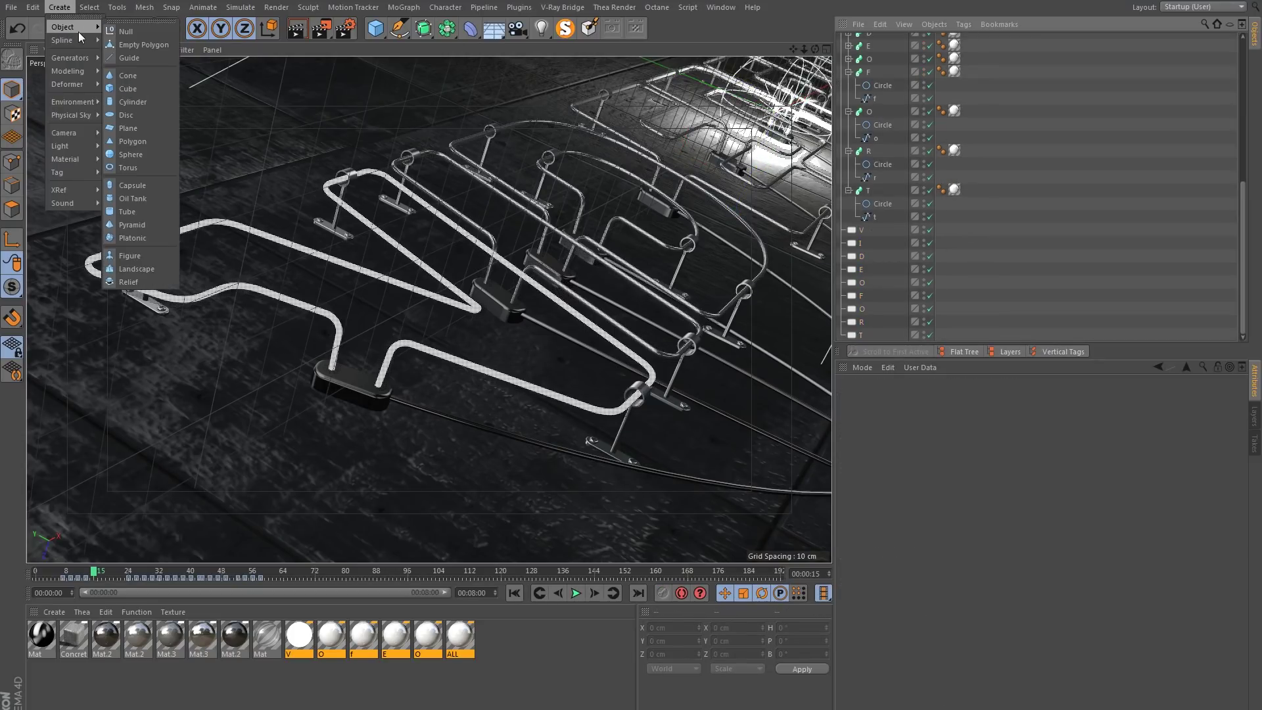
{"action": "left_click", "coordinate": [144, 31]}
{"action": "scroll", "coordinate": [885, 110], "scroll_direction": "up", "scroll_amount": 5}
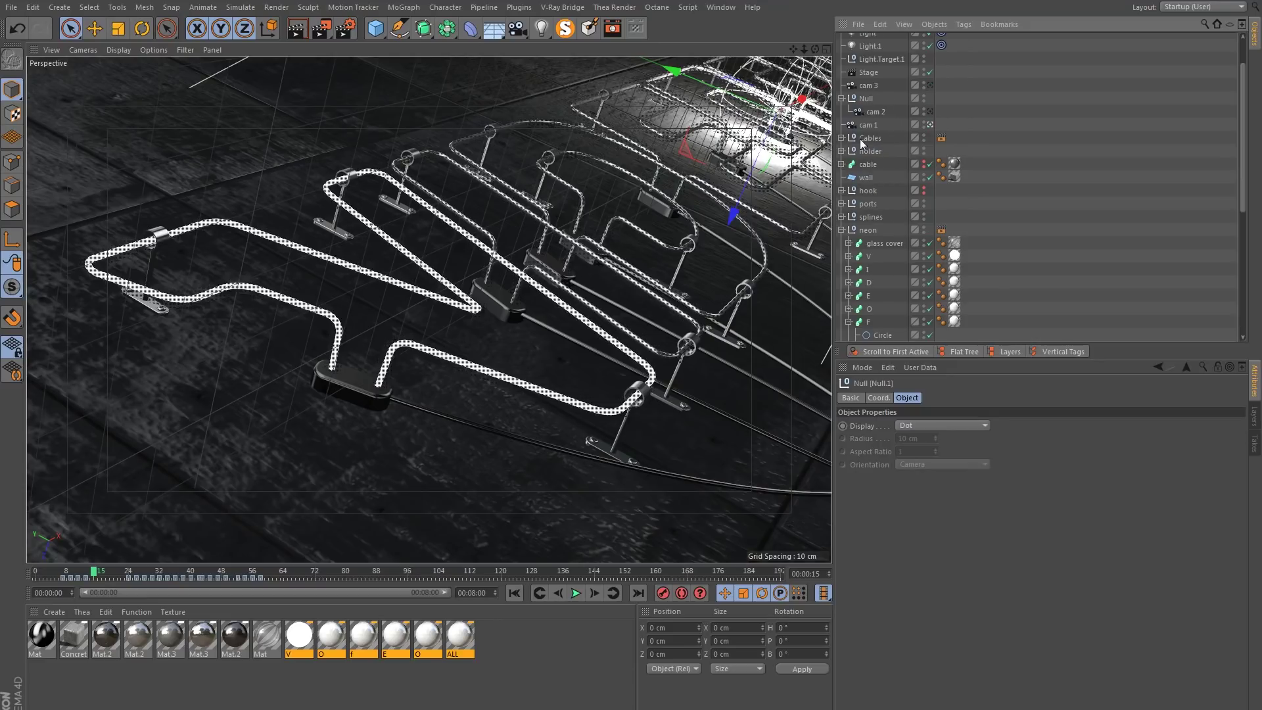
{"action": "left_click", "coordinate": [842, 229]}
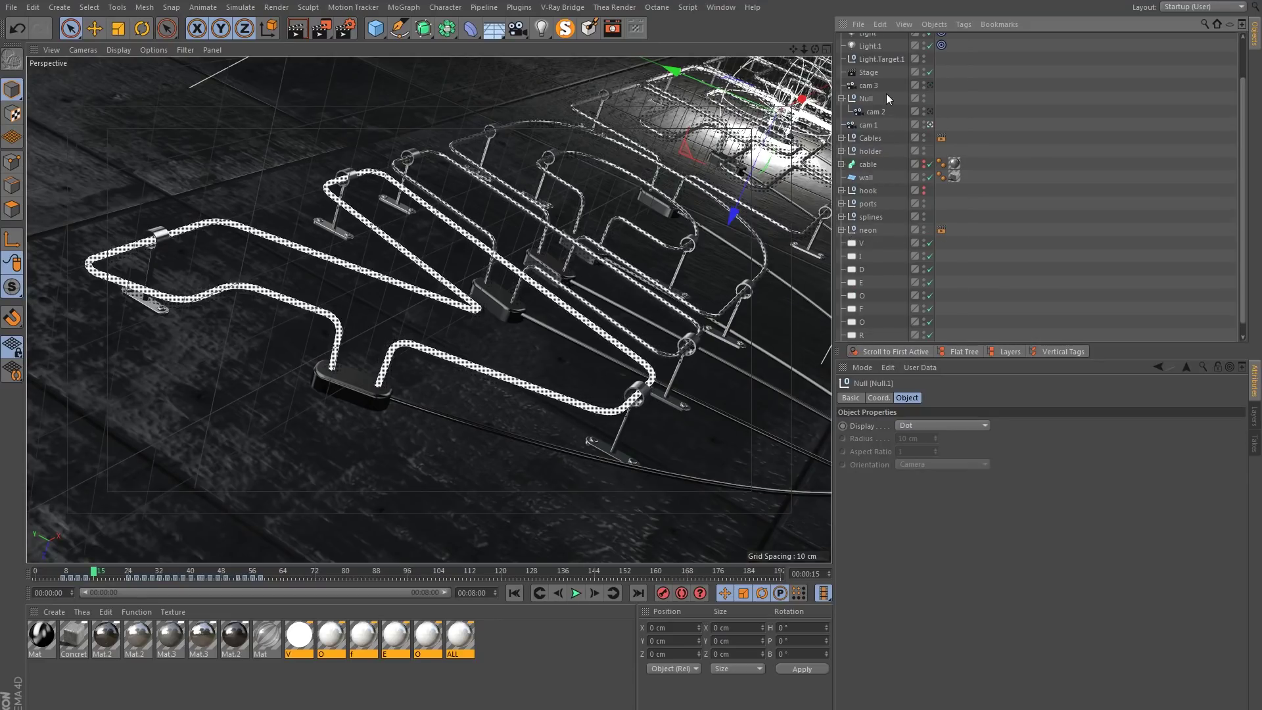
{"action": "scroll", "coordinate": [886, 93], "scroll_direction": "up", "scroll_amount": 2}
{"action": "left_click_drag", "start_coordinate": [869, 41], "coordinate": [862, 225]}
Add an XPresso tag to the new null and rename the null to "light switch".
{"action": "right_click", "coordinate": [865, 217]}
{"action": "mouse_move", "coordinate": [939, 181]}
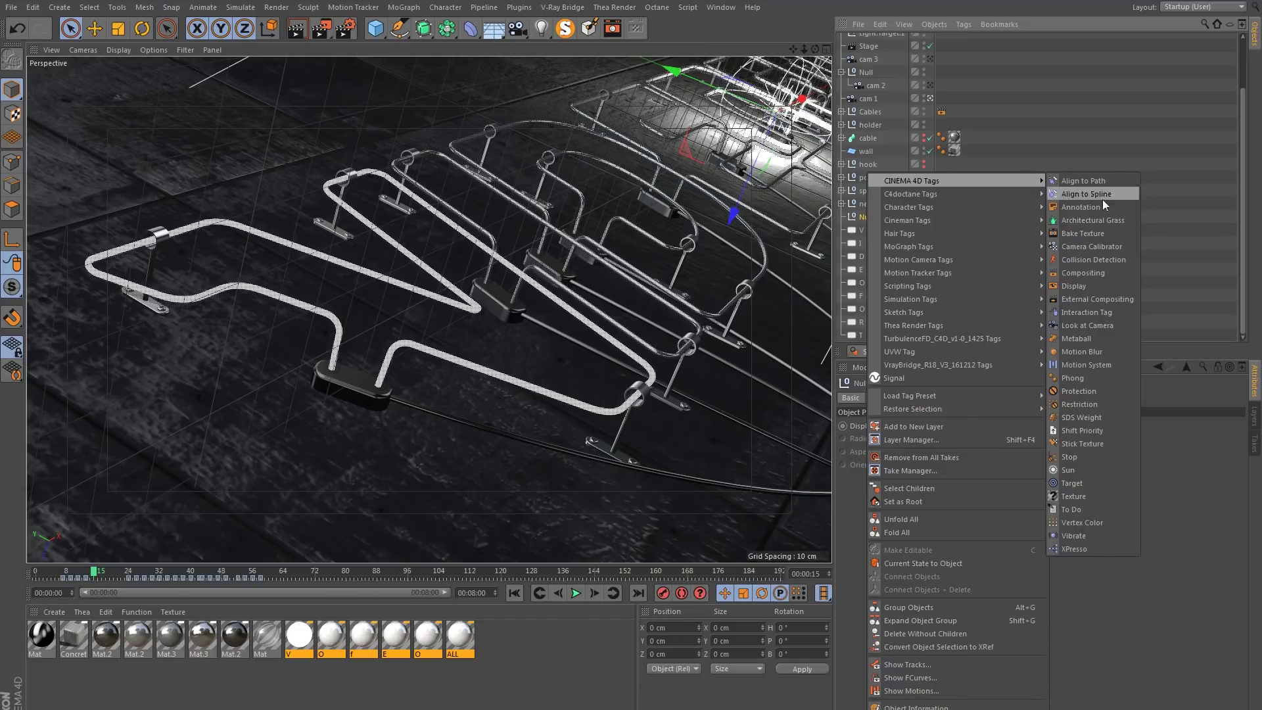
{"action": "left_click", "coordinate": [1076, 548]}
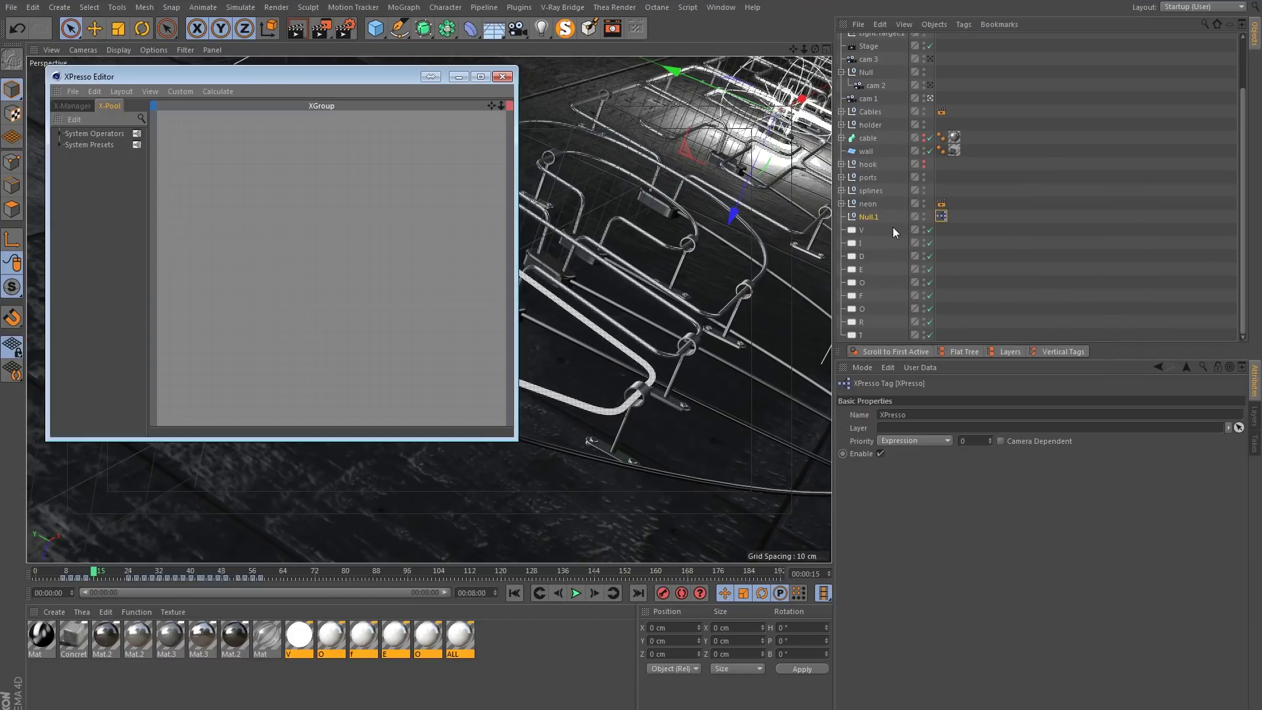
{"action": "left_click_drag", "start_coordinate": [266, 81], "coordinate": [365, 116]}
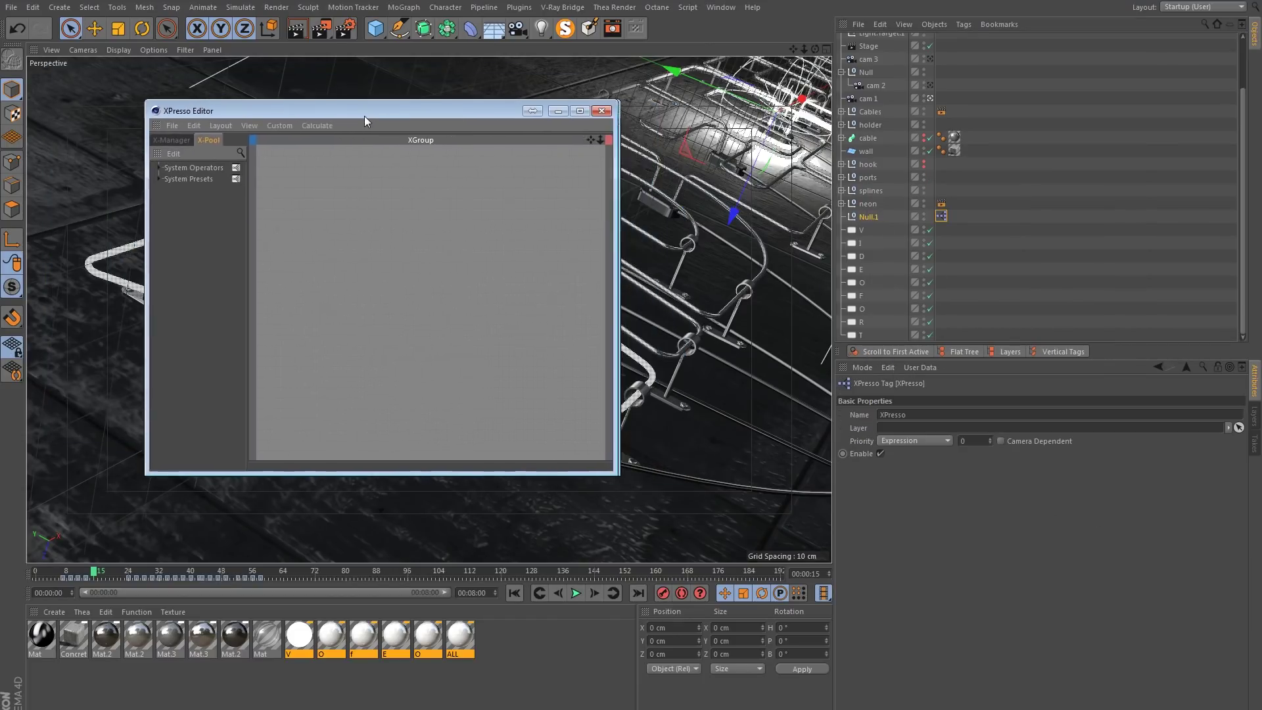
{"action": "double_click", "coordinate": [870, 217]}
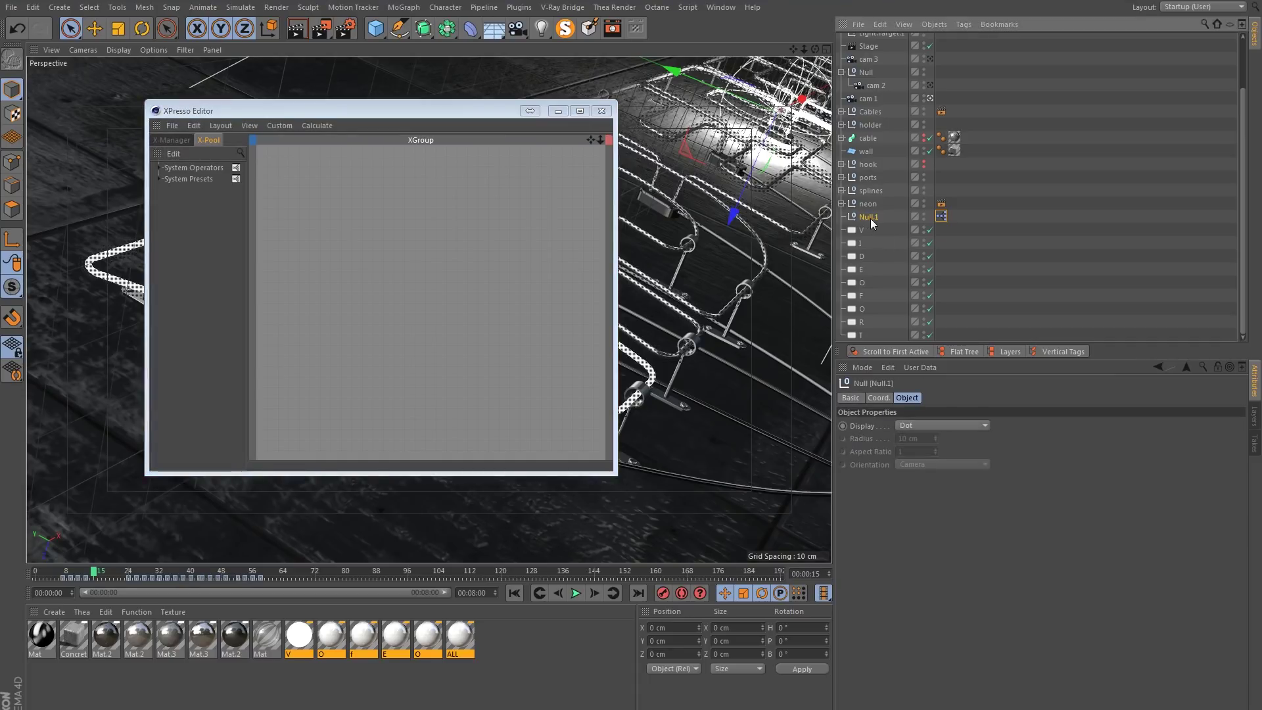
{"action": "type", "text": "light swi"}
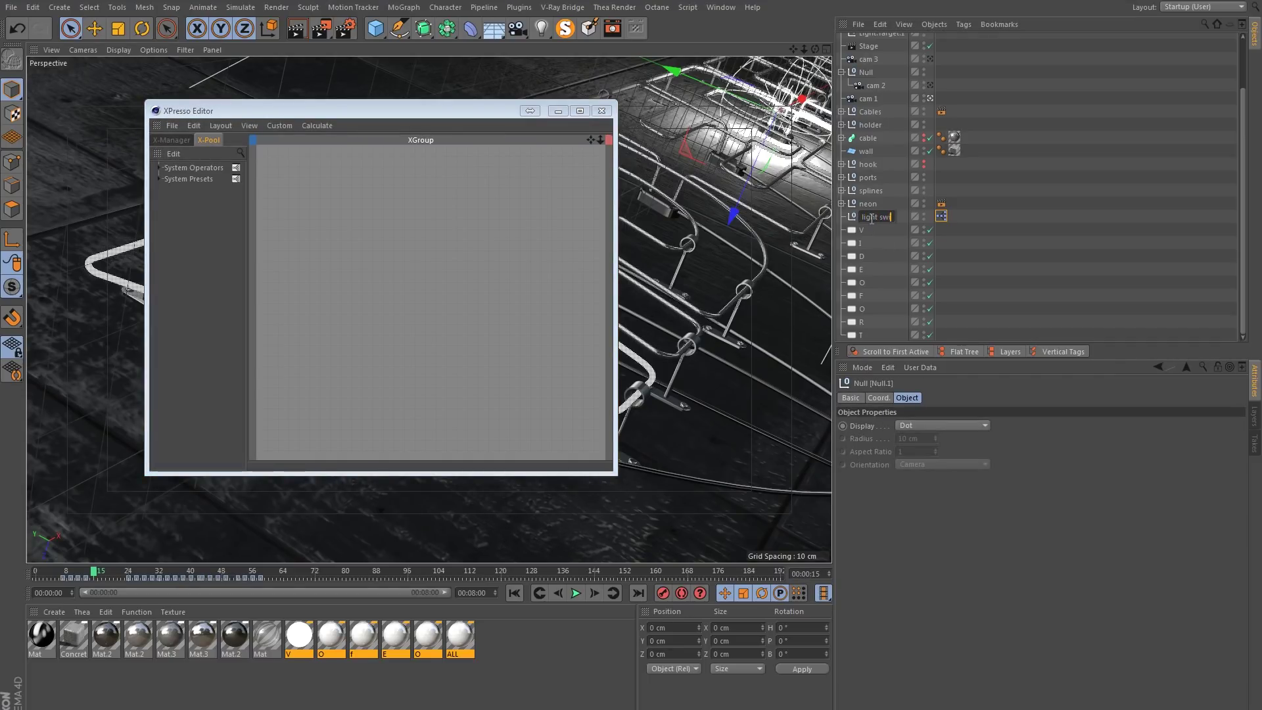
{"action": "type", "text": "tch"}
{"action": "key", "text": "Return"}
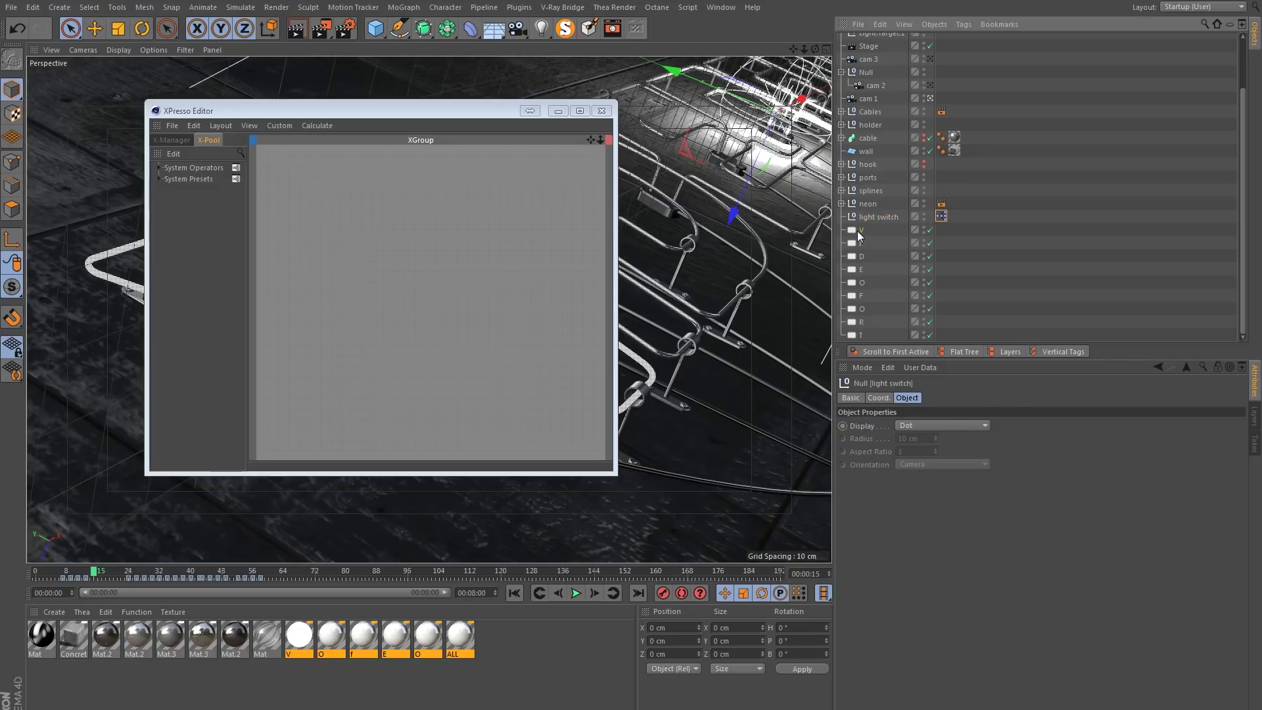
Bring all nine letter lights into the XPresso graph as nodes and spread them out in a column.
{"action": "left_click_drag", "start_coordinate": [857, 231], "coordinate": [848, 339]}
{"action": "left_click_drag", "start_coordinate": [861, 231], "coordinate": [506, 350]}
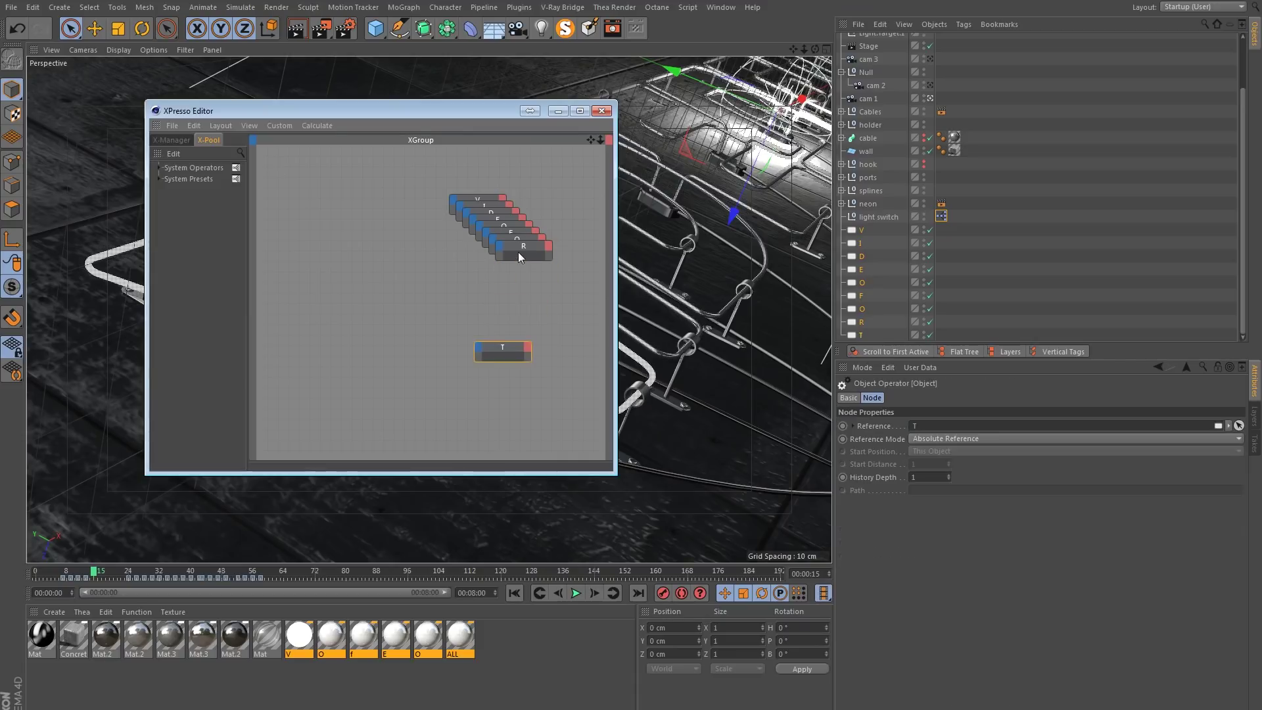
{"action": "left_click", "coordinate": [518, 251]}
{"action": "left_click_drag", "start_coordinate": [519, 246], "coordinate": [506, 271]}
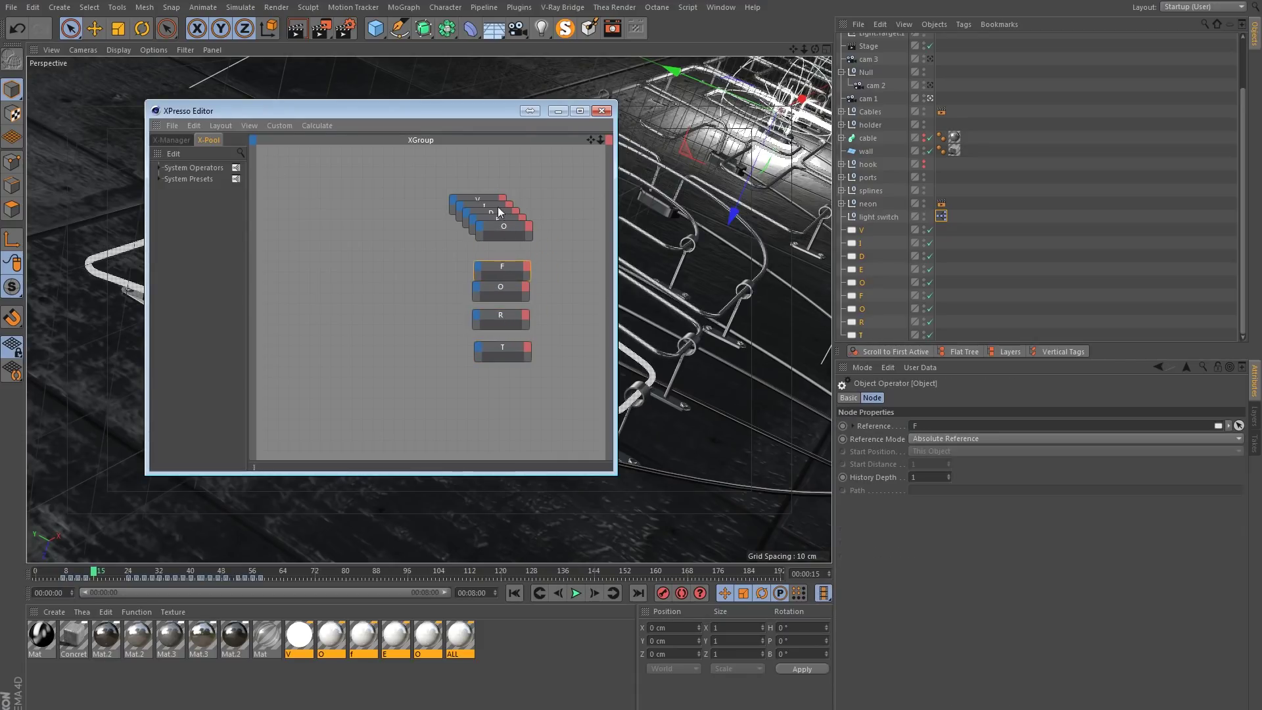
{"action": "left_click_drag", "start_coordinate": [475, 199], "coordinate": [494, 175]}
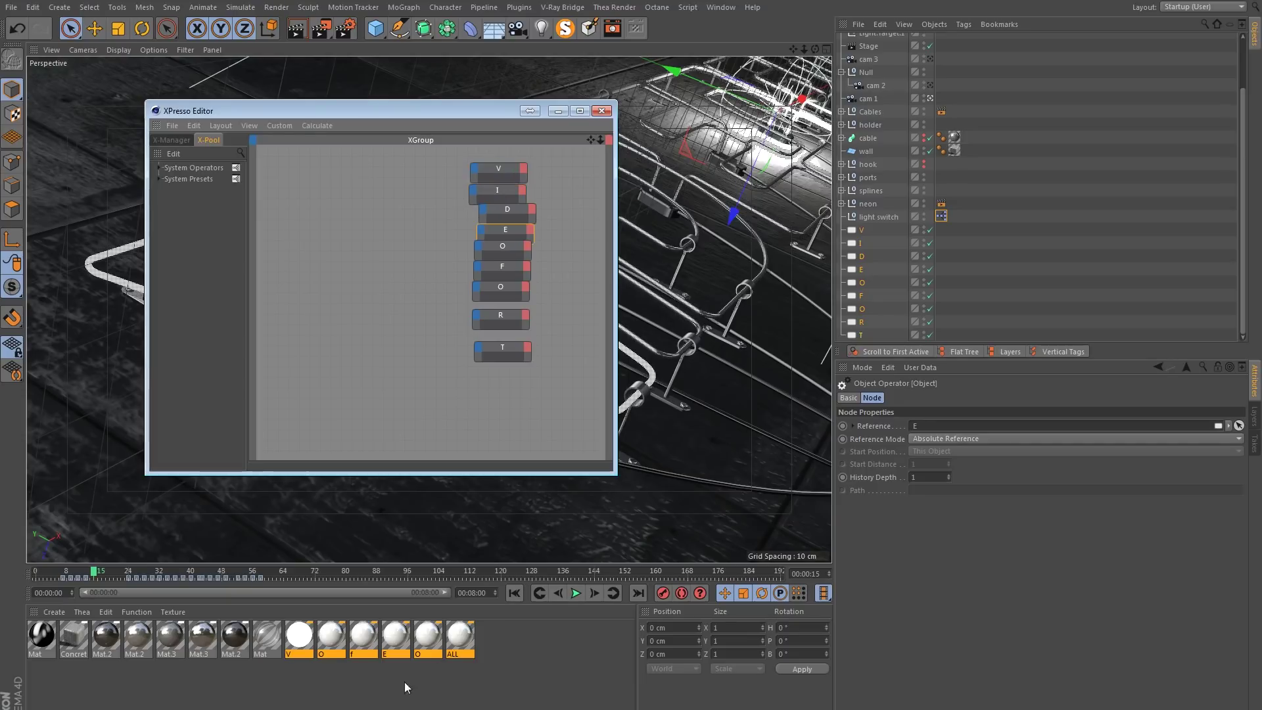
Add the V, O, f, E, O and ALL materials as nodes in a second column, with ALL set apart below.
{"action": "left_click_drag", "start_coordinate": [480, 683], "coordinate": [310, 347]}
{"action": "mouse_move", "coordinate": [336, 239]}
{"action": "left_mouse_down"}
{"action": "mouse_move", "coordinate": [323, 288]}
{"action": "mouse_move", "coordinate": [328, 255]}
{"action": "left_mouse_up"}
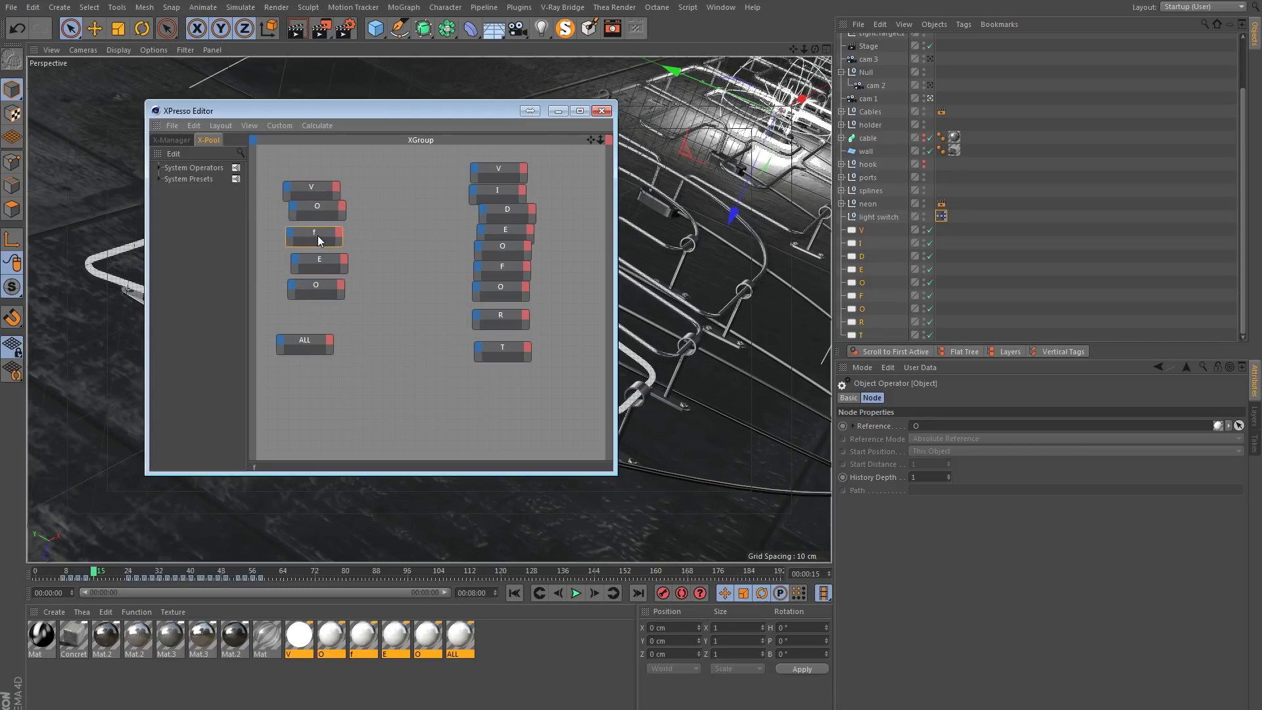
{"action": "mouse_move", "coordinate": [317, 242]}
{"action": "left_mouse_down"}
{"action": "mouse_move", "coordinate": [313, 209]}
{"action": "mouse_move", "coordinate": [312, 238]}
{"action": "left_mouse_up"}
{"action": "left_click", "coordinate": [324, 263]}
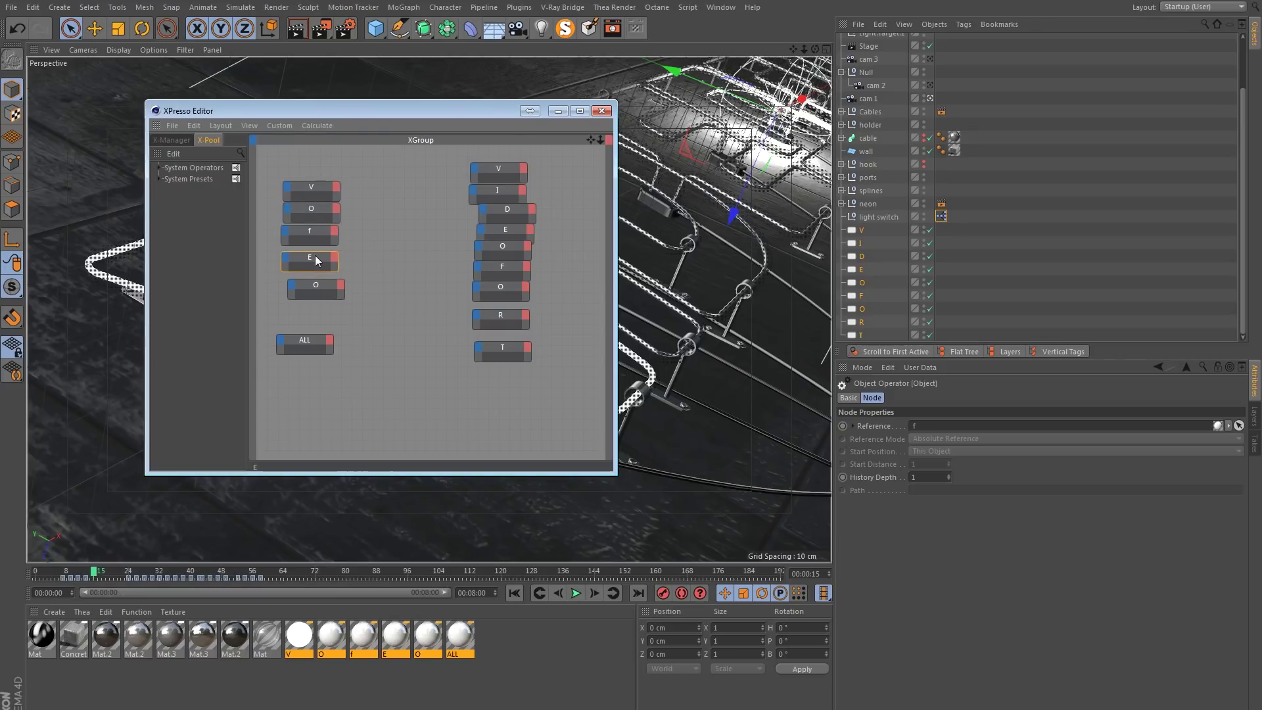
{"action": "left_click_drag", "start_coordinate": [317, 287], "coordinate": [306, 284]}
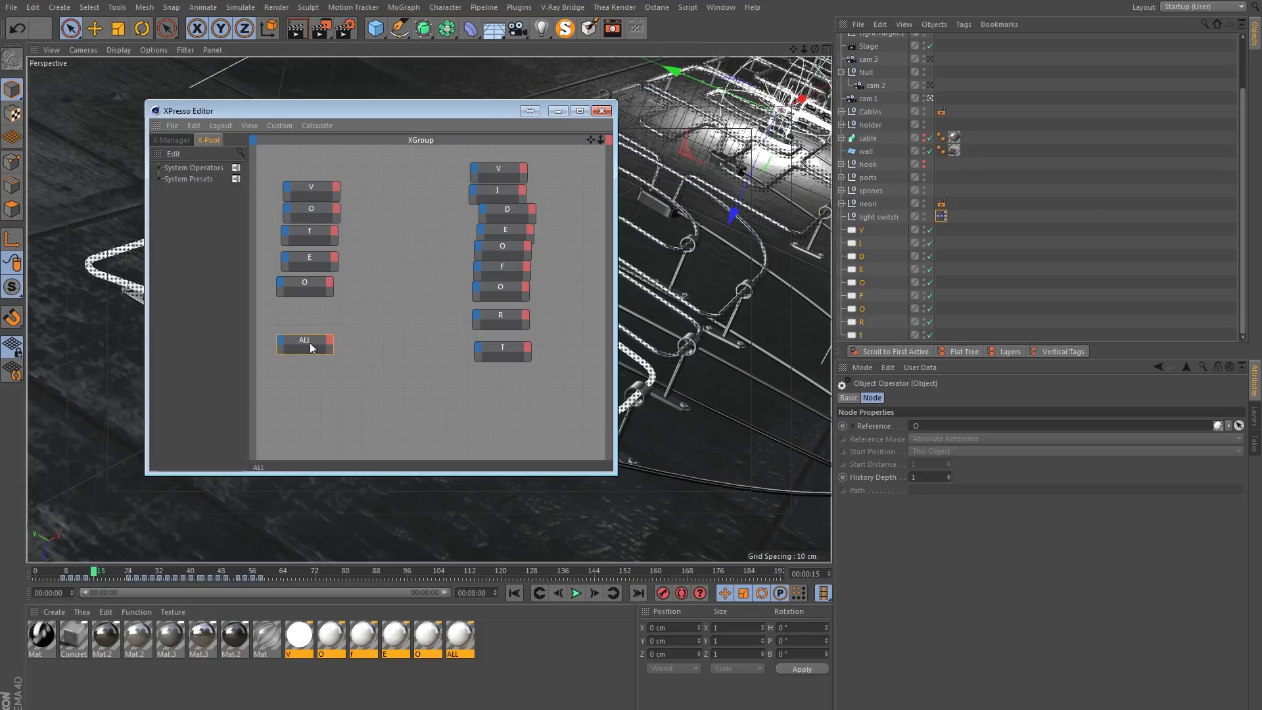
{"action": "left_click_drag", "start_coordinate": [309, 341], "coordinate": [315, 389]}
Rearrange the light nodes so V, O, F, E and O face their matching materials and I, D, R and T sit near ALL.
{"action": "left_click_drag", "start_coordinate": [503, 168], "coordinate": [453, 175]}
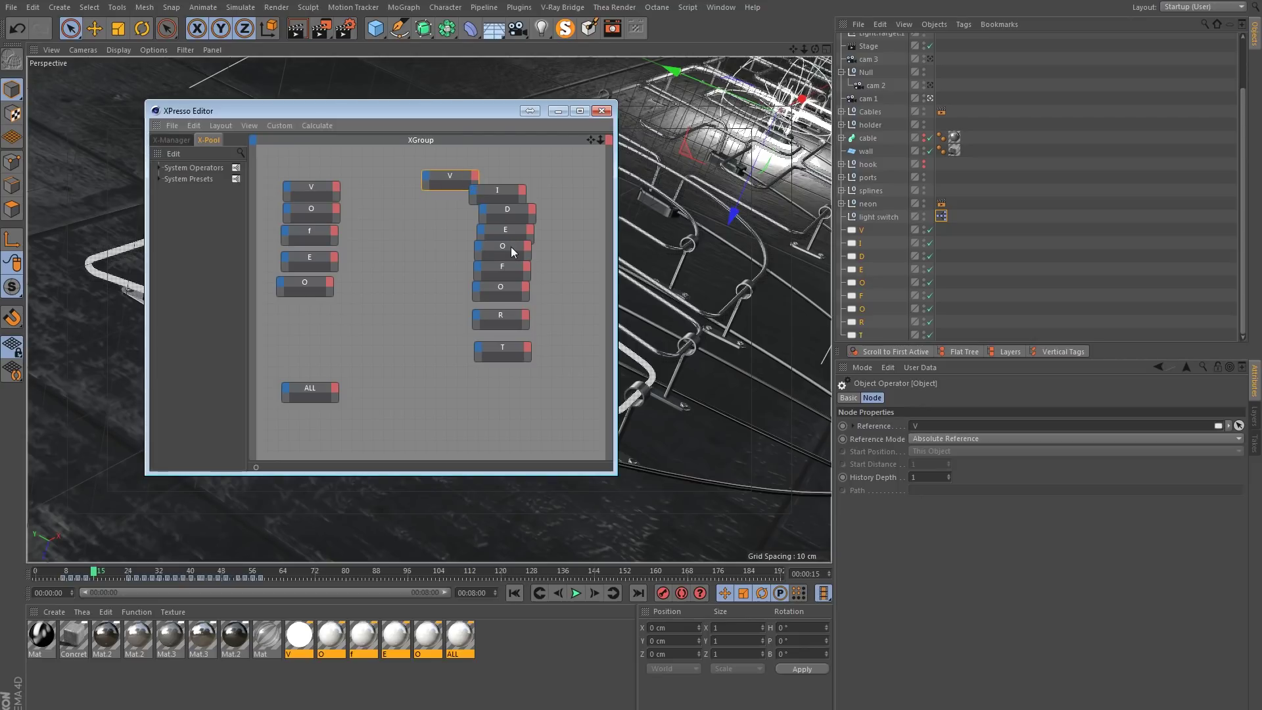
{"action": "left_click_drag", "start_coordinate": [515, 247], "coordinate": [454, 200]}
{"action": "left_click_drag", "start_coordinate": [514, 273], "coordinate": [438, 266]}
{"action": "left_click_drag", "start_coordinate": [535, 165], "coordinate": [504, 389]}
{"action": "left_click_drag", "start_coordinate": [511, 190], "coordinate": [455, 340]}
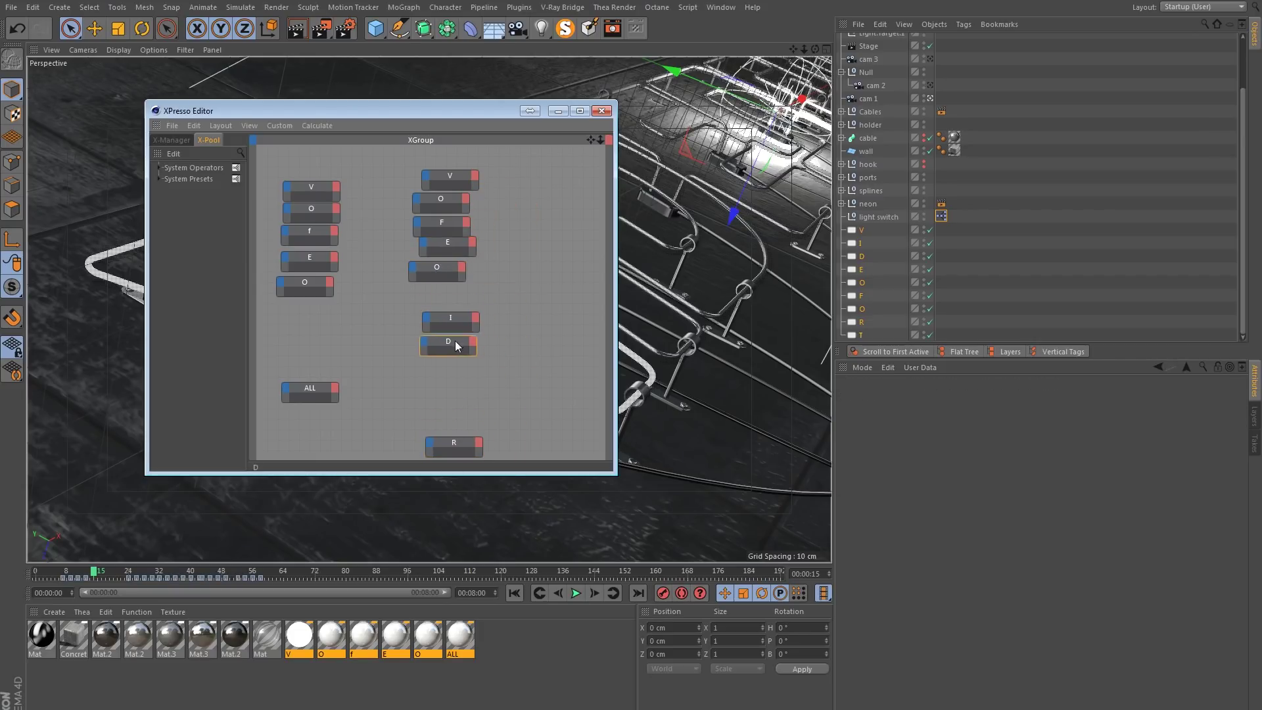
{"action": "left_click_drag", "start_coordinate": [516, 472], "coordinate": [516, 555]}
{"action": "left_click", "coordinate": [441, 460]}
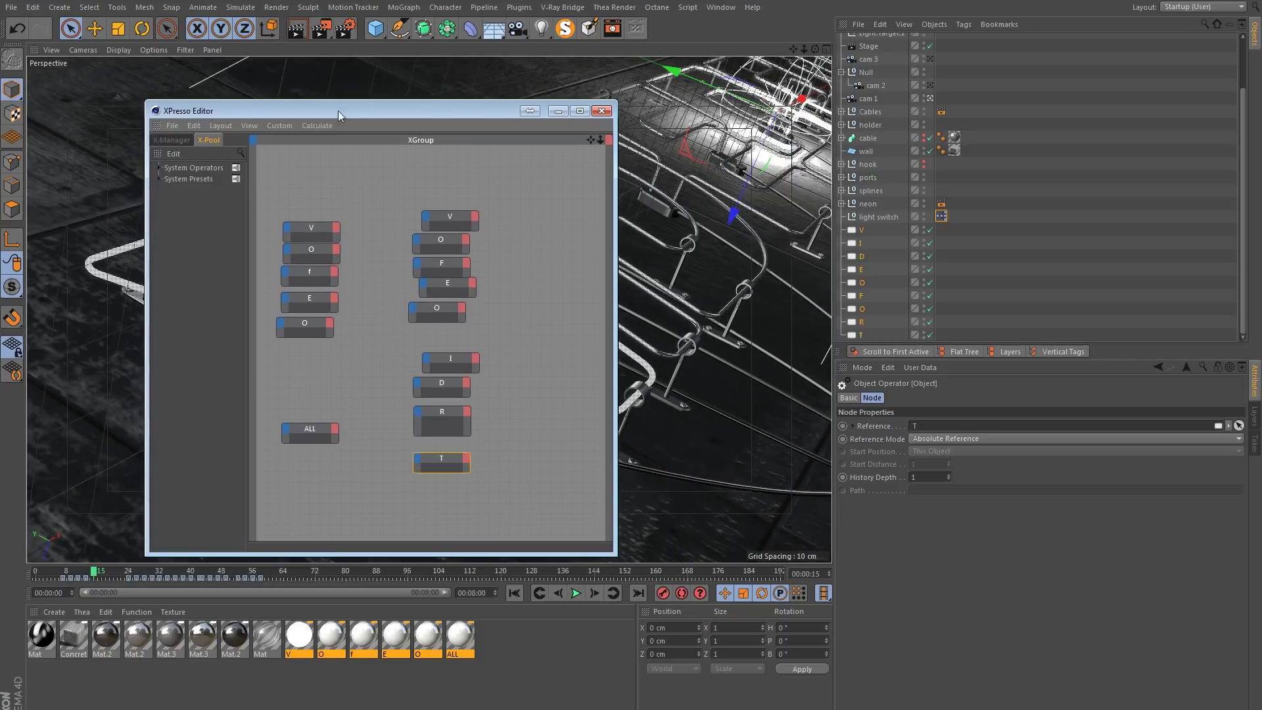
{"action": "left_click_drag", "start_coordinate": [361, 116], "coordinate": [521, 91]}
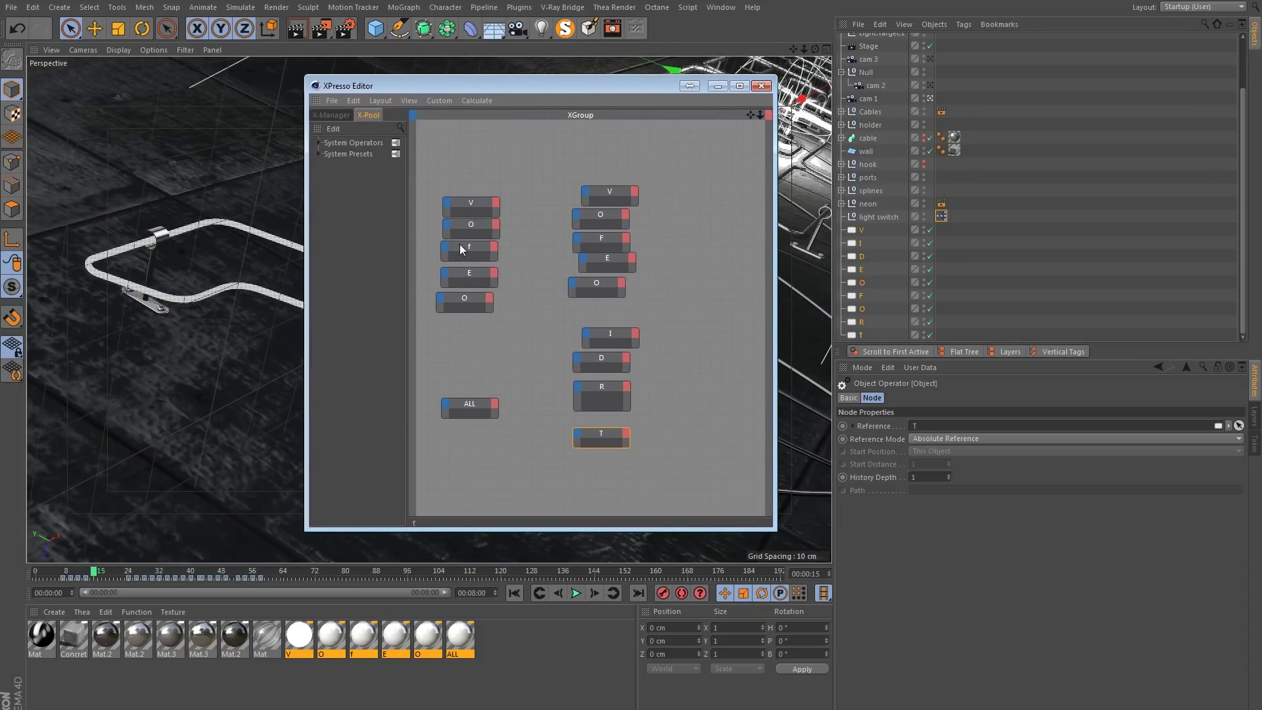
{"action": "left_click_drag", "start_coordinate": [622, 332], "coordinate": [613, 327]}
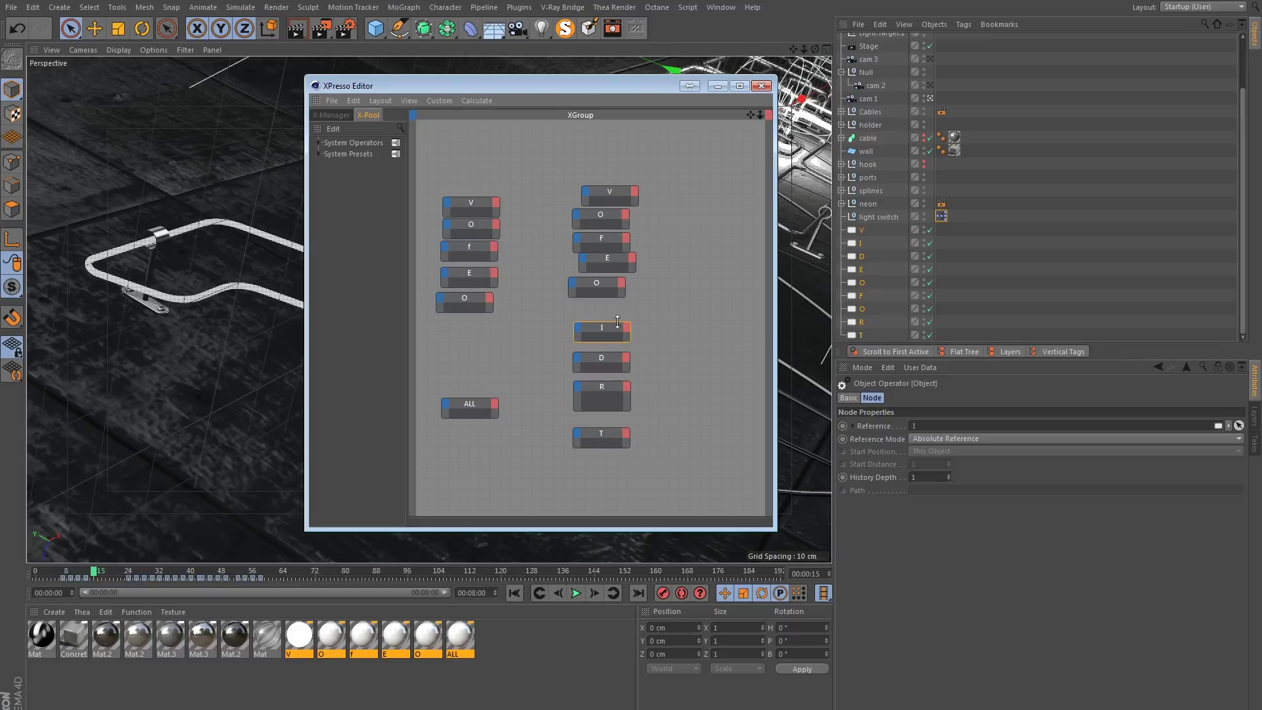
Add an Enable Luminance output port to each of the six material nodes.
{"action": "left_click", "coordinate": [495, 203]}
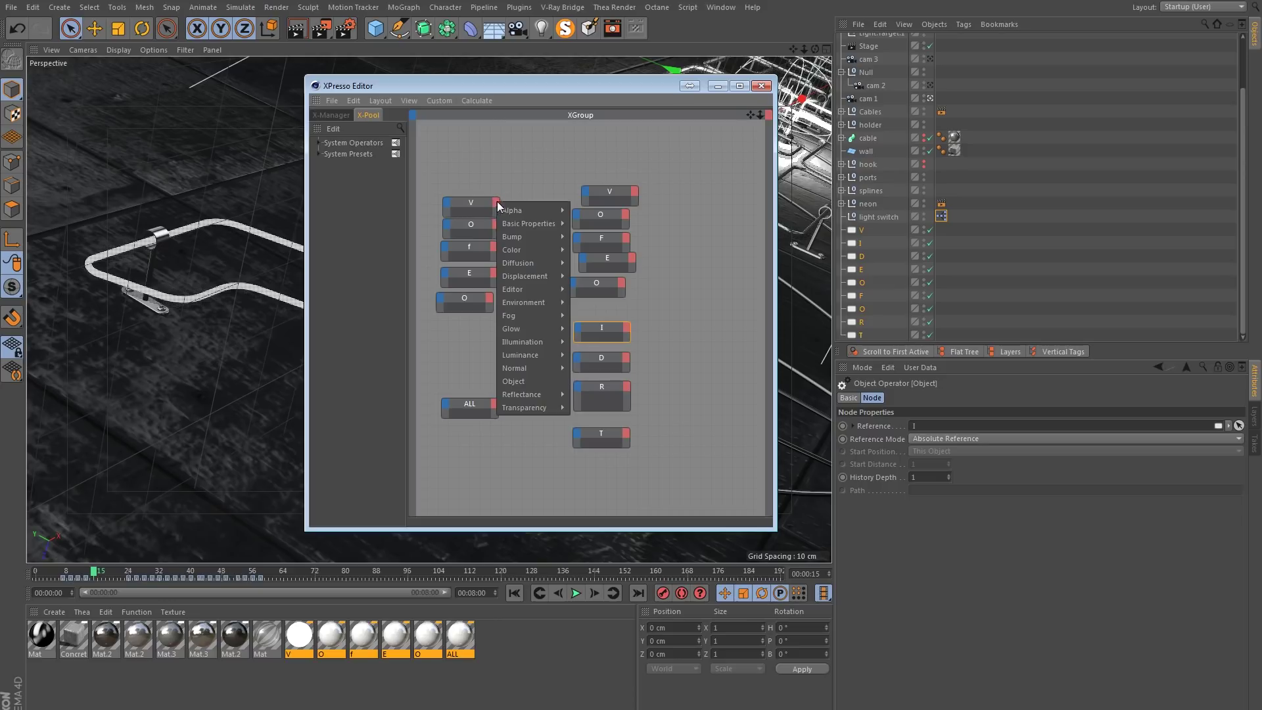
{"action": "mouse_move", "coordinate": [504, 219]}
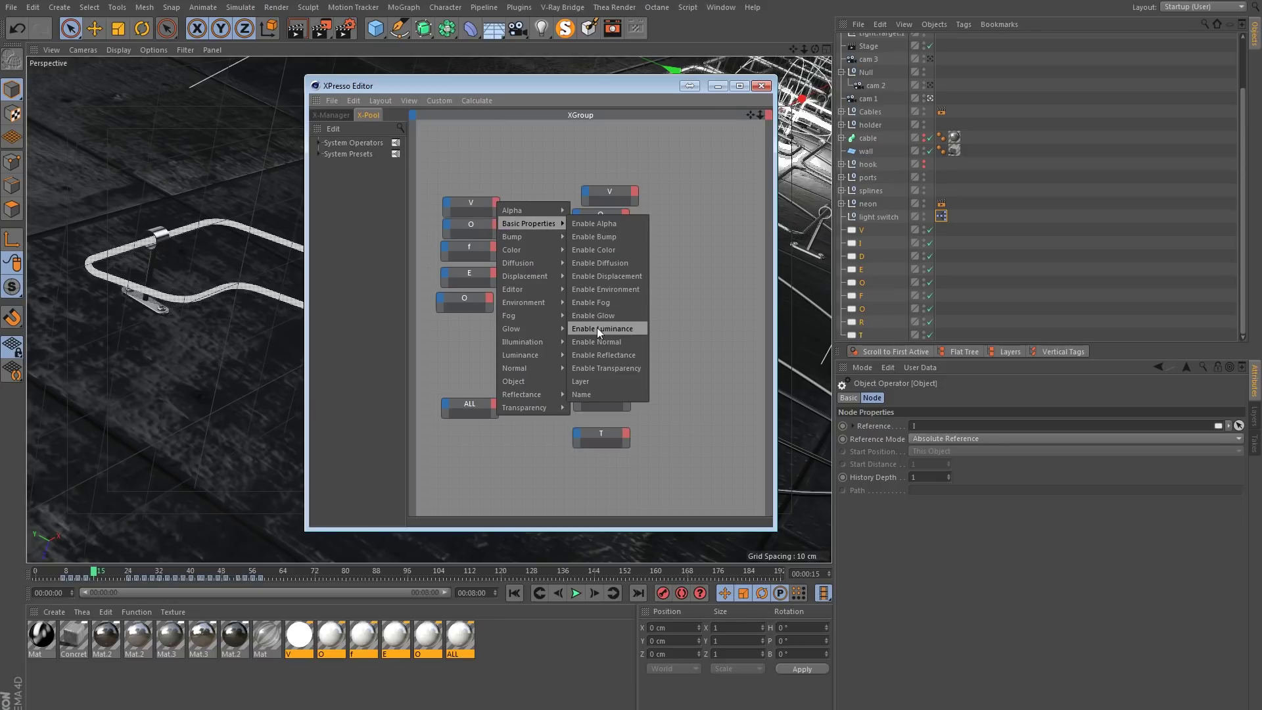
{"action": "left_click", "coordinate": [597, 327]}
{"action": "left_click", "coordinate": [496, 224]}
{"action": "mouse_move", "coordinate": [515, 234]}
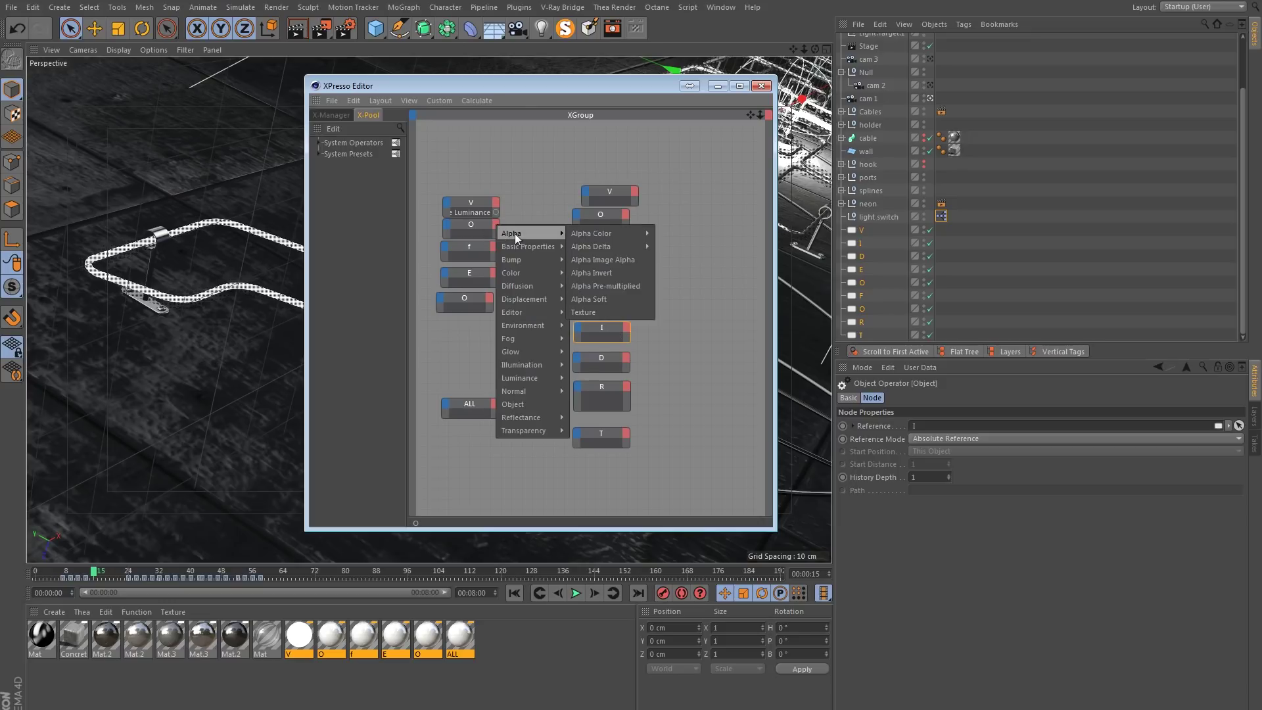
{"action": "left_click", "coordinate": [621, 354]}
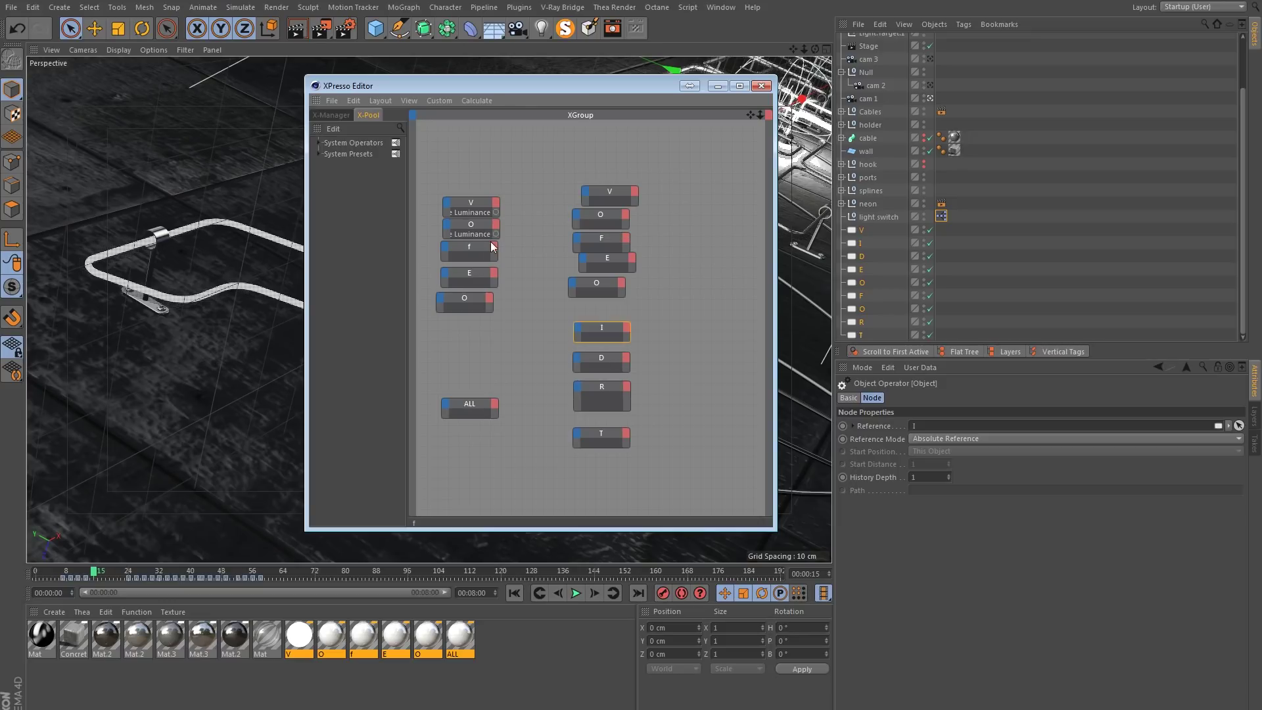
{"action": "left_click", "coordinate": [494, 247]}
{"action": "mouse_move", "coordinate": [527, 267]}
{"action": "left_click", "coordinate": [612, 374]}
{"action": "left_click", "coordinate": [492, 270]}
{"action": "mouse_move", "coordinate": [529, 291]}
{"action": "left_click", "coordinate": [605, 396]}
{"action": "left_click", "coordinate": [489, 295]}
{"action": "mouse_move", "coordinate": [527, 318]}
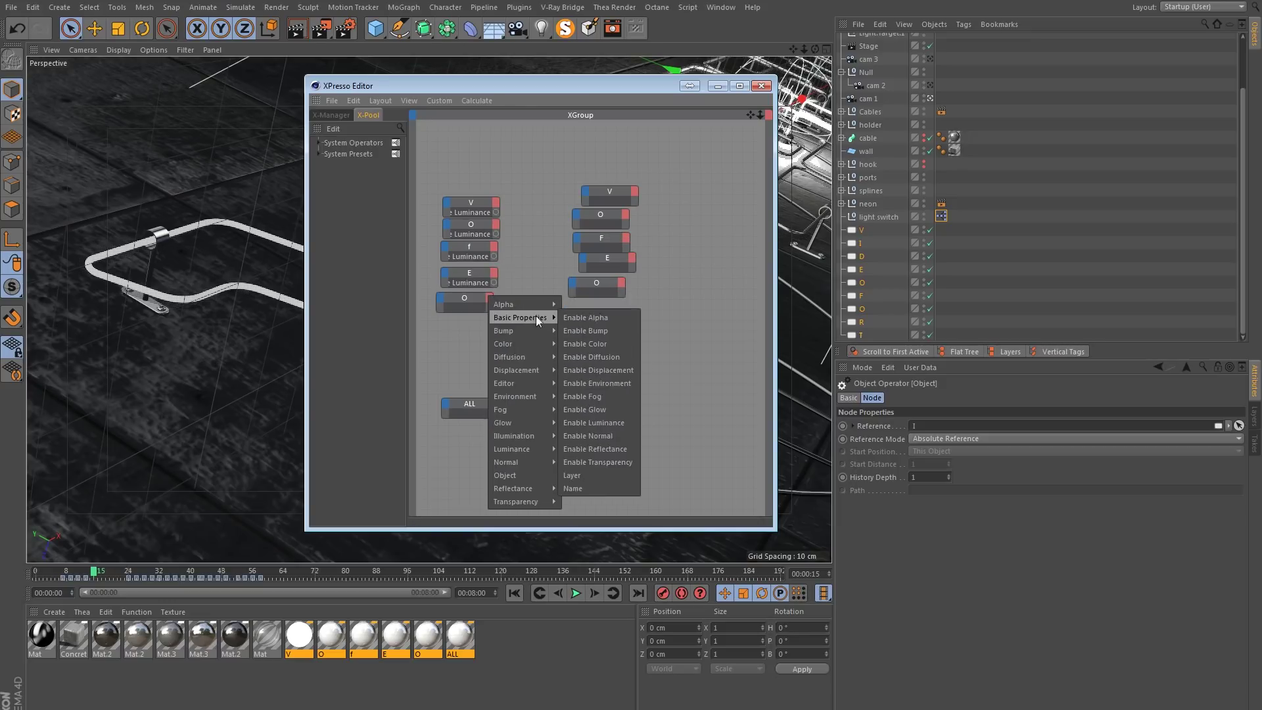
{"action": "left_click", "coordinate": [593, 423]}
Add an Enabled input port to each of the nine letter light nodes.
{"action": "left_click", "coordinate": [581, 189]}
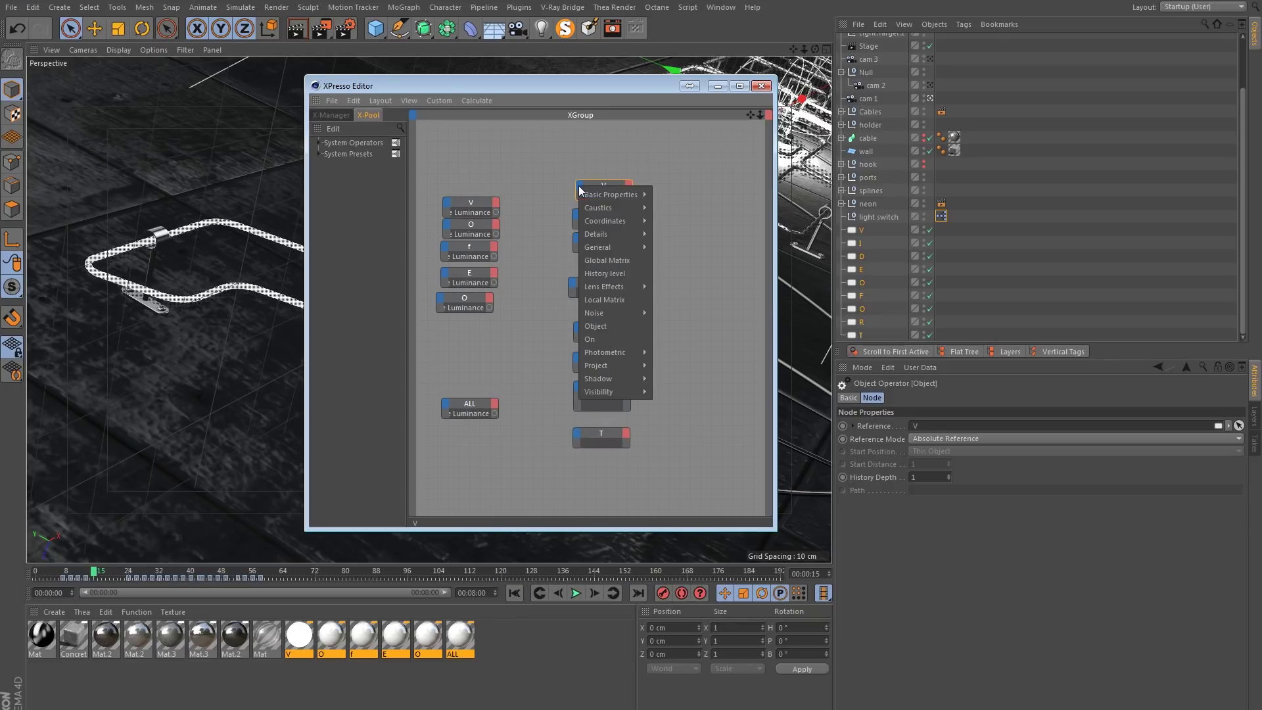
{"action": "mouse_move", "coordinate": [609, 191]}
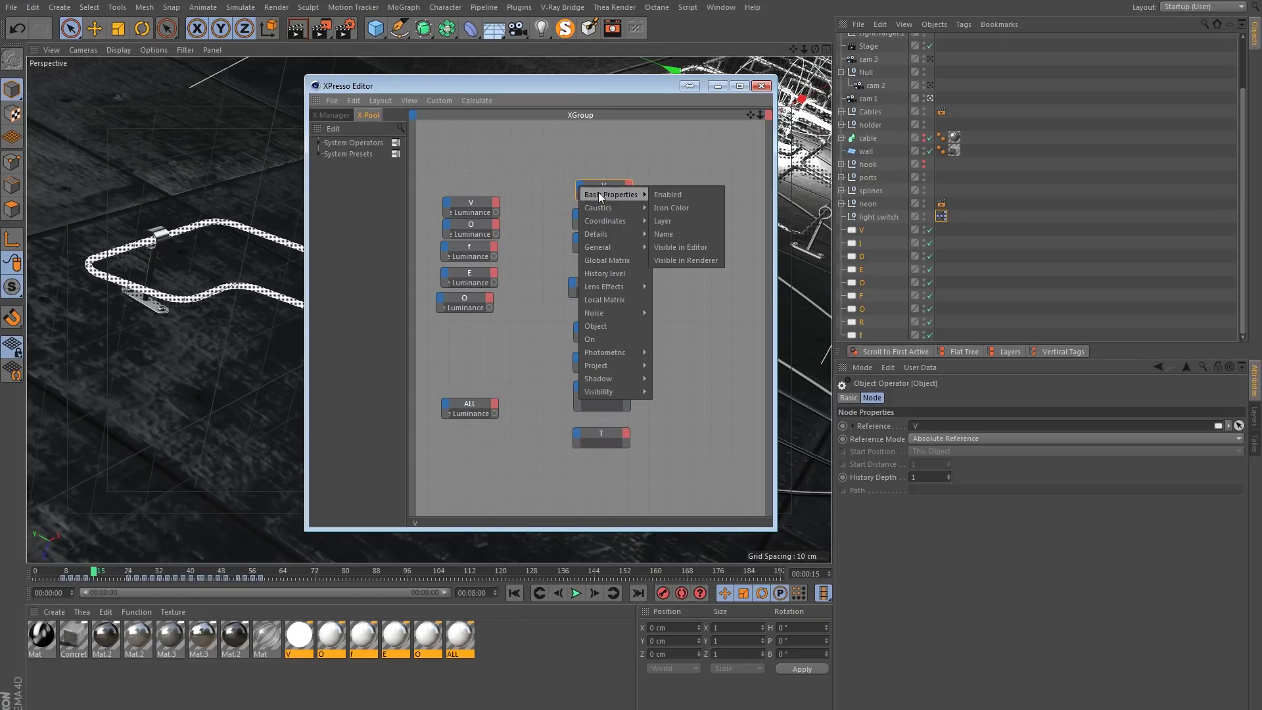
{"action": "left_click", "coordinate": [667, 196]}
{"action": "left_click", "coordinate": [580, 217]}
{"action": "left_click", "coordinate": [579, 220]}
{"action": "mouse_move", "coordinate": [610, 223]}
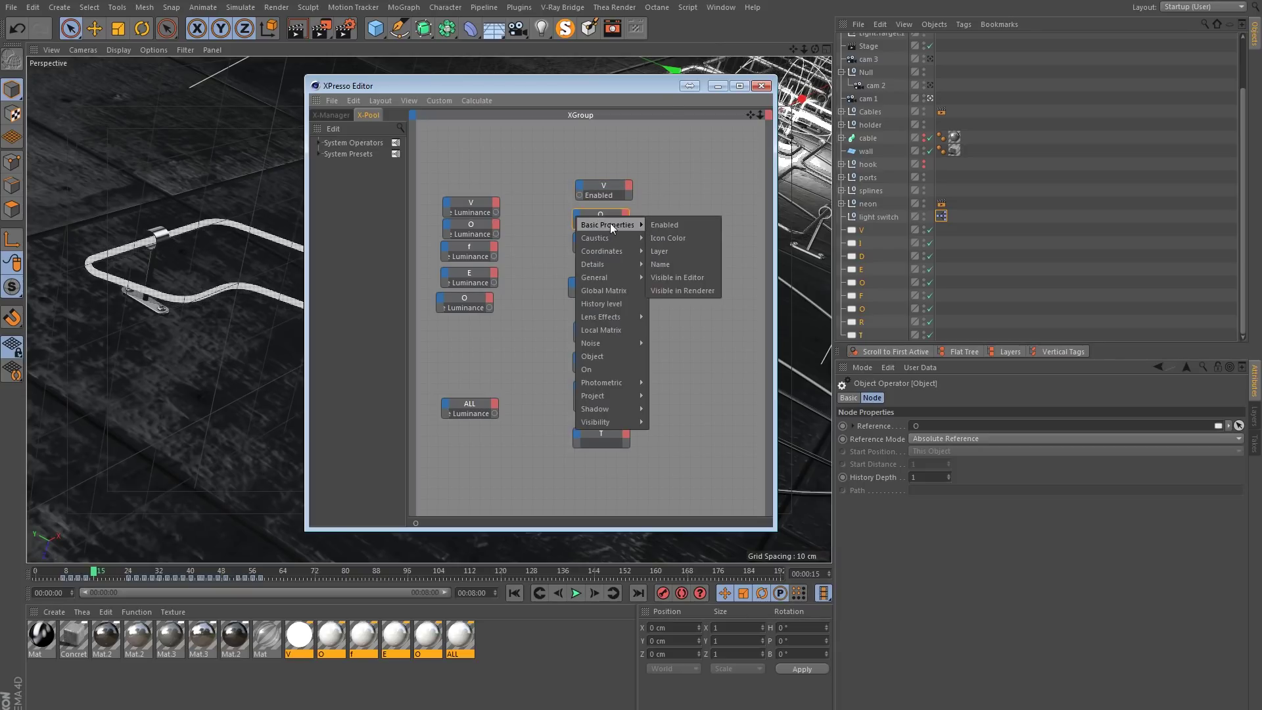
{"action": "left_click", "coordinate": [700, 225]}
{"action": "left_click", "coordinate": [576, 240]}
{"action": "mouse_move", "coordinate": [624, 246]}
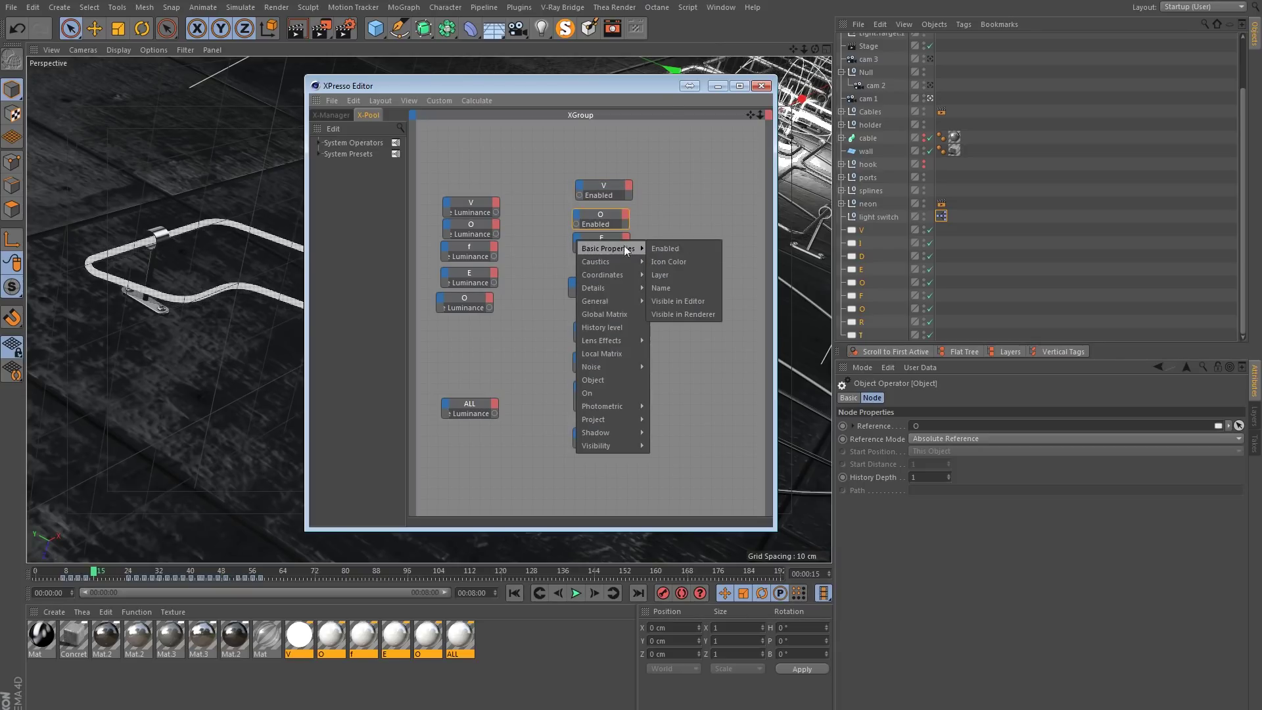
{"action": "left_click", "coordinate": [699, 251]}
{"action": "left_click", "coordinate": [582, 262]}
{"action": "mouse_move", "coordinate": [609, 270]}
{"action": "left_click", "coordinate": [692, 272]}
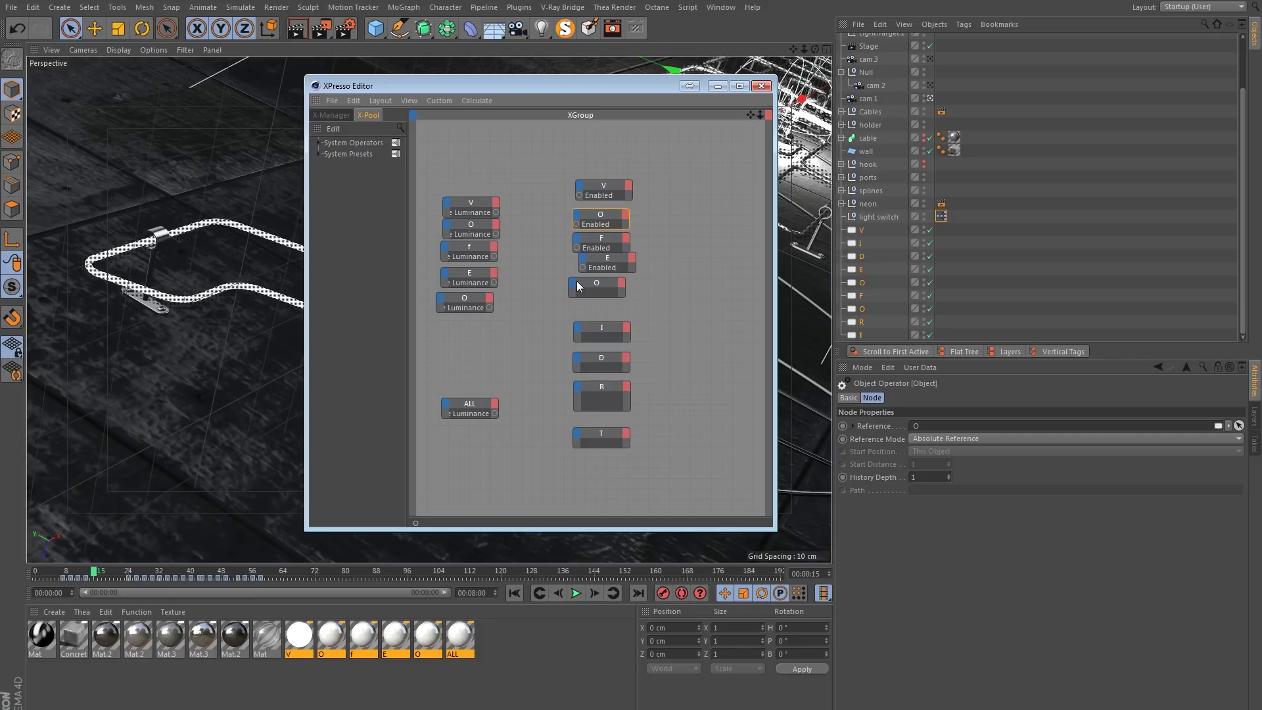
{"action": "left_click", "coordinate": [577, 282]}
{"action": "mouse_move", "coordinate": [597, 293]}
{"action": "left_click", "coordinate": [666, 293]}
{"action": "left_click", "coordinate": [578, 334]}
{"action": "mouse_move", "coordinate": [608, 338]}
{"action": "left_click", "coordinate": [677, 337]}
Connect each letter material's Enable Luminance to its light's Enabled port, link ALL to I, D, R and T, and close the XPresso Editor.
{"action": "left_click", "coordinate": [479, 202]}
{"action": "left_click_drag", "start_coordinate": [479, 201], "coordinate": [580, 195]}
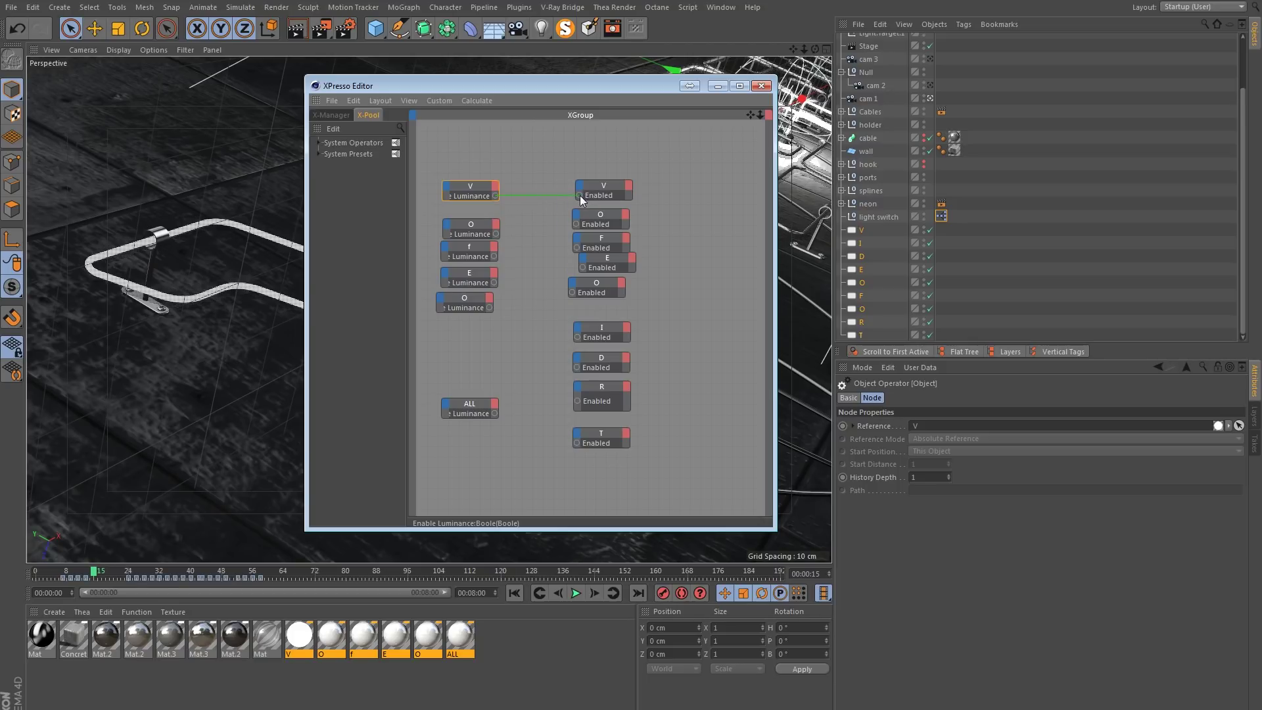
{"action": "left_click_drag", "start_coordinate": [495, 234], "coordinate": [577, 247]}
{"action": "left_click_drag", "start_coordinate": [494, 282], "coordinate": [583, 267]}
{"action": "left_click_drag", "start_coordinate": [490, 307], "coordinate": [577, 336]}
{"action": "left_click_drag", "start_coordinate": [497, 413], "coordinate": [577, 367]}
{"action": "left_click_drag", "start_coordinate": [495, 413], "coordinate": [578, 402]}
{"action": "left_click_drag", "start_coordinate": [495, 413], "coordinate": [578, 442]}
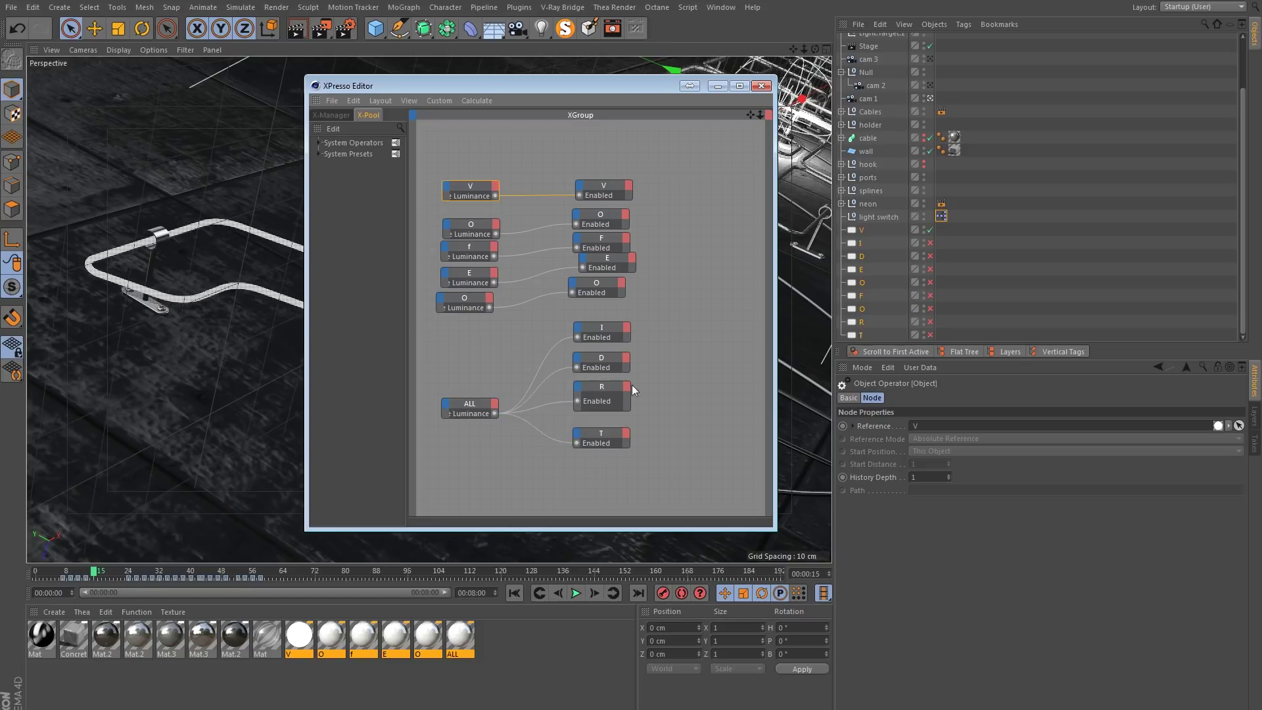
{"action": "left_click", "coordinate": [760, 86]}
Scrub from frame 0 to 14 to check the light switching, and test-render the view of the V.
{"action": "left_click_drag", "start_coordinate": [94, 574], "coordinate": [4, 577]}
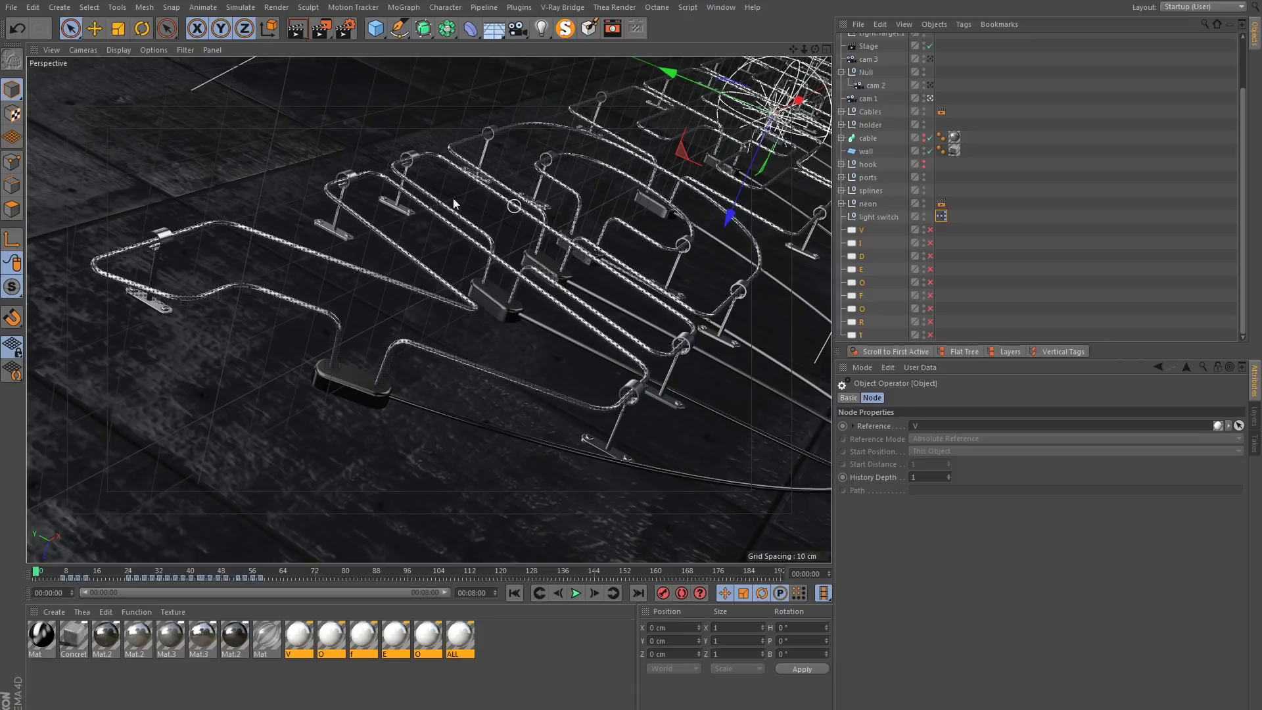
{"action": "left_click_drag", "start_coordinate": [46, 575], "coordinate": [74, 574]}
{"action": "left_click_drag", "start_coordinate": [78, 575], "coordinate": [88, 577]}
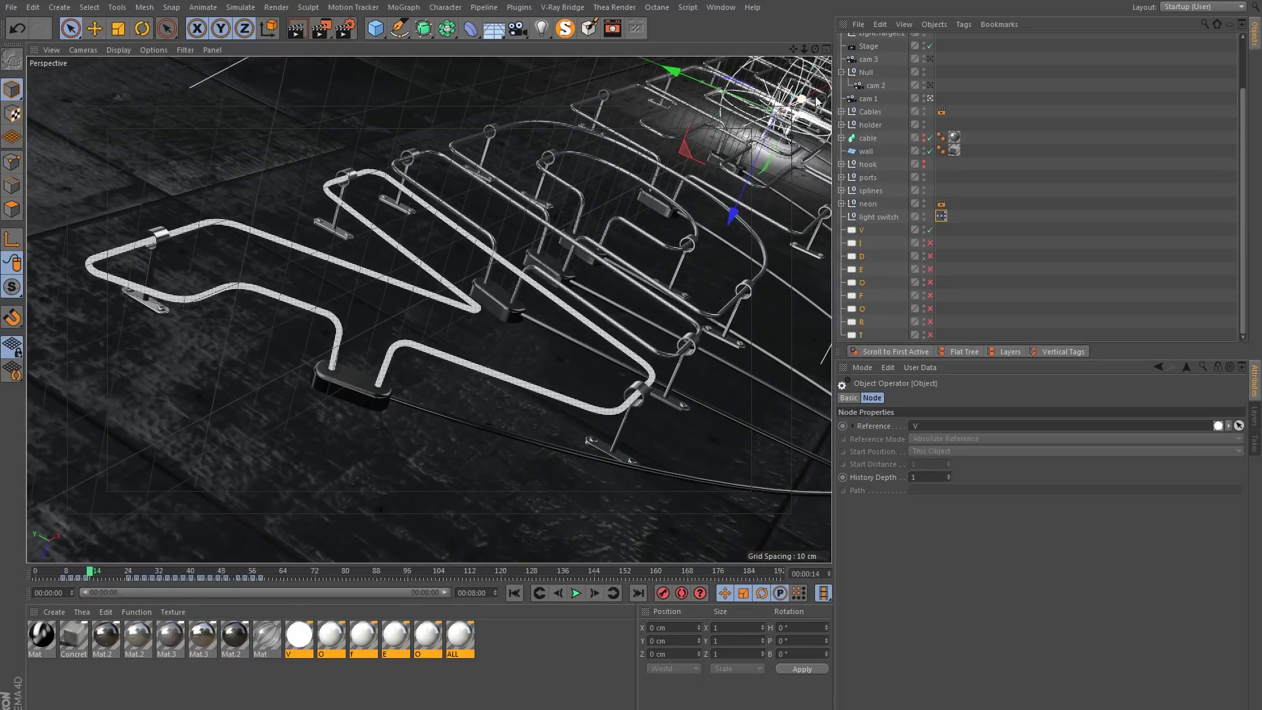
{"action": "key", "text": "ctrl+r"}
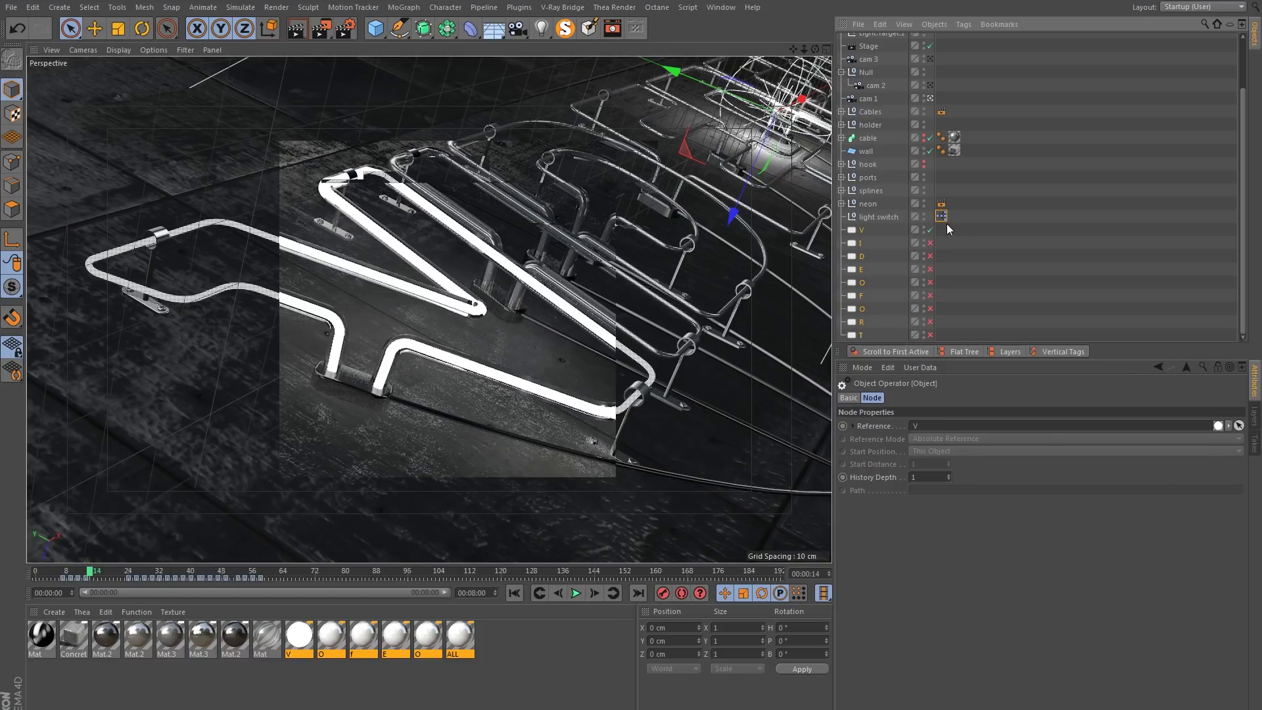
Scrub the animation to frame 27 and on to frame 64 to check the light switching, and test-render the whole-sign view.
{"action": "left_click_drag", "start_coordinate": [92, 572], "coordinate": [140, 573]}
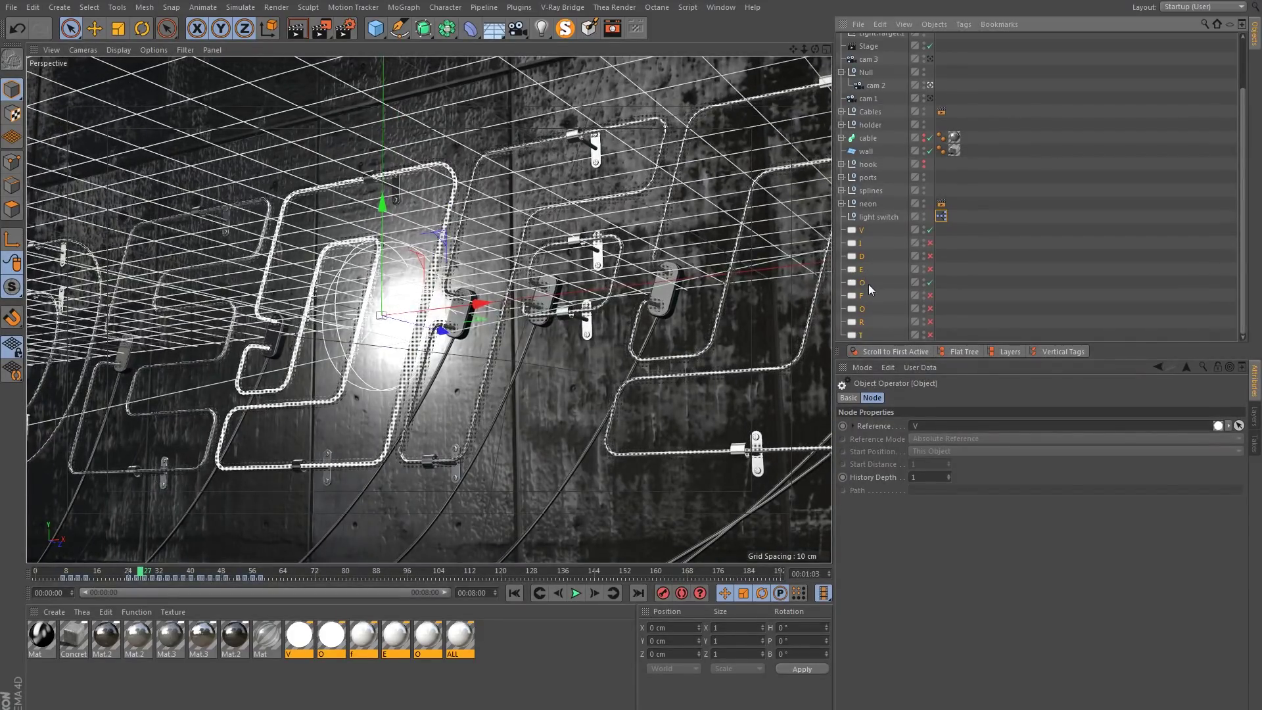
{"action": "left_click_drag", "start_coordinate": [140, 573], "coordinate": [284, 573]}
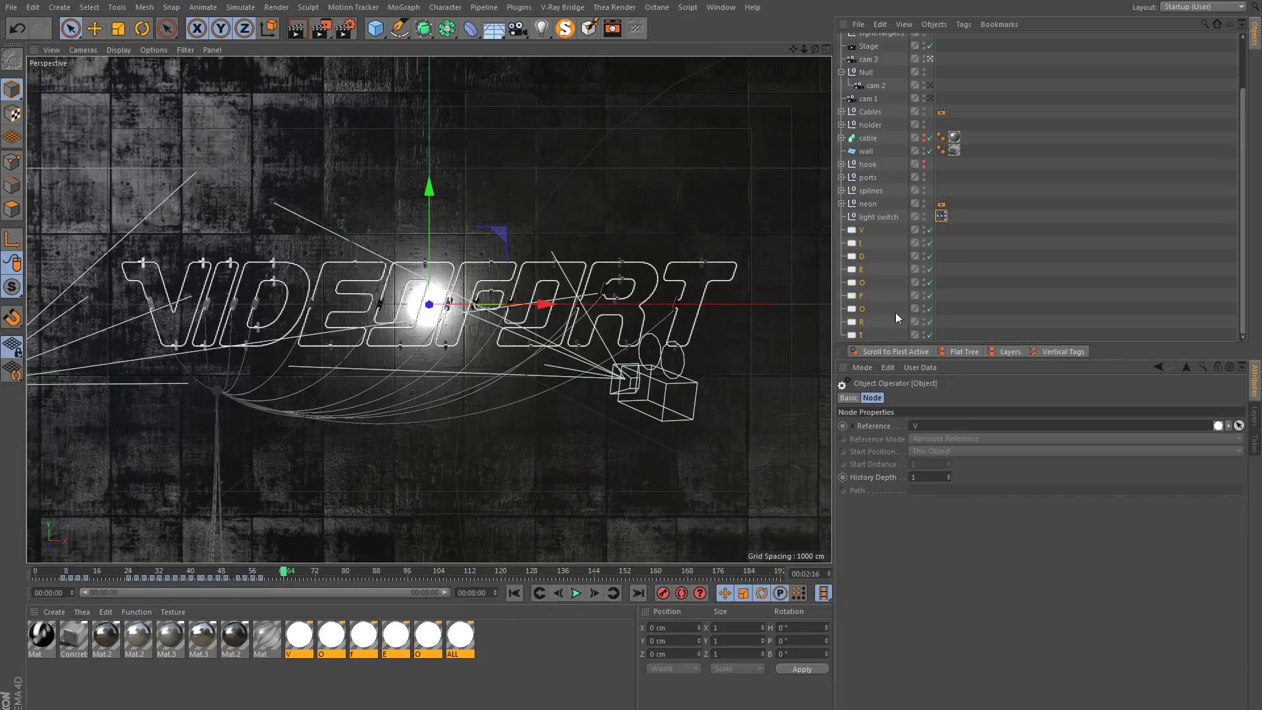
{"action": "left_click", "coordinate": [305, 36]}
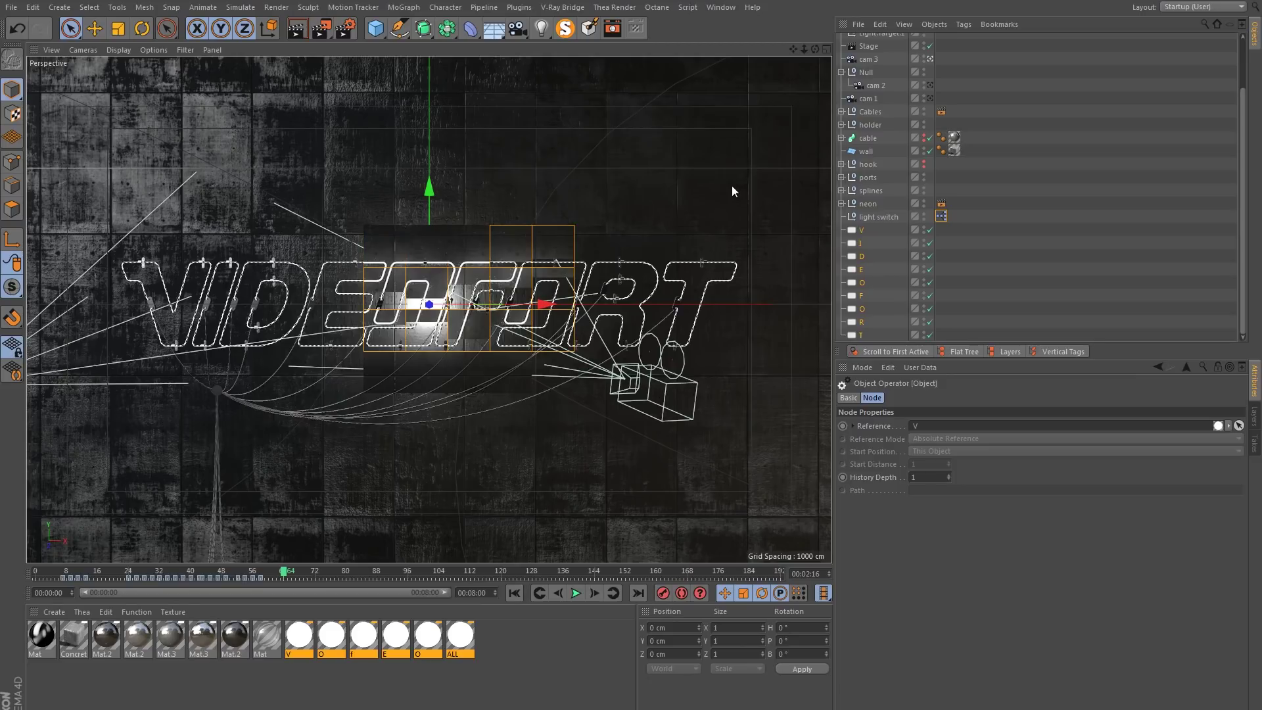
{"action": "left_click", "coordinate": [1011, 240]}
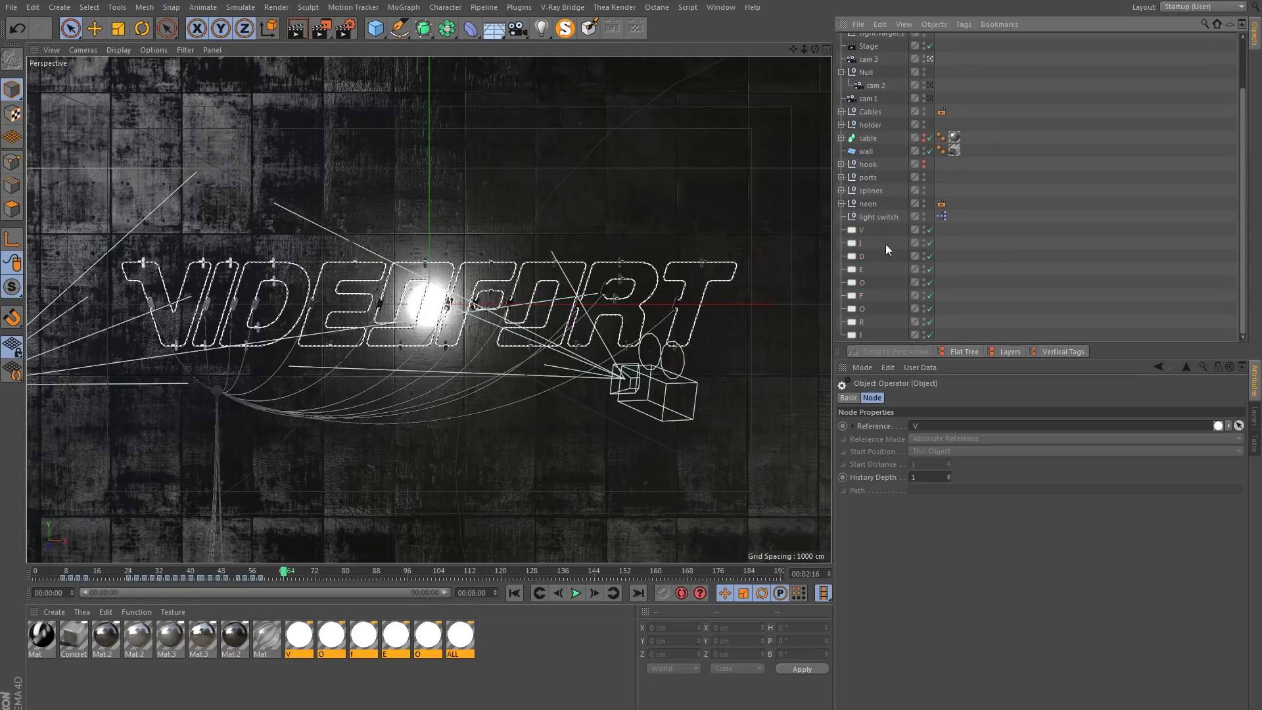
Set the falloff Radius/Decay of all nine letter lights, V through T, to 100 cm.
{"action": "left_click", "coordinate": [862, 230]}
{"action": "left_click", "coordinate": [860, 336], "text": "shift"}
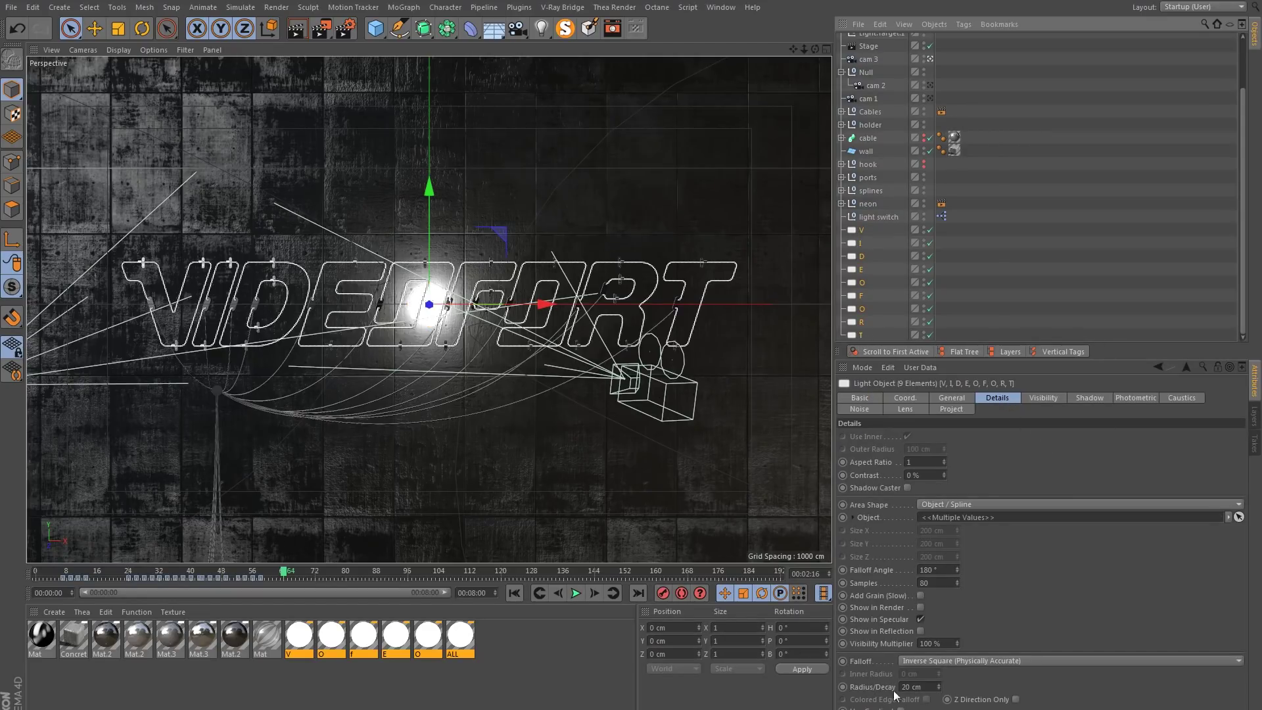
{"action": "left_click", "coordinate": [920, 687]}
{"action": "type", "text": "10"}
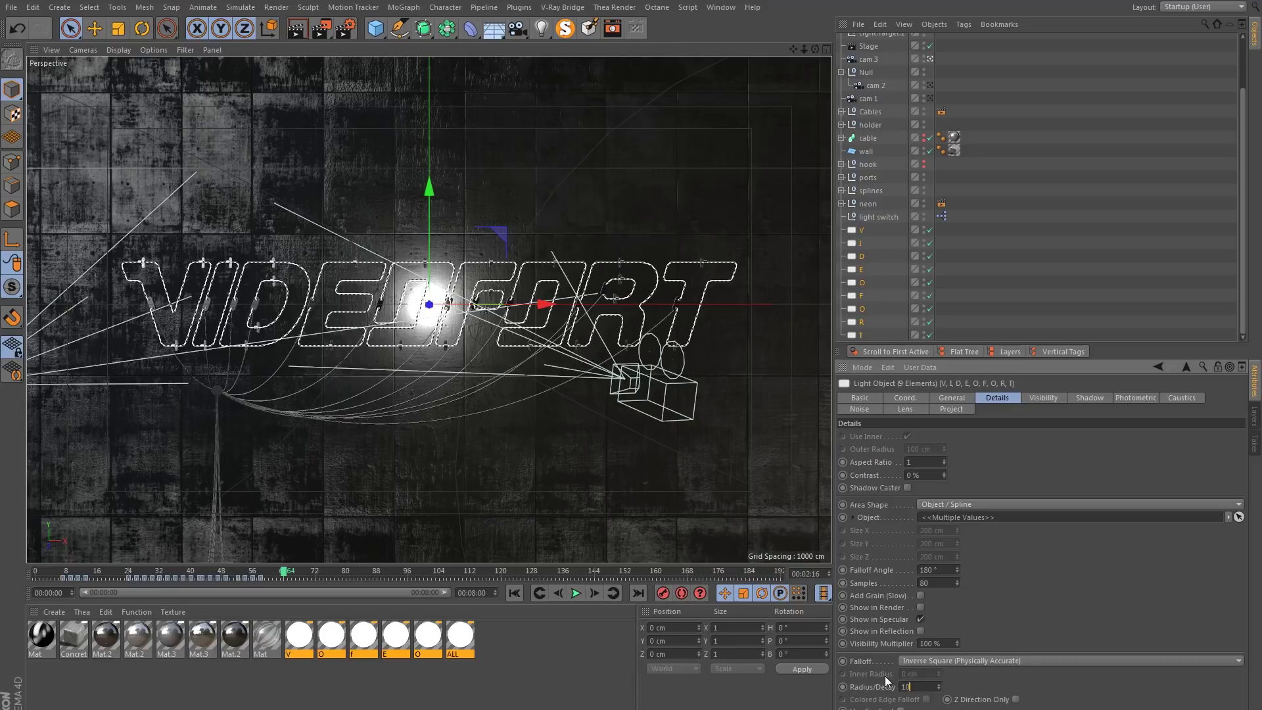
{"action": "type", "text": "0"}
{"action": "key", "text": "Return"}
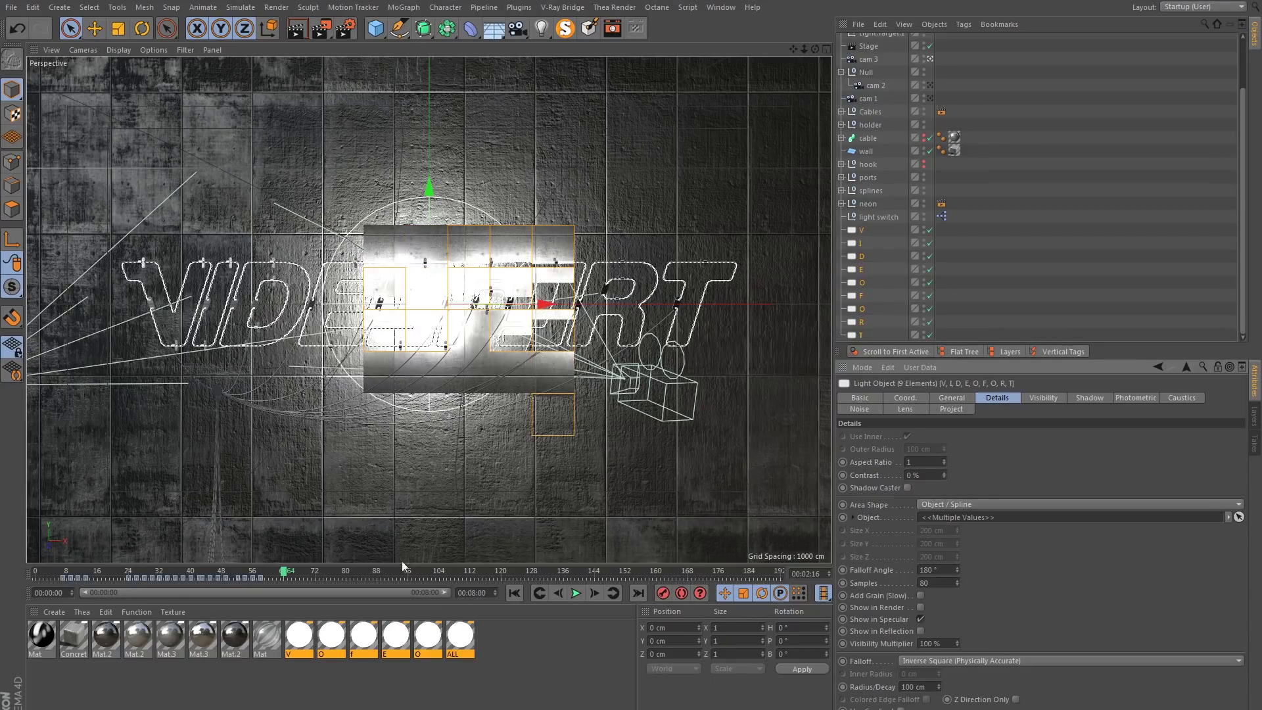
Return to frame 0 and set the render output to a frame rate of 24 and a frame range of All Frames.
{"action": "left_click_drag", "start_coordinate": [288, 573], "coordinate": [35, 572]}
{"action": "left_click", "coordinate": [345, 28]}
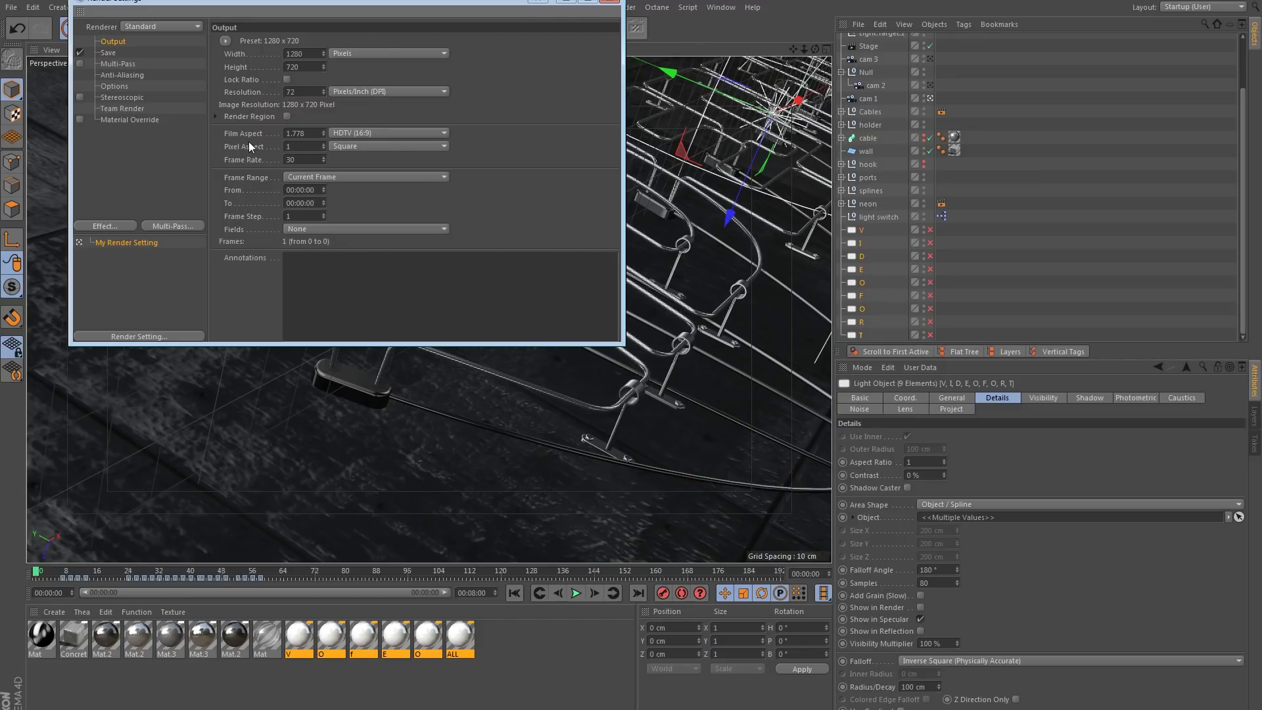
{"action": "double_click", "coordinate": [291, 160]}
{"action": "type", "text": "24"}
{"action": "left_click", "coordinate": [365, 175]}
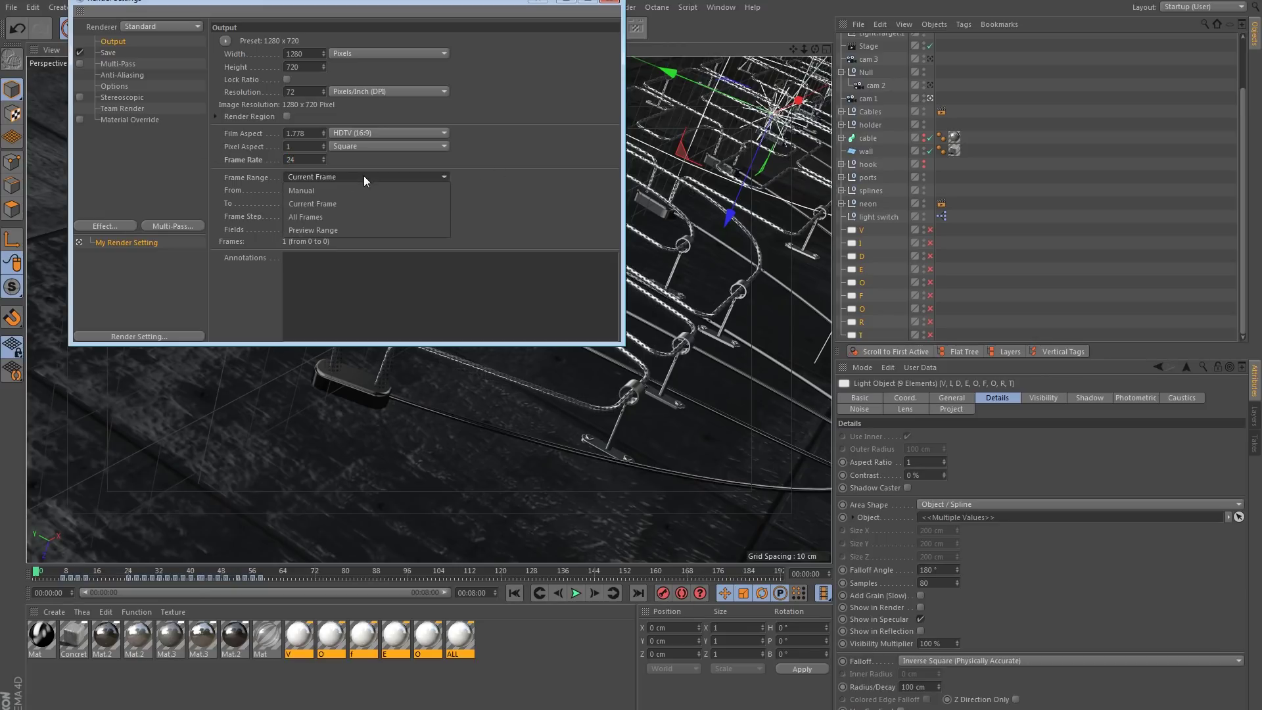
{"action": "left_click", "coordinate": [313, 217]}
Set the render anti-aliasing to Best with a threshold of 5 %, keeping the minimum level at 1x1.
{"action": "left_click", "coordinate": [121, 75]}
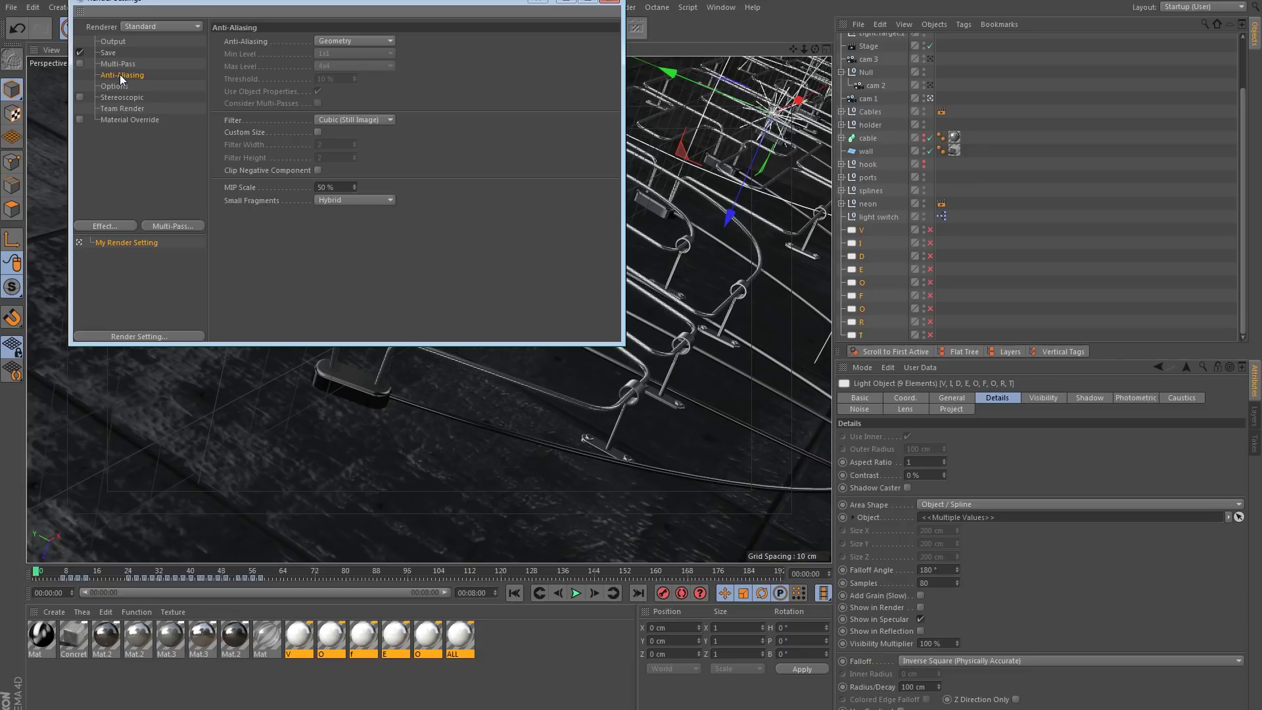
{"action": "left_click", "coordinate": [384, 41]}
{"action": "left_click", "coordinate": [365, 65]}
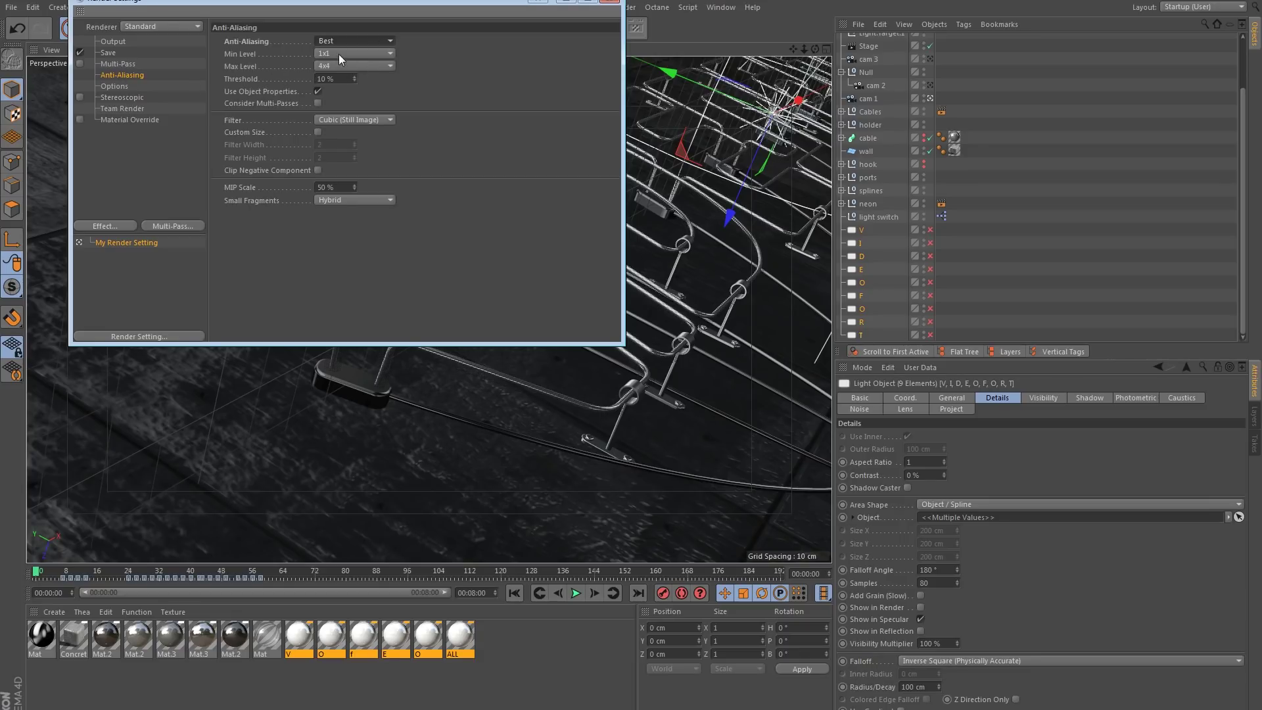
{"action": "double_click", "coordinate": [327, 78]}
{"action": "type", "text": "5"}
{"action": "key", "text": "Return"}
{"action": "left_click", "coordinate": [330, 53]}
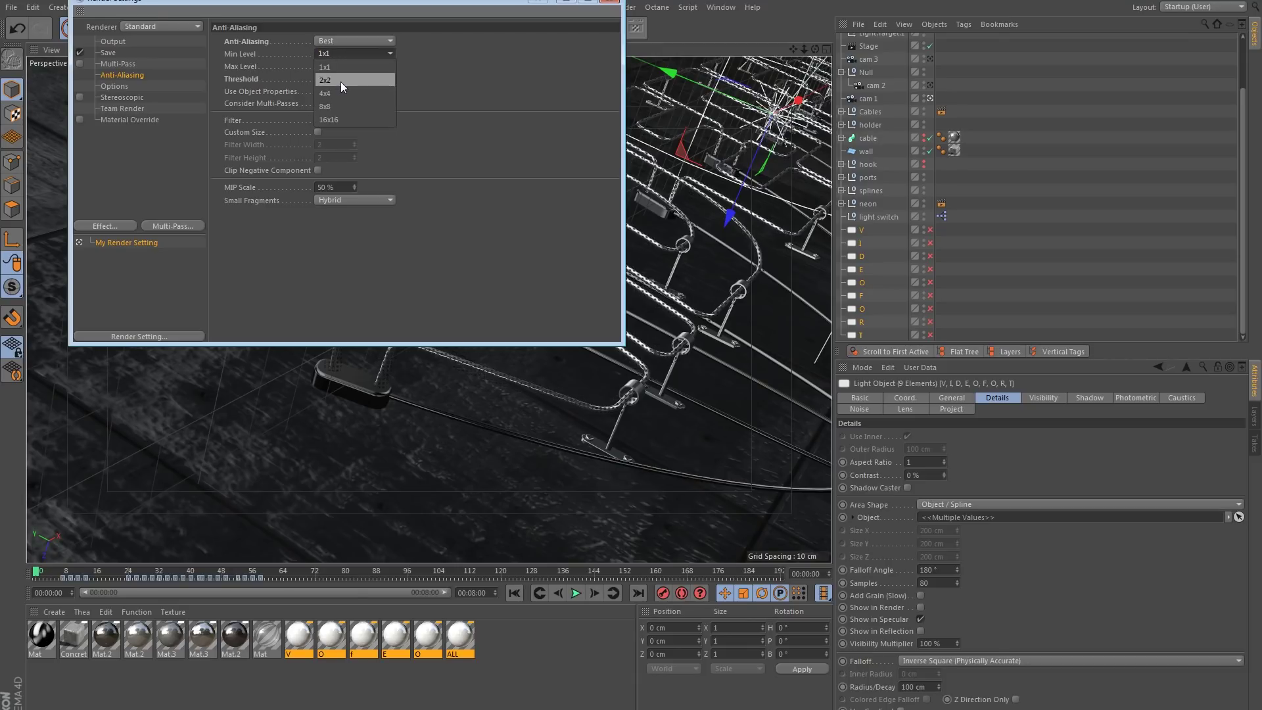
{"action": "left_click", "coordinate": [473, 70]}
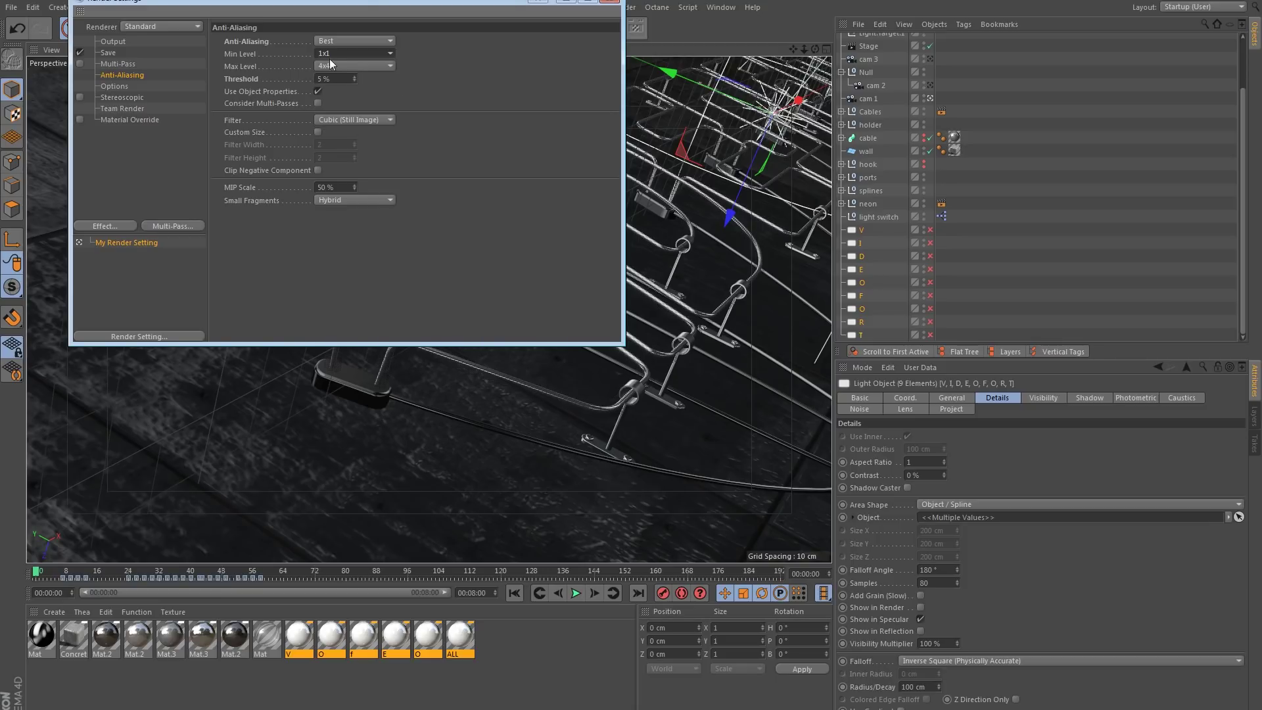
Enable Lock Ratio for the render output and set the frame range to Current Frame.
{"action": "left_click", "coordinate": [122, 39]}
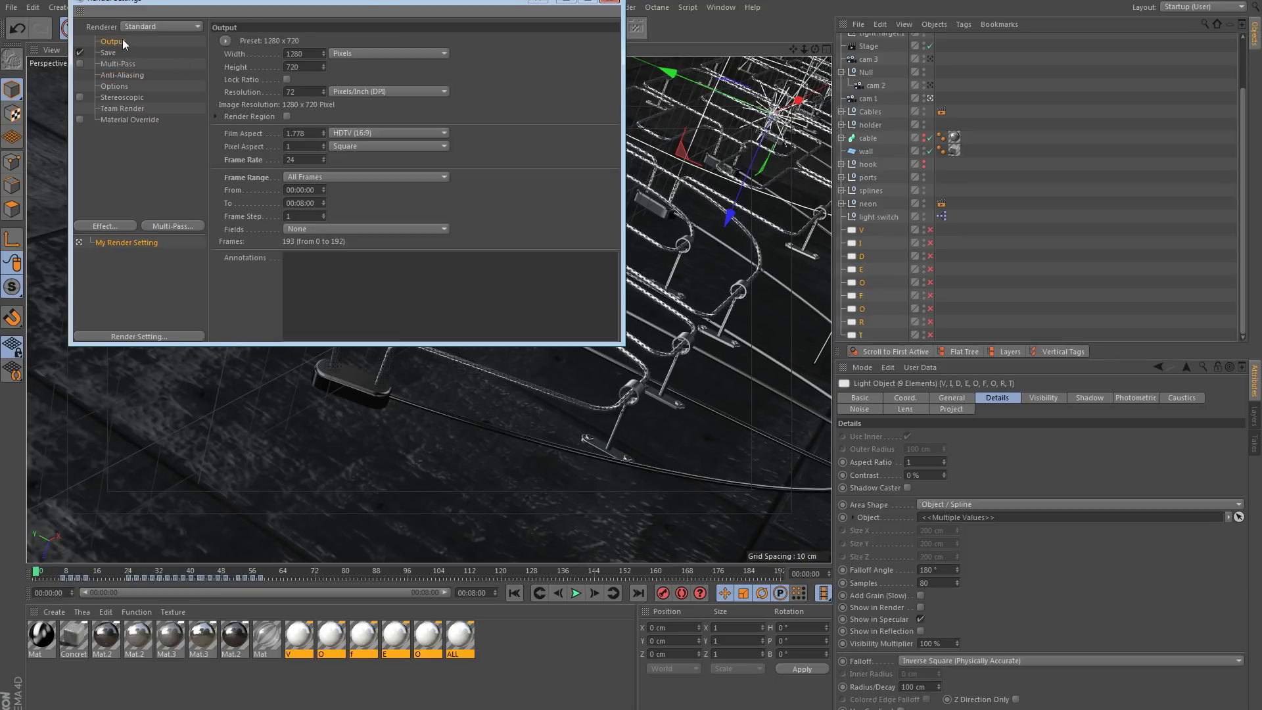
{"action": "left_click", "coordinate": [286, 78]}
{"action": "left_click", "coordinate": [312, 53]}
{"action": "left_click_drag", "start_coordinate": [312, 53], "coordinate": [249, 48]}
{"action": "left_click", "coordinate": [128, 73]}
{"action": "left_click", "coordinate": [126, 87]}
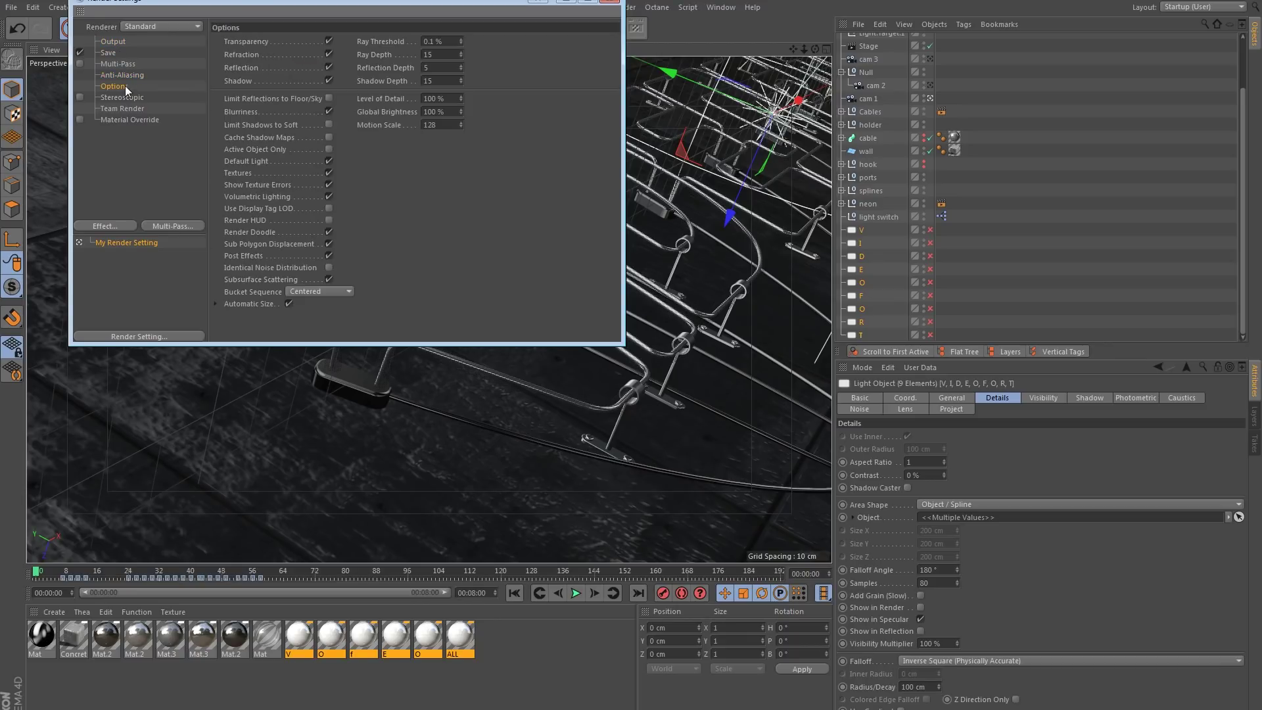
{"action": "left_click", "coordinate": [121, 42]}
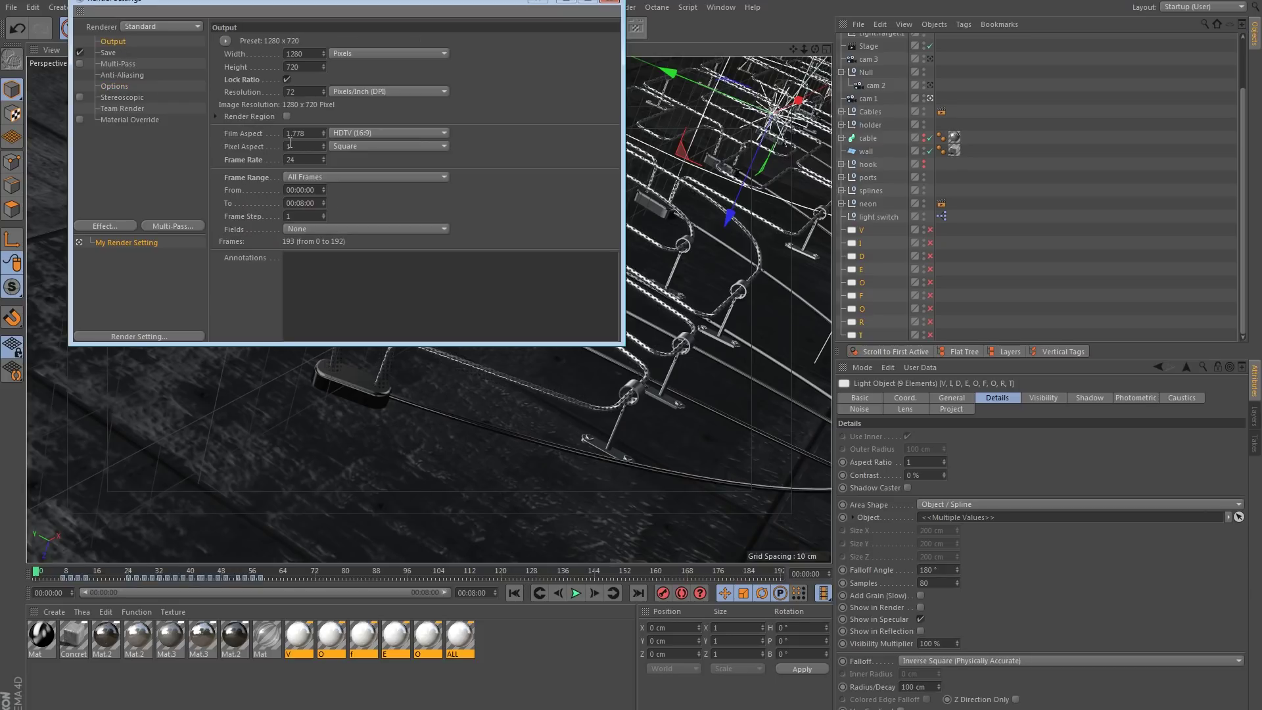
{"action": "left_click", "coordinate": [313, 178]}
{"action": "left_click", "coordinate": [318, 193]}
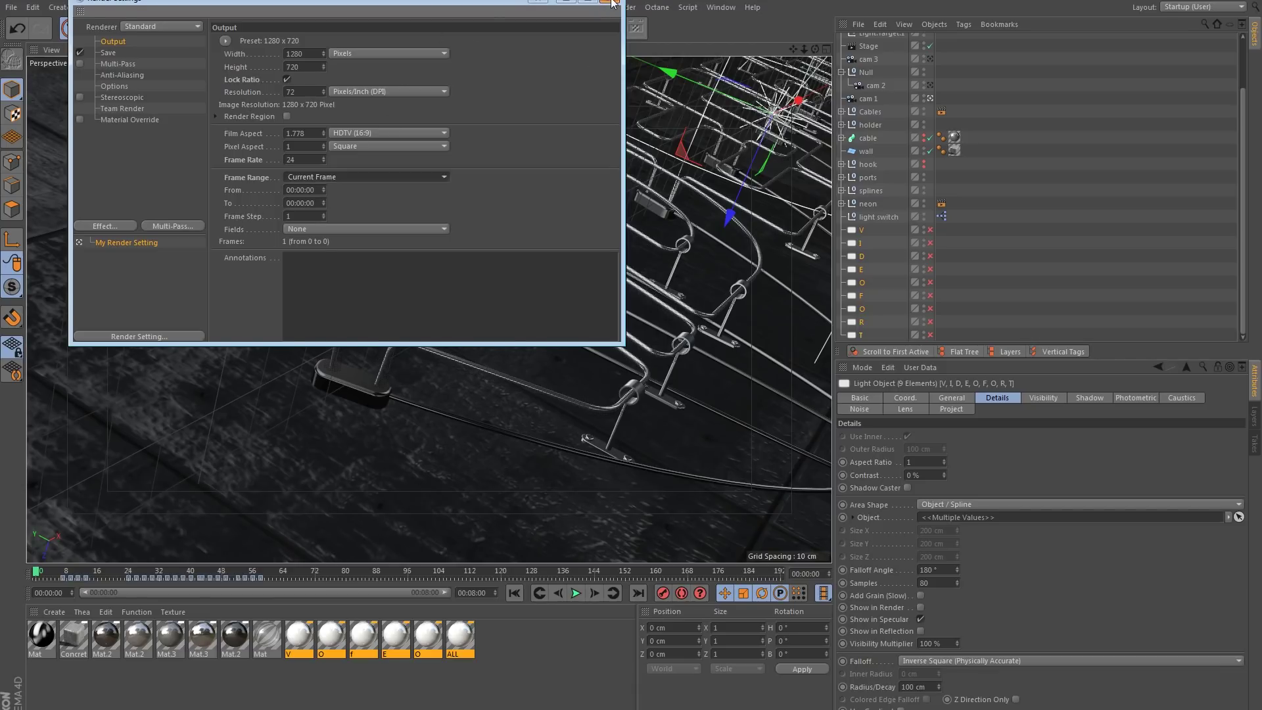
Disable saving of the rendered image and render frame 0 to the Picture Viewer.
{"action": "left_click", "coordinate": [80, 56]}
{"action": "left_click", "coordinate": [77, 54]}
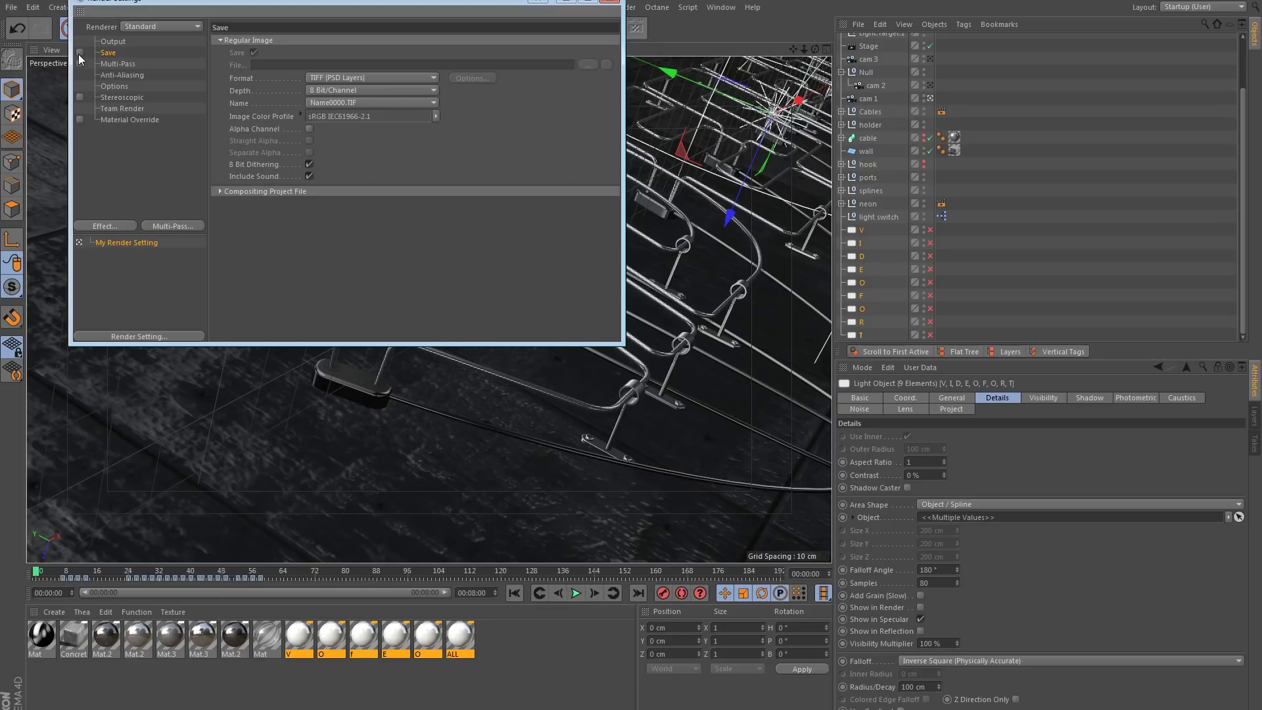
{"action": "left_click", "coordinate": [611, 2]}
{"action": "left_click", "coordinate": [323, 33]}
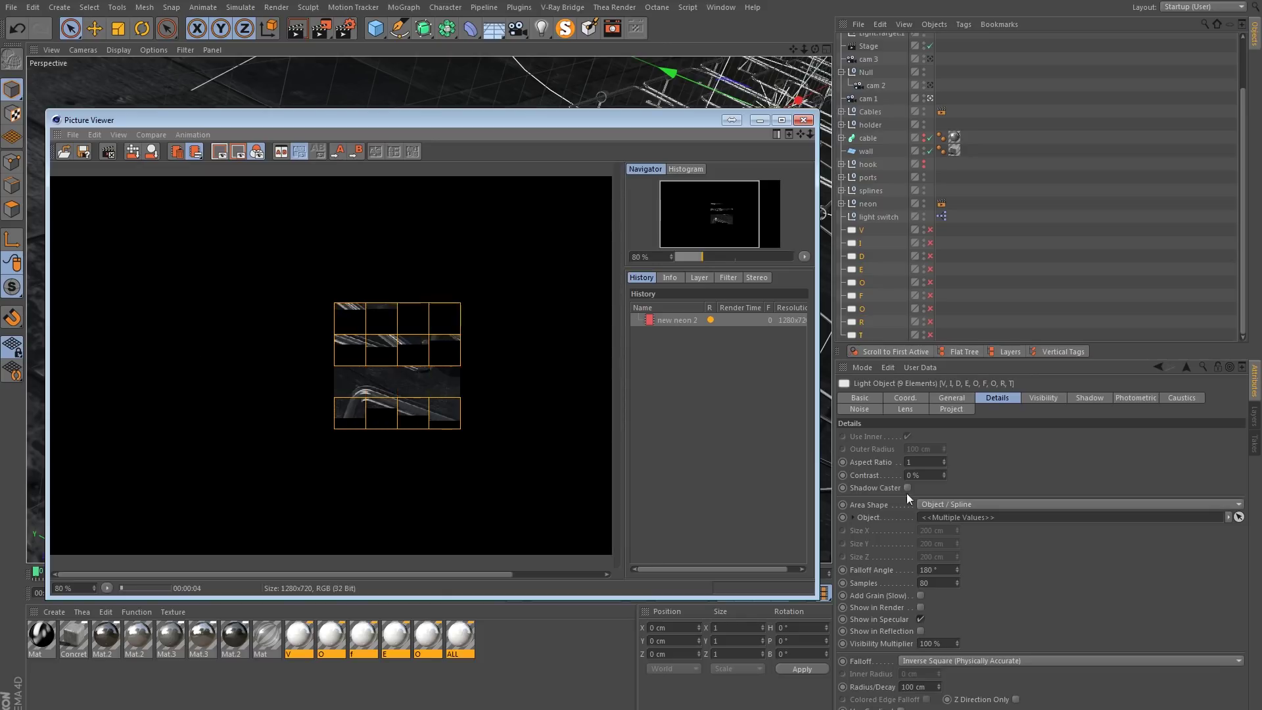
{"action": "left_click_drag", "start_coordinate": [817, 405], "coordinate": [1152, 372]}
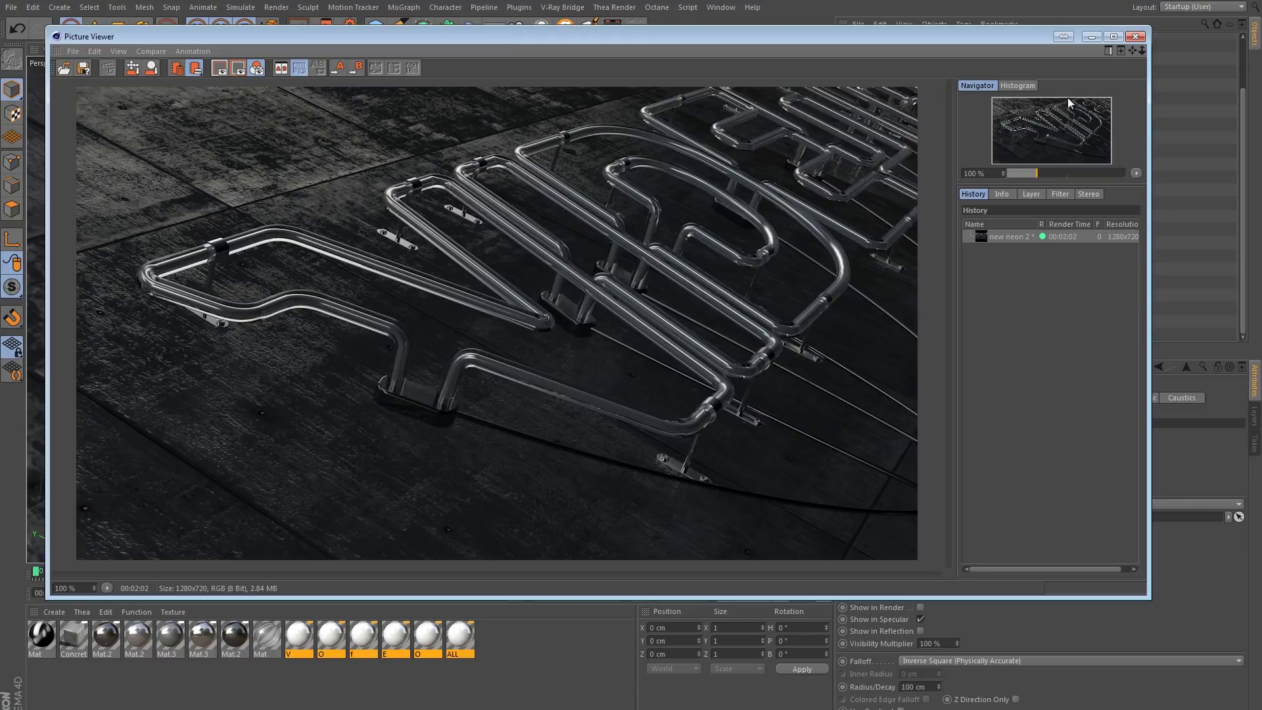
{"action": "left_click", "coordinate": [1135, 36]}
Set the Ray Threshold in the render options to 3 %.
{"action": "left_click", "coordinate": [353, 35]}
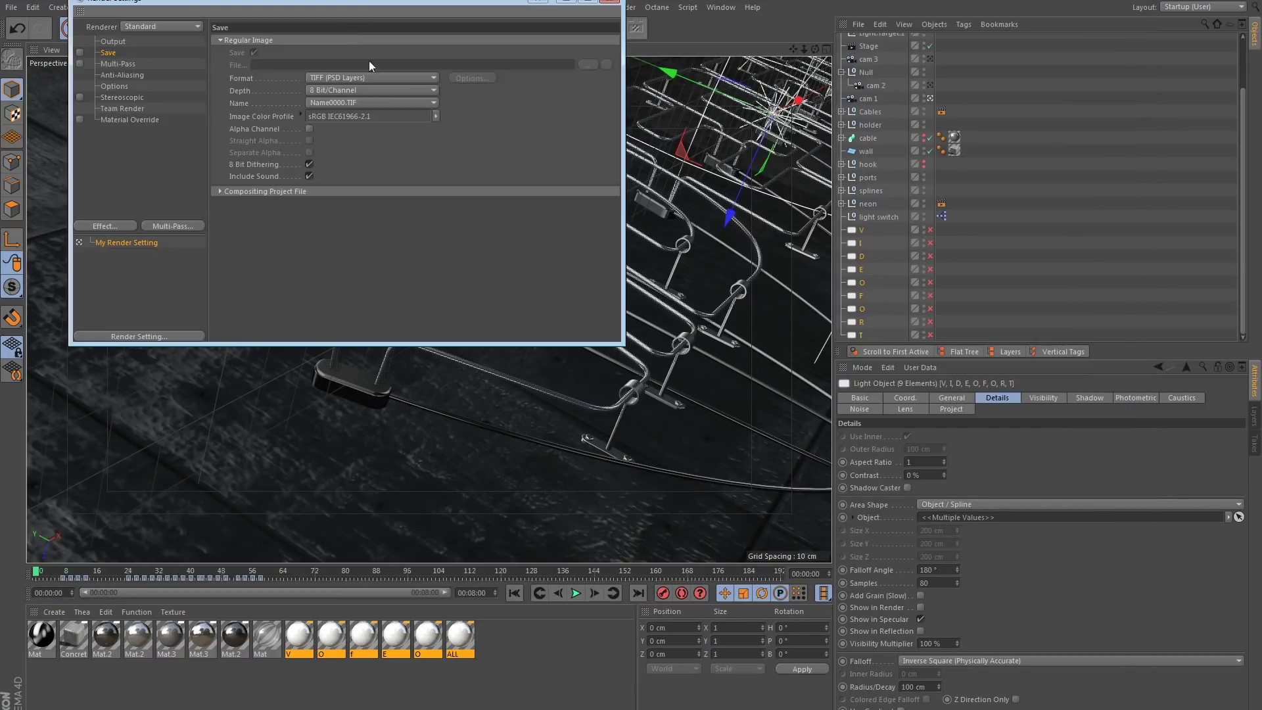
{"action": "left_click", "coordinate": [114, 87]}
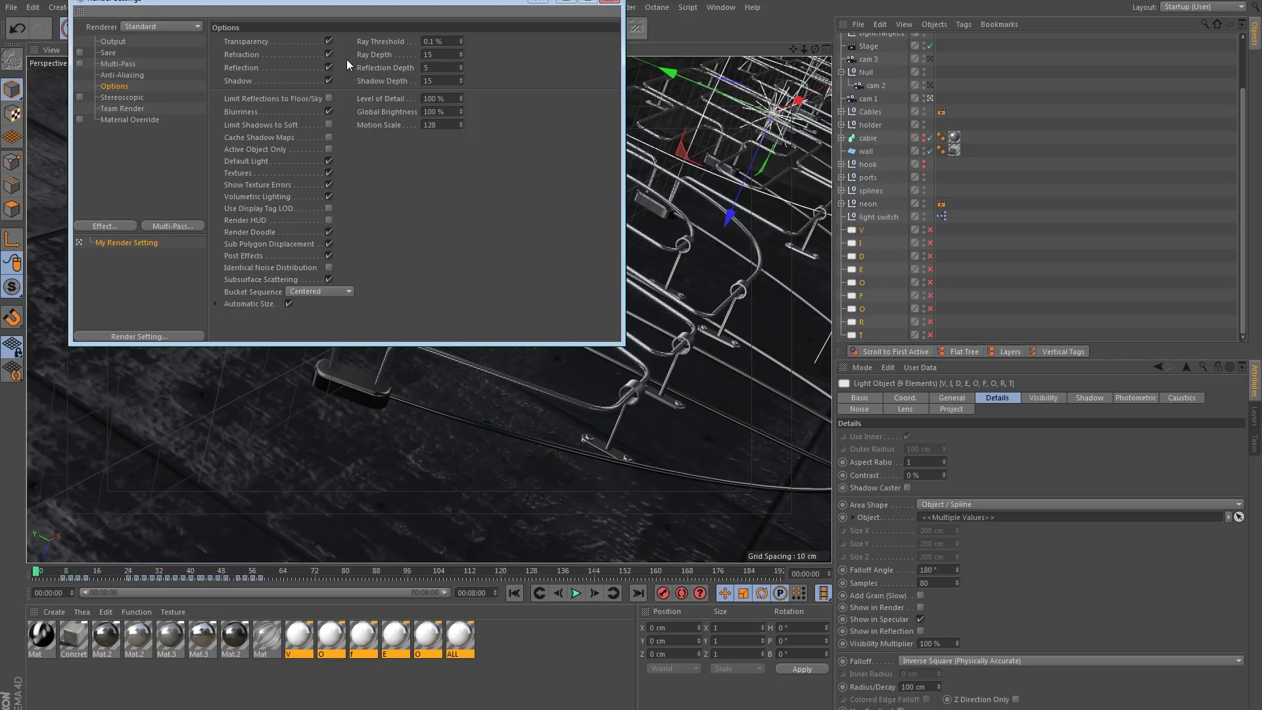
{"action": "double_click", "coordinate": [448, 40]}
{"action": "type", "text": "3"}
{"action": "key", "text": "Return"}
Set the ray depth to 5, reflection depth to 2 and shadow depth to 5, and close the render settings.
{"action": "left_click", "coordinate": [447, 43]}
{"action": "left_click", "coordinate": [449, 53]}
{"action": "type", "text": "5"}
{"action": "key", "text": "Tab"}
{"action": "type", "text": "2"}
{"action": "left_click", "coordinate": [444, 79]}
{"action": "type", "text": "5"}
{"action": "key", "text": "Return"}
{"action": "double_click", "coordinate": [418, 68]}
{"action": "left_click", "coordinate": [609, 2]}
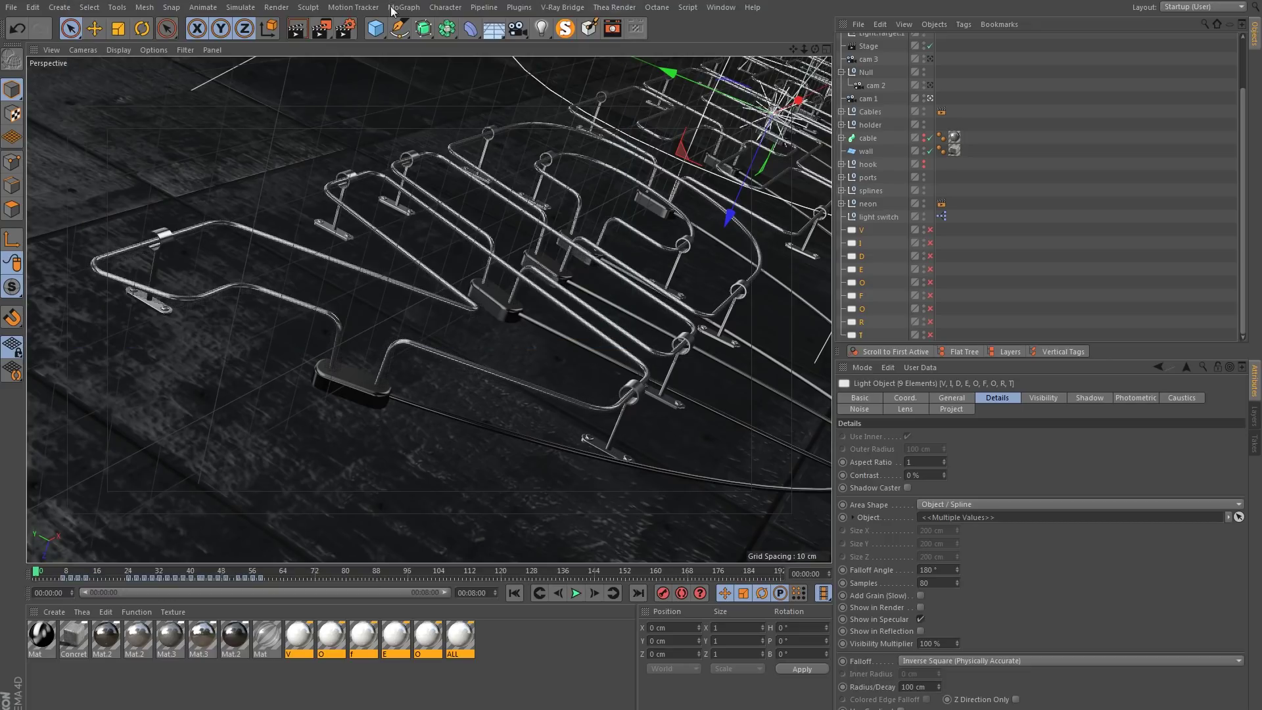
Render frame 0 to the Picture Viewer again and compare it with the previous render.
{"action": "left_click", "coordinate": [325, 27]}
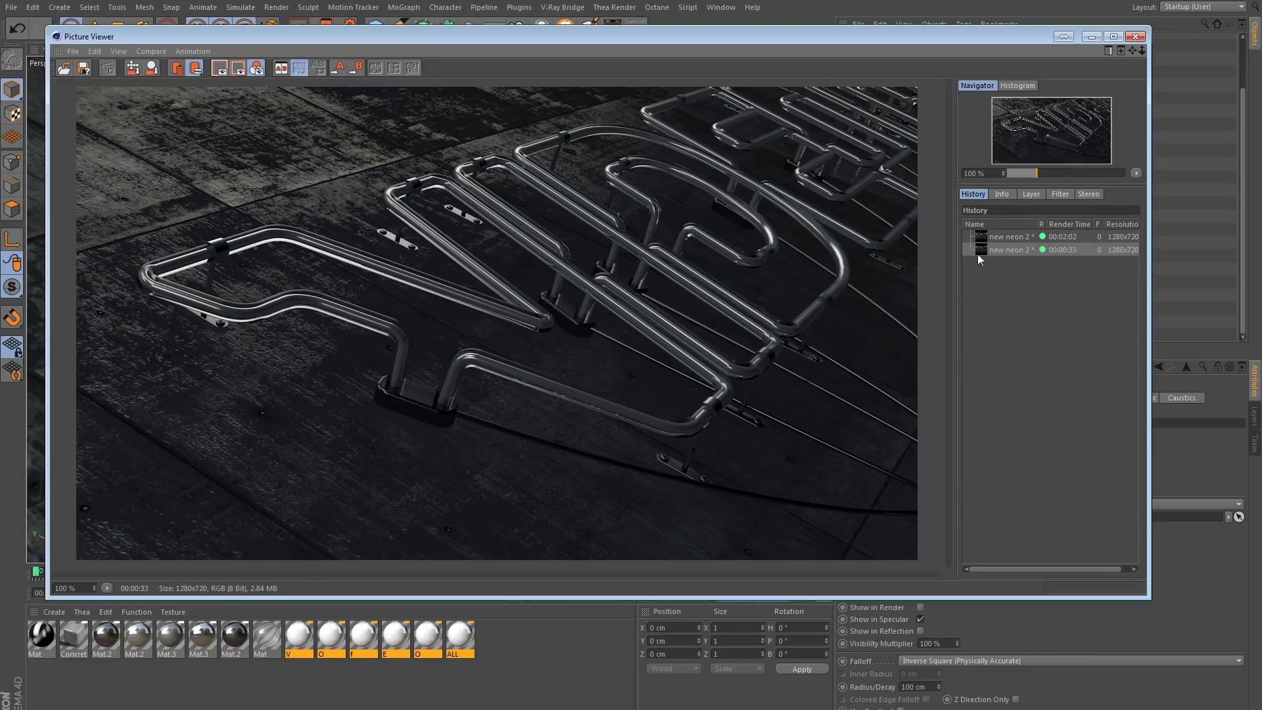
{"action": "left_click", "coordinate": [1009, 239]}
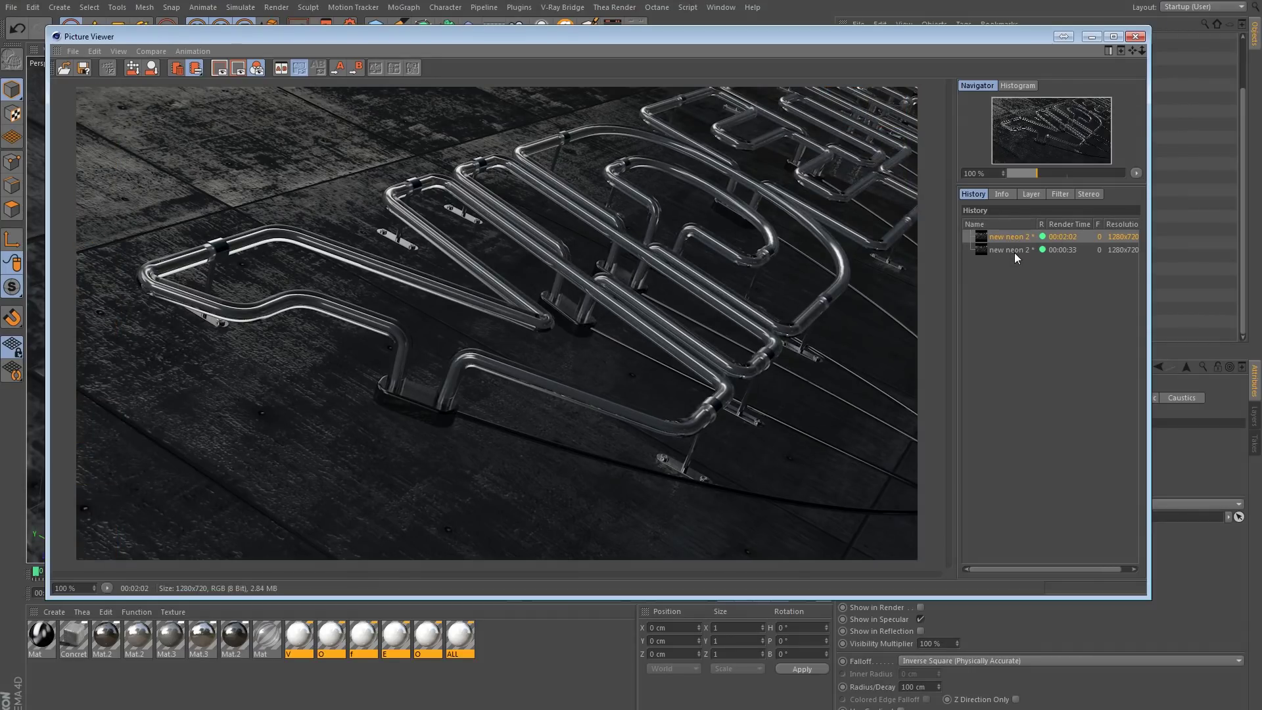
{"action": "left_click", "coordinate": [1012, 250]}
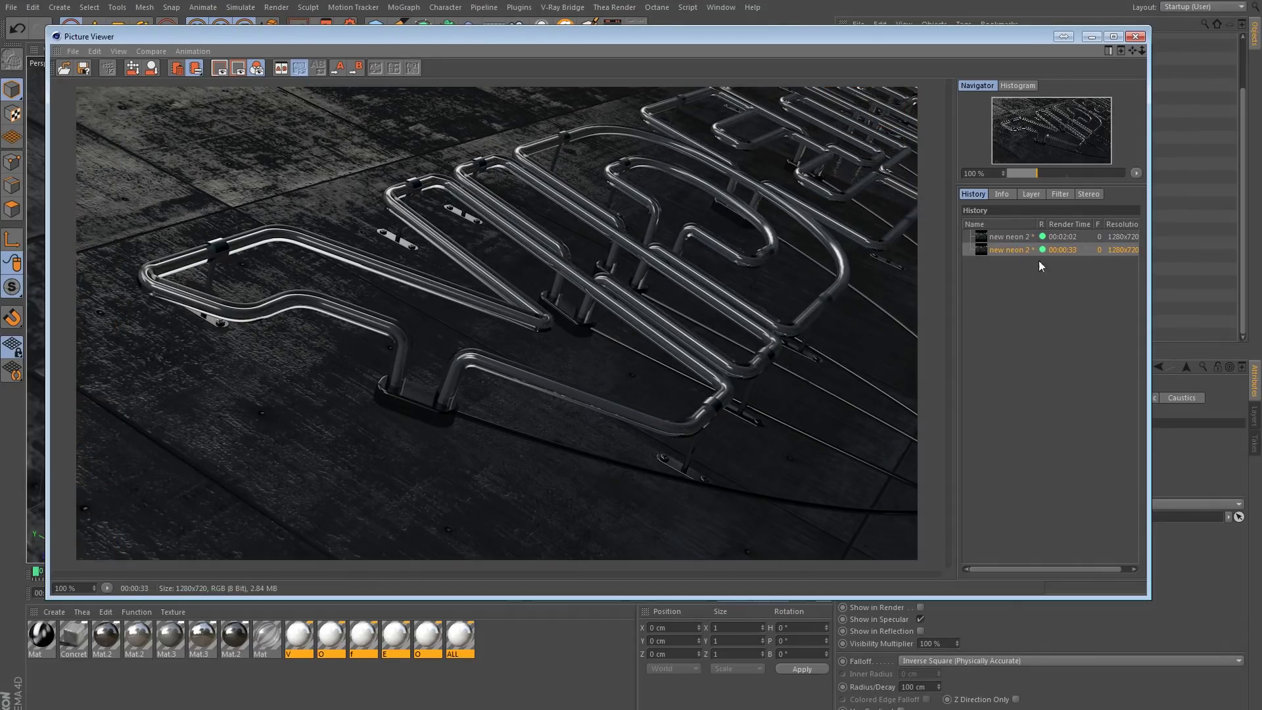
{"action": "left_click", "coordinate": [1004, 235]}
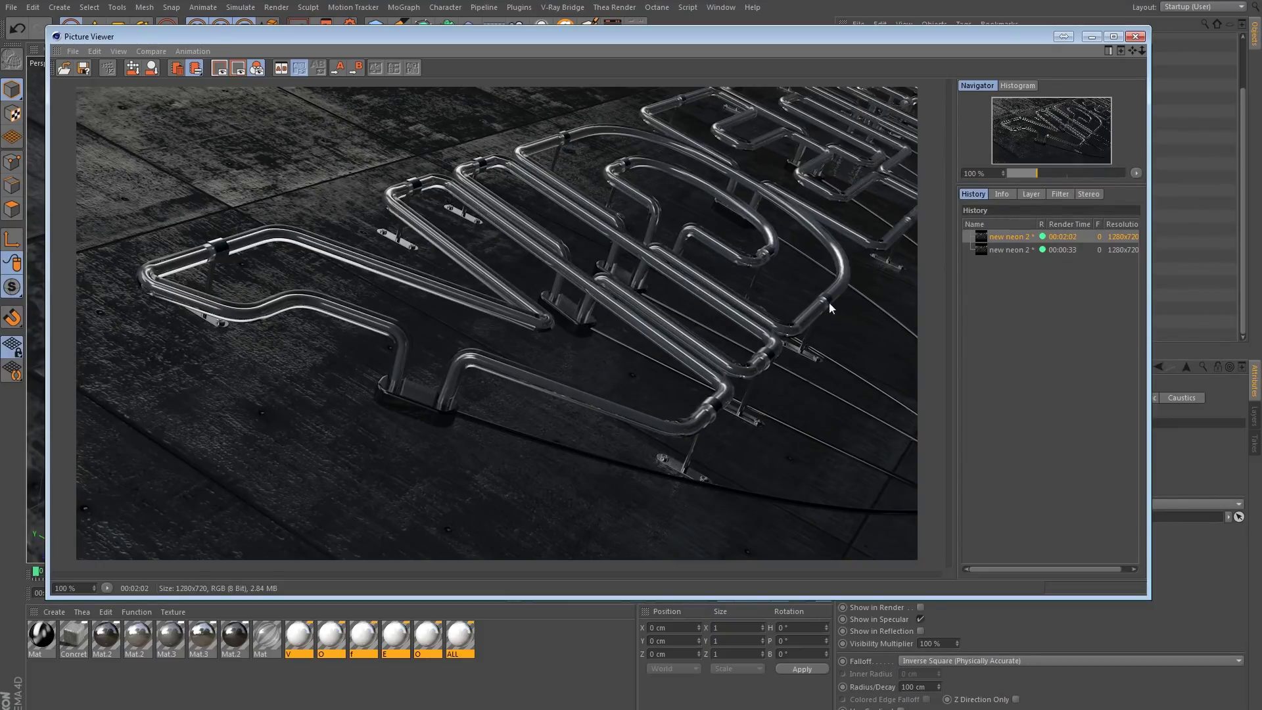
{"action": "left_click", "coordinate": [1022, 254]}
{"action": "left_click", "coordinate": [1012, 239]}
{"action": "left_click", "coordinate": [1007, 250]}
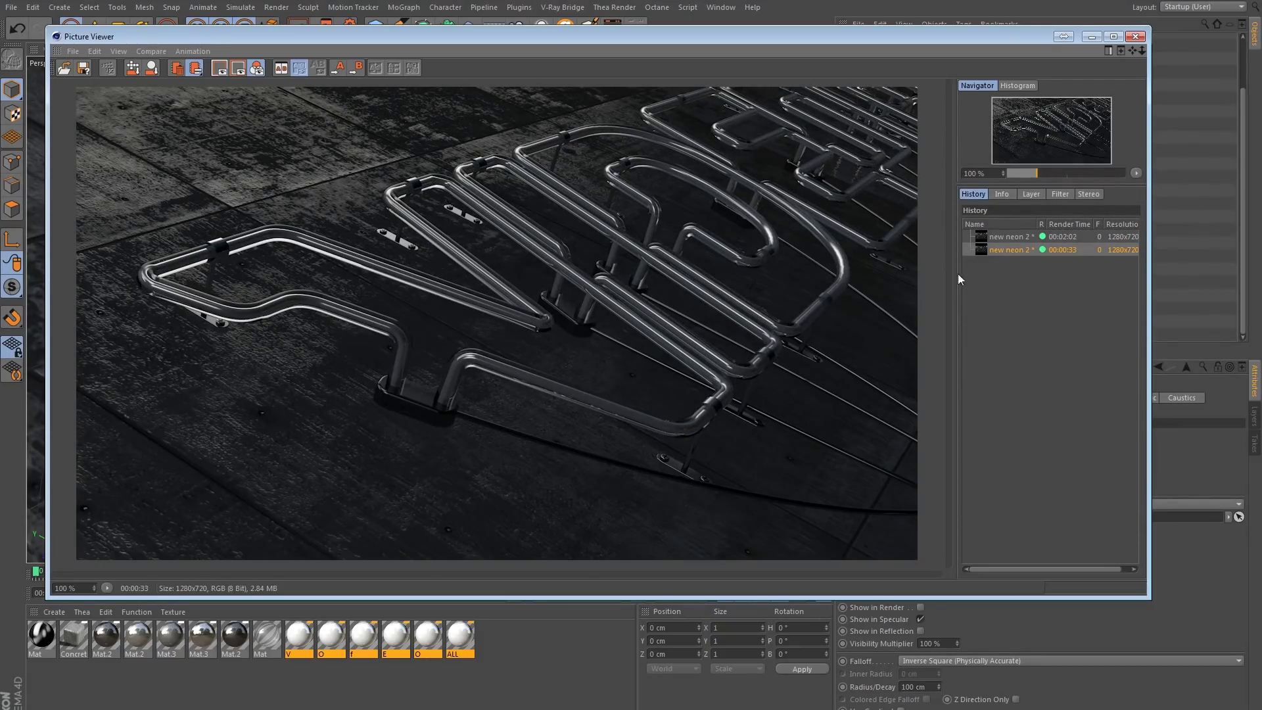
{"action": "left_click", "coordinate": [1136, 37]}
Change a ray option in the render settings to 2 and render frame 0 to the Picture Viewer once more.
{"action": "left_click", "coordinate": [350, 28]}
{"action": "type", "text": "2"}
{"action": "key", "text": "Return"}
{"action": "left_click", "coordinate": [600, 4]}
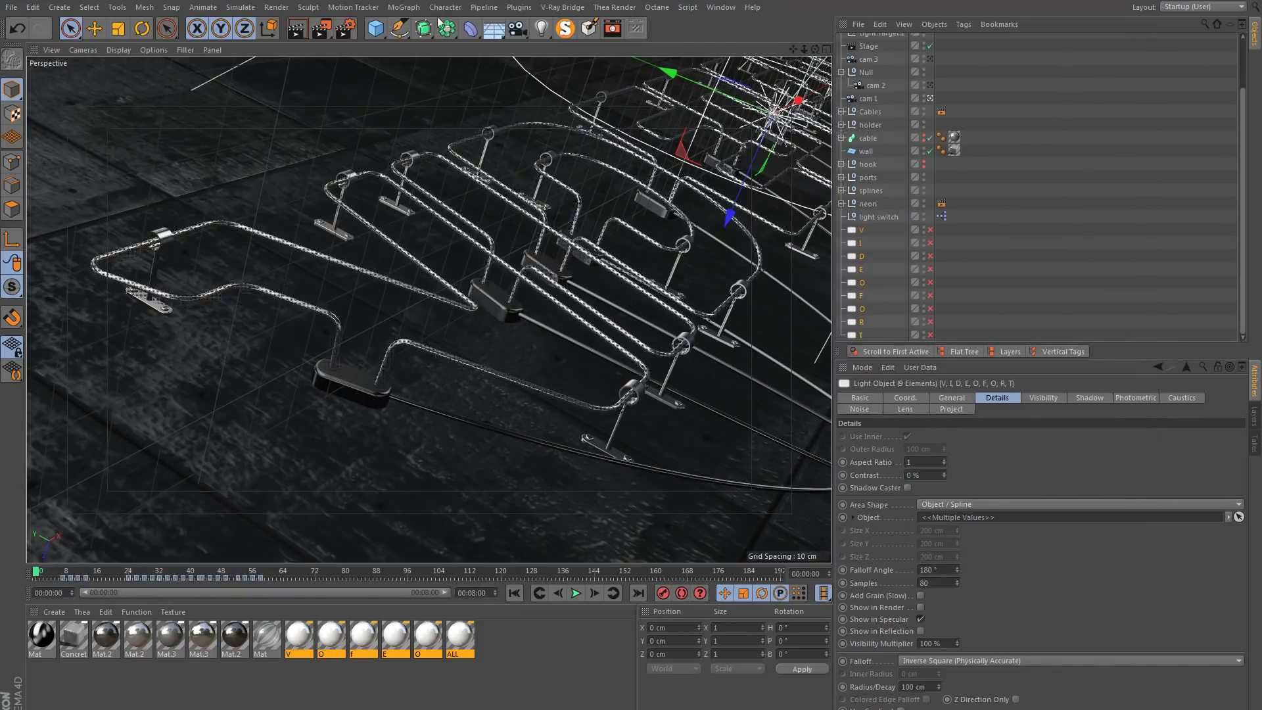
{"action": "left_click", "coordinate": [326, 24]}
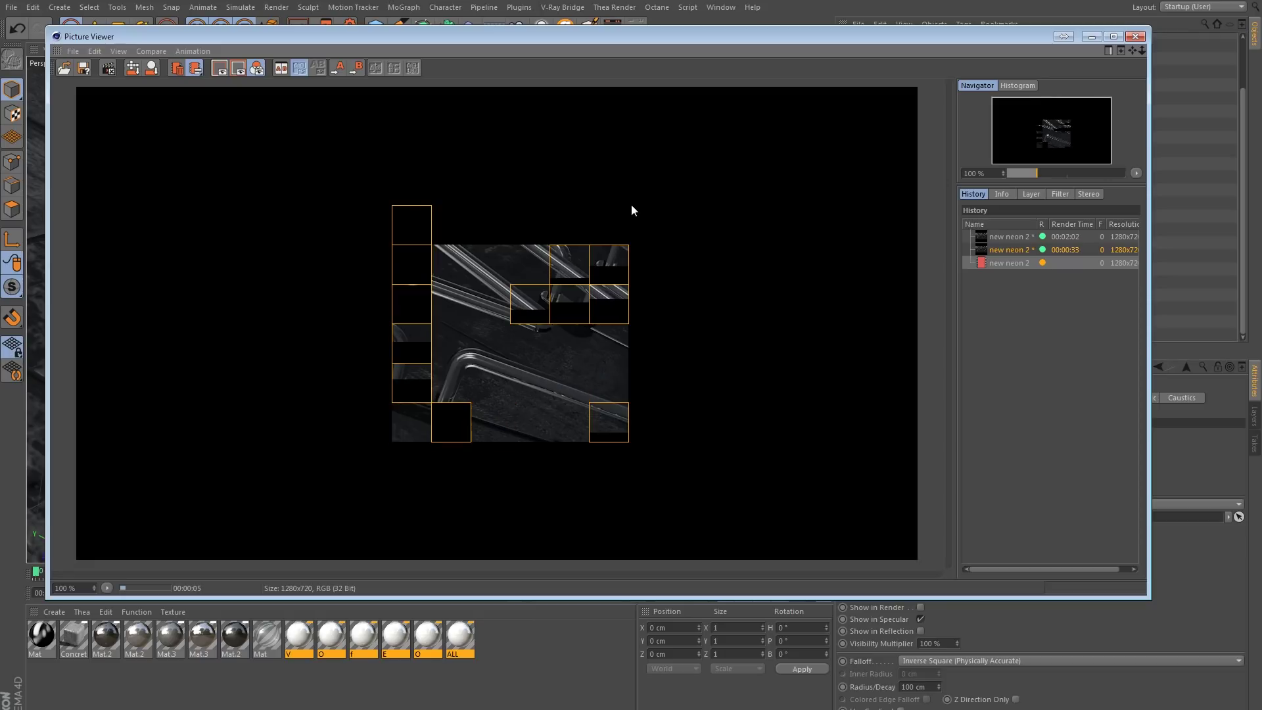
Compare the latest render with the earlier ones in the render history, checking the brackets and reflections.
{"action": "left_click", "coordinate": [1015, 236]}
{"action": "left_click", "coordinate": [1014, 251]}
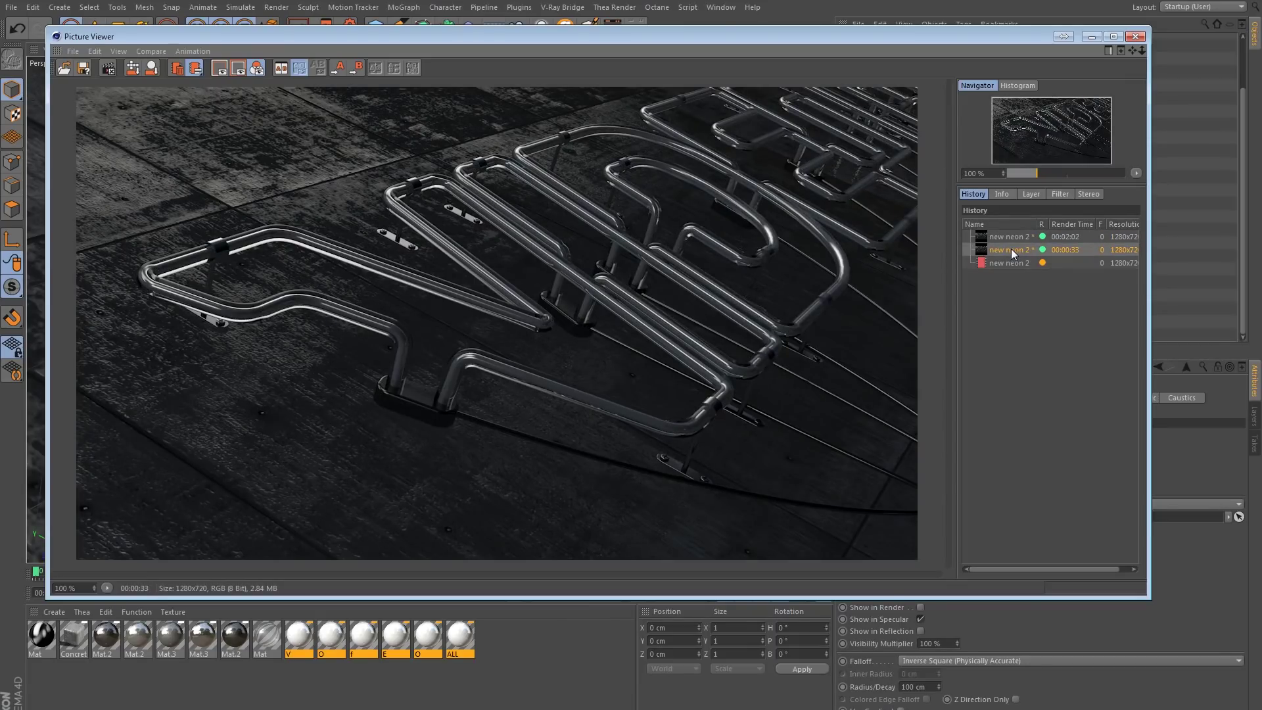
{"action": "left_click", "coordinate": [1008, 263]}
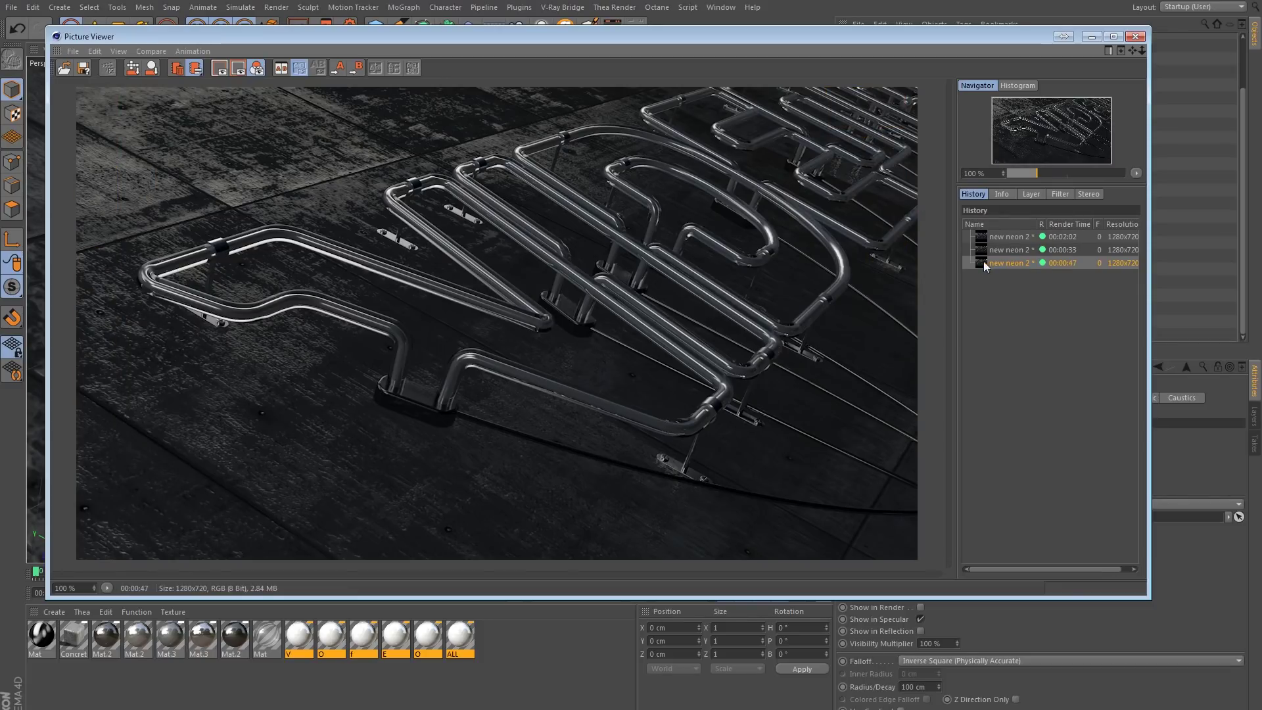
{"action": "left_click", "coordinate": [1003, 252]}
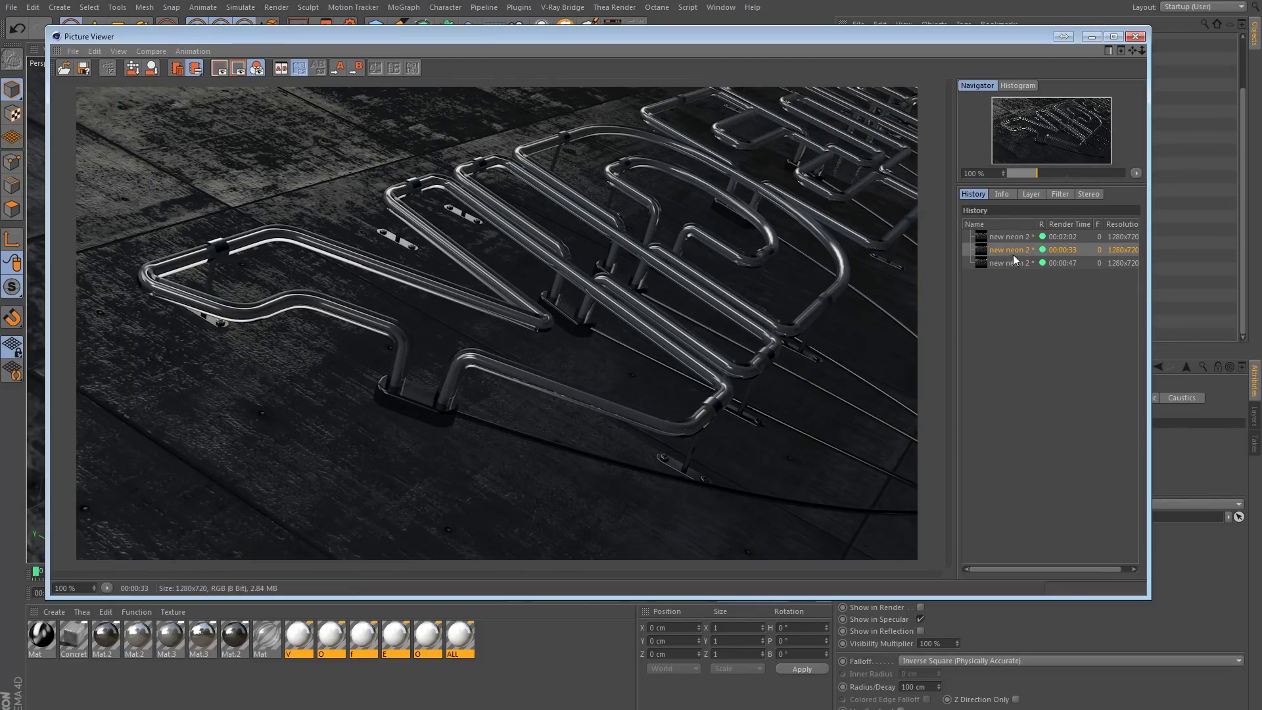
{"action": "left_click", "coordinate": [1013, 264]}
{"action": "left_click", "coordinate": [1012, 254]}
{"action": "left_click", "coordinate": [1010, 263]}
Move the first render next to the latest one in the render history and compare the two.
{"action": "left_click_drag", "start_coordinate": [1006, 235], "coordinate": [1003, 263]}
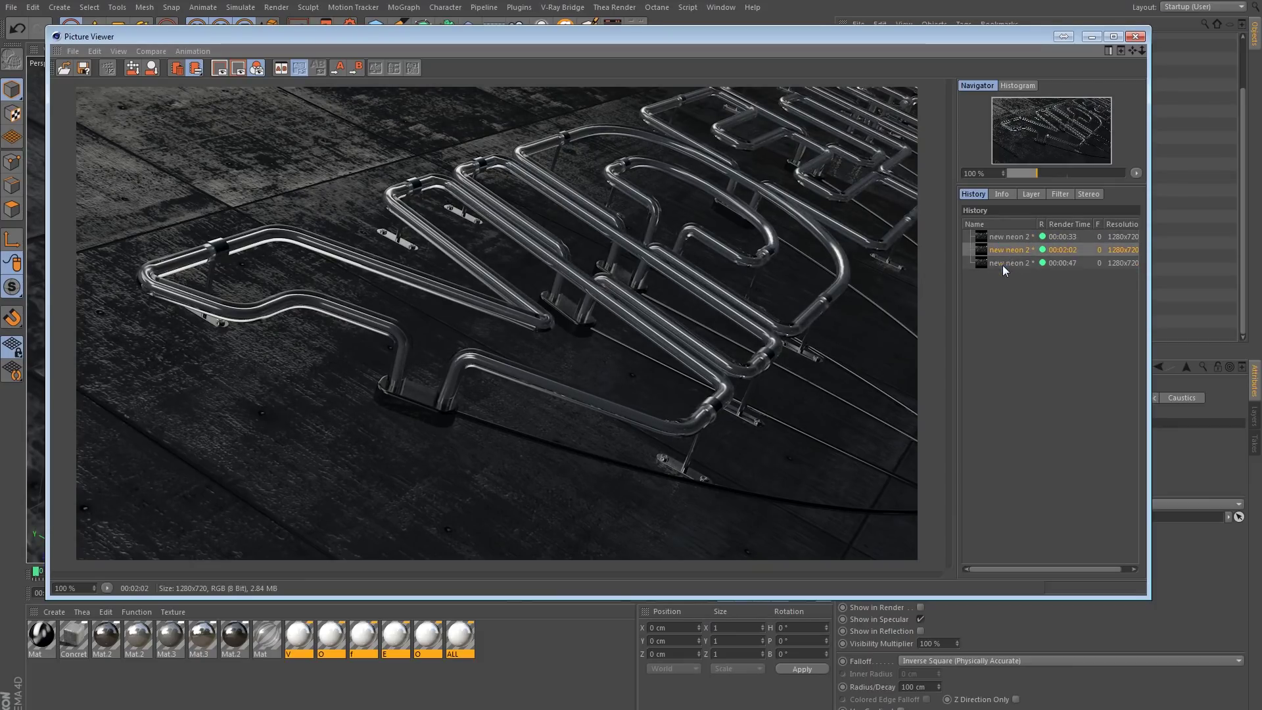
{"action": "left_click", "coordinate": [1009, 265]}
{"action": "left_click", "coordinate": [1007, 254]}
{"action": "left_click", "coordinate": [1009, 263]}
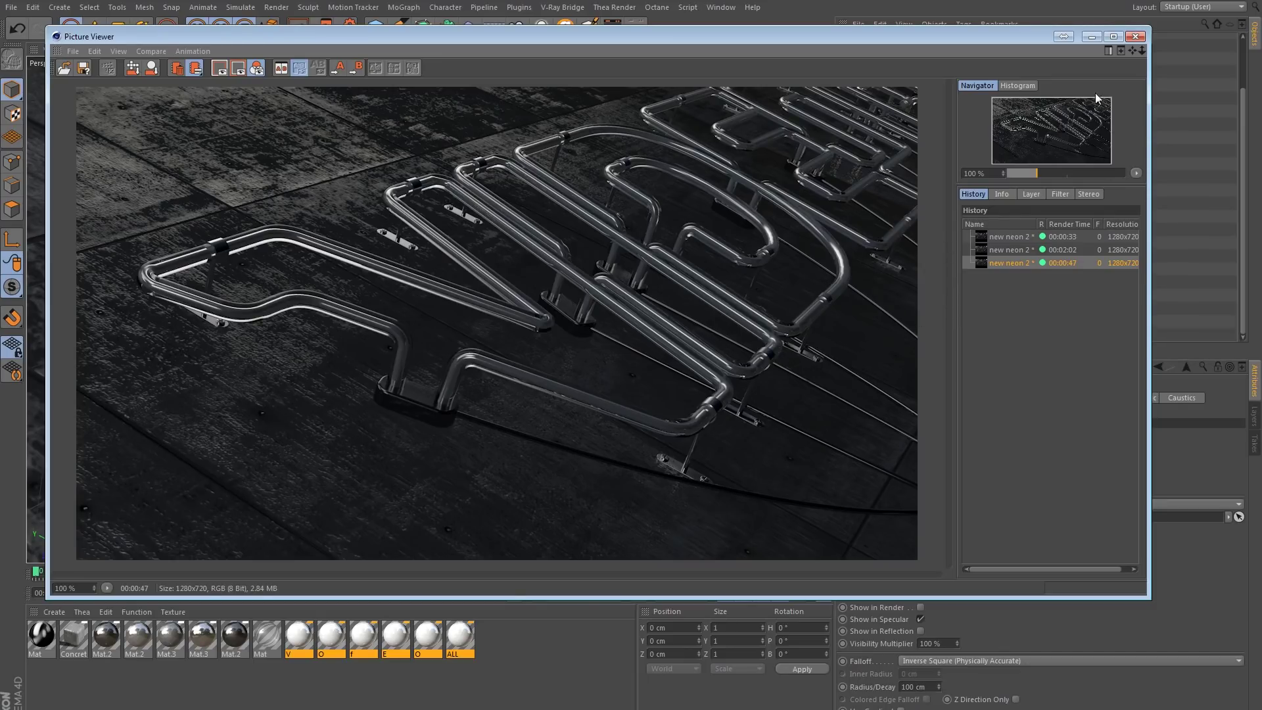
Close the Picture Viewer, enable saving of the rendered image in the render settings, and set its format to RPF.
{"action": "left_click", "coordinate": [1136, 37]}
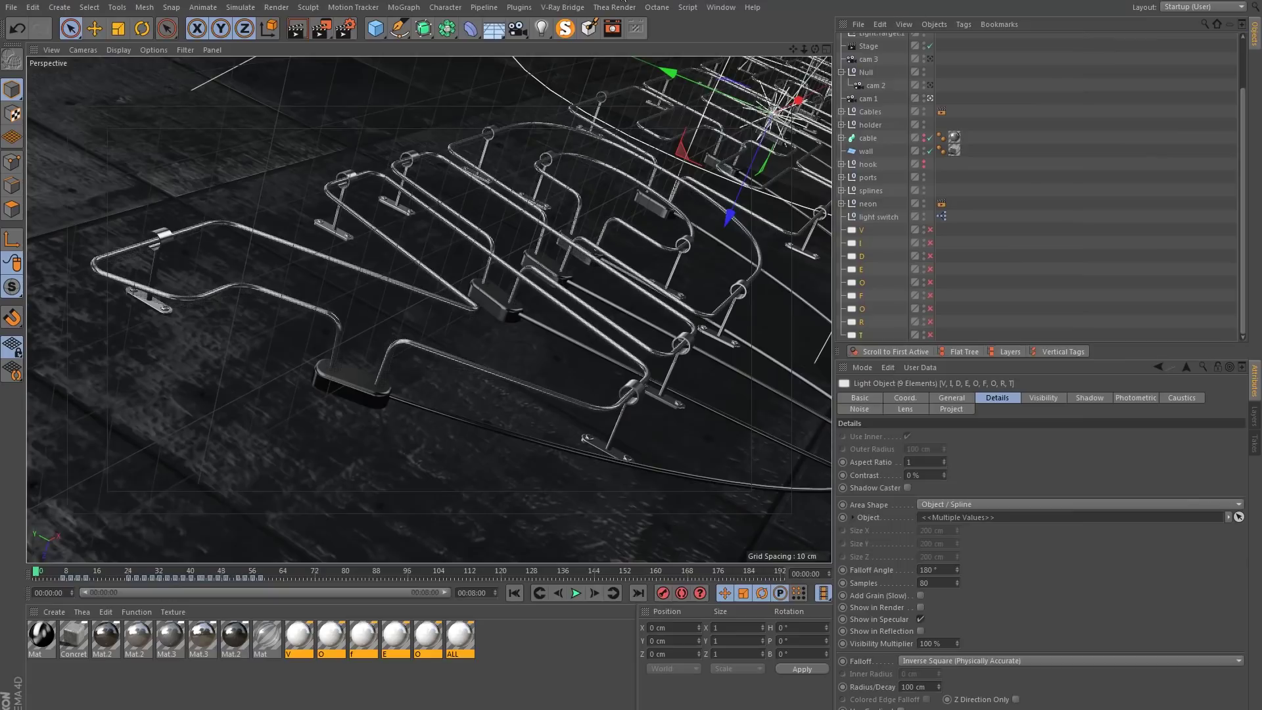
{"action": "left_click", "coordinate": [376, 27]}
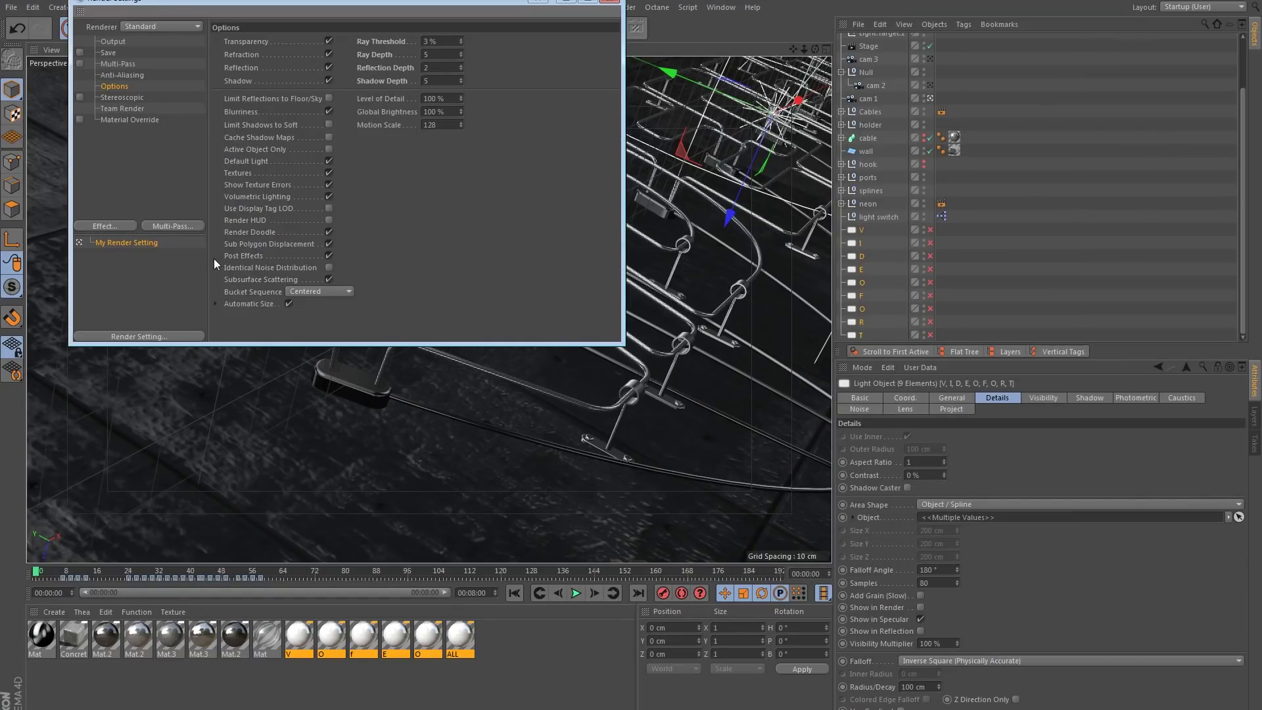
{"action": "left_click", "coordinate": [112, 53]}
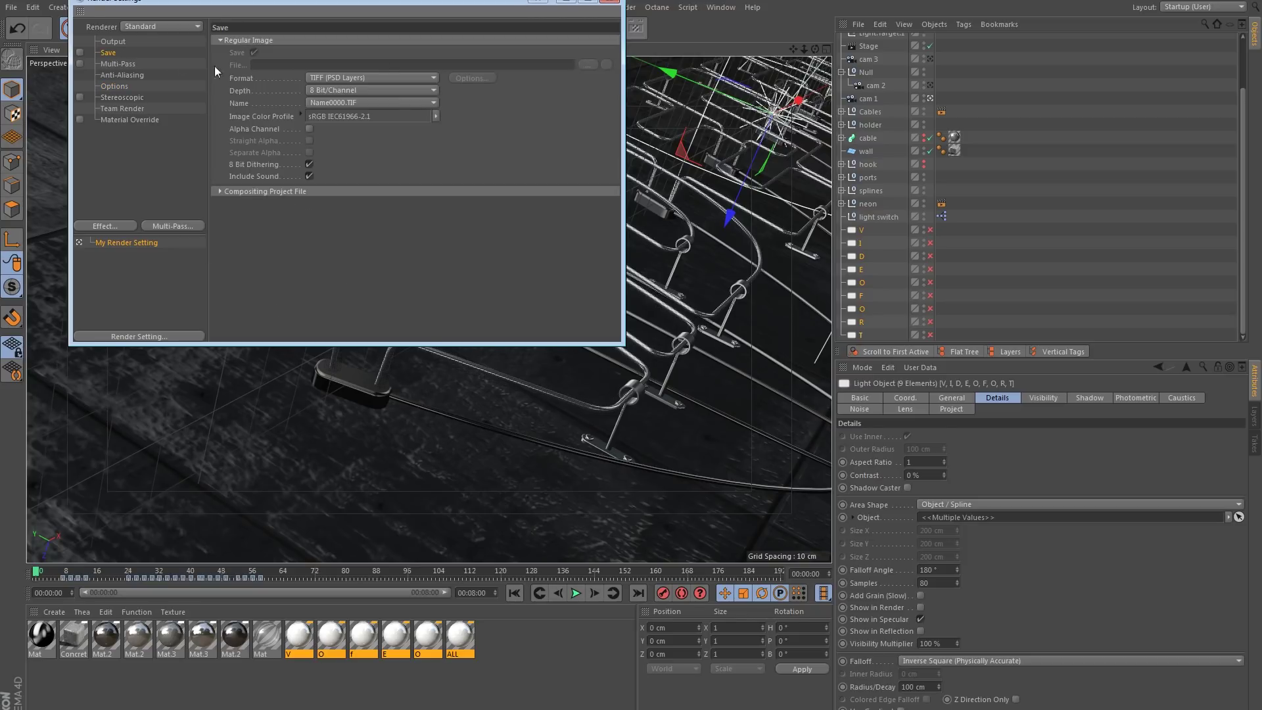
{"action": "left_click", "coordinate": [80, 53]}
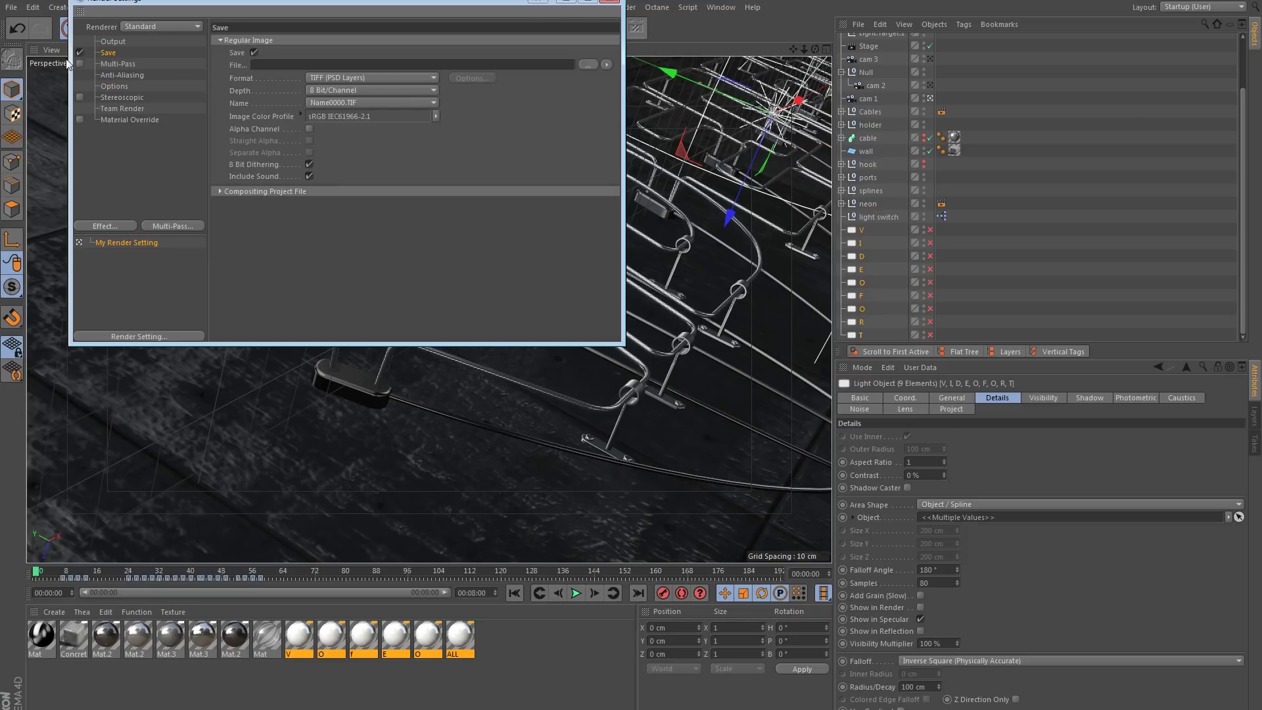
{"action": "left_click", "coordinate": [321, 80]}
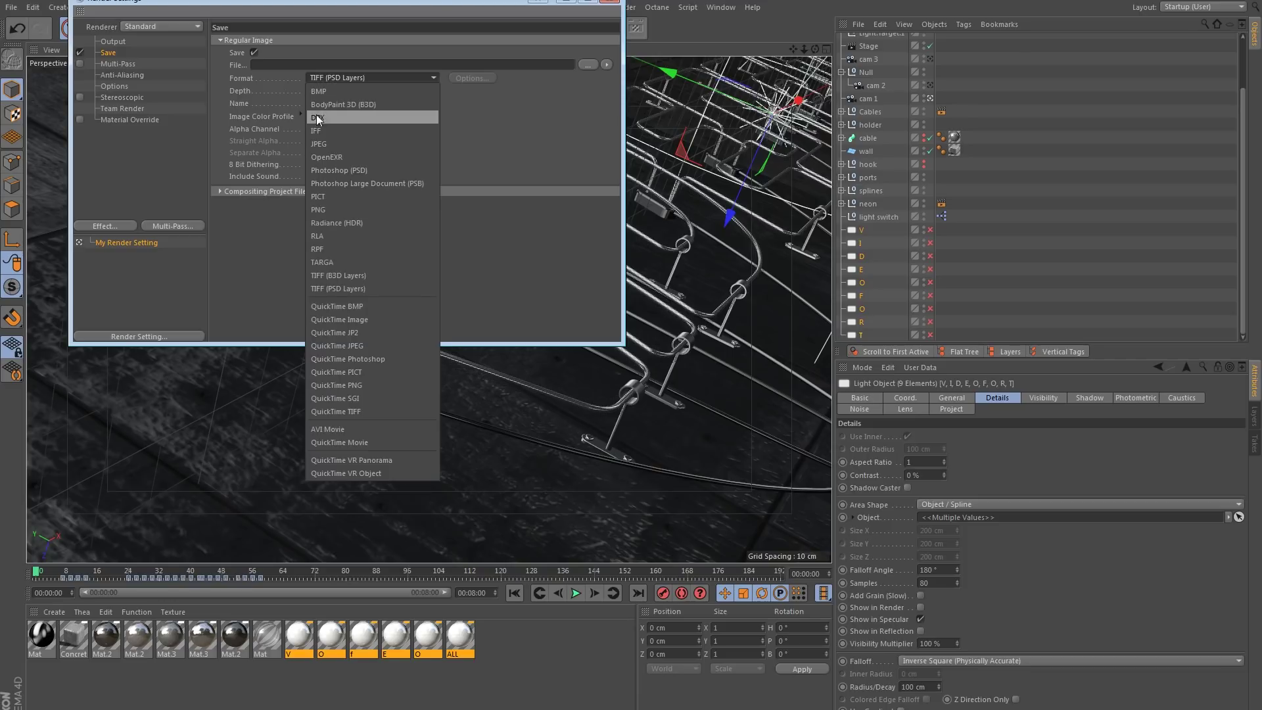
{"action": "left_click", "coordinate": [333, 250]}
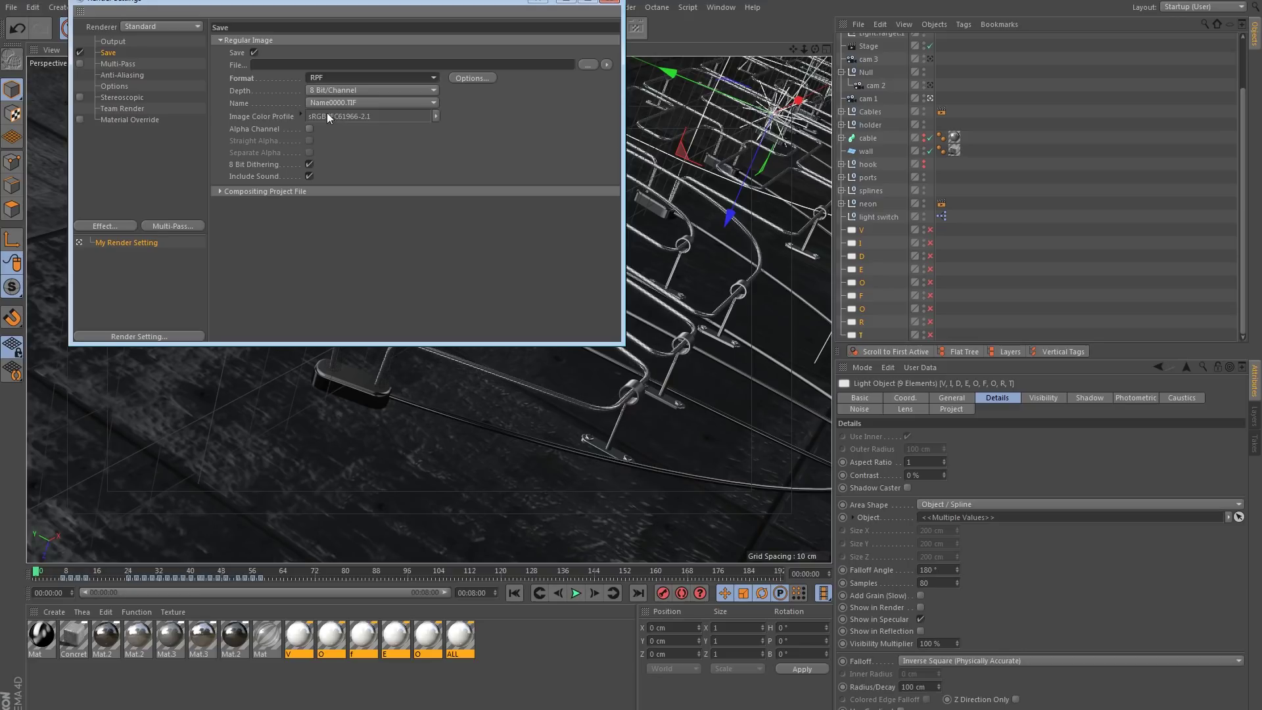
Switch the save format to PNG and back to RPF, and pick the bit depth for the saved image.
{"action": "left_click", "coordinate": [329, 77]}
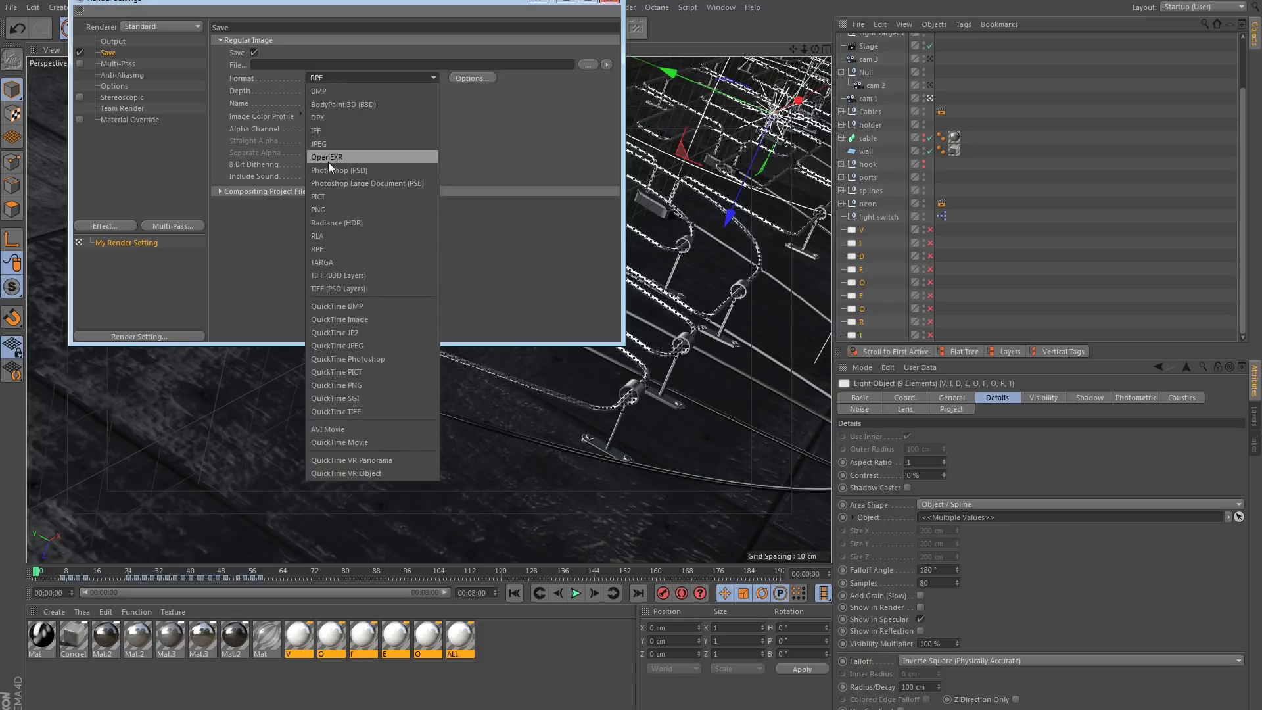
{"action": "left_click", "coordinate": [341, 209]}
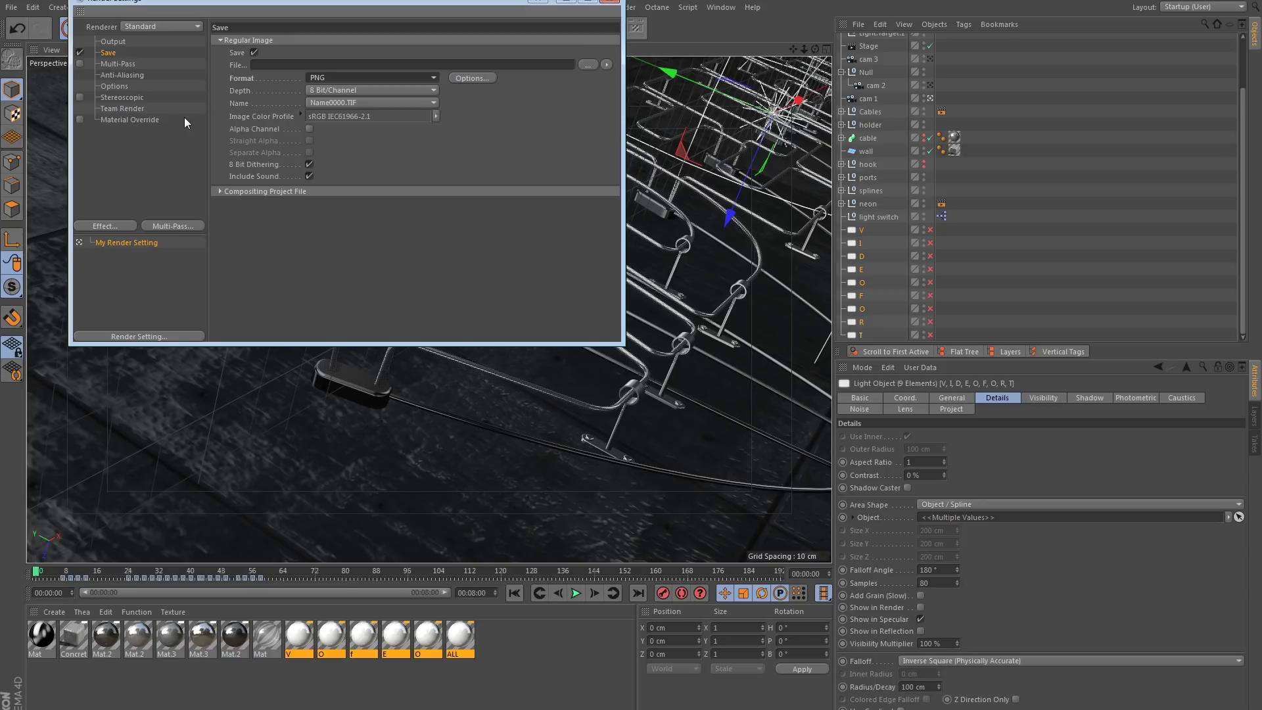
{"action": "left_click", "coordinate": [326, 78]}
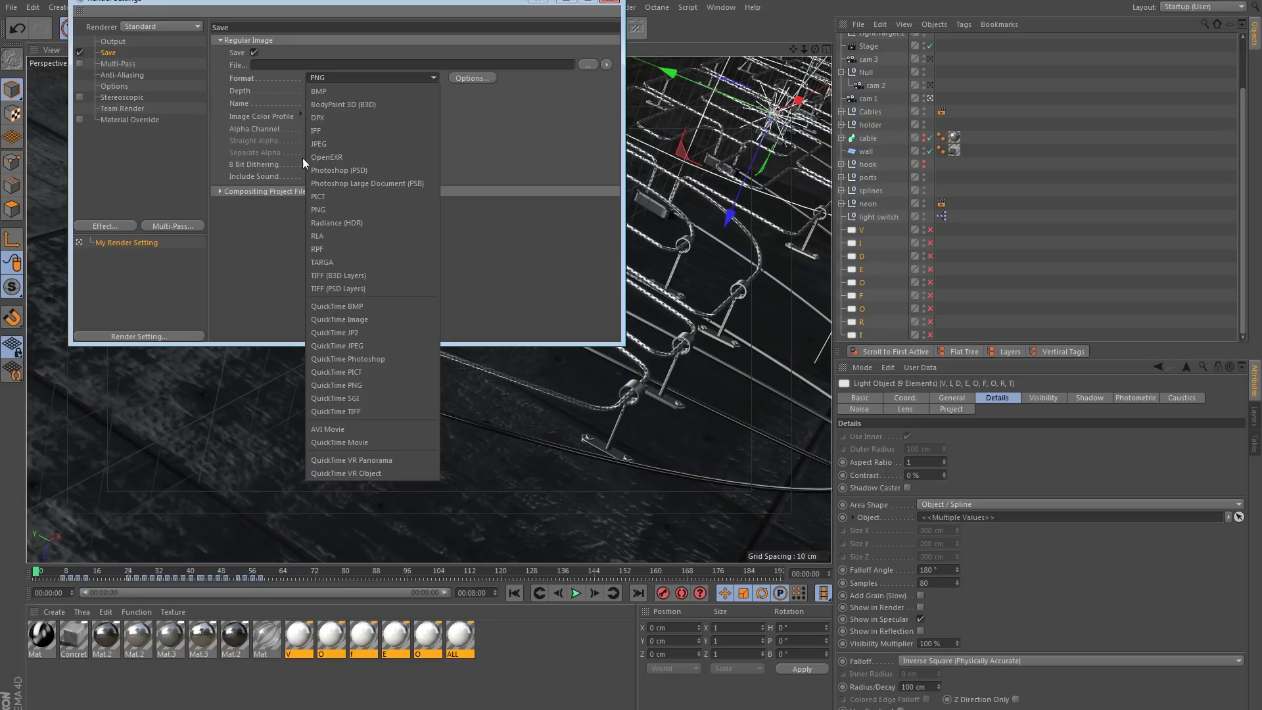
{"action": "left_click", "coordinate": [322, 248]}
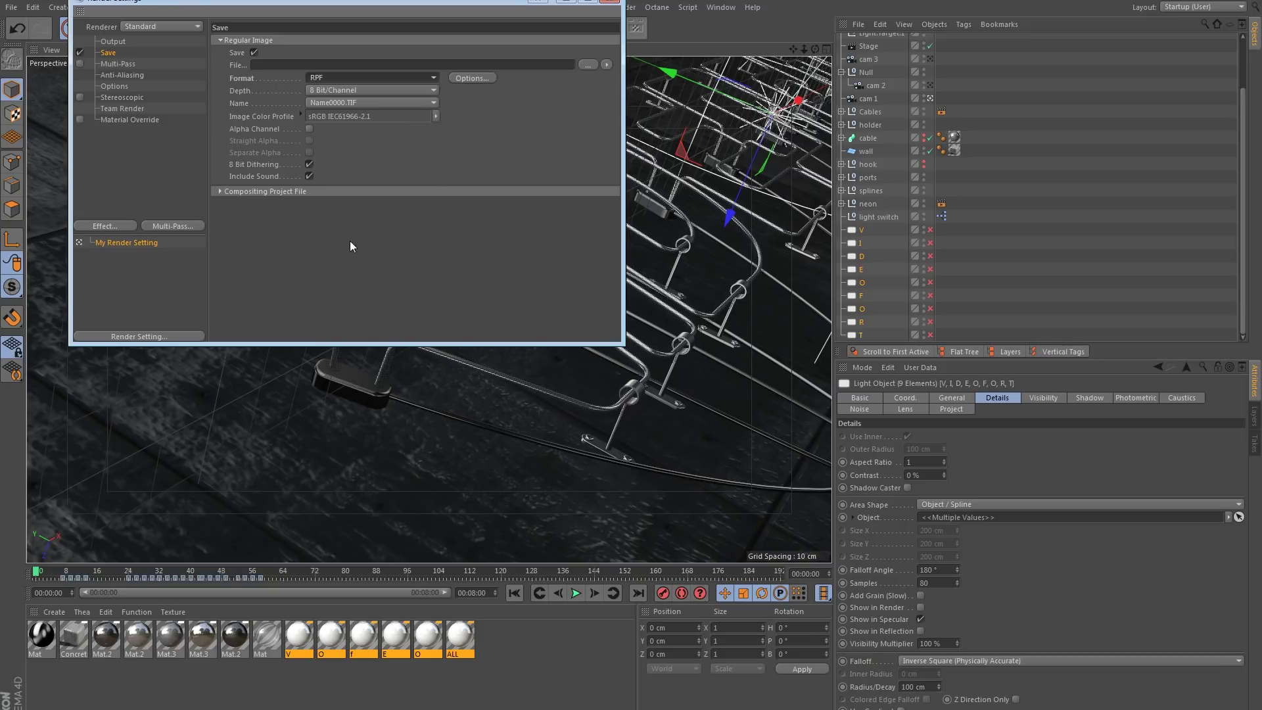
{"action": "left_click", "coordinate": [349, 88]}
{"action": "left_click", "coordinate": [342, 119]}
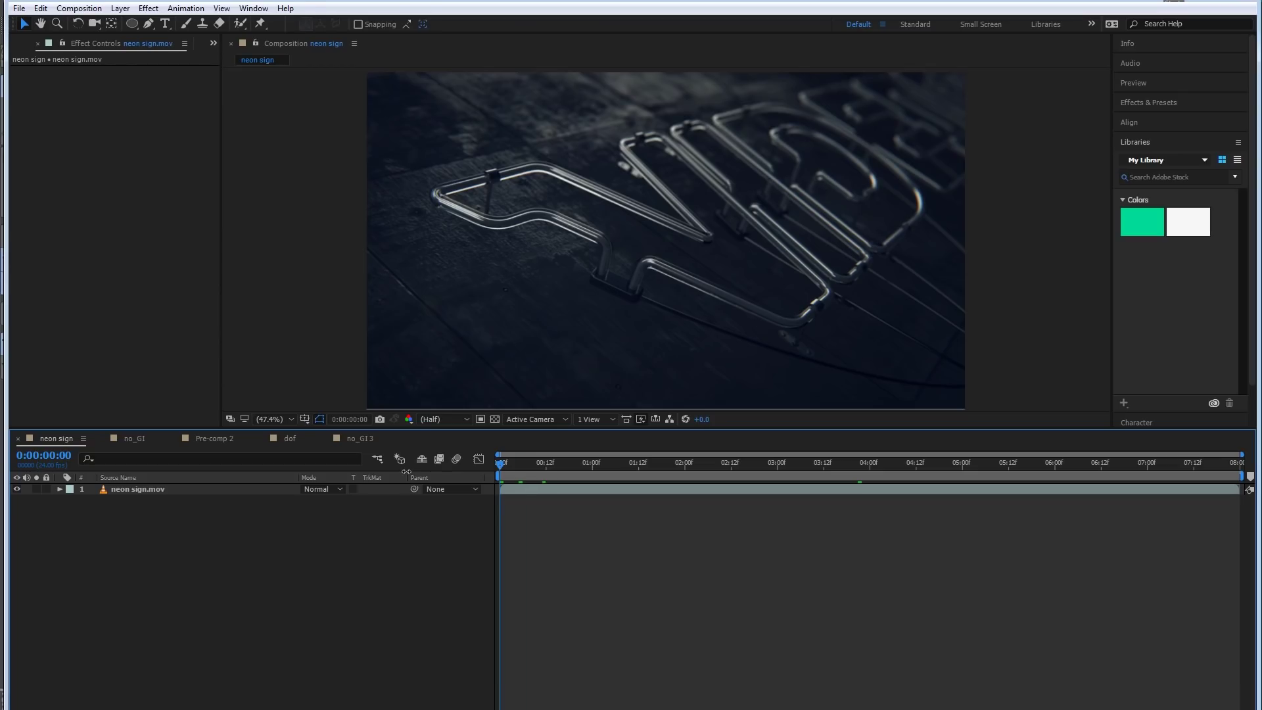
Switch to After Effects, preview the neon sign composition, and open Pre-comp 2 from the no_GI composition.
{"action": "key", "text": "space"}
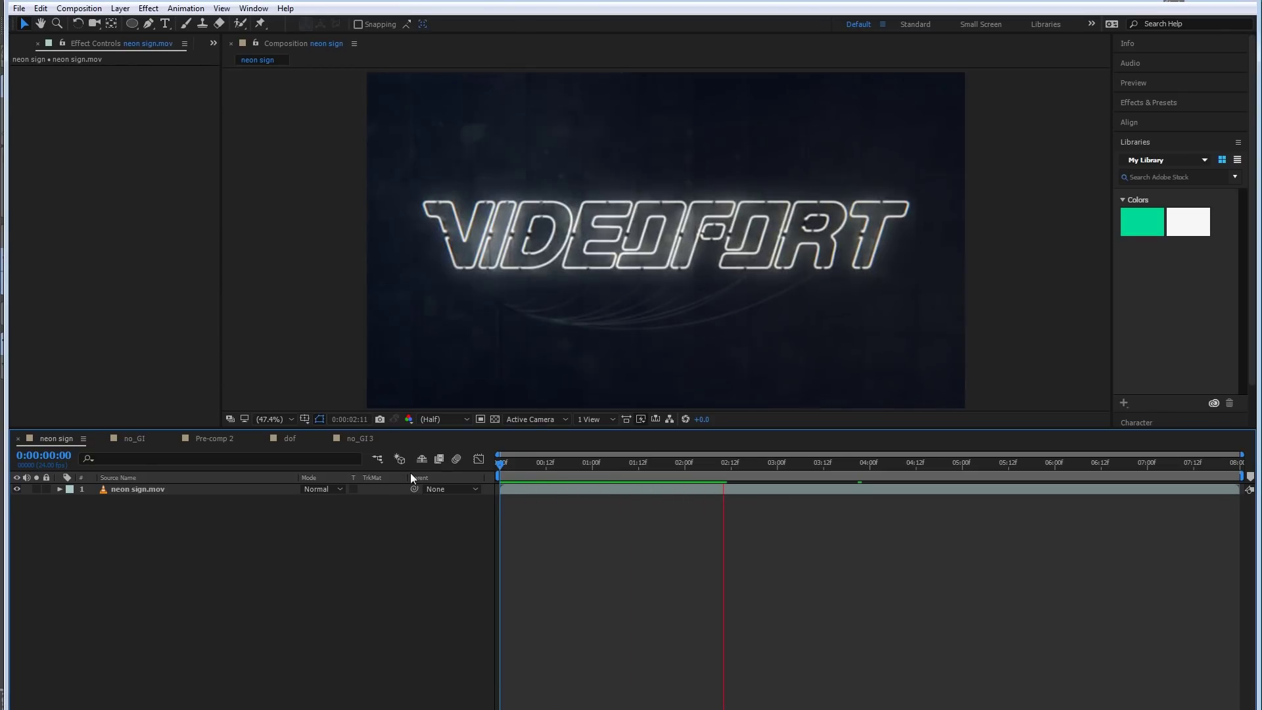
{"action": "key", "text": "space"}
{"action": "left_click", "coordinate": [115, 438]}
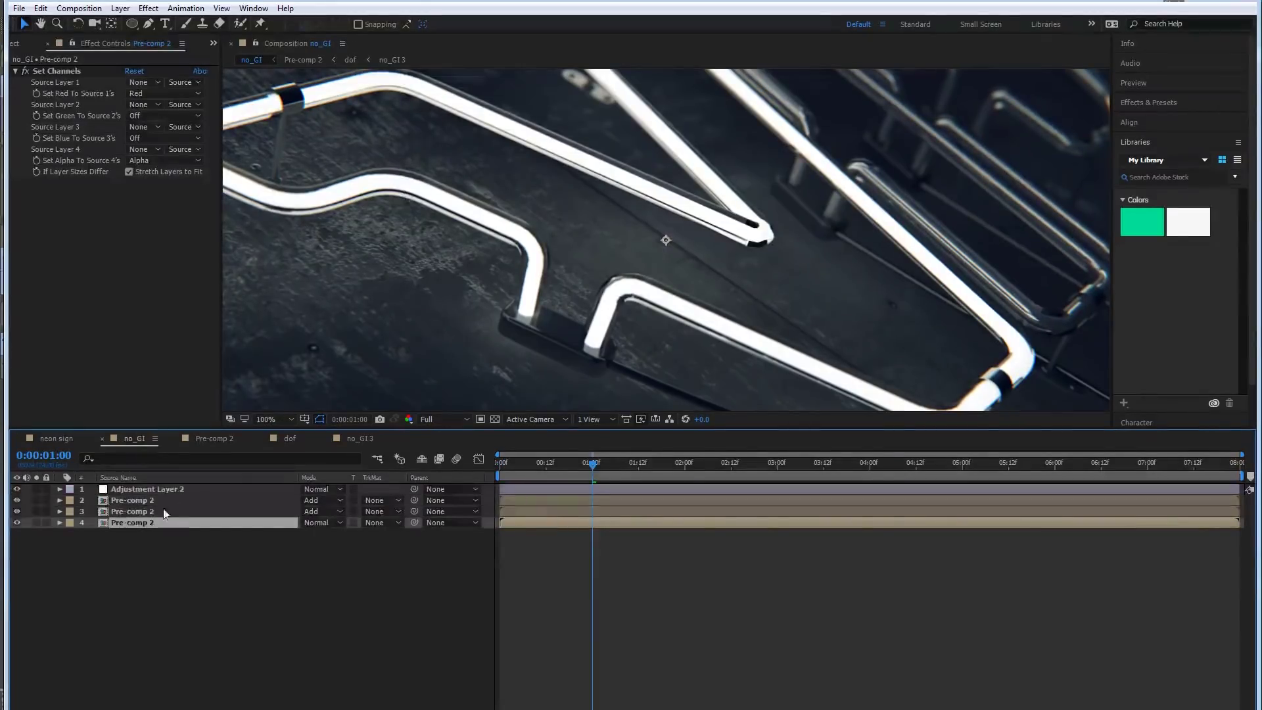
{"action": "double_click", "coordinate": [146, 519]}
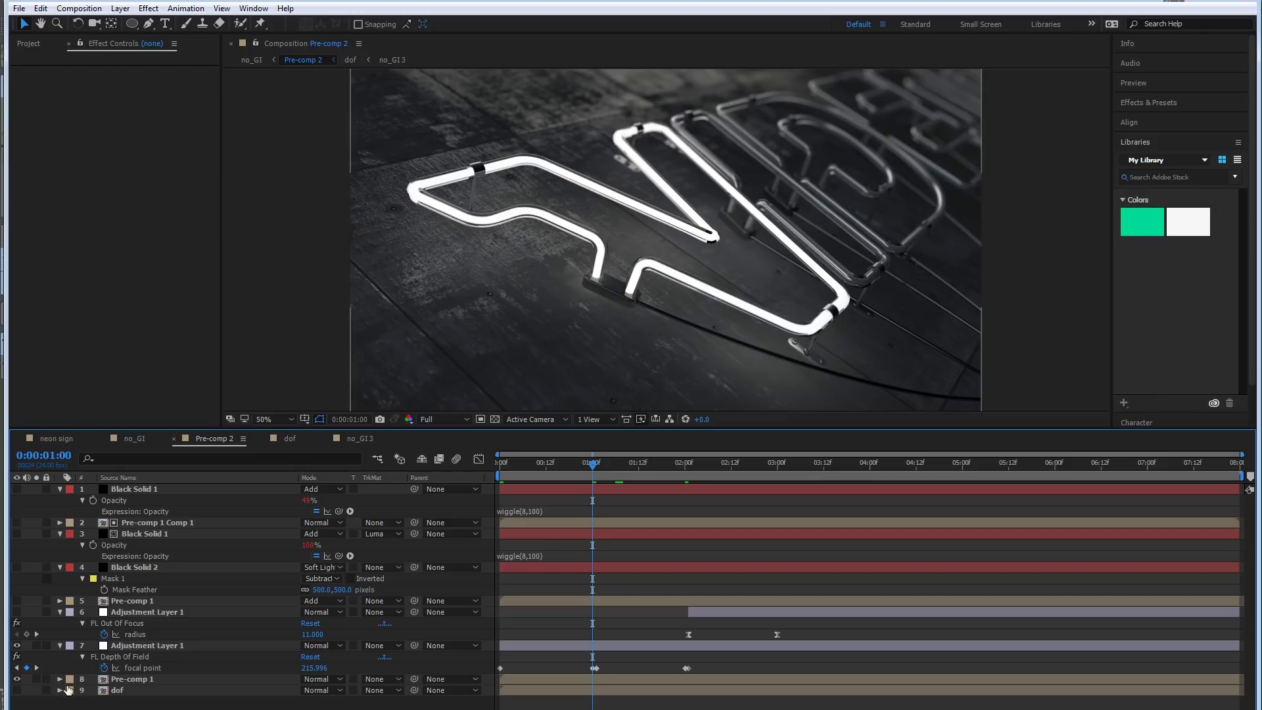
Solo the lower Pre-comp 1 layer to check it without depth of field, and inspect frames along the timeline.
{"action": "left_click", "coordinate": [59, 682]}
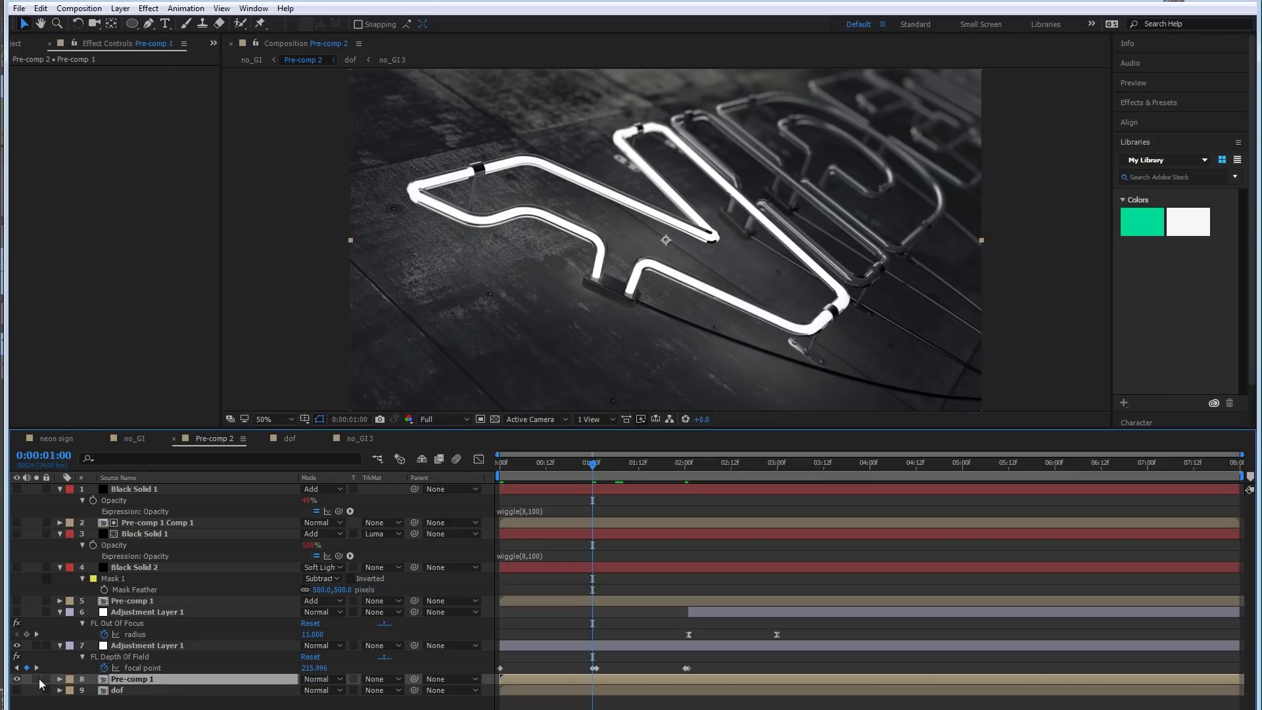
{"action": "left_click", "coordinate": [37, 680]}
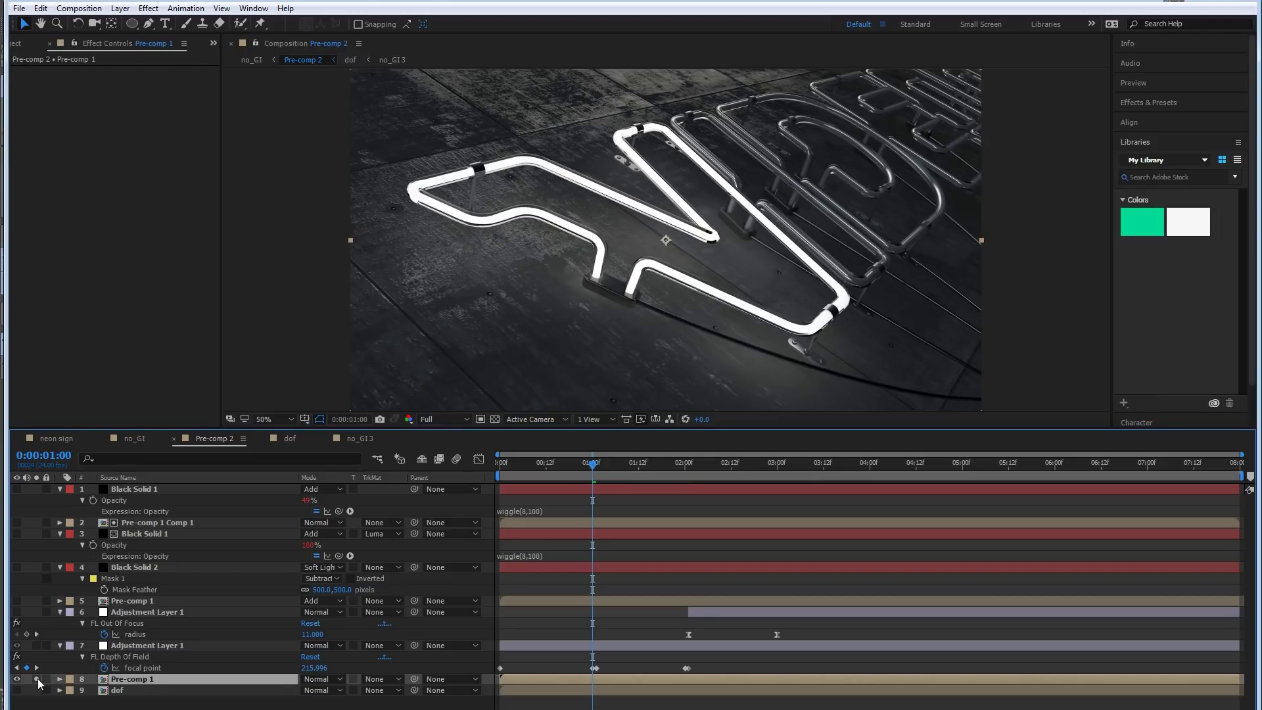
{"action": "left_click_drag", "start_coordinate": [673, 464], "coordinate": [727, 468]}
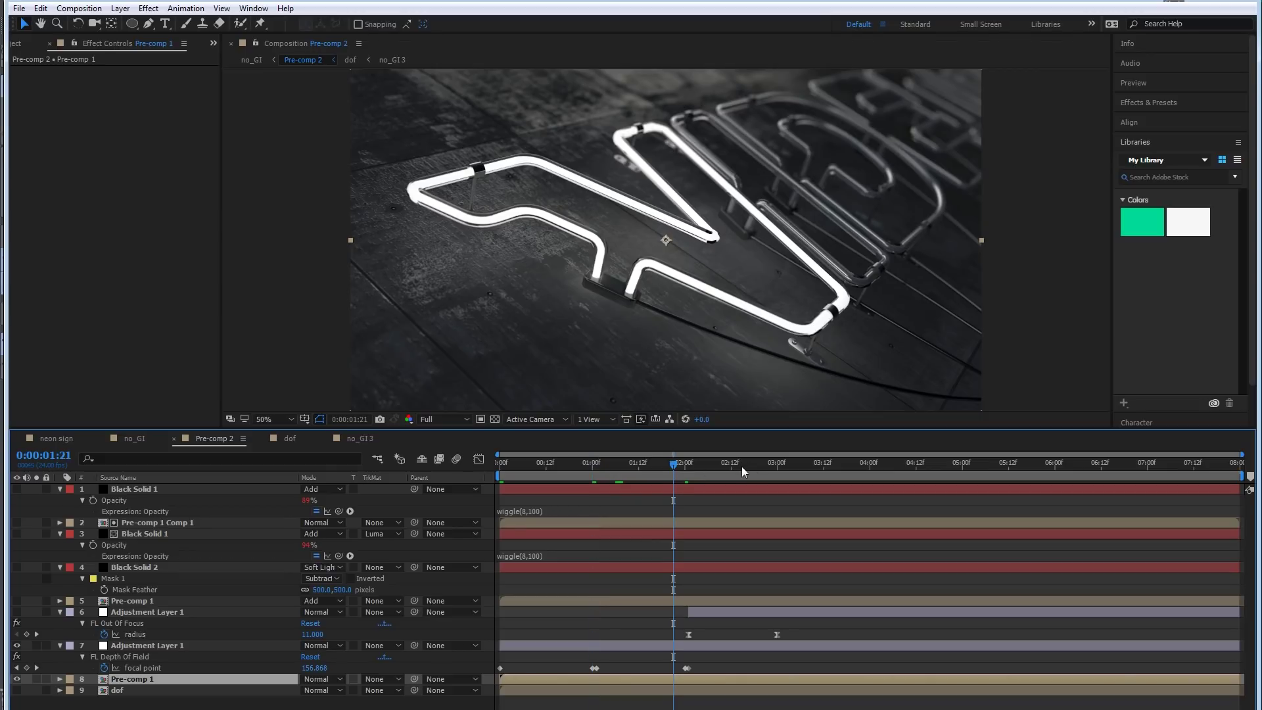
{"action": "left_click", "coordinate": [767, 466]}
{"action": "left_click", "coordinate": [858, 470]}
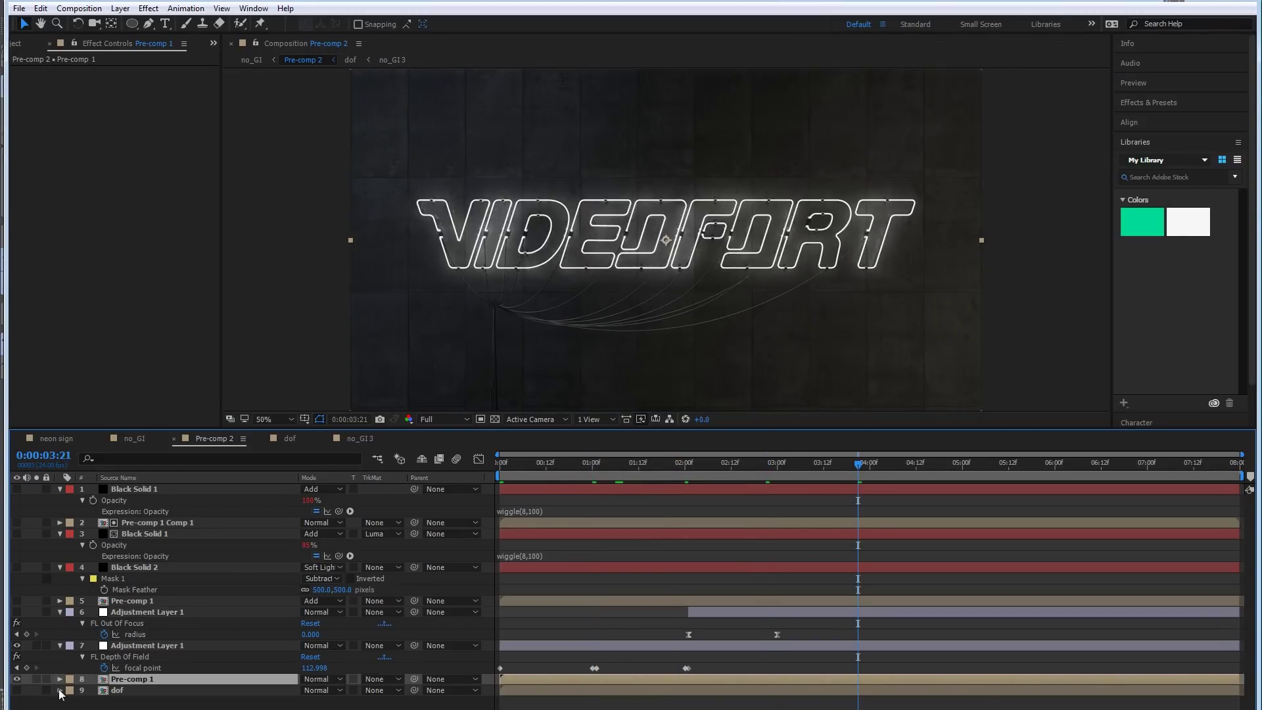
Open the dof composition and move to frame 0:00:00:05 to examine its depth pass.
{"action": "double_click", "coordinate": [117, 690]}
{"action": "left_click_drag", "start_coordinate": [553, 478], "coordinate": [520, 487]}
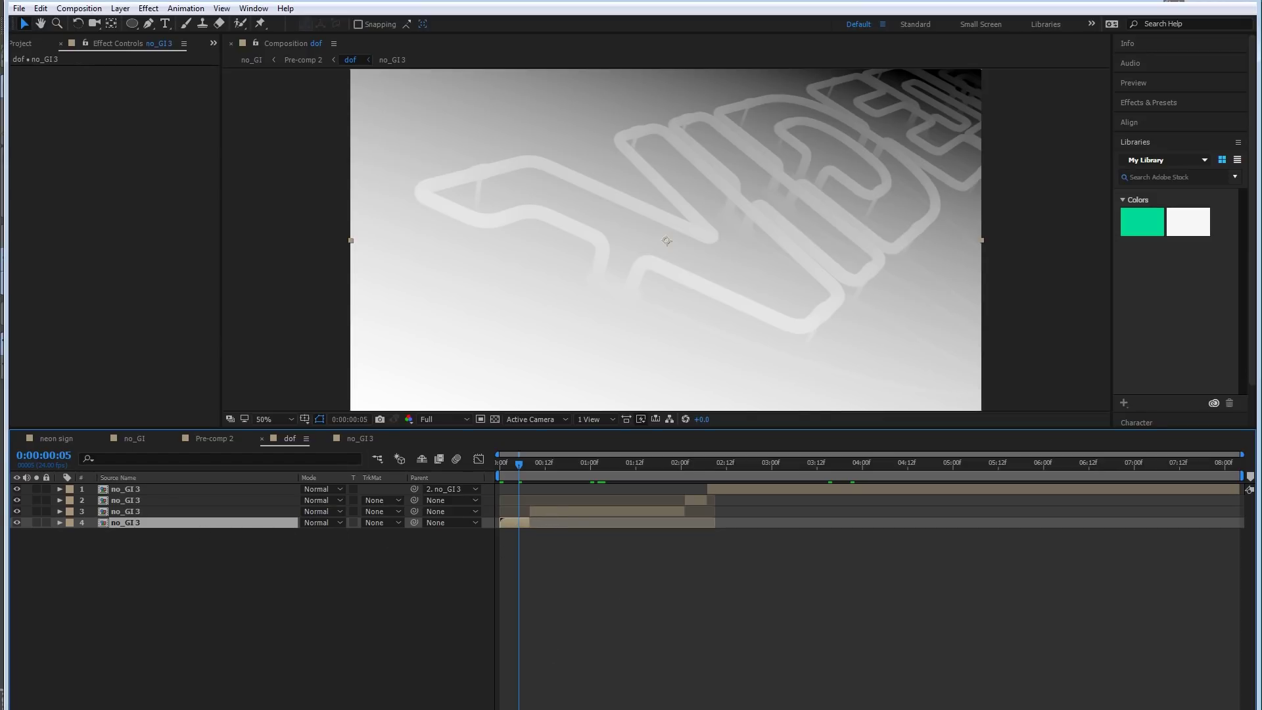
Switch to the browser to highlight the title of the depth of field tutorial on YouTube, and return to After Effects.
{"action": "key", "text": "alt+Tab"}
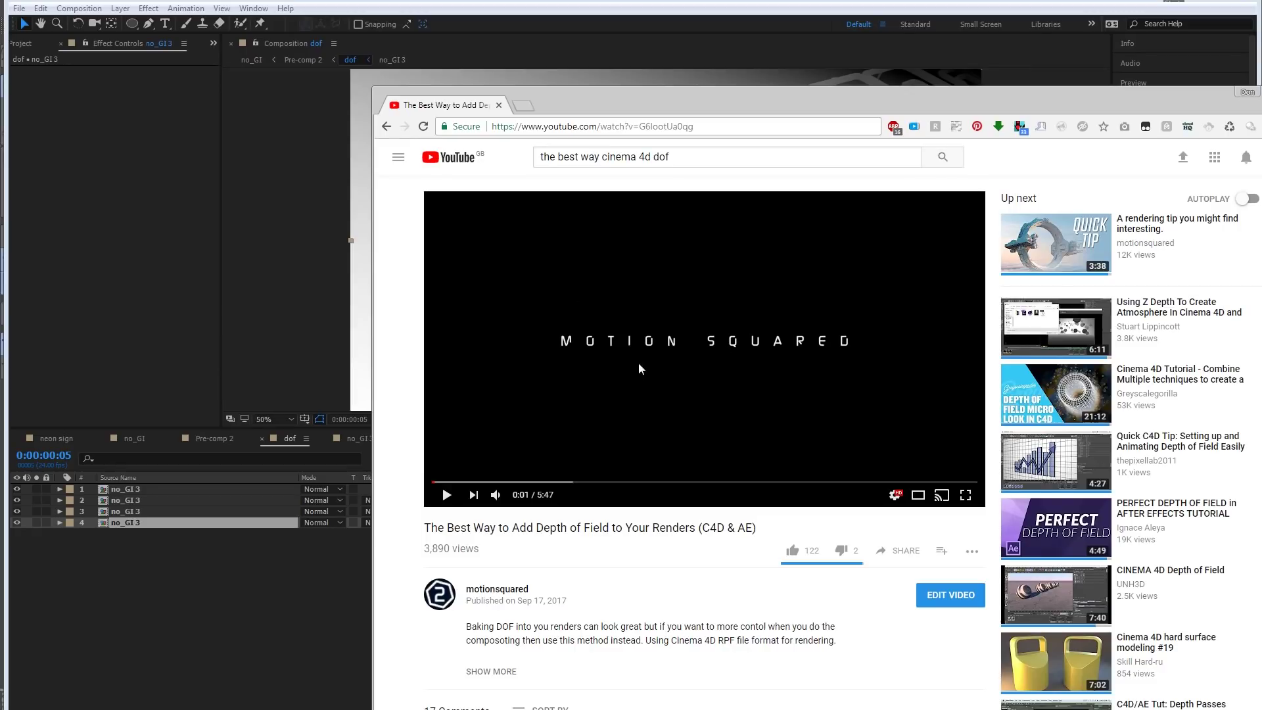
{"action": "left_click_drag", "start_coordinate": [427, 528], "coordinate": [772, 538]}
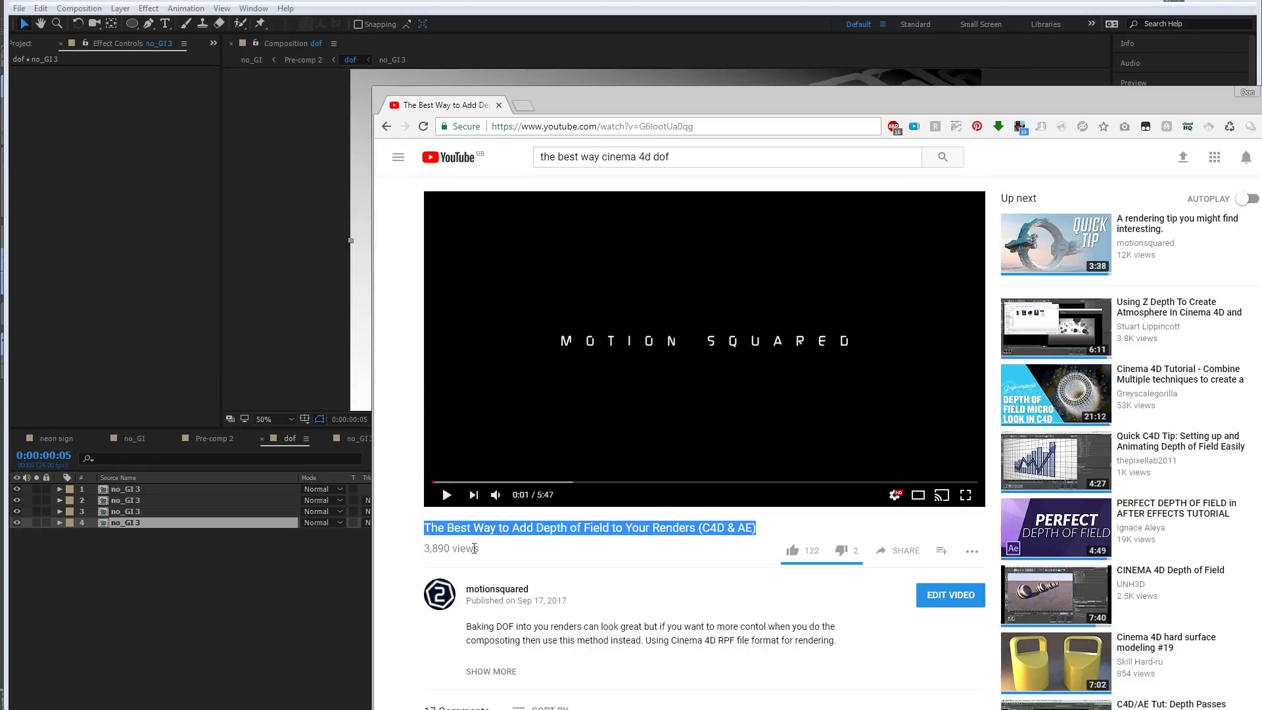
{"action": "left_click", "coordinate": [341, 580]}
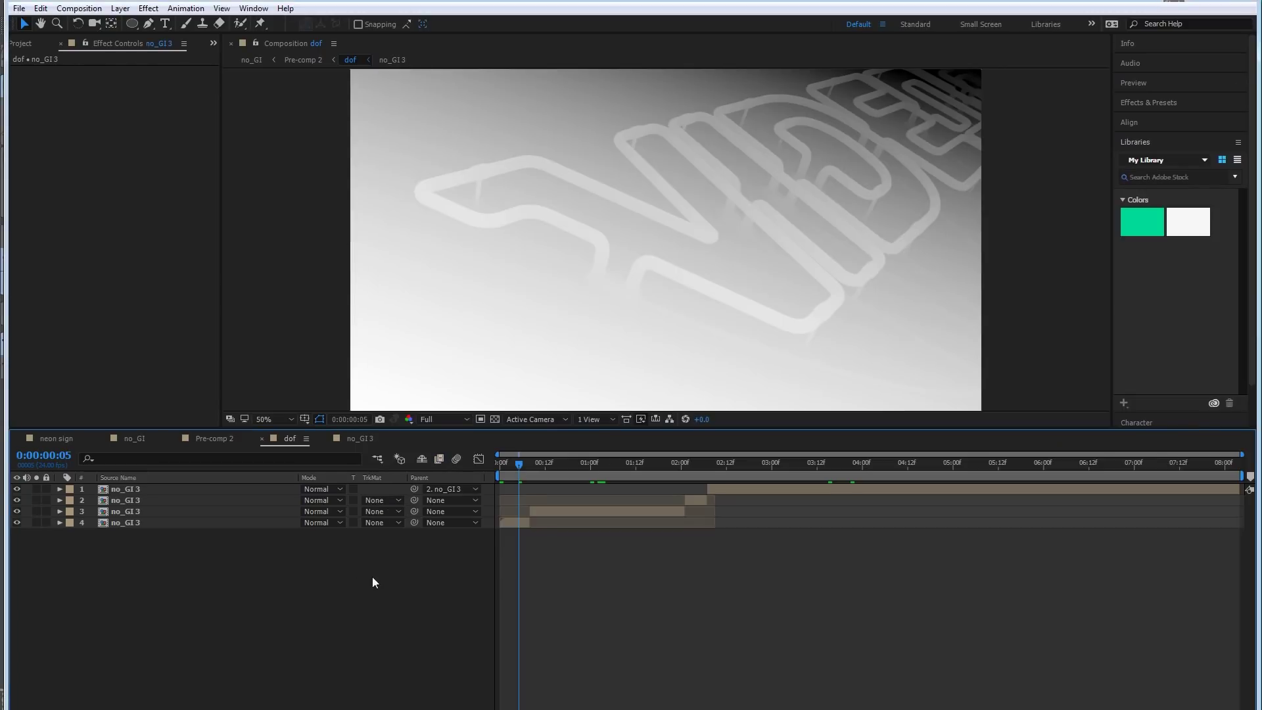
Return to Pre-comp 2 and select the adjustment layer that carries the FL Depth Of Field effect.
{"action": "key", "text": "Tab"}
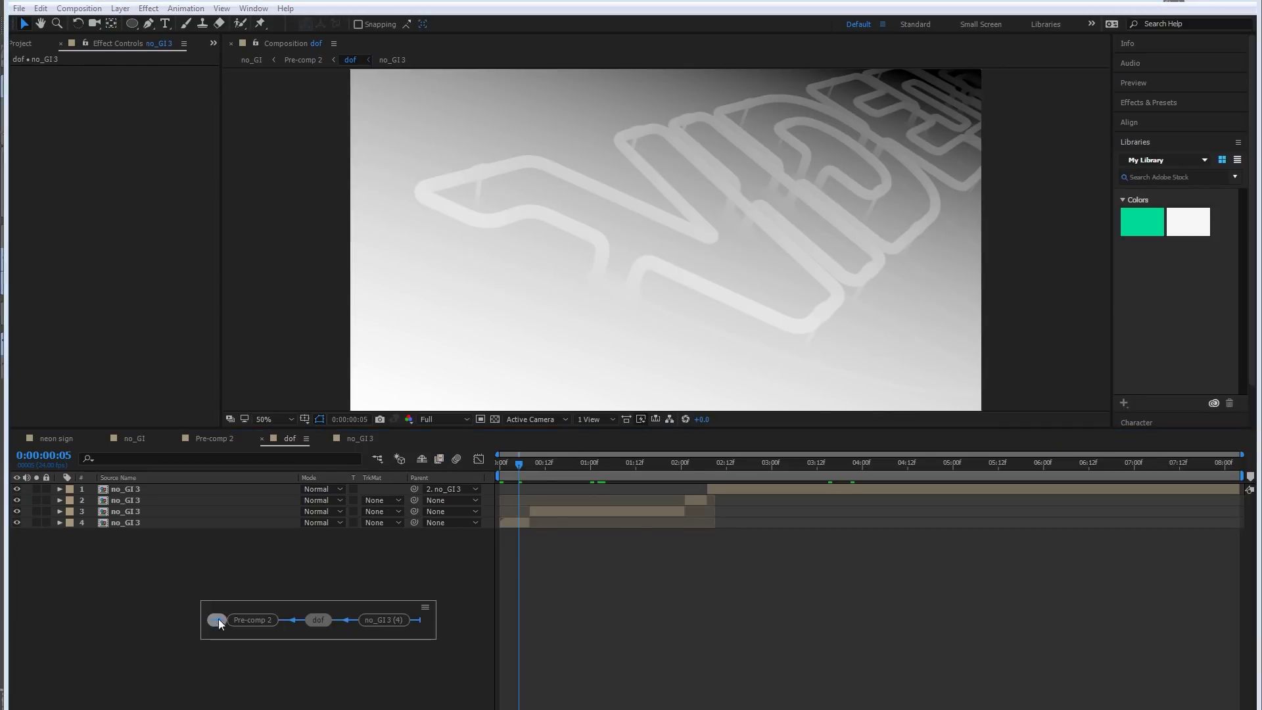
{"action": "left_click", "coordinate": [244, 622]}
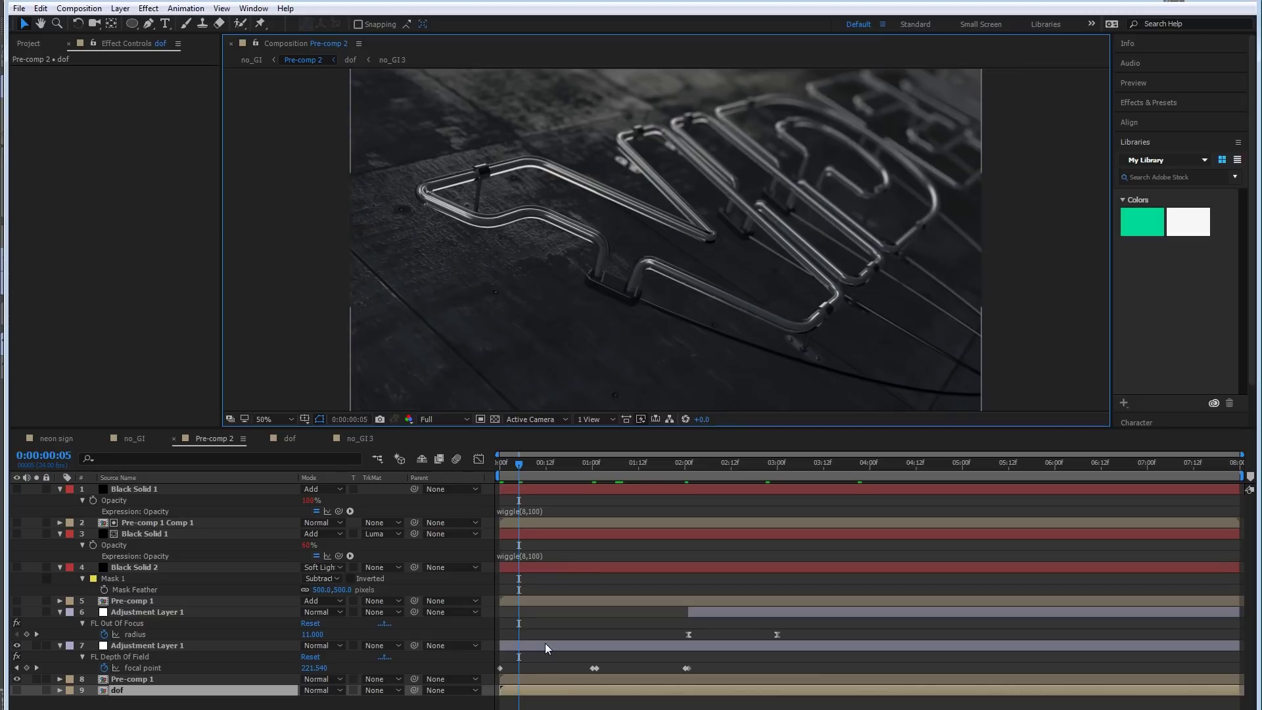
{"action": "left_click", "coordinate": [137, 645]}
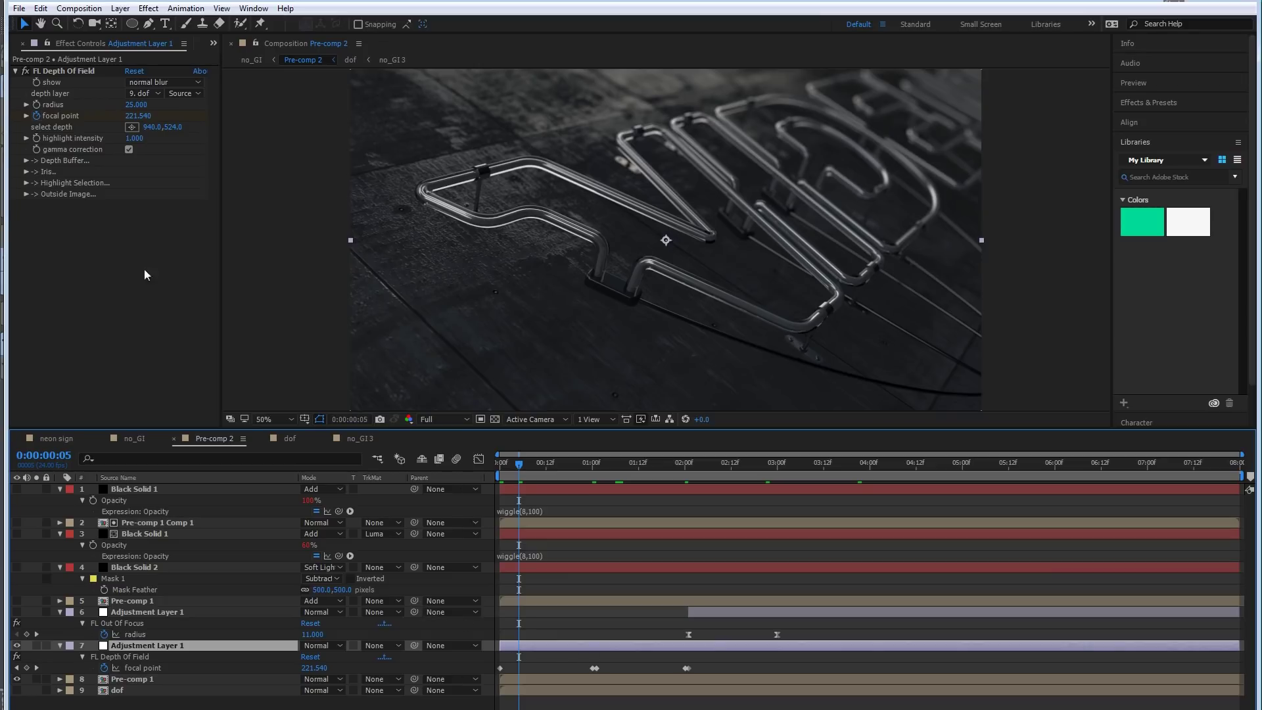
Compare the image with FL Depth Of Field off and on, and choose 9. dof as its depth layer.
{"action": "left_click", "coordinate": [28, 71]}
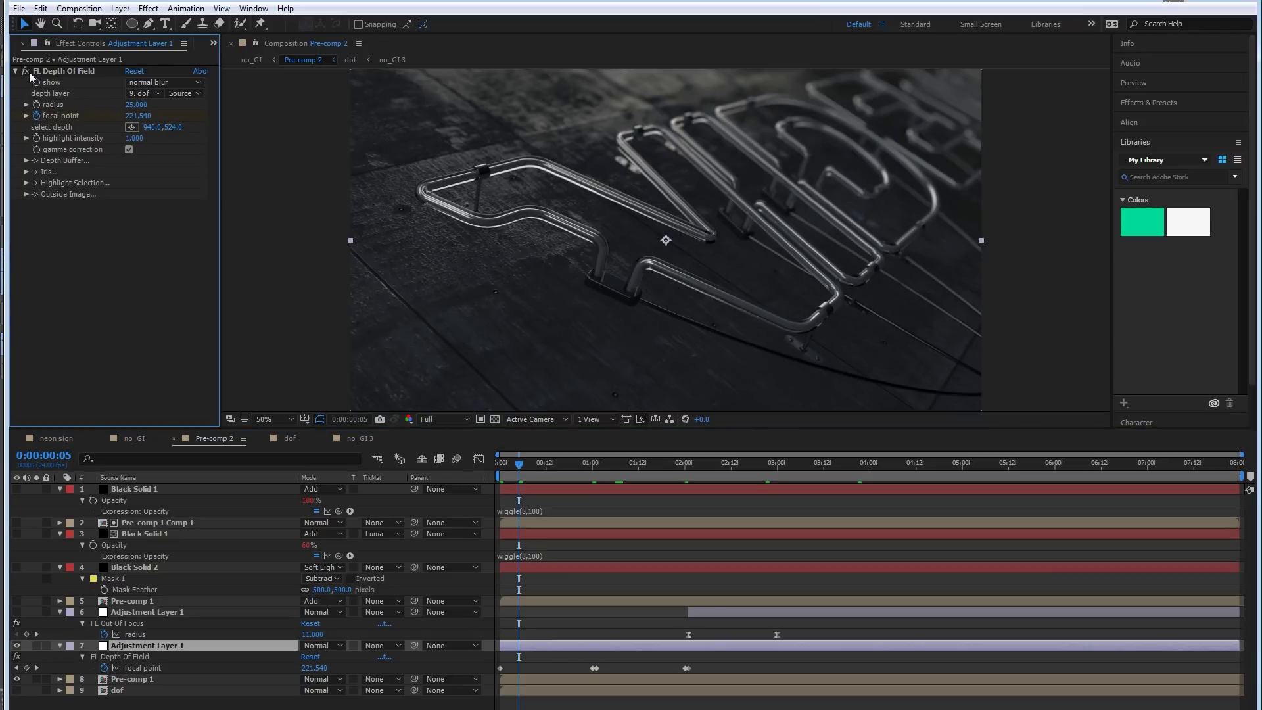
{"action": "left_click", "coordinate": [28, 71]}
{"action": "left_click", "coordinate": [145, 94]}
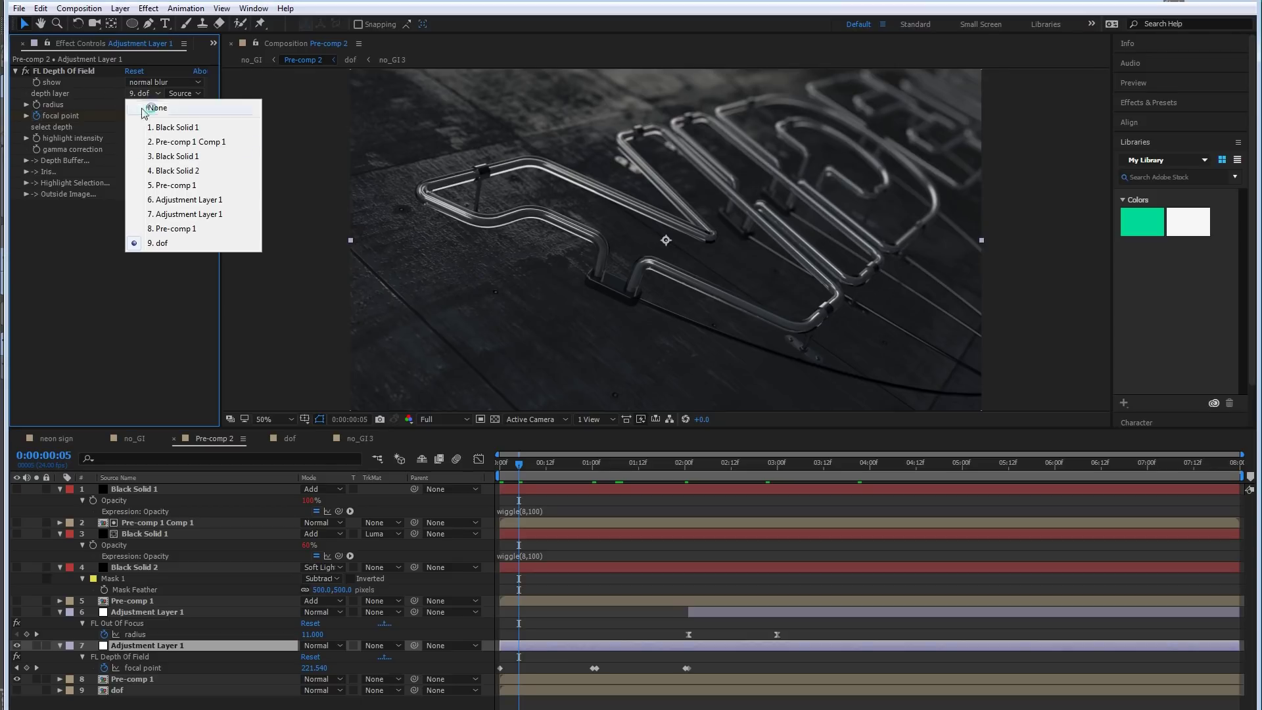
{"action": "left_click", "coordinate": [186, 243]}
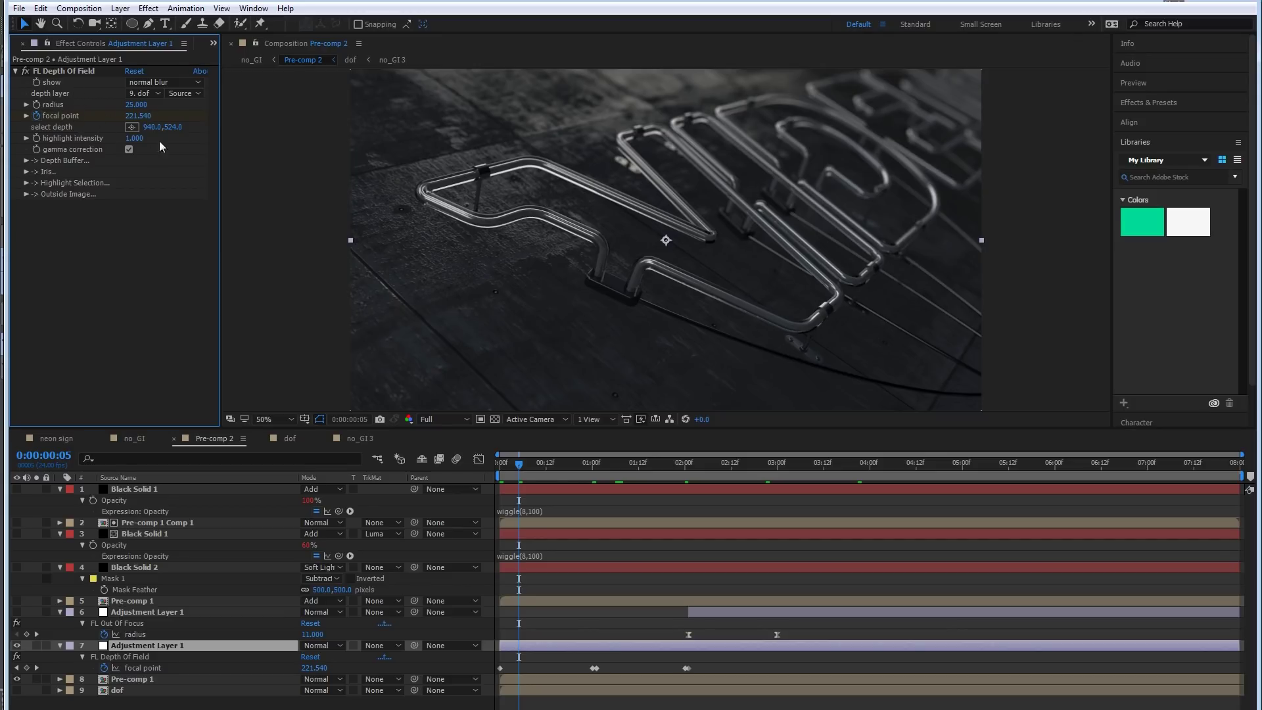
Try picking the focus depth on the far letters of the sign, and undo the change.
{"action": "left_click", "coordinate": [132, 128]}
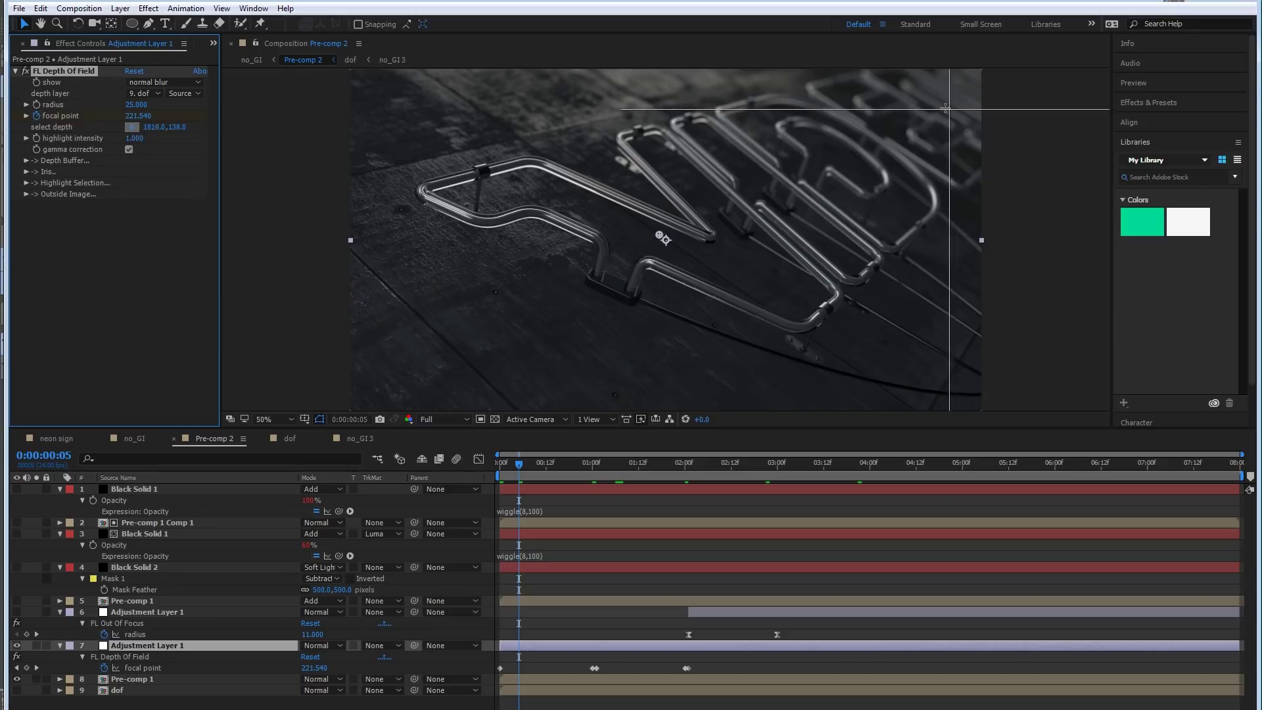
{"action": "left_click", "coordinate": [921, 110]}
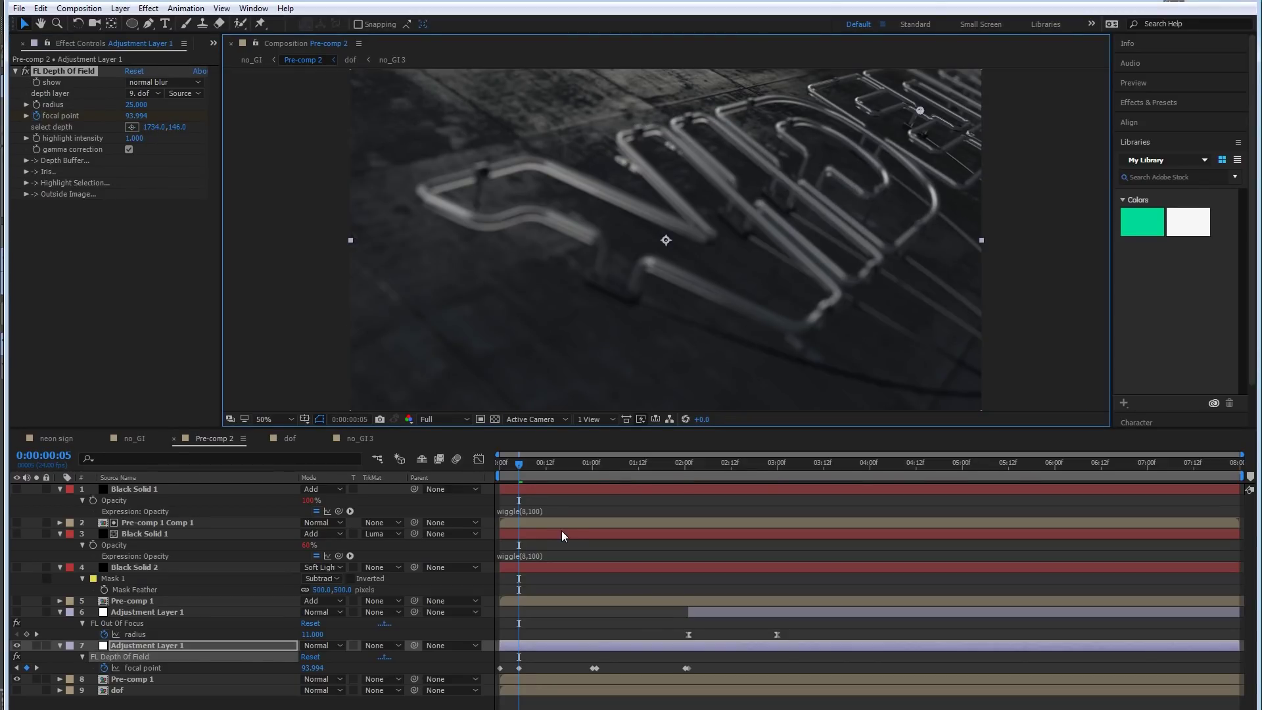
{"action": "key", "text": "ctrl+z"}
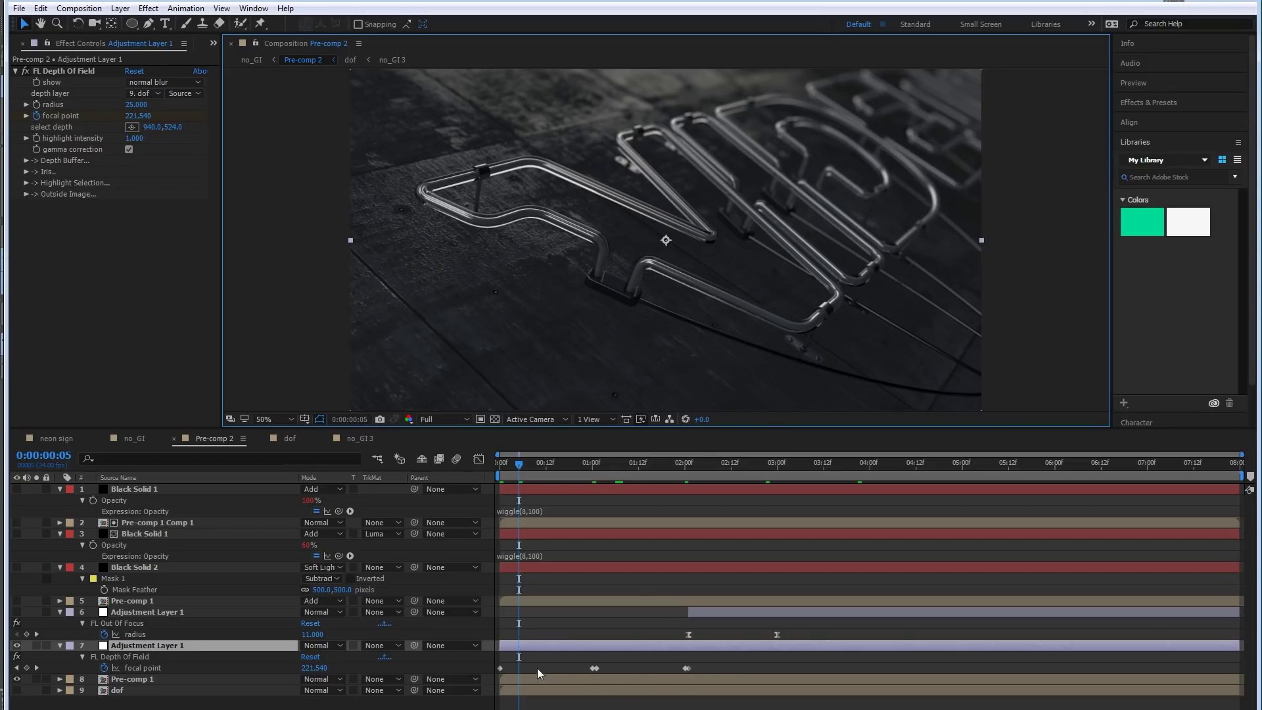
At 0:00:01:00, pick the FL Depth Of Field focus depth on the lit V tube at 994, 486.
{"action": "left_click", "coordinate": [593, 468]}
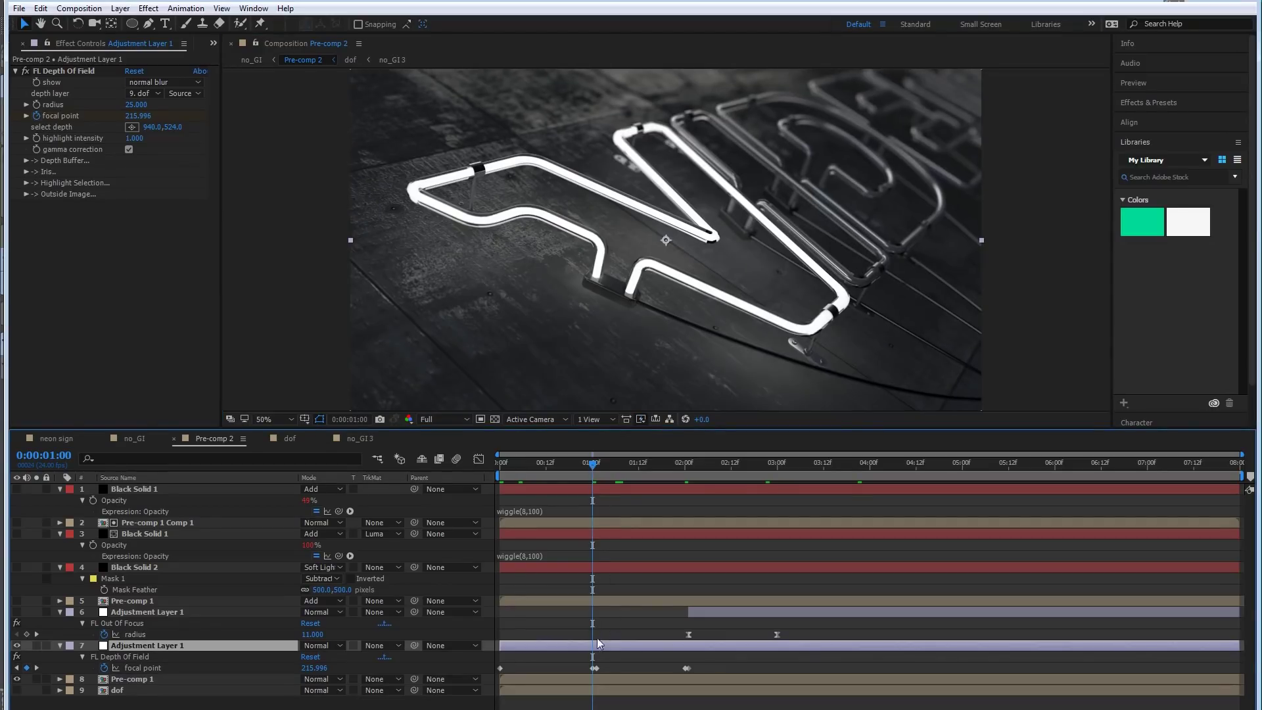
{"action": "key", "text": "Page_Down"}
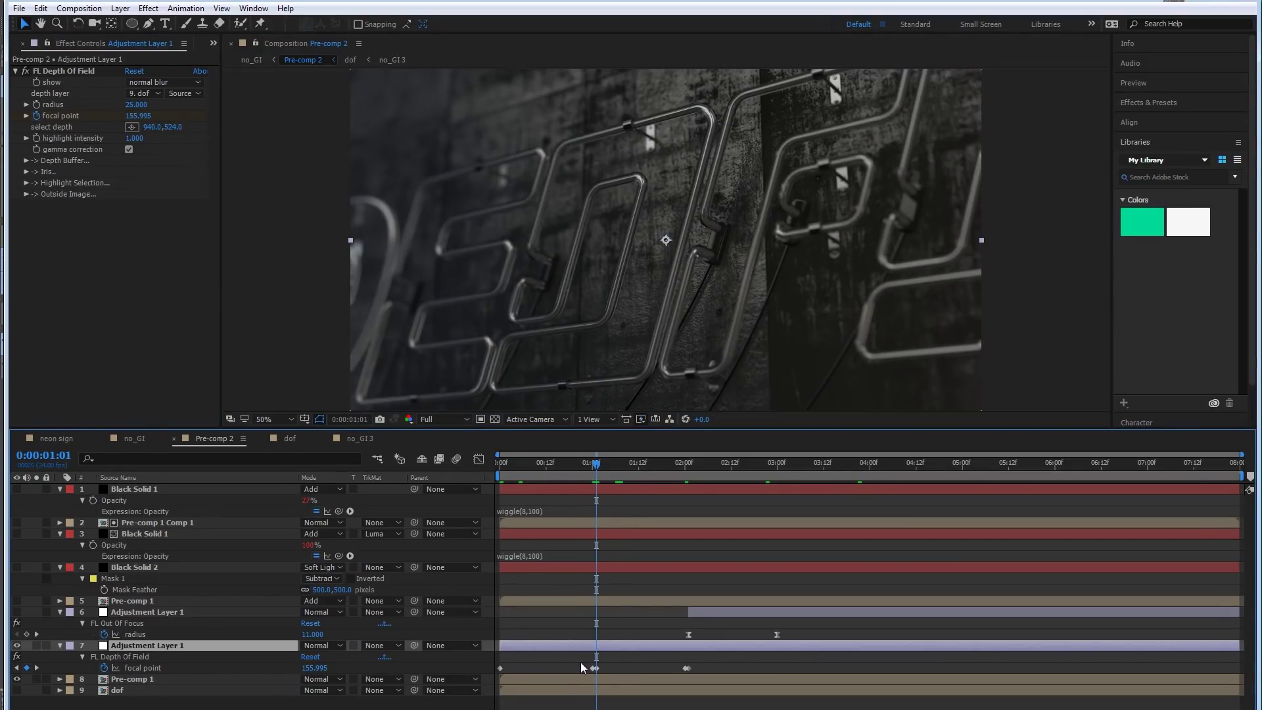
{"action": "key", "text": "Page_Up"}
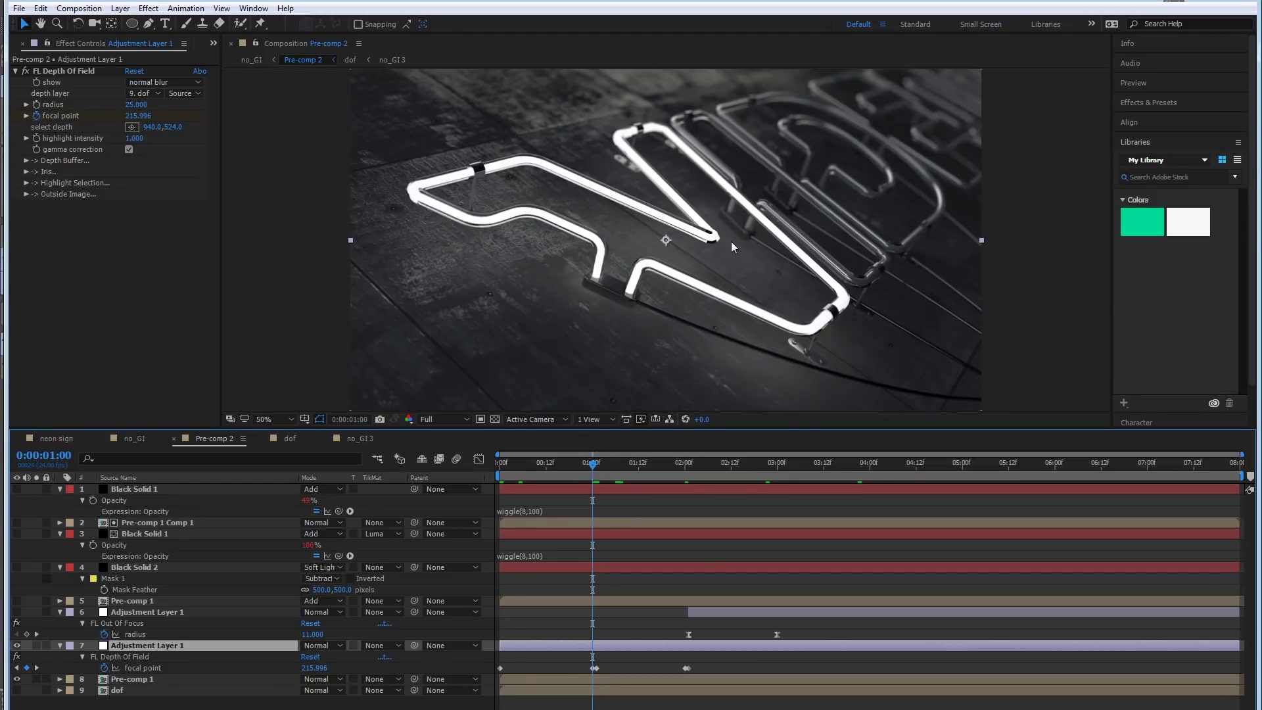
{"action": "left_click", "coordinate": [131, 126]}
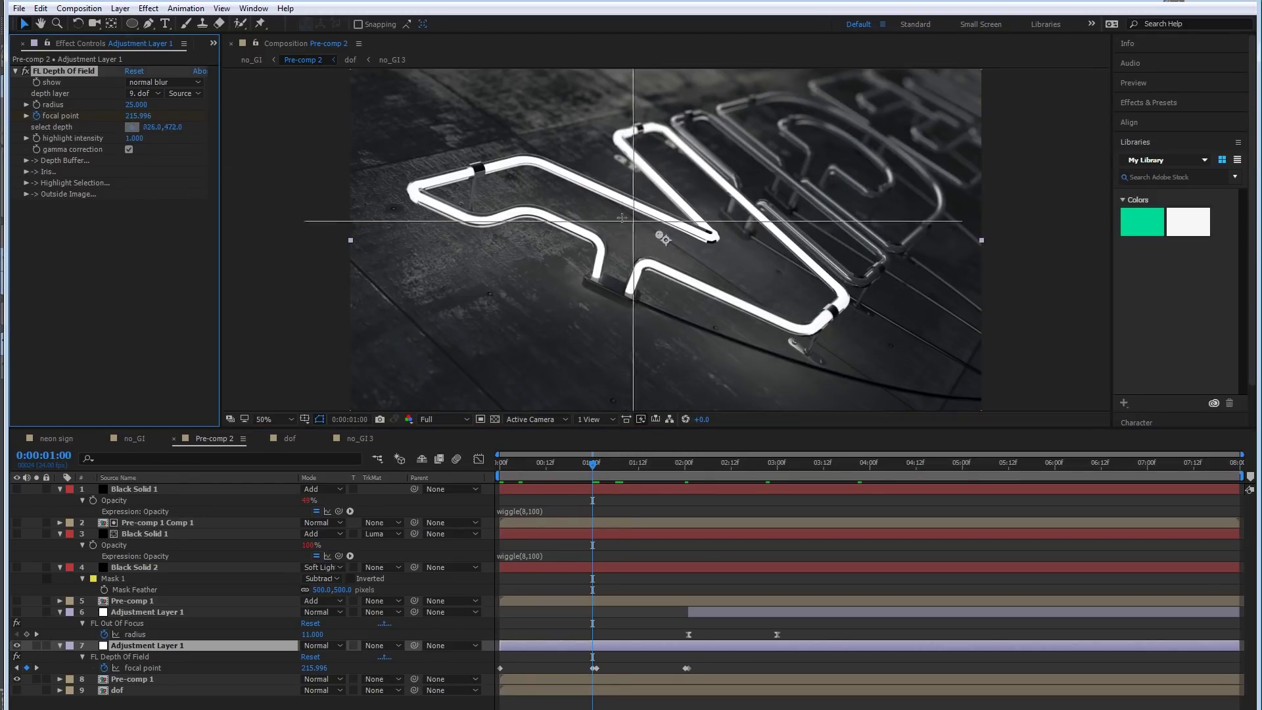
{"action": "left_click", "coordinate": [677, 222]}
At 0:00:01:01, pick the focus depth on the O tube at 854, 524, and check the focus up to 0:00:02:01.
{"action": "key", "text": "Page_Down"}
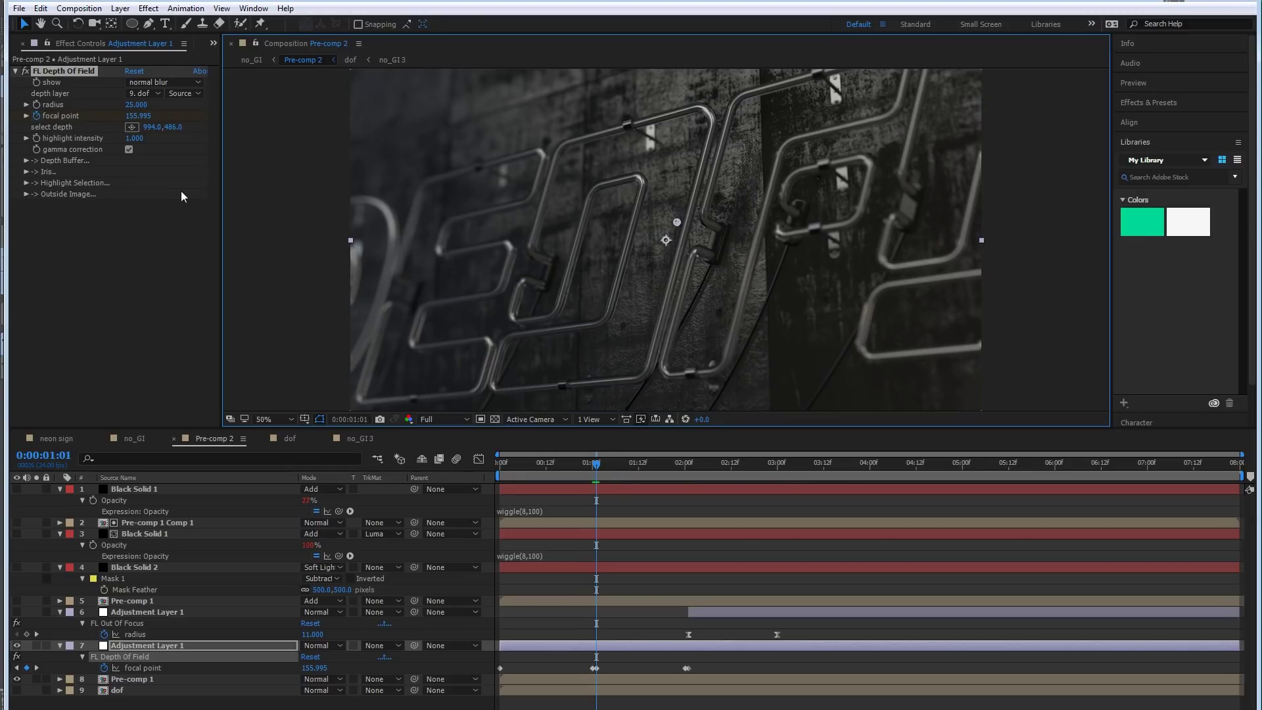
{"action": "left_click", "coordinate": [132, 127]}
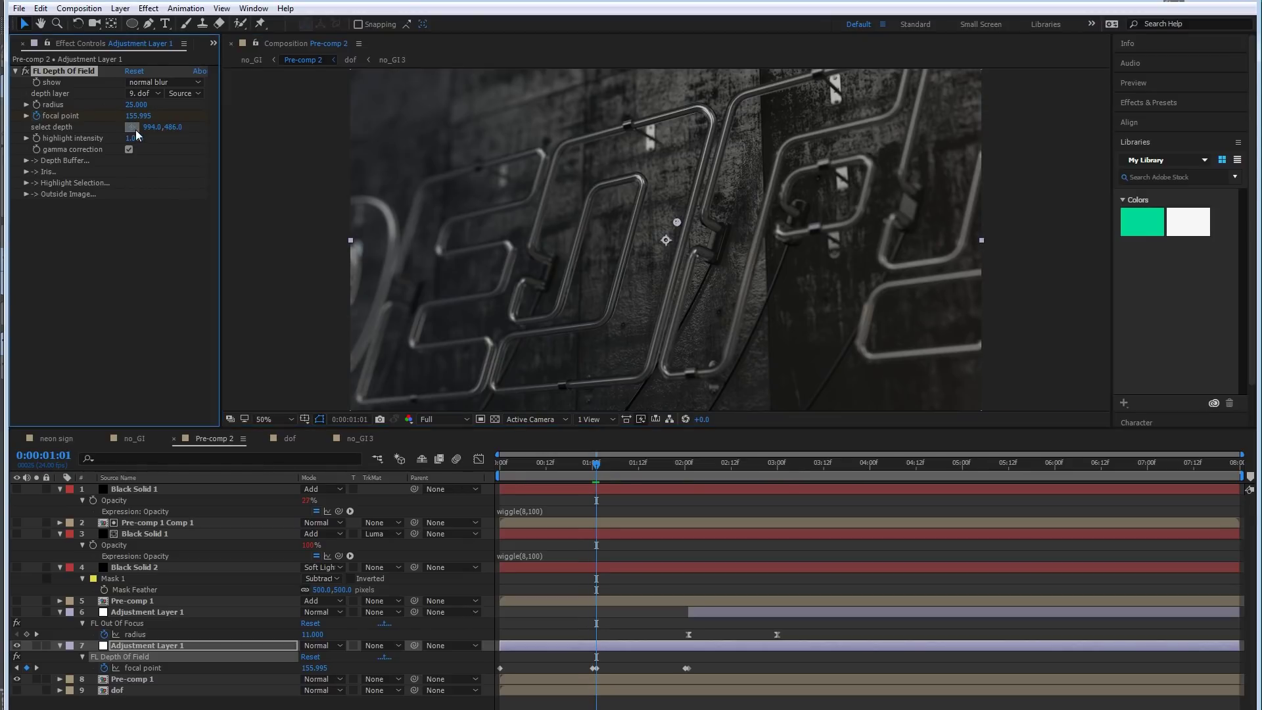
{"action": "left_click", "coordinate": [631, 242]}
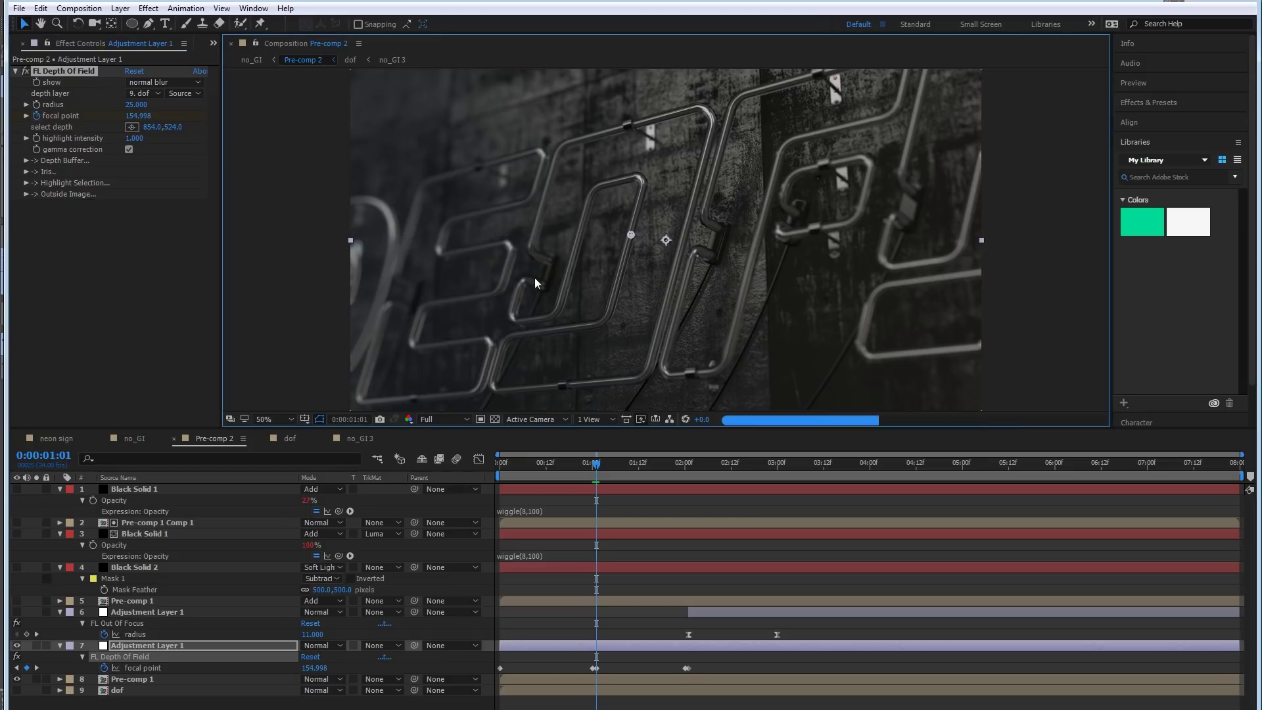
{"action": "left_click", "coordinate": [655, 463]}
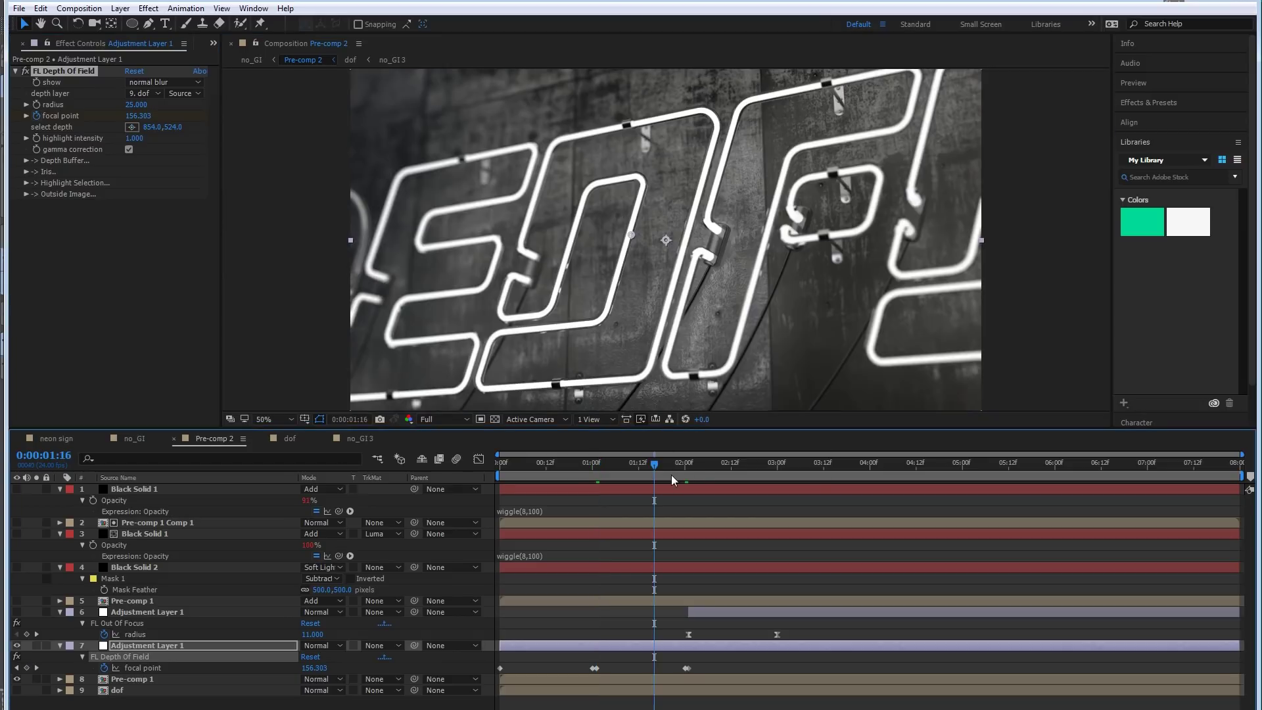
{"action": "left_click", "coordinate": [685, 466]}
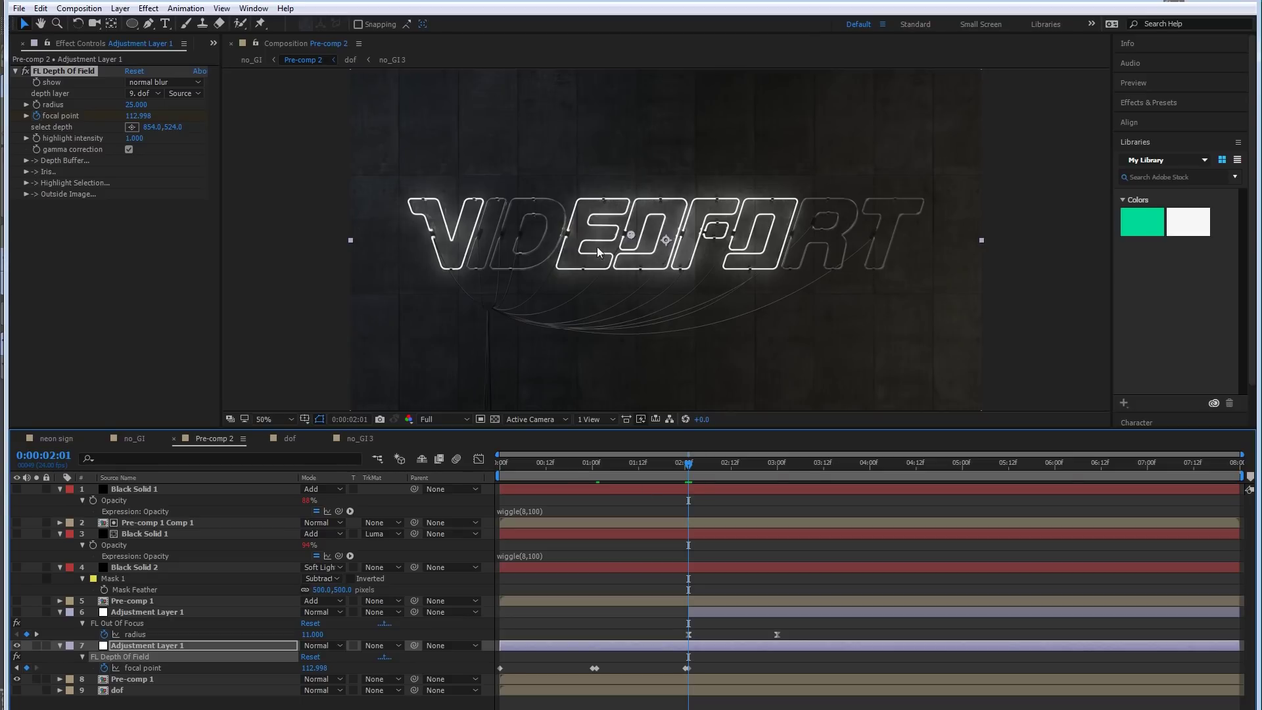
Open the dof composition and scrub through its grayscale depth shots.
{"action": "double_click", "coordinate": [152, 692]}
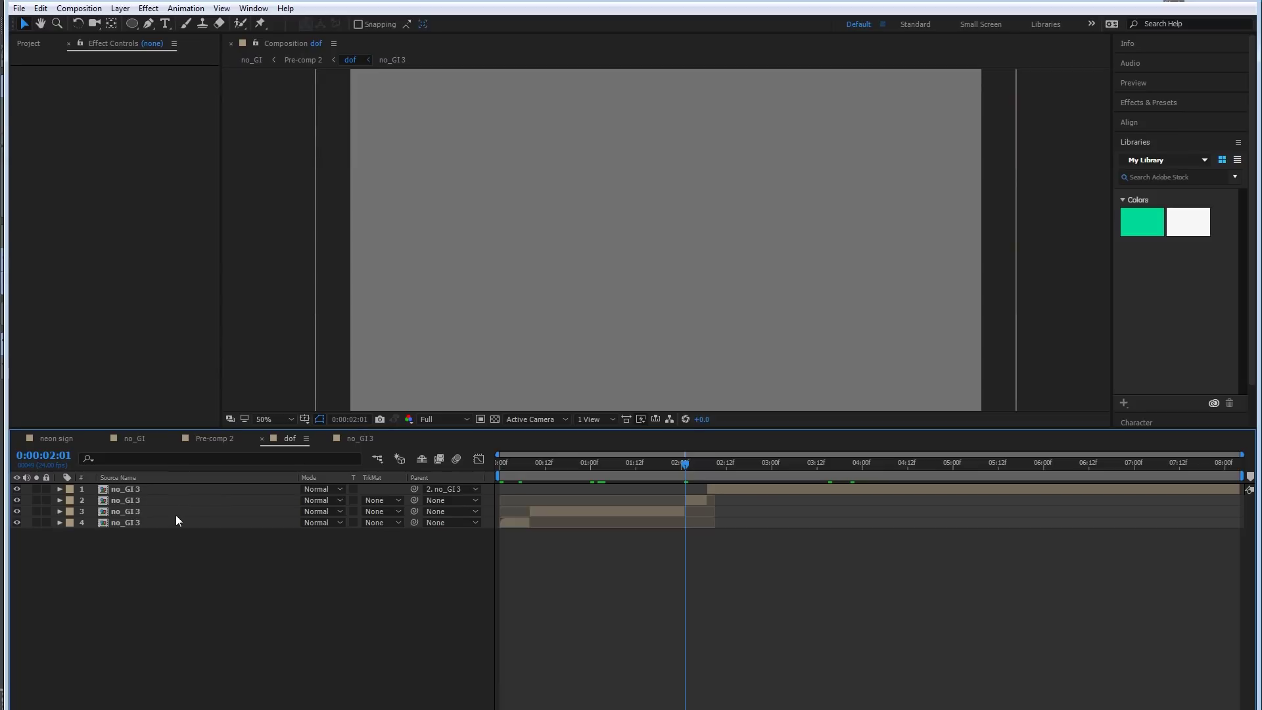
{"action": "left_click", "coordinate": [699, 465]}
{"action": "left_click", "coordinate": [749, 464]}
{"action": "left_click_drag", "start_coordinate": [818, 463], "coordinate": [668, 465]}
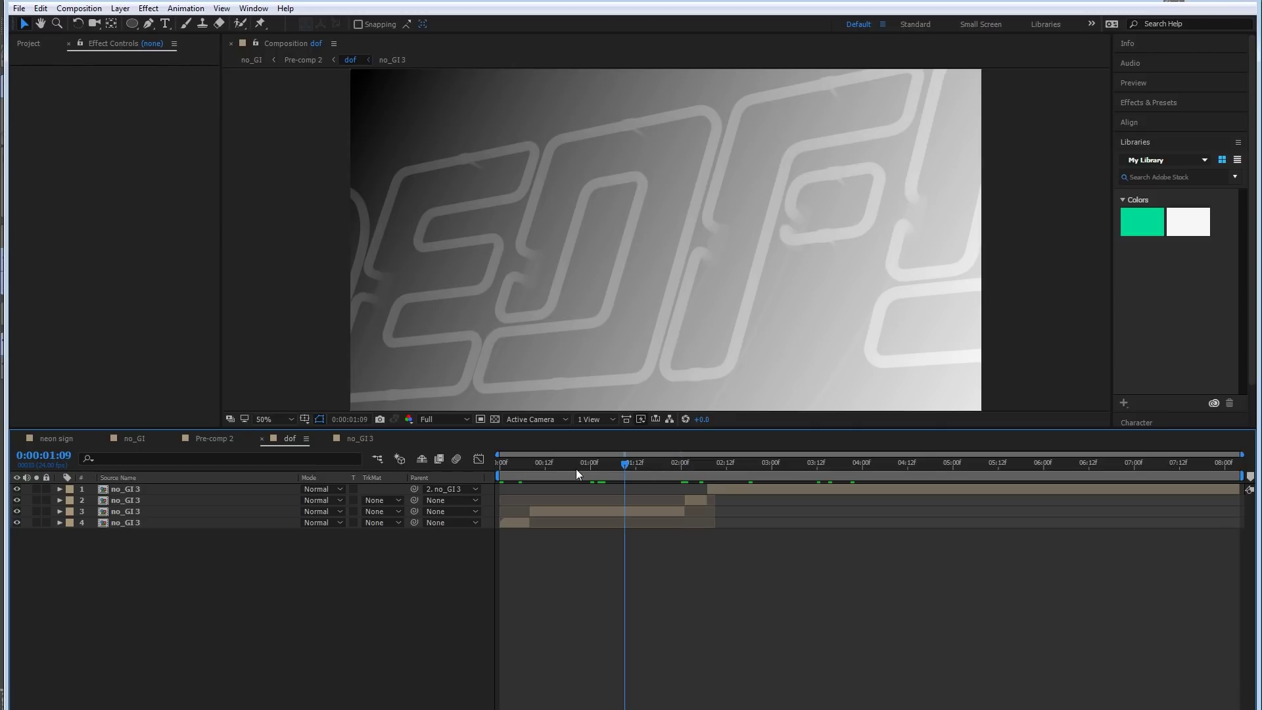
Open the nested no_GI 3 composition and inspect the 3D Channel Extract Z-Depth settings of the middle RPF layer across the shots.
{"action": "double_click", "coordinate": [120, 522]}
{"action": "left_click_drag", "start_coordinate": [809, 464], "coordinate": [838, 464]}
{"action": "left_click", "coordinate": [239, 501]}
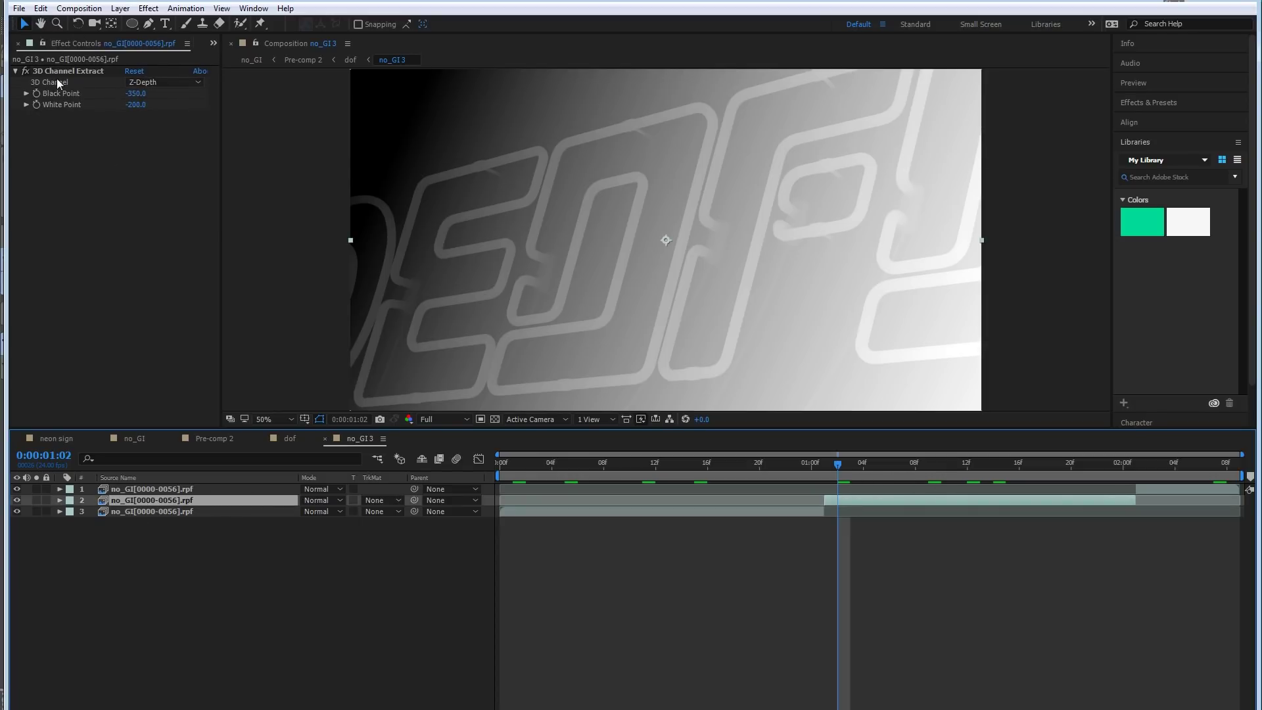
{"action": "left_click_drag", "start_coordinate": [734, 463], "coordinate": [681, 467]}
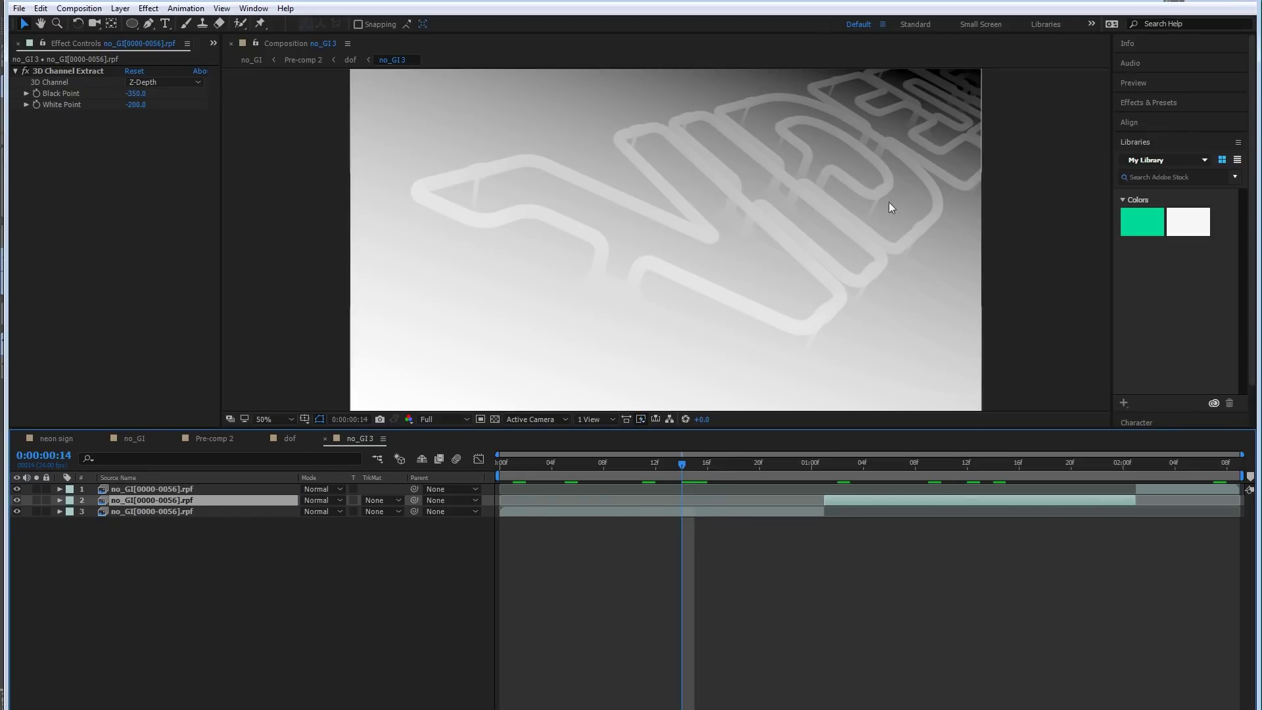
{"action": "left_click", "coordinate": [851, 465]}
{"action": "left_click", "coordinate": [858, 465]}
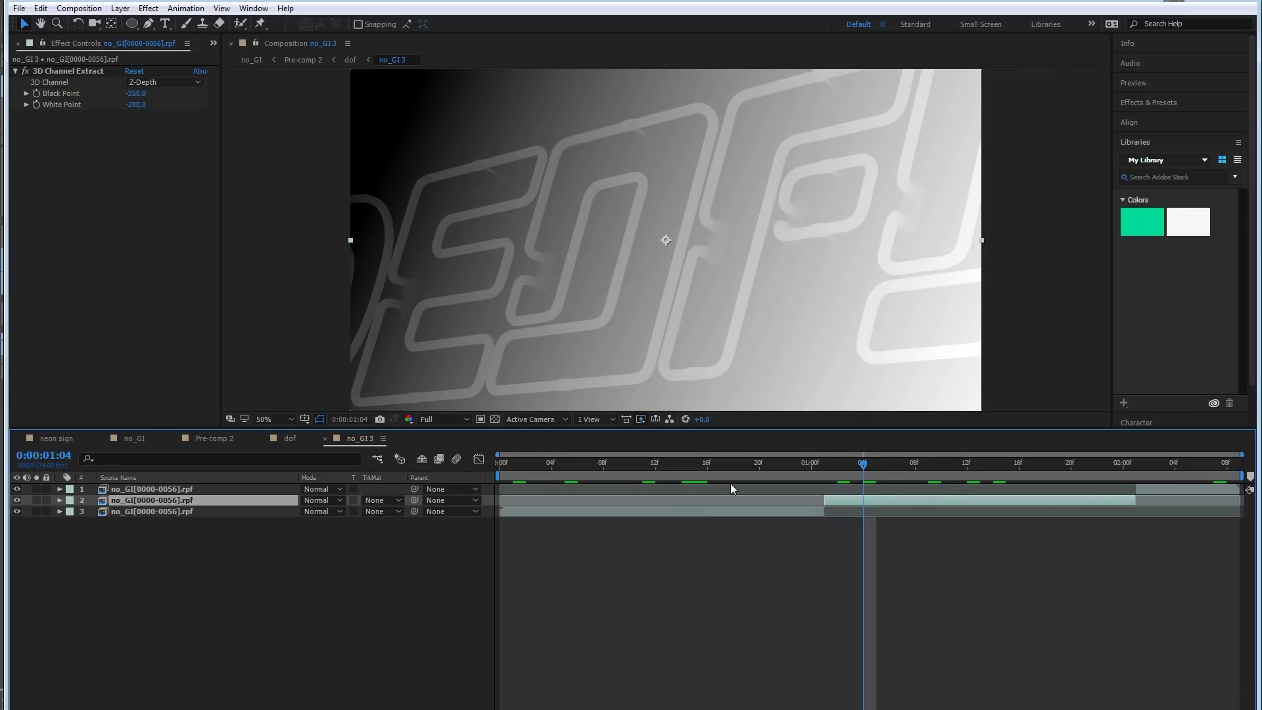
Return to Pre-comp 2 and review the image on both sides of the cut to the full sign.
{"action": "left_click", "coordinate": [192, 438]}
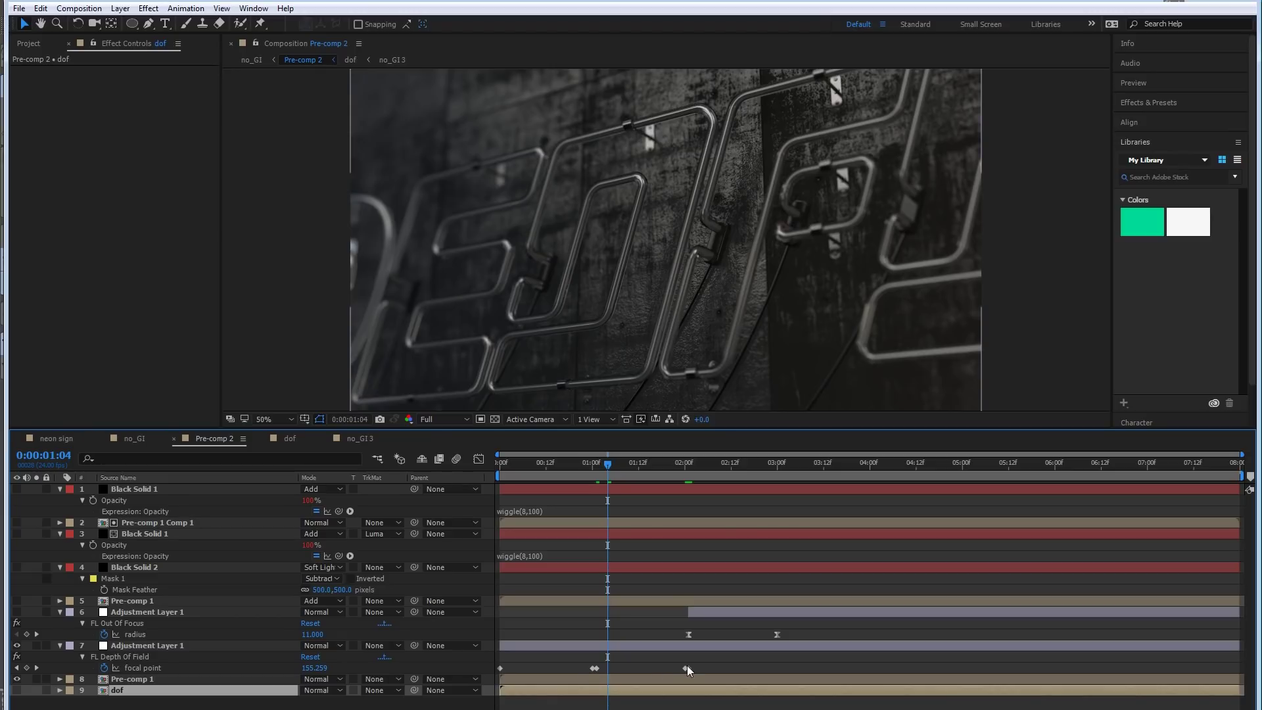
{"action": "left_click", "coordinate": [673, 474]}
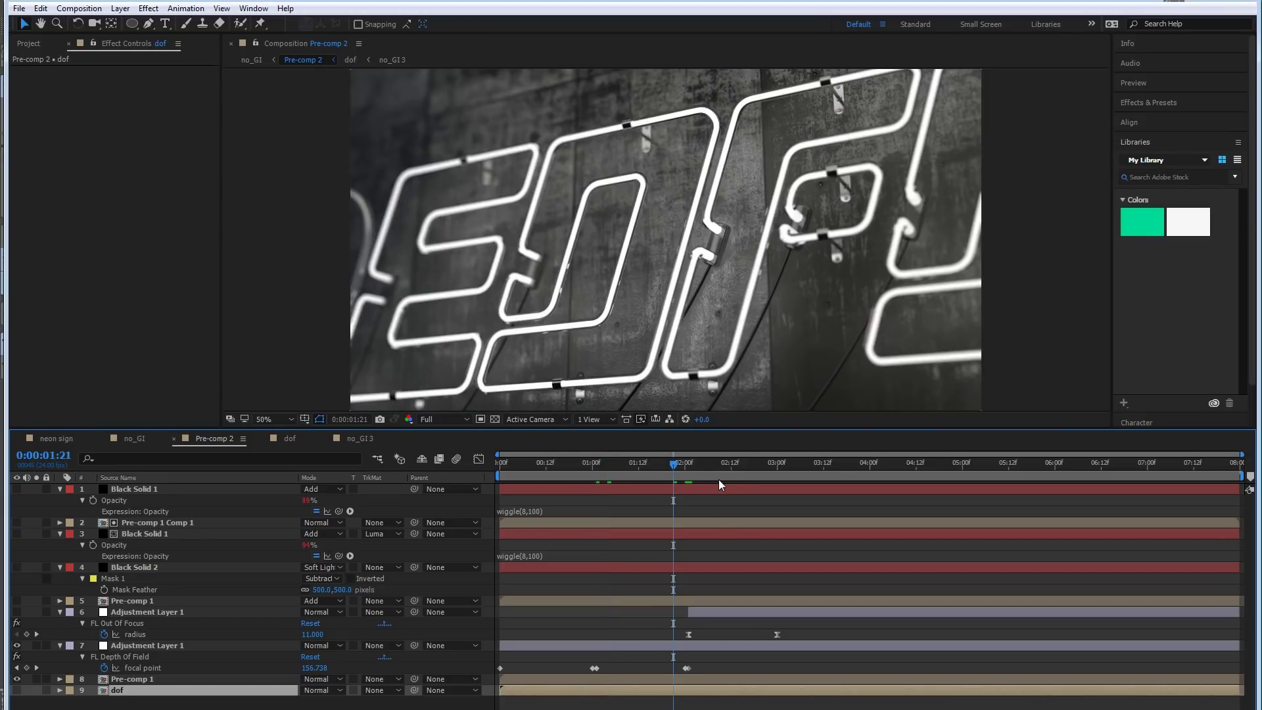
{"action": "left_click", "coordinate": [714, 471]}
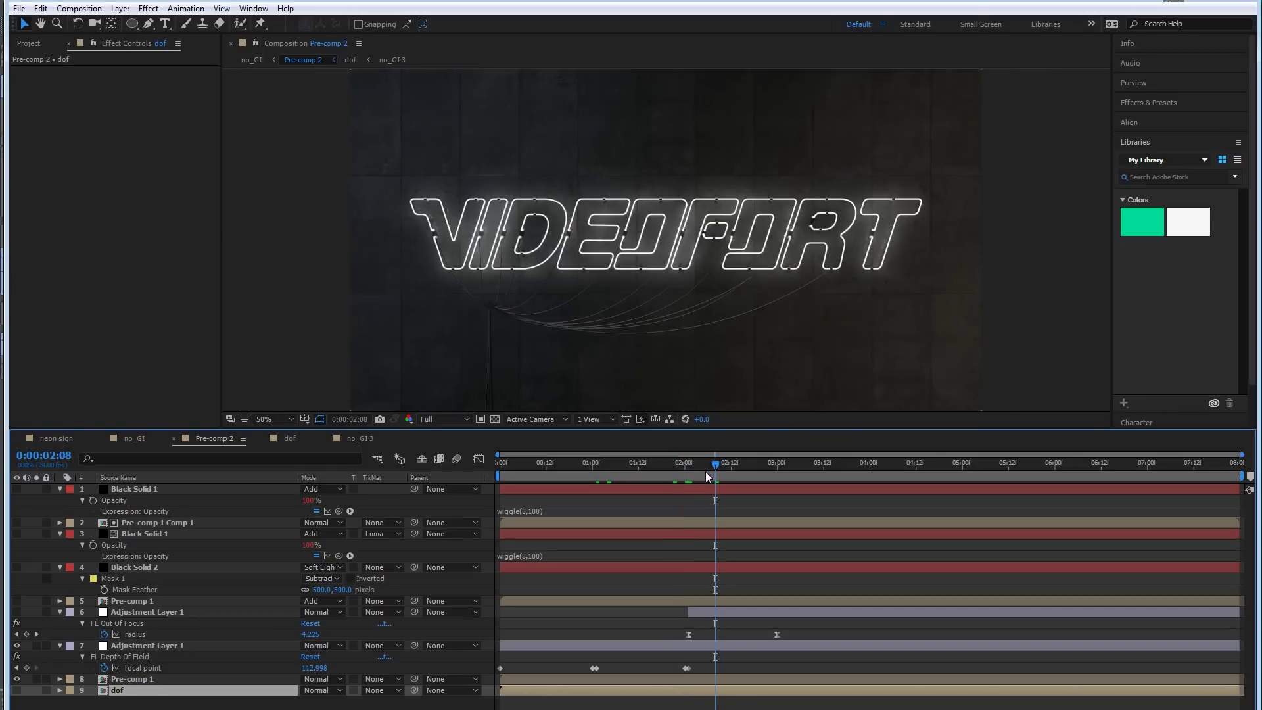
{"action": "left_click", "coordinate": [705, 468]}
{"action": "left_click", "coordinate": [693, 469]}
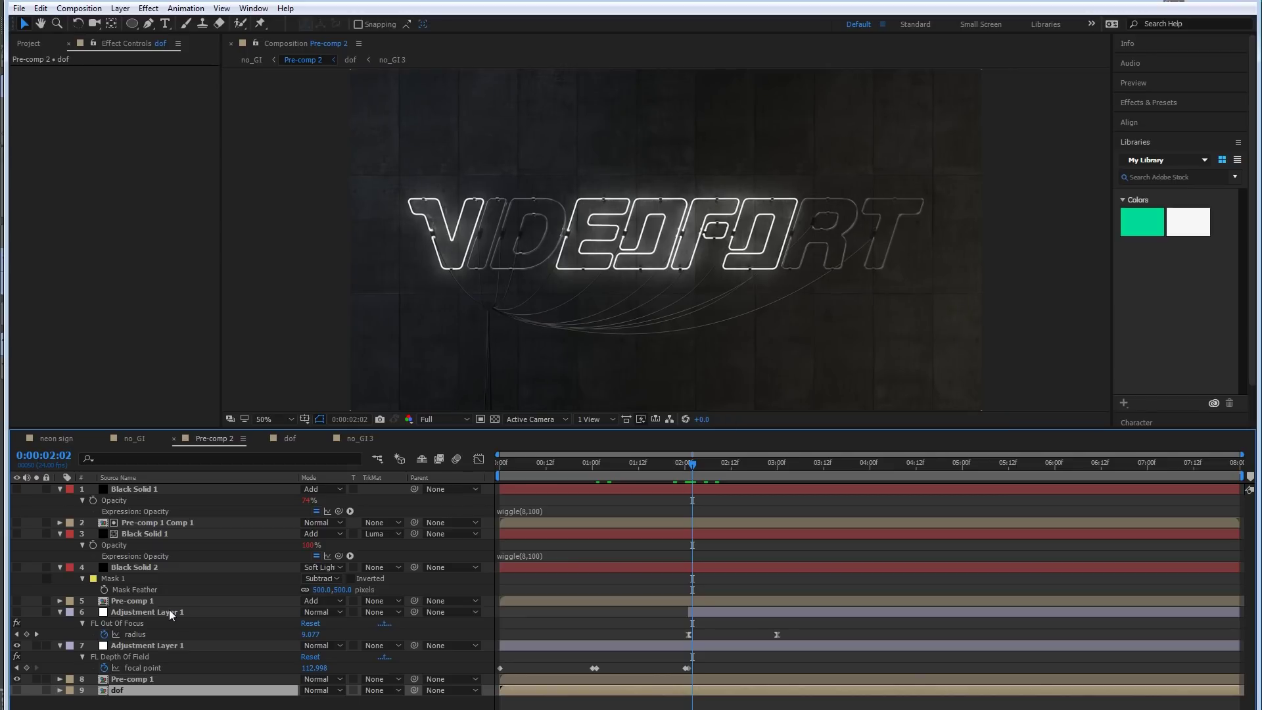
Turn on the adjustment layer with FL Out Of Focus and review its radius animation from 0:00:02:01 to 0:00:03:03.
{"action": "left_click", "coordinate": [169, 612]}
{"action": "left_click", "coordinate": [17, 614]}
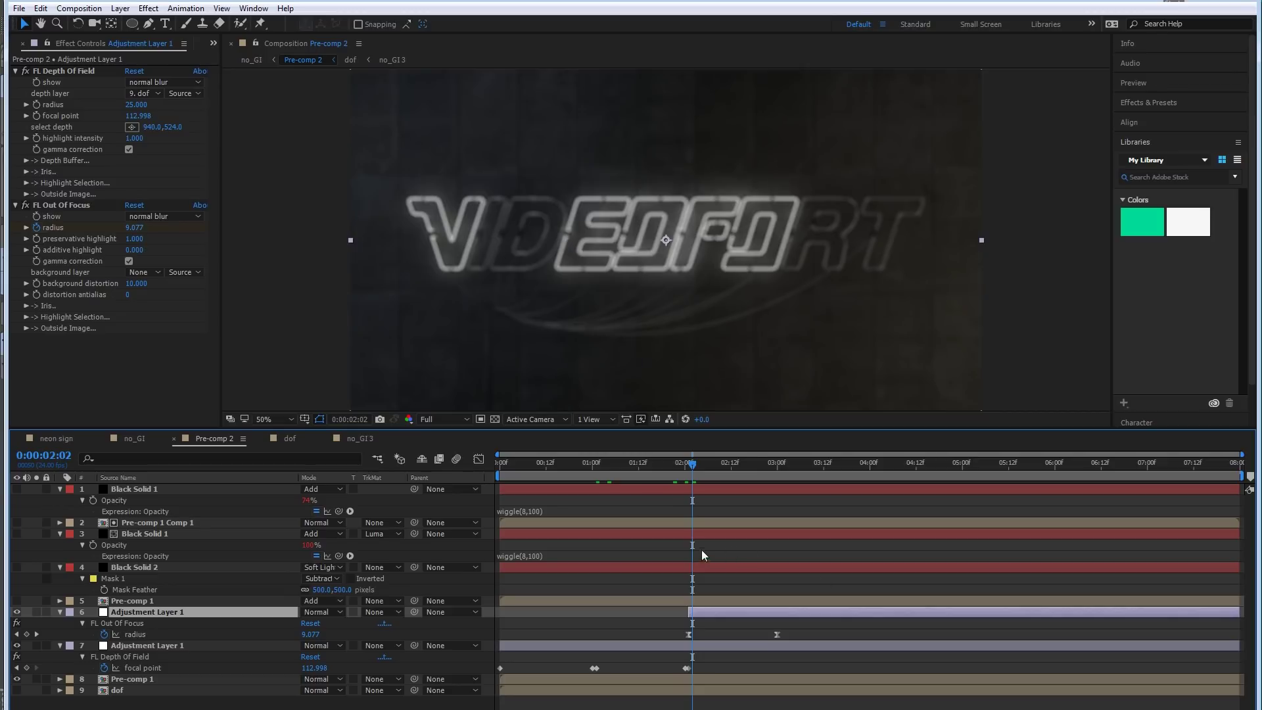
{"action": "left_click", "coordinate": [688, 468]}
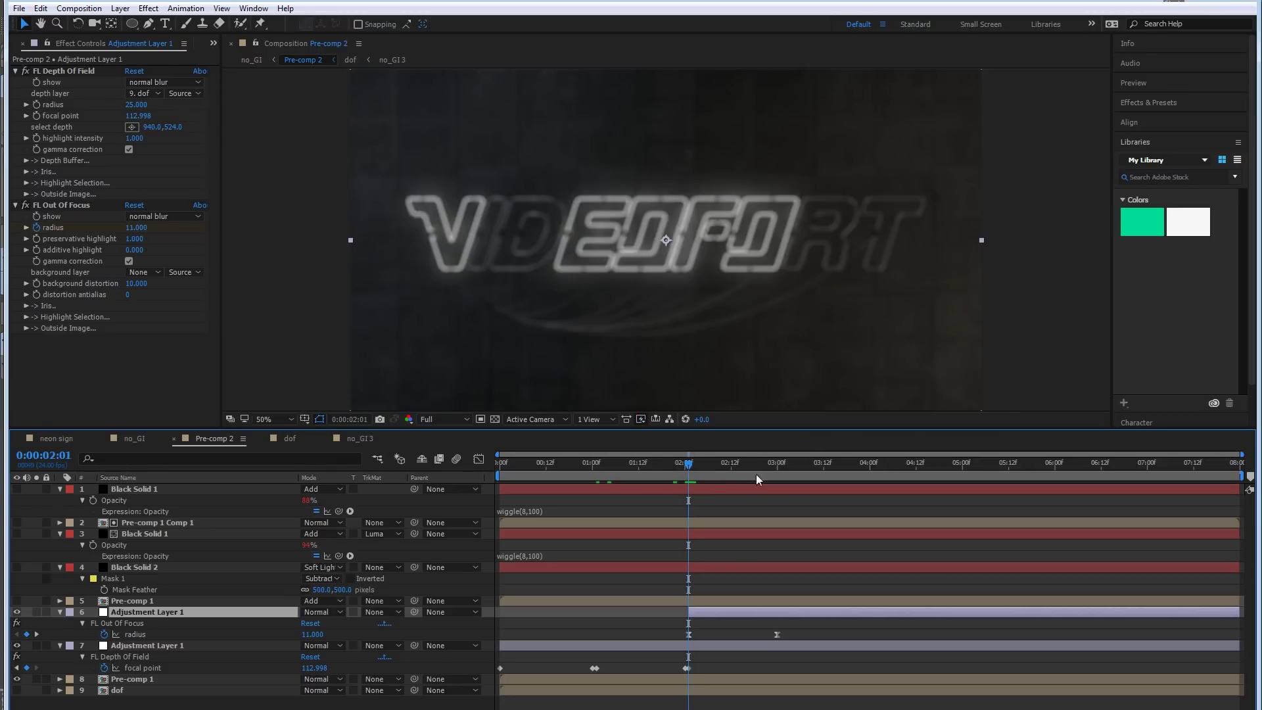
{"action": "left_click", "coordinate": [727, 464]}
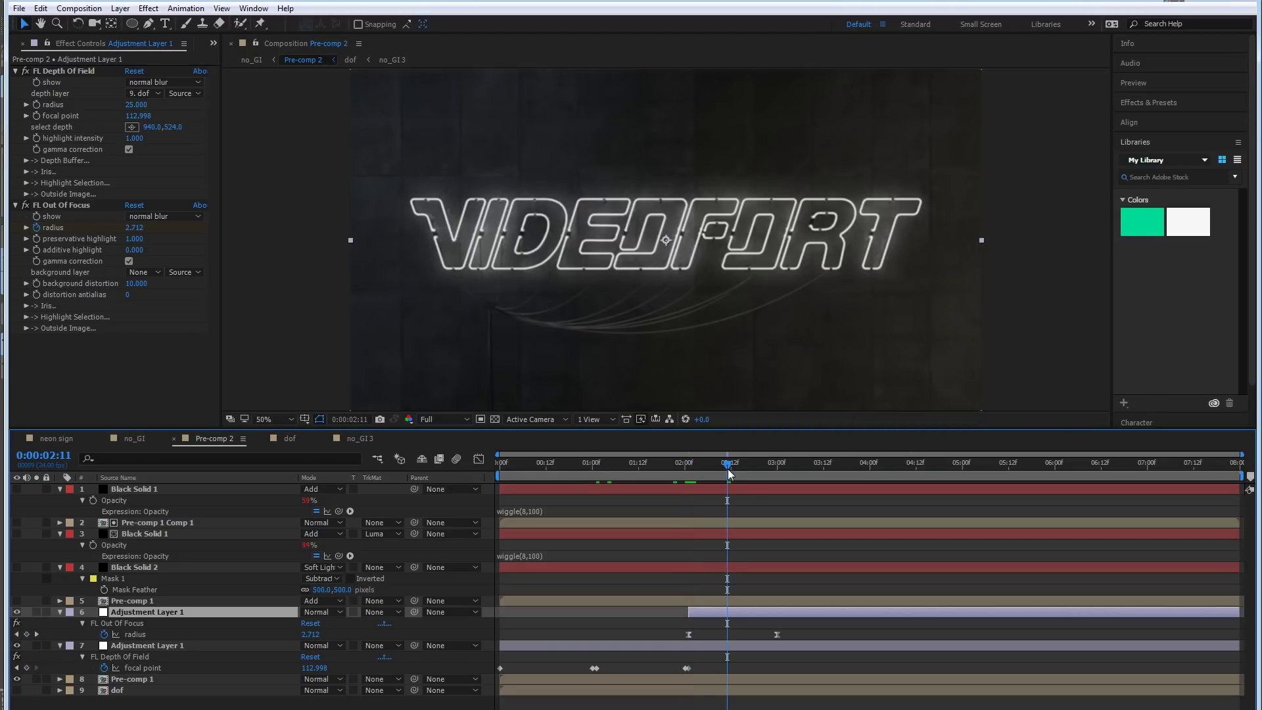
{"action": "left_click", "coordinate": [755, 464]}
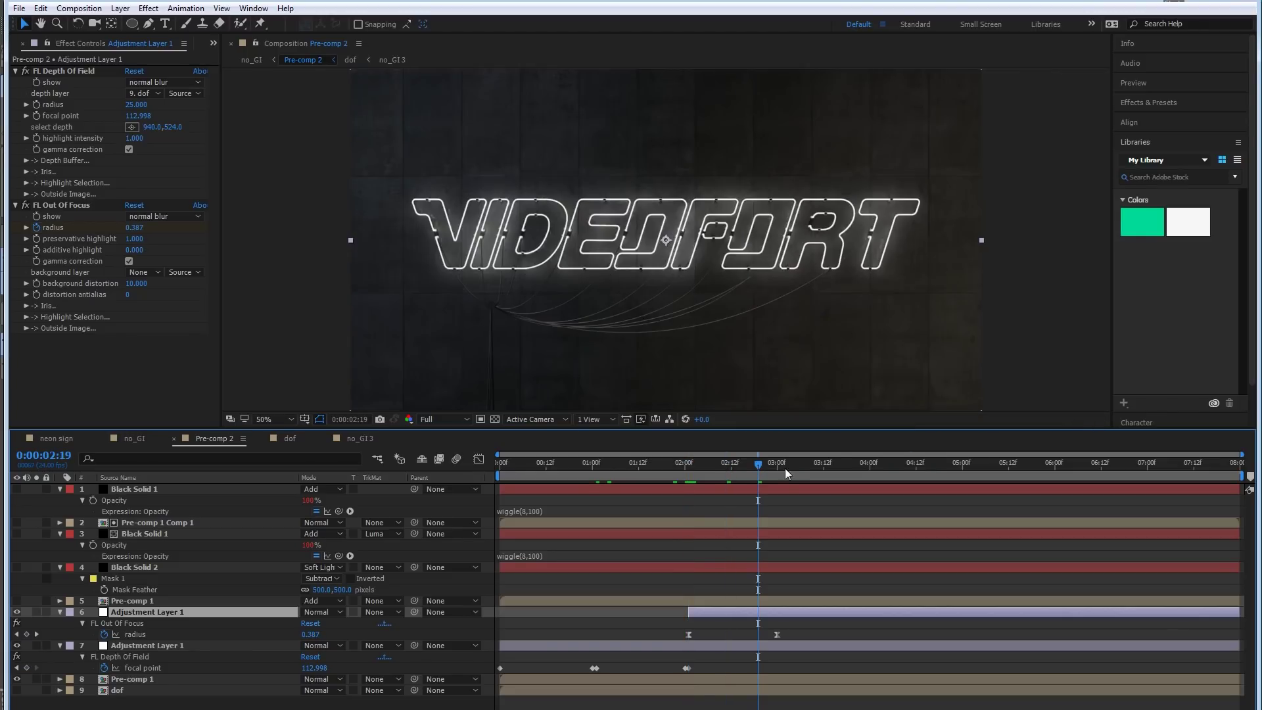
{"action": "left_click", "coordinate": [787, 464]}
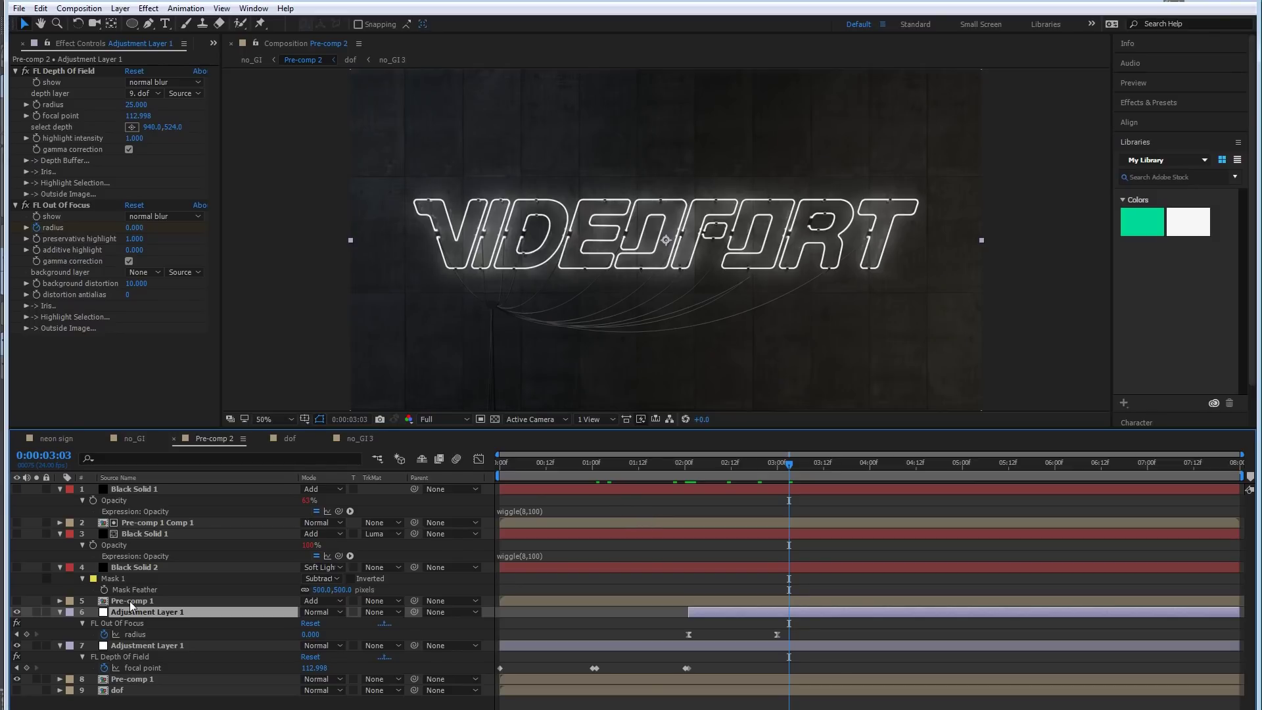
Turn on and solo the Pre-comp 1 glow layer in Add mode, and preview it without its Fast Box Blur and Levels effects.
{"action": "left_click", "coordinate": [73, 600]}
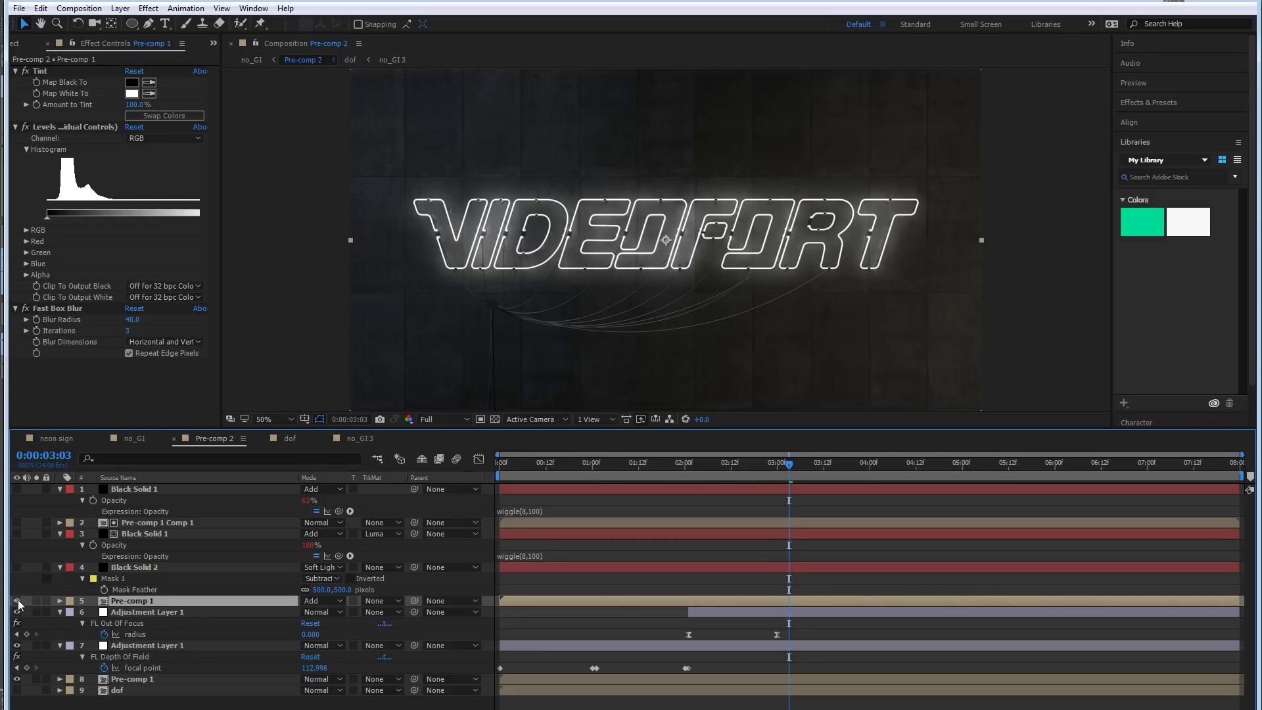
{"action": "left_click", "coordinate": [36, 601]}
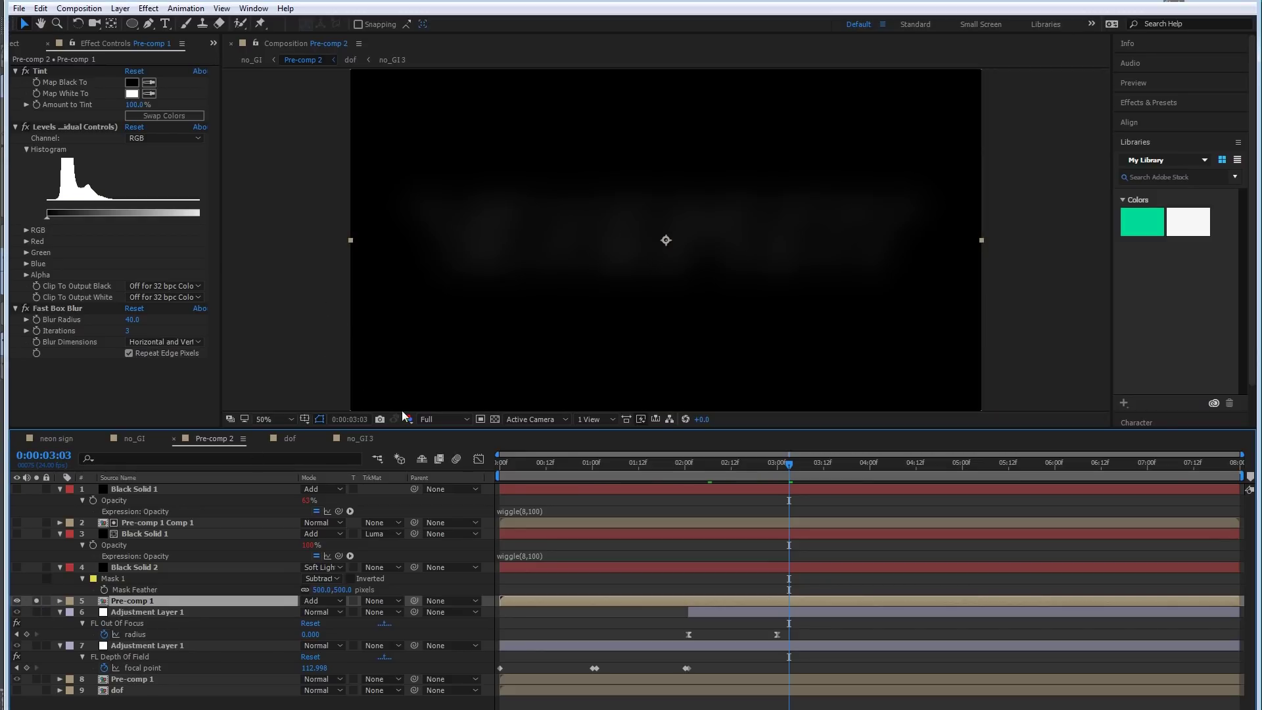
{"action": "left_click", "coordinate": [25, 308]}
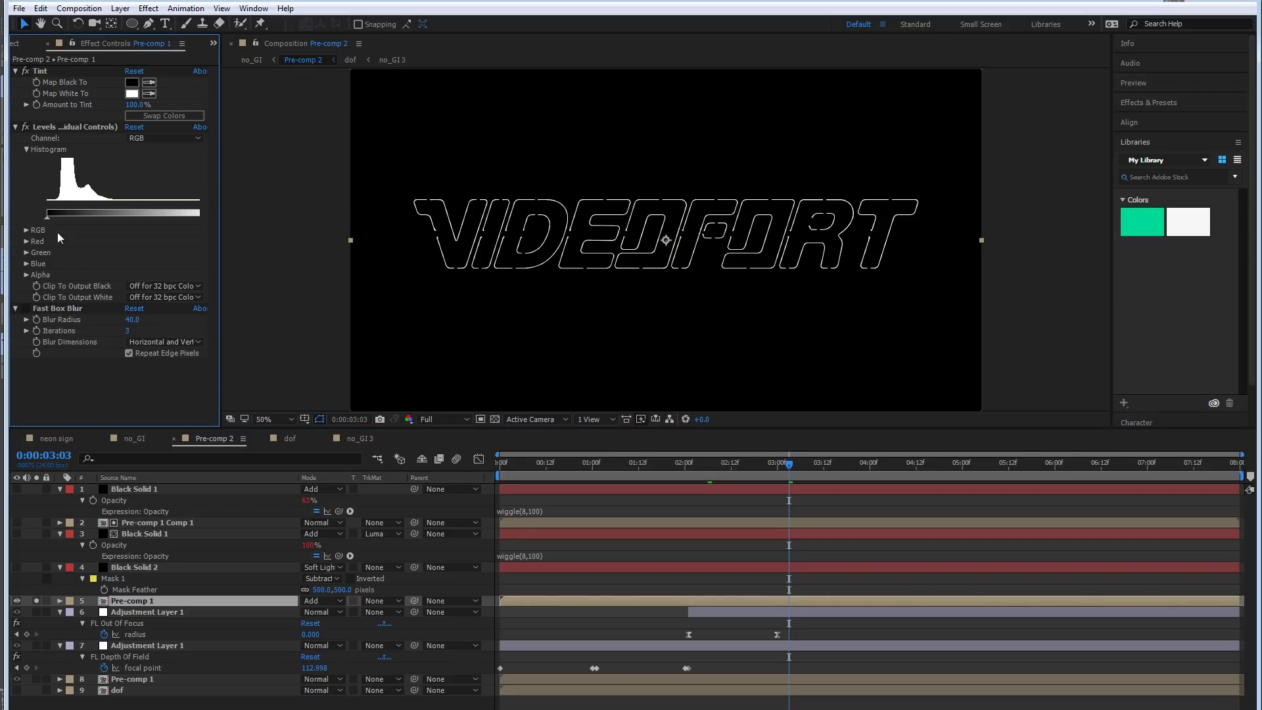
{"action": "left_click", "coordinate": [25, 127]}
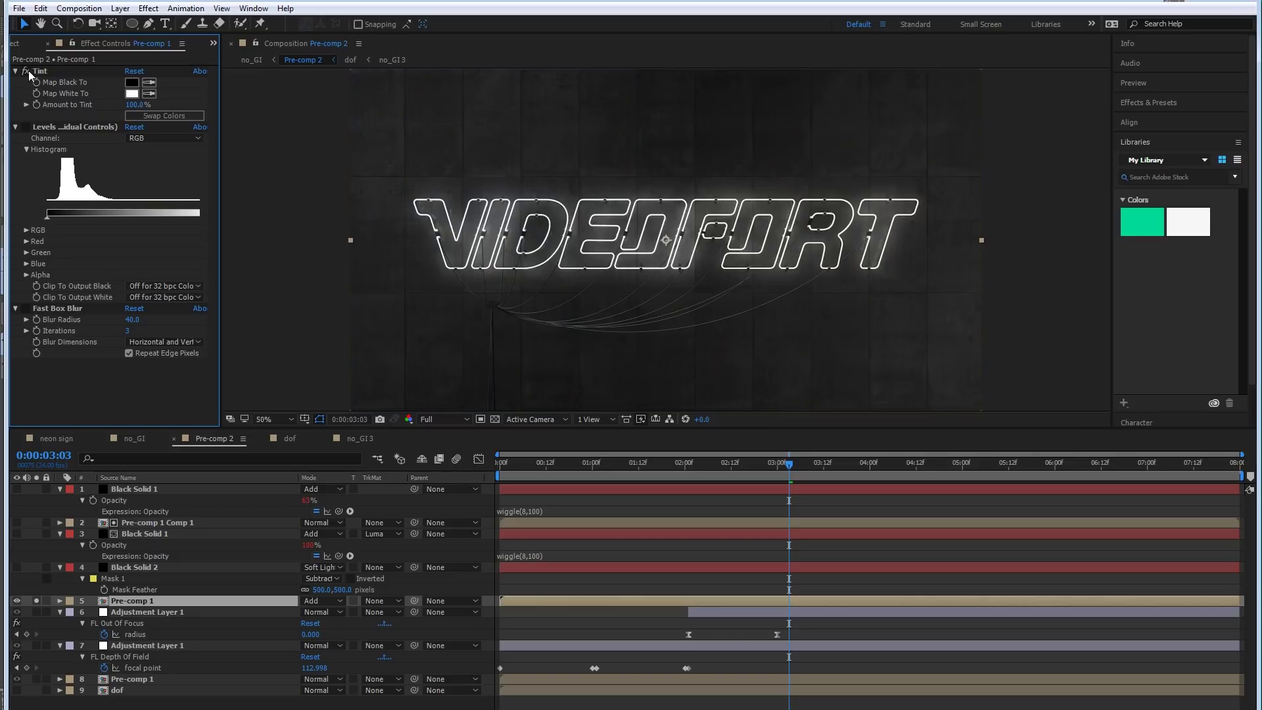
{"action": "left_click", "coordinate": [25, 126]}
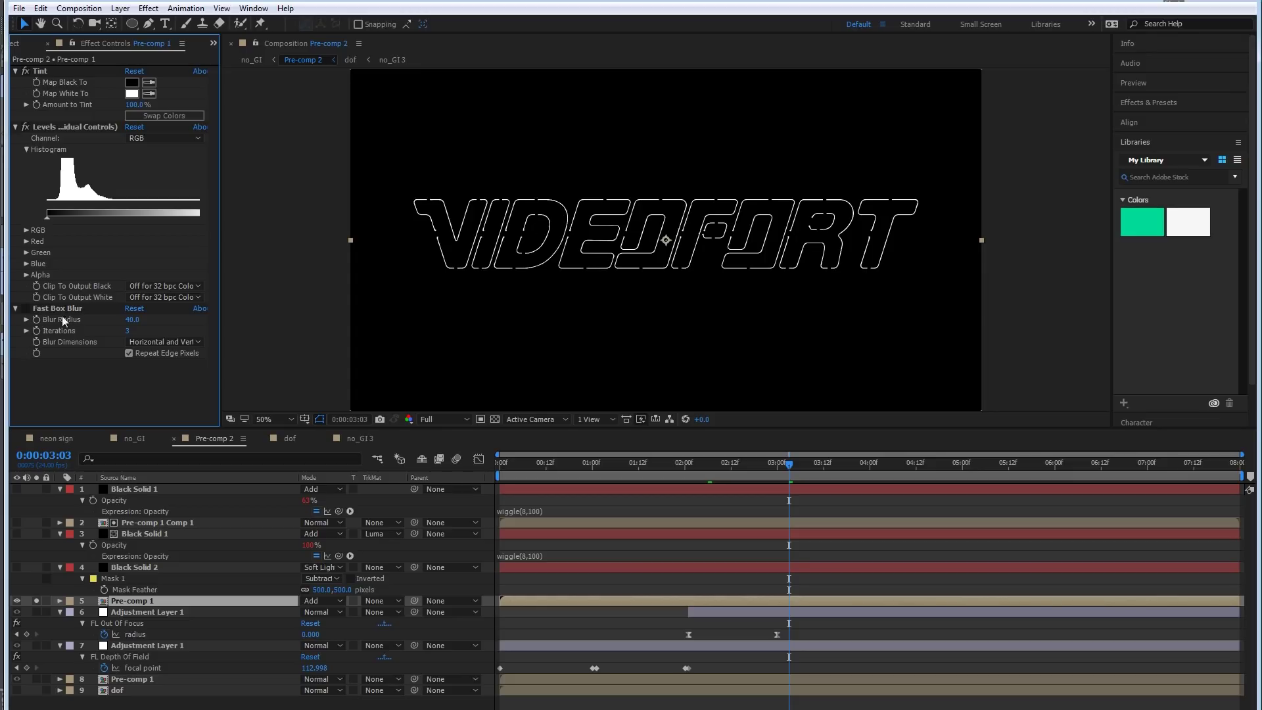
{"action": "left_click", "coordinate": [25, 307]}
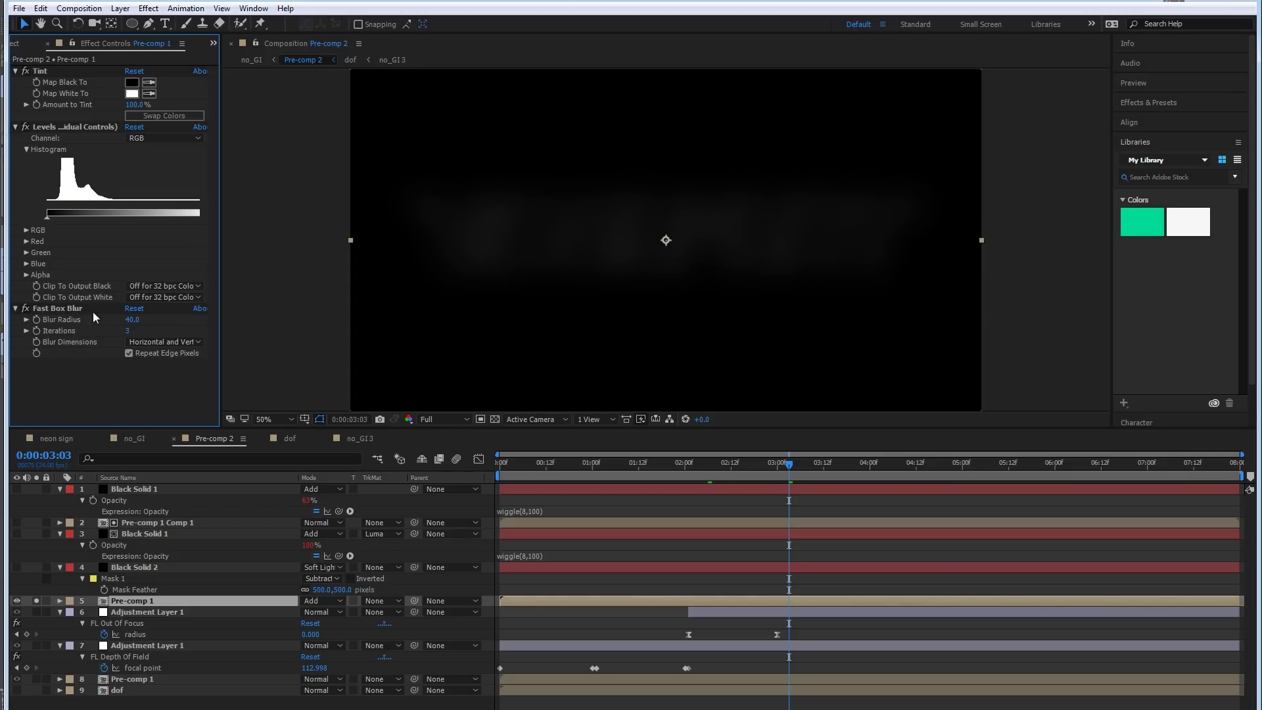
Unsolo the Pre-comp 1 glow layer and compare the sign with the layer off and on, leaving it on.
{"action": "left_click", "coordinate": [36, 601]}
{"action": "left_click", "coordinate": [36, 601]}
{"action": "left_click", "coordinate": [36, 600]}
{"action": "left_click", "coordinate": [37, 601]}
{"action": "left_click", "coordinate": [36, 601]}
{"action": "left_click", "coordinate": [17, 601]}
{"action": "left_click", "coordinate": [17, 601]}
{"action": "left_click", "coordinate": [17, 601]}
{"action": "left_click", "coordinate": [17, 601]}
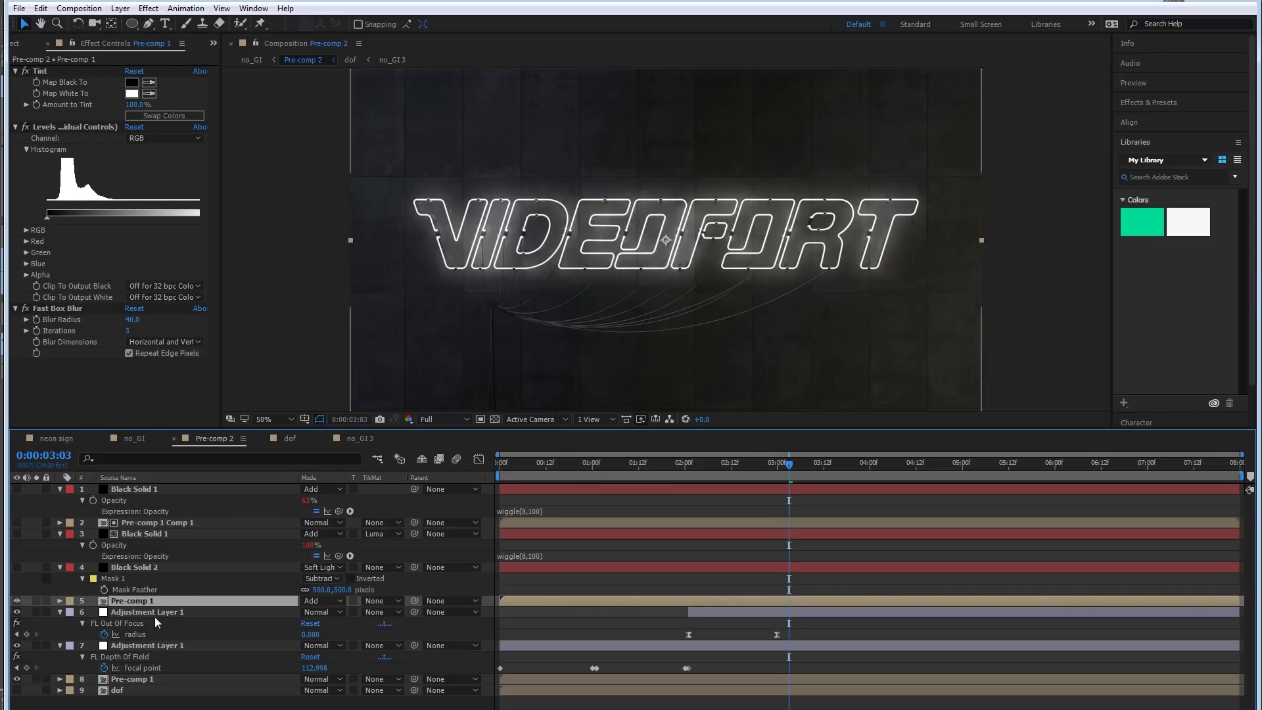
Turn on the Black Solid 2 vignette layer with the subtracted elliptical mask.
{"action": "left_click", "coordinate": [145, 567]}
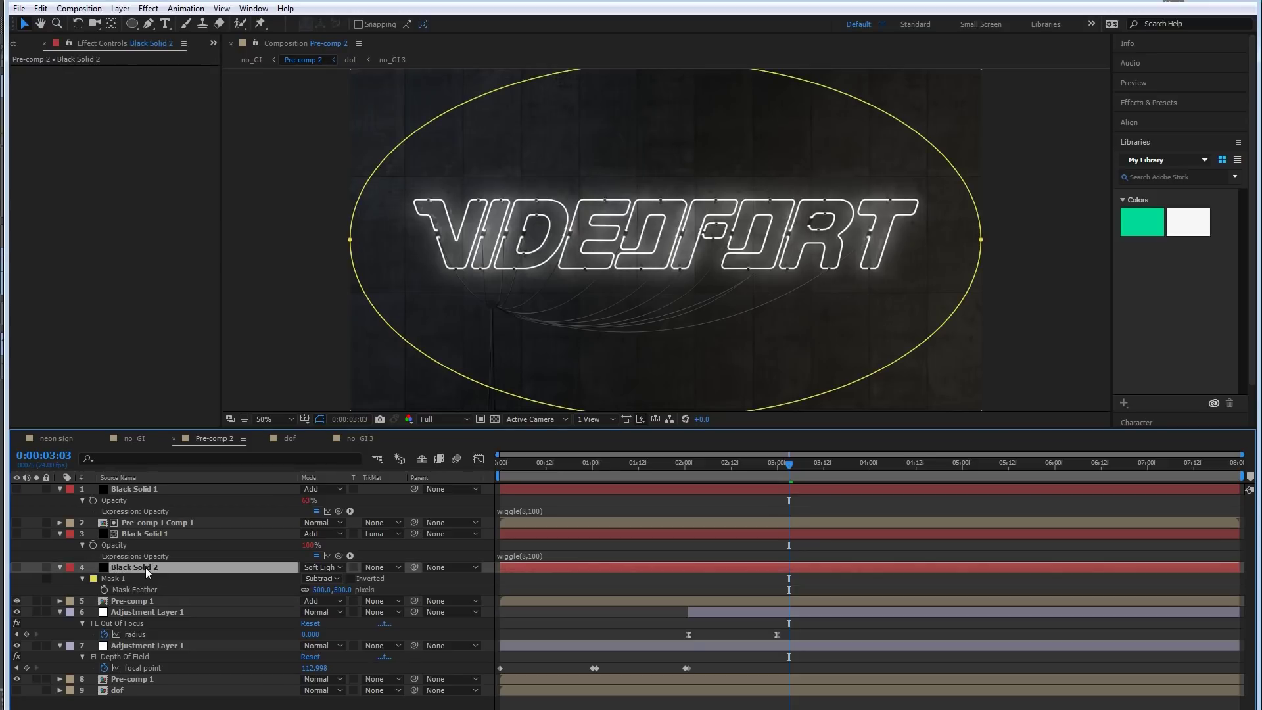
{"action": "left_click", "coordinate": [18, 567]}
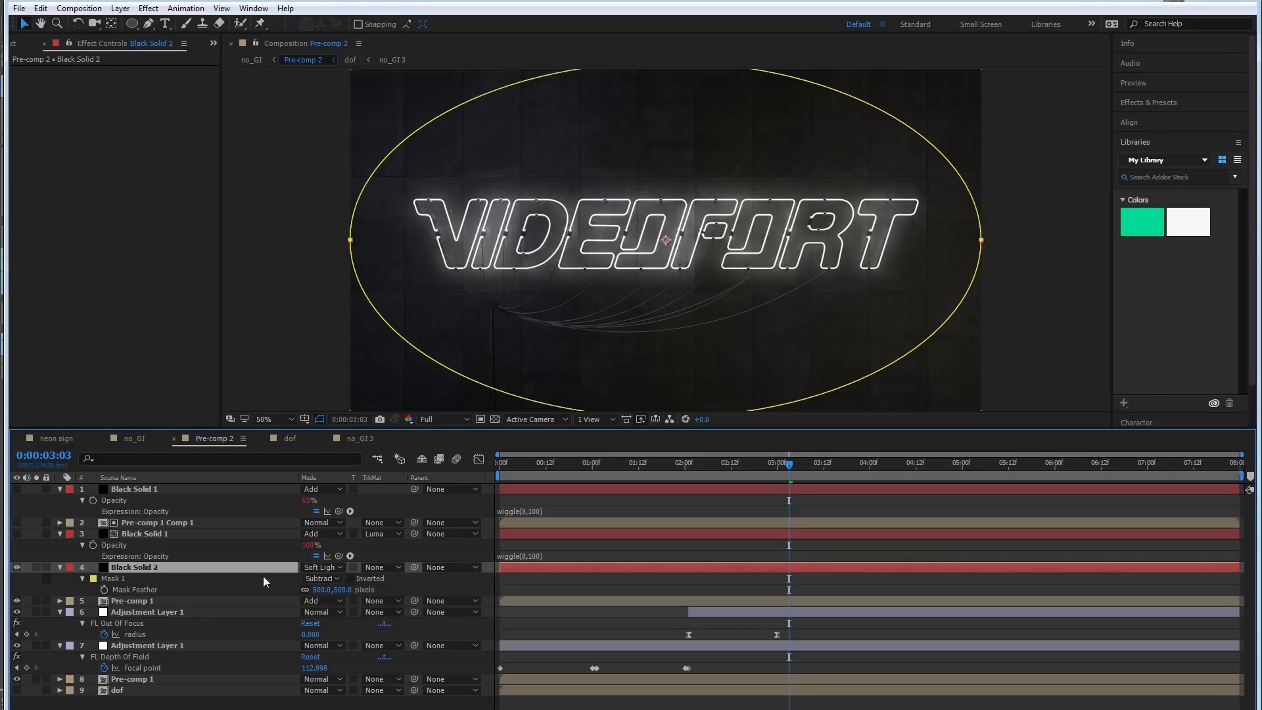
Turn on the topmost Black Solid 1 layer and open the options of its Optical Flares effect.
{"action": "left_click", "coordinate": [148, 488]}
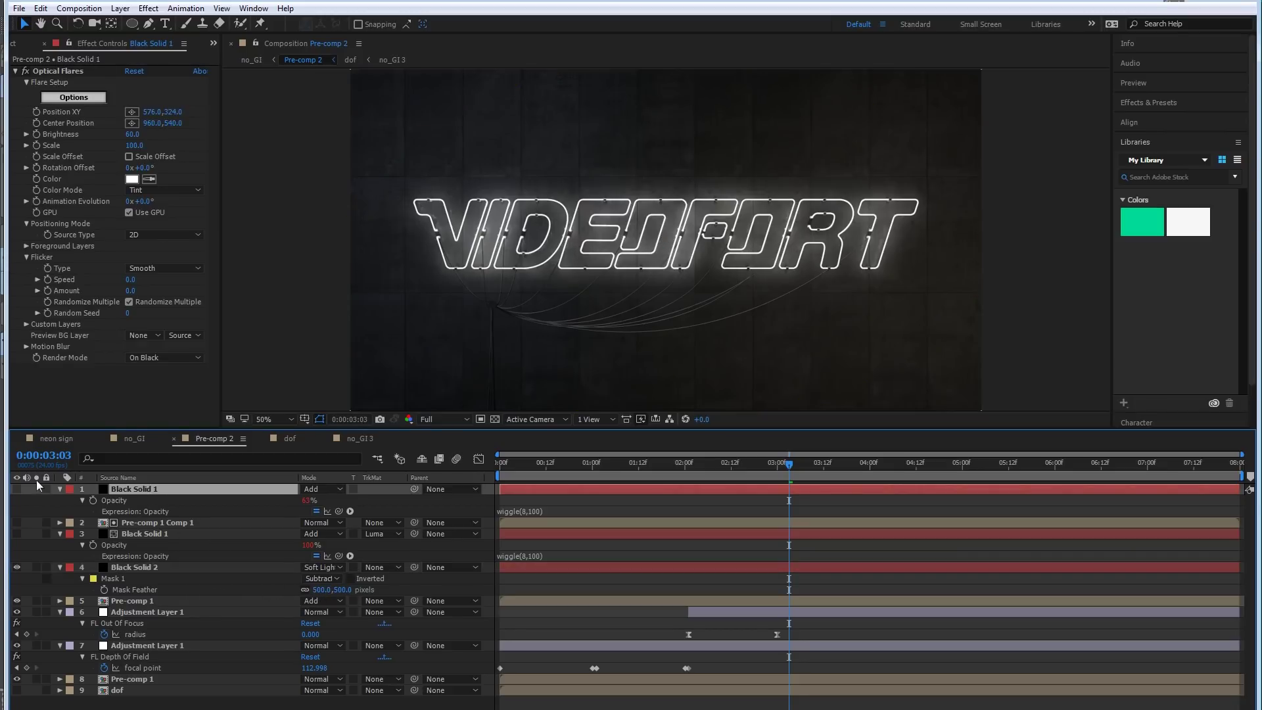
{"action": "left_click", "coordinate": [14, 490]}
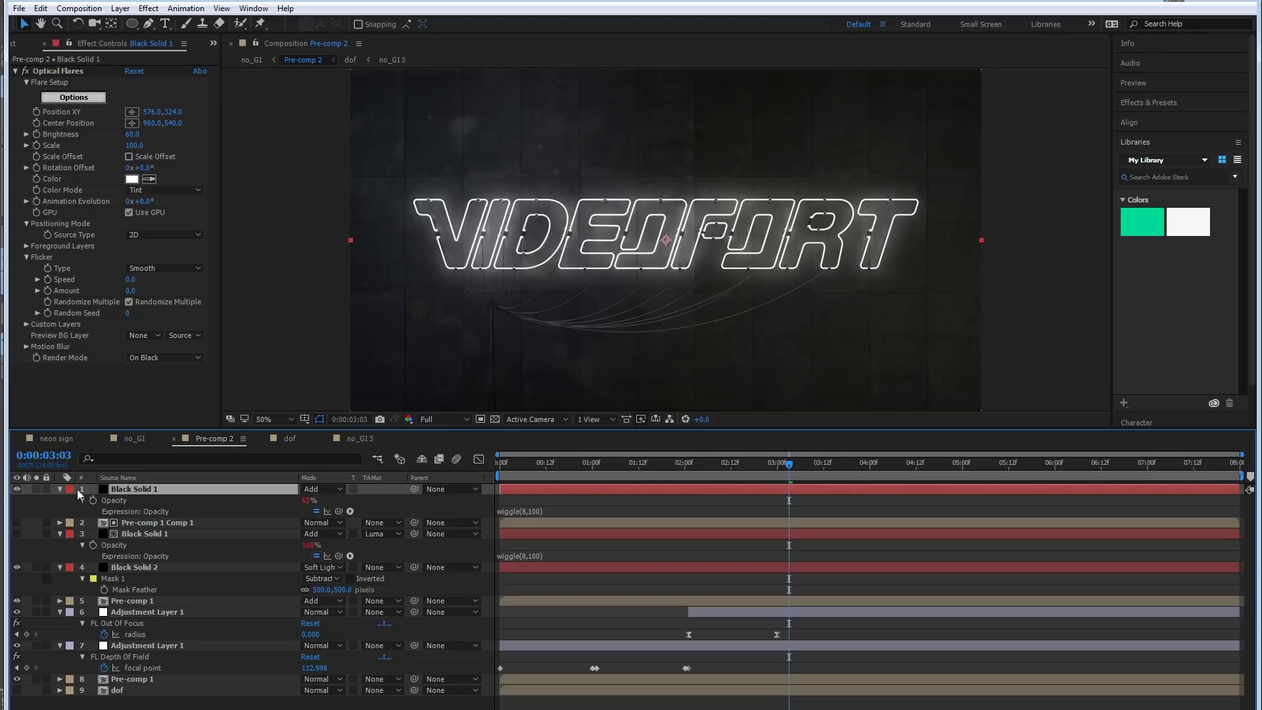
{"action": "left_click", "coordinate": [68, 97]}
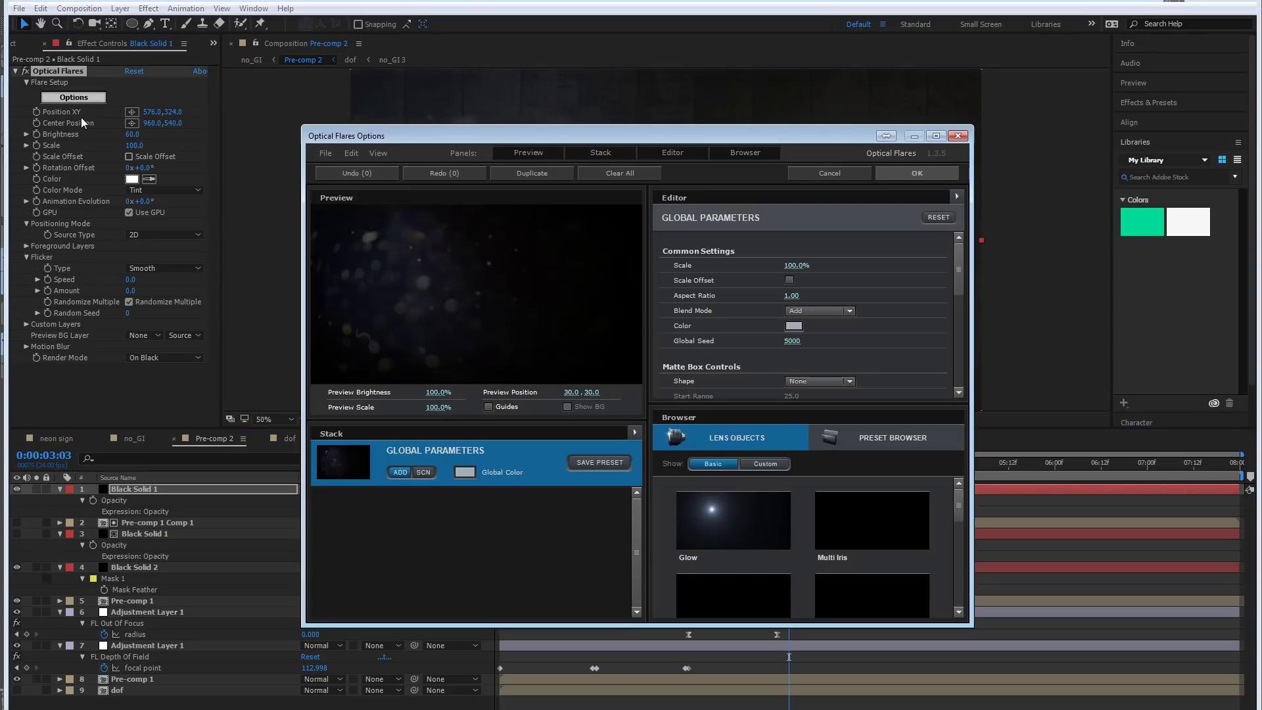
Check the flare's lens texture with the Dirty image, accept the Optical Flares options, and view the frame at 0:00:04:03.
{"action": "left_click_drag", "start_coordinate": [959, 266], "coordinate": [960, 307]}
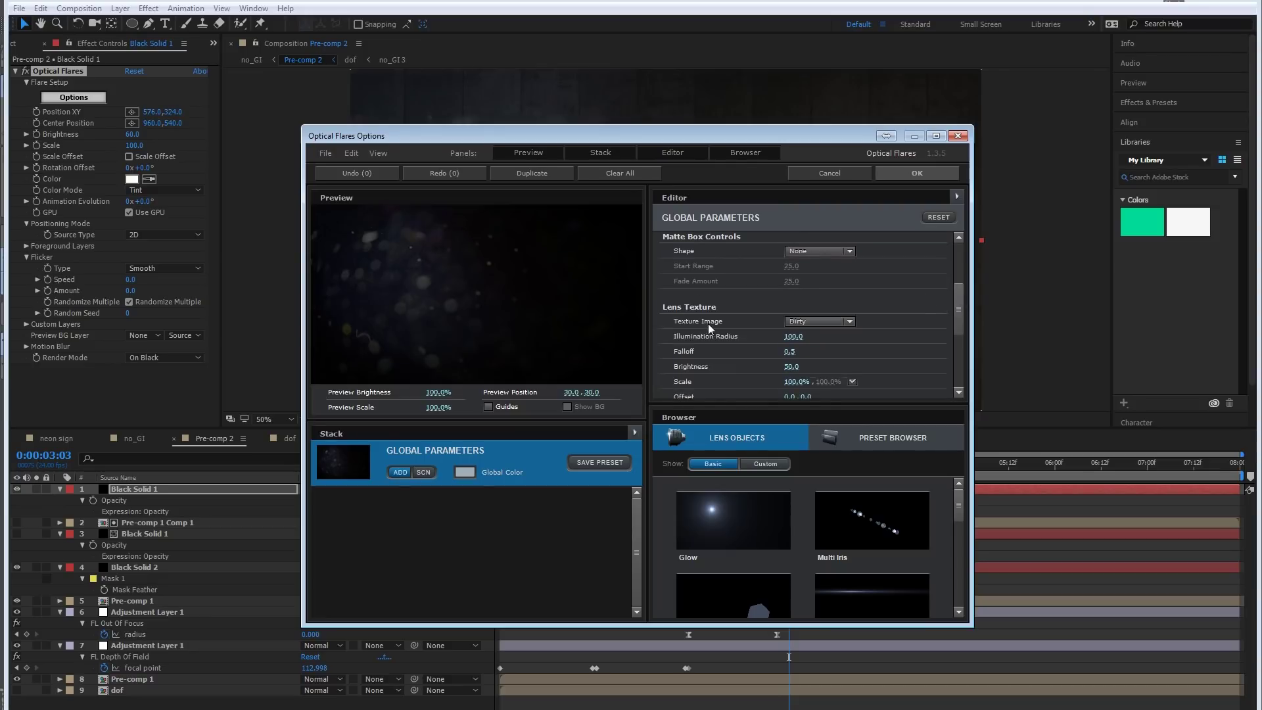
{"action": "scroll", "coordinate": [815, 322], "scroll_direction": "up", "scroll_amount": 1}
{"action": "left_click", "coordinate": [812, 322]}
{"action": "left_click", "coordinate": [809, 338]}
{"action": "left_click", "coordinate": [917, 173]}
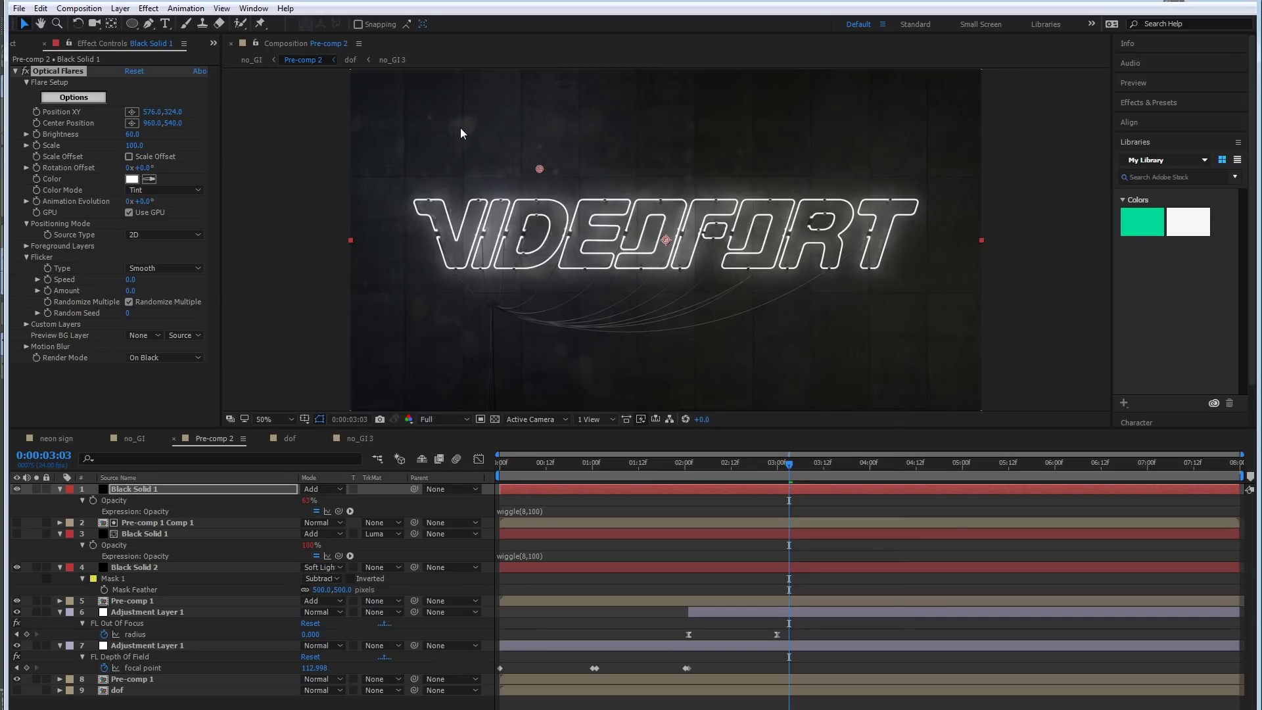
{"action": "left_click", "coordinate": [882, 471]}
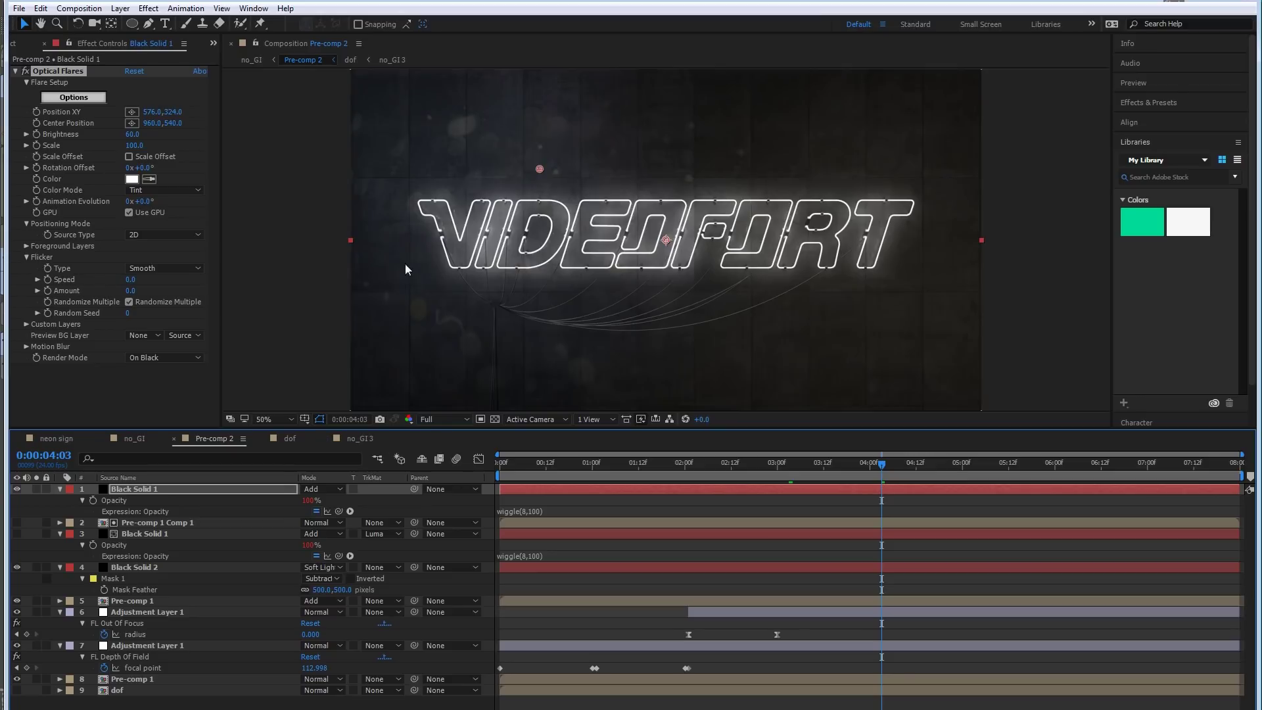
Re-enter the expression wiggle(8,100) on the Opacity of the topmost Black Solid 1 layer.
{"action": "left_click", "coordinate": [520, 511]}
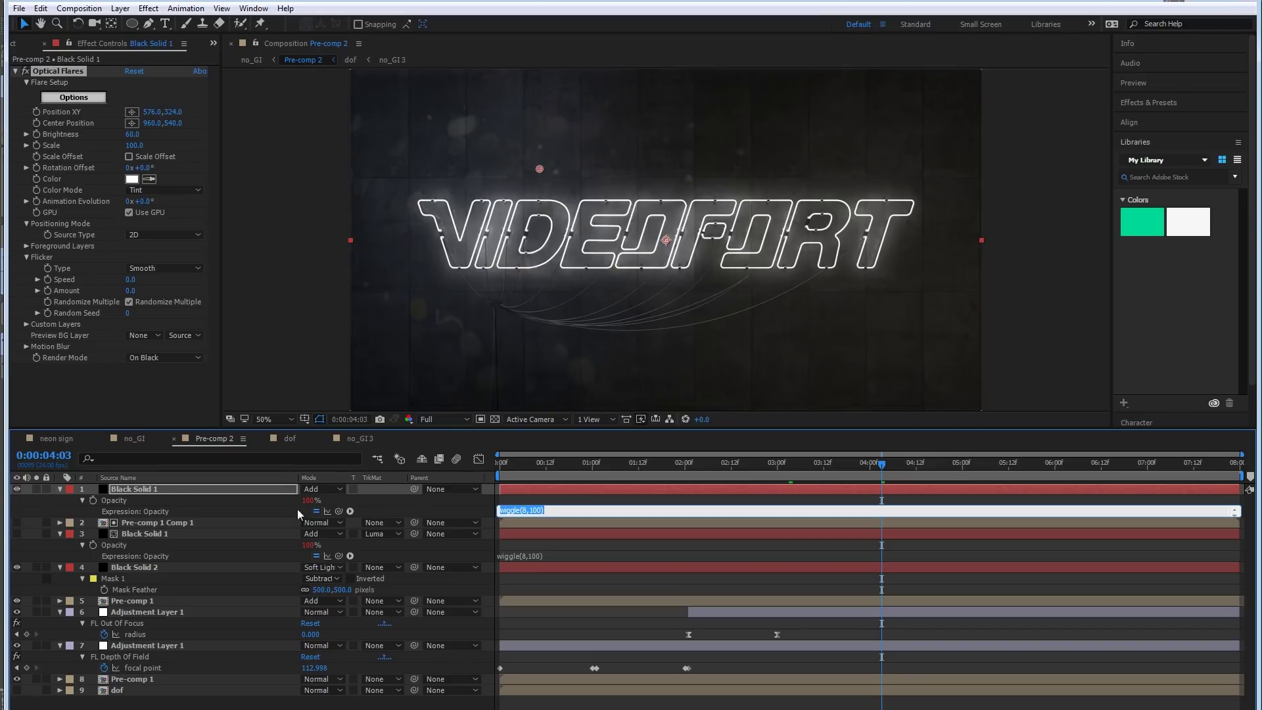
{"action": "left_click", "coordinate": [543, 499]}
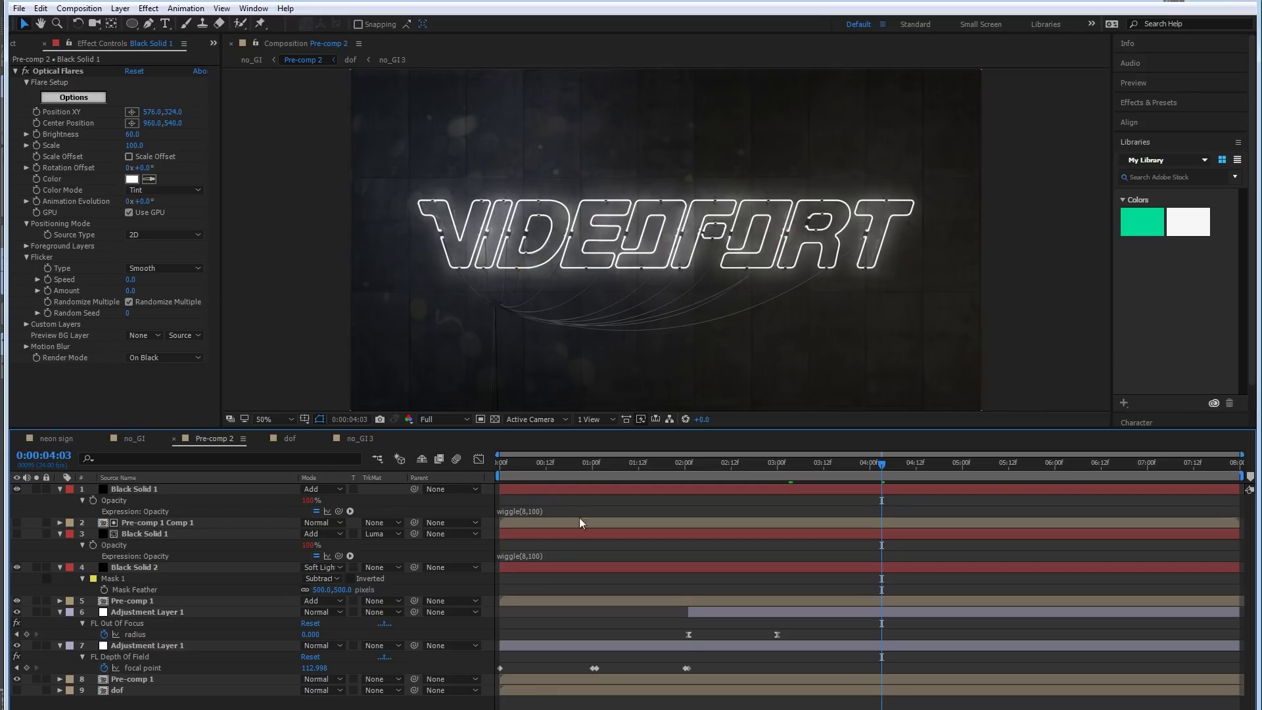
{"action": "left_click", "coordinate": [93, 501], "text": "alt"}
{"action": "left_click", "coordinate": [93, 500], "text": "alt"}
{"action": "type", "text": "wiggl"}
{"action": "key", "text": "BackSpace"}
{"action": "key", "text": "BackSpace"}
{"action": "key", "text": "BackSpace"}
{"action": "type", "text": "gg"}
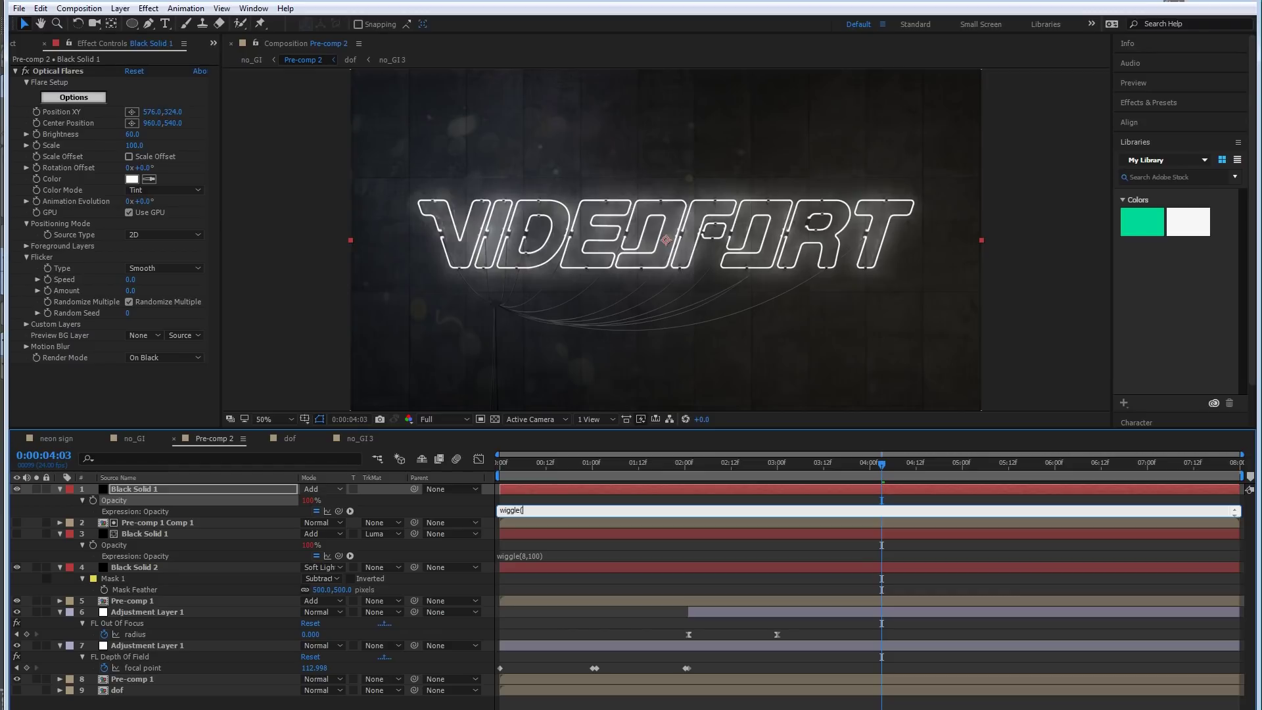
{"action": "type", "text": "le(8,100"}
{"action": "left_click", "coordinate": [558, 503]}
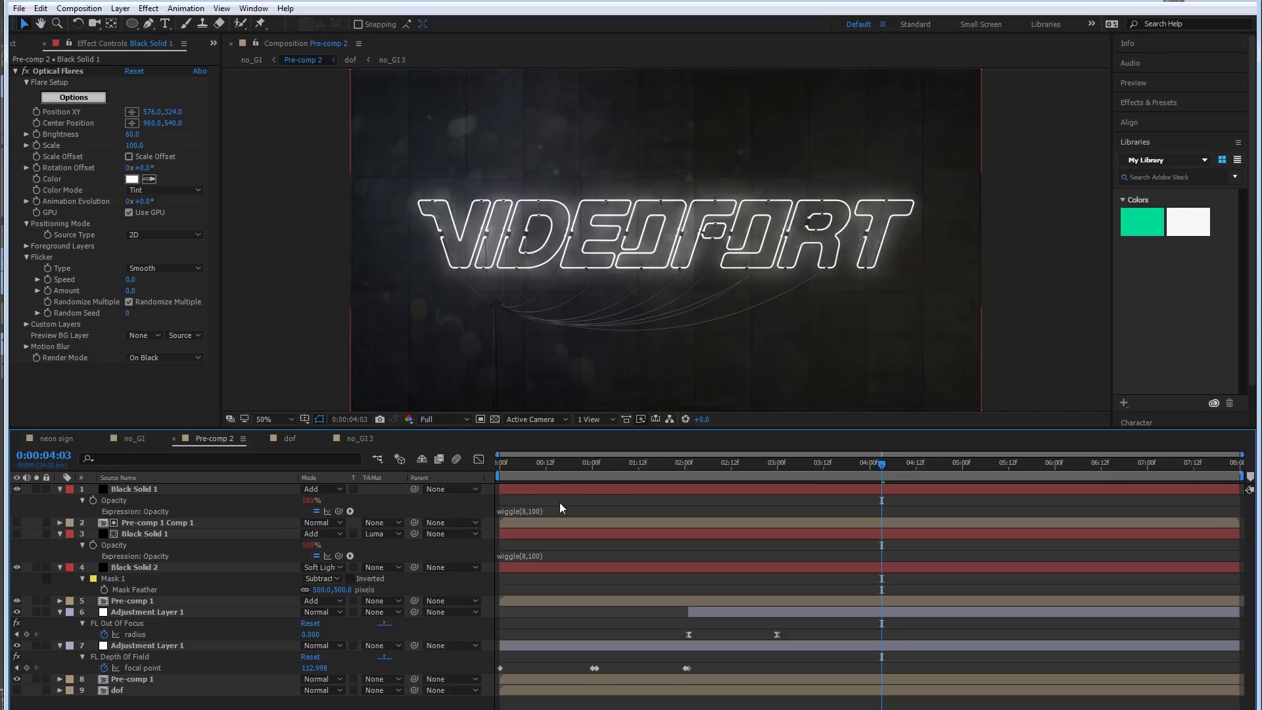
Preview the rendered neon sign composition from its first frame to see the lens flare flicker.
{"action": "left_click", "coordinate": [58, 439]}
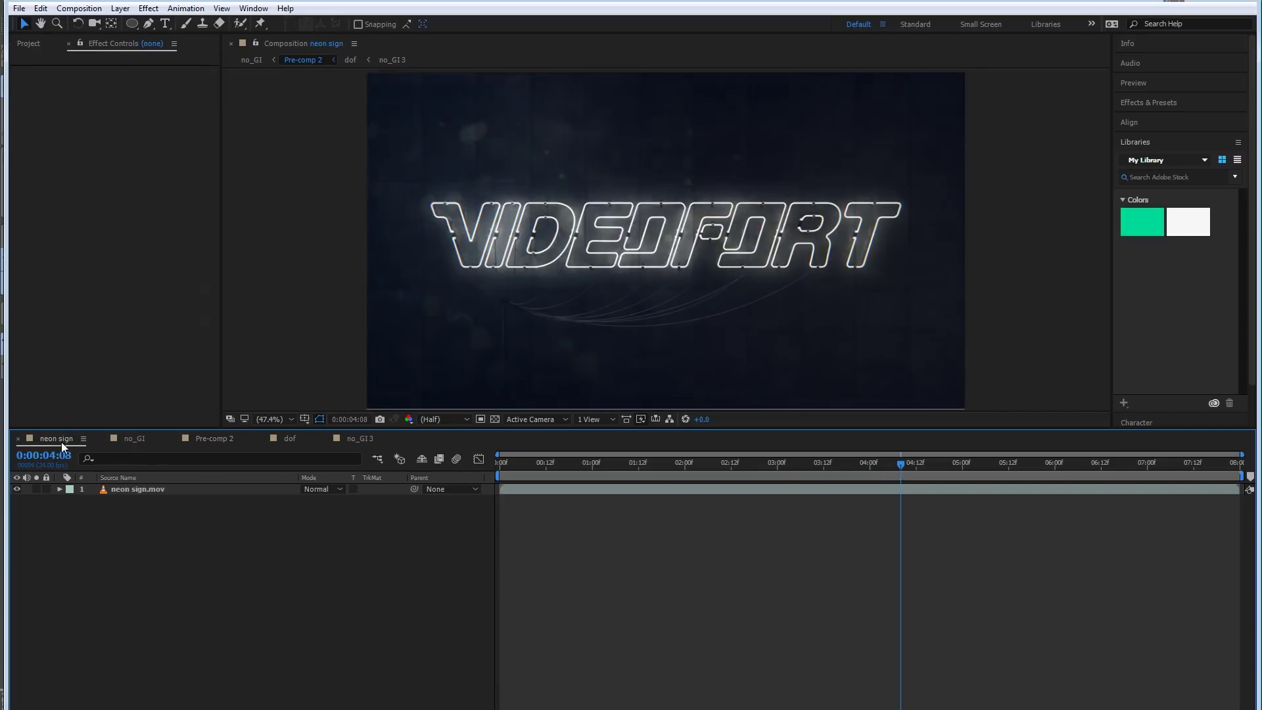
{"action": "key", "text": "Home"}
{"action": "key", "text": "space"}
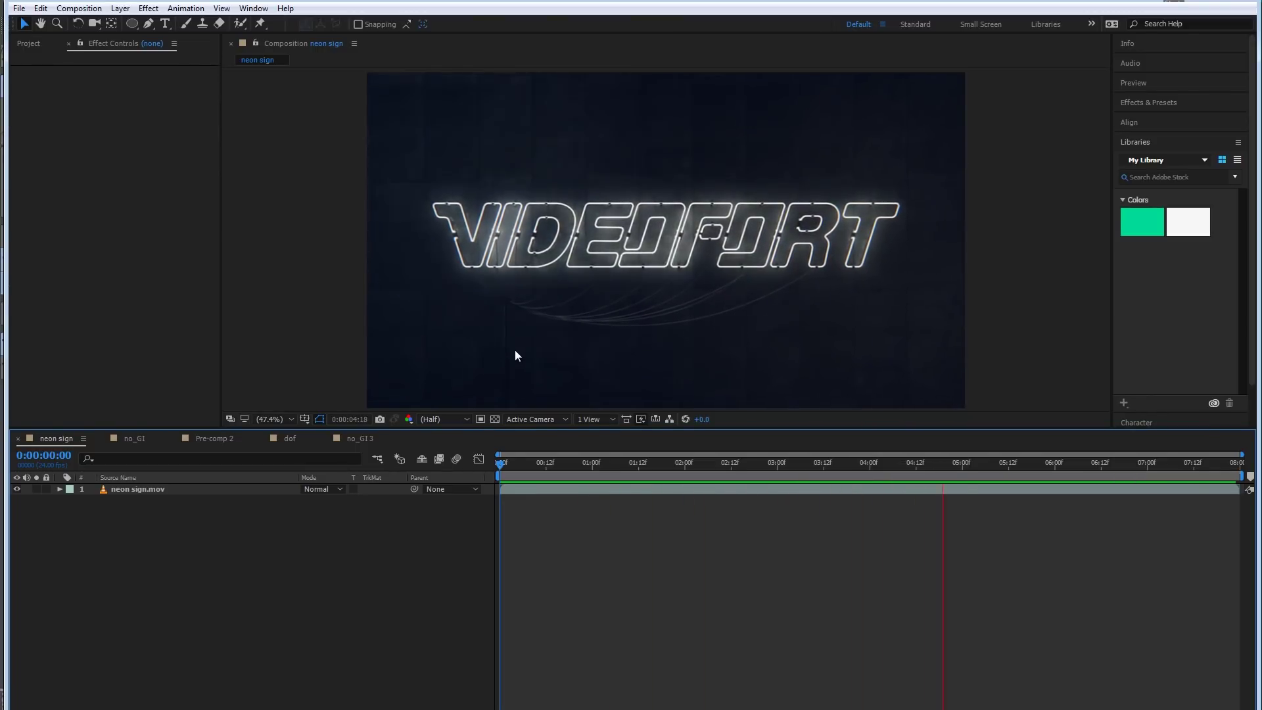
{"action": "key", "text": "space"}
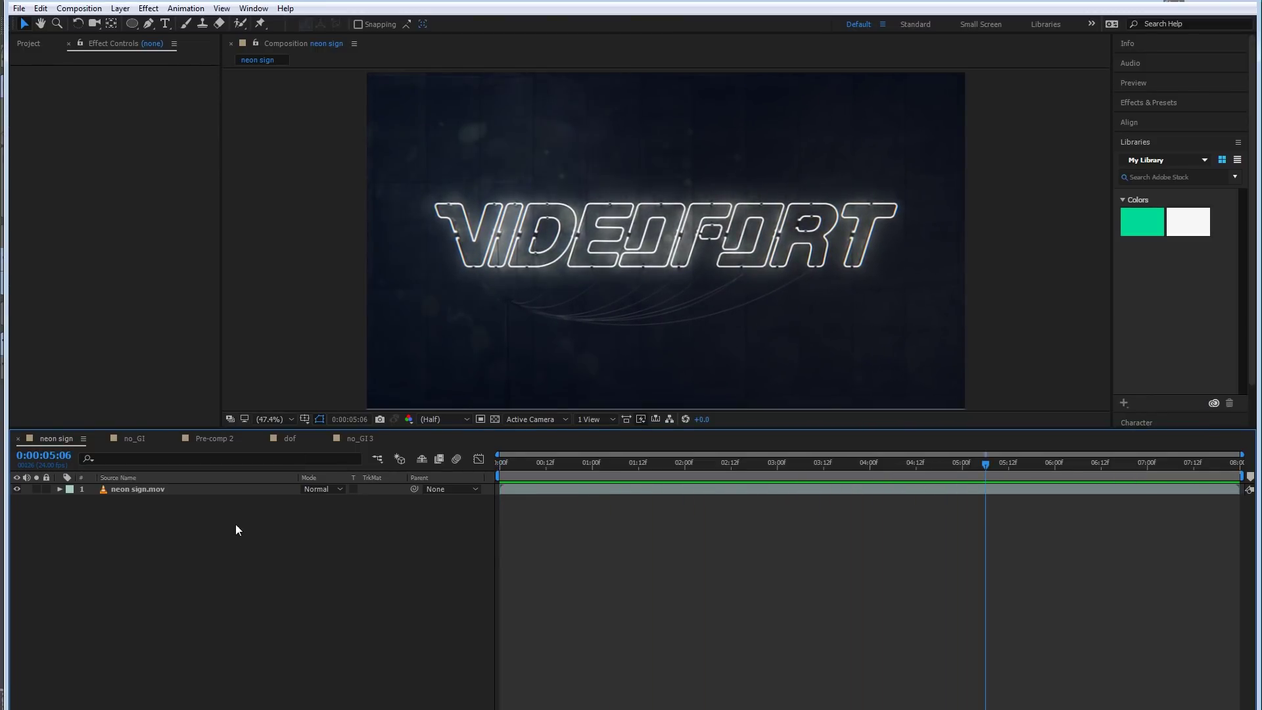
Open the no_GI composition and turn off Adjustment Layer 2.
{"action": "left_click", "coordinate": [135, 440]}
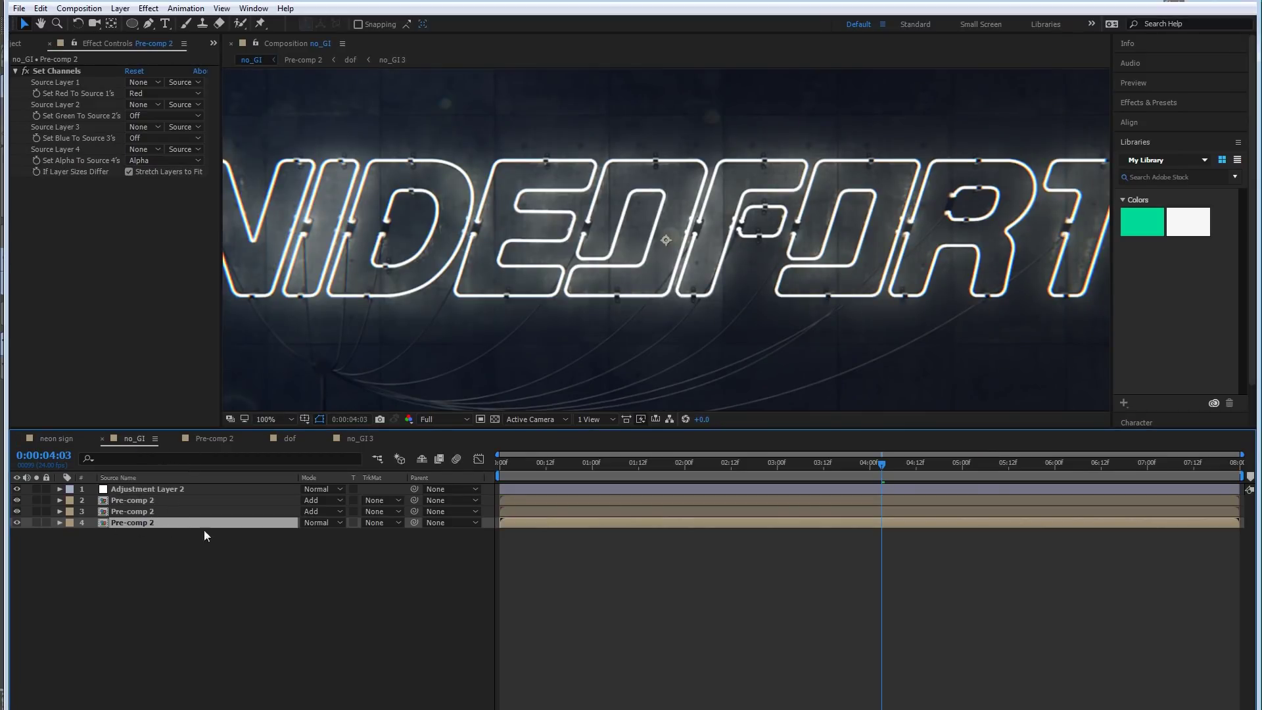
{"action": "left_click", "coordinate": [121, 491]}
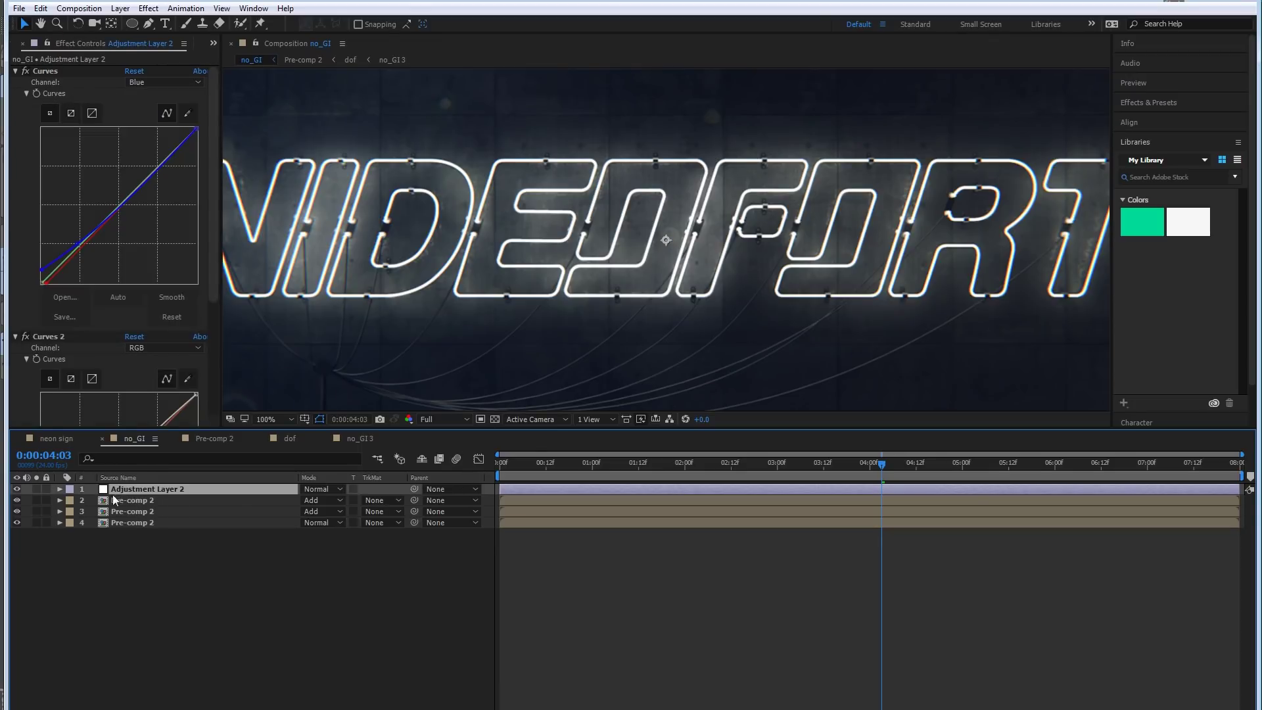
{"action": "left_click", "coordinate": [17, 490]}
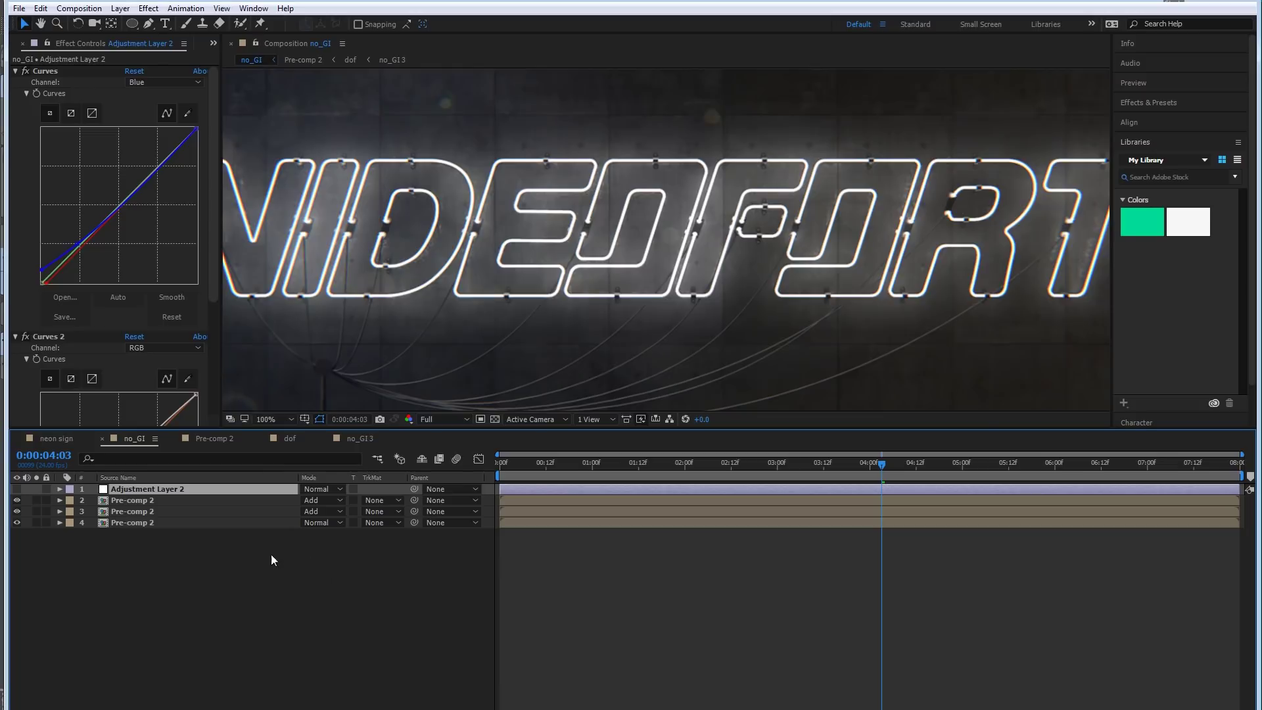
Select the bottom Pre-comp 2 layer and hide the two Pre-comp 2 copies above it to view the red channel alone.
{"action": "left_click", "coordinate": [143, 524]}
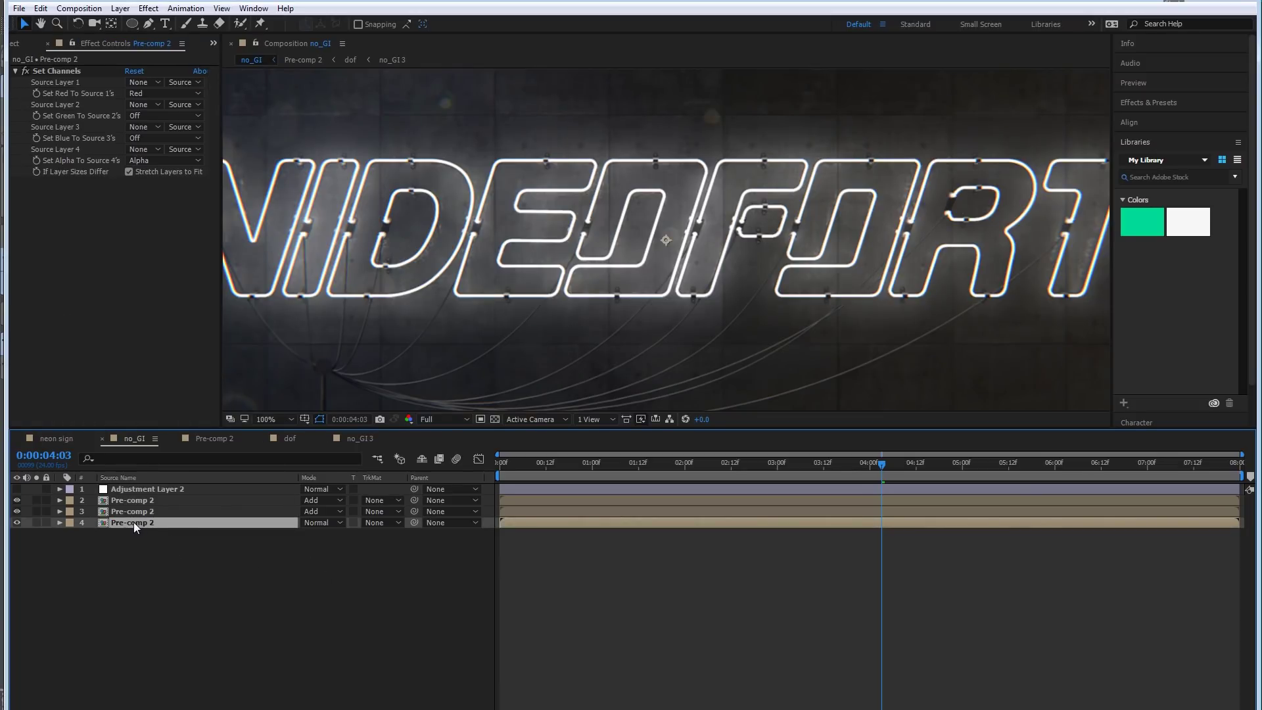
{"action": "right_click", "coordinate": [156, 522]}
{"action": "key", "text": "Escape"}
{"action": "left_click", "coordinate": [18, 500]}
{"action": "left_click", "coordinate": [17, 512]}
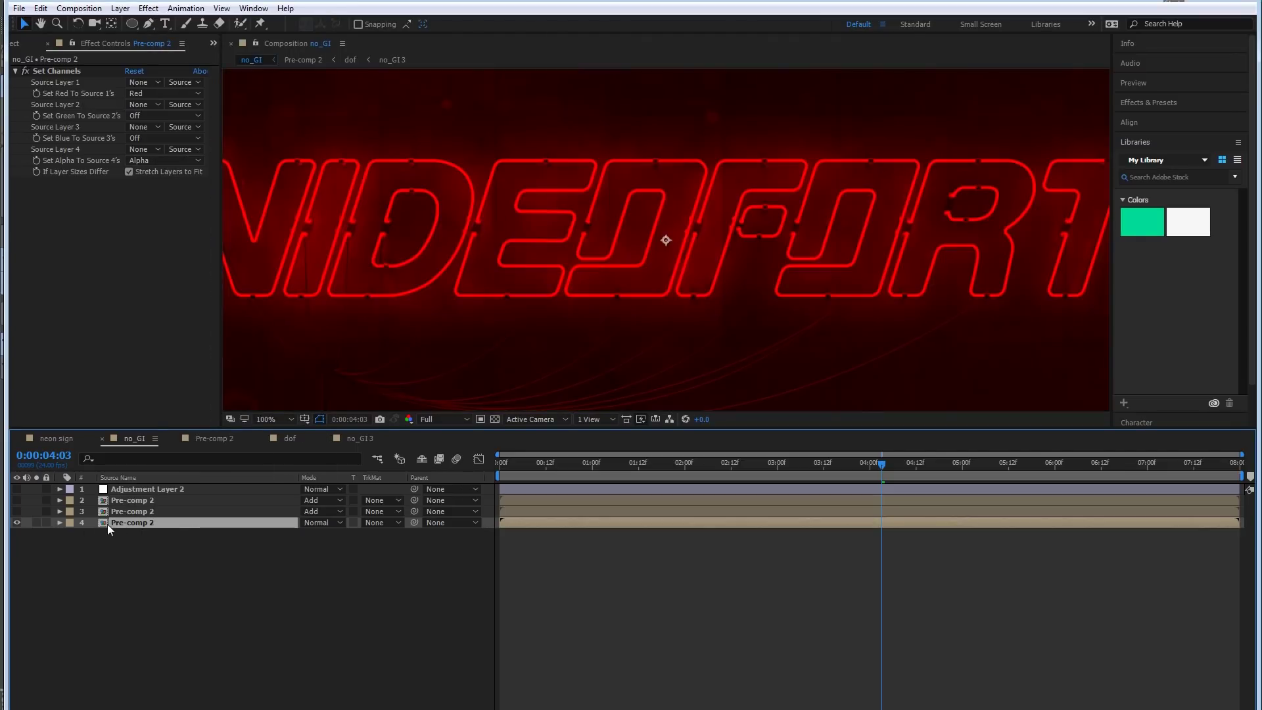
Find Set Channels among the channel effects and examine the bottom layer's channel source choices.
{"action": "right_click", "coordinate": [121, 521]}
{"action": "mouse_move", "coordinate": [263, 172]}
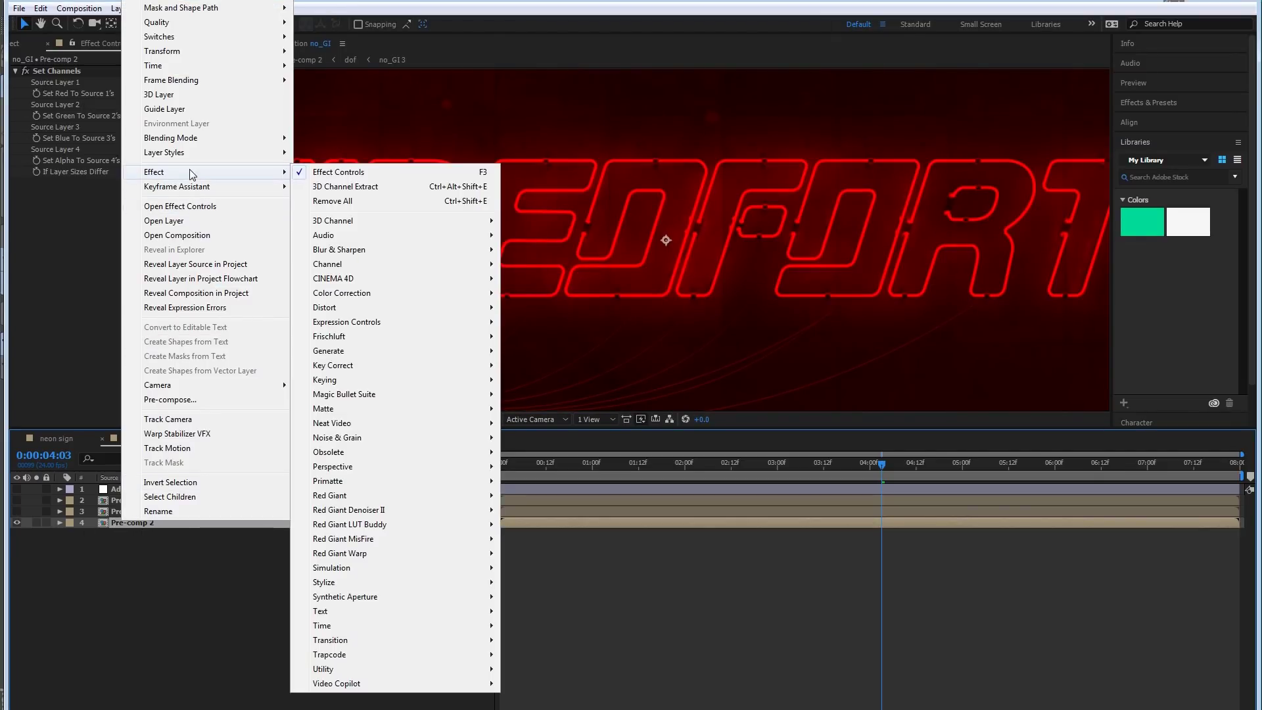
{"action": "mouse_move", "coordinate": [369, 264]}
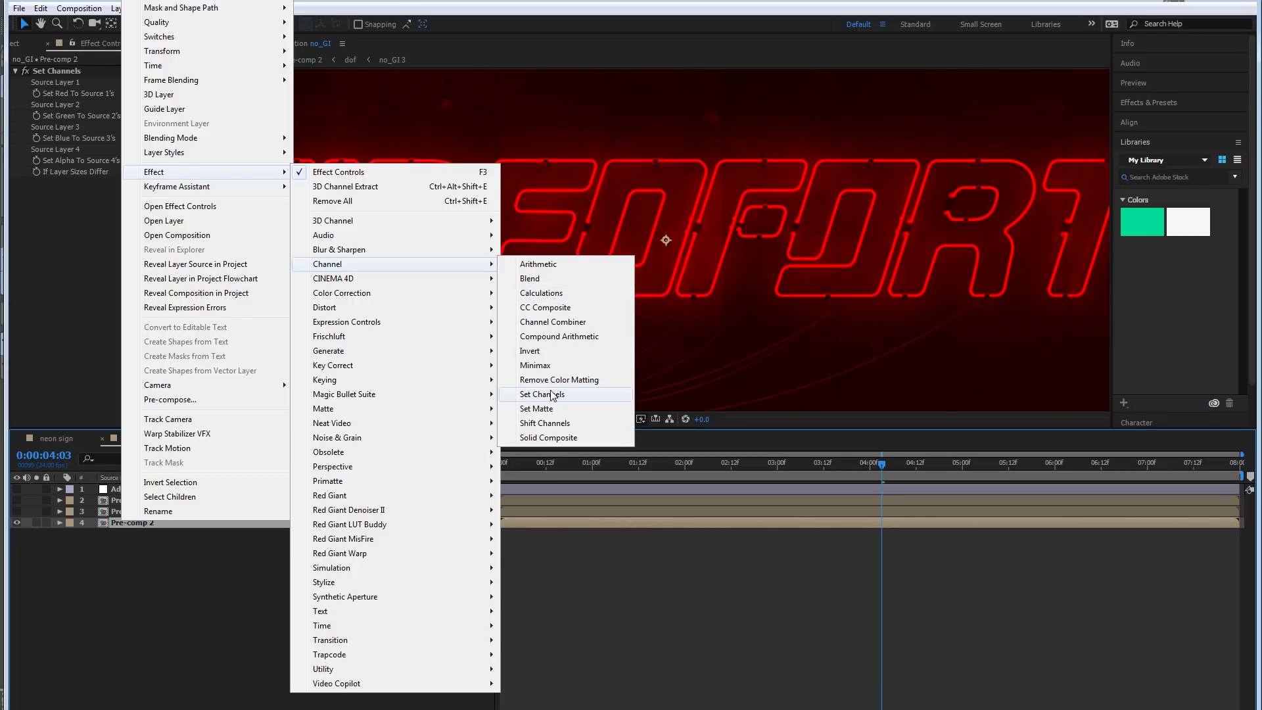
{"action": "left_click", "coordinate": [113, 247]}
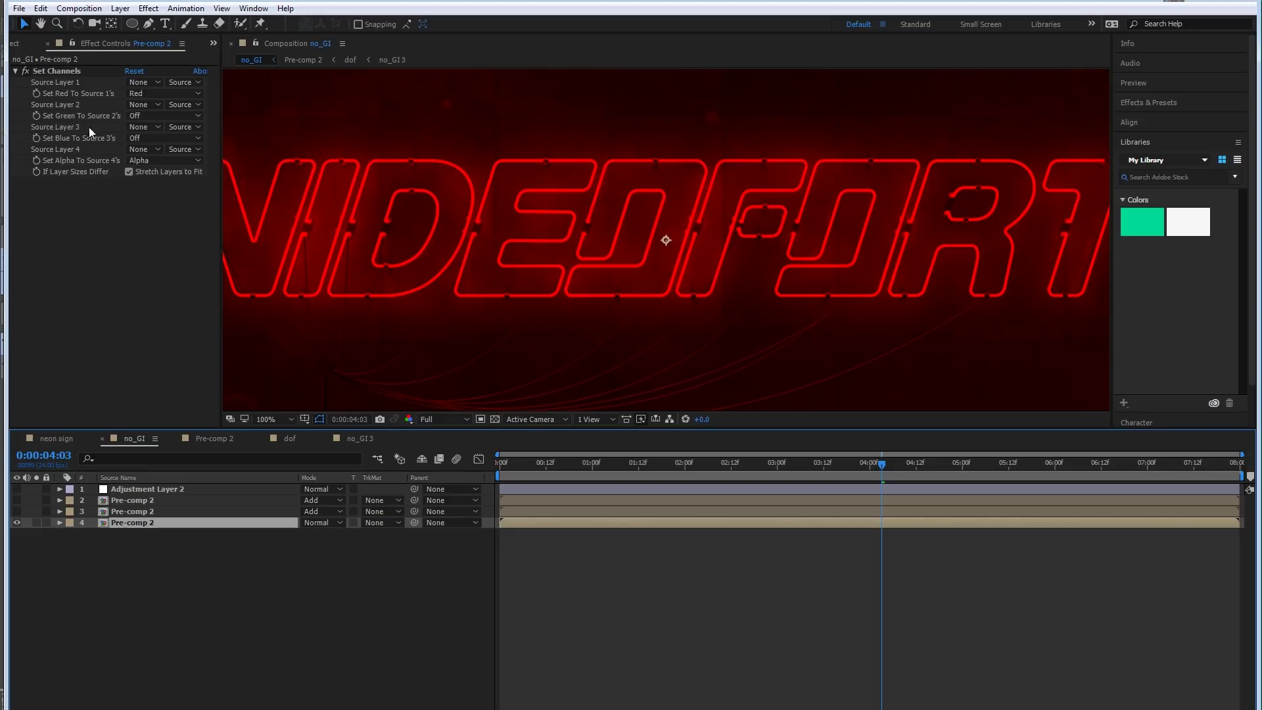
{"action": "left_click", "coordinate": [196, 138]}
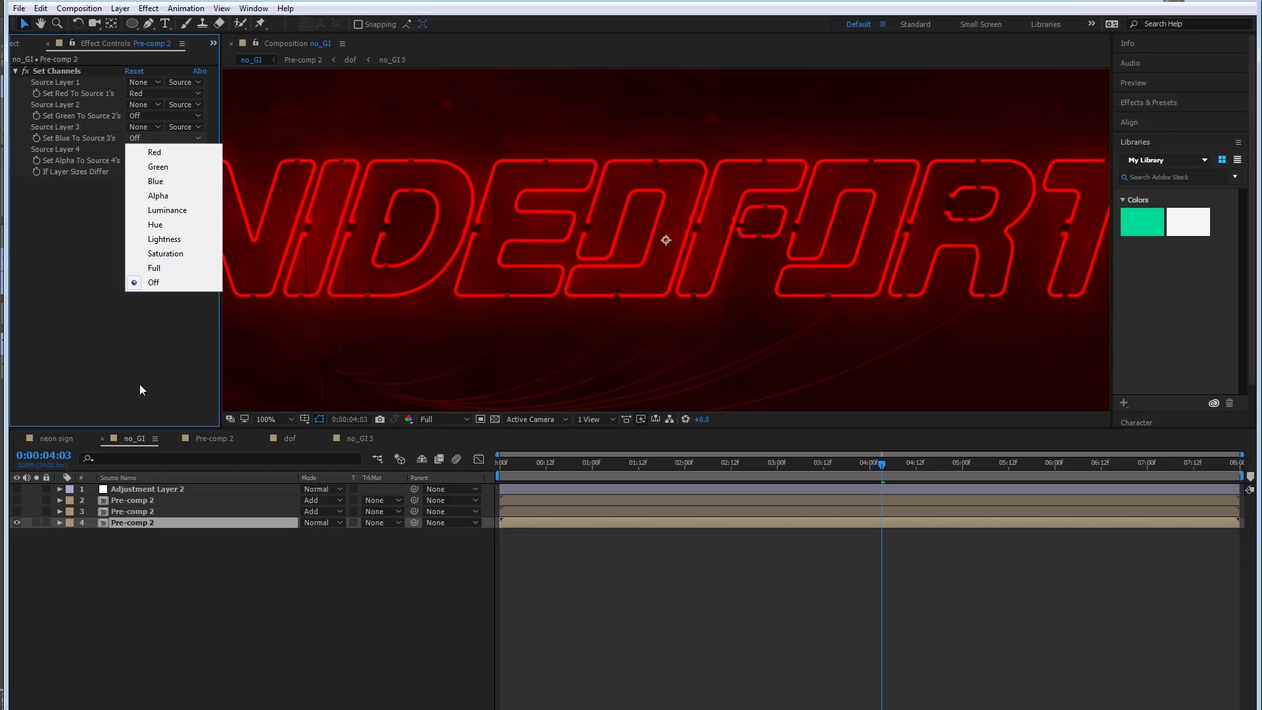
View the green and blue Pre-comp 2 layers one at a time with their Set Channels settings, and turn all three layers back on.
{"action": "left_click", "coordinate": [132, 522]}
{"action": "left_click", "coordinate": [128, 516]}
{"action": "left_click", "coordinate": [17, 523]}
{"action": "left_click", "coordinate": [17, 512]}
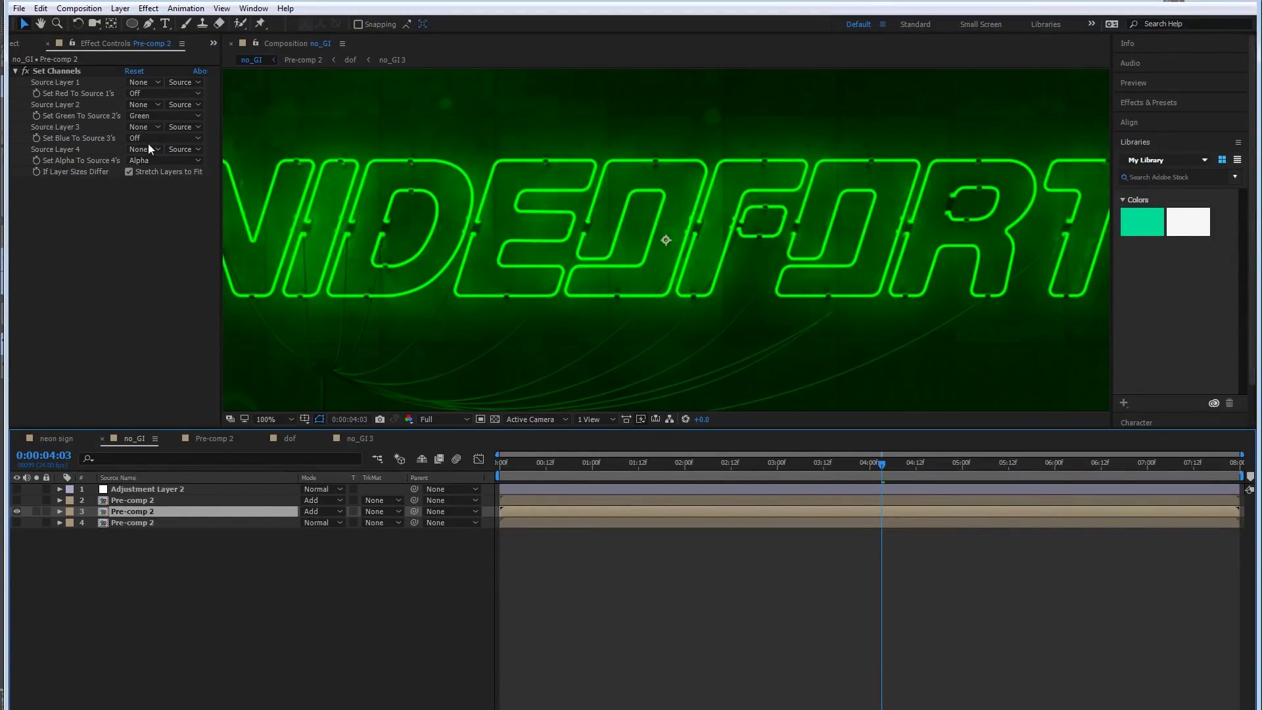
{"action": "left_click", "coordinate": [17, 511]}
{"action": "left_click", "coordinate": [17, 500]}
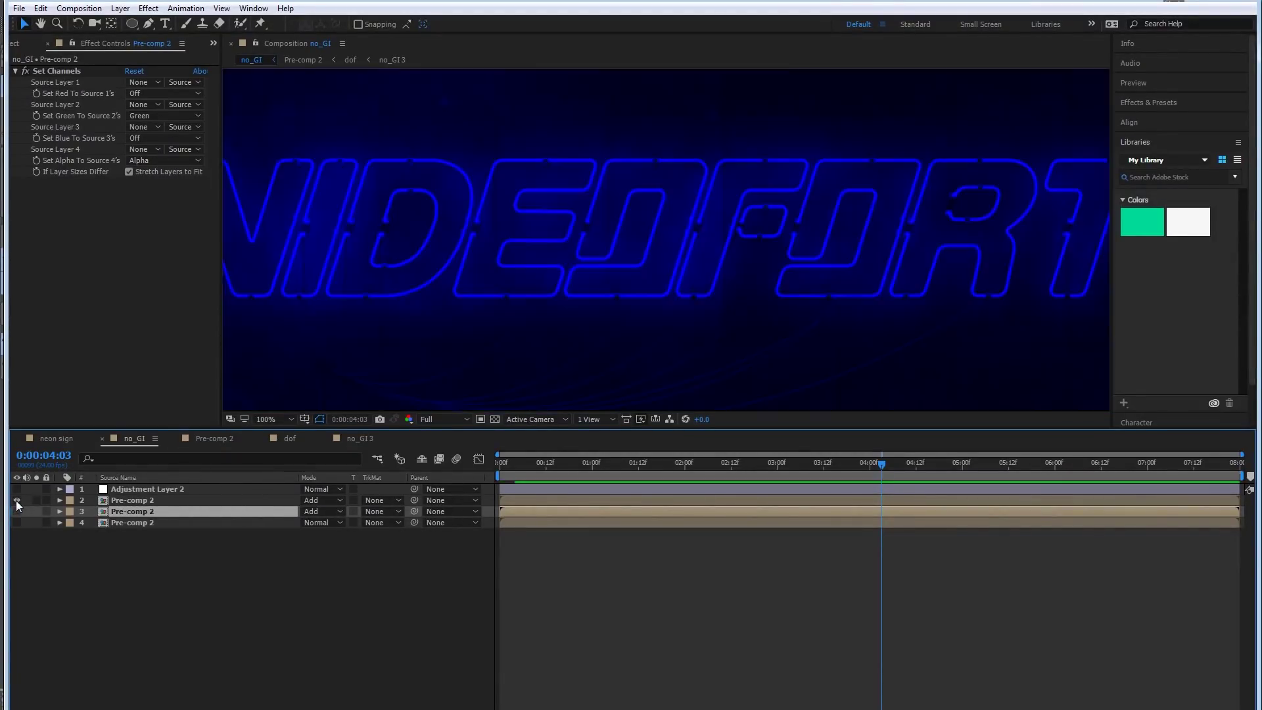
{"action": "left_click", "coordinate": [146, 500]}
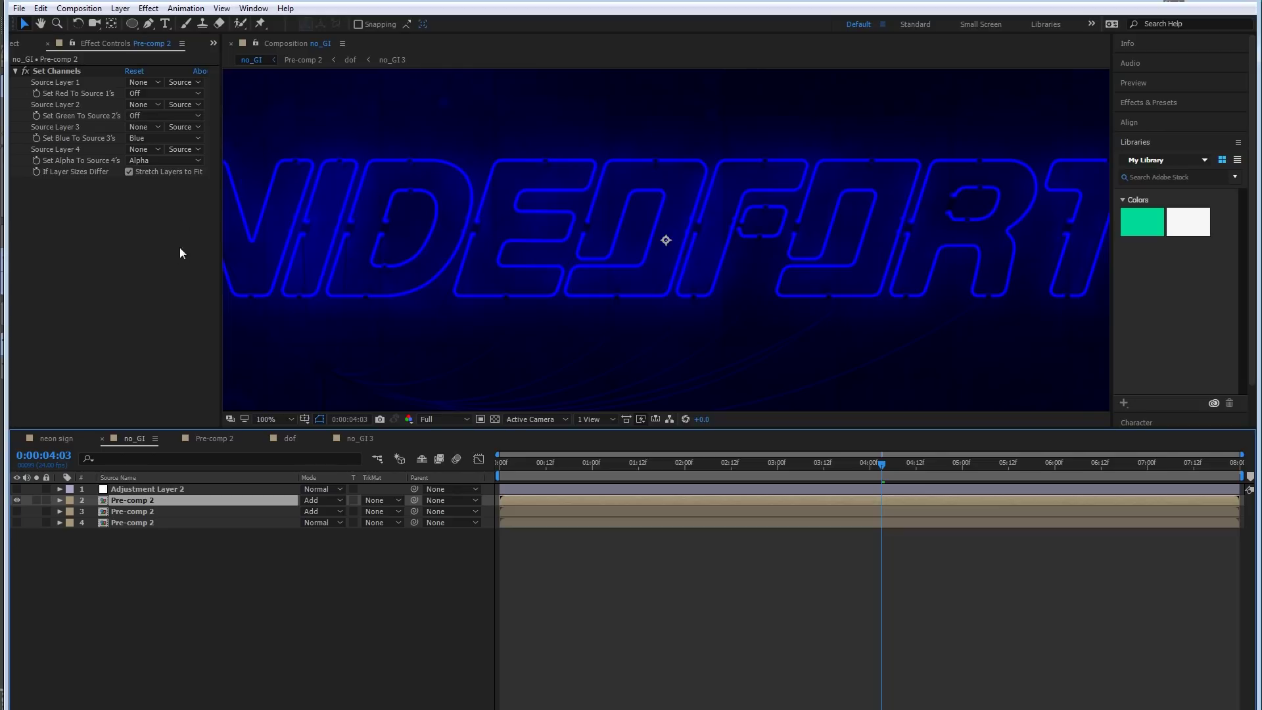
{"action": "left_click", "coordinate": [17, 512]}
{"action": "left_click", "coordinate": [17, 522]}
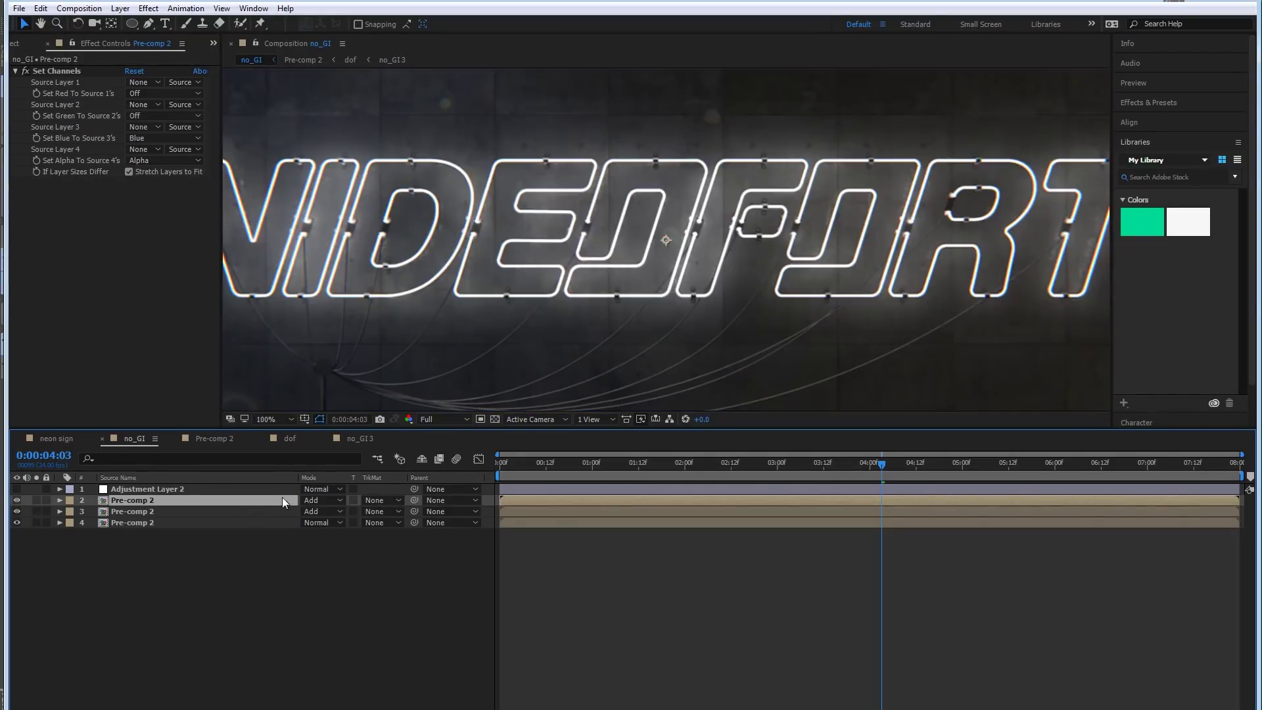
Show the Scale property of all three Pre-comp 2 layers.
{"action": "left_click", "coordinate": [163, 512], "text": "ctrl"}
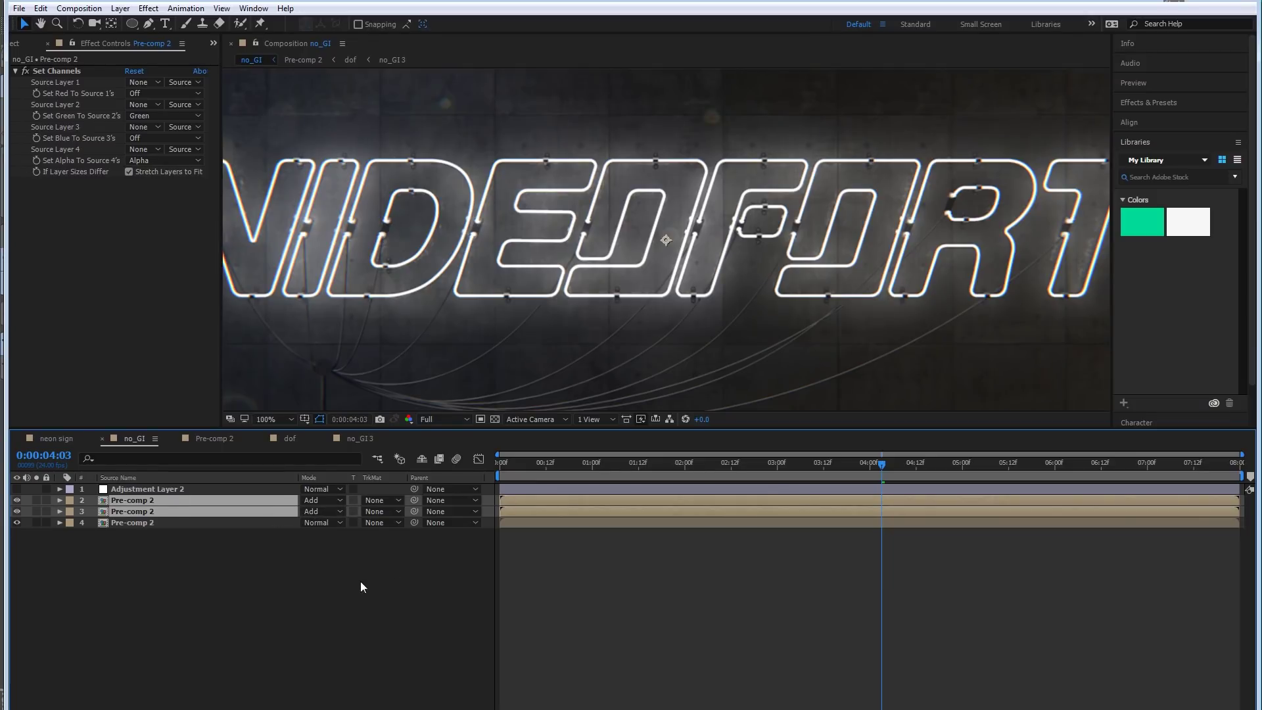
{"action": "left_click_drag", "start_coordinate": [280, 591], "coordinate": [138, 499]}
{"action": "key", "text": "s"}
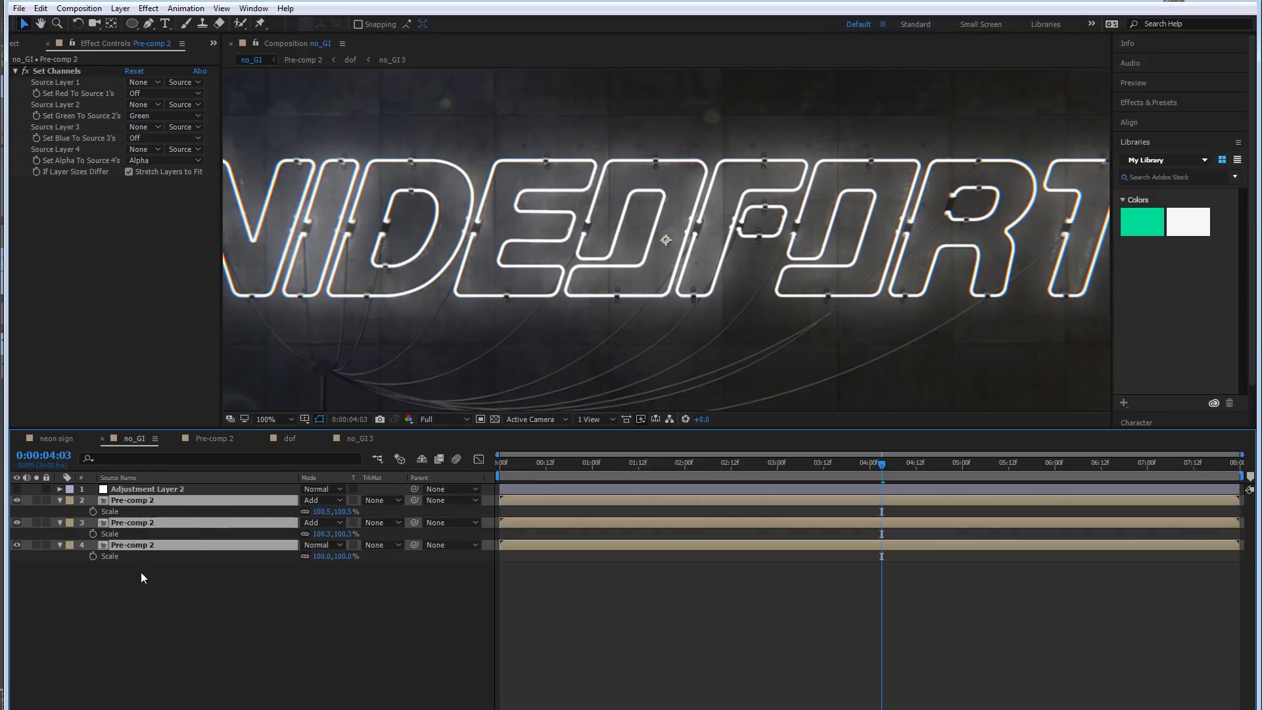
{"action": "left_click", "coordinate": [254, 577]}
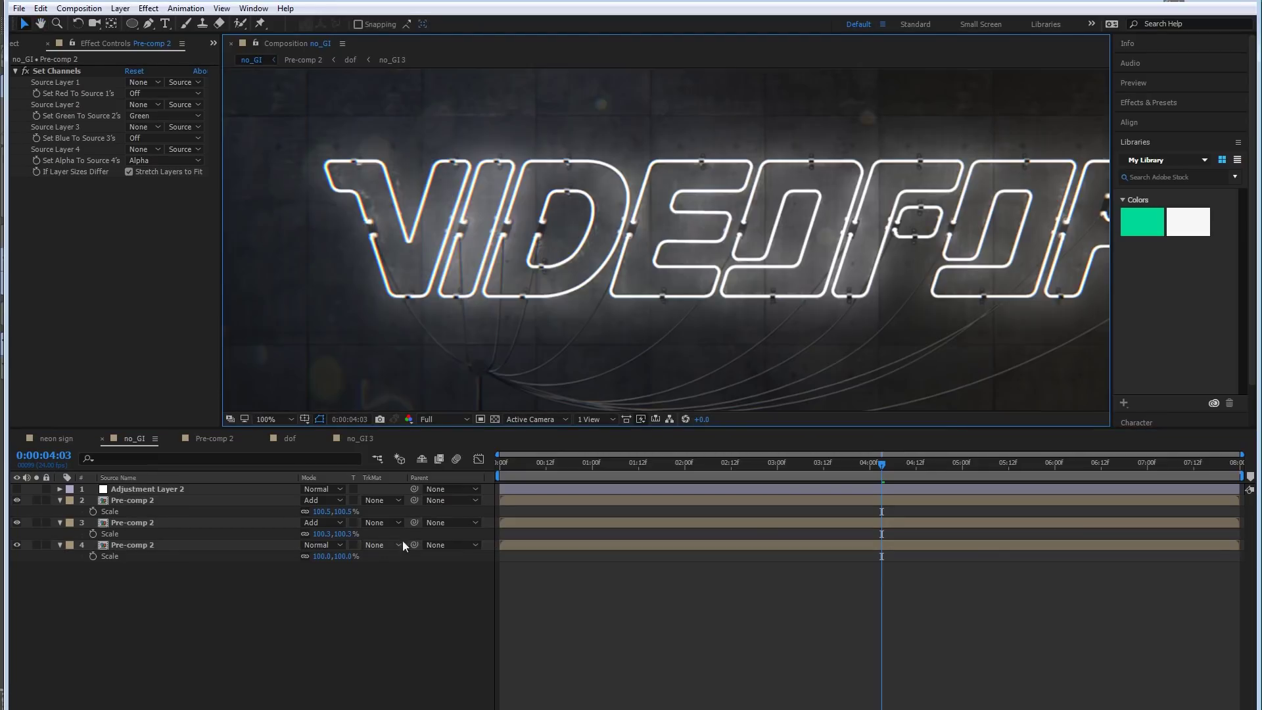
Try stronger color fringing by scaling the green Pre-comp 2 layer to 101% and the blue one to 102%.
{"action": "left_click", "coordinate": [322, 534]}
{"action": "type", "text": "101"}
{"action": "key", "text": "Return"}
{"action": "left_click", "coordinate": [322, 511]}
{"action": "type", "text": "102"}
{"action": "key", "text": "Return"}
{"action": "left_click_drag", "start_coordinate": [503, 314], "coordinate": [459, 361]}
{"action": "key", "text": "comma"}
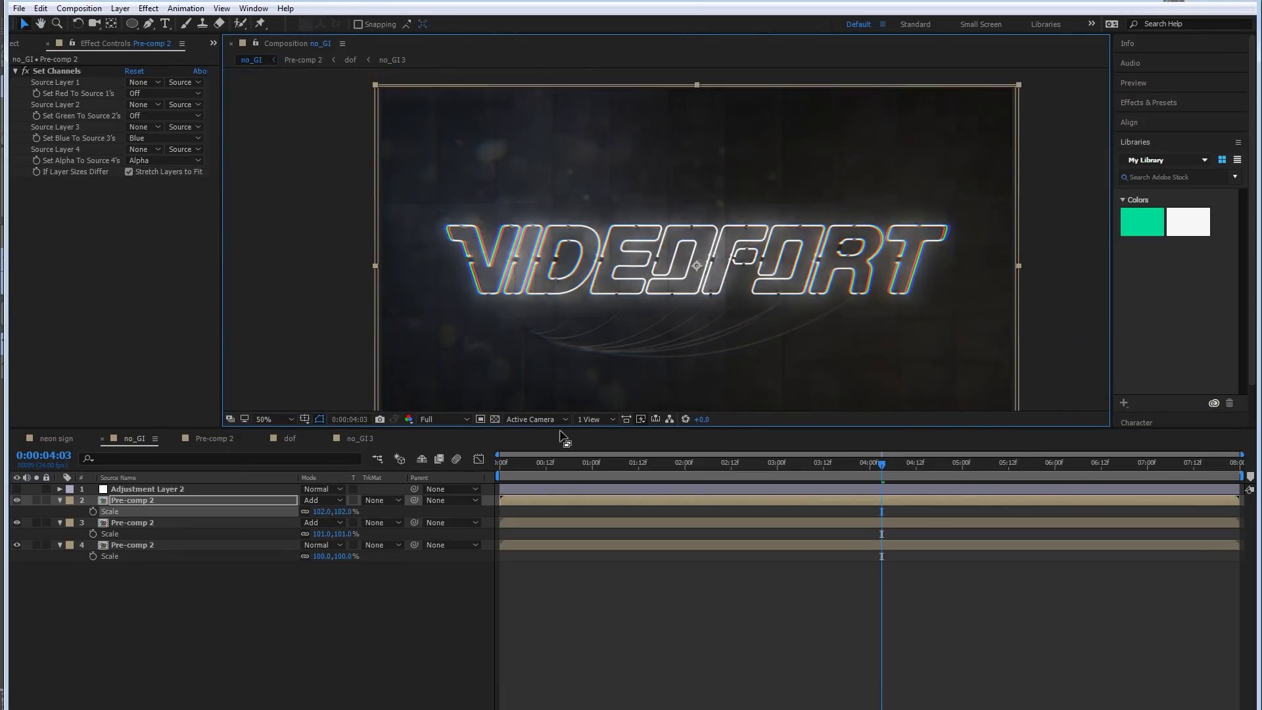
Undo the two scale changes and turn the bottom Pre-comp 2 layer back on.
{"action": "key", "text": "ctrl+z"}
{"action": "key", "text": "ctrl+z"}
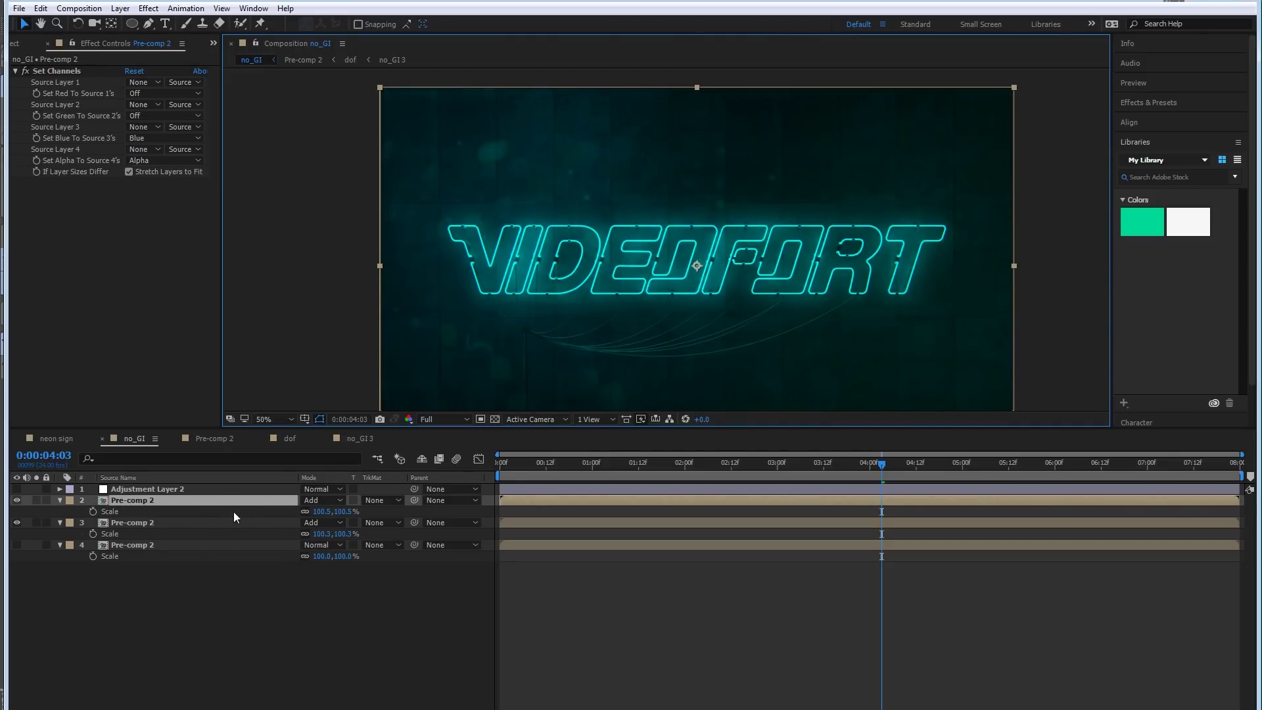
{"action": "left_click", "coordinate": [19, 544]}
Turn on Adjustment Layer 2, disable its Curves 2 effect, and show the Blue channel of the first Curves effect.
{"action": "left_click", "coordinate": [157, 489]}
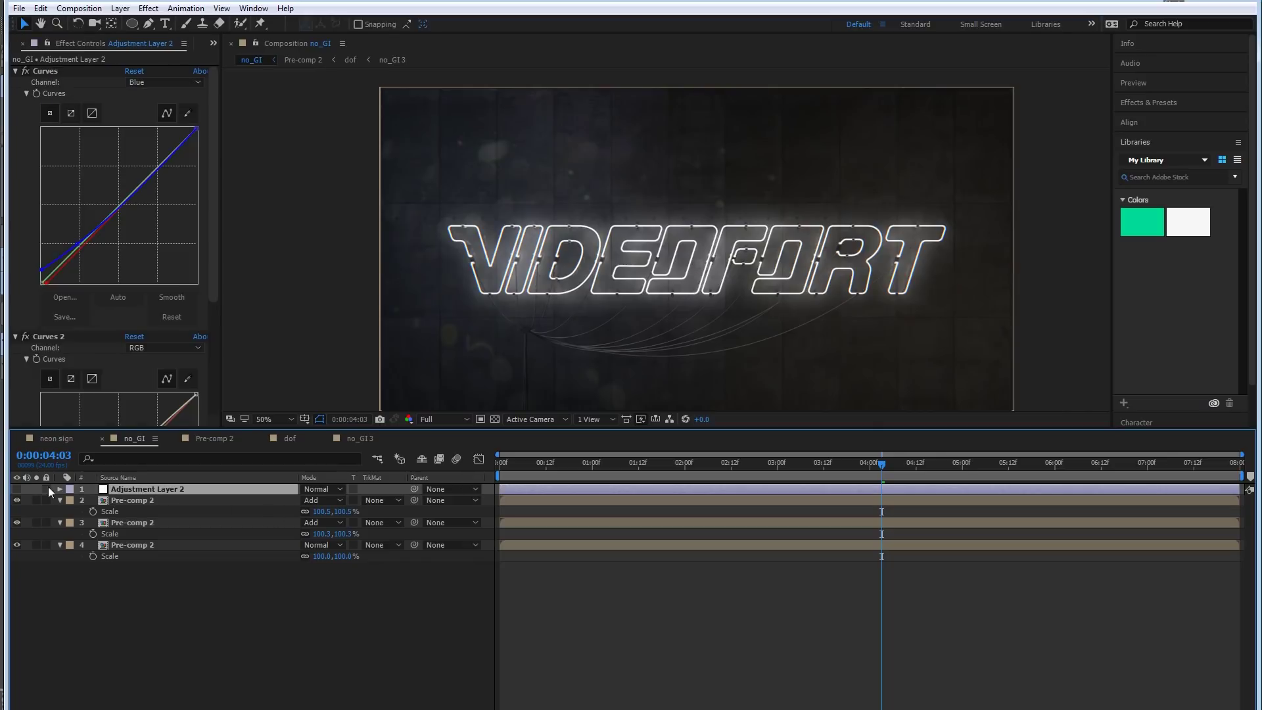
{"action": "left_click", "coordinate": [17, 489]}
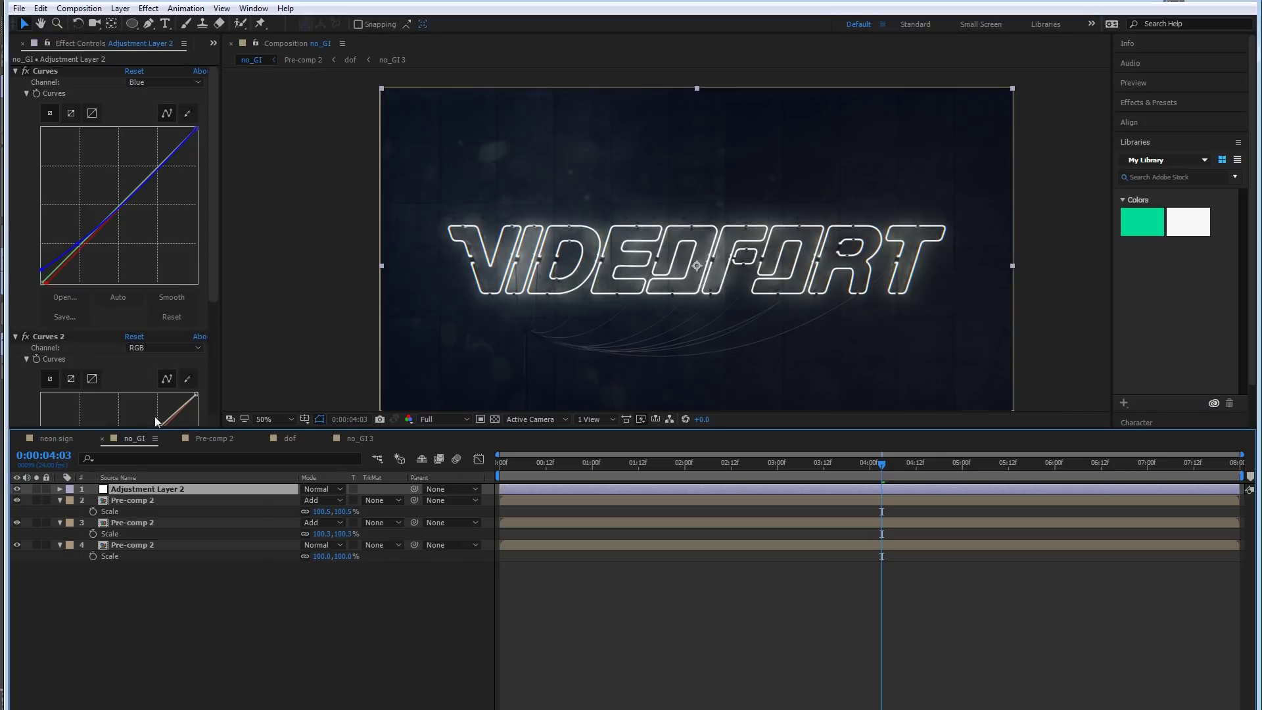
{"action": "left_click", "coordinate": [27, 337]}
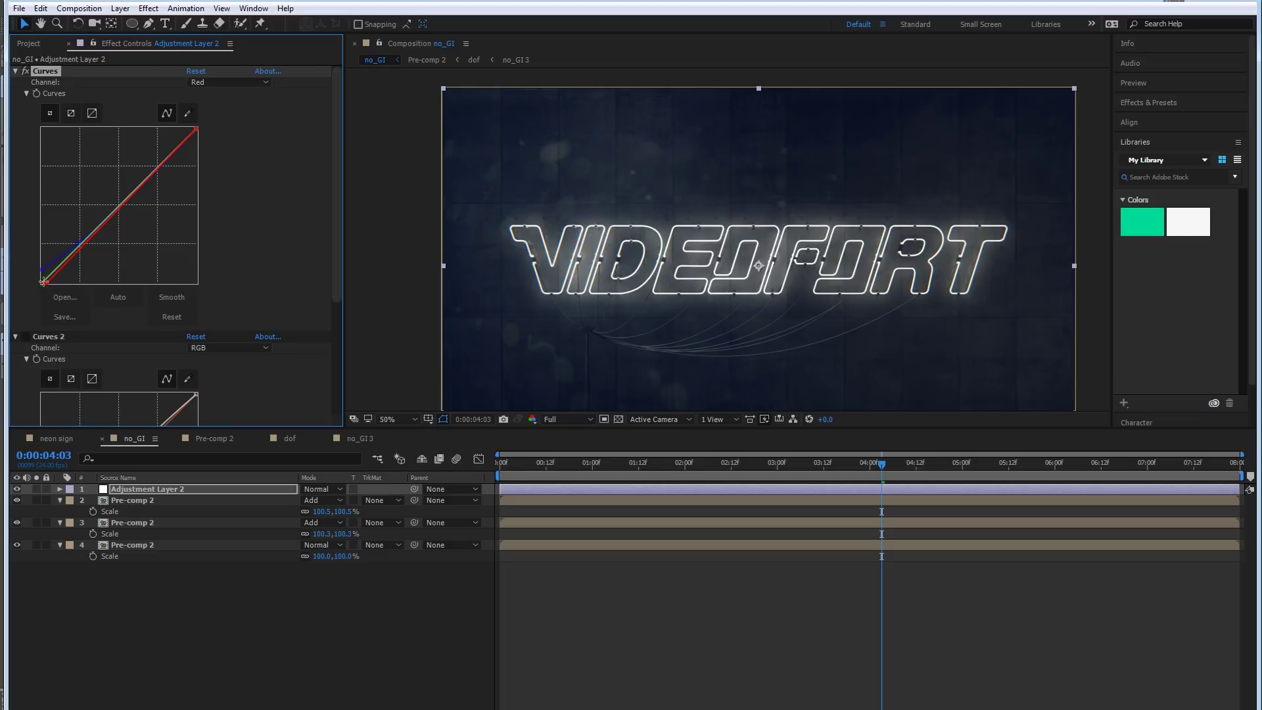
{"action": "left_click", "coordinate": [239, 84]}
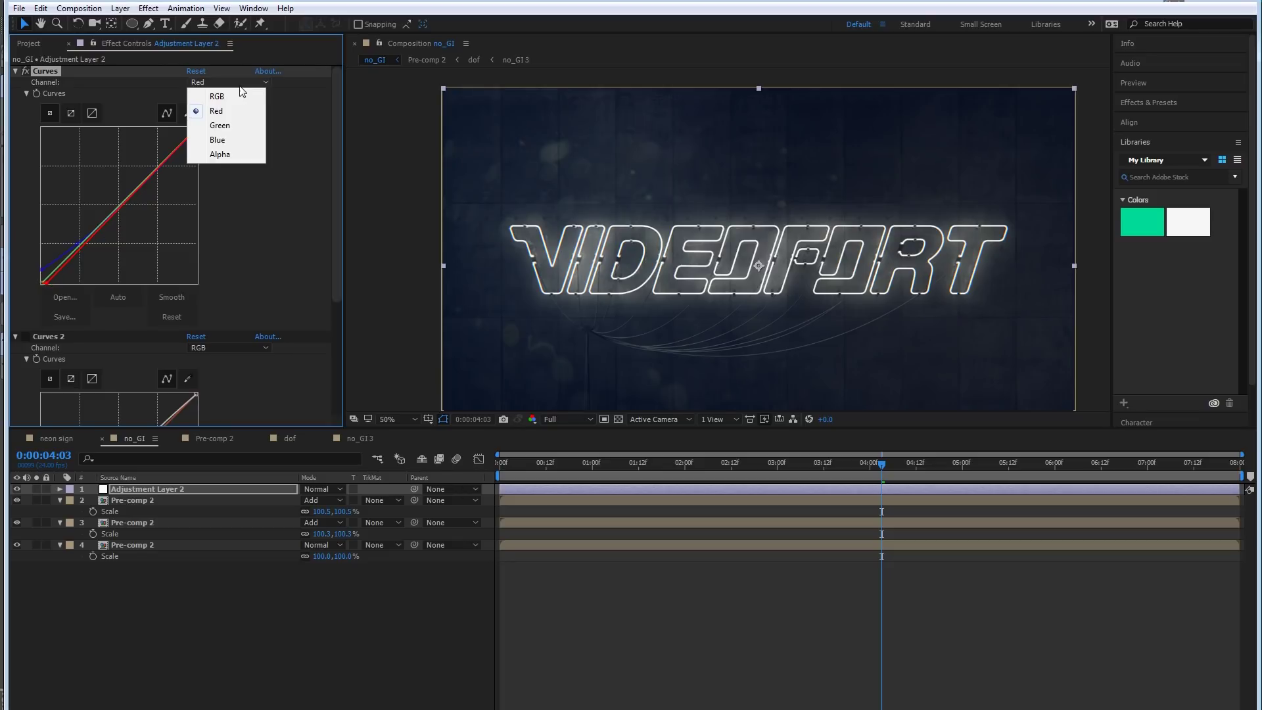
{"action": "left_click", "coordinate": [232, 140]}
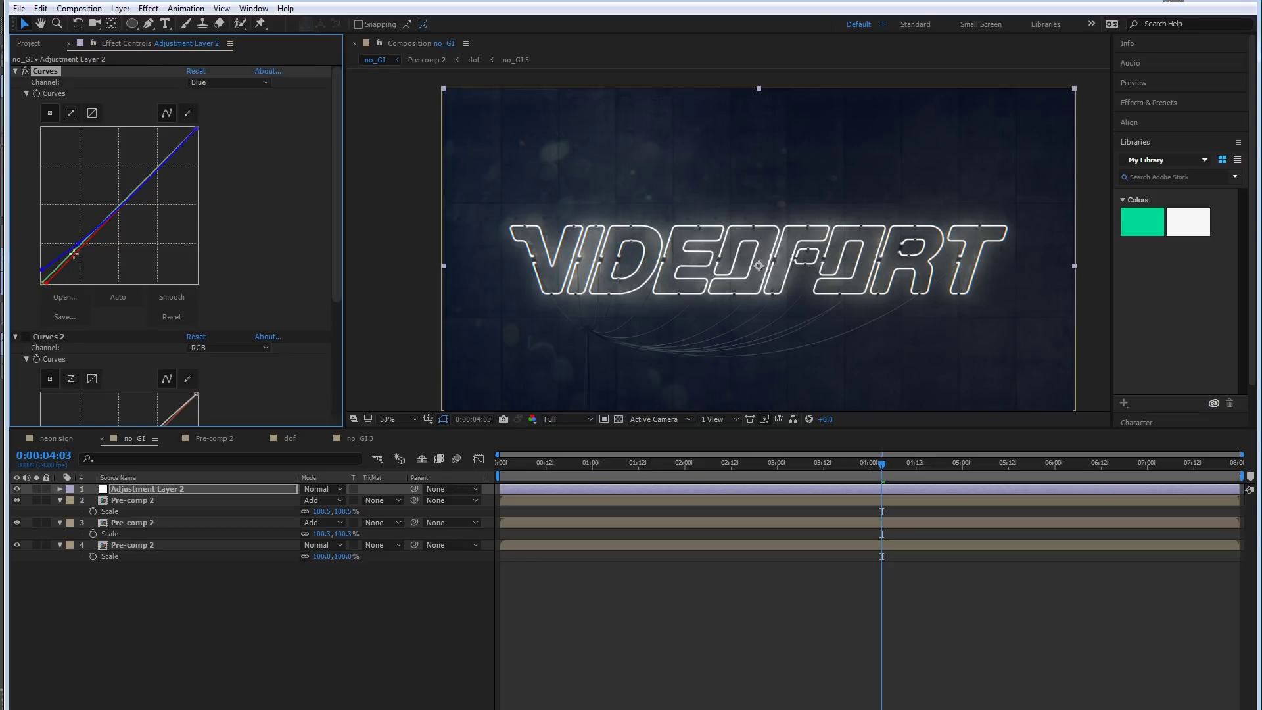
{"action": "left_click_drag", "start_coordinate": [709, 309], "coordinate": [678, 283]}
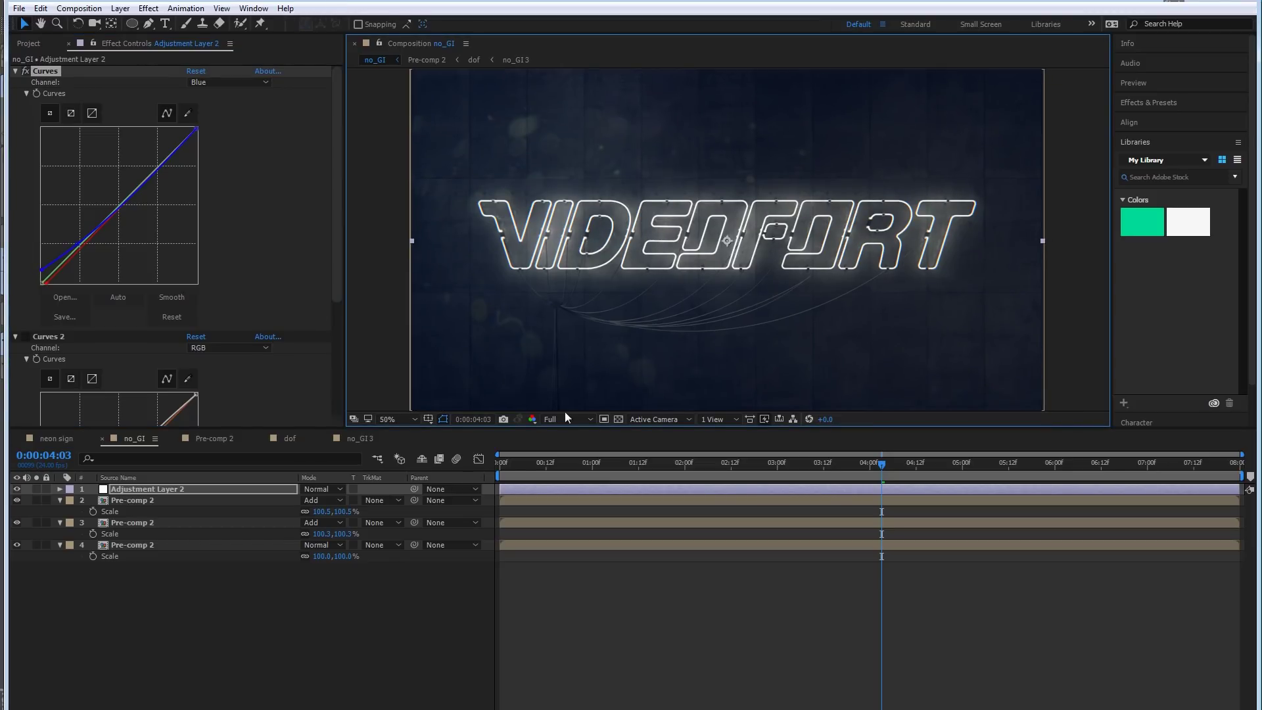
Try lowering the upper part of the Blue curve, undo it, and examine the RGB curve of Curves 2.
{"action": "left_click_drag", "start_coordinate": [145, 187], "coordinate": [142, 198]}
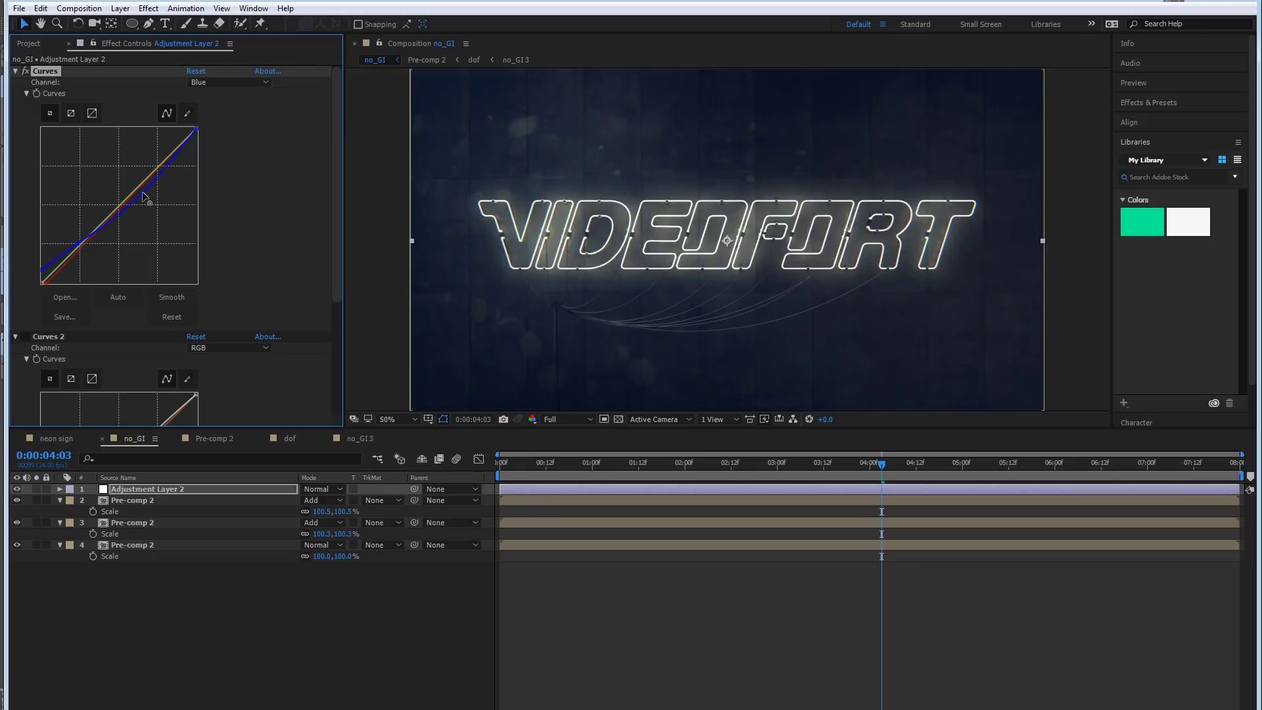
{"action": "key", "text": "ctrl+z"}
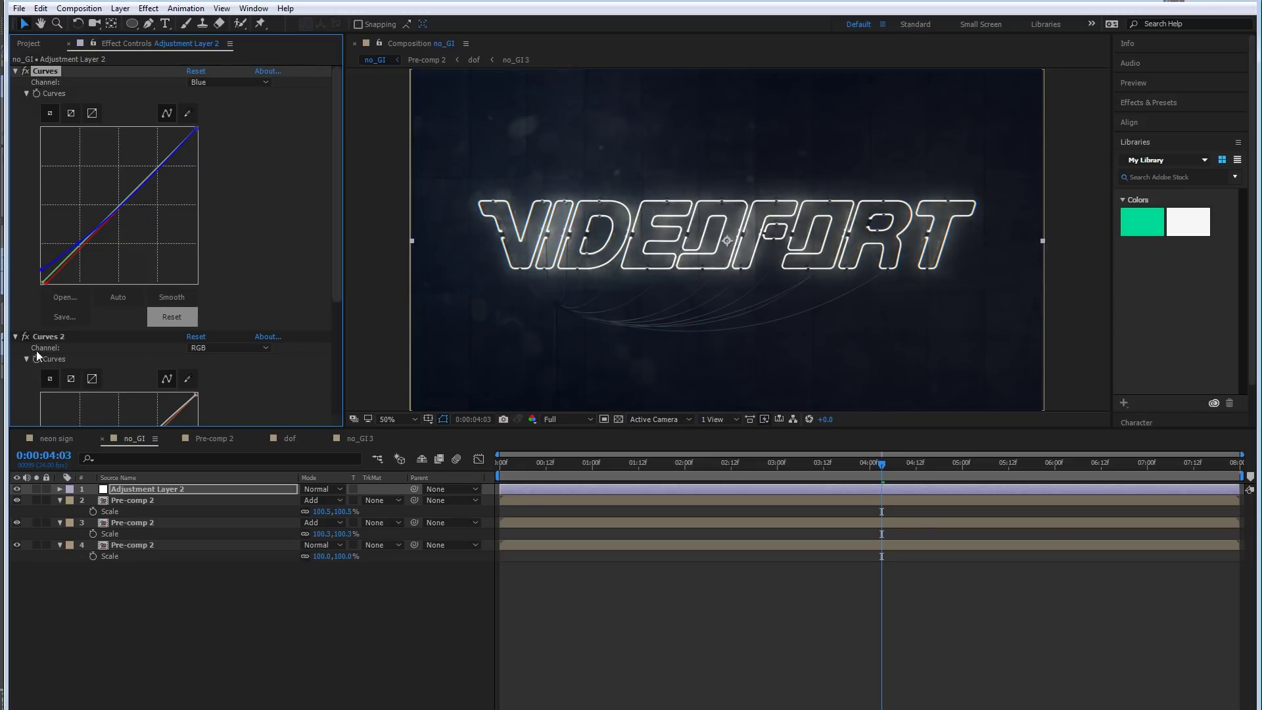
{"action": "scroll", "coordinate": [69, 349], "scroll_direction": "down", "scroll_amount": 3}
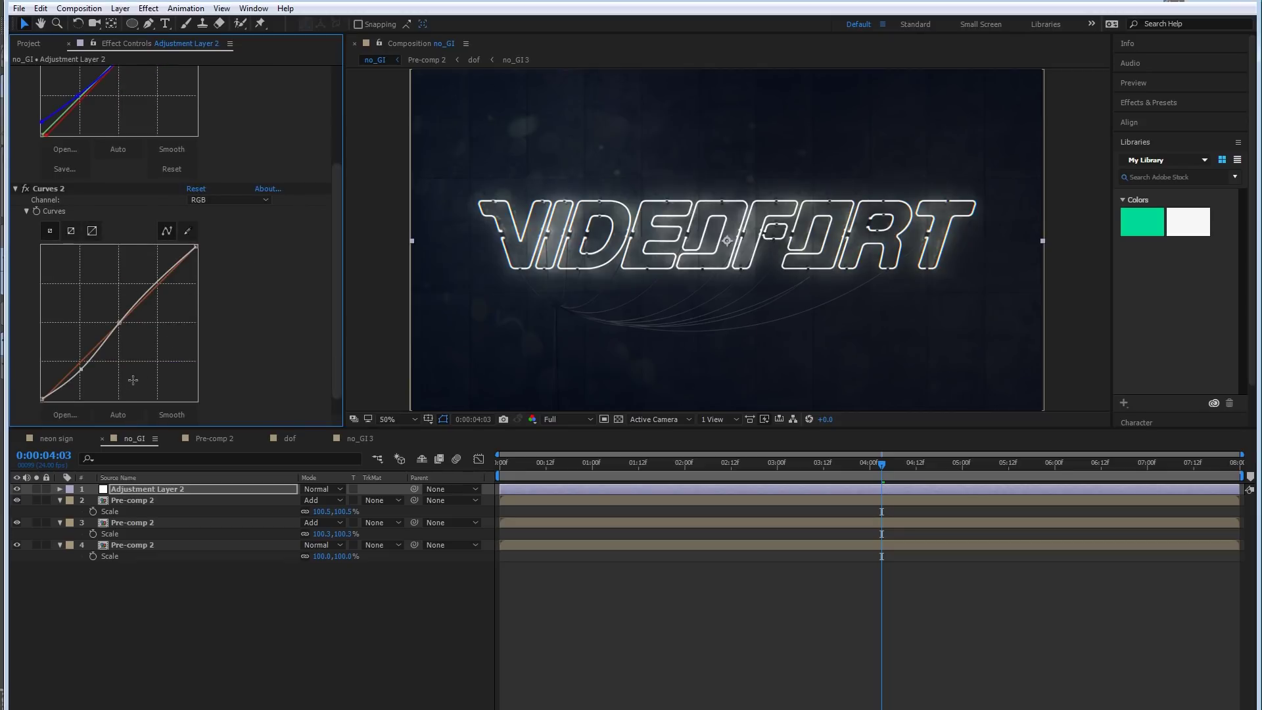
{"action": "left_click", "coordinate": [381, 598]}
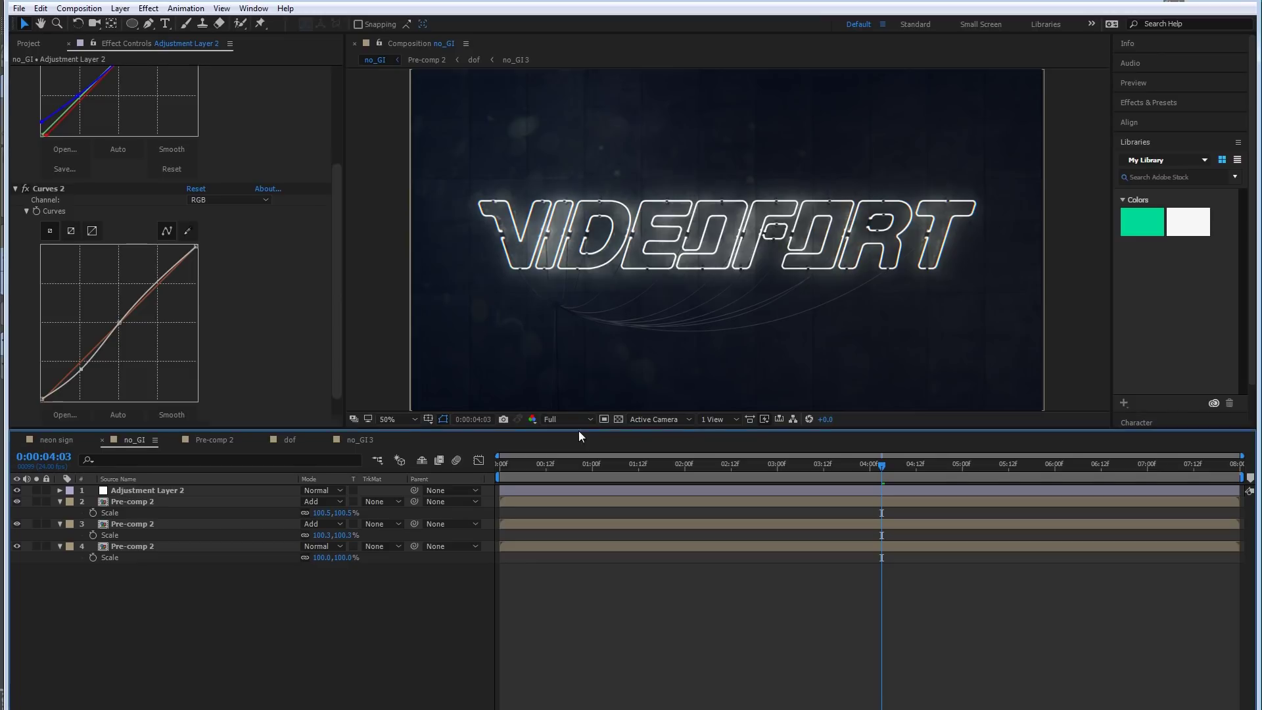
Enlarge the viewer area and play the neon sign composition again from the beginning.
{"action": "left_click_drag", "start_coordinate": [579, 430], "coordinate": [527, 491]}
{"action": "key", "text": "Home"}
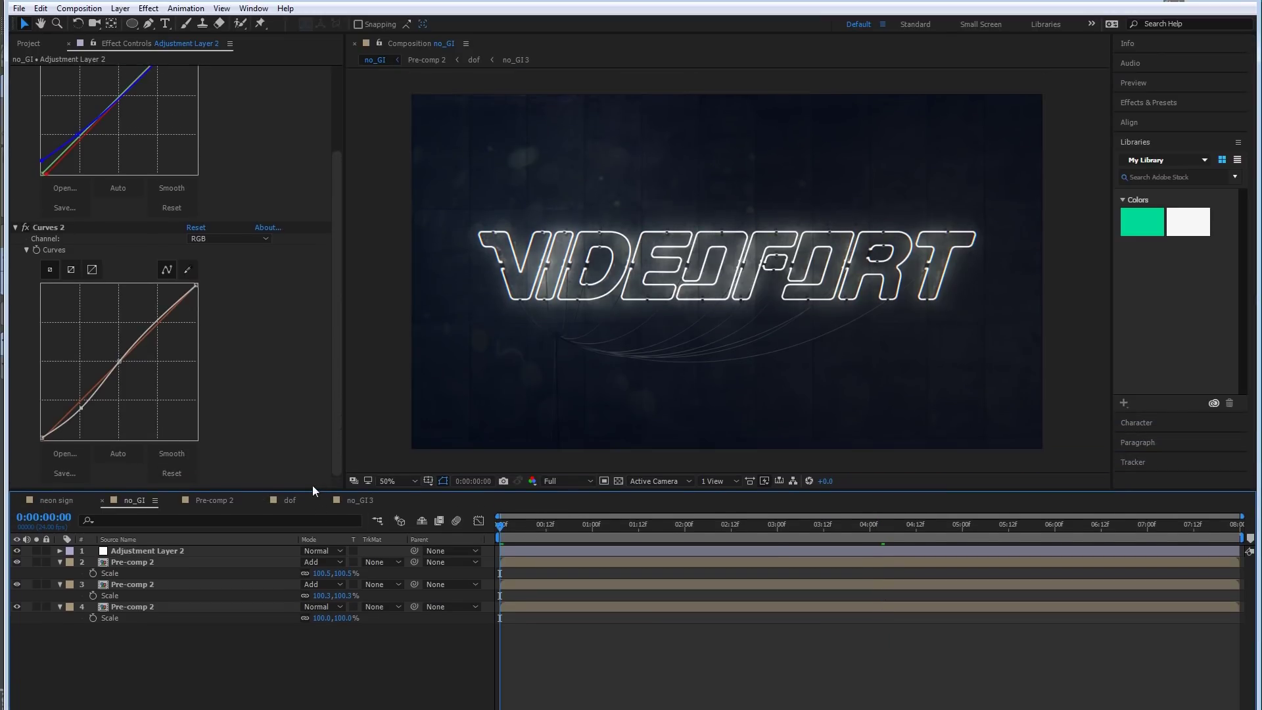
{"action": "left_click", "coordinate": [96, 501]}
{"action": "key", "text": "space"}
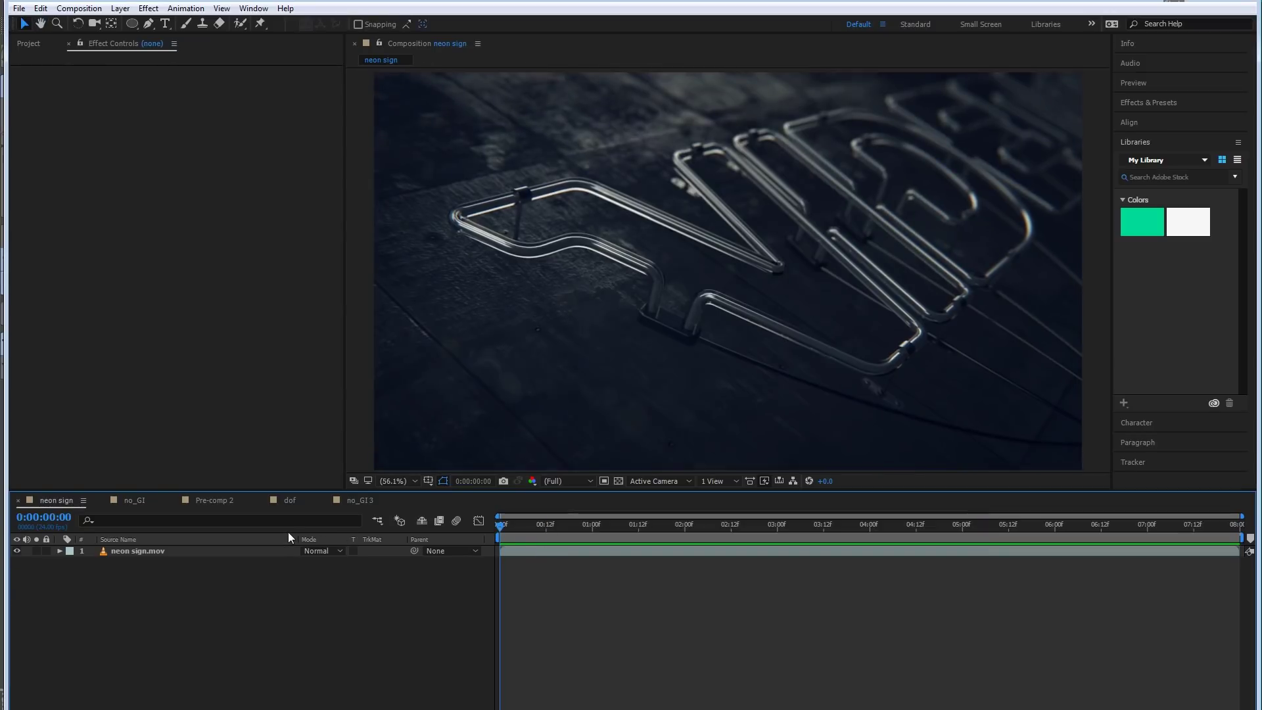